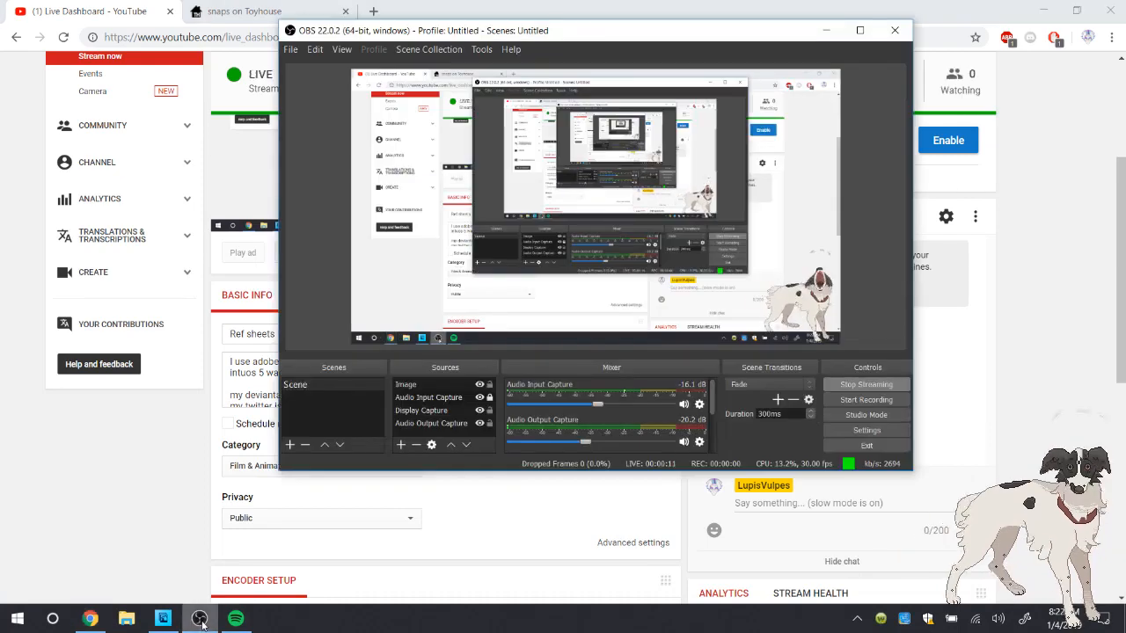
Check the live stream's status across the YouTube live dashboard, the Spotify playlist and OBS
{"action": "left_click", "coordinate": [1023, 426]}
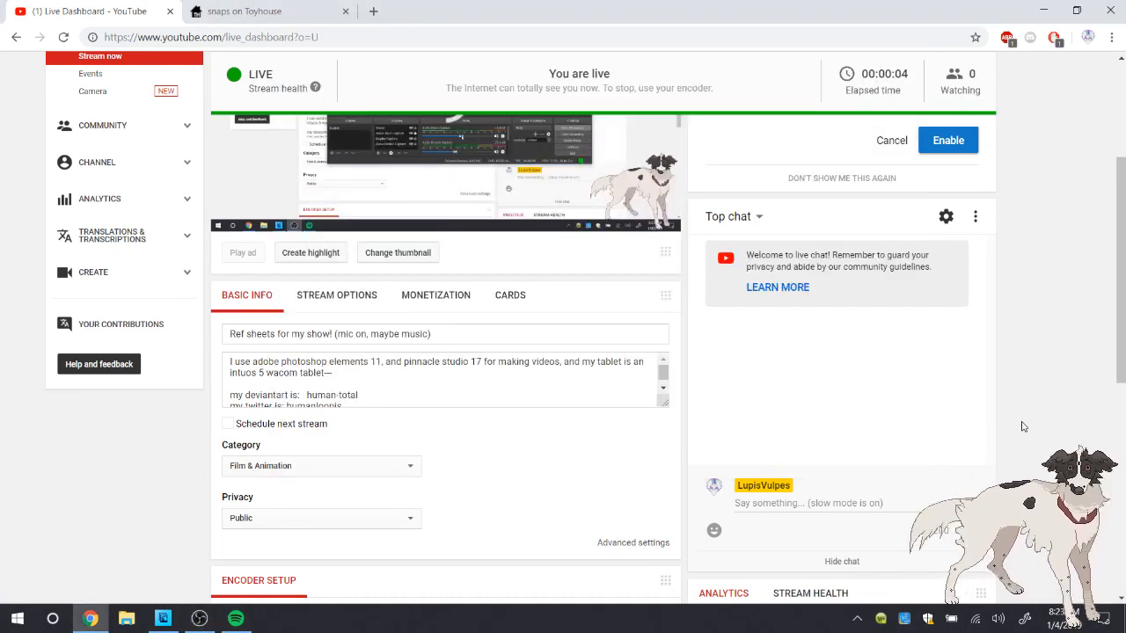
{"action": "scroll", "coordinate": [1023, 426], "scroll_direction": "down", "scroll_amount": 2}
{"action": "scroll", "coordinate": [1023, 427], "scroll_direction": "up", "scroll_amount": 2}
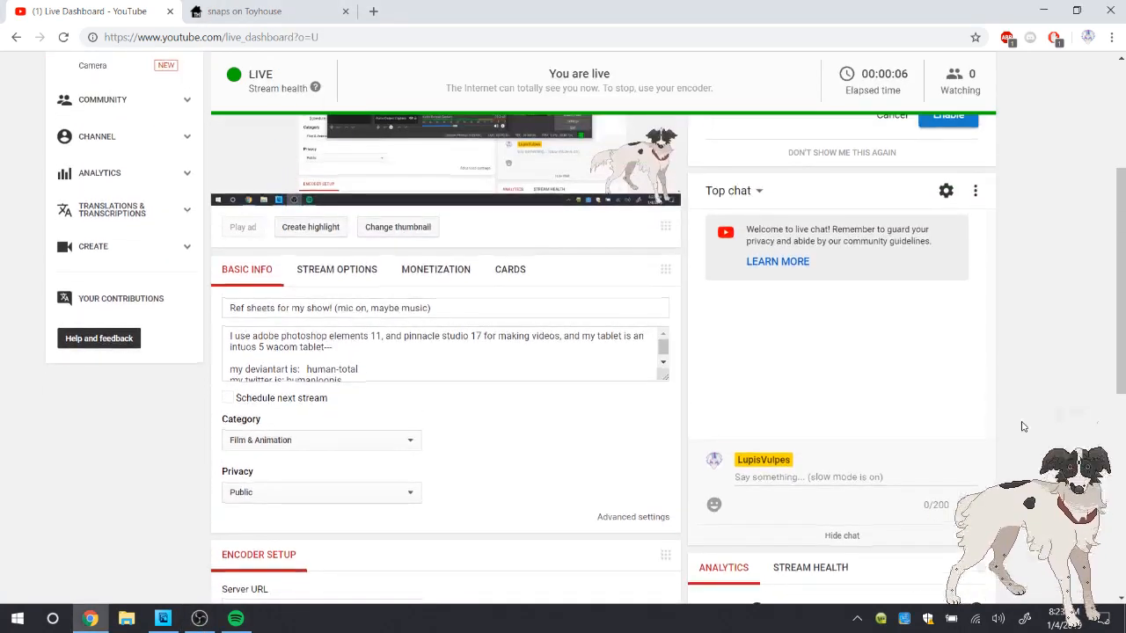
{"action": "left_click", "coordinate": [90, 618]}
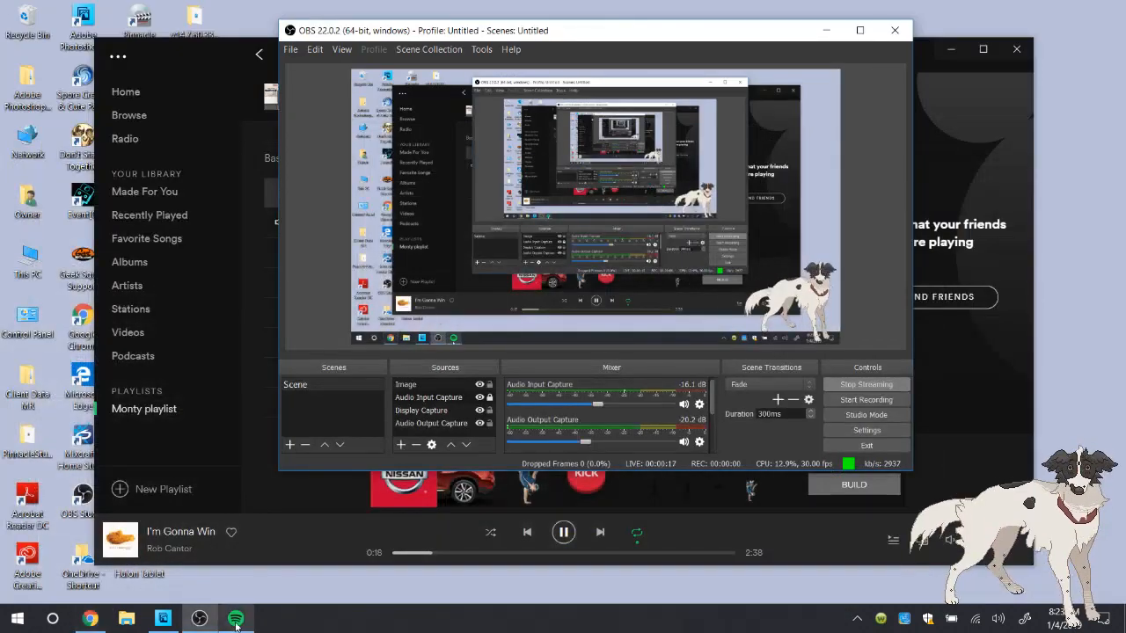
{"action": "left_click", "coordinate": [858, 545]}
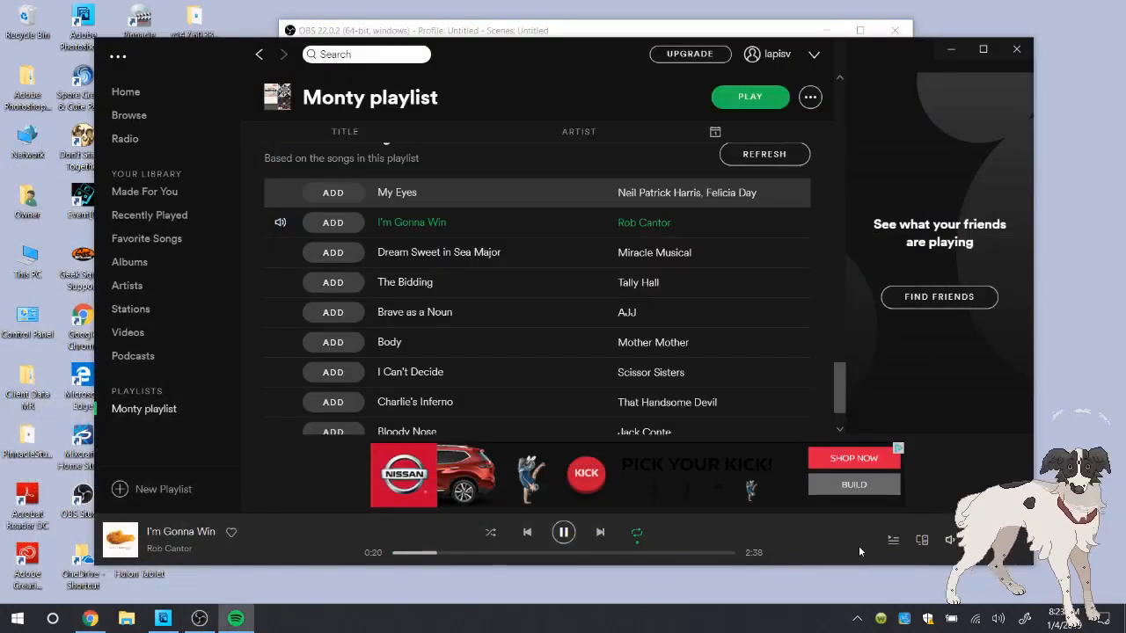
{"action": "left_click", "coordinate": [162, 618]}
{"action": "left_click", "coordinate": [91, 618]}
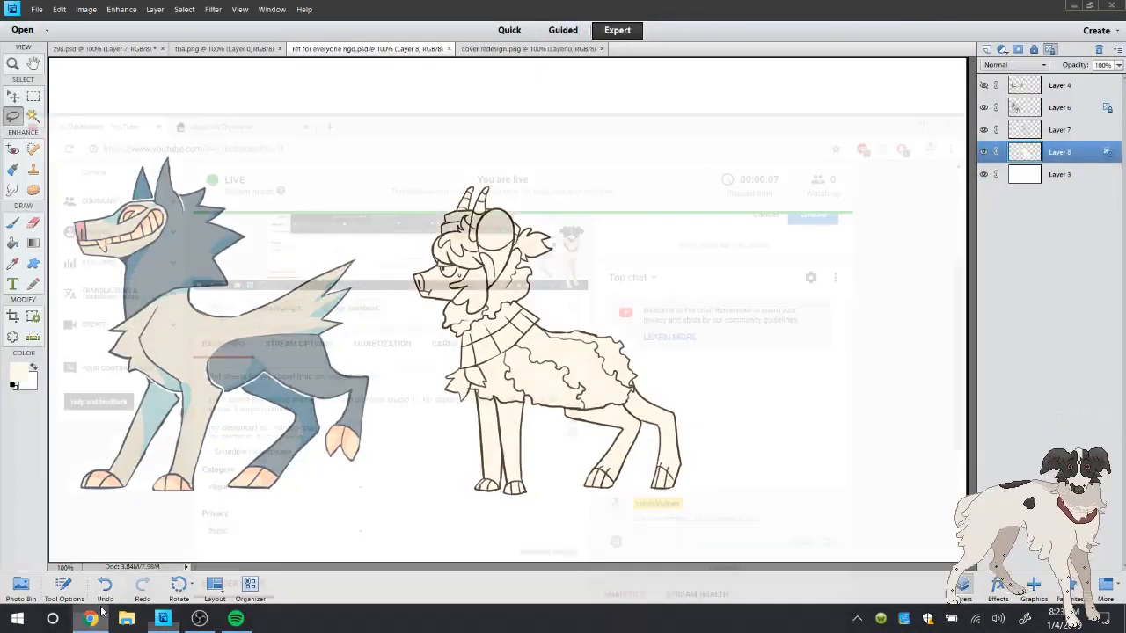
{"action": "left_click", "coordinate": [238, 618]}
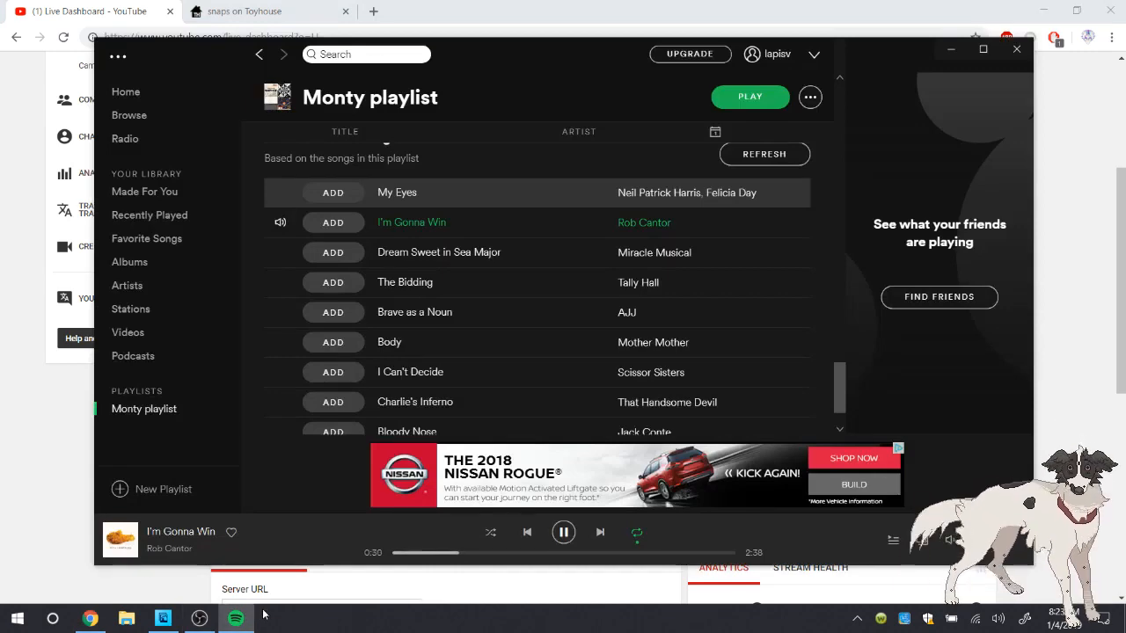
{"action": "left_click", "coordinate": [235, 619]}
{"action": "left_click", "coordinate": [187, 623]}
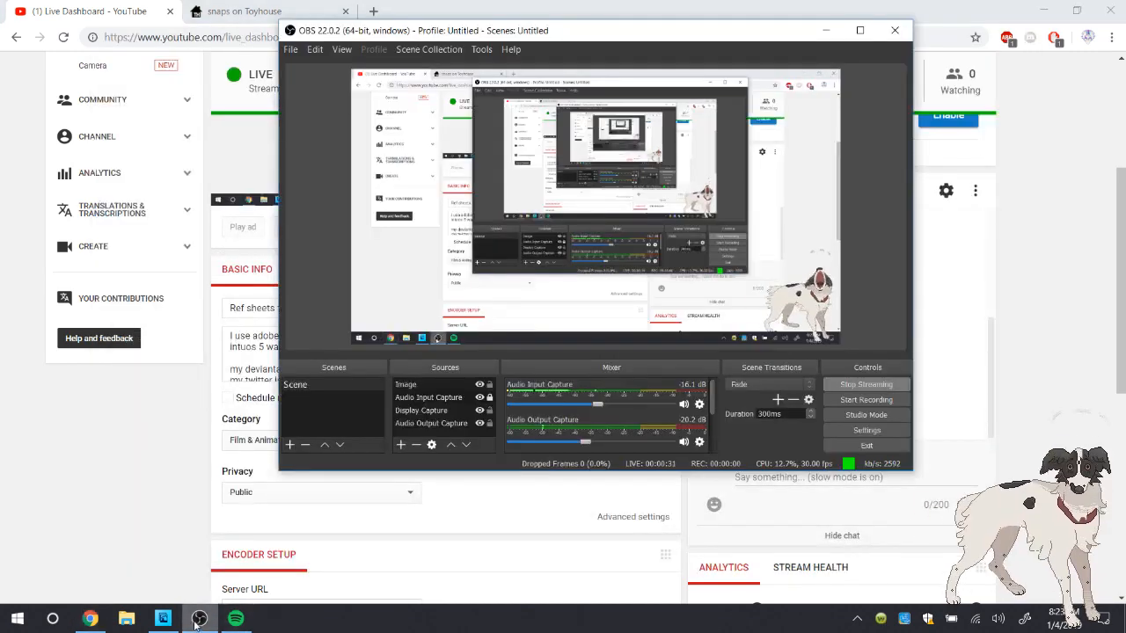
{"action": "left_click", "coordinate": [186, 617]}
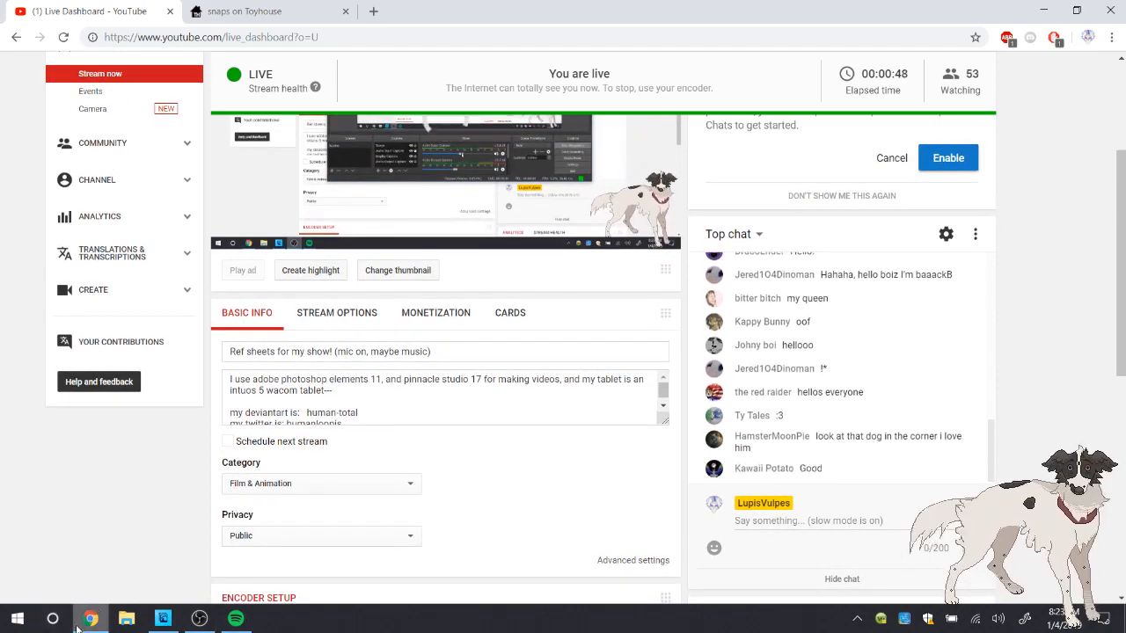
Look over the Spotify playlist and the open artwork, and read the live chat on the YouTube dashboard
{"action": "left_click", "coordinate": [236, 620]}
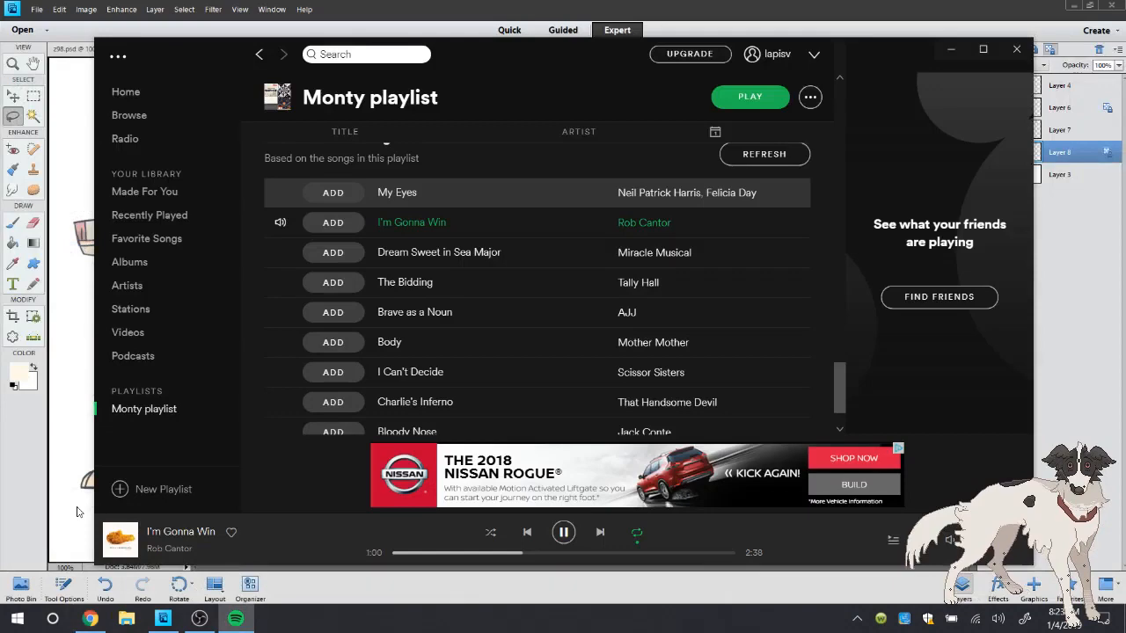
{"action": "left_click", "coordinate": [236, 620]}
{"action": "left_click", "coordinate": [17, 67]}
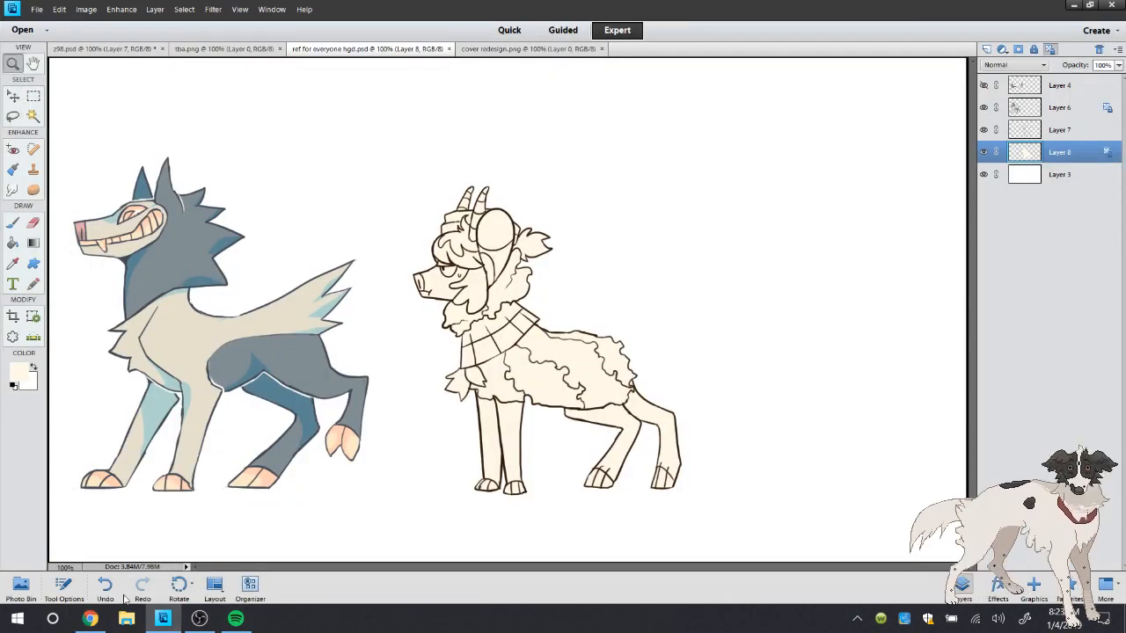
{"action": "left_click", "coordinate": [90, 619]}
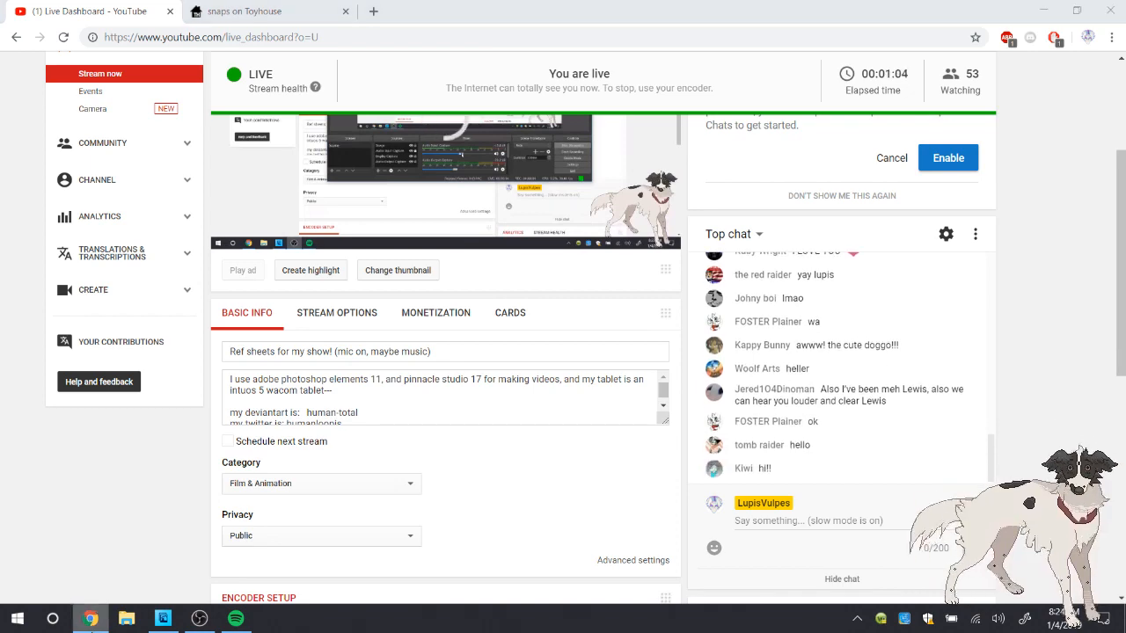
In Photoshop Elements, sample the mauve fur colour from cover redesign.png and return to ref for everyone hgd.psd with the Magic Wand
{"action": "left_click", "coordinate": [163, 619]}
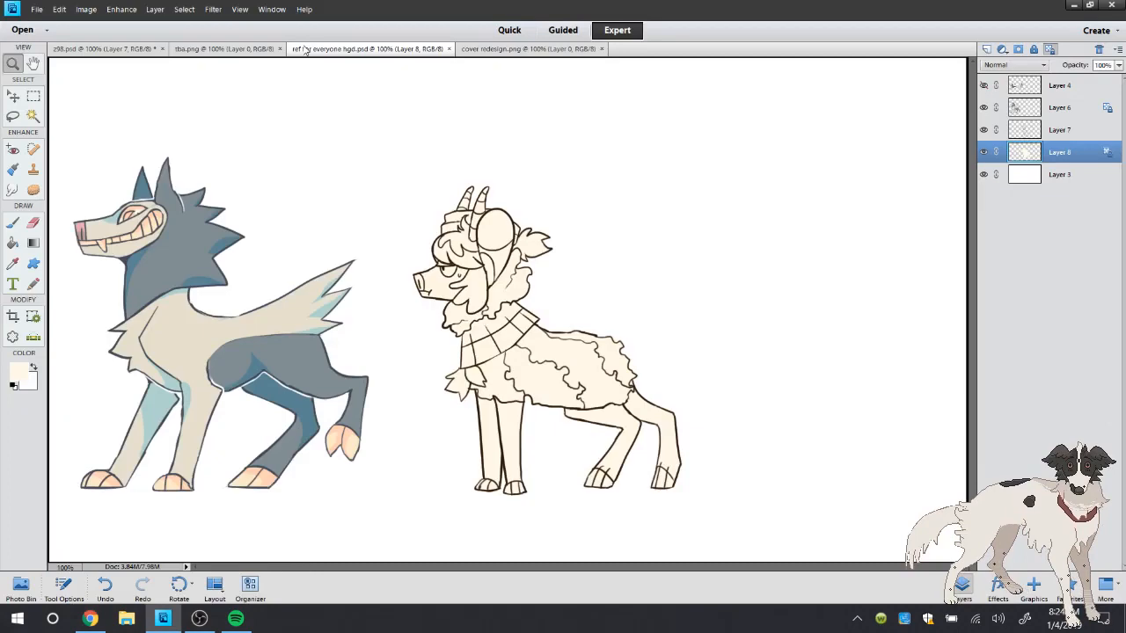
{"action": "left_click", "coordinate": [502, 49]}
{"action": "key", "text": "i"}
{"action": "left_click", "coordinate": [517, 269]}
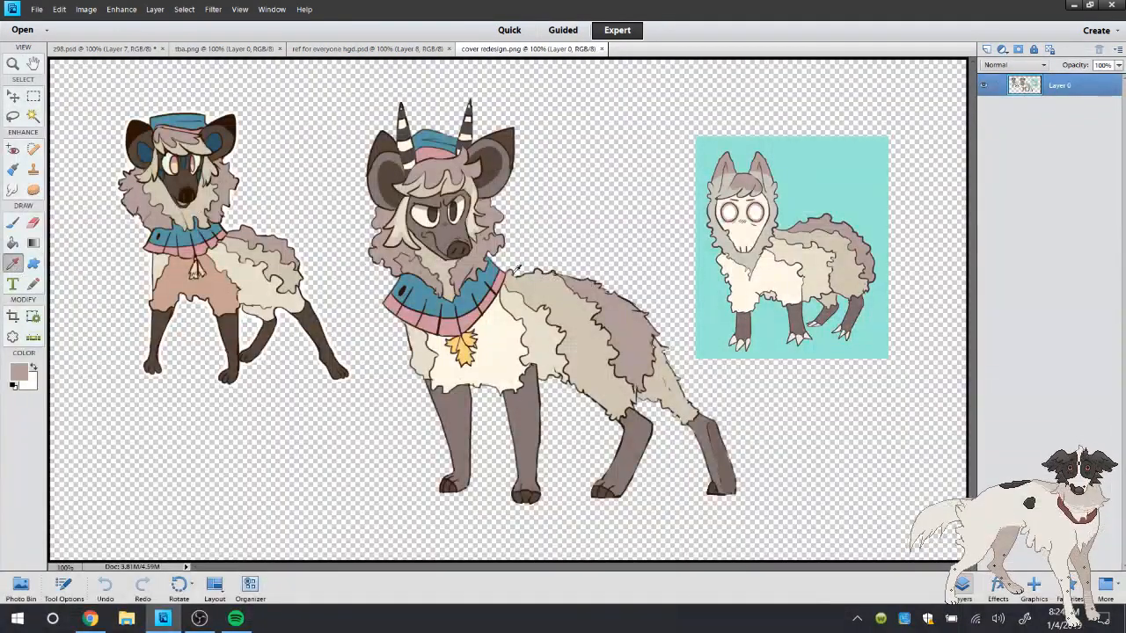
{"action": "left_click", "coordinate": [413, 49]}
{"action": "left_click", "coordinate": [33, 116]}
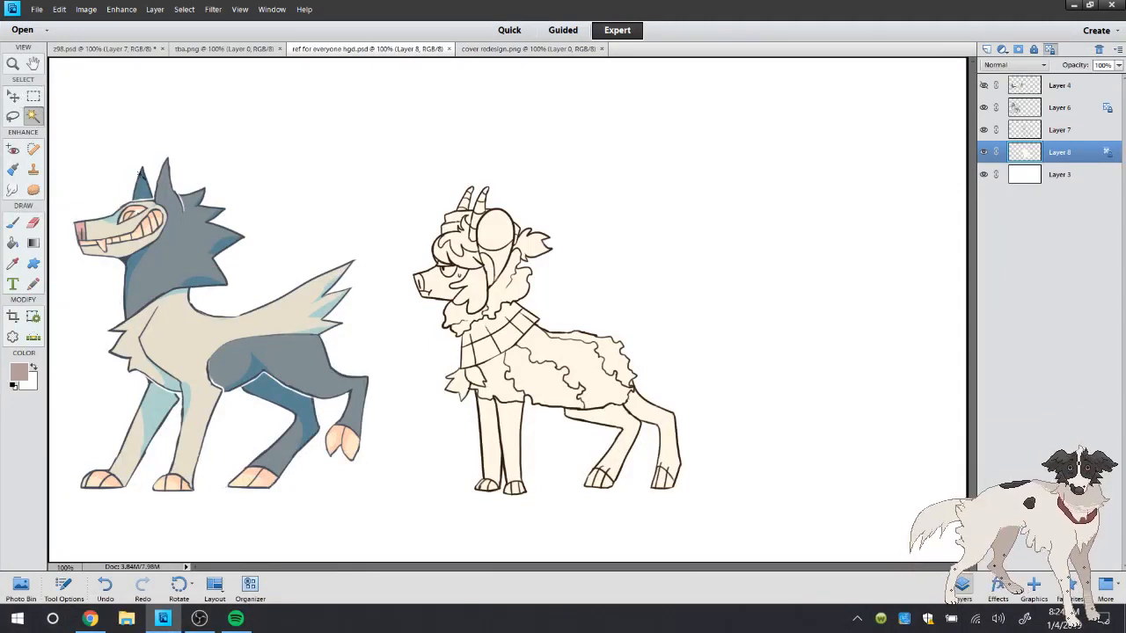
{"action": "left_click", "coordinate": [37, 10]}
{"action": "left_click", "coordinate": [22, 464]}
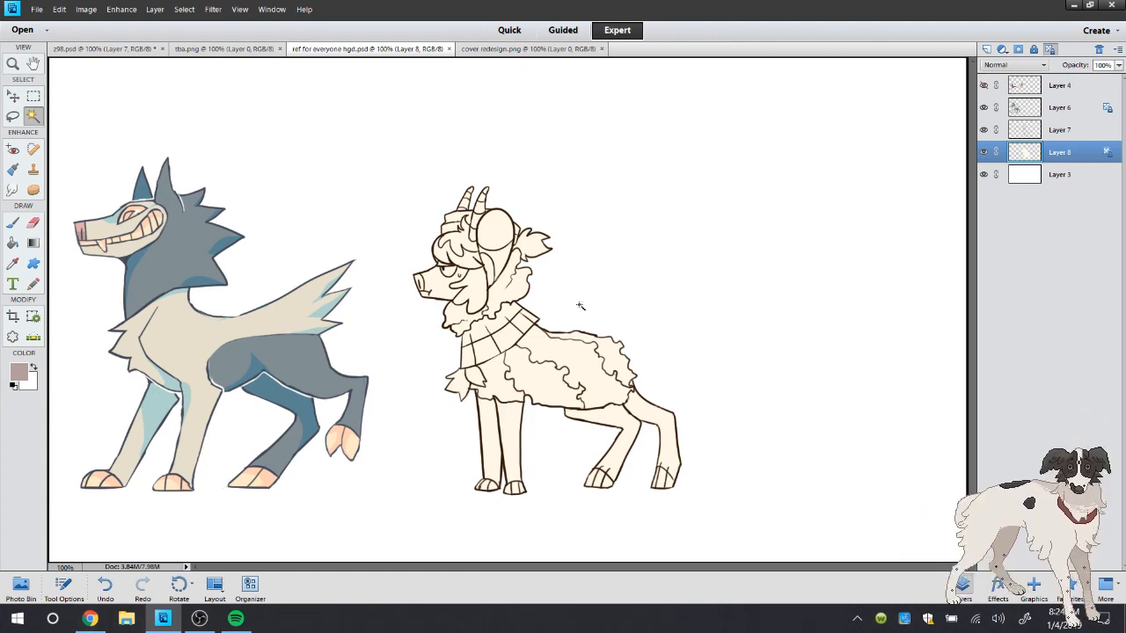
{"action": "left_click", "coordinate": [15, 64]}
{"action": "left_click", "coordinate": [40, 10]}
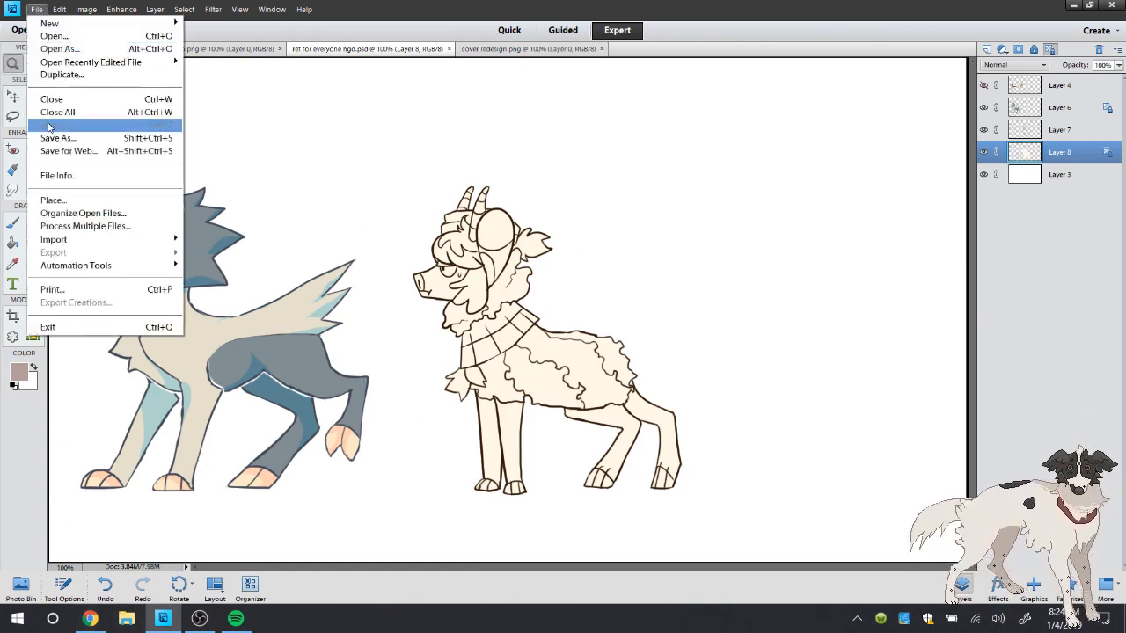
{"action": "left_click", "coordinate": [15, 64]}
{"action": "left_click", "coordinate": [688, 363]}
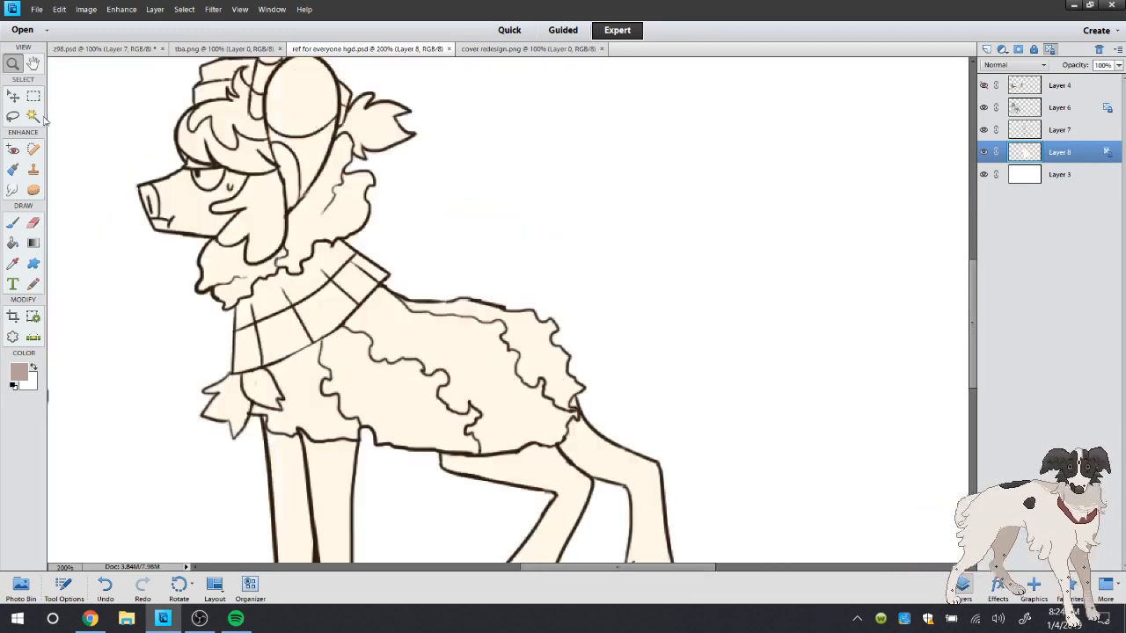
{"action": "left_click", "coordinate": [32, 117]}
{"action": "double_click", "coordinate": [9, 63]}
Check the live chat, raise the Audio Input Capture level in OBS to -10.8 dB, and return to Photoshop Elements
{"action": "left_click", "coordinate": [89, 618]}
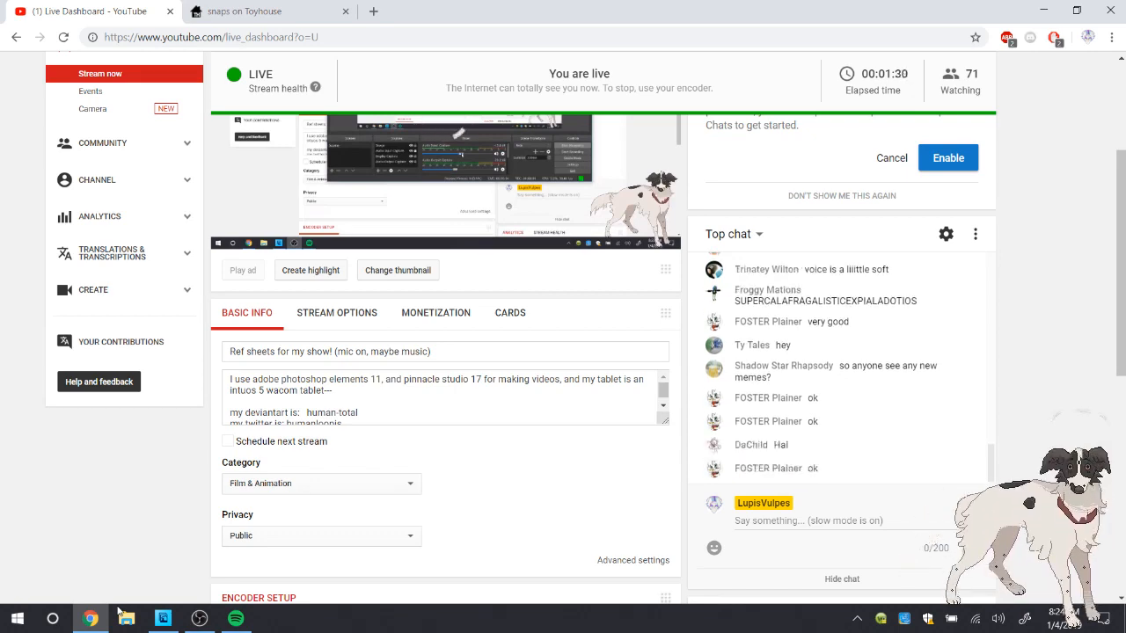
{"action": "left_click", "coordinate": [236, 618]}
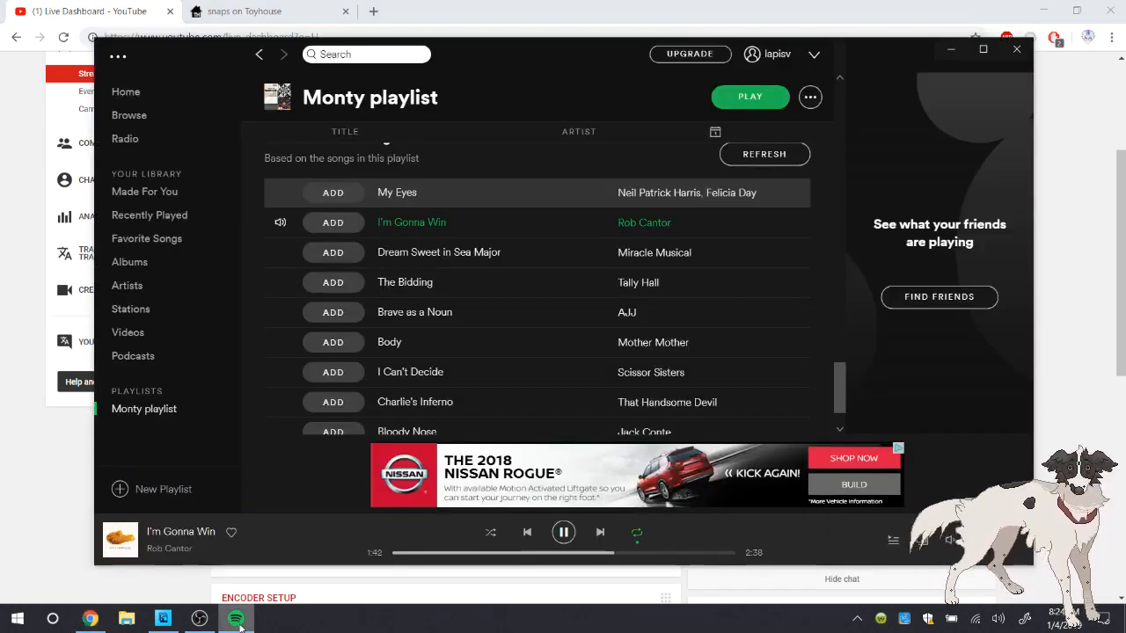
{"action": "left_click", "coordinate": [236, 618]}
{"action": "left_click", "coordinate": [199, 618]}
{"action": "left_click_drag", "start_coordinate": [595, 406], "coordinate": [613, 404]}
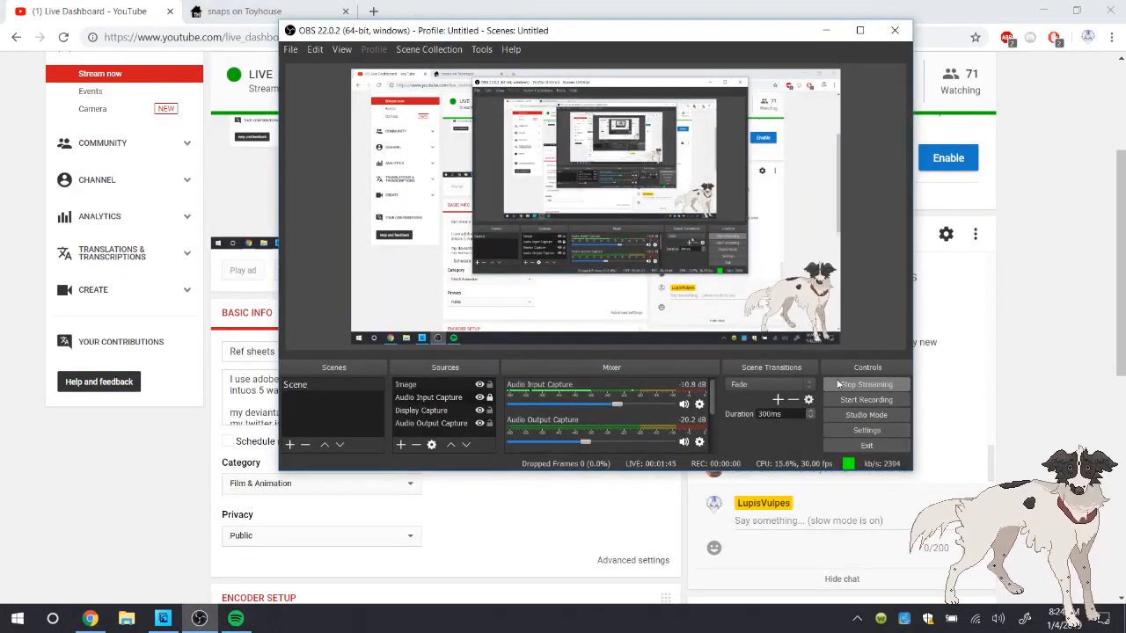
{"action": "left_click", "coordinate": [1021, 423]}
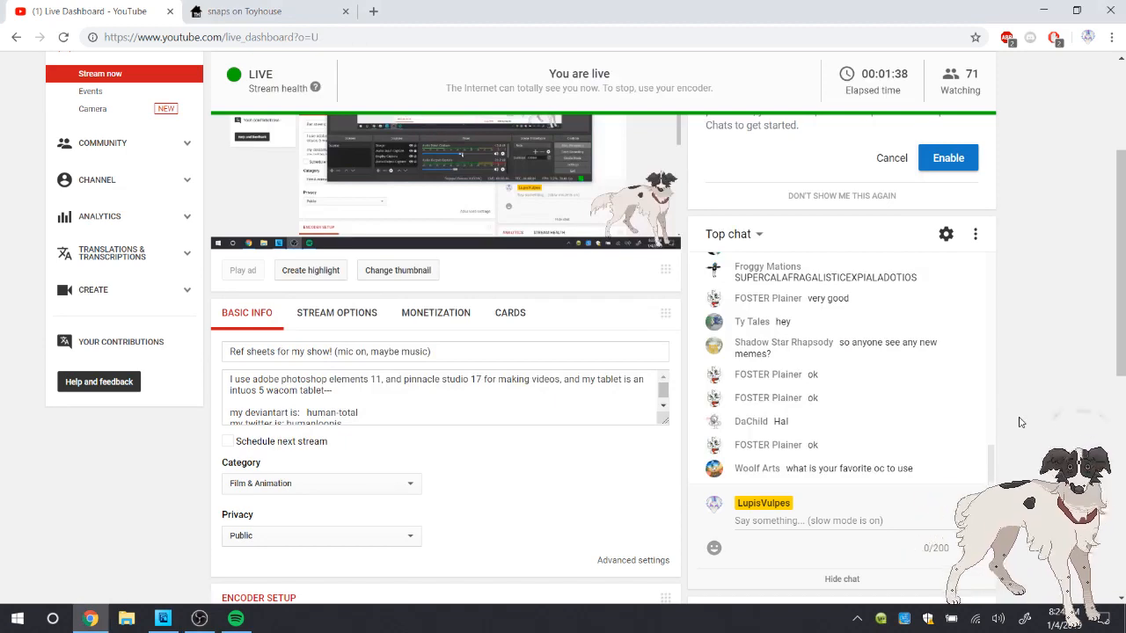
{"action": "left_click", "coordinate": [90, 618]}
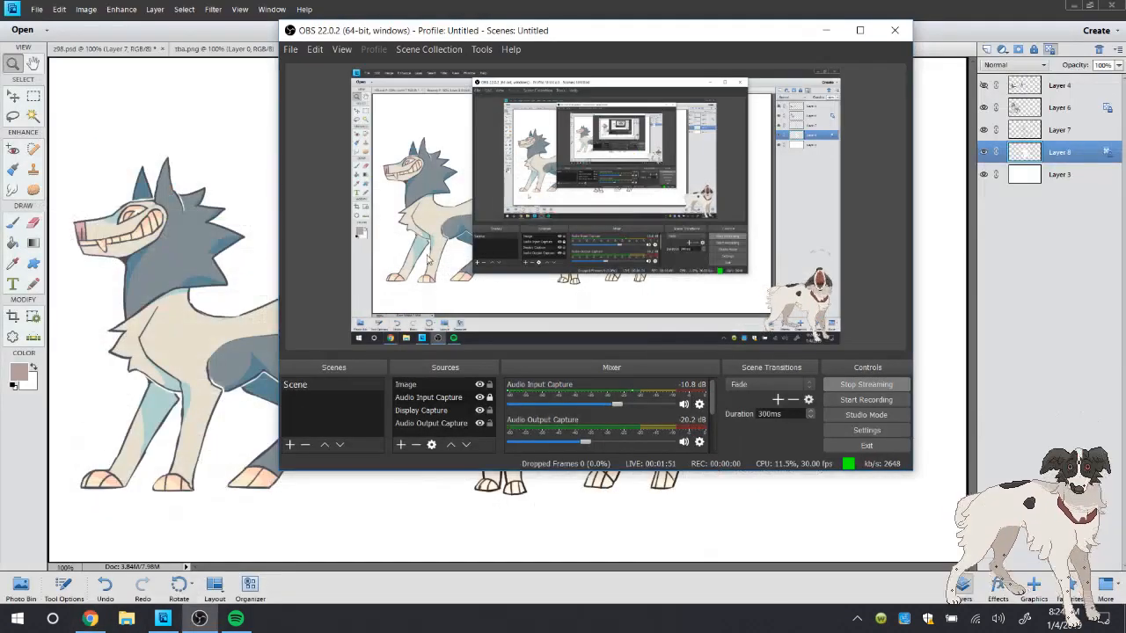
{"action": "left_click", "coordinate": [189, 385]}
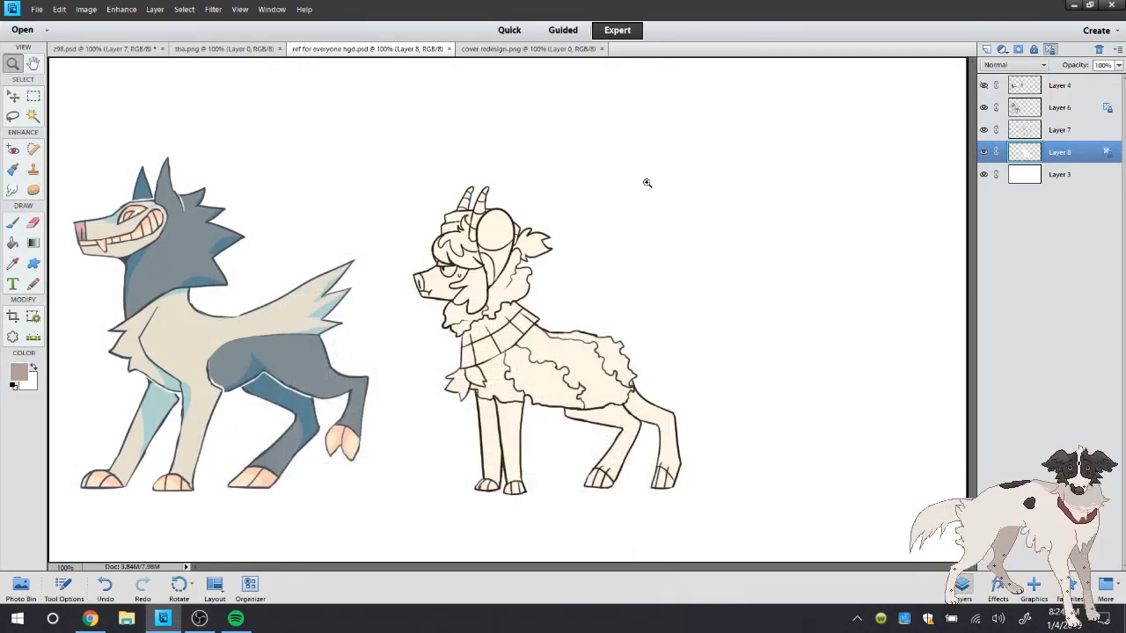
Sample the dark taupe face colour of the middle character in cover redesign.png and return to ref for everyone hgd.psd
{"action": "left_click", "coordinate": [12, 264]}
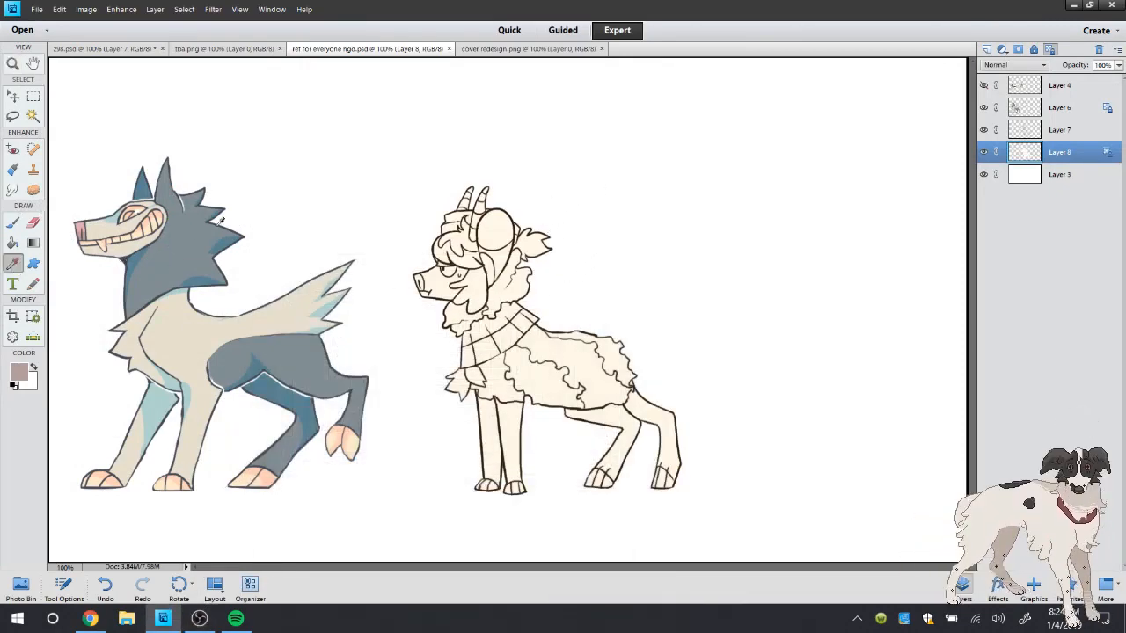
{"action": "left_click", "coordinate": [482, 48]}
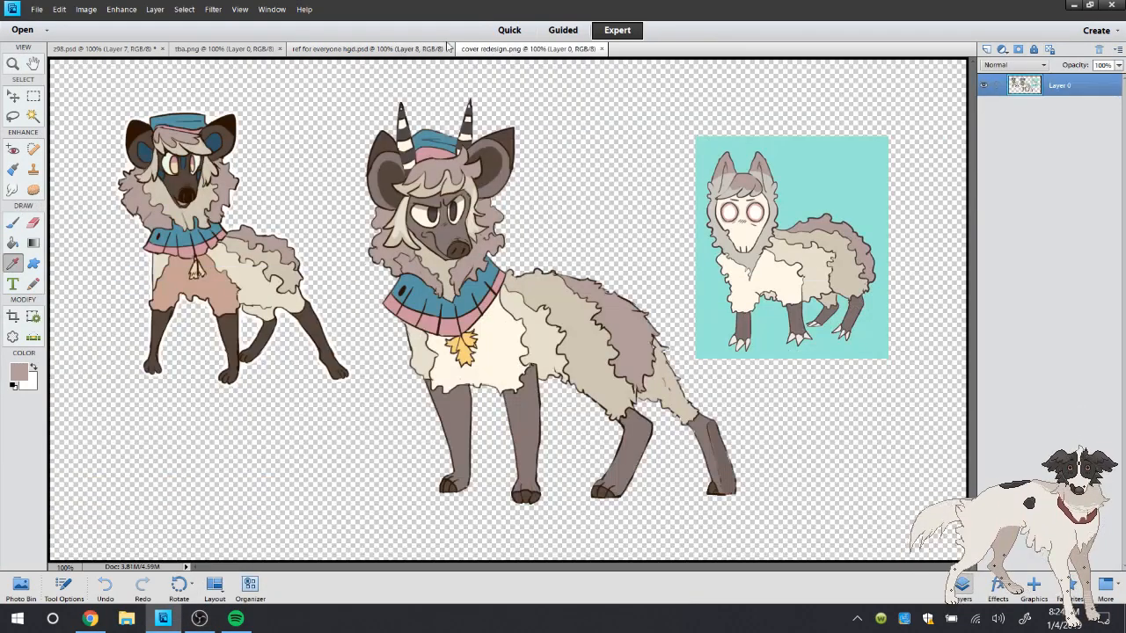
{"action": "left_click", "coordinate": [378, 48]}
{"action": "left_click", "coordinate": [480, 49]}
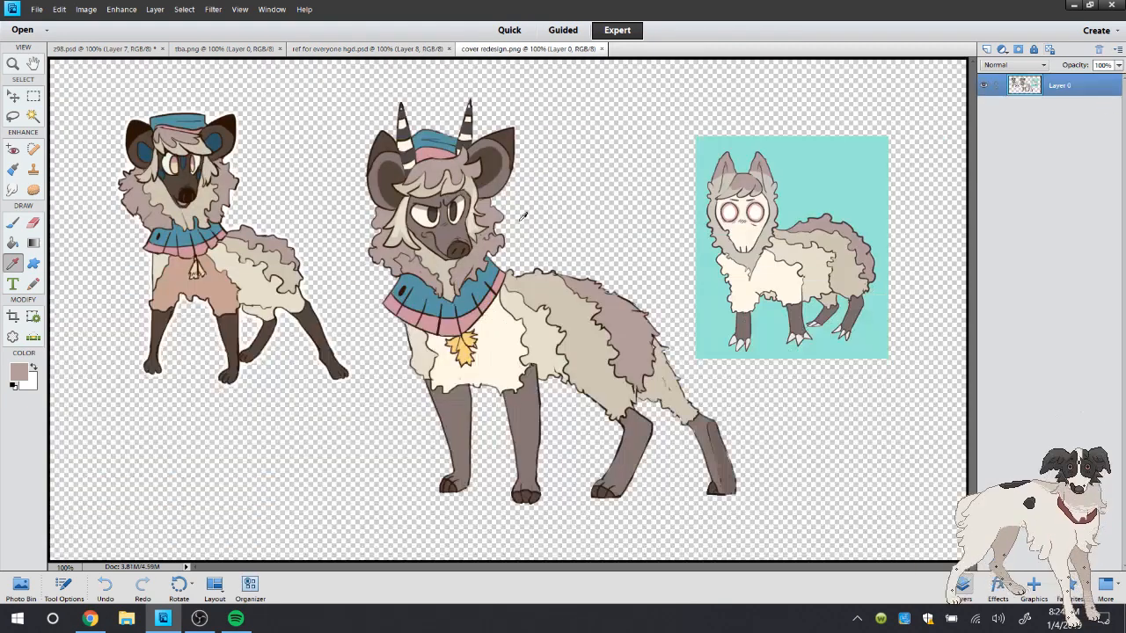
{"action": "left_click", "coordinate": [448, 231]}
{"action": "left_click", "coordinate": [411, 50]}
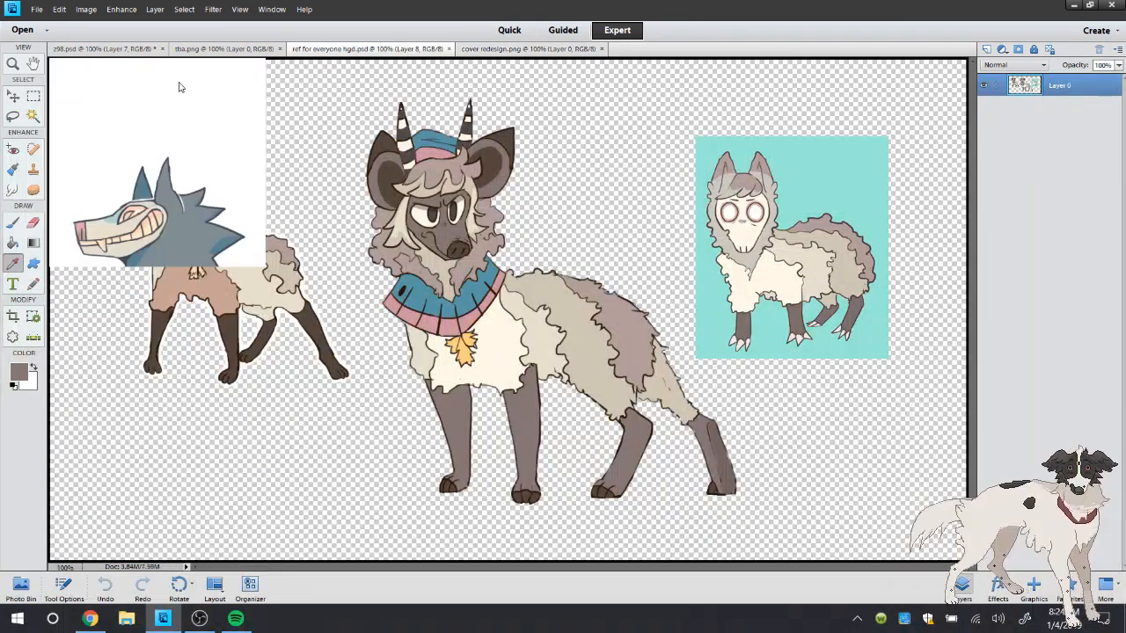
Select the horned character's legs and face on Layer 8 with the Magic Wand and expand the selection
{"action": "left_click", "coordinate": [33, 117]}
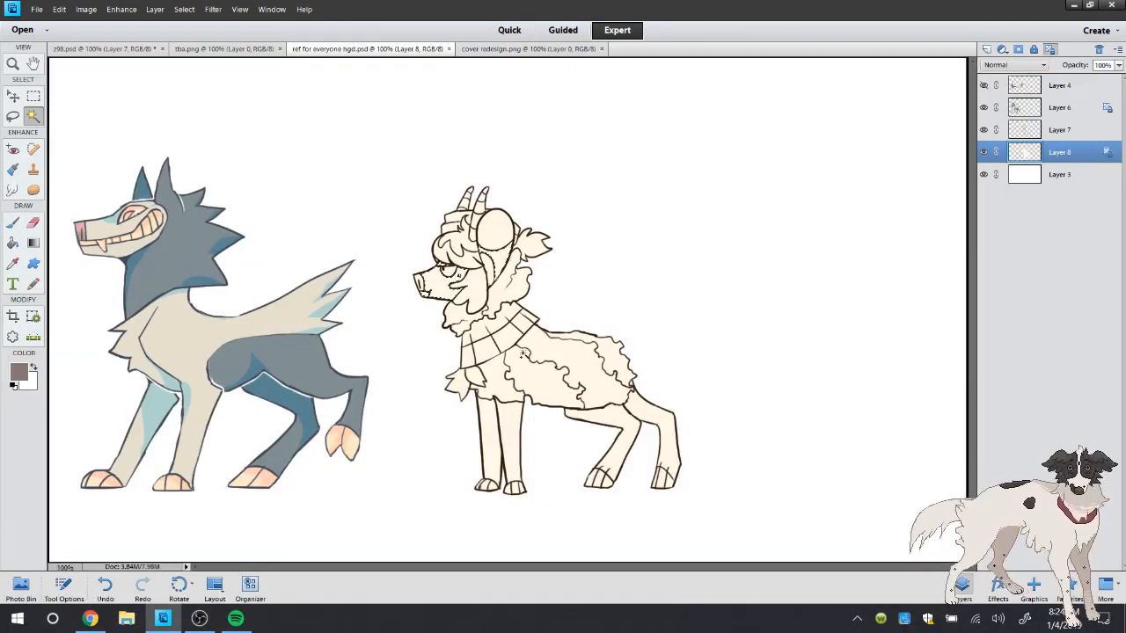
{"action": "left_click", "coordinate": [482, 413]}
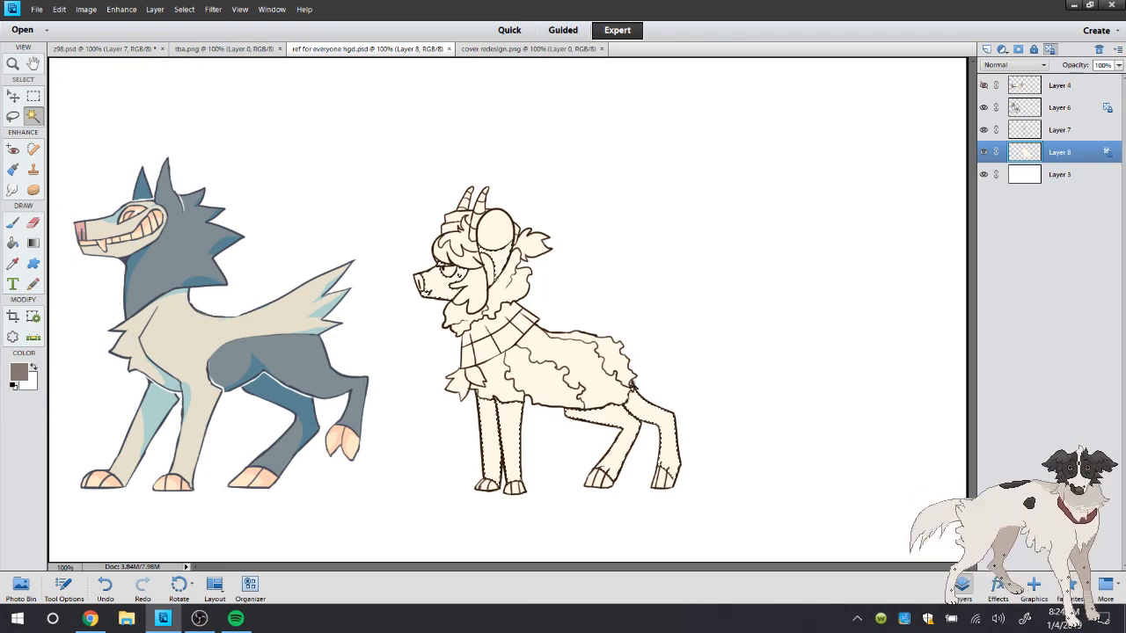
{"action": "key", "text": "k"}
{"action": "left_click", "coordinate": [184, 9]}
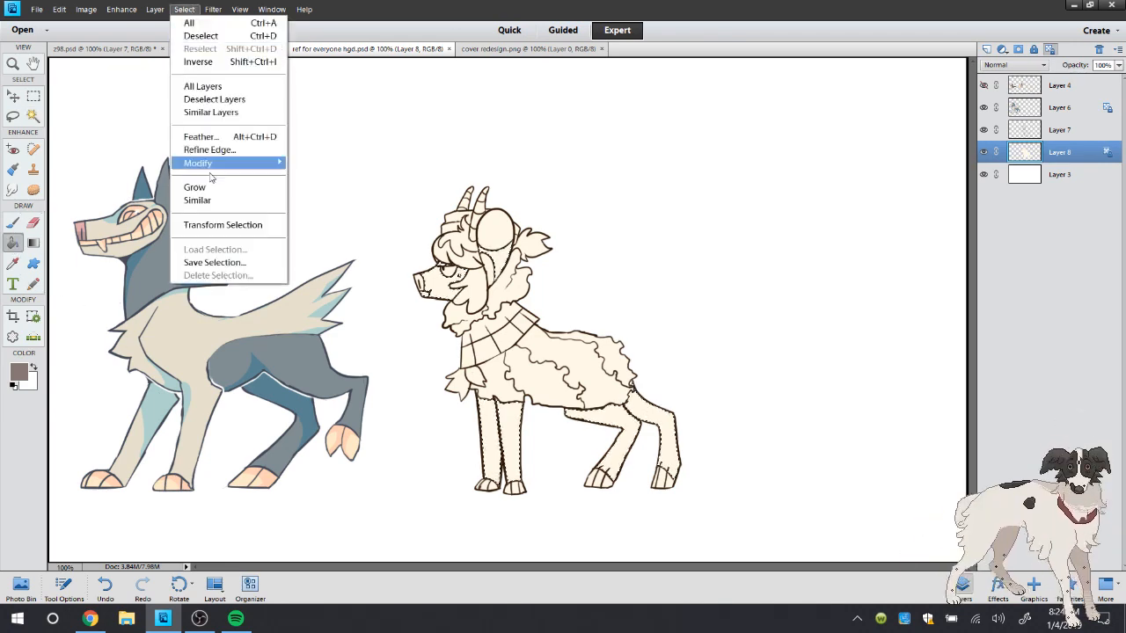
{"action": "mouse_move", "coordinate": [211, 165]}
{"action": "left_click", "coordinate": [322, 189]}
{"action": "left_click", "coordinate": [641, 207]}
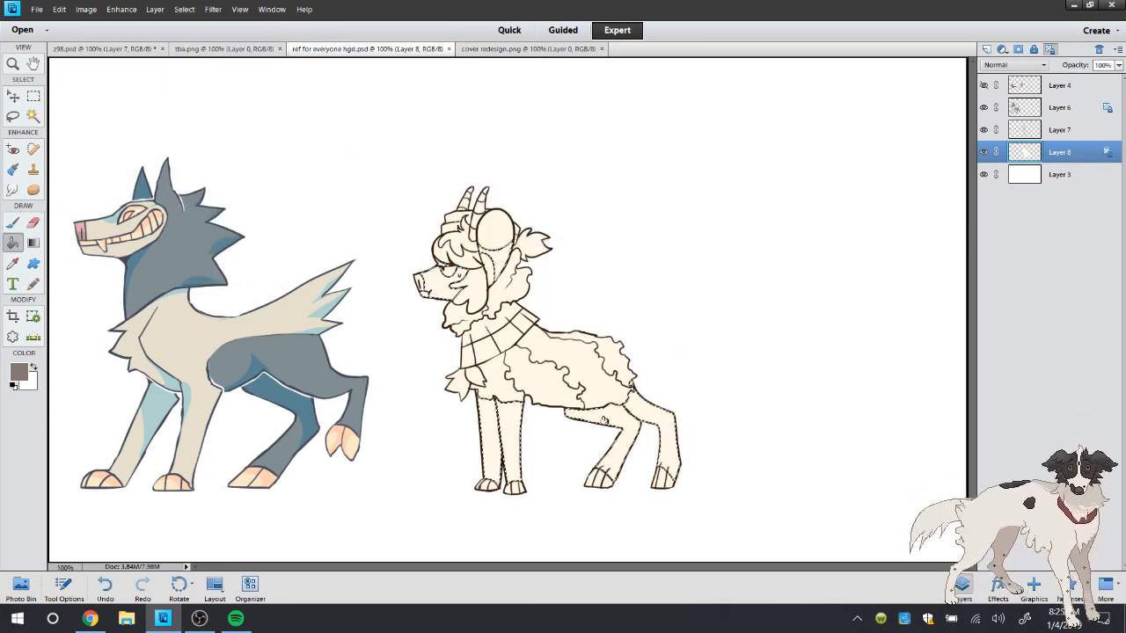
Fill the selected legs and face with the sampled dark taupe using the Paint Bucket and deselect
{"action": "left_click", "coordinate": [604, 420]}
{"action": "key", "text": "l"}
{"action": "right_click", "coordinate": [187, 99]}
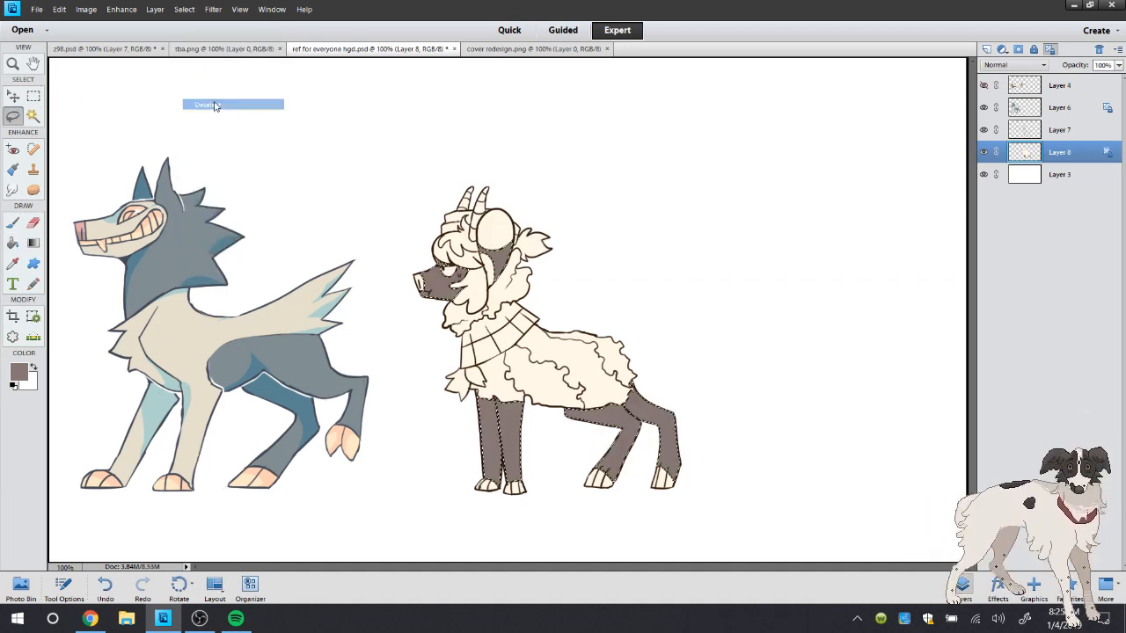
{"action": "left_click", "coordinate": [214, 105]}
Check the live chat on the YouTube Live Dashboard in the browser and return to Photoshop Elements
{"action": "left_click", "coordinate": [91, 617]}
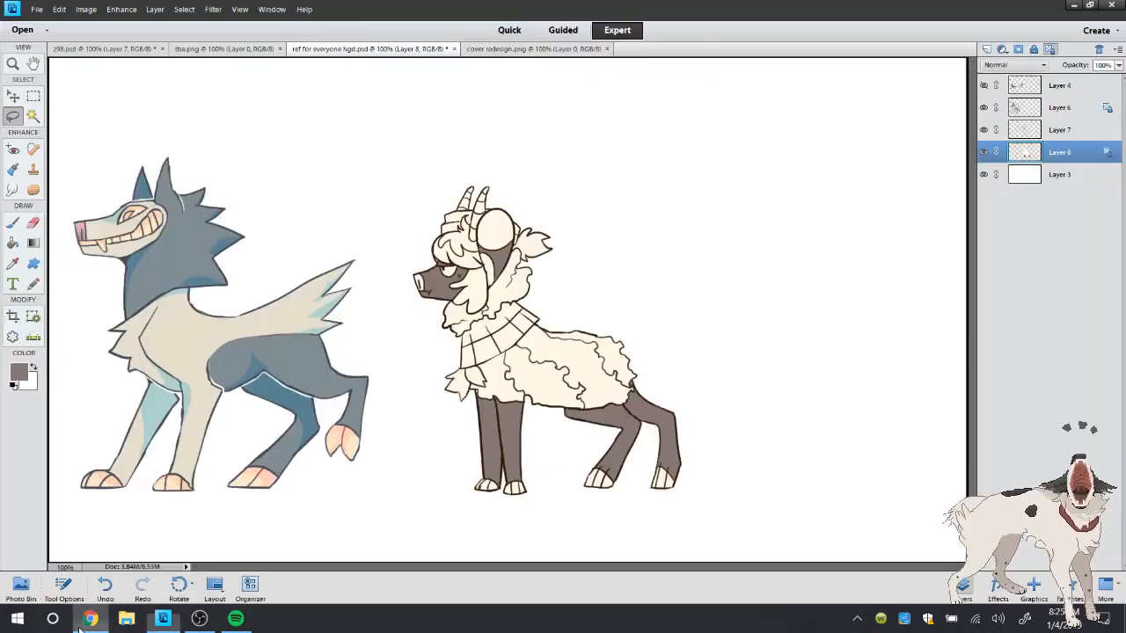
{"action": "left_click", "coordinate": [163, 618]}
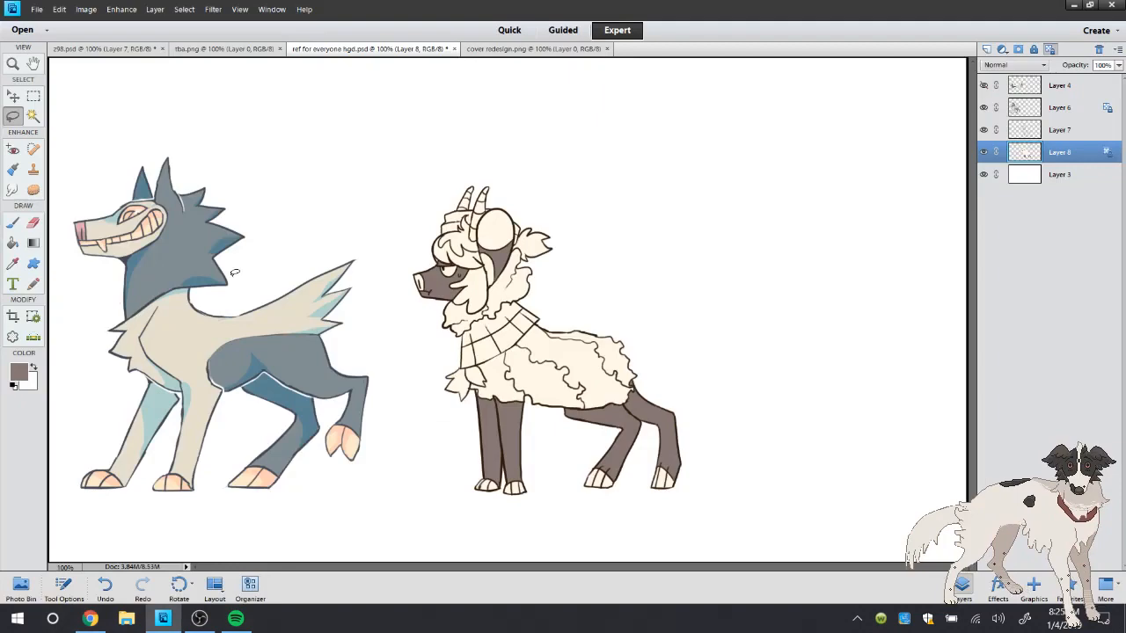
Sample a dark brown in cover redesign.png with the Eyedropper and return to ref for everyone hgd.psd
{"action": "left_click", "coordinate": [13, 65]}
{"action": "left_click", "coordinate": [532, 49]}
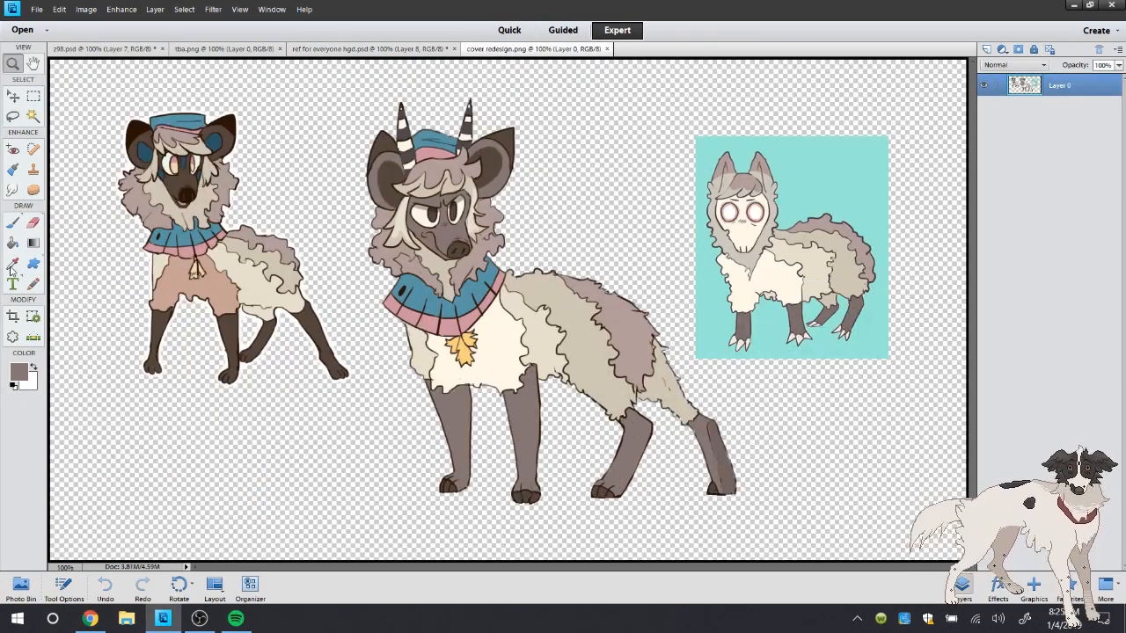
{"action": "left_click", "coordinate": [12, 265]}
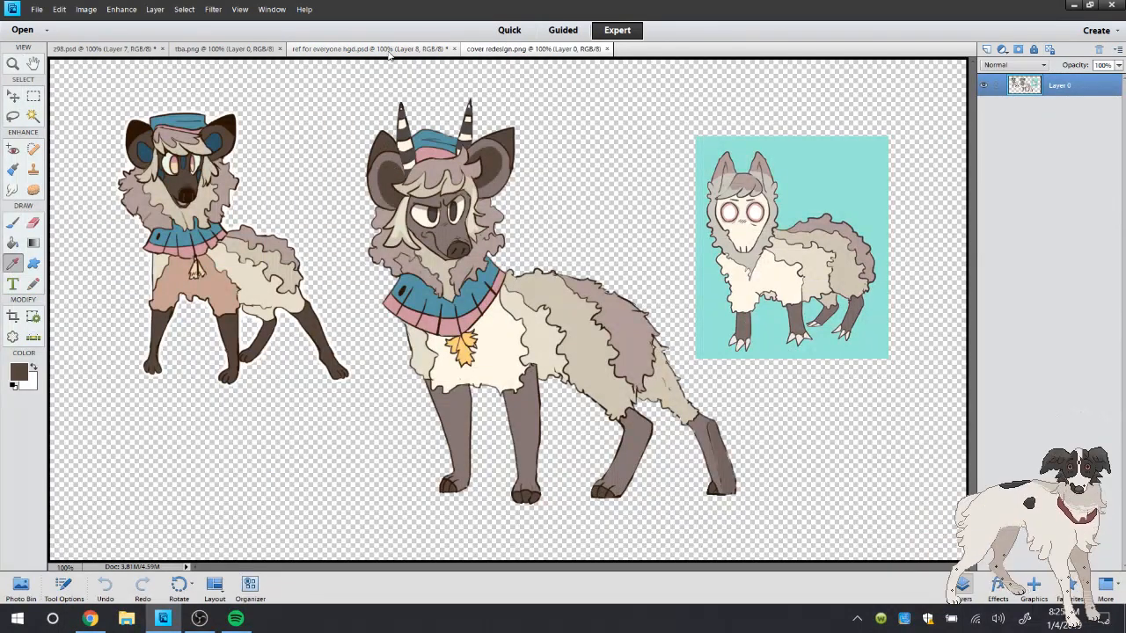
{"action": "left_click", "coordinate": [387, 51]}
Select the horned character's inner ears and nose on Layer 8 with the Magic Wand
{"action": "key", "text": "z"}
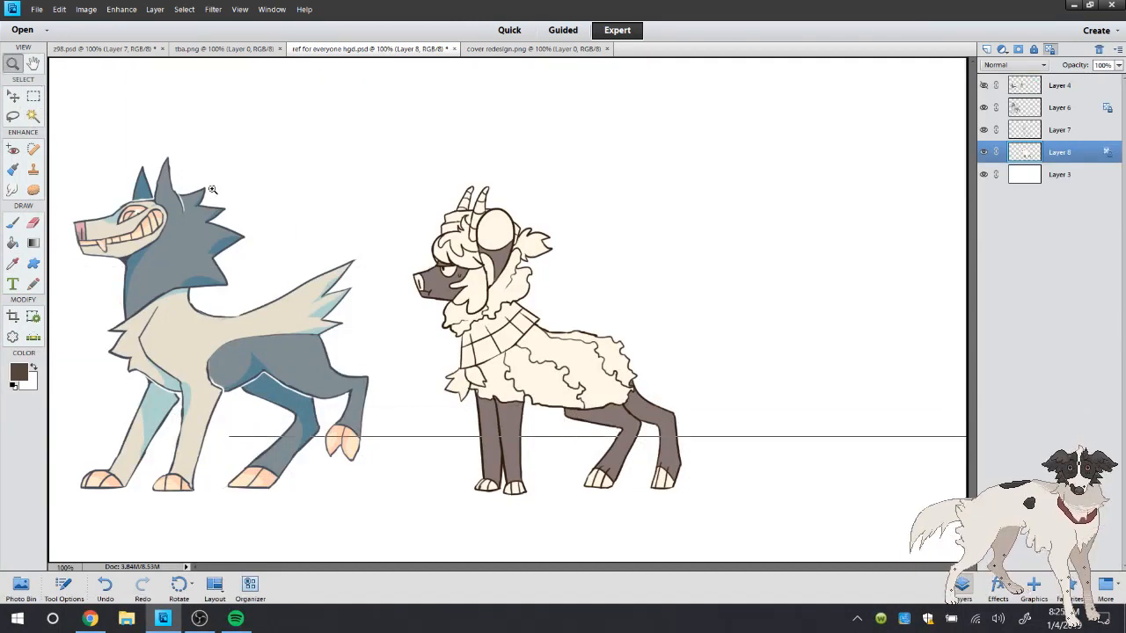
{"action": "left_click", "coordinate": [595, 230]}
{"action": "key", "text": "a"}
{"action": "left_click", "coordinate": [383, 246]}
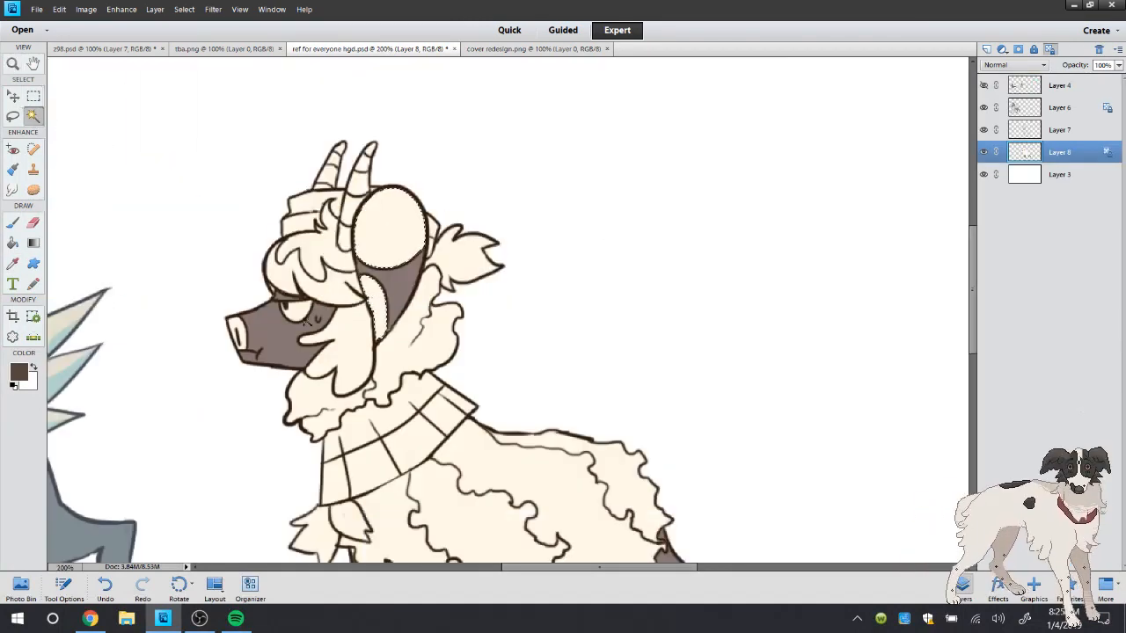
{"action": "left_click", "coordinate": [376, 297], "text": "shift"}
Add the toe sections of all four hooves to the Magic Wand selection
{"action": "double_click", "coordinate": [13, 64]}
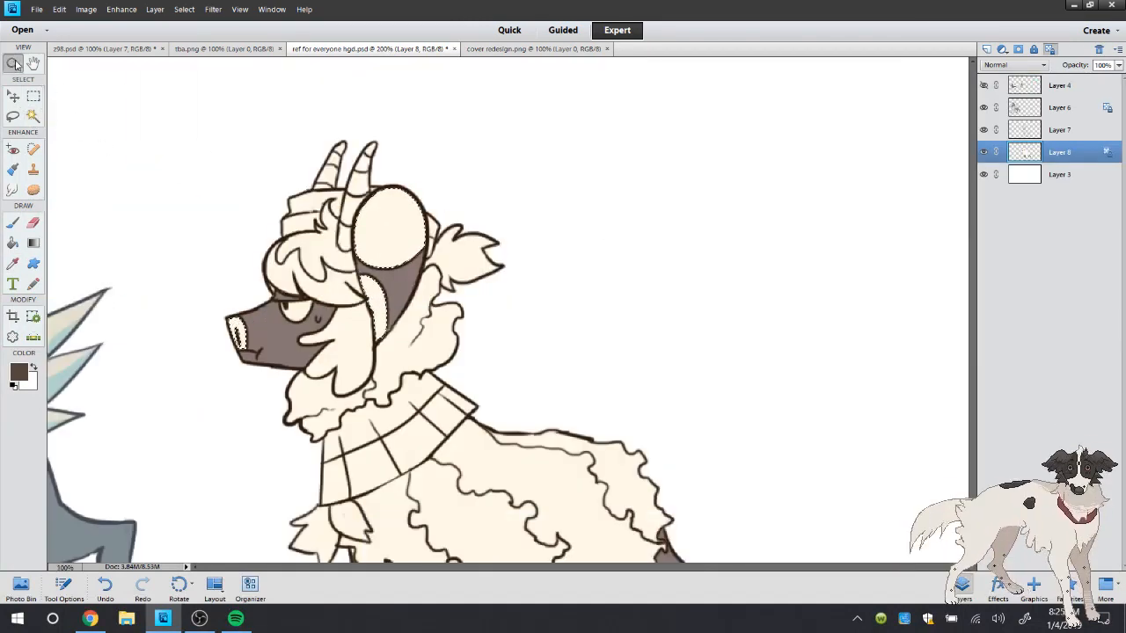
{"action": "left_click", "coordinate": [654, 512]}
{"action": "key", "text": "a"}
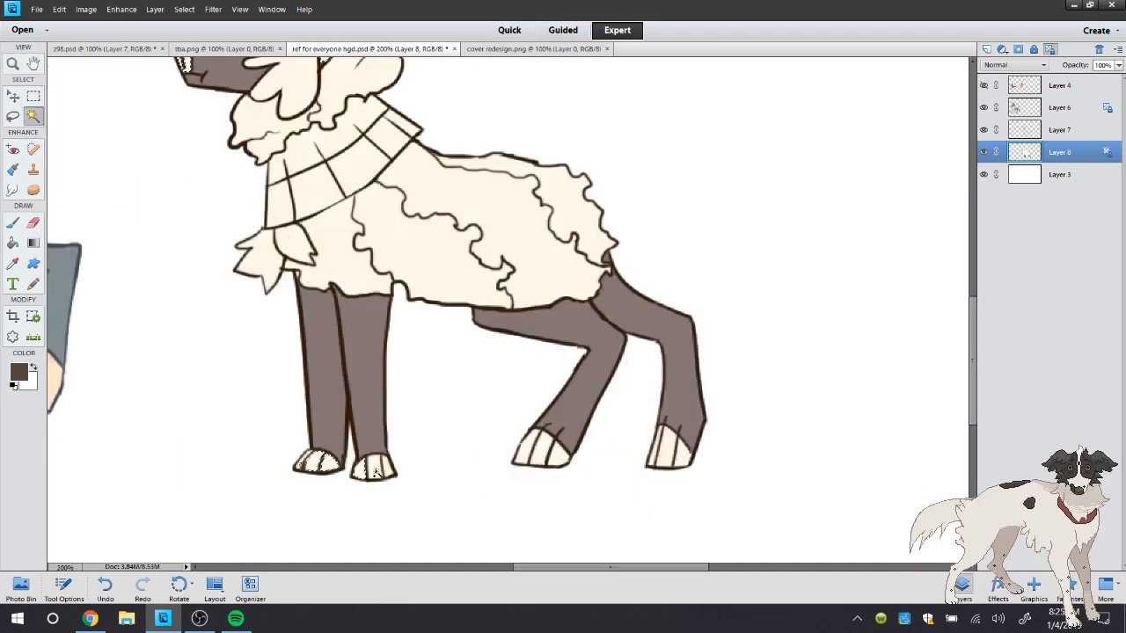
{"action": "left_click", "coordinate": [526, 453], "text": "shift"}
{"action": "left_click", "coordinate": [539, 452], "text": "shift"}
{"action": "left_click", "coordinate": [556, 455], "text": "shift"}
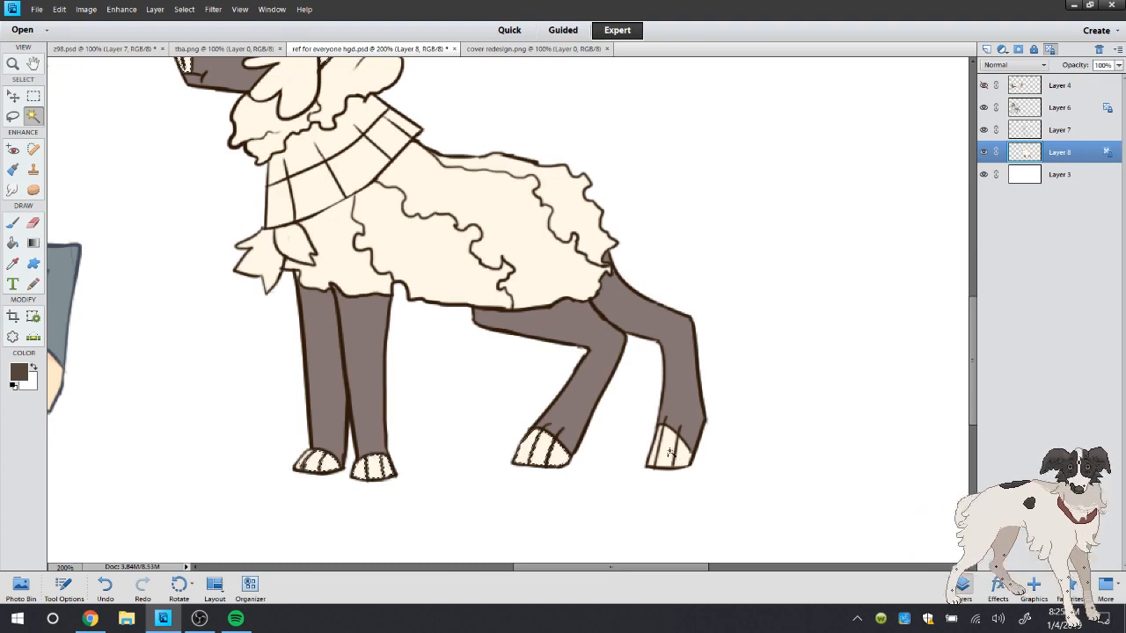
{"action": "left_click", "coordinate": [655, 453], "text": "shift"}
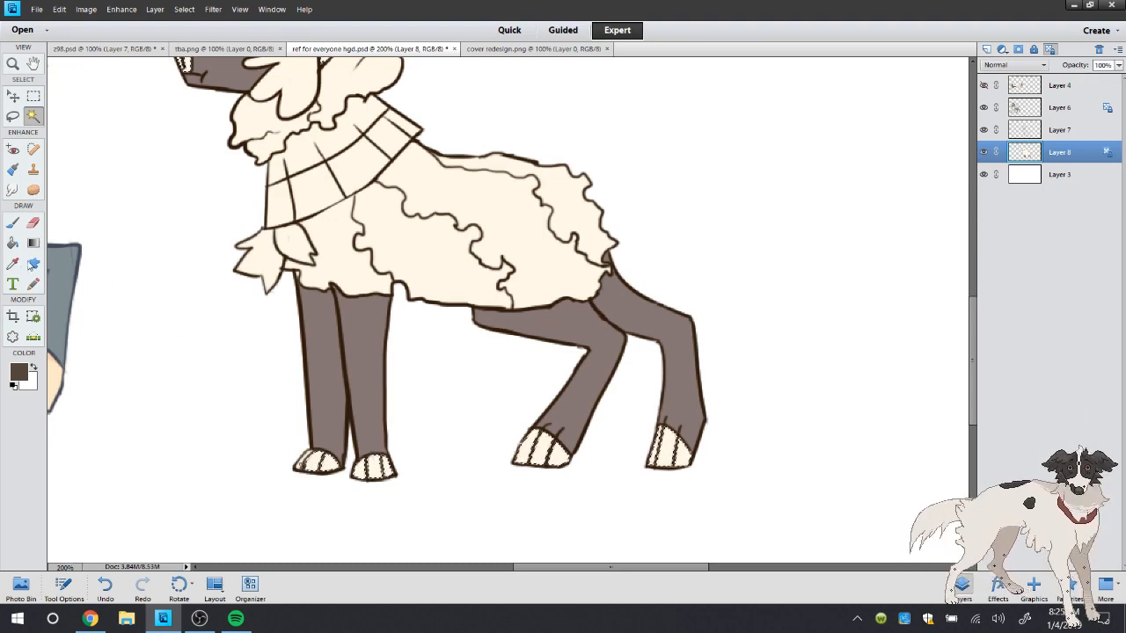
Expand the selection and fill the four hooves with the sampled dark brown using the Paint Bucket
{"action": "key", "text": "k"}
{"action": "left_click", "coordinate": [211, 10]}
{"action": "mouse_move", "coordinate": [207, 181]}
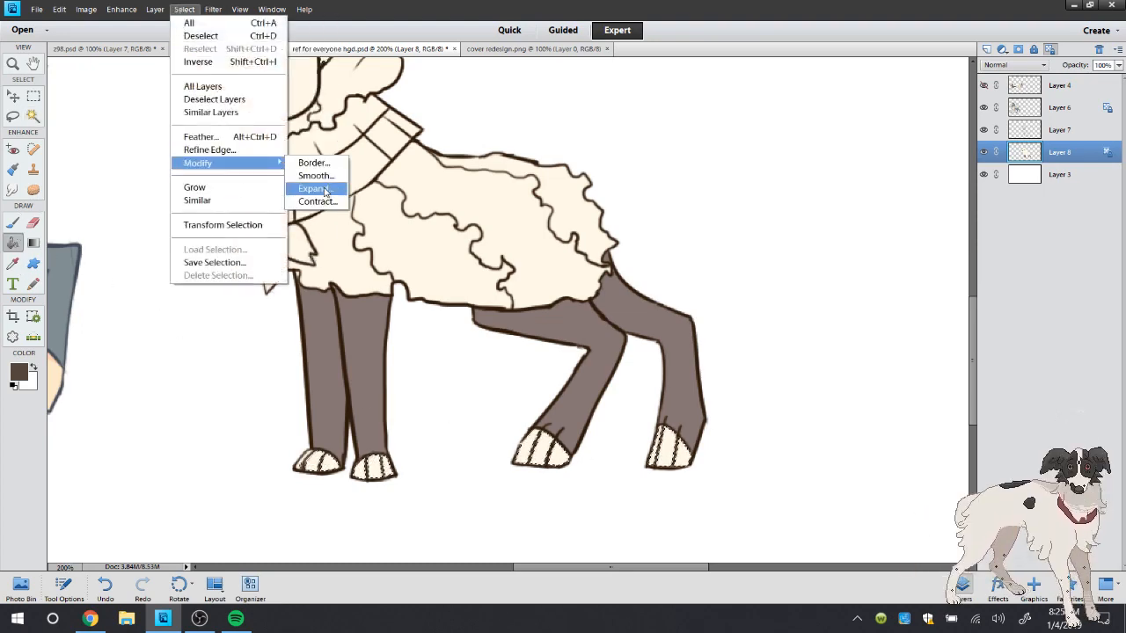
{"action": "left_click", "coordinate": [310, 187]}
{"action": "left_click", "coordinate": [633, 208]}
{"action": "left_click", "coordinate": [539, 450]}
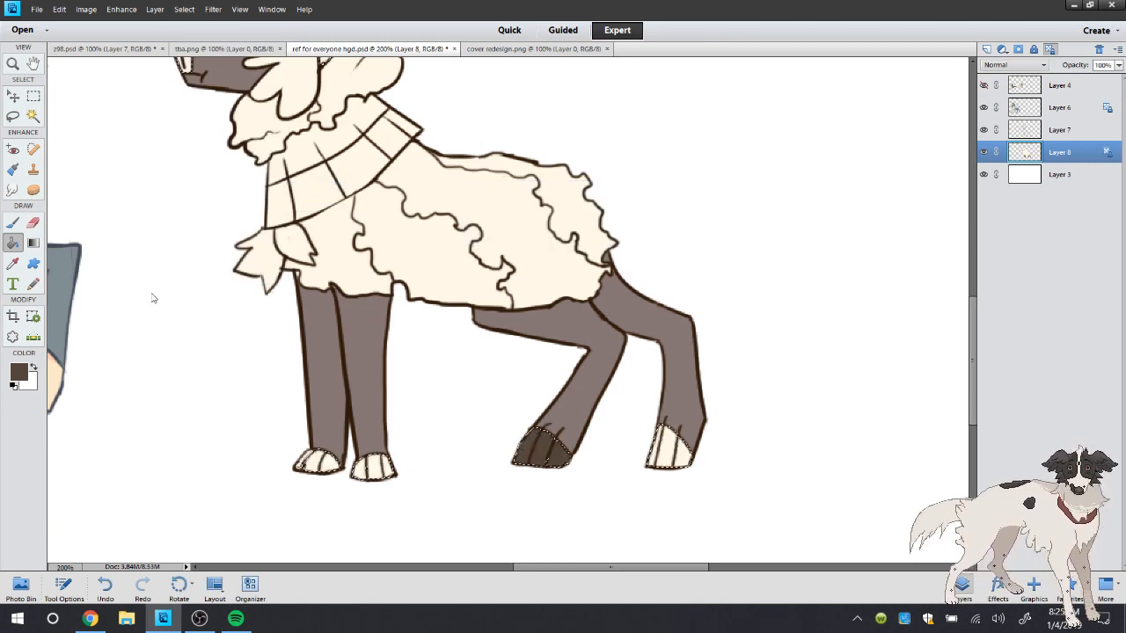
{"action": "left_click", "coordinate": [374, 466]}
{"action": "left_click", "coordinate": [318, 462]}
{"action": "left_click", "coordinate": [668, 449]}
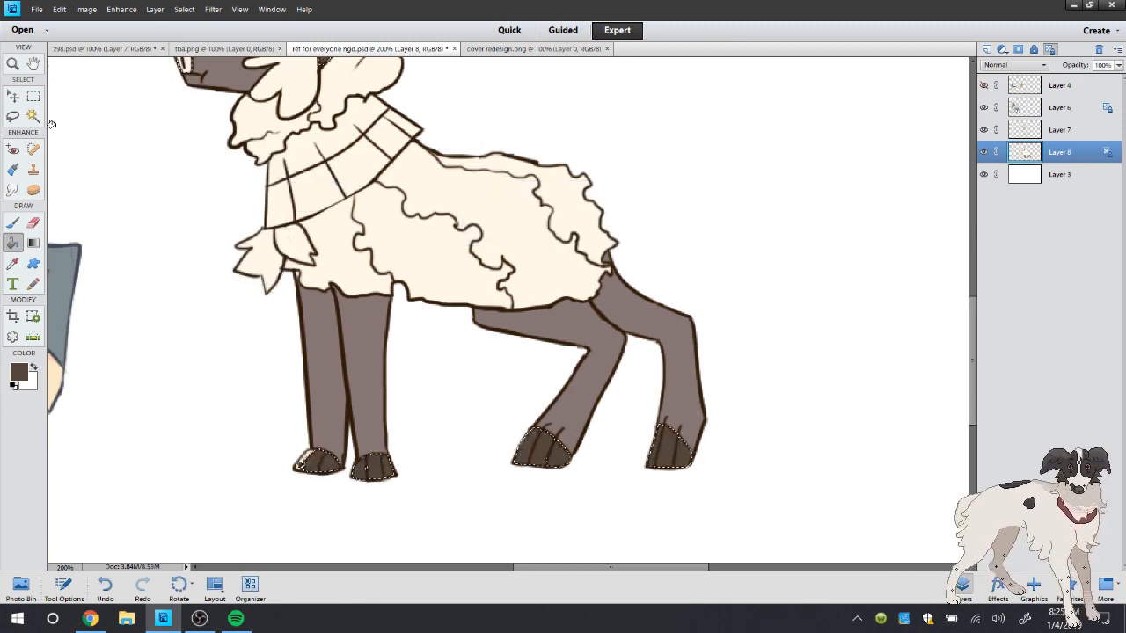
{"action": "left_click", "coordinate": [12, 115]}
{"action": "right_click", "coordinate": [95, 109]}
{"action": "left_click", "coordinate": [111, 120]}
{"action": "left_click", "coordinate": [110, 585]}
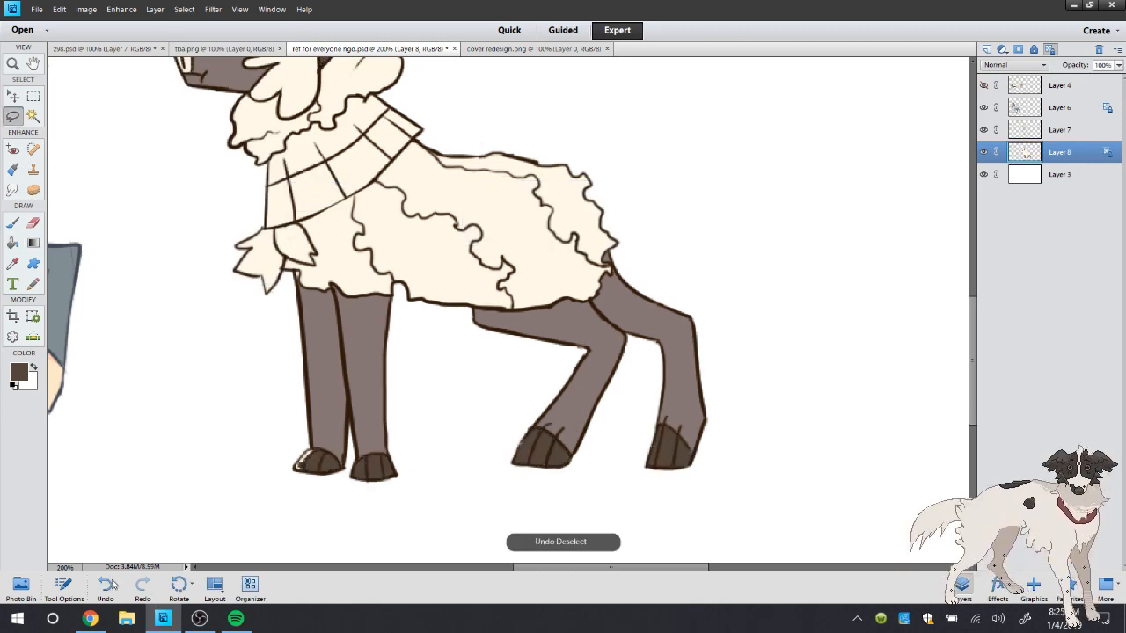
Fill the selected inner ears and nose with the dark brown and deselect
{"action": "key", "text": "k"}
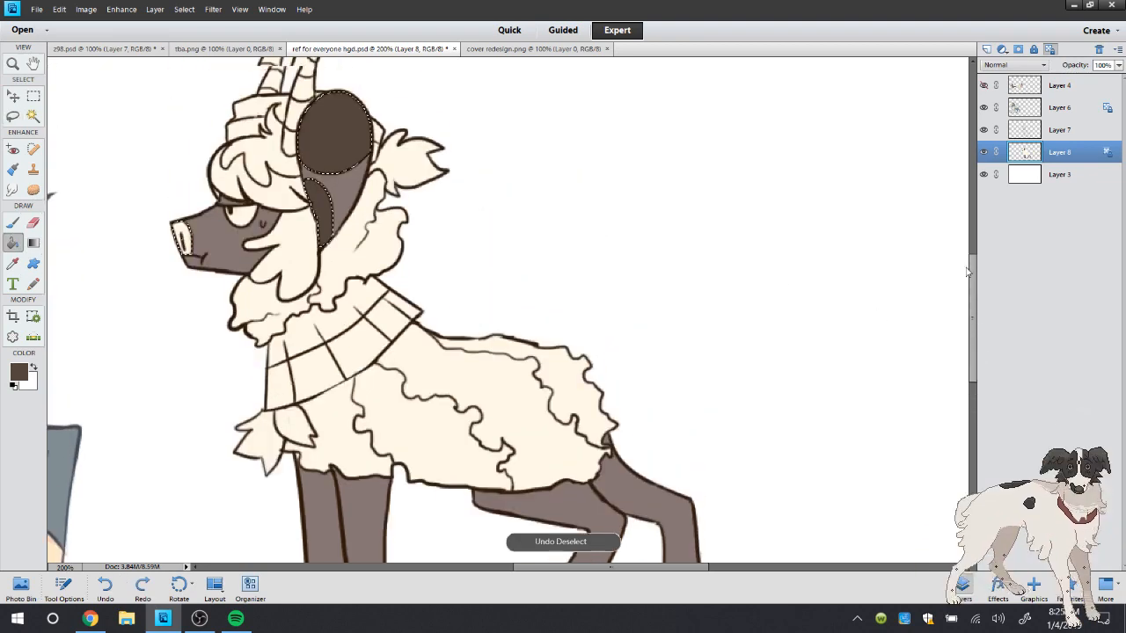
{"action": "scroll", "coordinate": [201, 295], "scroll_direction": "up", "scroll_amount": 5}
{"action": "left_click", "coordinate": [181, 296]}
{"action": "left_click", "coordinate": [12, 116]}
{"action": "left_click", "coordinate": [112, 121]}
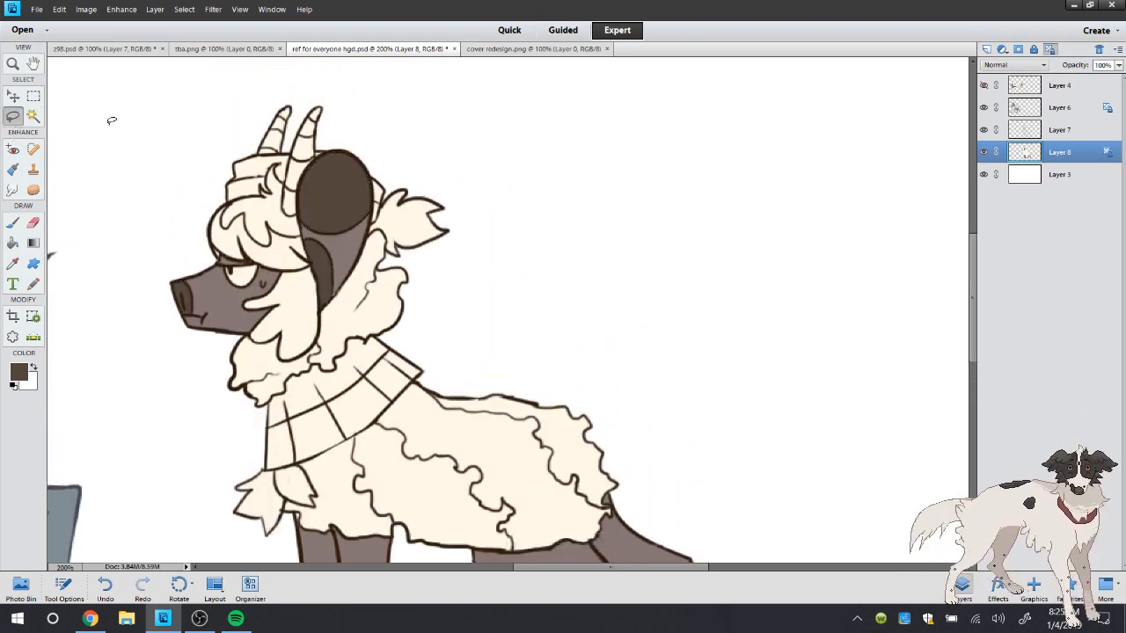
Touch up the unfilled gaps on Layer 8 with the Brush, using the dark brown and the taupe resampled from the character
{"action": "left_click", "coordinate": [12, 223]}
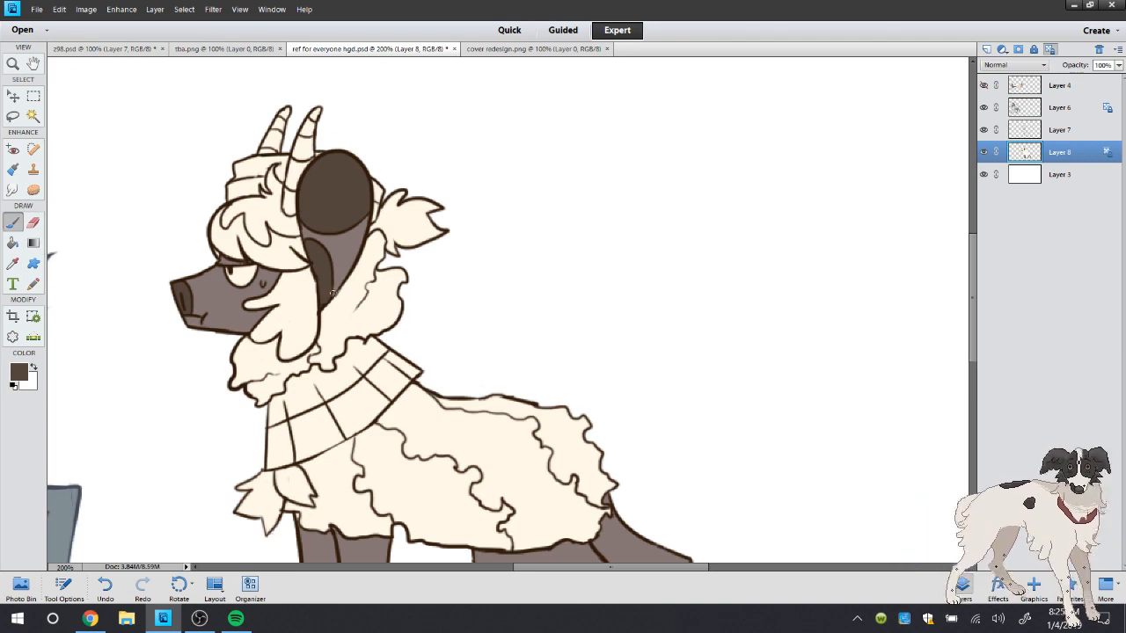
{"action": "scroll", "coordinate": [301, 516], "scroll_direction": "down", "scroll_amount": 4}
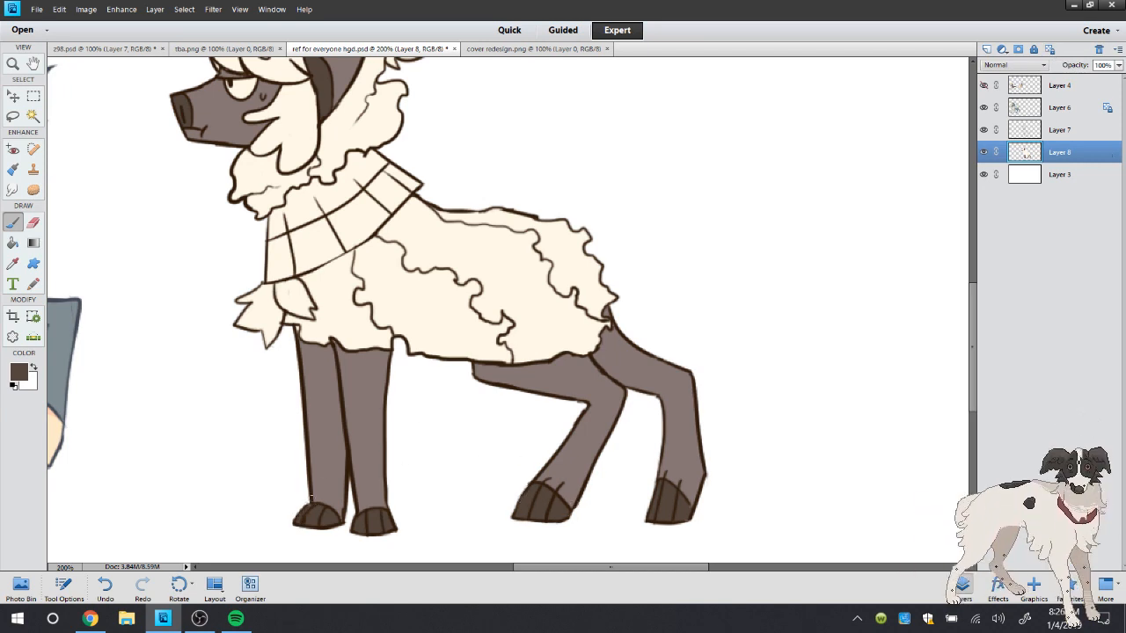
{"action": "key", "text": "i"}
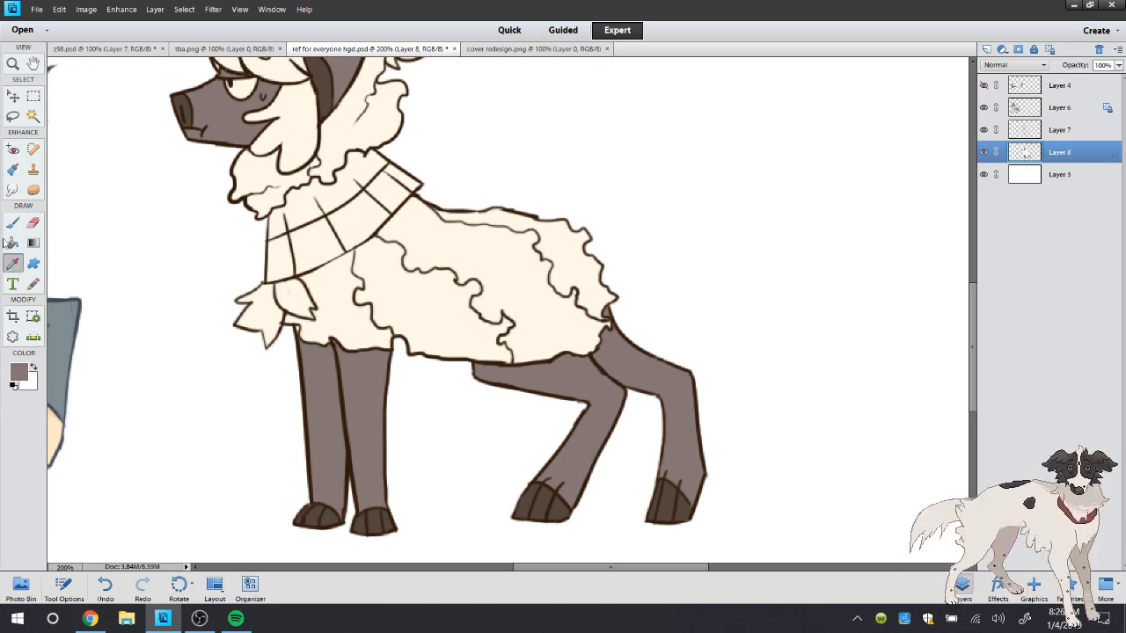
{"action": "left_click", "coordinate": [13, 226]}
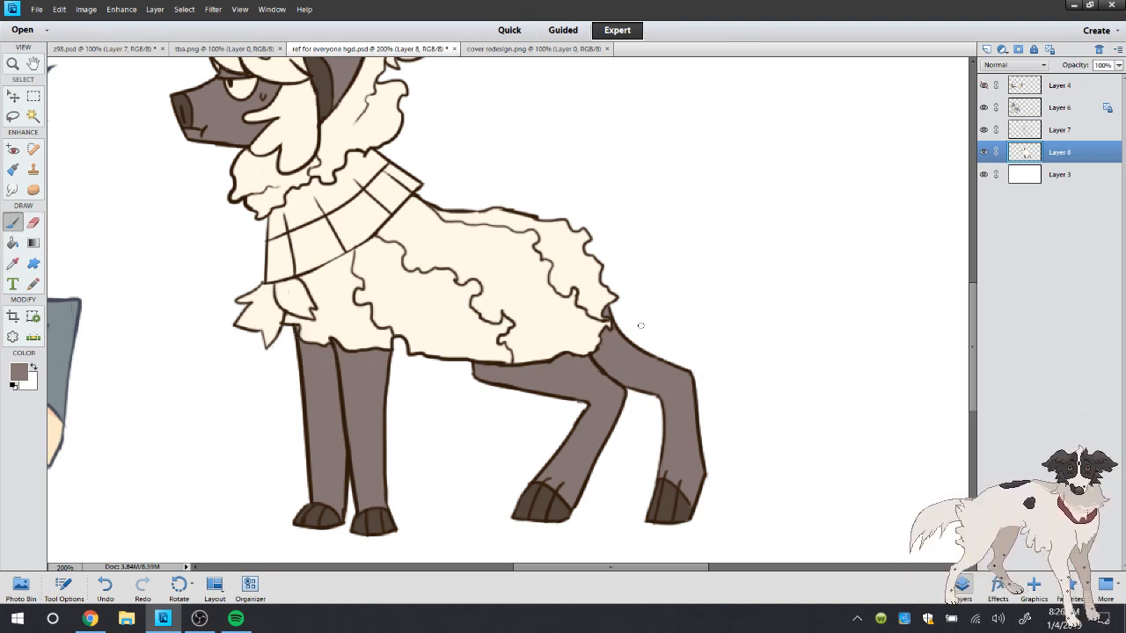
{"action": "double_click", "coordinate": [15, 65]}
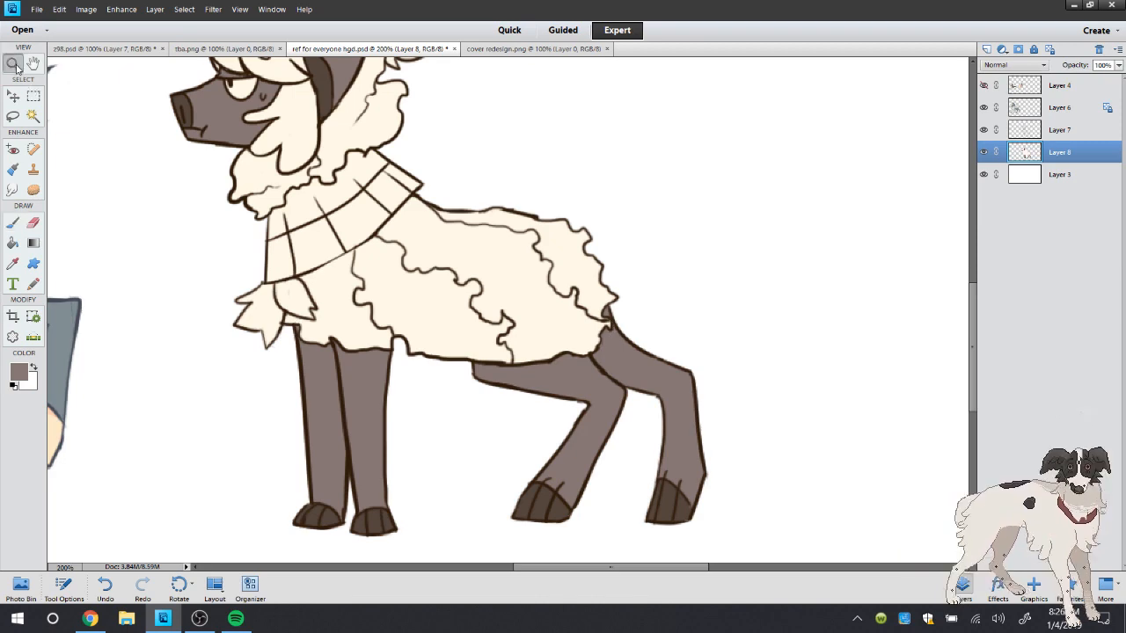
Read the new live chat messages in the browser and return to Photoshop Elements
{"action": "left_click", "coordinate": [91, 618]}
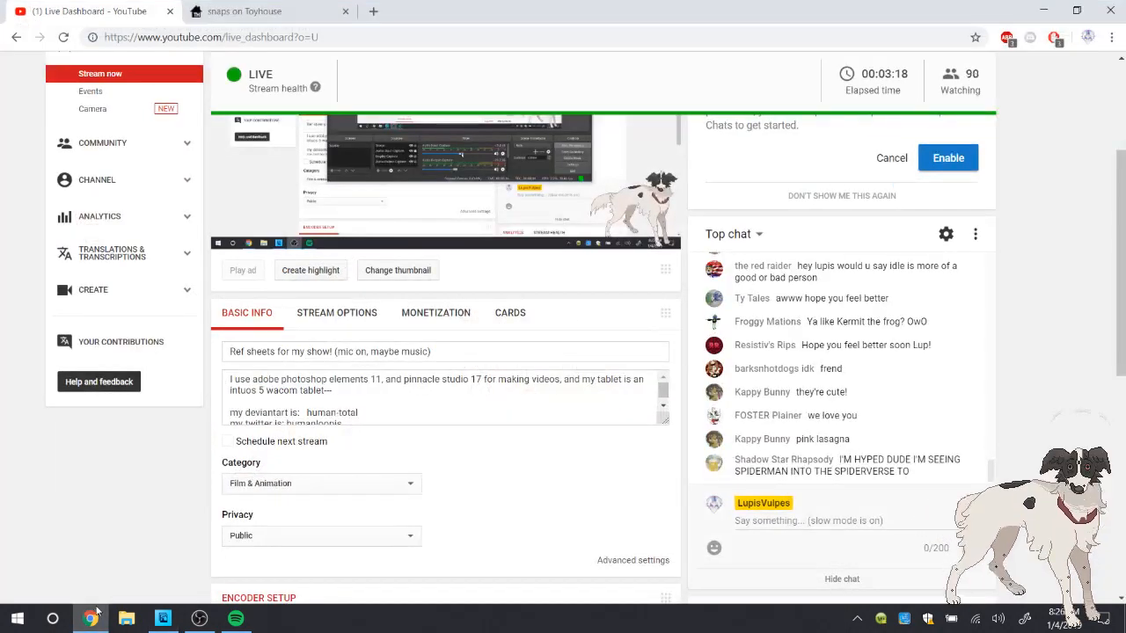
{"action": "scroll", "coordinate": [842, 370], "scroll_direction": "up", "scroll_amount": 2}
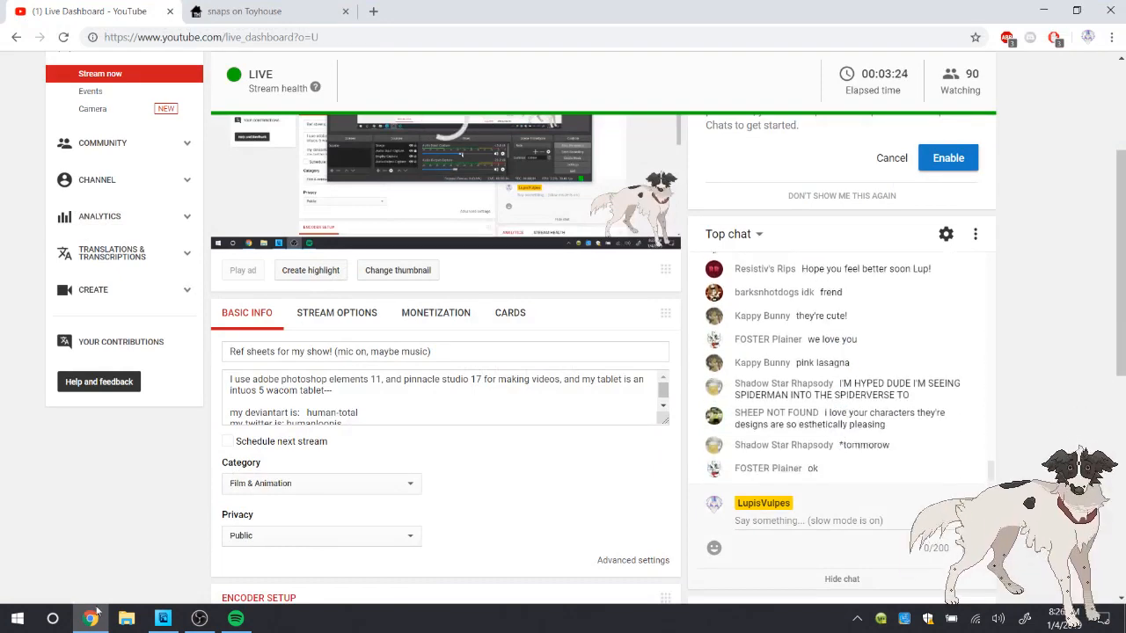
{"action": "key", "text": "alt+Tab"}
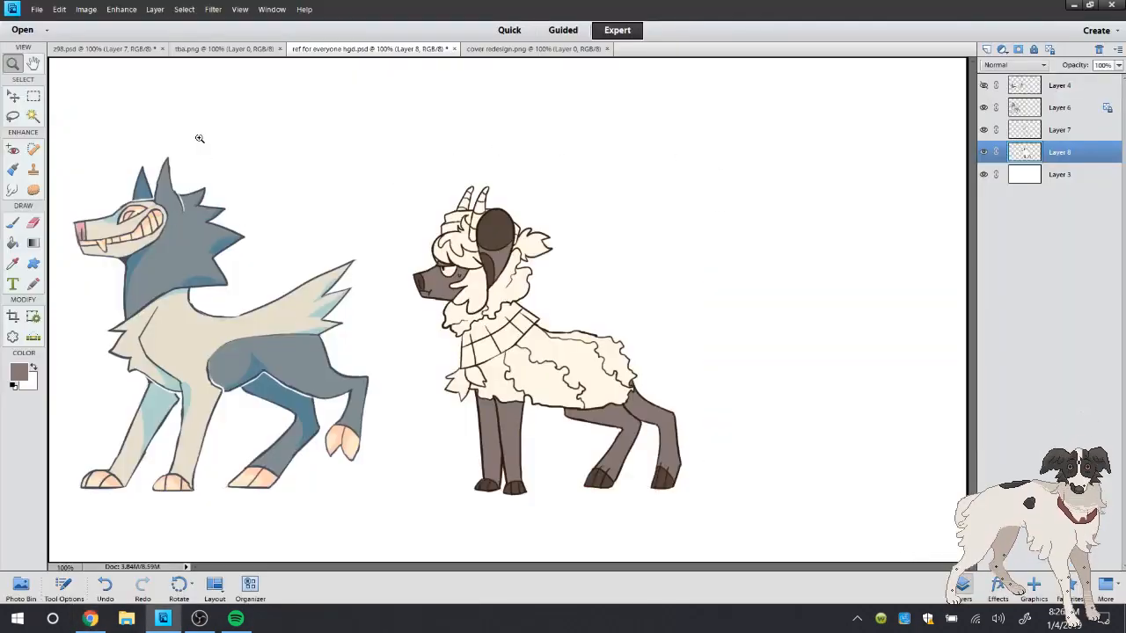
Save ref for everyone hgd.psd
{"action": "left_click", "coordinate": [36, 10]}
{"action": "left_click", "coordinate": [61, 129]}
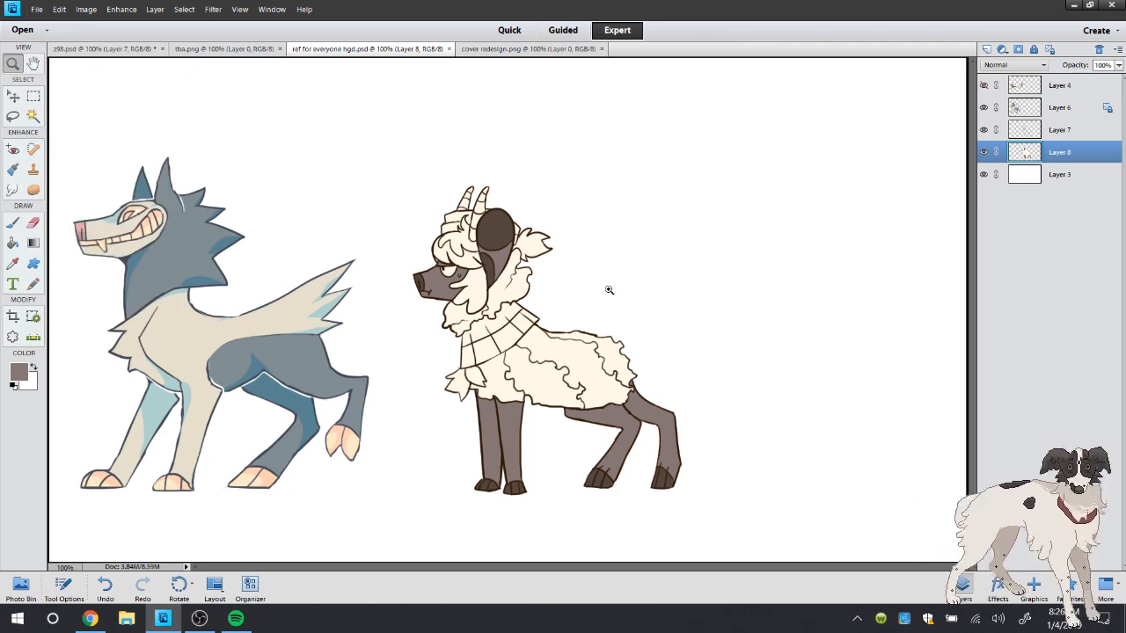
Lock Layer 8's transparent pixels, sample the light mauve wool colour in cover redesign.png, and return to ref for everyone hgd.psd
{"action": "left_click", "coordinate": [679, 364]}
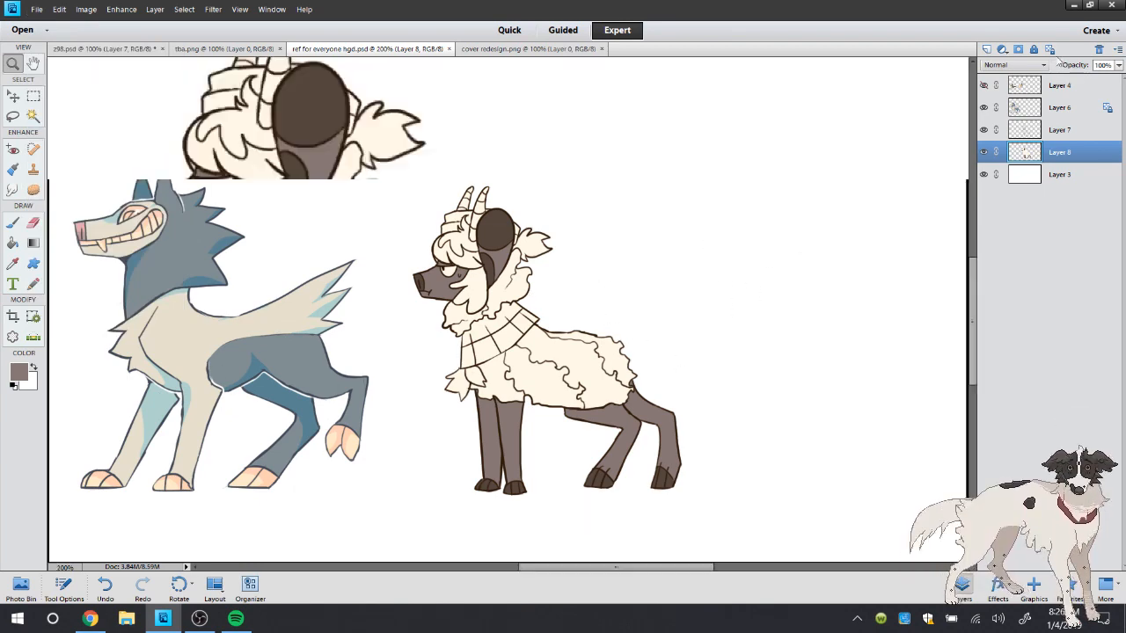
{"action": "key", "text": "i"}
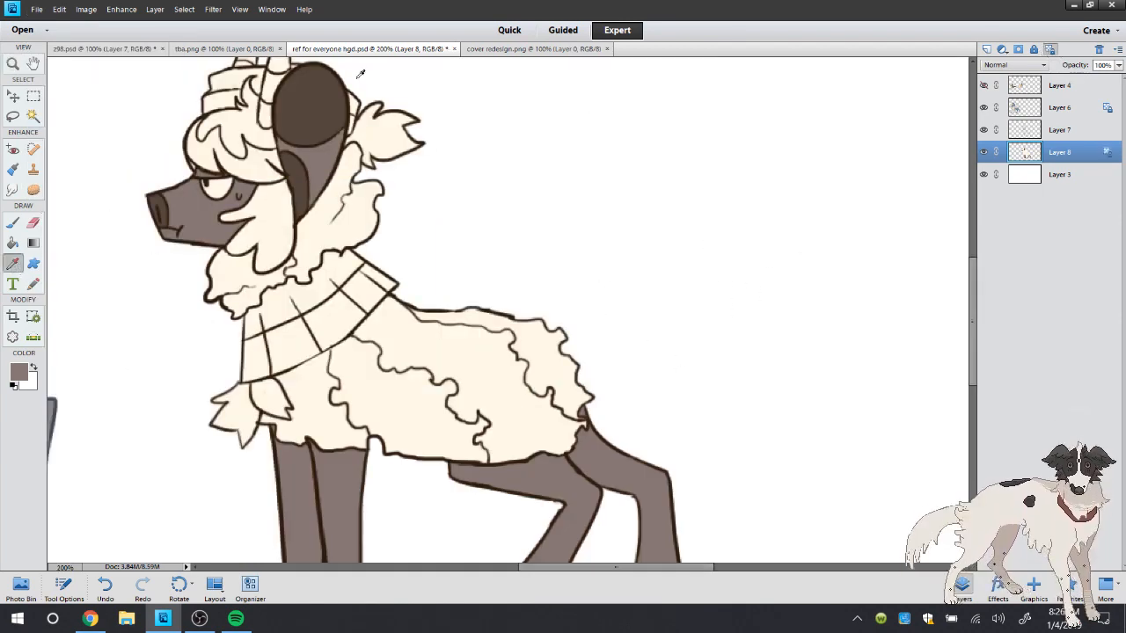
{"action": "left_click", "coordinate": [488, 48]}
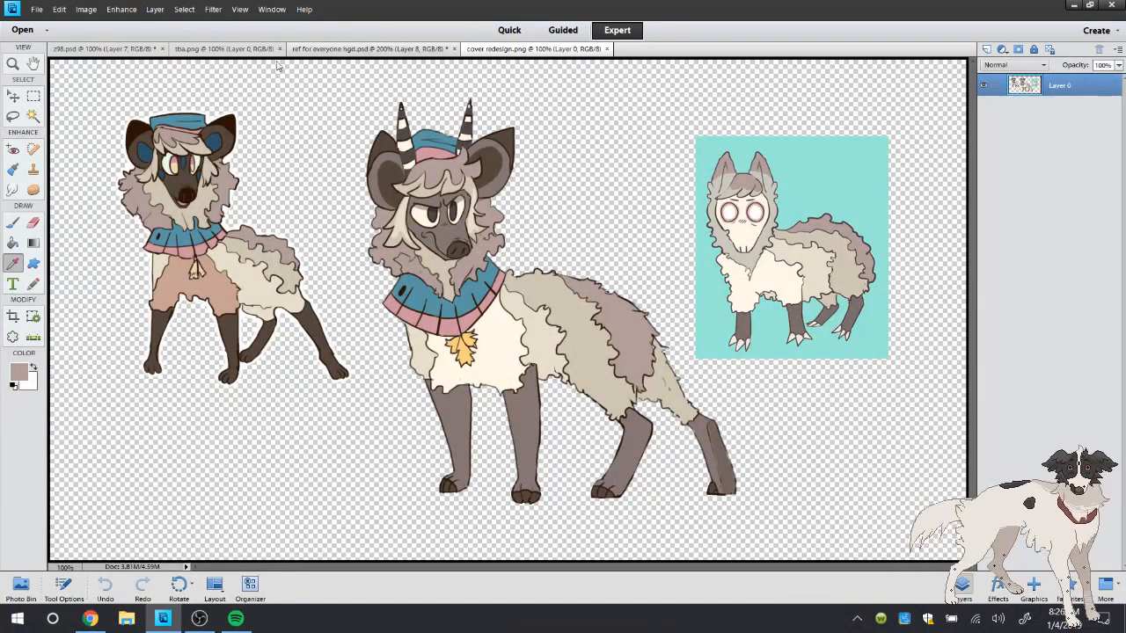
{"action": "left_click", "coordinate": [378, 50]}
Select the horned character's upper hair, rear neck wool and back wool patch with the Magic Wand, checking them against cover redesign.png
{"action": "left_click", "coordinate": [33, 117]}
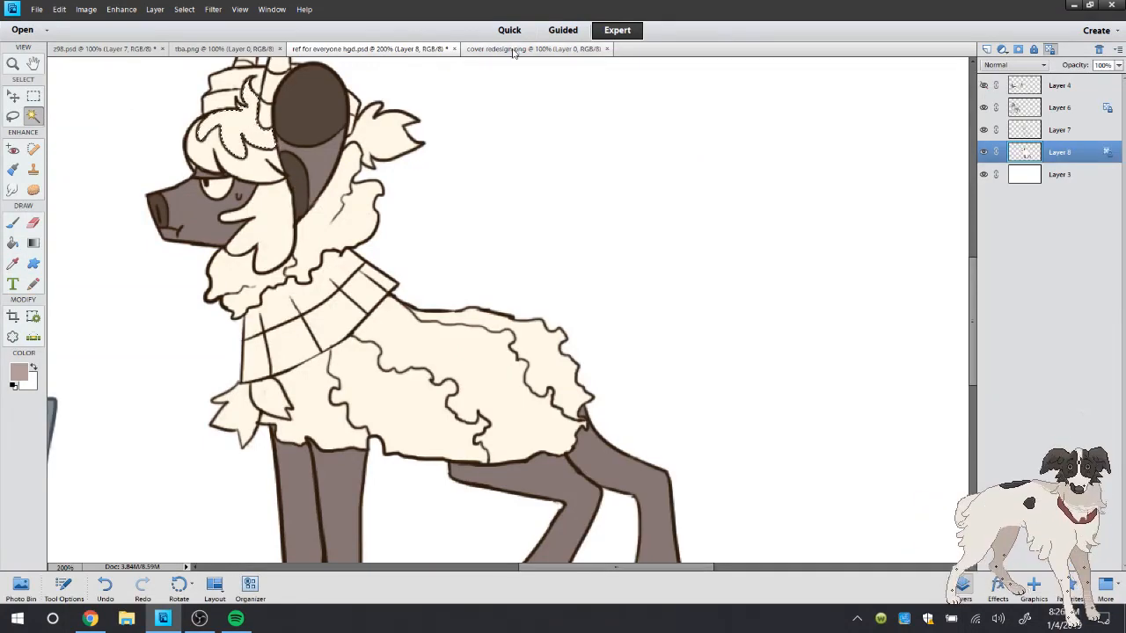
{"action": "left_click", "coordinate": [528, 49]}
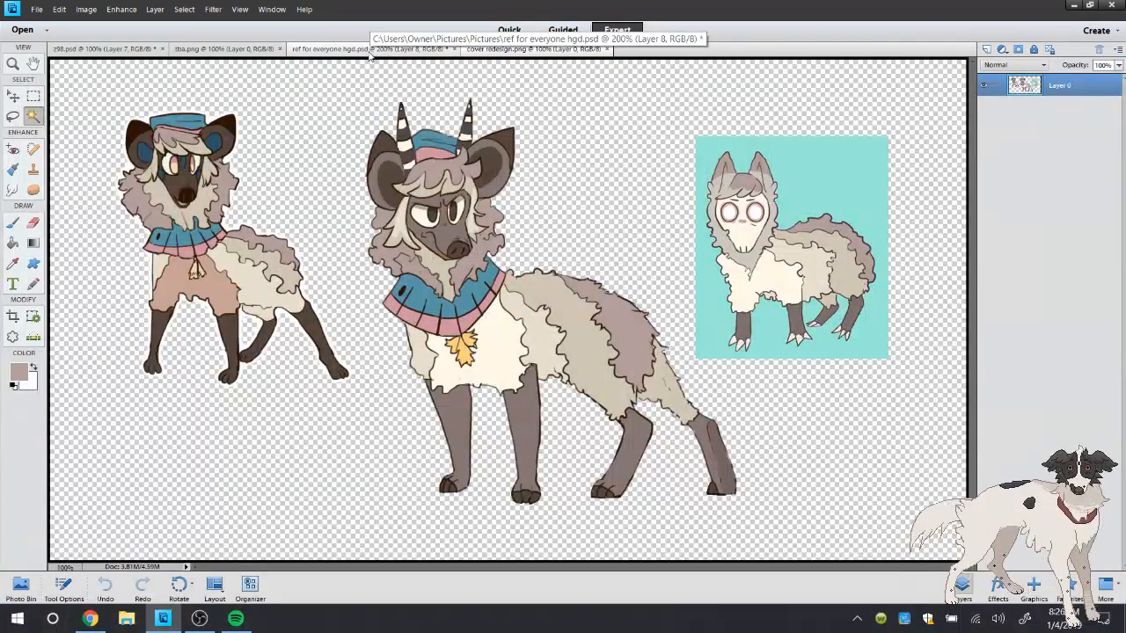
{"action": "left_click", "coordinate": [370, 50]}
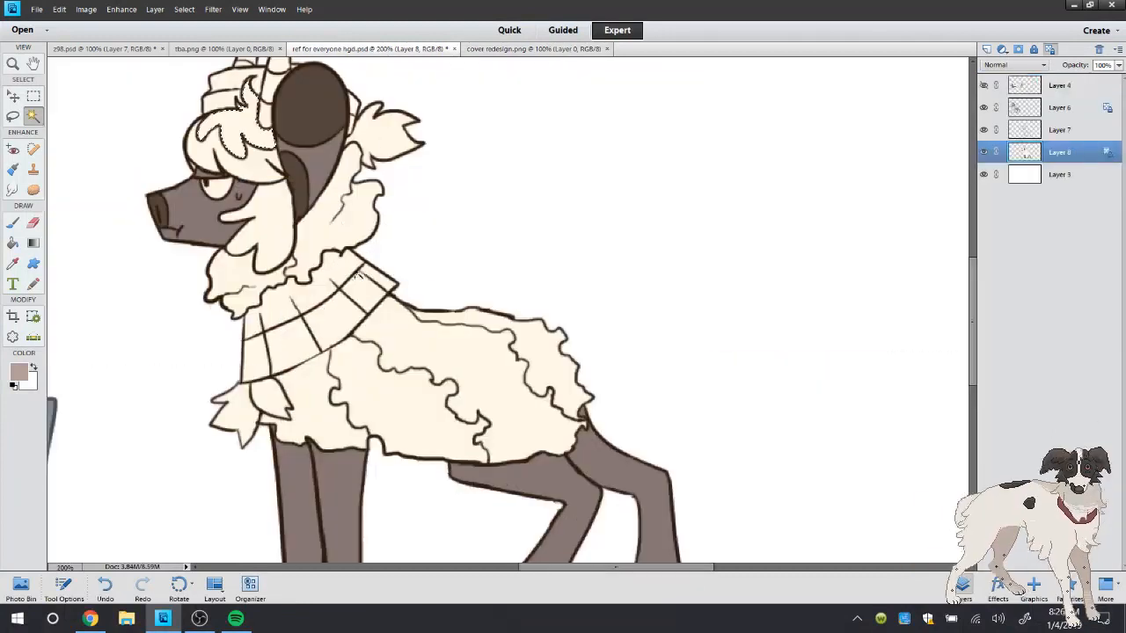
{"action": "left_click", "coordinate": [319, 240], "text": "shift"}
{"action": "left_click", "coordinate": [543, 354], "text": "shift"}
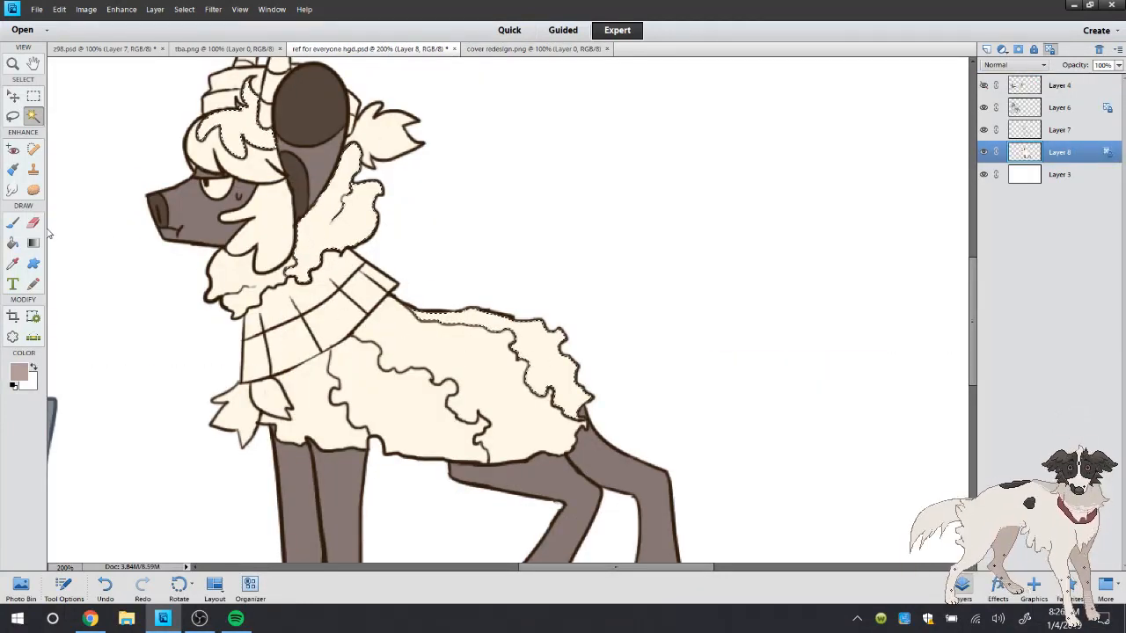
{"action": "left_click", "coordinate": [13, 243]}
{"action": "left_click", "coordinate": [184, 8]}
{"action": "mouse_move", "coordinate": [205, 161]}
{"action": "left_click", "coordinate": [317, 173]}
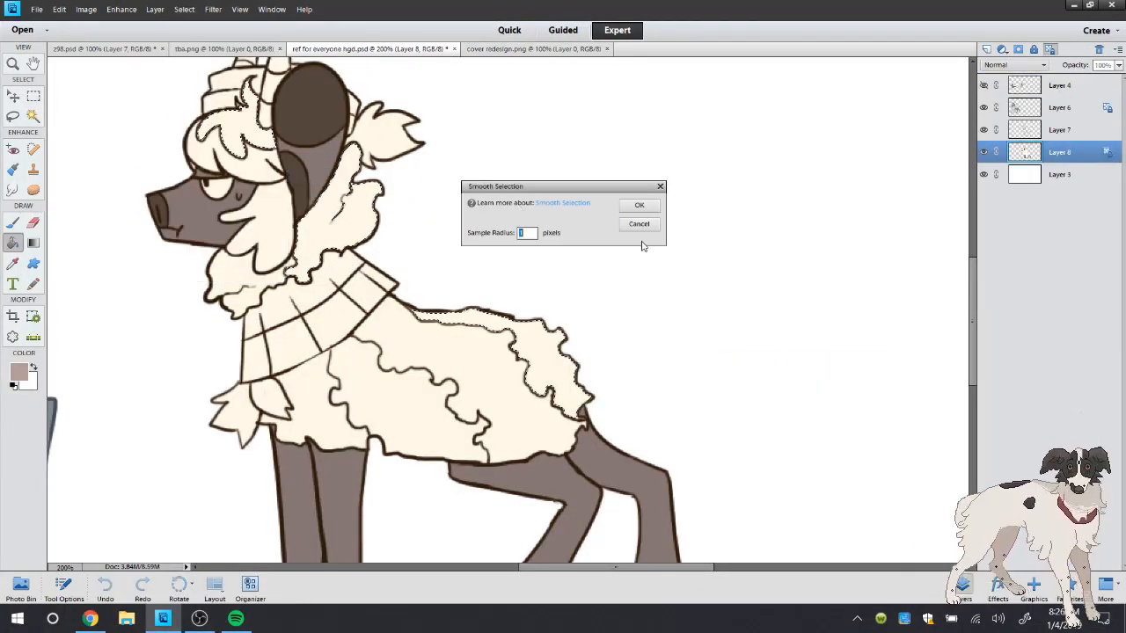
{"action": "left_click", "coordinate": [639, 223]}
Expand the selection and fill the selected hair, neck wool and back wool with the sampled light mauve
{"action": "left_click", "coordinate": [183, 9]}
{"action": "left_click", "coordinate": [314, 188]}
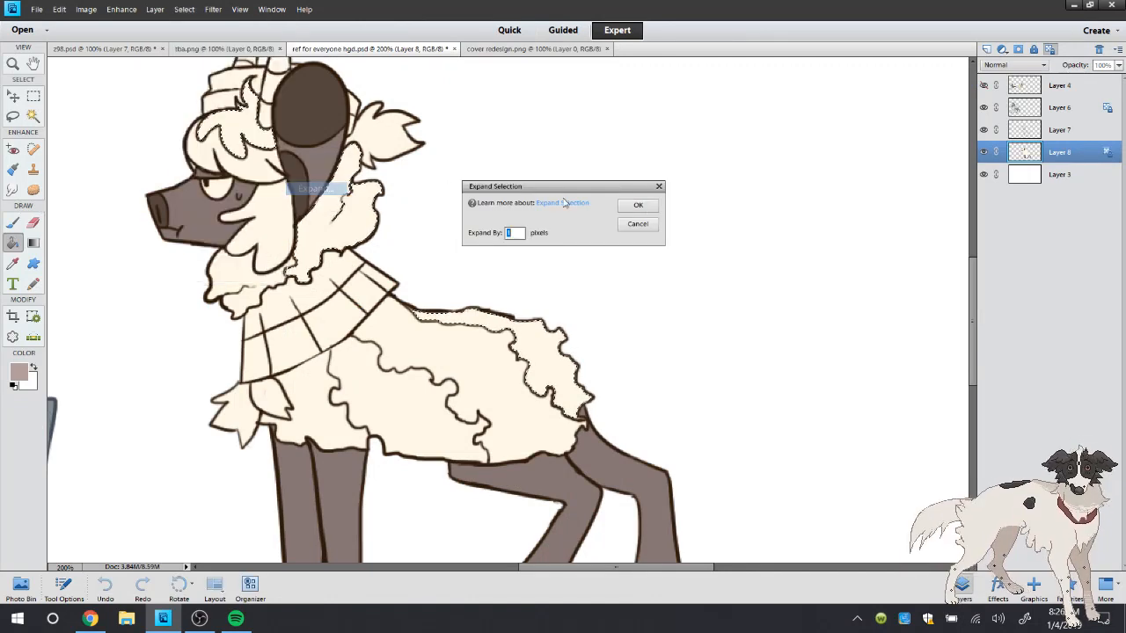
{"action": "left_click", "coordinate": [637, 207]}
{"action": "key", "text": "alt+BackSpace"}
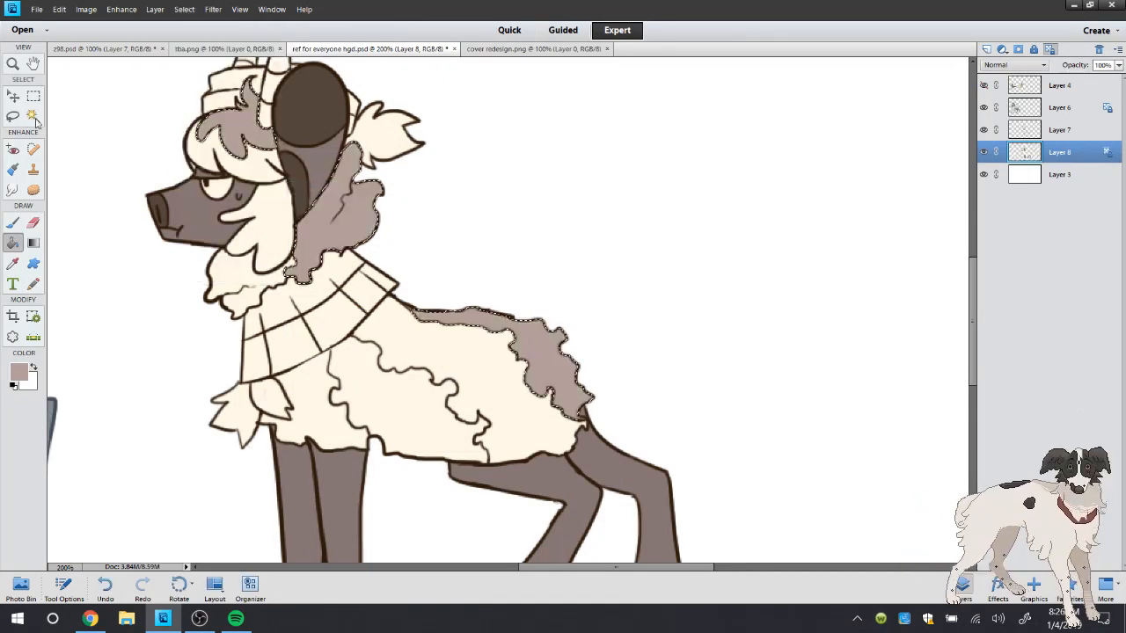
Deselect the filled areas, sample the beige body wool colour in cover redesign.png, and return to ref for everyone hgd.psd
{"action": "left_click", "coordinate": [13, 116]}
{"action": "right_click", "coordinate": [90, 100]}
{"action": "left_click", "coordinate": [112, 111]}
{"action": "key", "text": "b"}
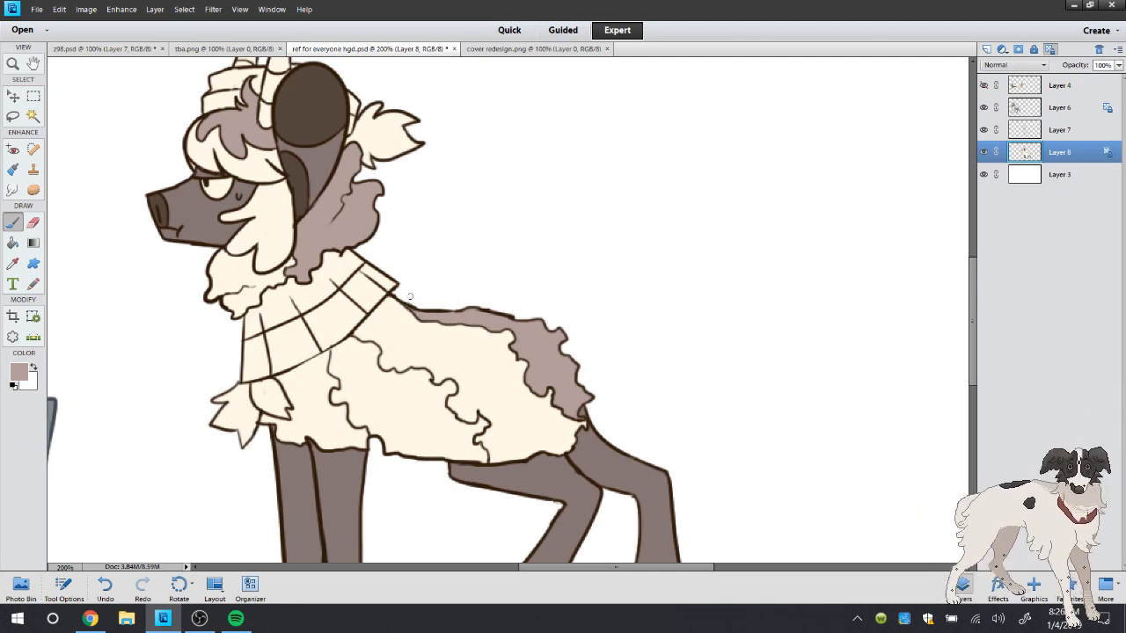
{"action": "left_click", "coordinate": [510, 48]}
{"action": "key", "text": "i"}
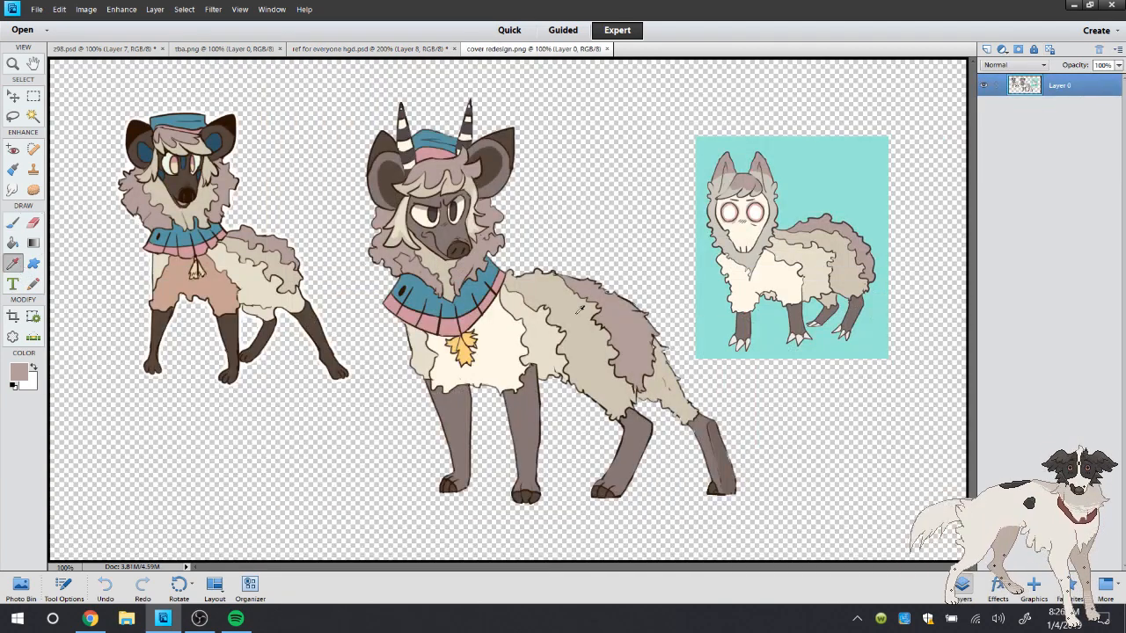
{"action": "left_click", "coordinate": [552, 283]}
{"action": "left_click", "coordinate": [369, 49]}
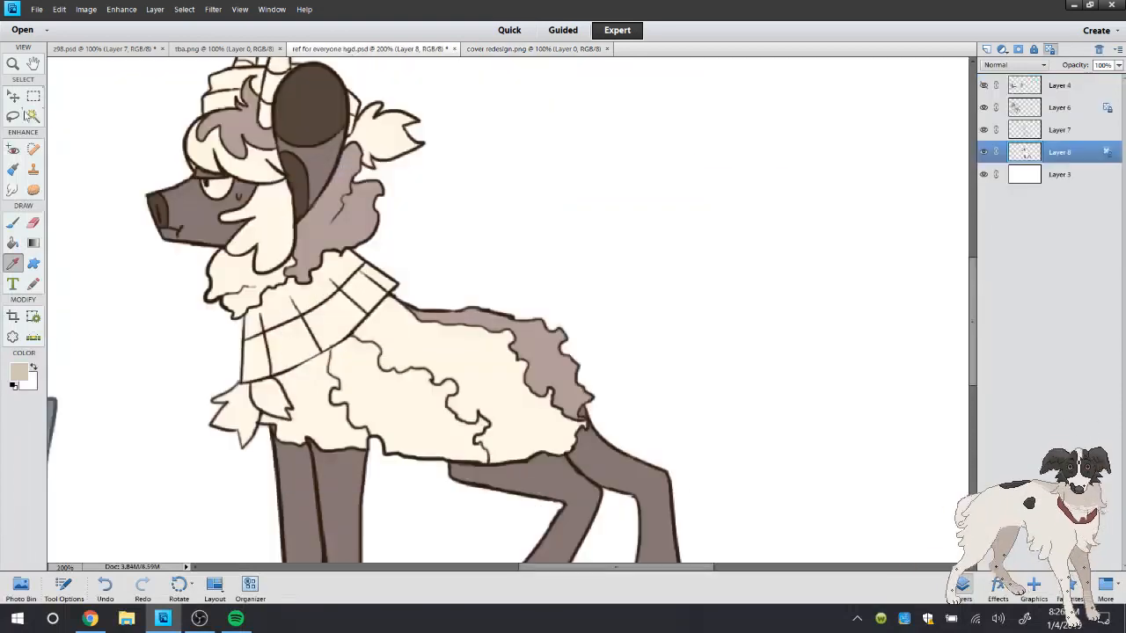
Save ref for everyone hgd.psd and briefly check the live stream's YouTube dashboard in Chrome
{"action": "key", "text": "w"}
{"action": "left_click", "coordinate": [34, 9]}
{"action": "left_click", "coordinate": [61, 126]}
{"action": "left_click", "coordinate": [90, 619]}
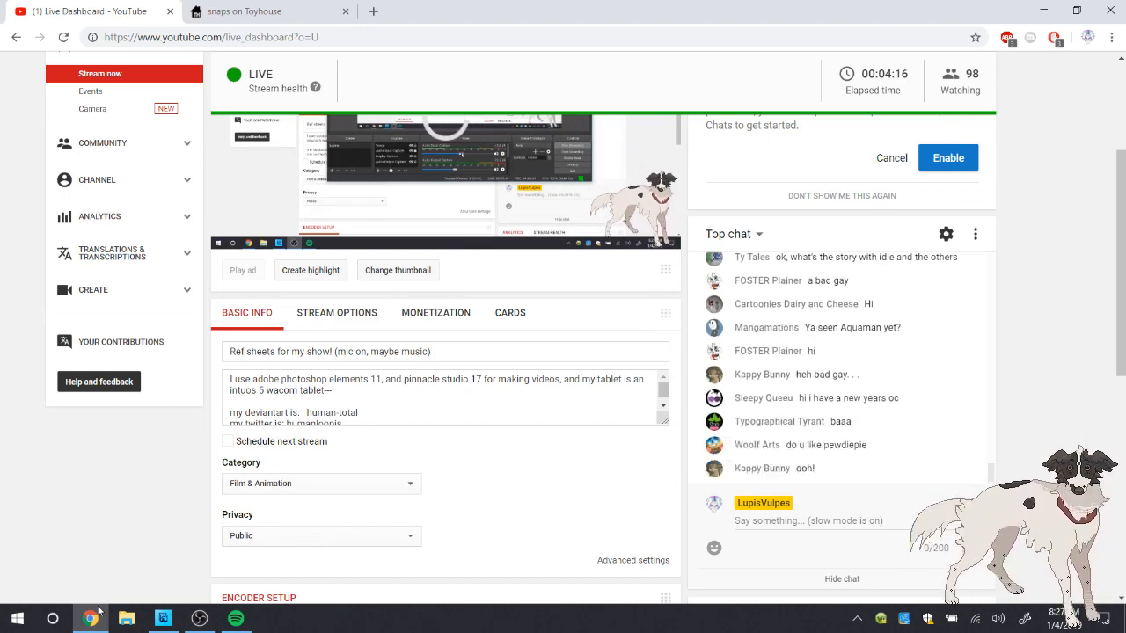
{"action": "left_click", "coordinate": [101, 626]}
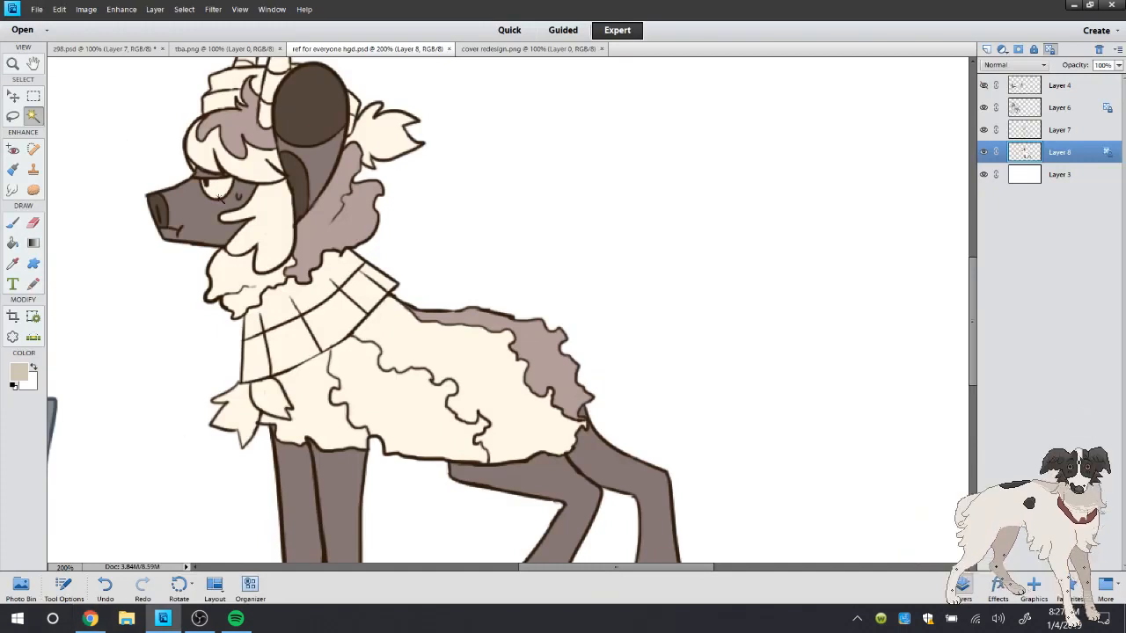
Sample the horned character's grey-brown face colour and touch up the face near the eye with the Brush
{"action": "left_click", "coordinate": [12, 222]}
{"action": "left_click", "coordinate": [12, 263]}
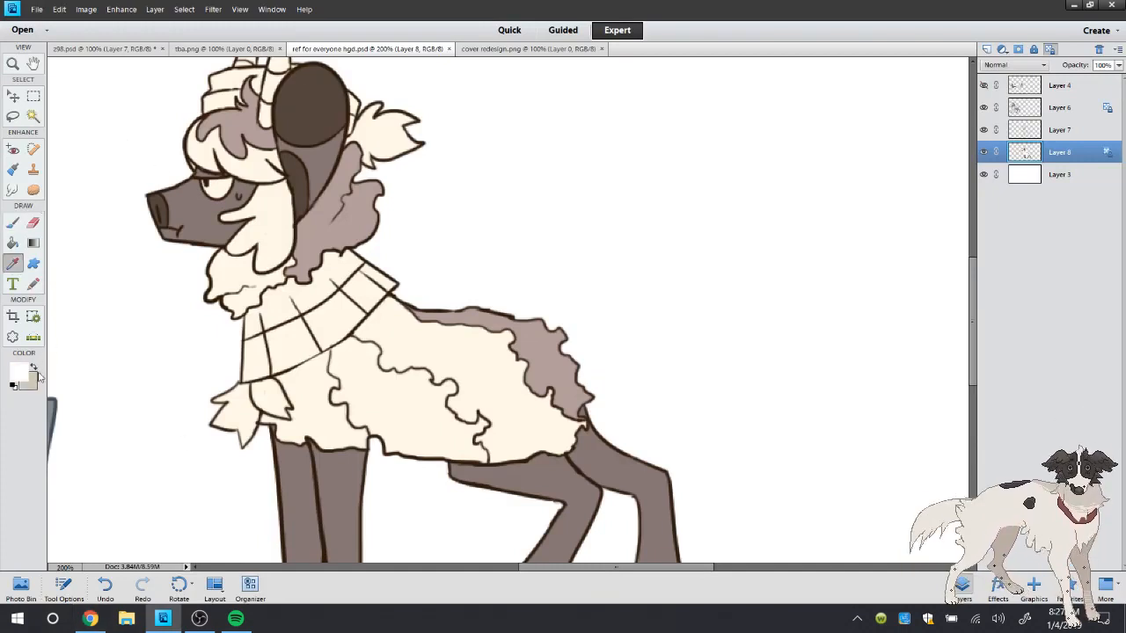
{"action": "left_click", "coordinate": [213, 216]}
{"action": "key", "text": "b"}
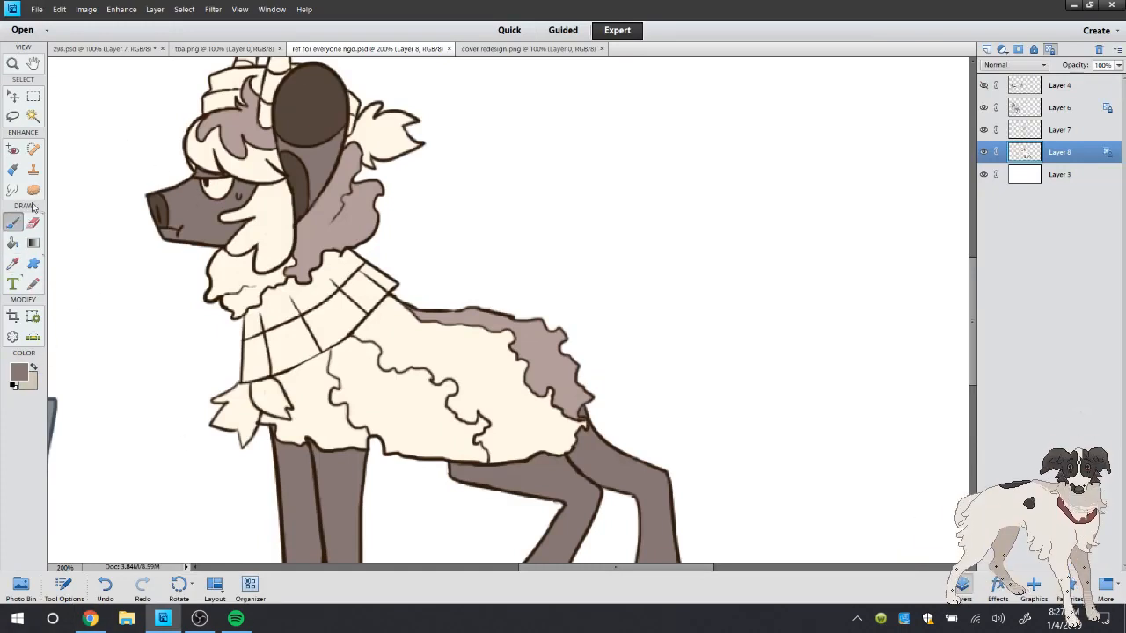
{"action": "left_click", "coordinate": [227, 174]}
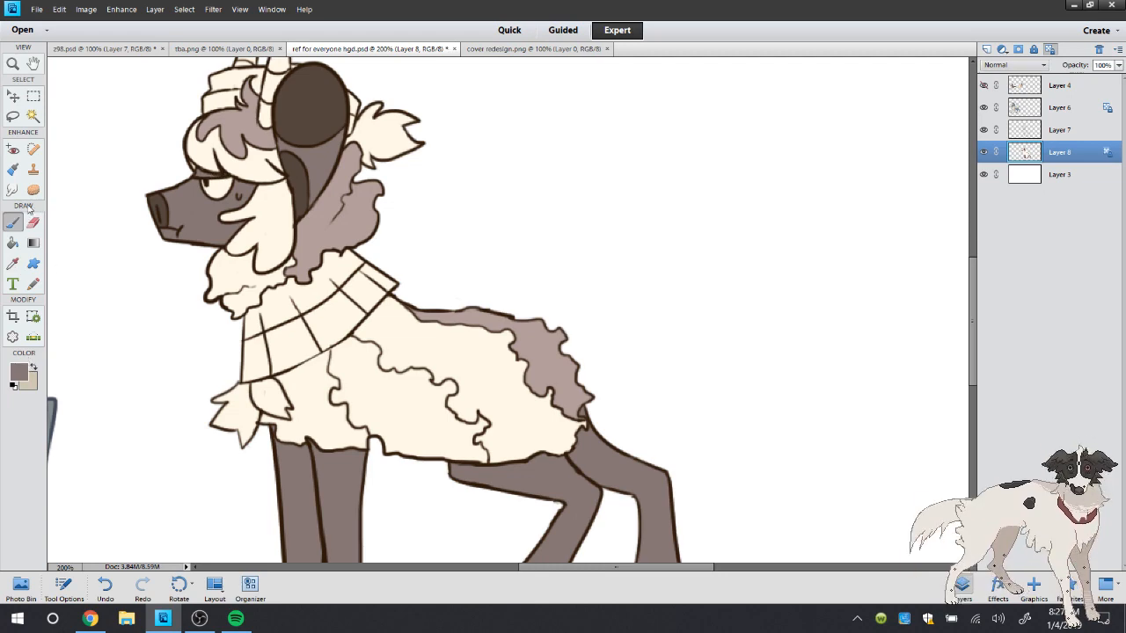
Restore beige as the foreground colour and select the fringe, chin wool and rear body wool with the Magic Wand, checking cover redesign.png
{"action": "left_click", "coordinate": [35, 118]}
{"action": "left_click", "coordinate": [37, 369]}
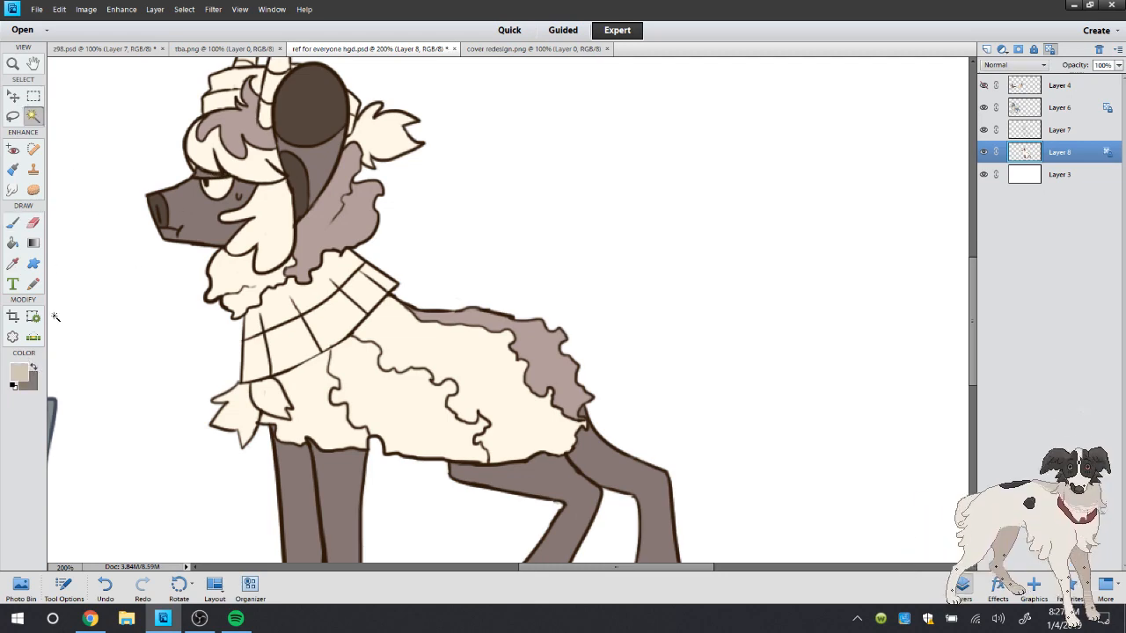
{"action": "left_click", "coordinate": [528, 49]}
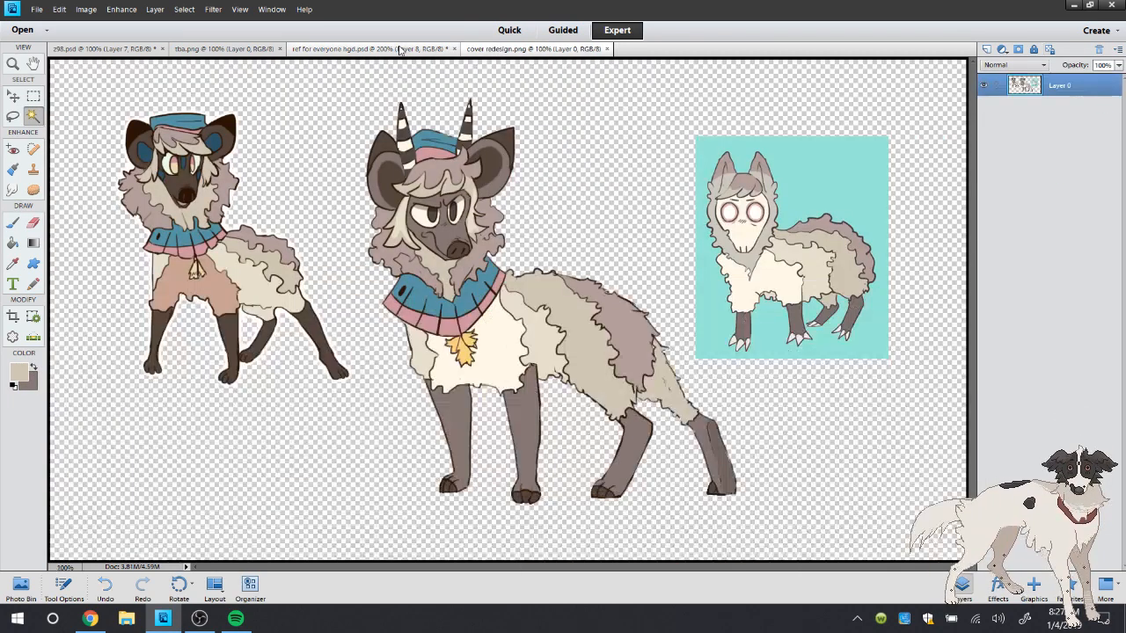
{"action": "left_click", "coordinate": [396, 49]}
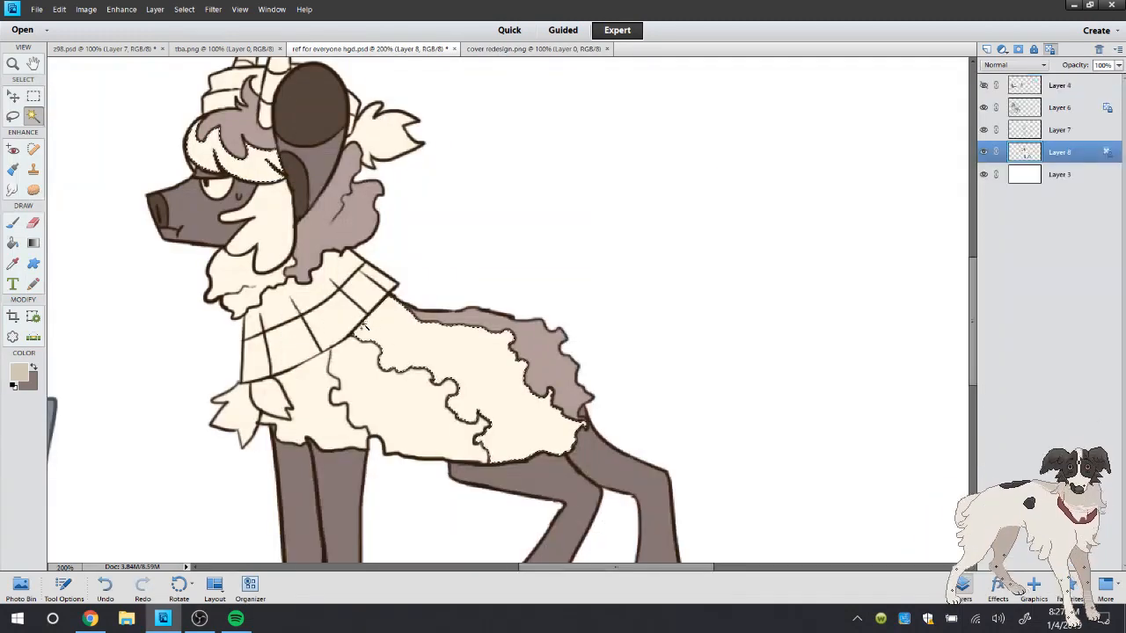
{"action": "left_click", "coordinate": [506, 49]}
{"action": "left_click", "coordinate": [396, 49]}
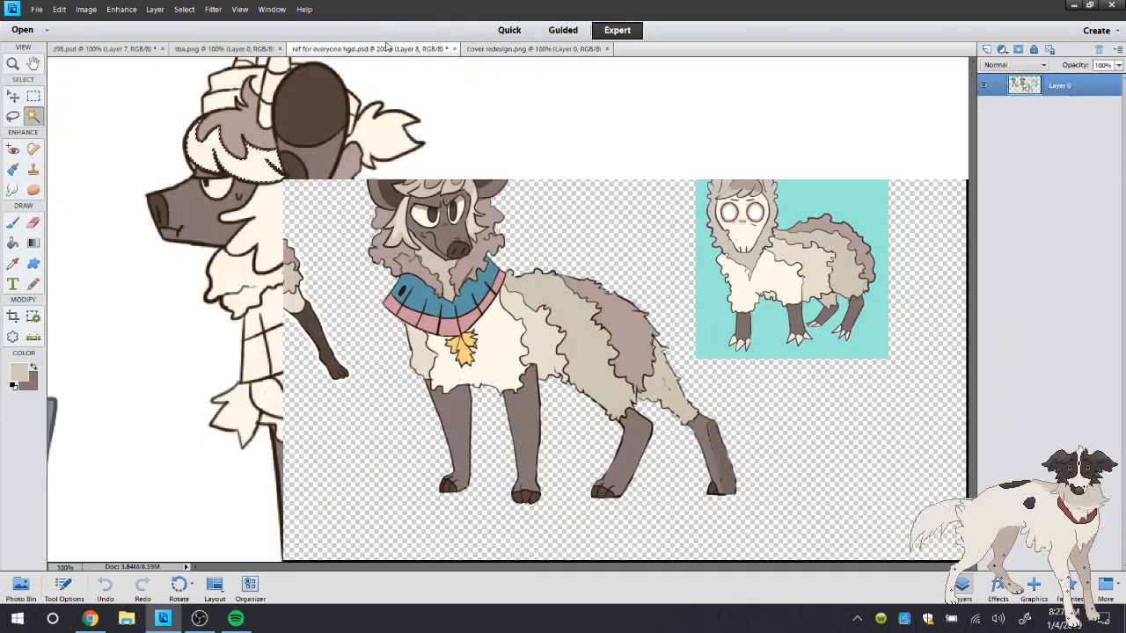
Expand the selection by 1 pixel, fill the fringe, chin wool and rear body wool with beige, and deselect
{"action": "left_click", "coordinate": [14, 242]}
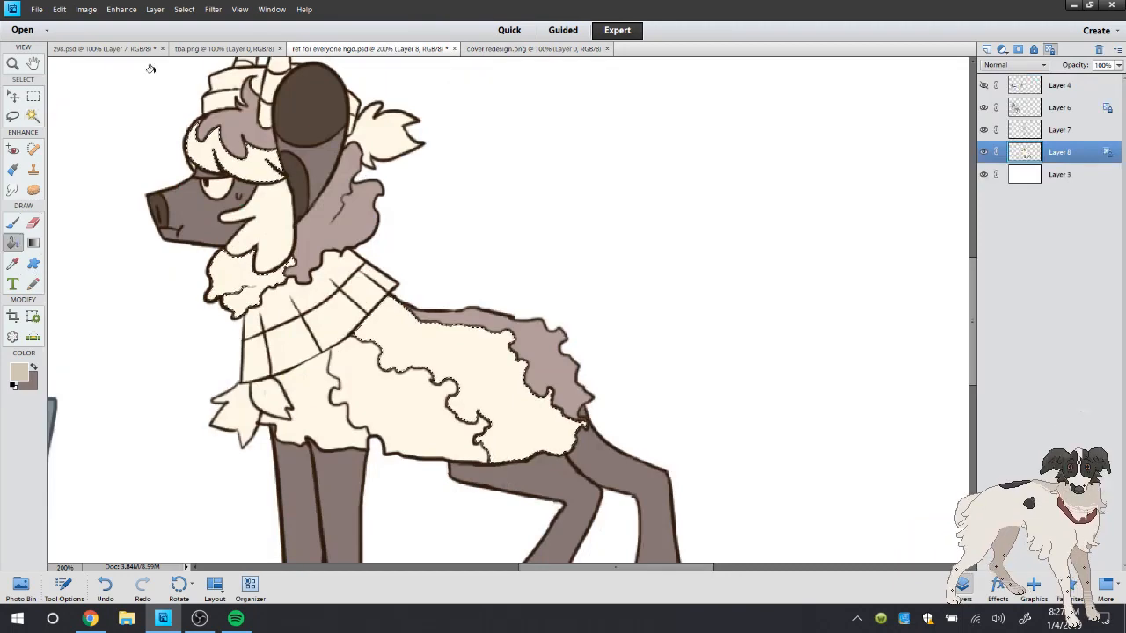
{"action": "left_click", "coordinate": [184, 9]}
{"action": "mouse_move", "coordinate": [264, 164]}
{"action": "left_click", "coordinate": [308, 187]}
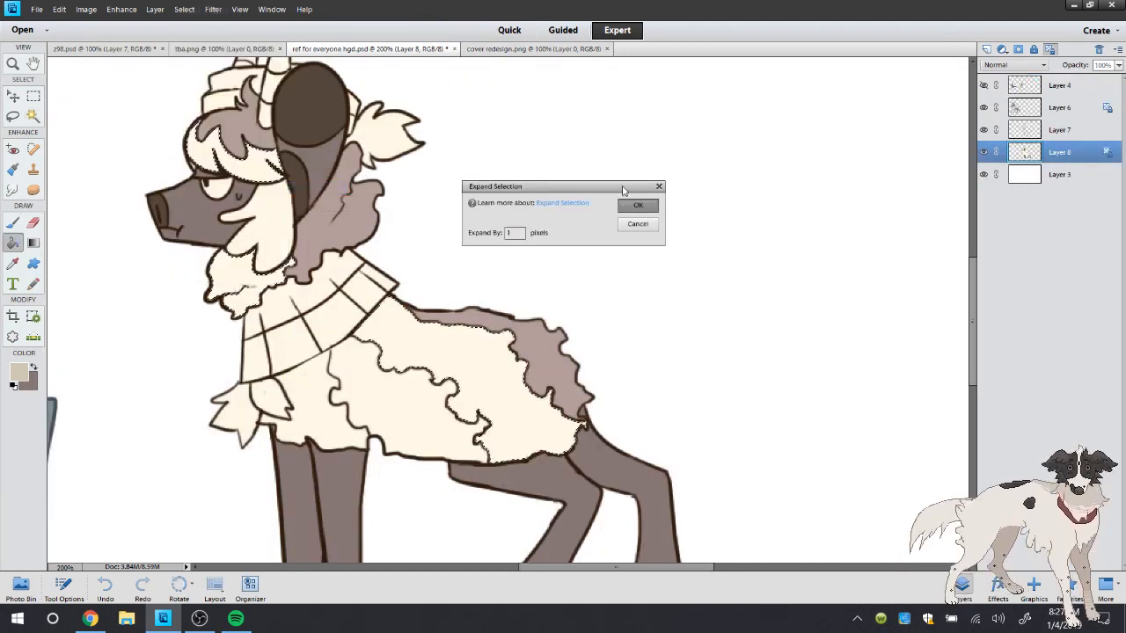
{"action": "left_click", "coordinate": [637, 205]}
{"action": "key", "text": "alt+BackSpace"}
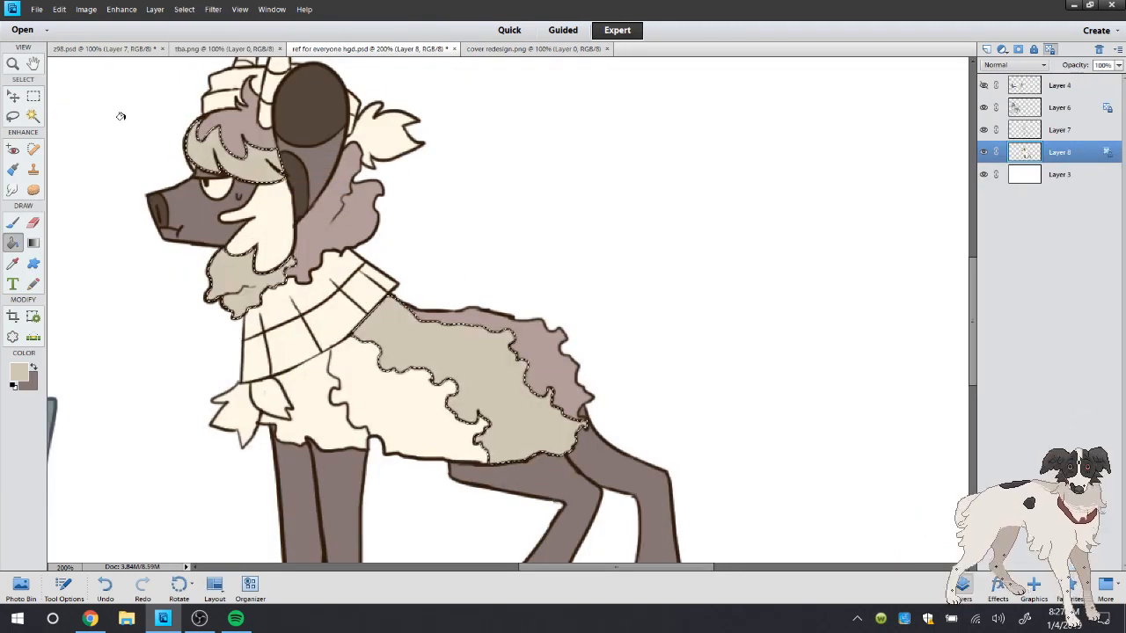
{"action": "left_click", "coordinate": [14, 116]}
{"action": "right_click", "coordinate": [81, 96]}
{"action": "left_click", "coordinate": [104, 104]}
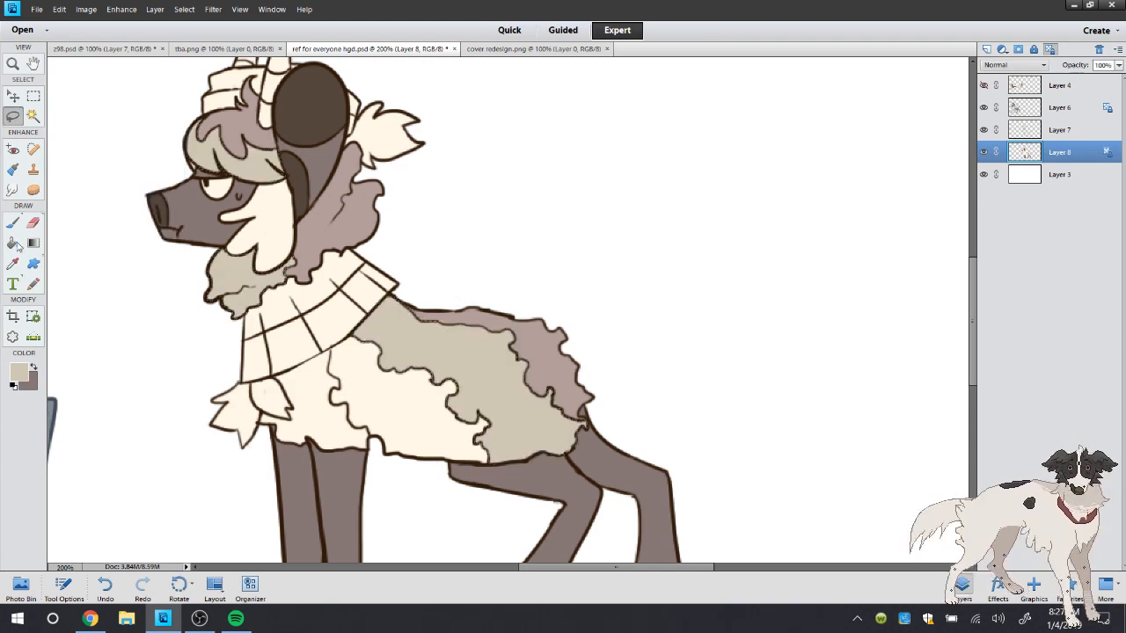
Sample the pale beige wool colour in cover redesign.png and select the horned character's middle body wool patch with the Magic Wand
{"action": "key", "text": "b"}
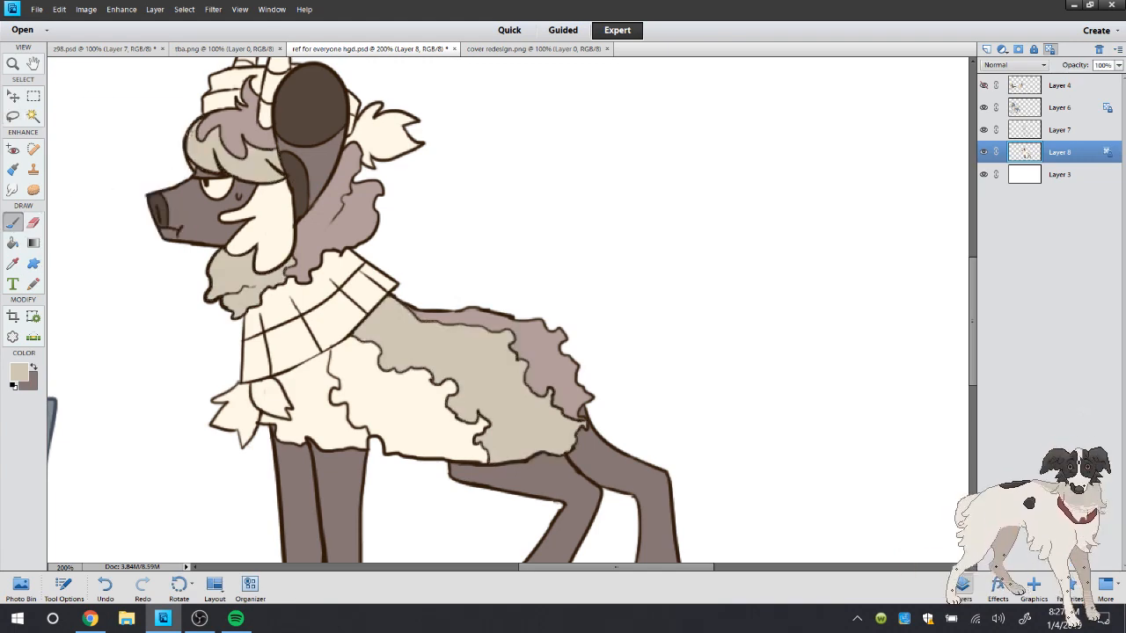
{"action": "left_click", "coordinate": [13, 63]}
{"action": "double_click", "coordinate": [13, 65]}
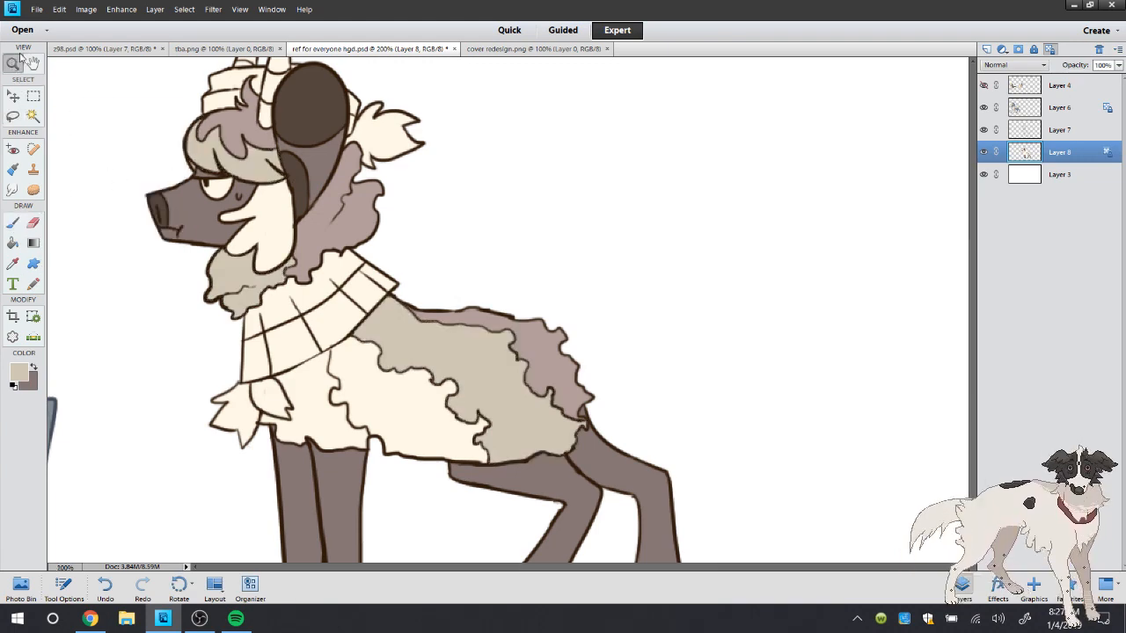
{"action": "left_click", "coordinate": [484, 49]}
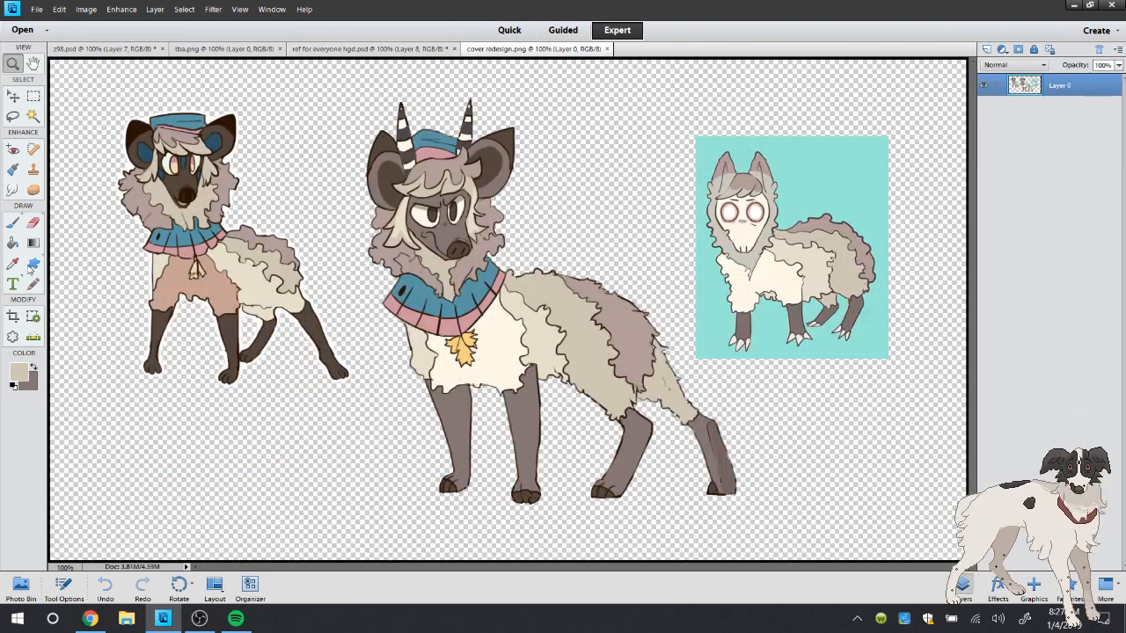
{"action": "key", "text": "i"}
{"action": "left_click", "coordinate": [370, 48]}
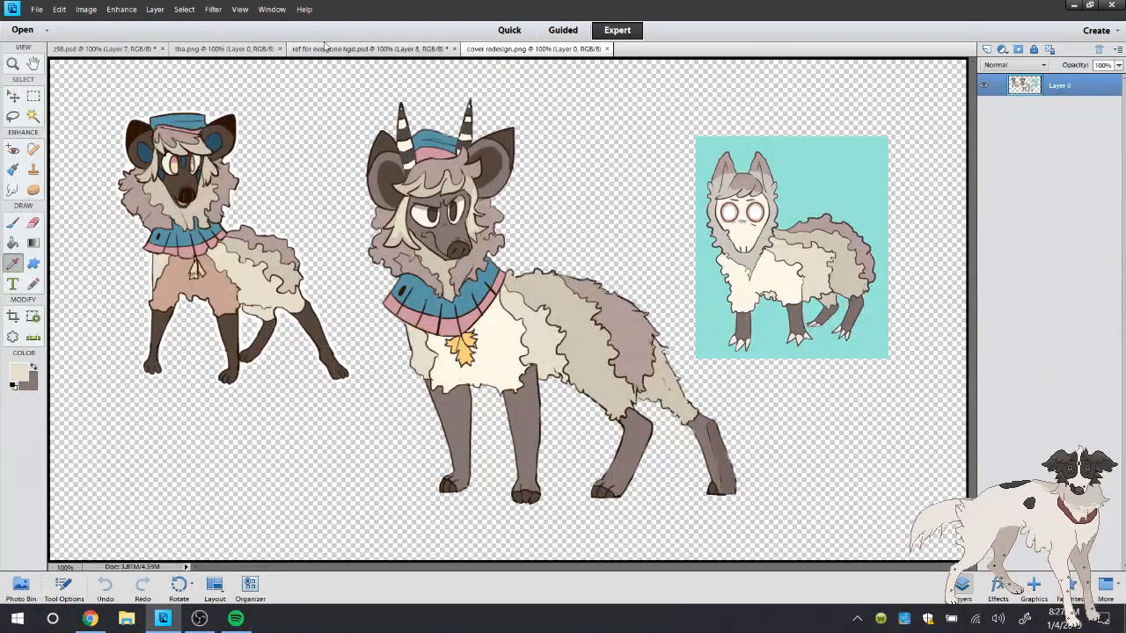
{"action": "key", "text": "a"}
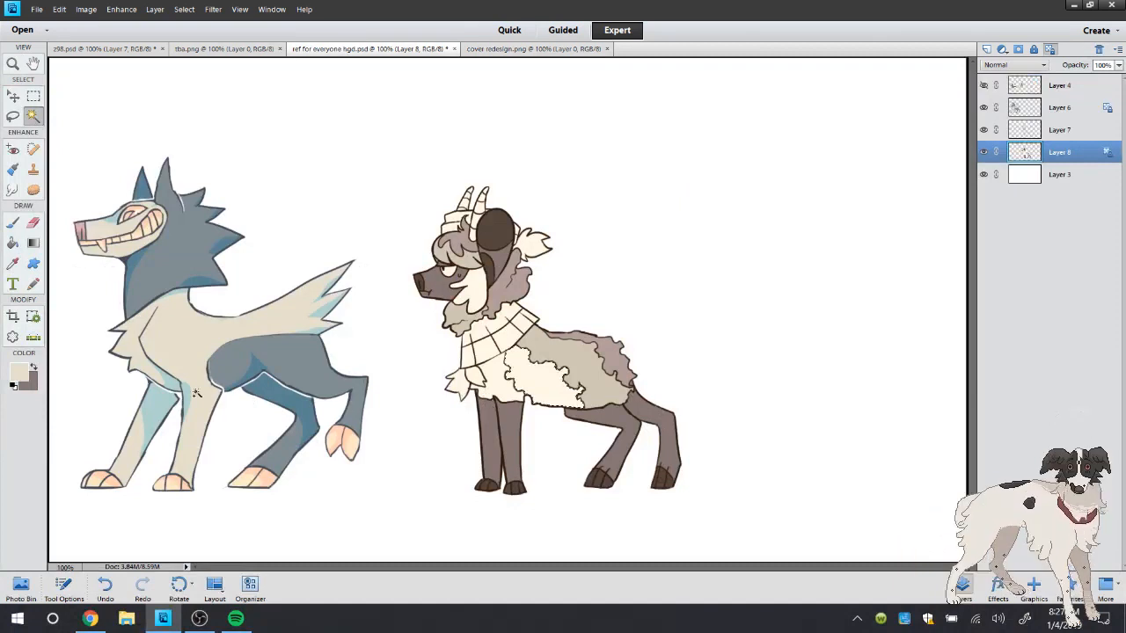
Expand the selection by 1 pixel, fill the middle body wool patch with the pale beige, and deselect
{"action": "left_click", "coordinate": [14, 241]}
{"action": "left_click", "coordinate": [183, 9]}
{"action": "mouse_move", "coordinate": [294, 158]}
{"action": "left_click", "coordinate": [314, 188]}
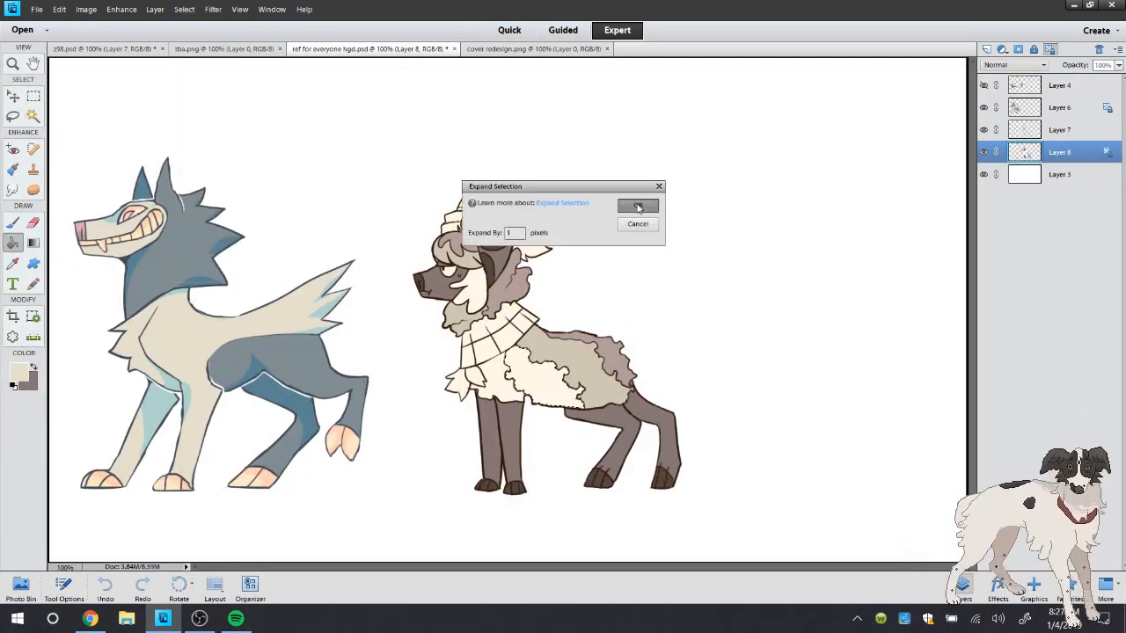
{"action": "left_click", "coordinate": [637, 207]}
{"action": "left_click", "coordinate": [527, 374]}
{"action": "left_click", "coordinate": [13, 116]}
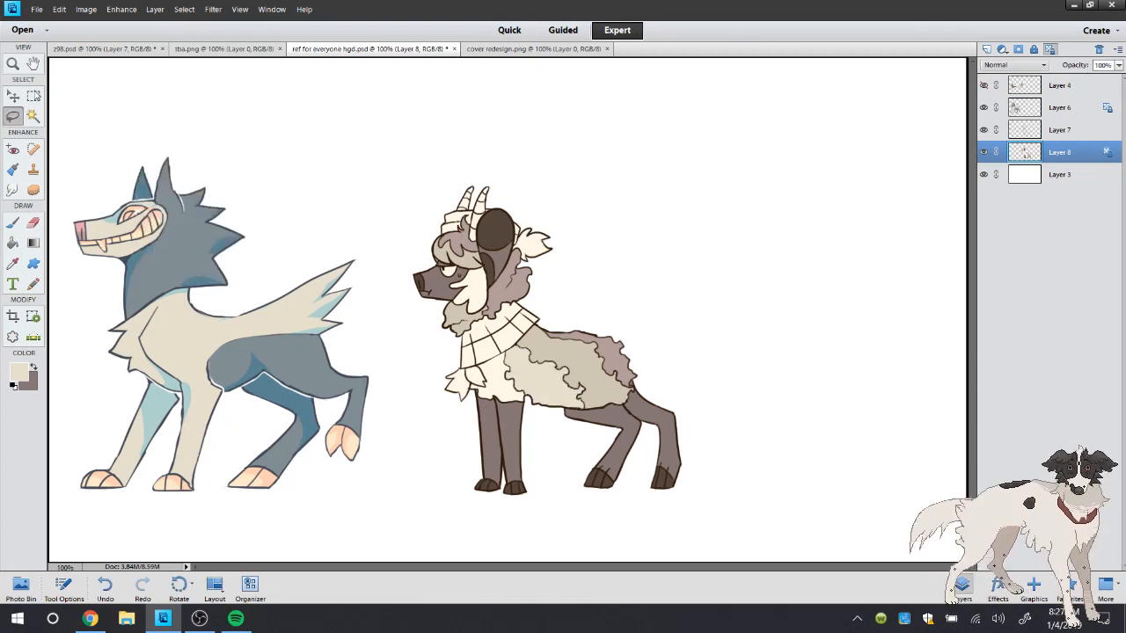
Compare the horned character's head with cover redesign.png and select the long cheek tuft with the Magic Wand
{"action": "left_click", "coordinate": [15, 62]}
{"action": "left_click", "coordinate": [541, 312]}
{"action": "left_click", "coordinate": [519, 281]}
{"action": "left_click", "coordinate": [519, 52]}
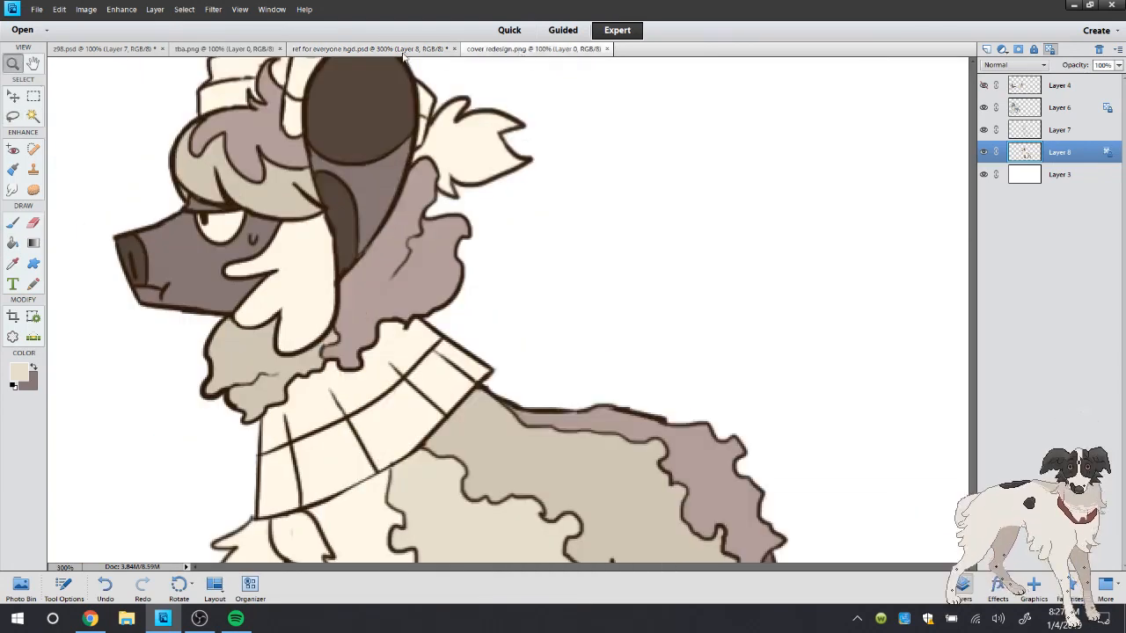
{"action": "left_click", "coordinate": [360, 49]}
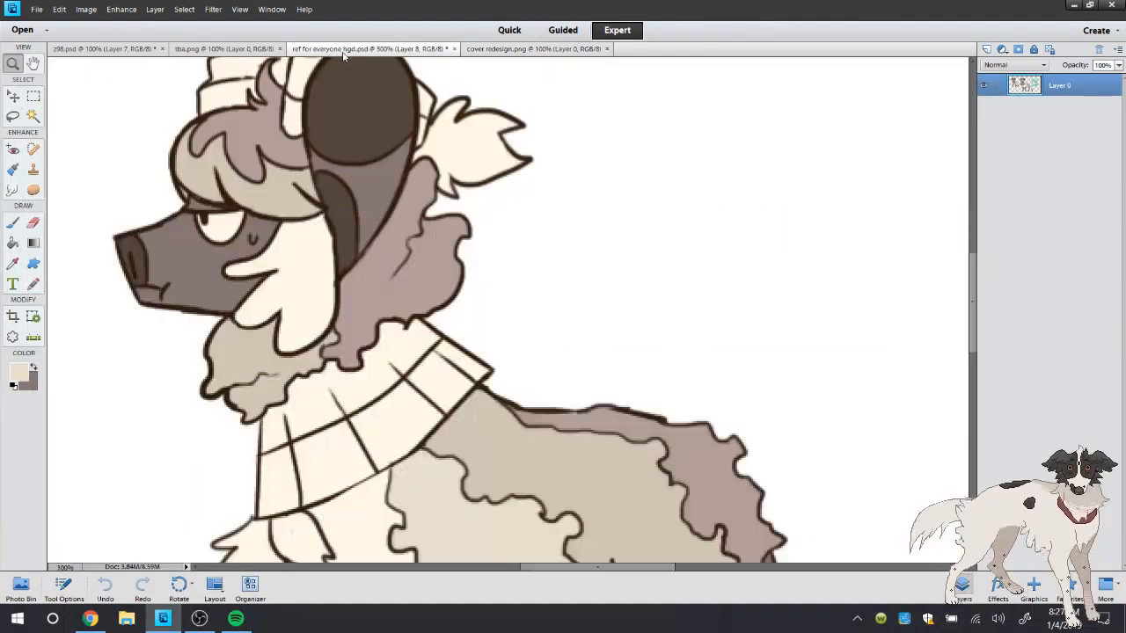
{"action": "left_click", "coordinate": [32, 116]}
{"action": "left_click", "coordinate": [15, 224]}
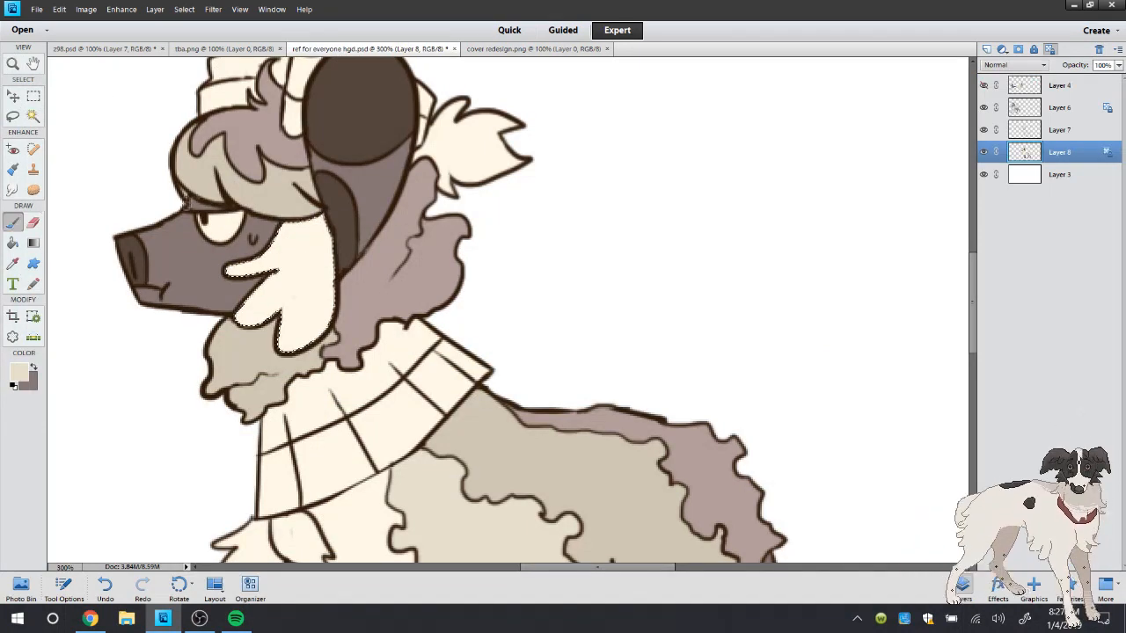
Choose a brush tip and paint pale beige shading over the ends of the selected cheek tuft
{"action": "right_click", "coordinate": [126, 68]}
{"action": "double_click", "coordinate": [202, 187]}
{"action": "mouse_move", "coordinate": [245, 322]}
{"action": "left_mouse_down"}
{"action": "mouse_move", "coordinate": [290, 289]}
{"action": "mouse_move", "coordinate": [256, 261]}
{"action": "mouse_move", "coordinate": [278, 261]}
{"action": "mouse_move", "coordinate": [278, 289]}
{"action": "mouse_move", "coordinate": [358, 297]}
{"action": "mouse_move", "coordinate": [312, 319]}
{"action": "mouse_move", "coordinate": [320, 310]}
{"action": "mouse_move", "coordinate": [290, 342]}
{"action": "left_mouse_up"}
Sample the cheek tuft's cream colour, paint it back over the upper part of the shading, and deselect
{"action": "left_click", "coordinate": [13, 264]}
{"action": "left_click", "coordinate": [307, 257]}
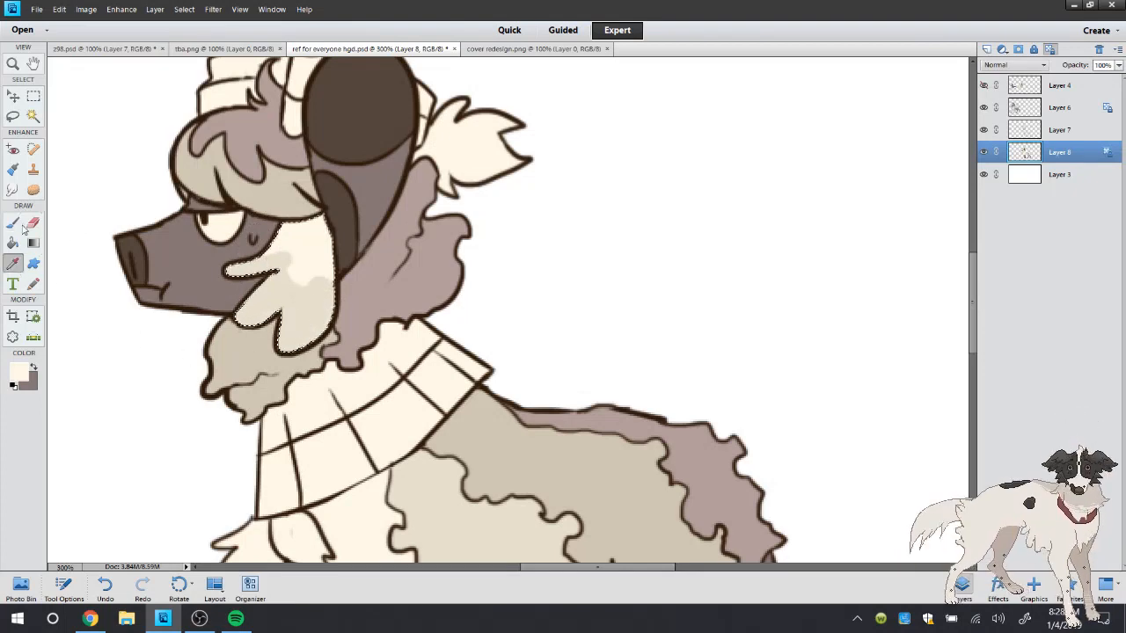
{"action": "left_click", "coordinate": [13, 222]}
{"action": "mouse_move", "coordinate": [271, 254]}
{"action": "left_mouse_down"}
{"action": "mouse_move", "coordinate": [300, 241]}
{"action": "mouse_move", "coordinate": [289, 264]}
{"action": "mouse_move", "coordinate": [311, 254]}
{"action": "mouse_move", "coordinate": [324, 271]}
{"action": "mouse_move", "coordinate": [346, 340]}
{"action": "mouse_move", "coordinate": [332, 282]}
{"action": "mouse_move", "coordinate": [333, 307]}
{"action": "mouse_move", "coordinate": [306, 284]}
{"action": "left_mouse_up"}
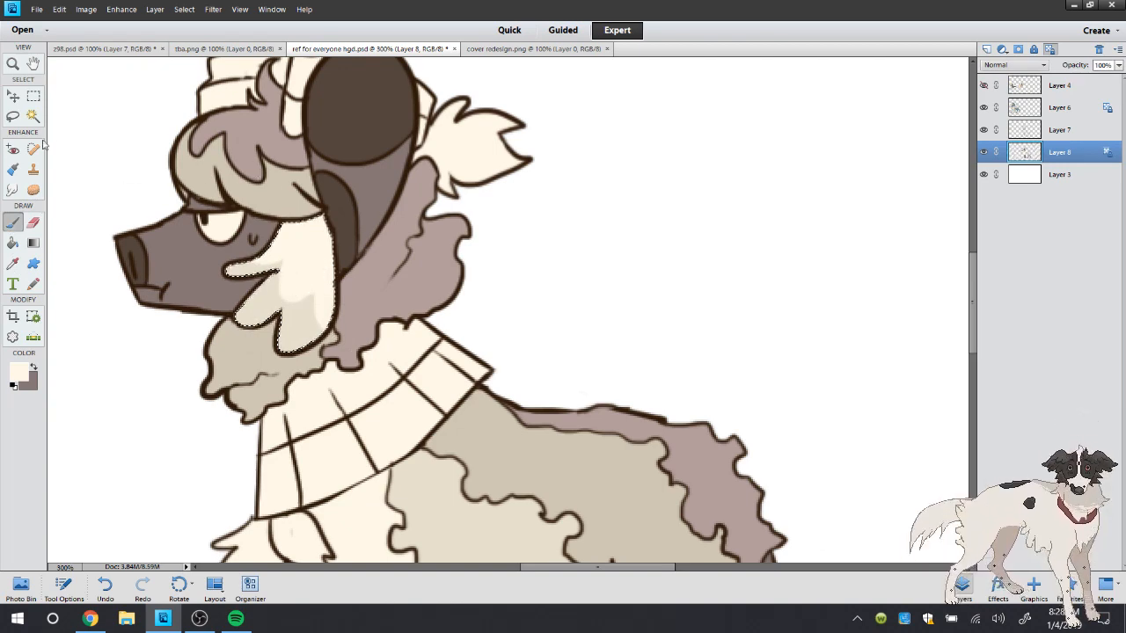
{"action": "left_click", "coordinate": [13, 116]}
{"action": "left_click", "coordinate": [103, 91]}
{"action": "left_click", "coordinate": [15, 65]}
{"action": "double_click", "coordinate": [15, 65]}
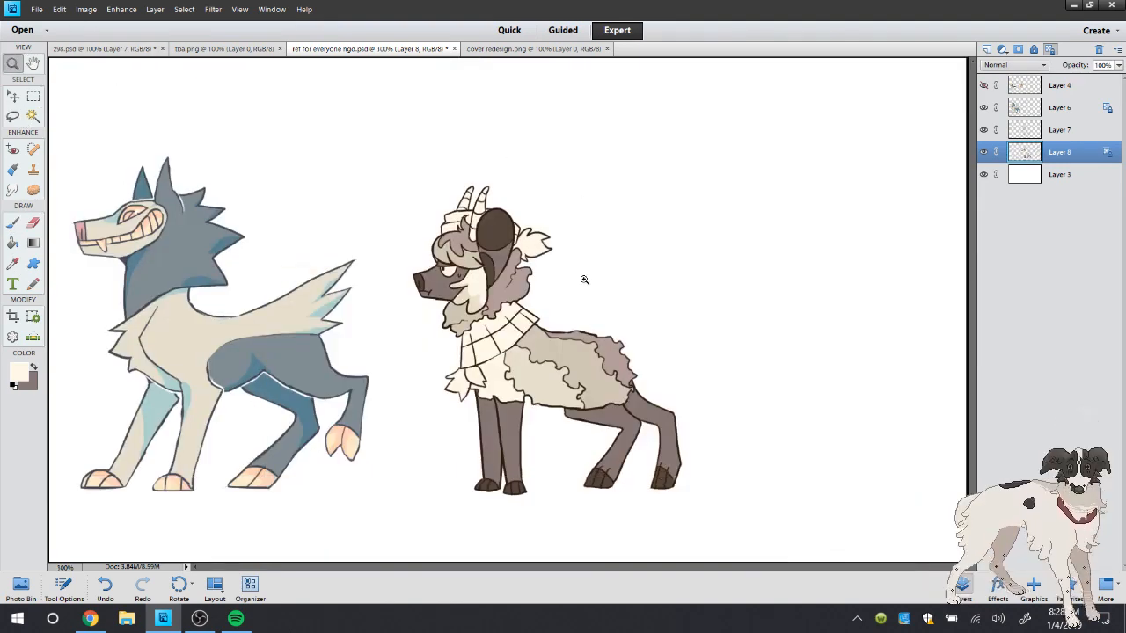
{"action": "left_click", "coordinate": [557, 247]}
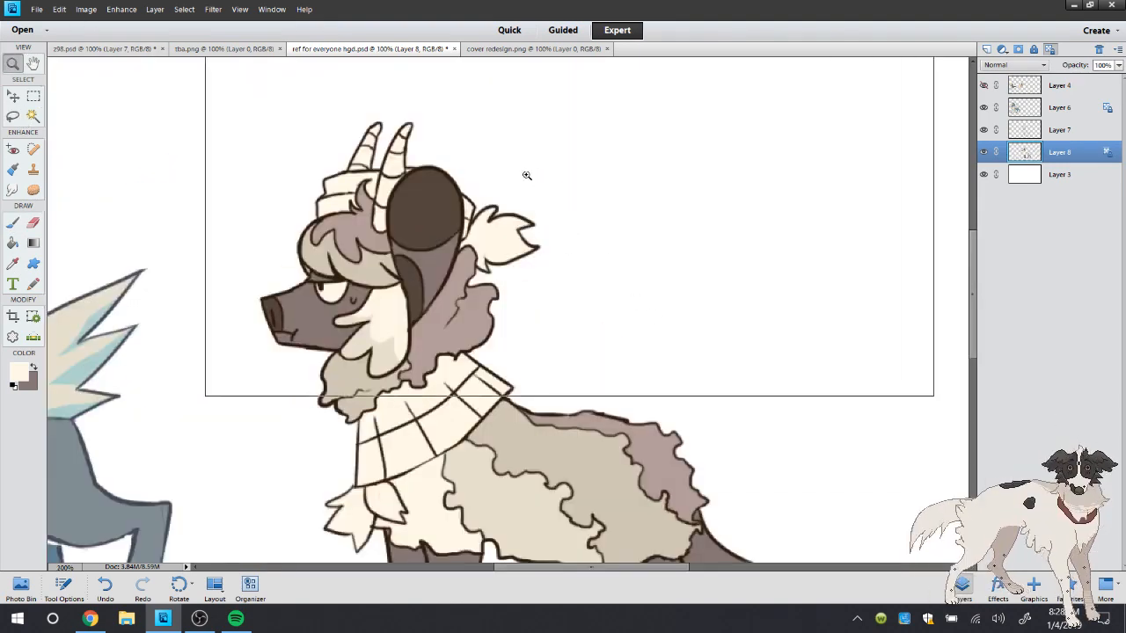
{"action": "left_click", "coordinate": [528, 176]}
{"action": "left_click", "coordinate": [563, 241]}
{"action": "left_click", "coordinate": [519, 296]}
{"action": "right_click", "coordinate": [493, 273]}
{"action": "left_click", "coordinate": [527, 291]}
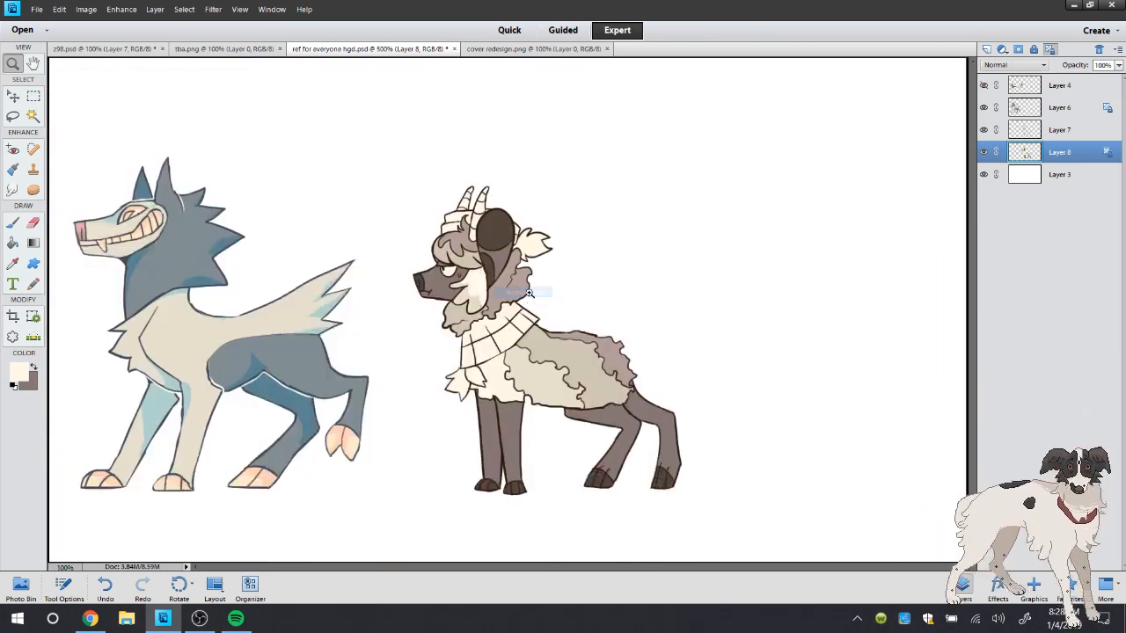
{"action": "left_click", "coordinate": [516, 305]}
{"action": "right_click", "coordinate": [518, 297]}
{"action": "left_click", "coordinate": [550, 327]}
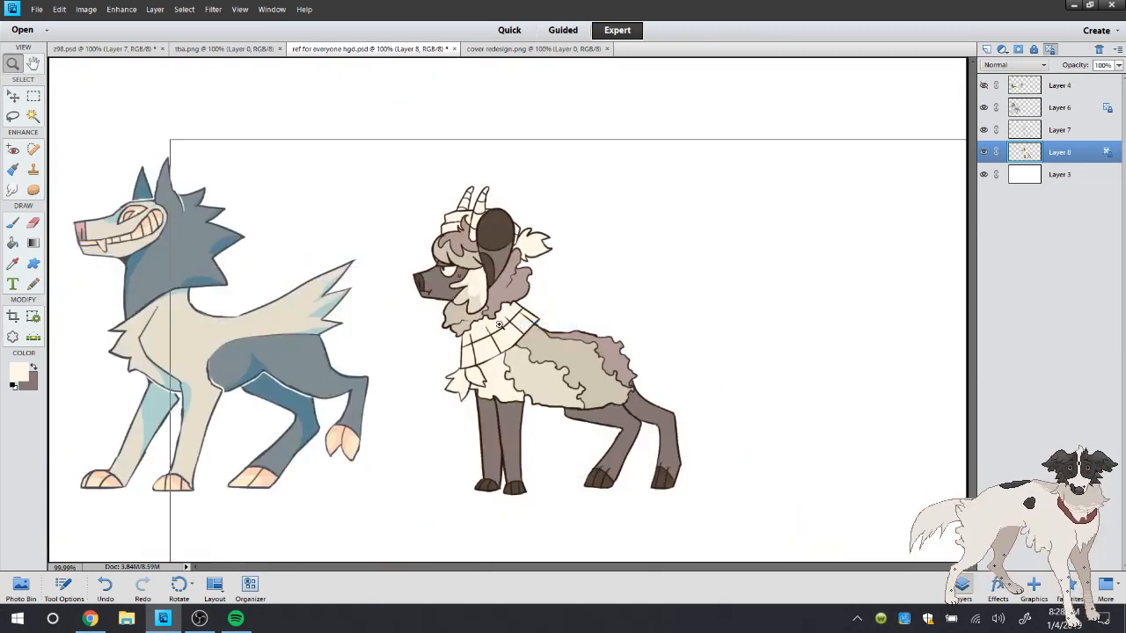
Sample the yellow of the leaf charm in cover redesign.png and select the tassels at the scarf's front with the Magic Wand
{"action": "left_click", "coordinate": [573, 303]}
{"action": "left_click", "coordinate": [485, 50]}
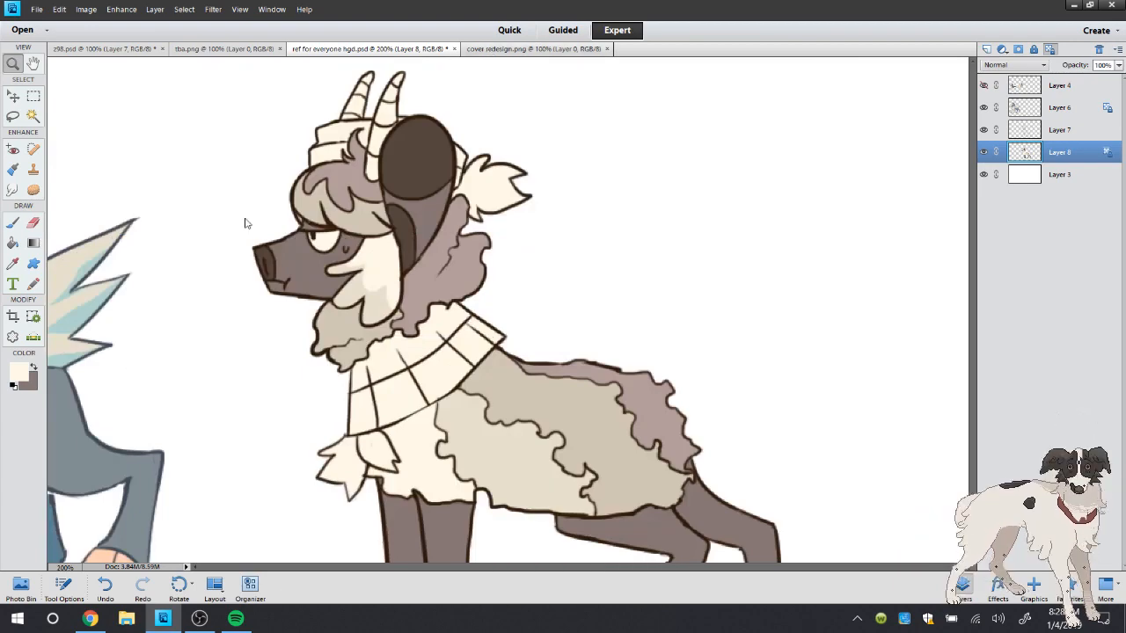
{"action": "left_click", "coordinate": [13, 264]}
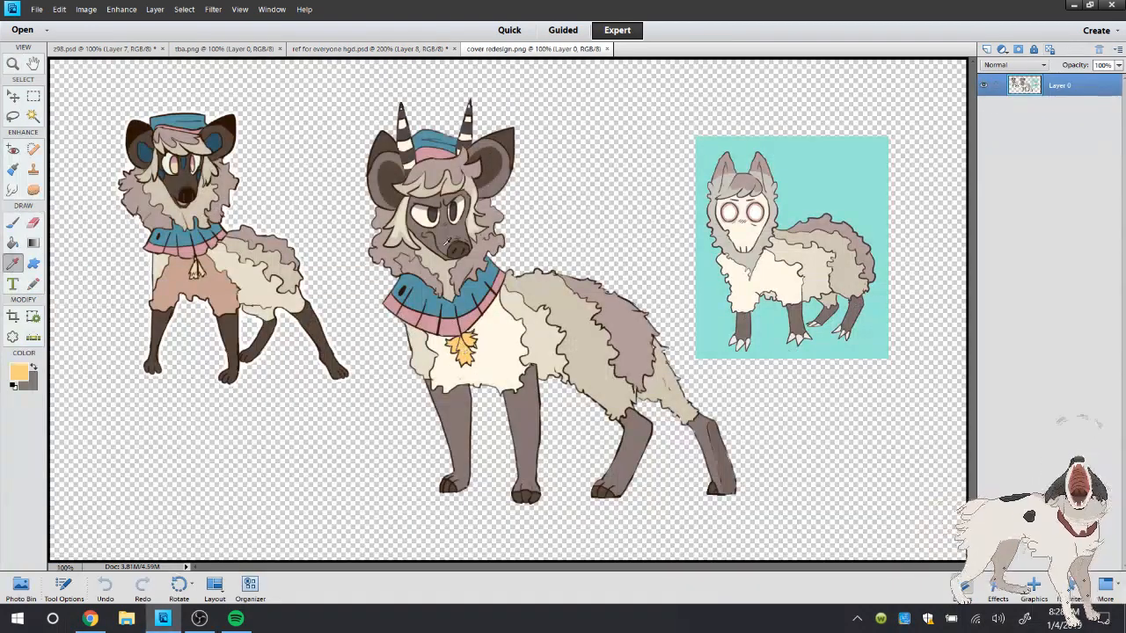
{"action": "left_click", "coordinate": [370, 49]}
{"action": "key", "text": "a"}
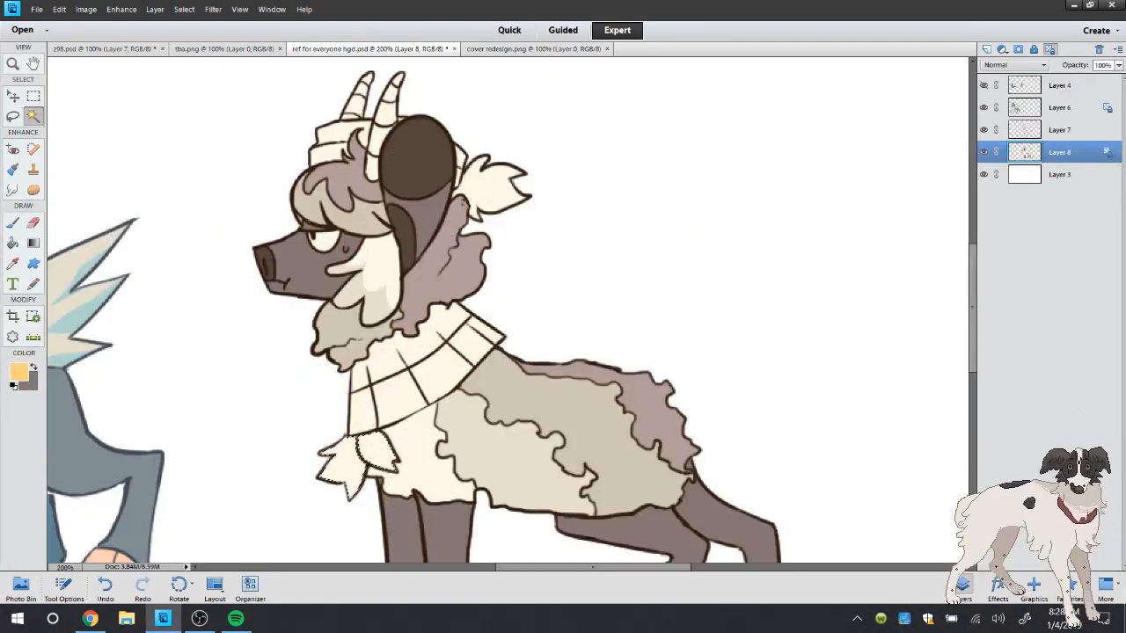
Expand the tassel selection and fill the tassels behind the head and at the scarf's front with the sampled yellow
{"action": "left_click", "coordinate": [12, 242]}
{"action": "left_click", "coordinate": [184, 9]}
{"action": "mouse_move", "coordinate": [230, 164]}
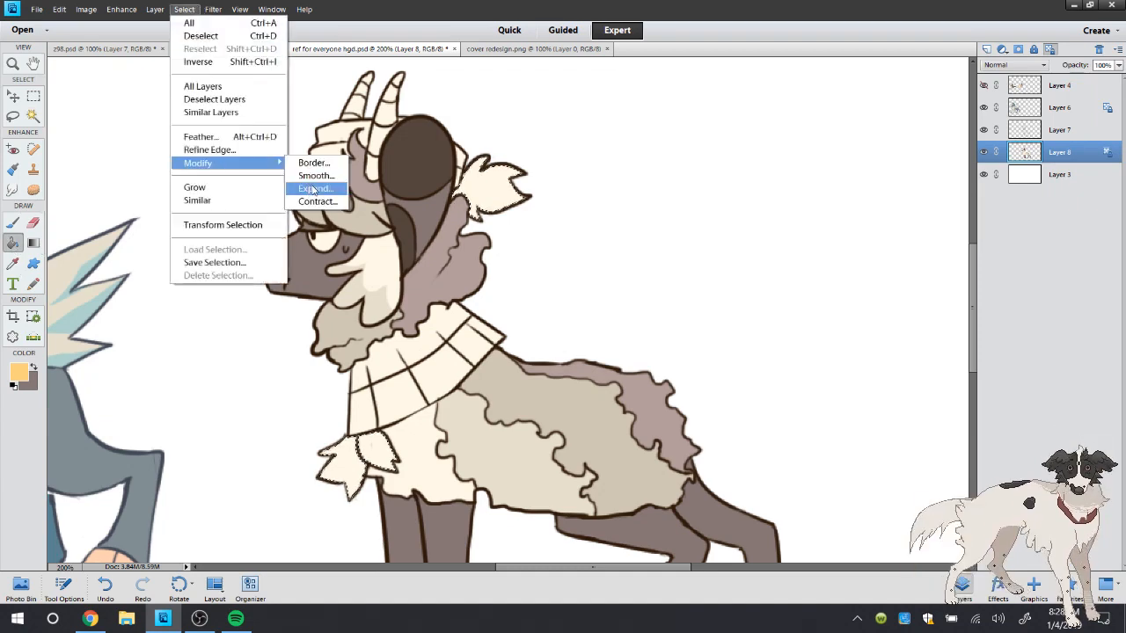
{"action": "left_click", "coordinate": [312, 188]}
{"action": "left_click", "coordinate": [640, 206]}
{"action": "left_click", "coordinate": [492, 187]}
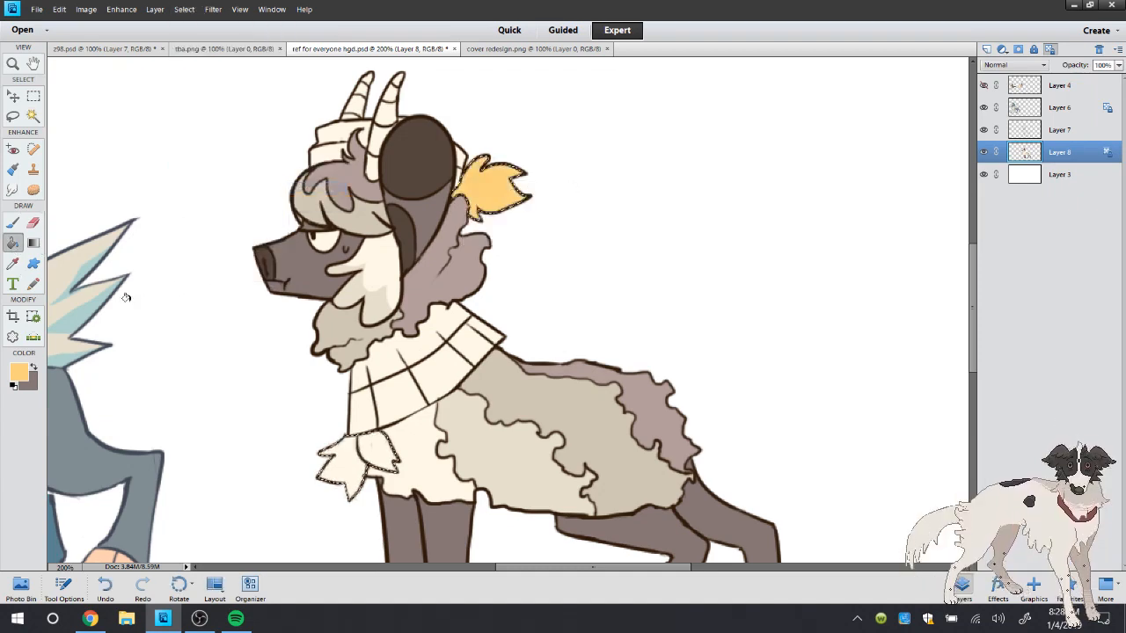
{"action": "left_click", "coordinate": [348, 452]}
Choose a light orange foreground colour and paint orange shading onto the selected yellow tassels
{"action": "left_click", "coordinate": [19, 372]}
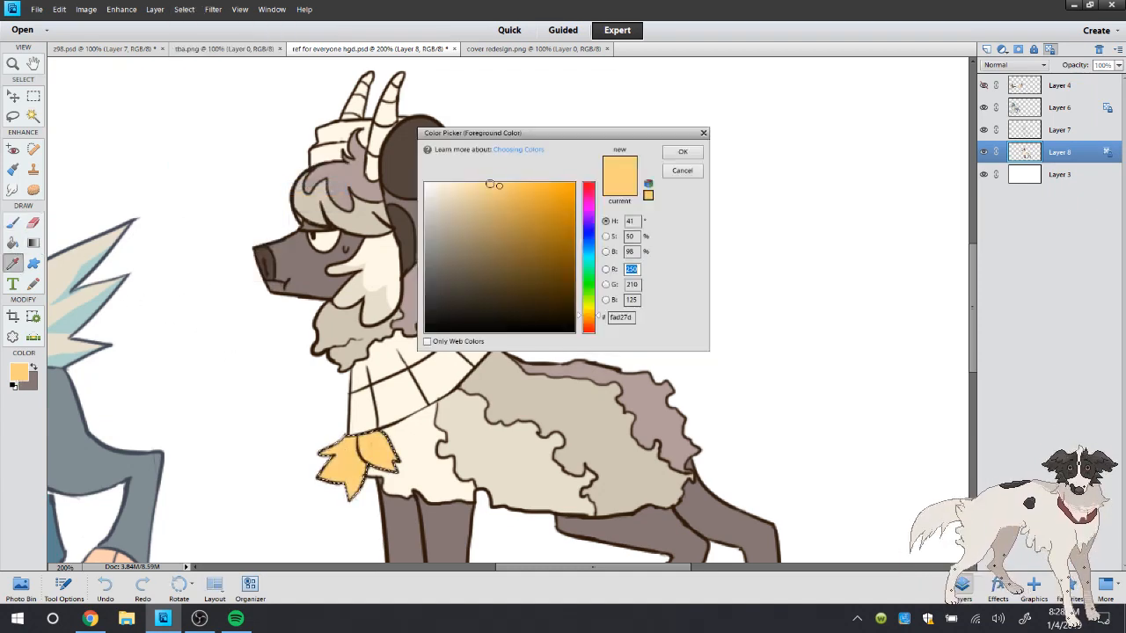
{"action": "left_click_drag", "start_coordinate": [494, 184], "coordinate": [478, 174]}
{"action": "left_click_drag", "start_coordinate": [593, 324], "coordinate": [593, 328]}
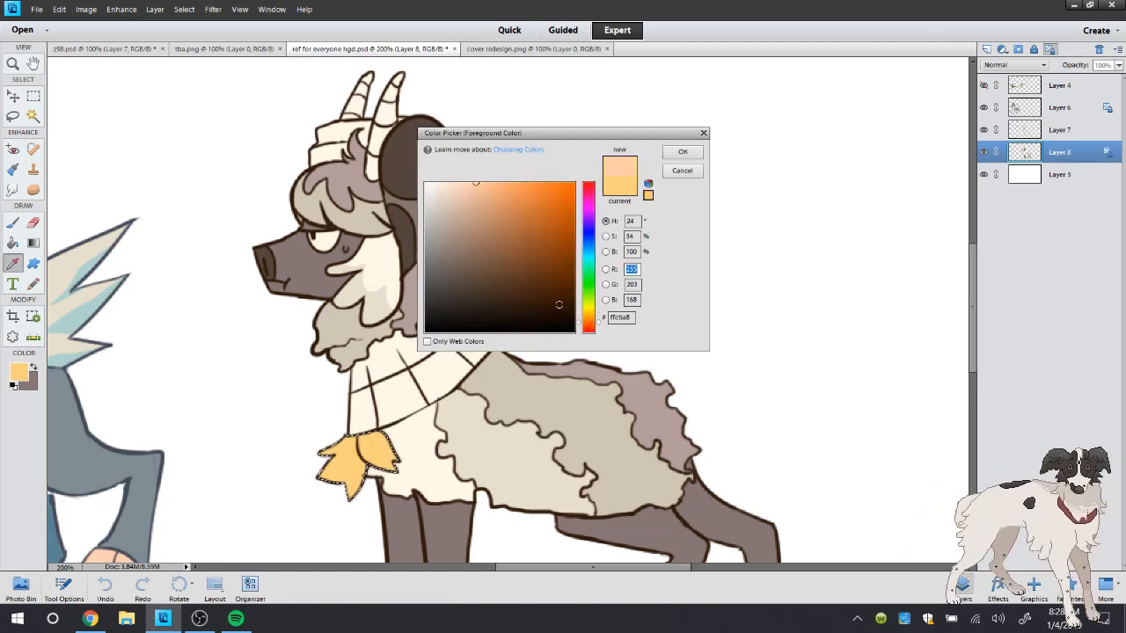
{"action": "left_click_drag", "start_coordinate": [482, 187], "coordinate": [523, 183]}
{"action": "left_click", "coordinate": [683, 151]}
{"action": "key", "text": "b"}
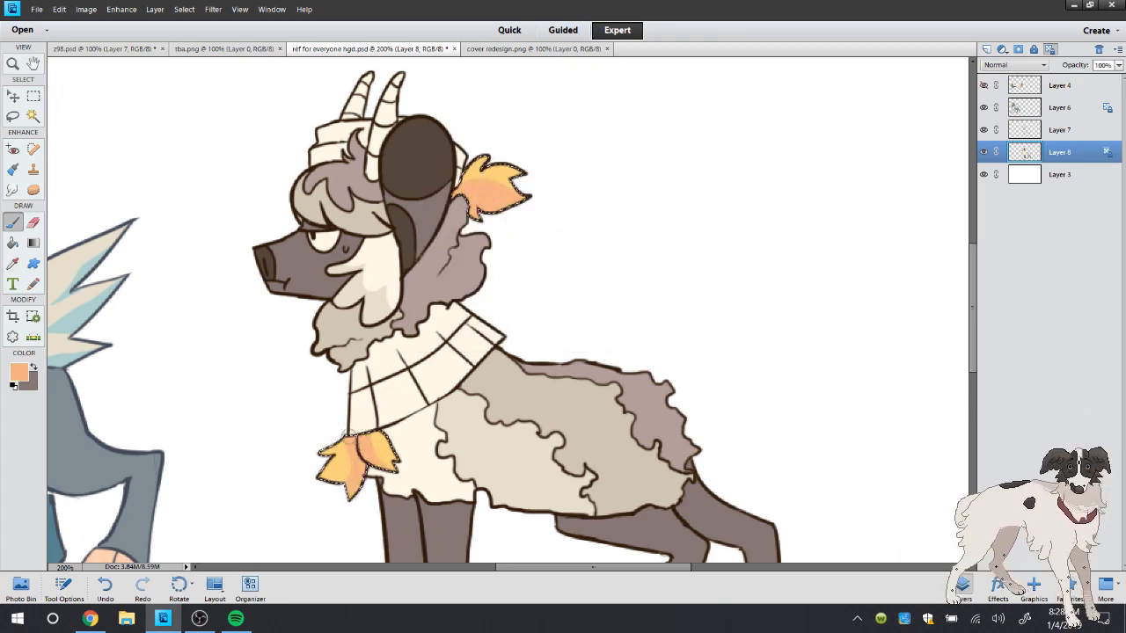
Sample the tassels' yellow, paint it back over parts of the orange shading on the front tassels, and deselect
{"action": "key", "text": "i"}
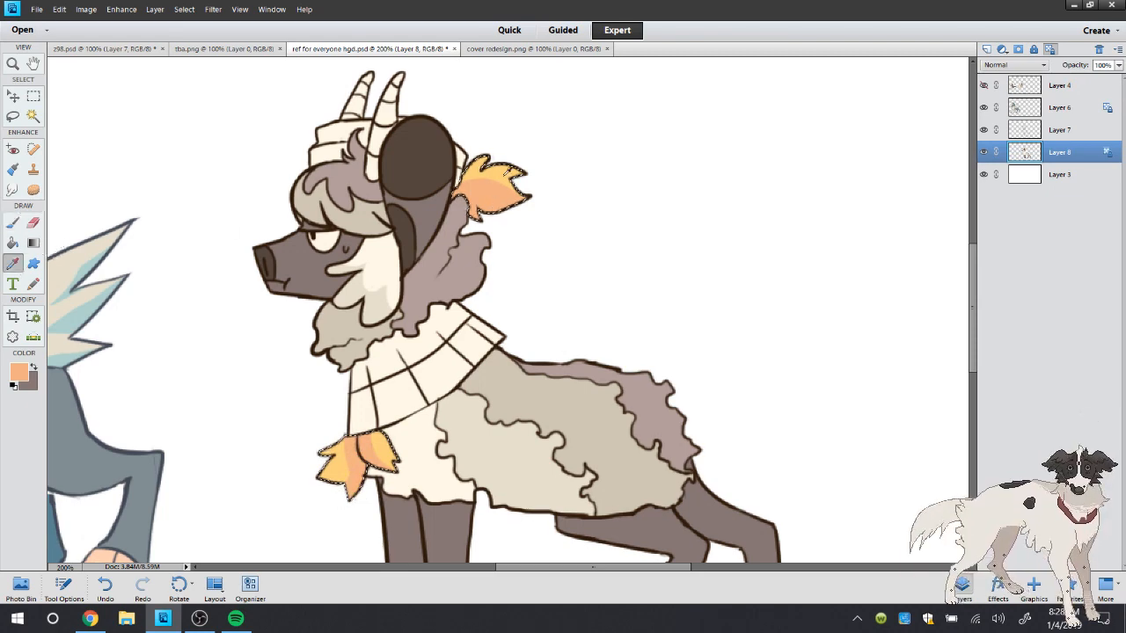
{"action": "left_click", "coordinate": [491, 174]}
{"action": "key", "text": "b"}
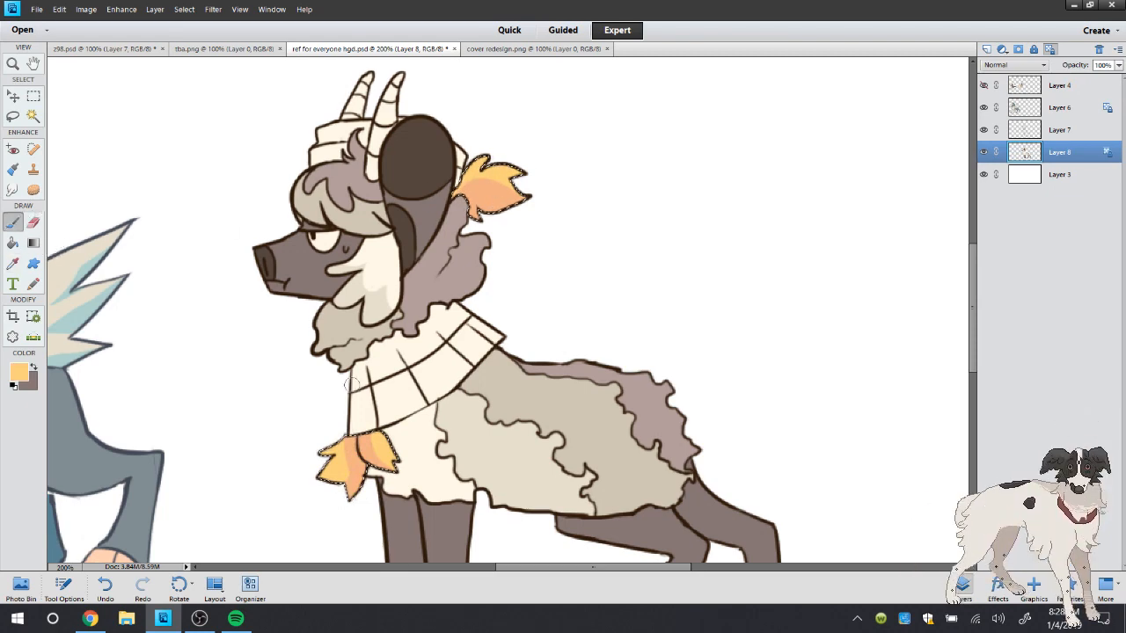
{"action": "left_click_drag", "start_coordinate": [351, 432], "coordinate": [341, 489]}
{"action": "left_click_drag", "start_coordinate": [365, 433], "coordinate": [391, 456]}
{"action": "left_click", "coordinate": [13, 117]}
{"action": "left_click", "coordinate": [181, 137]}
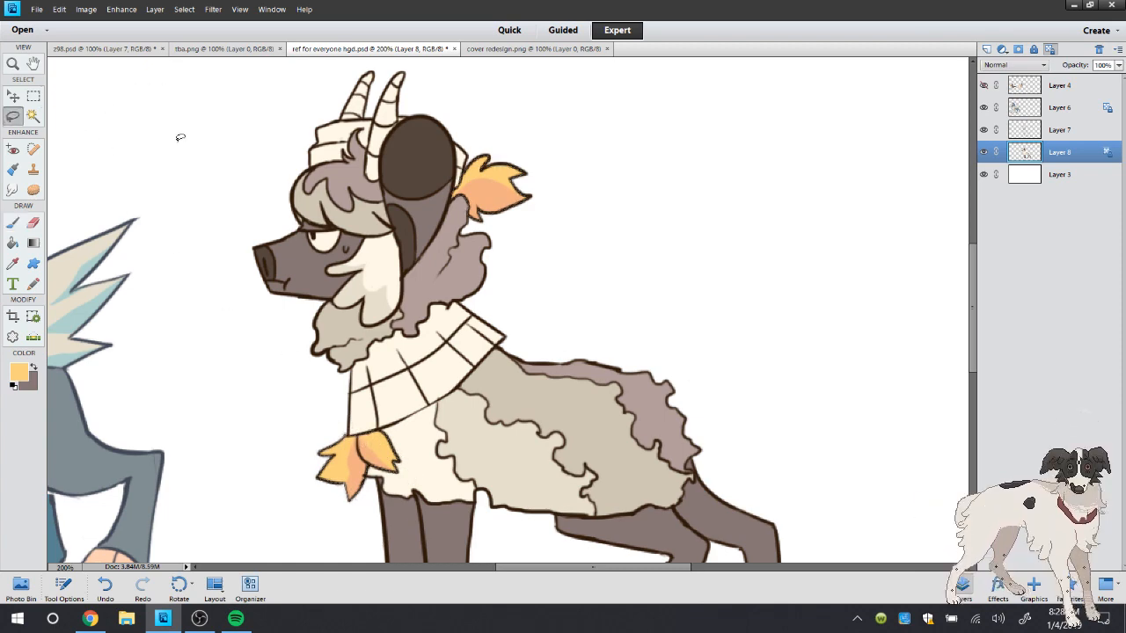
Sample the hat's blue in cover redesign.png and select the upper parts of the hat and scarf in ref for everyone hgd.psd with the Magic Wand
{"action": "left_click", "coordinate": [13, 262]}
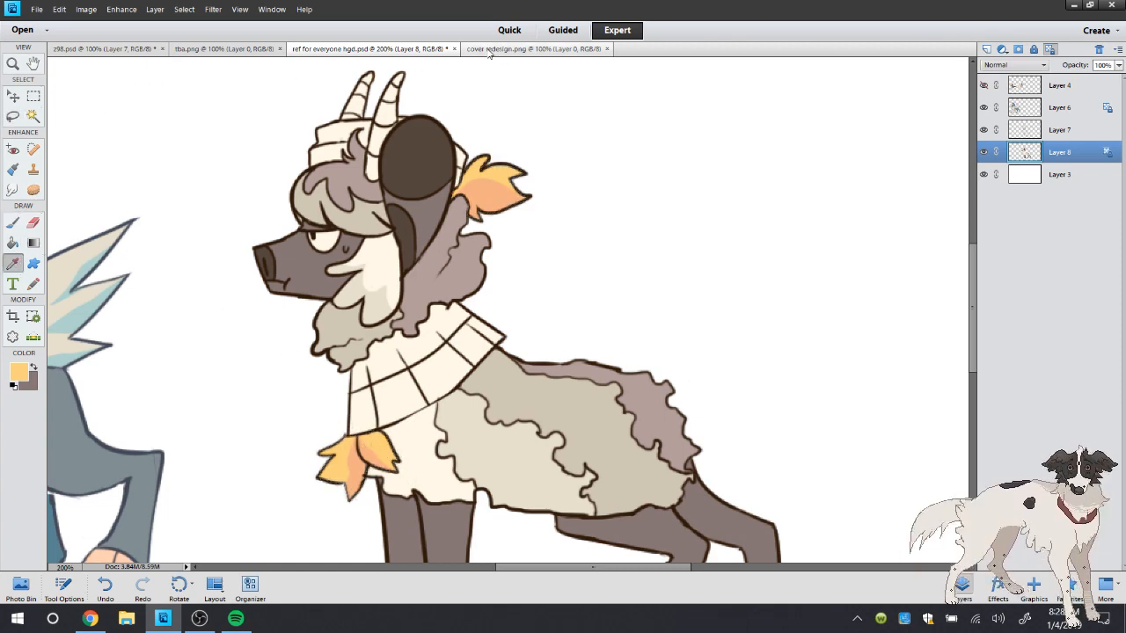
{"action": "left_click", "coordinate": [493, 50]}
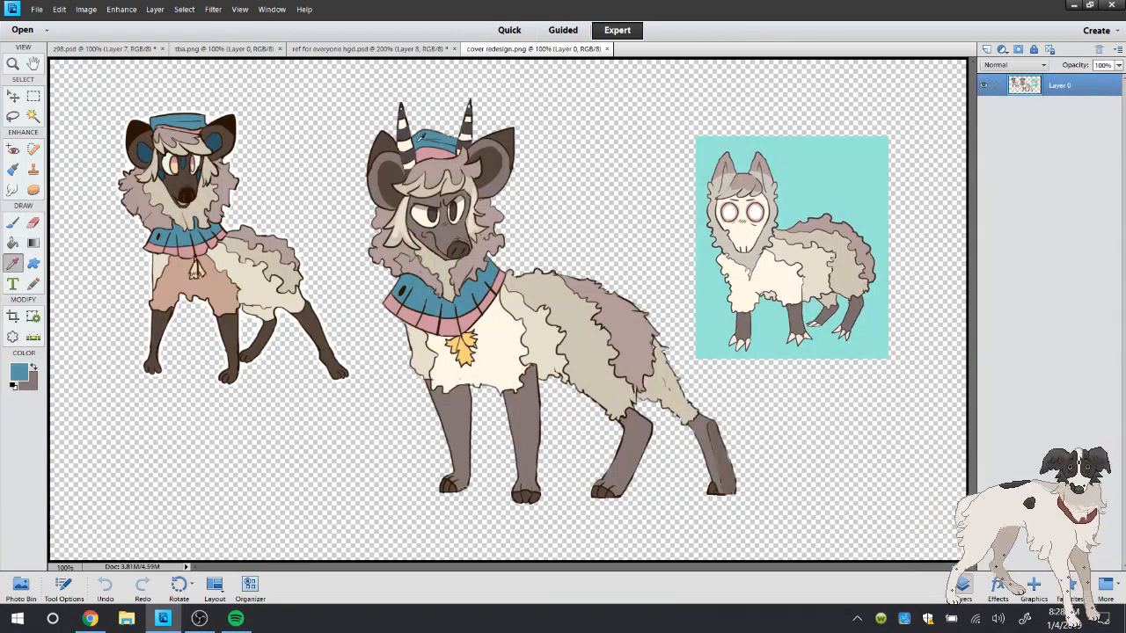
{"action": "left_click", "coordinate": [373, 49]}
{"action": "key", "text": "a"}
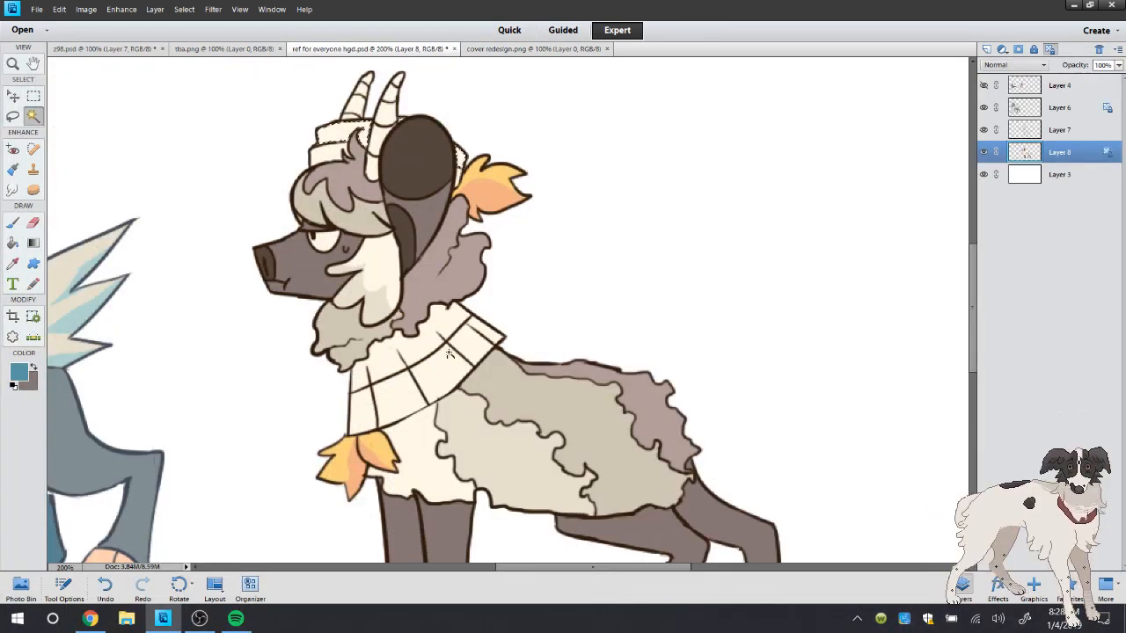
{"action": "left_click", "coordinate": [420, 354]}
Expand the selection, fill the upper parts of the hat and scarf with the sampled blue, and deselect
{"action": "key", "text": "k"}
{"action": "left_click", "coordinate": [183, 8]}
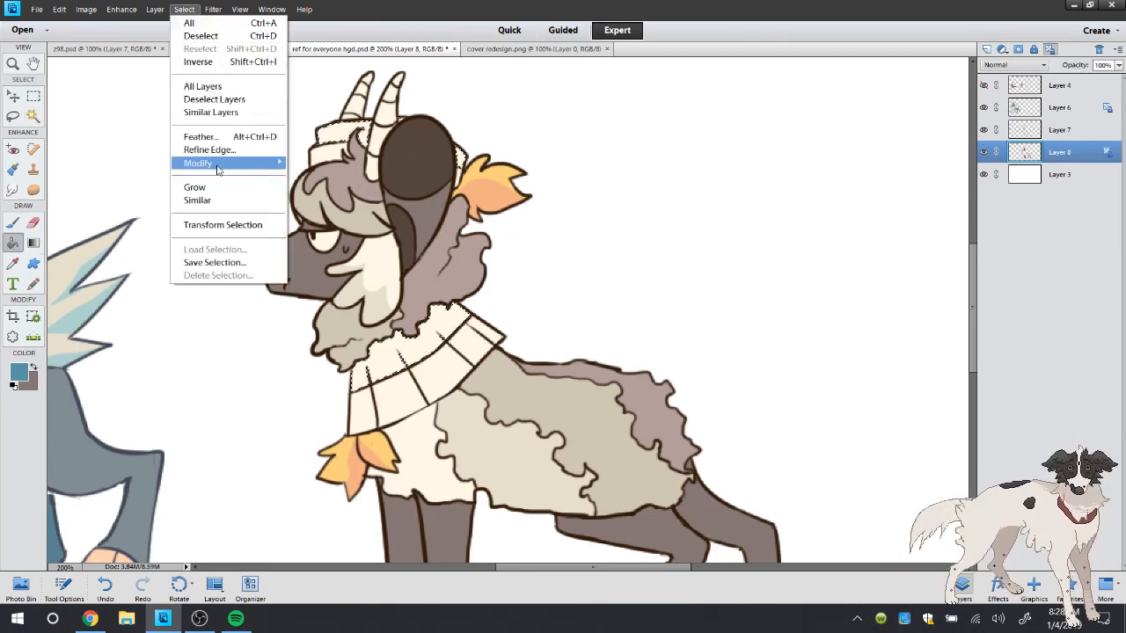
{"action": "mouse_move", "coordinate": [247, 163]}
{"action": "left_click", "coordinate": [336, 189]}
{"action": "left_click", "coordinate": [639, 207]}
{"action": "left_click", "coordinate": [341, 134]}
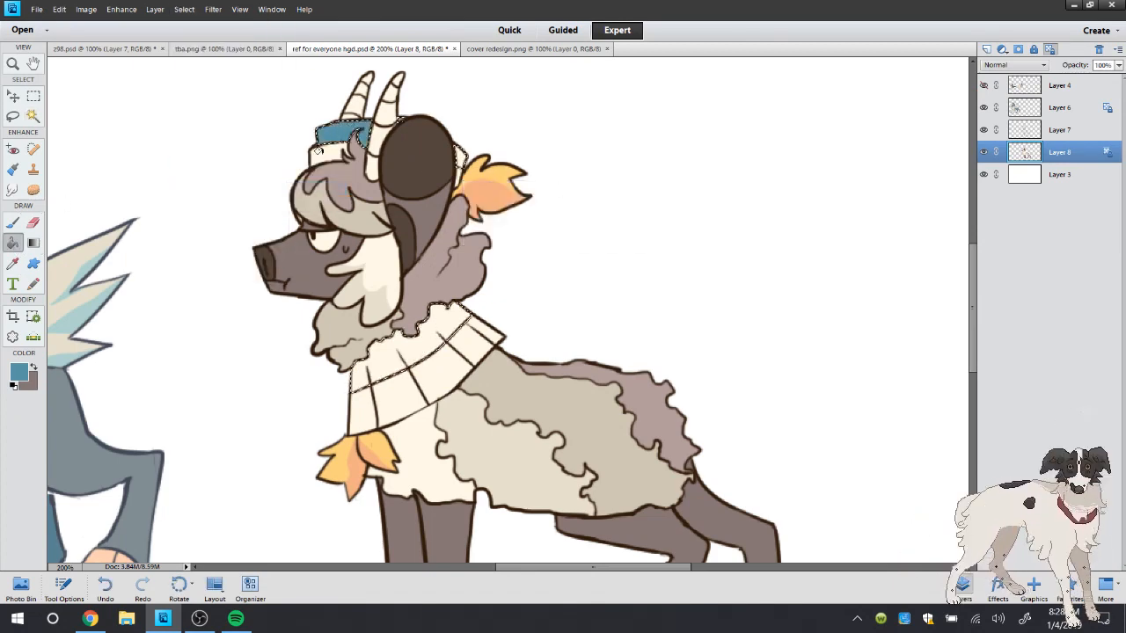
{"action": "left_click", "coordinate": [460, 159]}
{"action": "left_click", "coordinate": [429, 342]}
{"action": "left_click", "coordinate": [14, 117]}
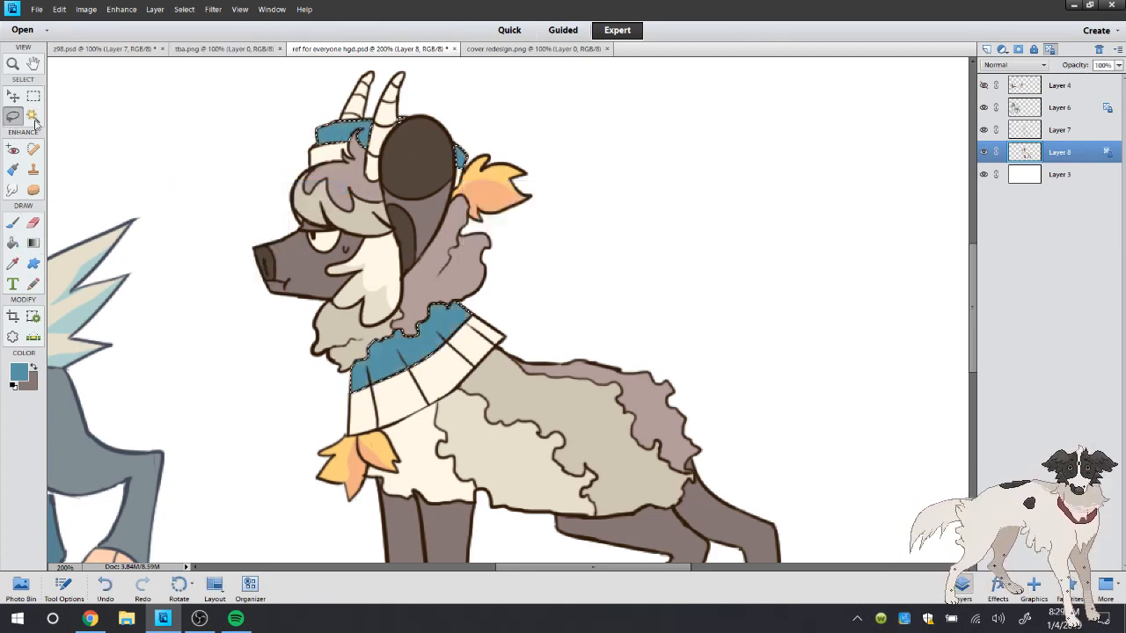
{"action": "right_click", "coordinate": [106, 119]}
{"action": "left_click", "coordinate": [121, 124]}
{"action": "key", "text": "b"}
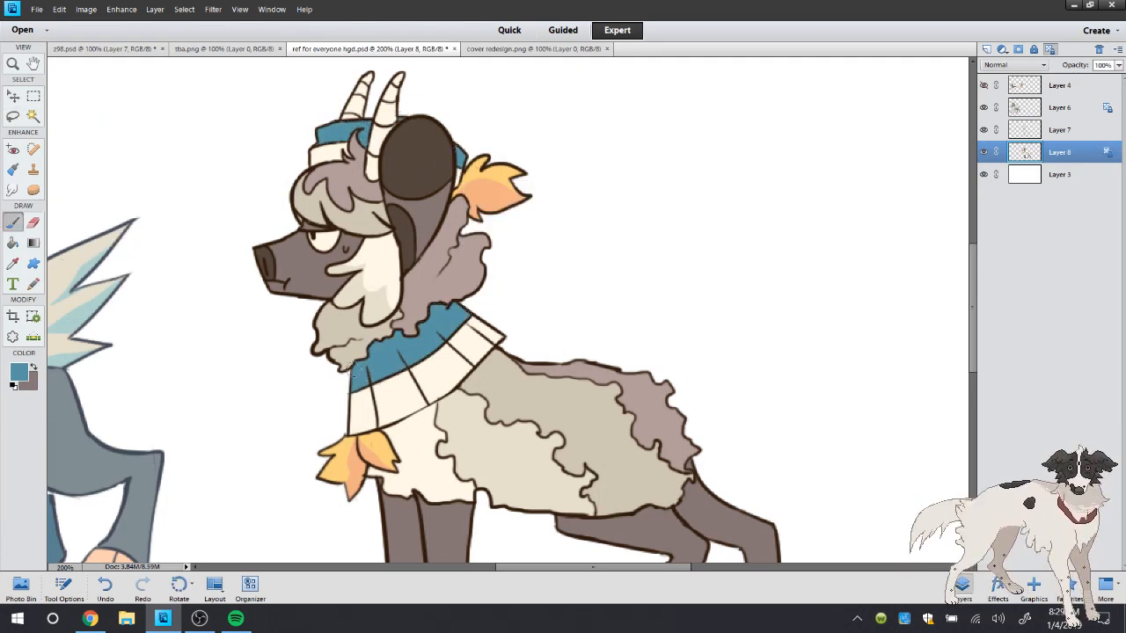
Sample the pink of the collar's lower band in cover redesign.png
{"action": "left_click", "coordinate": [14, 261]}
{"action": "left_click", "coordinate": [533, 49]}
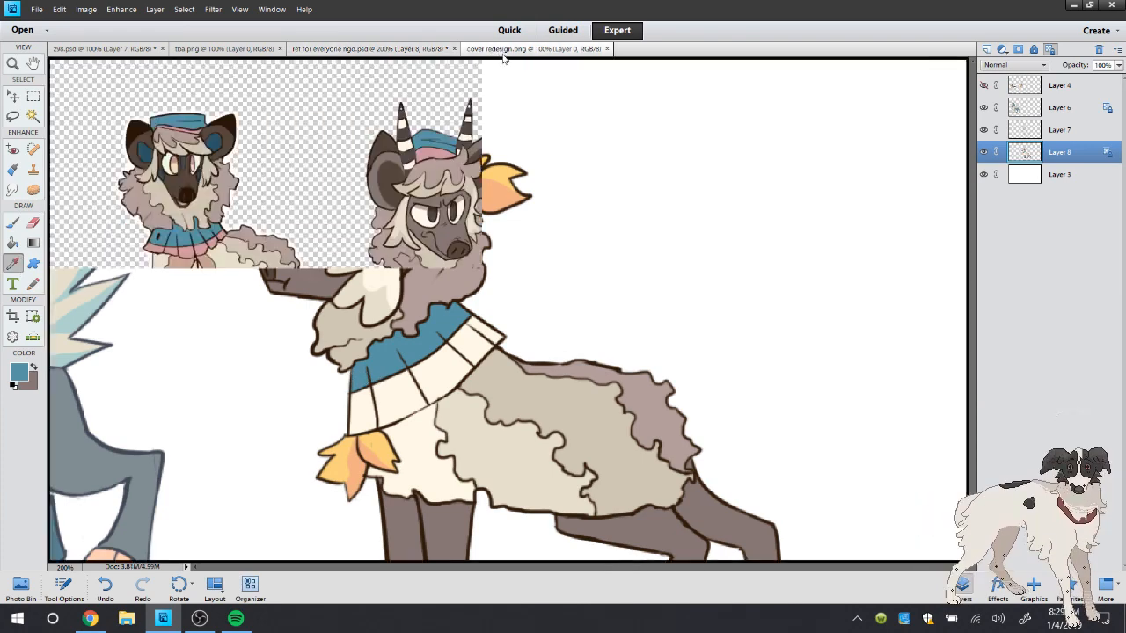
{"action": "left_click", "coordinate": [431, 321]}
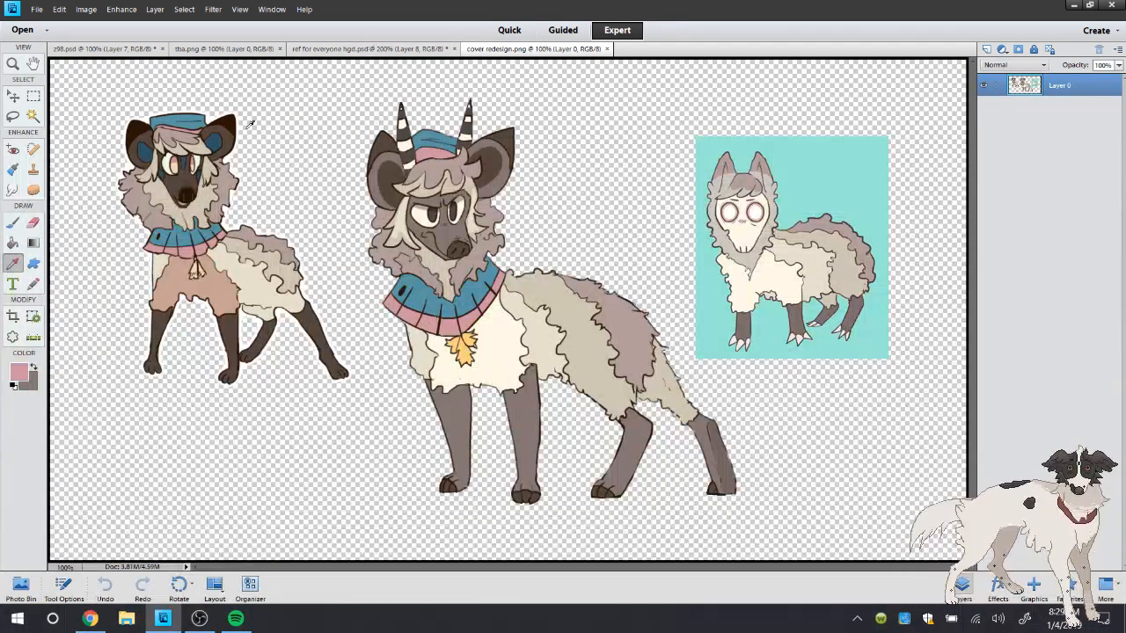
Examine the horned character's collar and leaf charm up close in cover redesign.png
{"action": "left_click", "coordinate": [13, 63]}
{"action": "left_click", "coordinate": [462, 348]}
{"action": "left_click", "coordinate": [511, 391]}
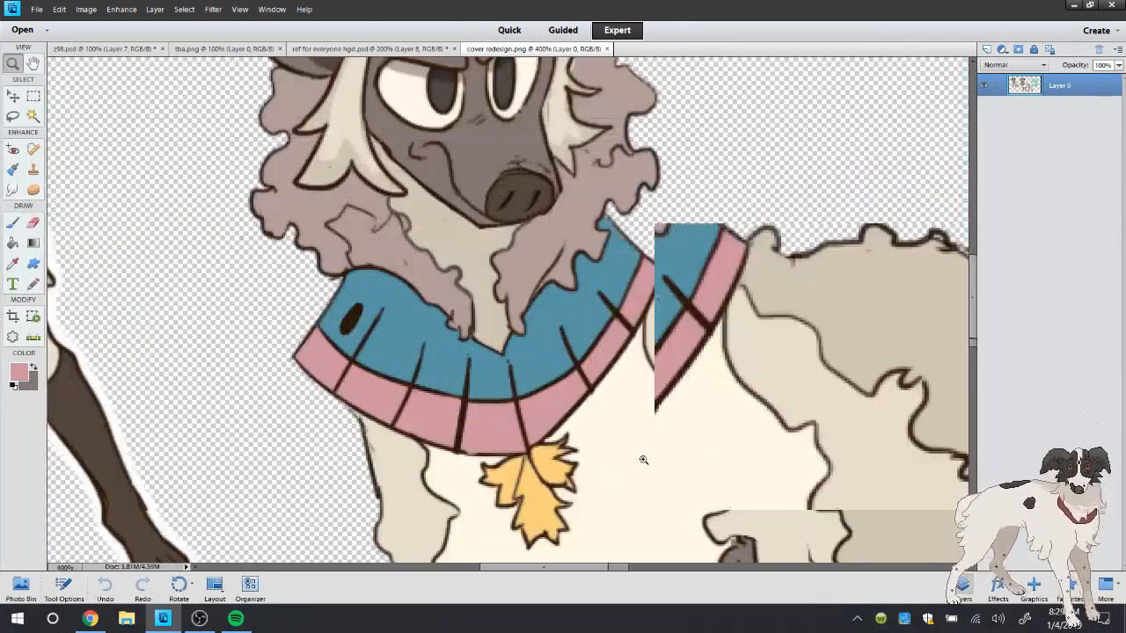
{"action": "left_click", "coordinate": [549, 480]}
{"action": "left_click", "coordinate": [376, 316], "text": "alt"}
{"action": "right_click", "coordinate": [368, 155]}
{"action": "left_click", "coordinate": [404, 184]}
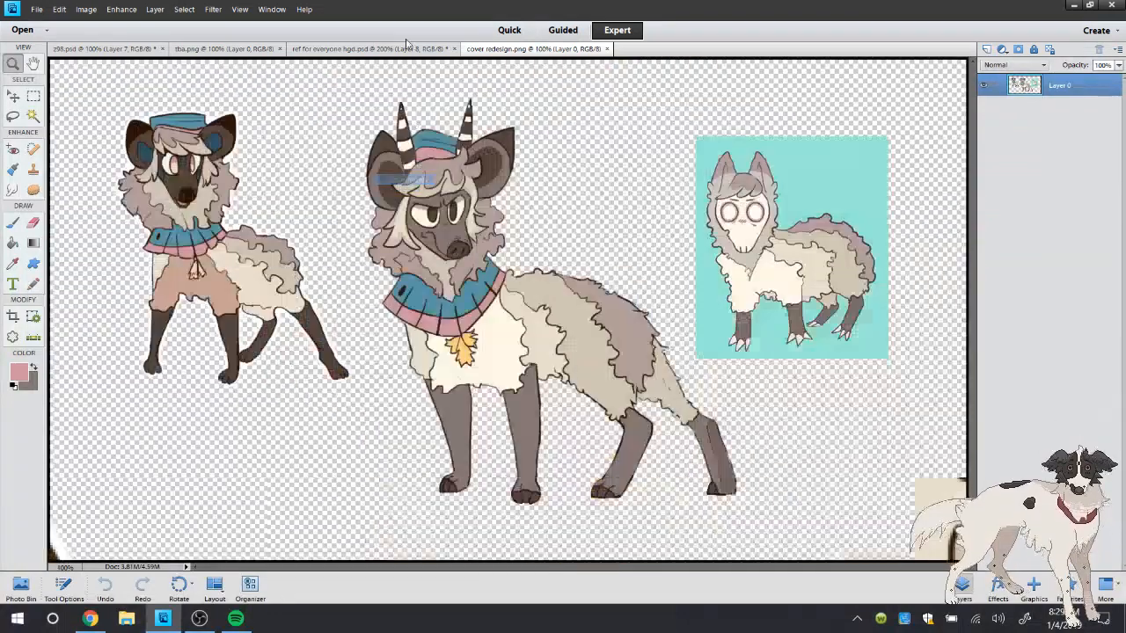
Select the lower bands of the scarf and hat in ref for everyone hgd.psd with the Magic Wand
{"action": "left_click", "coordinate": [369, 49]}
{"action": "left_click", "coordinate": [30, 122]}
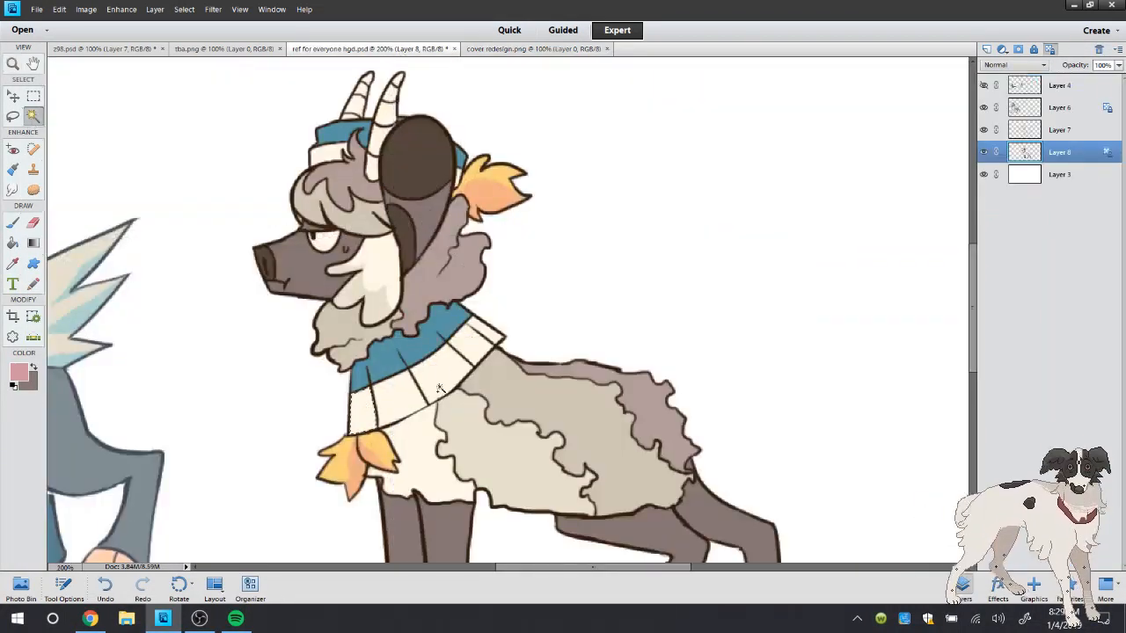
{"action": "left_click", "coordinate": [439, 387]}
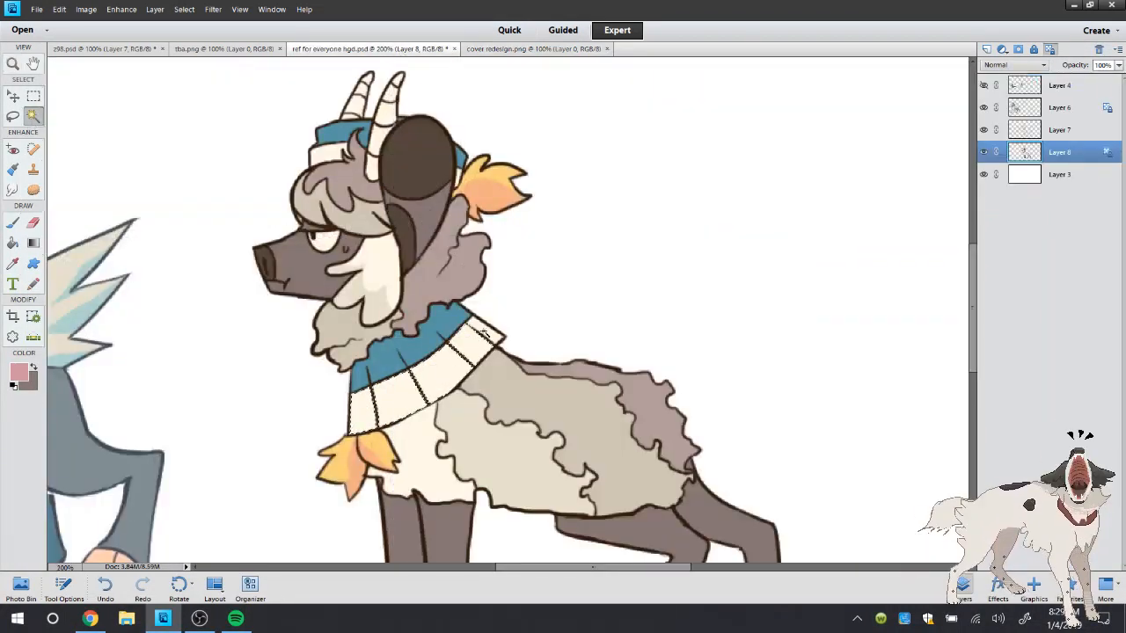
{"action": "left_click", "coordinate": [331, 155], "text": "shift"}
{"action": "left_click", "coordinate": [458, 177], "text": "shift"}
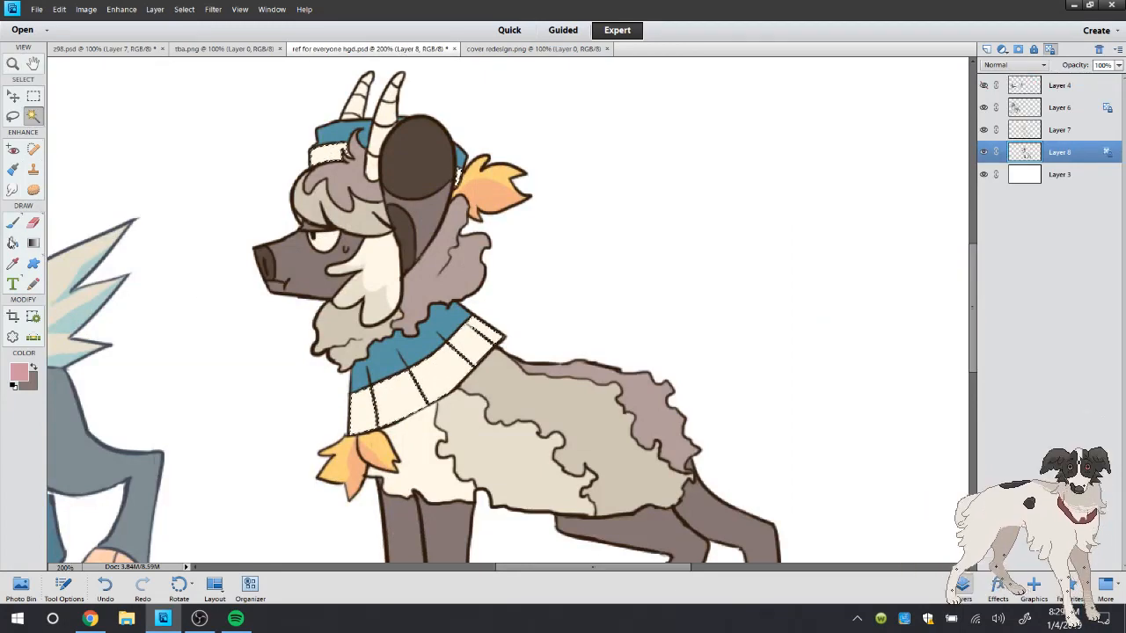
Expand the selection by 1 pixel, fill the lower bands of the hat and scarf with the sampled pink, and deselect
{"action": "left_click", "coordinate": [183, 9]}
{"action": "mouse_move", "coordinate": [212, 164]}
{"action": "left_click", "coordinate": [313, 187]}
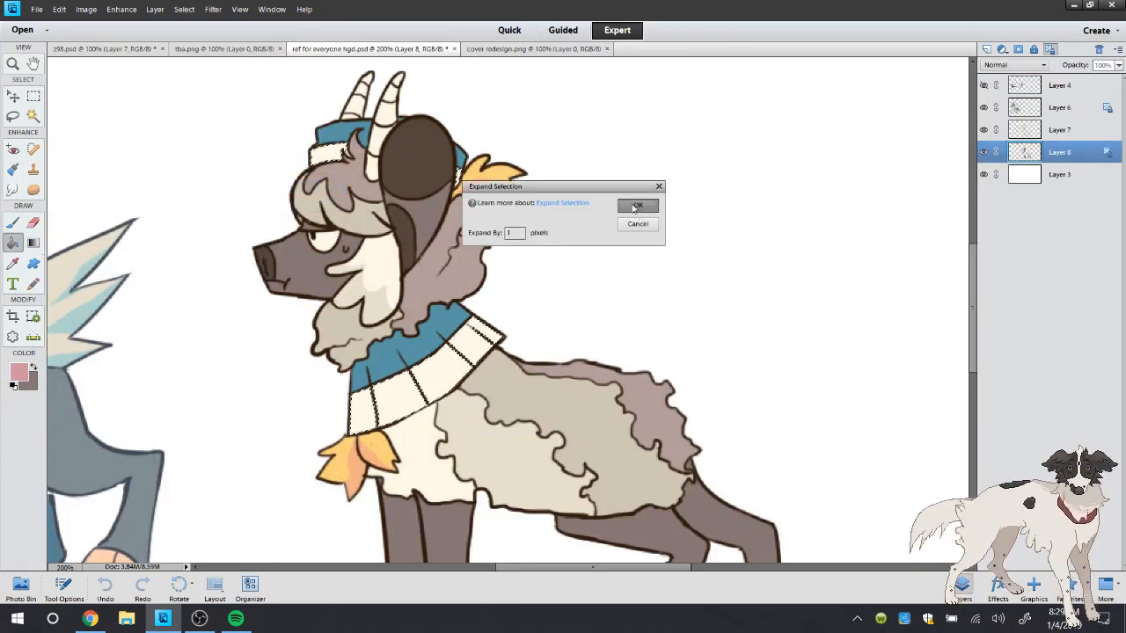
{"action": "left_click", "coordinate": [637, 206]}
{"action": "left_click", "coordinate": [330, 155]}
{"action": "left_click", "coordinate": [460, 374]}
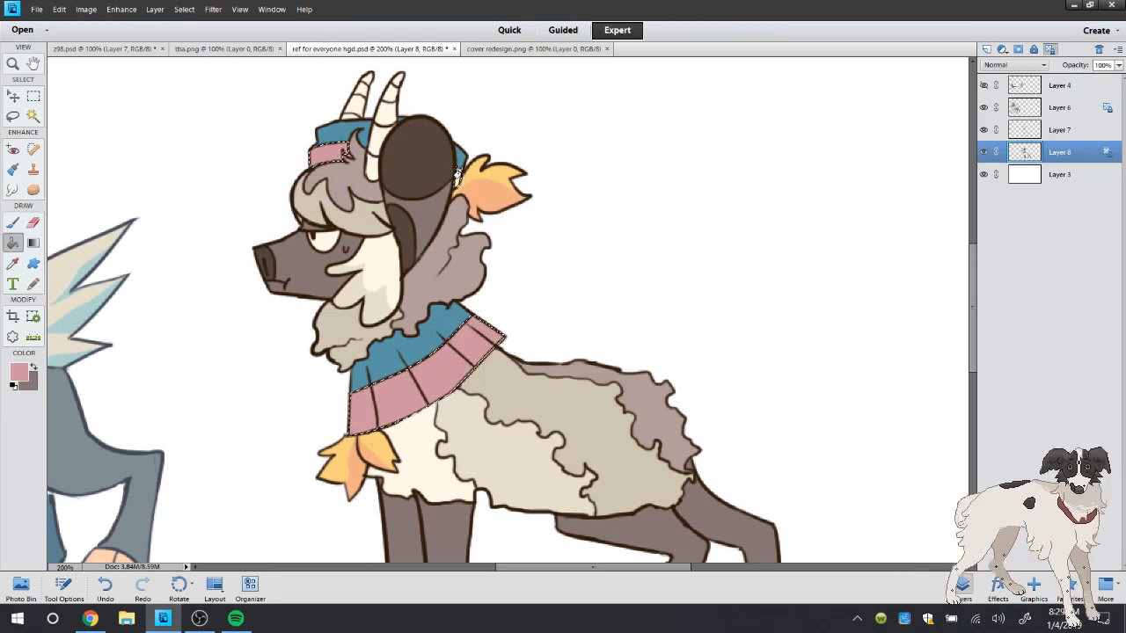
{"action": "left_click", "coordinate": [13, 115]}
{"action": "key", "text": "ctrl+d"}
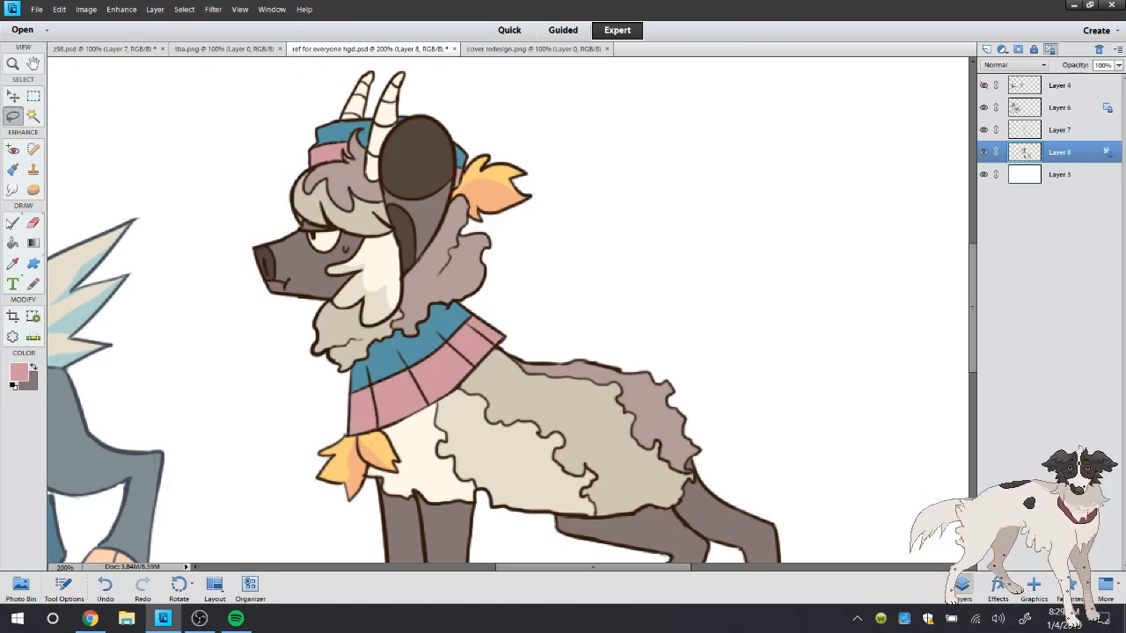
Open the image uncle left.png from the Pictures folder as another reference
{"action": "left_click", "coordinate": [12, 222]}
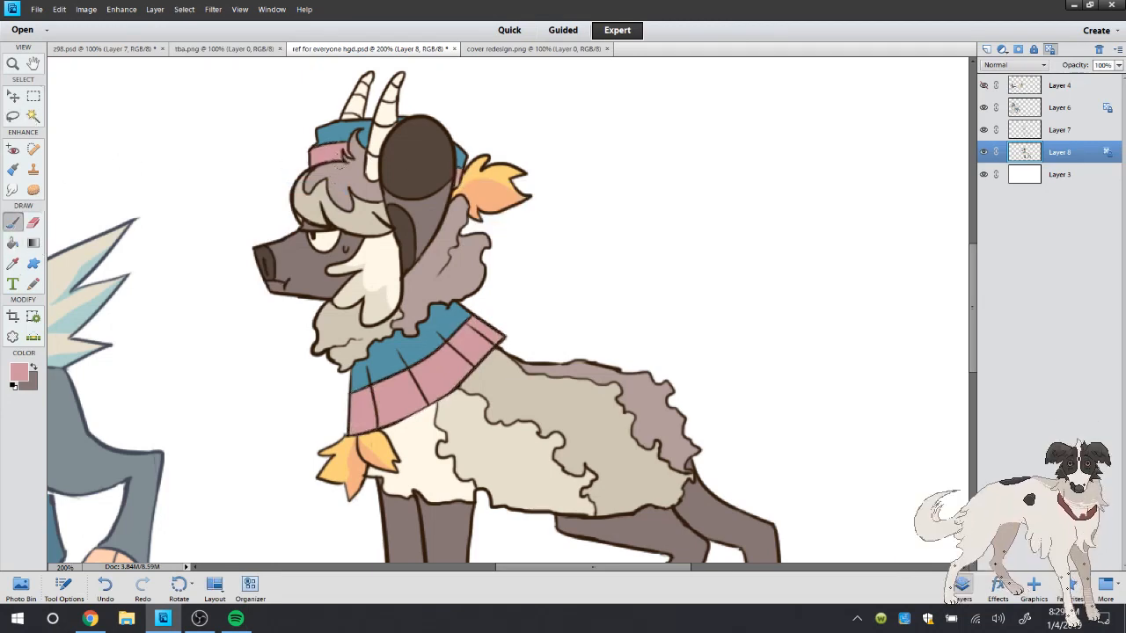
{"action": "left_click", "coordinate": [37, 9]}
{"action": "left_click", "coordinate": [44, 33]}
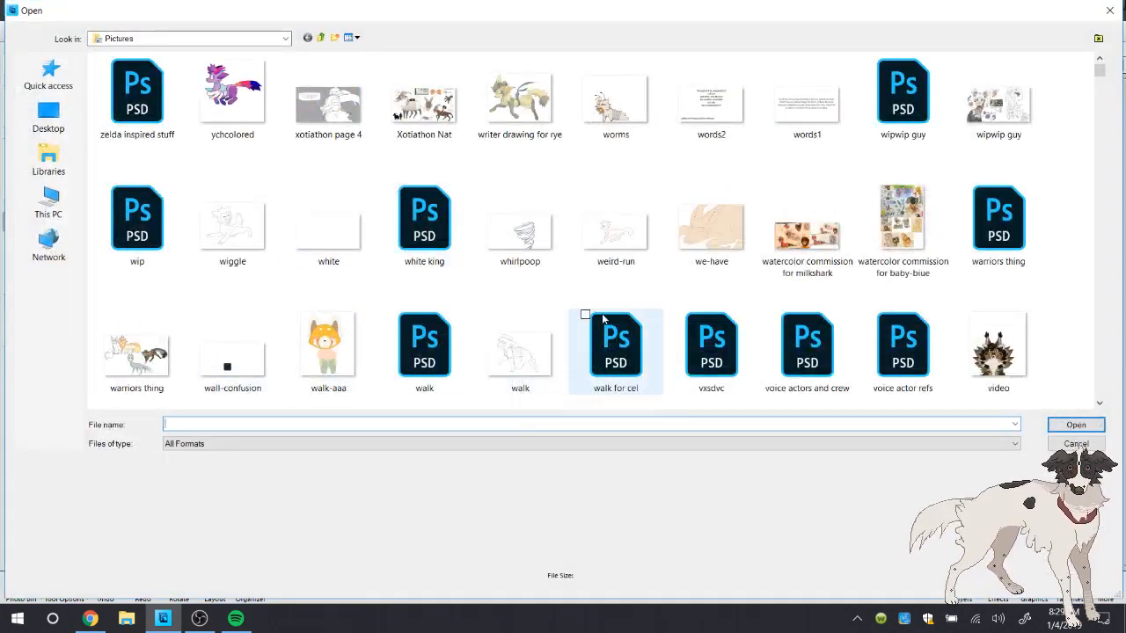
{"action": "left_click", "coordinate": [583, 186]}
{"action": "key", "text": "u"}
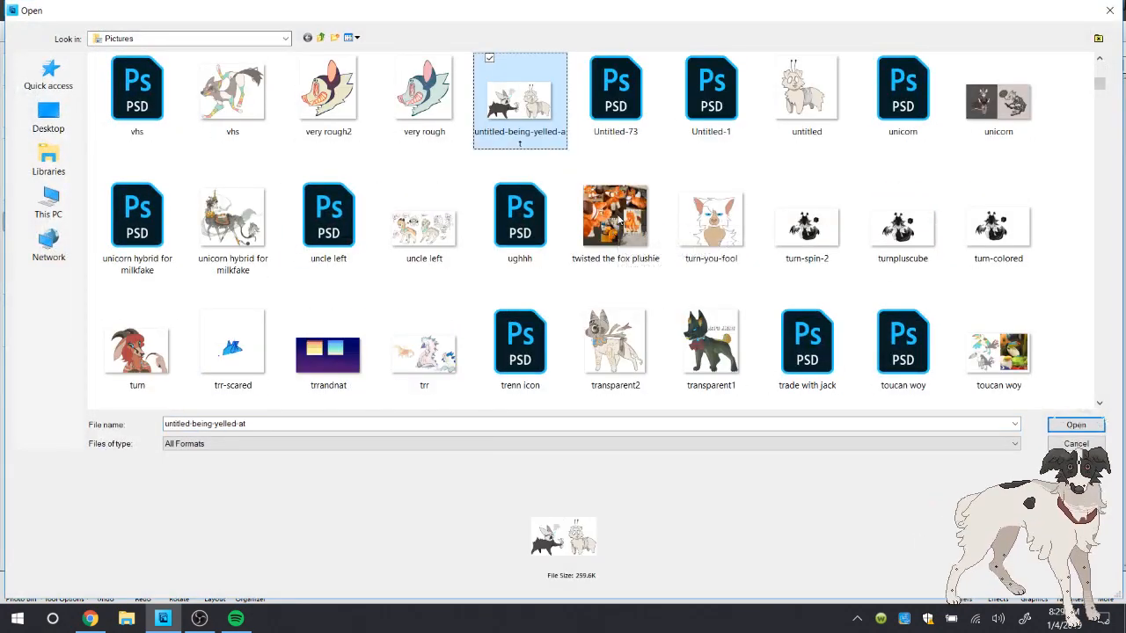
{"action": "left_click", "coordinate": [429, 230]}
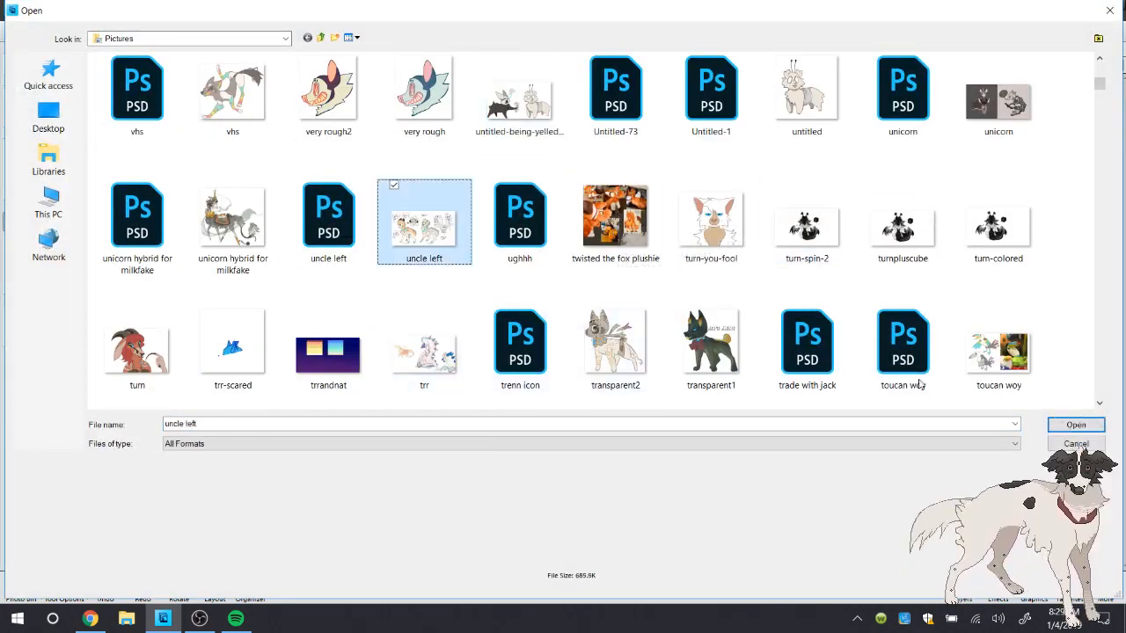
{"action": "key", "text": "Tab"}
{"action": "left_click", "coordinate": [1075, 424]}
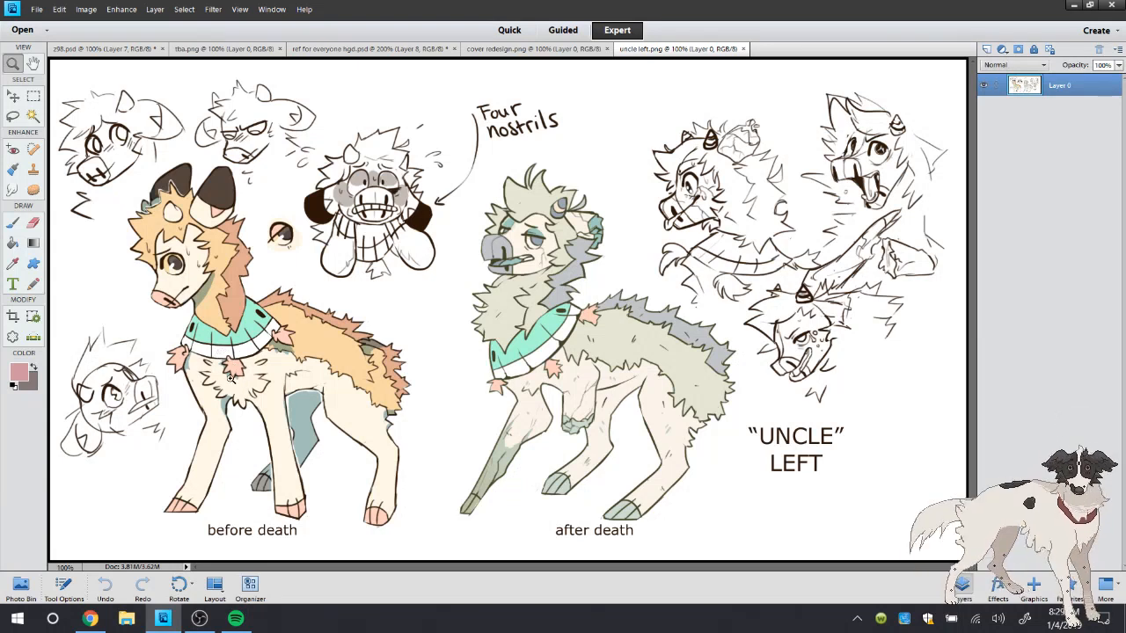
Examine the collar, tassels and head of the "before death" character up close in uncle left.png
{"action": "left_click", "coordinate": [203, 364]}
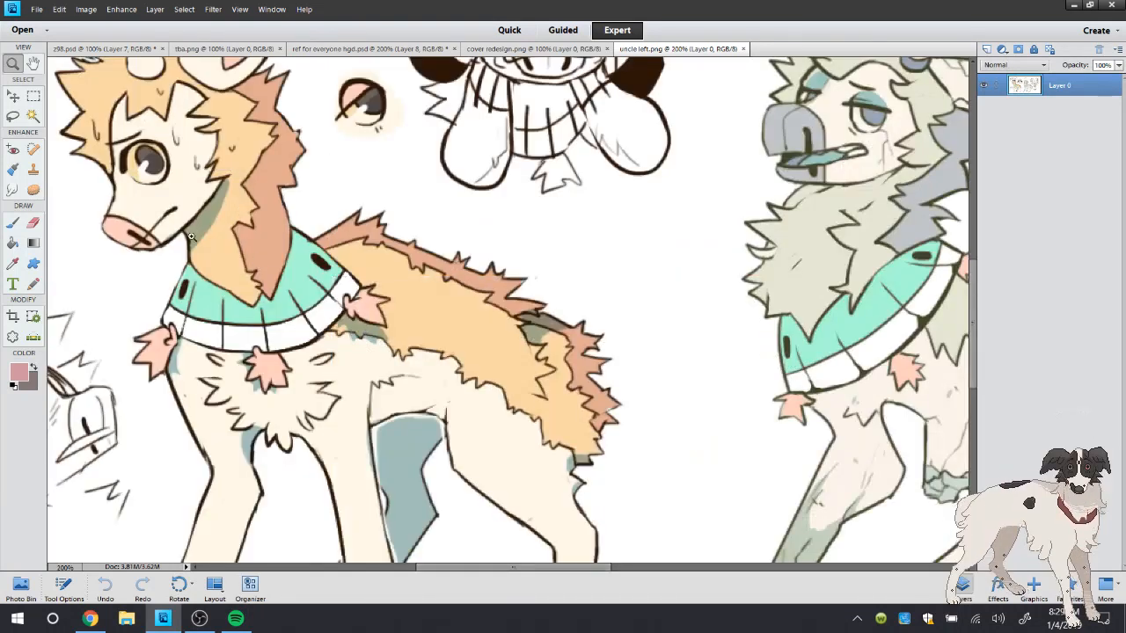
{"action": "left_click", "coordinate": [188, 281]}
{"action": "left_click", "coordinate": [12, 225]}
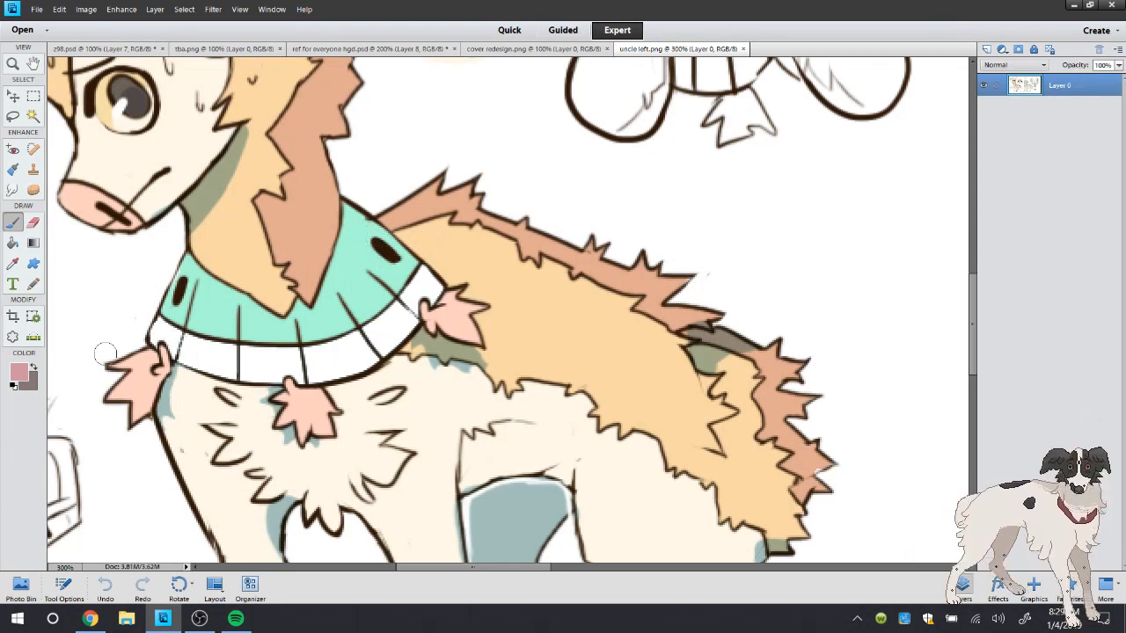
{"action": "left_click_drag", "start_coordinate": [975, 312], "coordinate": [977, 272]}
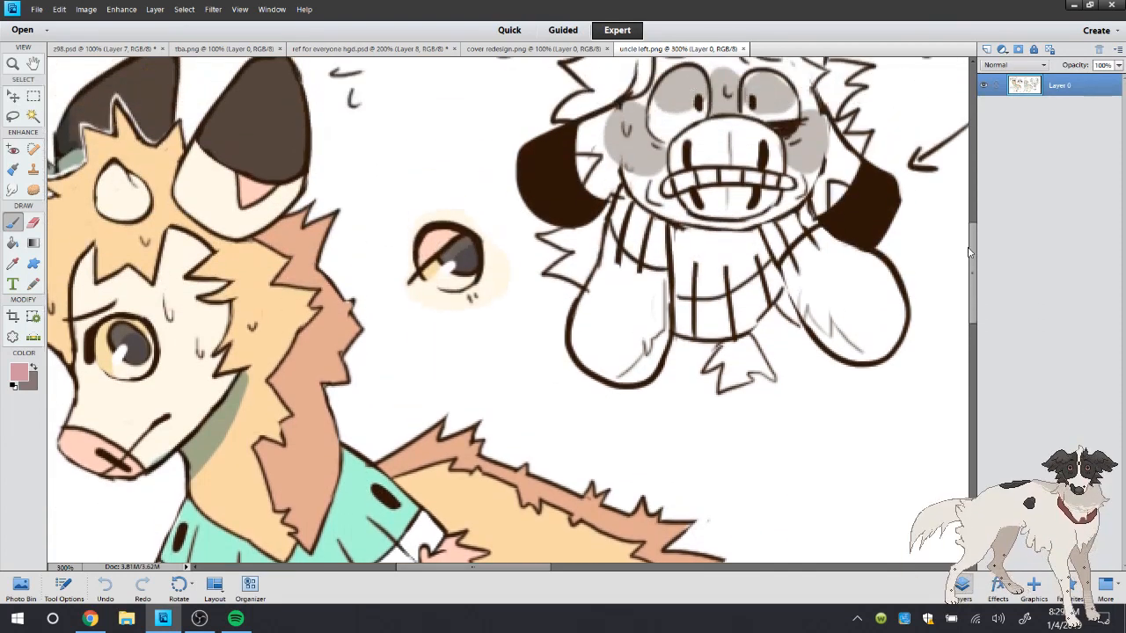
{"action": "scroll", "coordinate": [968, 280], "scroll_direction": "down", "scroll_amount": 3}
{"action": "double_click", "coordinate": [13, 63]}
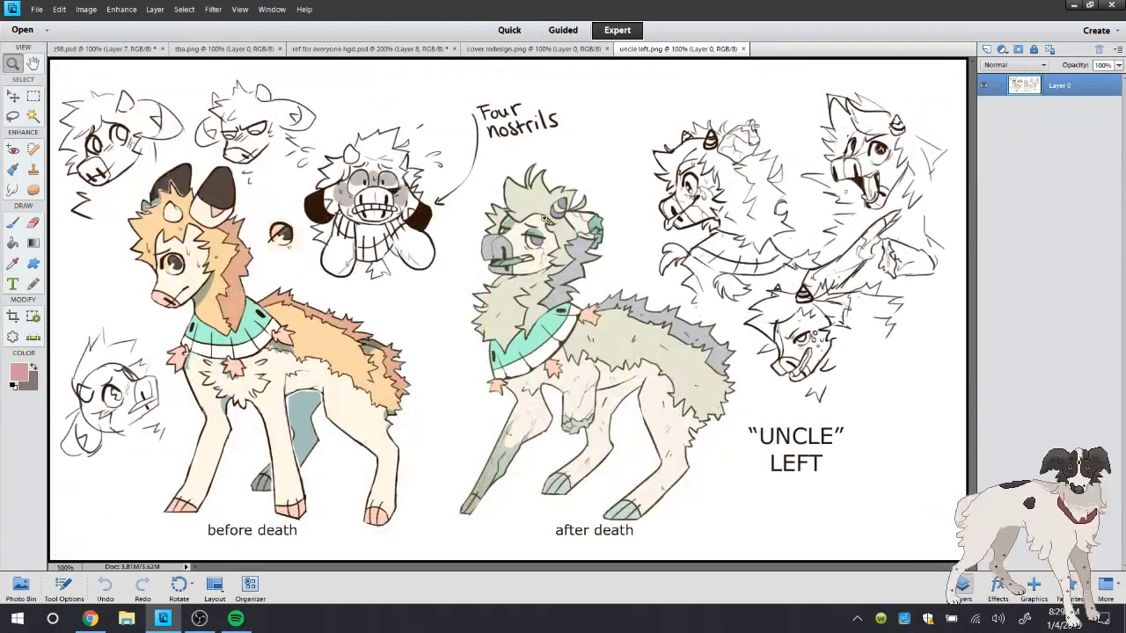
{"action": "left_click", "coordinate": [14, 224]}
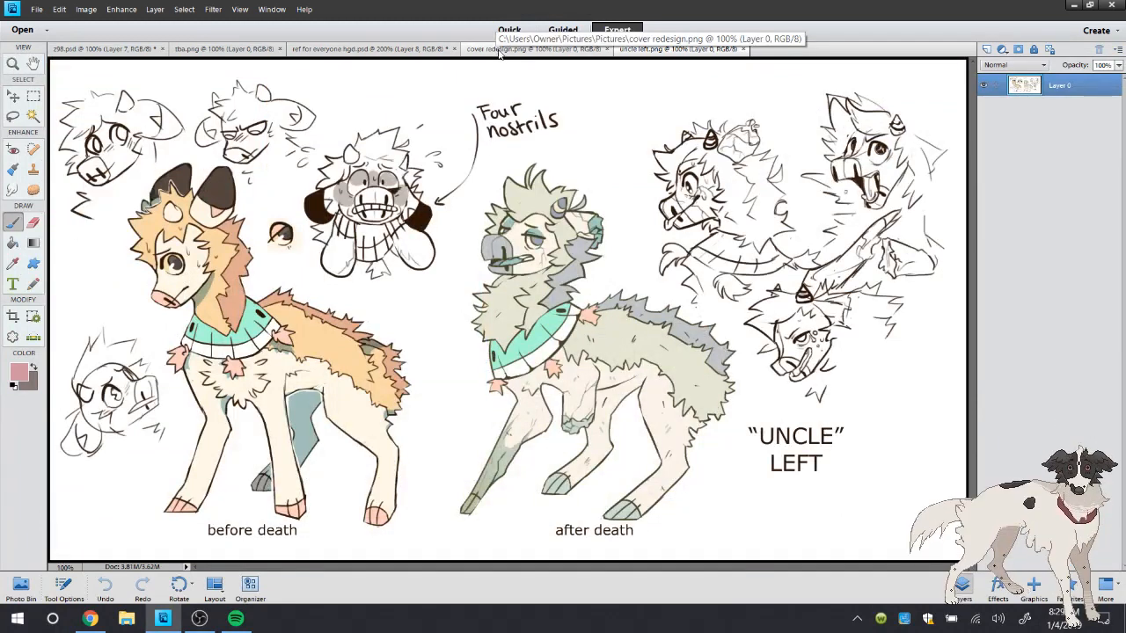
Sample the dark brown of the collar markings in uncle left.png after comparing it with cover redesign.png
{"action": "left_click", "coordinate": [493, 50]}
{"action": "key", "text": "i"}
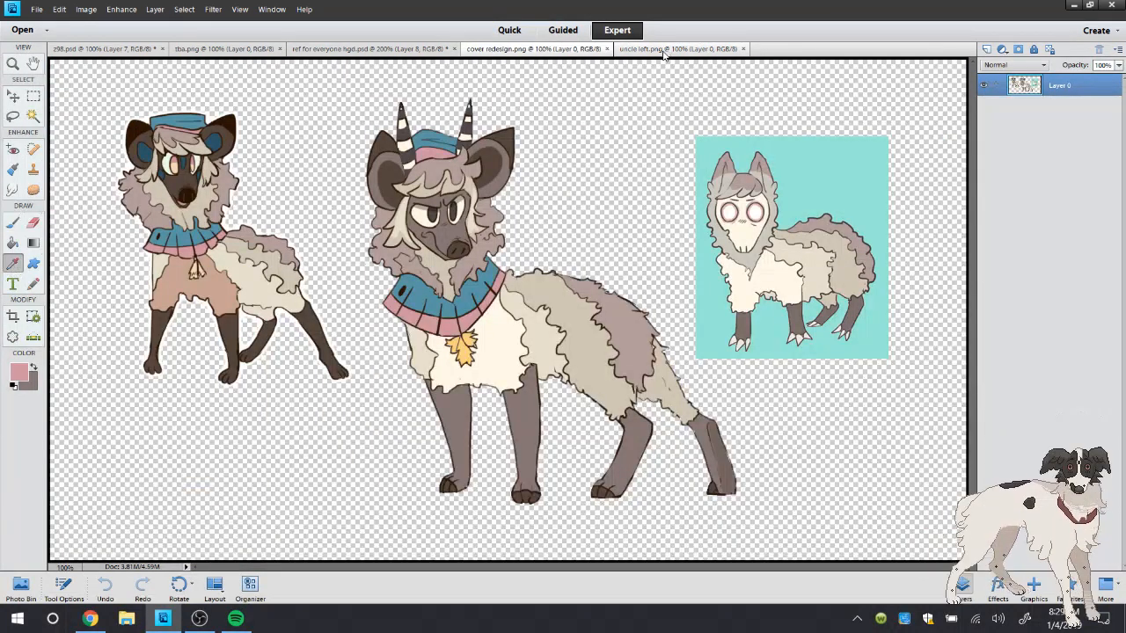
{"action": "left_click", "coordinate": [666, 50]}
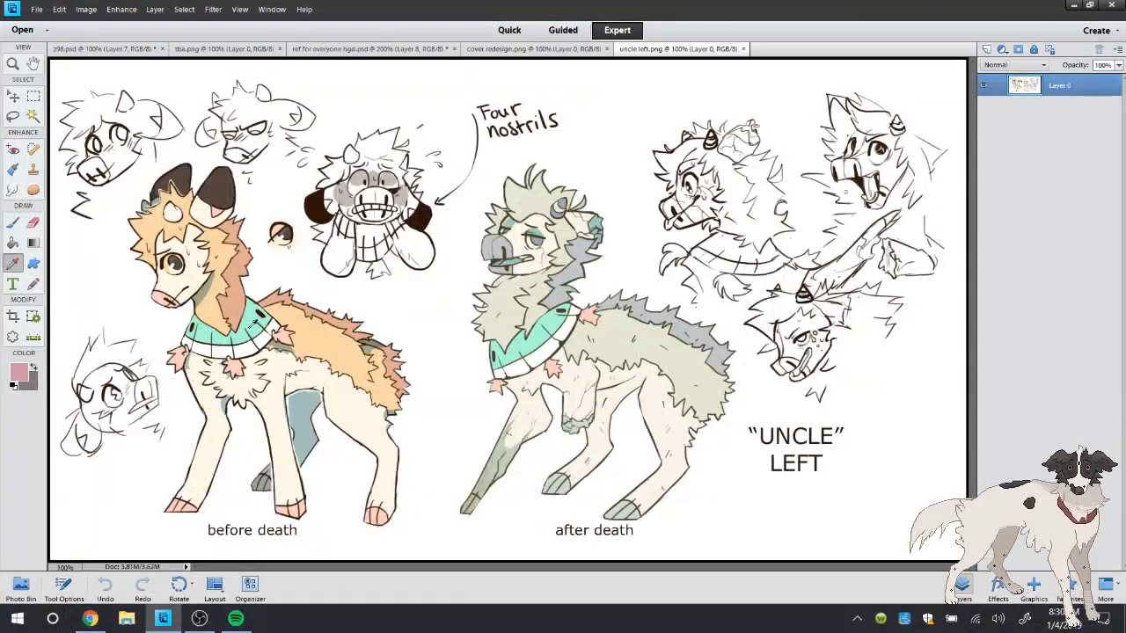
{"action": "left_click", "coordinate": [252, 317]}
{"action": "left_click", "coordinate": [261, 315]}
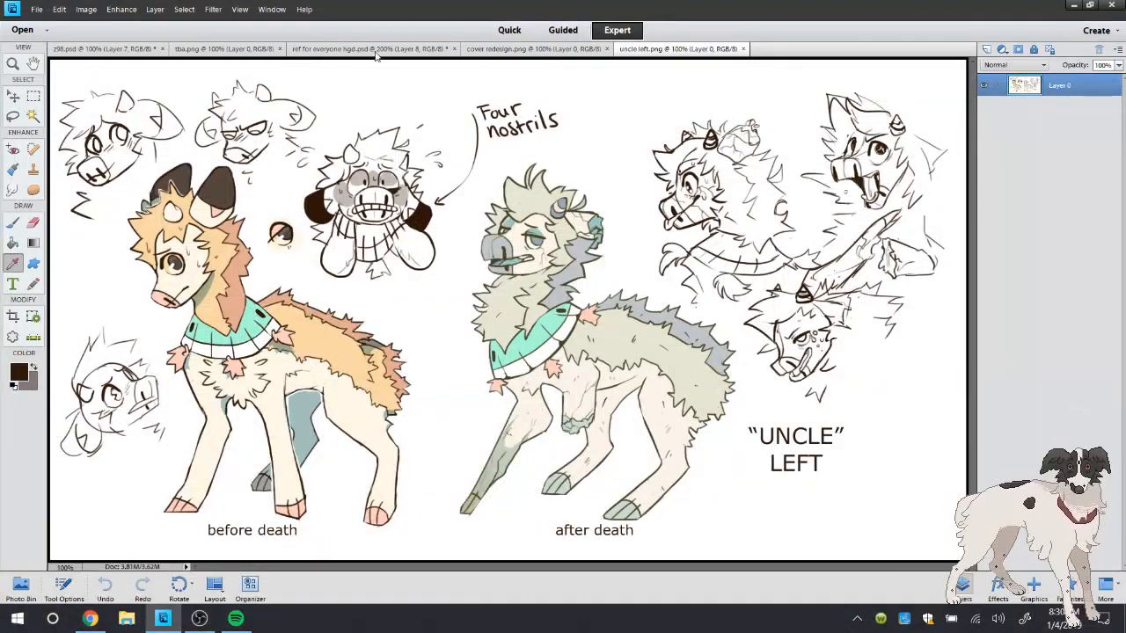
Compare the sheet with both references, and sample the eye's grey shading from cover redesign.png as the foreground colour
{"action": "left_click", "coordinate": [493, 51]}
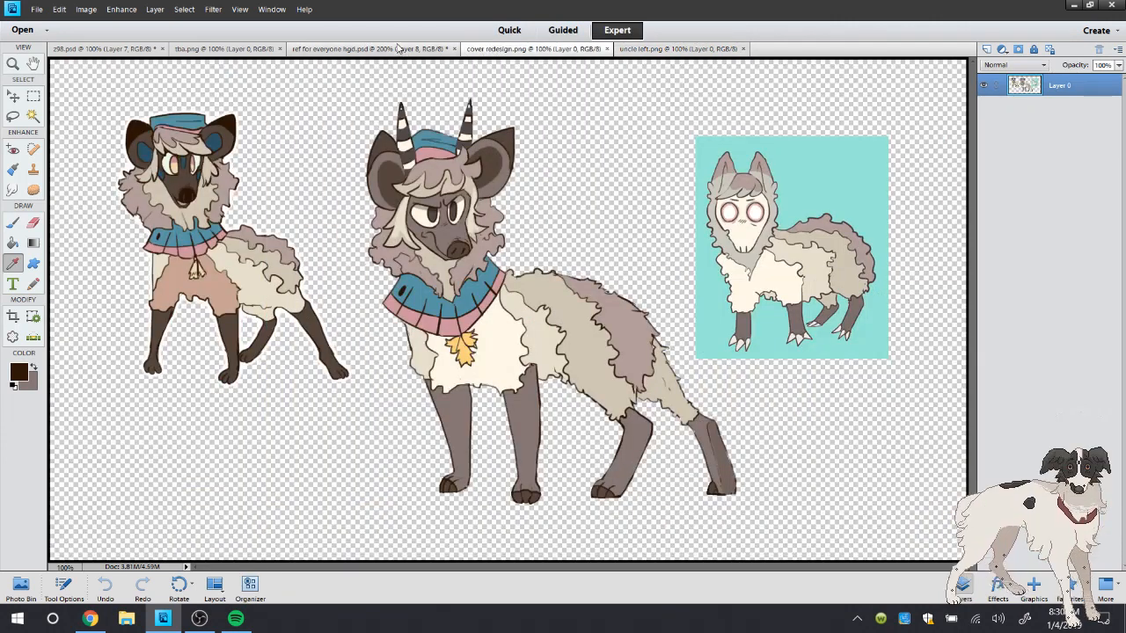
{"action": "left_click", "coordinate": [398, 49]}
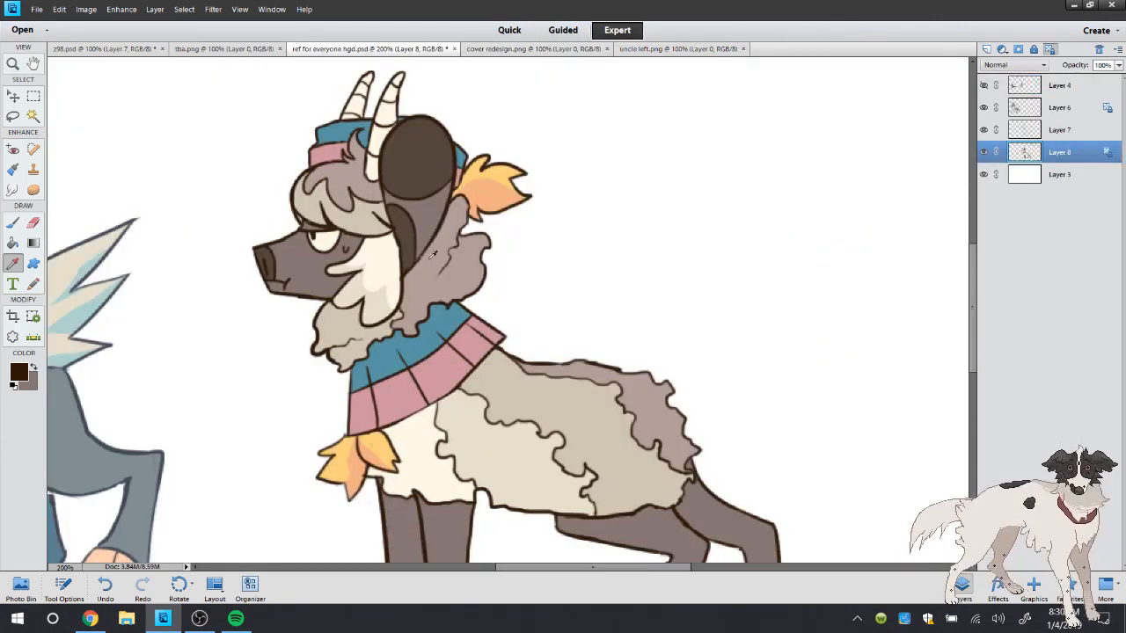
{"action": "left_click", "coordinate": [669, 50]}
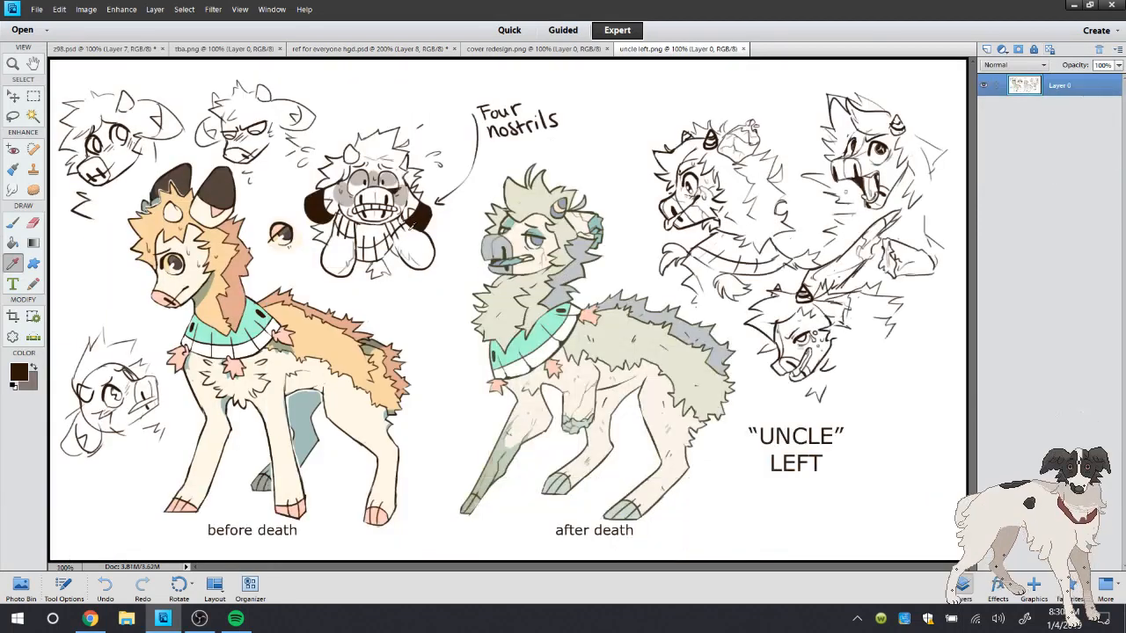
{"action": "left_click", "coordinate": [501, 48]}
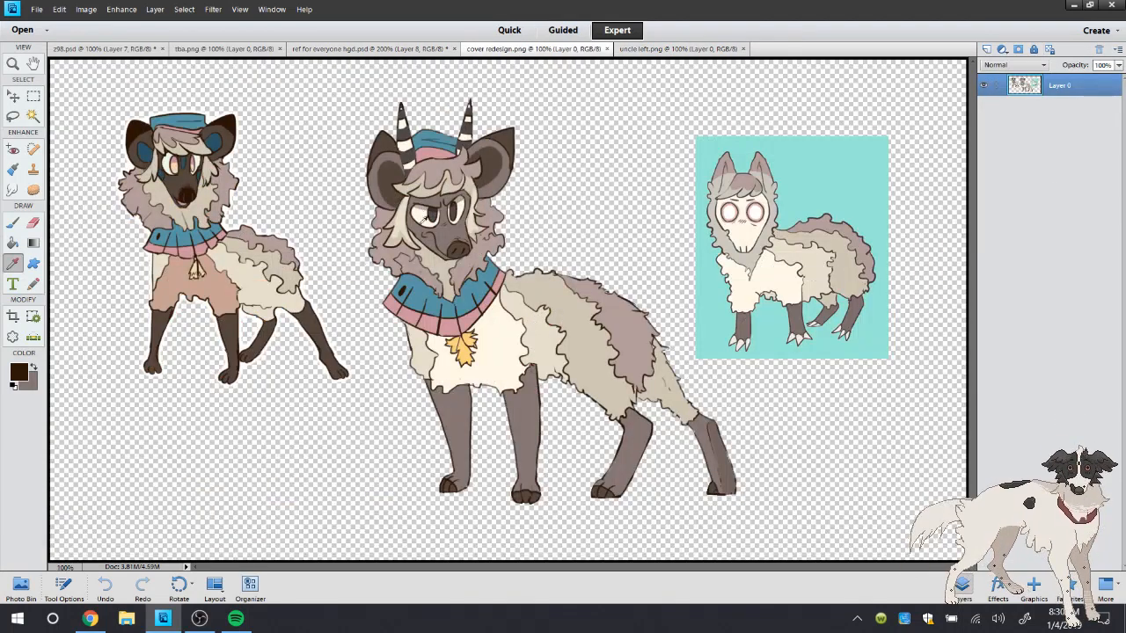
{"action": "left_click", "coordinate": [420, 217]}
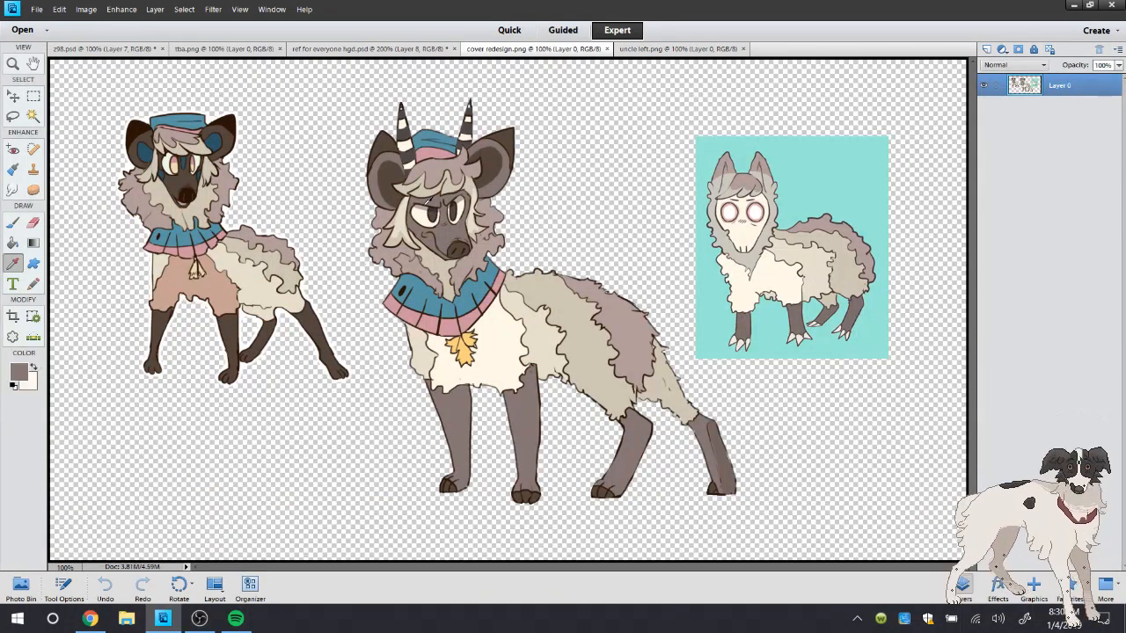
{"action": "left_click", "coordinate": [426, 203]}
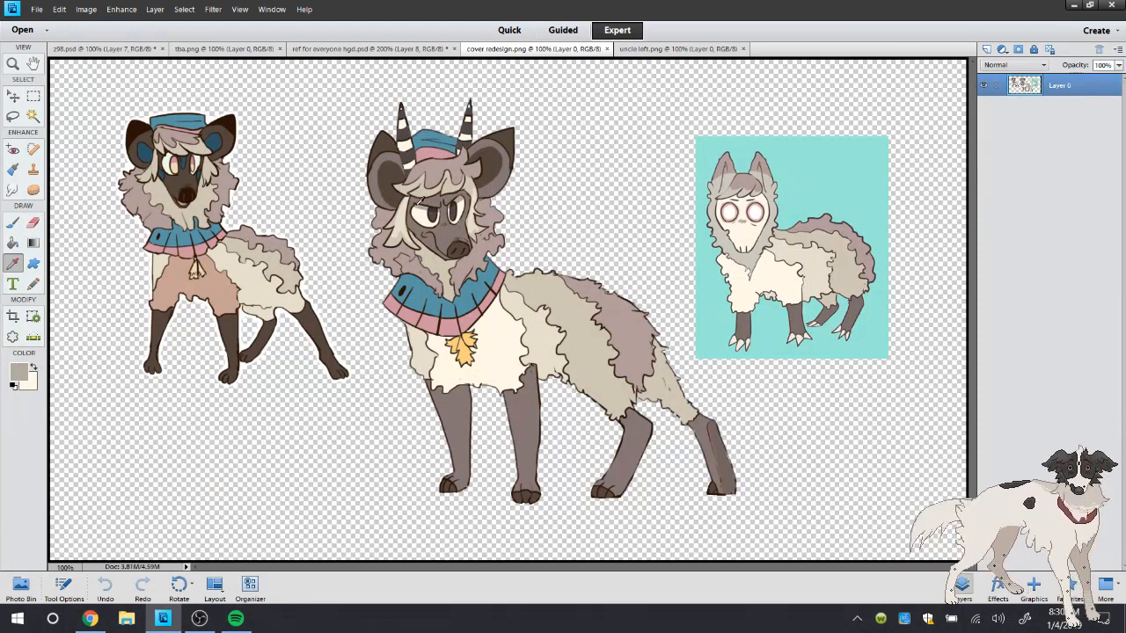
{"action": "left_click", "coordinate": [378, 48]}
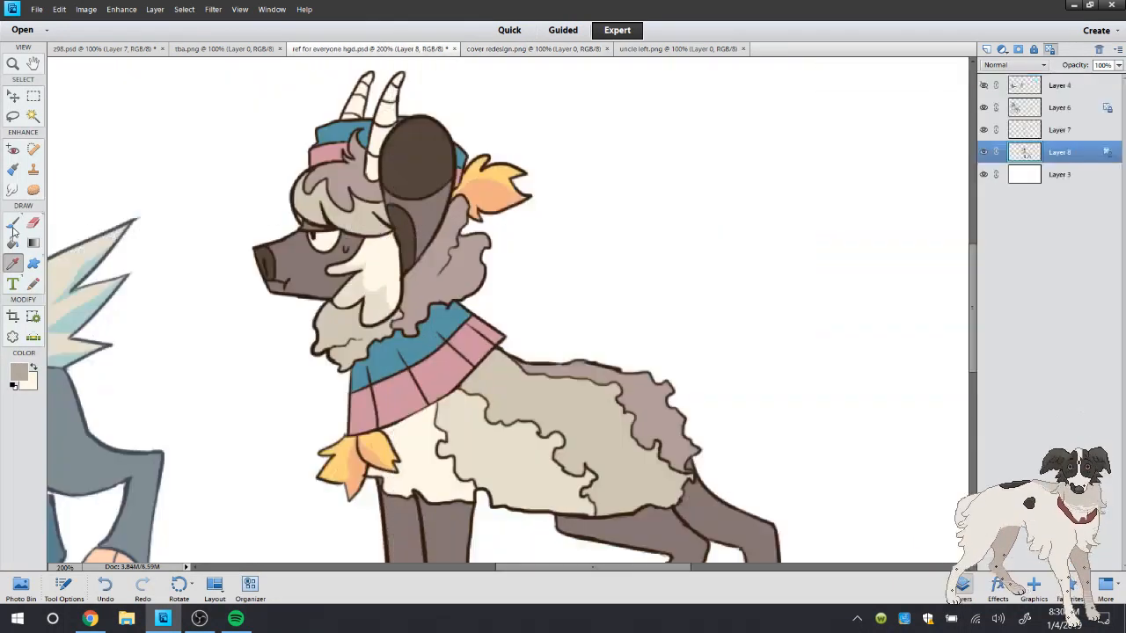
{"action": "key", "text": "b"}
{"action": "left_click", "coordinate": [34, 368]}
{"action": "double_click", "coordinate": [12, 64]}
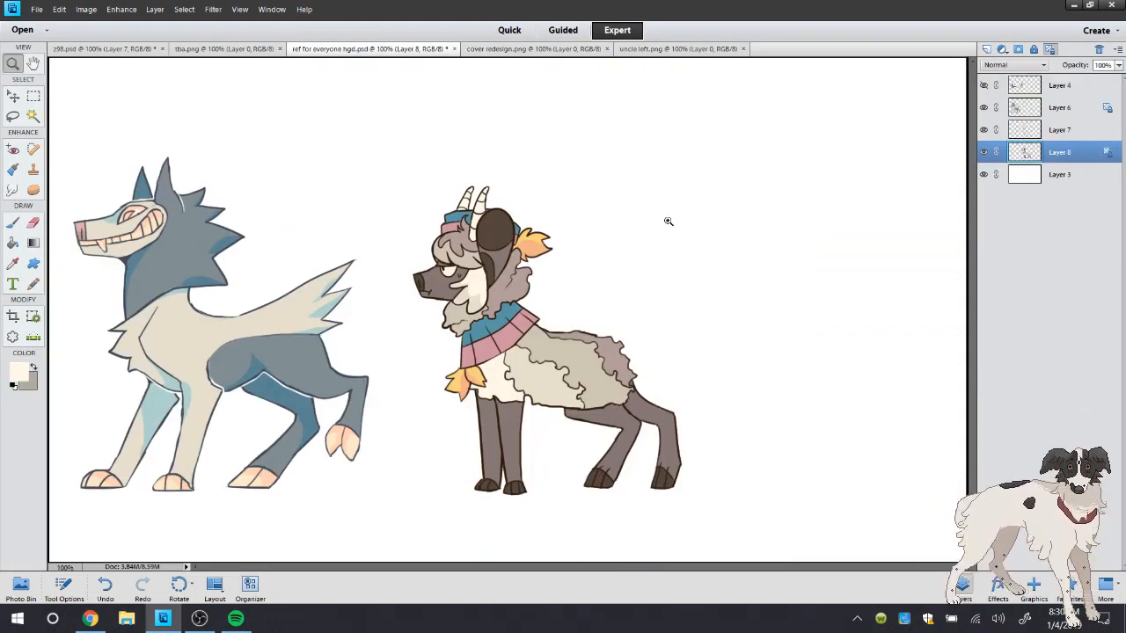
{"action": "left_click", "coordinate": [1058, 172]}
{"action": "left_click", "coordinate": [986, 50]}
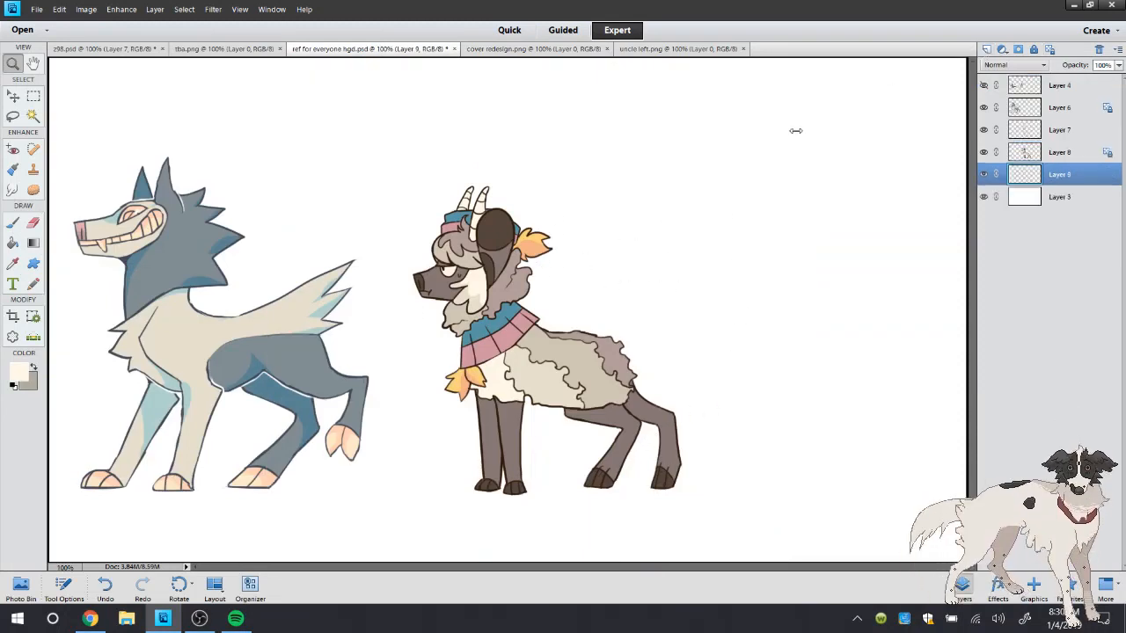
{"action": "left_click", "coordinate": [482, 267]}
{"action": "left_click", "coordinate": [485, 262]}
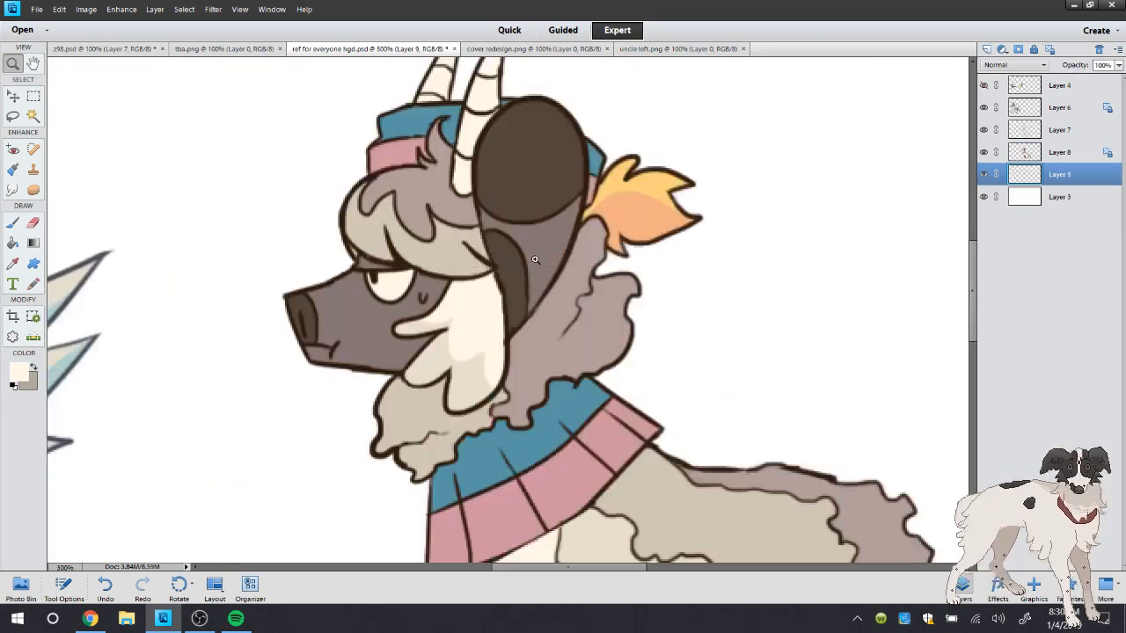
{"action": "left_click", "coordinate": [536, 261]}
{"action": "key", "text": "b"}
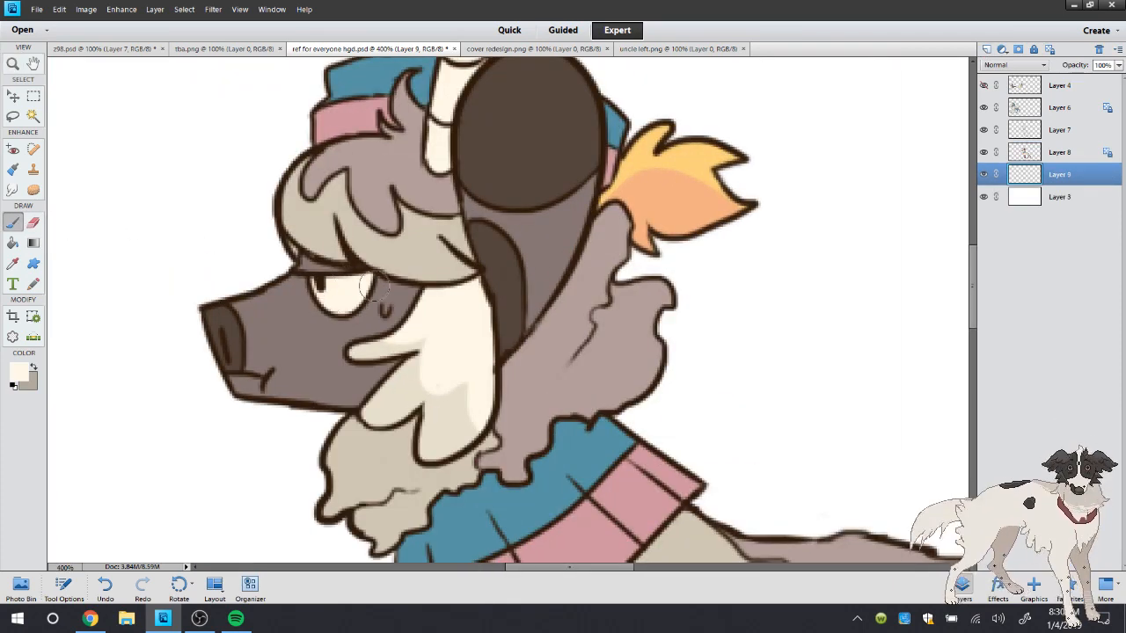
{"action": "left_click", "coordinate": [1096, 49]}
{"action": "left_click", "coordinate": [988, 174]}
{"action": "left_click", "coordinate": [987, 175]}
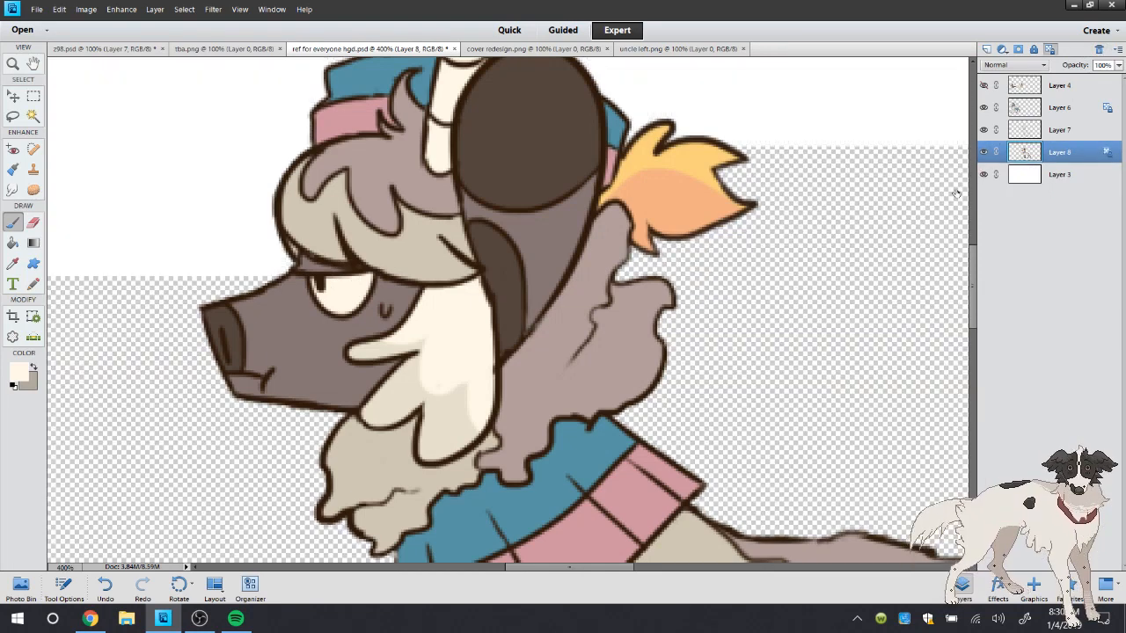
Lighten the sampled grey in the Color Picker and brush a shadow along the upper part of the eye on Layer 8
{"action": "left_click", "coordinate": [33, 368]}
{"action": "left_click", "coordinate": [18, 372]}
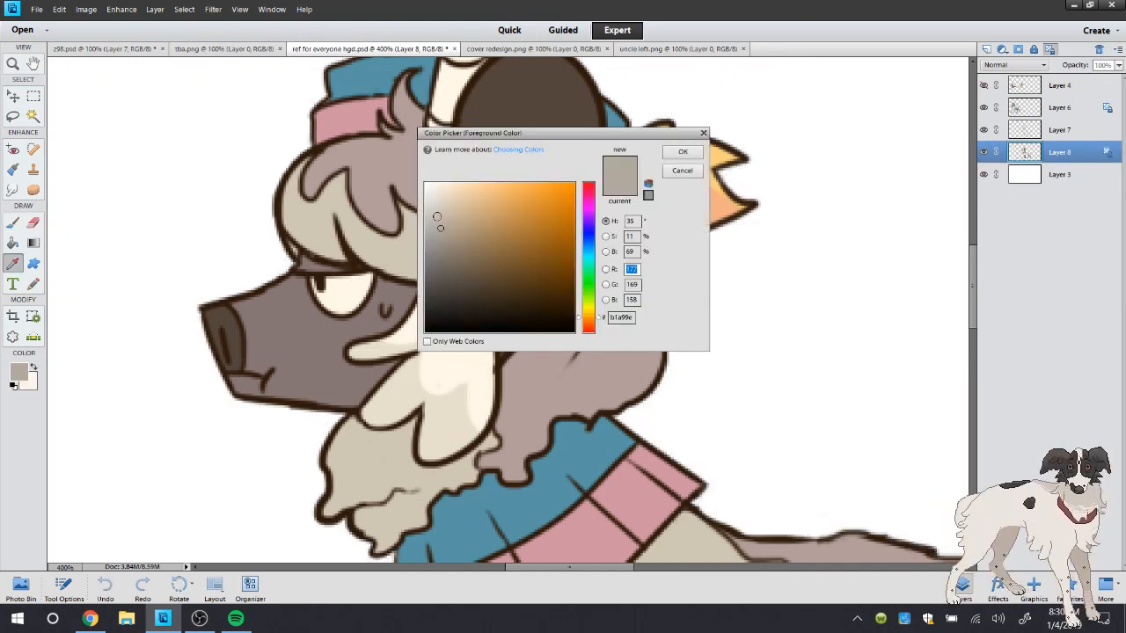
{"action": "left_click", "coordinate": [437, 217]}
{"action": "left_click", "coordinate": [690, 152]}
{"action": "left_click_drag", "start_coordinate": [312, 281], "coordinate": [376, 280]}
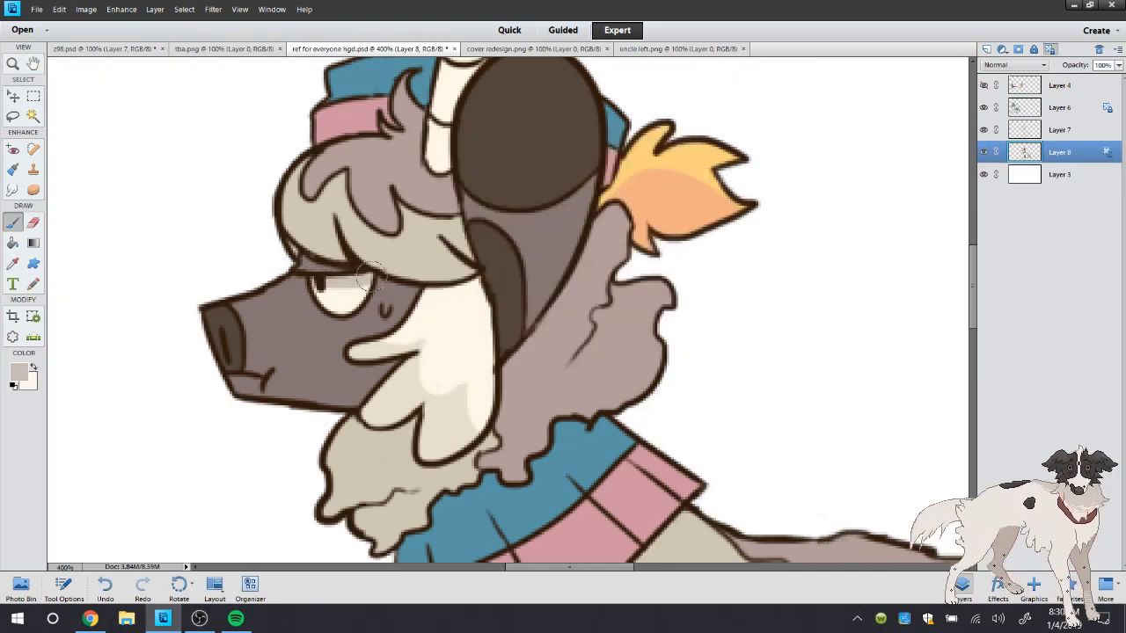
Sample the dark stripe colour of the horns from cover redesign.png and return to ref for everyone hgd.psd
{"action": "double_click", "coordinate": [12, 64]}
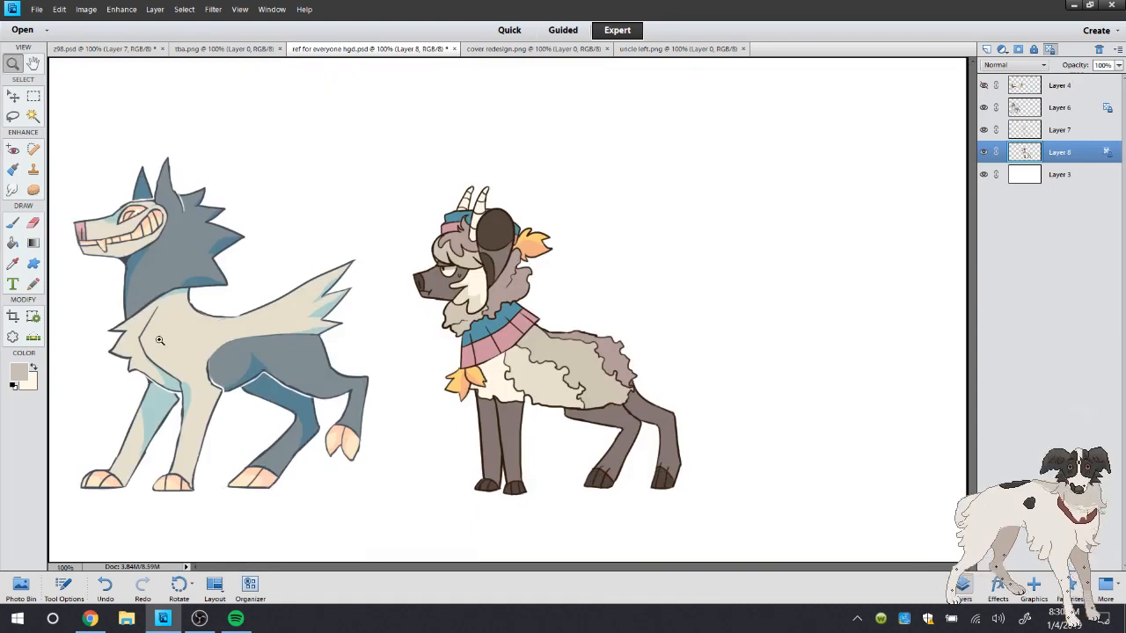
{"action": "left_click", "coordinate": [539, 183]}
{"action": "left_click", "coordinate": [508, 220]}
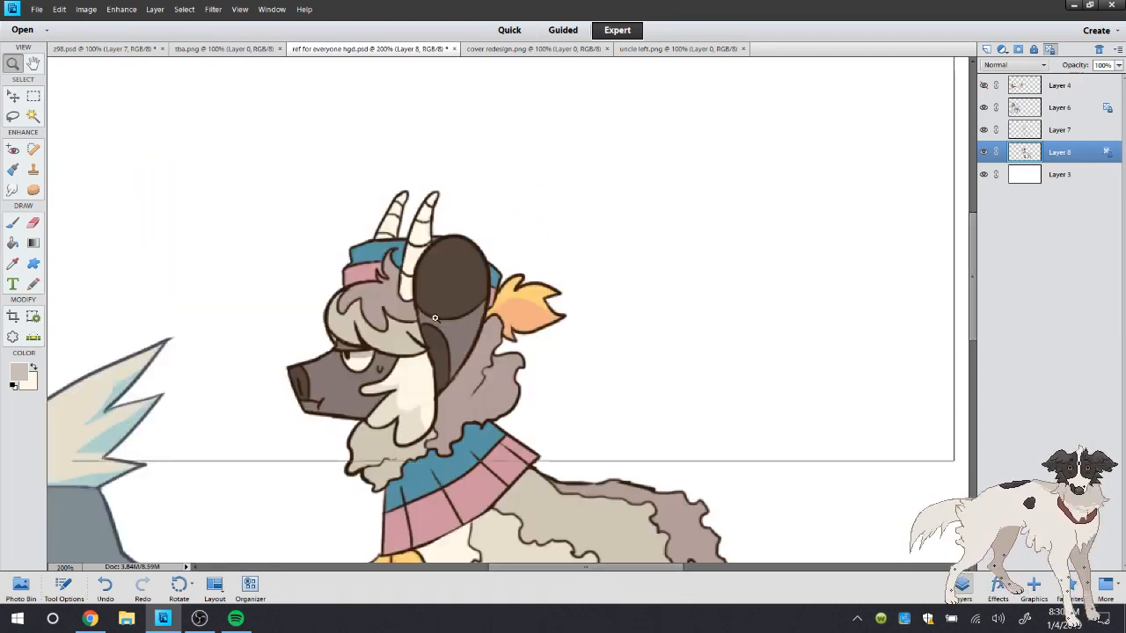
{"action": "left_click", "coordinate": [482, 260]}
{"action": "left_click", "coordinate": [12, 263]}
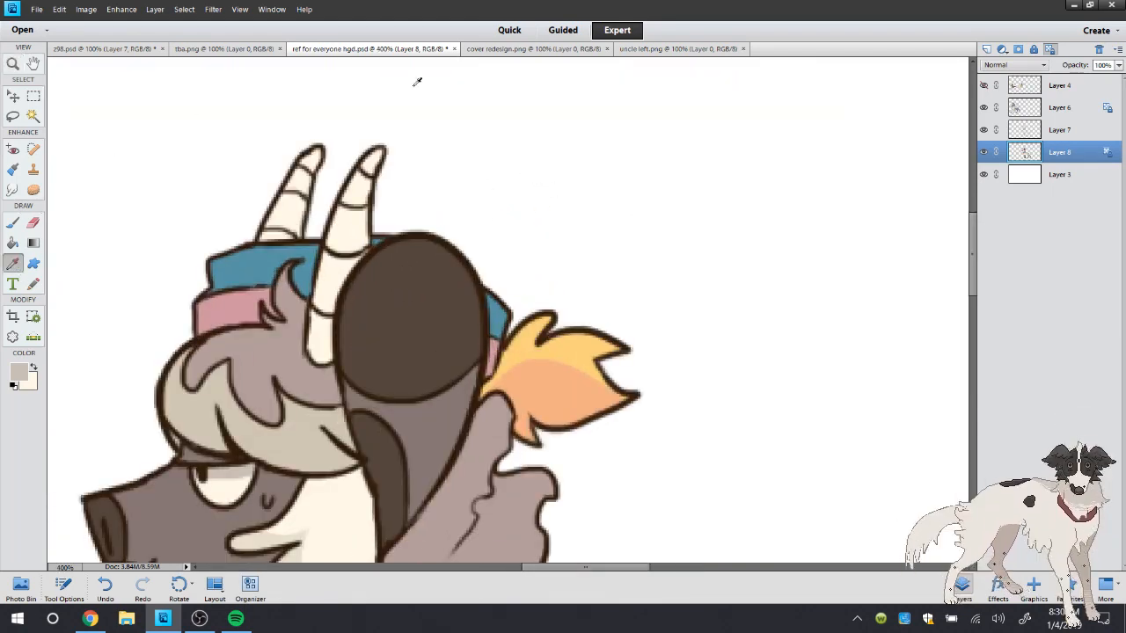
{"action": "left_click", "coordinate": [532, 48]}
{"action": "left_click", "coordinate": [413, 147]}
{"action": "left_click", "coordinate": [393, 48]}
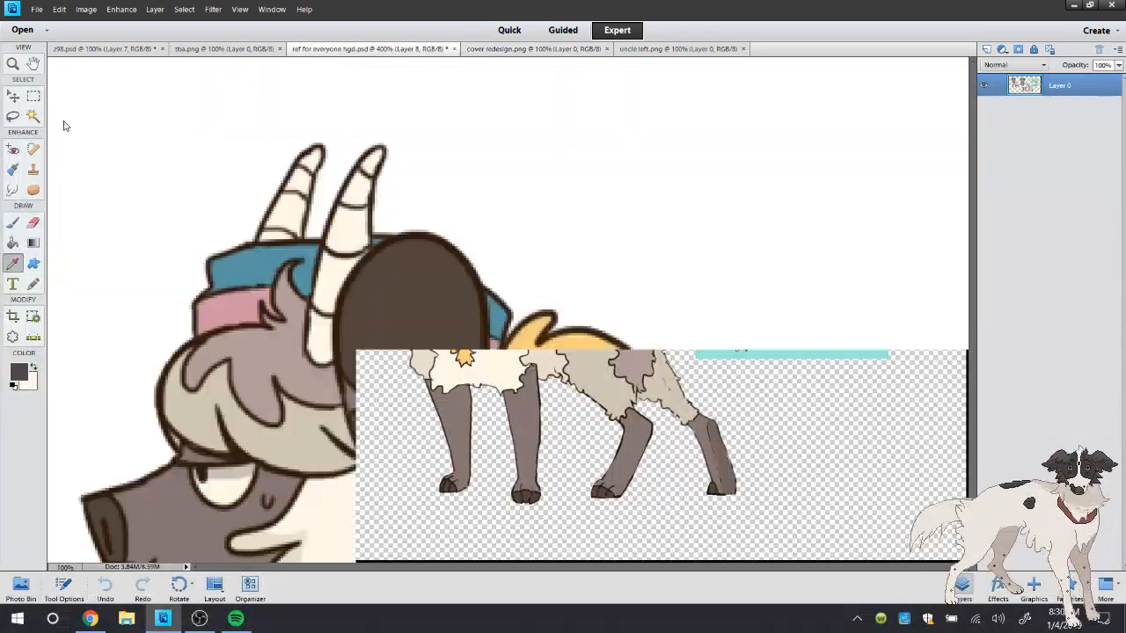
Select alternating bands on both horns with the Magic Wand
{"action": "left_click", "coordinate": [32, 115]}
{"action": "left_click", "coordinate": [348, 252]}
{"action": "left_click", "coordinate": [352, 225], "text": "shift"}
{"action": "left_click", "coordinate": [374, 163], "text": "shift"}
{"action": "left_click", "coordinate": [281, 235], "text": "shift"}
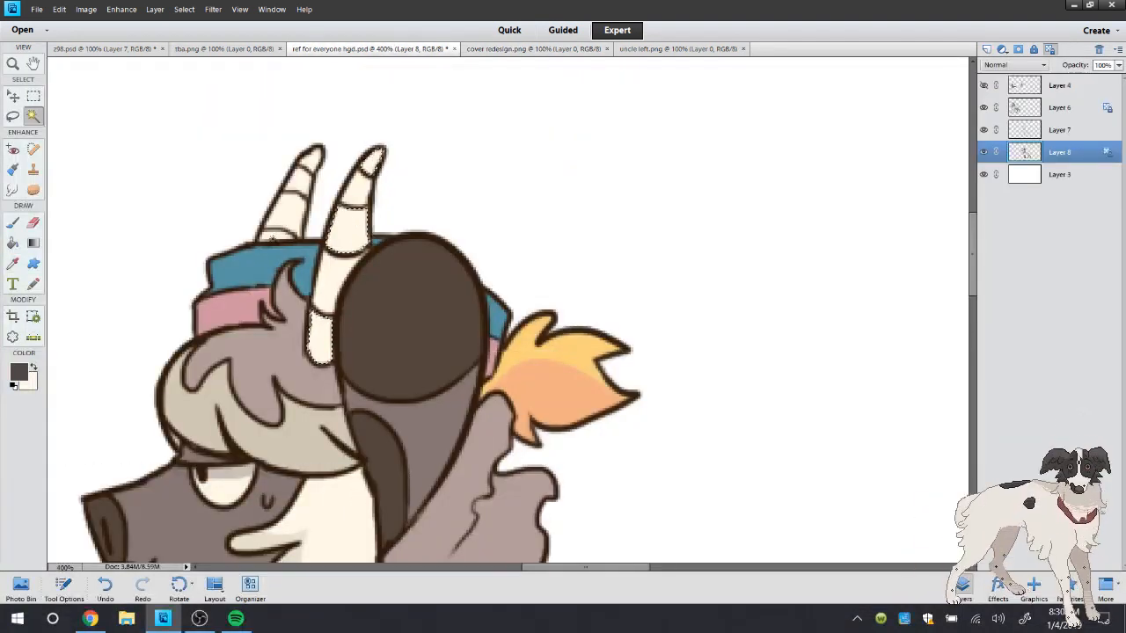
{"action": "left_click", "coordinate": [301, 181], "text": "shift"}
Expand the horn band selection, fill it with the sampled dark stripe colour, and deselect
{"action": "left_click", "coordinate": [12, 243]}
{"action": "left_click", "coordinate": [184, 9]}
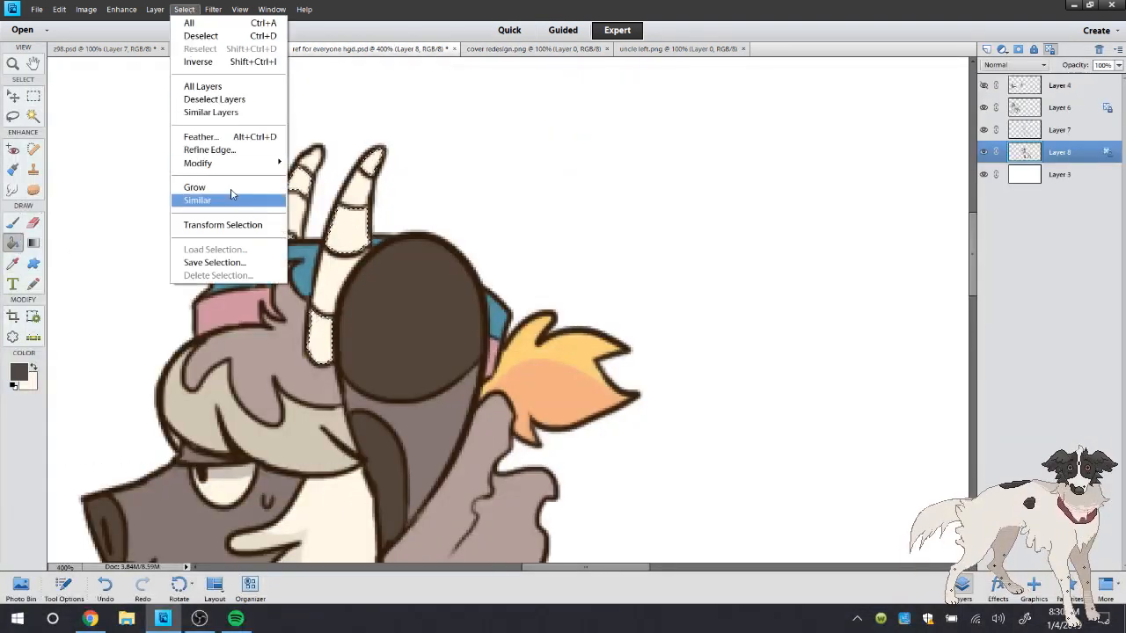
{"action": "mouse_move", "coordinate": [231, 167]}
{"action": "left_click", "coordinate": [319, 189]}
{"action": "left_click", "coordinate": [637, 205]}
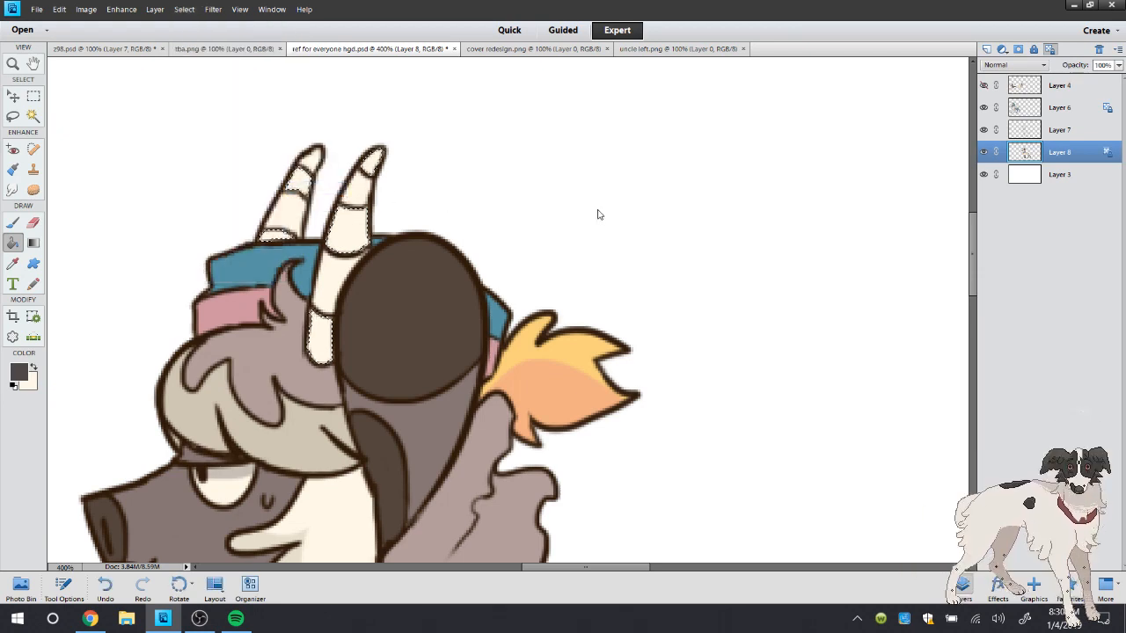
{"action": "left_click", "coordinate": [337, 230]}
{"action": "left_click", "coordinate": [13, 117]}
{"action": "right_click", "coordinate": [107, 85]}
{"action": "left_click", "coordinate": [129, 95]}
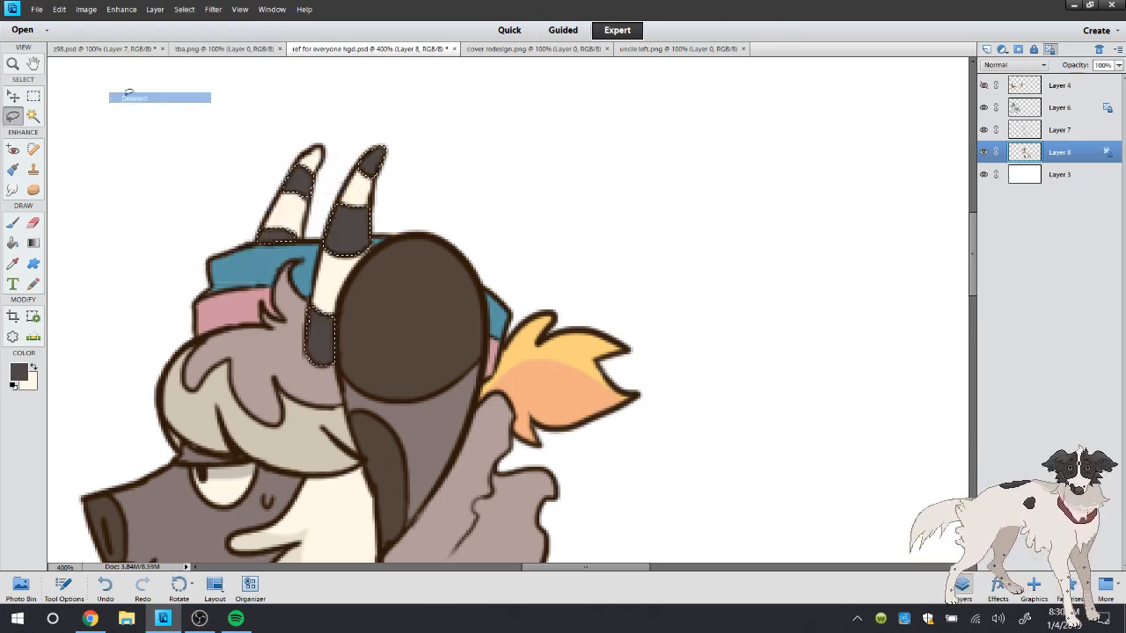
Touch up the edges of the front horn's middle dark band with the 5-pixel brush
{"action": "left_click", "coordinate": [13, 222]}
{"action": "right_click", "coordinate": [119, 155]}
{"action": "left_click", "coordinate": [124, 86]}
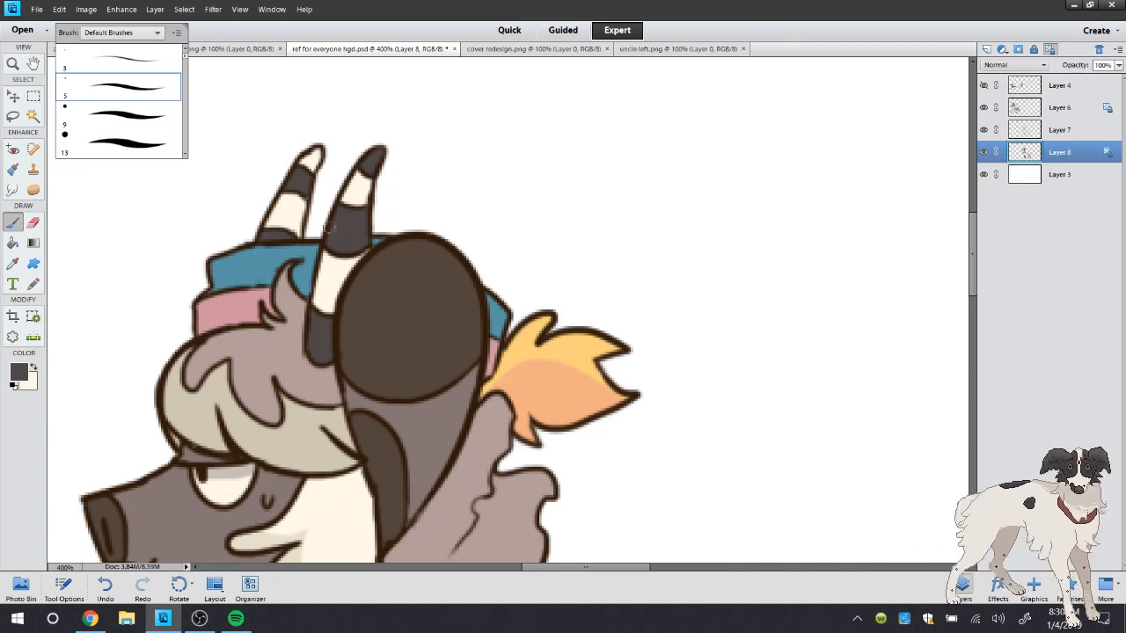
{"action": "left_click", "coordinate": [356, 250]}
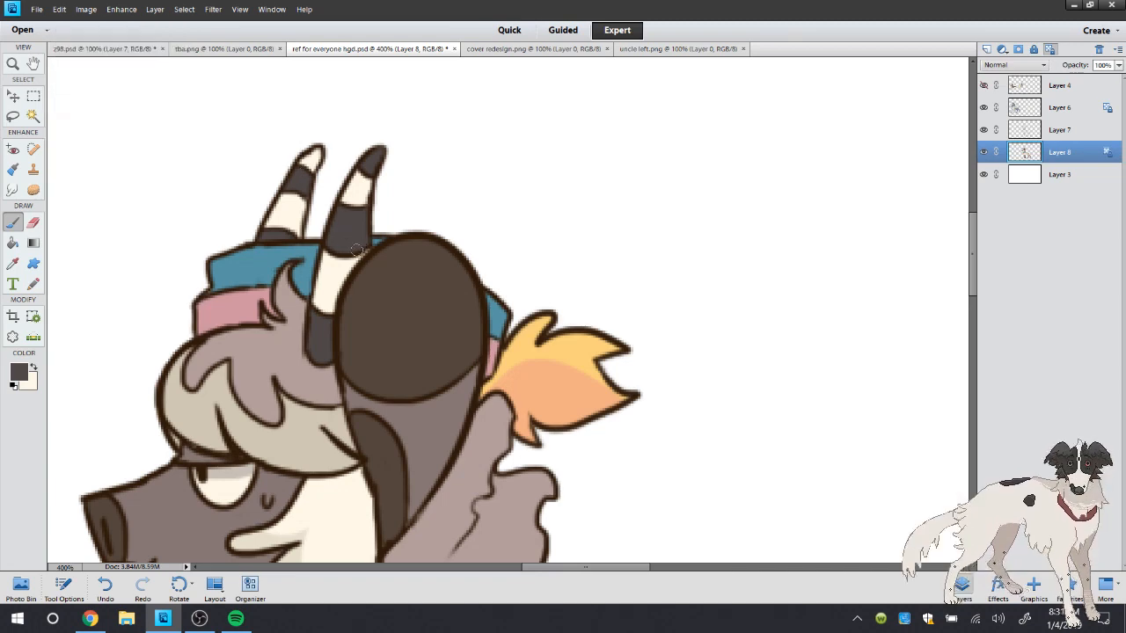
Merge Layer 7 down into Layer 8 and check the finished horns up close
{"action": "double_click", "coordinate": [12, 65]}
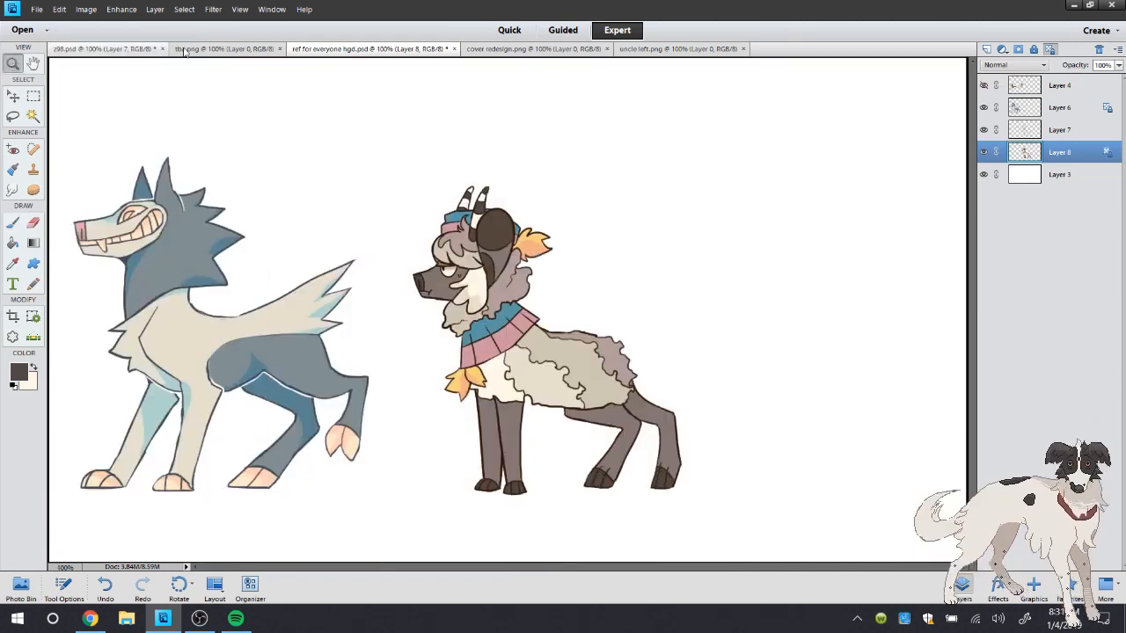
{"action": "right_click", "coordinate": [1039, 129]}
{"action": "left_click", "coordinate": [1064, 327]}
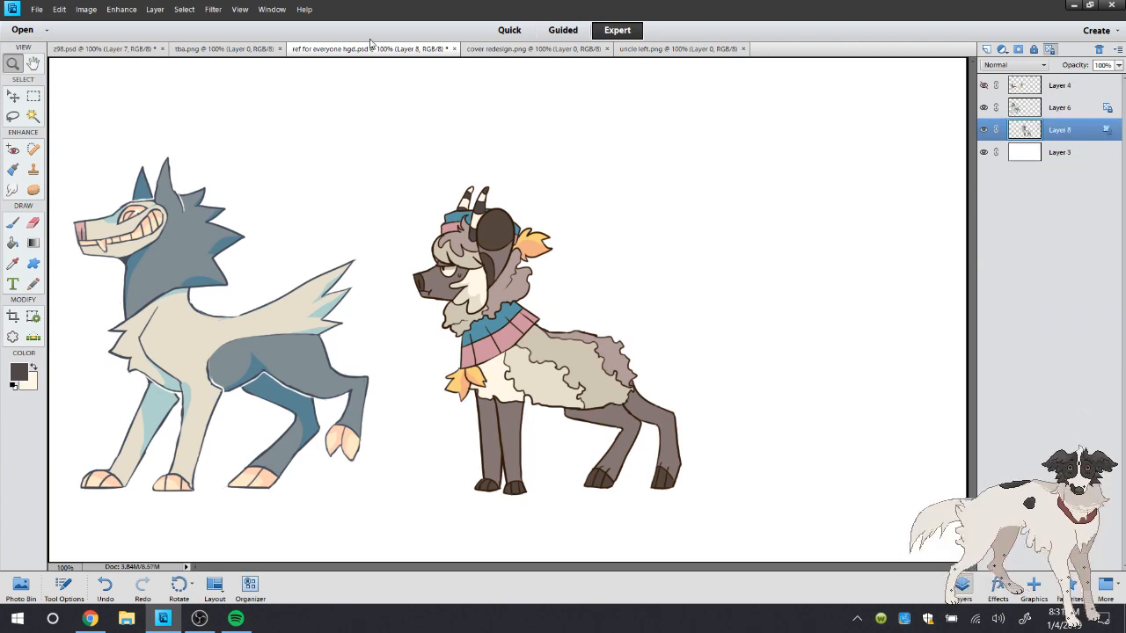
{"action": "left_click", "coordinate": [535, 203]}
{"action": "left_click", "coordinate": [486, 201]}
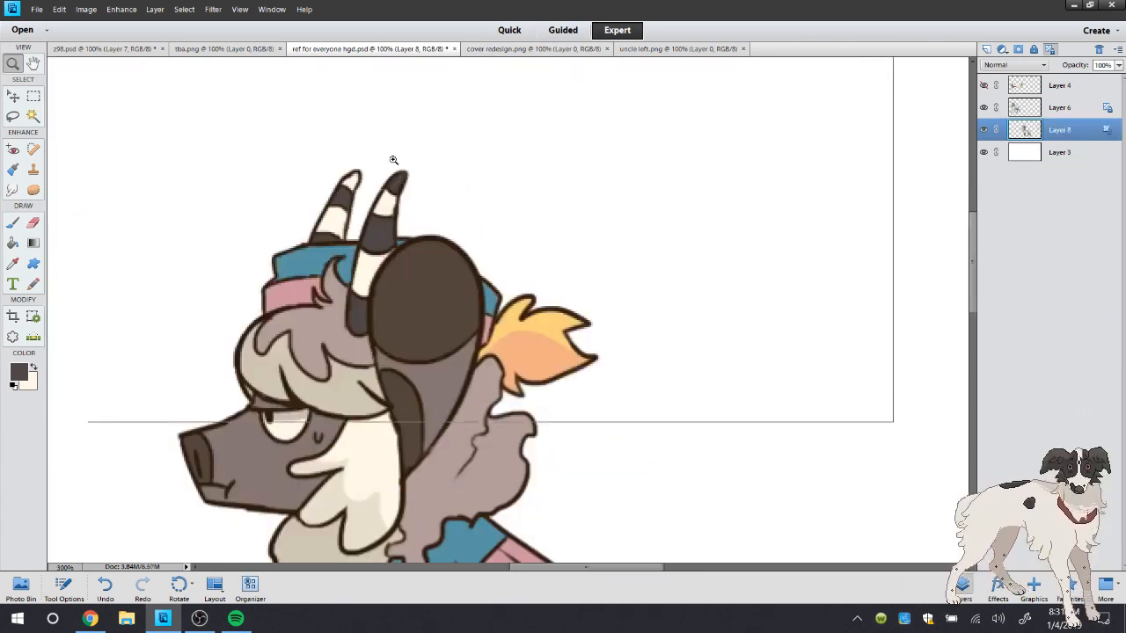
{"action": "right_click", "coordinate": [401, 170]}
{"action": "left_click", "coordinate": [431, 187]}
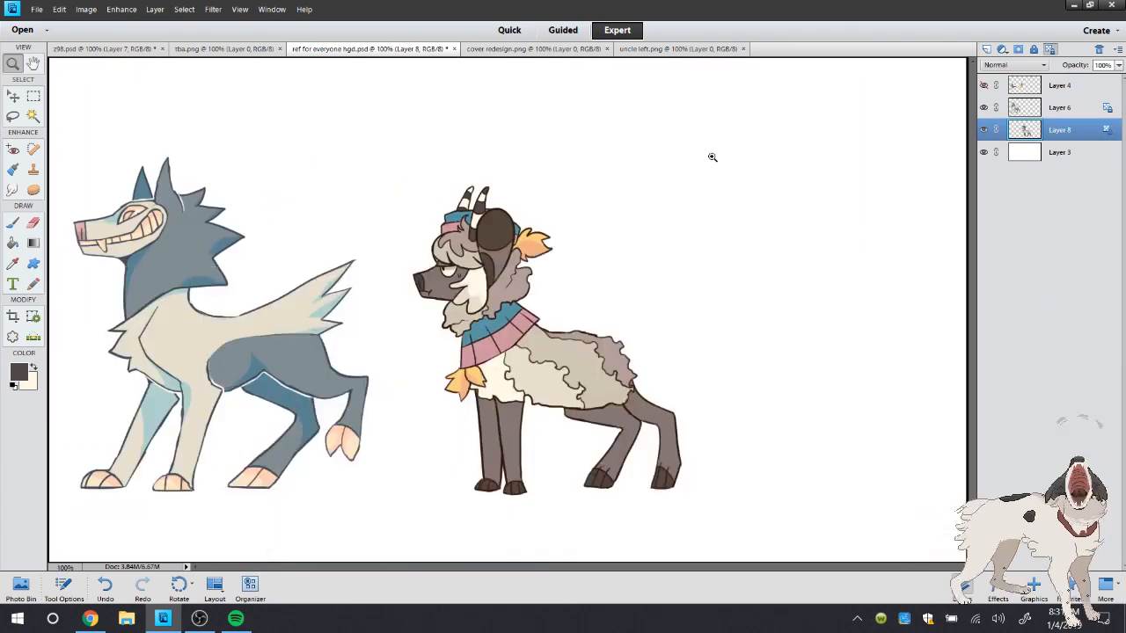
Check the character's colours against cover redesign.png and sample the blue of the scarf as the foreground colour
{"action": "left_click", "coordinate": [499, 49]}
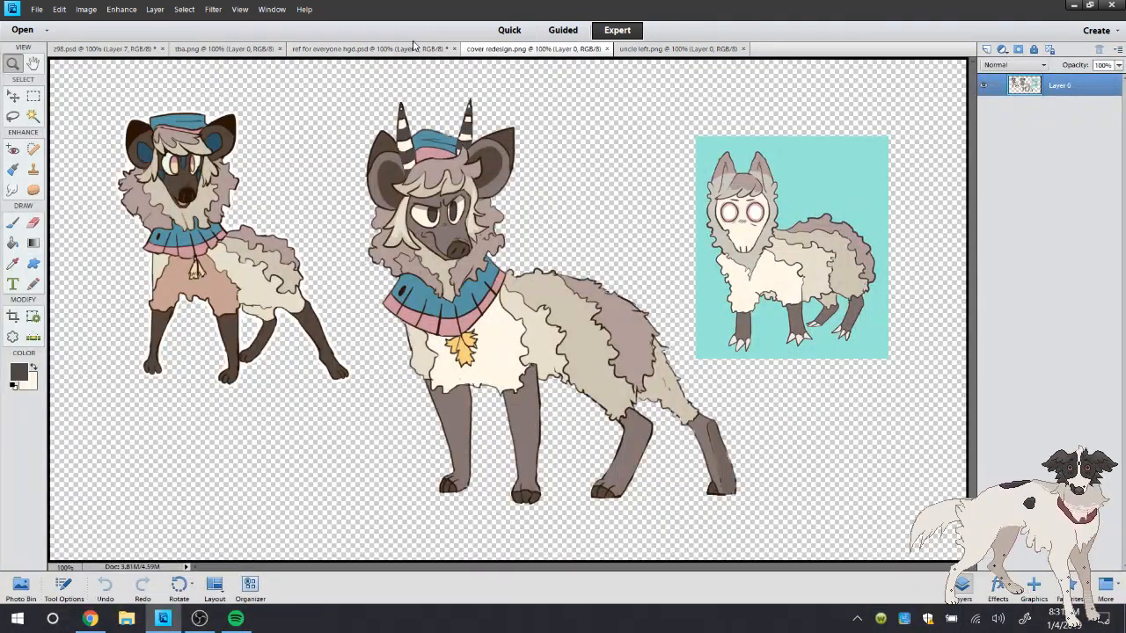
{"action": "left_click", "coordinate": [413, 46]}
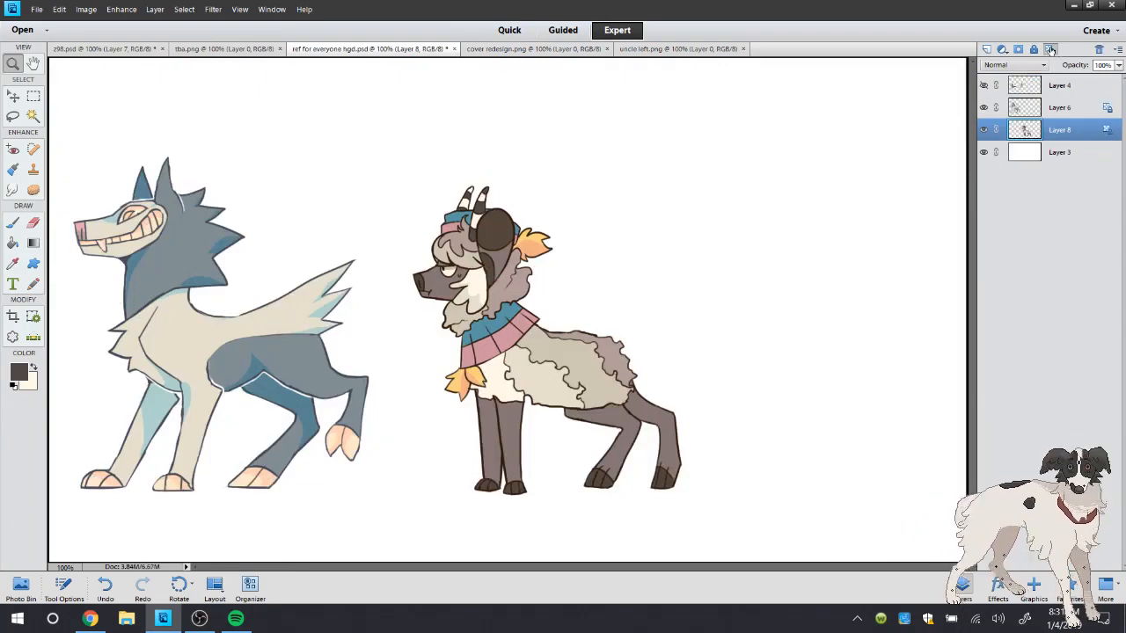
{"action": "left_click", "coordinate": [510, 49]}
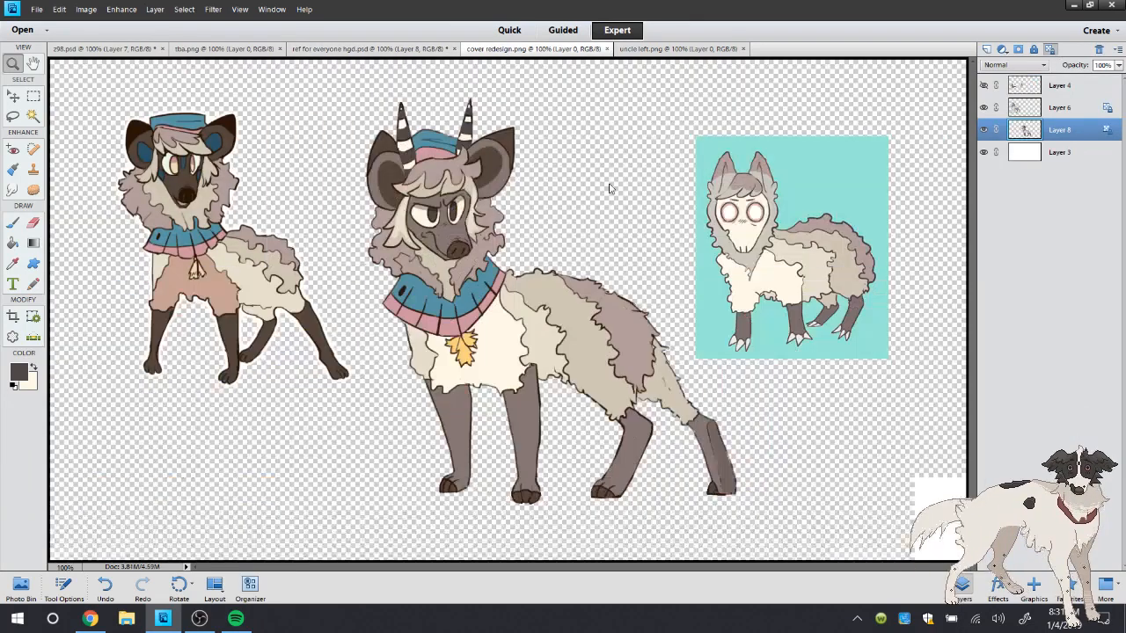
{"action": "left_click", "coordinate": [16, 265]}
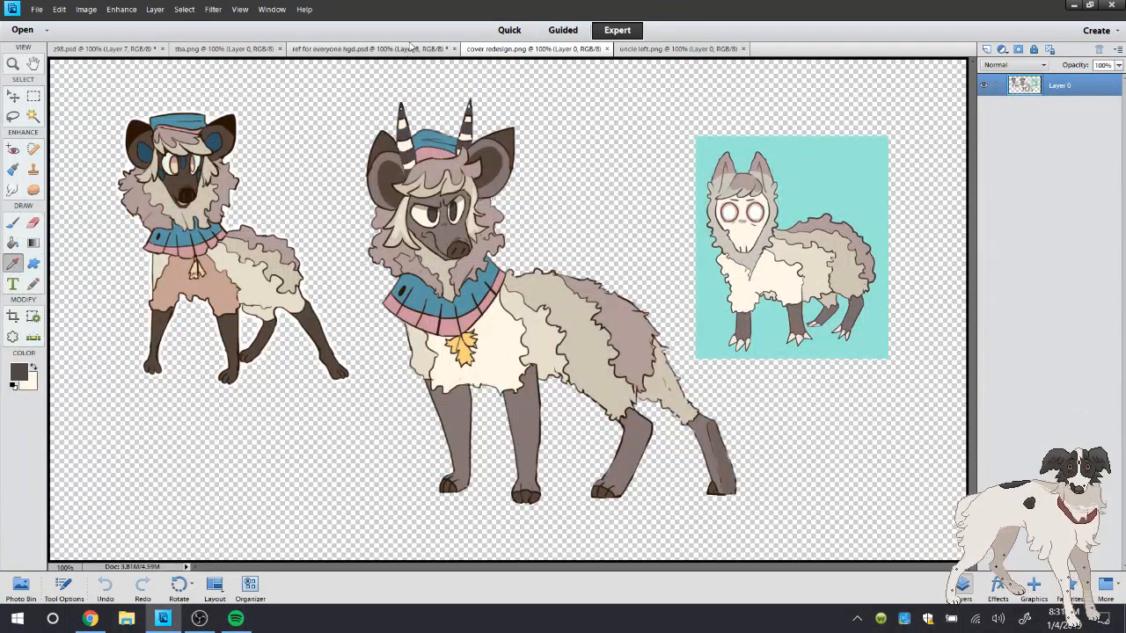
{"action": "left_click", "coordinate": [411, 50]}
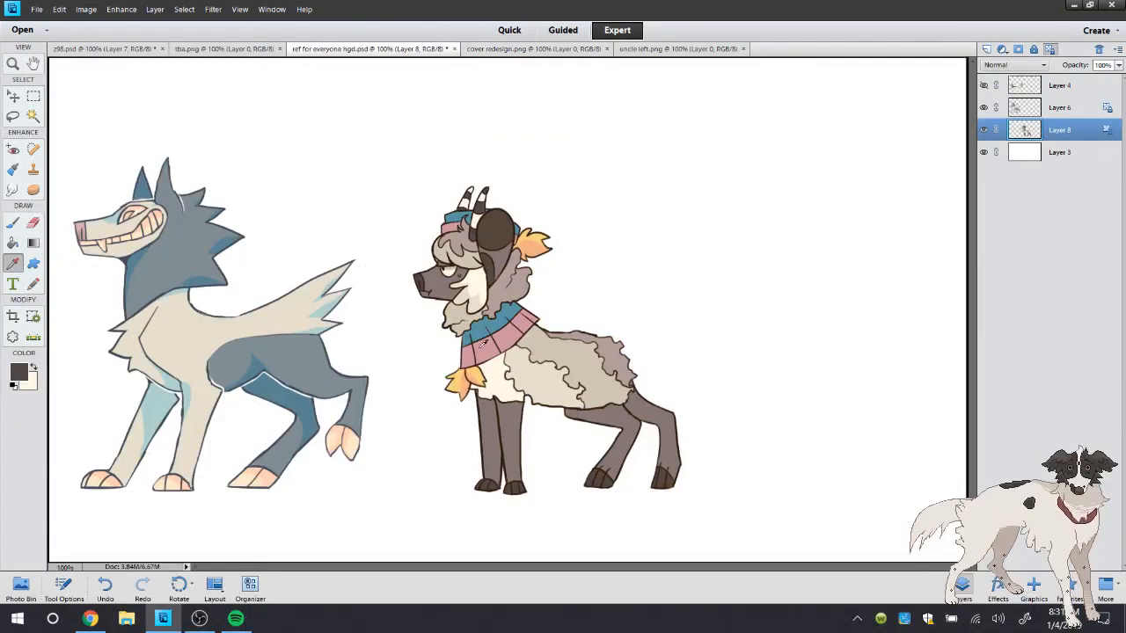
{"action": "left_click", "coordinate": [506, 336]}
{"action": "left_click", "coordinate": [499, 326]}
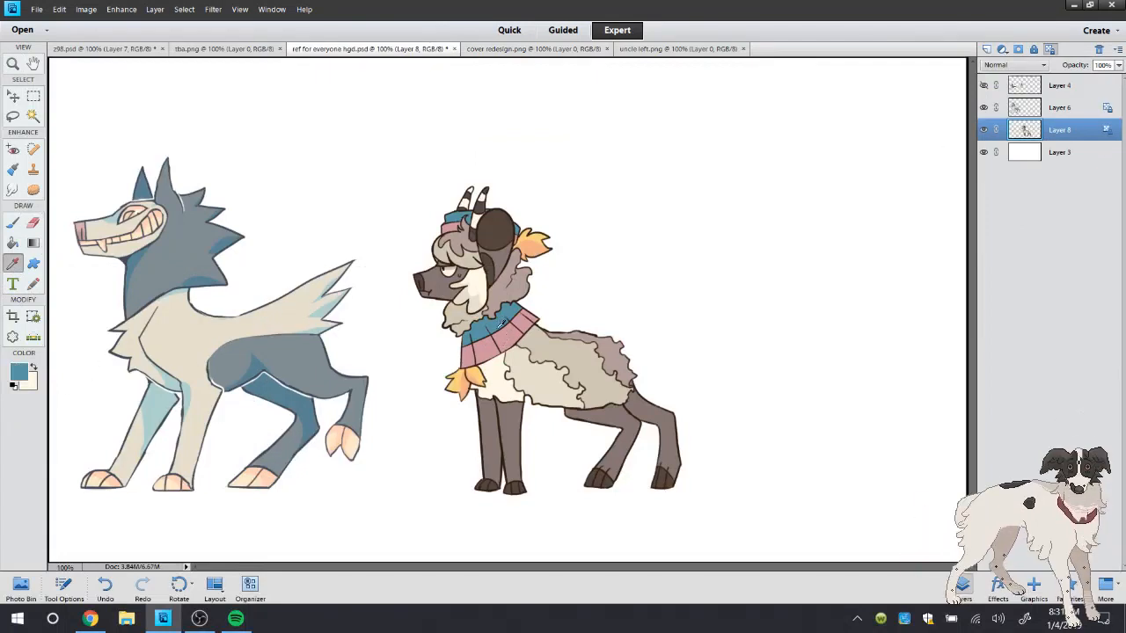
Set the brush to 34 px at 23% opacity, test the blue in Normal mode on the near hind leg, and undo it
{"action": "left_click", "coordinate": [13, 222]}
{"action": "left_click", "coordinate": [63, 588]}
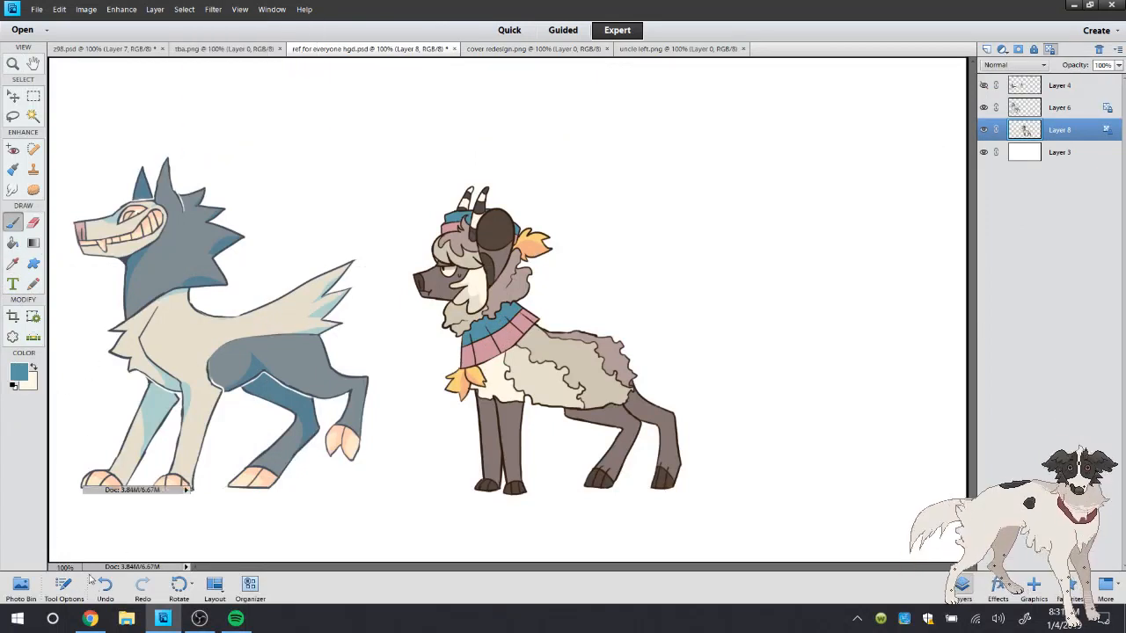
{"action": "left_click", "coordinate": [214, 544]}
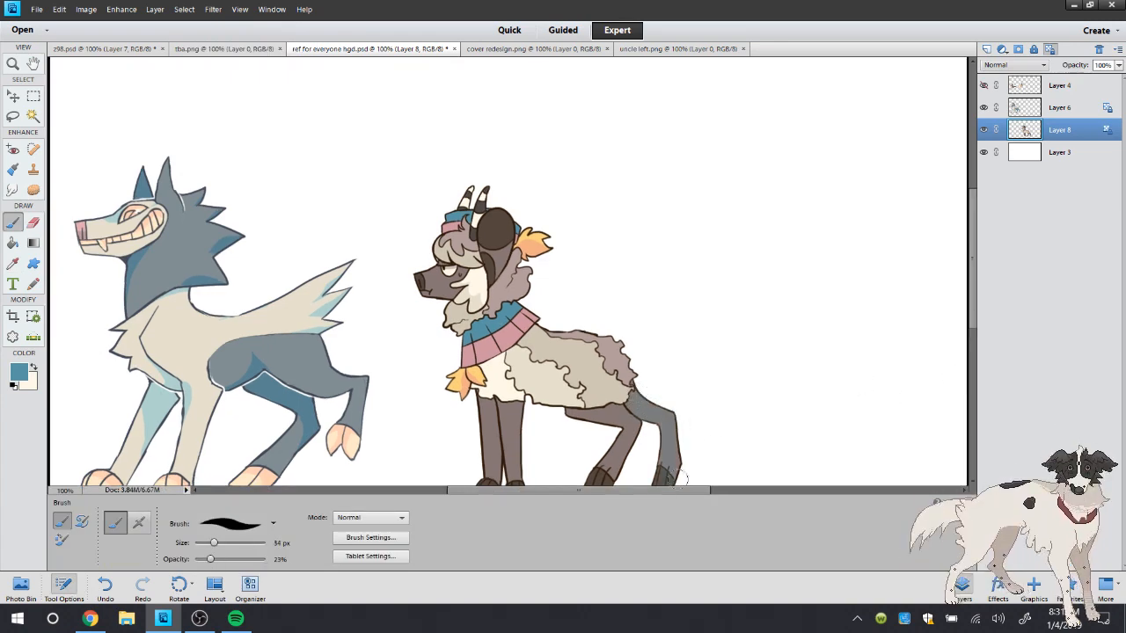
{"action": "left_click", "coordinate": [106, 584]}
Try the blue brush in Multiply and Pin Light modes on the near hind leg
{"action": "left_click", "coordinate": [370, 517]}
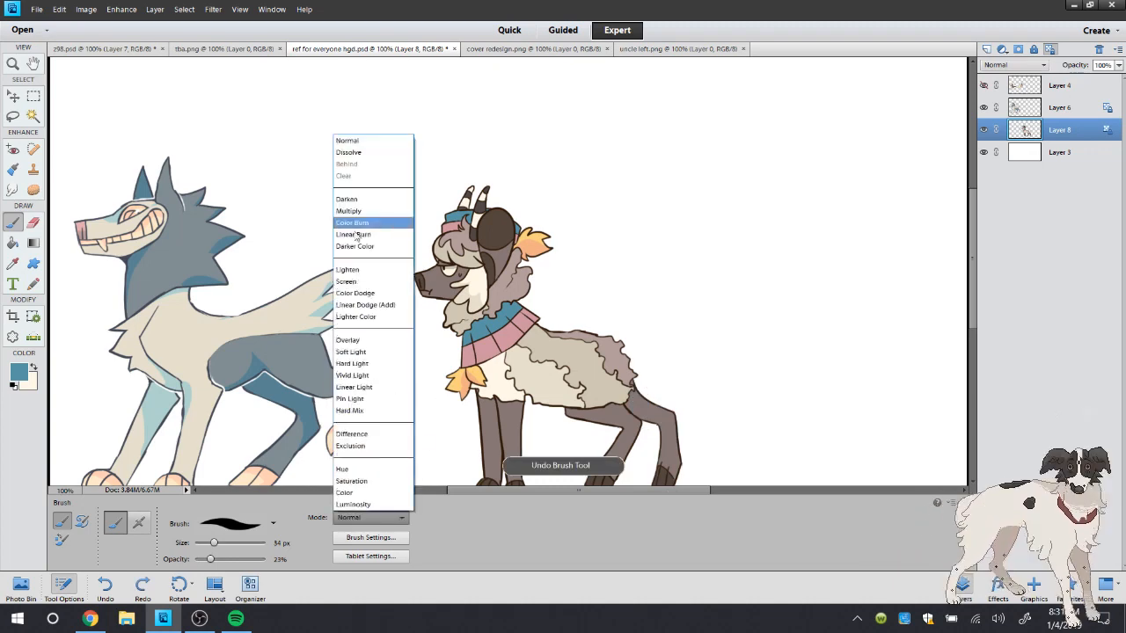
{"action": "left_click", "coordinate": [361, 216]}
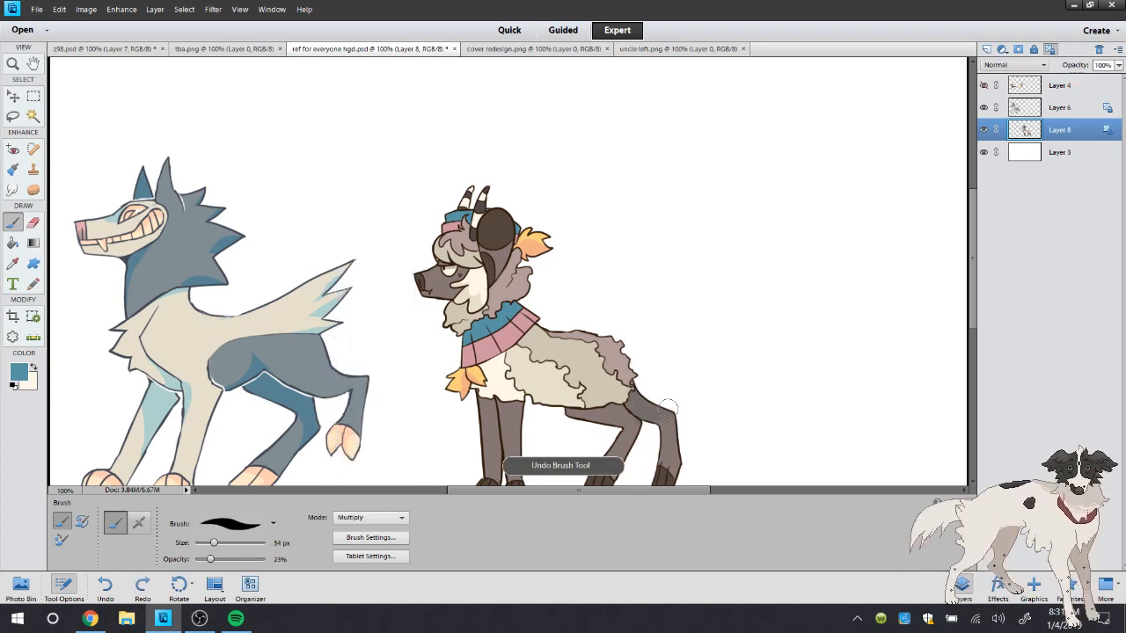
{"action": "left_click", "coordinate": [361, 521]}
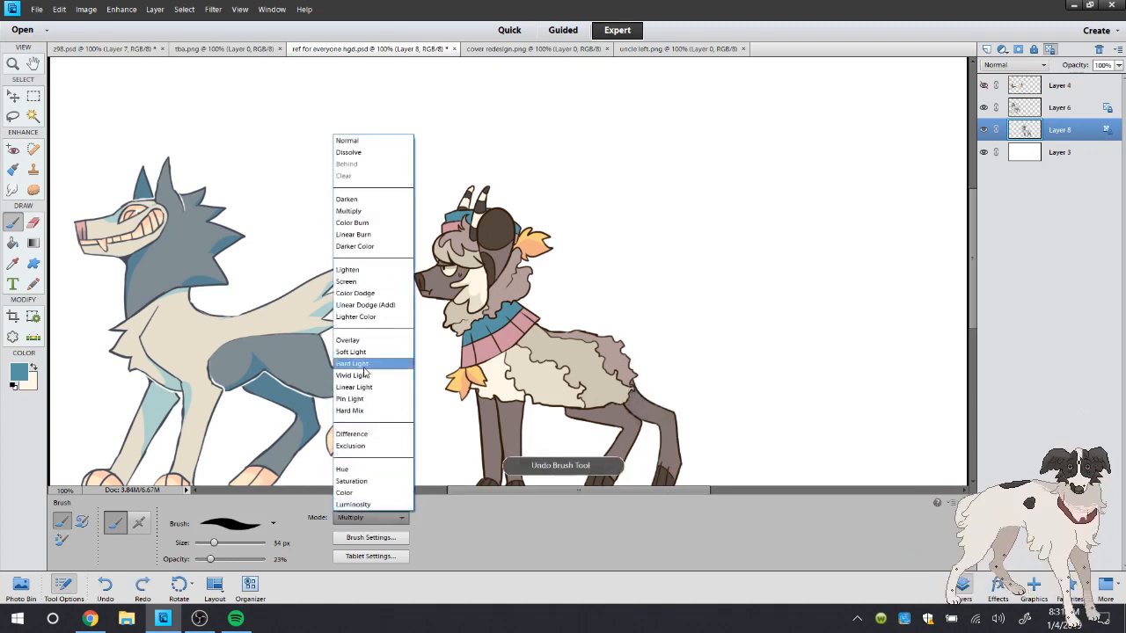
{"action": "left_click", "coordinate": [361, 400]}
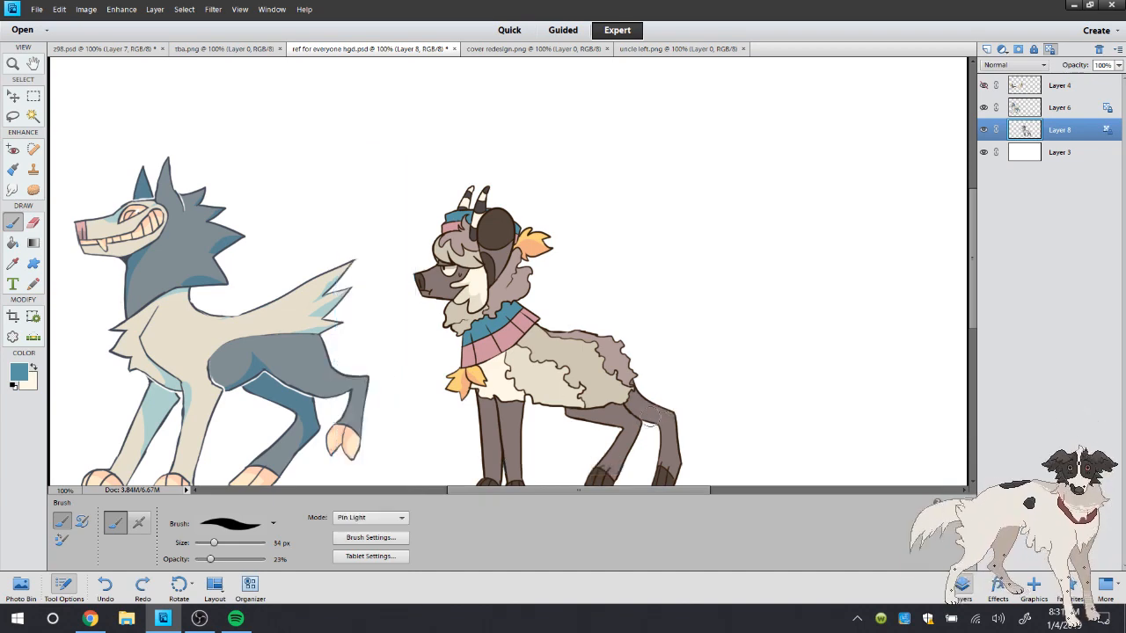
{"action": "left_click", "coordinate": [447, 464]}
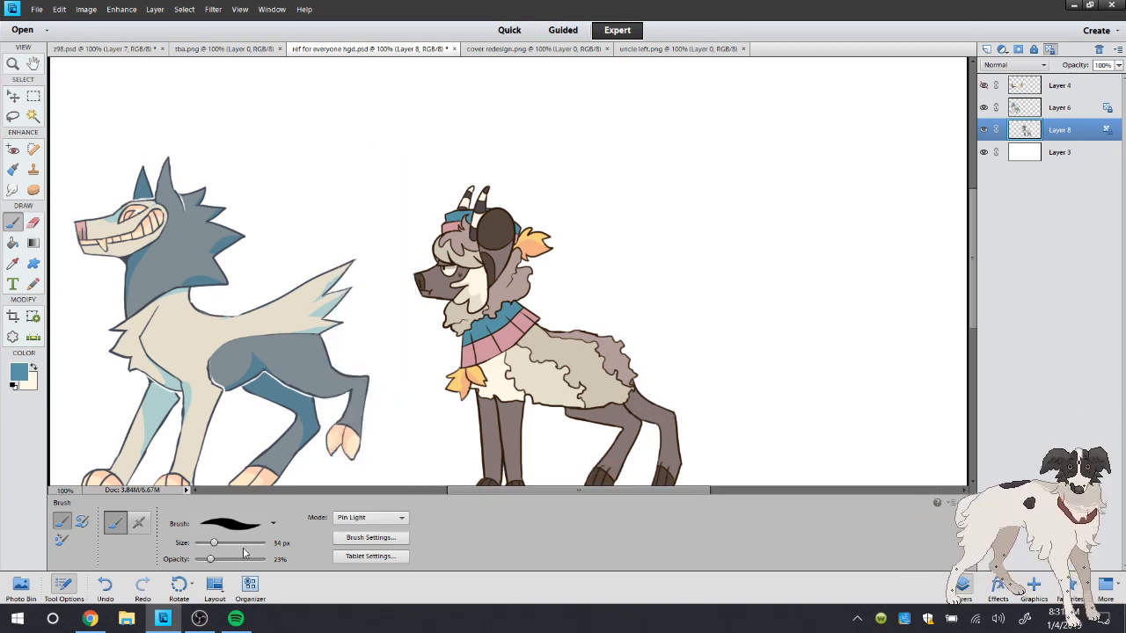
Try the blue brush in Color Burn mode at 33% opacity on the near hind leg and undo the stroke
{"action": "left_click", "coordinate": [370, 519]}
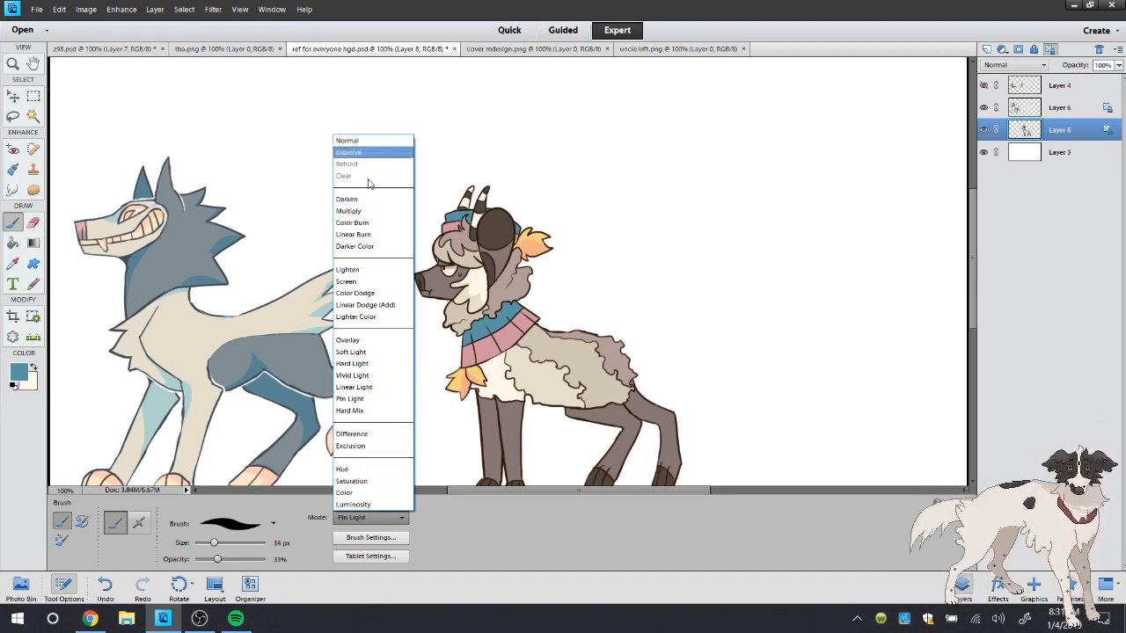
{"action": "left_click", "coordinate": [367, 225]}
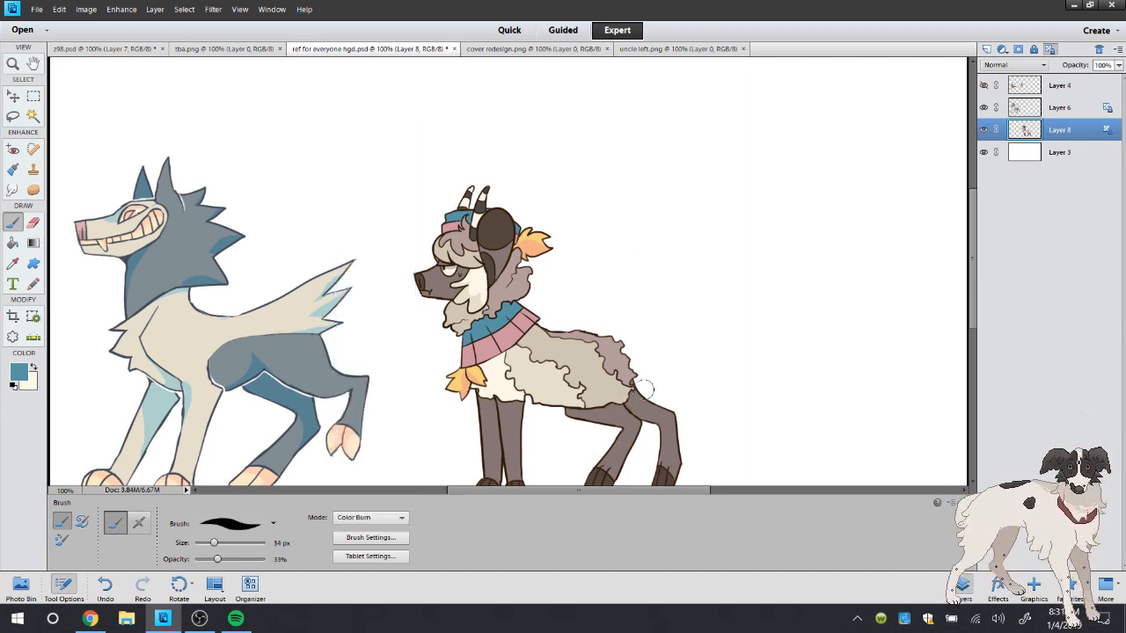
{"action": "mouse_move", "coordinate": [645, 389]}
{"action": "left_mouse_down"}
{"action": "mouse_move", "coordinate": [635, 406]}
{"action": "mouse_move", "coordinate": [648, 422]}
{"action": "left_mouse_up"}
{"action": "left_click", "coordinate": [106, 588]}
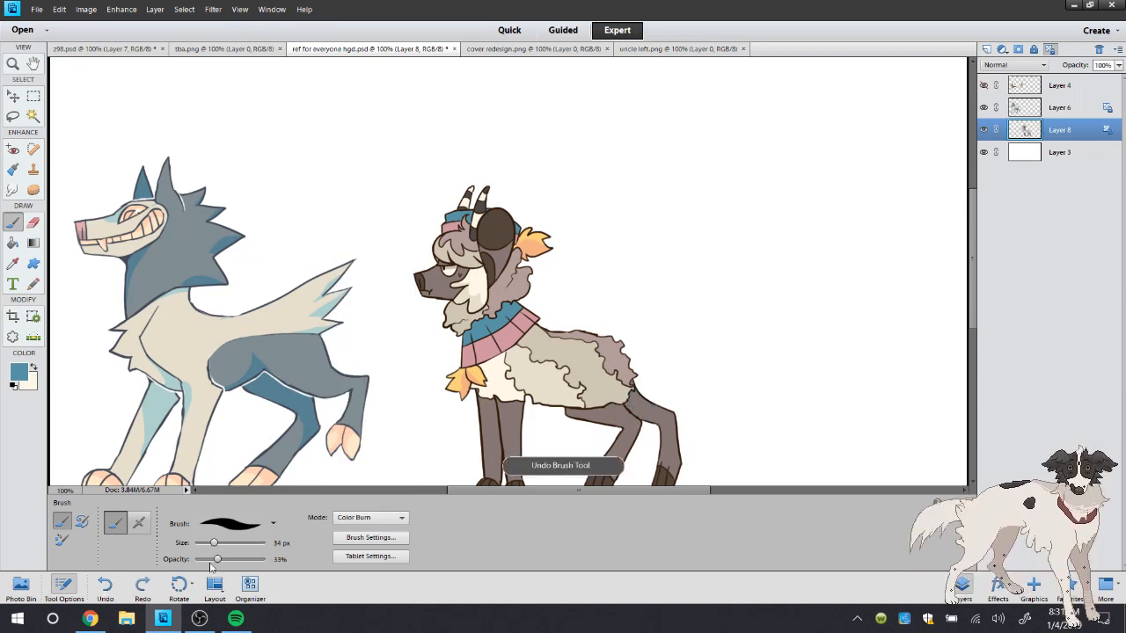
Try Color Burn shading on the far horn at 17% and 48% brush opacity, undoing the strokes
{"action": "left_click_drag", "start_coordinate": [217, 559], "coordinate": [207, 560]}
{"action": "left_click", "coordinate": [36, 121]}
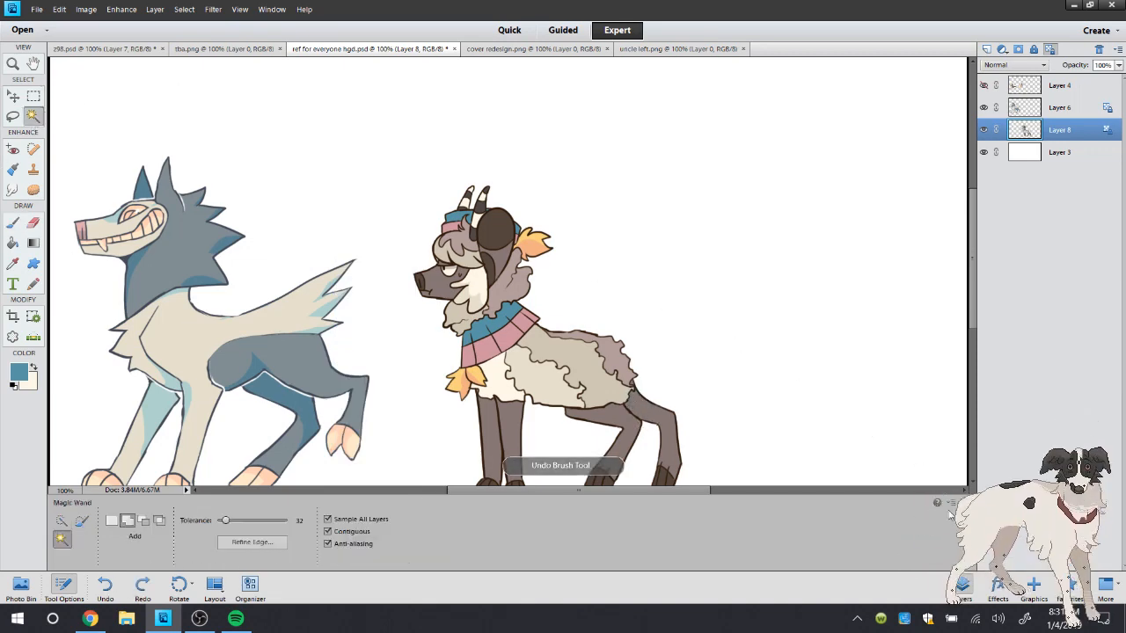
{"action": "left_click", "coordinate": [36, 121]}
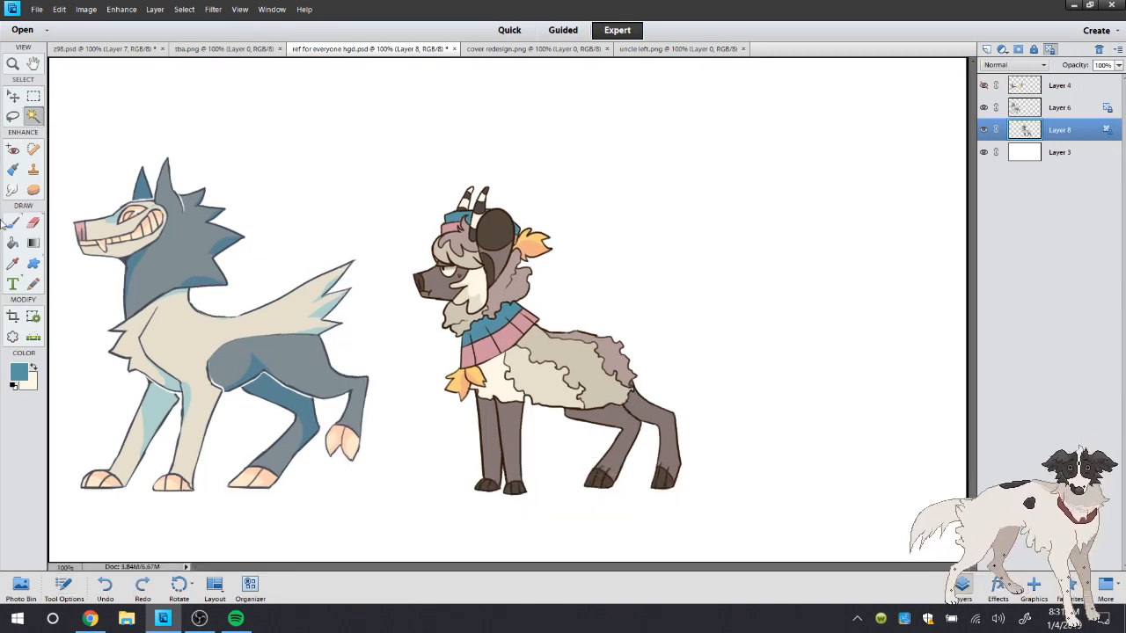
{"action": "left_click", "coordinate": [12, 223]}
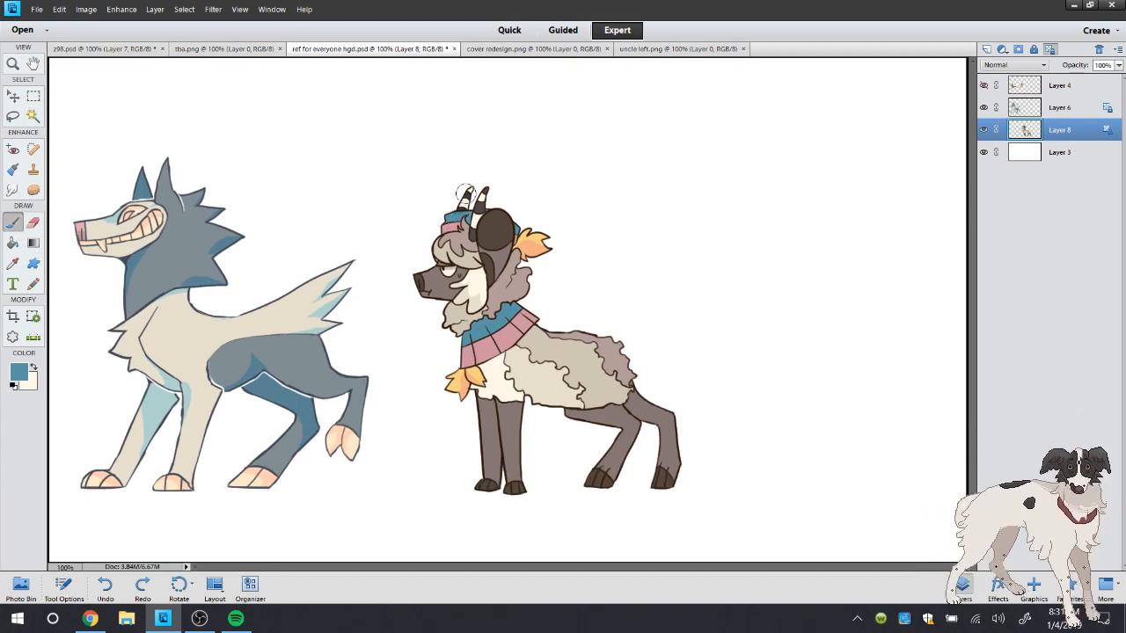
{"action": "left_click", "coordinate": [102, 598]}
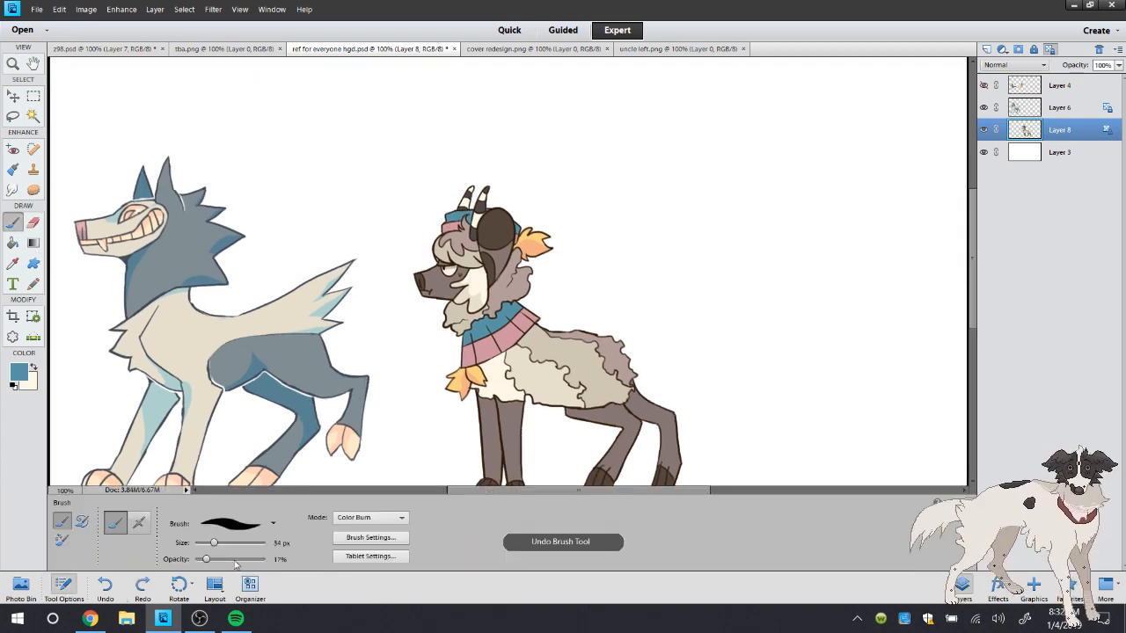
{"action": "left_click_drag", "start_coordinate": [462, 206], "coordinate": [471, 193]}
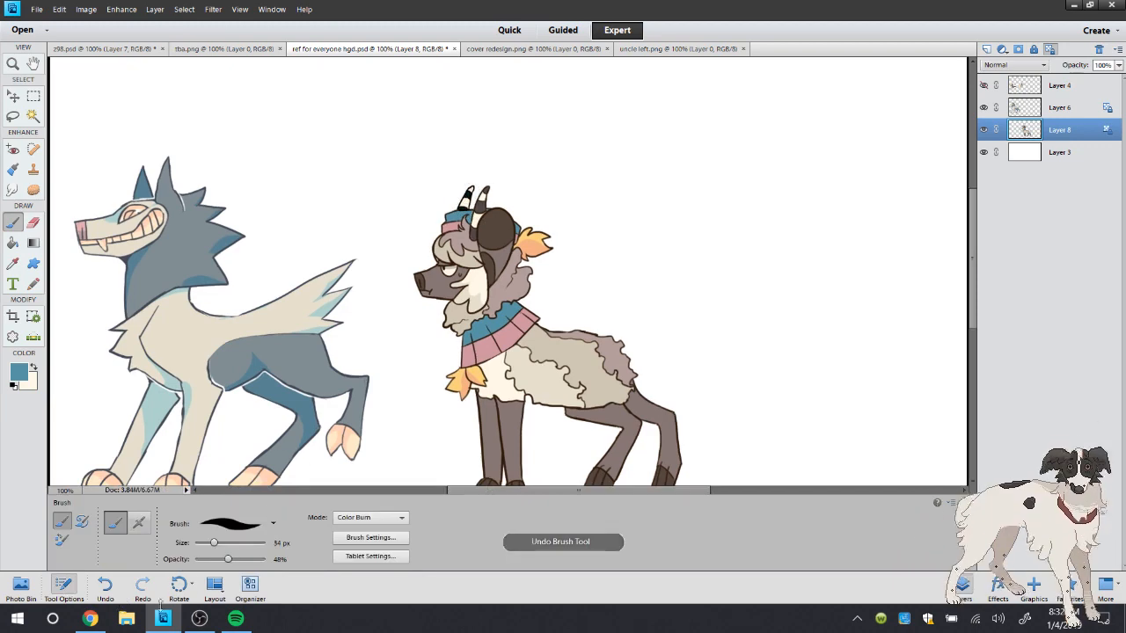
{"action": "left_click", "coordinate": [105, 587]}
Shade the far horn, the eye and the hair beside the face in Multiply mode at 30% opacity, undoing the neck fur stroke
{"action": "left_click", "coordinate": [215, 560]}
{"action": "left_click", "coordinate": [370, 517]}
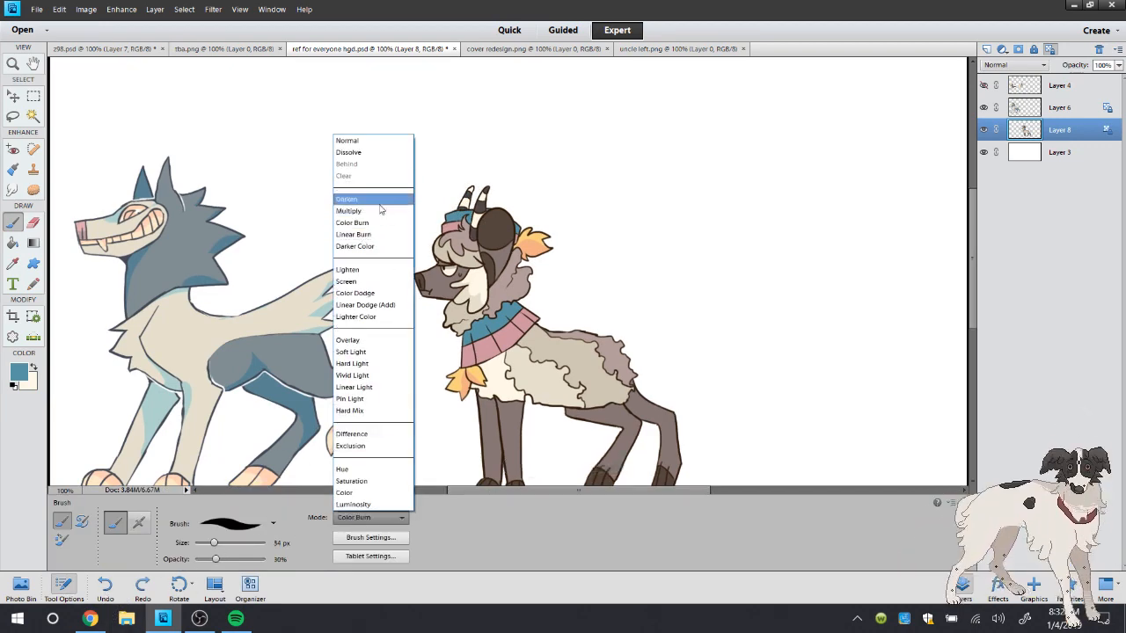
{"action": "left_click", "coordinate": [360, 211]}
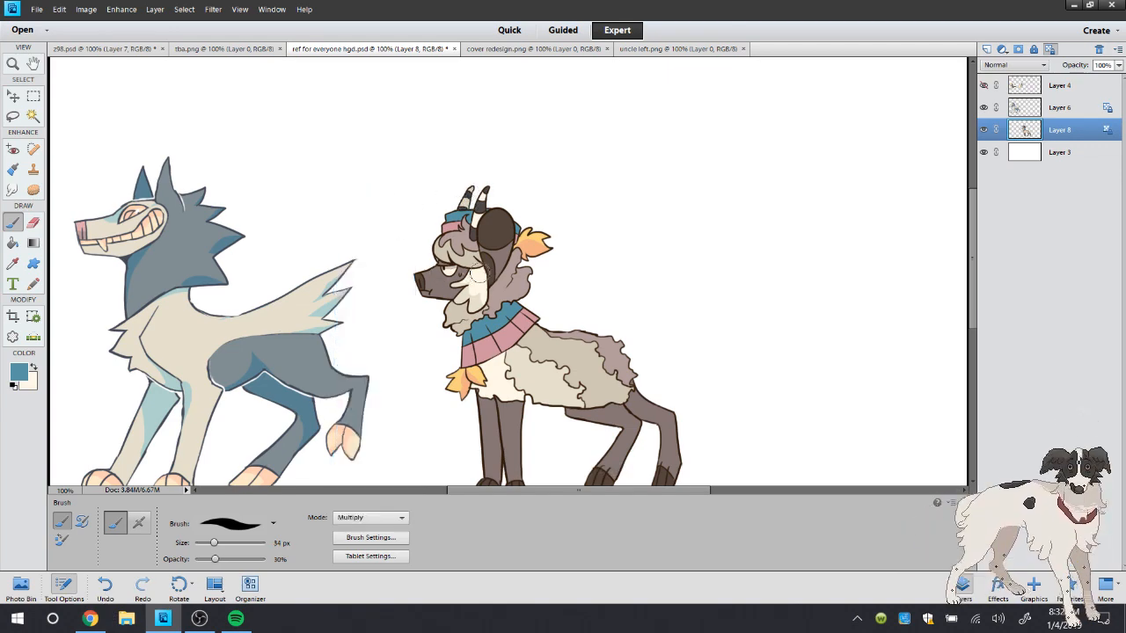
{"action": "left_click_drag", "start_coordinate": [475, 274], "coordinate": [425, 260]}
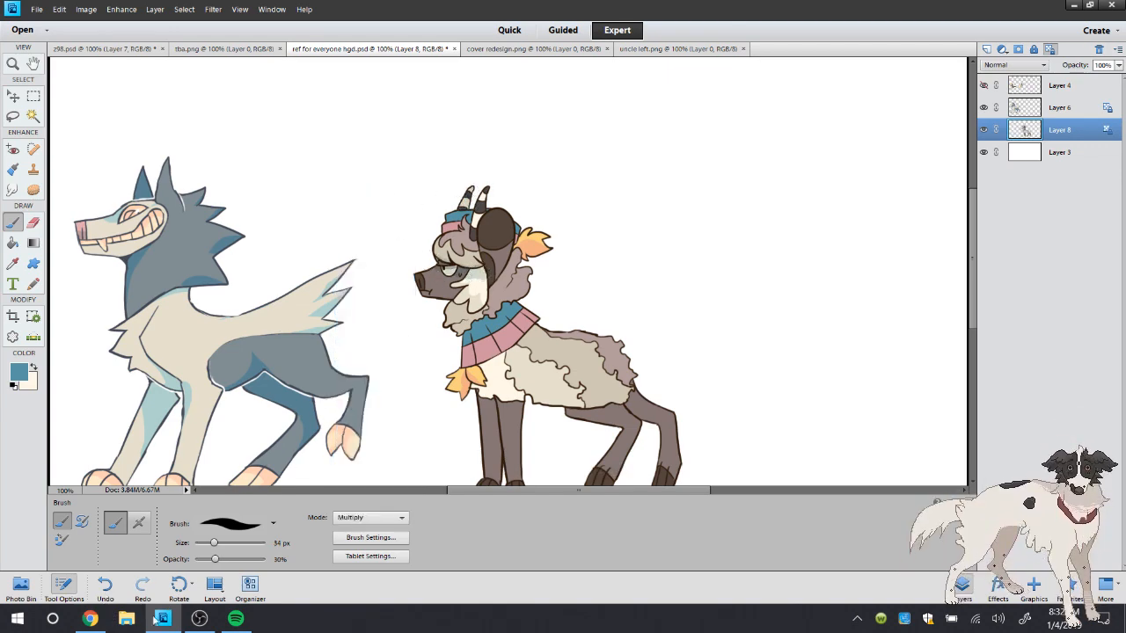
{"action": "key", "text": "ctrl+z"}
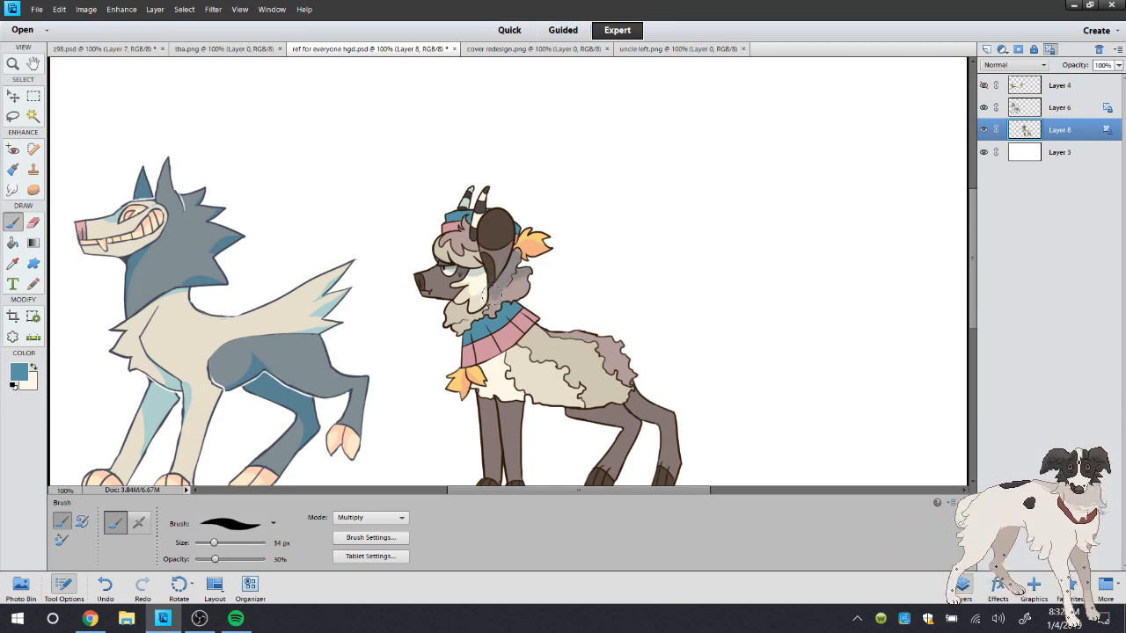
{"action": "left_click", "coordinate": [100, 596]}
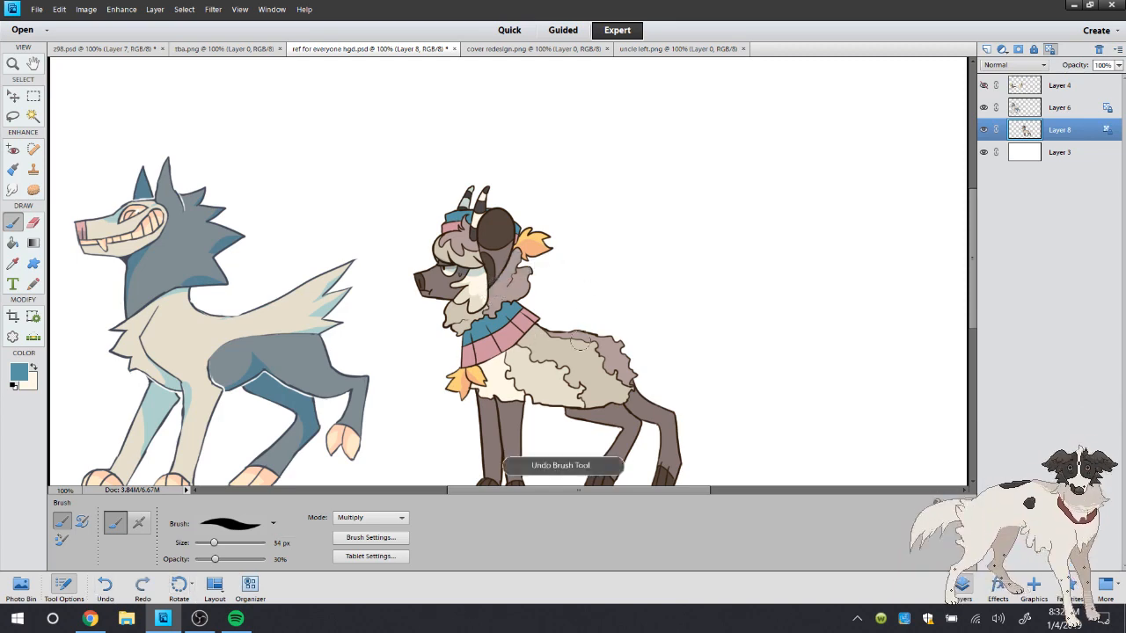
Select the near hind leg and the far front leg with the Magic Wand
{"action": "left_click", "coordinate": [30, 116]}
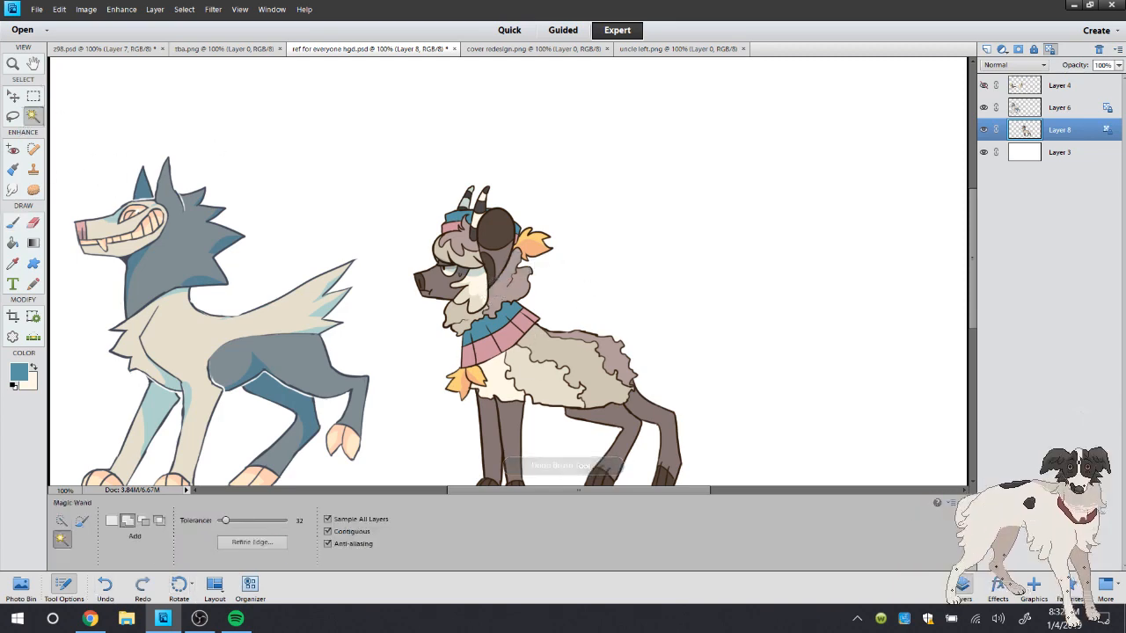
{"action": "left_click", "coordinate": [63, 587]}
{"action": "left_click", "coordinate": [658, 424]}
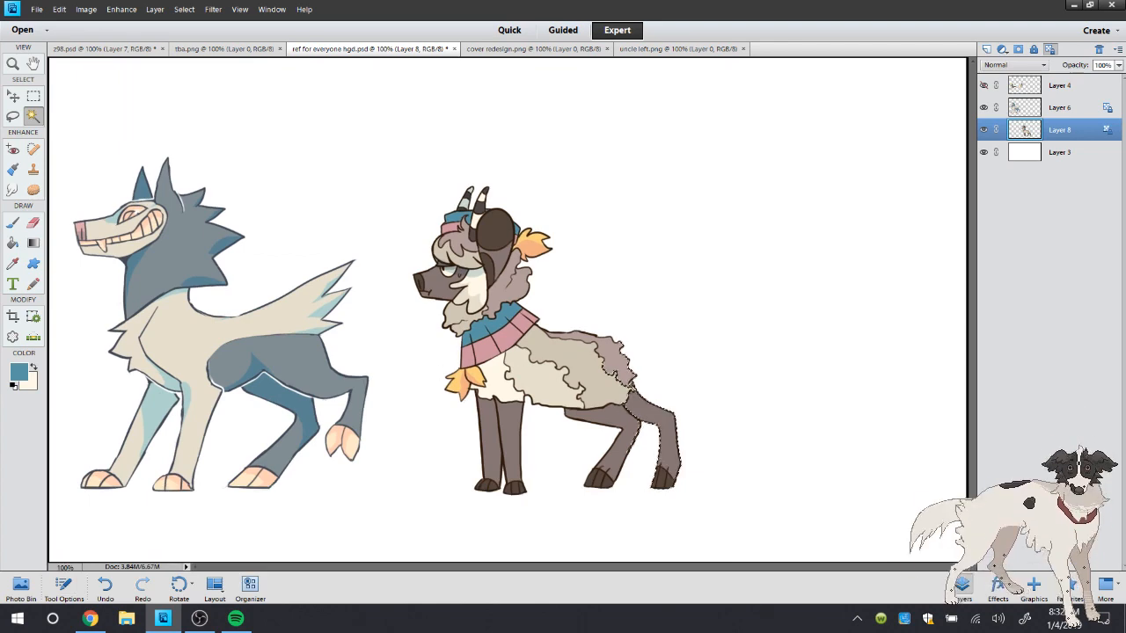
{"action": "key", "text": "ctrl+z"}
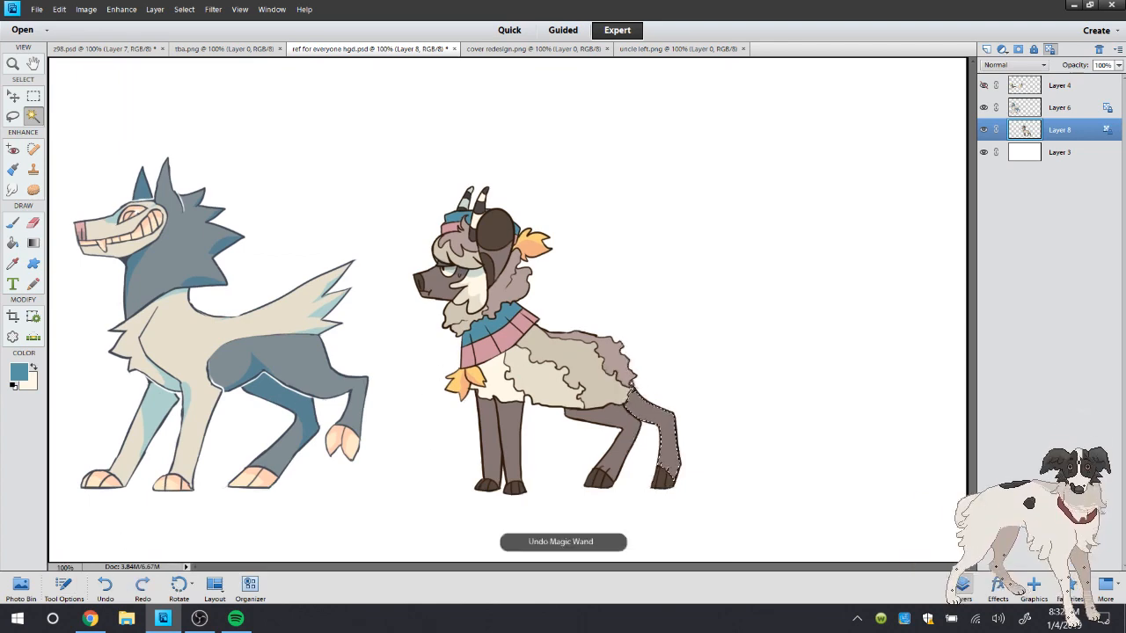
{"action": "left_click", "coordinate": [490, 443], "text": "shift"}
Brush blue Multiply shading onto the upper parts of the two selected legs and deselect
{"action": "left_click", "coordinate": [12, 223]}
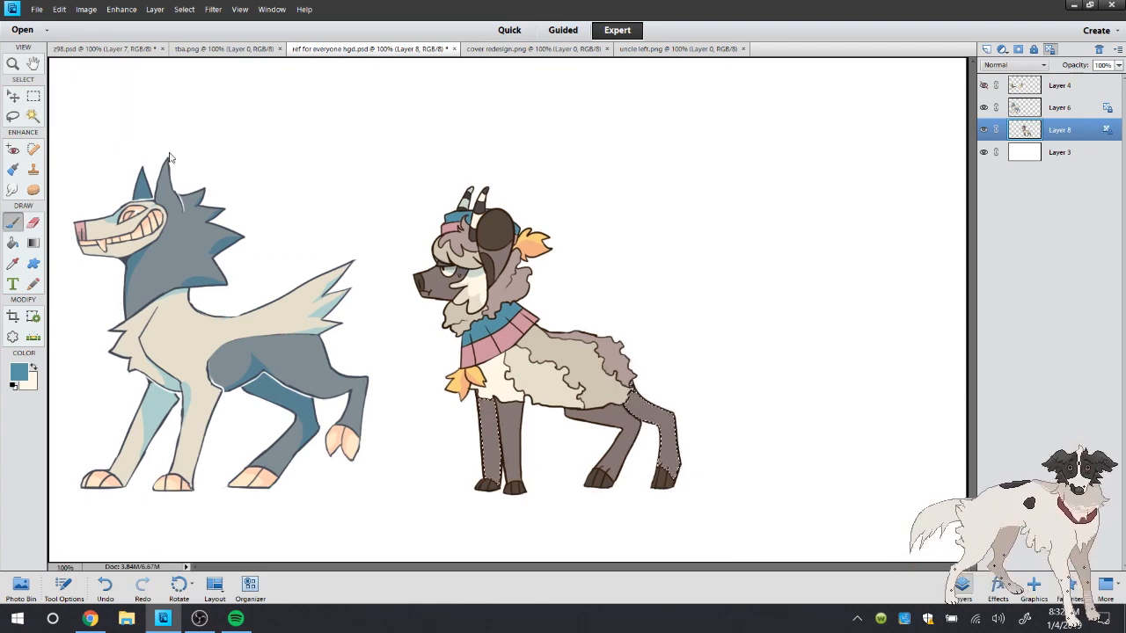
{"action": "left_click_drag", "start_coordinate": [481, 398], "coordinate": [527, 469]}
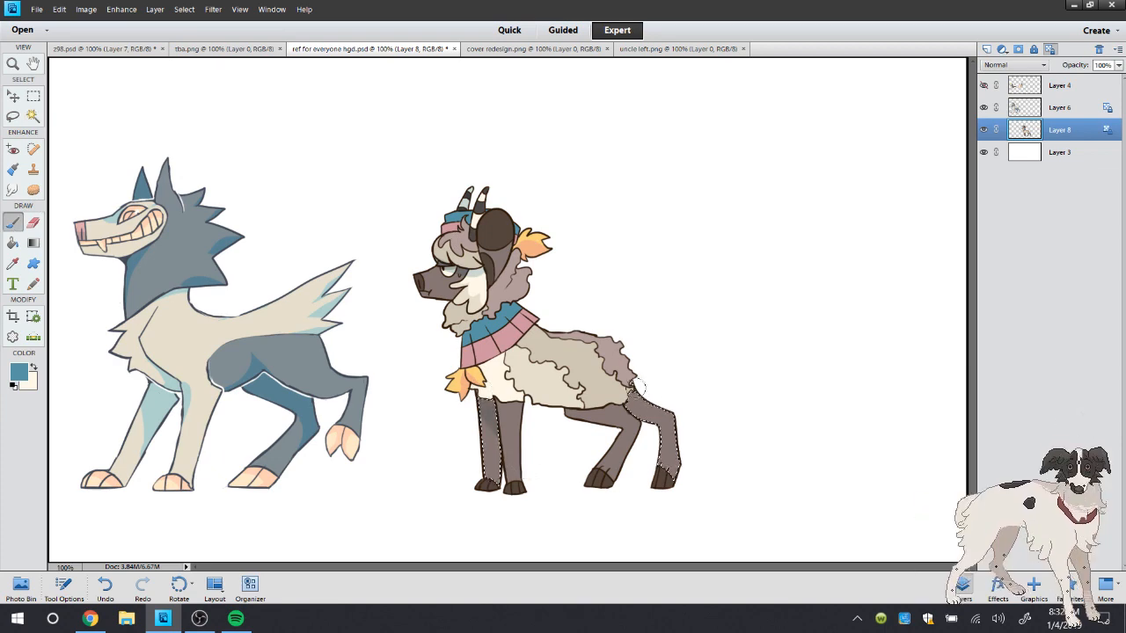
{"action": "left_click", "coordinate": [13, 116]}
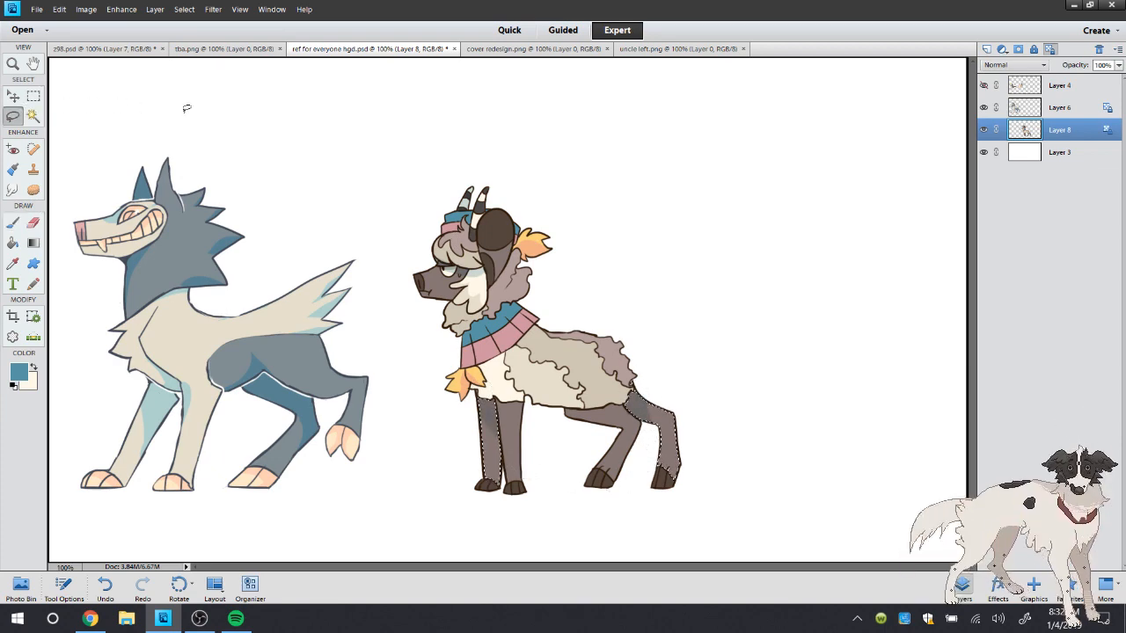
{"action": "left_click", "coordinate": [178, 116]}
Pick the 5 px default brush, and move the horned character closer to the wolf-like one
{"action": "left_click", "coordinate": [14, 224]}
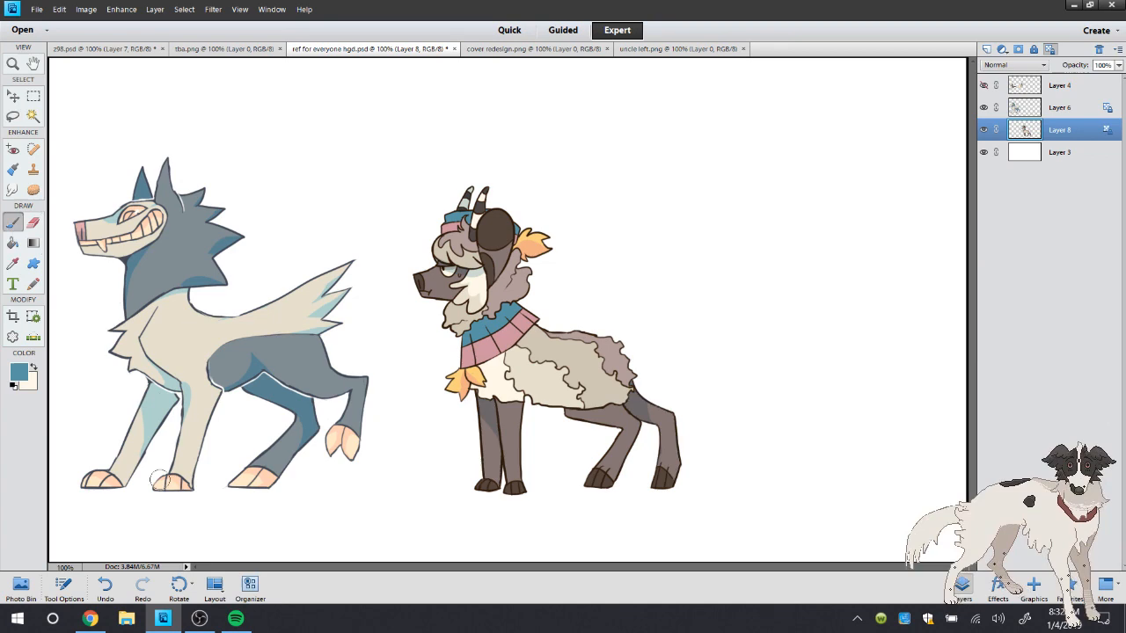
{"action": "left_click", "coordinate": [63, 588]}
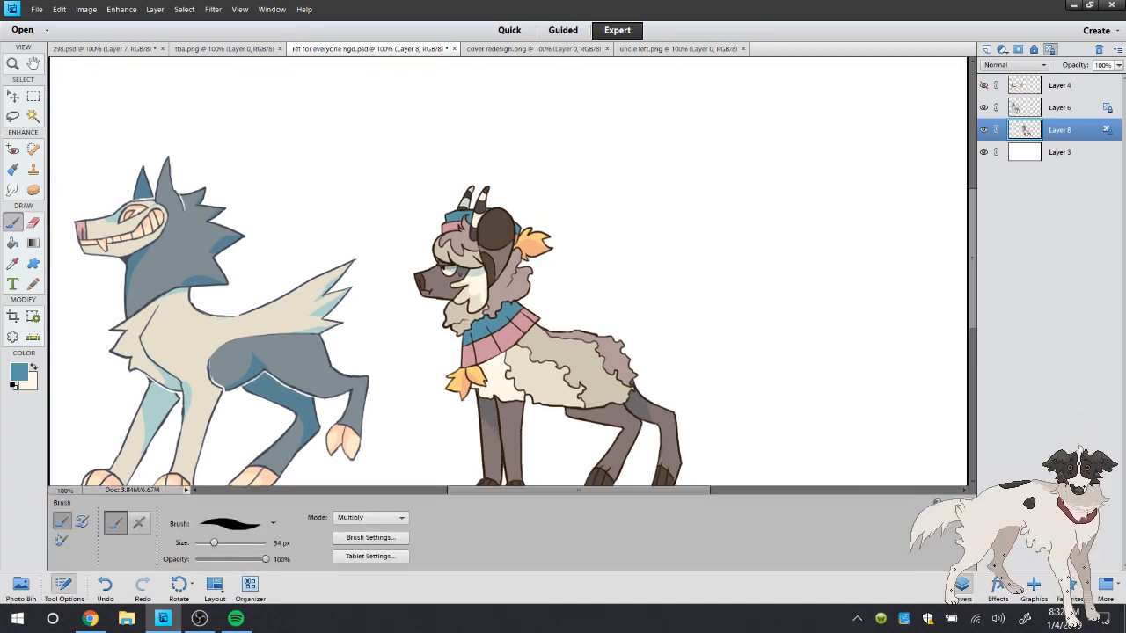
{"action": "left_click", "coordinate": [64, 586]}
{"action": "right_click", "coordinate": [624, 190]}
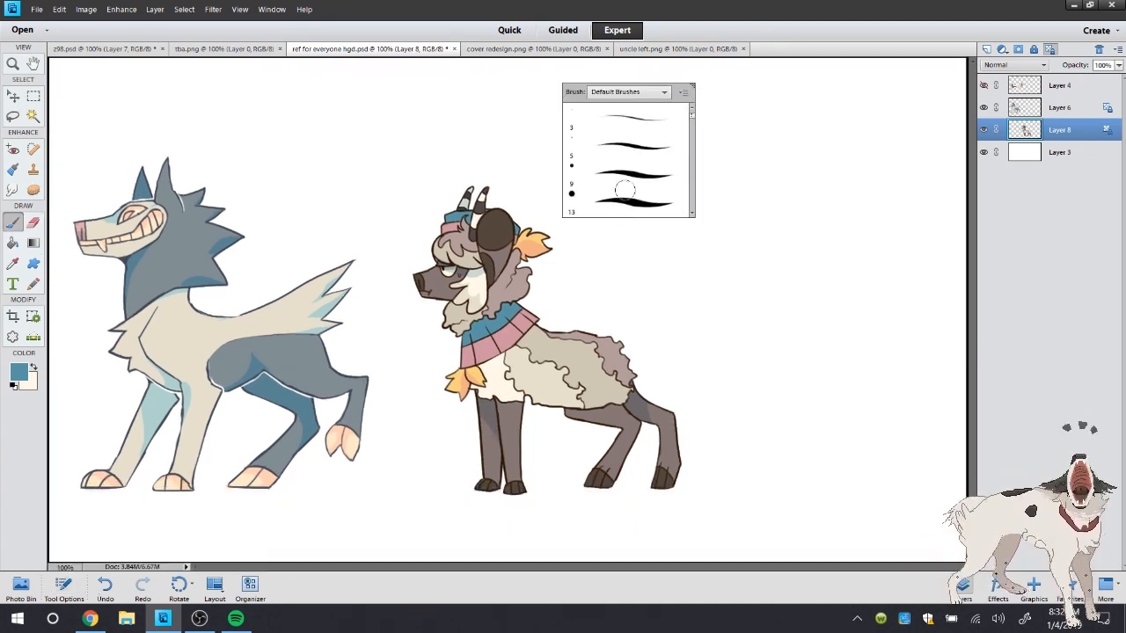
{"action": "left_click", "coordinate": [1044, 108]}
{"action": "left_click", "coordinate": [21, 99]}
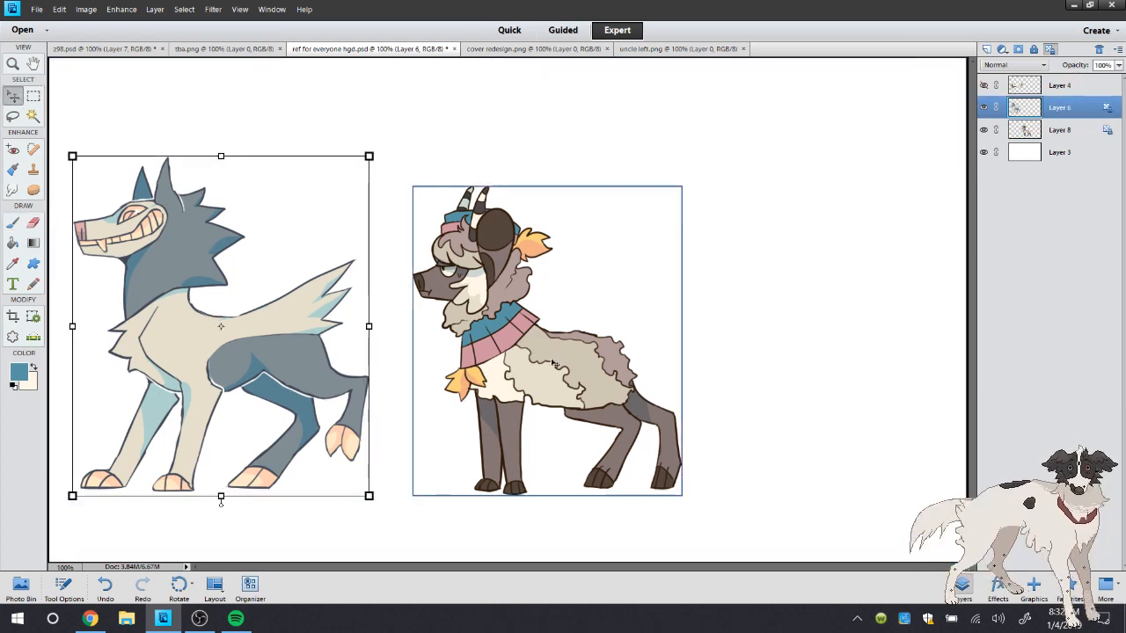
{"action": "left_click_drag", "start_coordinate": [555, 367], "coordinate": [573, 384]}
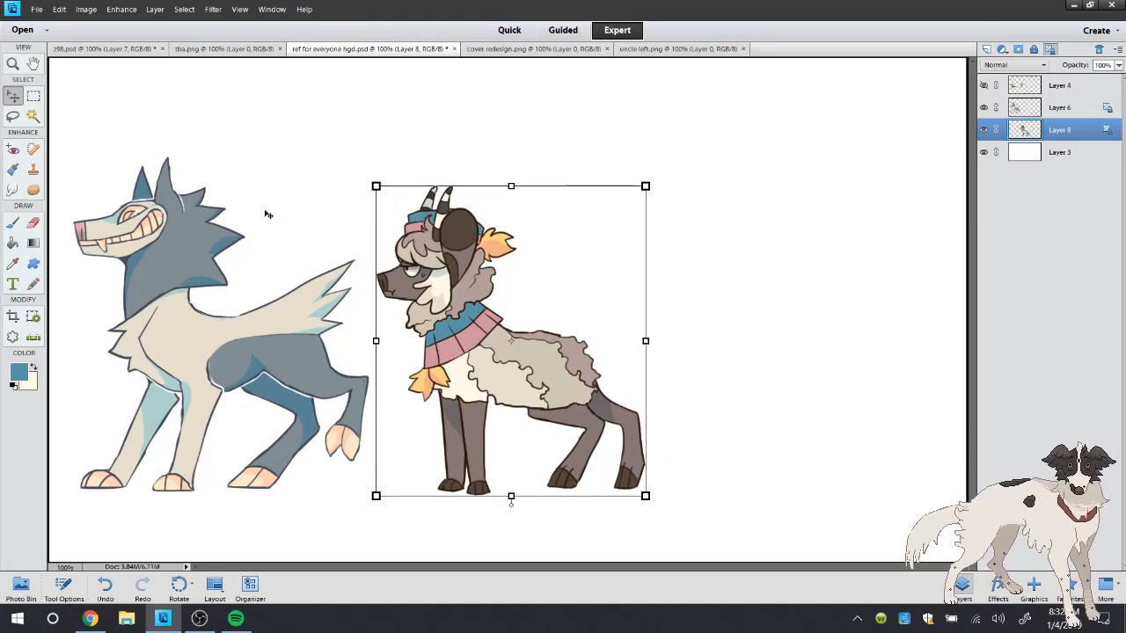
Reset the colours to the defaults, sample the dark brown outline beside the collar as foreground colour, and ready the 5 px brush
{"action": "left_click", "coordinate": [13, 64]}
{"action": "left_click", "coordinate": [528, 324]}
{"action": "left_click", "coordinate": [531, 326]}
{"action": "left_click", "coordinate": [534, 323]}
{"action": "left_click", "coordinate": [254, 341]}
{"action": "left_click", "coordinate": [14, 224]}
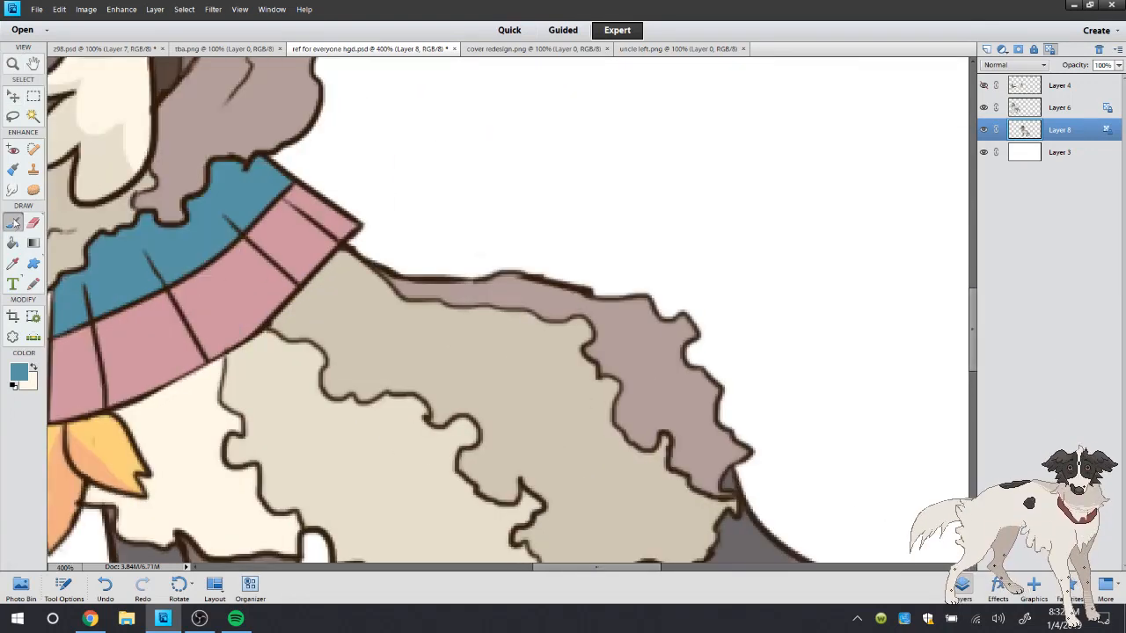
{"action": "left_click", "coordinate": [14, 385]}
{"action": "left_click", "coordinate": [13, 263]}
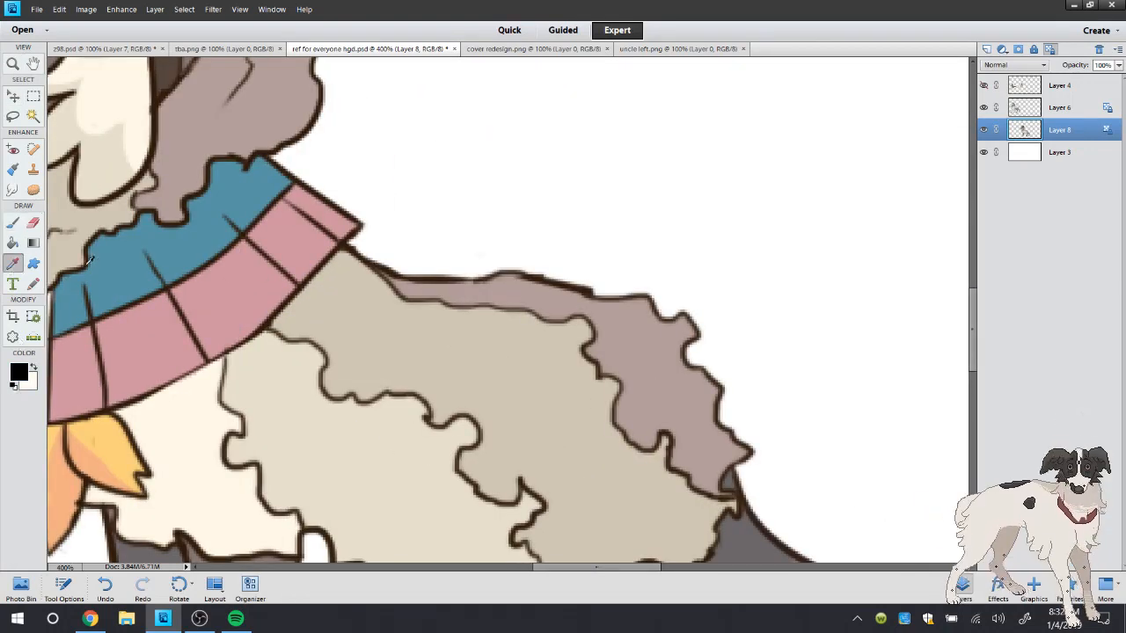
{"action": "left_click", "coordinate": [271, 314]}
{"action": "left_click", "coordinate": [14, 223]}
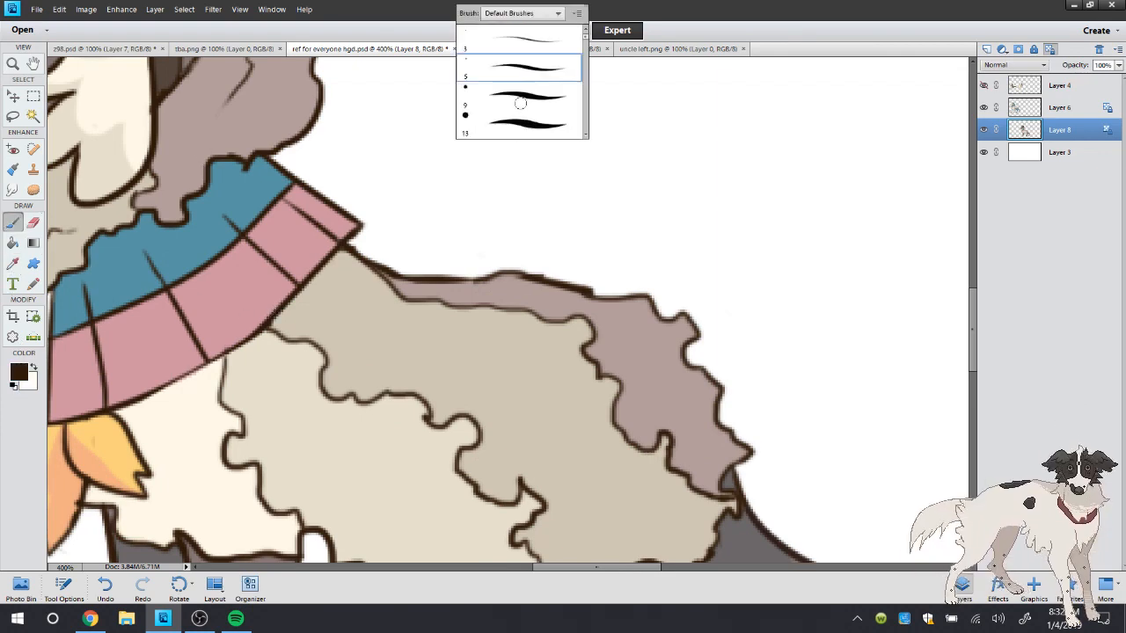
{"action": "right_click", "coordinate": [459, 11]}
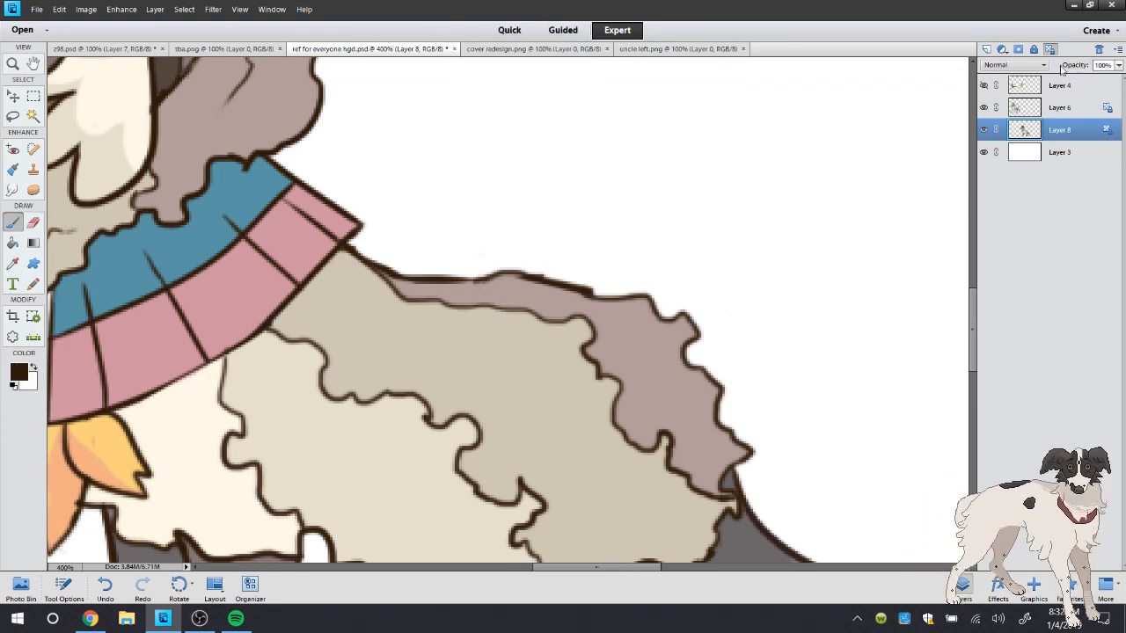
Add a new layer above the horned character and scribble a cluster of short curved dark brown strokes above its back
{"action": "left_click", "coordinate": [986, 49]}
{"action": "left_click_drag", "start_coordinate": [392, 120], "coordinate": [428, 176]}
{"action": "mouse_move", "coordinate": [431, 128]}
{"action": "left_mouse_down"}
{"action": "mouse_move", "coordinate": [458, 112]}
{"action": "mouse_move", "coordinate": [469, 167]}
{"action": "mouse_move", "coordinate": [391, 132]}
{"action": "left_mouse_up"}
{"action": "left_click_drag", "start_coordinate": [416, 74], "coordinate": [431, 155]}
{"action": "left_click_drag", "start_coordinate": [418, 111], "coordinate": [402, 144]}
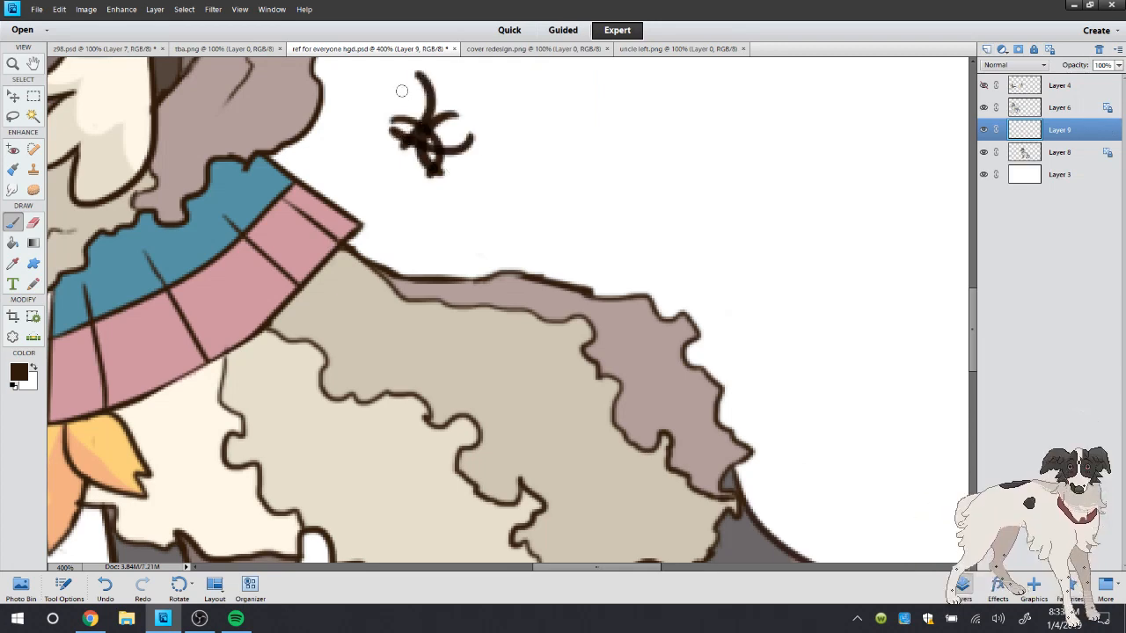
{"action": "left_click_drag", "start_coordinate": [401, 91], "coordinate": [428, 121]}
{"action": "mouse_move", "coordinate": [413, 125]}
{"action": "left_mouse_down"}
{"action": "mouse_move", "coordinate": [473, 119]}
{"action": "mouse_move", "coordinate": [412, 71]}
{"action": "mouse_move", "coordinate": [450, 94]}
{"action": "left_mouse_up"}
{"action": "mouse_move", "coordinate": [493, 103]}
{"action": "left_mouse_down"}
{"action": "mouse_move", "coordinate": [462, 118]}
{"action": "mouse_move", "coordinate": [482, 135]}
{"action": "left_mouse_up"}
{"action": "mouse_move", "coordinate": [482, 86]}
{"action": "left_mouse_down"}
{"action": "mouse_move", "coordinate": [479, 130]}
{"action": "mouse_move", "coordinate": [497, 118]}
{"action": "mouse_move", "coordinate": [435, 189]}
{"action": "left_mouse_up"}
{"action": "mouse_move", "coordinate": [391, 148]}
{"action": "left_mouse_down"}
{"action": "mouse_move", "coordinate": [459, 165]}
{"action": "mouse_move", "coordinate": [480, 186]}
{"action": "mouse_move", "coordinate": [520, 144]}
{"action": "mouse_move", "coordinate": [519, 104]}
{"action": "left_mouse_up"}
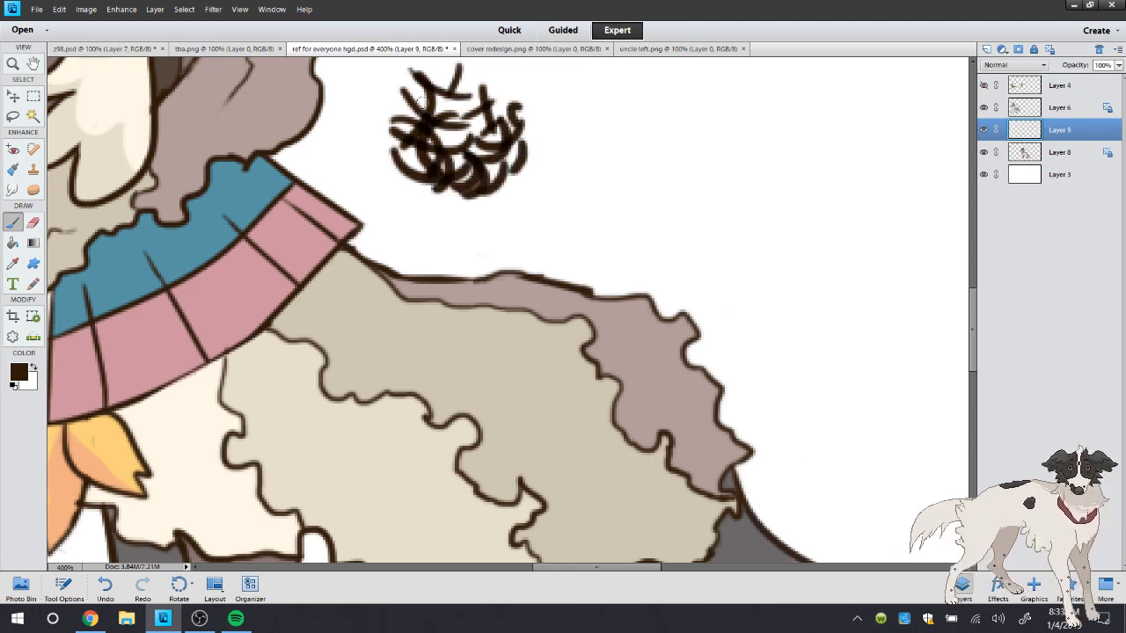
Lasso the scribbled strokes above the back, delete them and clear the selection
{"action": "left_click", "coordinate": [12, 115]}
{"action": "mouse_move", "coordinate": [567, 141]}
{"action": "left_mouse_down"}
{"action": "mouse_move", "coordinate": [422, 218]}
{"action": "mouse_move", "coordinate": [594, 150]}
{"action": "left_mouse_up"}
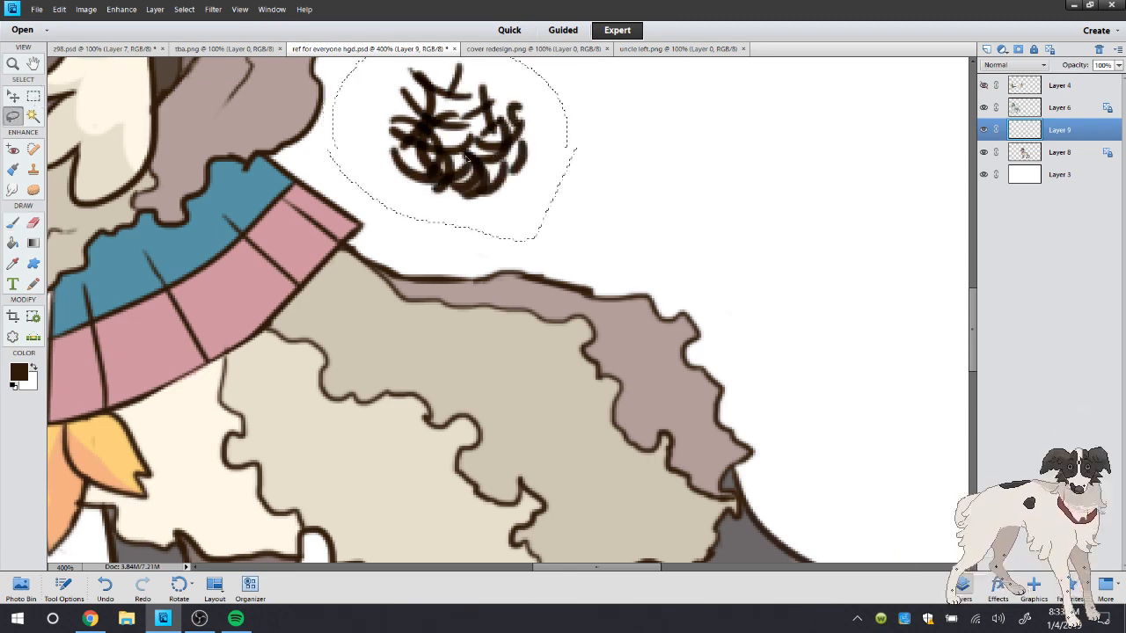
{"action": "key", "text": "Delete"}
{"action": "key", "text": "ctrl+d"}
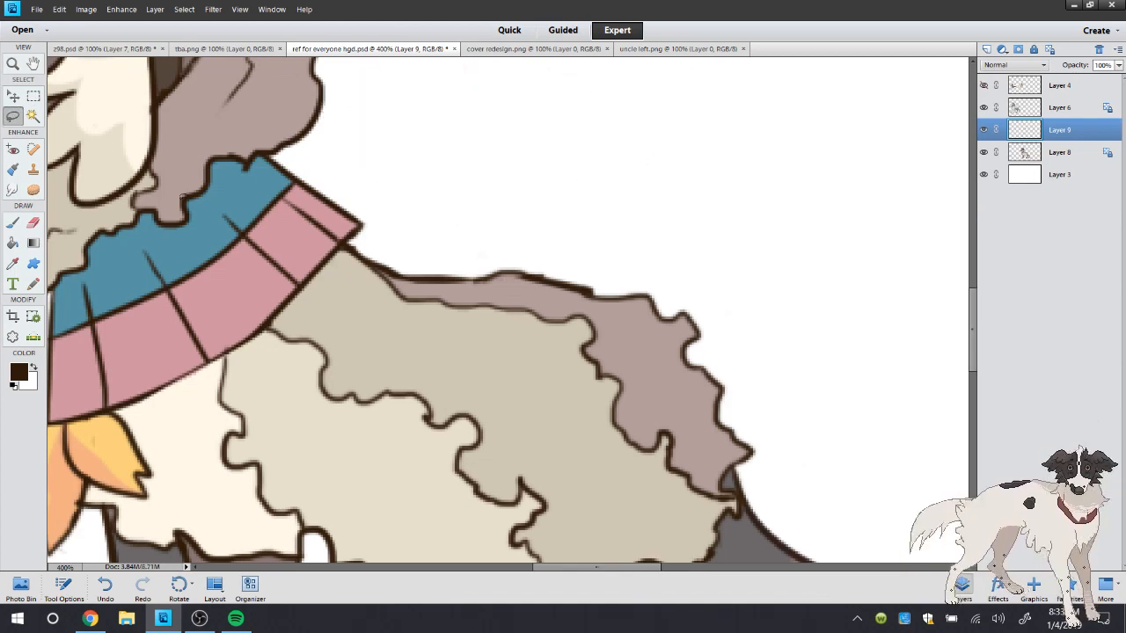
Save ref for everyone hgd.psd and merge the empty Layer 9 down into Layer 8
{"action": "double_click", "coordinate": [12, 64]}
{"action": "left_click", "coordinate": [39, 9]}
{"action": "left_click", "coordinate": [53, 125]}
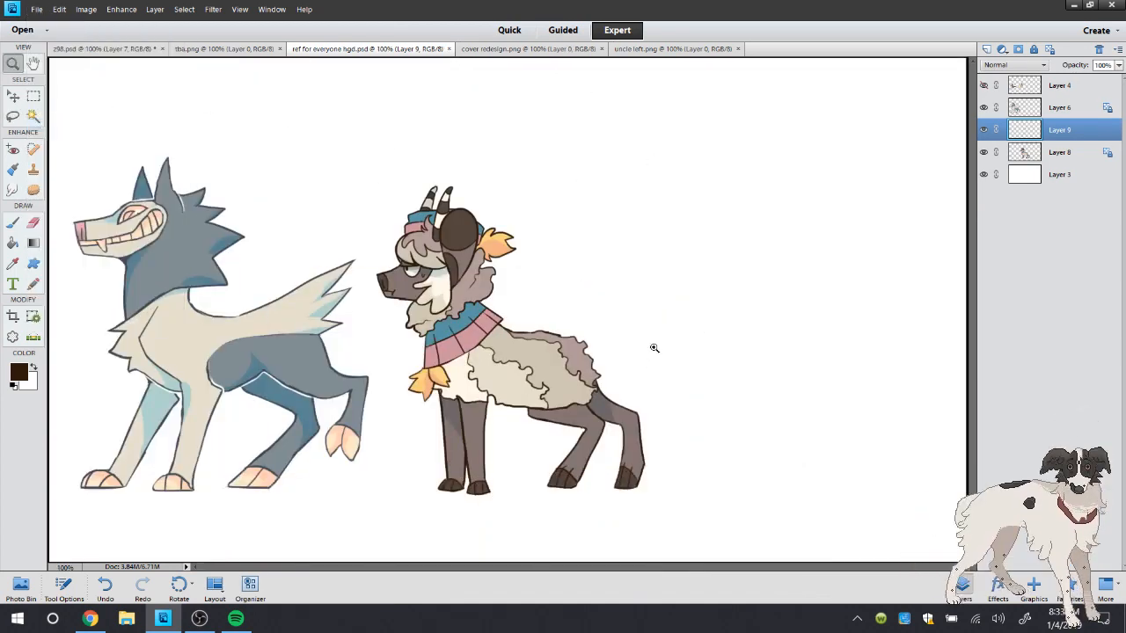
{"action": "right_click", "coordinate": [1038, 130]}
{"action": "left_click", "coordinate": [1065, 326]}
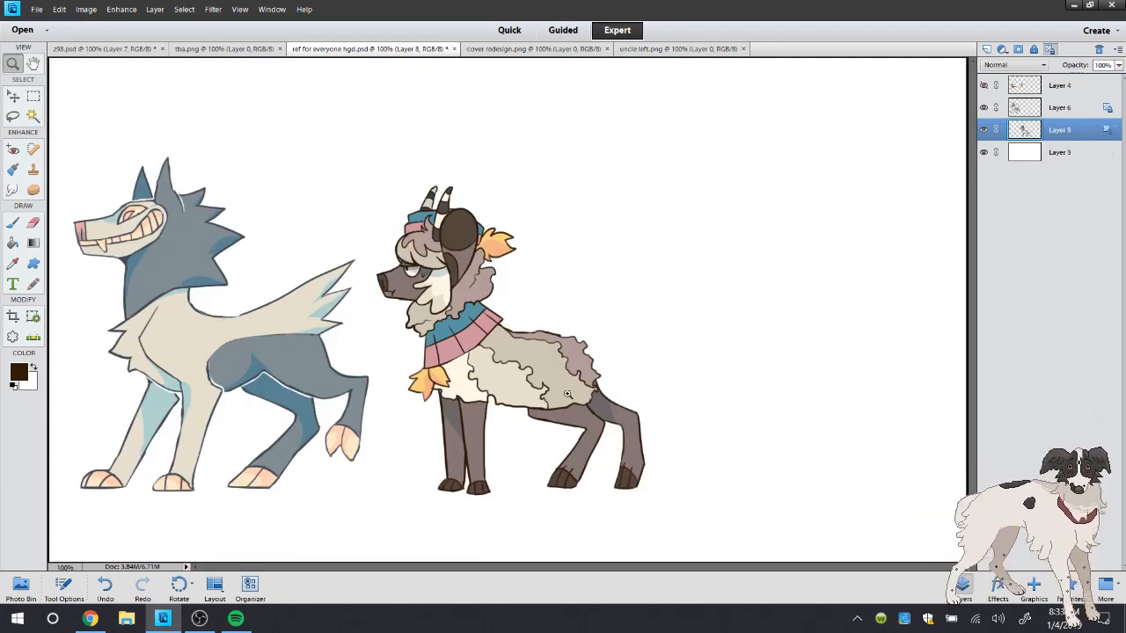
Swap the colours so white is in the foreground, ready to brush around the horned character's hind legs
{"action": "left_click_drag", "start_coordinate": [173, 215], "coordinate": [966, 561]}
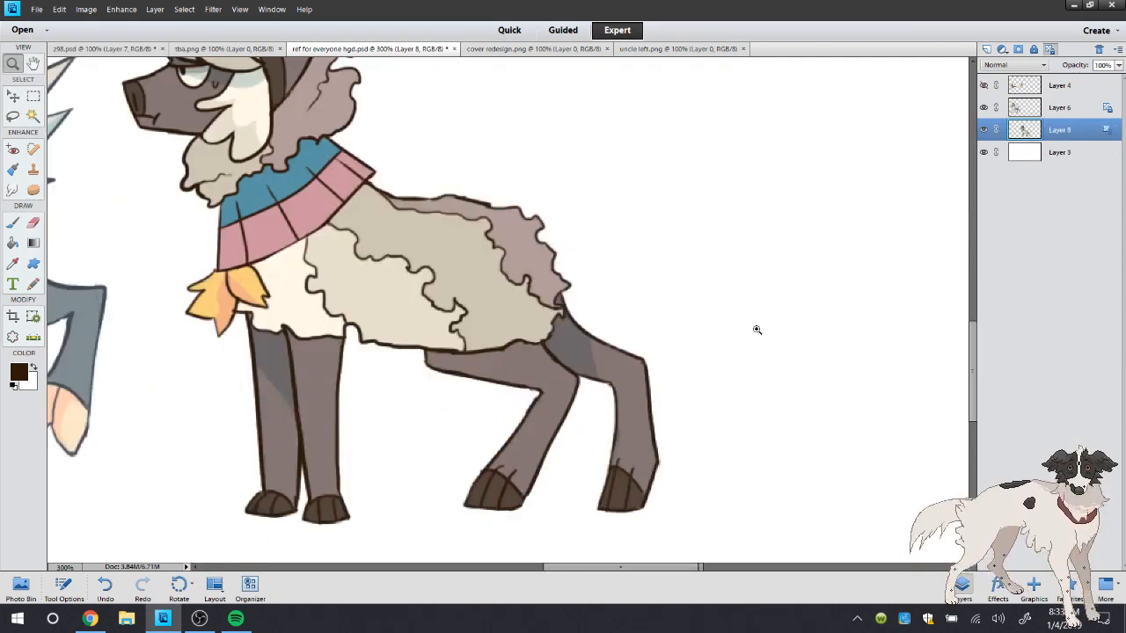
{"action": "left_click", "coordinate": [545, 363]}
{"action": "left_click", "coordinate": [577, 297]}
{"action": "left_click", "coordinate": [35, 366]}
{"action": "key", "text": "b"}
Check the YouTube live chat in Chrome, return to Photoshop Elements and bring up uncle left.png
{"action": "left_click", "coordinate": [92, 618]}
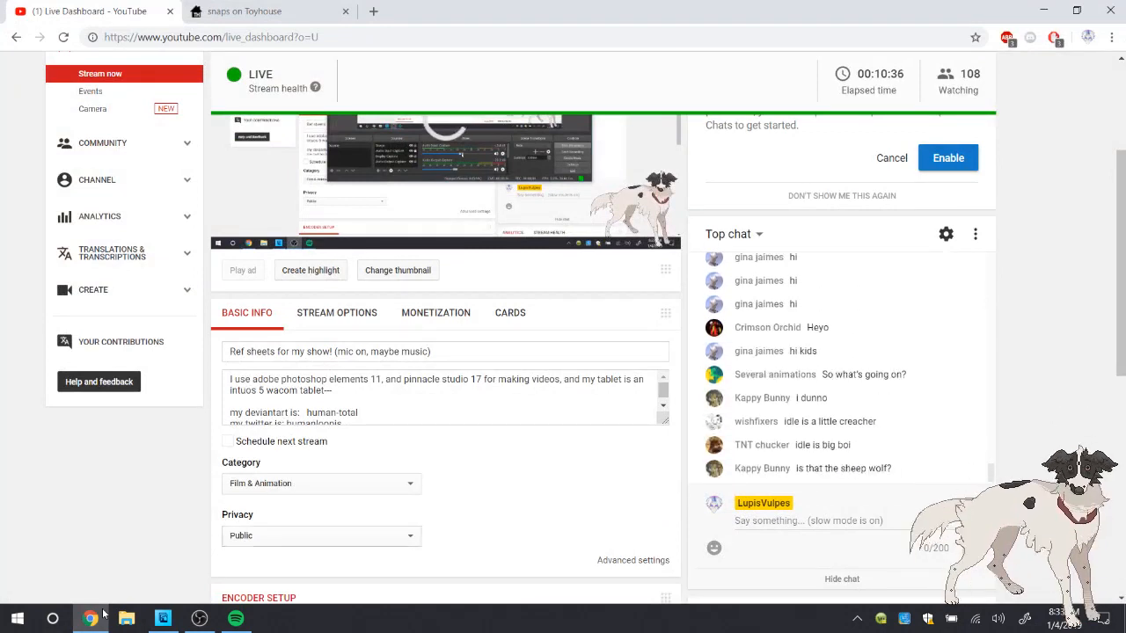
{"action": "left_click", "coordinate": [95, 620]}
{"action": "left_click", "coordinate": [551, 52]}
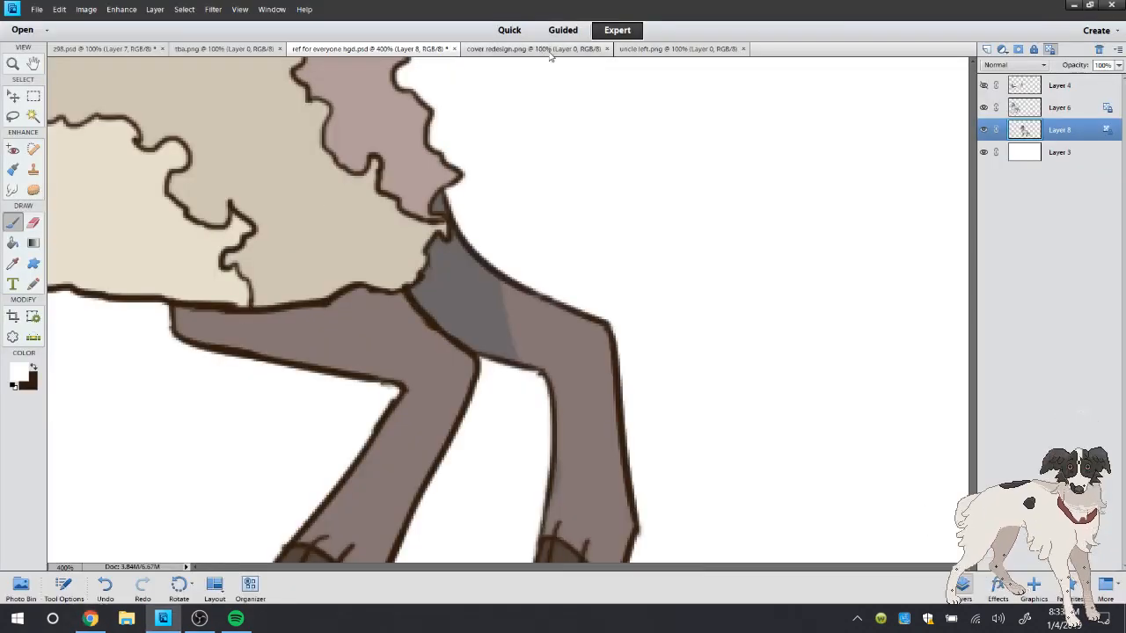
{"action": "left_click", "coordinate": [678, 49]}
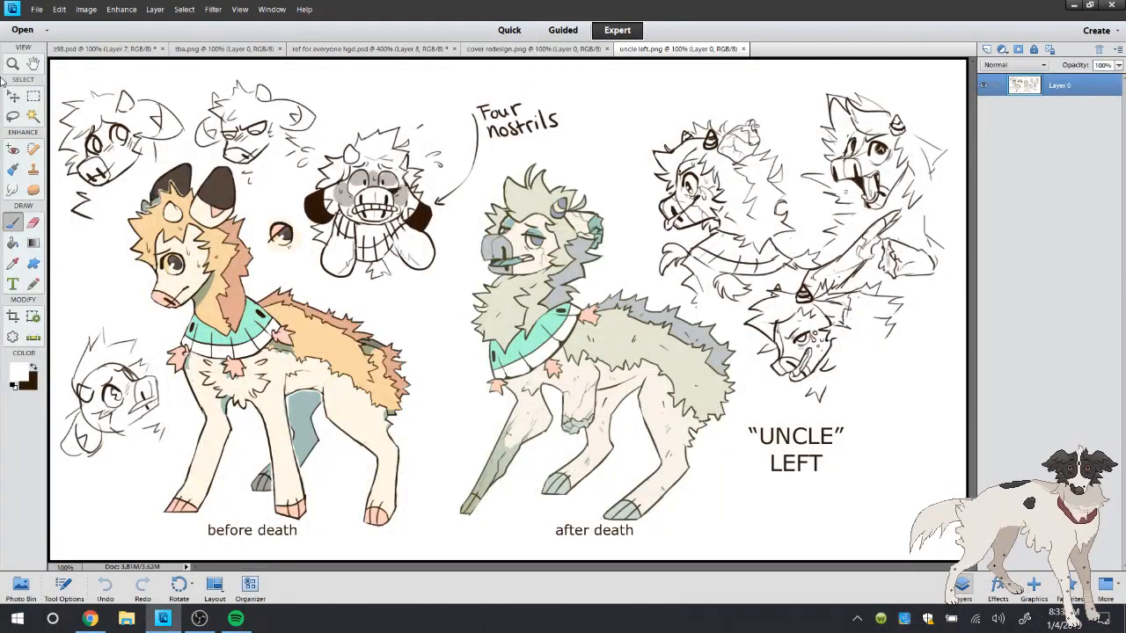
{"action": "left_click", "coordinate": [32, 10]}
{"action": "left_click", "coordinate": [34, 435]}
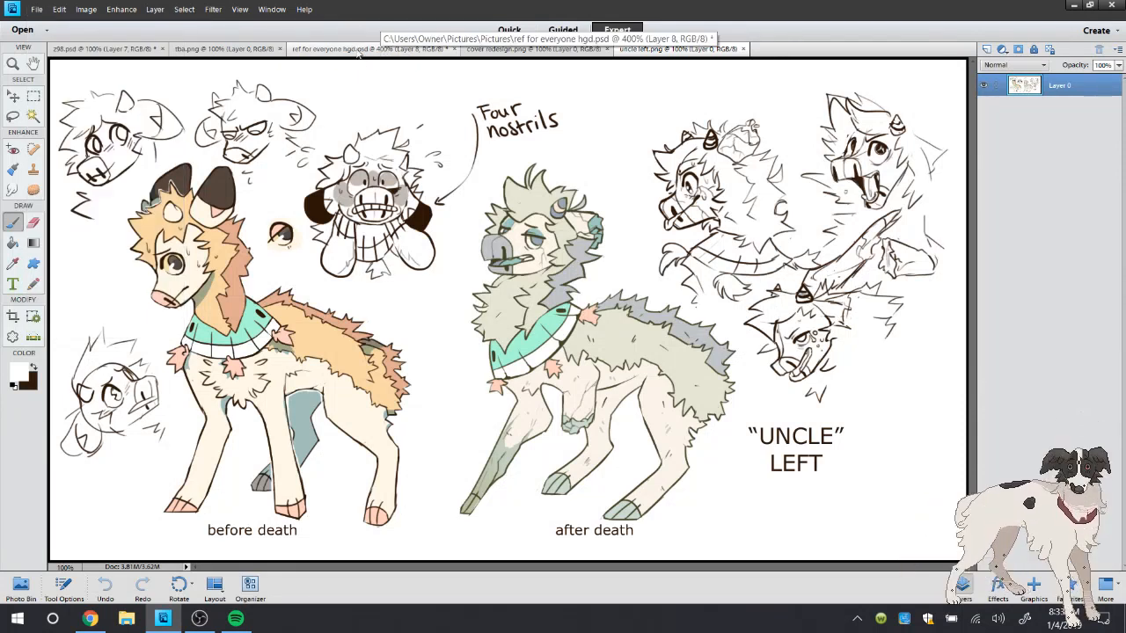
Examine the after-death character's head in uncle left.png up close, and return to ref for everyone hgd.psd
{"action": "left_click", "coordinate": [14, 64]}
{"action": "left_click_drag", "start_coordinate": [283, 96], "coordinate": [827, 480]}
{"action": "left_click", "coordinate": [600, 106]}
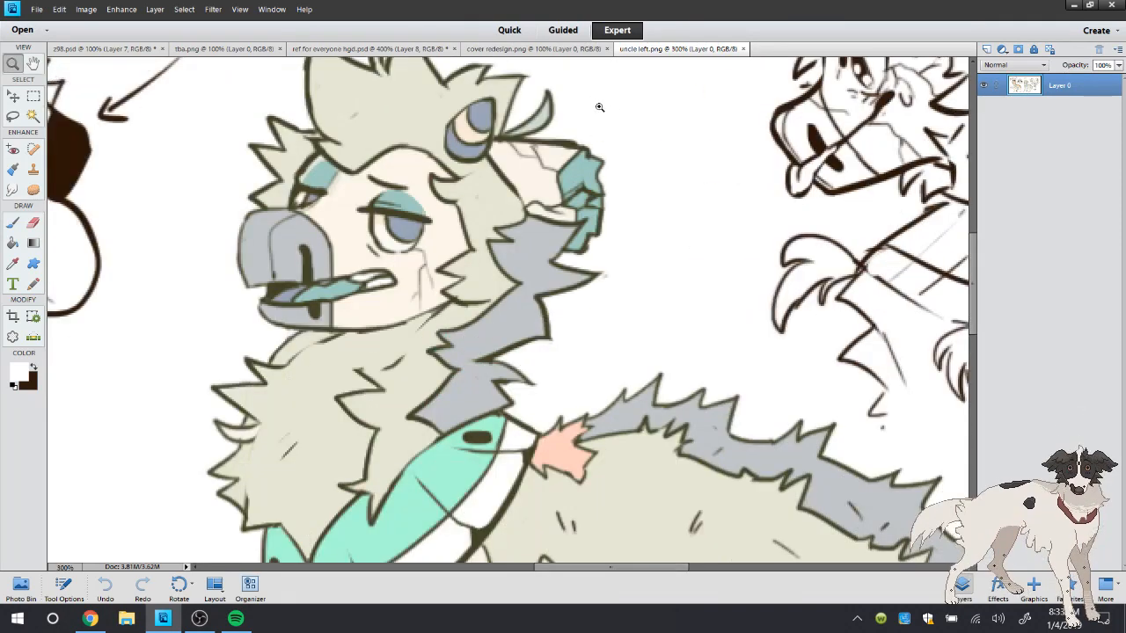
{"action": "left_click", "coordinate": [495, 174]}
{"action": "left_click", "coordinate": [362, 231]}
{"action": "right_click", "coordinate": [422, 213]}
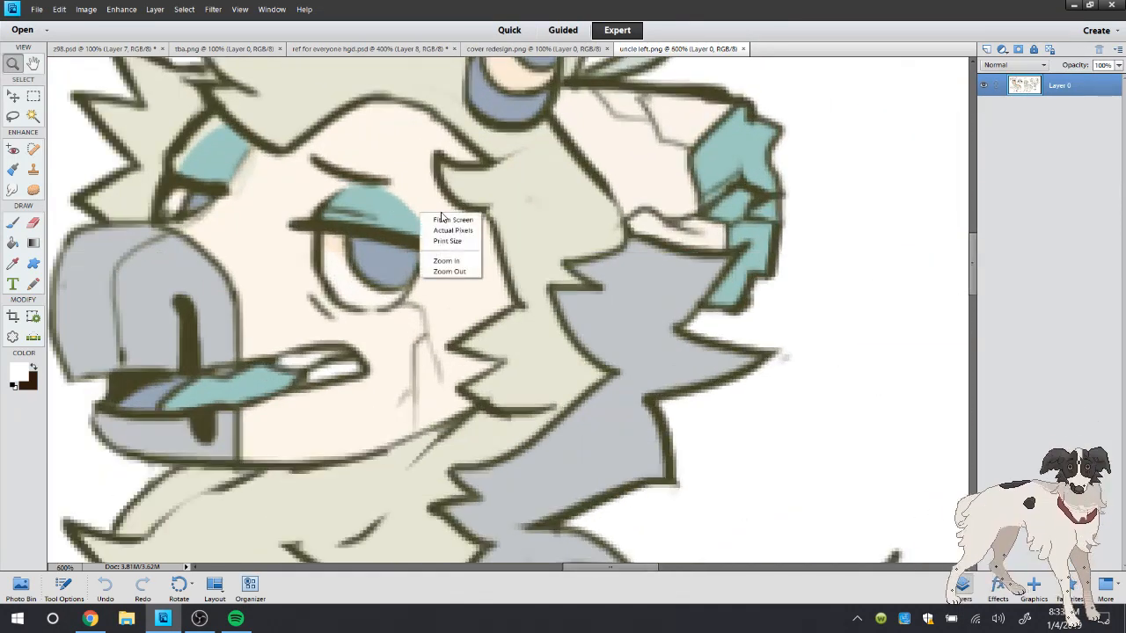
{"action": "left_click", "coordinate": [449, 219]}
{"action": "key", "text": "b"}
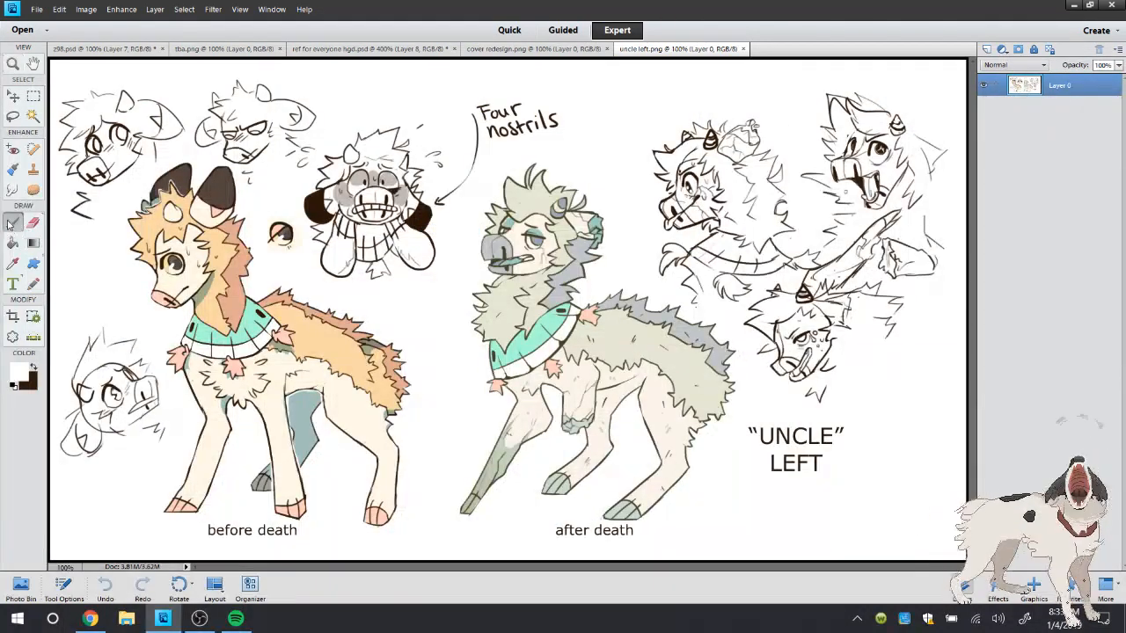
{"action": "left_click", "coordinate": [355, 49]}
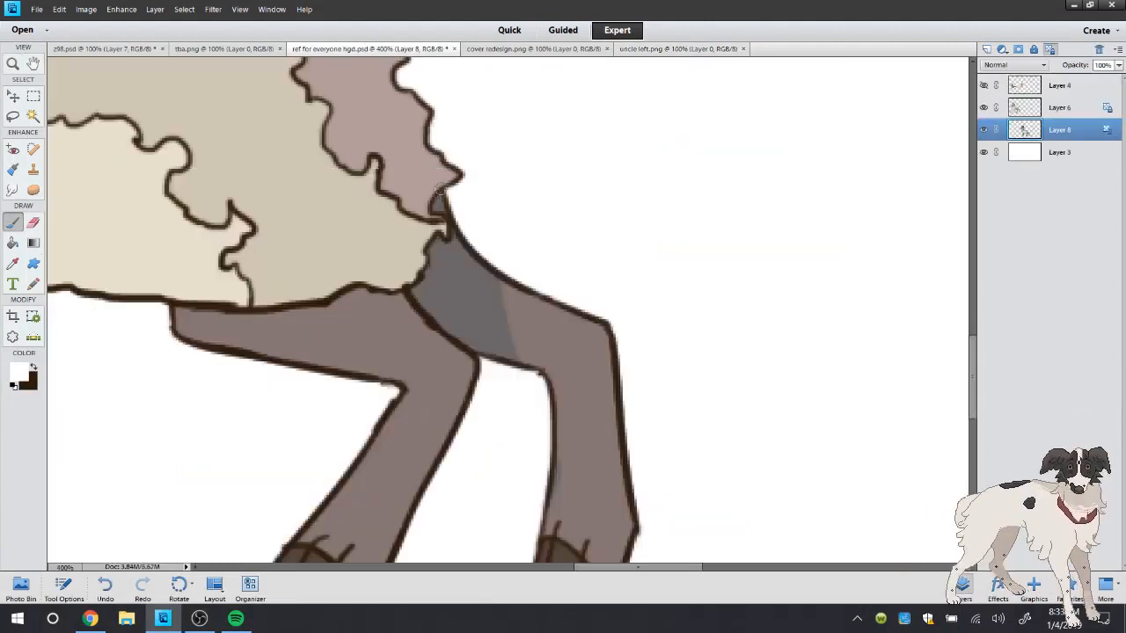
{"action": "left_click", "coordinate": [172, 623]}
{"action": "left_click", "coordinate": [172, 623]}
{"action": "left_click", "coordinate": [12, 116]}
{"action": "right_click", "coordinate": [138, 122]}
Set the brush's blending mode to Normal
{"action": "left_click", "coordinate": [12, 223]}
{"action": "double_click", "coordinate": [12, 63]}
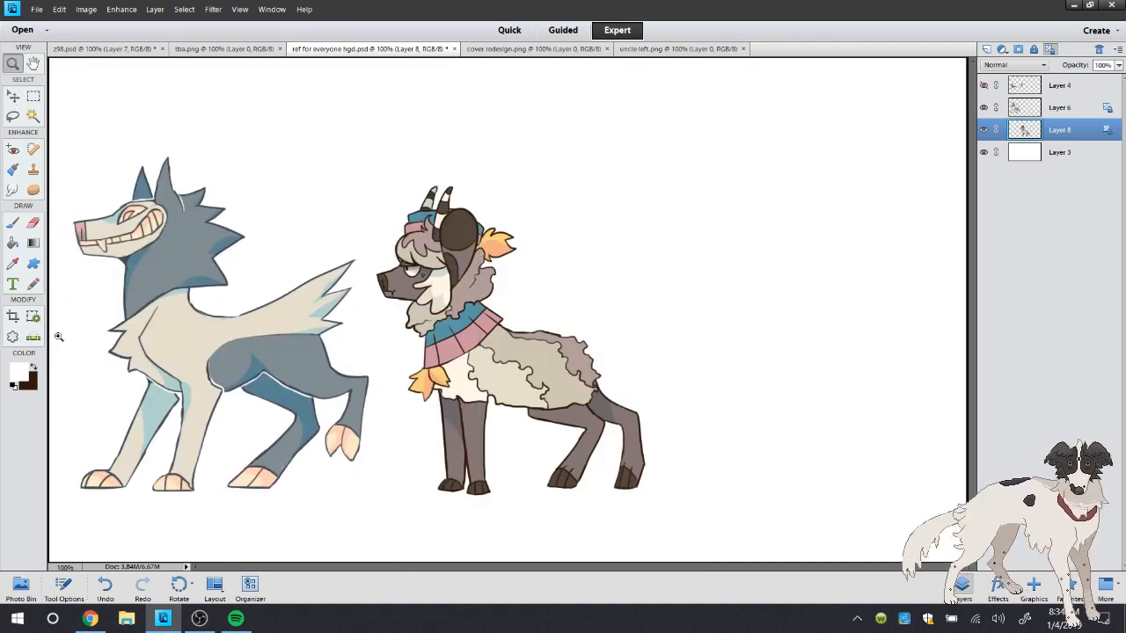
{"action": "left_click", "coordinate": [65, 586]}
{"action": "left_click", "coordinate": [369, 518]}
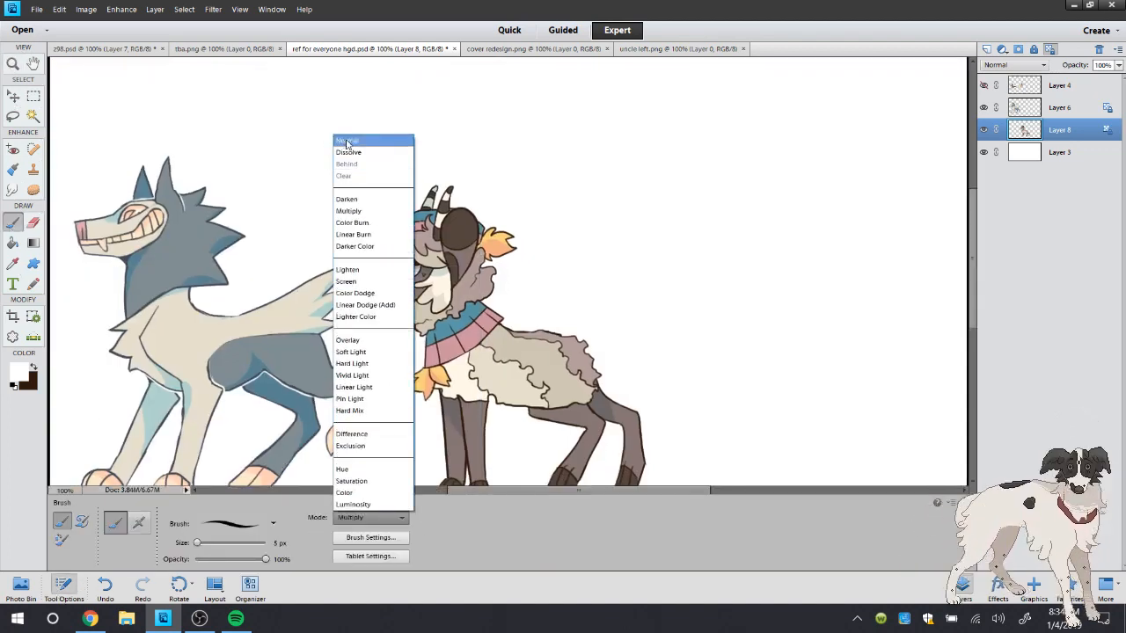
{"action": "left_click", "coordinate": [347, 142]}
{"action": "left_click", "coordinate": [64, 586]}
Brush a thin white outline along the shaded hind leg's upper edge where it meets the fleece and the other hind leg
{"action": "key", "text": "z"}
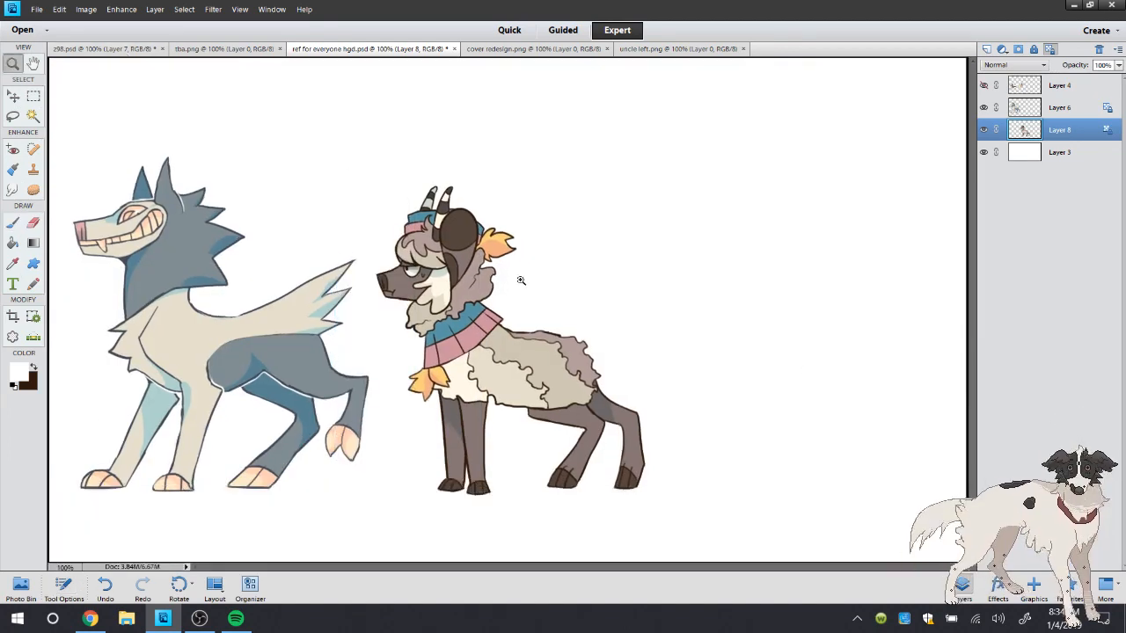
{"action": "left_click", "coordinate": [632, 396]}
{"action": "left_click", "coordinate": [614, 326]}
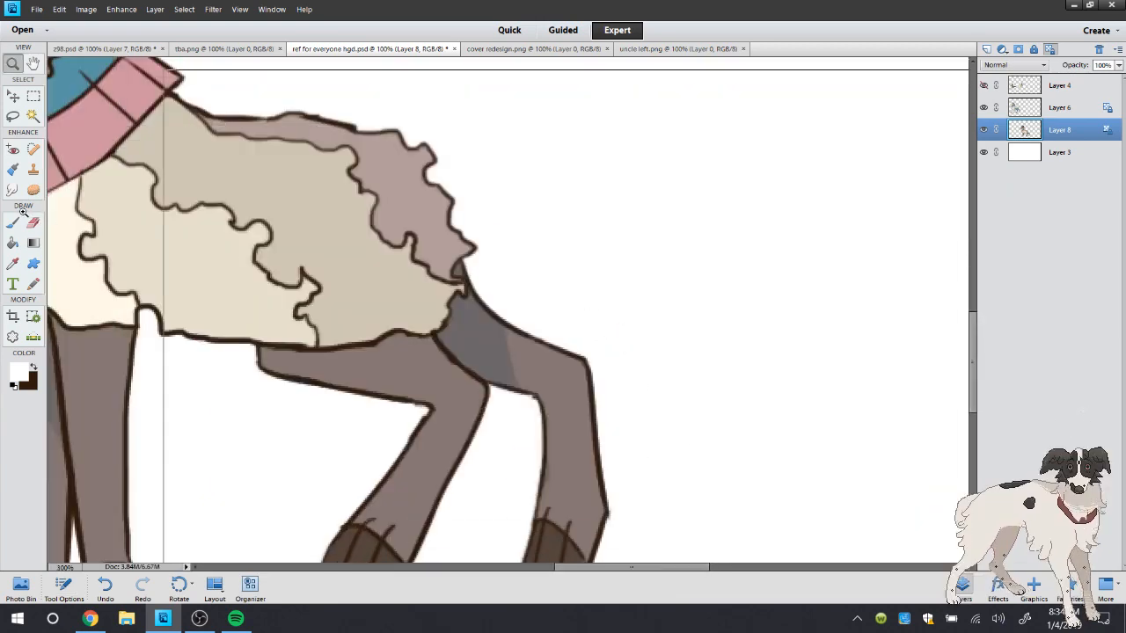
{"action": "left_click", "coordinate": [598, 334]}
{"action": "key", "text": "b"}
{"action": "mouse_move", "coordinate": [402, 246]}
{"action": "left_mouse_down"}
{"action": "mouse_move", "coordinate": [411, 280]}
{"action": "mouse_move", "coordinate": [379, 349]}
{"action": "mouse_move", "coordinate": [443, 412]}
{"action": "left_mouse_up"}
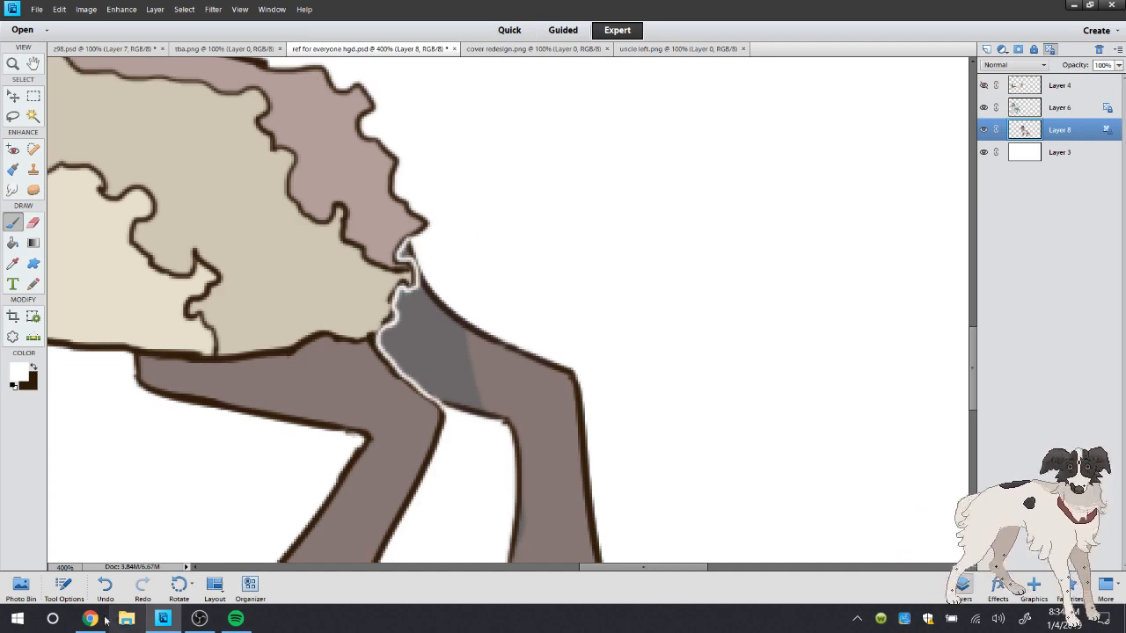
Check the YouTube live chat in Chrome, then examine the wolf-like character and the horned character up close in the drawing
{"action": "left_click", "coordinate": [90, 617]}
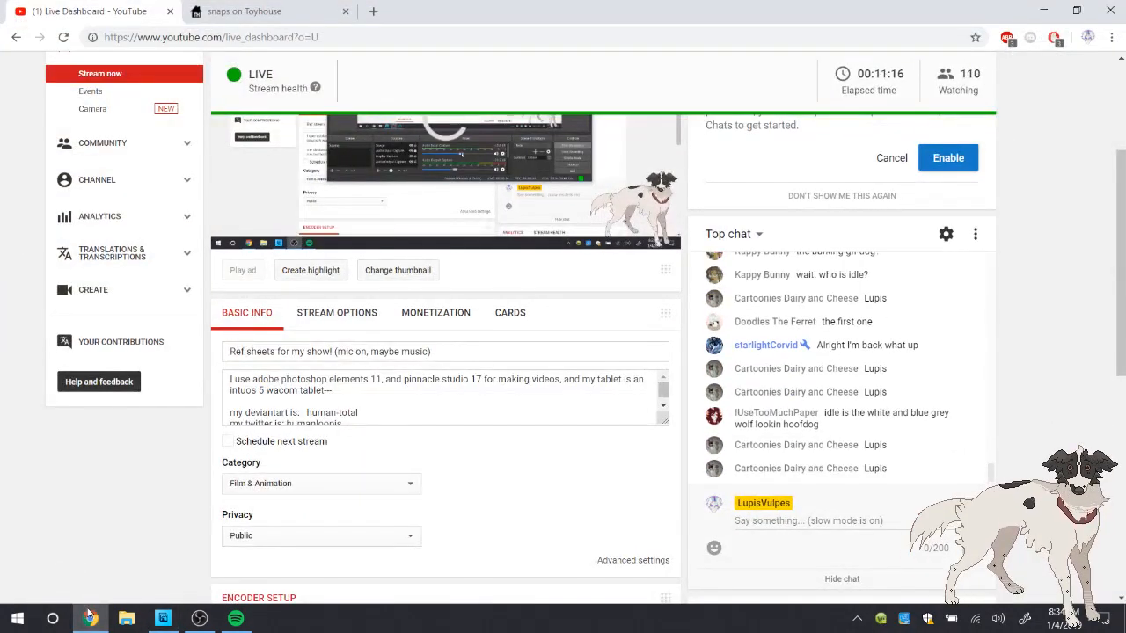
{"action": "left_click", "coordinate": [161, 620]}
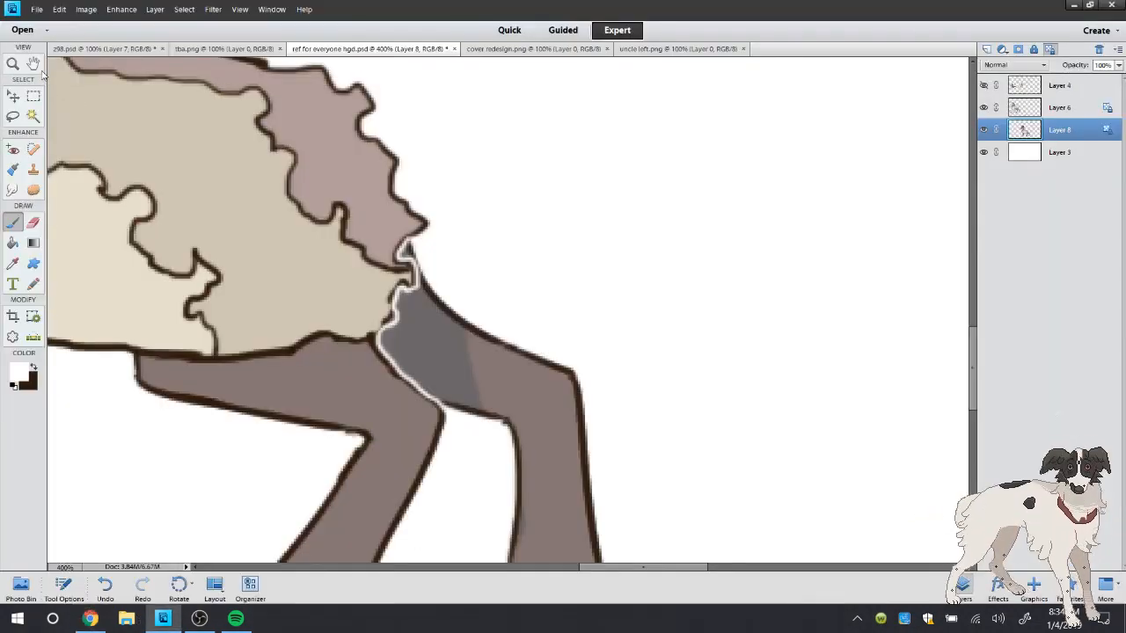
{"action": "double_click", "coordinate": [9, 65]}
{"action": "left_click", "coordinate": [75, 280]}
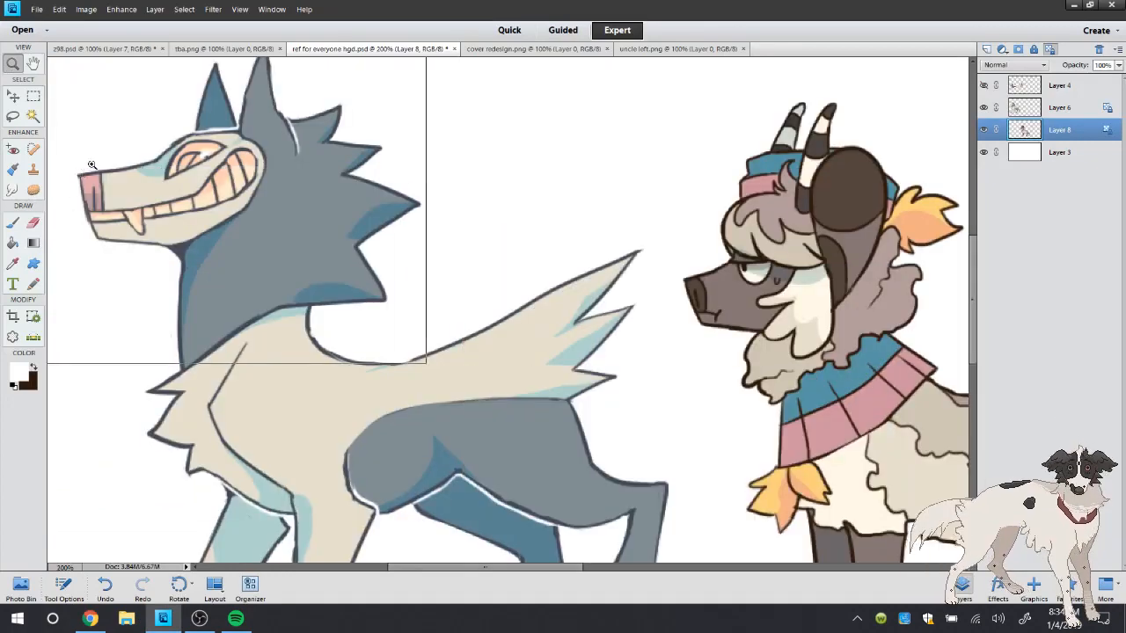
{"action": "left_click", "coordinate": [88, 174]}
{"action": "right_click", "coordinate": [246, 154]}
{"action": "left_click", "coordinate": [274, 171]}
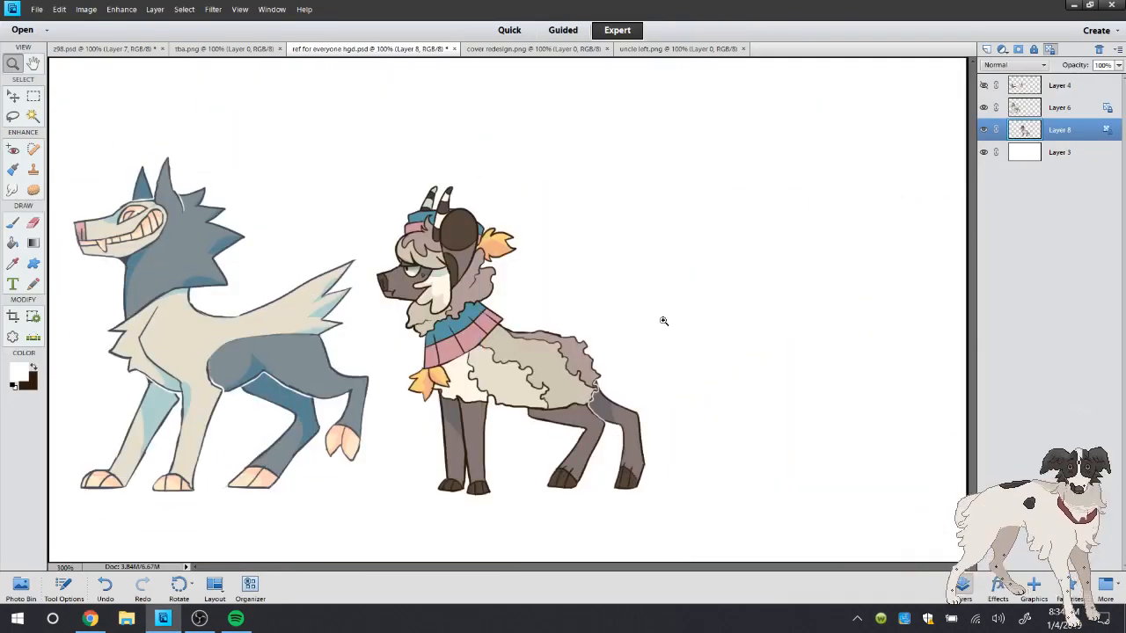
{"action": "left_click", "coordinate": [584, 316]}
{"action": "right_click", "coordinate": [478, 235]}
{"action": "left_click", "coordinate": [491, 252]}
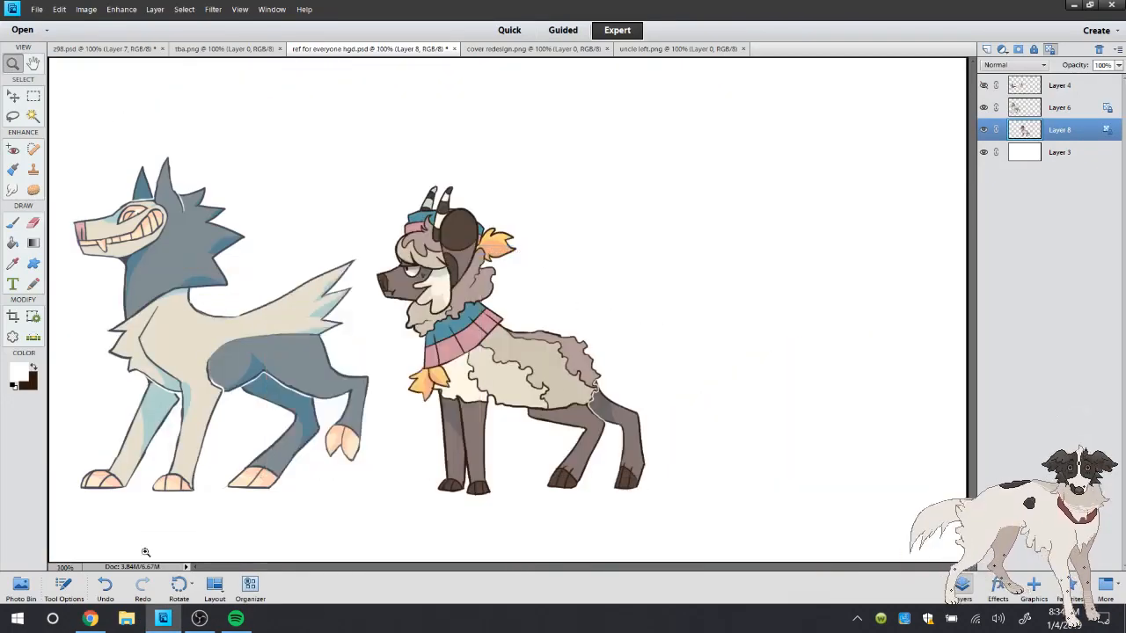
{"action": "left_click", "coordinate": [495, 392]}
{"action": "left_click", "coordinate": [313, 329]}
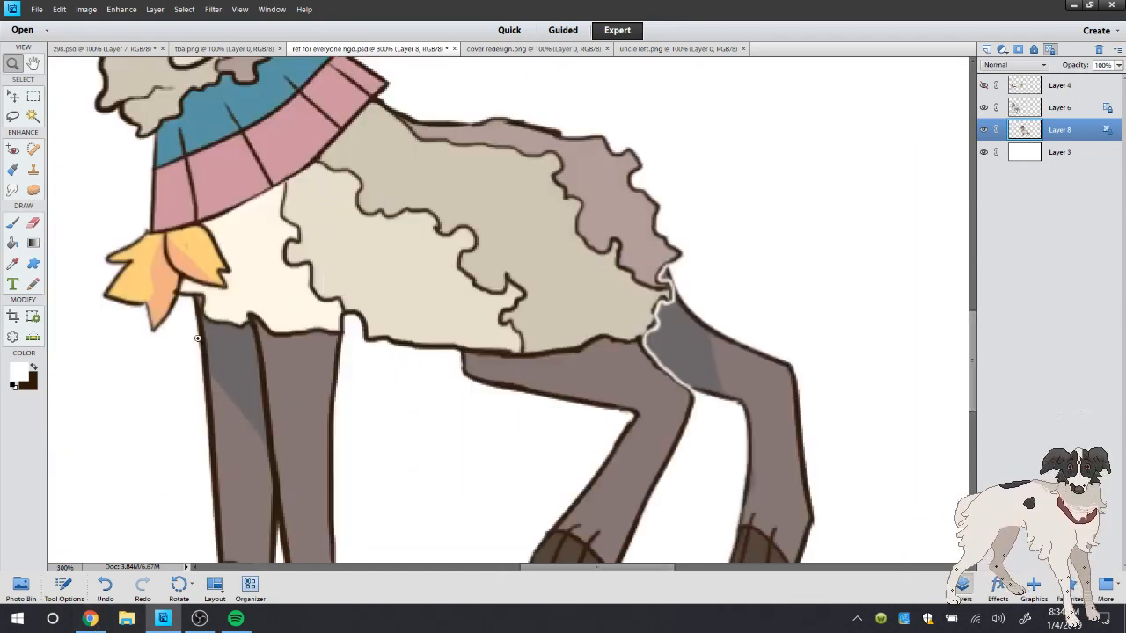
Brush a white outline along the shaded front leg's top edge under the chest fleece, and trim it with the shadow grey sampled from the leg
{"action": "left_click", "coordinate": [193, 284]}
{"action": "key", "text": "b"}
{"action": "mouse_move", "coordinate": [190, 282]}
{"action": "left_mouse_down"}
{"action": "mouse_move", "coordinate": [205, 309]}
{"action": "mouse_move", "coordinate": [264, 329]}
{"action": "left_mouse_up"}
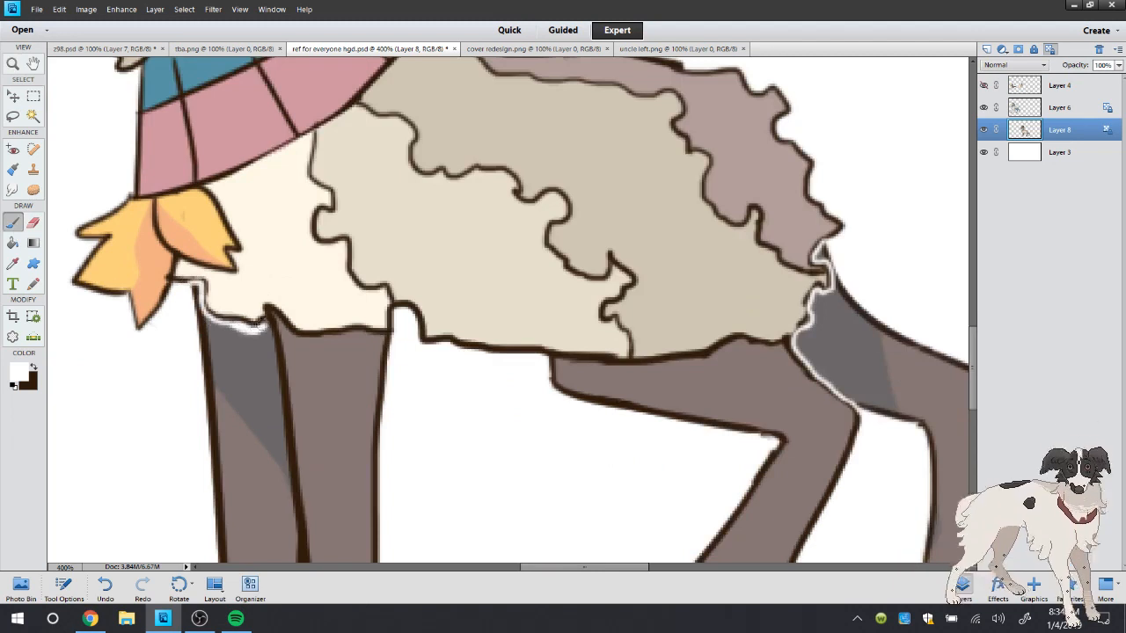
{"action": "left_click", "coordinate": [12, 266]}
{"action": "left_click", "coordinate": [34, 368]}
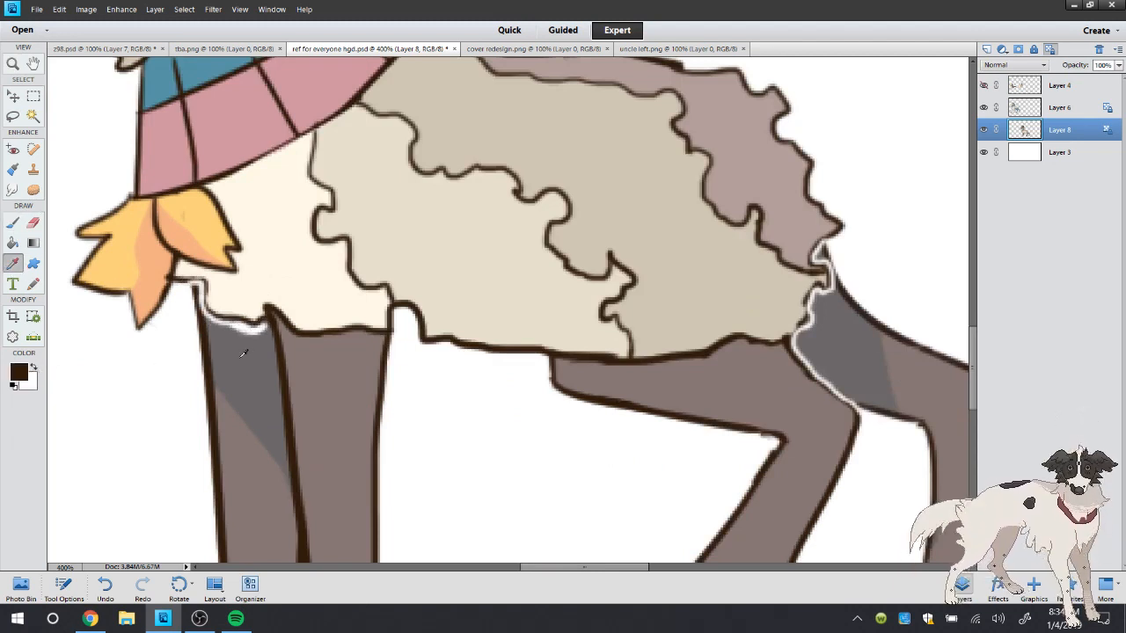
{"action": "left_click", "coordinate": [234, 350]}
{"action": "left_click", "coordinate": [16, 222]}
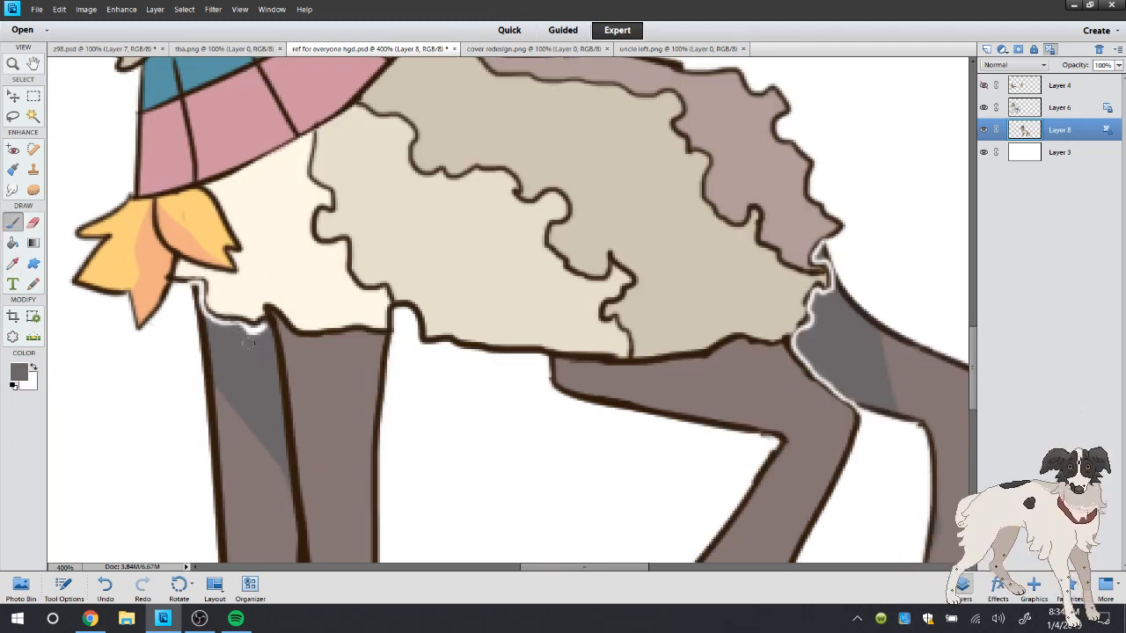
Brush a thin white separating outline between the two front legs, from the shaded top down towards the hooves
{"action": "left_click", "coordinate": [34, 368]}
{"action": "left_click_drag", "start_coordinate": [262, 321], "coordinate": [285, 447]}
{"action": "scroll", "coordinate": [341, 236], "scroll_direction": "down", "scroll_amount": 5}
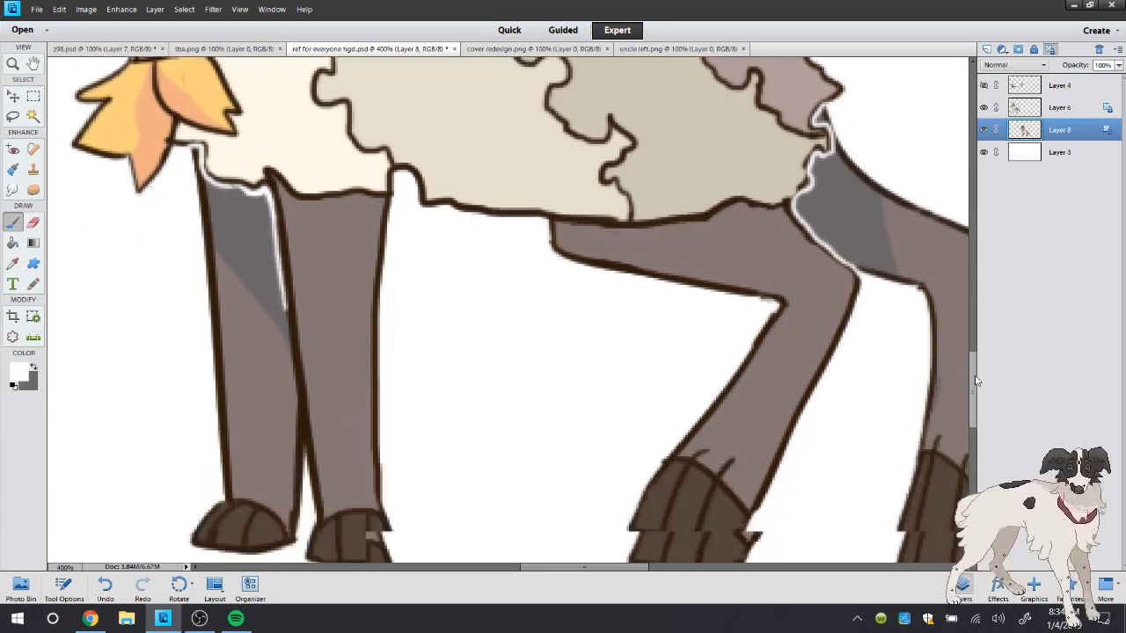
{"action": "left_click_drag", "start_coordinate": [285, 188], "coordinate": [304, 384]}
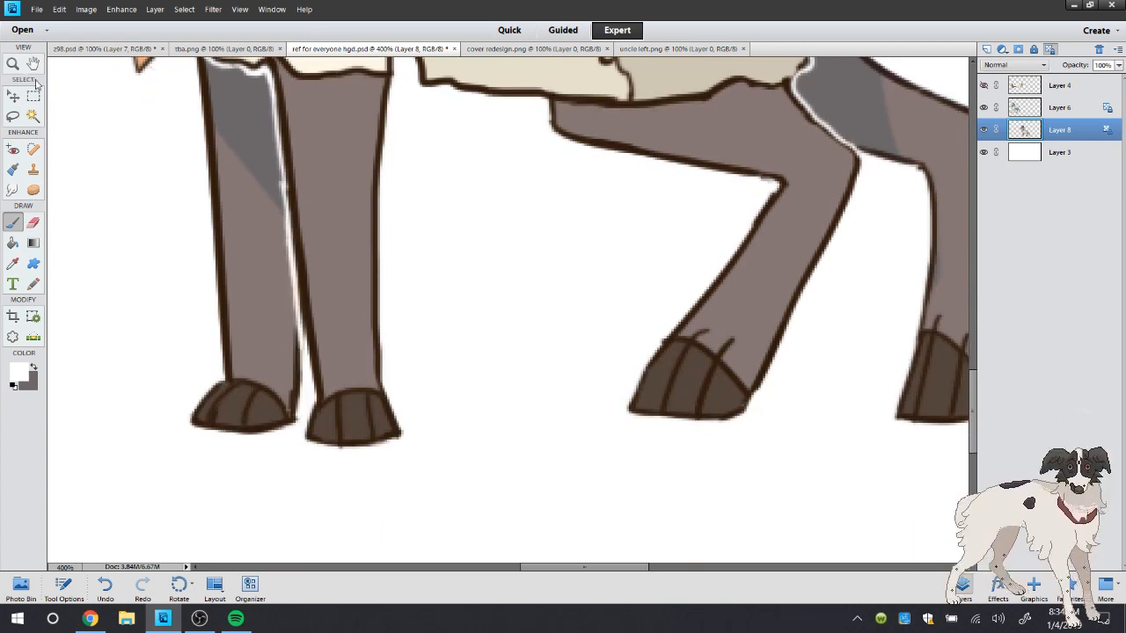
{"action": "left_click", "coordinate": [35, 368]}
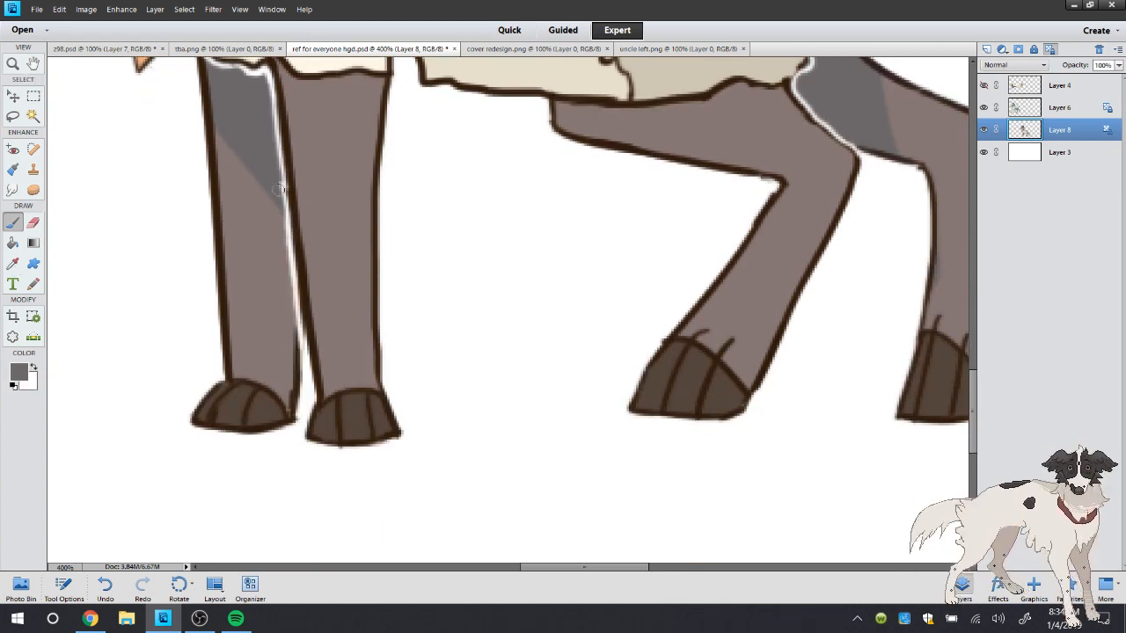
Brush a white outline along the ear's rear edge against the neck fleece, and between the hat and the orange tuft
{"action": "double_click", "coordinate": [13, 63]}
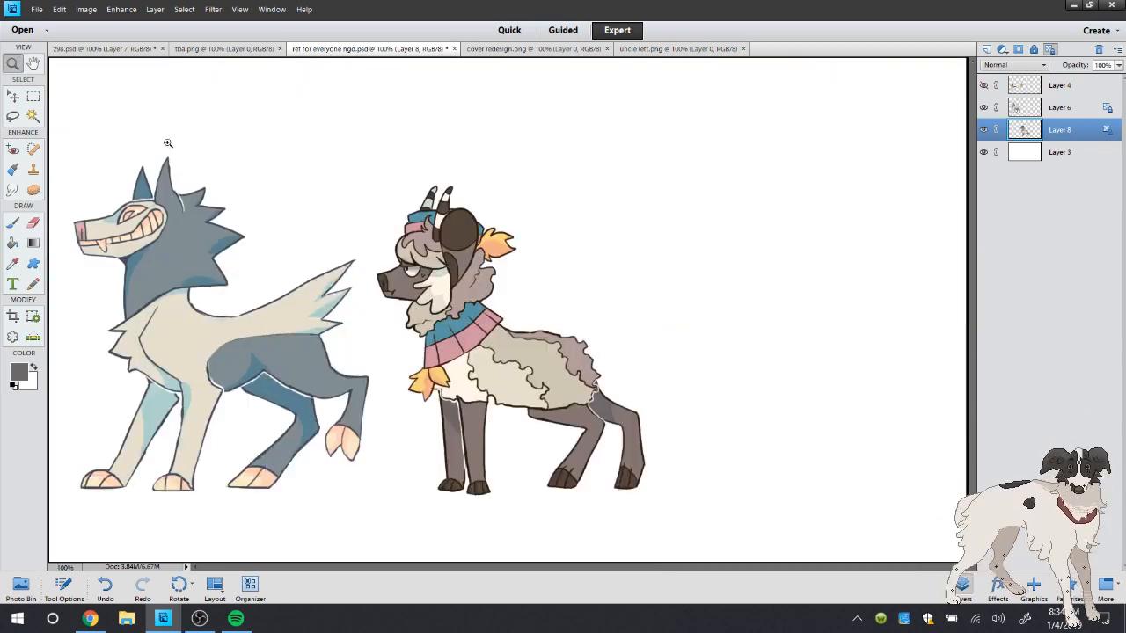
{"action": "left_click", "coordinate": [610, 305]}
{"action": "left_click", "coordinate": [249, 264]}
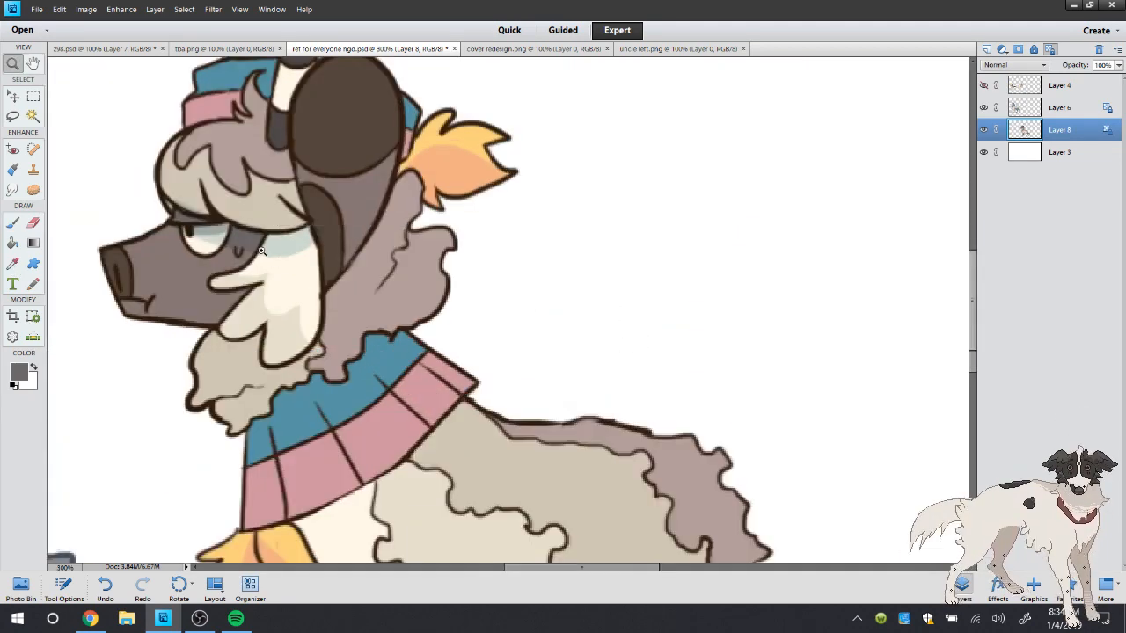
{"action": "left_click", "coordinate": [282, 264]}
{"action": "key", "text": "x"}
{"action": "key", "text": "b"}
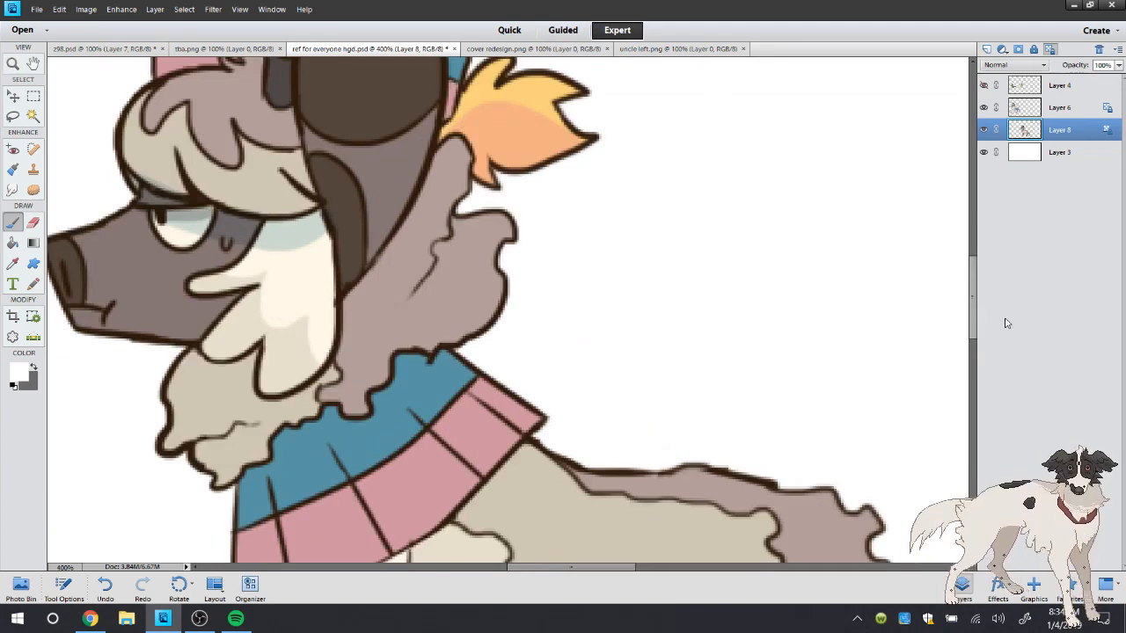
{"action": "left_click_drag", "start_coordinate": [449, 350], "coordinate": [394, 369]}
{"action": "key", "text": "ctrl+z"}
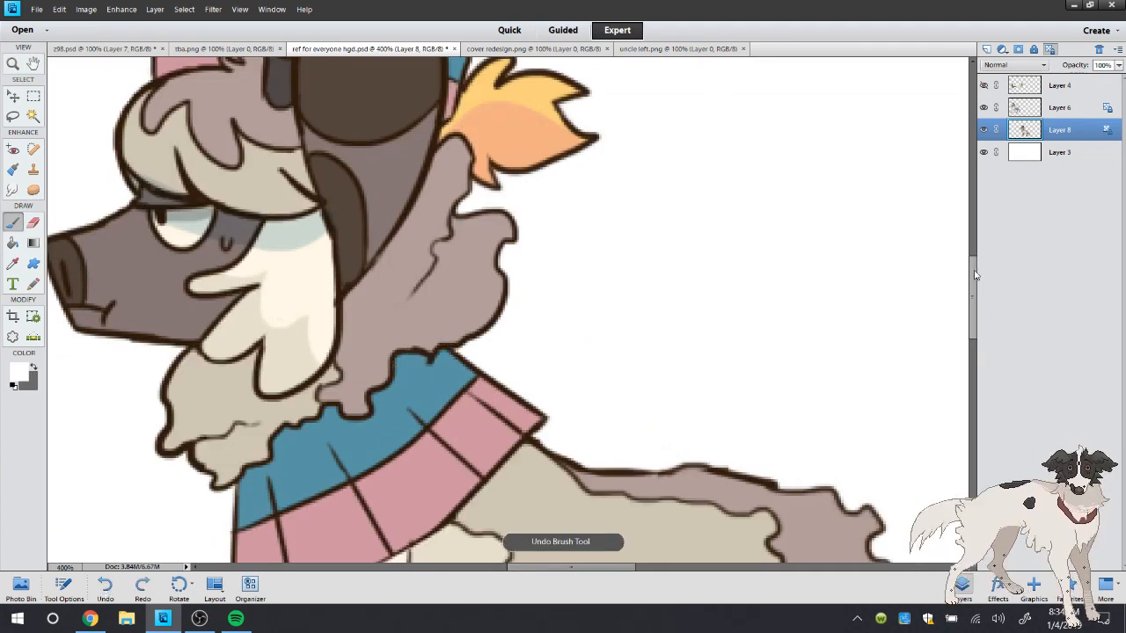
{"action": "left_click_drag", "start_coordinate": [975, 271], "coordinate": [976, 244]}
{"action": "mouse_move", "coordinate": [466, 237]}
{"action": "left_mouse_down"}
{"action": "mouse_move", "coordinate": [427, 350]}
{"action": "mouse_move", "coordinate": [369, 435]}
{"action": "left_mouse_up"}
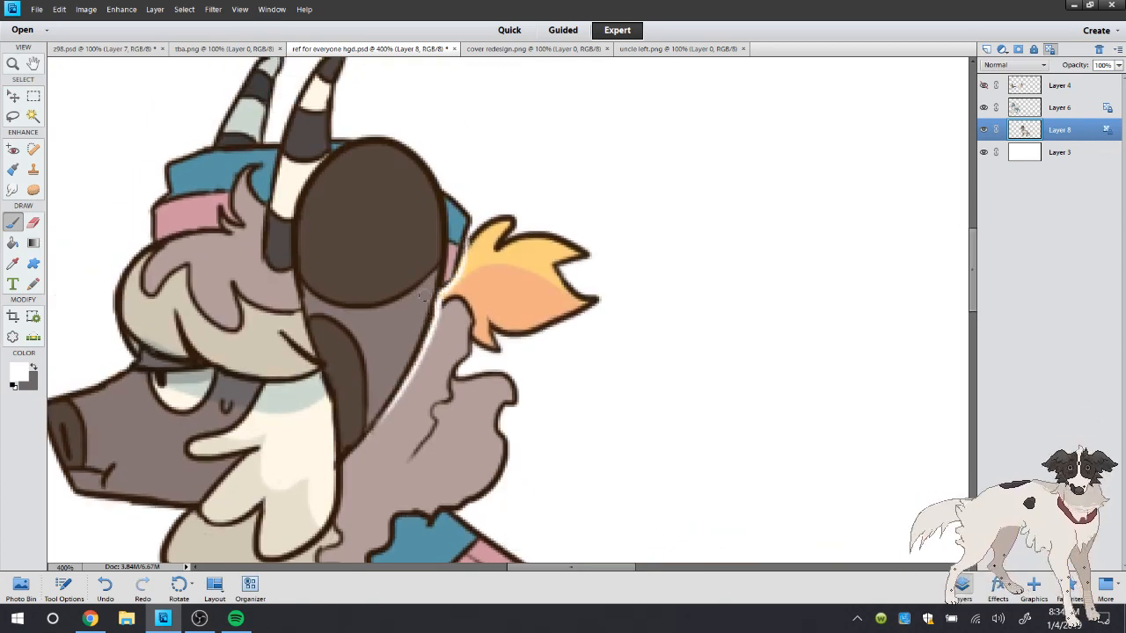
Redo the white line between the large ear's upper rear edge and the hat
{"action": "left_click_drag", "start_coordinate": [438, 299], "coordinate": [446, 254]}
{"action": "left_click", "coordinate": [103, 594]}
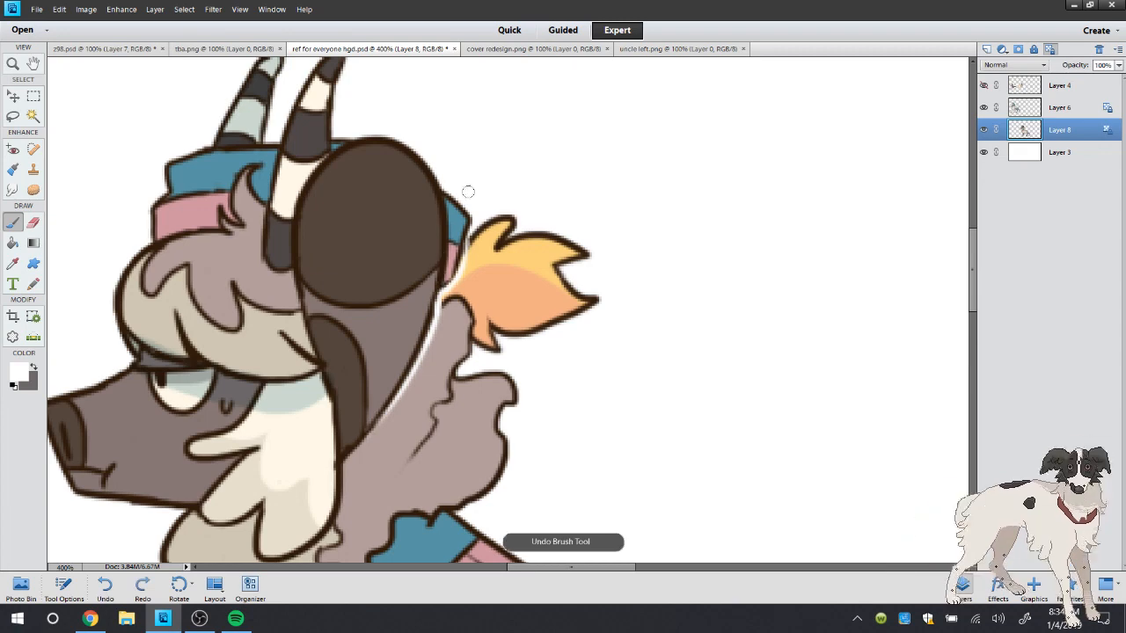
{"action": "left_click_drag", "start_coordinate": [445, 190], "coordinate": [442, 283]}
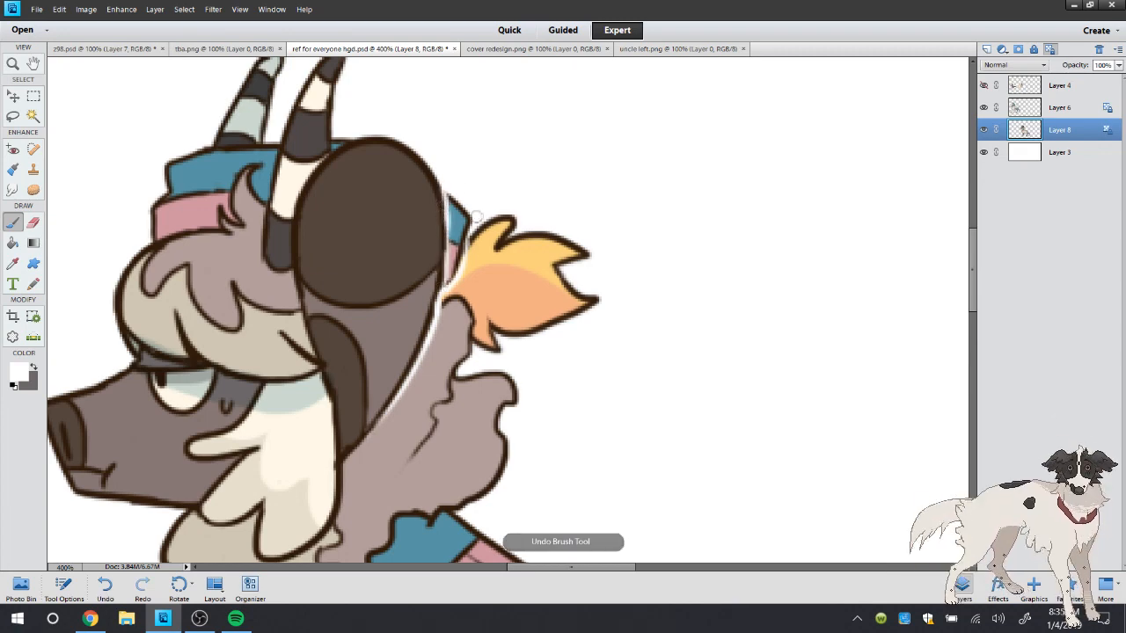
Brush a white outline around the near horn's base and front edge, and along the hat's upper edge below the far horn
{"action": "mouse_move", "coordinate": [279, 271]}
{"action": "left_mouse_down"}
{"action": "mouse_move", "coordinate": [254, 245]}
{"action": "mouse_move", "coordinate": [259, 258]}
{"action": "mouse_move", "coordinate": [253, 208]}
{"action": "mouse_move", "coordinate": [282, 129]}
{"action": "left_mouse_up"}
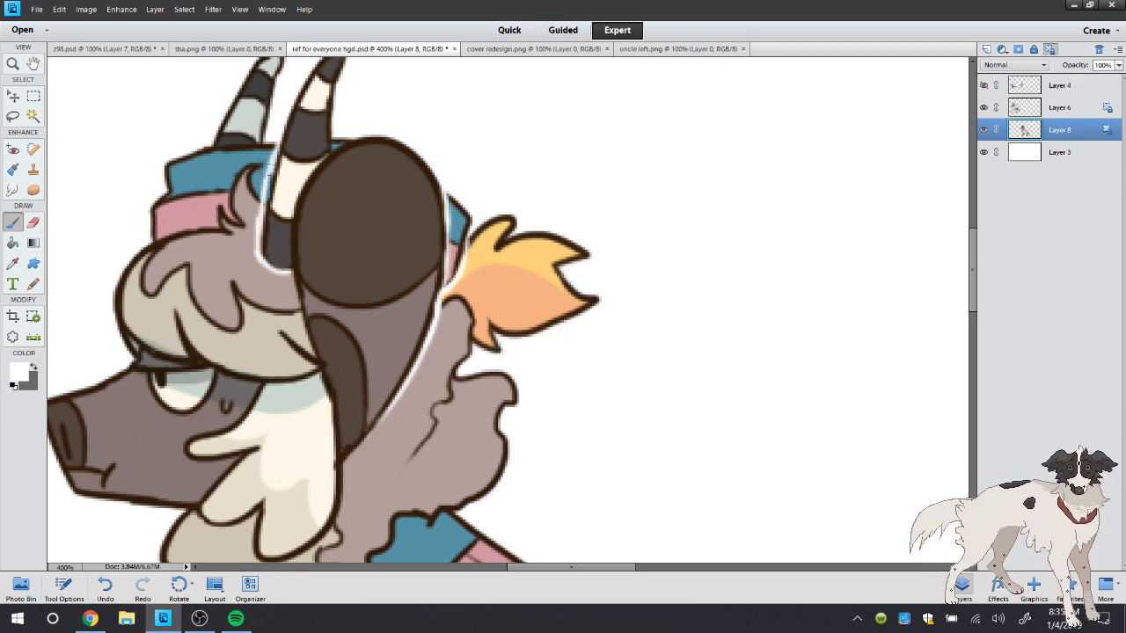
{"action": "left_click_drag", "start_coordinate": [271, 176], "coordinate": [267, 223]}
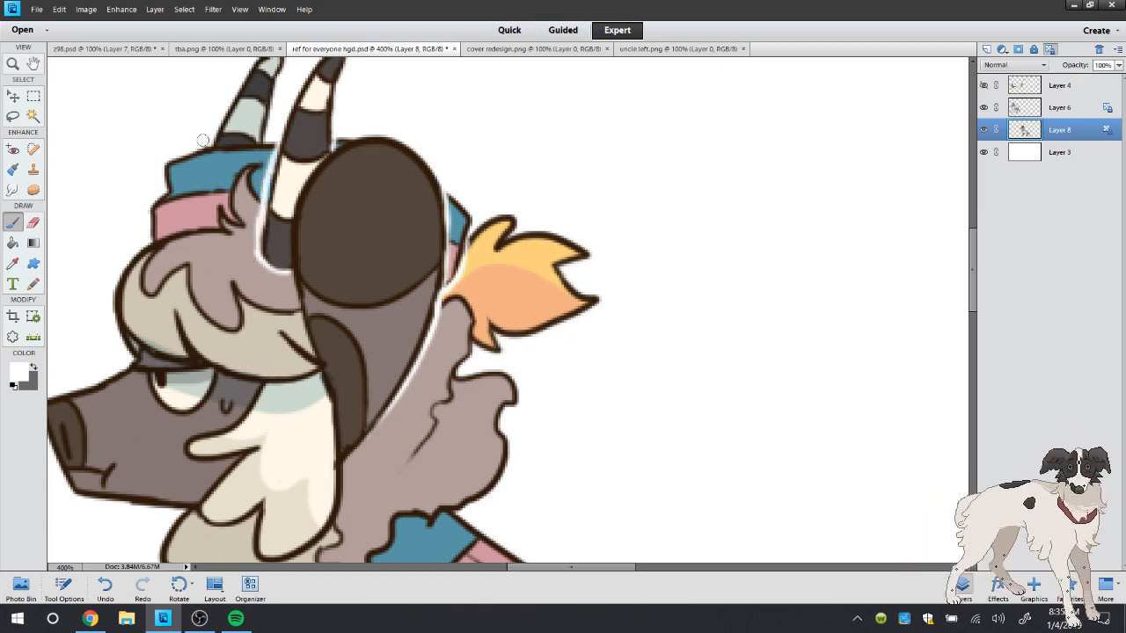
{"action": "left_click_drag", "start_coordinate": [202, 141], "coordinate": [278, 143]}
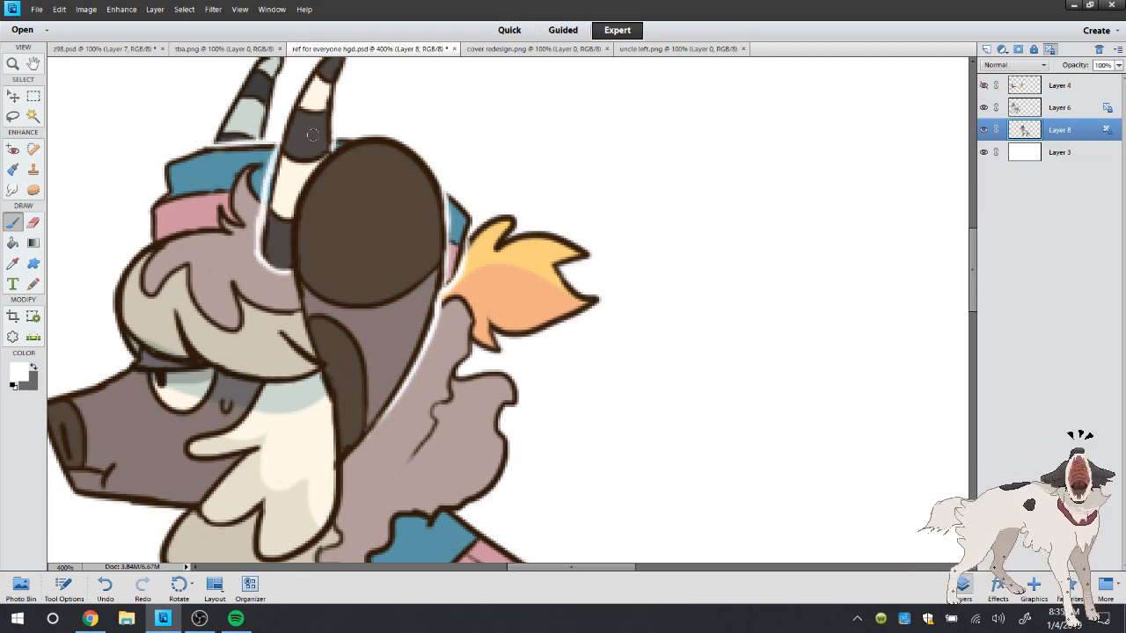
Thin the near horn's white outline using the teal sampled from the hat and the mauve sampled from the hair
{"action": "left_click", "coordinate": [12, 263]}
{"action": "key", "text": "b"}
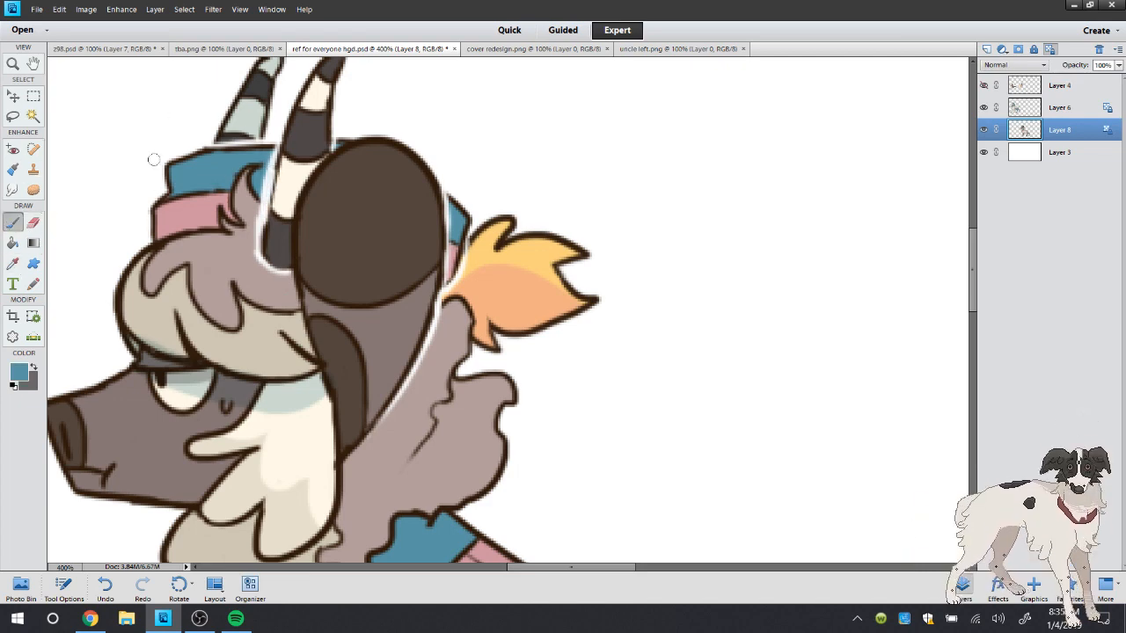
{"action": "left_click_drag", "start_coordinate": [273, 152], "coordinate": [262, 198]}
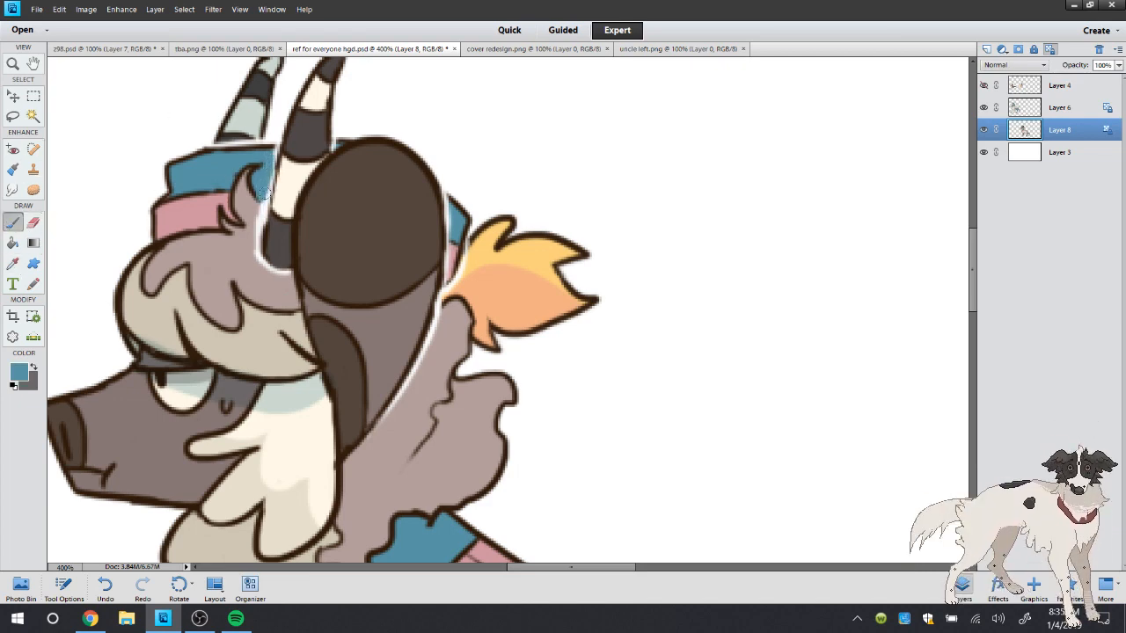
{"action": "left_click", "coordinate": [11, 260]}
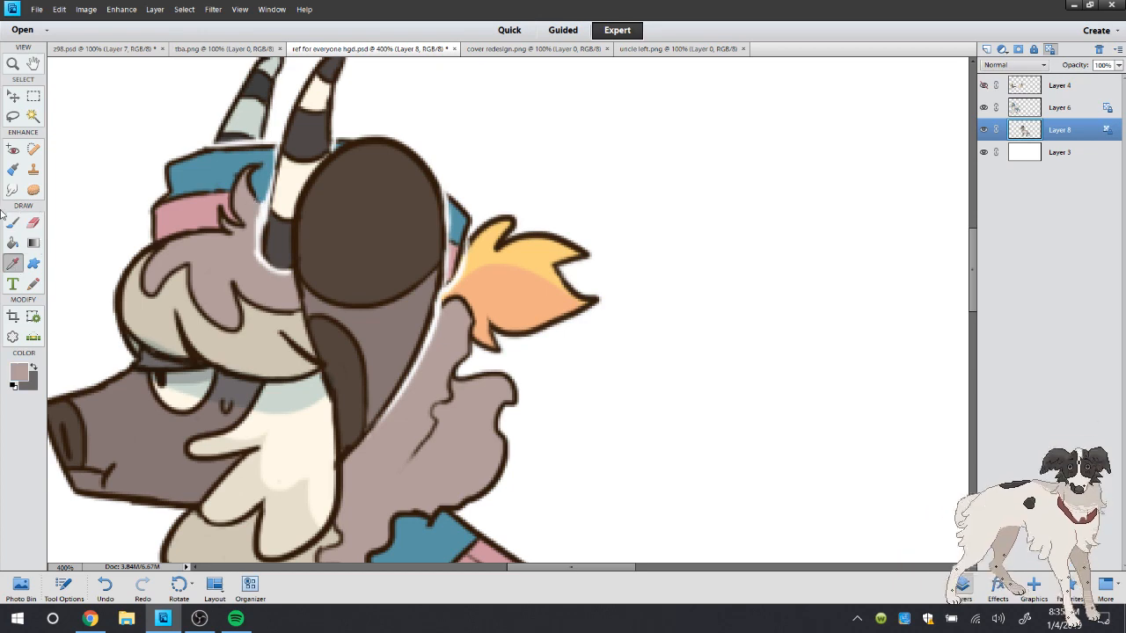
{"action": "left_click", "coordinate": [14, 223]}
{"action": "left_click_drag", "start_coordinate": [256, 206], "coordinate": [253, 235]}
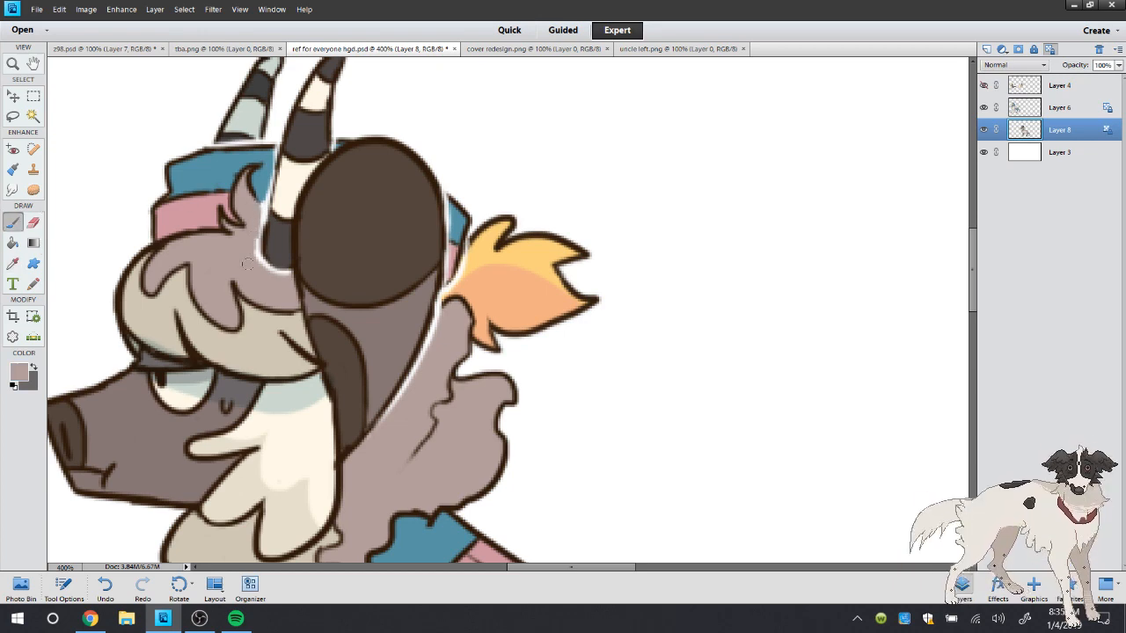
Reset the painting colours to white over black, and brush a white outline along the fringe's lower edge above the eye and cheek
{"action": "left_click", "coordinate": [14, 385]}
{"action": "left_click", "coordinate": [33, 367]}
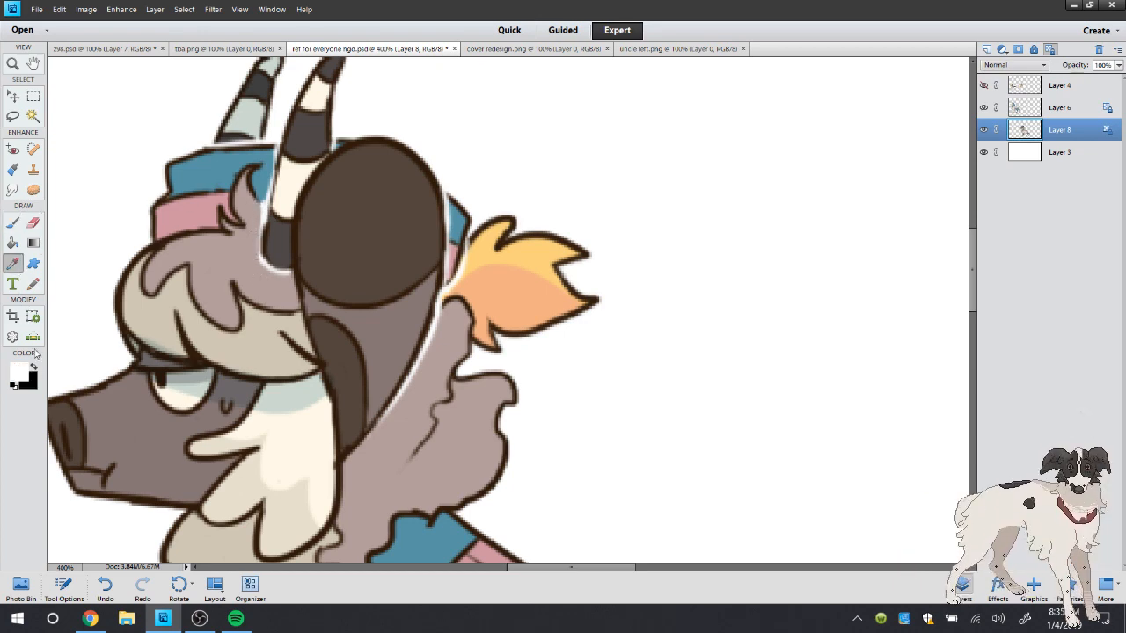
{"action": "left_click_drag", "start_coordinate": [262, 225], "coordinate": [266, 180]}
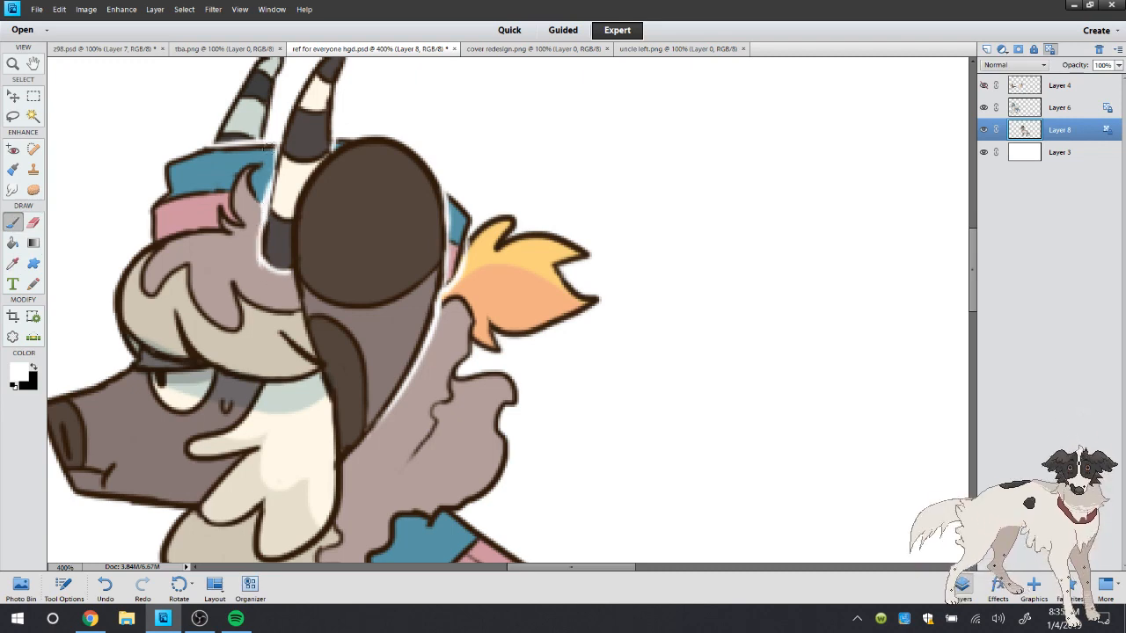
{"action": "left_click", "coordinate": [105, 585]}
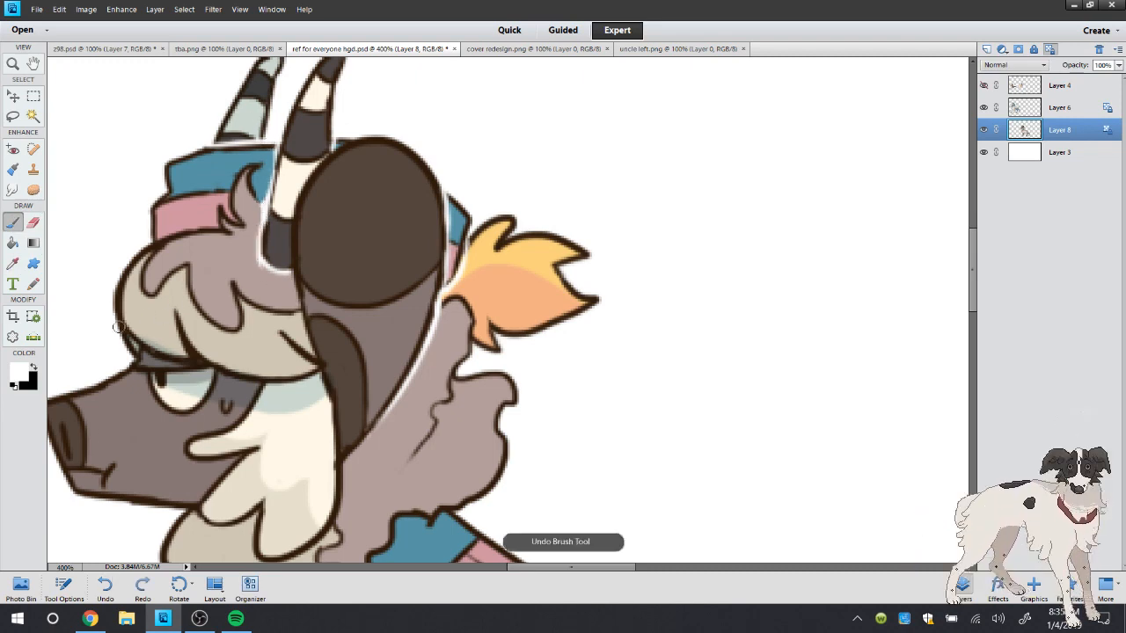
{"action": "mouse_move", "coordinate": [117, 327]}
{"action": "left_mouse_down"}
{"action": "mouse_move", "coordinate": [145, 361]}
{"action": "mouse_move", "coordinate": [203, 369]}
{"action": "mouse_move", "coordinate": [195, 356]}
{"action": "mouse_move", "coordinate": [204, 355]}
{"action": "mouse_move", "coordinate": [202, 367]}
{"action": "mouse_move", "coordinate": [264, 385]}
{"action": "left_mouse_up"}
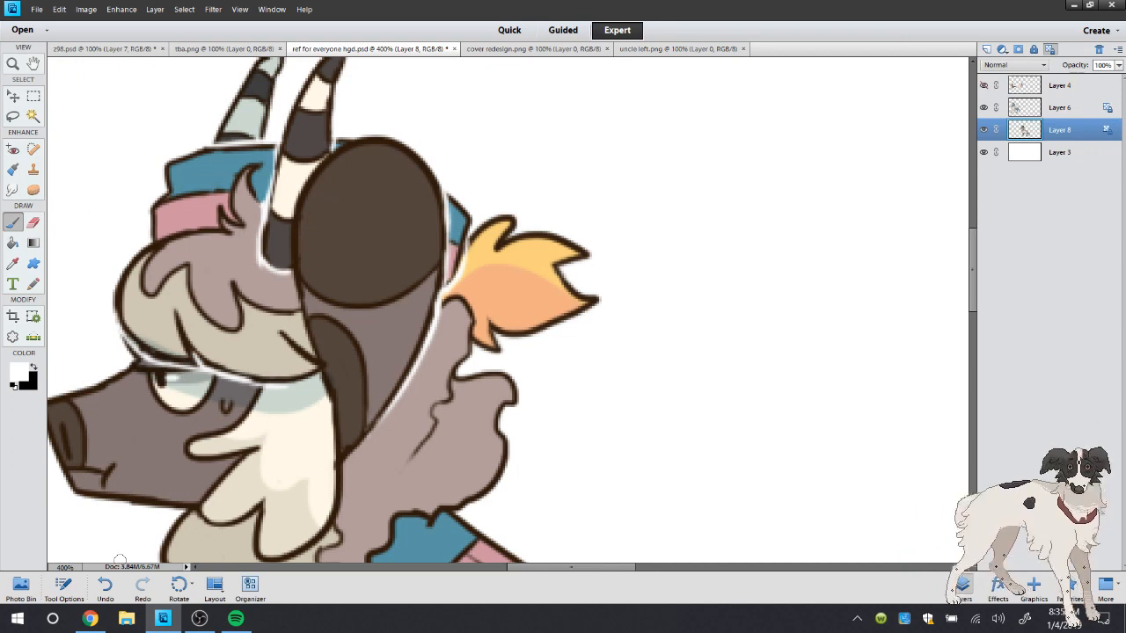
{"action": "left_click", "coordinate": [105, 586]}
Brush white outlines along the cheek tuft's lower edge against the throat fleece and along the crease in the throat fleece
{"action": "double_click", "coordinate": [13, 63]}
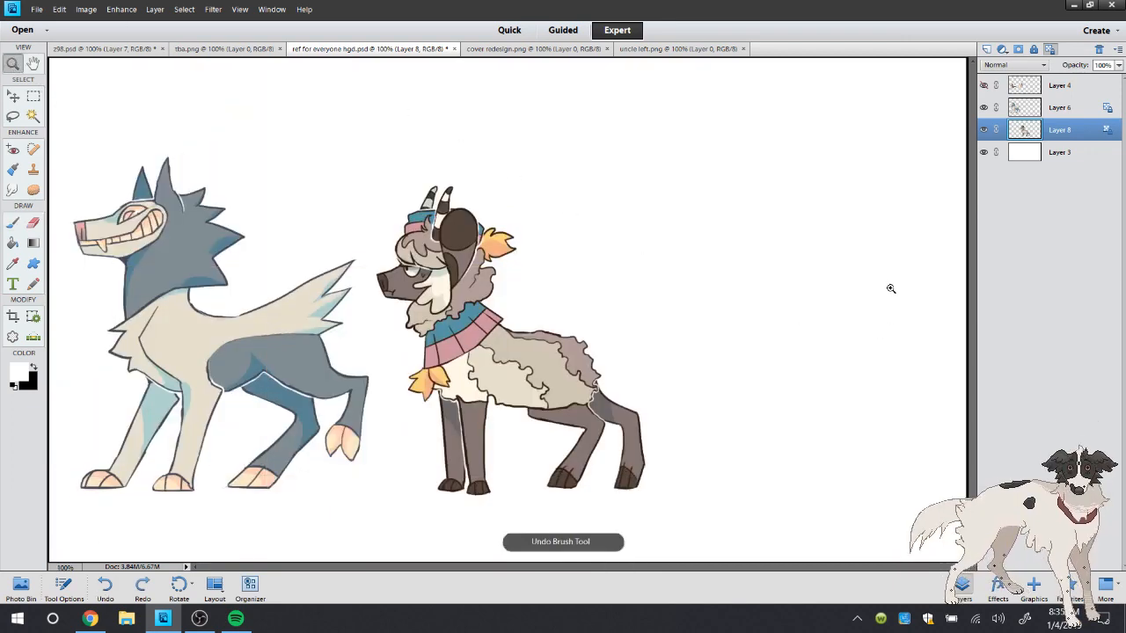
{"action": "left_click", "coordinate": [485, 302]}
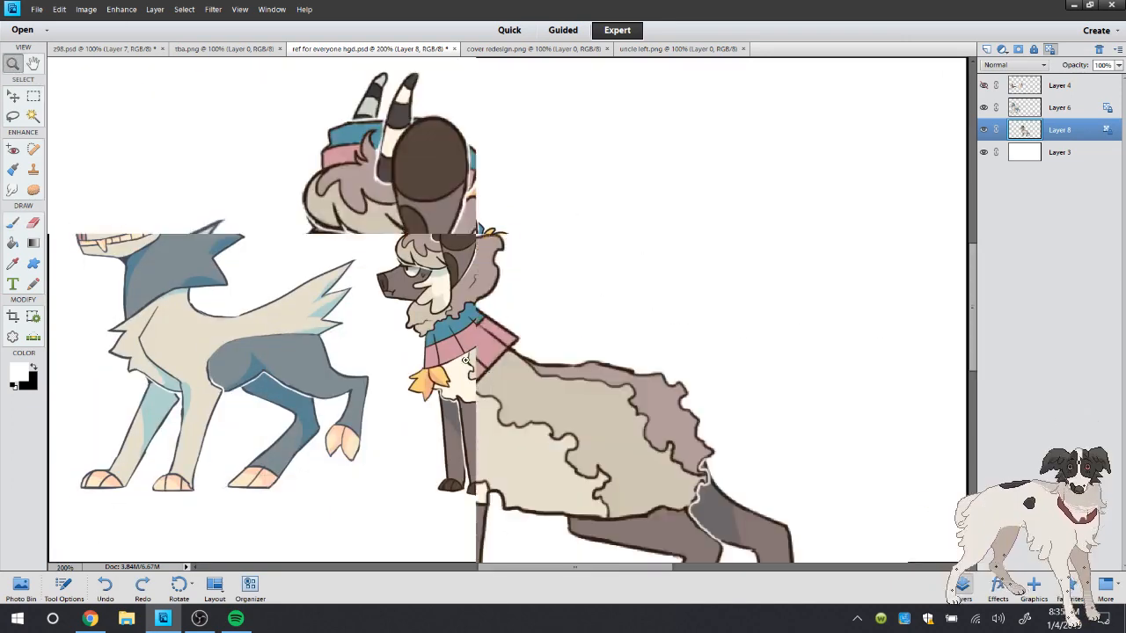
{"action": "left_click", "coordinate": [380, 313]}
{"action": "left_click", "coordinate": [471, 257]}
{"action": "key", "text": "b"}
{"action": "mouse_move", "coordinate": [269, 310]}
{"action": "left_mouse_down"}
{"action": "mouse_move", "coordinate": [308, 332]}
{"action": "mouse_move", "coordinate": [332, 317]}
{"action": "mouse_move", "coordinate": [335, 359]}
{"action": "left_mouse_up"}
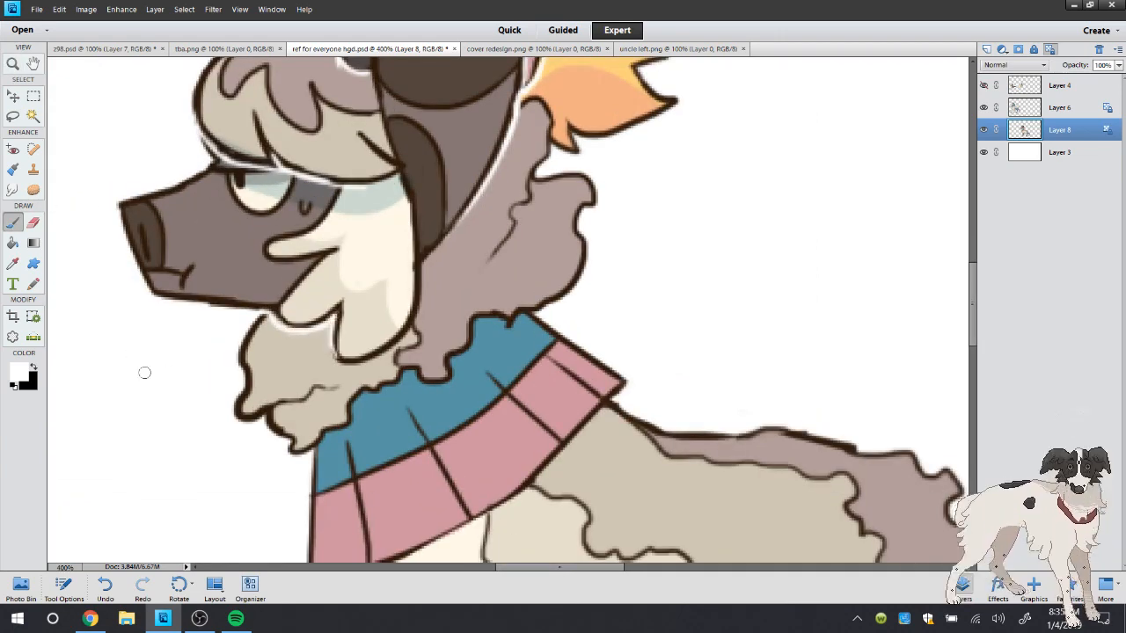
{"action": "mouse_move", "coordinate": [262, 420]}
{"action": "left_mouse_down"}
{"action": "mouse_move", "coordinate": [312, 392]}
{"action": "mouse_move", "coordinate": [354, 395]}
{"action": "left_mouse_up"}
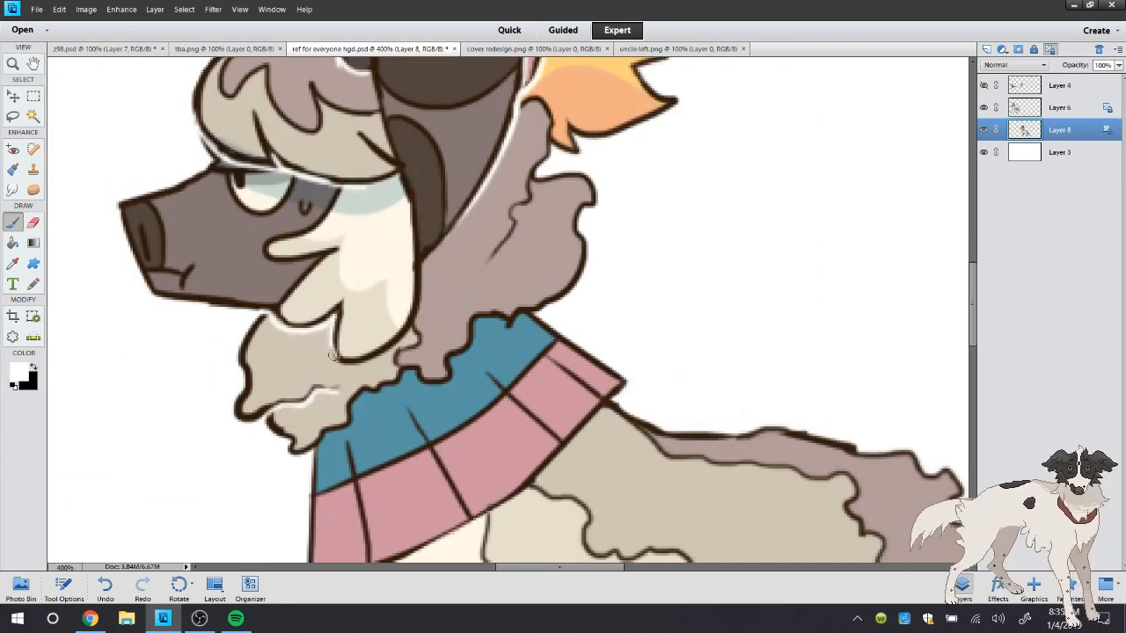
Check the playlist in Spotify, and return to the drawing
{"action": "double_click", "coordinate": [13, 63]}
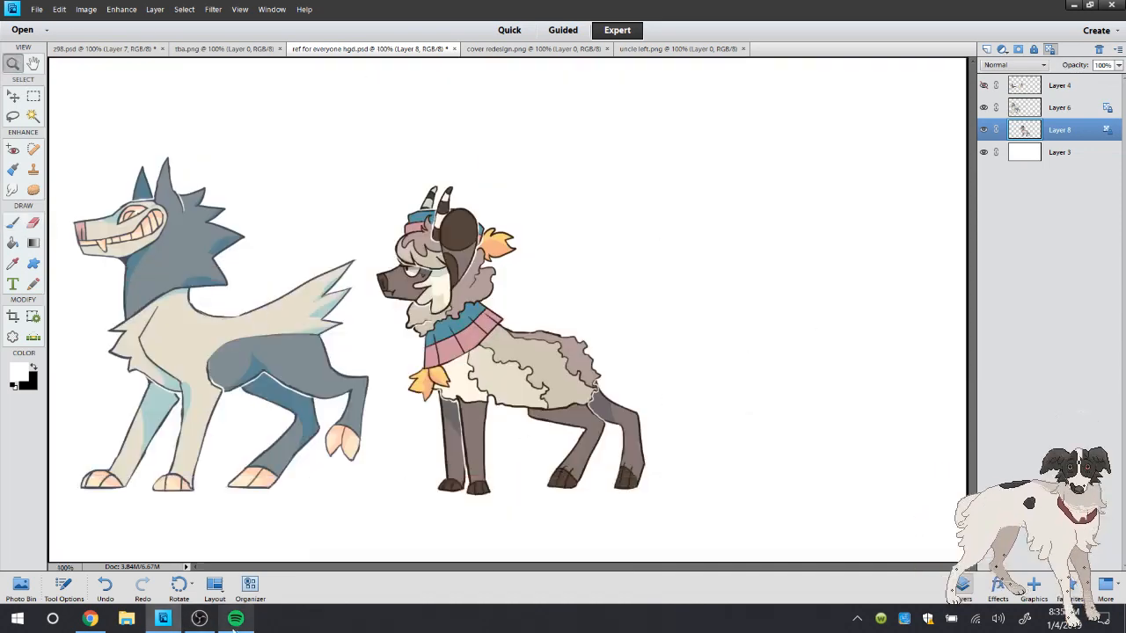
{"action": "left_click", "coordinate": [235, 619]}
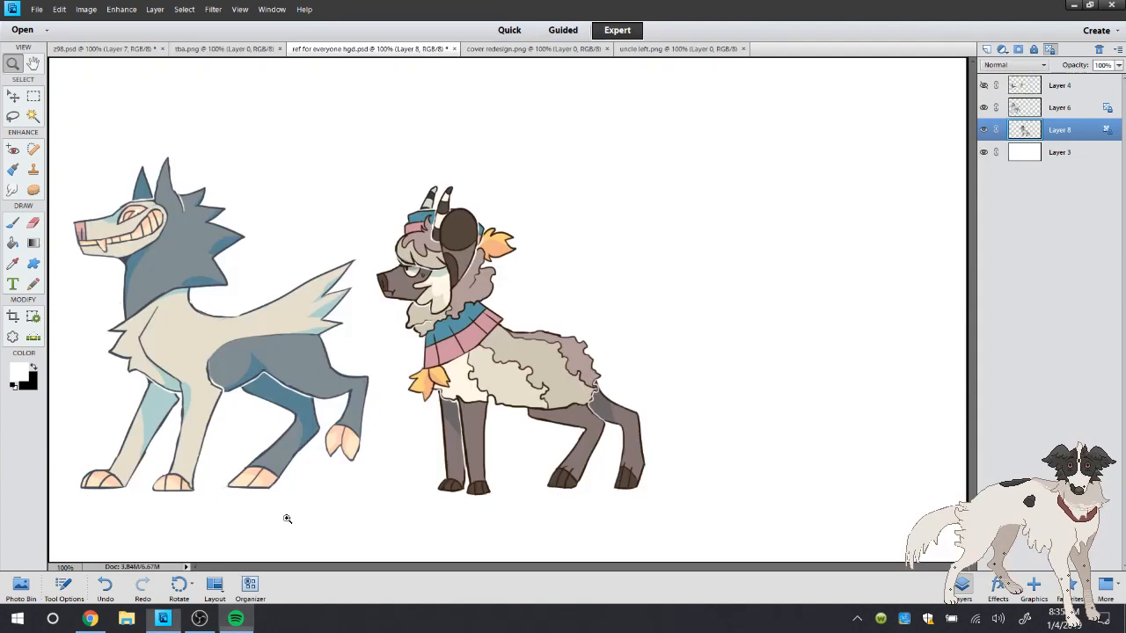
{"action": "left_click", "coordinate": [234, 620]}
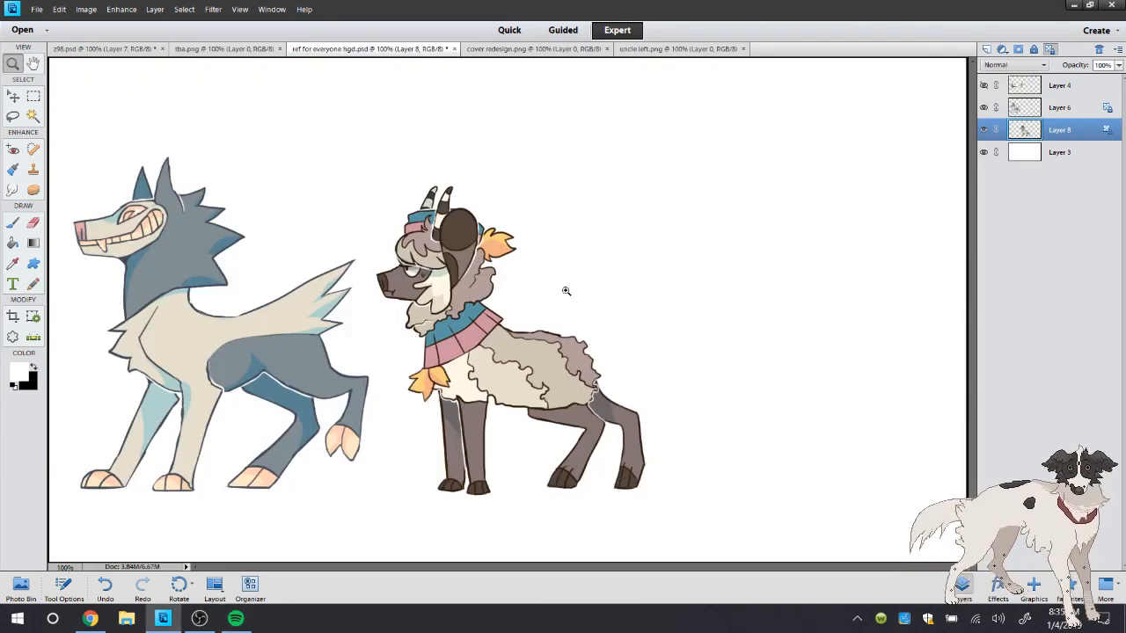
Brush a white outline along the neck fleece's wavy lower edge above the teal collar, and along the crease behind the ear
{"action": "left_click", "coordinate": [519, 292]}
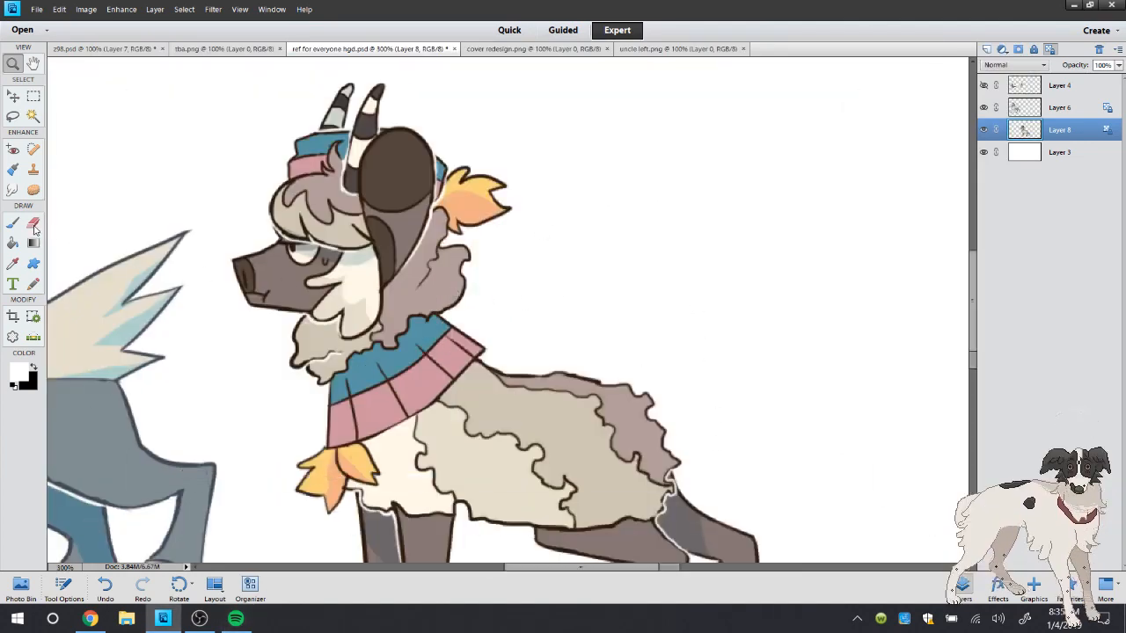
{"action": "left_click", "coordinate": [519, 292]}
{"action": "key", "text": "b"}
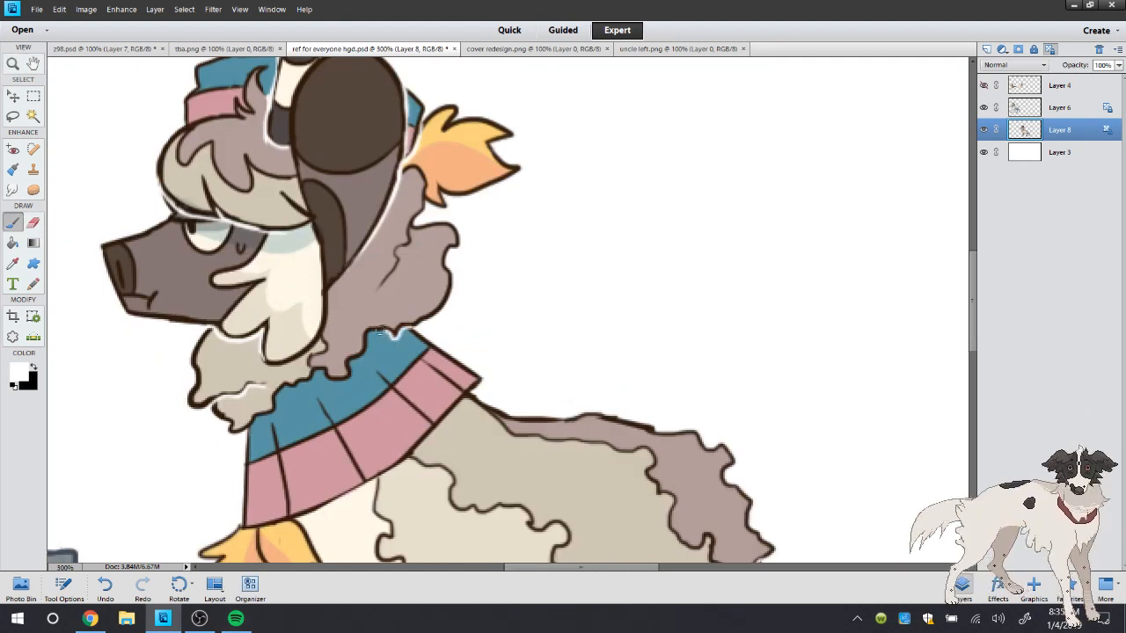
{"action": "left_click_drag", "start_coordinate": [366, 339], "coordinate": [331, 380]}
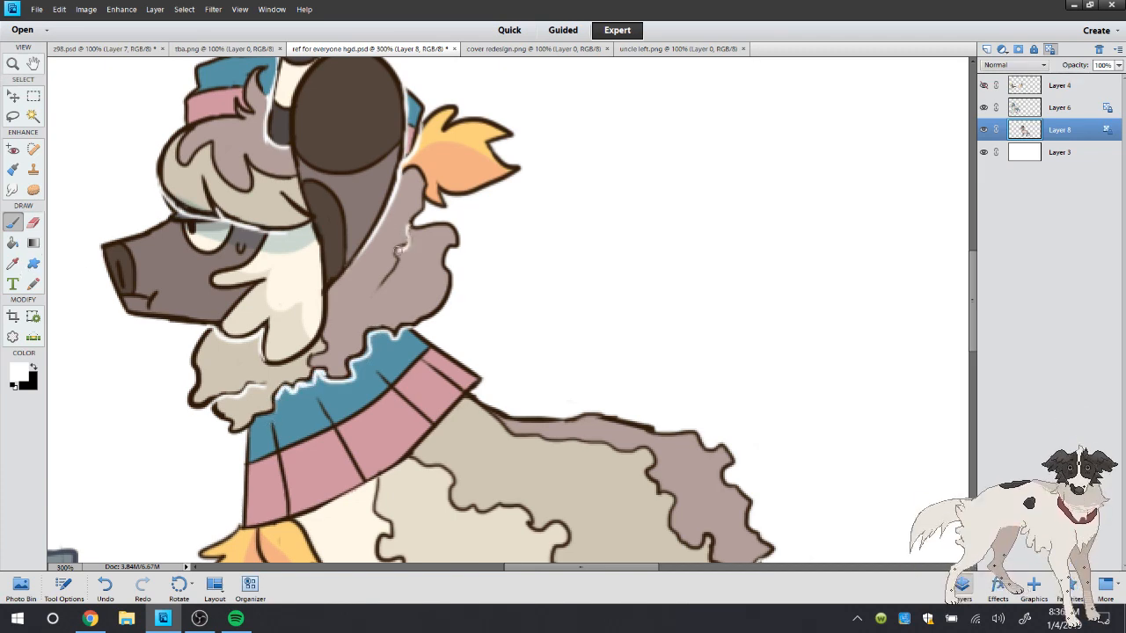
{"action": "left_click", "coordinate": [110, 589]}
Switch to Chrome and check the YouTube live dashboard's chat
{"action": "left_click", "coordinate": [88, 613]}
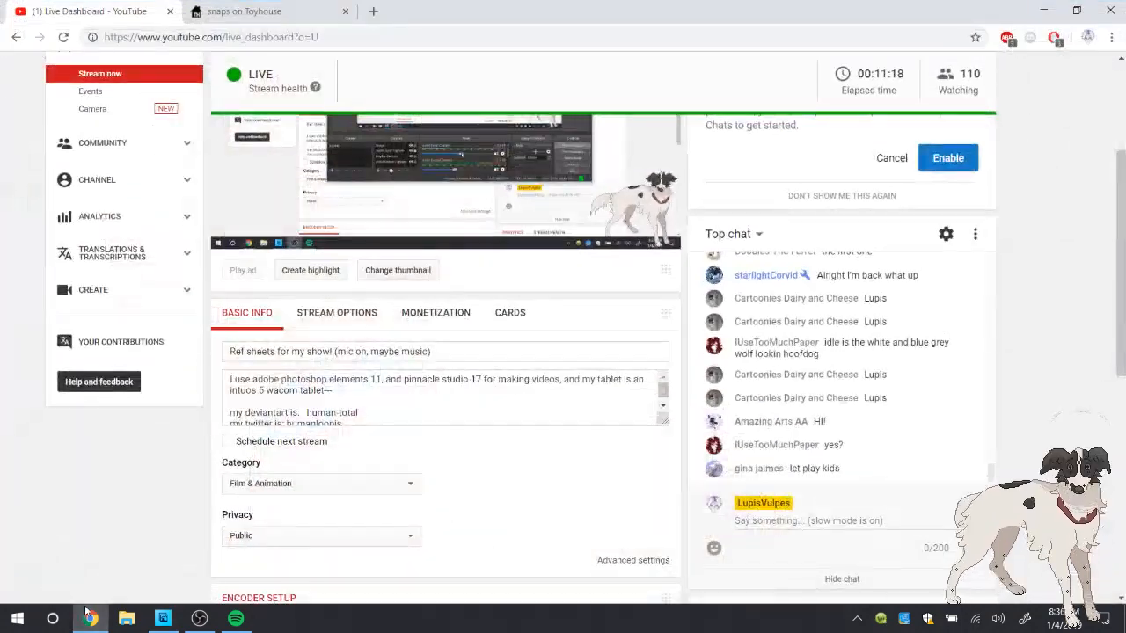
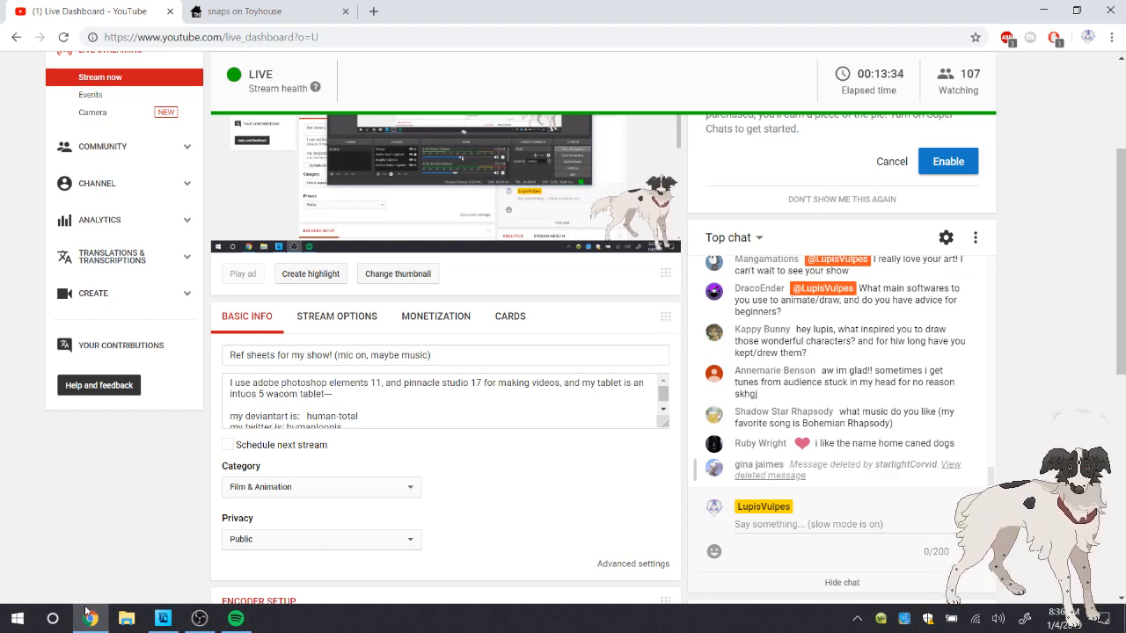
Switch to Spotify, pause the playing song, and save Brave as a Noun to the favourite songs
{"action": "left_click", "coordinate": [234, 624]}
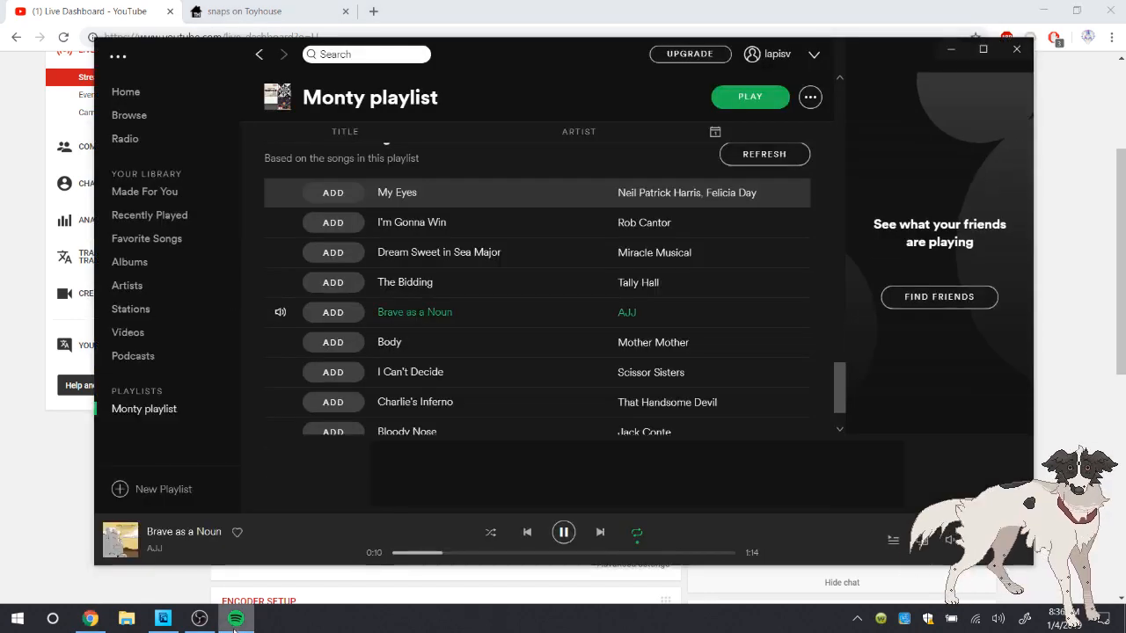
{"action": "key", "text": "space"}
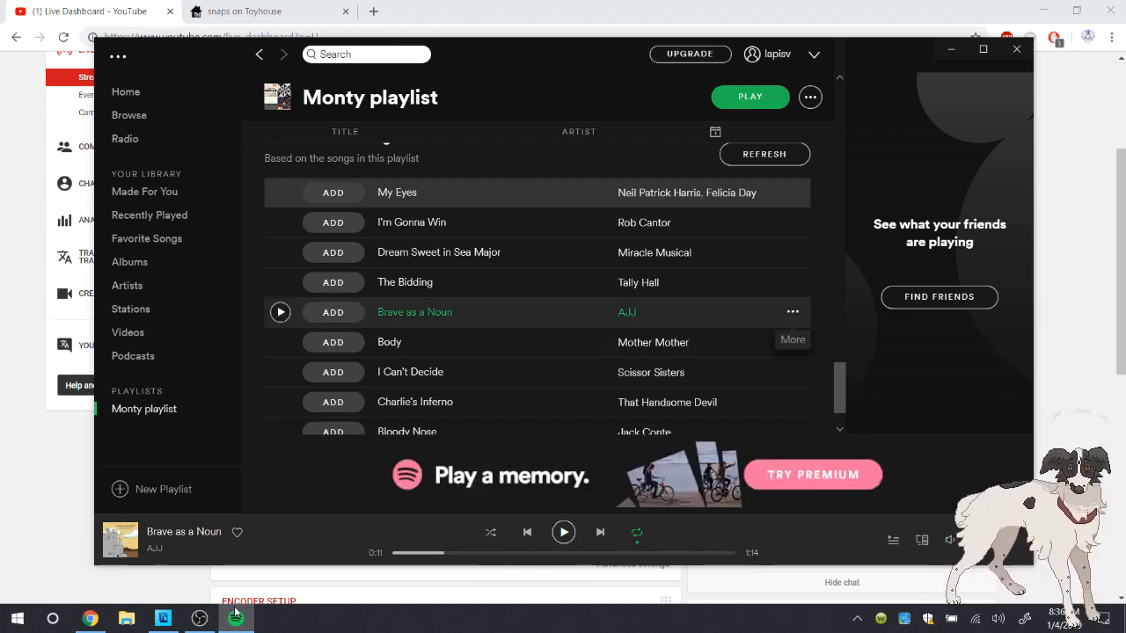
{"action": "left_click", "coordinate": [792, 313]}
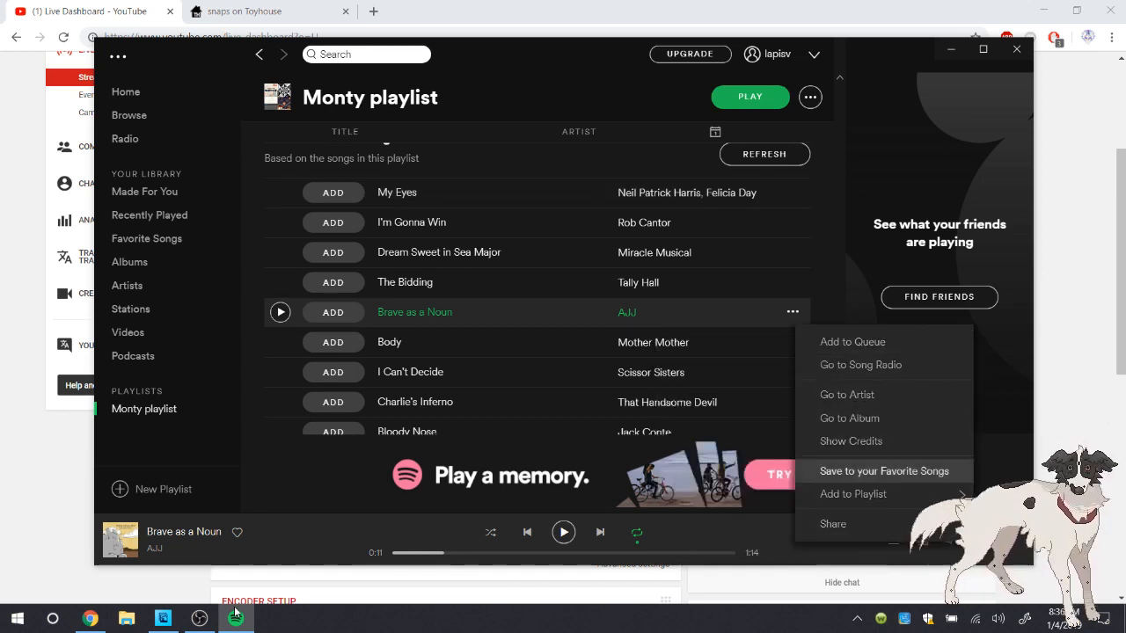
{"action": "left_click", "coordinate": [884, 471]}
Return to the start of the Monty playlist and play Computer Assisted Design
{"action": "scroll", "coordinate": [537, 291], "scroll_direction": "up", "scroll_amount": 5}
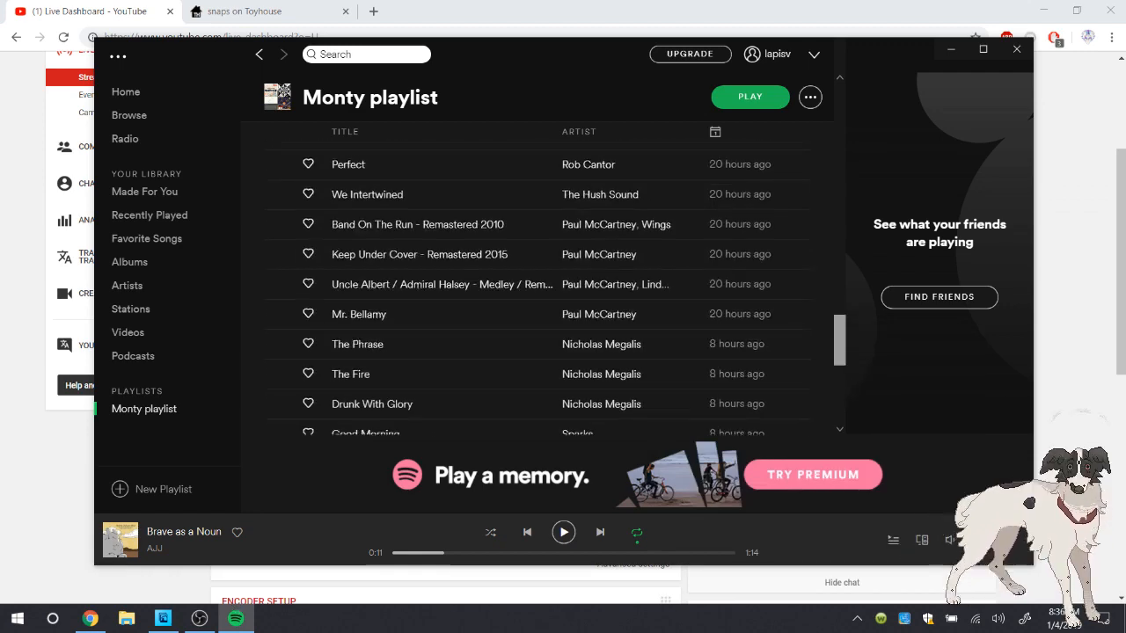
{"action": "scroll", "coordinate": [536, 291], "scroll_direction": "down", "scroll_amount": 5}
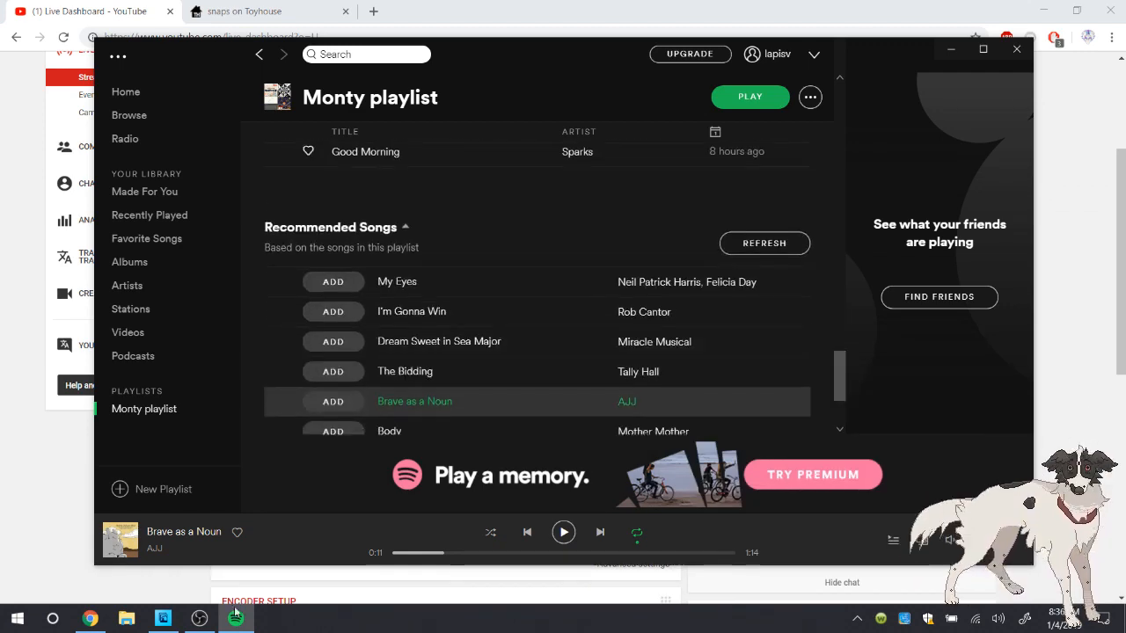
{"action": "left_click", "coordinate": [235, 611]}
{"action": "left_click_drag", "start_coordinate": [840, 110], "coordinate": [840, 125]}
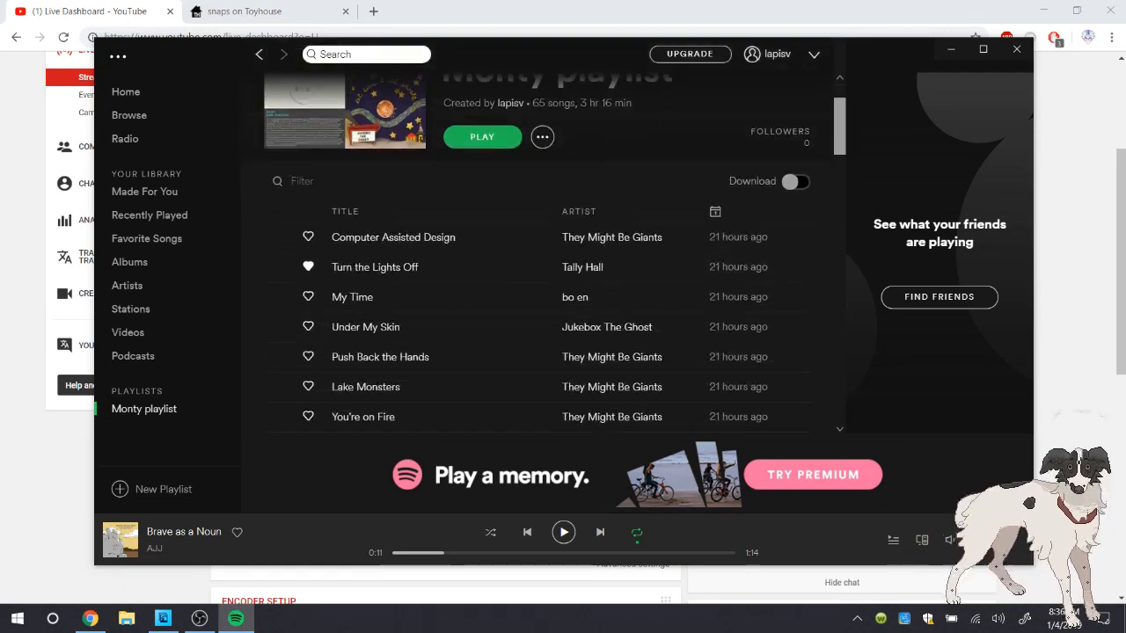
{"action": "left_click", "coordinate": [280, 236]}
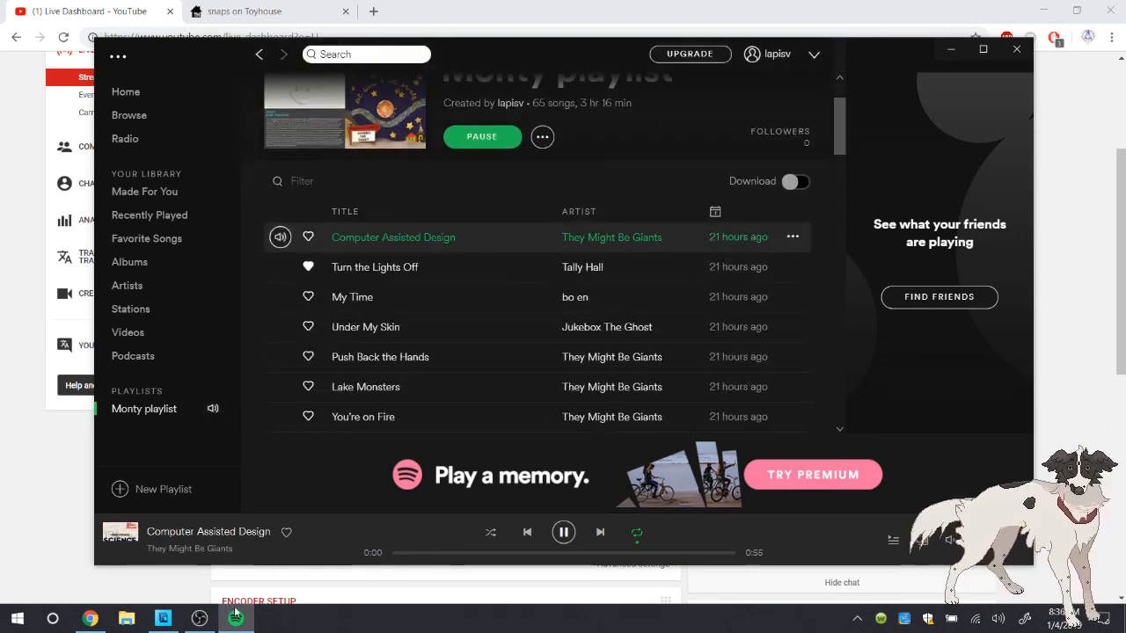
Check the live dashboard's chat in Chrome, and return to the drawing
{"action": "left_click", "coordinate": [96, 458]}
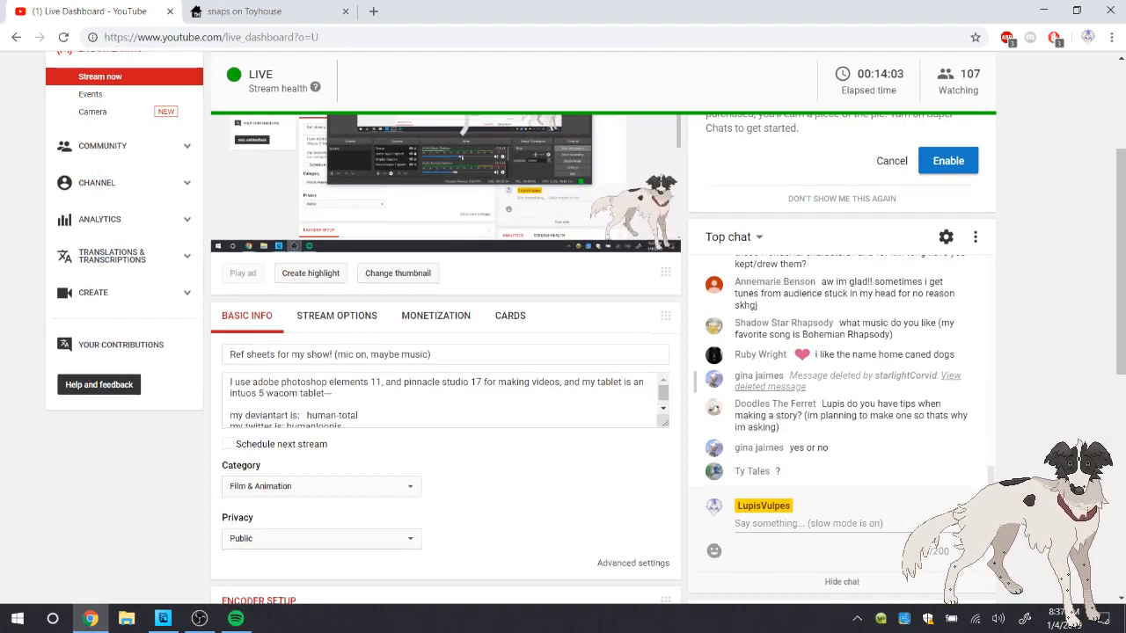
{"action": "left_click", "coordinate": [90, 619]}
{"action": "left_click", "coordinate": [235, 618]}
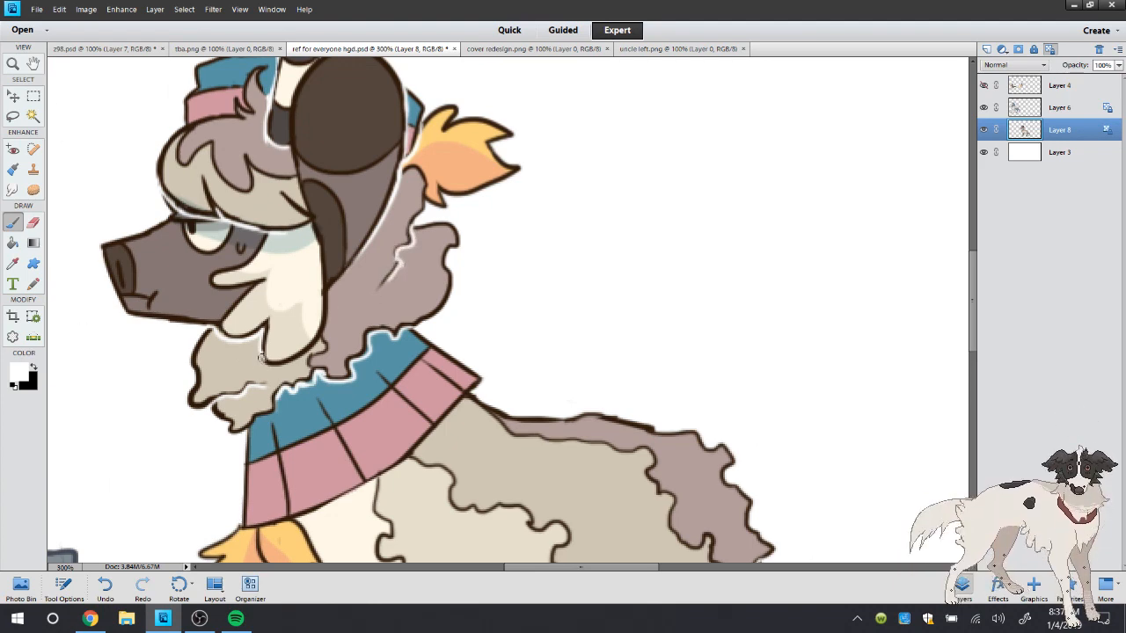
Brush a white outline along the cheek tuft's lower tip and up its rear edge to the ear
{"action": "mouse_move", "coordinate": [271, 368]}
{"action": "left_mouse_down"}
{"action": "mouse_move", "coordinate": [312, 348]}
{"action": "mouse_move", "coordinate": [321, 327]}
{"action": "mouse_move", "coordinate": [322, 215]}
{"action": "left_mouse_up"}
{"action": "double_click", "coordinate": [12, 67]}
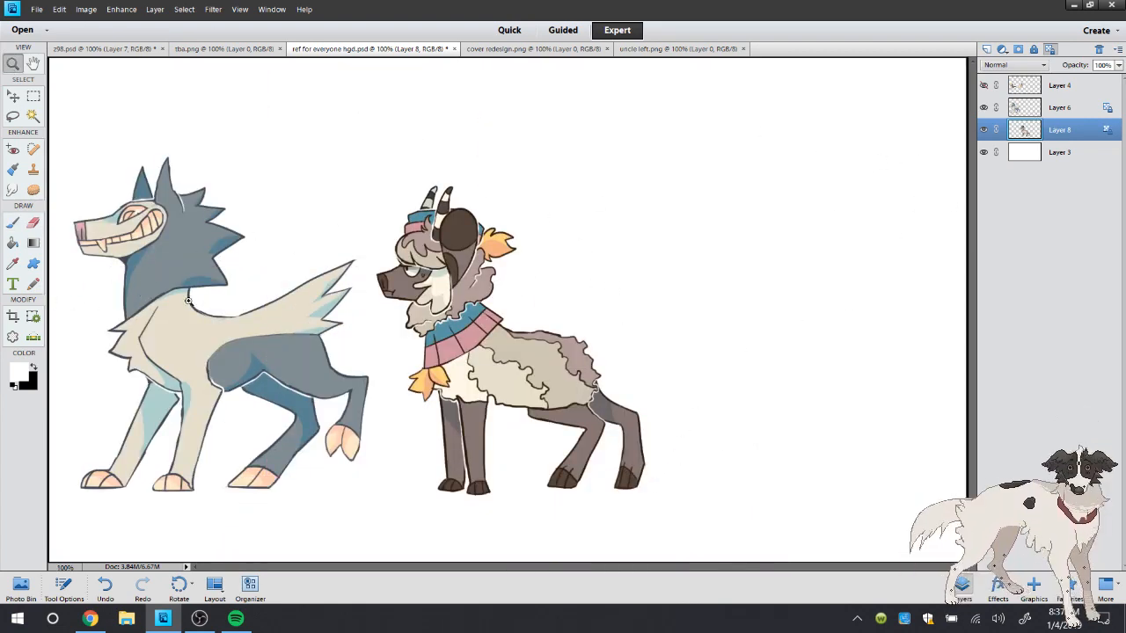
Sample a dark slate brush colour from the wolf-like character's muzzle outline
{"action": "left_click", "coordinate": [12, 225]}
{"action": "left_click", "coordinate": [33, 367]}
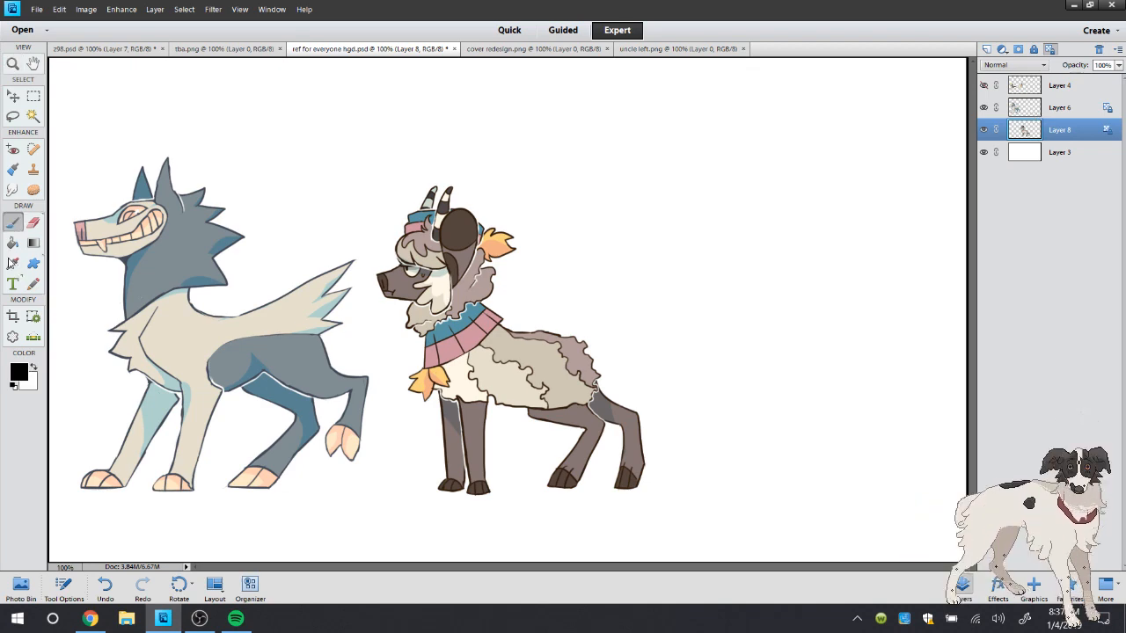
{"action": "left_click", "coordinate": [13, 263]}
{"action": "left_click", "coordinate": [87, 252]}
{"action": "key", "text": "b"}
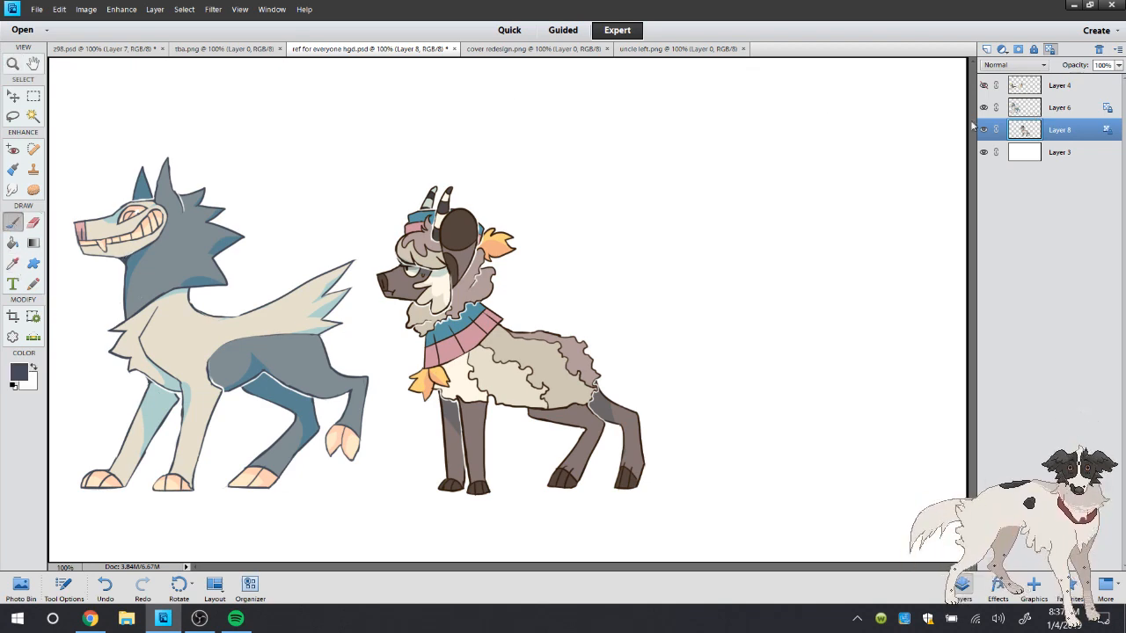
Merge Layer 6 down into Layer 8, and move the horned character slightly closer to the wolf-like character
{"action": "right_click", "coordinate": [1054, 122]}
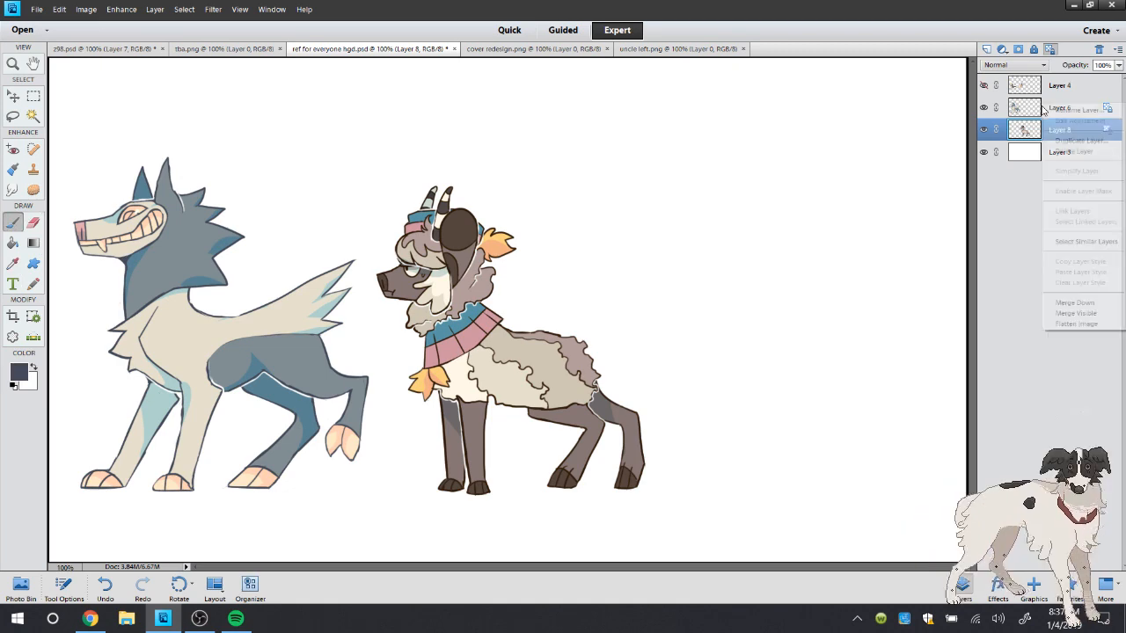
{"action": "left_click", "coordinate": [1065, 301]}
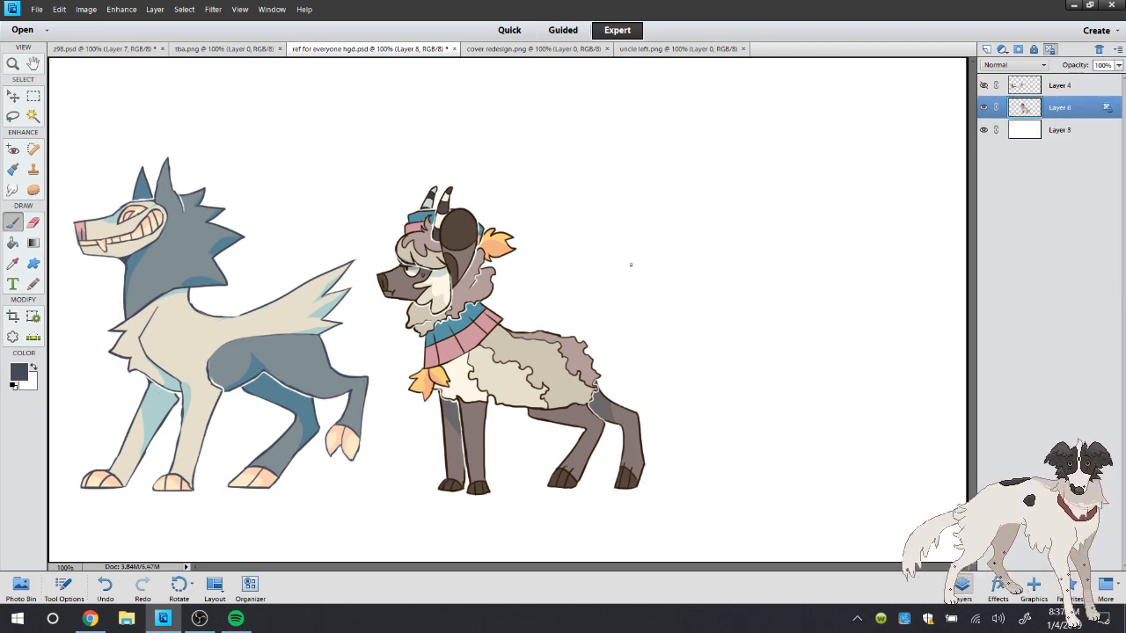
{"action": "left_click", "coordinate": [12, 116]}
{"action": "left_click_drag", "start_coordinate": [411, 134], "coordinate": [370, 205]}
{"action": "mouse_move", "coordinate": [368, 272]}
{"action": "left_mouse_down"}
{"action": "mouse_move", "coordinate": [407, 492]}
{"action": "mouse_move", "coordinate": [673, 161]}
{"action": "left_mouse_up"}
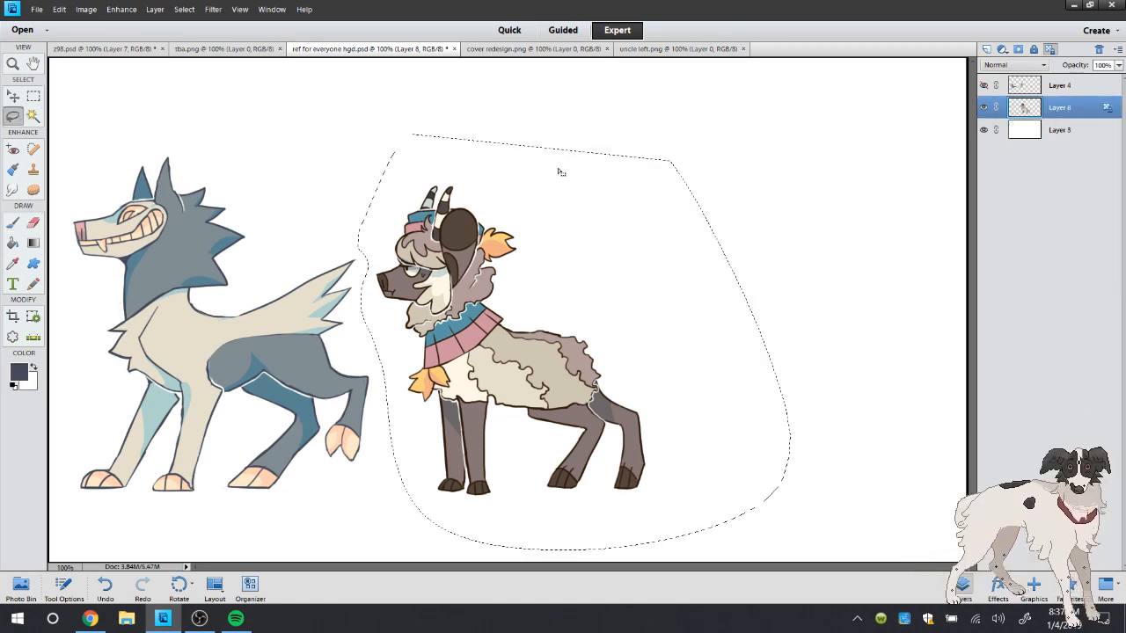
{"action": "right_click", "coordinate": [549, 206]}
{"action": "left_click", "coordinate": [598, 305]}
{"action": "left_click_drag", "start_coordinate": [555, 373], "coordinate": [546, 375]}
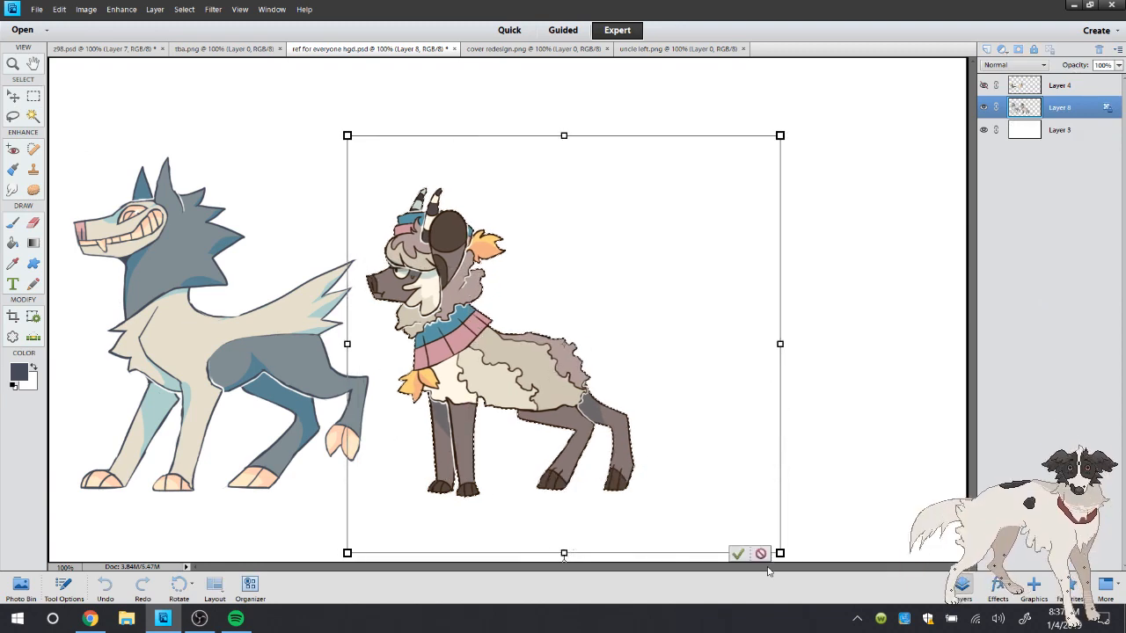
{"action": "left_click", "coordinate": [739, 555]}
Save the drawing, and compare the horned character with its design in cover redesign.png
{"action": "left_click", "coordinate": [13, 223]}
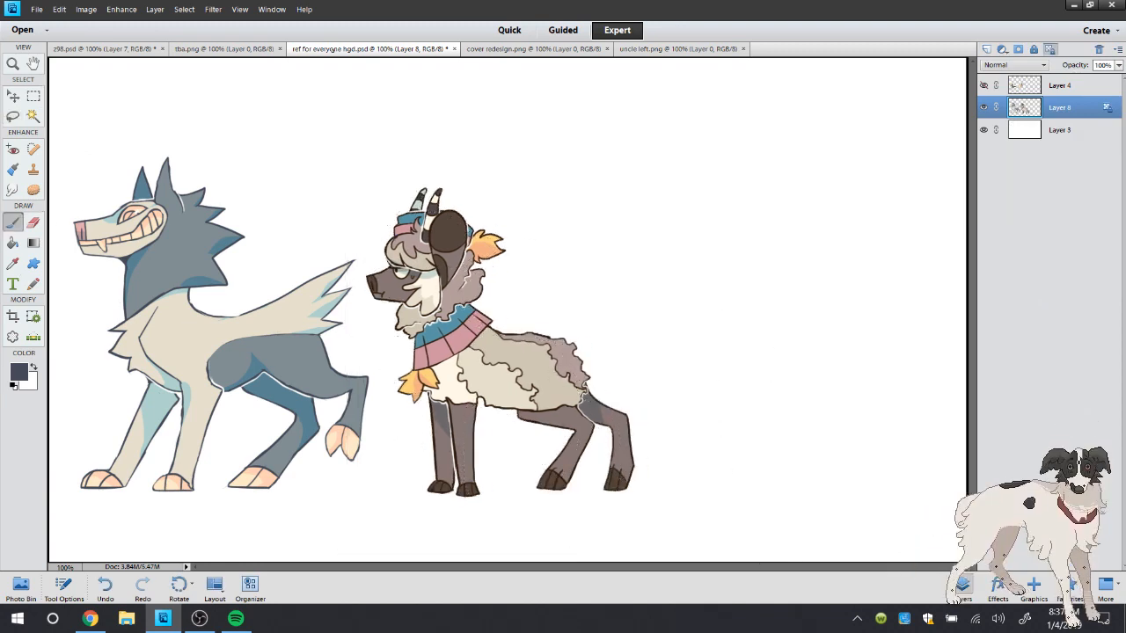
{"action": "left_click", "coordinate": [41, 8]}
{"action": "left_click", "coordinate": [533, 48]}
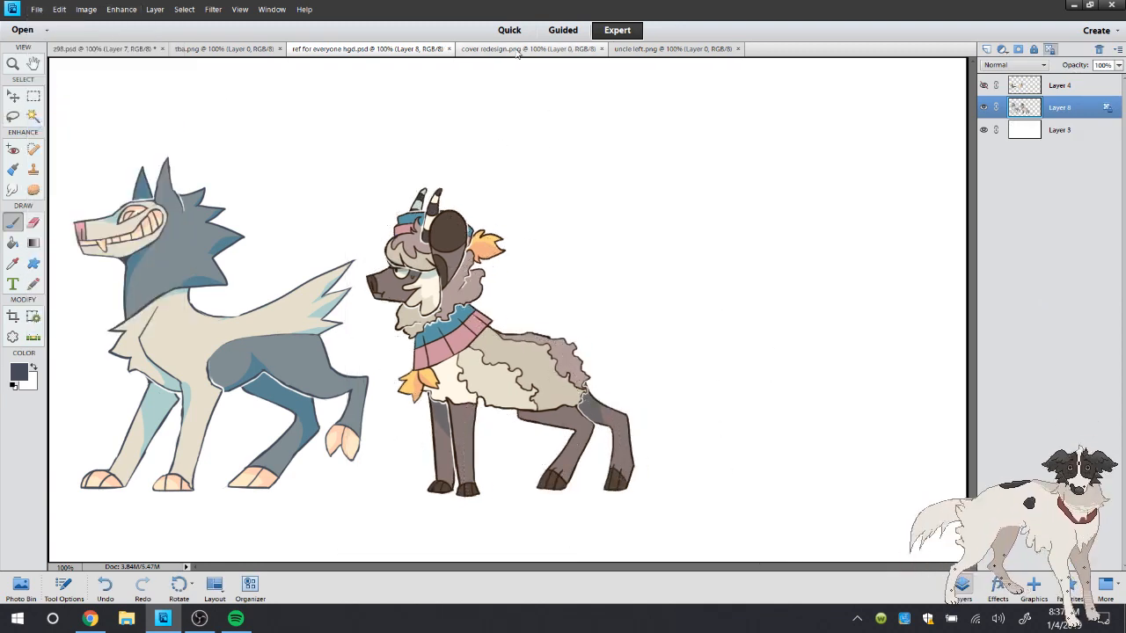
{"action": "key", "text": "i"}
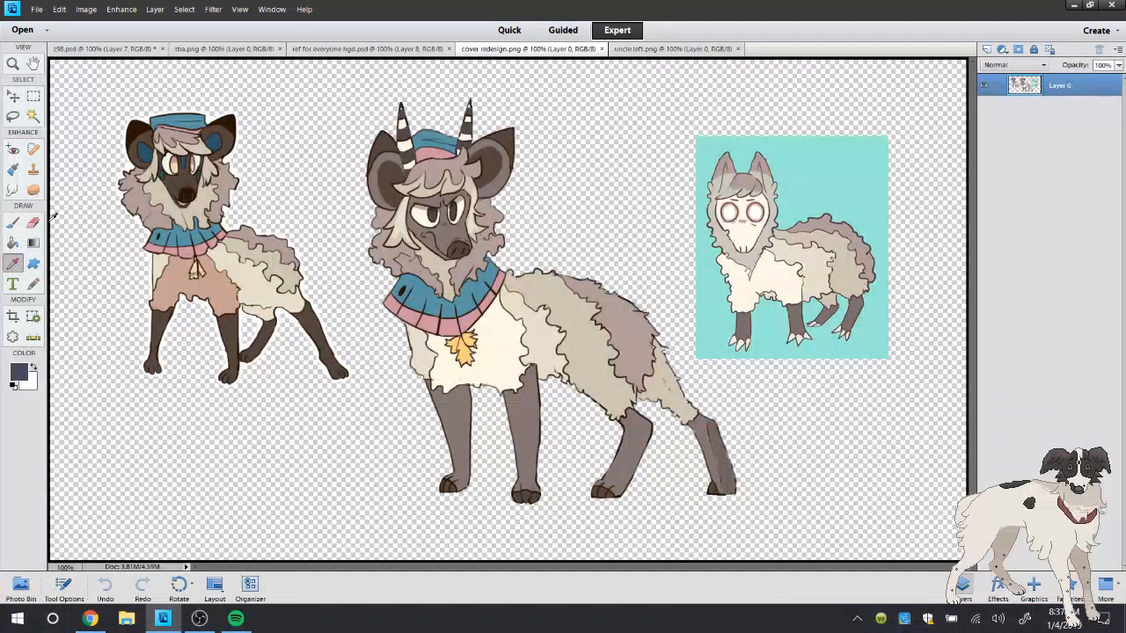
{"action": "key", "text": "b"}
{"action": "left_click", "coordinate": [370, 49]}
{"action": "left_click", "coordinate": [587, 50]}
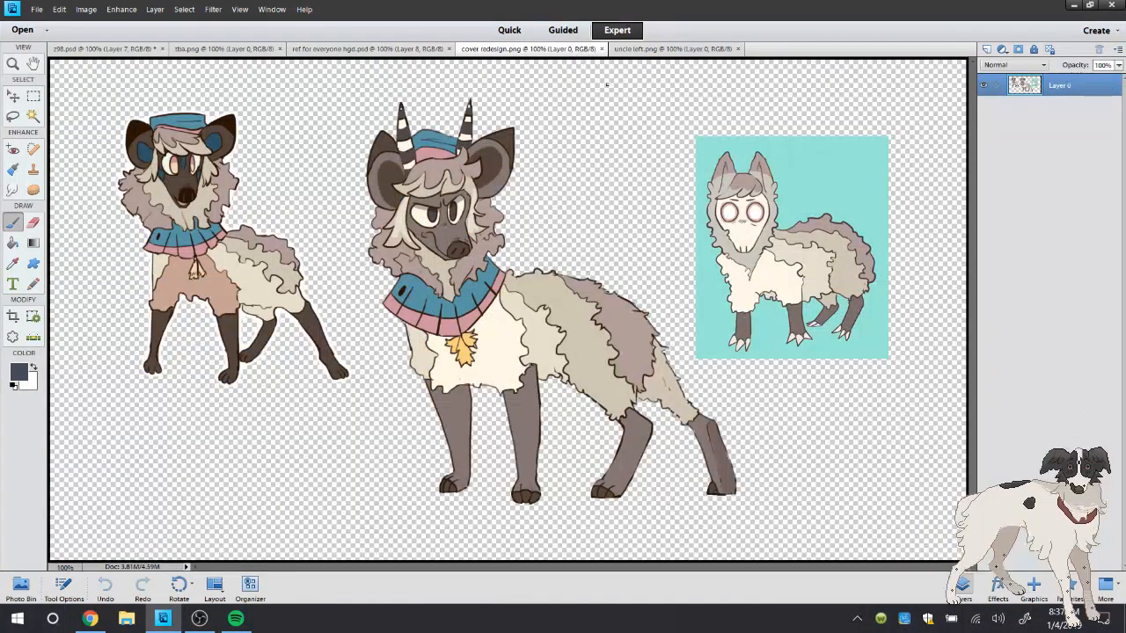
{"action": "left_click", "coordinate": [377, 49]}
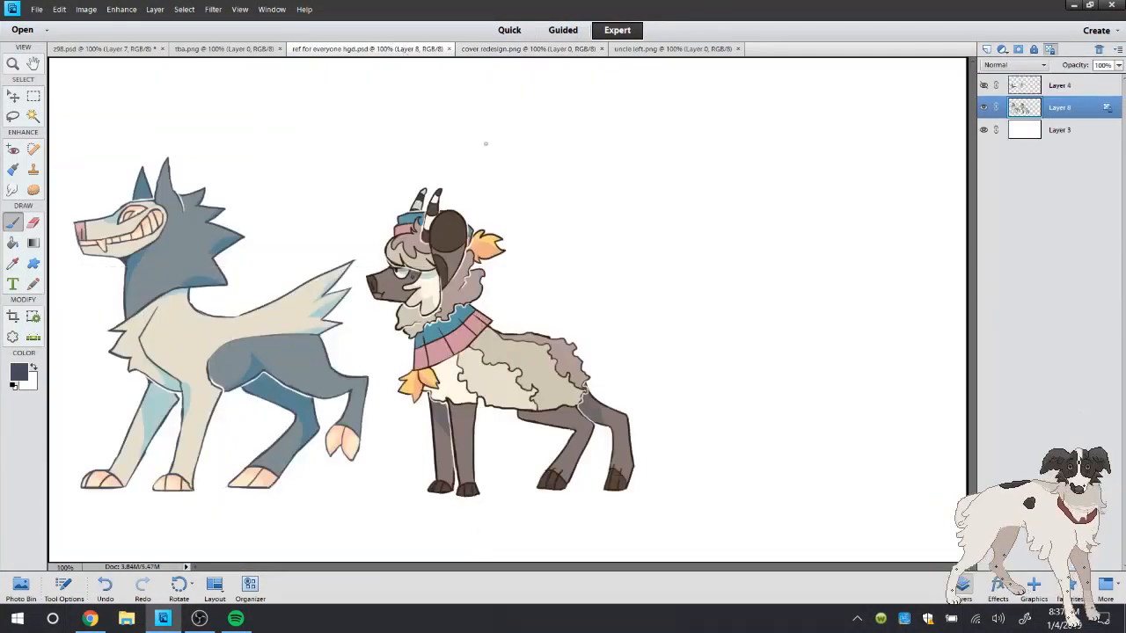
Brush a small oval spot on the collar's rear pink section in dark brown sampled from the eye's outline
{"action": "left_click", "coordinate": [13, 65]}
{"action": "left_click", "coordinate": [531, 295]}
{"action": "left_click", "coordinate": [456, 308]}
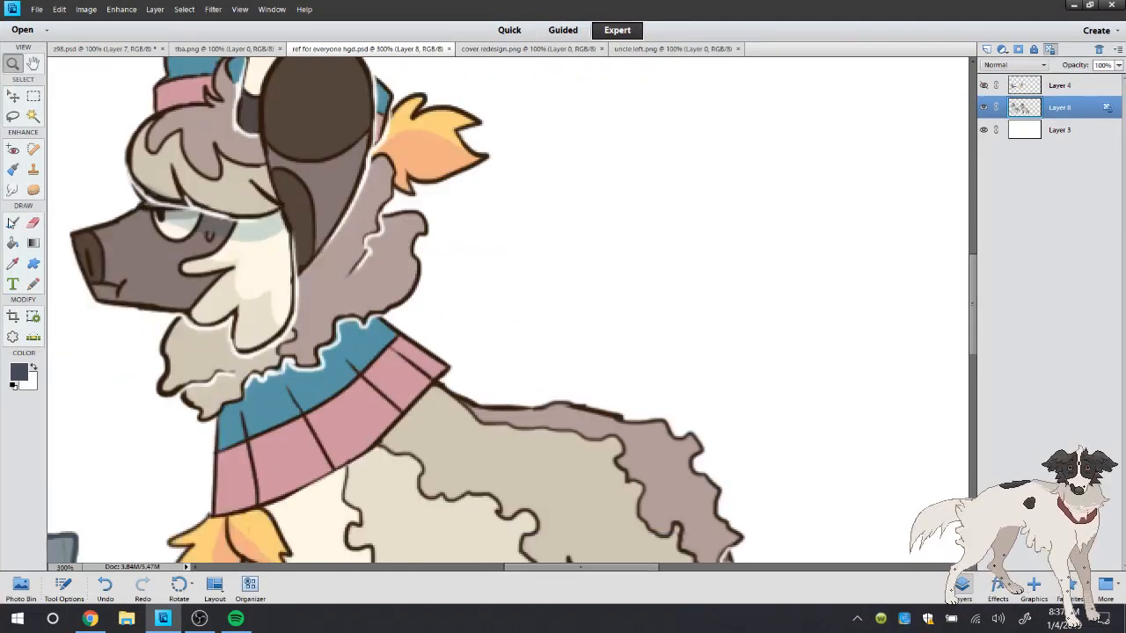
{"action": "key", "text": "b"}
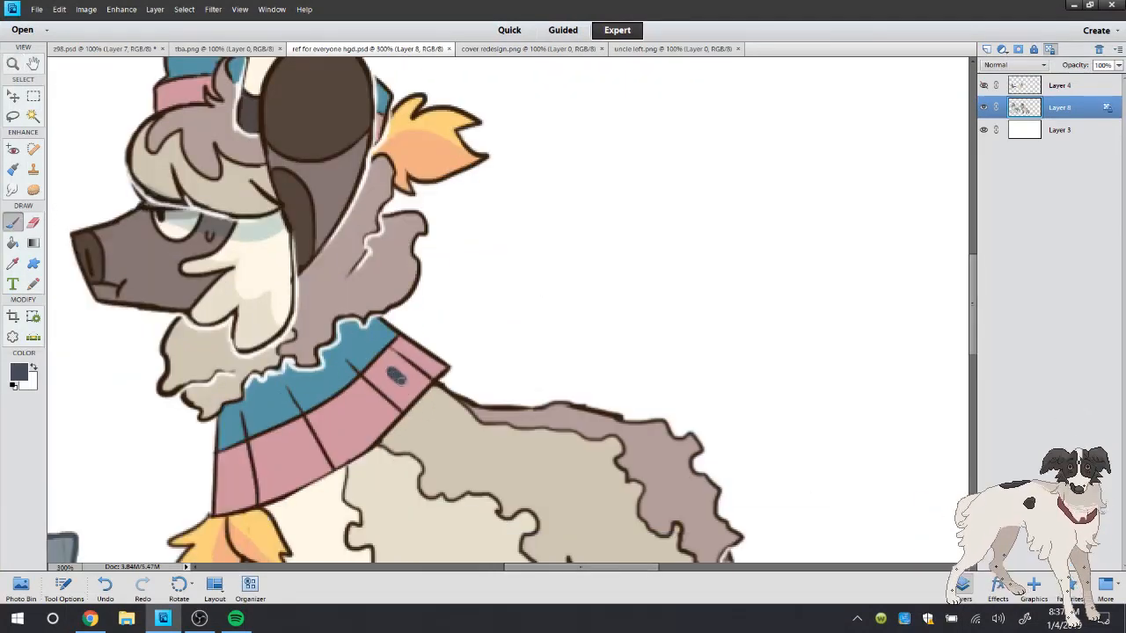
{"action": "left_click", "coordinate": [396, 376]}
{"action": "key", "text": "i"}
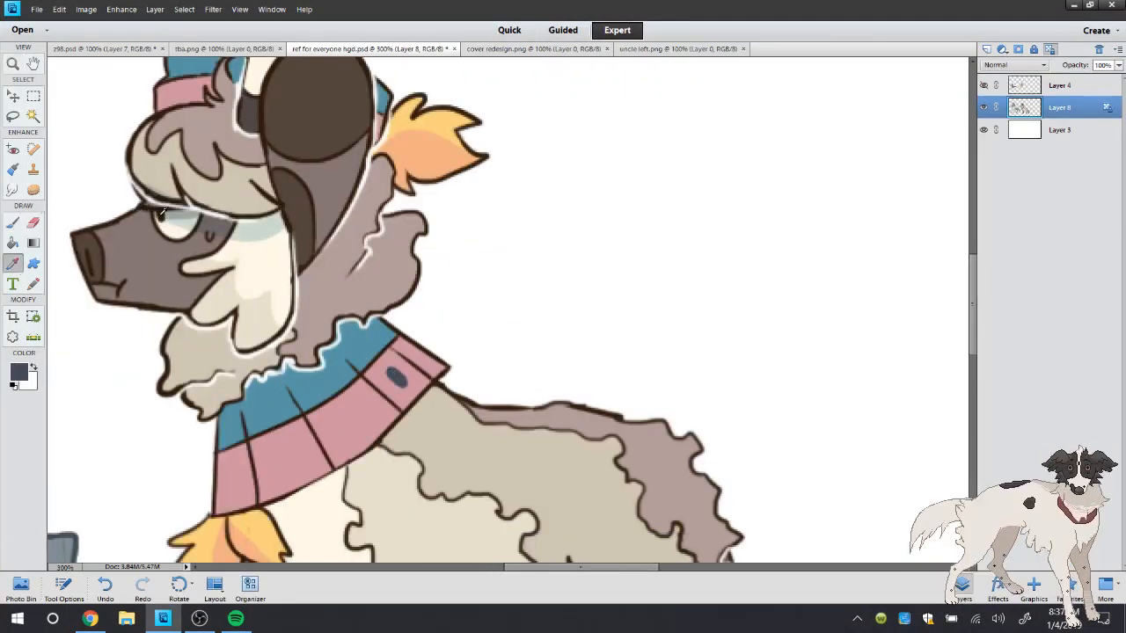
{"action": "left_click", "coordinate": [161, 213]}
{"action": "key", "text": "b"}
{"action": "key", "text": "ctrl+z"}
{"action": "left_click_drag", "start_coordinate": [389, 370], "coordinate": [405, 383]}
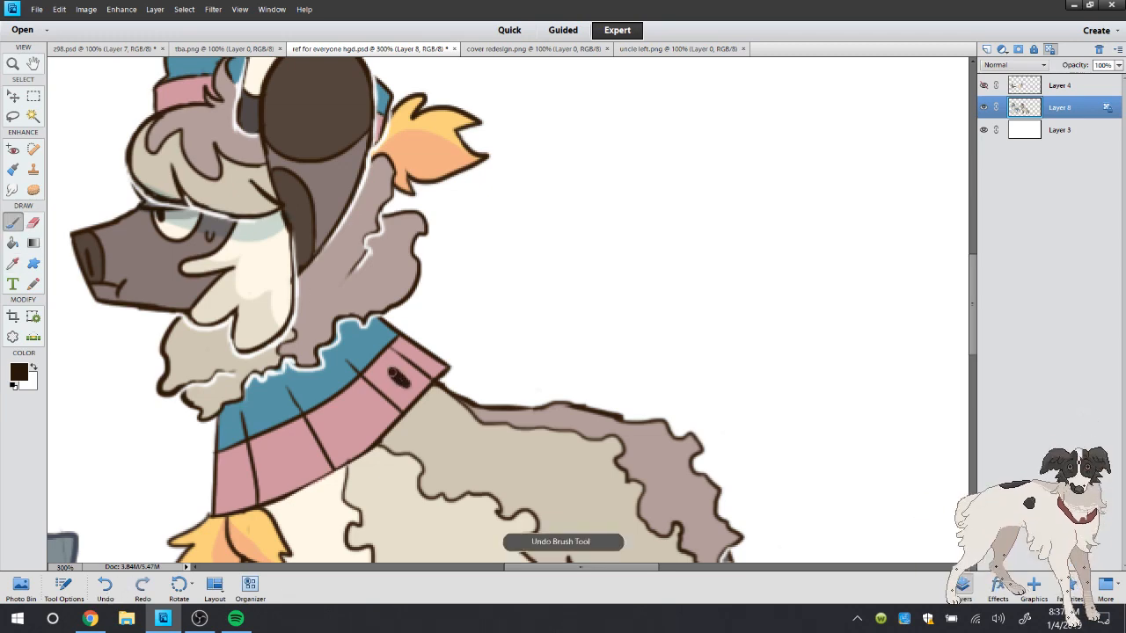
{"action": "double_click", "coordinate": [13, 63]}
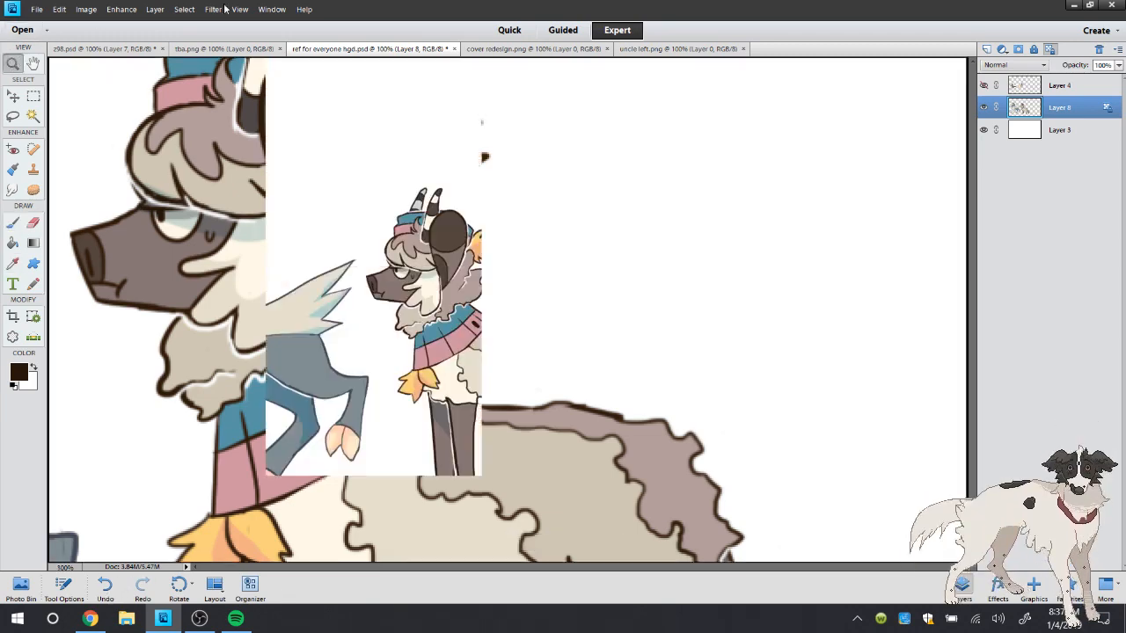
Close cover redesign.png and uncle left.png, taking a brief look at the hidden Layer 4 in between
{"action": "left_click", "coordinate": [541, 49]}
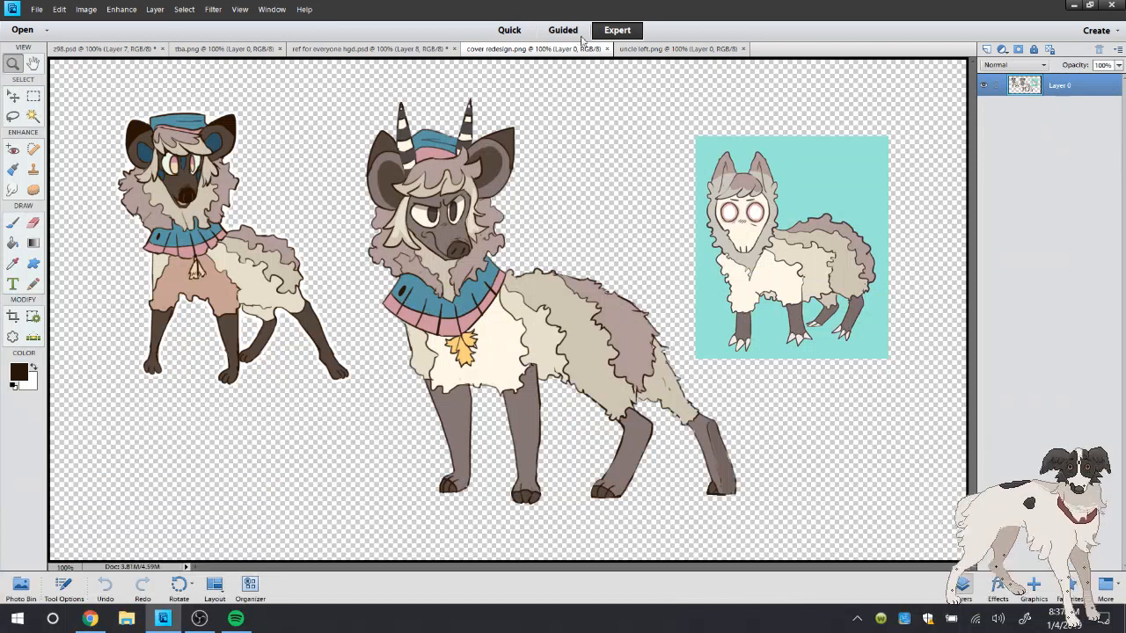
{"action": "left_click", "coordinate": [607, 49]}
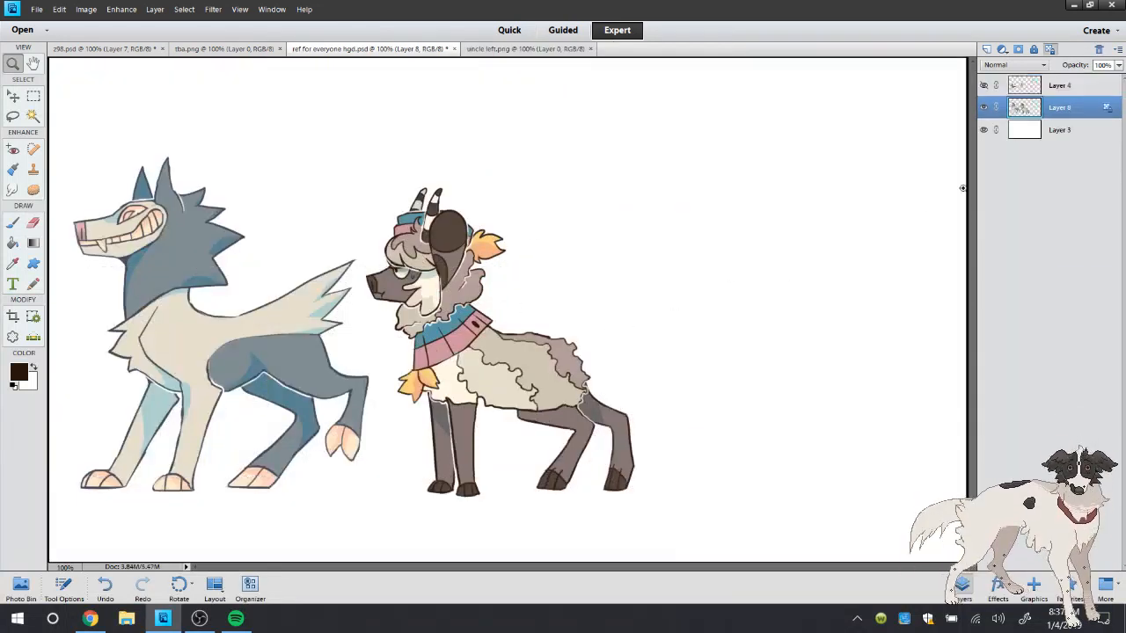
{"action": "left_click", "coordinate": [986, 86]}
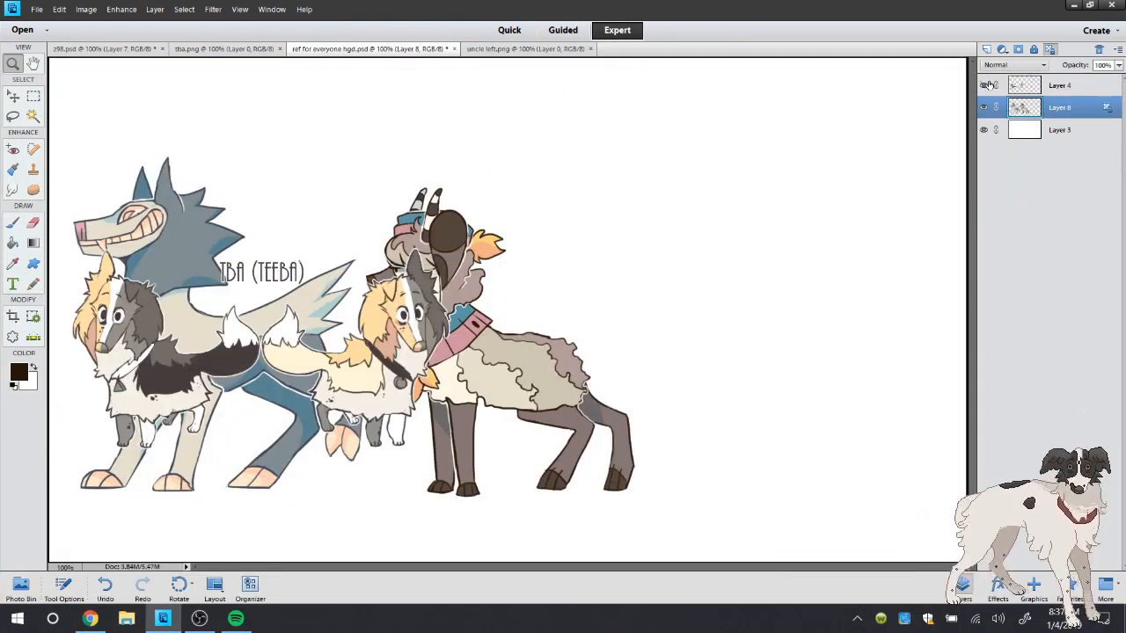
{"action": "left_click", "coordinate": [989, 85]}
{"action": "left_click", "coordinate": [519, 48]}
{"action": "left_click", "coordinate": [590, 49]}
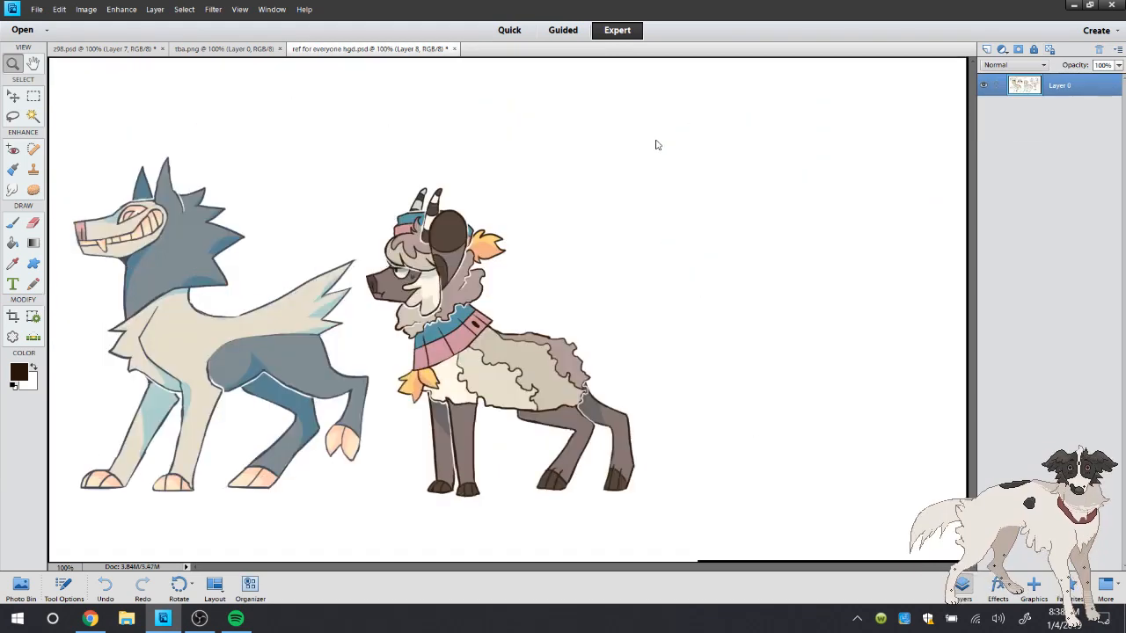
Save ref for everyone hgd.psd with the Brush tool active
{"action": "left_click", "coordinate": [13, 222]}
{"action": "left_click", "coordinate": [37, 9]}
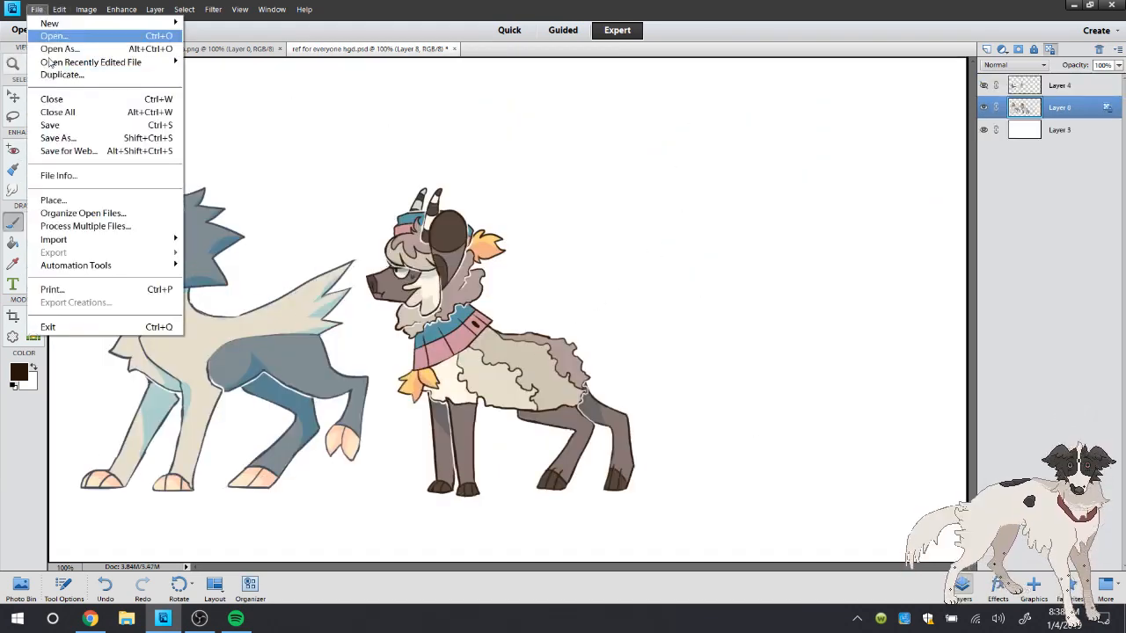
{"action": "left_click", "coordinate": [55, 126]}
{"action": "left_click", "coordinate": [37, 10]}
{"action": "left_click", "coordinate": [53, 36]}
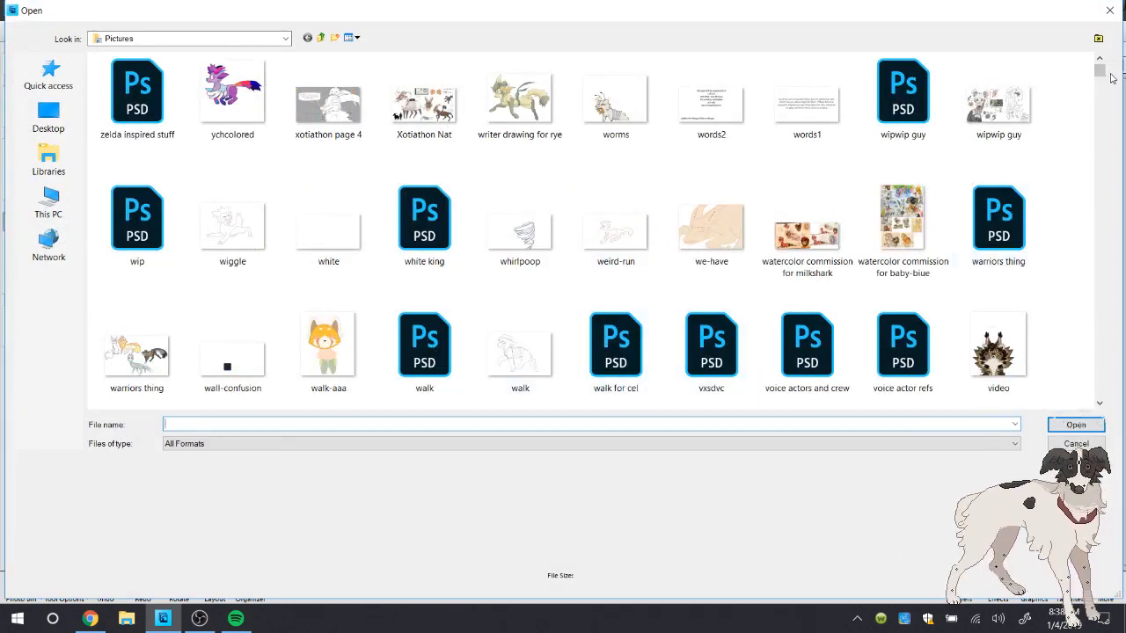
{"action": "mouse_move", "coordinate": [1102, 72]}
{"action": "left_mouse_down"}
{"action": "mouse_move", "coordinate": [1091, 133]}
{"action": "mouse_move", "coordinate": [1097, 70]}
{"action": "left_mouse_up"}
{"action": "left_click", "coordinate": [1076, 443]}
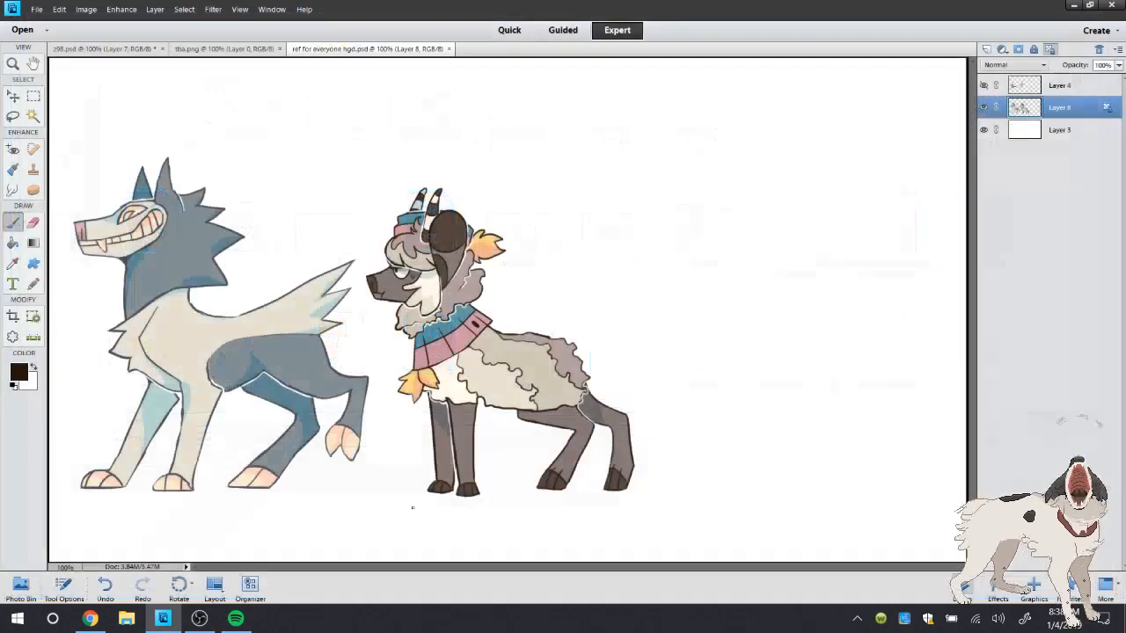
Switch to Chrome and load Toyhouse in a new browser tab, closing the extra blank tab
{"action": "left_click", "coordinate": [91, 617]}
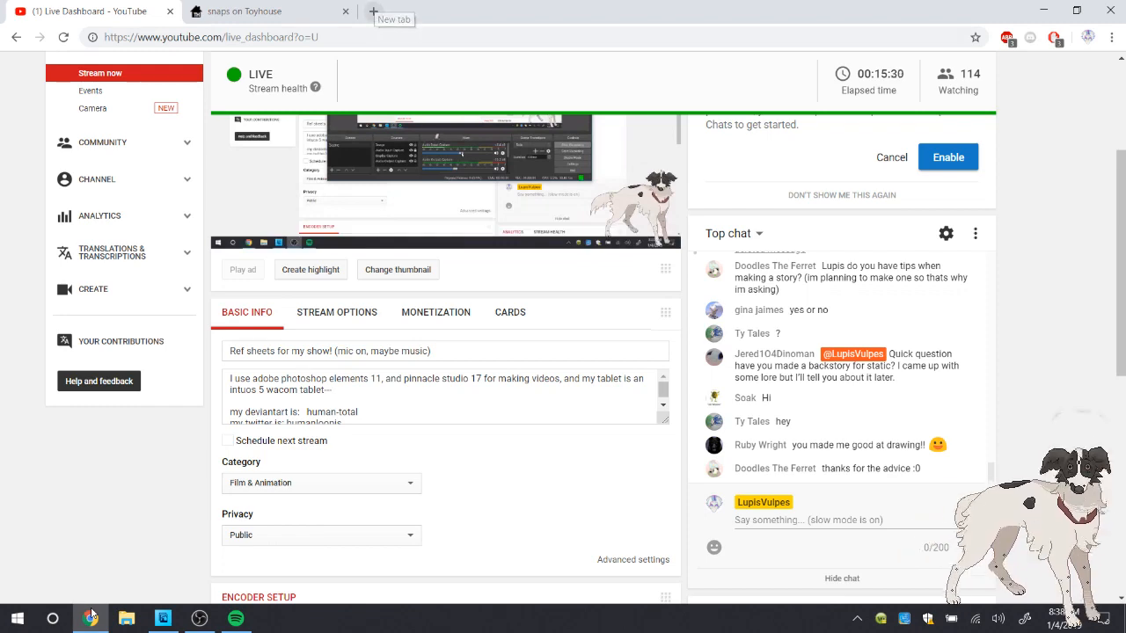
{"action": "key", "text": "ctrl+t"}
{"action": "key", "text": "ctrl+t"}
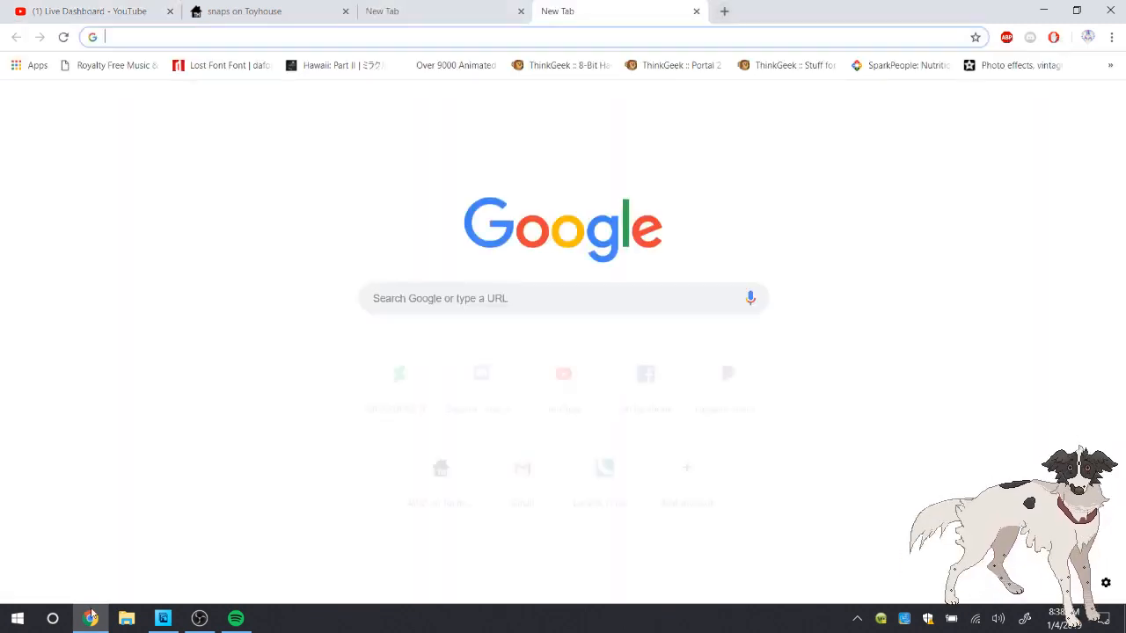
{"action": "left_click", "coordinate": [695, 10]}
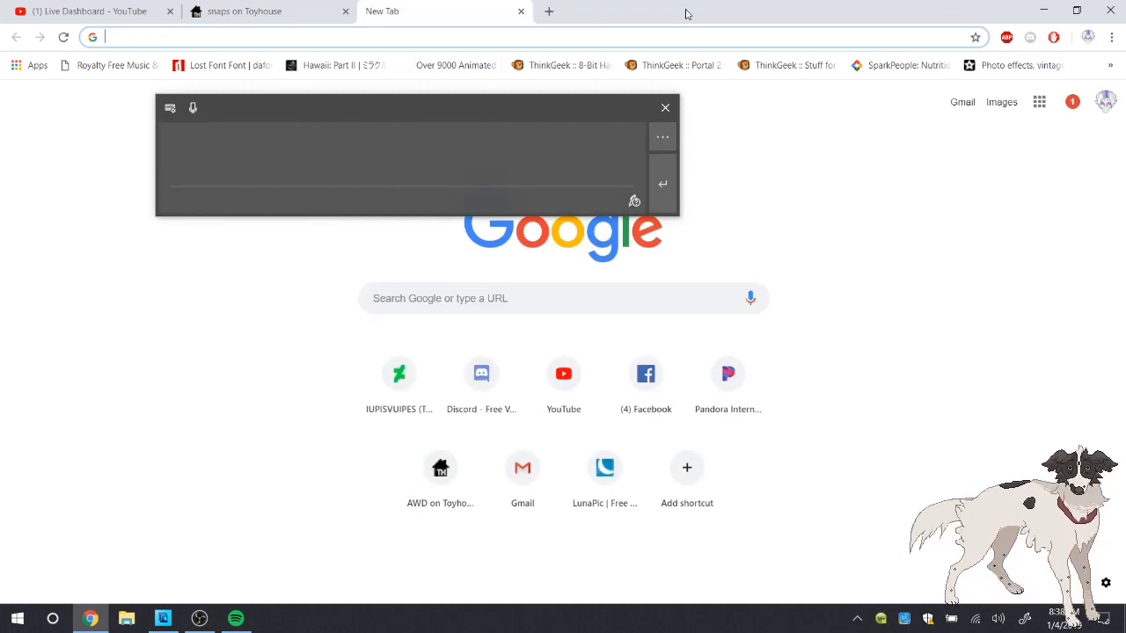
{"action": "type", "text": "tou"}
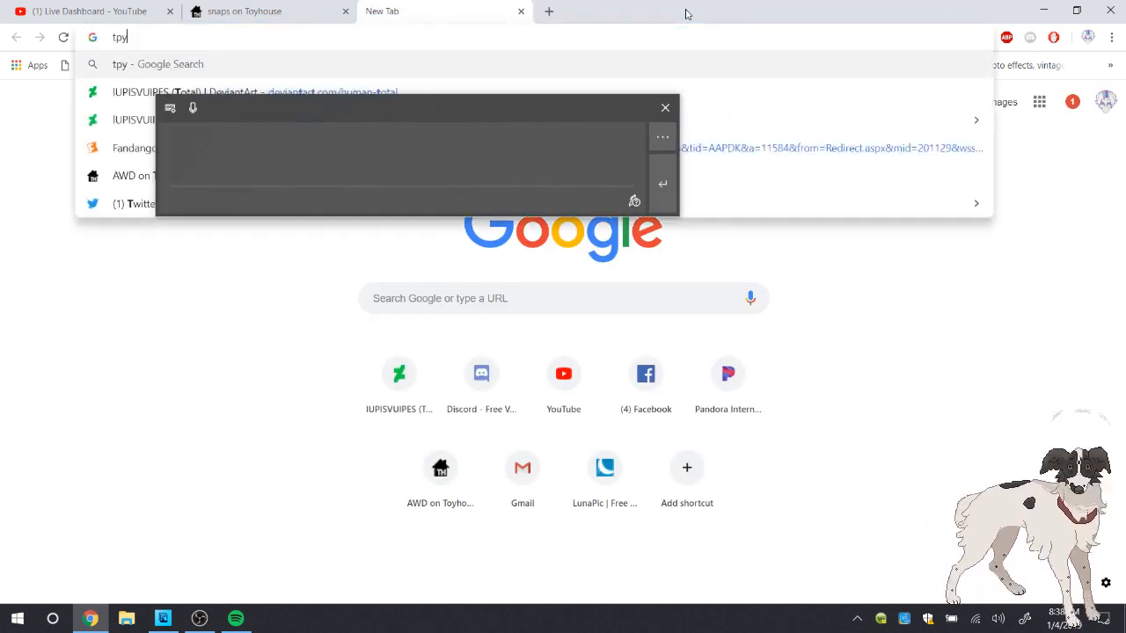
{"action": "key", "text": "BackSpace"}
{"action": "key", "text": "BackSpace"}
{"action": "type", "text": "ou"}
{"action": "key", "text": "BackSpace"}
{"action": "key", "text": "Down"}
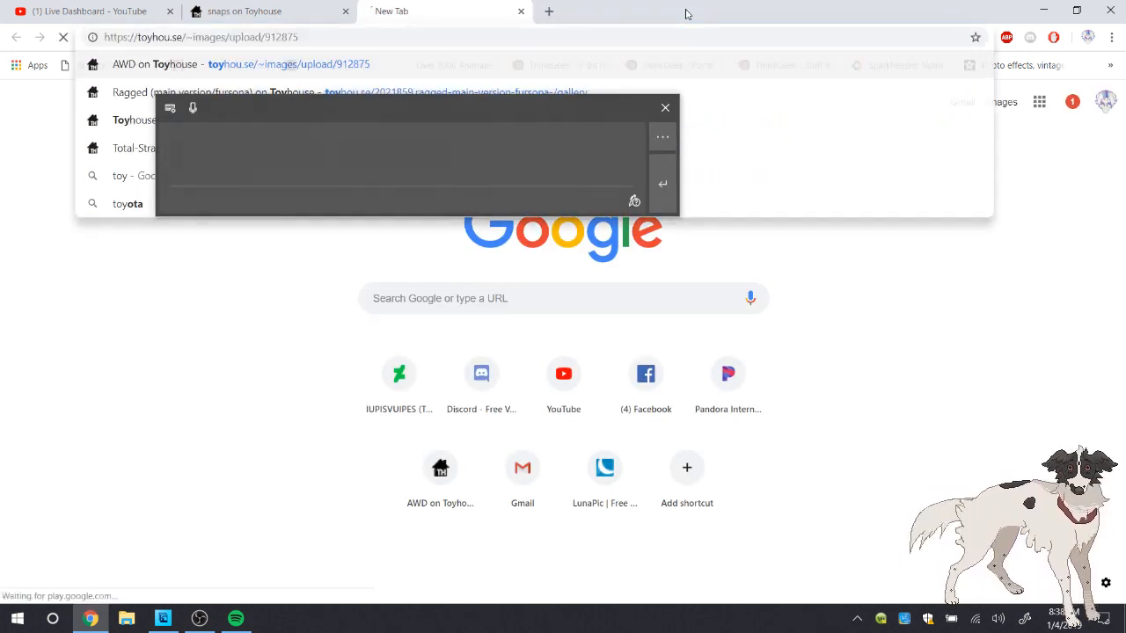
{"action": "key", "text": "Return"}
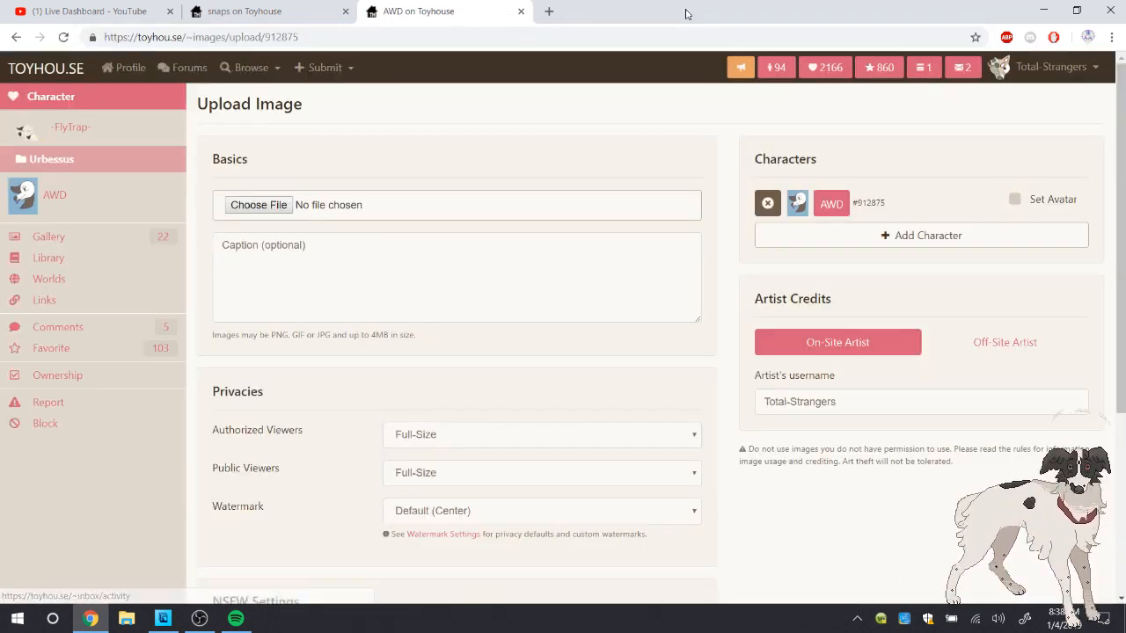
Open the account's character list on Toyhouse and browse the GDNF / TWD (aliens) folder
{"action": "left_click", "coordinate": [1056, 67]}
{"action": "left_click", "coordinate": [1020, 100]}
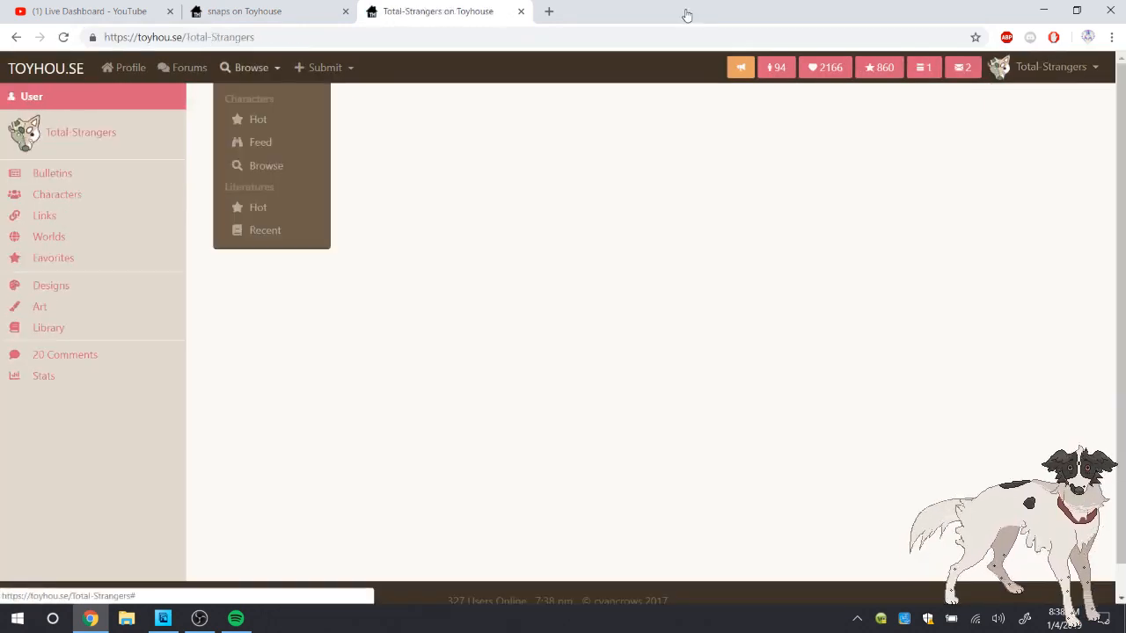
{"action": "left_click", "coordinate": [57, 195]}
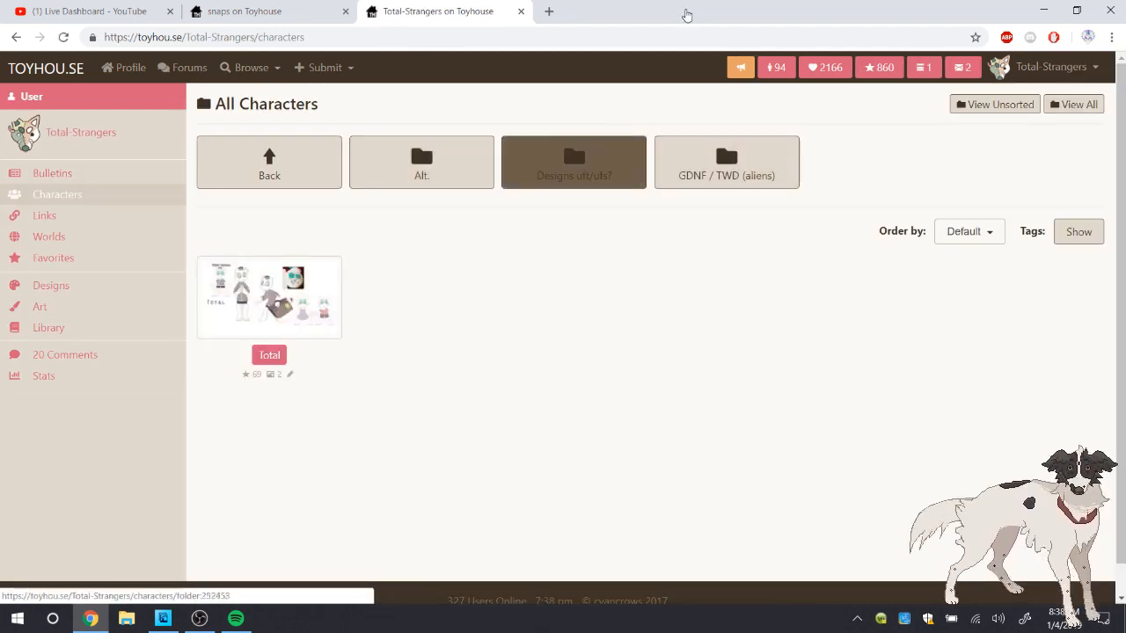
{"action": "left_click", "coordinate": [726, 162]}
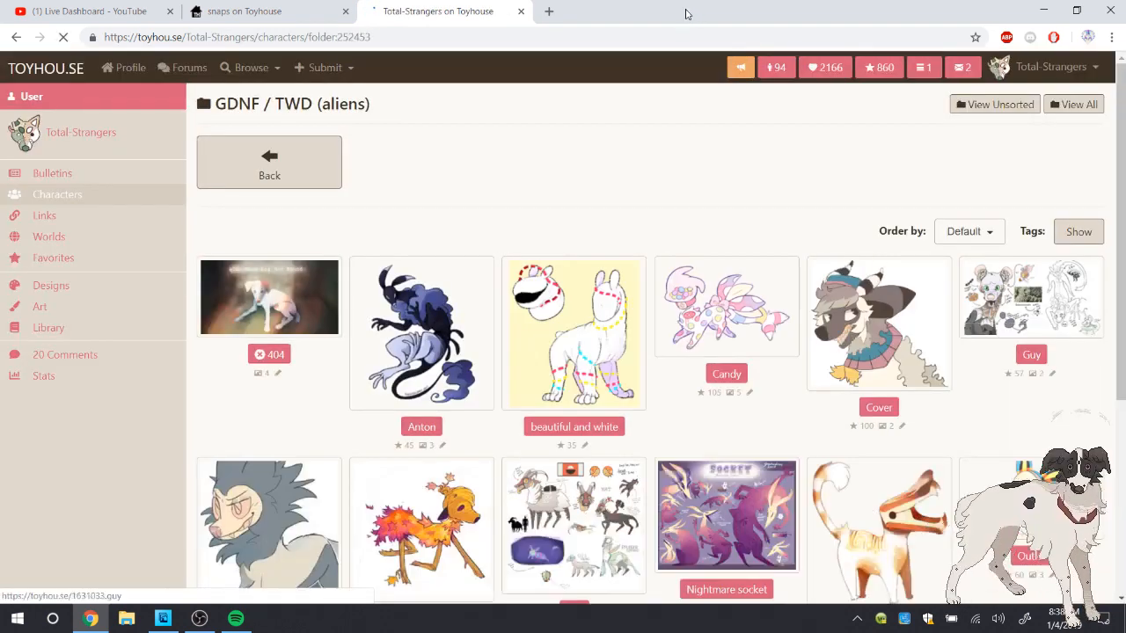
{"action": "scroll", "coordinate": [686, 14], "scroll_direction": "down", "scroll_amount": 2}
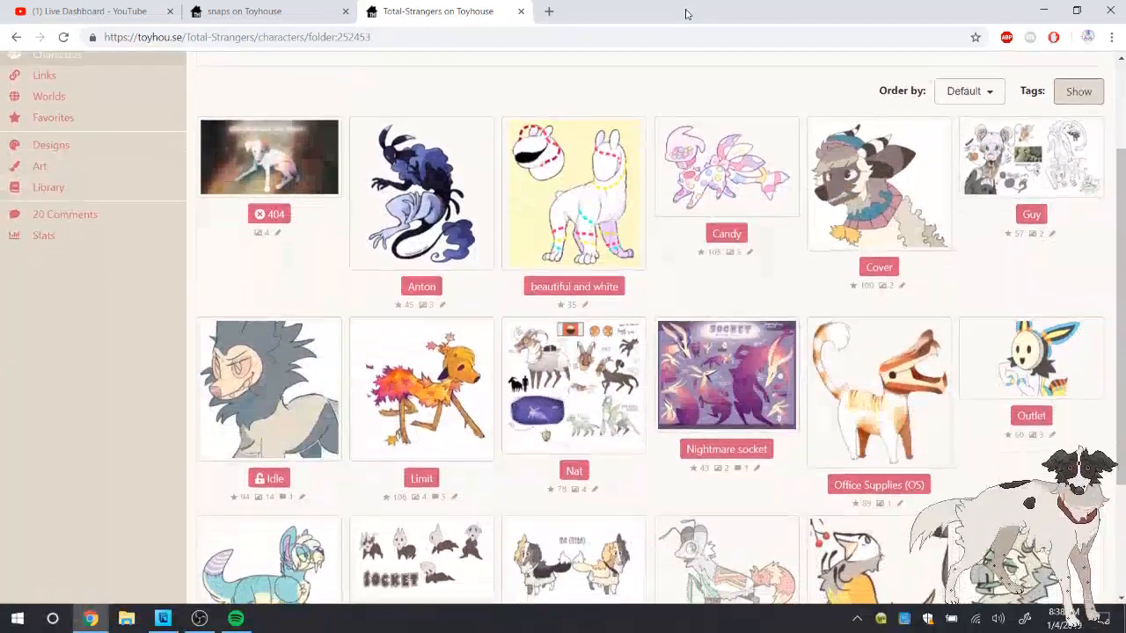
{"action": "scroll", "coordinate": [686, 14], "scroll_direction": "down", "scroll_amount": 3}
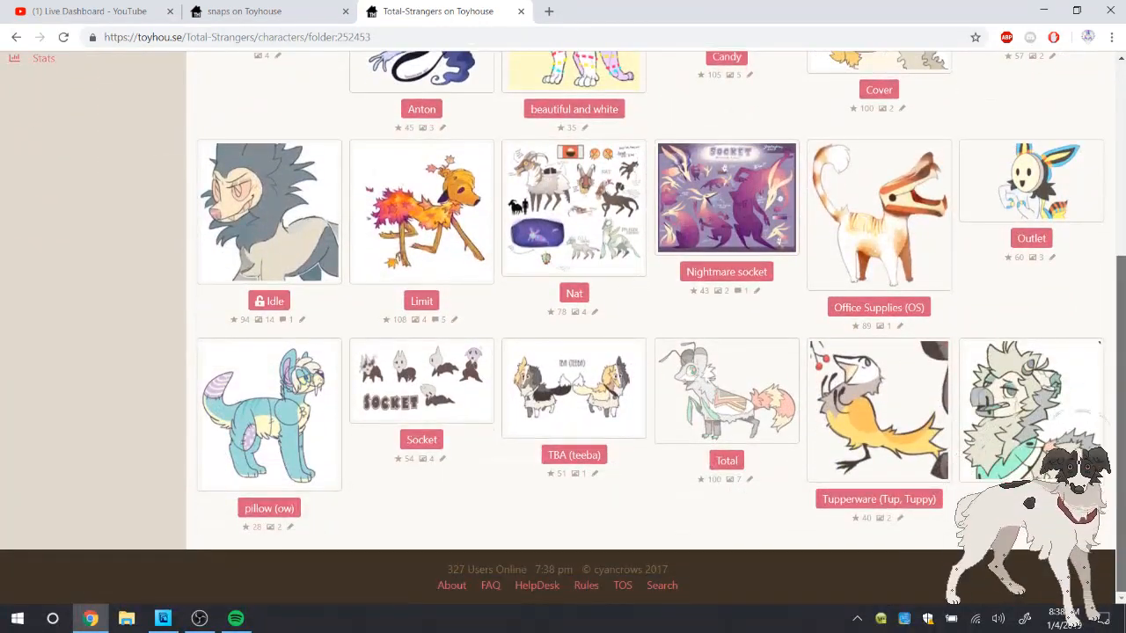
Open the Tupperware (Tup, Tuppy) profile and view its two recent images at full size
{"action": "left_click", "coordinate": [879, 411]}
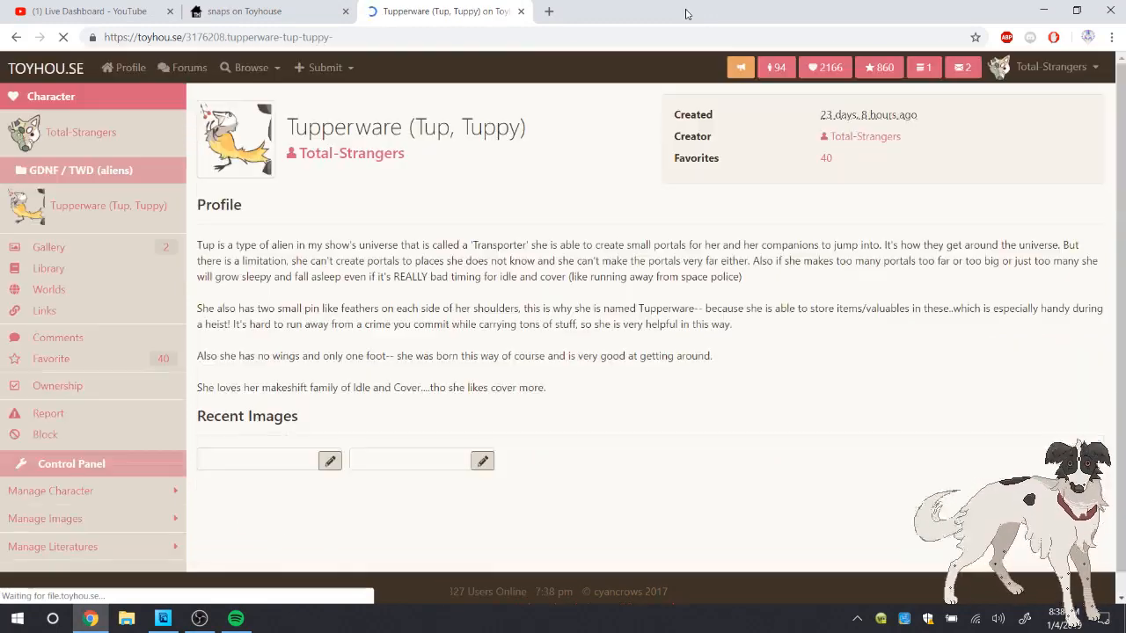
{"action": "scroll", "coordinate": [686, 14], "scroll_direction": "down", "scroll_amount": 1}
{"action": "left_click", "coordinate": [271, 452]}
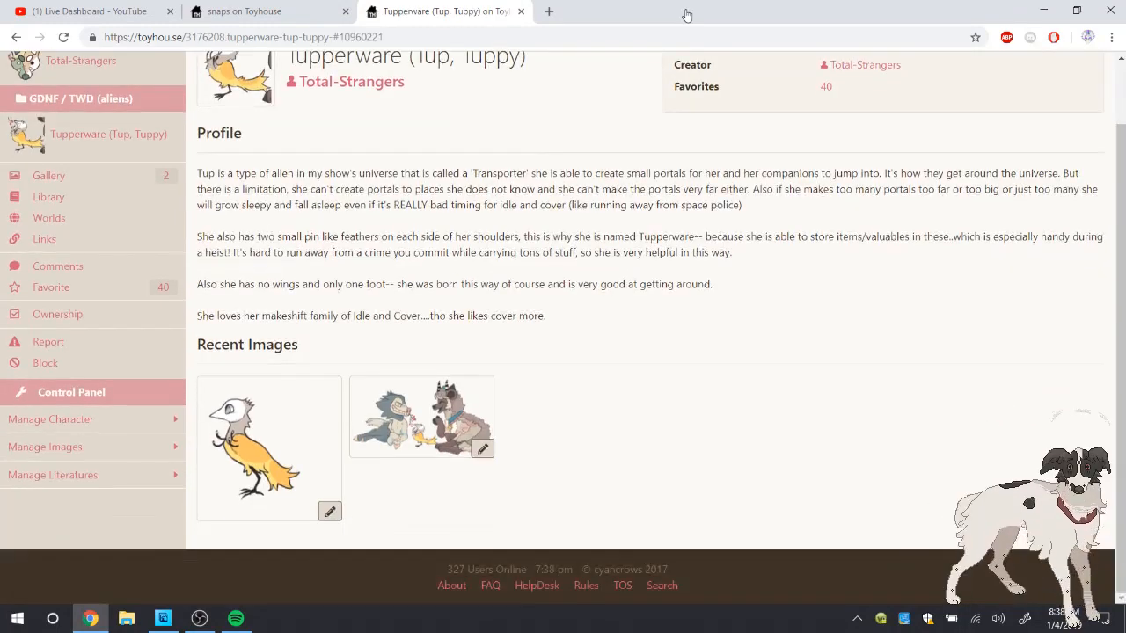
{"action": "key", "text": "Right"}
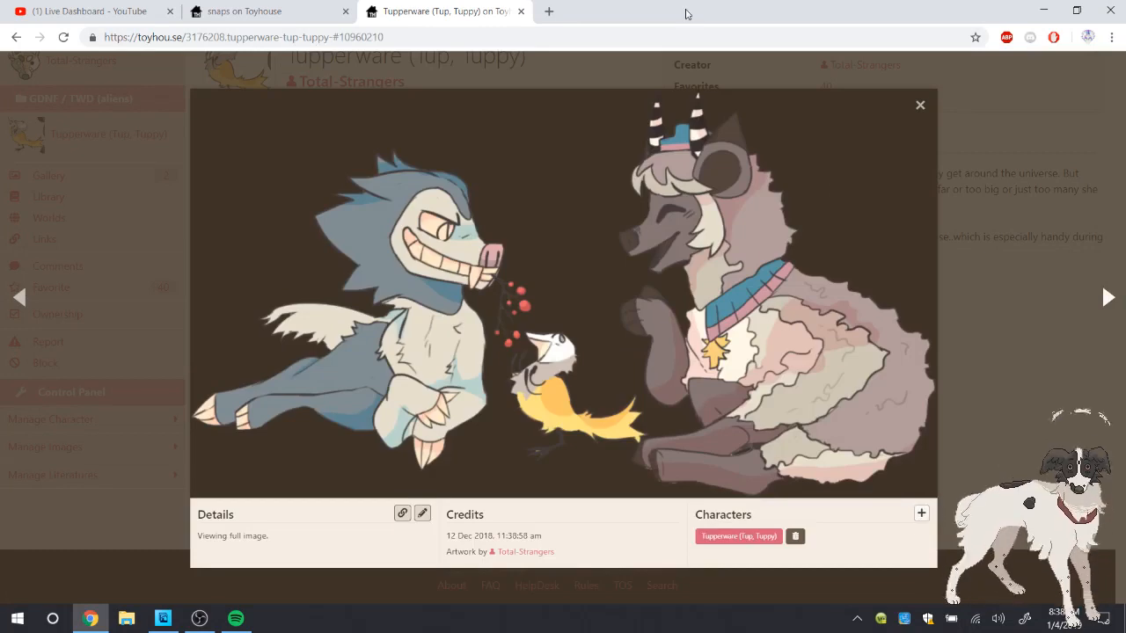
{"action": "key", "text": "Left"}
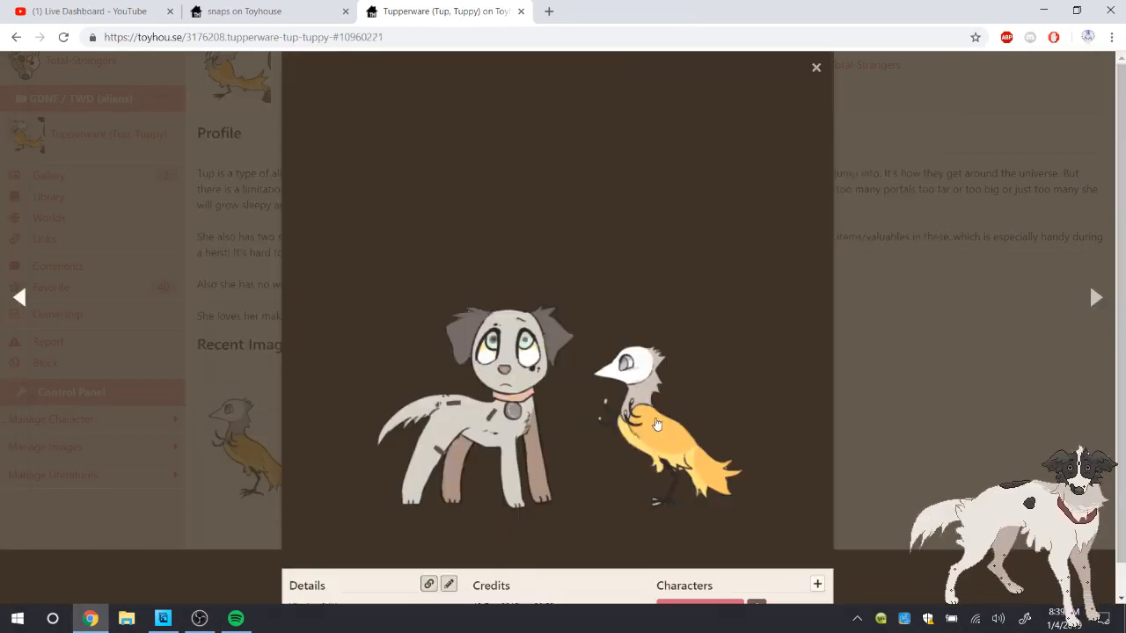
{"action": "right_click", "coordinate": [656, 426]}
Copy the image showing the yellow bird between the wolf-like and horned characters, and create a new Photoshop Elements document from the clipboard
{"action": "left_click", "coordinate": [1089, 305]}
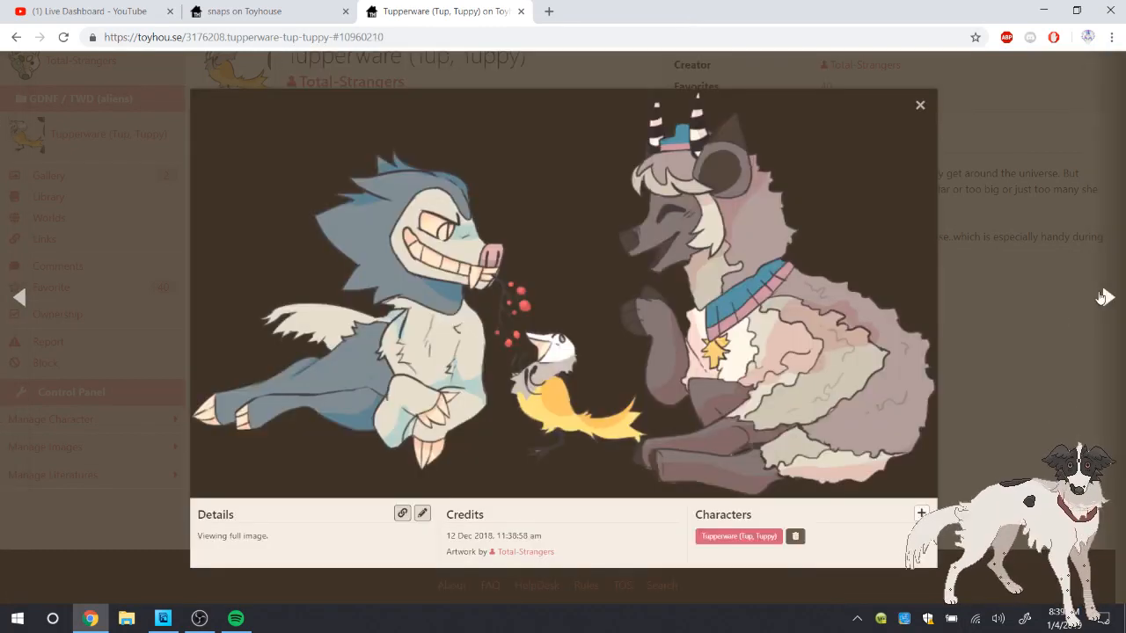
{"action": "right_click", "coordinate": [535, 374]}
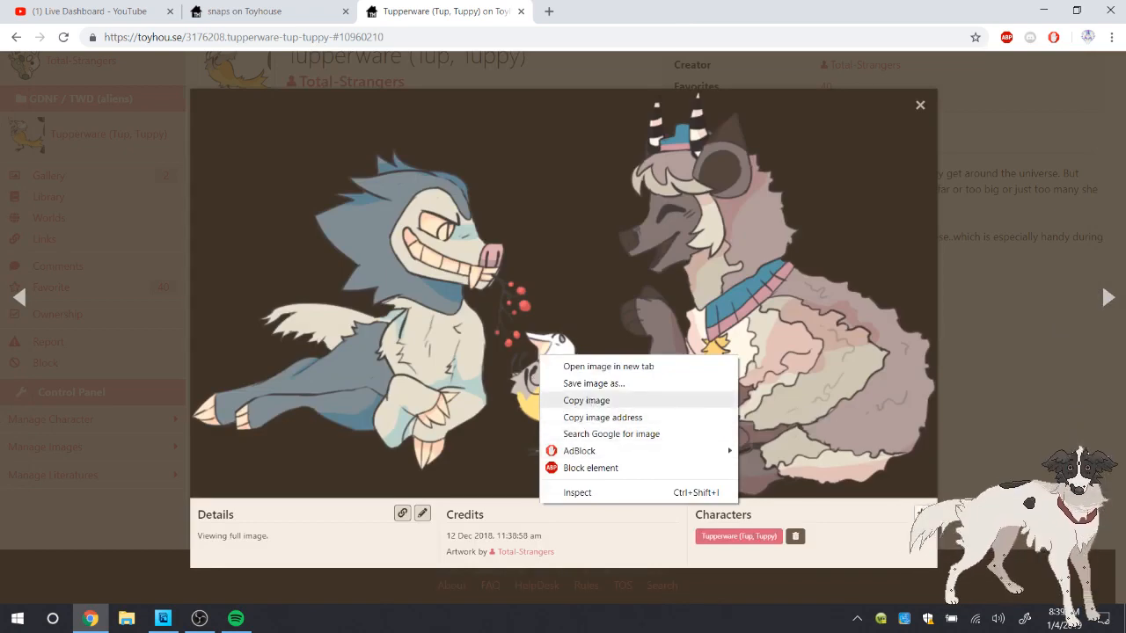
{"action": "left_click", "coordinate": [588, 398]}
{"action": "key", "text": "Escape"}
{"action": "left_click", "coordinate": [166, 619]}
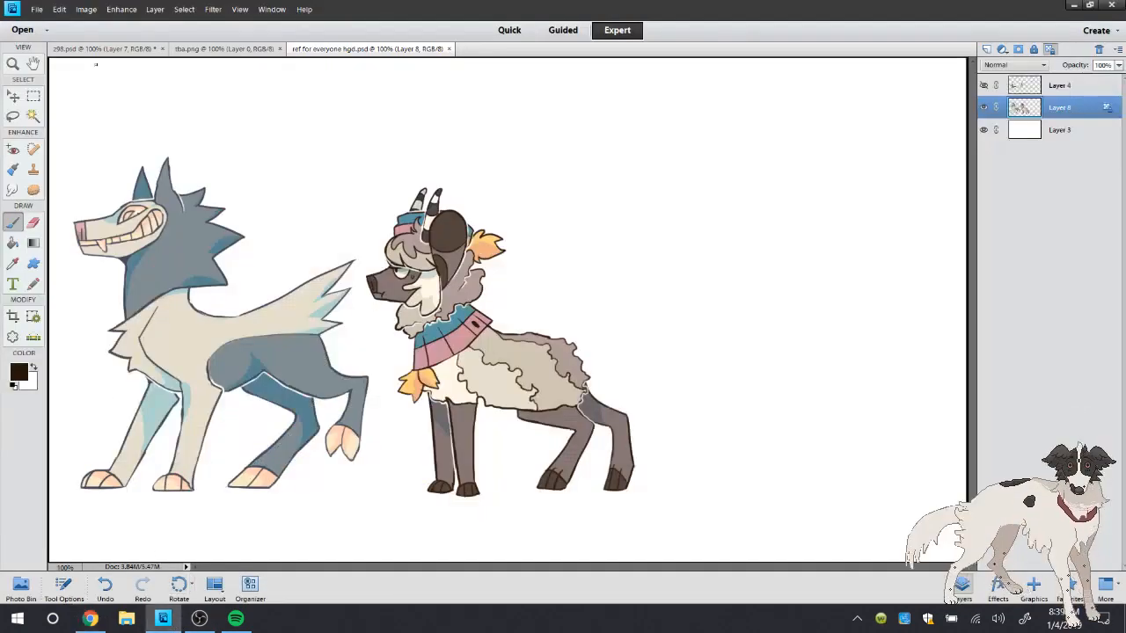
{"action": "left_click", "coordinate": [41, 12]}
{"action": "mouse_move", "coordinate": [105, 21]}
{"action": "left_click", "coordinate": [233, 36]}
Sample the bird's dark grey-brown outline in the pasted image as the foreground colour
{"action": "left_click", "coordinate": [14, 63]}
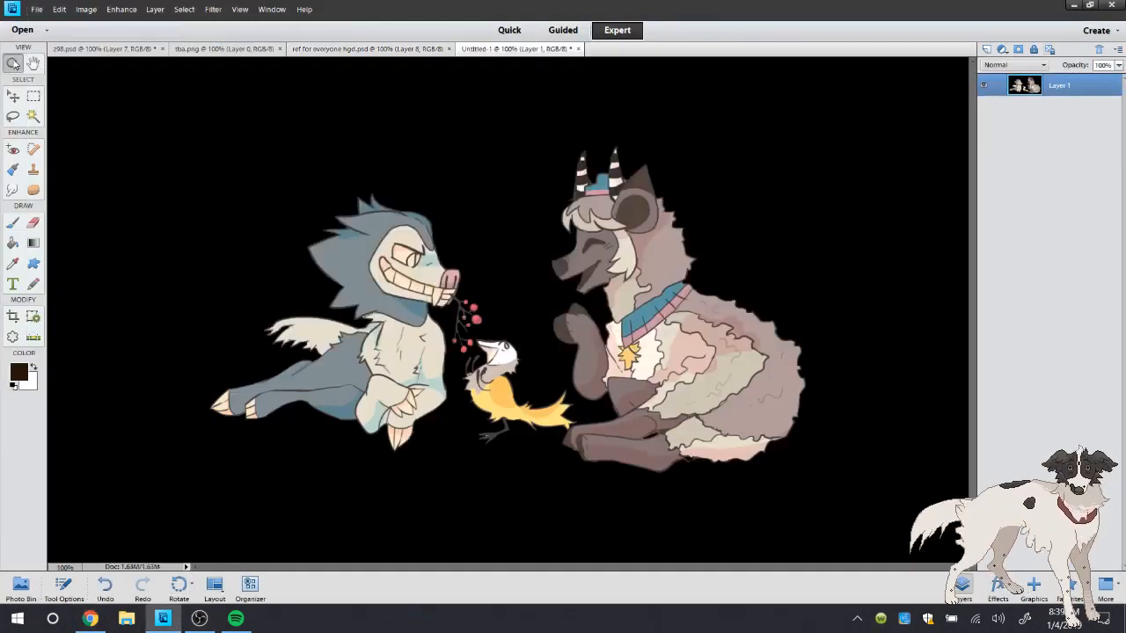
{"action": "left_click", "coordinate": [527, 401]}
{"action": "left_click", "coordinate": [544, 312]}
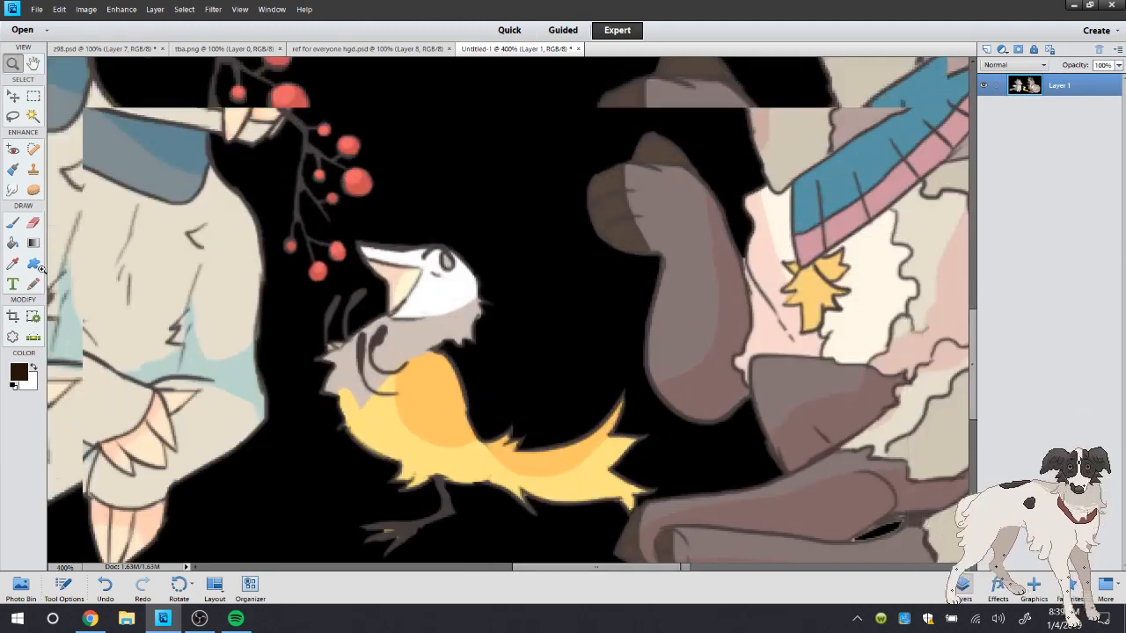
{"action": "left_click", "coordinate": [517, 348]}
{"action": "key", "text": "i"}
{"action": "left_click", "coordinate": [323, 301]}
Return to ref for everyone hgd.psd and add a new layer above Layer 8
{"action": "left_click", "coordinate": [367, 48]}
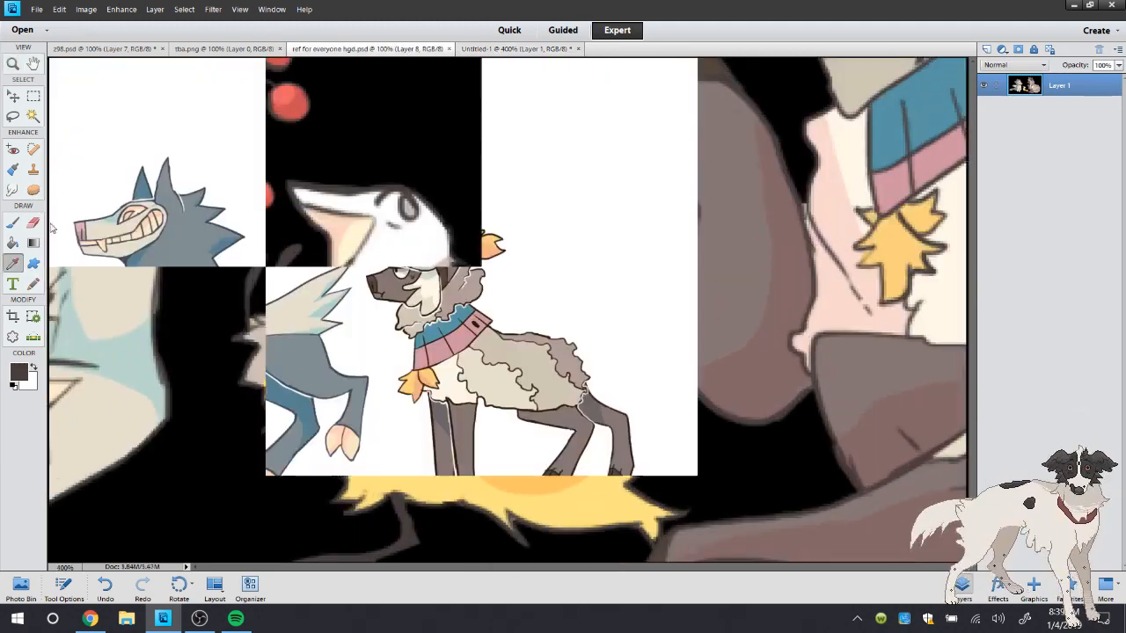
{"action": "left_click", "coordinate": [14, 222]}
{"action": "left_click", "coordinate": [37, 10]}
{"action": "left_click", "coordinate": [14, 64]}
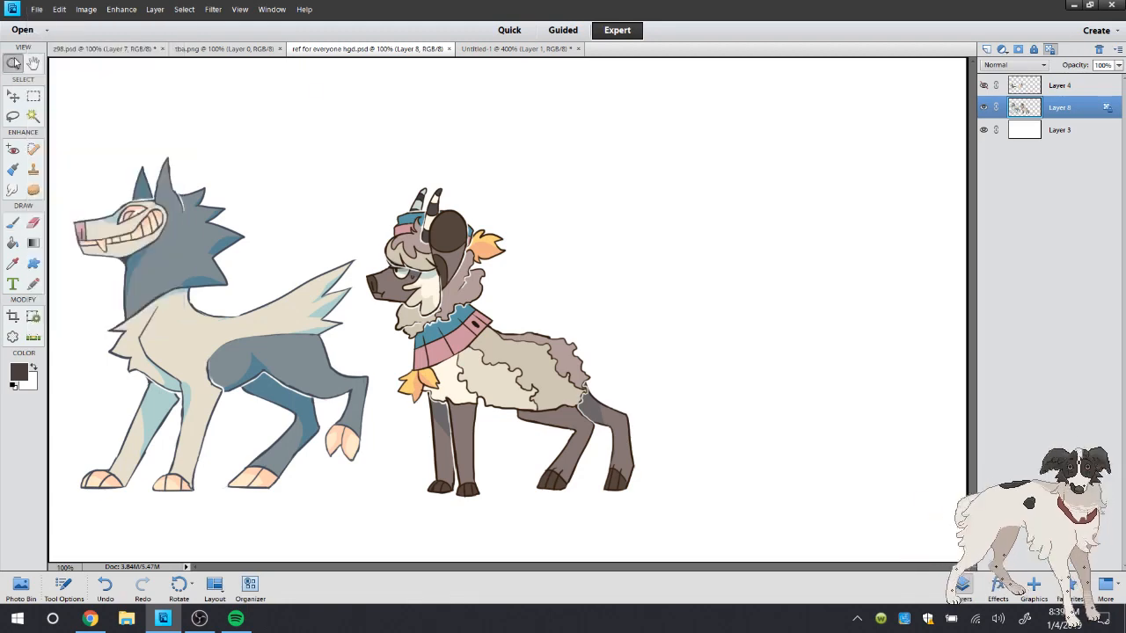
{"action": "left_click", "coordinate": [651, 269]}
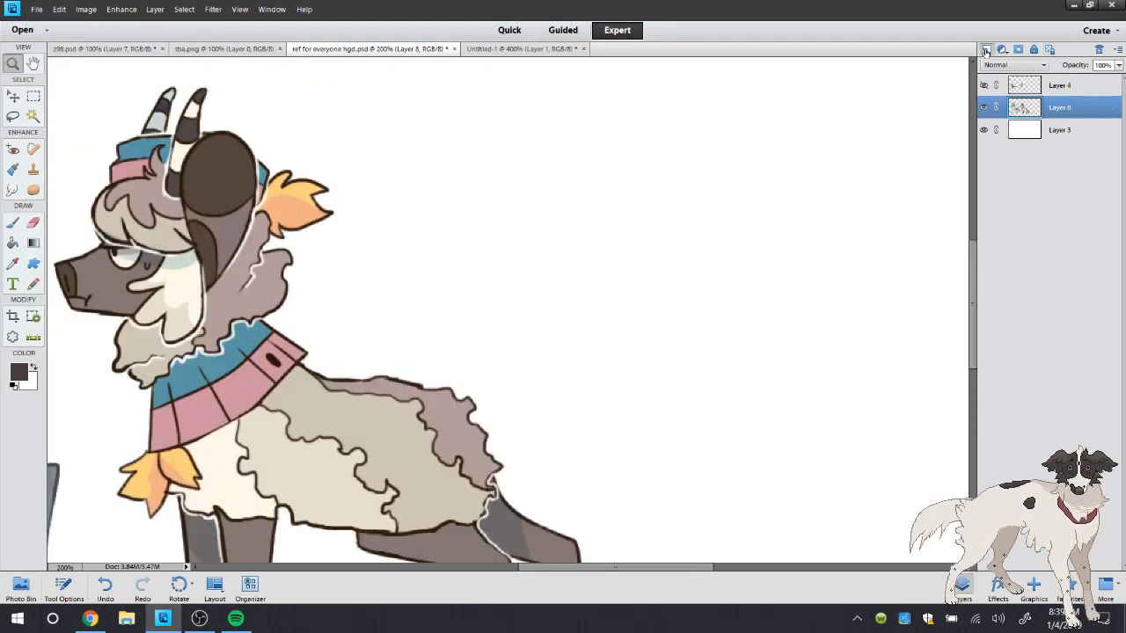
{"action": "left_click", "coordinate": [986, 49]}
Try brushing the bird's rounded head and beak outline in the blank area beside the horned character, and erase the strokes
{"action": "left_click", "coordinate": [552, 347]}
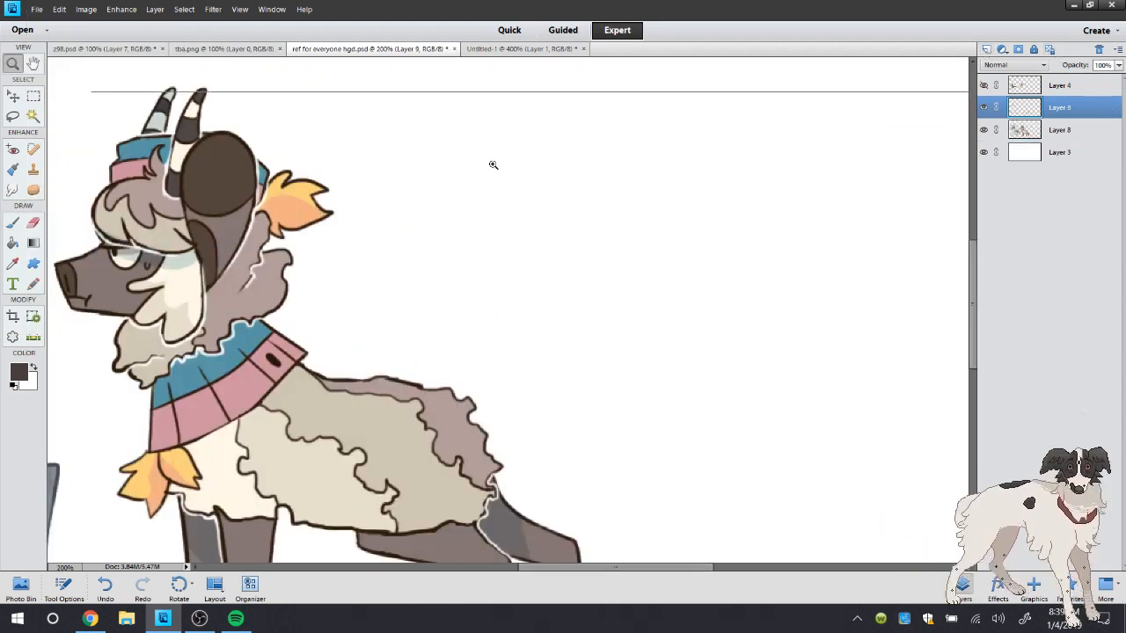
{"action": "key", "text": "b"}
{"action": "mouse_move", "coordinate": [379, 177]}
{"action": "left_mouse_down"}
{"action": "mouse_move", "coordinate": [306, 205]}
{"action": "mouse_move", "coordinate": [388, 214]}
{"action": "left_mouse_up"}
{"action": "key", "text": "ctrl+z"}
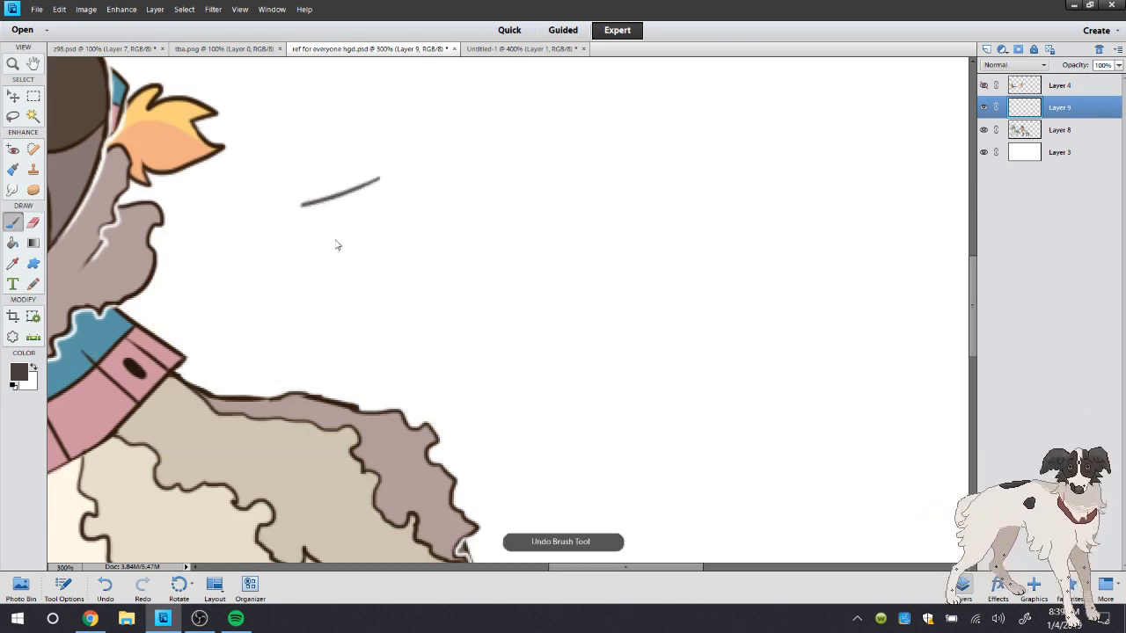
{"action": "mouse_move", "coordinate": [318, 197]}
{"action": "left_mouse_down"}
{"action": "mouse_move", "coordinate": [427, 173]}
{"action": "mouse_move", "coordinate": [344, 190]}
{"action": "mouse_move", "coordinate": [317, 209]}
{"action": "mouse_move", "coordinate": [361, 213]}
{"action": "left_mouse_up"}
{"action": "key", "text": "ctrl+z"}
{"action": "key", "text": "ctrl+z"}
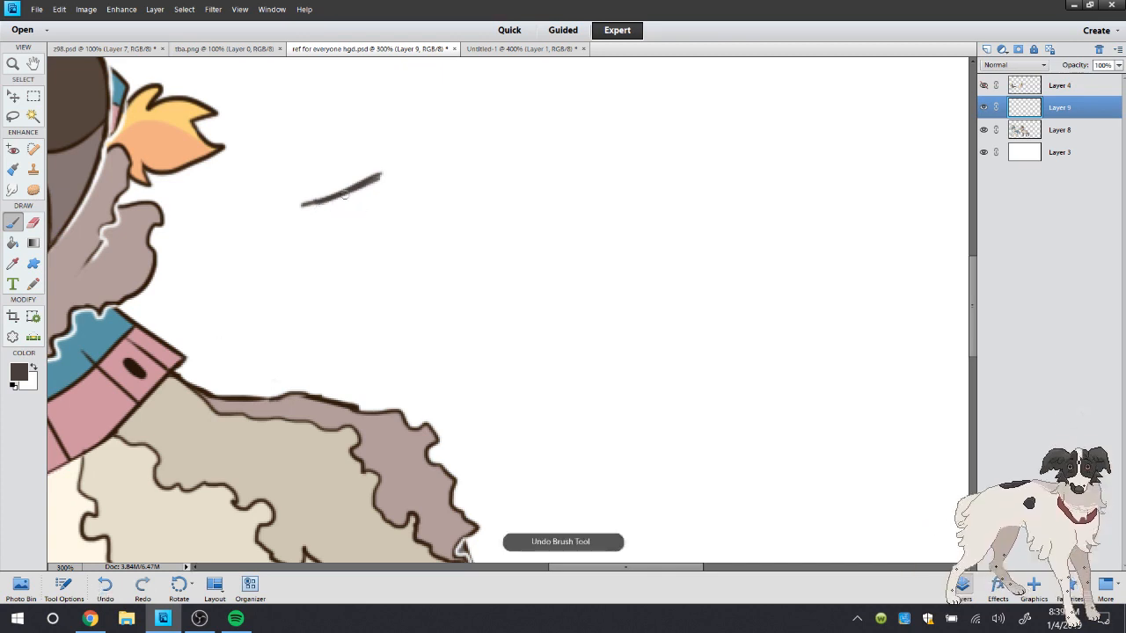
{"action": "mouse_move", "coordinate": [382, 174]}
{"action": "left_mouse_down"}
{"action": "mouse_move", "coordinate": [445, 225]}
{"action": "mouse_move", "coordinate": [420, 206]}
{"action": "mouse_move", "coordinate": [381, 234]}
{"action": "left_mouse_up"}
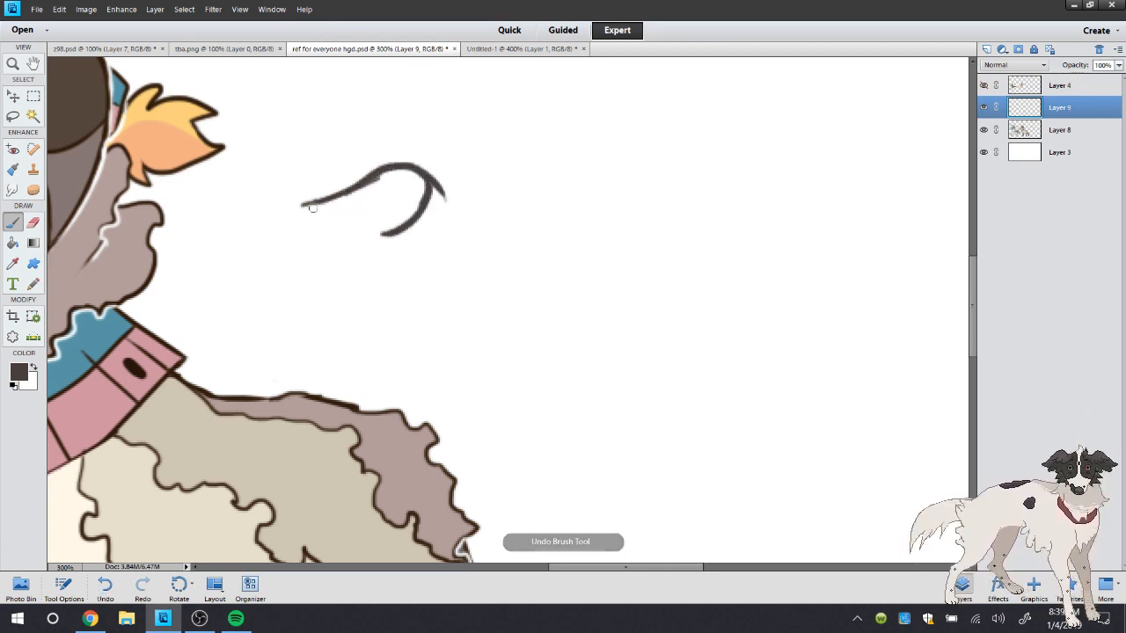
{"action": "left_click_drag", "start_coordinate": [305, 205], "coordinate": [355, 209]}
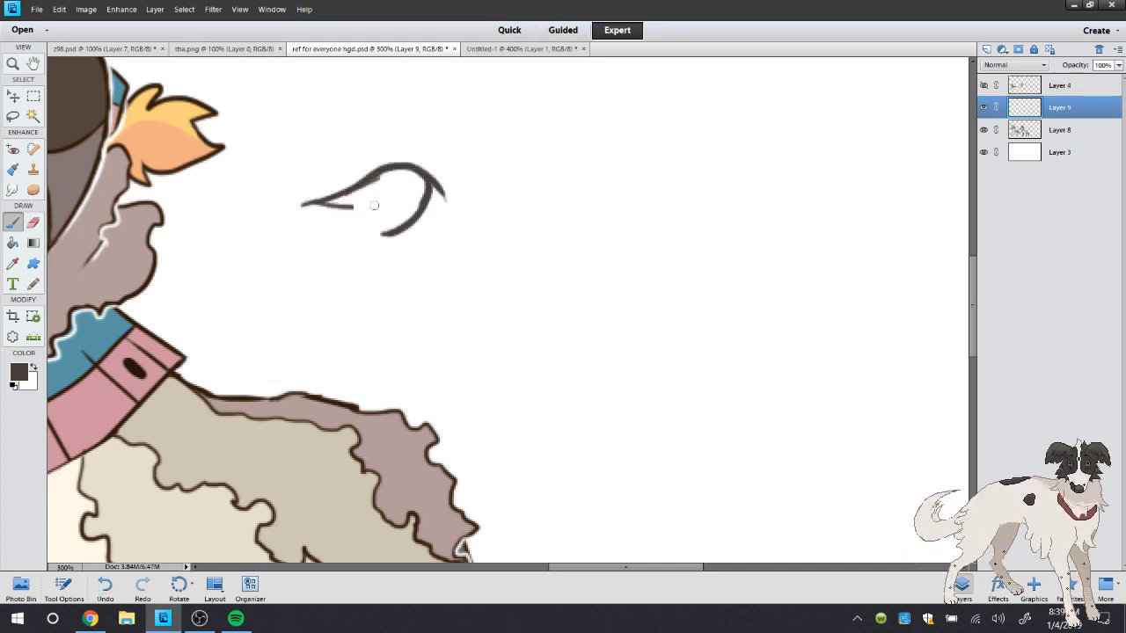
{"action": "left_click", "coordinate": [33, 224]}
{"action": "mouse_move", "coordinate": [280, 213]}
{"action": "left_mouse_down"}
{"action": "mouse_move", "coordinate": [363, 179]}
{"action": "mouse_move", "coordinate": [461, 183]}
{"action": "mouse_move", "coordinate": [364, 236]}
{"action": "left_mouse_up"}
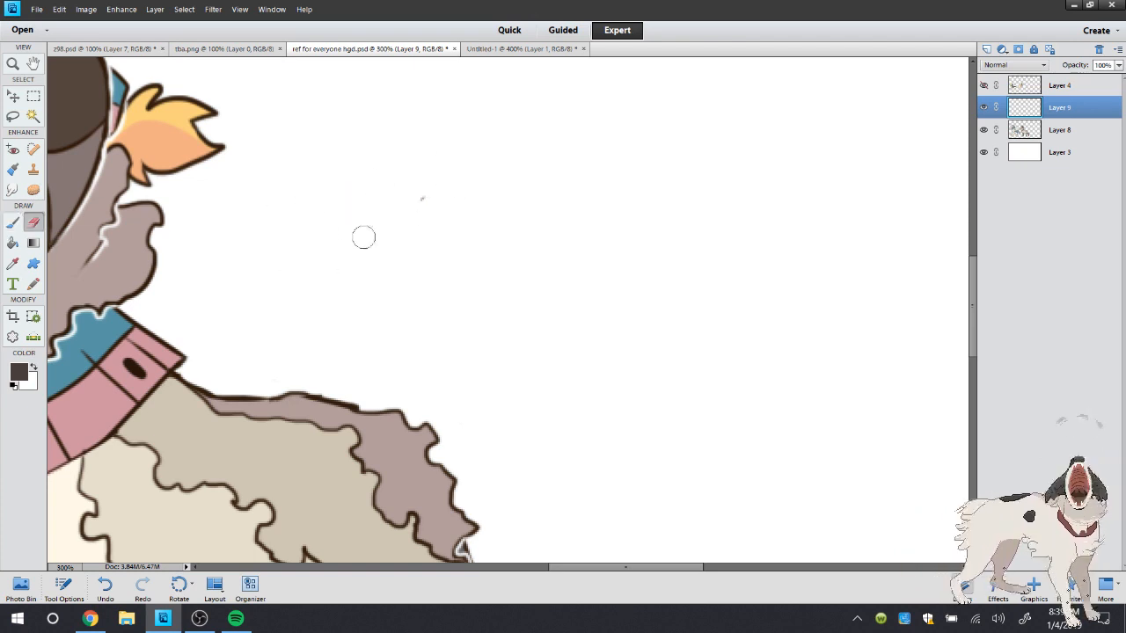
Try a second bird head outline with a curved brow and pointed beak, and undo its strokes
{"action": "left_click", "coordinate": [13, 222]}
{"action": "mouse_move", "coordinate": [362, 129]}
{"action": "left_mouse_down"}
{"action": "mouse_move", "coordinate": [422, 147]}
{"action": "mouse_move", "coordinate": [414, 142]}
{"action": "mouse_move", "coordinate": [476, 138]}
{"action": "mouse_move", "coordinate": [426, 171]}
{"action": "mouse_move", "coordinate": [440, 166]}
{"action": "mouse_move", "coordinate": [384, 170]}
{"action": "mouse_move", "coordinate": [396, 164]}
{"action": "mouse_move", "coordinate": [383, 148]}
{"action": "mouse_move", "coordinate": [393, 150]}
{"action": "mouse_move", "coordinate": [362, 150]}
{"action": "left_mouse_up"}
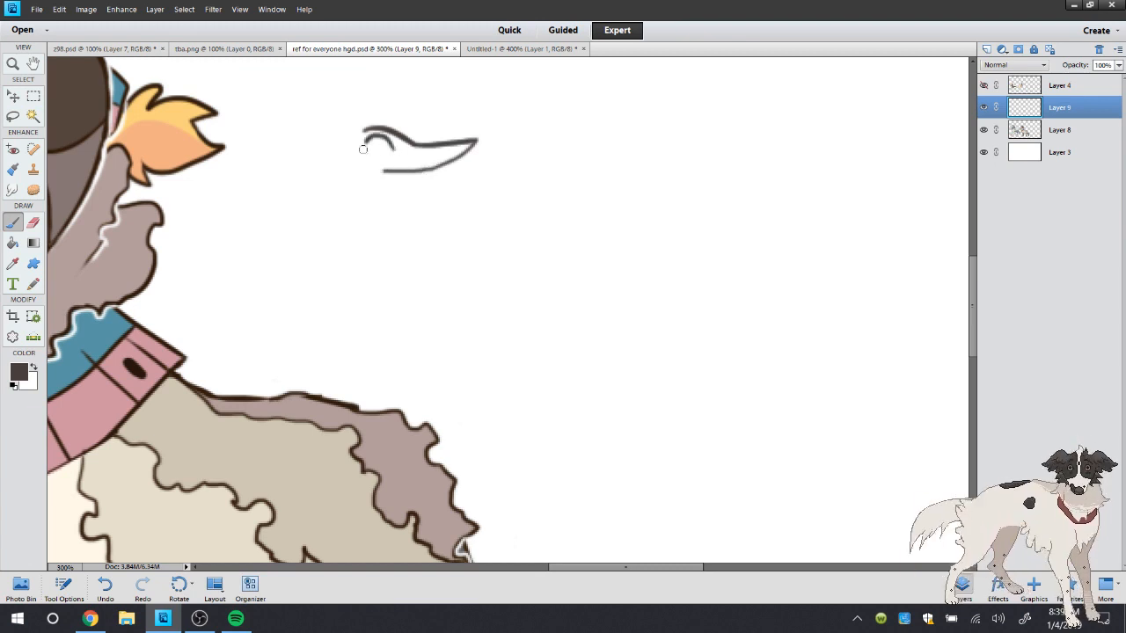
{"action": "key", "text": "ctrl+z"}
{"action": "mouse_move", "coordinate": [366, 129]}
{"action": "left_mouse_down"}
{"action": "mouse_move", "coordinate": [298, 167]}
{"action": "mouse_move", "coordinate": [331, 176]}
{"action": "left_mouse_up"}
{"action": "left_click_drag", "start_coordinate": [329, 176], "coordinate": [340, 198]}
{"action": "left_click", "coordinate": [102, 590]}
{"action": "left_click", "coordinate": [103, 590]}
{"action": "left_click", "coordinate": [104, 590]}
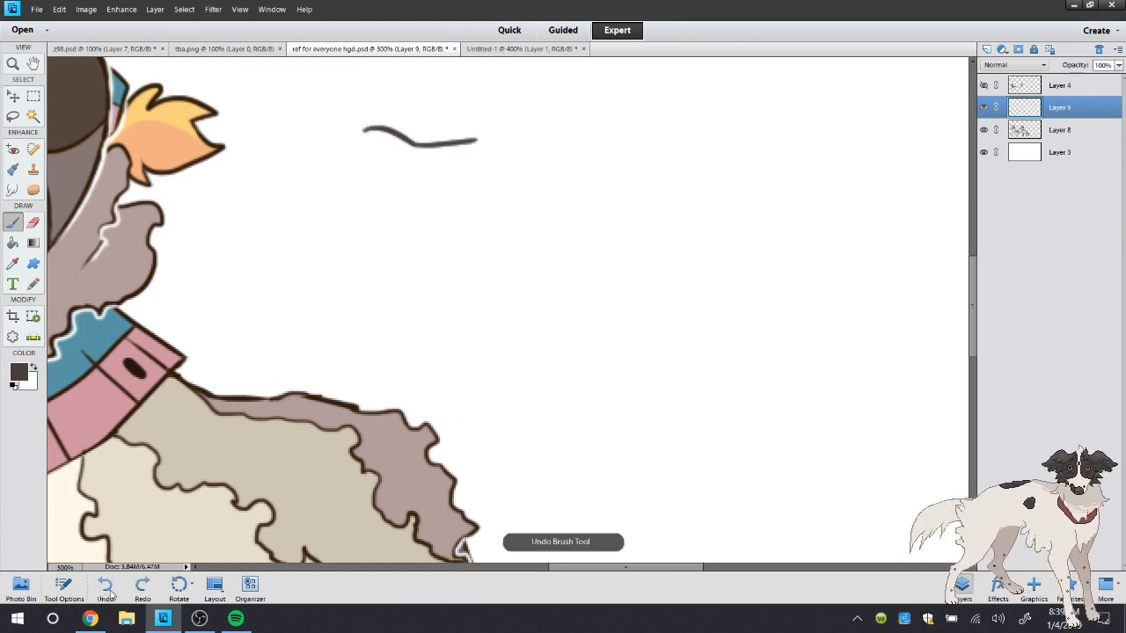
{"action": "left_click", "coordinate": [103, 591]}
Check the bird in Untitled-1, try an angular beak outline in ref for everyone hgd.psd, and undo it
{"action": "left_click", "coordinate": [493, 48]}
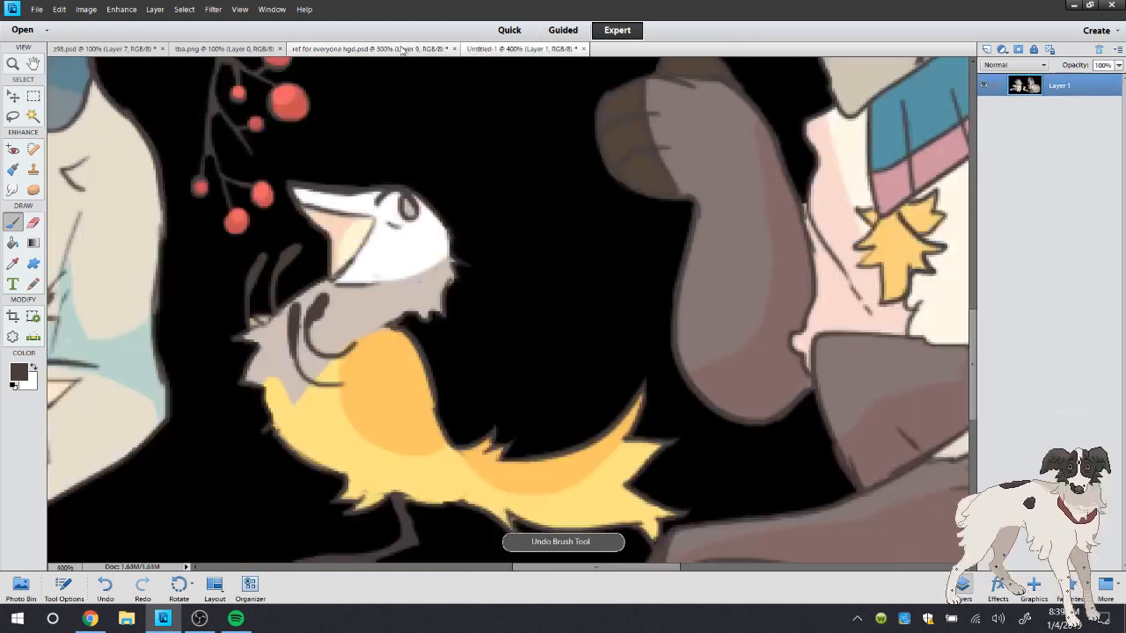
{"action": "left_click", "coordinate": [408, 48]}
{"action": "mouse_move", "coordinate": [395, 115]}
{"action": "left_mouse_down"}
{"action": "mouse_move", "coordinate": [322, 174]}
{"action": "mouse_move", "coordinate": [411, 199]}
{"action": "left_mouse_up"}
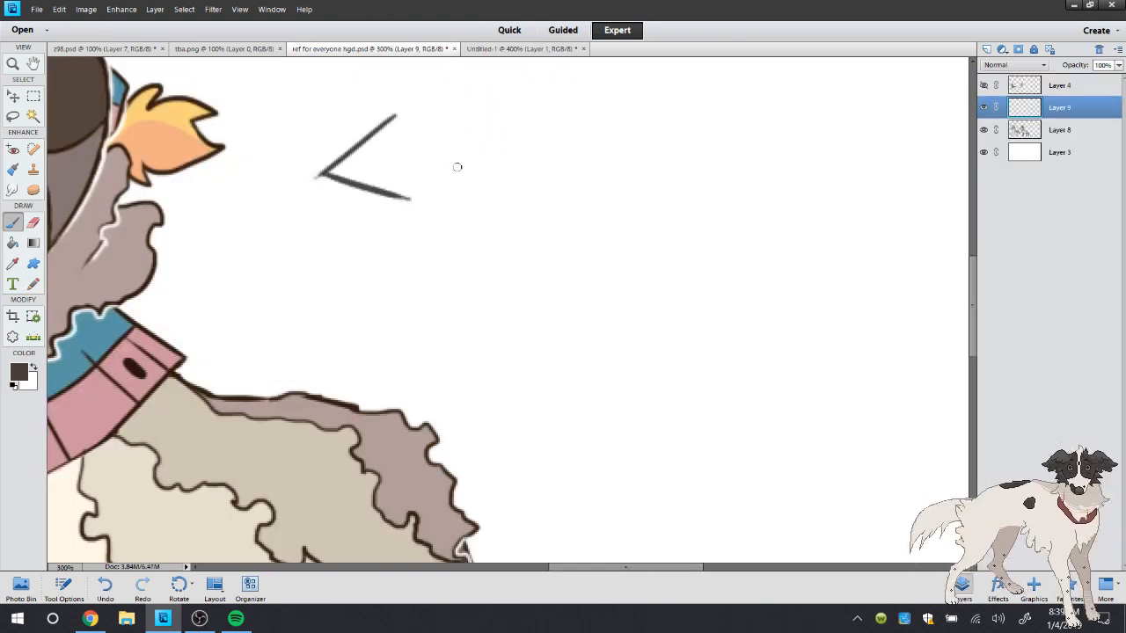
{"action": "left_click", "coordinate": [104, 588]}
{"action": "left_click", "coordinate": [104, 587]}
Switch to Chrome and look at the Tupperware profile and the snaps reference image on Toyhouse
{"action": "left_click", "coordinate": [95, 616]}
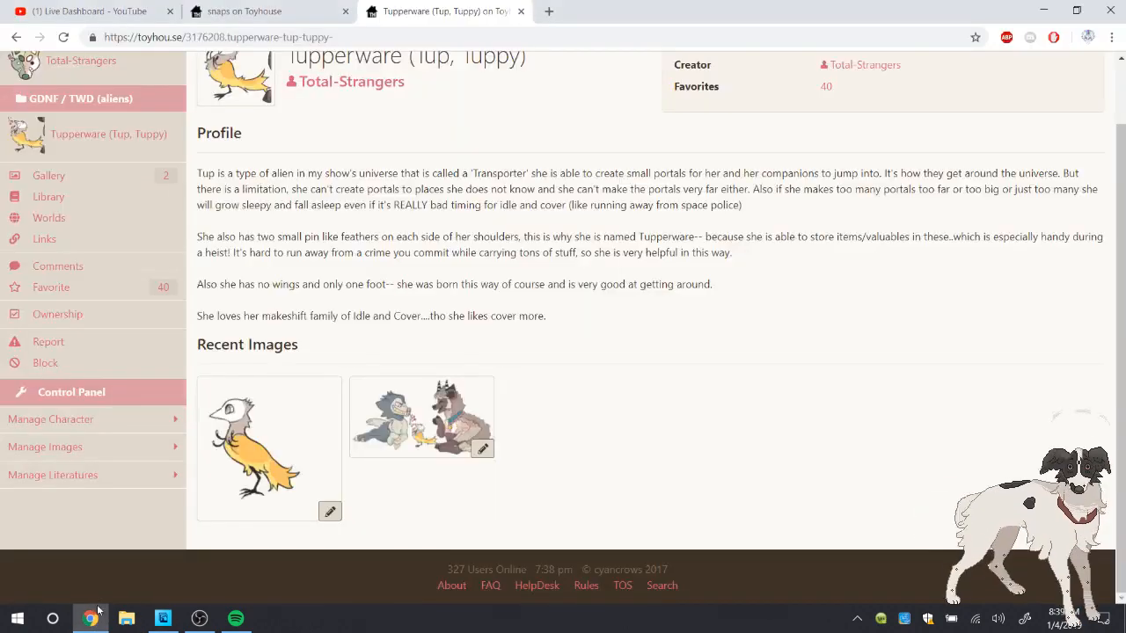
{"action": "key", "text": "ctrl+shift+Tab"}
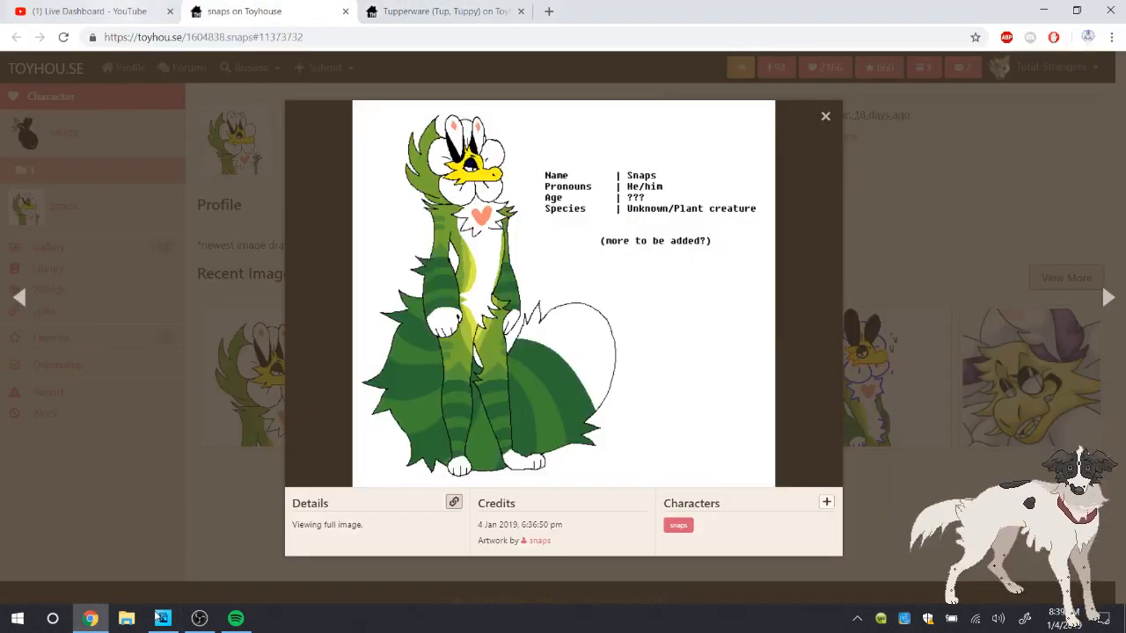
Switch to Photoshop Elements and brush the bird's pointed beak, head top and back feather tuft in the blank area beside the horned character
{"action": "key", "text": "ctrl+shift+Tab"}
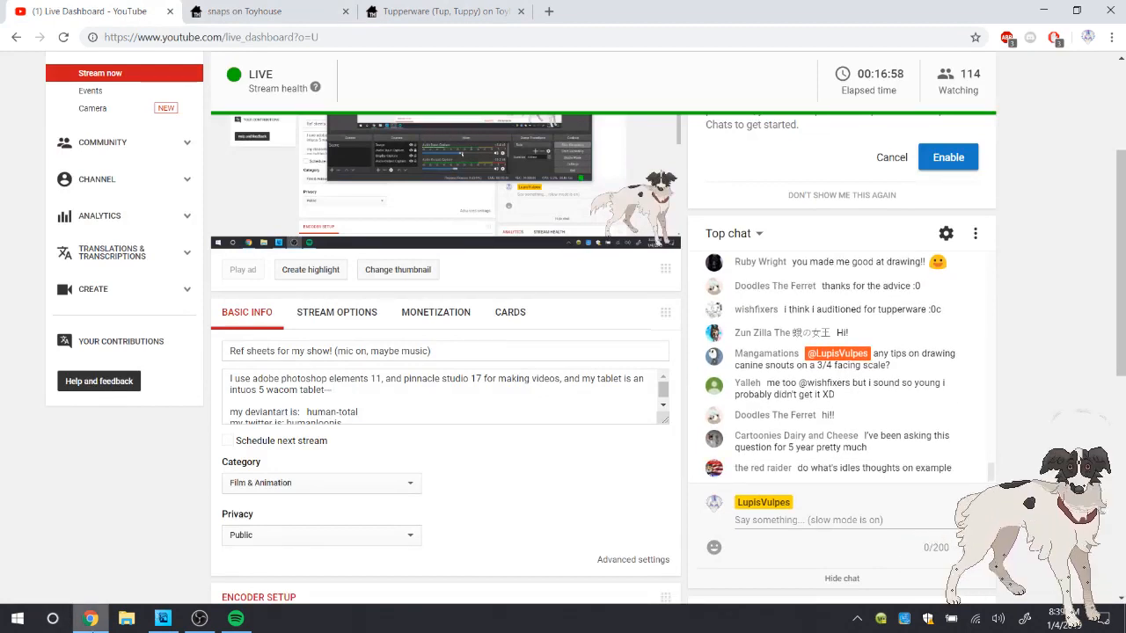
{"action": "left_click", "coordinate": [162, 618]}
{"action": "double_click", "coordinate": [15, 65]}
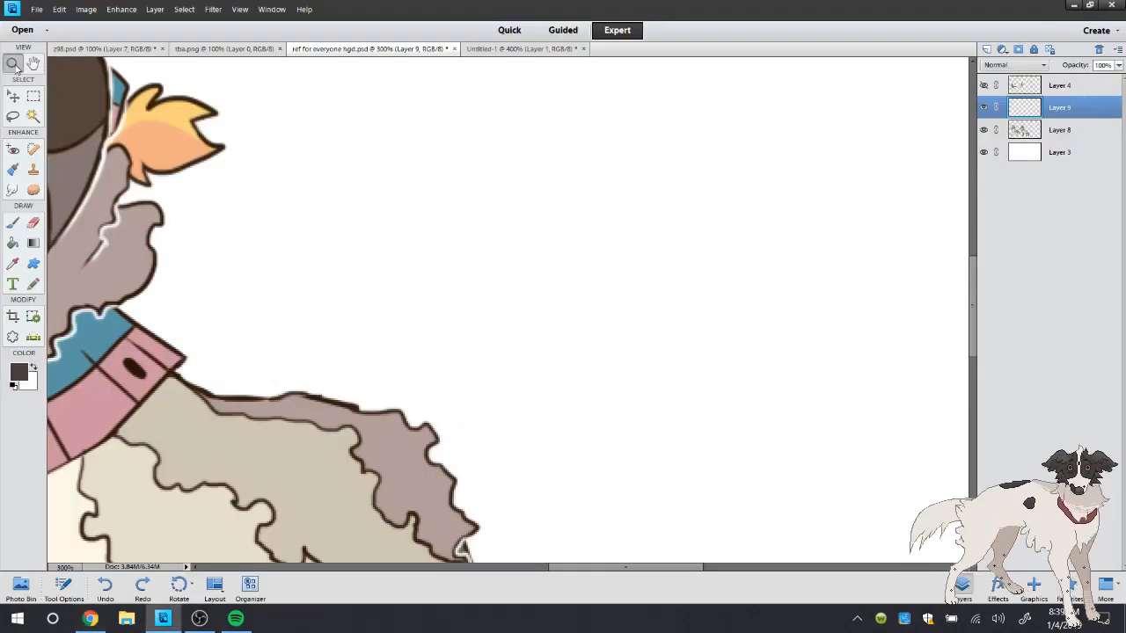
{"action": "left_click", "coordinate": [830, 424]}
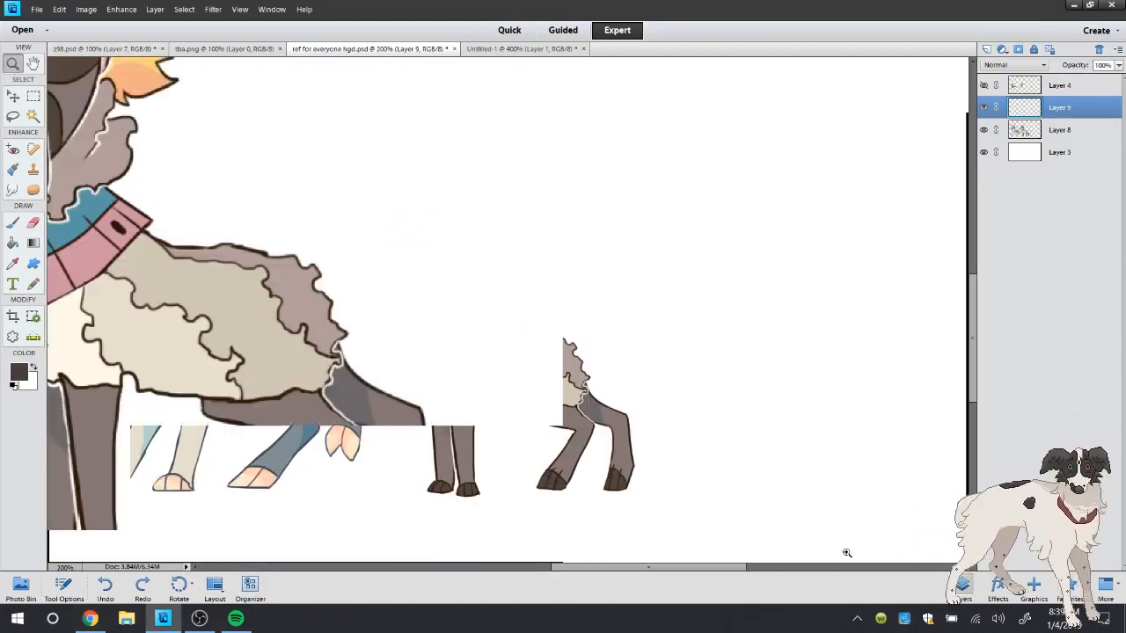
{"action": "scroll", "coordinate": [959, 388], "scroll_direction": "down", "scroll_amount": 2}
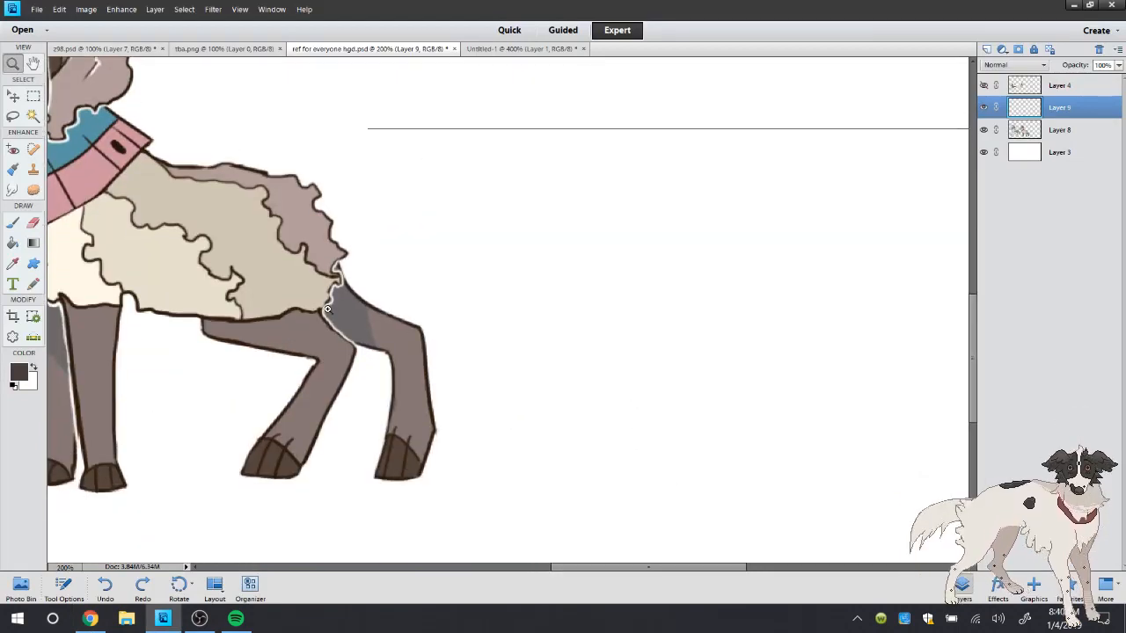
{"action": "left_click", "coordinate": [813, 374]}
{"action": "key", "text": "b"}
{"action": "mouse_move", "coordinate": [424, 252]}
{"action": "left_mouse_down"}
{"action": "mouse_move", "coordinate": [359, 276]}
{"action": "mouse_move", "coordinate": [432, 292]}
{"action": "left_mouse_up"}
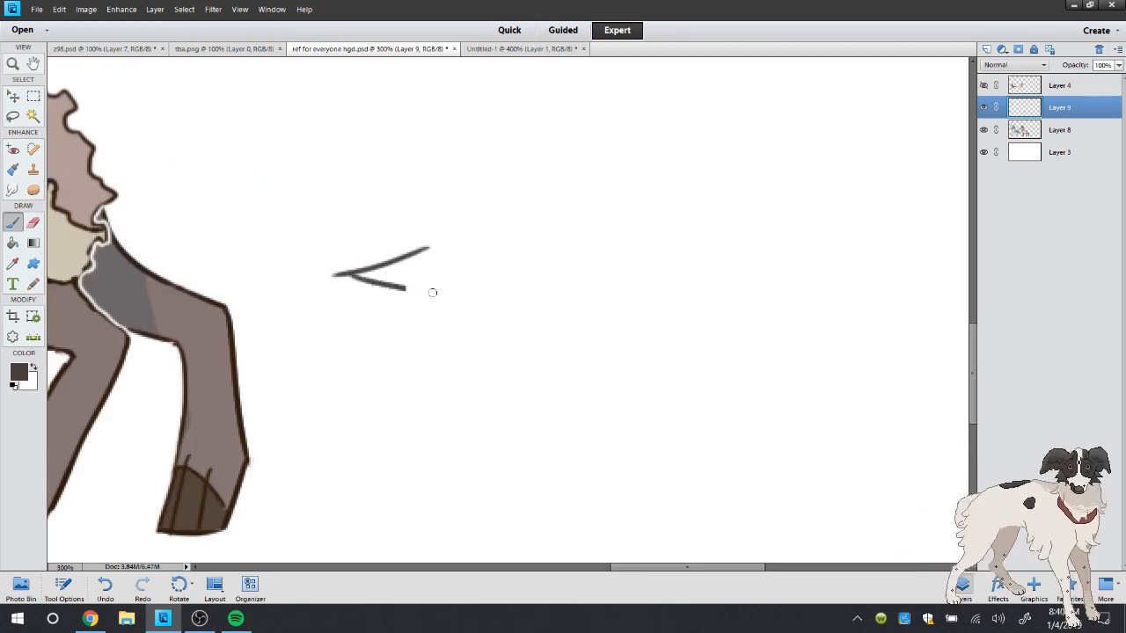
{"action": "mouse_move", "coordinate": [417, 252]}
{"action": "left_mouse_down"}
{"action": "mouse_move", "coordinate": [498, 242]}
{"action": "mouse_move", "coordinate": [487, 243]}
{"action": "mouse_move", "coordinate": [541, 253]}
{"action": "mouse_move", "coordinate": [513, 288]}
{"action": "left_mouse_up"}
{"action": "left_click_drag", "start_coordinate": [431, 293], "coordinate": [389, 358]}
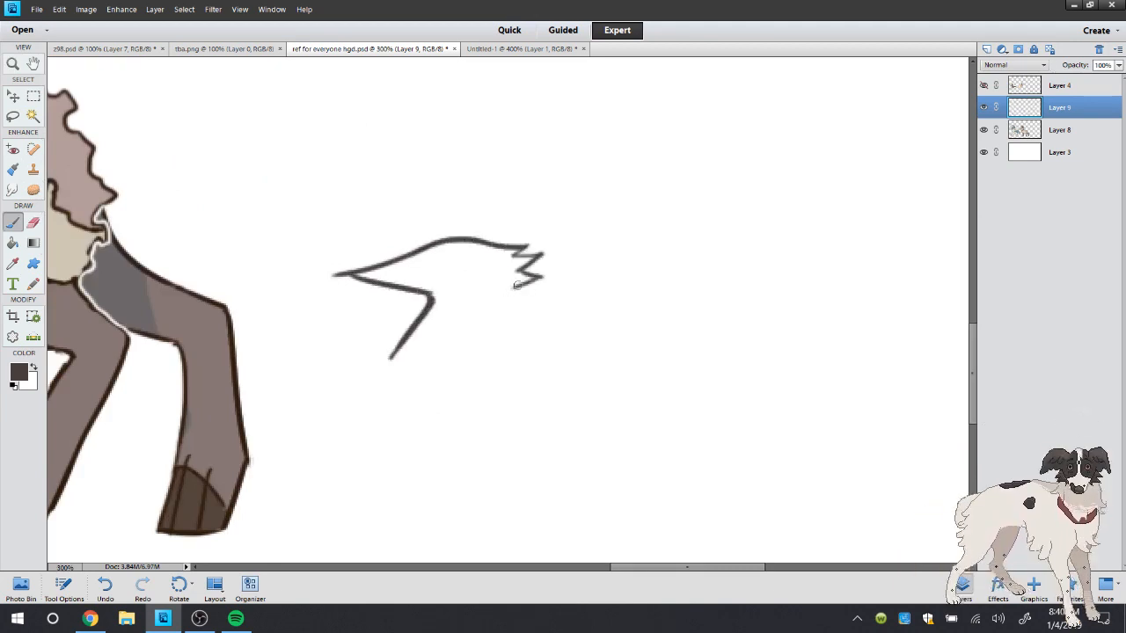
Brush the nape and rounded chest lines below the bird's head, and trim the beak tip to a clean point with the eraser
{"action": "mouse_move", "coordinate": [544, 273]}
{"action": "left_mouse_down"}
{"action": "mouse_move", "coordinate": [484, 347]}
{"action": "mouse_move", "coordinate": [540, 406]}
{"action": "left_mouse_up"}
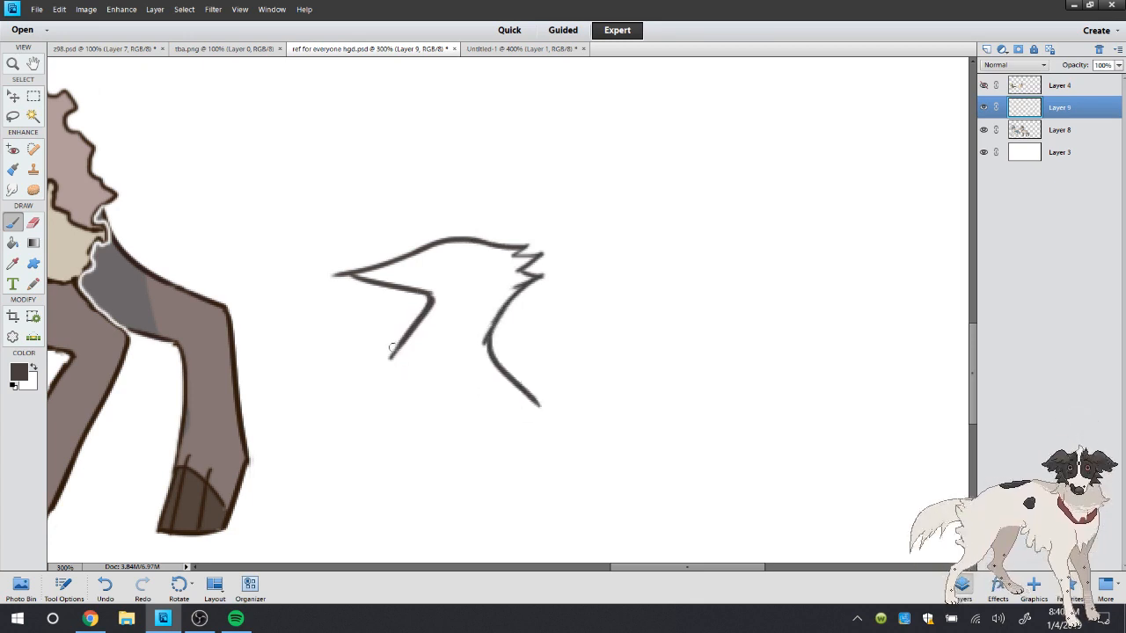
{"action": "mouse_move", "coordinate": [393, 348]}
{"action": "left_mouse_down"}
{"action": "mouse_move", "coordinate": [446, 468]}
{"action": "mouse_move", "coordinate": [513, 487]}
{"action": "left_mouse_up"}
{"action": "mouse_move", "coordinate": [359, 272]}
{"action": "left_mouse_down"}
{"action": "mouse_move", "coordinate": [395, 283]}
{"action": "mouse_move", "coordinate": [349, 280]}
{"action": "mouse_move", "coordinate": [411, 301]}
{"action": "left_mouse_up"}
{"action": "key", "text": "e"}
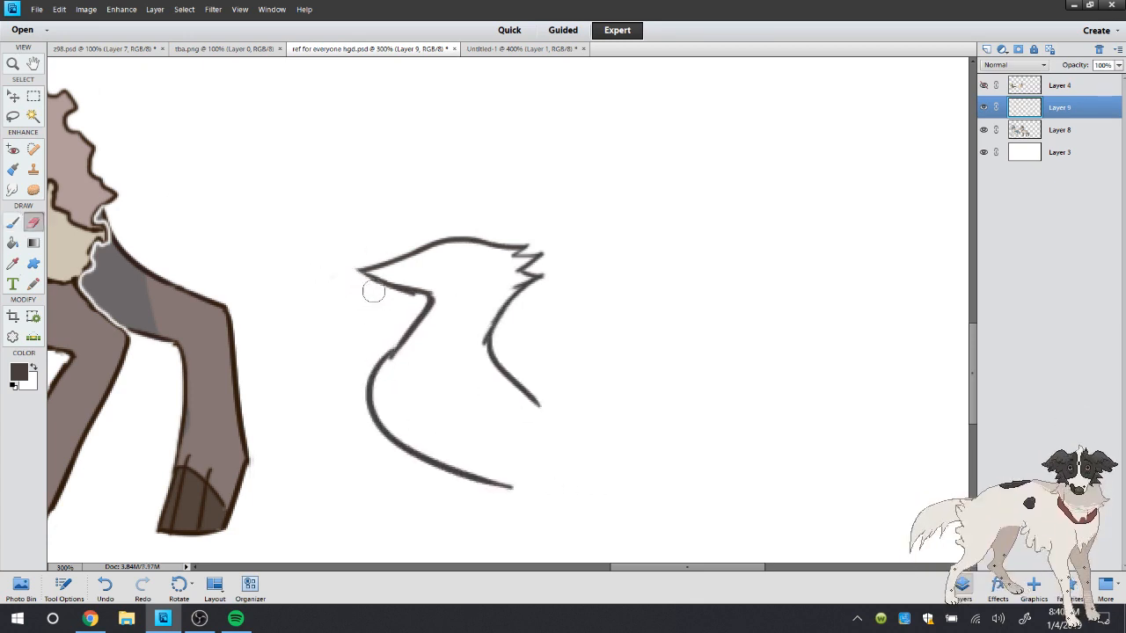
{"action": "left_click_drag", "start_coordinate": [351, 279], "coordinate": [381, 254]}
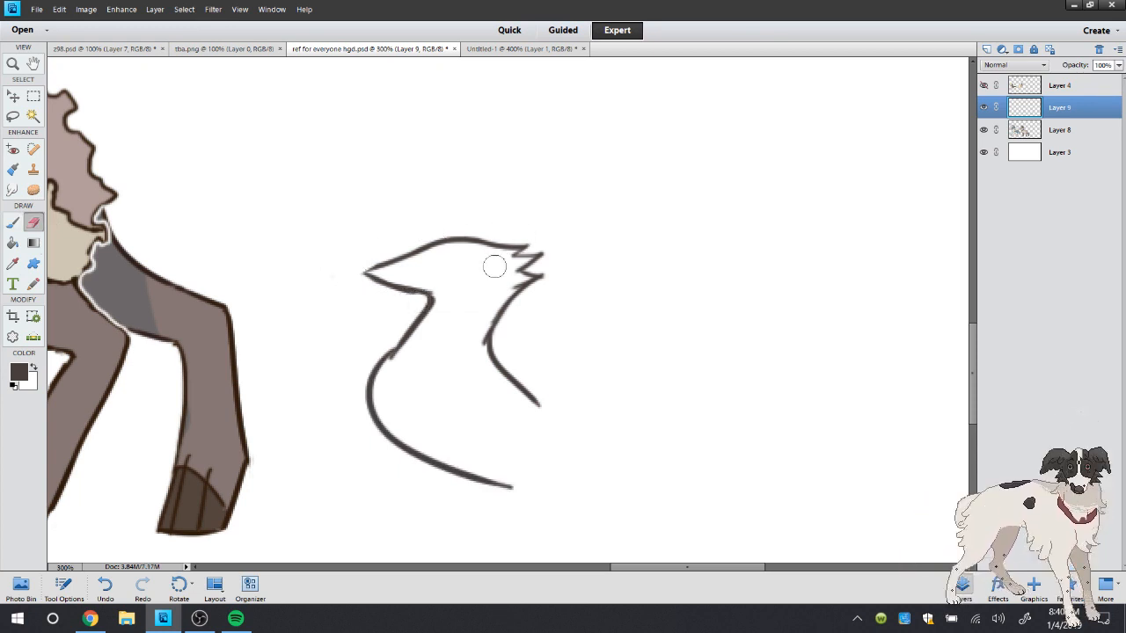
{"action": "left_click", "coordinate": [105, 586]}
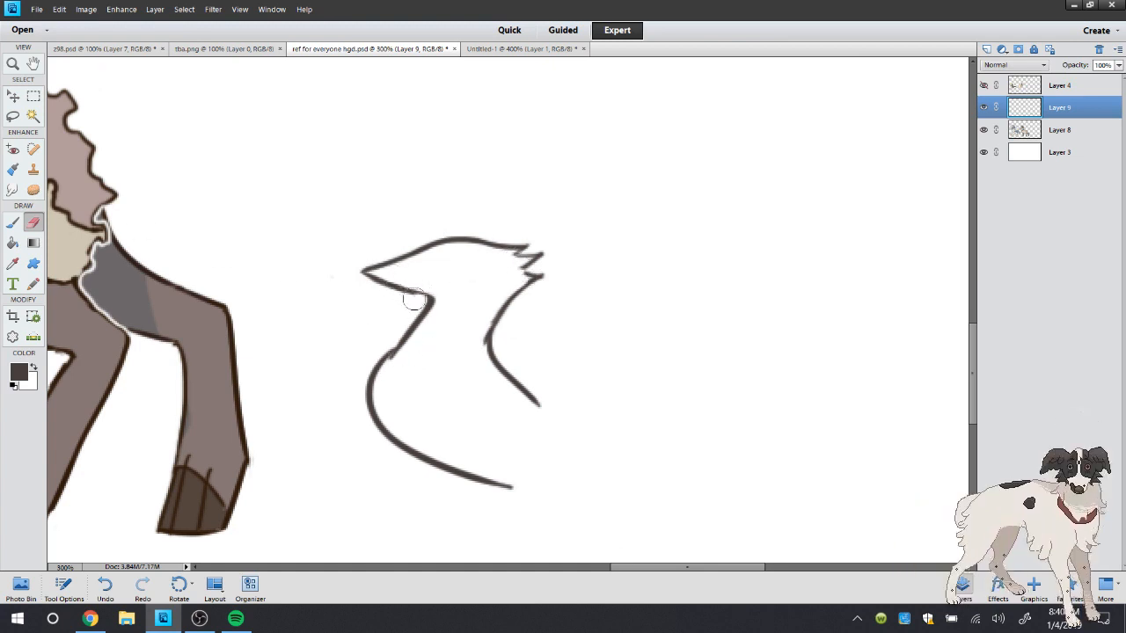
Brush the bird's half-lidded eye with its pupil and a curved mouth line along the beak
{"action": "left_click", "coordinate": [18, 225]}
{"action": "mouse_move", "coordinate": [433, 270]}
{"action": "left_mouse_down"}
{"action": "mouse_move", "coordinate": [451, 243]}
{"action": "mouse_move", "coordinate": [479, 258]}
{"action": "mouse_move", "coordinate": [433, 271]}
{"action": "mouse_move", "coordinate": [459, 262]}
{"action": "left_mouse_up"}
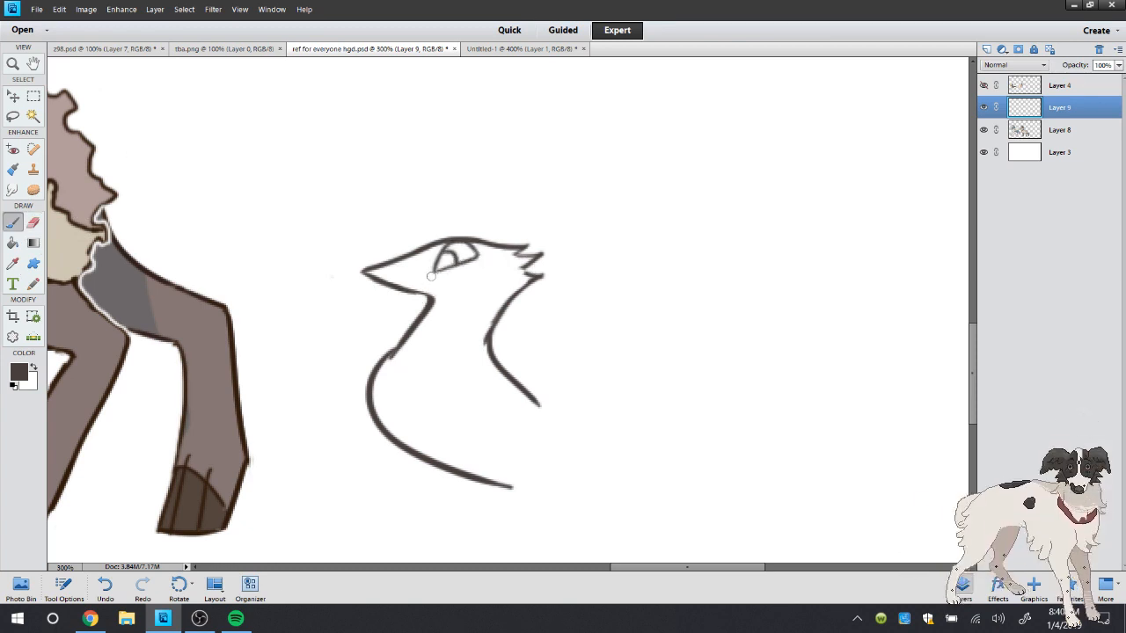
{"action": "left_click_drag", "start_coordinate": [380, 281], "coordinate": [464, 277]}
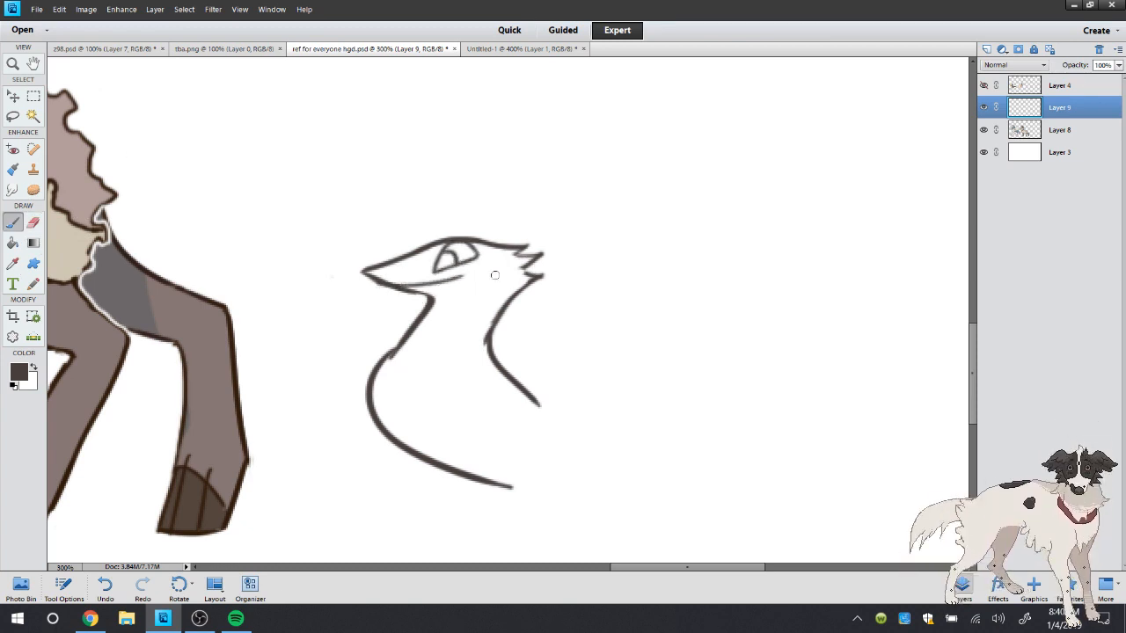
Brush four curved tendrils with filled oval tips across the bird's chest, redoing misplaced strokes
{"action": "mouse_move", "coordinate": [445, 364]}
{"action": "left_mouse_down"}
{"action": "mouse_move", "coordinate": [381, 318]}
{"action": "mouse_move", "coordinate": [378, 344]}
{"action": "mouse_move", "coordinate": [410, 308]}
{"action": "mouse_move", "coordinate": [409, 331]}
{"action": "left_mouse_up"}
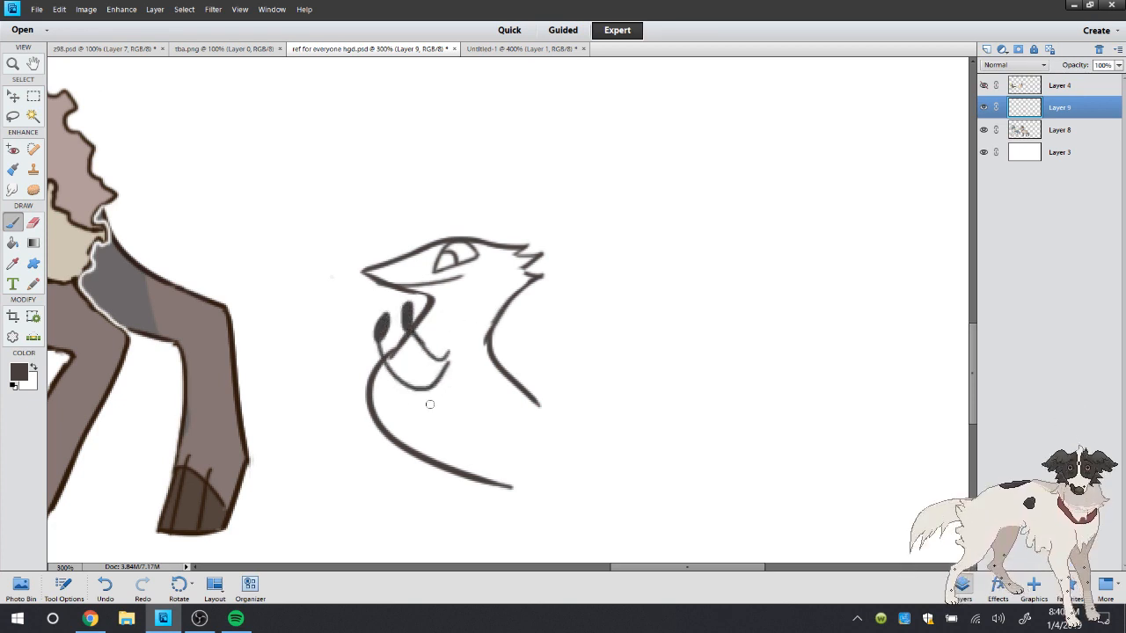
{"action": "left_click", "coordinate": [105, 585]}
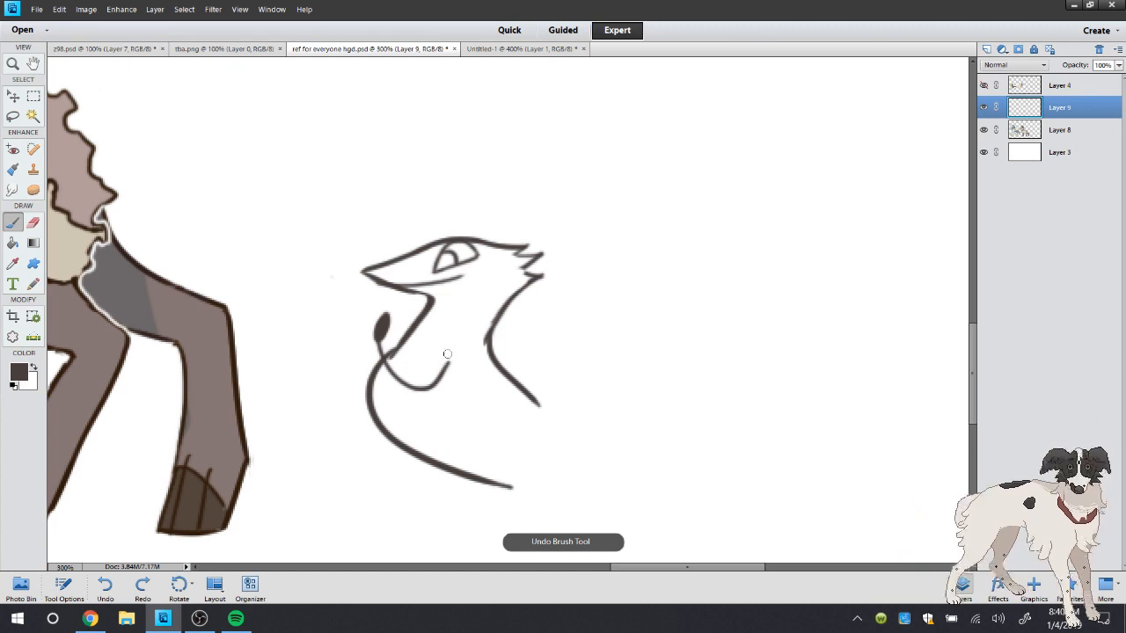
{"action": "mouse_move", "coordinate": [447, 354]}
{"action": "left_mouse_down"}
{"action": "mouse_move", "coordinate": [407, 347]}
{"action": "mouse_move", "coordinate": [405, 314]}
{"action": "mouse_move", "coordinate": [406, 347]}
{"action": "mouse_move", "coordinate": [408, 320]}
{"action": "left_mouse_up"}
{"action": "mouse_move", "coordinate": [377, 365]}
{"action": "left_mouse_down"}
{"action": "mouse_move", "coordinate": [358, 311]}
{"action": "mouse_move", "coordinate": [351, 331]}
{"action": "mouse_move", "coordinate": [353, 340]}
{"action": "mouse_move", "coordinate": [365, 308]}
{"action": "mouse_move", "coordinate": [366, 326]}
{"action": "mouse_move", "coordinate": [367, 306]}
{"action": "left_mouse_up"}
{"action": "left_click", "coordinate": [33, 223]}
{"action": "left_click", "coordinate": [13, 223]}
{"action": "left_click", "coordinate": [107, 586]}
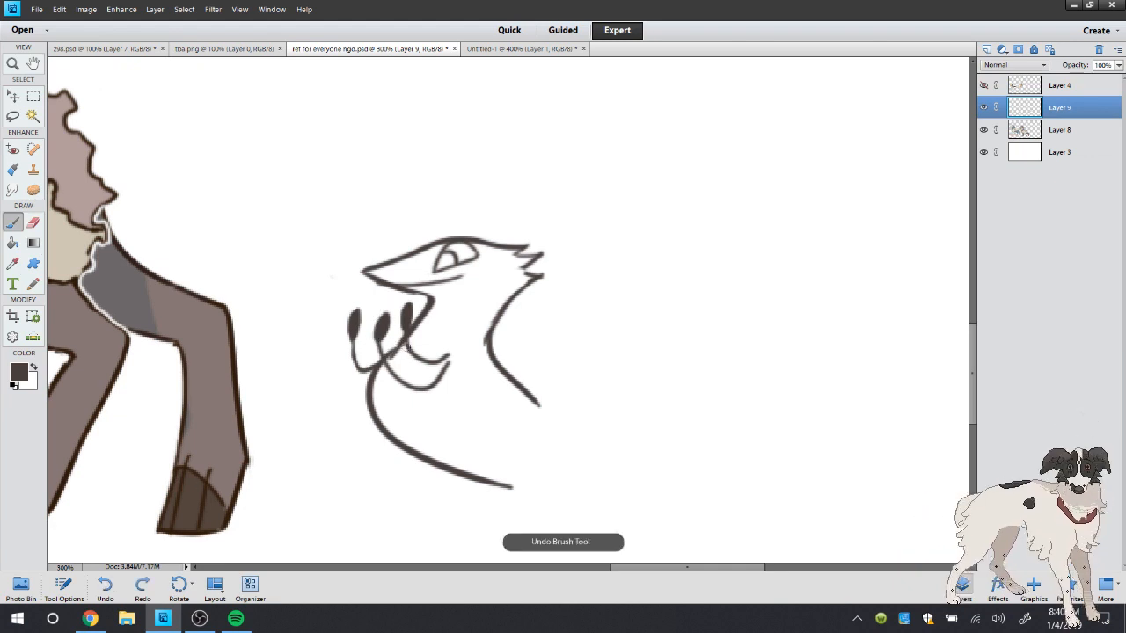
{"action": "mouse_move", "coordinate": [368, 389]}
{"action": "left_mouse_down"}
{"action": "mouse_move", "coordinate": [334, 345]}
{"action": "mouse_move", "coordinate": [340, 331]}
{"action": "left_mouse_up"}
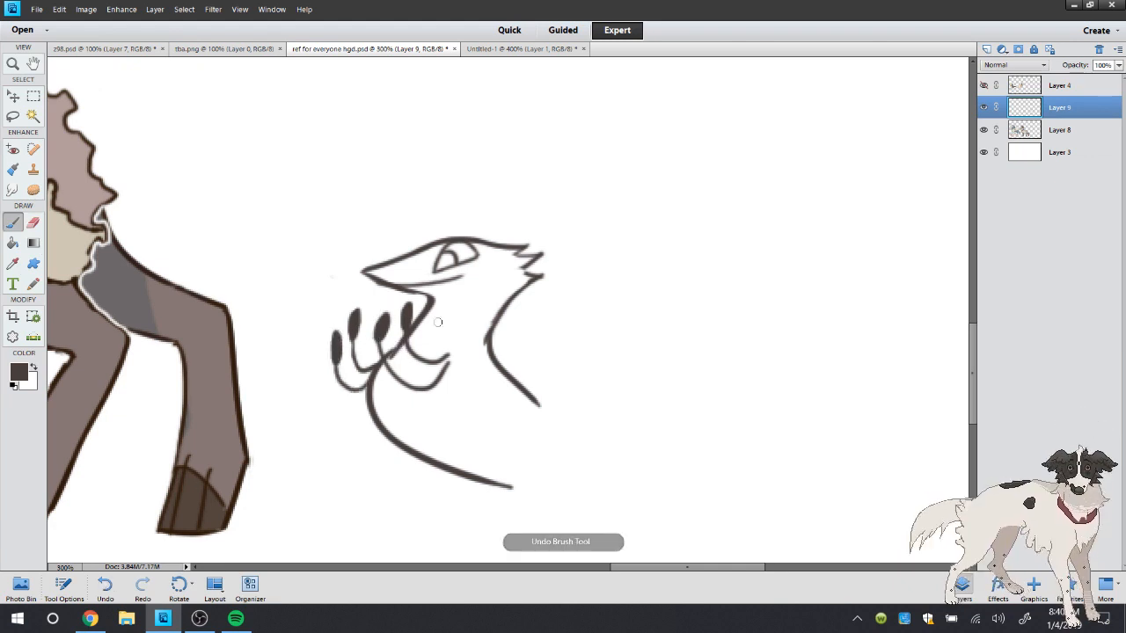
Paint the insides of the four tendril tips white, and restore the dark brown foreground colour
{"action": "left_click", "coordinate": [31, 367]}
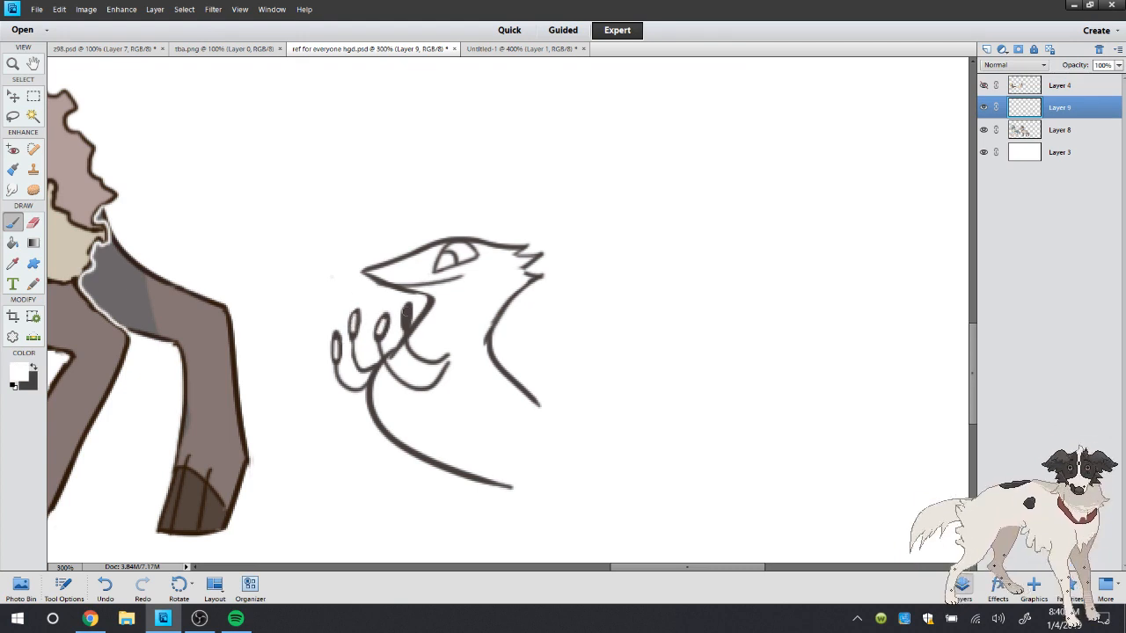
{"action": "left_click_drag", "start_coordinate": [406, 312], "coordinate": [406, 323]}
{"action": "left_click", "coordinate": [384, 324]}
{"action": "left_click", "coordinate": [34, 366]}
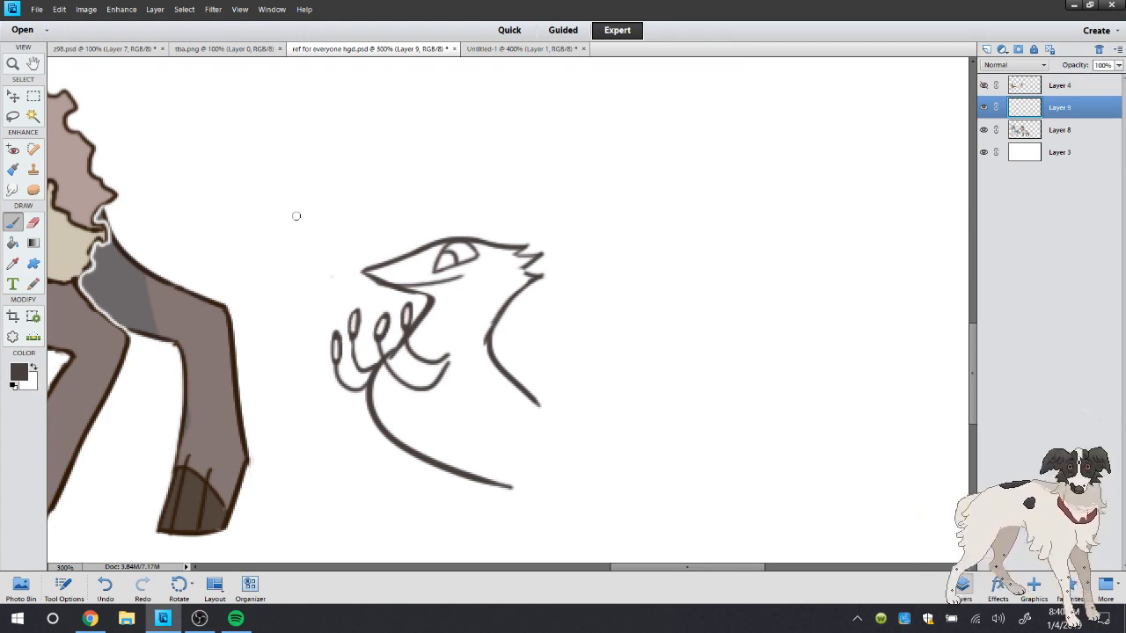
{"action": "left_click_drag", "start_coordinate": [296, 215], "coordinate": [324, 338]}
{"action": "left_click_drag", "start_coordinate": [296, 335], "coordinate": [321, 313]}
{"action": "key", "text": "ctrl+z"}
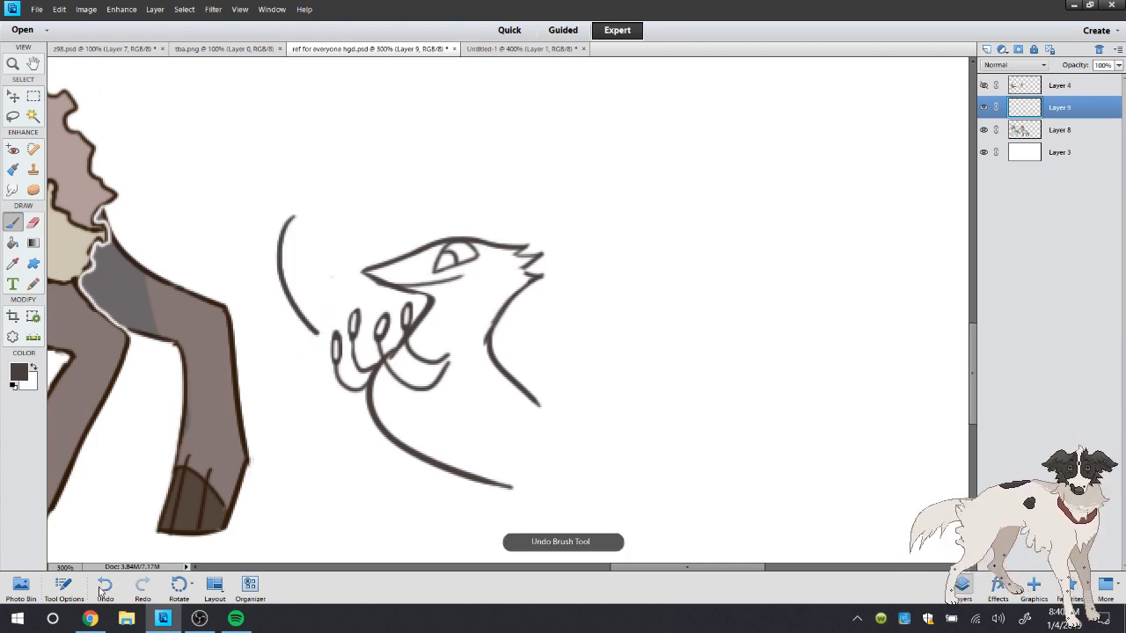
{"action": "key", "text": "ctrl+z"}
{"action": "left_click_drag", "start_coordinate": [208, 120], "coordinate": [239, 239]}
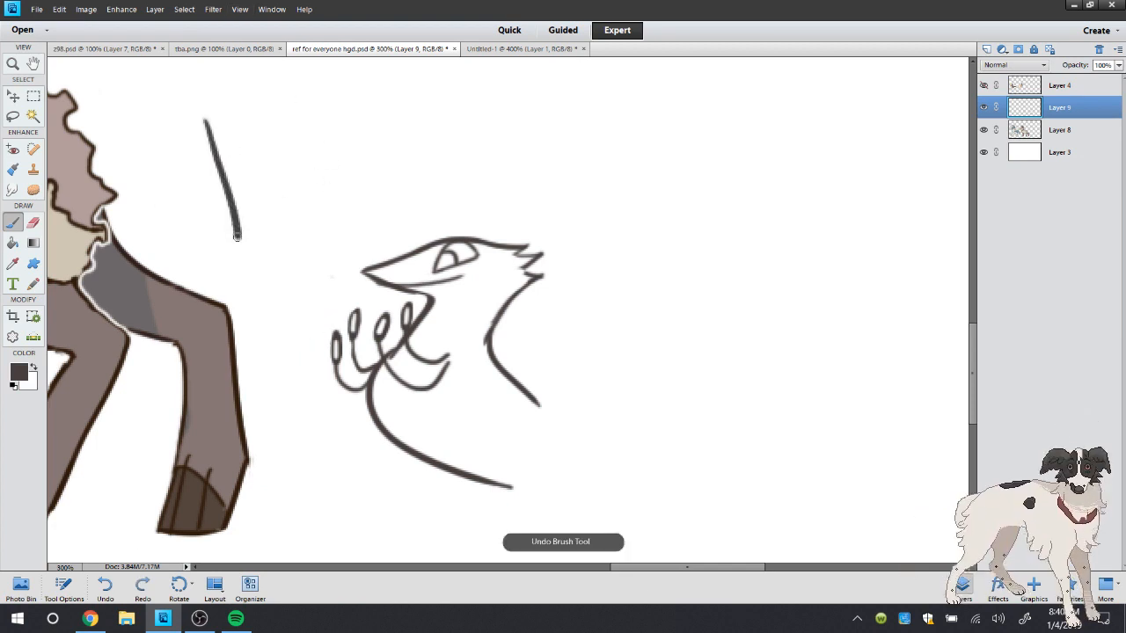
{"action": "left_click", "coordinate": [105, 587]}
Sketch a bone with two bands above the bird and an arrow pointing from it to the tendrils
{"action": "left_click_drag", "start_coordinate": [201, 197], "coordinate": [257, 169]}
{"action": "mouse_move", "coordinate": [318, 154]}
{"action": "left_mouse_down"}
{"action": "mouse_move", "coordinate": [338, 117]}
{"action": "mouse_move", "coordinate": [361, 147]}
{"action": "mouse_move", "coordinate": [339, 184]}
{"action": "mouse_move", "coordinate": [215, 232]}
{"action": "mouse_move", "coordinate": [180, 219]}
{"action": "mouse_move", "coordinate": [201, 197]}
{"action": "left_mouse_up"}
{"action": "mouse_move", "coordinate": [250, 176]}
{"action": "left_mouse_down"}
{"action": "mouse_move", "coordinate": [257, 217]}
{"action": "mouse_move", "coordinate": [280, 209]}
{"action": "left_mouse_up"}
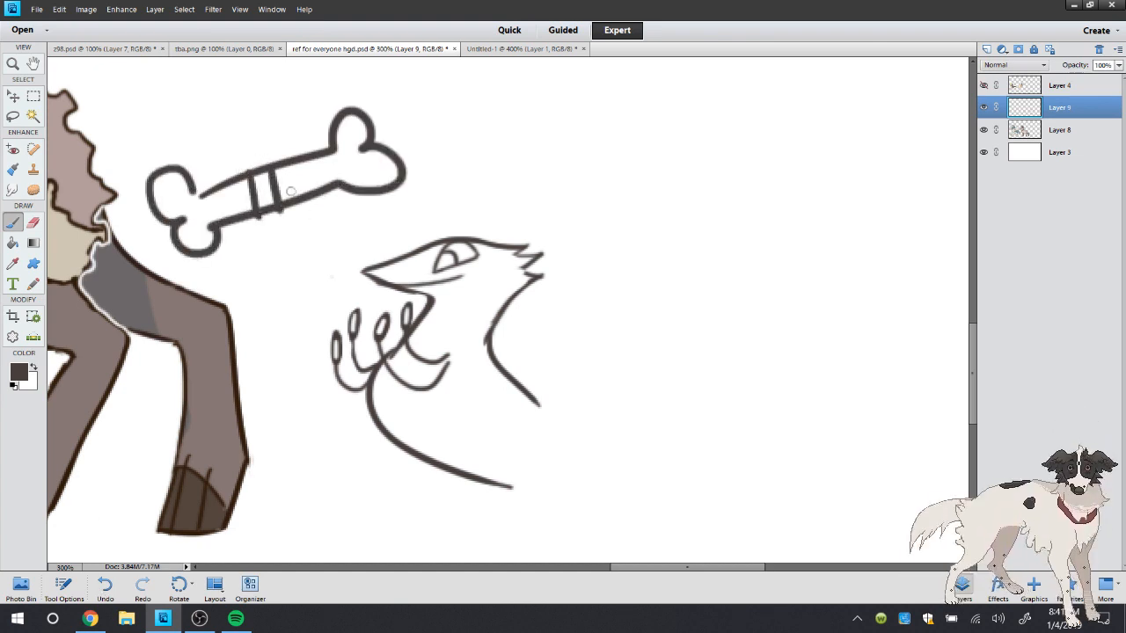
{"action": "mouse_move", "coordinate": [270, 222]}
{"action": "left_mouse_down"}
{"action": "mouse_move", "coordinate": [312, 338]}
{"action": "mouse_move", "coordinate": [328, 327]}
{"action": "left_mouse_up"}
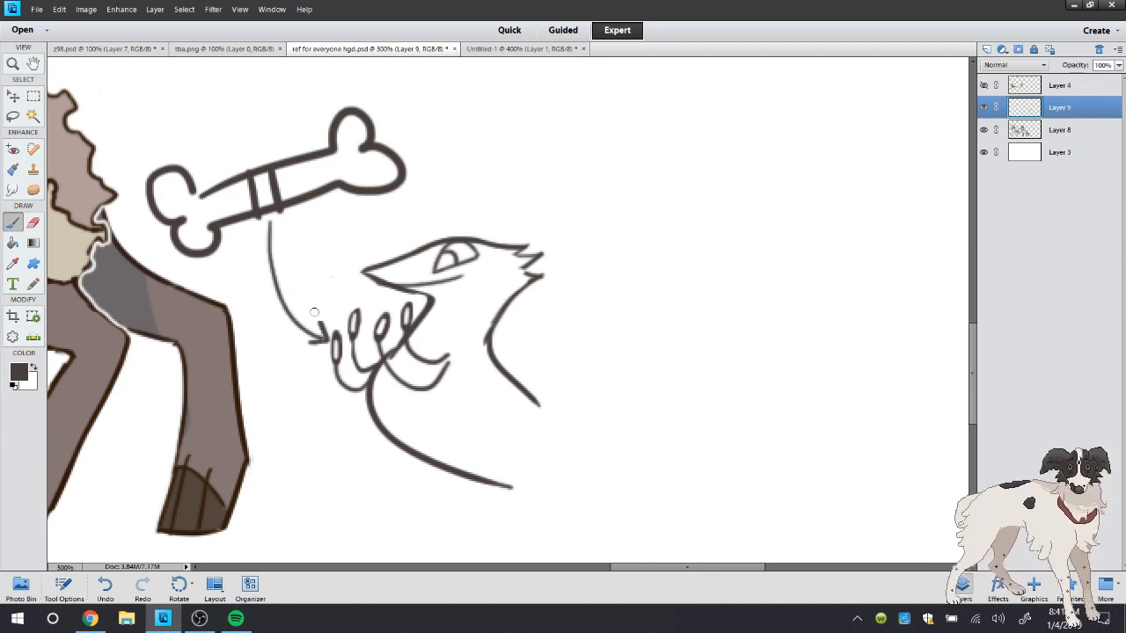
Lasso the bone and arrow sketch, delete it, and clear the selection
{"action": "left_click", "coordinate": [12, 115]}
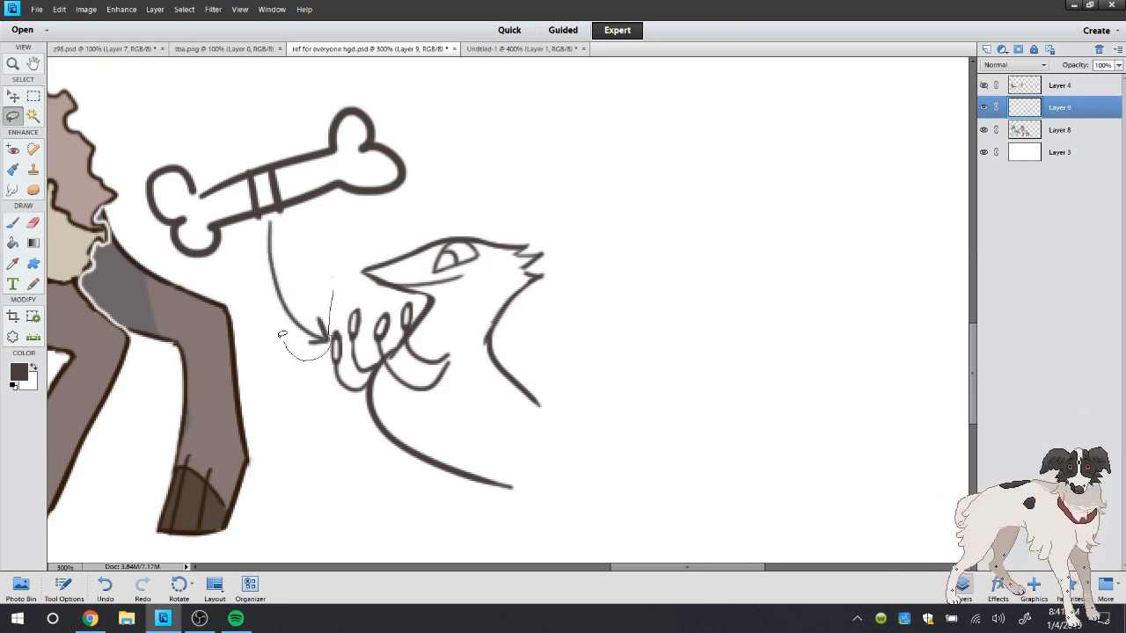
{"action": "mouse_move", "coordinate": [282, 335]}
{"action": "left_mouse_down"}
{"action": "mouse_move", "coordinate": [153, 251]}
{"action": "mouse_move", "coordinate": [492, 190]}
{"action": "mouse_move", "coordinate": [378, 209]}
{"action": "left_mouse_up"}
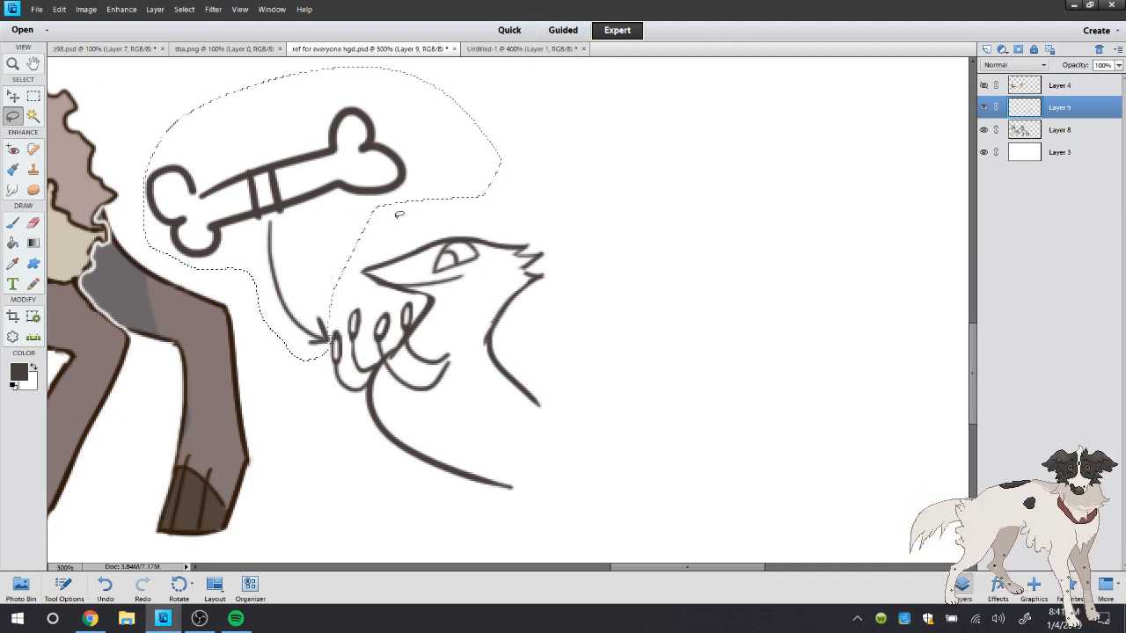
{"action": "key", "text": "Delete"}
{"action": "key", "text": "ctrl+d"}
Touch up the feather tuft at the back of the bird's head with the brush
{"action": "left_click", "coordinate": [34, 222]}
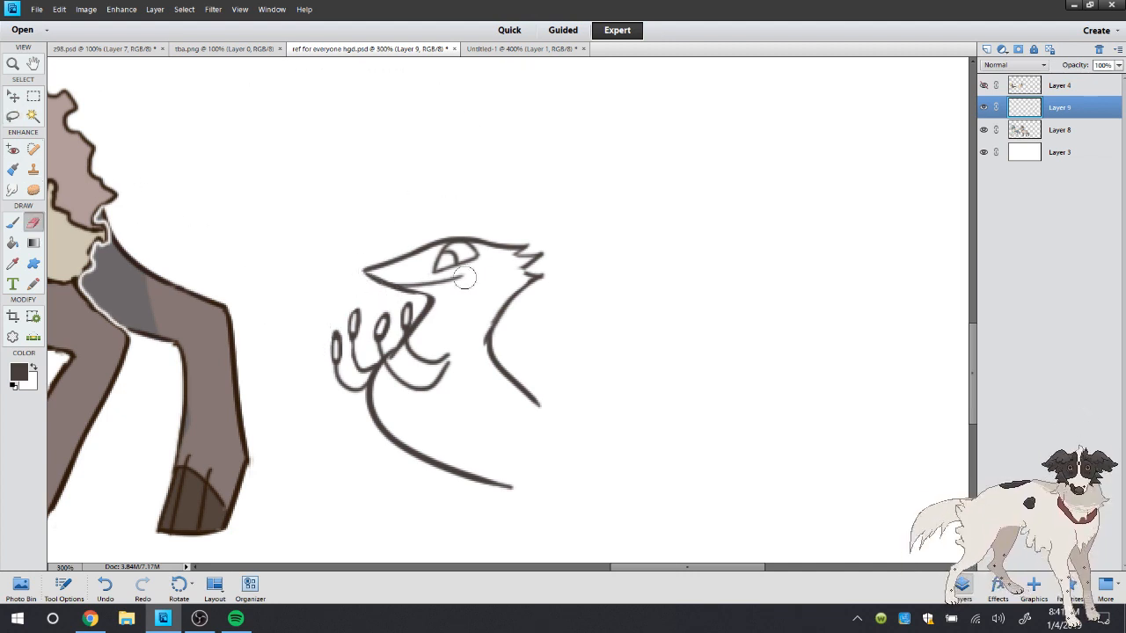
{"action": "left_click", "coordinate": [13, 223]}
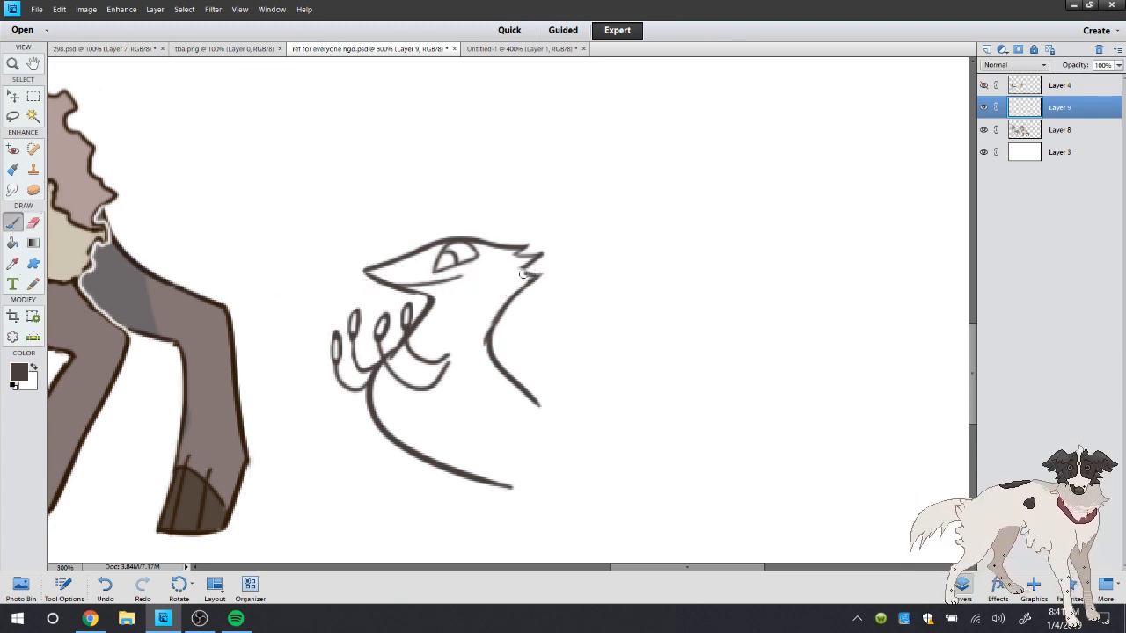
{"action": "left_click", "coordinate": [114, 585]}
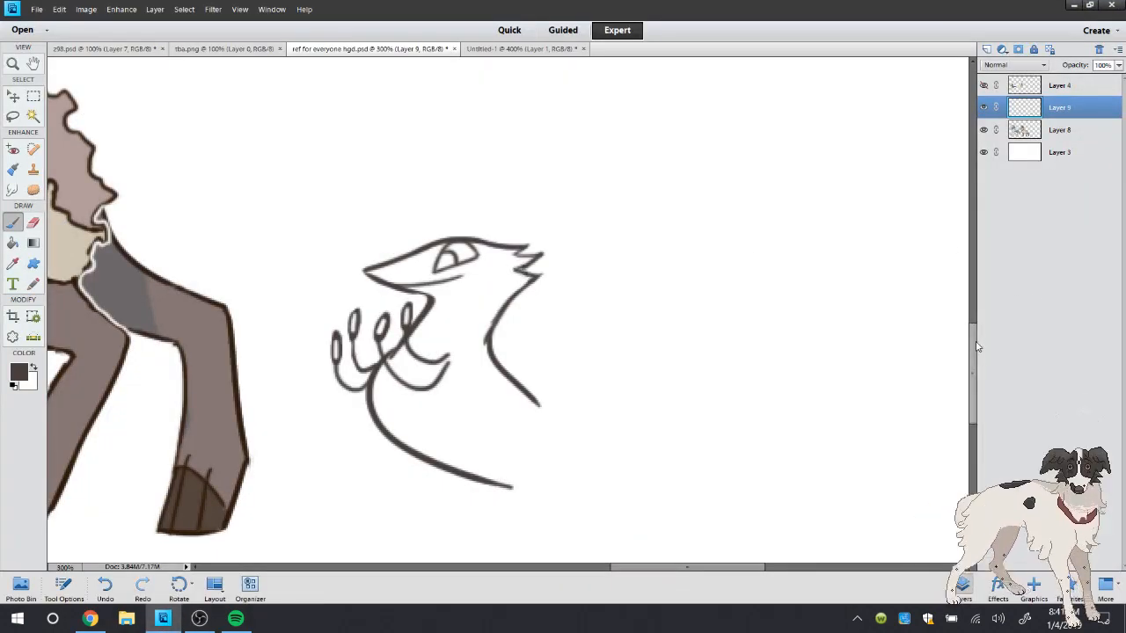
Try wing strokes on the bird's body, compare with the bird in Untitled-1, and undo the strokes
{"action": "scroll", "coordinate": [975, 343], "scroll_direction": "down", "scroll_amount": 2}
{"action": "left_click_drag", "start_coordinate": [484, 275], "coordinate": [452, 345]}
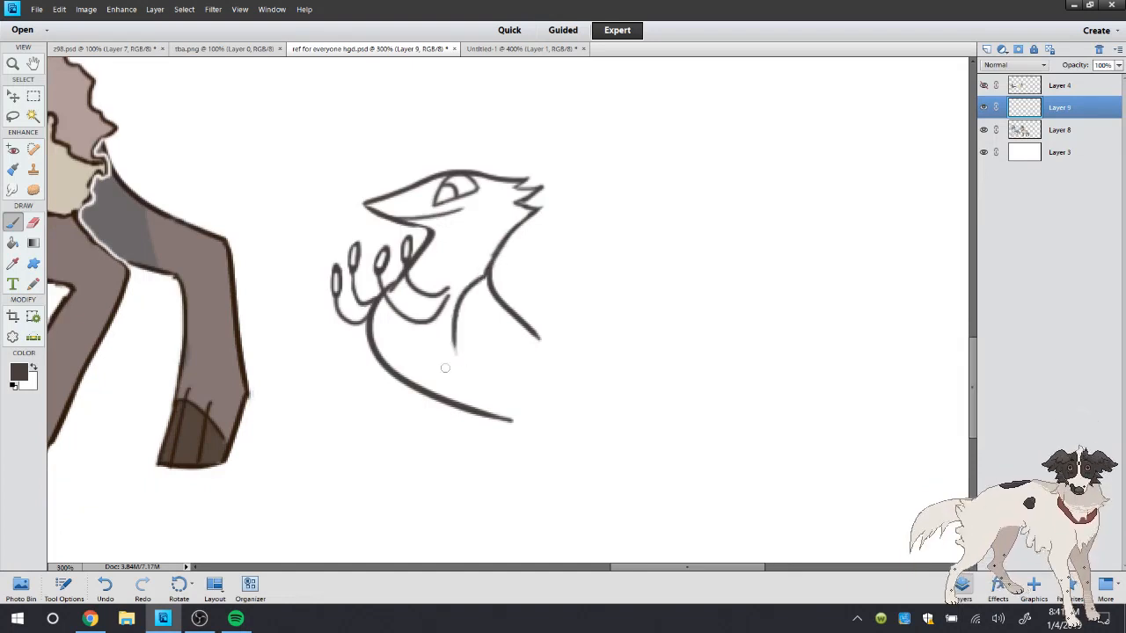
{"action": "left_click", "coordinate": [97, 587]}
{"action": "left_click_drag", "start_coordinate": [468, 308], "coordinate": [521, 383]}
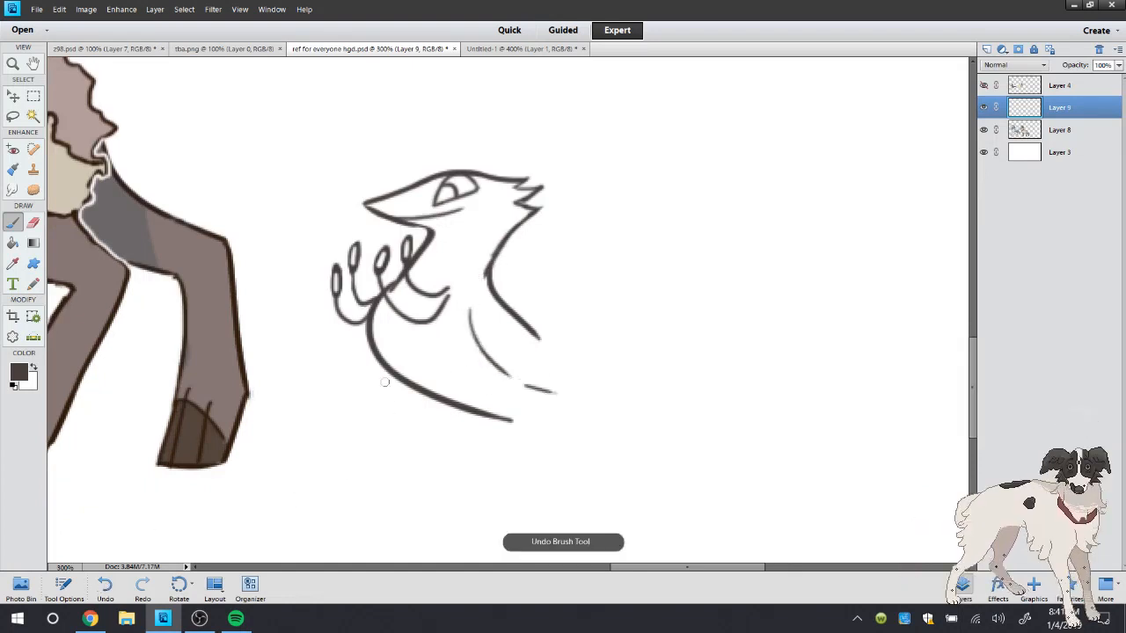
{"action": "left_click", "coordinate": [503, 48]}
{"action": "left_click", "coordinate": [387, 48]}
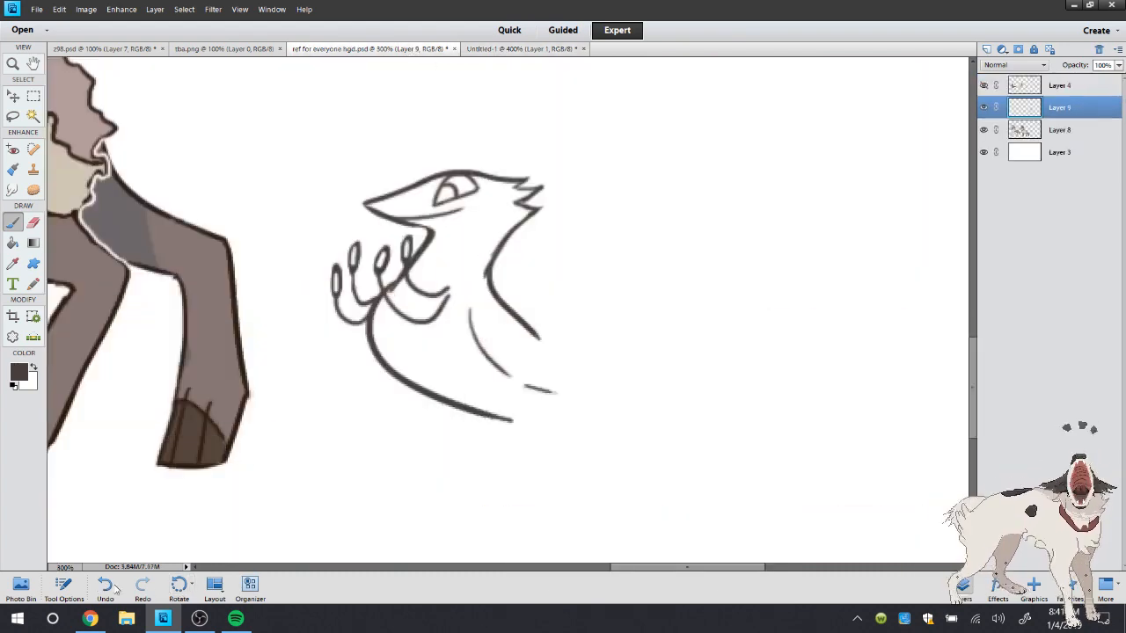
{"action": "left_click", "coordinate": [105, 587]}
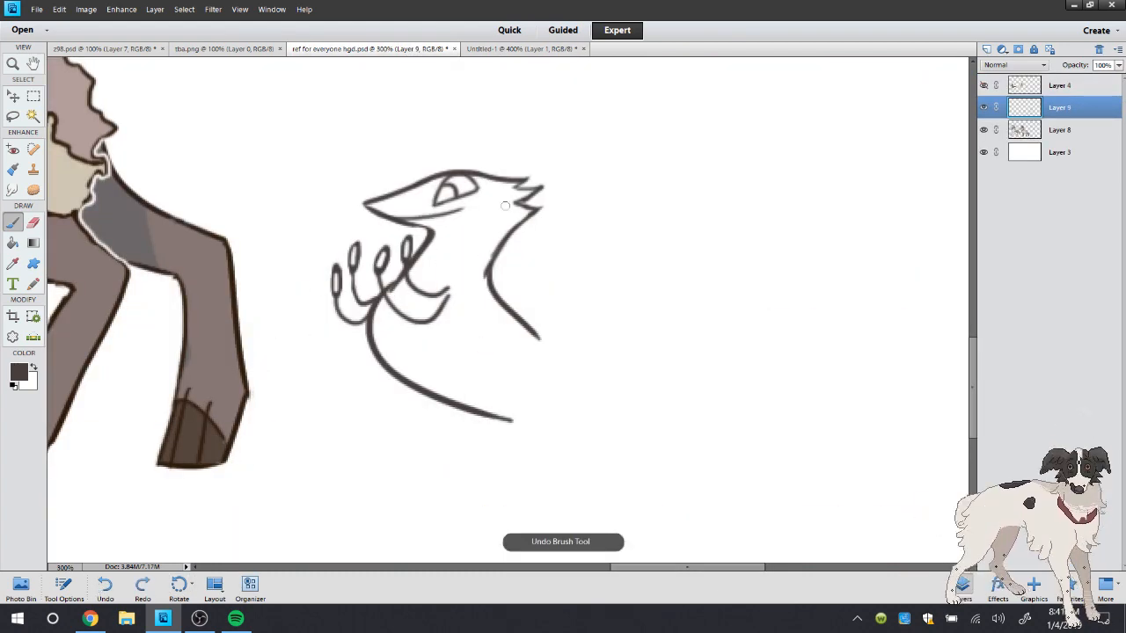
Try erasing the bird's face and redrawing a plain beak outline, undo both, and check the bird in Untitled-1
{"action": "left_click", "coordinate": [32, 223]}
{"action": "mouse_move", "coordinate": [407, 181]}
{"action": "left_mouse_down"}
{"action": "mouse_move", "coordinate": [380, 196]}
{"action": "mouse_move", "coordinate": [433, 165]}
{"action": "mouse_move", "coordinate": [461, 174]}
{"action": "mouse_move", "coordinate": [389, 202]}
{"action": "mouse_move", "coordinate": [447, 196]}
{"action": "left_mouse_up"}
{"action": "key", "text": "b"}
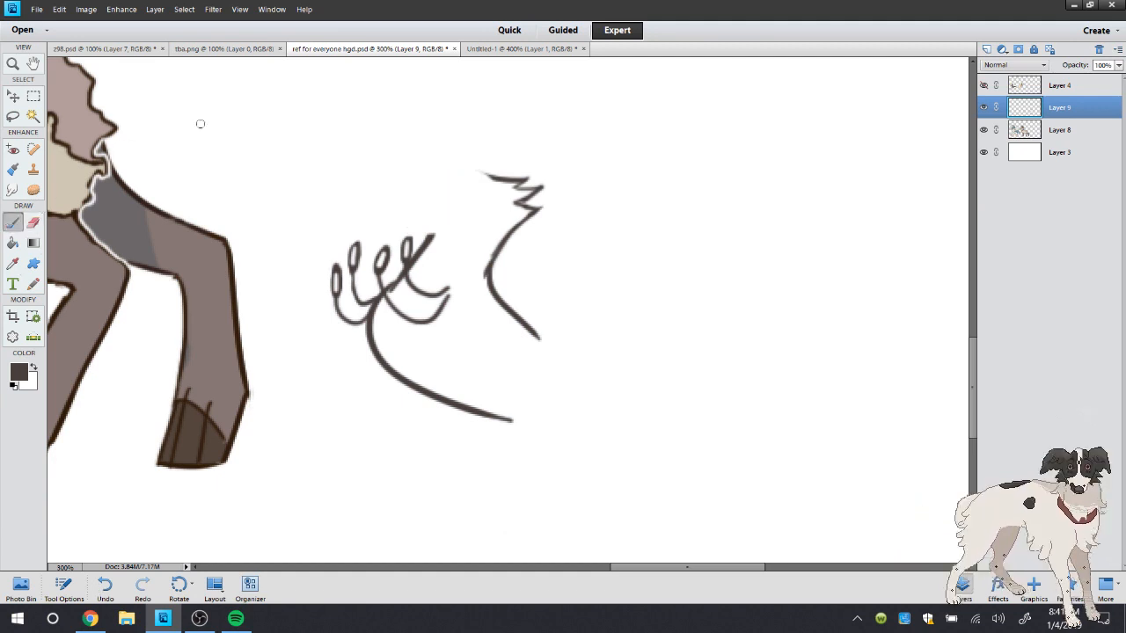
{"action": "mouse_move", "coordinate": [500, 170]}
{"action": "left_mouse_down"}
{"action": "mouse_move", "coordinate": [380, 188]}
{"action": "mouse_move", "coordinate": [446, 230]}
{"action": "left_mouse_up"}
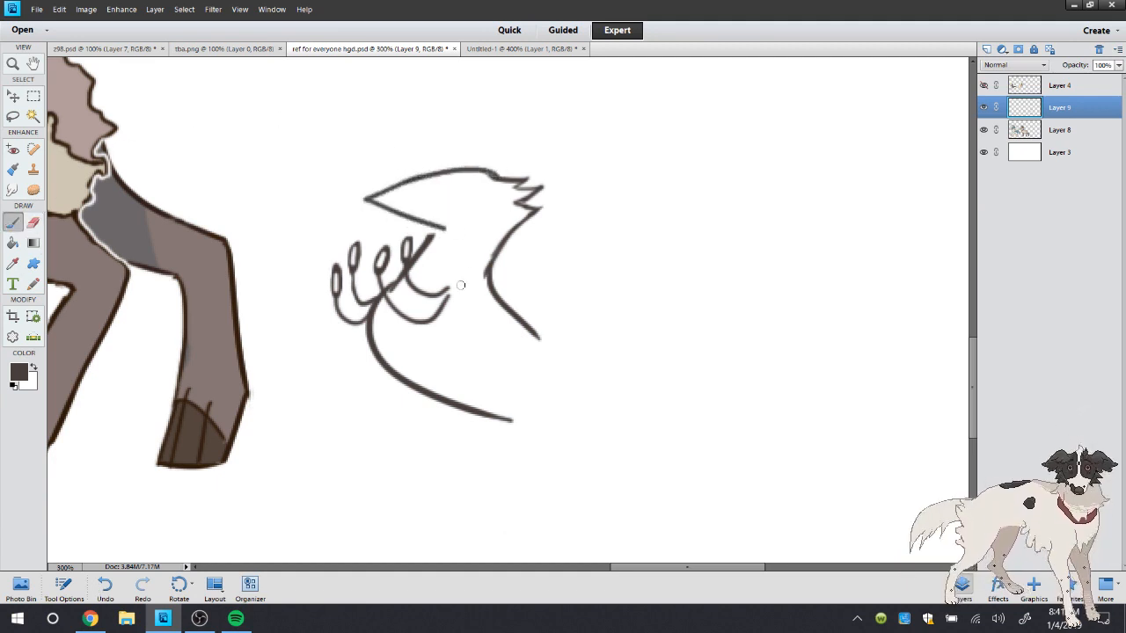
{"action": "left_click", "coordinate": [102, 589]}
{"action": "left_click", "coordinate": [101, 589]}
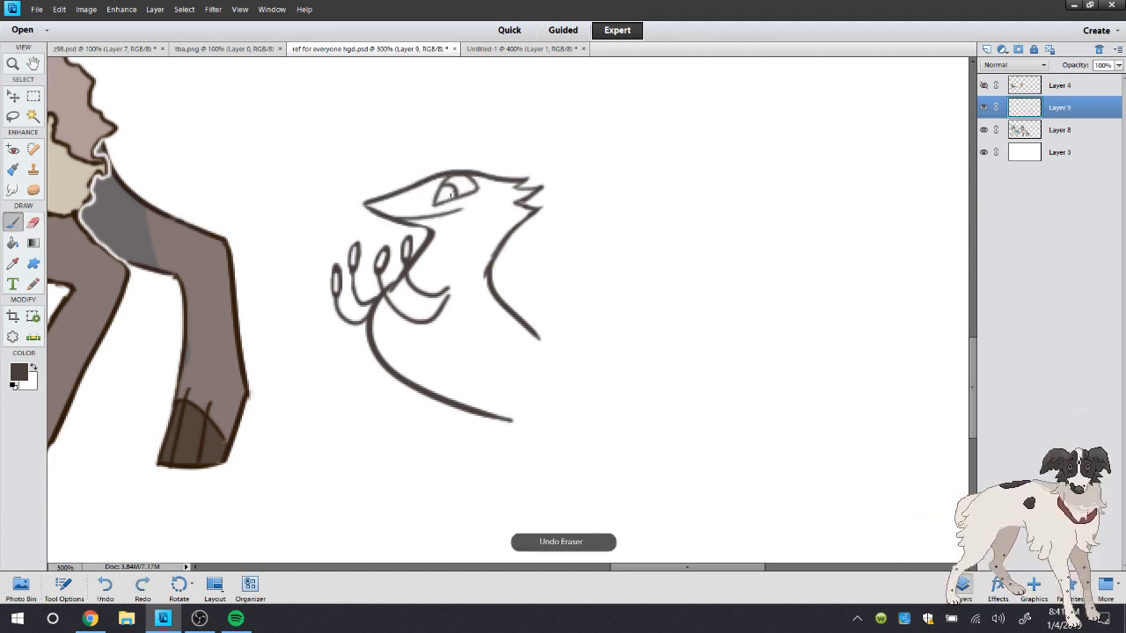
{"action": "left_click", "coordinate": [520, 48]}
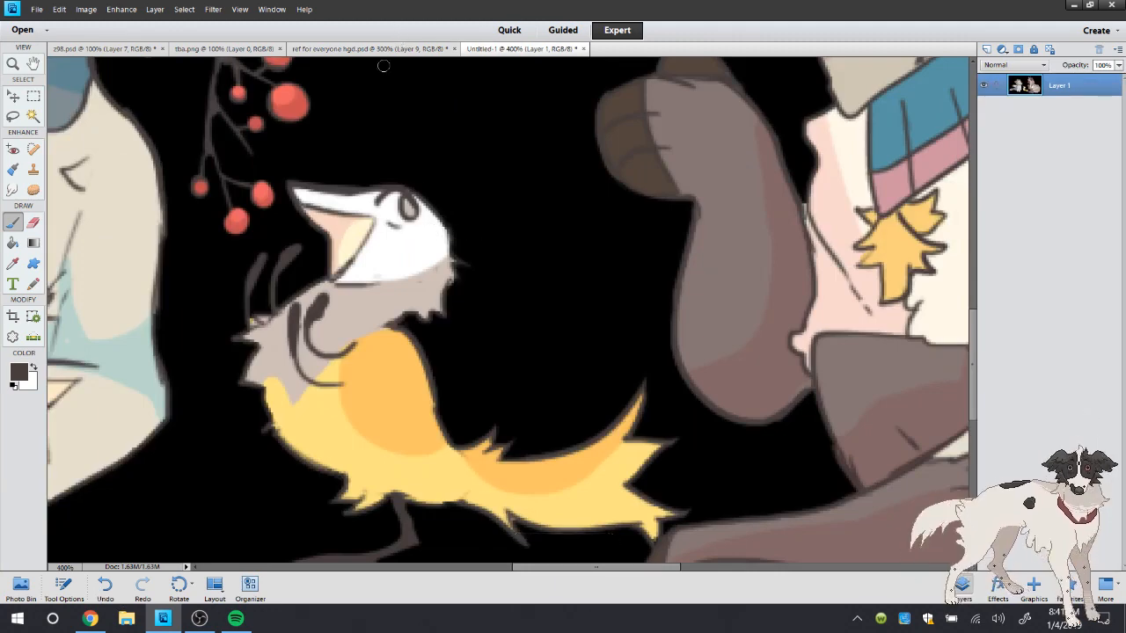
Try a curved line across the back of the bird's head, compare with the bird in Untitled-1, and undo the line
{"action": "left_click", "coordinate": [378, 49]}
{"action": "mouse_move", "coordinate": [419, 225]}
{"action": "left_mouse_down"}
{"action": "mouse_move", "coordinate": [456, 236]}
{"action": "mouse_move", "coordinate": [509, 208]}
{"action": "mouse_move", "coordinate": [457, 233]}
{"action": "left_mouse_up"}
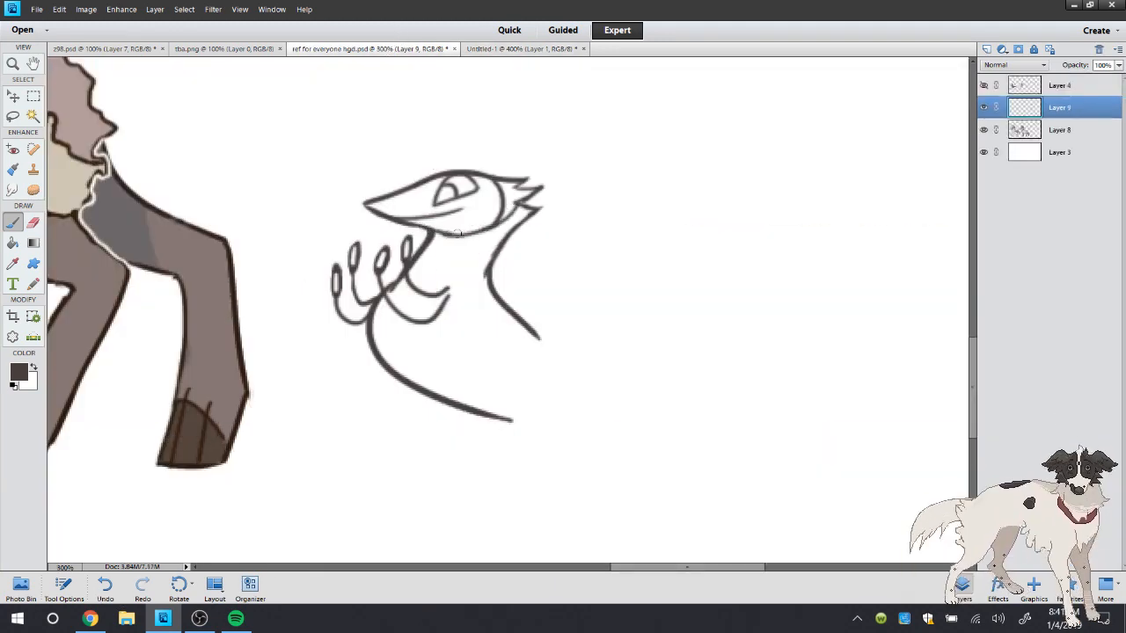
{"action": "left_click", "coordinate": [482, 50]}
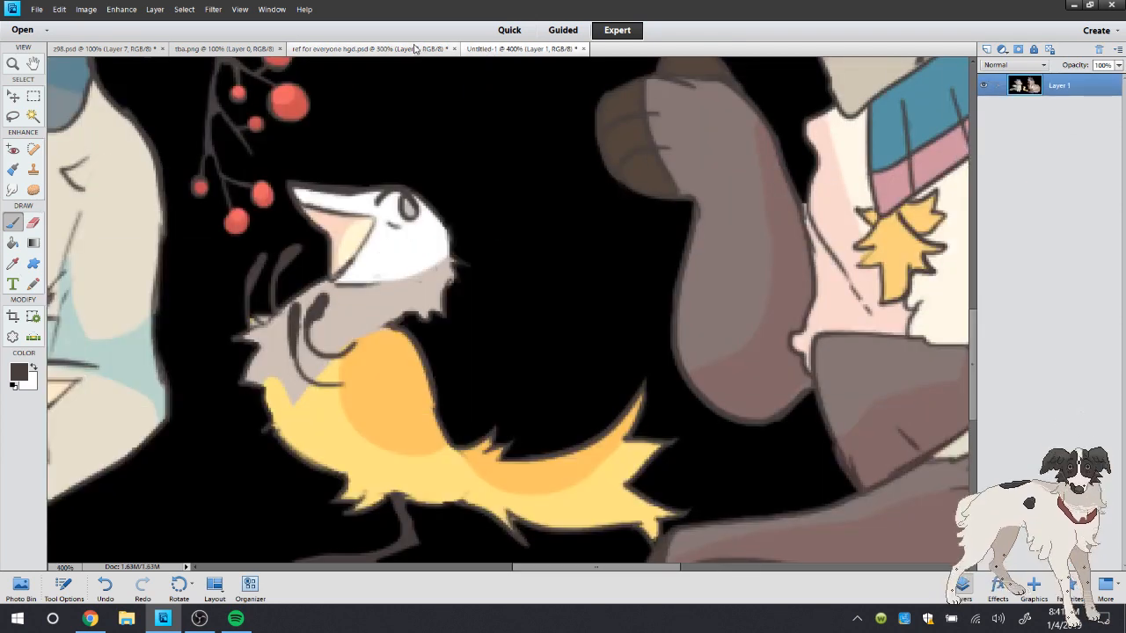
{"action": "left_click", "coordinate": [414, 49]}
{"action": "left_click", "coordinate": [107, 585]}
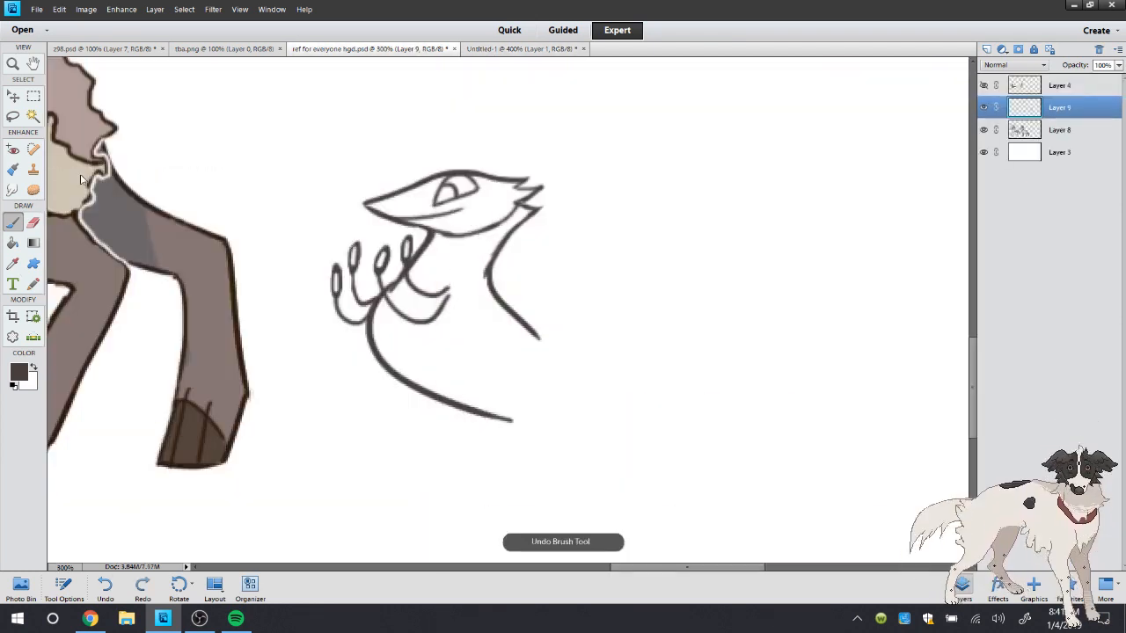
Erase the feather tuft behind the bird's head and redraw it larger and more jagged down the neck, with a curved cheek line
{"action": "left_click", "coordinate": [33, 224]}
{"action": "mouse_move", "coordinate": [516, 188]}
{"action": "left_mouse_down"}
{"action": "mouse_move", "coordinate": [500, 223]}
{"action": "mouse_move", "coordinate": [535, 202]}
{"action": "mouse_move", "coordinate": [531, 188]}
{"action": "mouse_move", "coordinate": [501, 186]}
{"action": "mouse_move", "coordinate": [462, 228]}
{"action": "mouse_move", "coordinate": [493, 180]}
{"action": "mouse_move", "coordinate": [549, 183]}
{"action": "mouse_move", "coordinate": [515, 239]}
{"action": "mouse_move", "coordinate": [525, 253]}
{"action": "mouse_move", "coordinate": [486, 279]}
{"action": "left_mouse_up"}
{"action": "left_click", "coordinate": [12, 223]}
{"action": "left_click", "coordinate": [34, 224]}
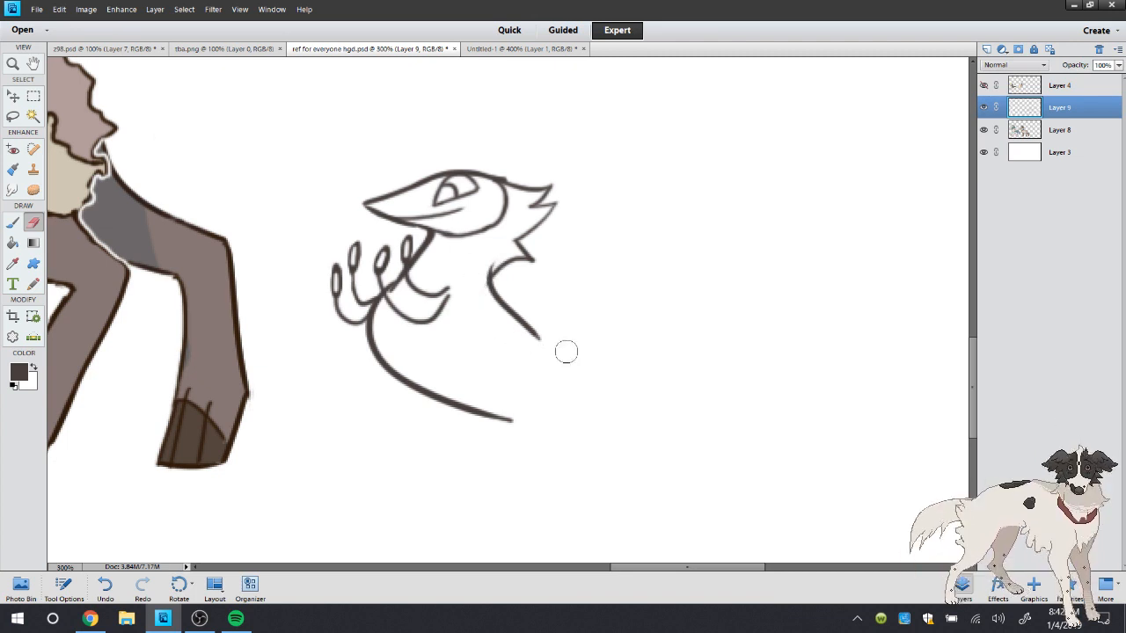
Erase the bird's mouth line and redraw it as a smile curving up toward the eye, undoing unwanted strokes
{"action": "left_click", "coordinate": [12, 224]}
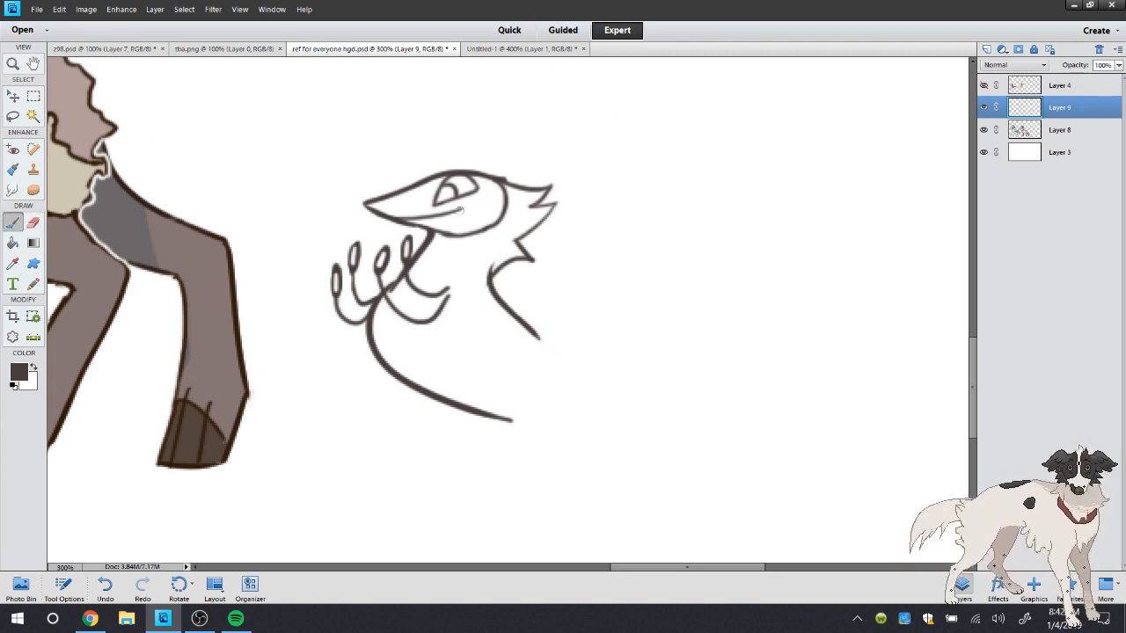
{"action": "left_click", "coordinate": [106, 586]}
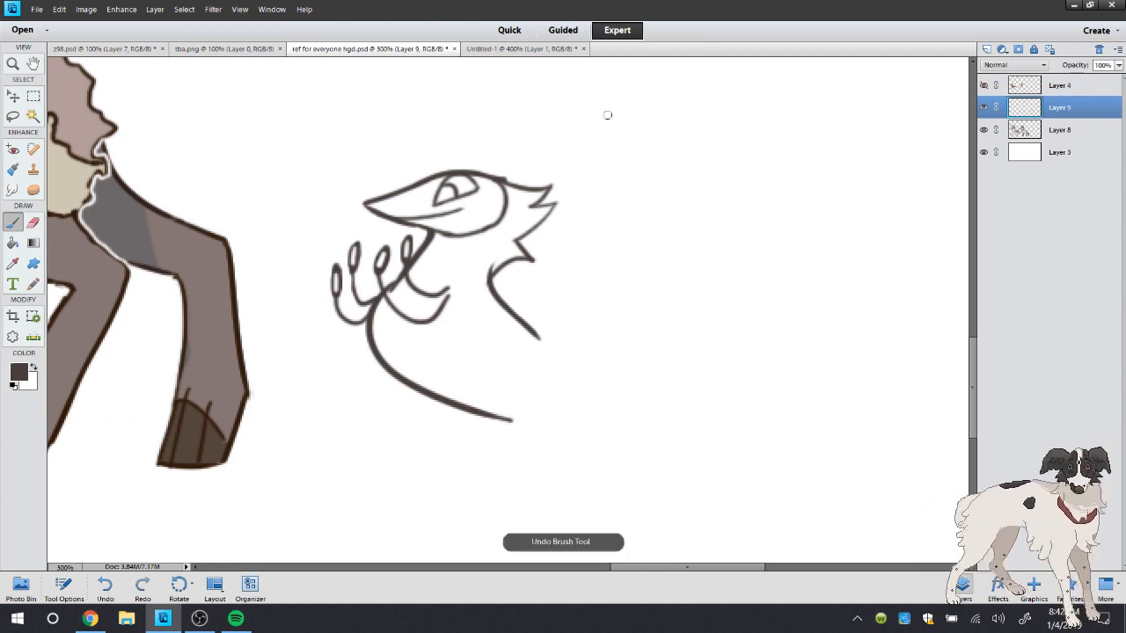
{"action": "left_click", "coordinate": [34, 224]}
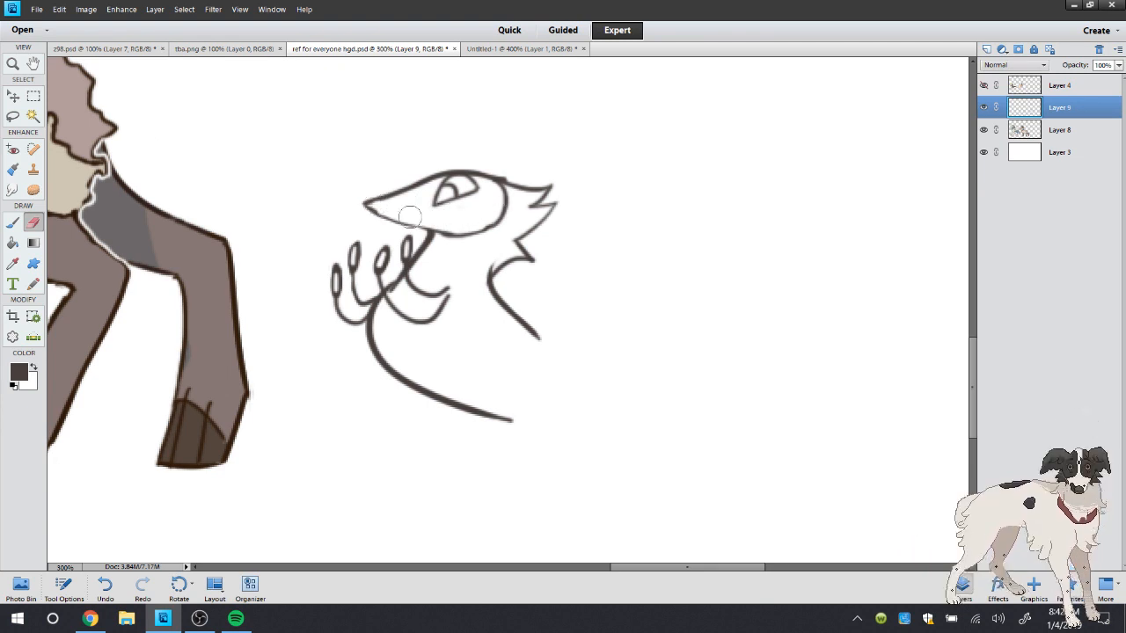
{"action": "left_click", "coordinate": [13, 223]}
{"action": "left_click_drag", "start_coordinate": [387, 218], "coordinate": [492, 227]}
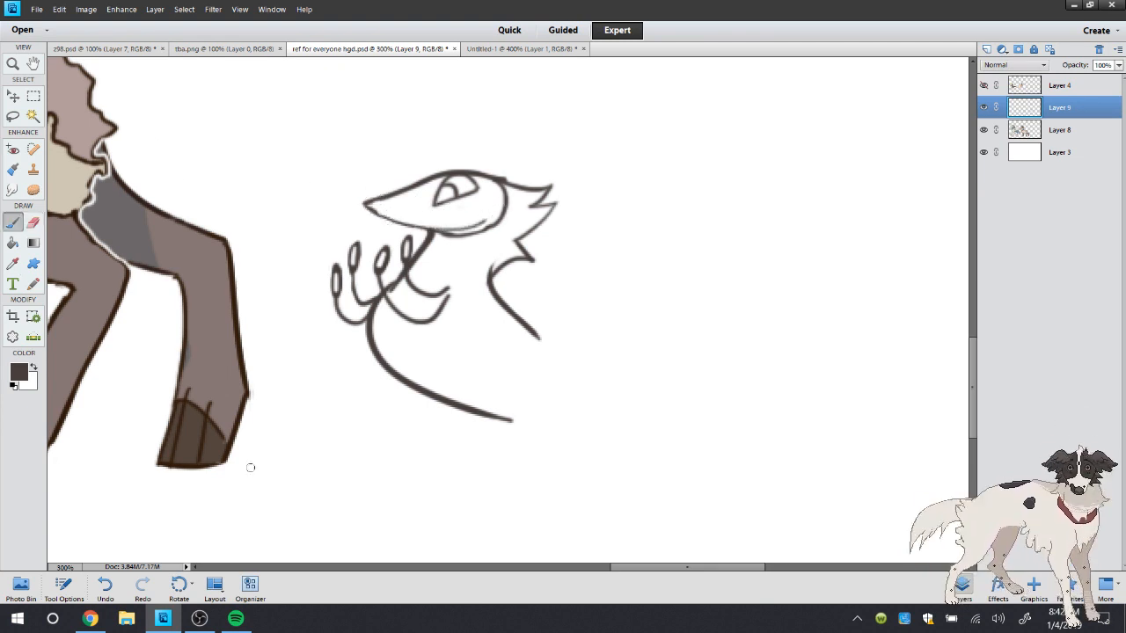
{"action": "key", "text": "ctrl+z"}
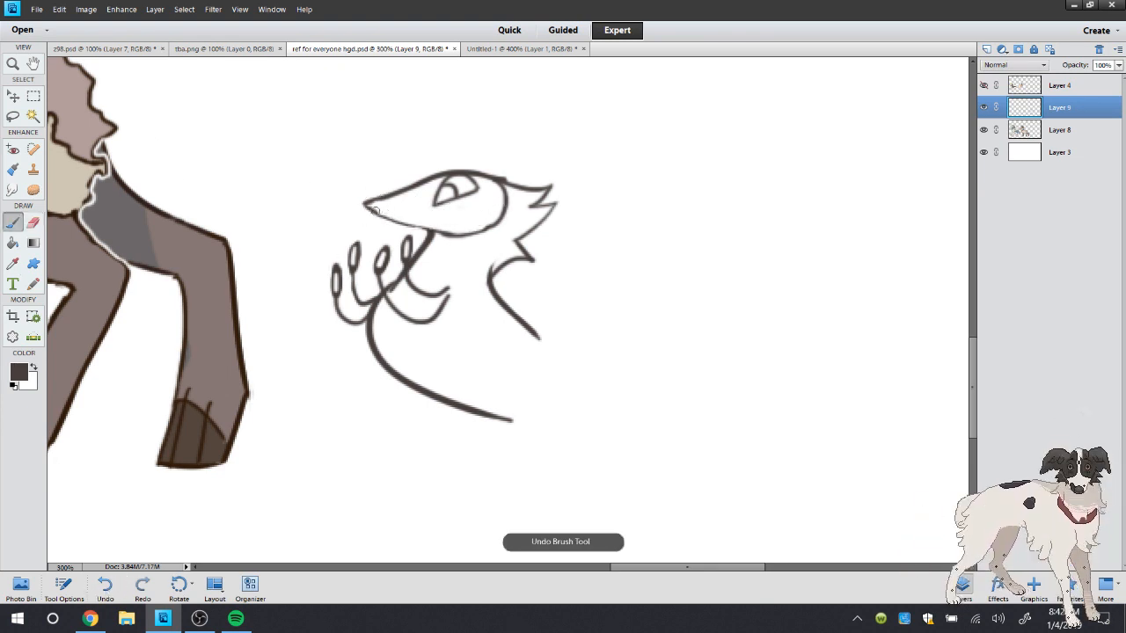
{"action": "left_click_drag", "start_coordinate": [375, 211], "coordinate": [475, 209]}
{"action": "key", "text": "ctrl+z"}
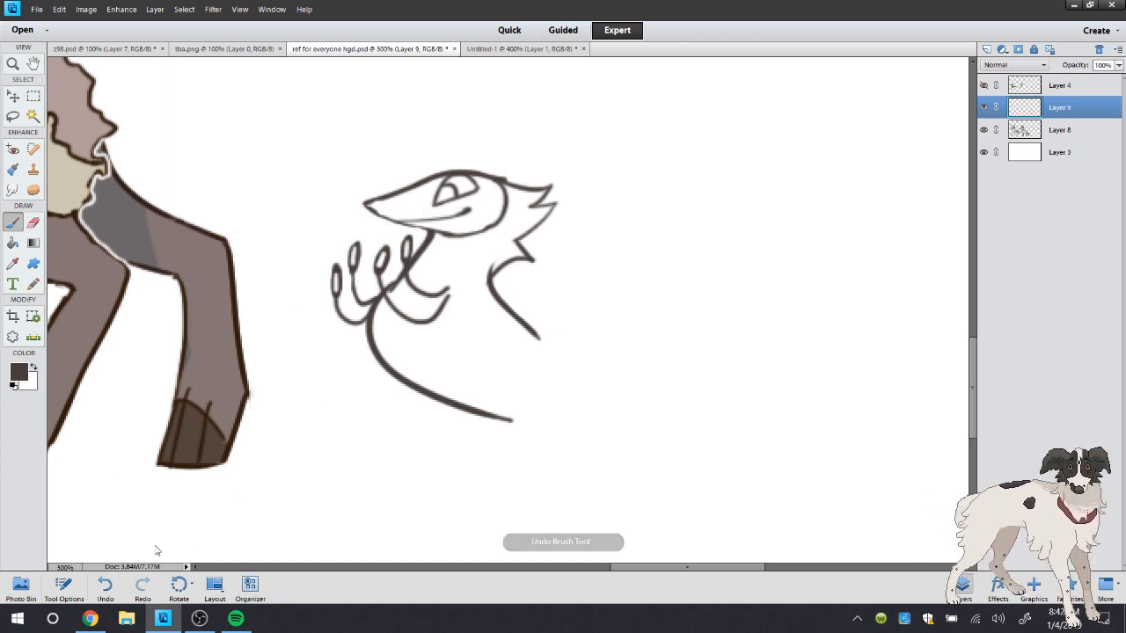
Erase the bird's eye, redraw it as a larger rounded shape, and save the document
{"action": "left_click", "coordinate": [33, 223]}
{"action": "mouse_move", "coordinate": [457, 188]}
{"action": "left_mouse_down"}
{"action": "mouse_move", "coordinate": [447, 181]}
{"action": "mouse_move", "coordinate": [476, 198]}
{"action": "mouse_move", "coordinate": [459, 206]}
{"action": "mouse_move", "coordinate": [471, 177]}
{"action": "mouse_move", "coordinate": [466, 204]}
{"action": "left_mouse_up"}
{"action": "left_click", "coordinate": [13, 223]}
{"action": "key", "text": "ctrl+z"}
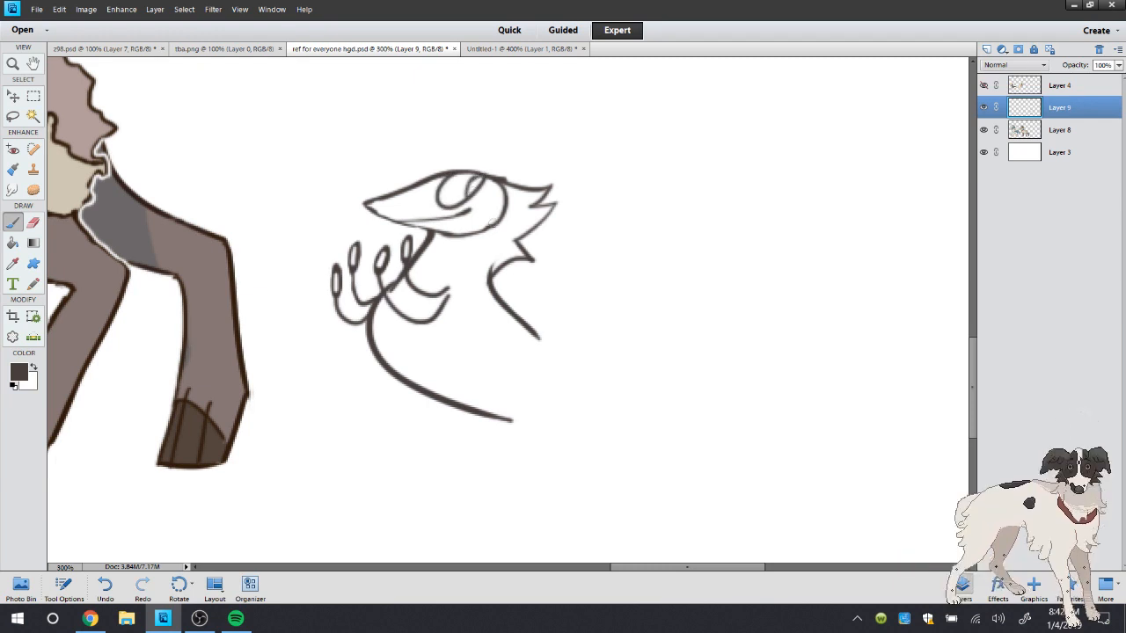
{"action": "left_click", "coordinate": [37, 9]}
{"action": "left_click", "coordinate": [53, 123]}
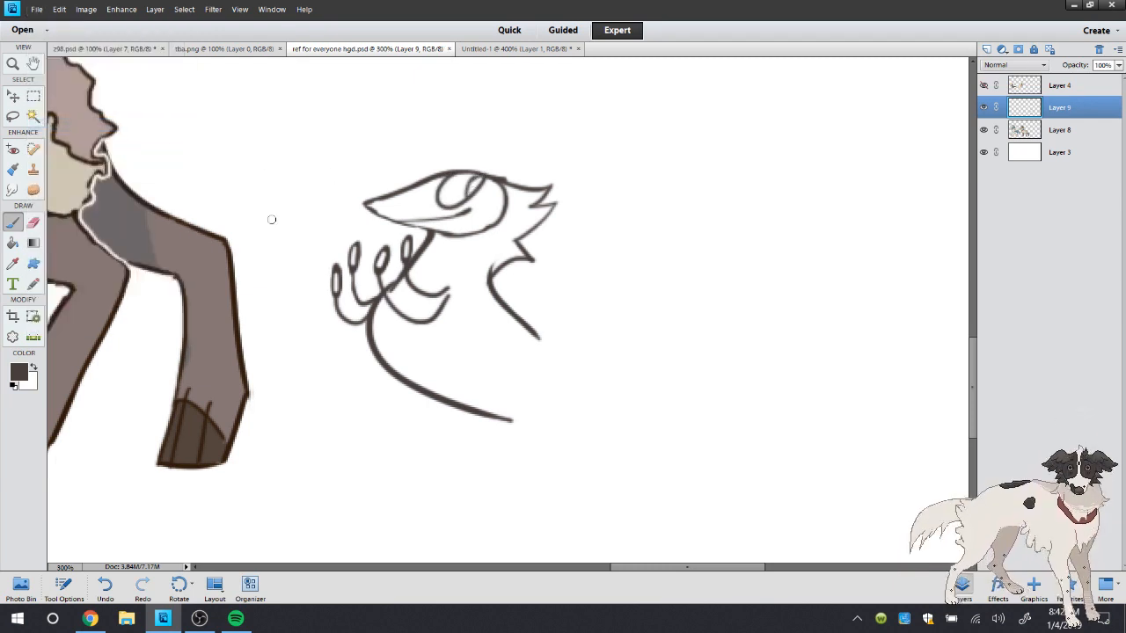
Hide Layers 4, 9 and 8 and add a new blank layer above Layer 3 for a brush doodle
{"action": "left_click", "coordinate": [13, 63]}
{"action": "double_click", "coordinate": [14, 64]}
{"action": "left_click", "coordinate": [983, 85]}
{"action": "left_click", "coordinate": [985, 130]}
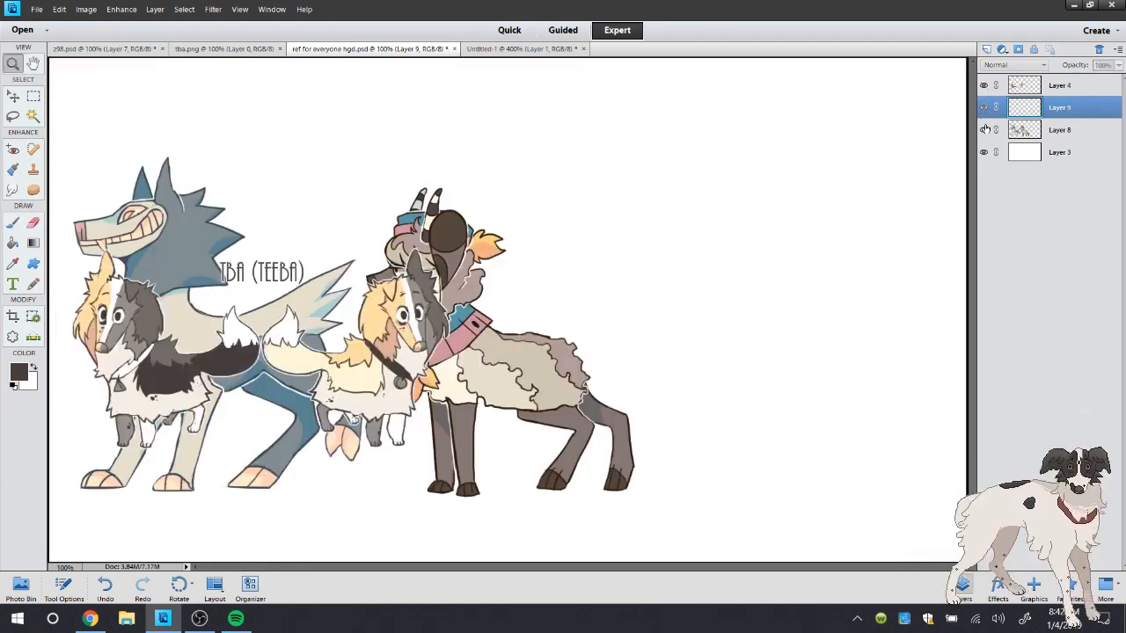
{"action": "left_click", "coordinate": [983, 106]}
{"action": "left_click", "coordinate": [983, 85]}
{"action": "left_click", "coordinate": [983, 107]}
{"action": "left_click", "coordinate": [983, 130]}
{"action": "left_click", "coordinate": [1024, 153]}
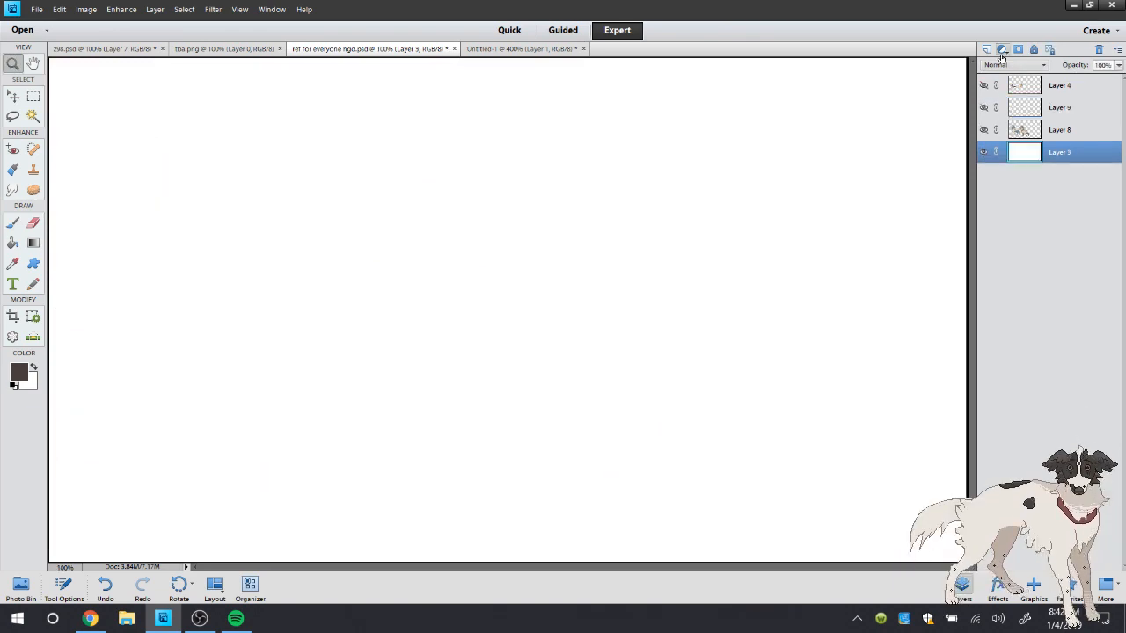
{"action": "left_click", "coordinate": [987, 50]}
{"action": "left_click", "coordinate": [12, 223]}
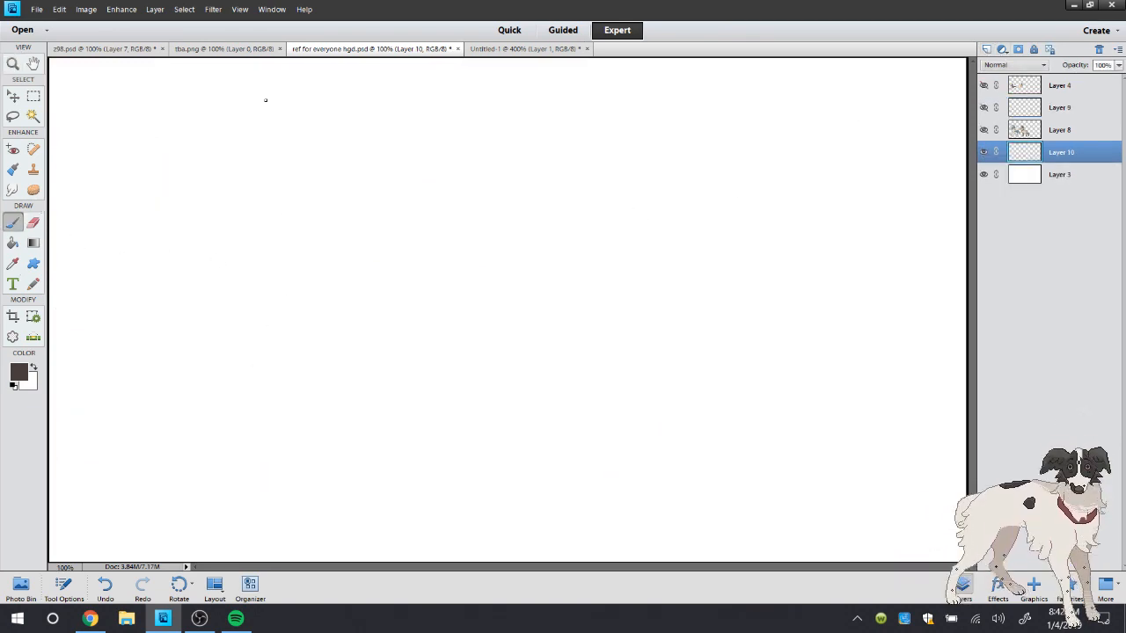
Check the bird in Untitled-1 and look at the stream chat in the browser before returning to the drawing
{"action": "left_click", "coordinate": [506, 49]}
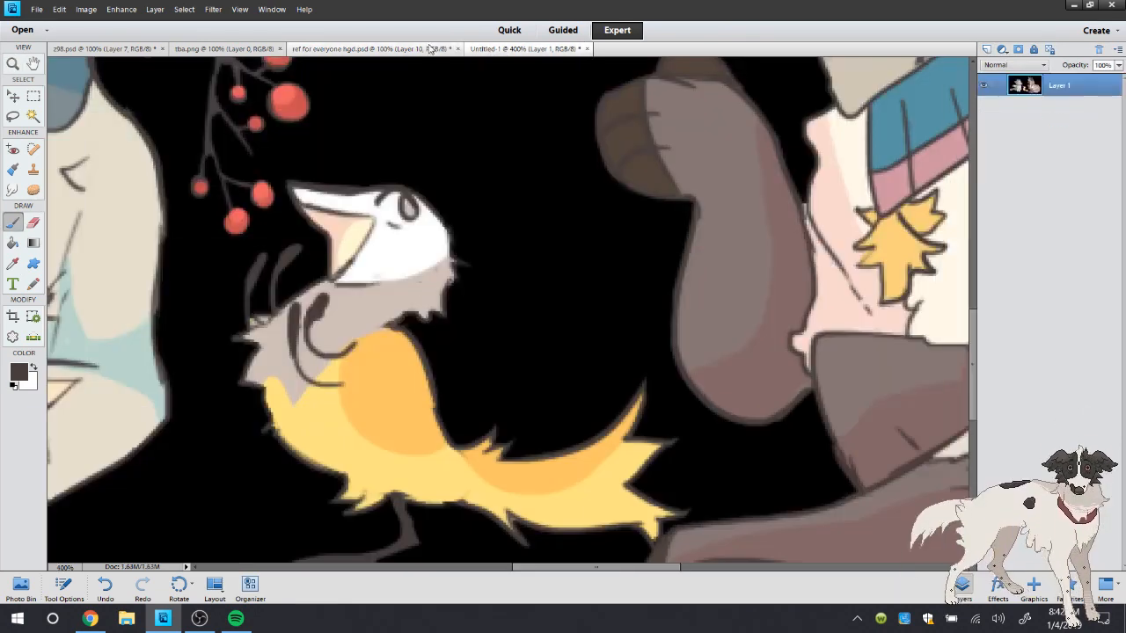
{"action": "left_click", "coordinate": [429, 49]}
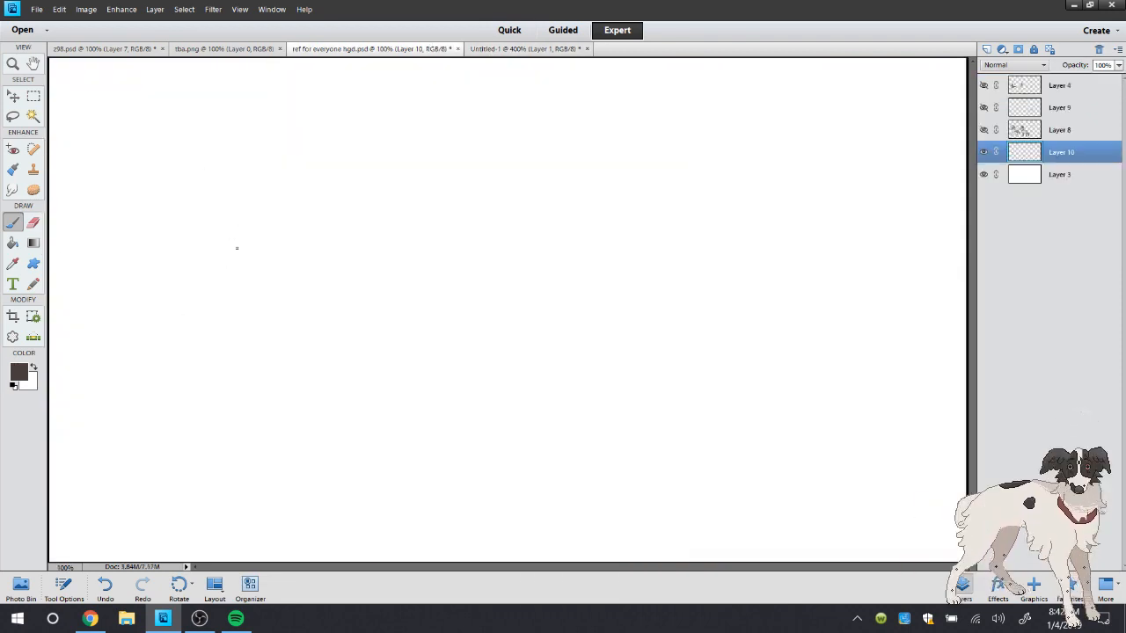
{"action": "left_click", "coordinate": [88, 620]}
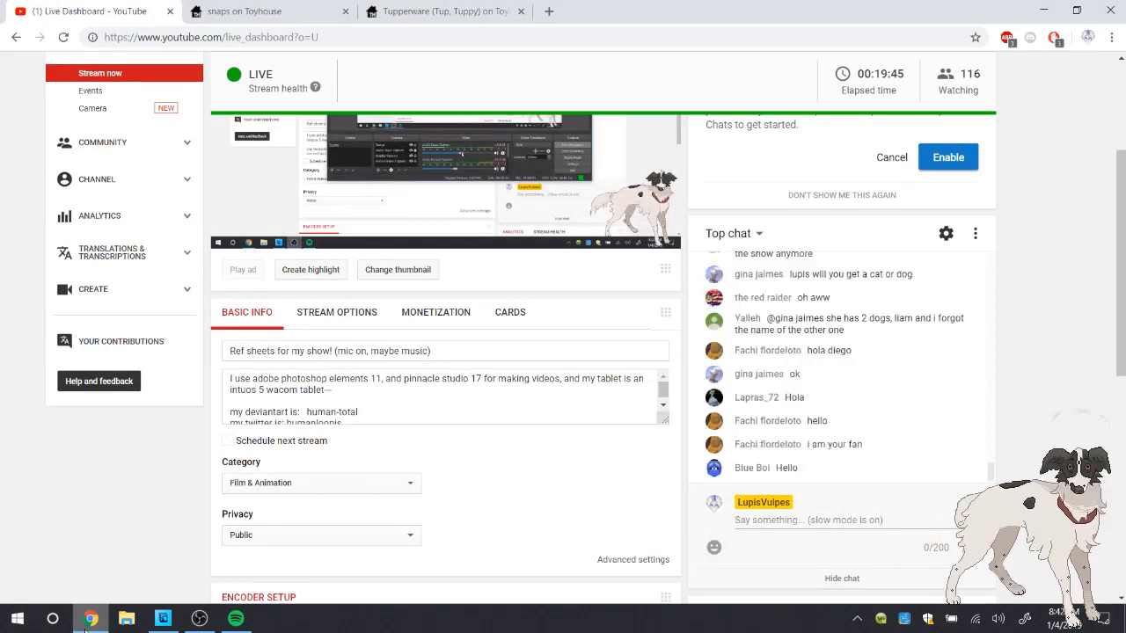
{"action": "left_click", "coordinate": [87, 620]}
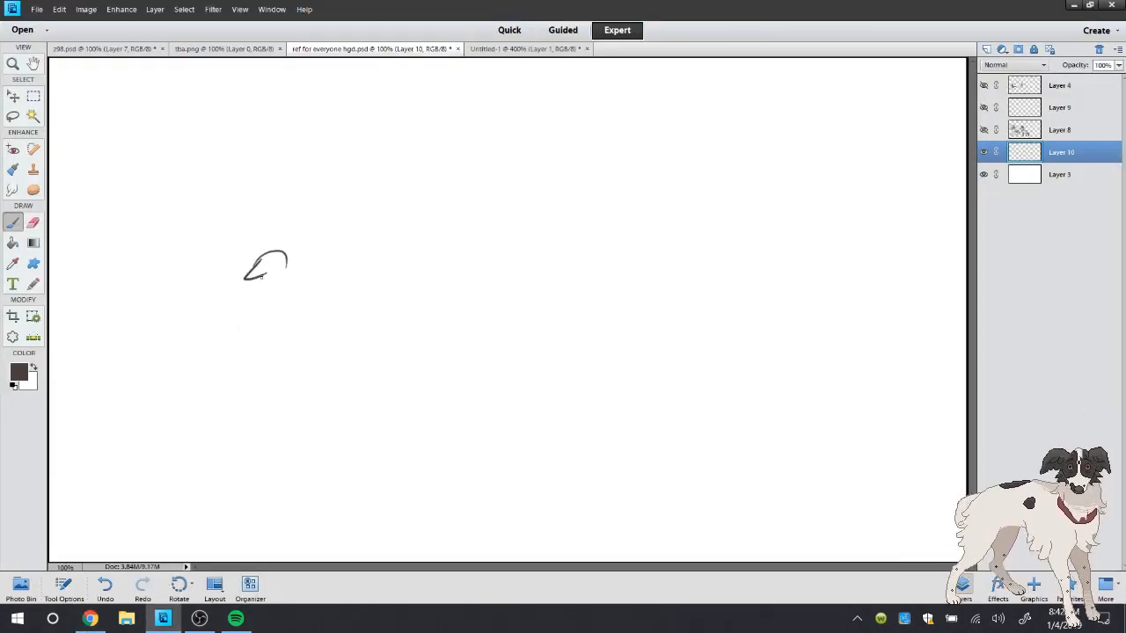
Doodle a simple bird with a forked tail standing above a scribbled oval patch
{"action": "mouse_move", "coordinate": [283, 267]}
{"action": "left_mouse_down"}
{"action": "mouse_move", "coordinate": [313, 312]}
{"action": "mouse_move", "coordinate": [268, 319]}
{"action": "left_mouse_up"}
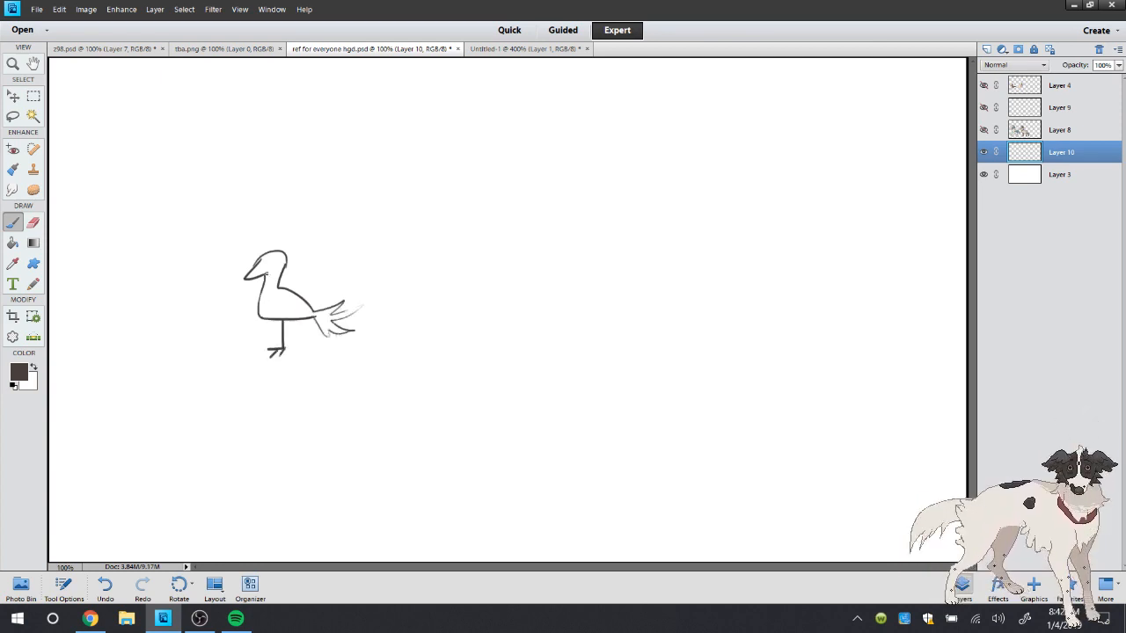
{"action": "mouse_move", "coordinate": [310, 373]}
{"action": "left_mouse_down"}
{"action": "mouse_move", "coordinate": [217, 370]}
{"action": "mouse_move", "coordinate": [419, 372]}
{"action": "mouse_move", "coordinate": [252, 384]}
{"action": "mouse_move", "coordinate": [354, 371]}
{"action": "mouse_move", "coordinate": [409, 388]}
{"action": "mouse_move", "coordinate": [180, 423]}
{"action": "left_mouse_up"}
{"action": "mouse_move", "coordinate": [356, 368]}
{"action": "left_mouse_down"}
{"action": "mouse_move", "coordinate": [389, 387]}
{"action": "mouse_move", "coordinate": [306, 405]}
{"action": "left_mouse_up"}
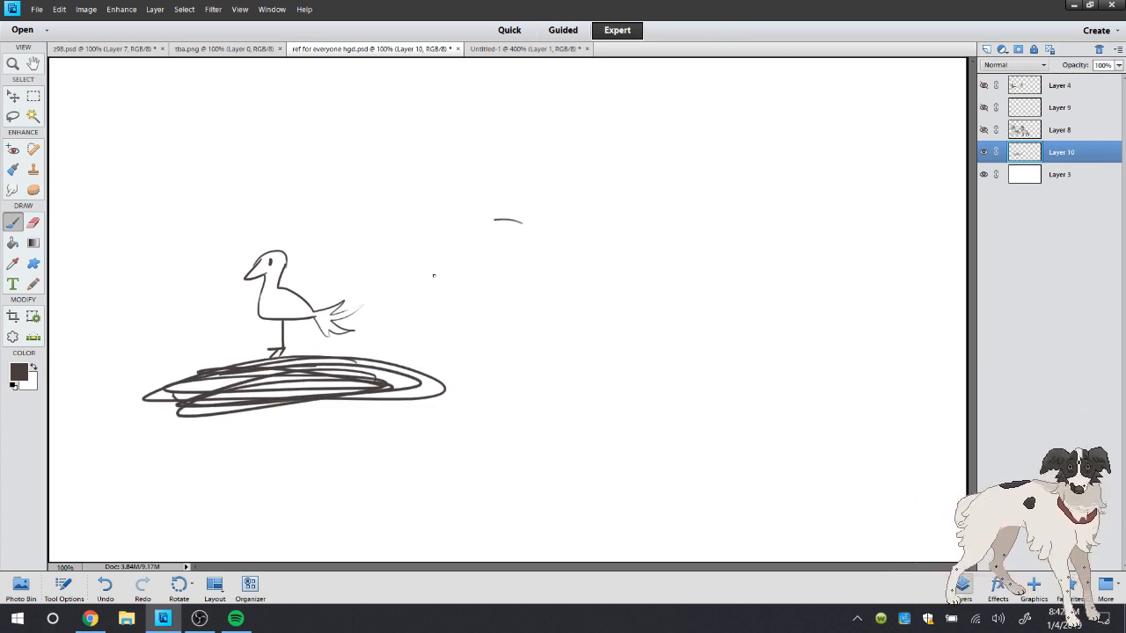
Add two curved arrows descending from small spiky figures toward the area behind the doodled bird, plus a ground line
{"action": "left_click_drag", "start_coordinate": [434, 275], "coordinate": [421, 317]}
{"action": "left_click_drag", "start_coordinate": [413, 308], "coordinate": [439, 304]}
{"action": "mouse_move", "coordinate": [401, 124]}
{"action": "left_mouse_down"}
{"action": "mouse_move", "coordinate": [369, 297]}
{"action": "mouse_move", "coordinate": [388, 268]}
{"action": "left_mouse_up"}
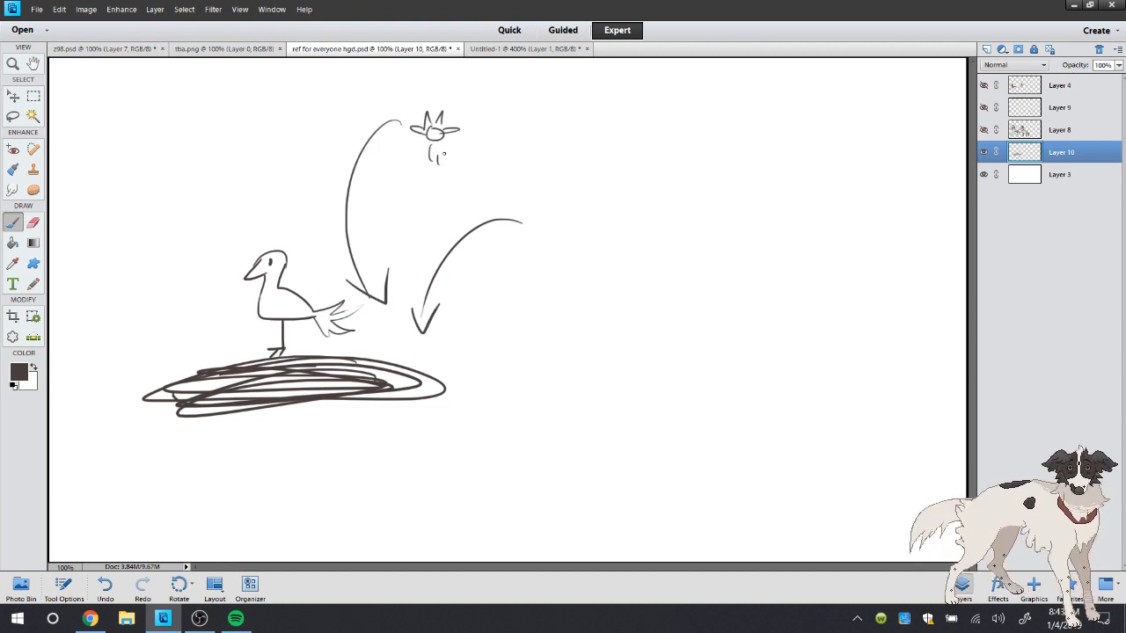
{"action": "left_click_drag", "start_coordinate": [444, 154], "coordinate": [451, 161]}
{"action": "left_click_drag", "start_coordinate": [457, 153], "coordinate": [462, 159]}
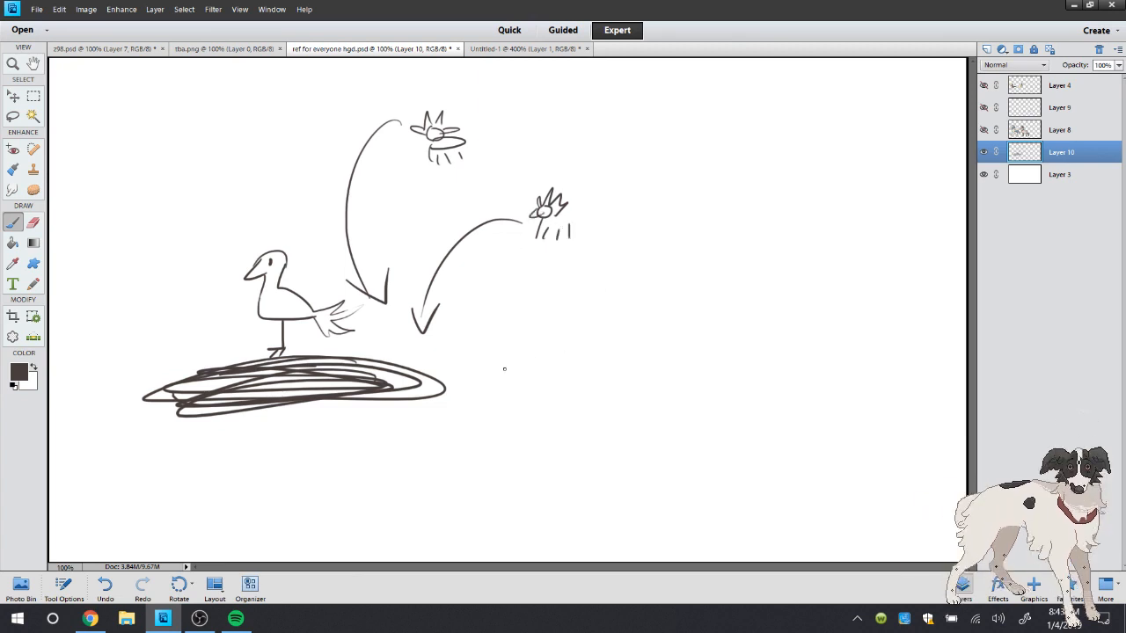
{"action": "left_click_drag", "start_coordinate": [515, 327], "coordinate": [284, 345]}
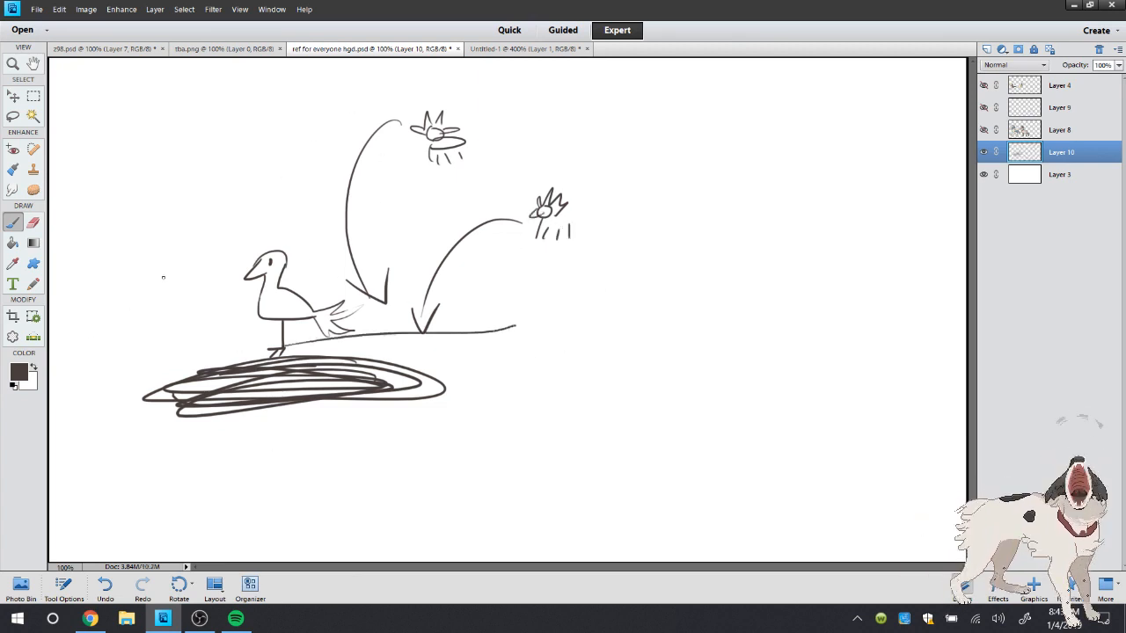
Lasso the whole doodle, delete it, clear the selection, and delete the temporary Layer 10
{"action": "left_click", "coordinate": [16, 117]}
{"action": "mouse_move", "coordinate": [630, 113]}
{"action": "left_mouse_down"}
{"action": "mouse_move", "coordinate": [552, 445]}
{"action": "mouse_move", "coordinate": [674, 356]}
{"action": "left_mouse_up"}
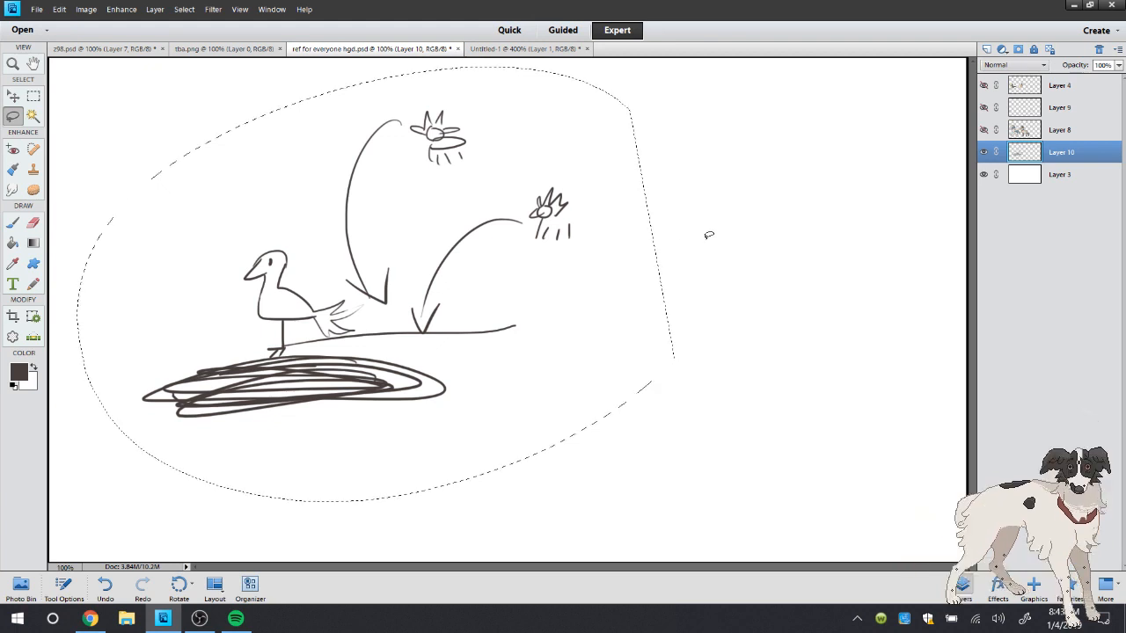
{"action": "key", "text": "Delete"}
{"action": "key", "text": "ctrl+d"}
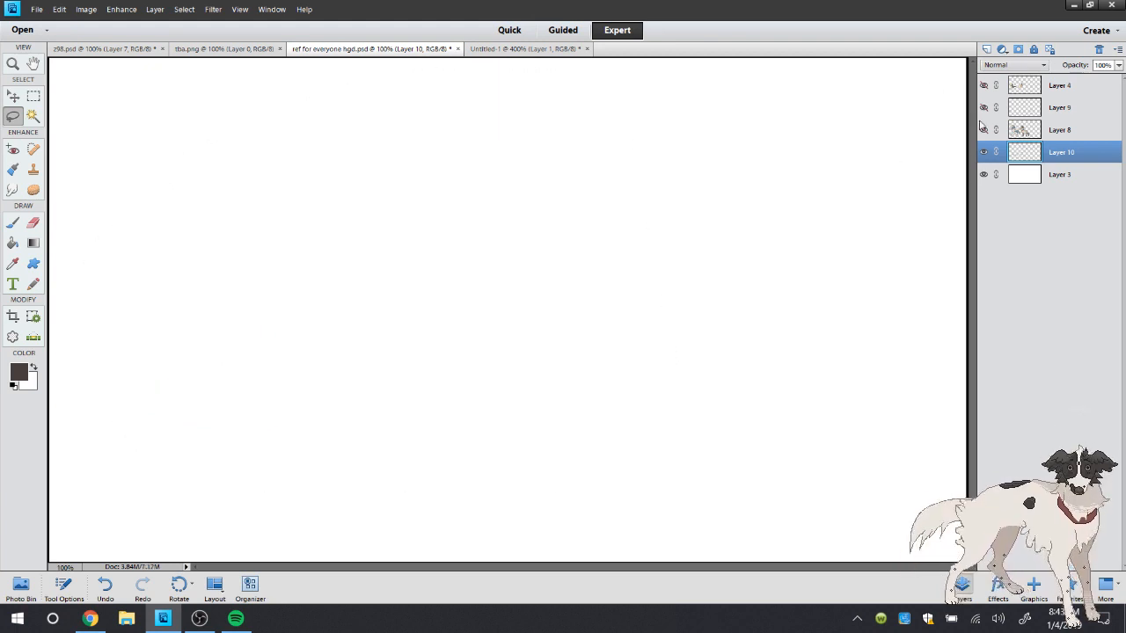
{"action": "left_click", "coordinate": [1097, 49]}
Show Layers 8 and 9 again and make Layer 9 active
{"action": "left_click", "coordinate": [1013, 126]}
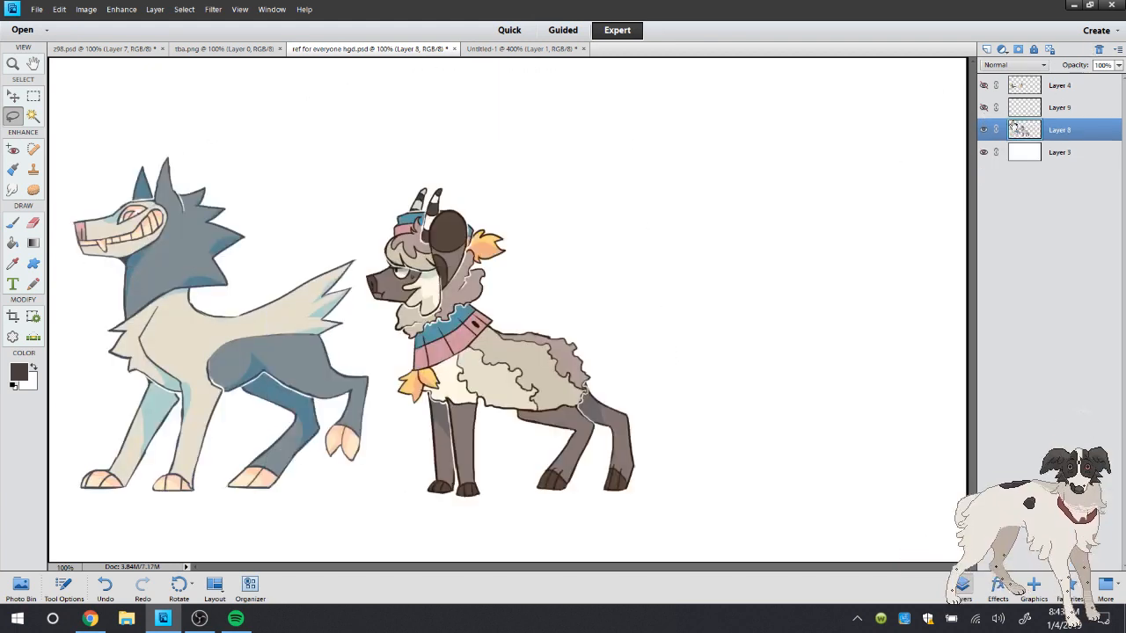
{"action": "left_click", "coordinate": [984, 107]}
{"action": "left_click", "coordinate": [1044, 109]}
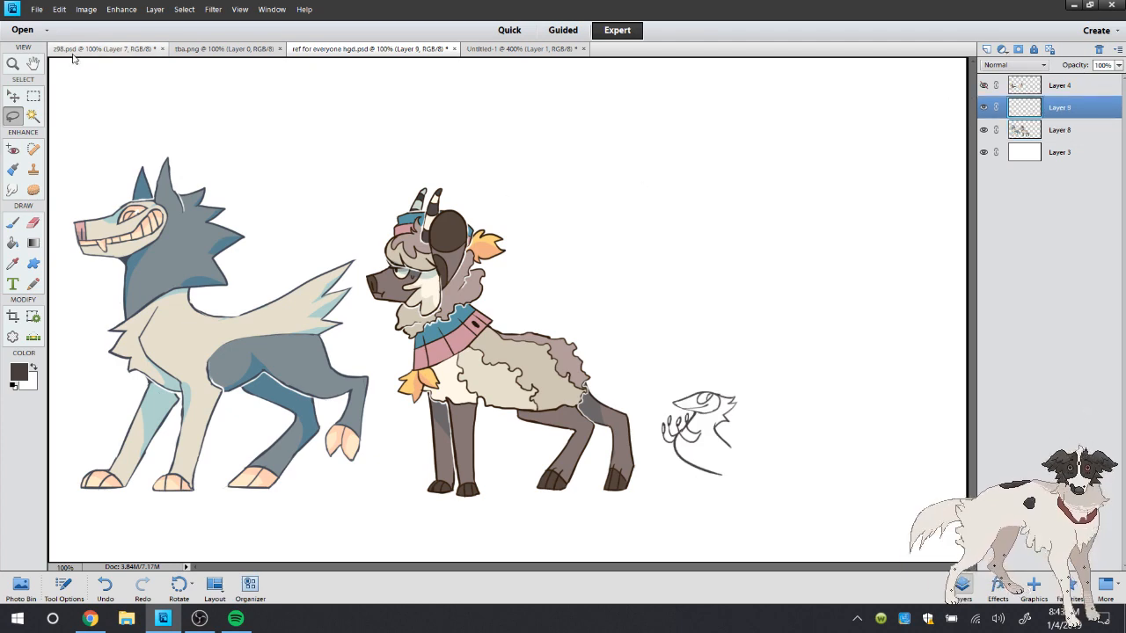
Move the bird sketch on Layer 9 slightly upward beside the horned character's hind leg
{"action": "left_click", "coordinate": [12, 63]}
{"action": "left_click", "coordinate": [867, 528]}
{"action": "left_click", "coordinate": [866, 527]}
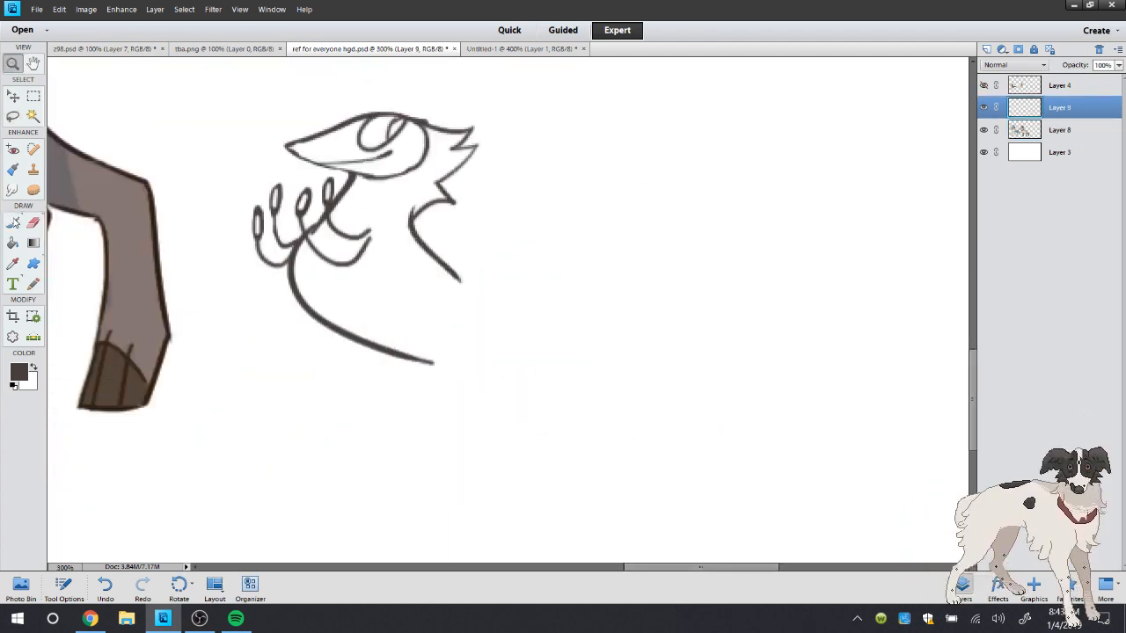
{"action": "key", "text": "v"}
{"action": "left_click_drag", "start_coordinate": [417, 232], "coordinate": [413, 216]}
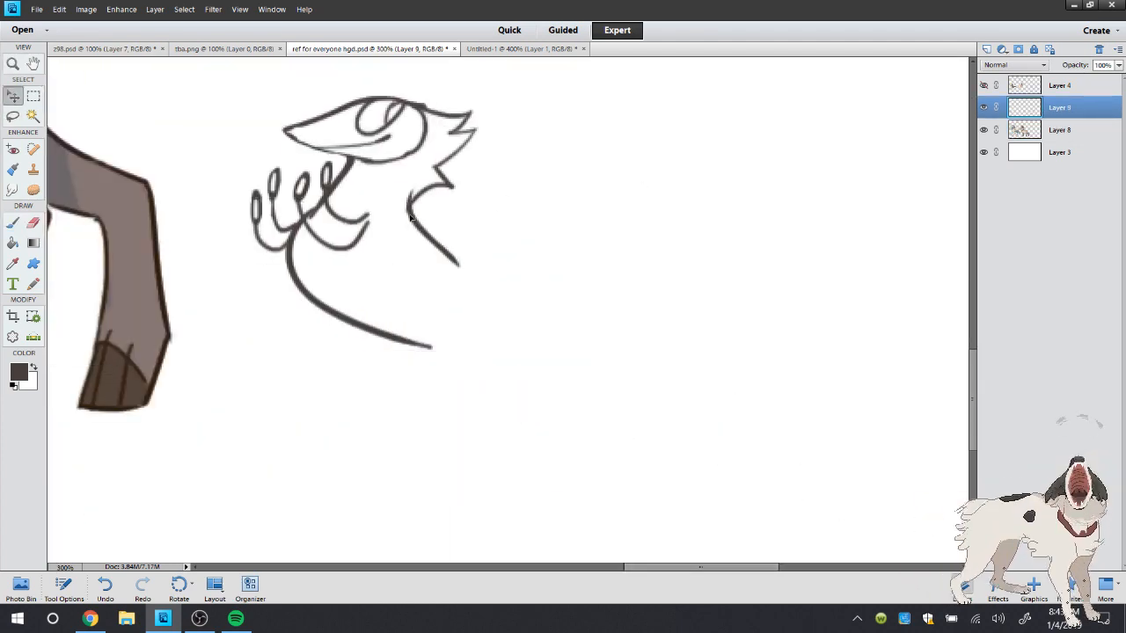
{"action": "left_click", "coordinate": [12, 63]}
{"action": "double_click", "coordinate": [15, 64]}
{"action": "left_click", "coordinate": [784, 471]}
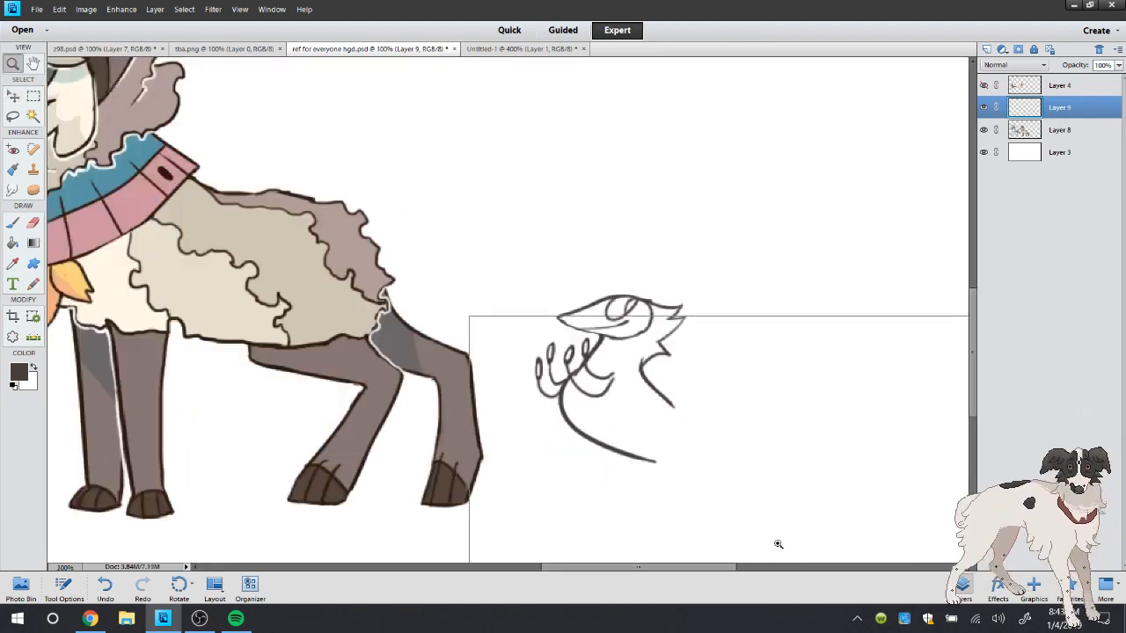
{"action": "left_click", "coordinate": [778, 538]}
{"action": "scroll", "coordinate": [960, 359], "scroll_direction": "down", "scroll_amount": 2}
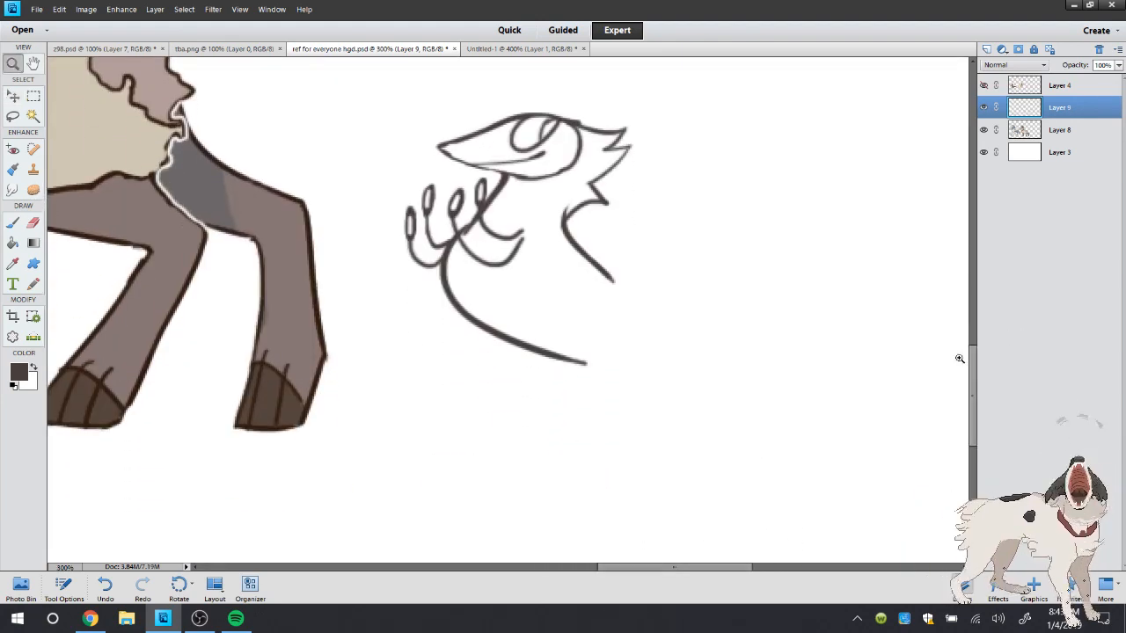
Extend the bird's back line in a curve down toward the rump, undoing the first stroke and redrawing it
{"action": "left_click", "coordinate": [12, 222]}
{"action": "left_click_drag", "start_coordinate": [607, 278], "coordinate": [653, 336]}
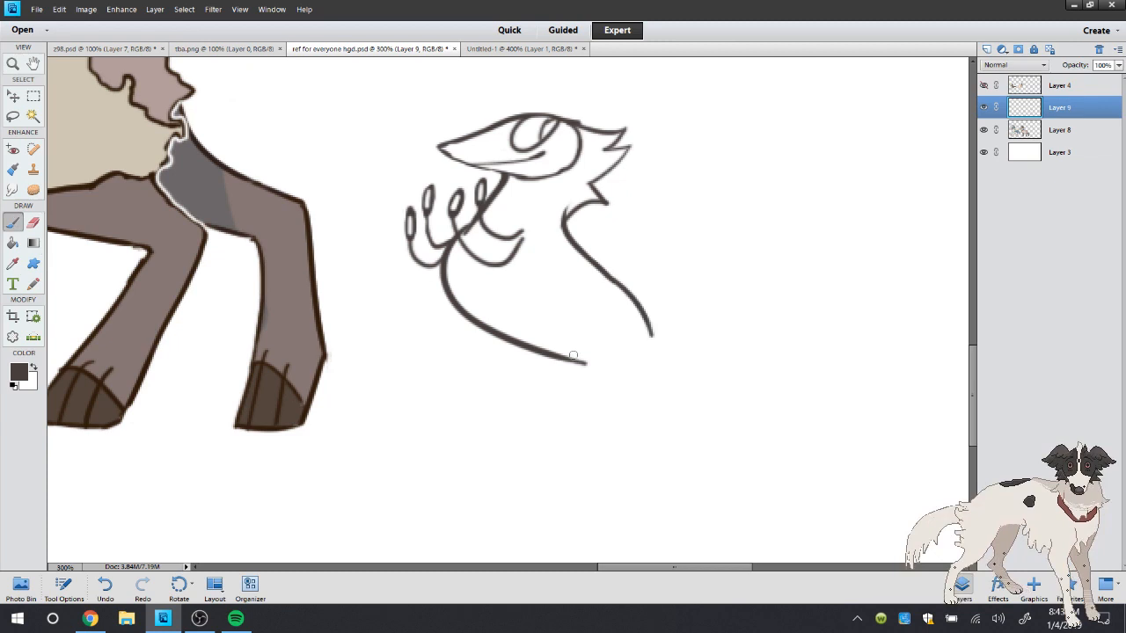
{"action": "left_click", "coordinate": [105, 585]}
{"action": "left_click_drag", "start_coordinate": [607, 275], "coordinate": [642, 343]}
Sketch the bird's bent leg down from the belly, undoing the first attempt and redrawing it, and slim its thick thigh with the Eraser
{"action": "mouse_move", "coordinate": [570, 363]}
{"action": "left_mouse_down"}
{"action": "mouse_move", "coordinate": [627, 364]}
{"action": "mouse_move", "coordinate": [589, 375]}
{"action": "mouse_move", "coordinate": [615, 375]}
{"action": "mouse_move", "coordinate": [585, 362]}
{"action": "mouse_move", "coordinate": [605, 399]}
{"action": "mouse_move", "coordinate": [529, 472]}
{"action": "mouse_move", "coordinate": [553, 460]}
{"action": "mouse_move", "coordinate": [506, 471]}
{"action": "mouse_move", "coordinate": [534, 474]}
{"action": "mouse_move", "coordinate": [507, 471]}
{"action": "mouse_move", "coordinate": [536, 464]}
{"action": "mouse_move", "coordinate": [466, 475]}
{"action": "left_mouse_up"}
{"action": "left_click", "coordinate": [105, 585]}
{"action": "left_click", "coordinate": [107, 588]}
{"action": "mouse_move", "coordinate": [542, 467]}
{"action": "left_mouse_down"}
{"action": "mouse_move", "coordinate": [480, 494]}
{"action": "mouse_move", "coordinate": [565, 478]}
{"action": "mouse_move", "coordinate": [431, 486]}
{"action": "left_mouse_up"}
{"action": "left_click", "coordinate": [34, 223]}
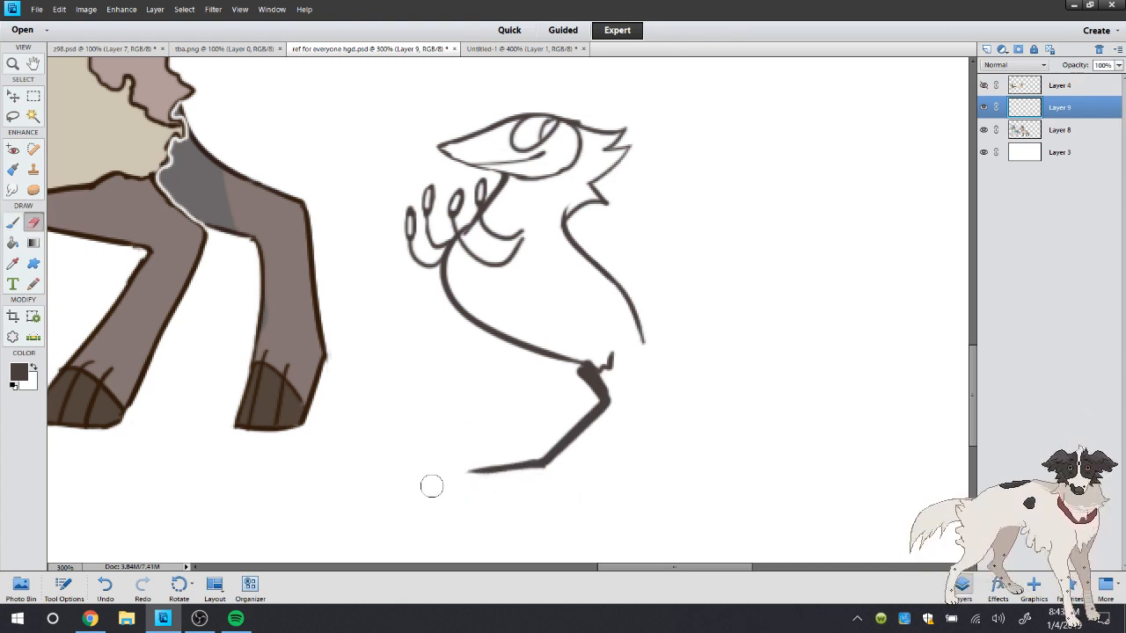
{"action": "mouse_move", "coordinate": [573, 378]}
{"action": "left_mouse_down"}
{"action": "mouse_move", "coordinate": [596, 378]}
{"action": "mouse_move", "coordinate": [610, 352]}
{"action": "mouse_move", "coordinate": [609, 384]}
{"action": "left_mouse_up"}
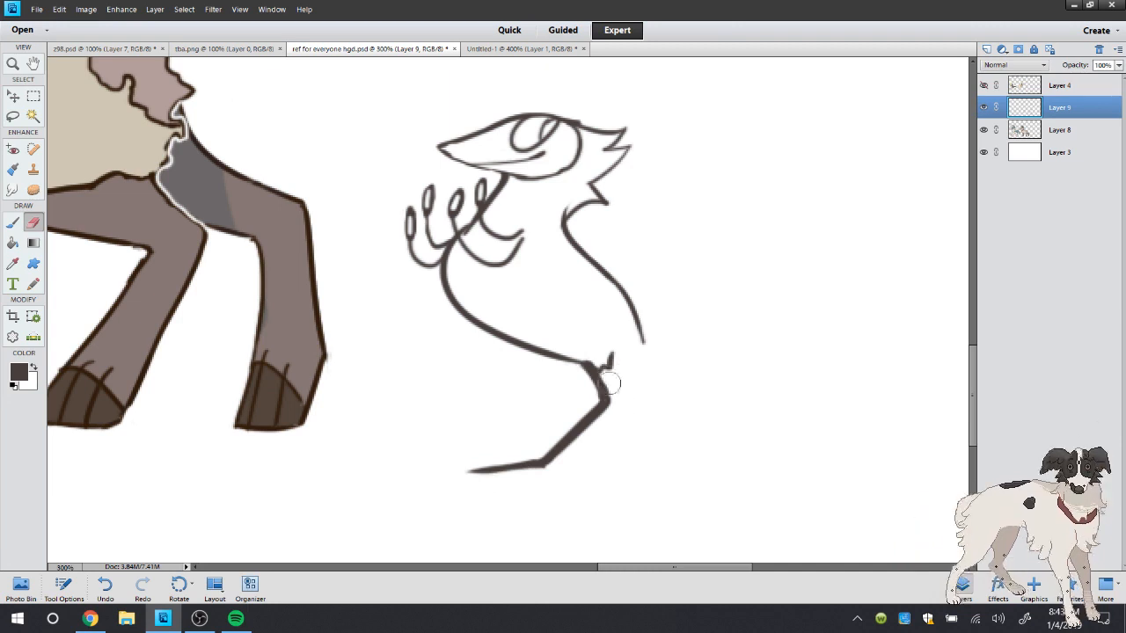
Try pointed toes on the foot, thicken the lower leg around the joint, and erase the foot up to the shin
{"action": "mouse_move", "coordinate": [533, 445]}
{"action": "left_mouse_down"}
{"action": "mouse_move", "coordinate": [570, 431]}
{"action": "mouse_move", "coordinate": [447, 472]}
{"action": "mouse_move", "coordinate": [514, 476]}
{"action": "mouse_move", "coordinate": [496, 482]}
{"action": "mouse_move", "coordinate": [486, 458]}
{"action": "left_mouse_up"}
{"action": "left_click", "coordinate": [14, 224]}
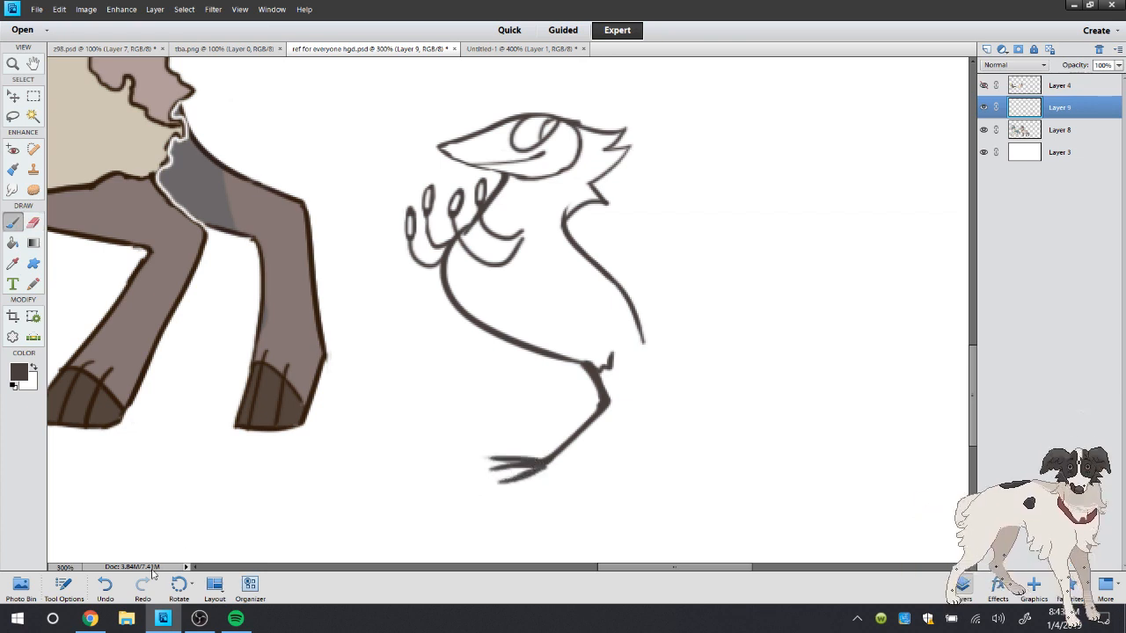
{"action": "left_click", "coordinate": [107, 589]}
{"action": "left_click_drag", "start_coordinate": [605, 407], "coordinate": [544, 464]}
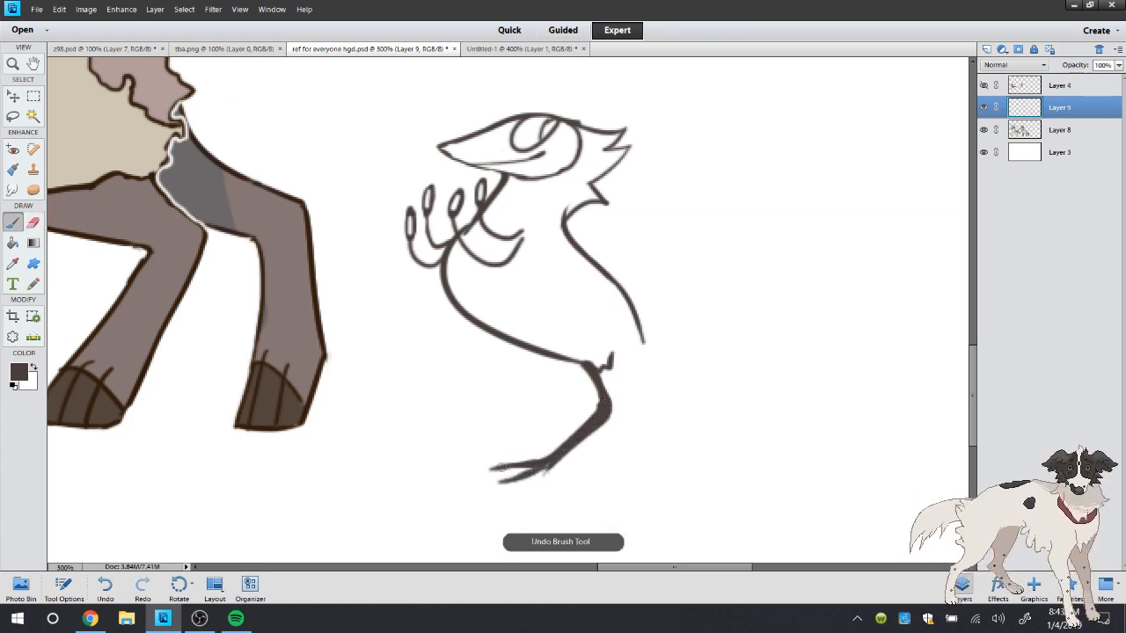
{"action": "left_click", "coordinate": [32, 222]}
{"action": "mouse_move", "coordinate": [610, 428]}
{"action": "left_mouse_down"}
{"action": "mouse_move", "coordinate": [509, 493]}
{"action": "mouse_move", "coordinate": [587, 465]}
{"action": "mouse_move", "coordinate": [622, 431]}
{"action": "mouse_move", "coordinate": [596, 452]}
{"action": "left_mouse_up"}
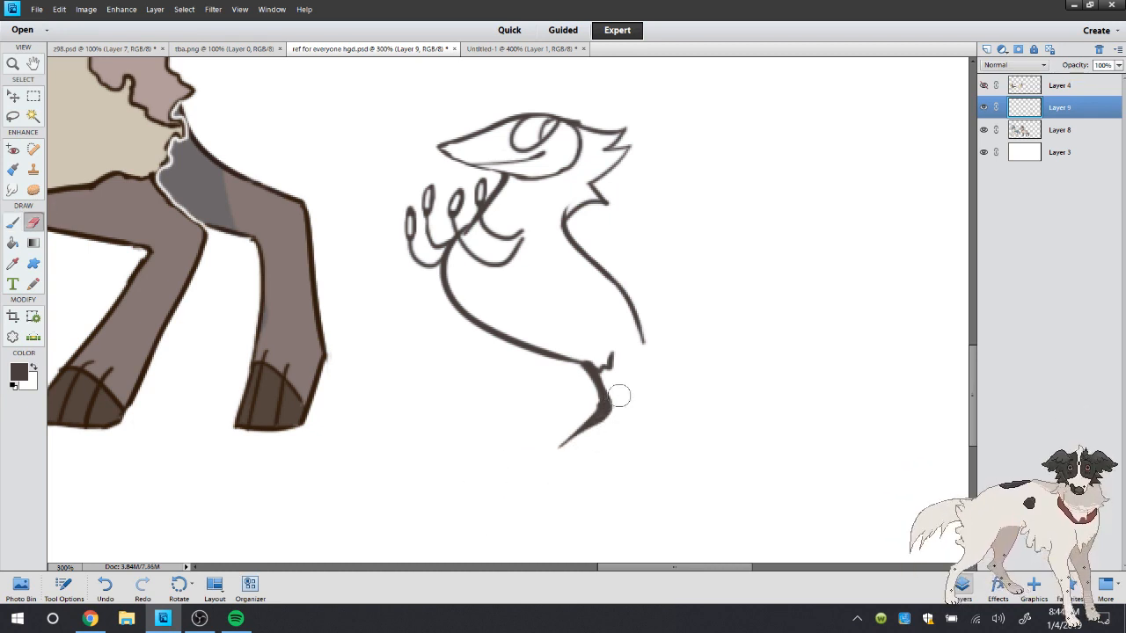
Redraw the foot with spread front toes and a back toe, and erase the toe tips to thin and shorten them
{"action": "left_click", "coordinate": [12, 222]}
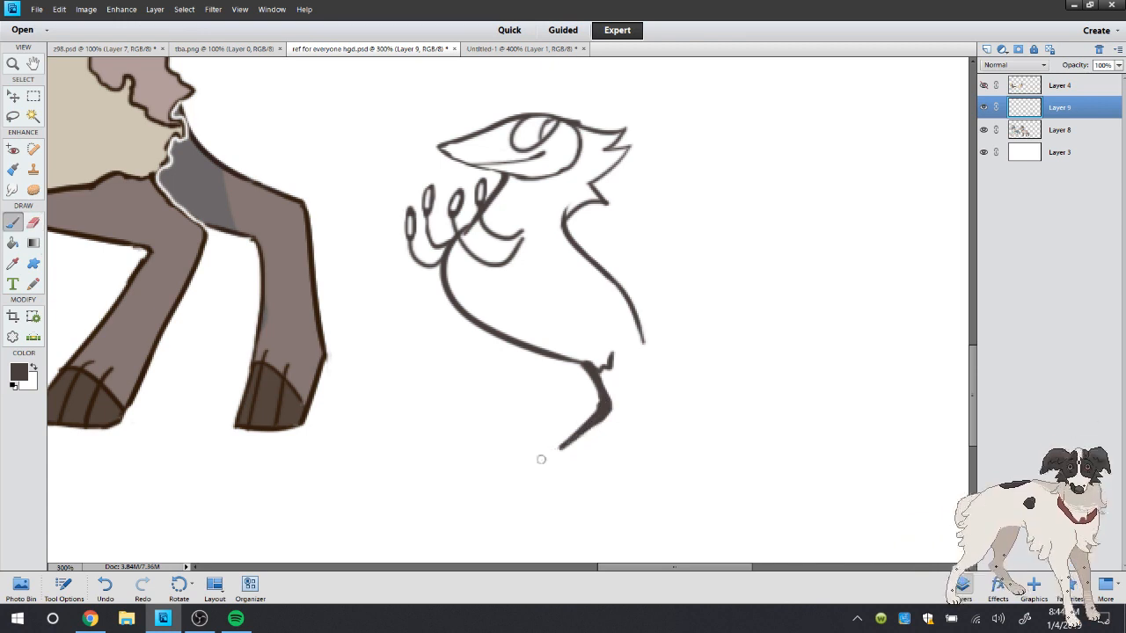
{"action": "mouse_move", "coordinate": [540, 458]}
{"action": "left_mouse_down"}
{"action": "mouse_move", "coordinate": [486, 464]}
{"action": "mouse_move", "coordinate": [552, 457]}
{"action": "mouse_move", "coordinate": [578, 438]}
{"action": "mouse_move", "coordinate": [521, 469]}
{"action": "mouse_move", "coordinate": [582, 463]}
{"action": "left_mouse_up"}
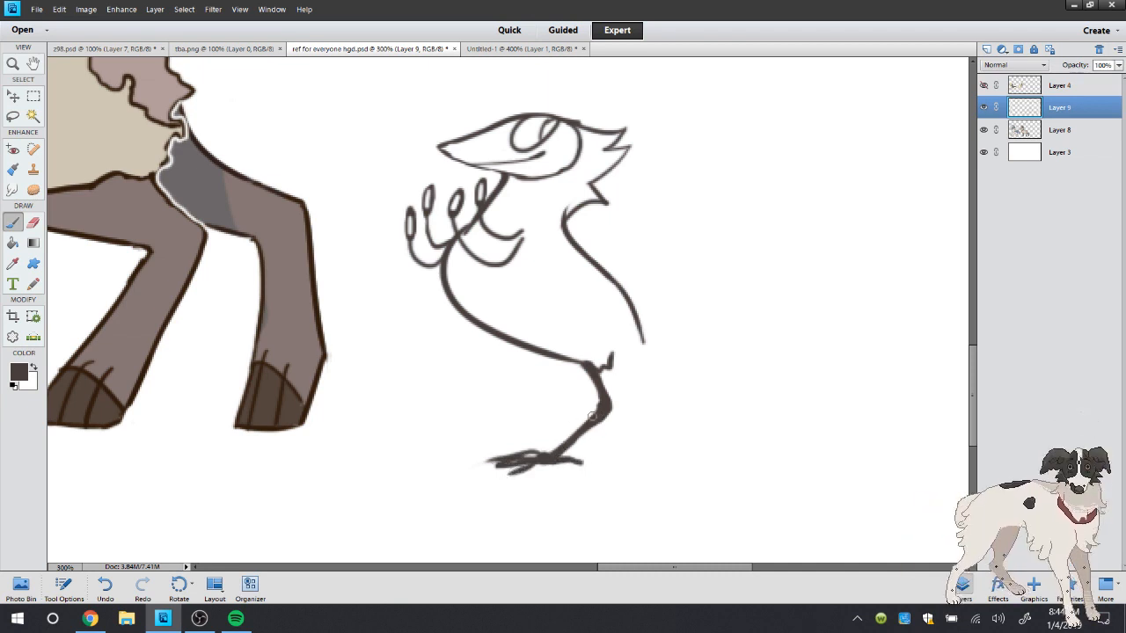
{"action": "left_click", "coordinate": [31, 224]}
{"action": "right_click", "coordinate": [327, 201]}
{"action": "left_click", "coordinate": [380, 123]}
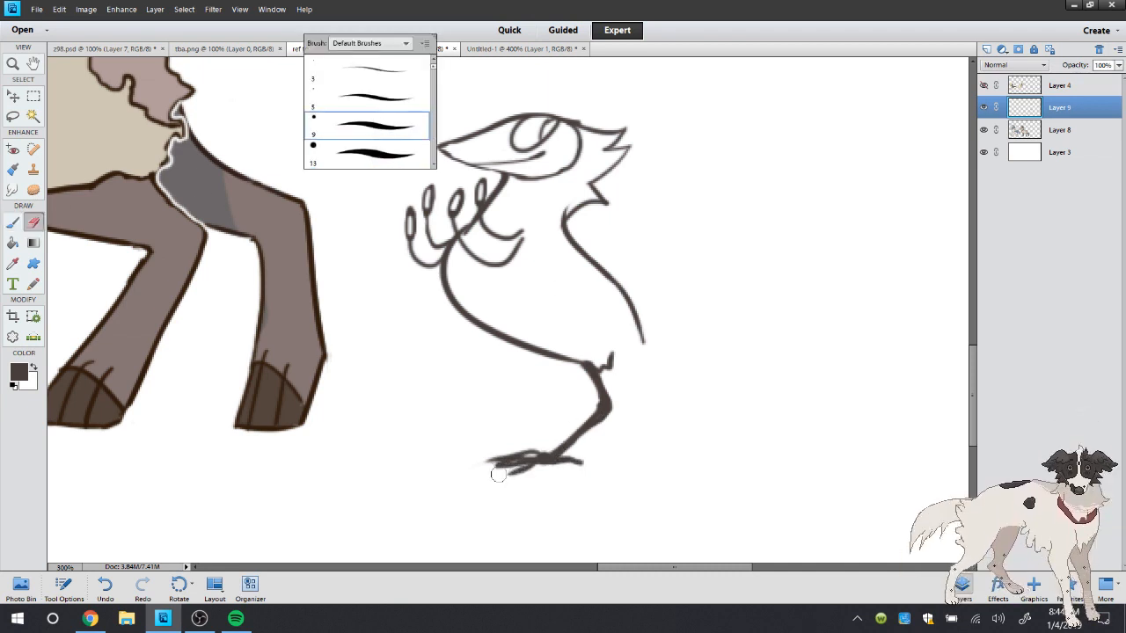
{"action": "left_click", "coordinate": [502, 473]}
{"action": "mouse_move", "coordinate": [529, 460]}
{"action": "left_mouse_down"}
{"action": "mouse_move", "coordinate": [474, 470]}
{"action": "mouse_move", "coordinate": [507, 458]}
{"action": "left_mouse_up"}
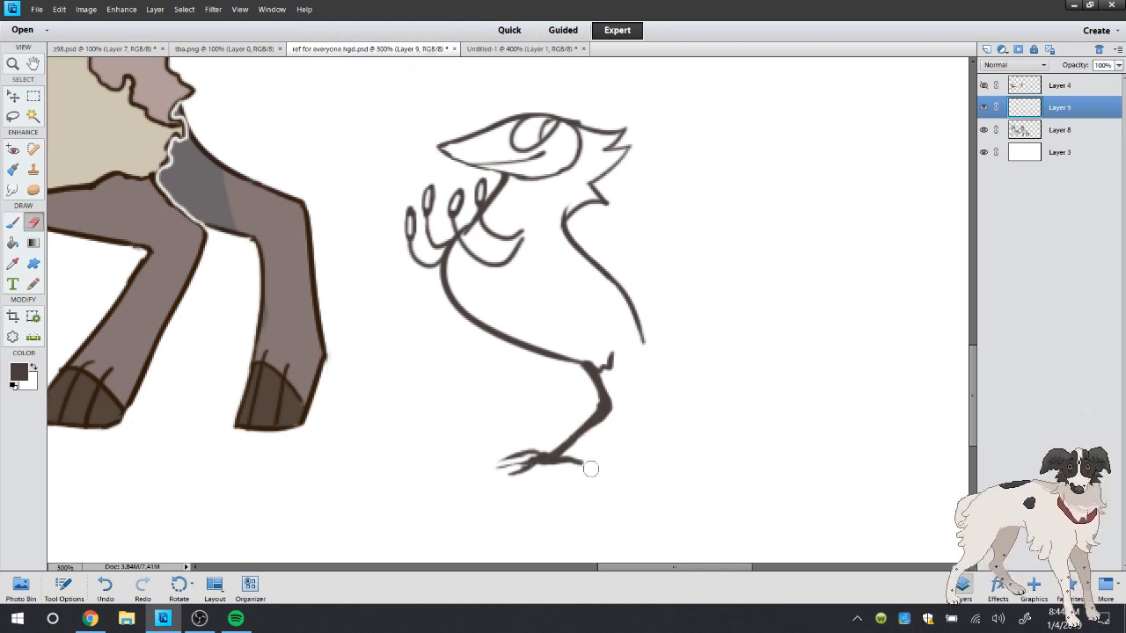
{"action": "left_click_drag", "start_coordinate": [589, 467], "coordinate": [567, 454]}
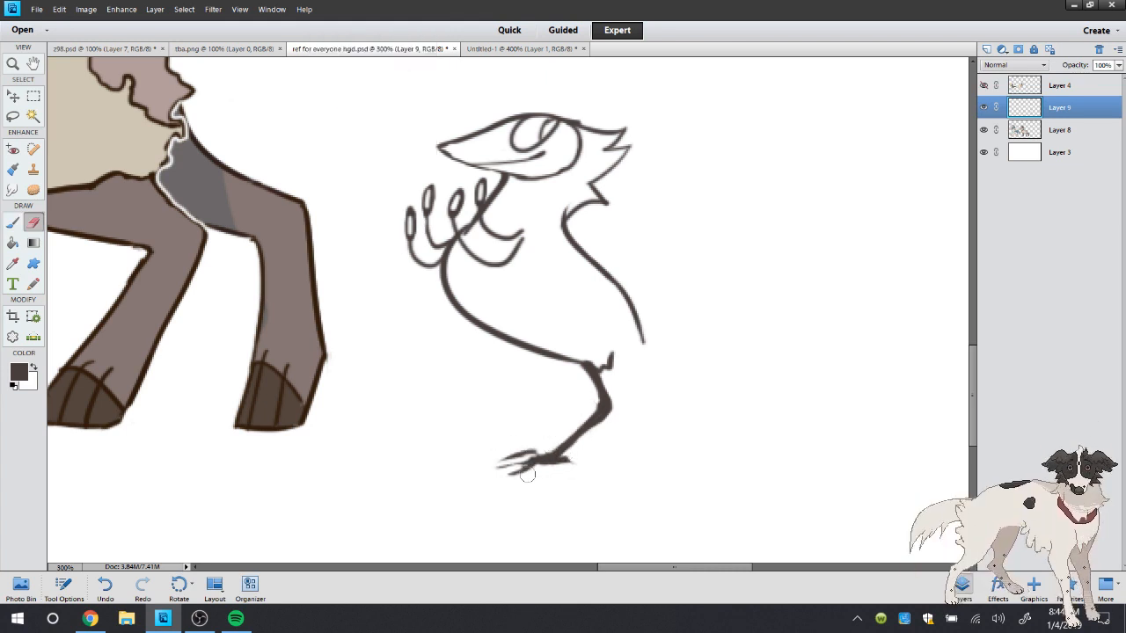
Sketch a long tail line back from the rump and a jagged feathered edge behind the leg, undoing the last stroke
{"action": "left_click", "coordinate": [13, 225]}
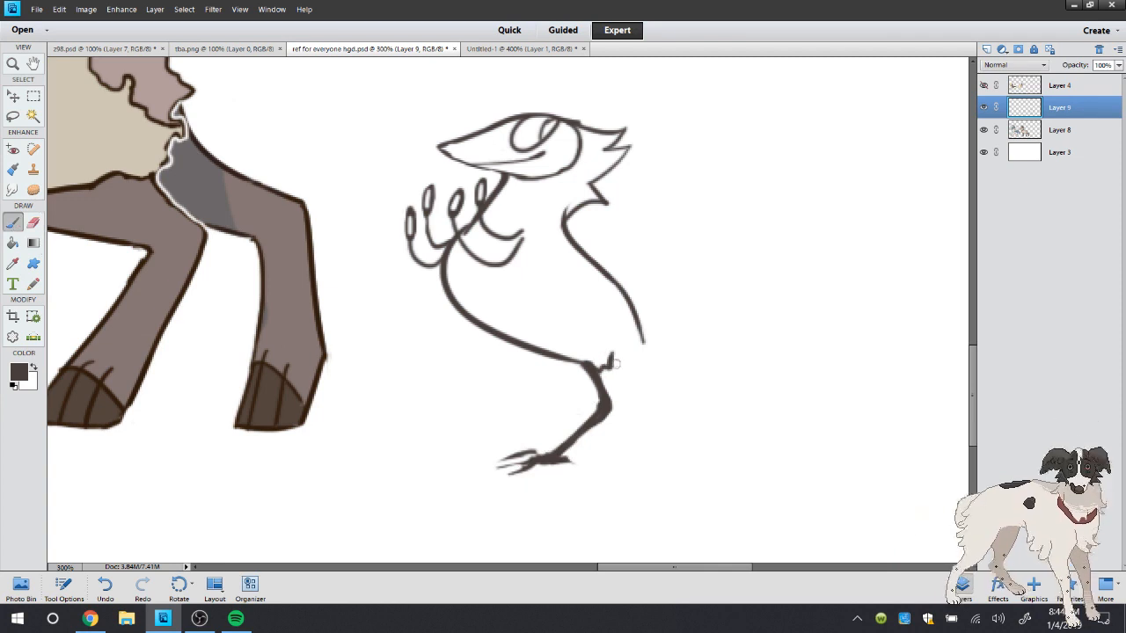
{"action": "mouse_move", "coordinate": [643, 332]}
{"action": "left_mouse_down"}
{"action": "mouse_move", "coordinate": [675, 355]}
{"action": "mouse_move", "coordinate": [629, 435]}
{"action": "mouse_move", "coordinate": [674, 447]}
{"action": "mouse_move", "coordinate": [708, 433]}
{"action": "mouse_move", "coordinate": [723, 448]}
{"action": "mouse_move", "coordinate": [853, 370]}
{"action": "left_mouse_up"}
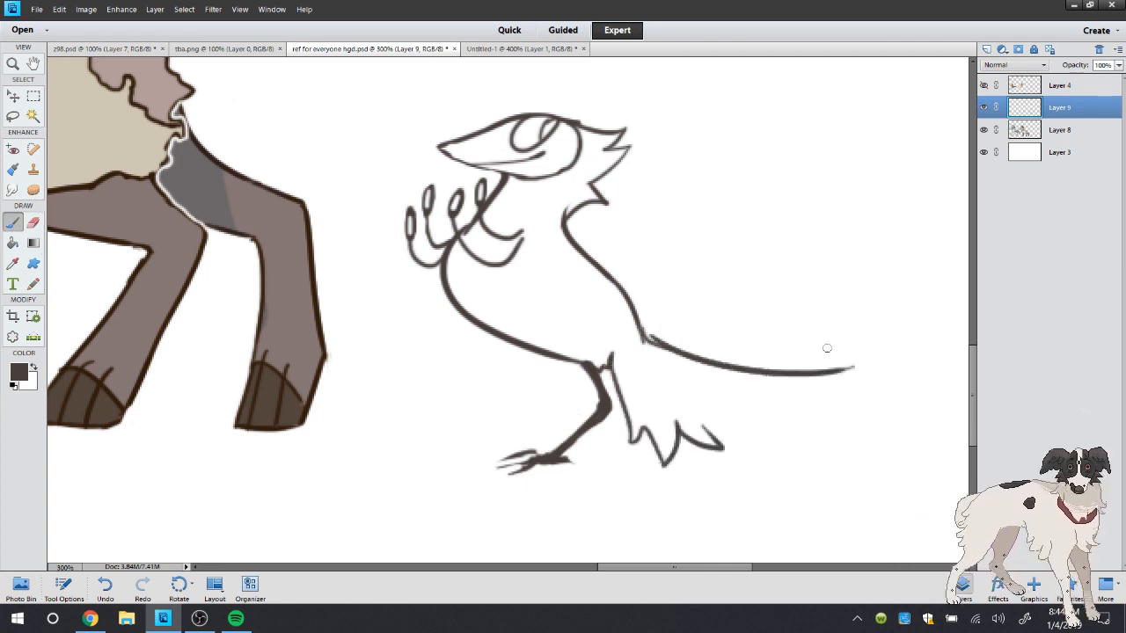
{"action": "mouse_move", "coordinate": [754, 367]}
{"action": "left_mouse_down"}
{"action": "mouse_move", "coordinate": [804, 352]}
{"action": "mouse_move", "coordinate": [882, 275]}
{"action": "mouse_move", "coordinate": [871, 352]}
{"action": "left_mouse_up"}
{"action": "key", "text": "ctrl+z"}
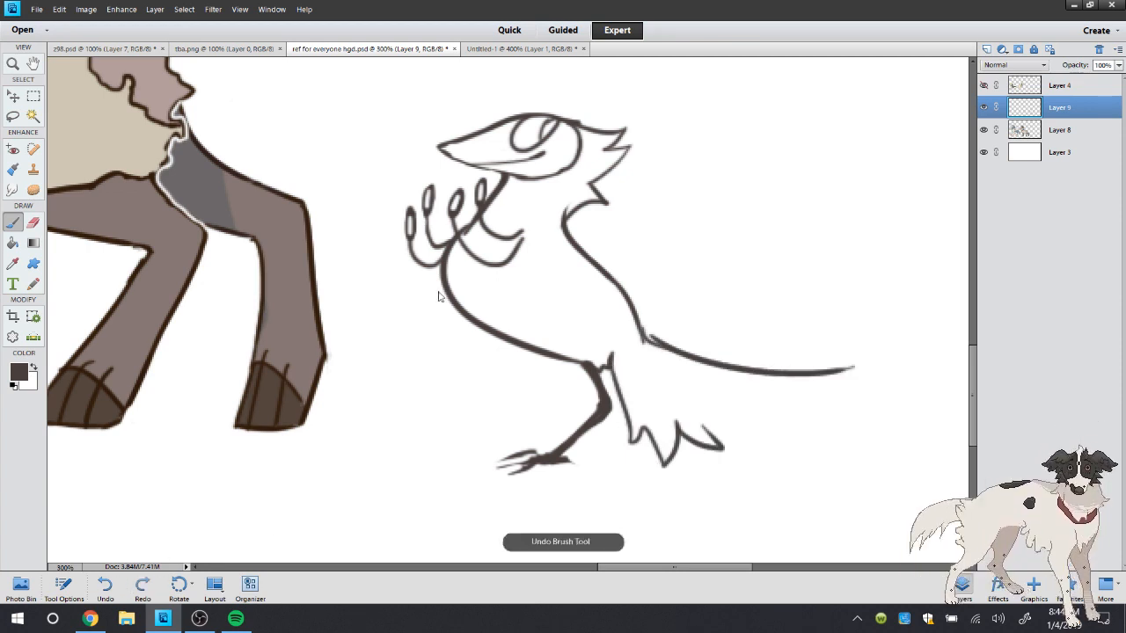
Erase the foot and the tail sketch down to a short stub at the rump, and touch up the leg's lower joint
{"action": "left_click", "coordinate": [33, 223]}
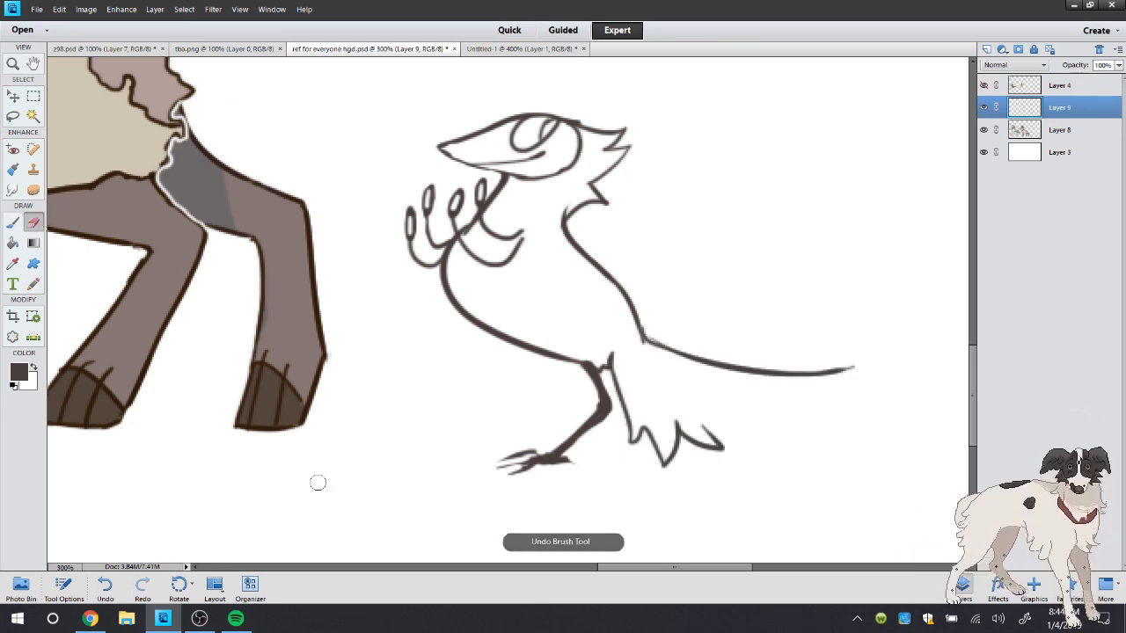
{"action": "left_click", "coordinate": [112, 586]}
{"action": "left_click", "coordinate": [113, 586]}
{"action": "left_click", "coordinate": [113, 586]}
{"action": "left_click_drag", "start_coordinate": [596, 465], "coordinate": [475, 450]}
{"action": "mouse_move", "coordinate": [609, 337]}
{"action": "left_mouse_down"}
{"action": "mouse_move", "coordinate": [632, 378]}
{"action": "mouse_move", "coordinate": [621, 381]}
{"action": "mouse_move", "coordinate": [676, 411]}
{"action": "mouse_move", "coordinate": [630, 435]}
{"action": "mouse_move", "coordinate": [607, 371]}
{"action": "mouse_move", "coordinate": [669, 458]}
{"action": "left_mouse_up"}
{"action": "key", "text": "b"}
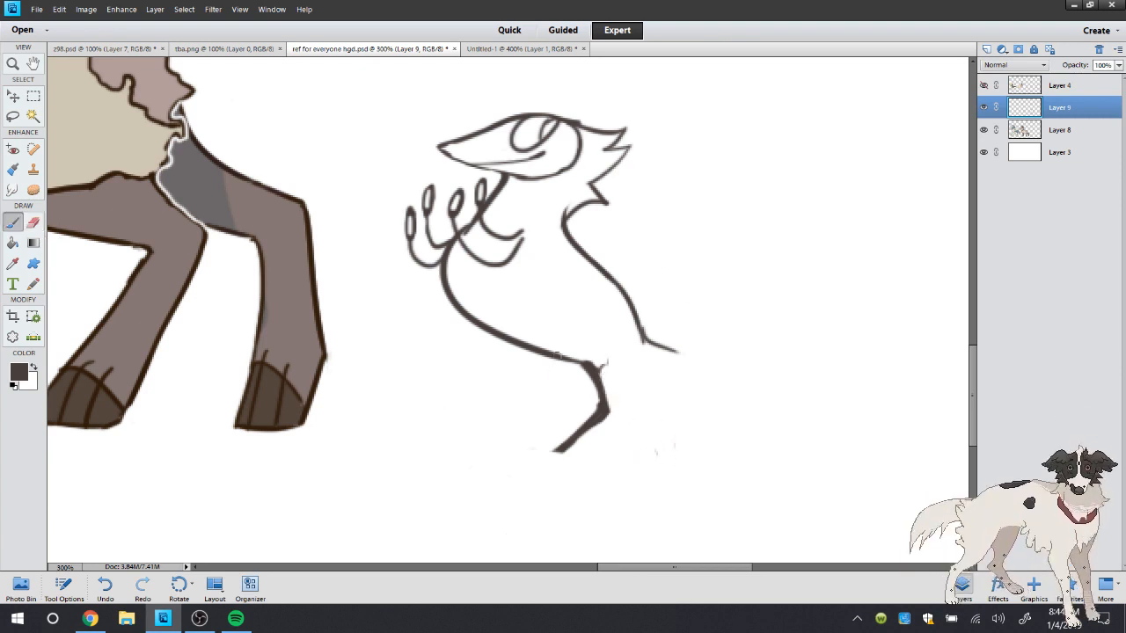
{"action": "left_click", "coordinate": [33, 222]}
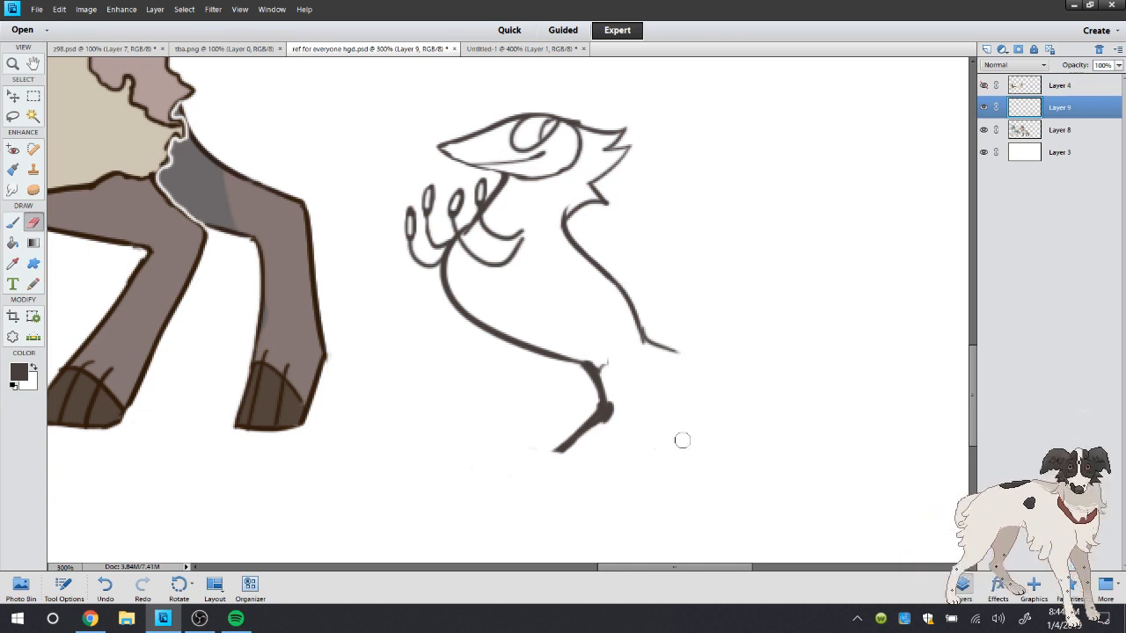
{"action": "left_click_drag", "start_coordinate": [612, 397], "coordinate": [601, 434]}
Sketch a full tail with pointed feather tips from the rump, undoing and redrawing its underside until it slopes down behind the leg
{"action": "left_click", "coordinate": [20, 223]}
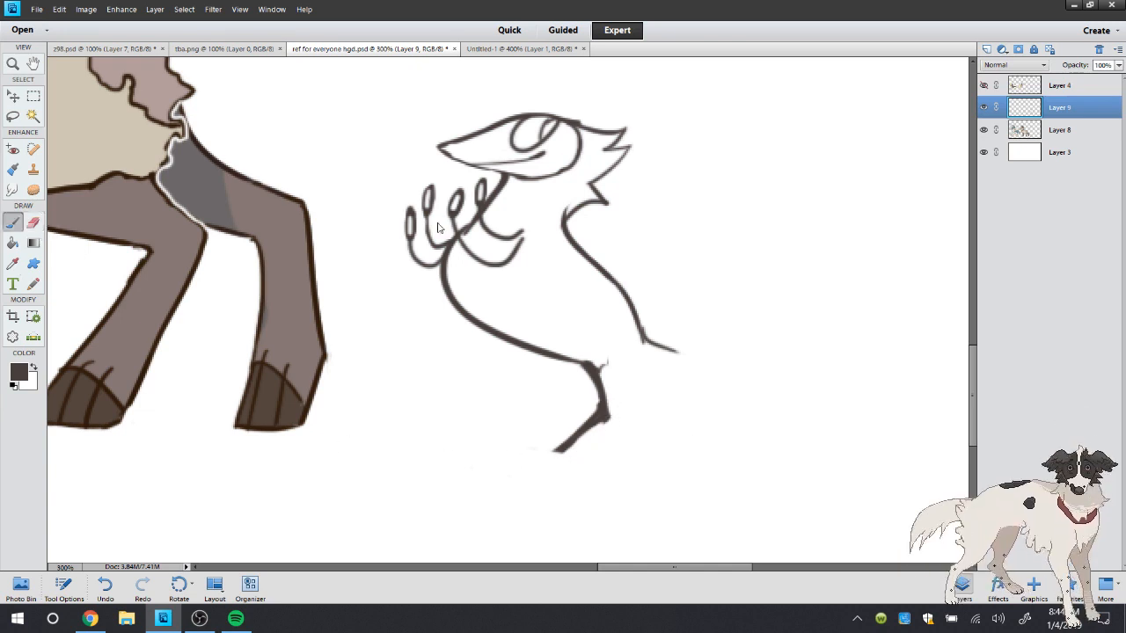
{"action": "left_click_drag", "start_coordinate": [599, 369], "coordinate": [701, 461]}
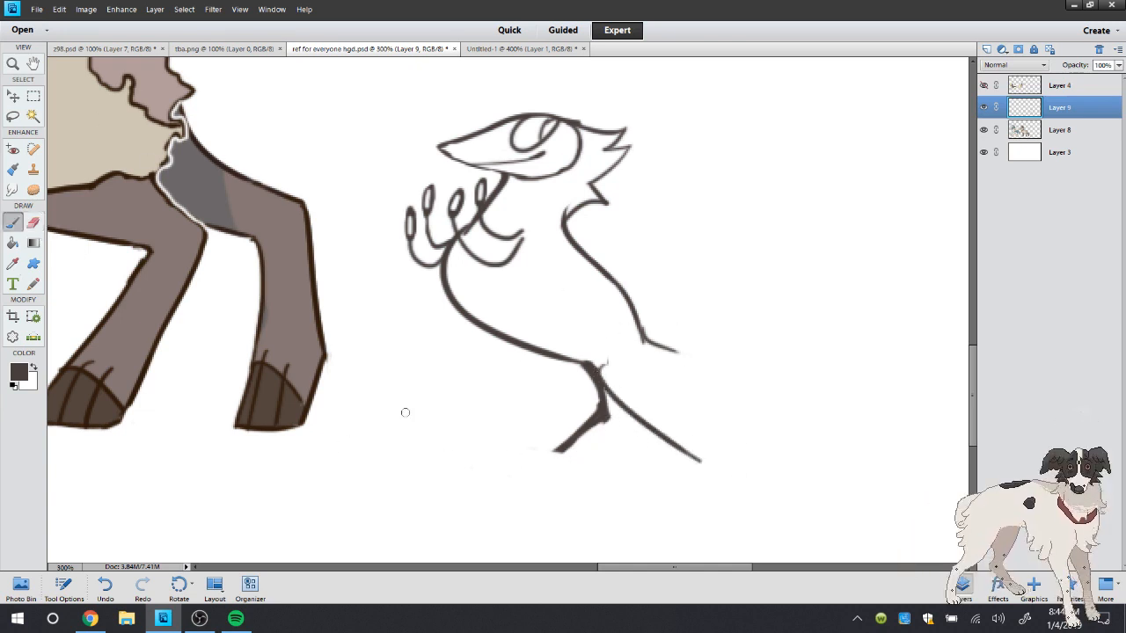
{"action": "key", "text": "ctrl+z"}
{"action": "left_click_drag", "start_coordinate": [601, 372], "coordinate": [695, 425]}
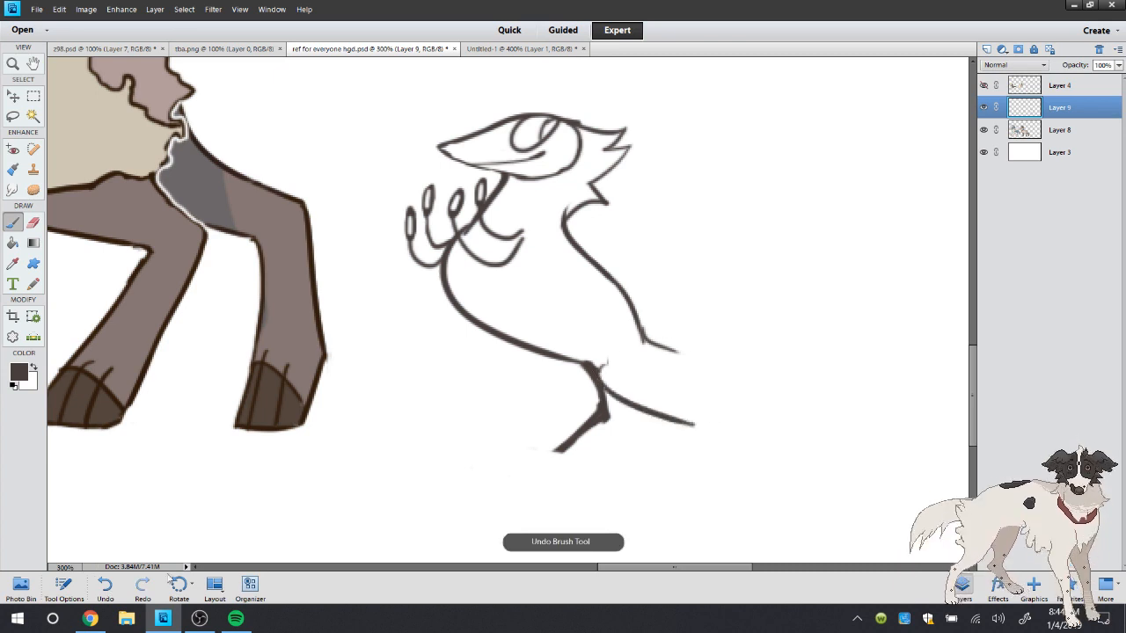
{"action": "left_click", "coordinate": [113, 583]}
{"action": "left_click_drag", "start_coordinate": [601, 367], "coordinate": [716, 456]}
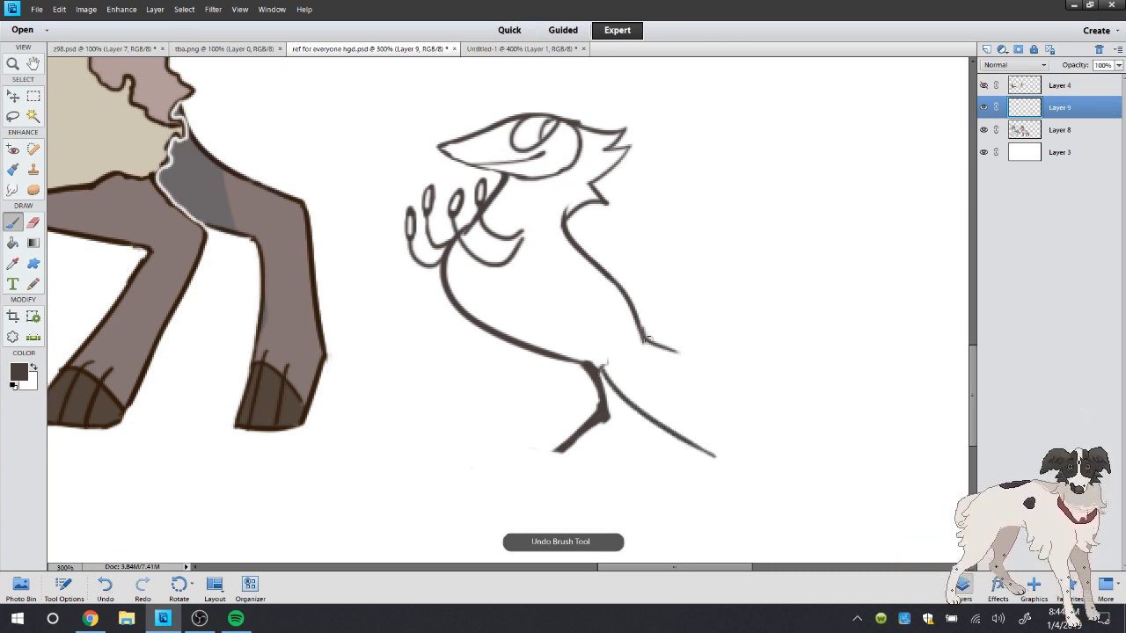
{"action": "mouse_move", "coordinate": [645, 338]}
{"action": "left_mouse_down"}
{"action": "mouse_move", "coordinate": [817, 326]}
{"action": "mouse_move", "coordinate": [743, 442]}
{"action": "mouse_move", "coordinate": [715, 458]}
{"action": "mouse_move", "coordinate": [687, 428]}
{"action": "mouse_move", "coordinate": [726, 469]}
{"action": "left_mouse_up"}
{"action": "left_click", "coordinate": [103, 585]}
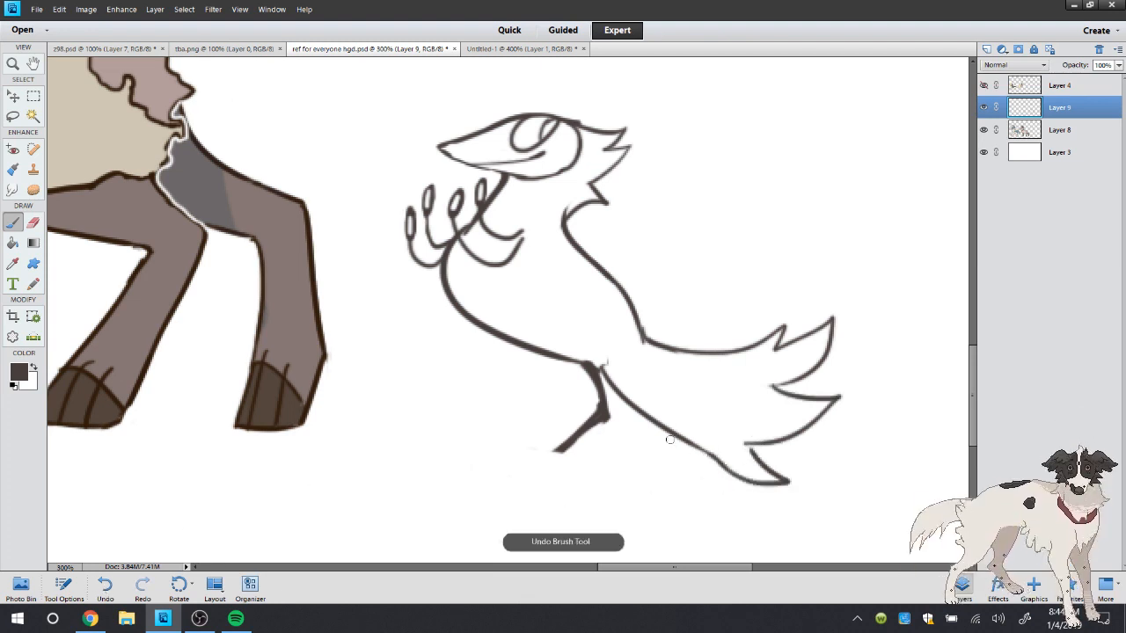
Replace the tail's underside with a higher line joined to the belly, erasing the old line and the lowest feather
{"action": "left_click_drag", "start_coordinate": [607, 369], "coordinate": [785, 442]}
{"action": "left_click", "coordinate": [32, 225]}
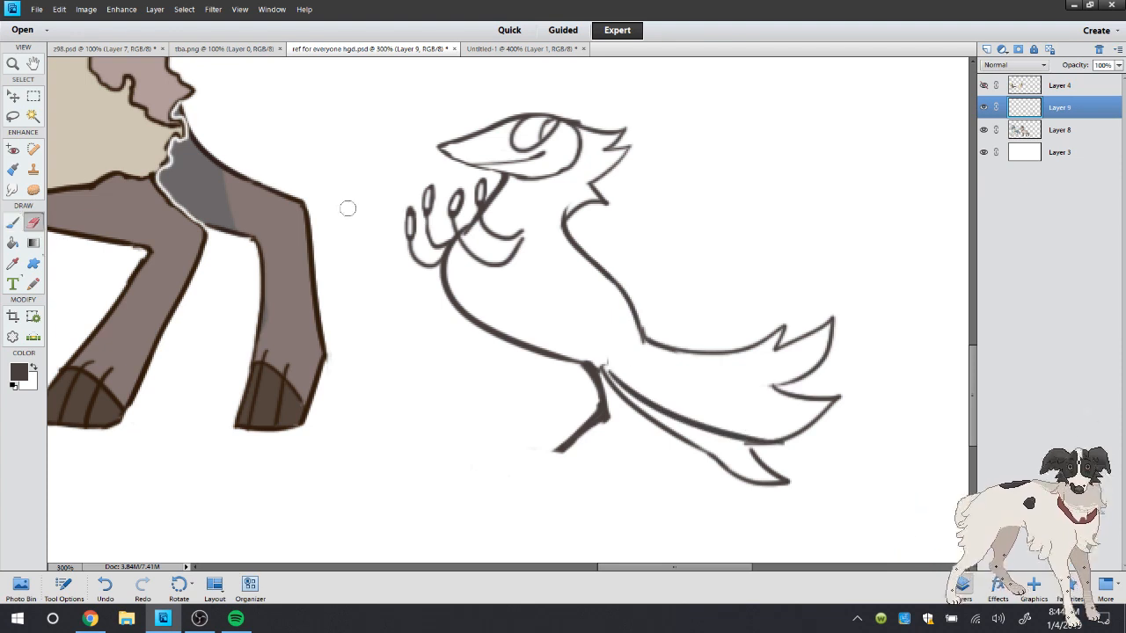
{"action": "mouse_move", "coordinate": [605, 362]}
{"action": "left_mouse_down"}
{"action": "mouse_move", "coordinate": [695, 448]}
{"action": "mouse_move", "coordinate": [666, 437]}
{"action": "mouse_move", "coordinate": [740, 454]}
{"action": "mouse_move", "coordinate": [732, 490]}
{"action": "mouse_move", "coordinate": [723, 450]}
{"action": "mouse_move", "coordinate": [827, 448]}
{"action": "left_mouse_up"}
{"action": "left_click_drag", "start_coordinate": [617, 375], "coordinate": [630, 407]}
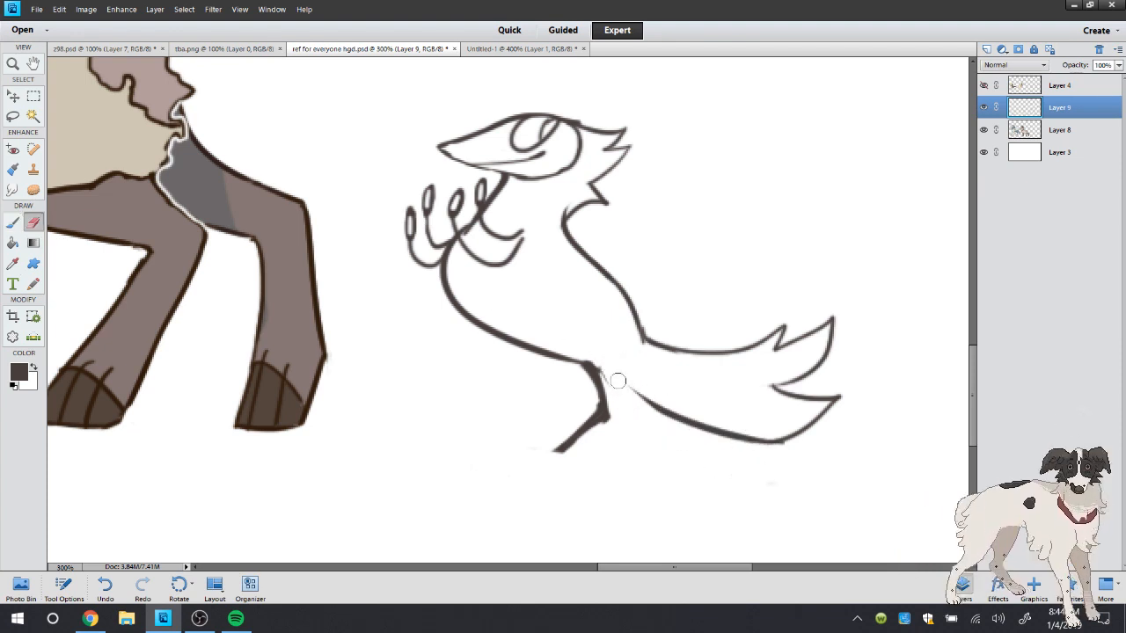
{"action": "mouse_move", "coordinate": [604, 365]}
{"action": "left_mouse_down"}
{"action": "mouse_move", "coordinate": [613, 392]}
{"action": "mouse_move", "coordinate": [603, 374]}
{"action": "mouse_move", "coordinate": [685, 410]}
{"action": "left_mouse_up"}
{"action": "left_click", "coordinate": [13, 222]}
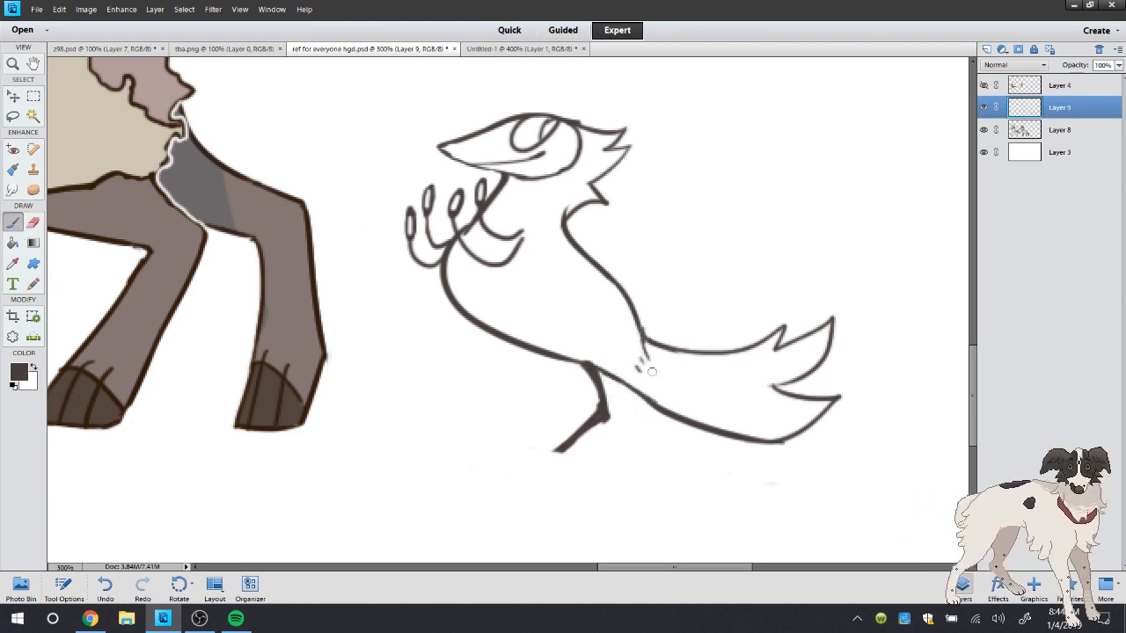
Trim the inner ends of the arms and draw a thin curved contour line down the body below them, undoing earlier tries
{"action": "left_click_drag", "start_coordinate": [538, 264], "coordinate": [552, 319]}
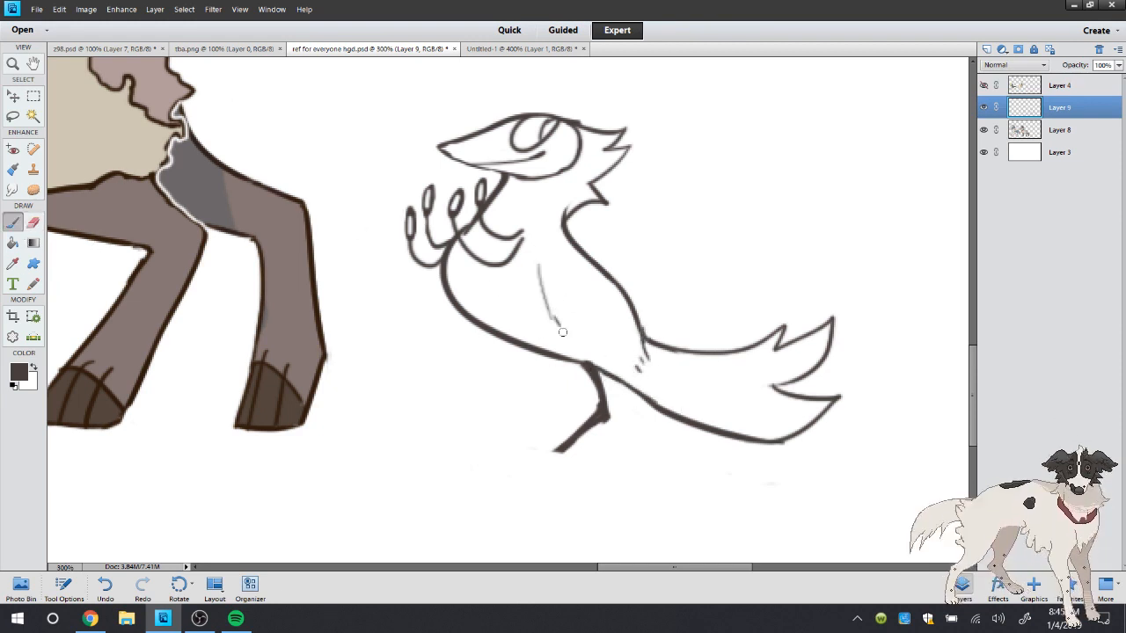
{"action": "left_click", "coordinate": [107, 590]}
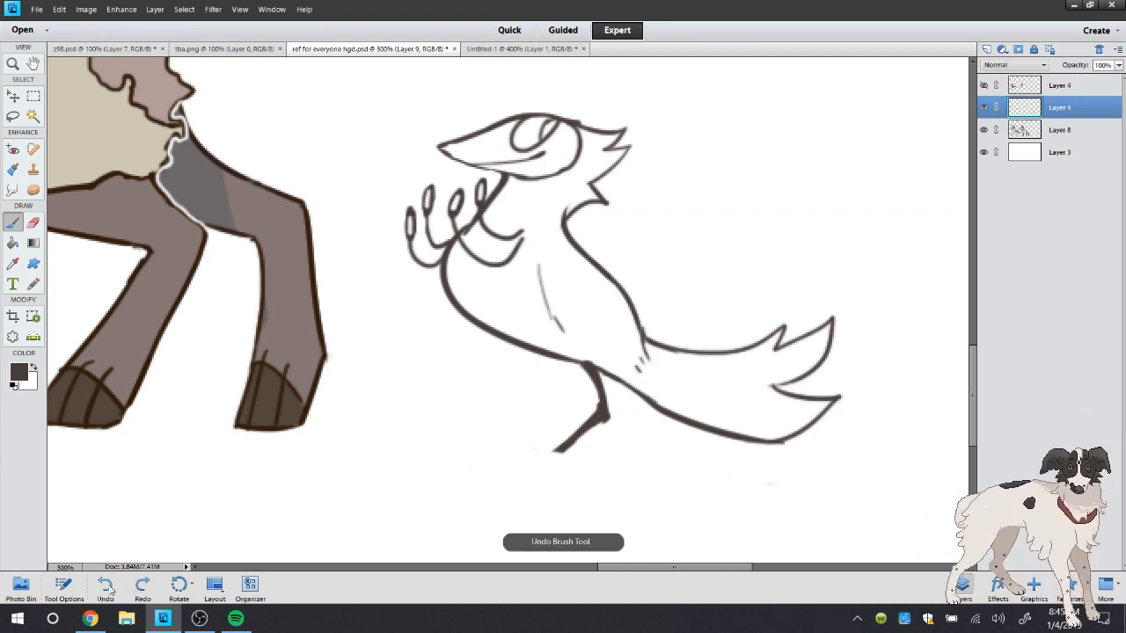
{"action": "left_click_drag", "start_coordinate": [524, 240], "coordinate": [509, 256]}
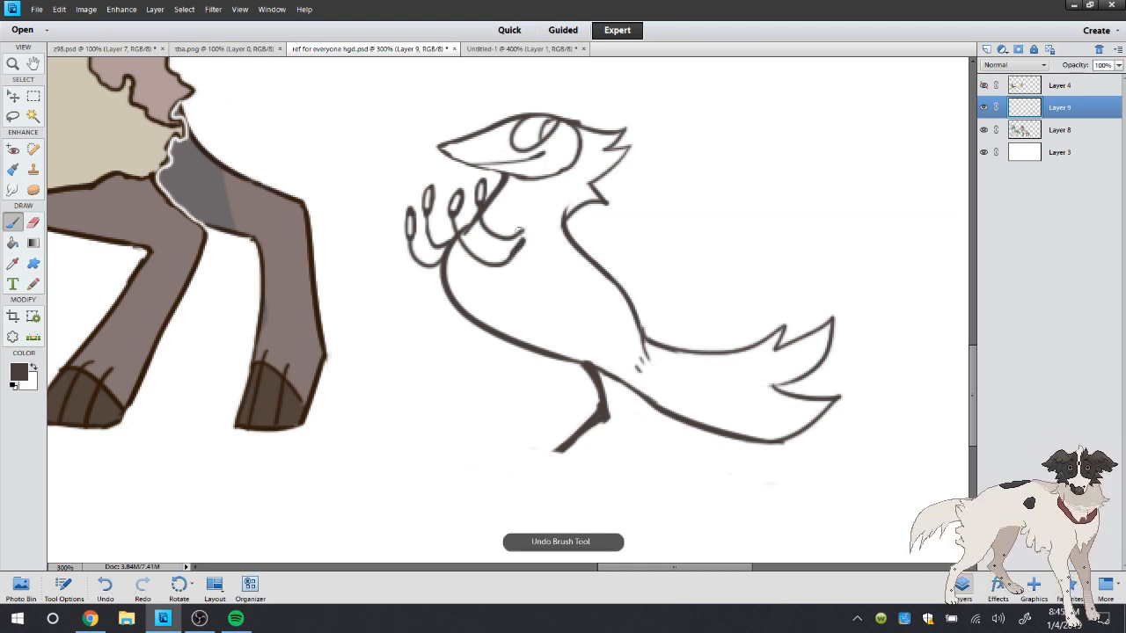
{"action": "key", "text": "e"}
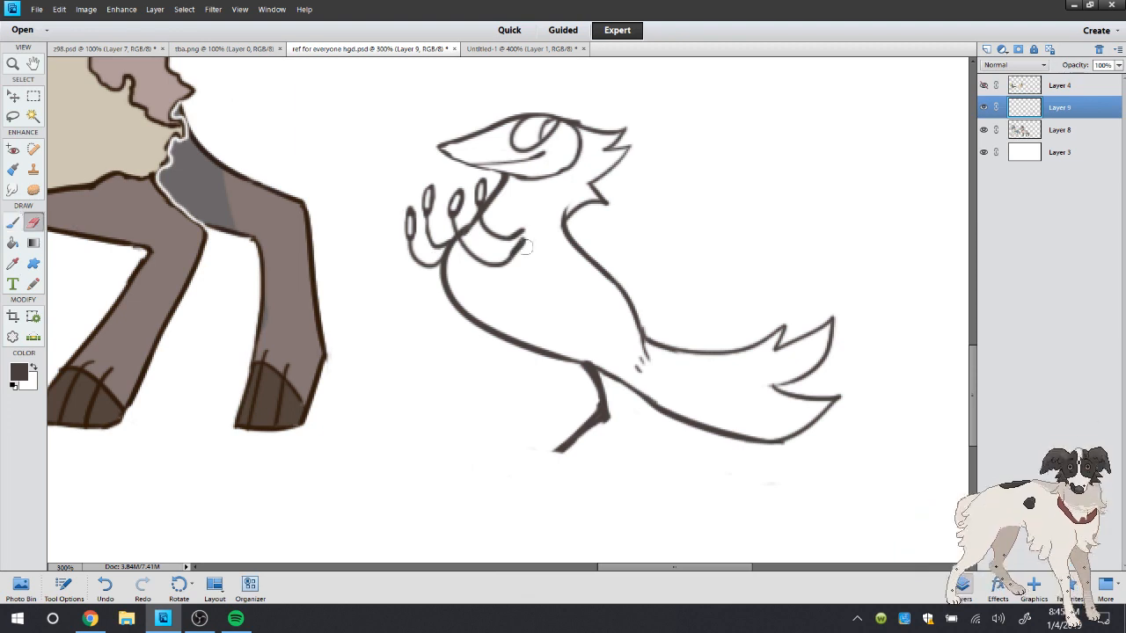
{"action": "mouse_move", "coordinate": [526, 229]}
{"action": "left_mouse_down"}
{"action": "mouse_move", "coordinate": [481, 248]}
{"action": "mouse_move", "coordinate": [529, 241]}
{"action": "mouse_move", "coordinate": [496, 280]}
{"action": "mouse_move", "coordinate": [526, 243]}
{"action": "mouse_move", "coordinate": [500, 251]}
{"action": "mouse_move", "coordinate": [548, 215]}
{"action": "mouse_move", "coordinate": [564, 328]}
{"action": "left_mouse_up"}
{"action": "left_click", "coordinate": [14, 222]}
{"action": "key", "text": "ctrl+z"}
{"action": "left_click_drag", "start_coordinate": [517, 262], "coordinate": [528, 308]}
{"action": "left_click", "coordinate": [32, 222]}
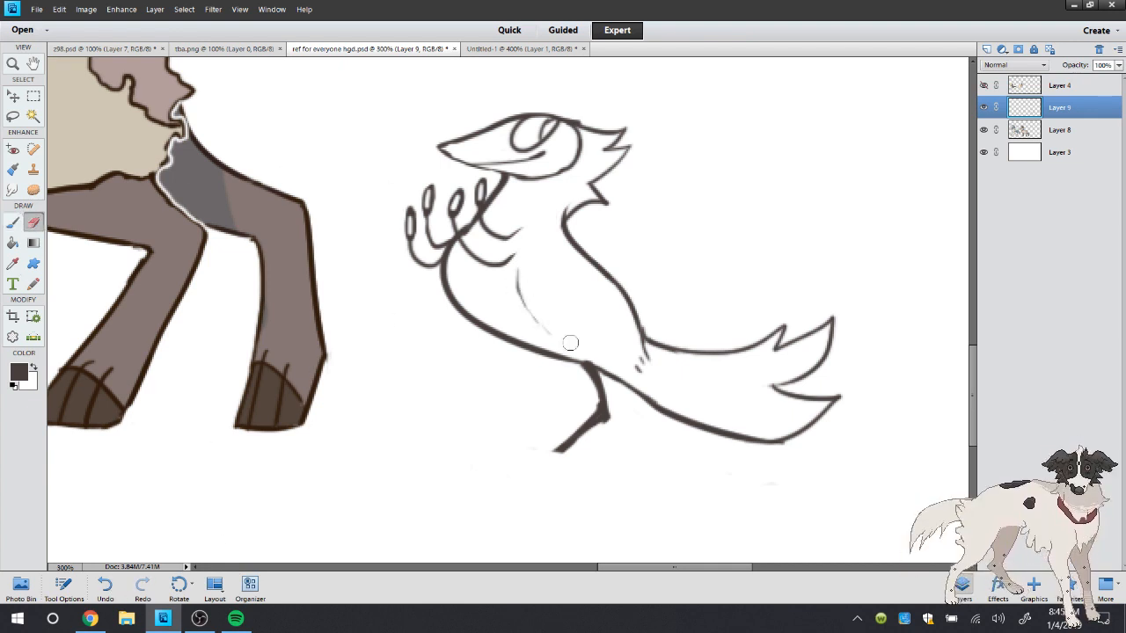
Add extra feather points to the tail's upper edge, between its tips and along its underside
{"action": "left_click", "coordinate": [12, 224]}
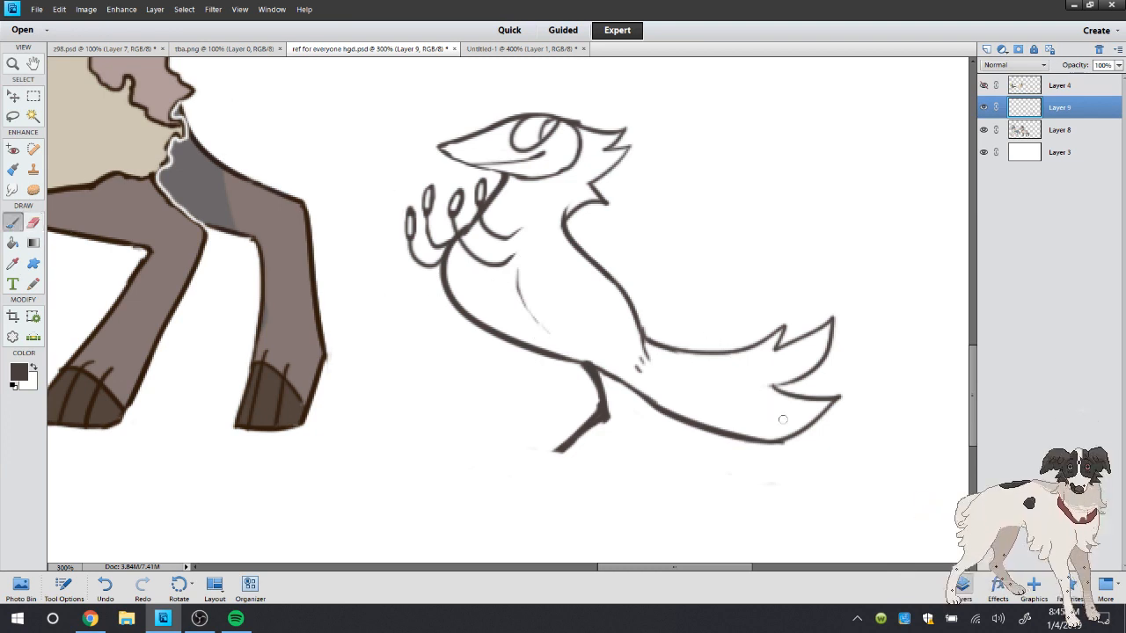
{"action": "left_click_drag", "start_coordinate": [746, 343], "coordinate": [753, 347]}
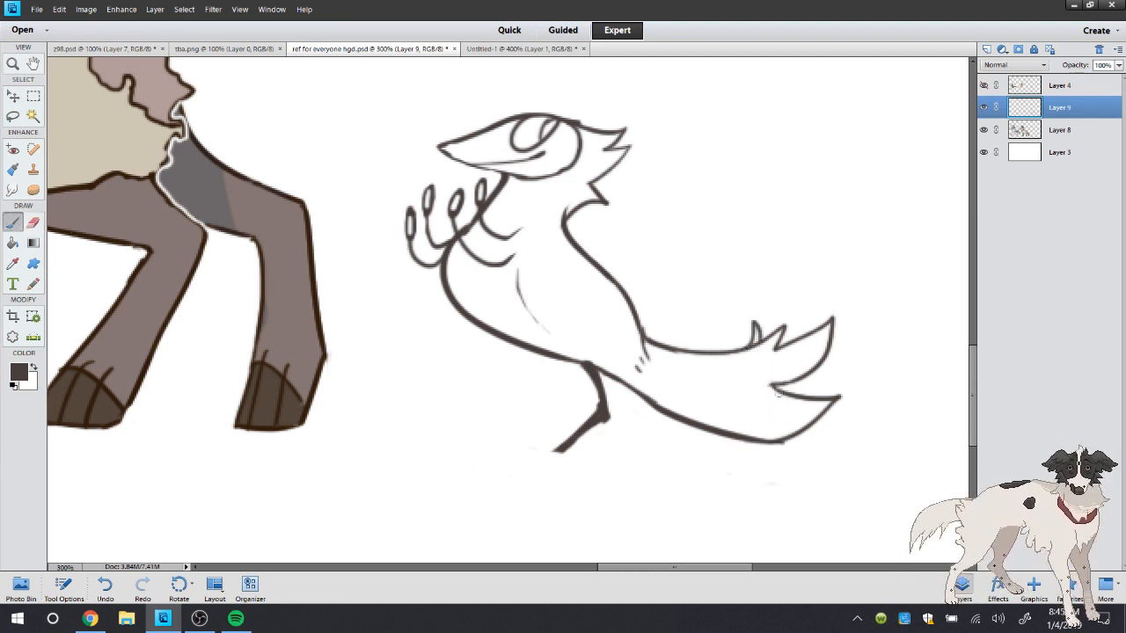
{"action": "left_click_drag", "start_coordinate": [774, 387], "coordinate": [827, 379]}
{"action": "mouse_move", "coordinate": [742, 407]}
{"action": "left_mouse_down"}
{"action": "mouse_move", "coordinate": [797, 410]}
{"action": "mouse_move", "coordinate": [745, 423]}
{"action": "left_mouse_up"}
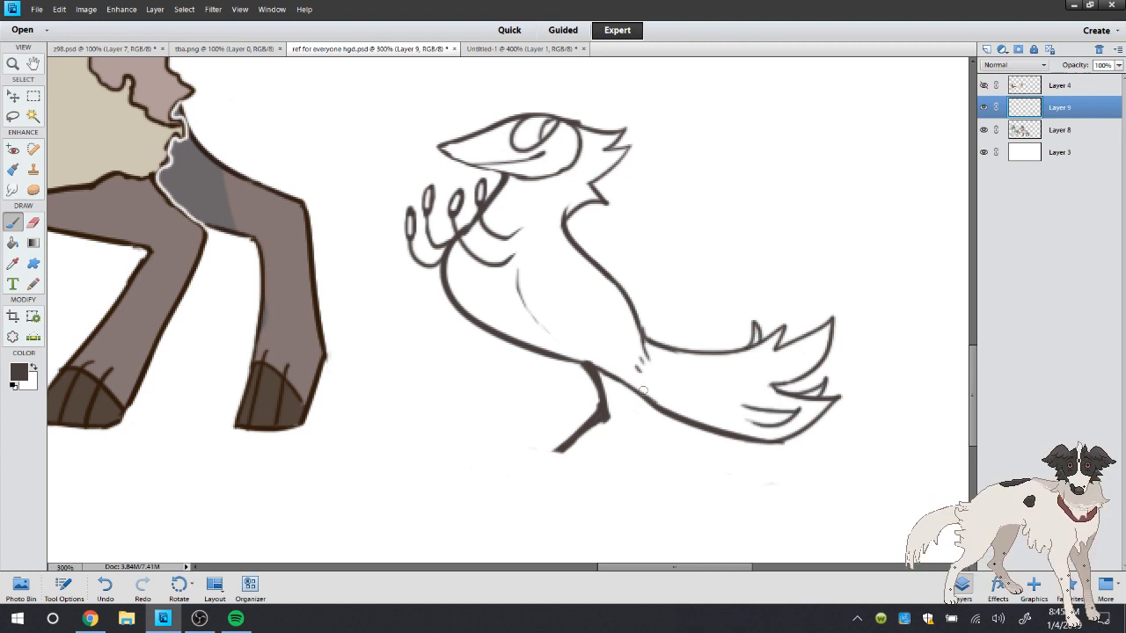
Erase the tail's feathered end so only its upper and lower base lines remain, undoing an erasure along the way
{"action": "left_click", "coordinate": [33, 224]}
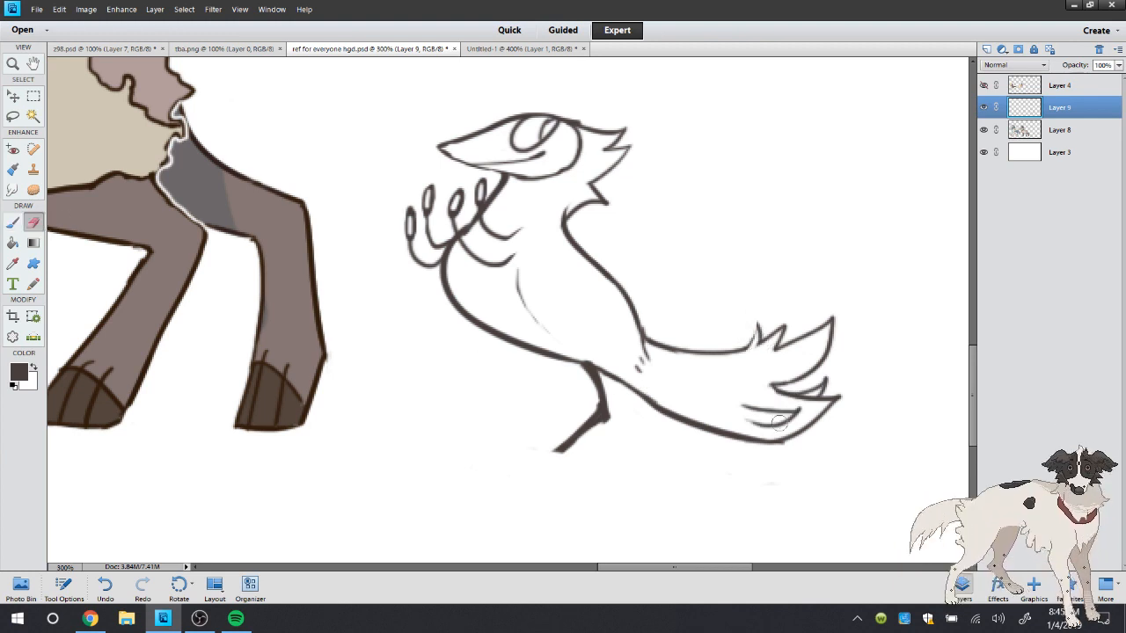
{"action": "mouse_move", "coordinate": [801, 408]}
{"action": "left_mouse_down"}
{"action": "mouse_move", "coordinate": [762, 401]}
{"action": "mouse_move", "coordinate": [799, 394]}
{"action": "mouse_move", "coordinate": [765, 418]}
{"action": "mouse_move", "coordinate": [848, 315]}
{"action": "mouse_move", "coordinate": [819, 427]}
{"action": "mouse_move", "coordinate": [778, 434]}
{"action": "left_mouse_up"}
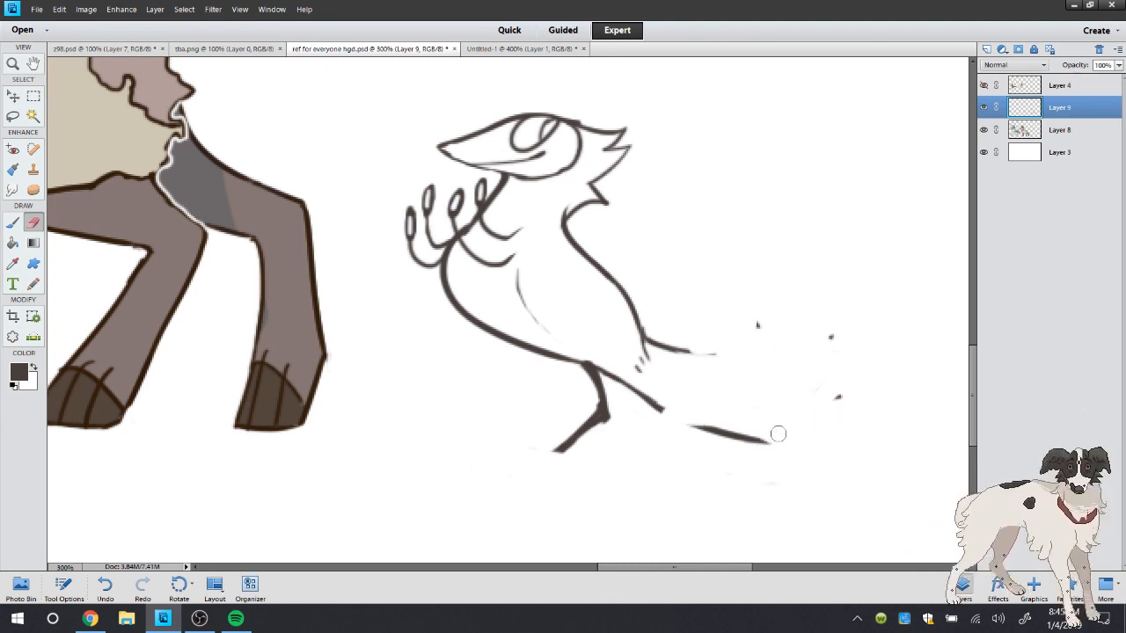
{"action": "left_click", "coordinate": [106, 584]}
{"action": "mouse_move", "coordinate": [764, 359]}
{"action": "left_mouse_down"}
{"action": "mouse_move", "coordinate": [749, 341]}
{"action": "mouse_move", "coordinate": [714, 417]}
{"action": "mouse_move", "coordinate": [819, 435]}
{"action": "mouse_move", "coordinate": [797, 390]}
{"action": "mouse_move", "coordinate": [769, 450]}
{"action": "mouse_move", "coordinate": [793, 433]}
{"action": "left_mouse_up"}
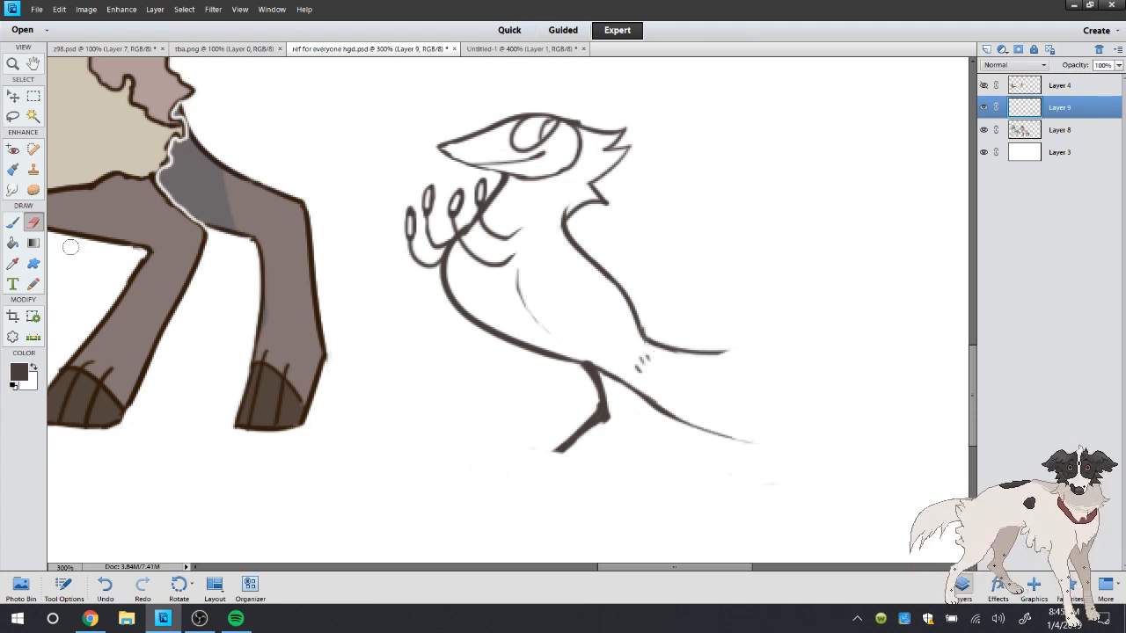
Redraw the tail's end with two upward feather points, a lower pair of points, and a curved underside joined to the base line
{"action": "left_click", "coordinate": [13, 222]}
{"action": "mouse_move", "coordinate": [727, 352]}
{"action": "left_mouse_down"}
{"action": "mouse_move", "coordinate": [801, 316]}
{"action": "mouse_move", "coordinate": [840, 311]}
{"action": "mouse_move", "coordinate": [805, 388]}
{"action": "mouse_move", "coordinate": [828, 392]}
{"action": "mouse_move", "coordinate": [833, 426]}
{"action": "left_mouse_up"}
{"action": "mouse_move", "coordinate": [701, 429]}
{"action": "left_mouse_down"}
{"action": "mouse_move", "coordinate": [884, 442]}
{"action": "mouse_move", "coordinate": [915, 406]}
{"action": "mouse_move", "coordinate": [836, 425]}
{"action": "left_mouse_up"}
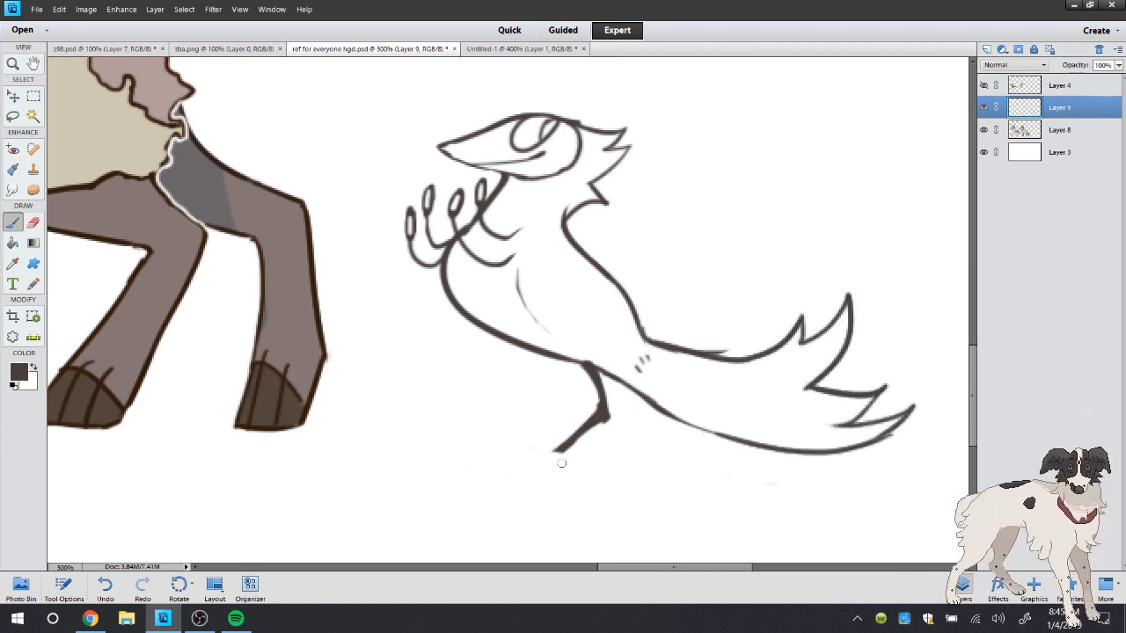
Draw three spread toes at the end of the leg, undoing and redrawing the lower two
{"action": "mouse_move", "coordinate": [558, 451]}
{"action": "left_mouse_down"}
{"action": "mouse_move", "coordinate": [457, 459]}
{"action": "mouse_move", "coordinate": [473, 496]}
{"action": "mouse_move", "coordinate": [532, 495]}
{"action": "left_mouse_up"}
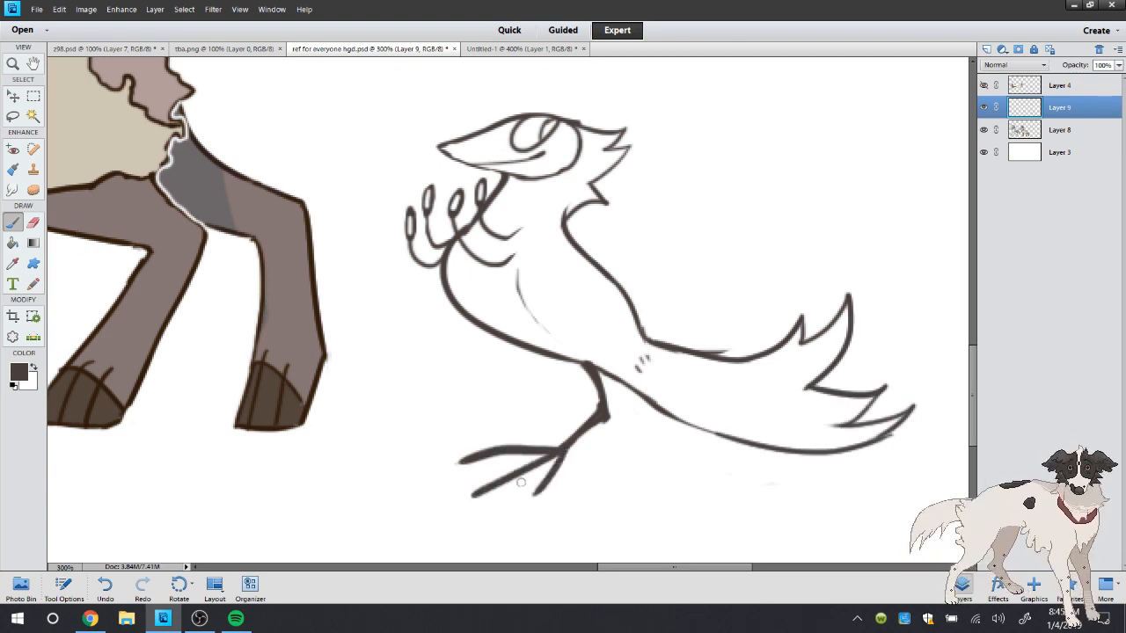
{"action": "left_click", "coordinate": [106, 587]}
{"action": "left_click", "coordinate": [108, 588]}
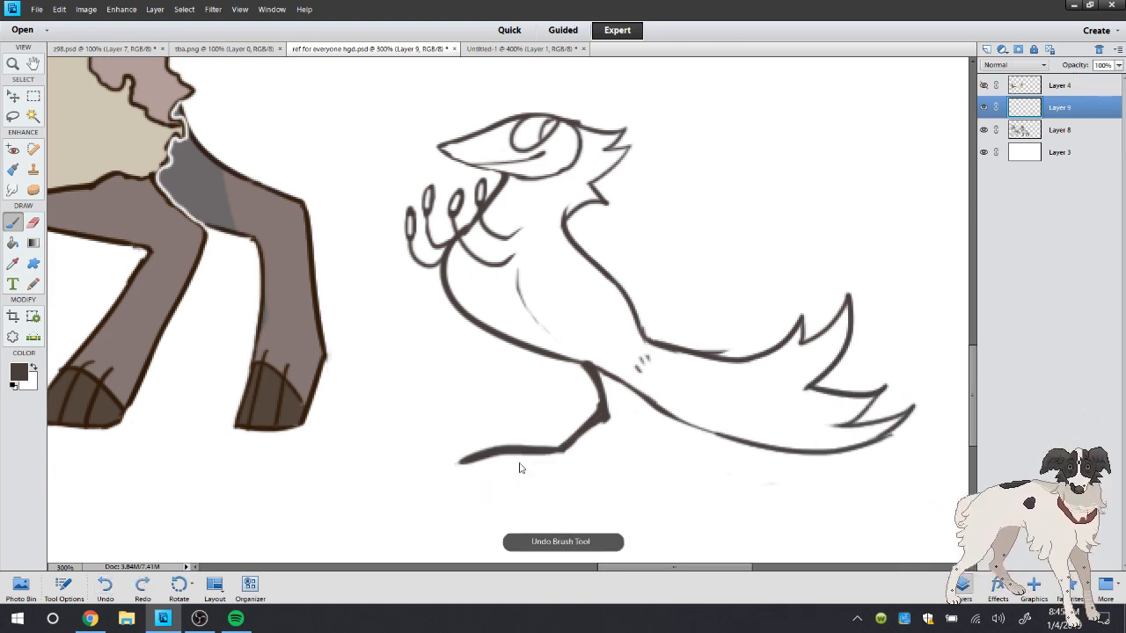
{"action": "mouse_move", "coordinate": [563, 452]}
{"action": "left_mouse_down"}
{"action": "mouse_move", "coordinate": [477, 484]}
{"action": "mouse_move", "coordinate": [537, 506]}
{"action": "left_mouse_up"}
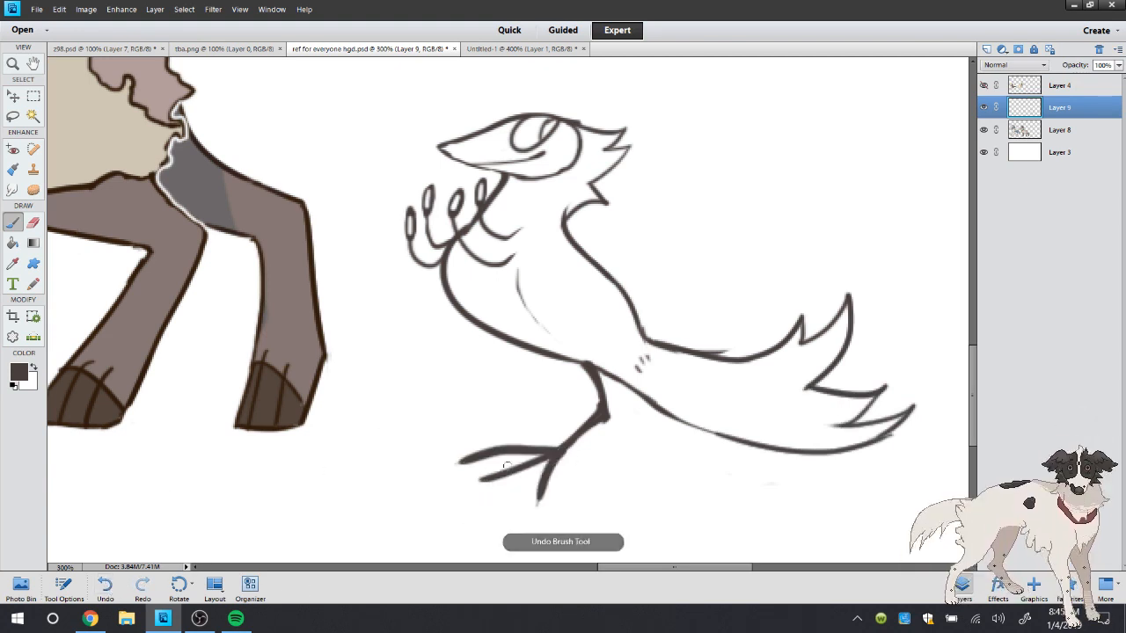
{"action": "mouse_move", "coordinate": [552, 456]}
{"action": "left_mouse_down"}
{"action": "mouse_move", "coordinate": [449, 493]}
{"action": "mouse_move", "coordinate": [488, 479]}
{"action": "left_mouse_up"}
Erase the outer ends of the toes to make them shorter and pointed
{"action": "left_click", "coordinate": [33, 222]}
{"action": "left_click", "coordinate": [236, 618]}
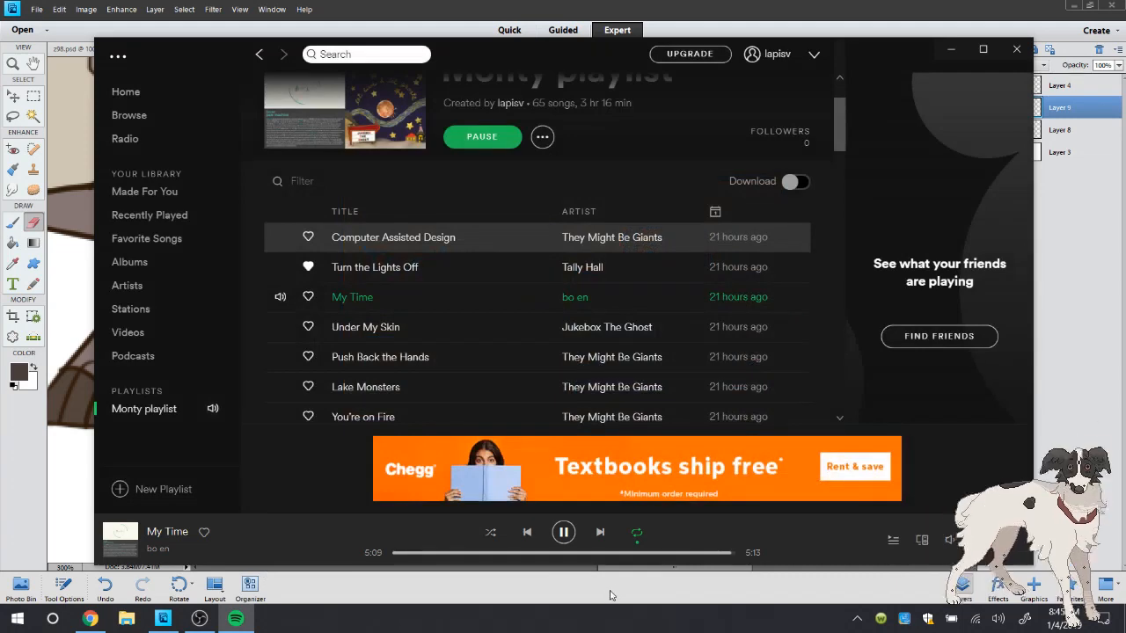
{"action": "left_click", "coordinate": [235, 619]}
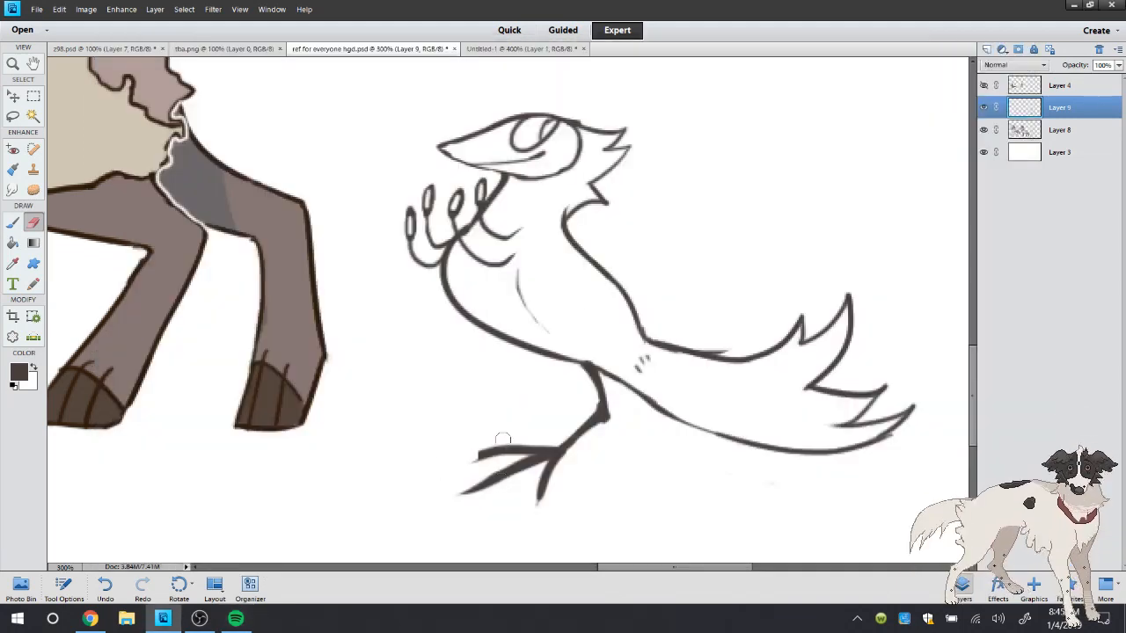
{"action": "mouse_move", "coordinate": [465, 490]}
{"action": "left_mouse_down"}
{"action": "mouse_move", "coordinate": [494, 474]}
{"action": "mouse_move", "coordinate": [494, 489]}
{"action": "mouse_move", "coordinate": [538, 507]}
{"action": "mouse_move", "coordinate": [484, 457]}
{"action": "left_mouse_up"}
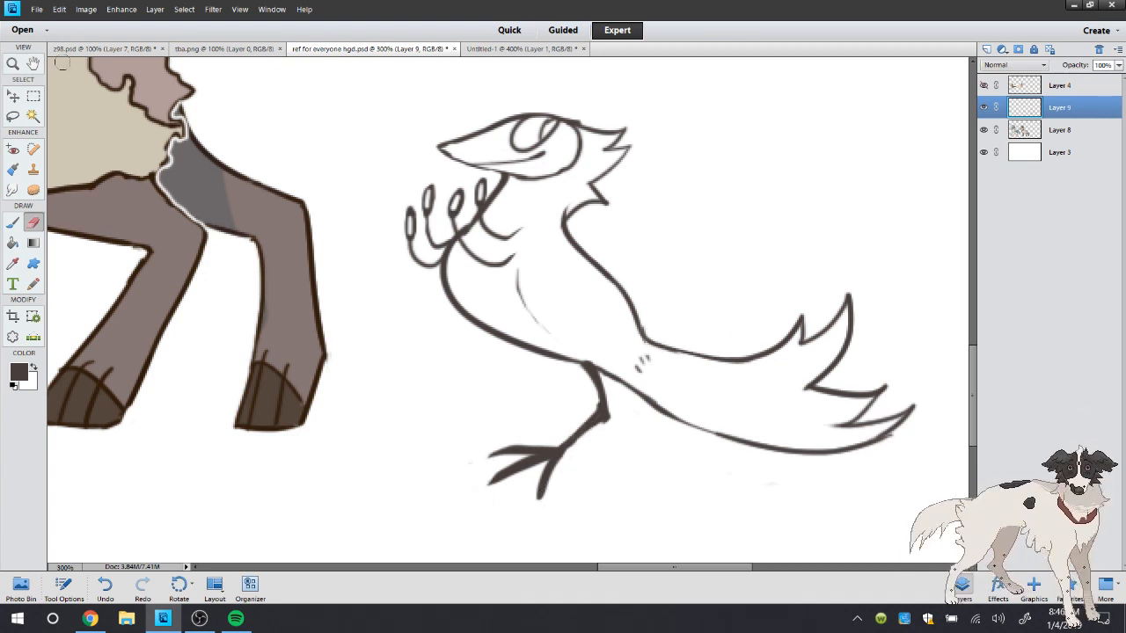
{"action": "double_click", "coordinate": [15, 64]}
{"action": "left_click_drag", "start_coordinate": [957, 542], "coordinate": [468, 273]}
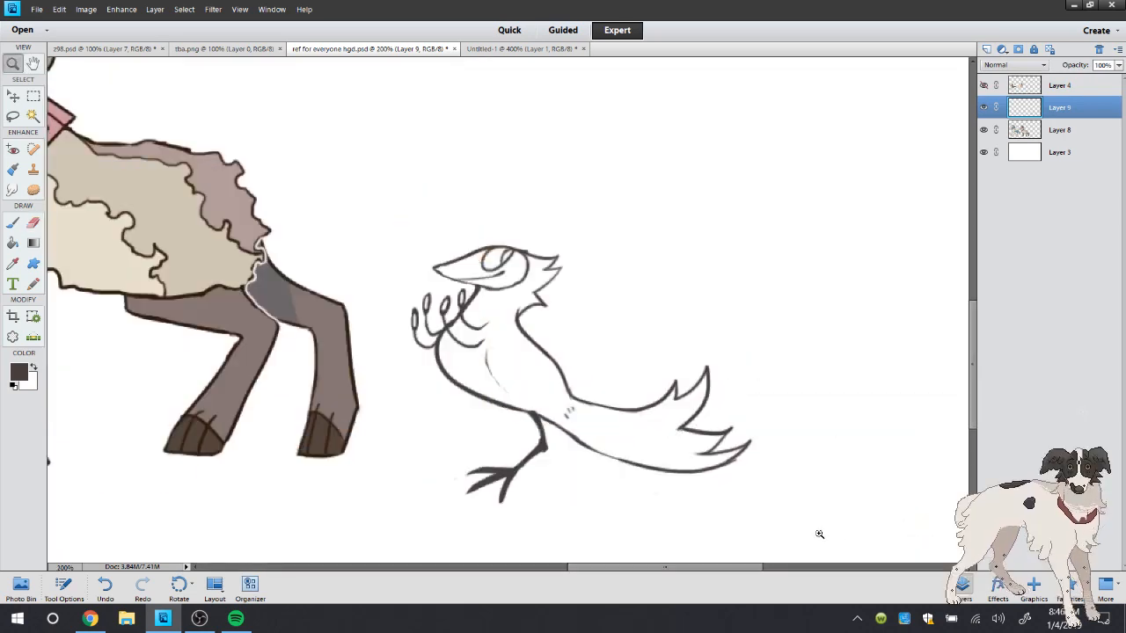
{"action": "left_click", "coordinate": [696, 523]}
{"action": "left_click", "coordinate": [13, 222]}
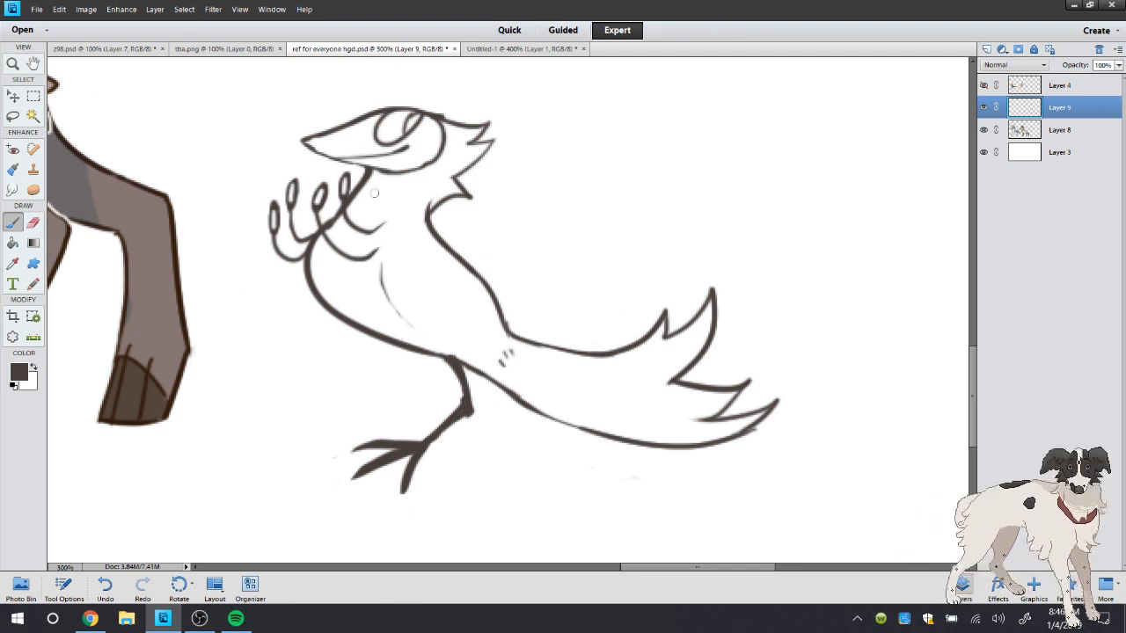
{"action": "left_click", "coordinate": [34, 223]}
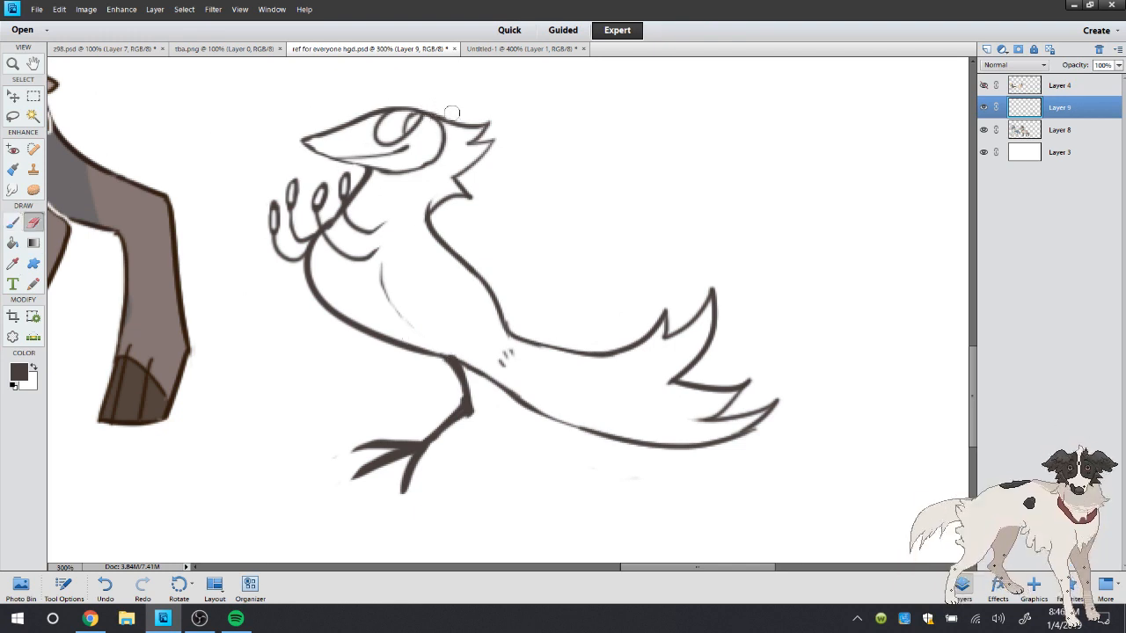
{"action": "left_click", "coordinate": [13, 223]}
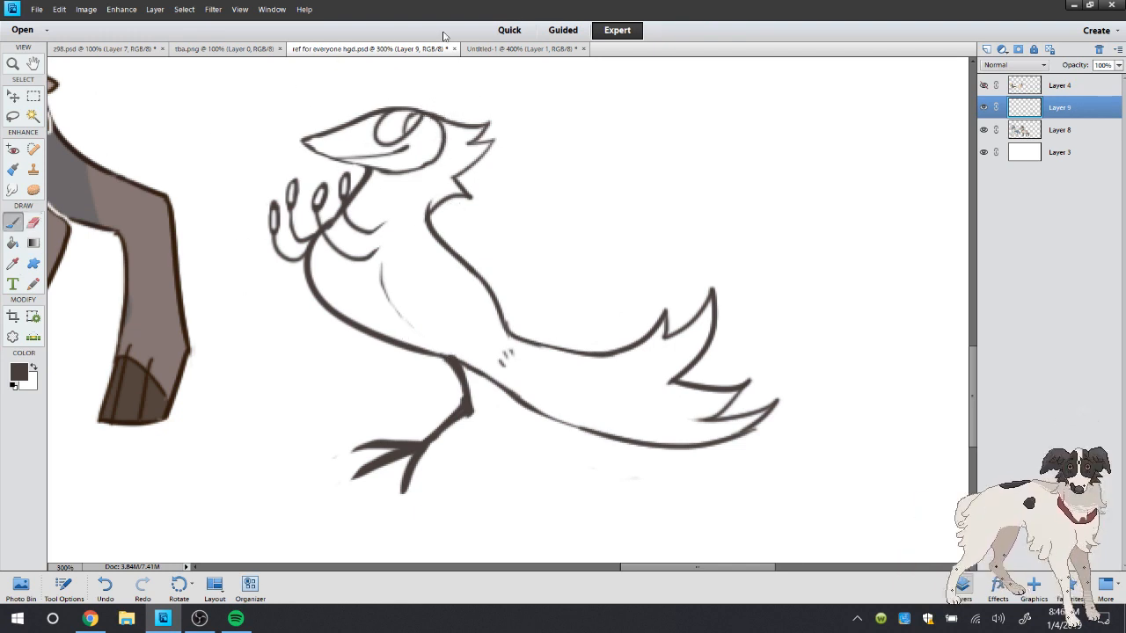
Compare the face with the bird in Untitled-1, try an extra line near the mouth corner, and undo it
{"action": "left_click", "coordinate": [504, 48]}
{"action": "left_click", "coordinate": [13, 263]}
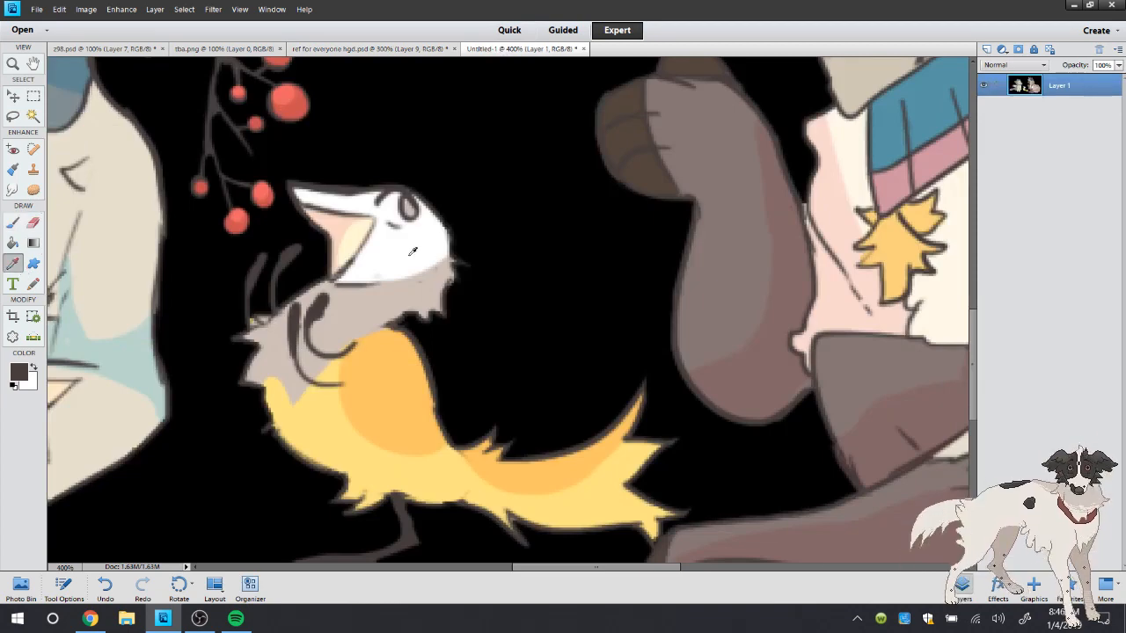
{"action": "left_click", "coordinate": [399, 50]}
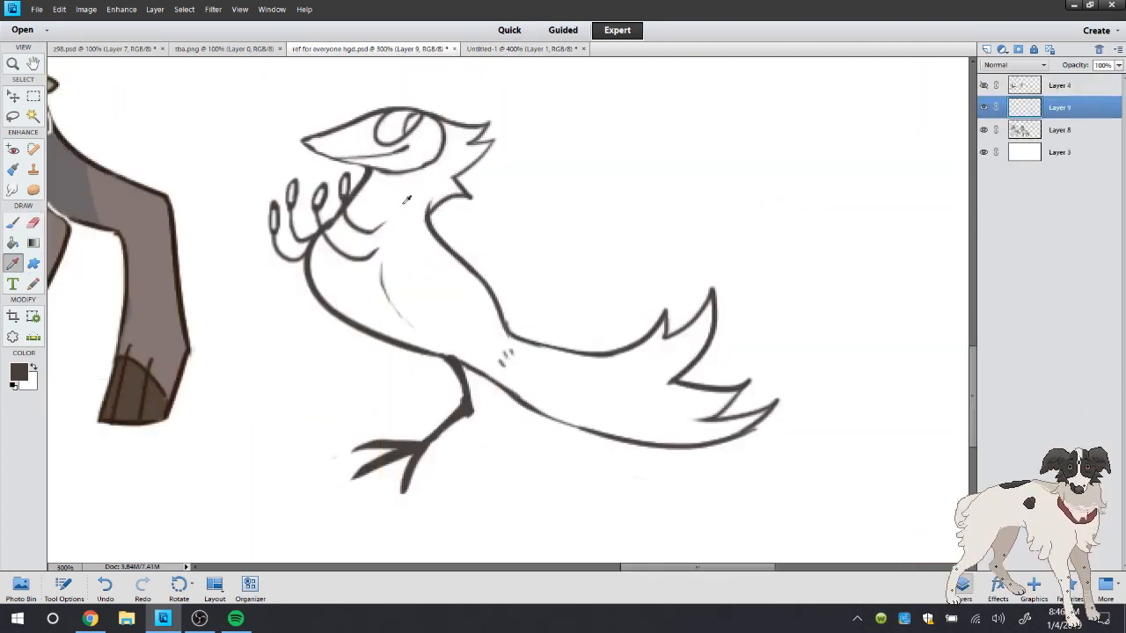
{"action": "left_click", "coordinate": [14, 223]}
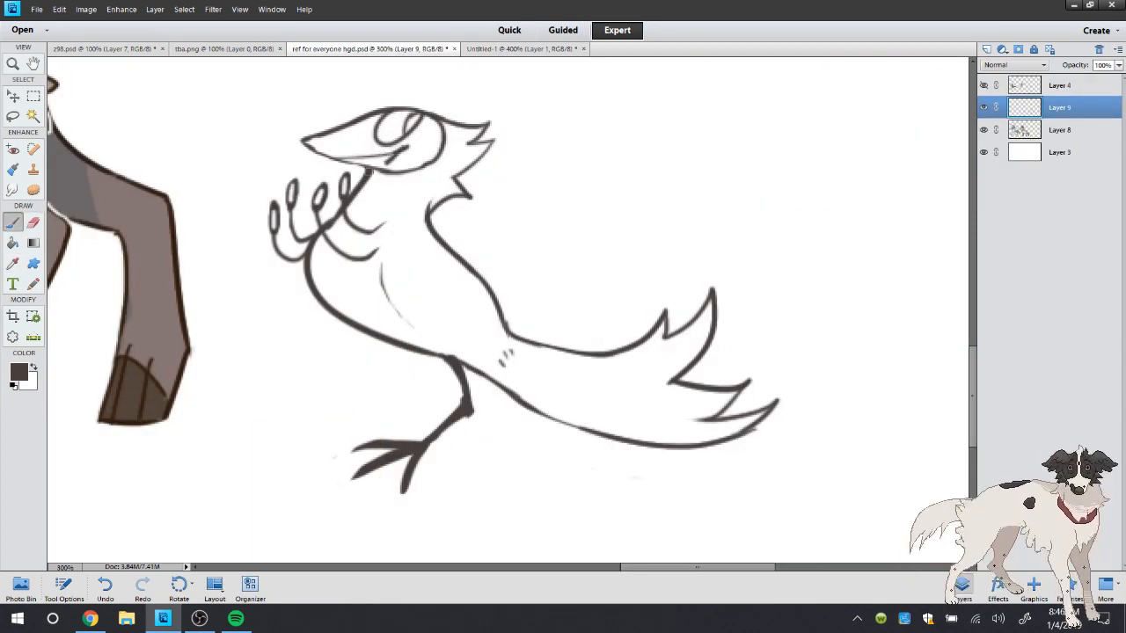
{"action": "left_click_drag", "start_coordinate": [356, 183], "coordinate": [335, 163]}
{"action": "left_click", "coordinate": [105, 586]}
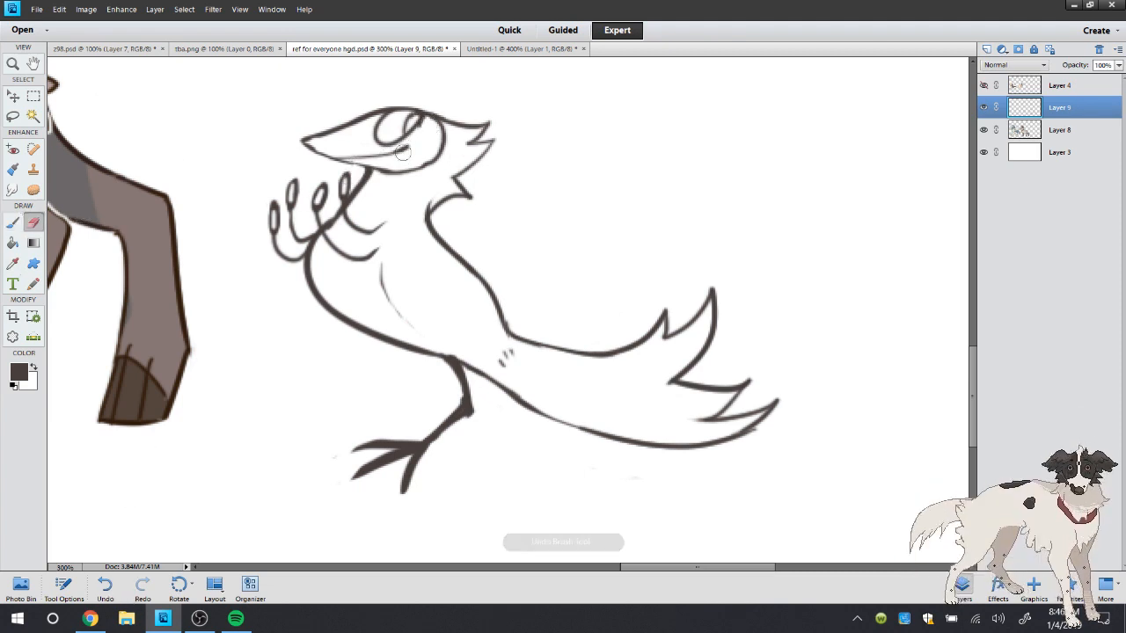
Sample the orange of the bird's wing in Untitled-1 and add a new layer beneath the line art in ref for everyone hgd.psd
{"action": "left_click", "coordinate": [522, 48]}
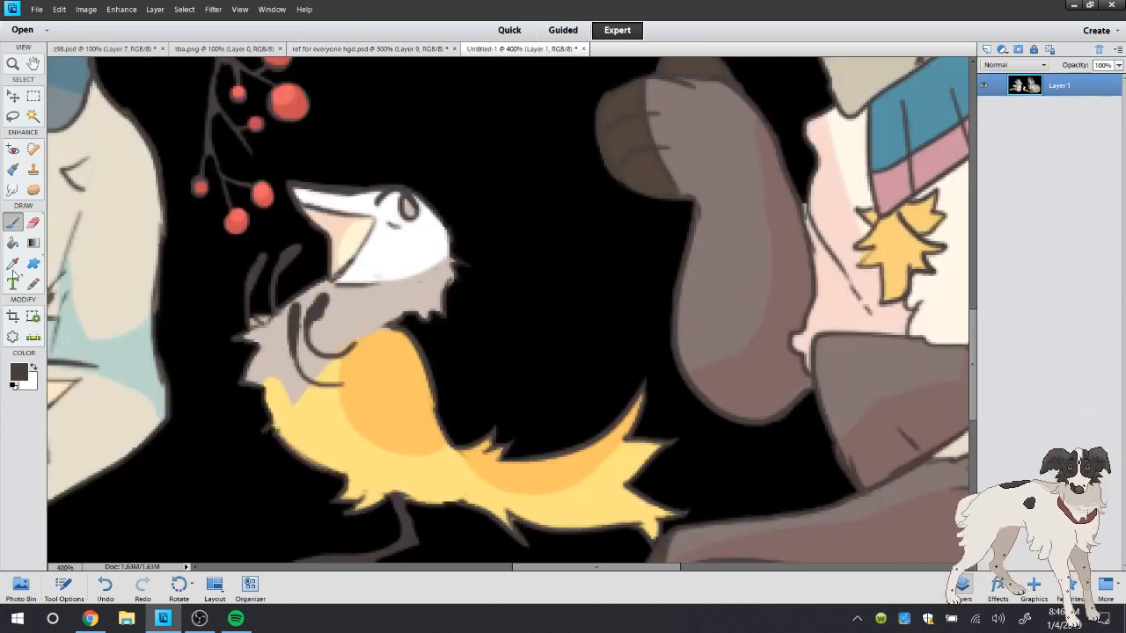
{"action": "key", "text": "i"}
{"action": "left_click", "coordinate": [385, 373]}
{"action": "left_click", "coordinate": [334, 49]}
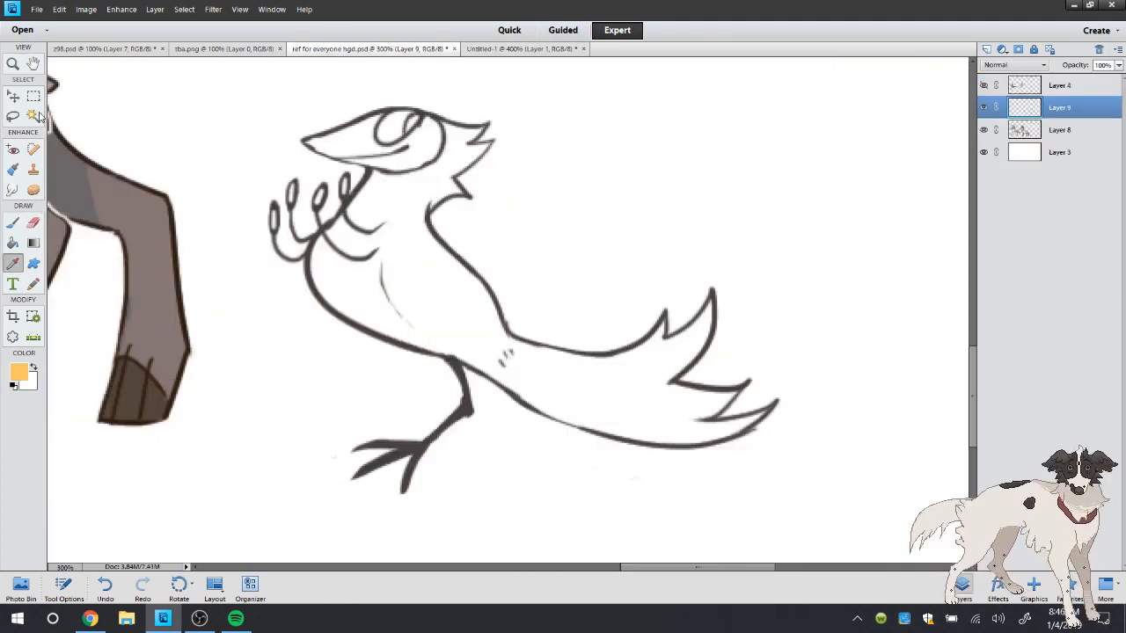
{"action": "key", "text": "a"}
{"action": "left_click", "coordinate": [1014, 129]}
{"action": "left_click", "coordinate": [987, 49]}
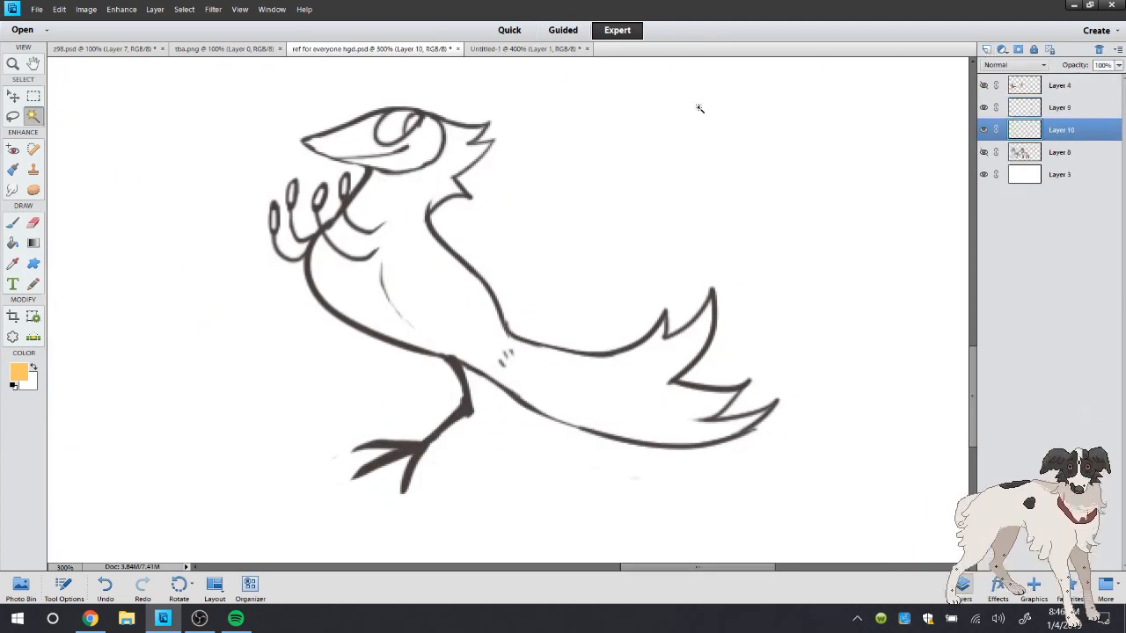
Select the empty area around the bird, expand the selection into the outline, and invert it to cover the silhouette
{"action": "left_click", "coordinate": [698, 105]}
{"action": "left_click", "coordinate": [184, 9]}
{"action": "mouse_move", "coordinate": [198, 163]}
{"action": "left_click", "coordinate": [316, 184]}
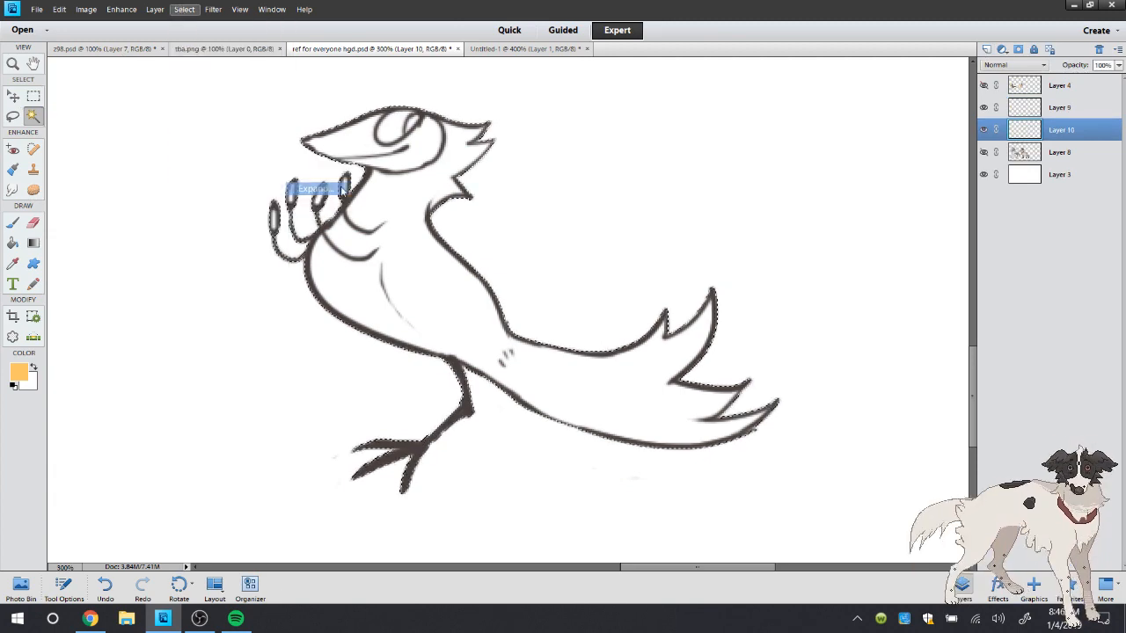
{"action": "left_click", "coordinate": [635, 203]}
{"action": "left_click", "coordinate": [185, 10]}
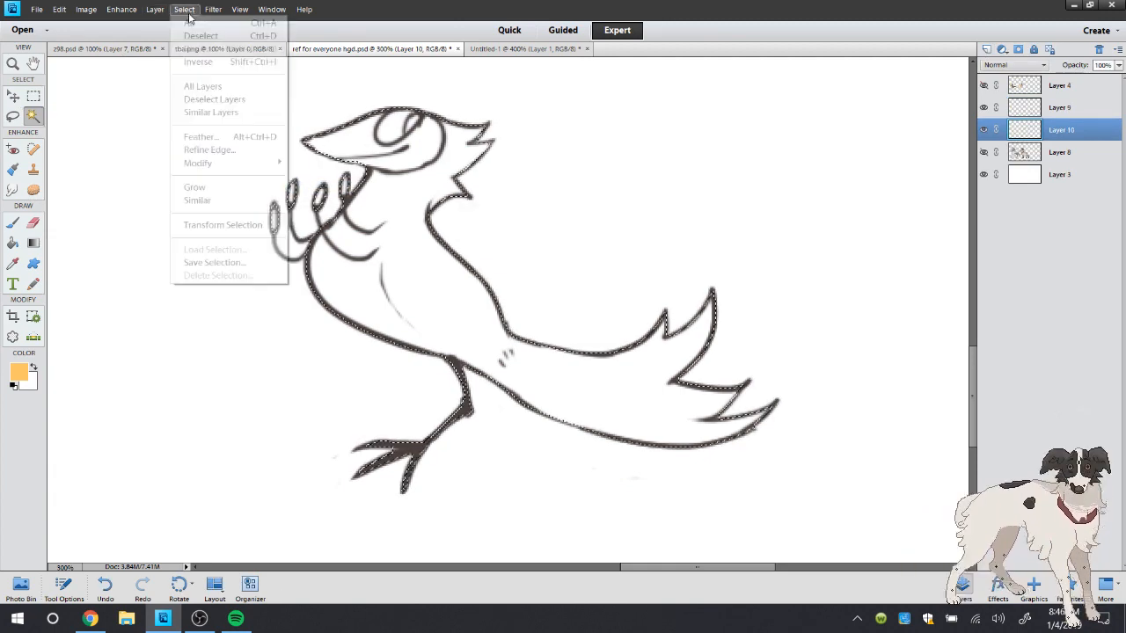
{"action": "left_click", "coordinate": [195, 62]}
Fill the bird's silhouette with the sampled orange, deselect it, and lock the colour layer's transparent pixels
{"action": "left_click", "coordinate": [13, 243]}
{"action": "left_click", "coordinate": [314, 227]}
{"action": "key", "text": "l"}
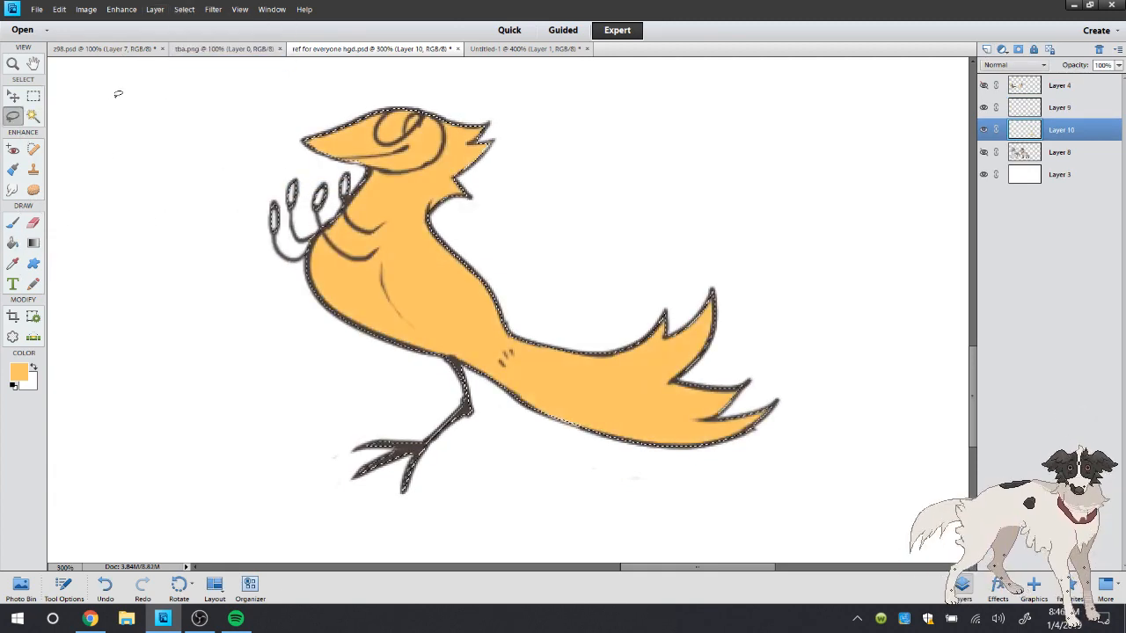
{"action": "key", "text": "ctrl+d"}
{"action": "key", "text": "b"}
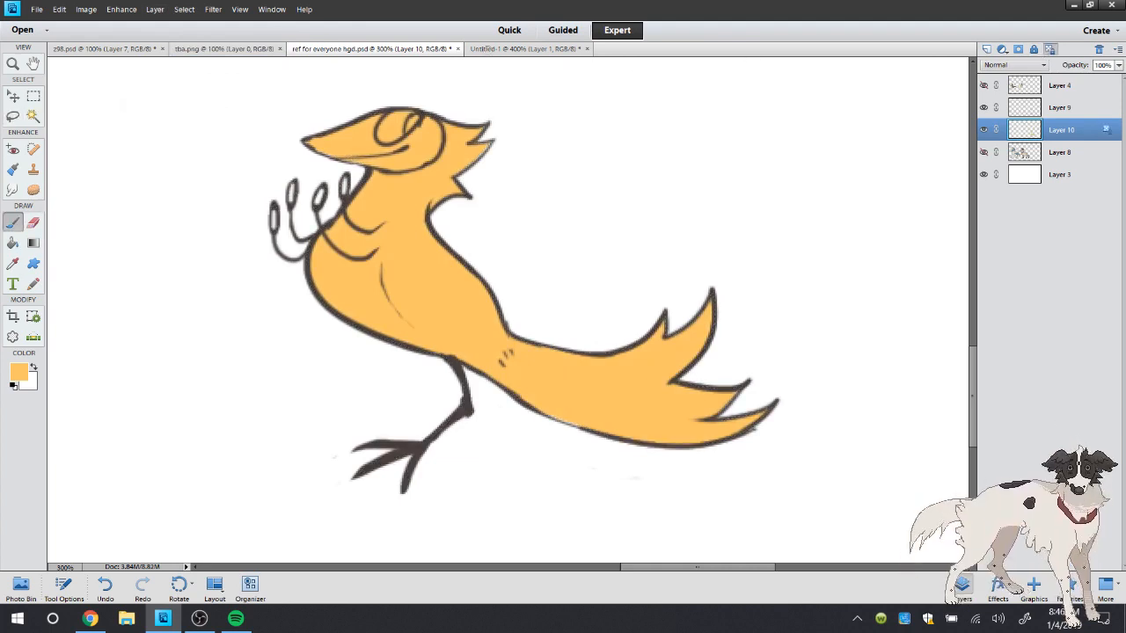
Select the bird's outlined head area, fill it with white, and deselect it
{"action": "left_click", "coordinate": [13, 269]}
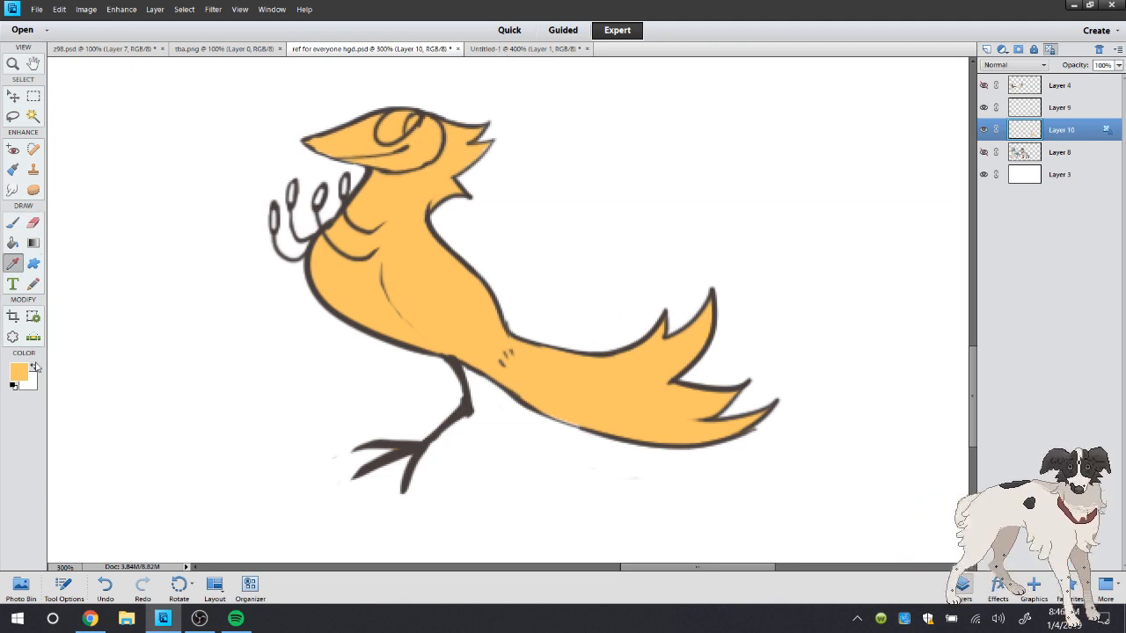
{"action": "left_click", "coordinate": [36, 367]}
{"action": "left_click", "coordinate": [32, 115]}
{"action": "left_click", "coordinate": [364, 139]}
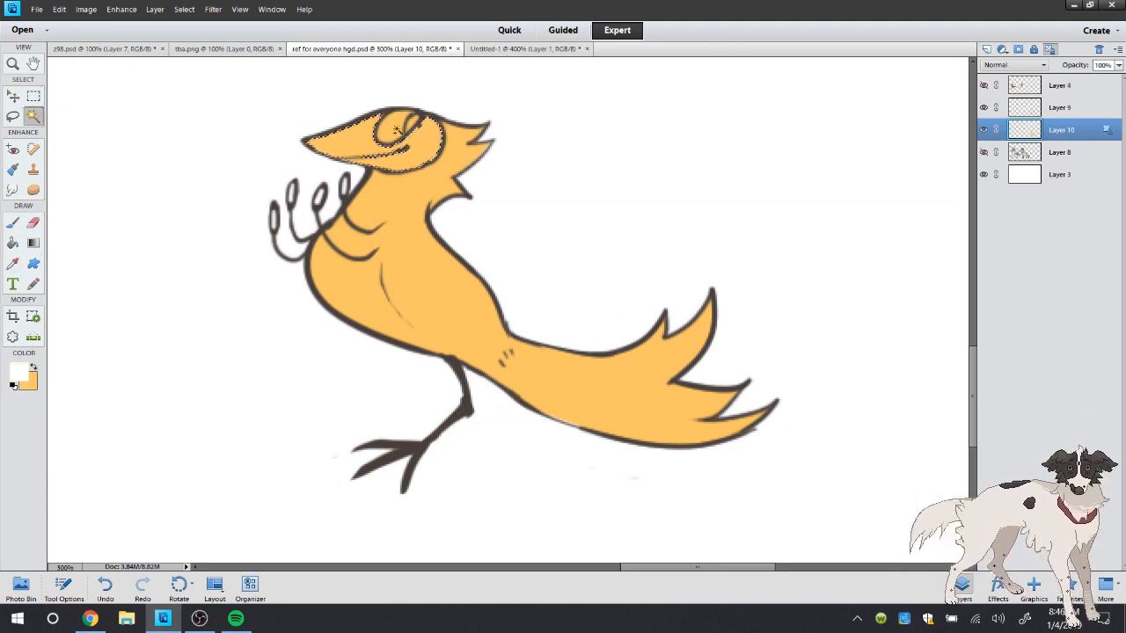
{"action": "key", "text": "k"}
{"action": "left_click", "coordinate": [13, 117]}
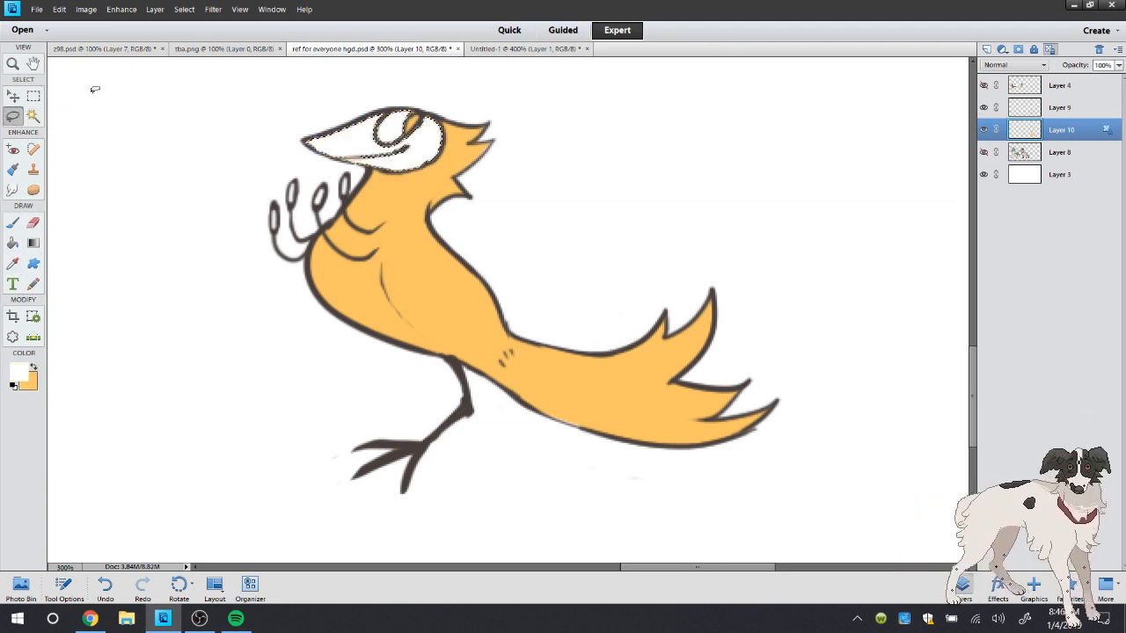
{"action": "right_click", "coordinate": [92, 94]}
{"action": "left_click", "coordinate": [104, 102]}
{"action": "left_click", "coordinate": [395, 153]}
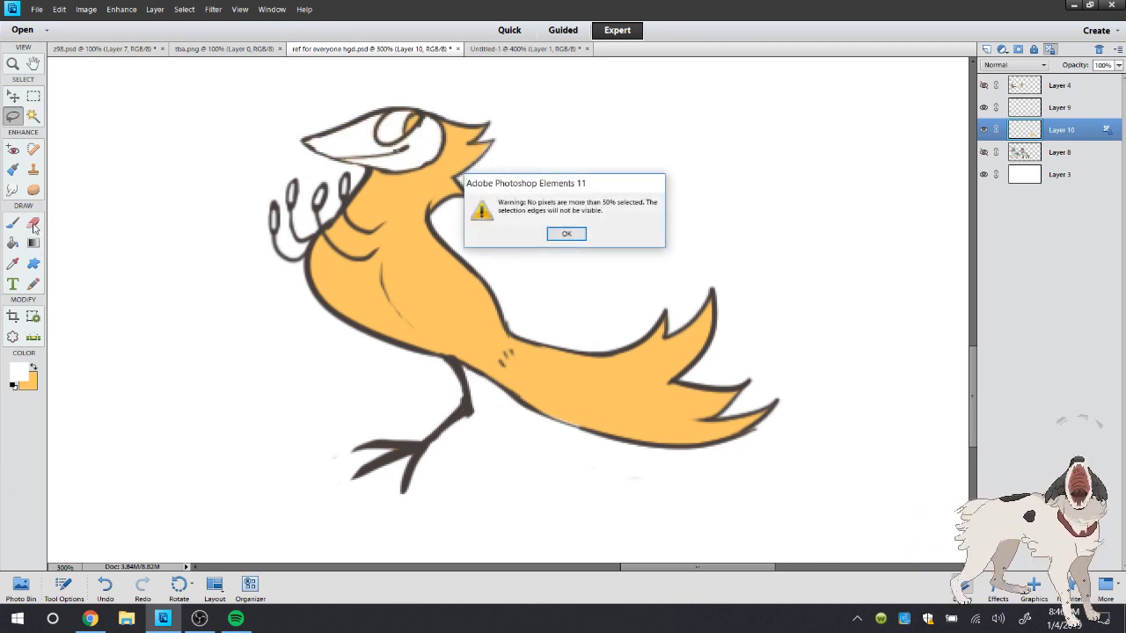
{"action": "left_click", "coordinate": [567, 233]}
Paint over the orange left inside the bird's eye in white with a larger brush
{"action": "left_click", "coordinate": [12, 223]}
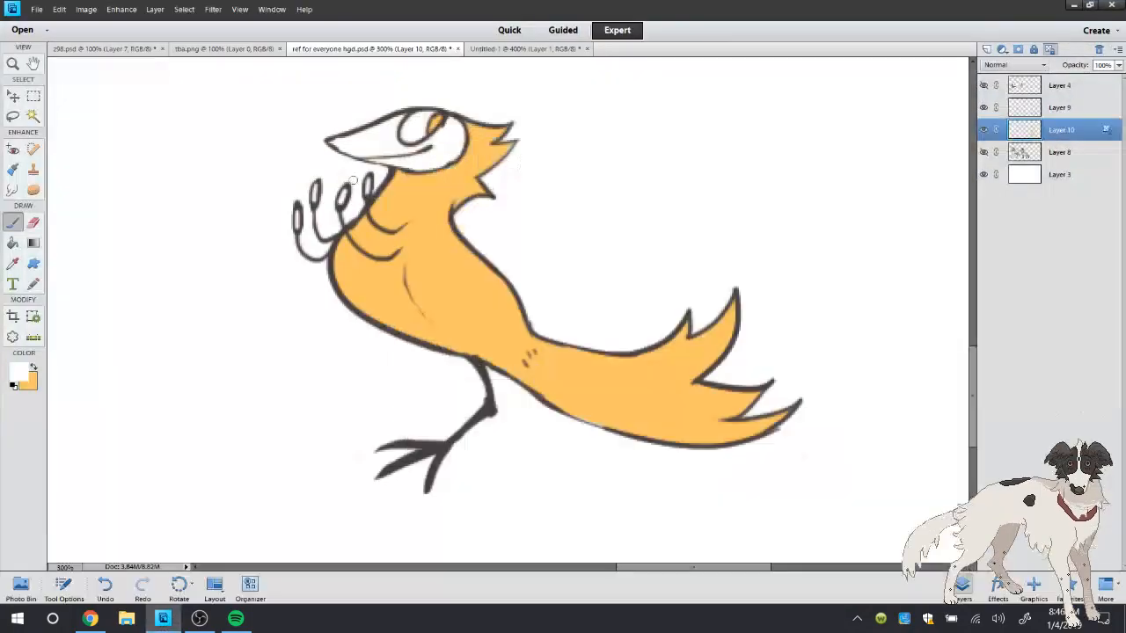
{"action": "right_click", "coordinate": [370, 174]}
{"action": "double_click", "coordinate": [370, 169]}
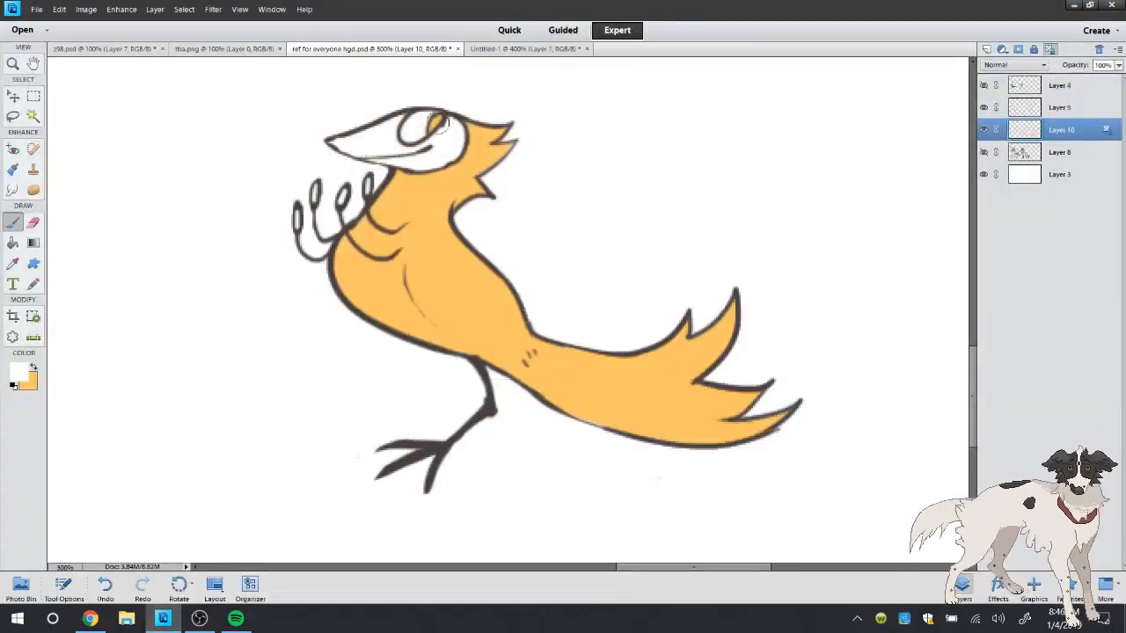
{"action": "left_click", "coordinate": [14, 117]}
{"action": "right_click", "coordinate": [107, 98]}
{"action": "left_click", "coordinate": [130, 110]}
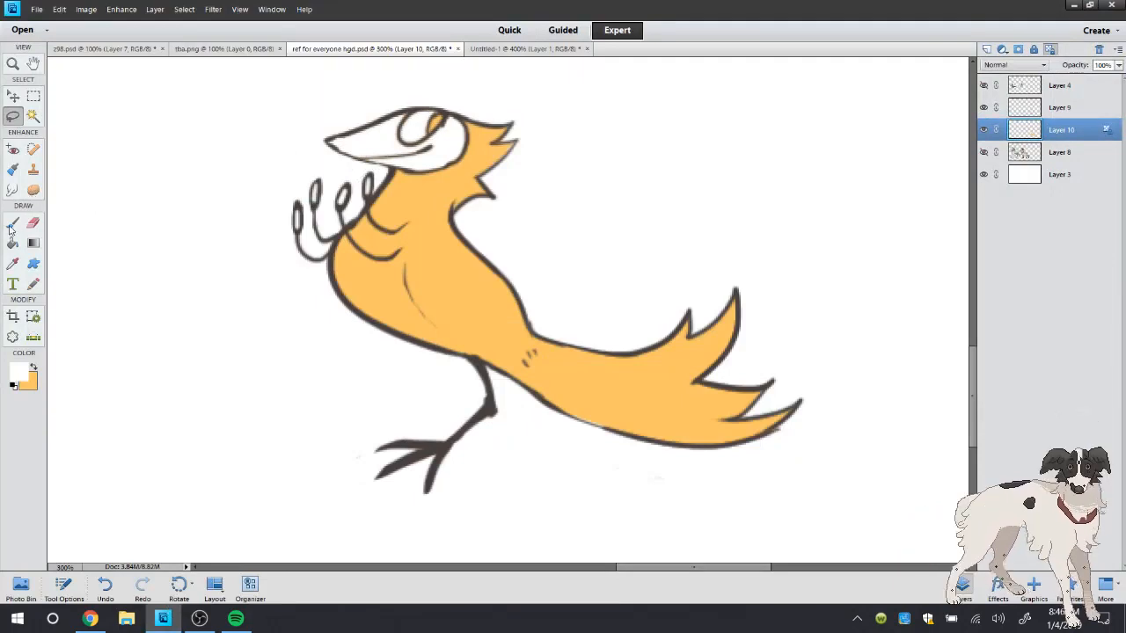
{"action": "left_click", "coordinate": [12, 223]}
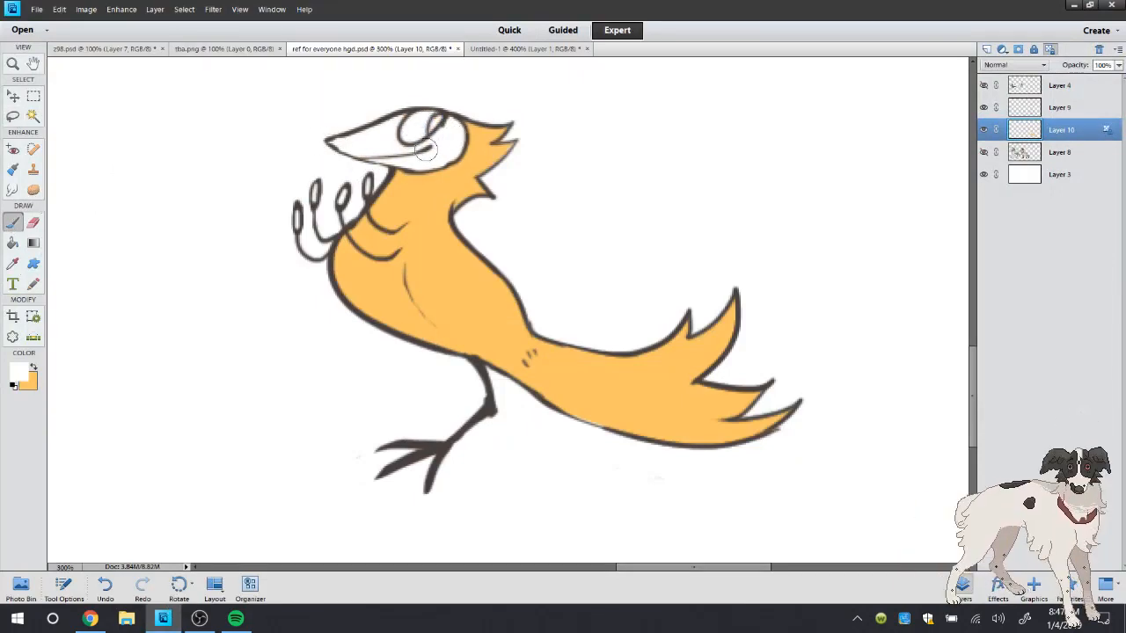
Choose a very pale blue and shade the top of the white head around the eye
{"action": "left_click", "coordinate": [17, 376]}
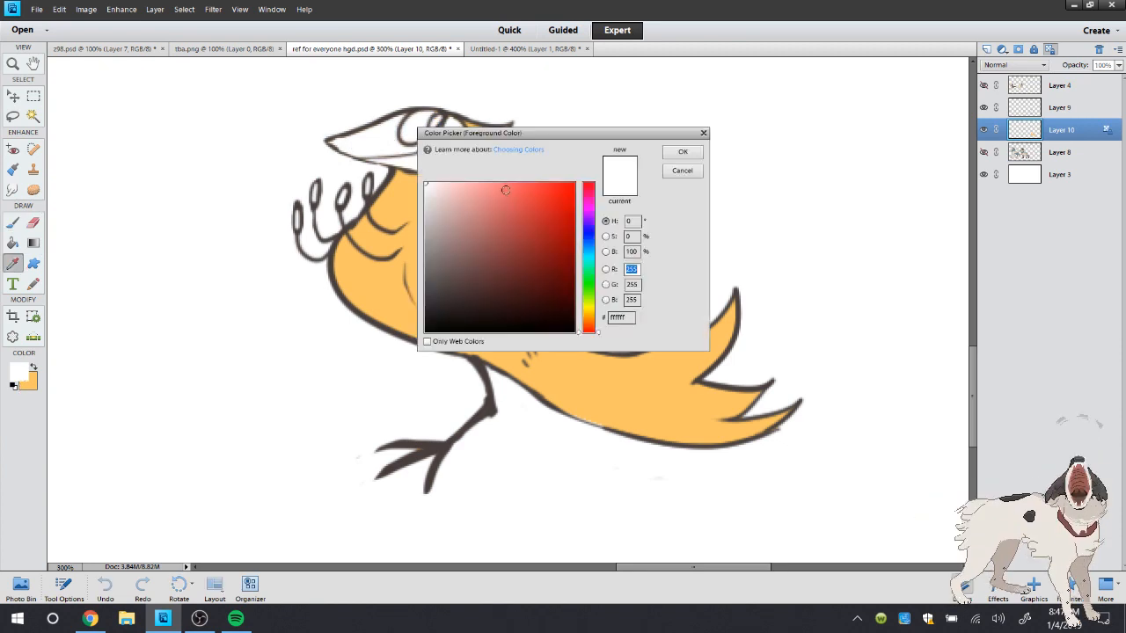
{"action": "left_click", "coordinate": [590, 251]}
{"action": "left_click", "coordinate": [440, 191]}
{"action": "left_click", "coordinate": [682, 151]}
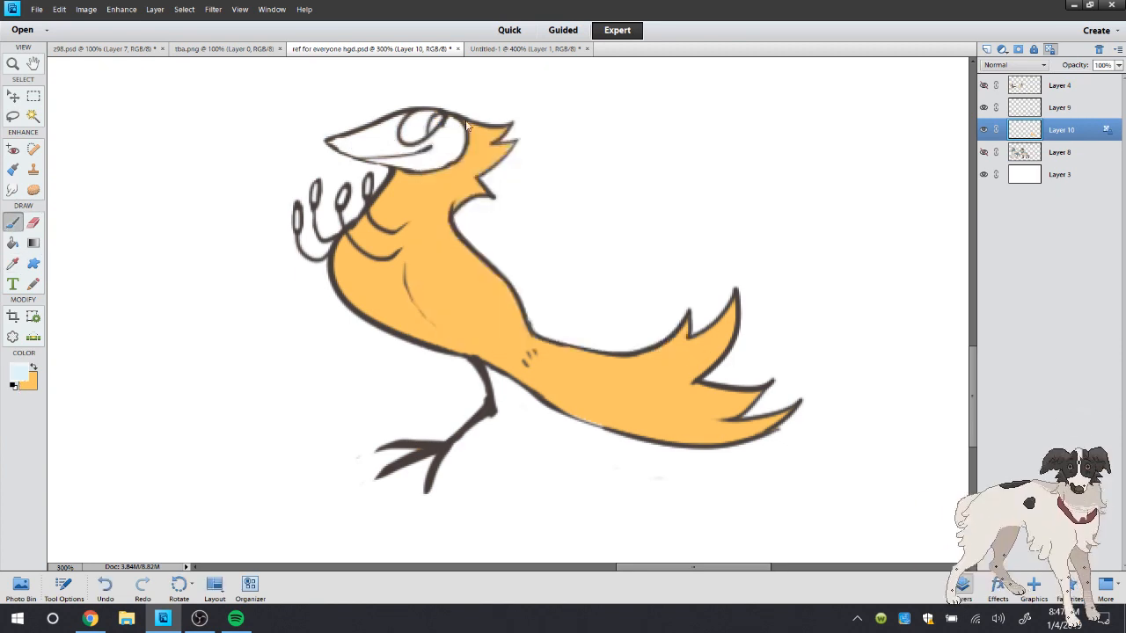
{"action": "left_click_drag", "start_coordinate": [438, 123], "coordinate": [405, 124]}
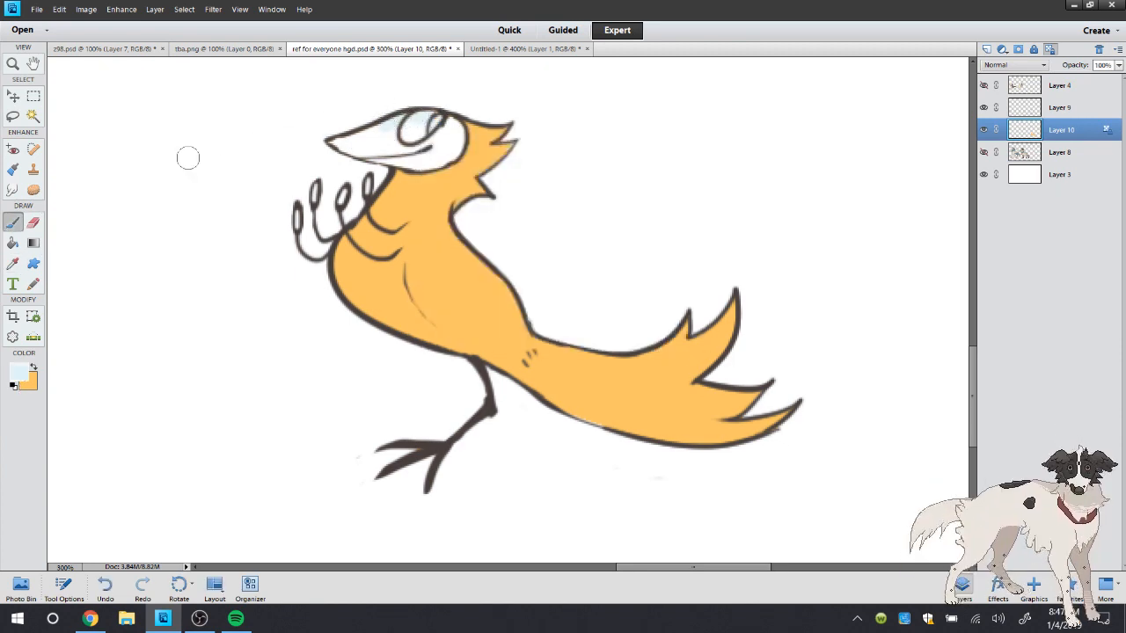
Sample the grey-beige of the bird's neck feathers in Untitled-1
{"action": "left_click", "coordinate": [13, 263]}
{"action": "left_click", "coordinate": [525, 50]}
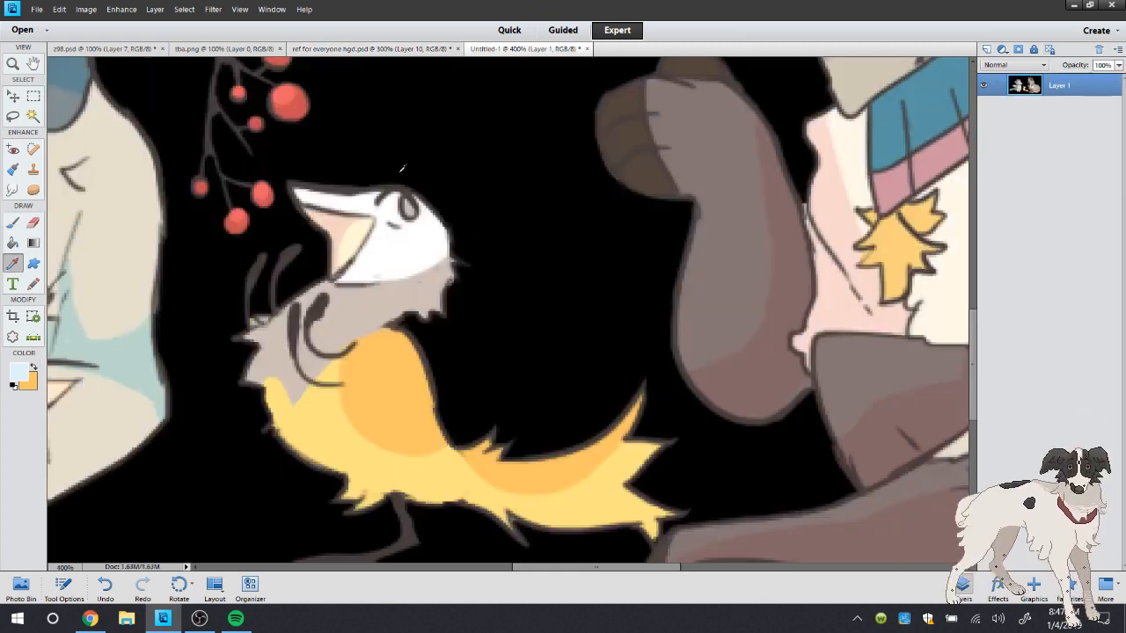
{"action": "left_click", "coordinate": [358, 299]}
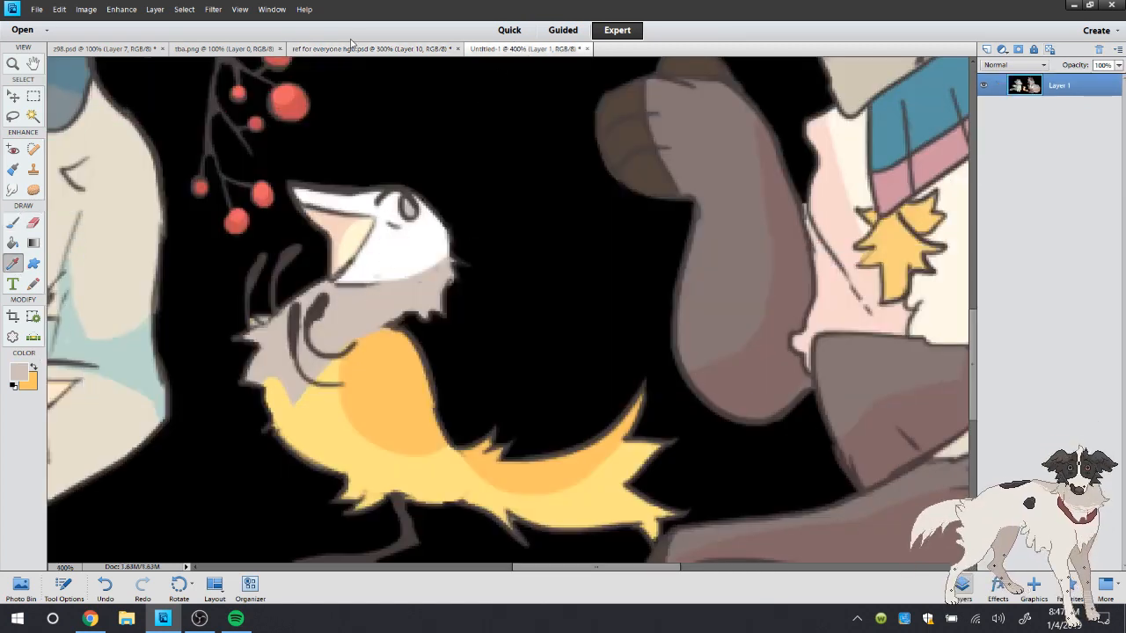
Paint the bird's neck, crest and upper chest in ref for everyone hgd.psd with the sampled grey-beige, following the reference picture
{"action": "key", "text": "b"}
{"action": "left_click", "coordinate": [379, 49]}
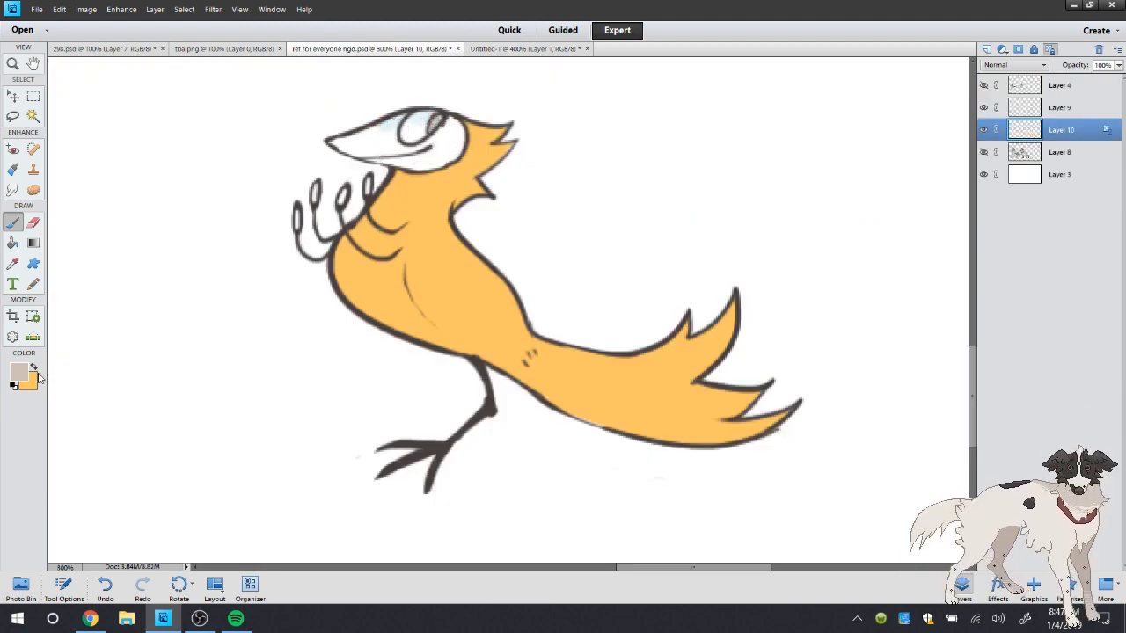
{"action": "left_click", "coordinate": [368, 145], "text": "alt"}
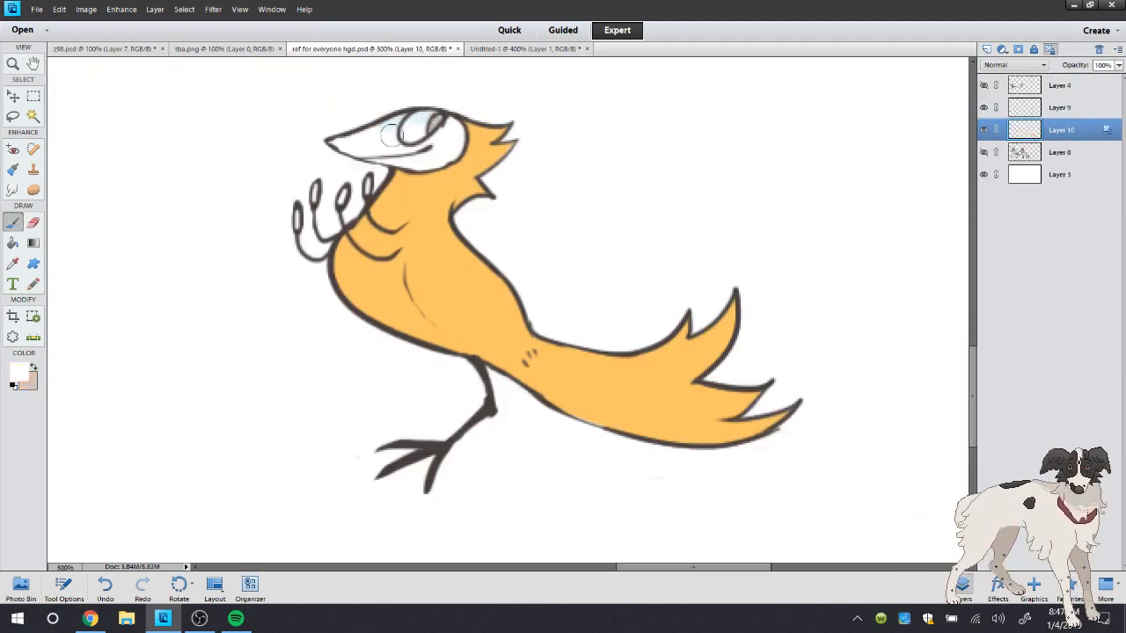
{"action": "left_click", "coordinate": [34, 370]}
{"action": "left_click", "coordinate": [482, 48]}
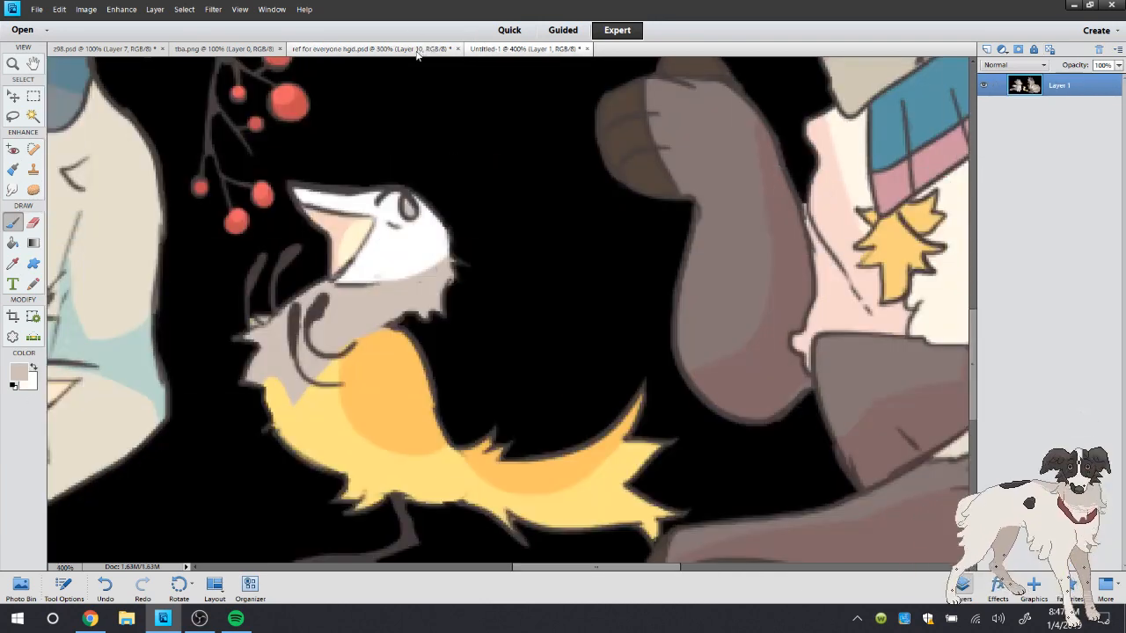
{"action": "left_click", "coordinate": [413, 50]}
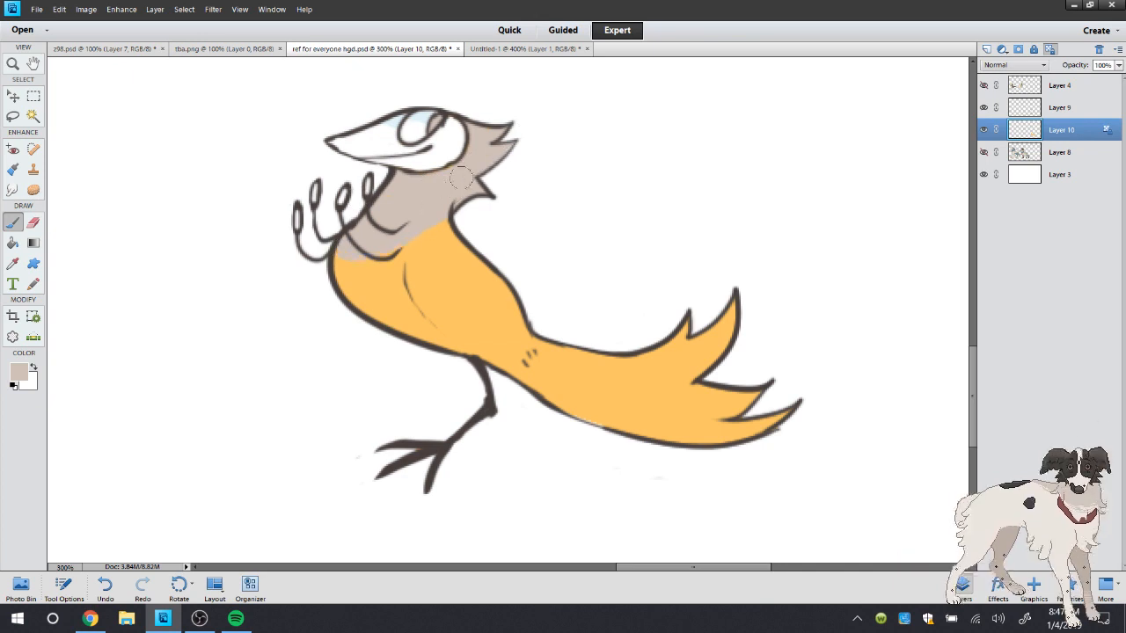
{"action": "left_click_drag", "start_coordinate": [391, 232], "coordinate": [358, 262]}
{"action": "left_click_drag", "start_coordinate": [442, 211], "coordinate": [420, 221]}
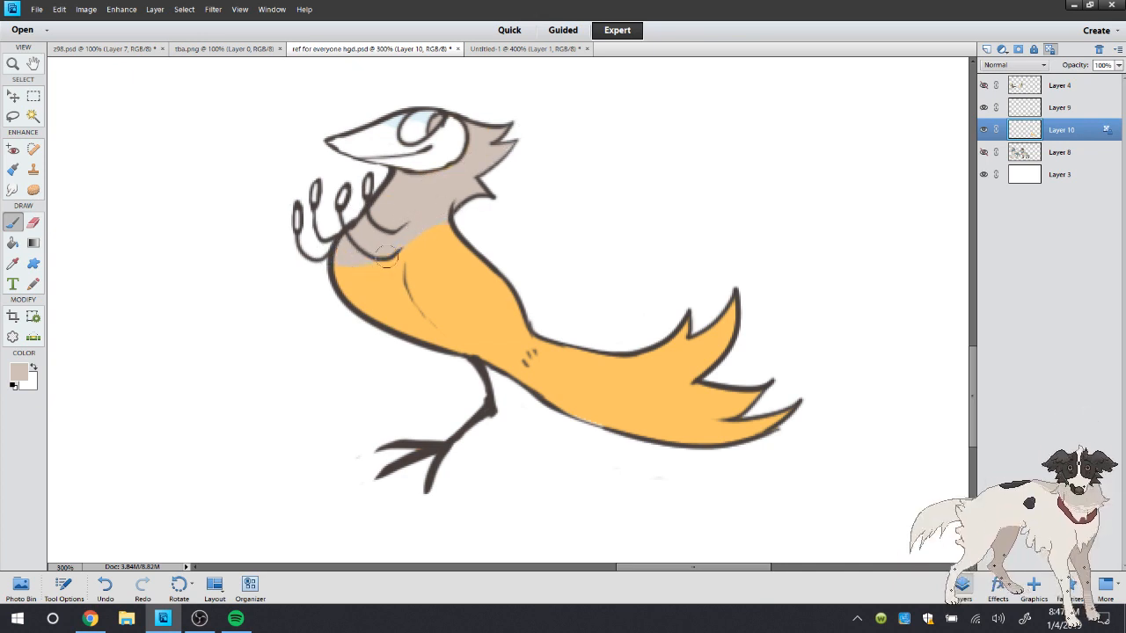
Sample the pale yellow of the bird's belly in Untitled-1 and paint the bird's belly with it on the reference sheet
{"action": "left_click", "coordinate": [13, 263]}
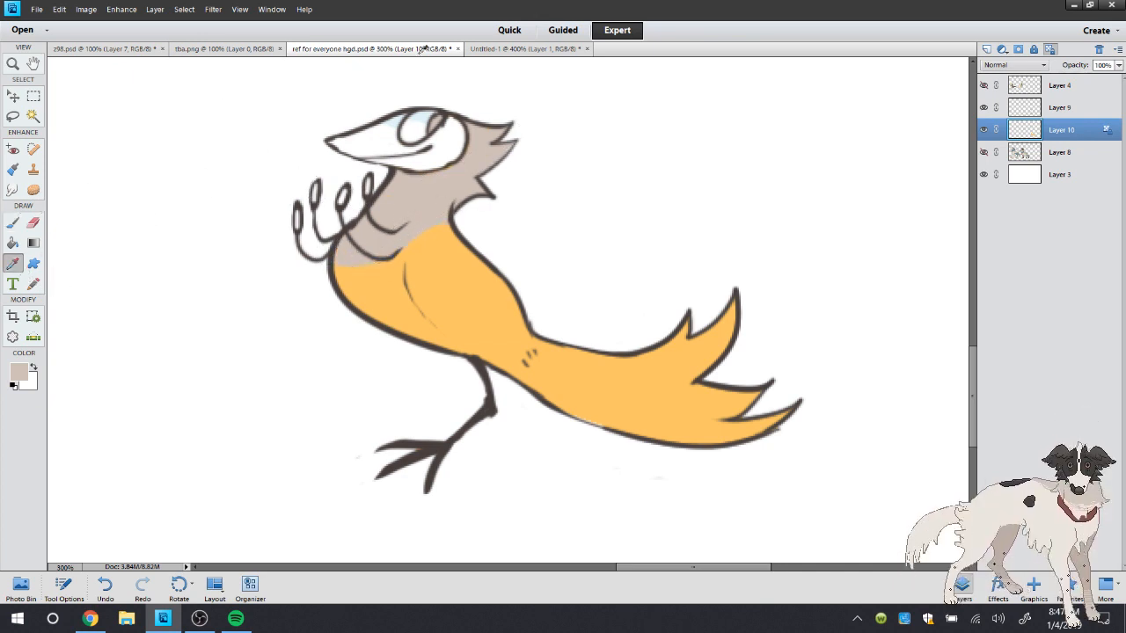
{"action": "left_click", "coordinate": [526, 49]}
{"action": "left_click", "coordinate": [326, 422]}
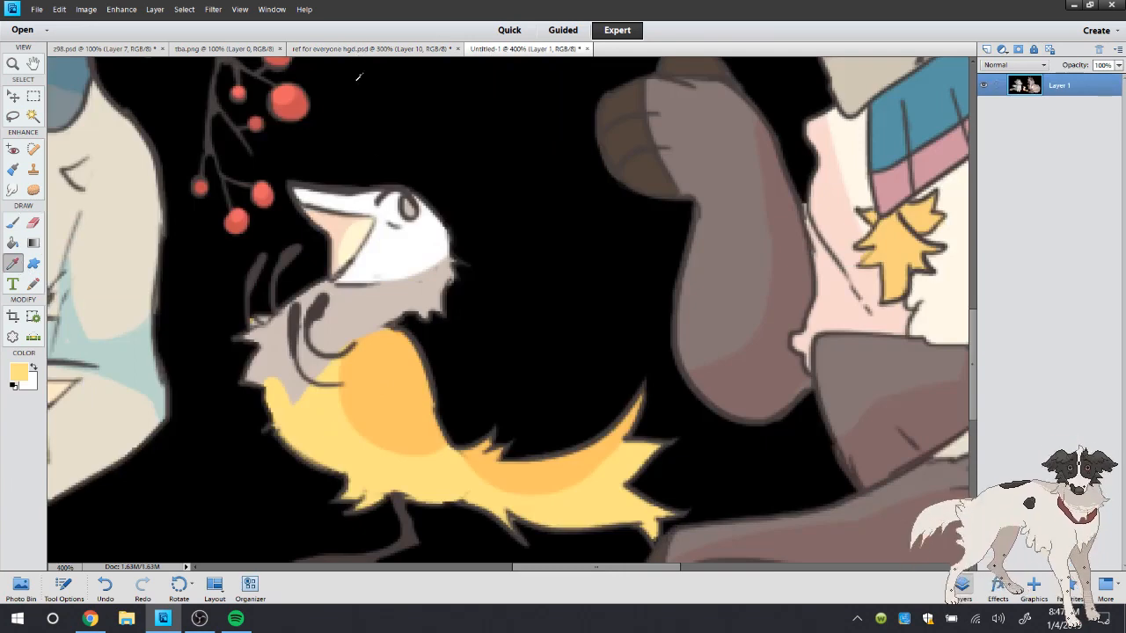
{"action": "left_click", "coordinate": [363, 48]}
{"action": "key", "text": "b"}
{"action": "mouse_move", "coordinate": [319, 273]}
{"action": "left_mouse_down"}
{"action": "mouse_move", "coordinate": [397, 258]}
{"action": "mouse_move", "coordinate": [412, 328]}
{"action": "mouse_move", "coordinate": [391, 282]}
{"action": "mouse_move", "coordinate": [461, 368]}
{"action": "mouse_move", "coordinate": [378, 290]}
{"action": "mouse_move", "coordinate": [381, 279]}
{"action": "mouse_move", "coordinate": [340, 284]}
{"action": "mouse_move", "coordinate": [452, 356]}
{"action": "mouse_move", "coordinate": [424, 319]}
{"action": "mouse_move", "coordinate": [461, 361]}
{"action": "left_mouse_up"}
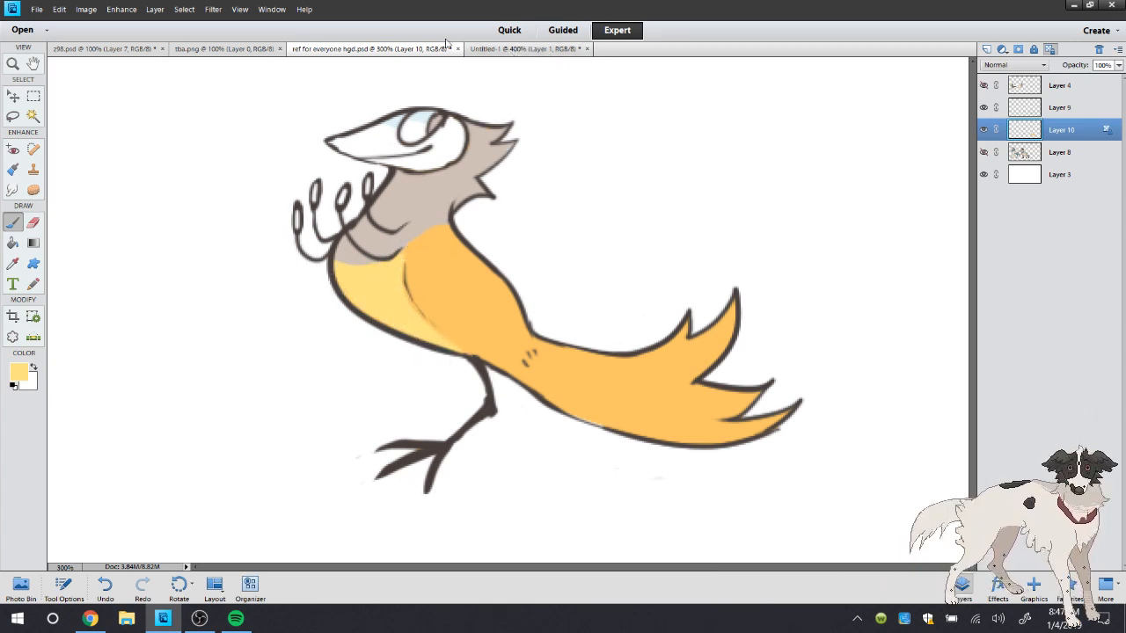
Check the reference picture and paint the underside and feather tips of the bird's tail pale yellow
{"action": "left_click", "coordinate": [528, 48]}
{"action": "left_click", "coordinate": [387, 48]}
{"action": "mouse_move", "coordinate": [539, 374]}
{"action": "left_mouse_down"}
{"action": "mouse_move", "coordinate": [677, 426]}
{"action": "mouse_move", "coordinate": [725, 427]}
{"action": "mouse_move", "coordinate": [641, 437]}
{"action": "mouse_move", "coordinate": [799, 390]}
{"action": "mouse_move", "coordinate": [678, 384]}
{"action": "mouse_move", "coordinate": [775, 399]}
{"action": "mouse_move", "coordinate": [629, 422]}
{"action": "mouse_move", "coordinate": [721, 373]}
{"action": "mouse_move", "coordinate": [733, 318]}
{"action": "mouse_move", "coordinate": [671, 340]}
{"action": "mouse_move", "coordinate": [731, 309]}
{"action": "mouse_move", "coordinate": [688, 382]}
{"action": "mouse_move", "coordinate": [697, 314]}
{"action": "mouse_move", "coordinate": [593, 347]}
{"action": "mouse_move", "coordinate": [666, 333]}
{"action": "left_mouse_up"}
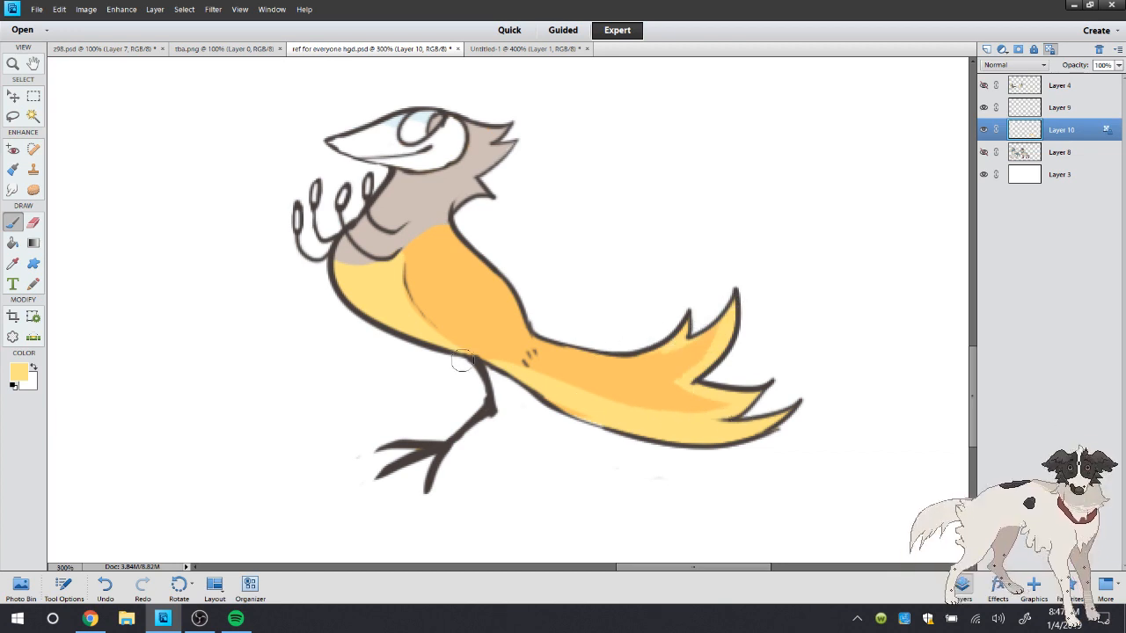
Choose a muted grey-blue starting from the neck colour and shade the neck below the head and the edges of the nape feathers
{"action": "double_click", "coordinate": [15, 65]}
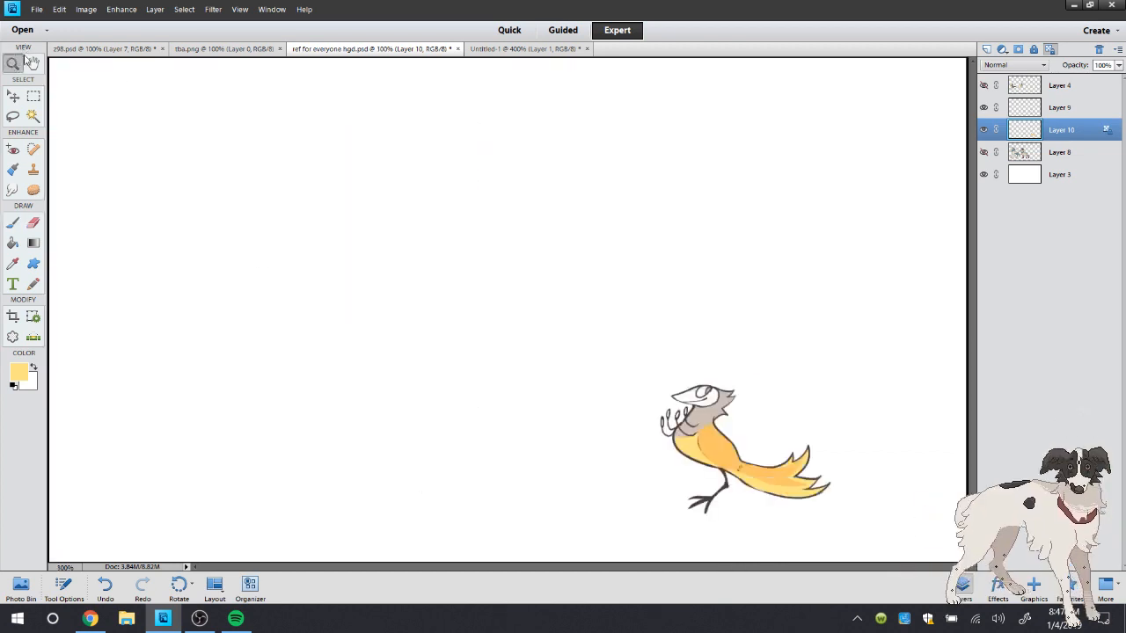
{"action": "left_click", "coordinate": [844, 519]}
{"action": "left_click", "coordinate": [785, 506]}
{"action": "left_click", "coordinate": [594, 287]}
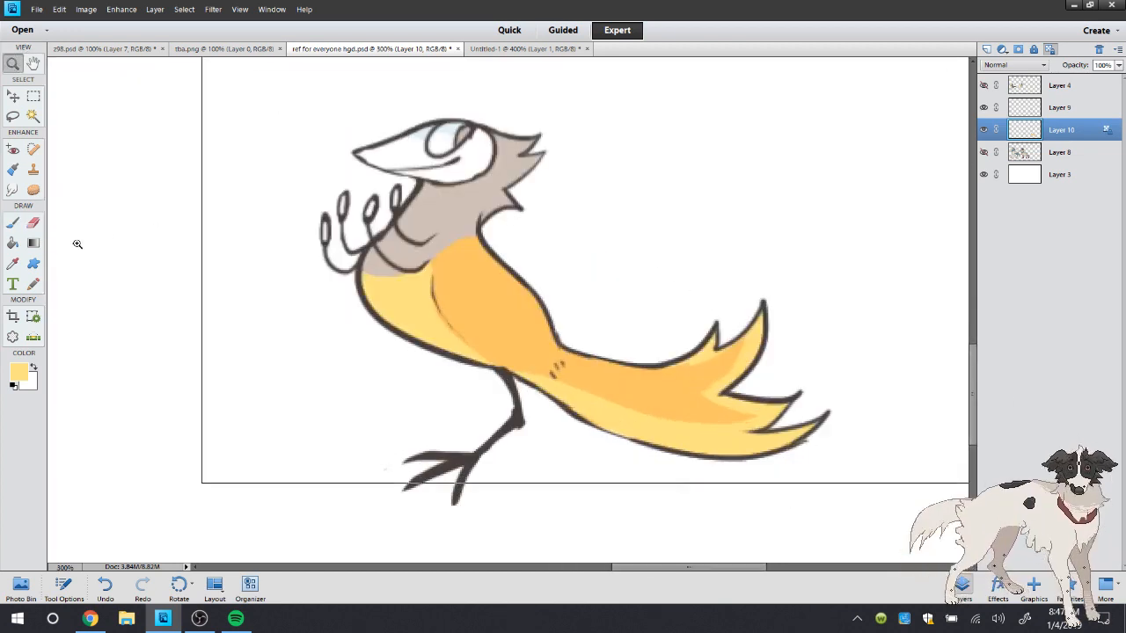
{"action": "left_click", "coordinate": [13, 263]}
{"action": "left_click", "coordinate": [408, 196]}
{"action": "left_click", "coordinate": [18, 372]}
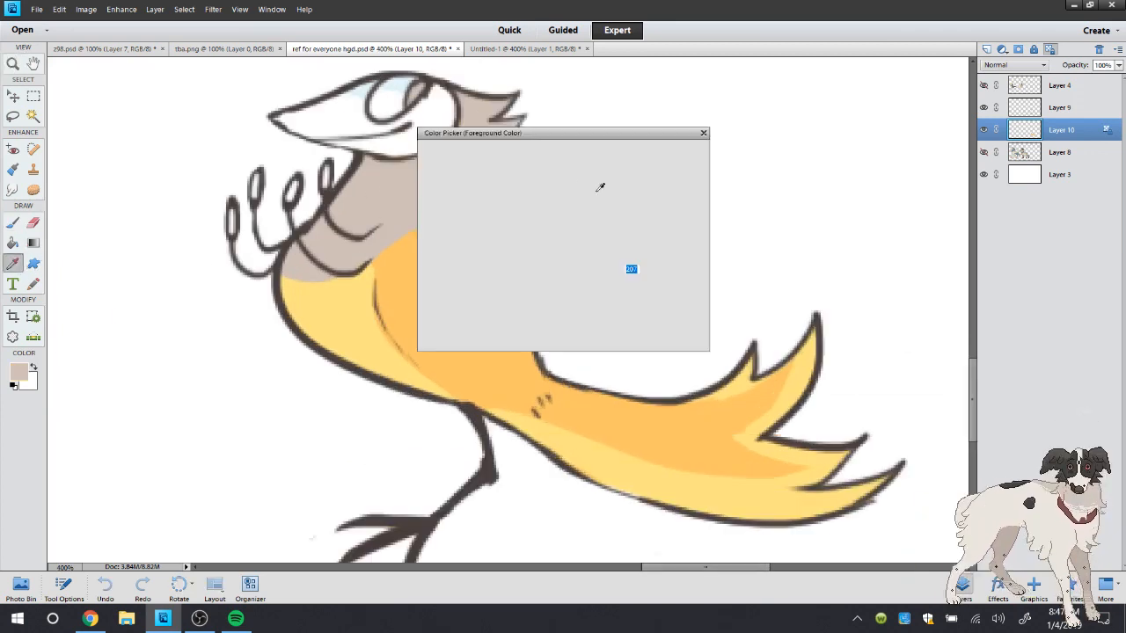
{"action": "left_click", "coordinate": [449, 223]}
{"action": "left_click_drag", "start_coordinate": [591, 257], "coordinate": [592, 262]}
{"action": "left_click", "coordinate": [683, 152]}
{"action": "key", "text": "b"}
{"action": "left_click_drag", "start_coordinate": [373, 167], "coordinate": [350, 180]}
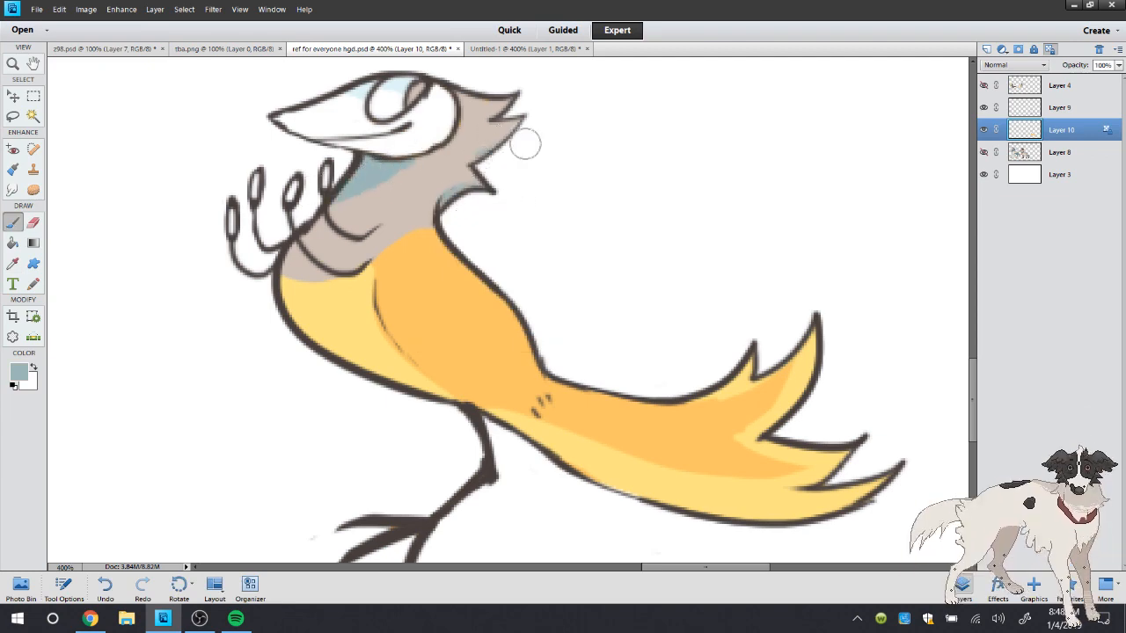
Show Layer 8 with the other characters, keep Layer 4 hidden, and merge the bird's line art in Layer 9 down into Layer 10
{"action": "double_click", "coordinate": [13, 64]}
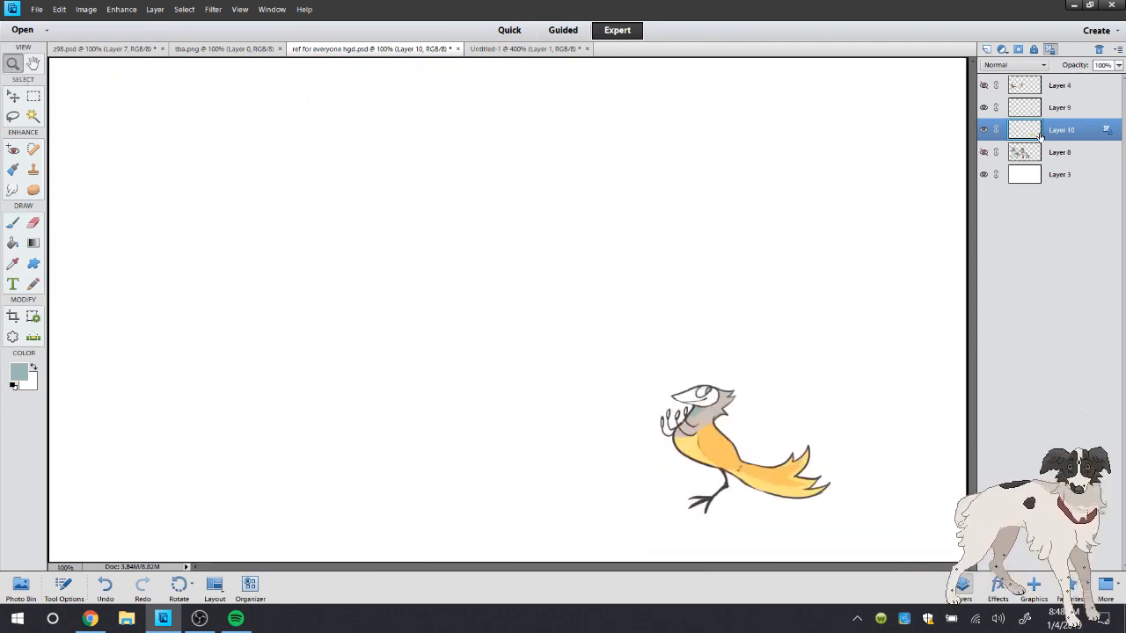
{"action": "left_click", "coordinate": [985, 86]}
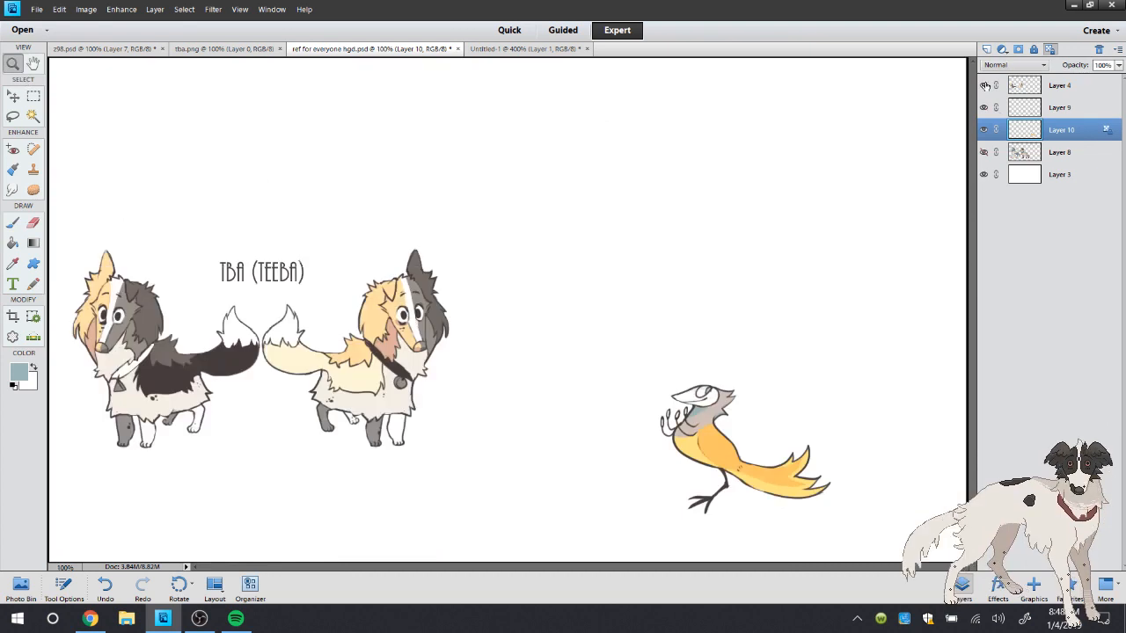
{"action": "left_click", "coordinate": [983, 153]}
{"action": "left_click", "coordinate": [984, 85]}
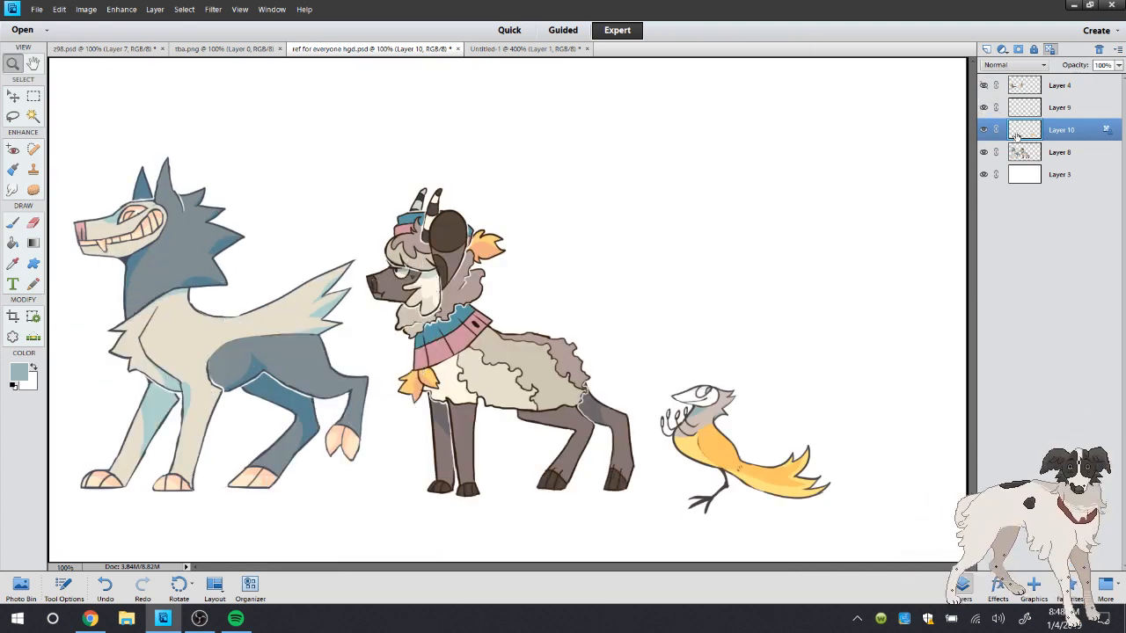
{"action": "right_click", "coordinate": [1053, 109]}
{"action": "left_click", "coordinate": [1068, 305]}
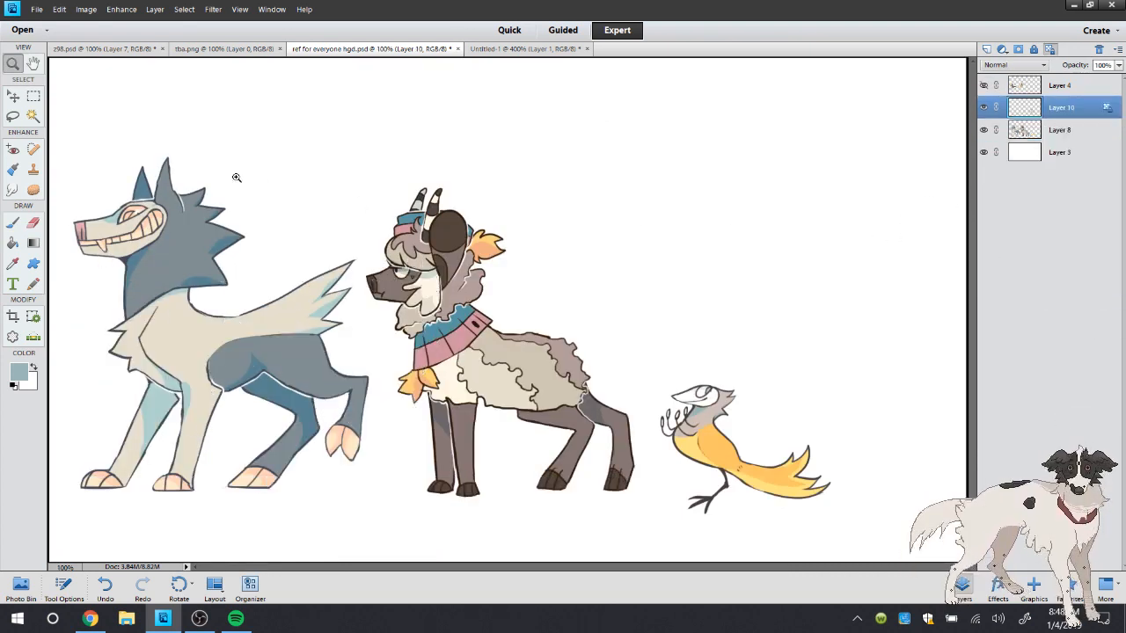
Move the bird onto the back of the woolly horned character, undoing the accidental shift of the white background
{"action": "key", "text": "v"}
{"action": "left_click_drag", "start_coordinate": [739, 437], "coordinate": [231, 153]}
{"action": "left_click_drag", "start_coordinate": [344, 239], "coordinate": [489, 292]}
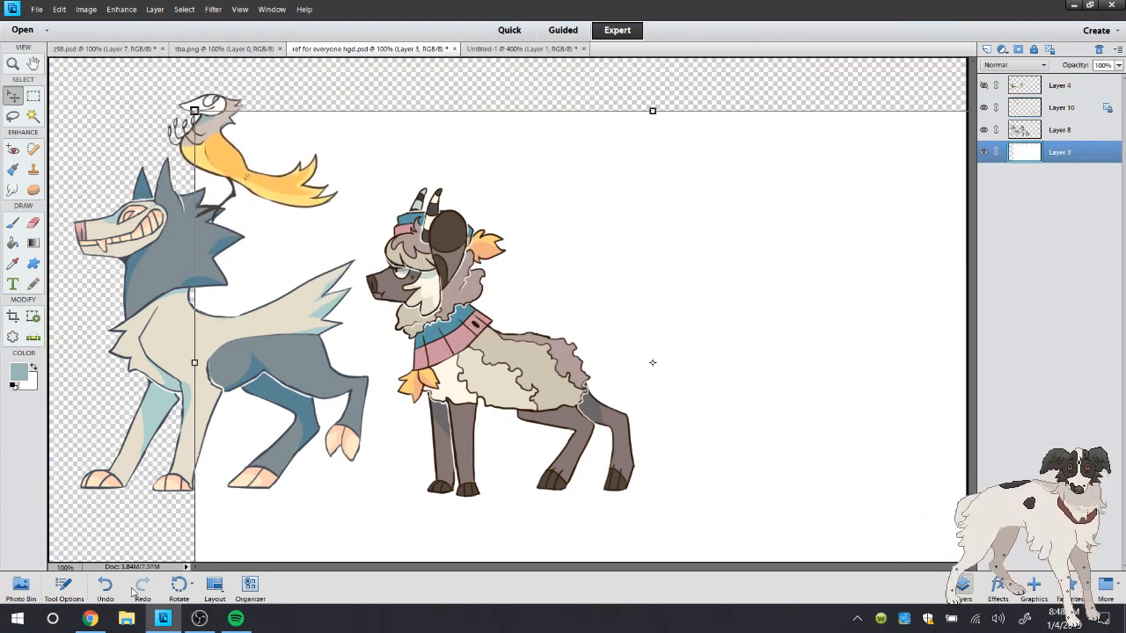
{"action": "key", "text": "ctrl+z"}
{"action": "mouse_move", "coordinate": [223, 154]}
{"action": "left_mouse_down"}
{"action": "mouse_move", "coordinate": [88, 165]}
{"action": "mouse_move", "coordinate": [290, 264]}
{"action": "mouse_move", "coordinate": [543, 296]}
{"action": "mouse_move", "coordinate": [570, 284]}
{"action": "left_mouse_up"}
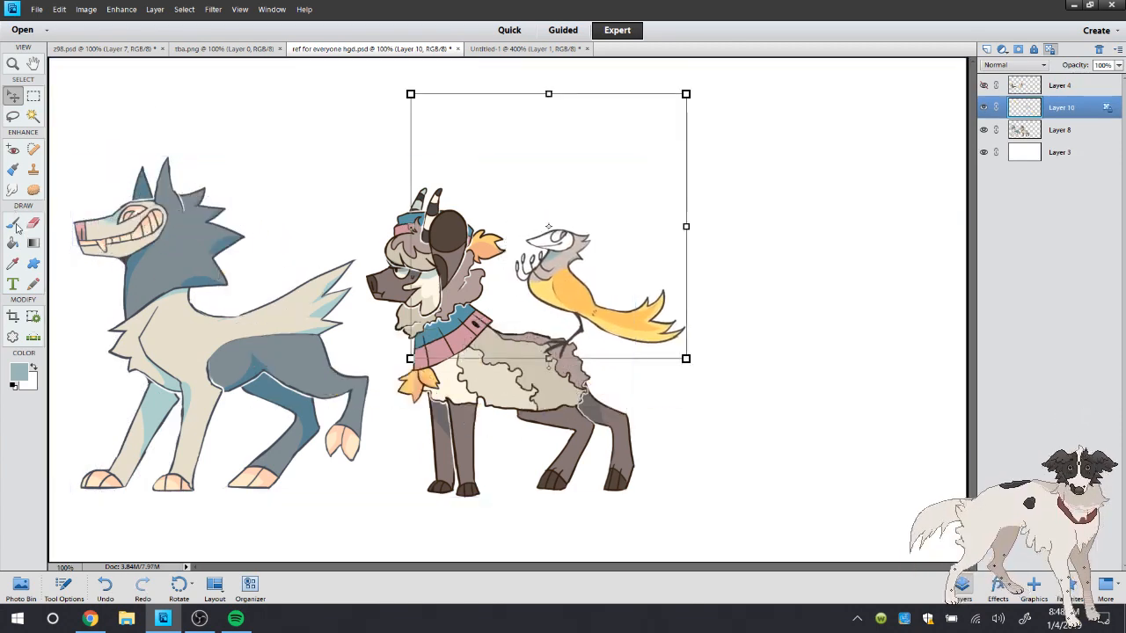
Merge the bird's layer down into Layer 8 and save the file
{"action": "left_click", "coordinate": [14, 223]}
{"action": "right_click", "coordinate": [1049, 115]}
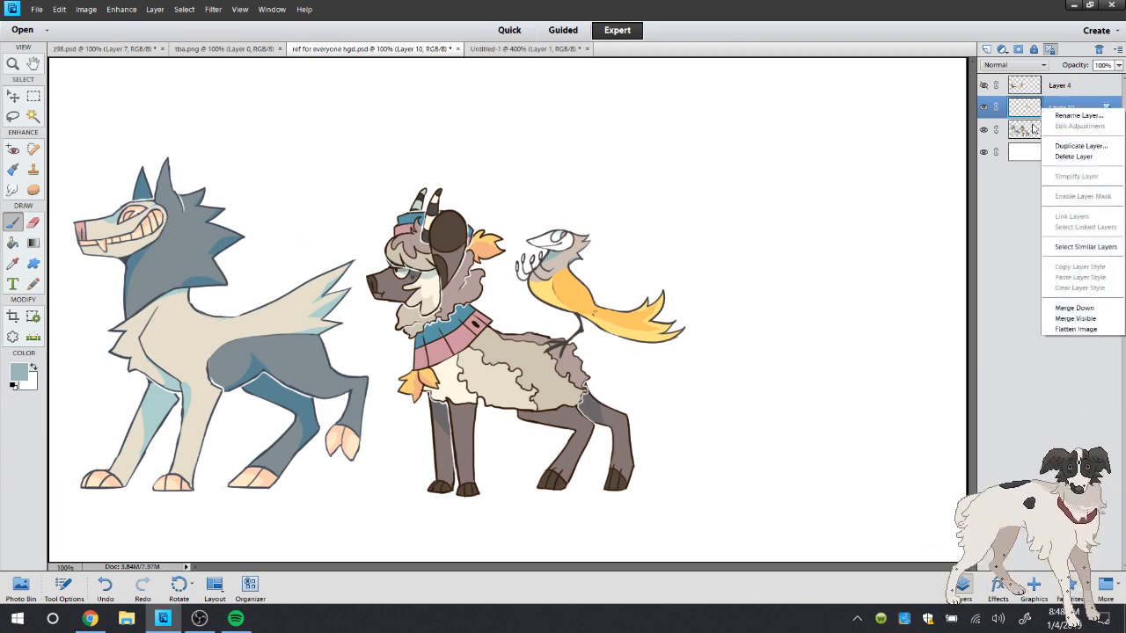
{"action": "left_click", "coordinate": [1074, 308]}
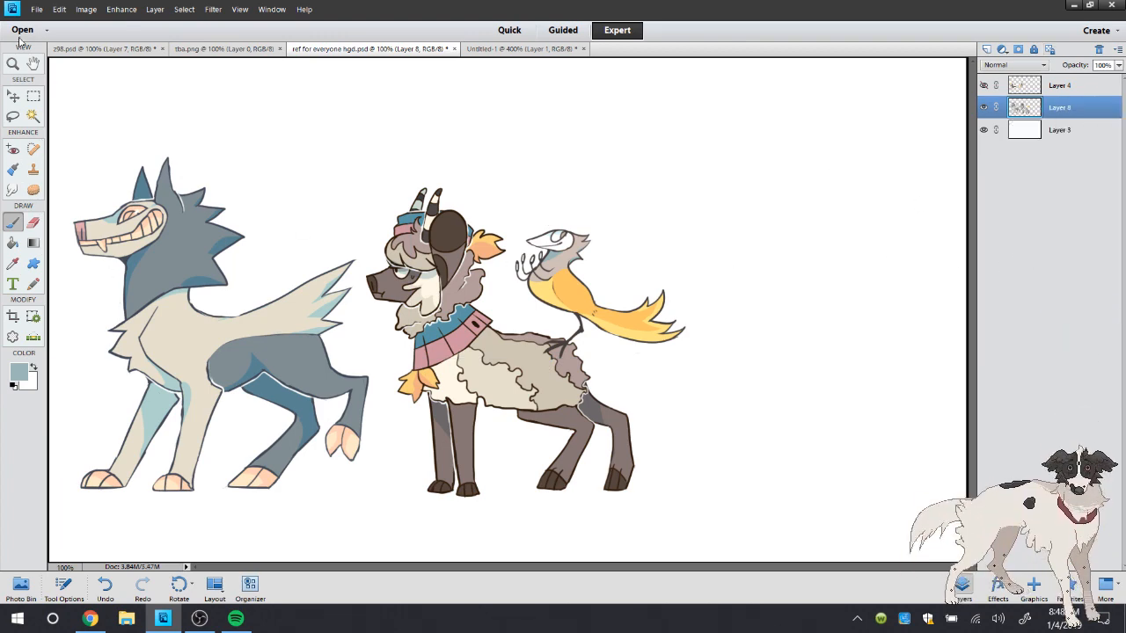
{"action": "left_click", "coordinate": [37, 10]}
{"action": "left_click", "coordinate": [50, 124]}
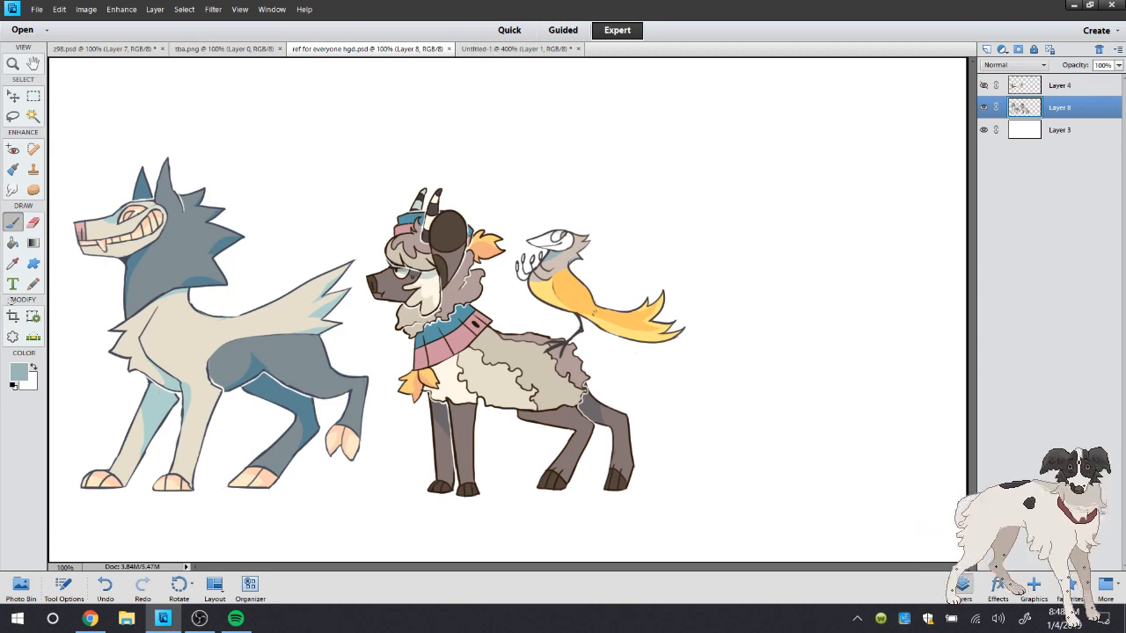
Sample the dark slate blue of the wolf's outline for the brush and check the bird's claws in Untitled-1
{"action": "left_click", "coordinate": [14, 384]}
{"action": "left_click", "coordinate": [13, 263]}
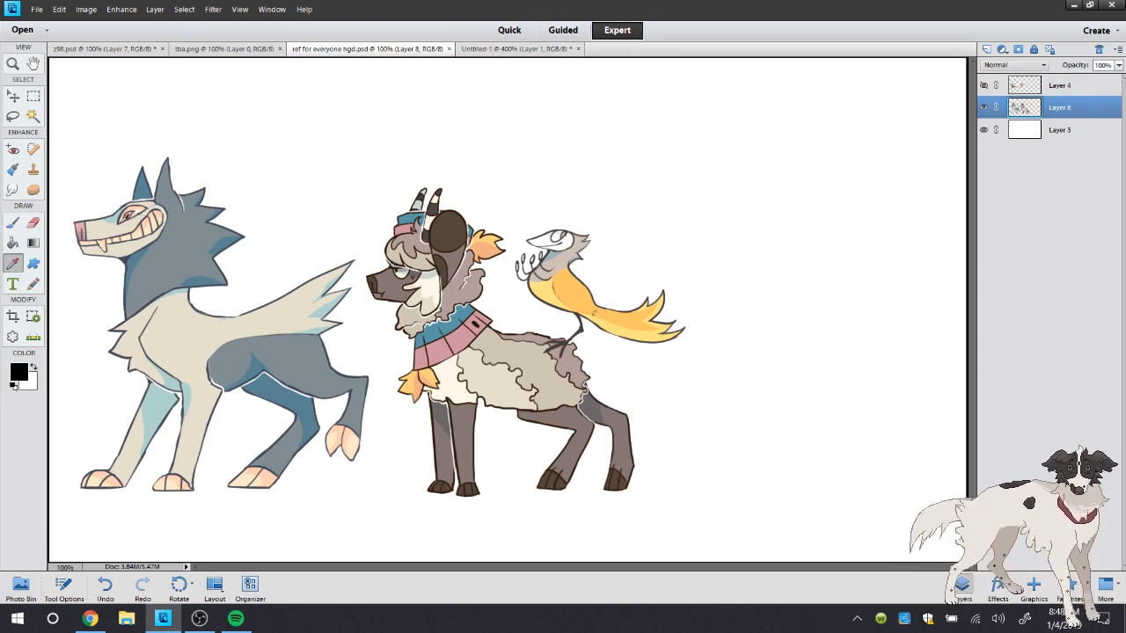
{"action": "left_click", "coordinate": [126, 257]}
{"action": "left_click", "coordinate": [15, 221]}
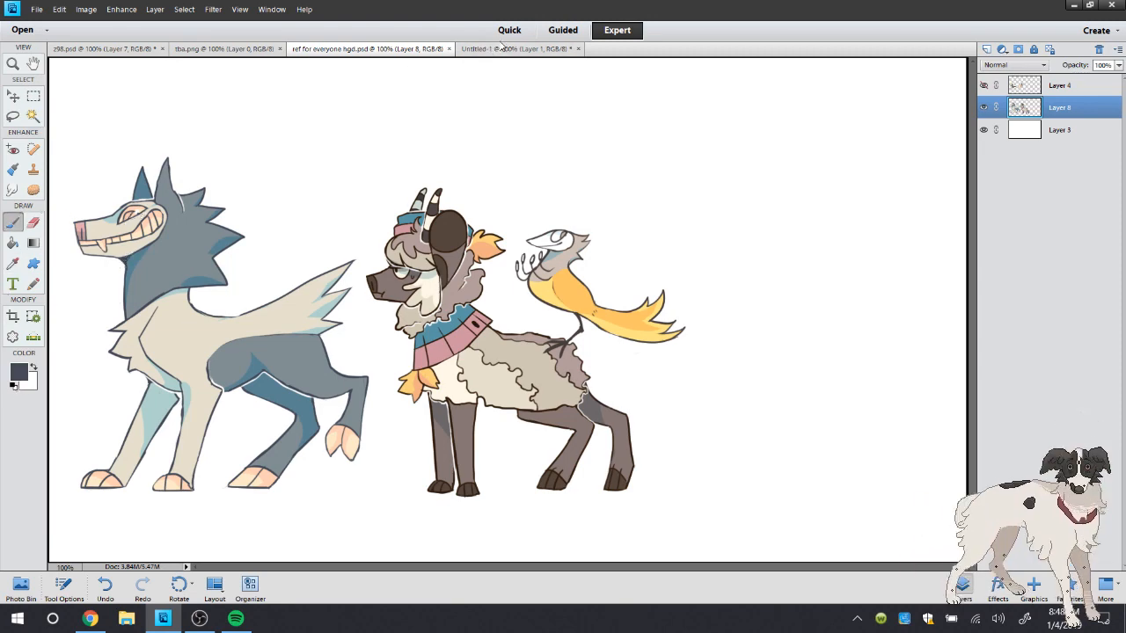
{"action": "left_click", "coordinate": [500, 49]}
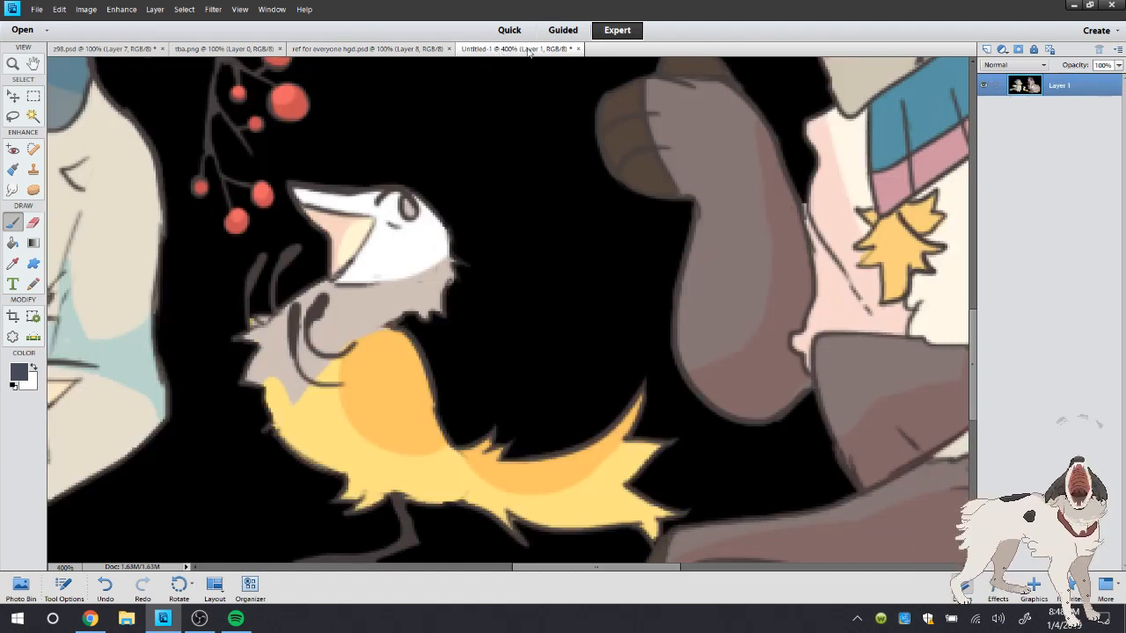
{"action": "left_click", "coordinate": [405, 49]}
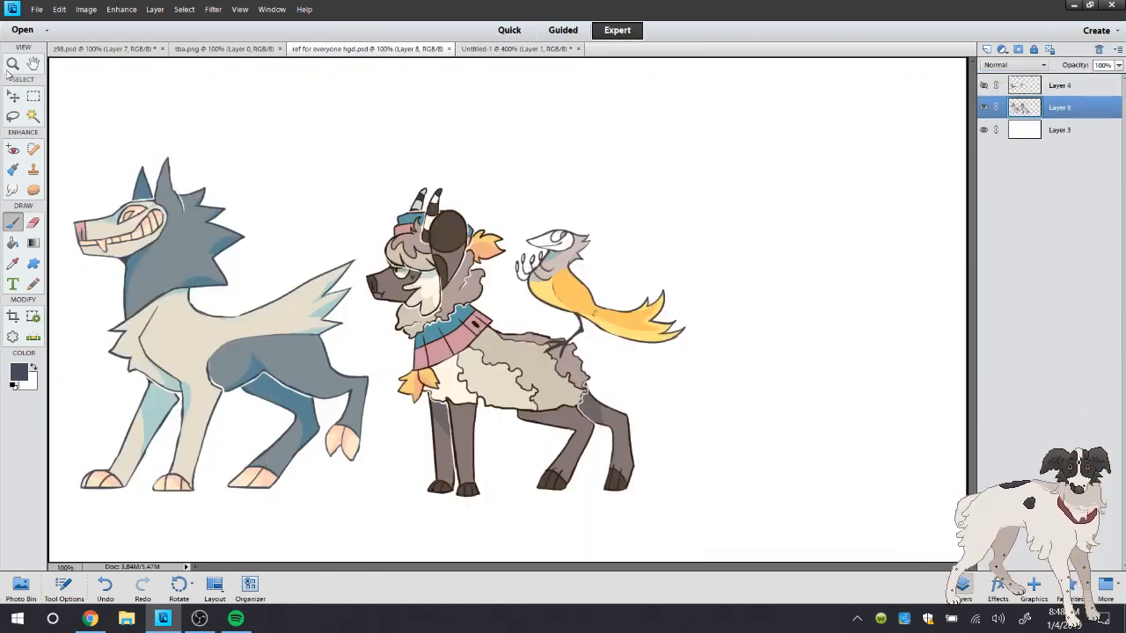
Fill the four oval tips of the bird's raised fingers with dark slate blue and trim them into points with the Eraser
{"action": "left_click", "coordinate": [12, 64]}
{"action": "left_click", "coordinate": [674, 259]}
{"action": "left_click", "coordinate": [674, 258]}
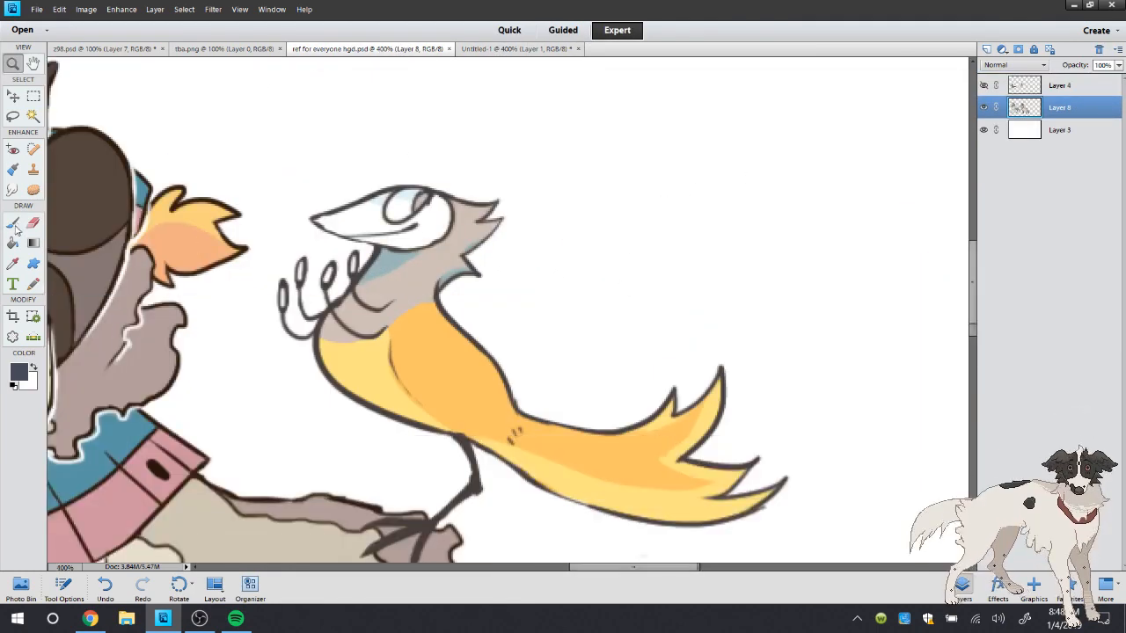
{"action": "left_click", "coordinate": [15, 226]}
{"action": "right_click", "coordinate": [258, 159]}
{"action": "left_click", "coordinate": [257, 105]}
{"action": "left_click", "coordinate": [171, 619]}
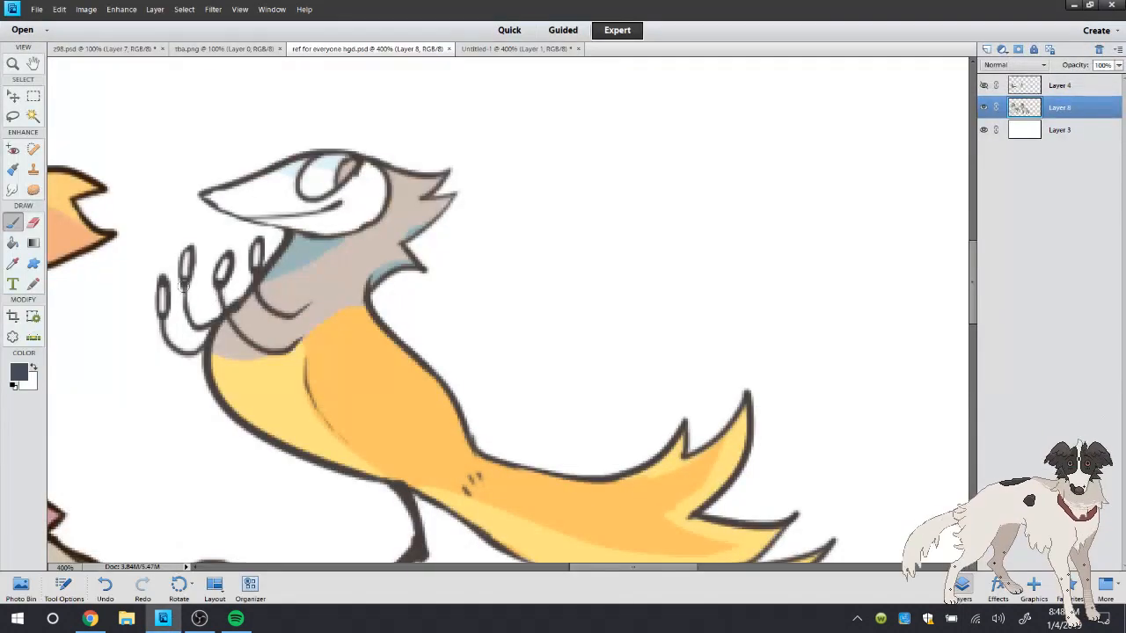
{"action": "left_click_drag", "start_coordinate": [164, 282], "coordinate": [163, 313]}
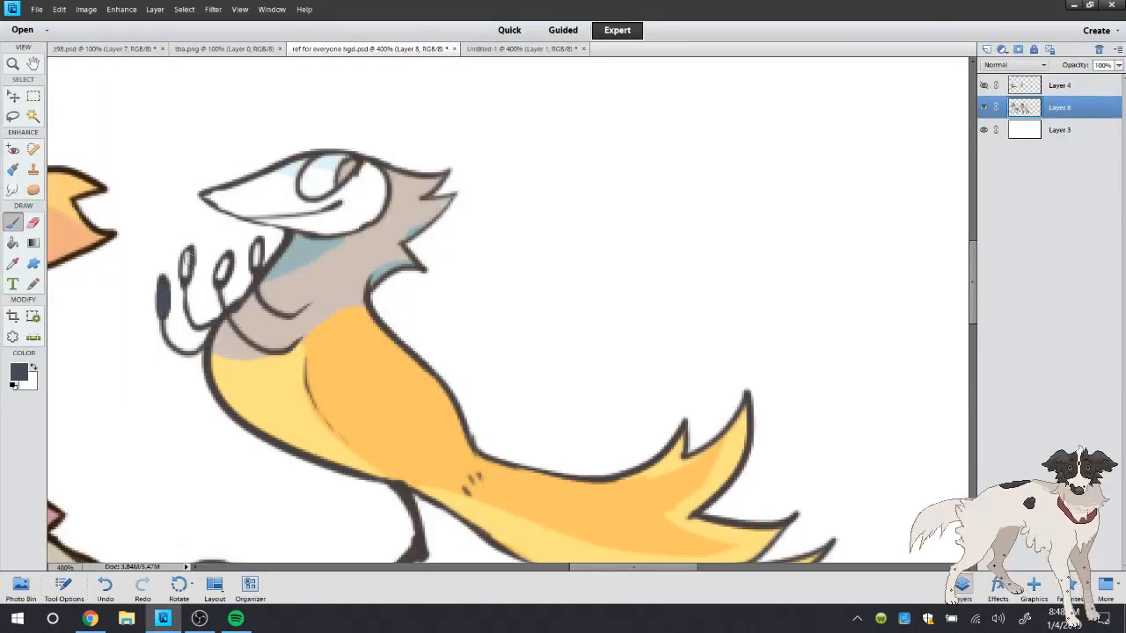
{"action": "mouse_move", "coordinate": [187, 248]}
{"action": "left_mouse_down"}
{"action": "mouse_move", "coordinate": [186, 279]}
{"action": "mouse_move", "coordinate": [214, 280]}
{"action": "left_mouse_up"}
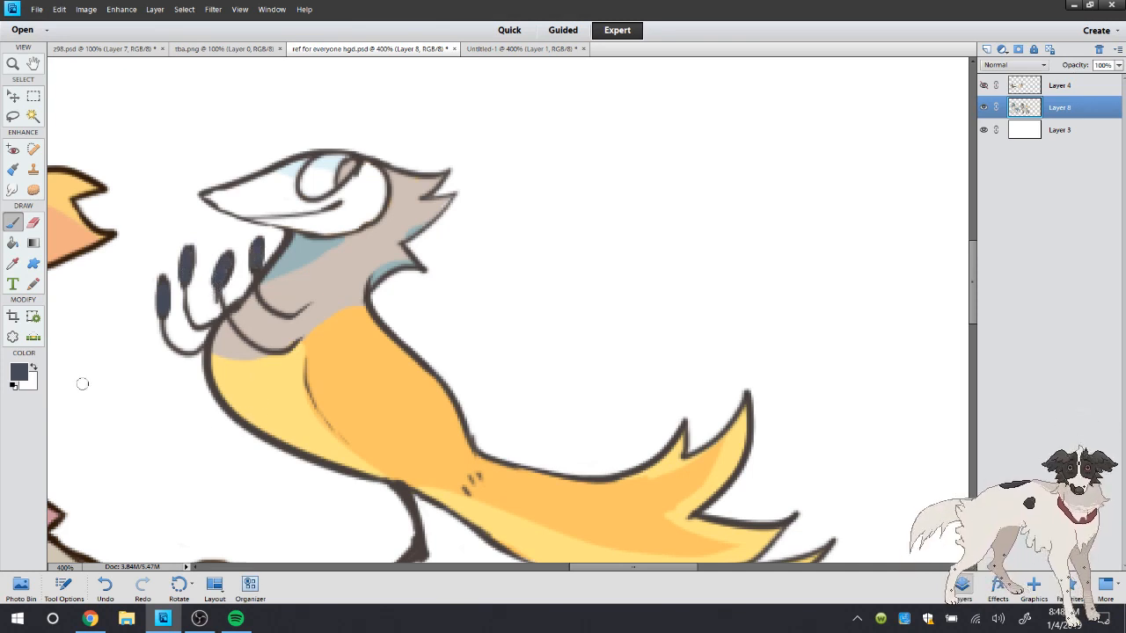
{"action": "left_click", "coordinate": [34, 223]}
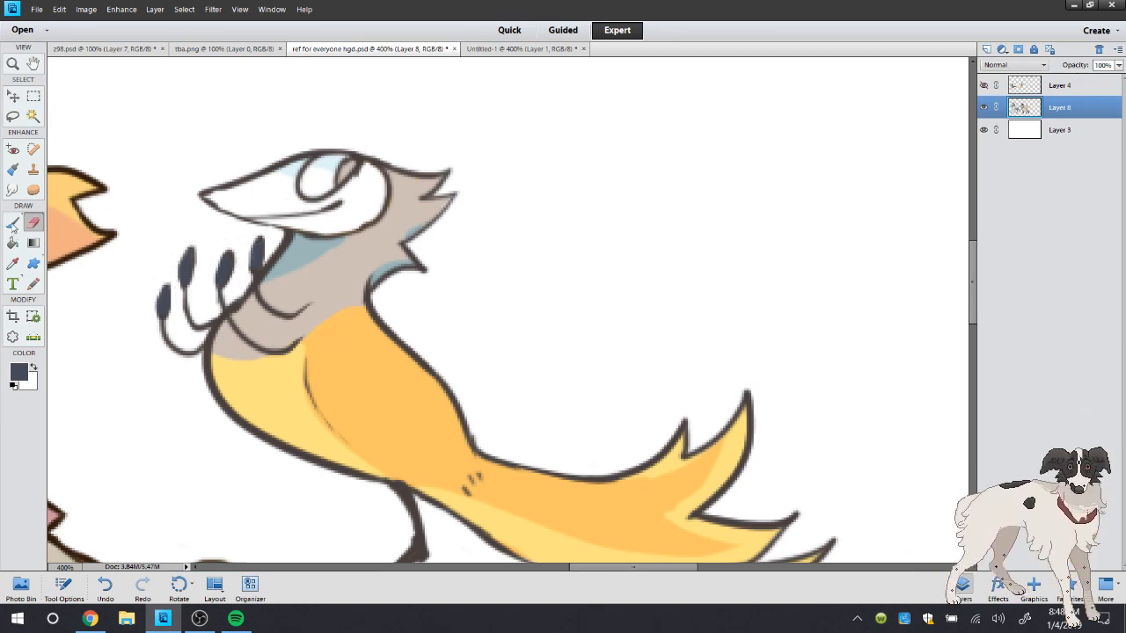
Return the view to 100% and save the reference sheet
{"action": "double_click", "coordinate": [13, 64]}
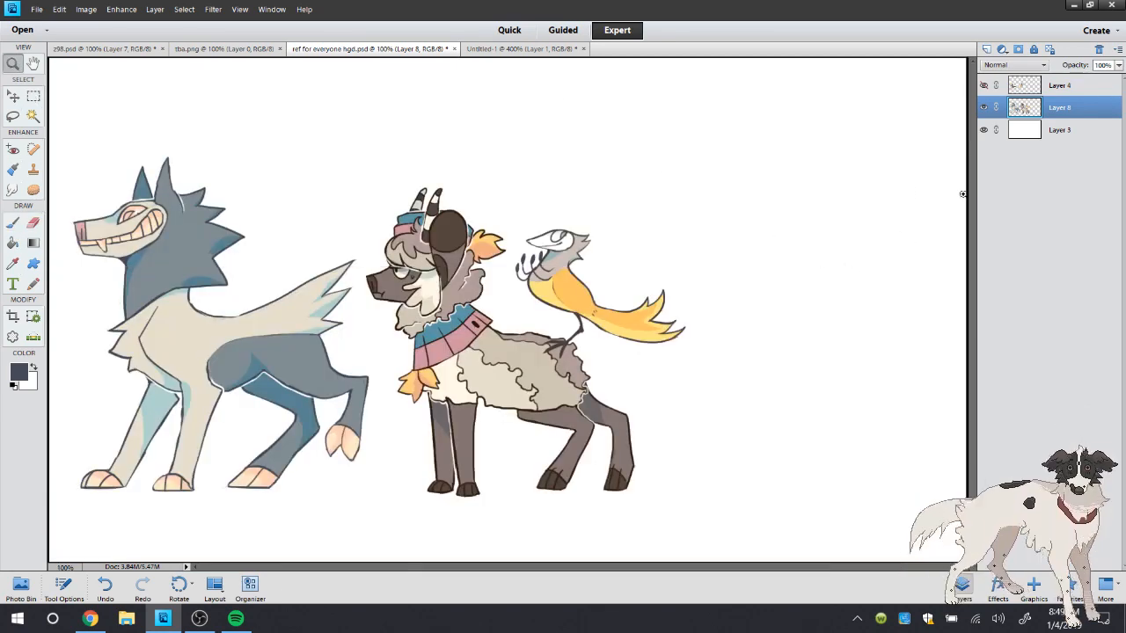
{"action": "left_click", "coordinate": [37, 9]}
{"action": "left_click", "coordinate": [52, 123]}
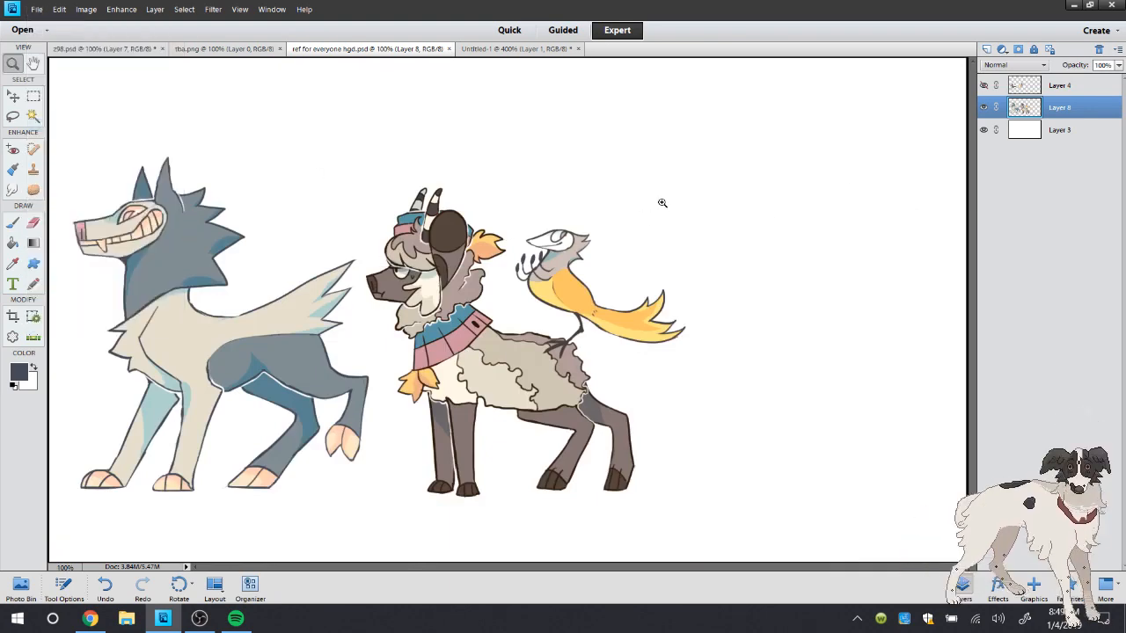
{"action": "left_click", "coordinate": [31, 9]}
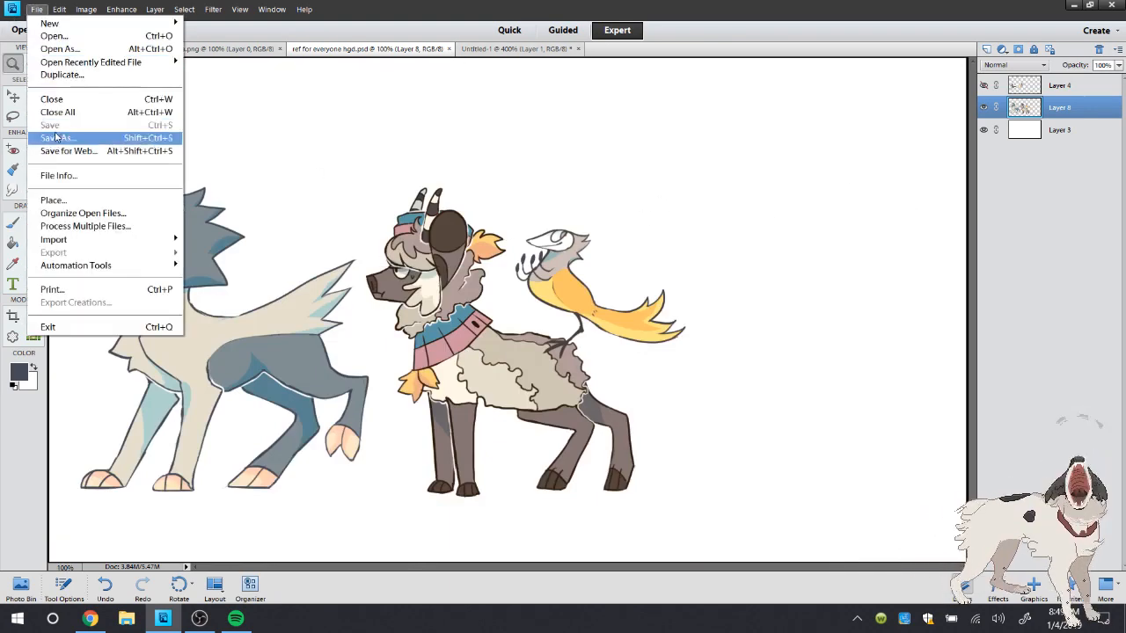
{"action": "left_click", "coordinate": [476, 49]}
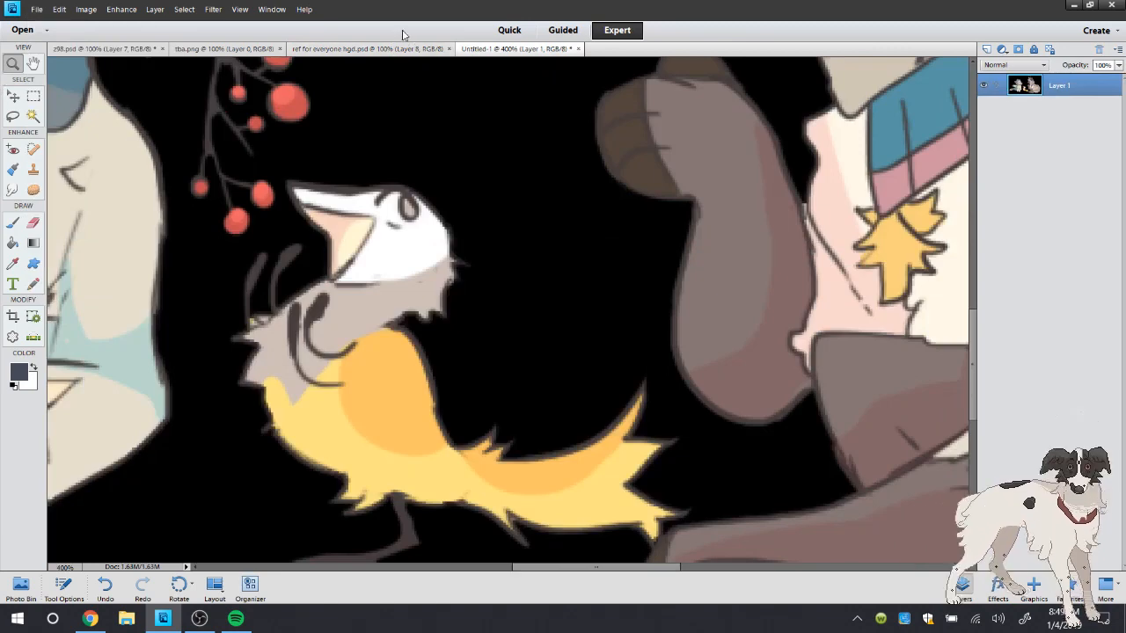
{"action": "left_click", "coordinate": [400, 48]}
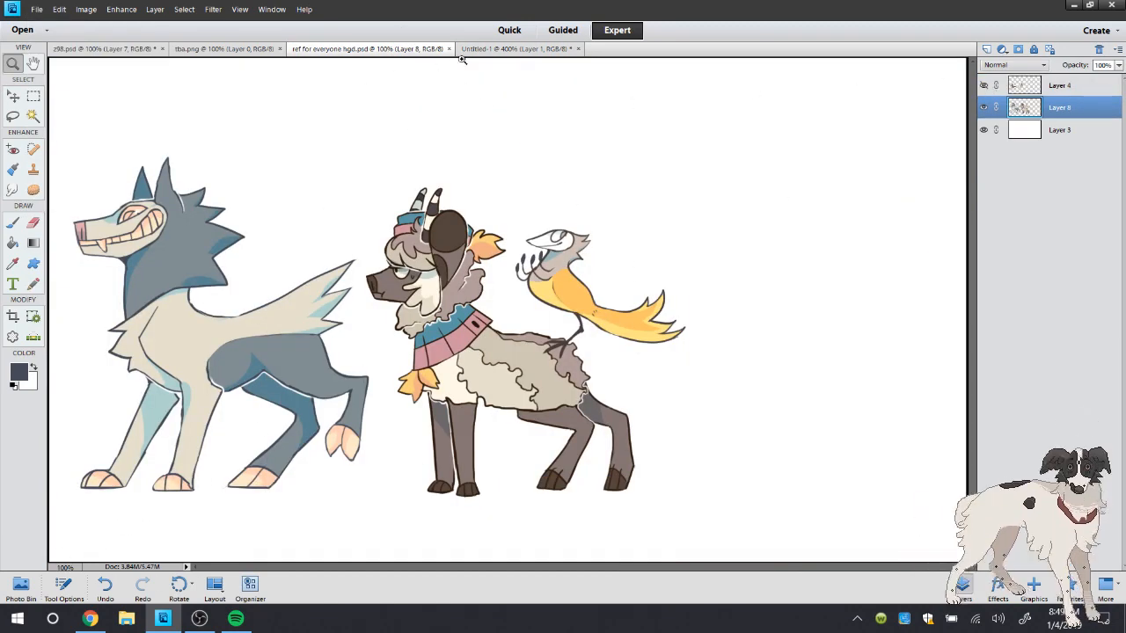
Open the finished socket redesign.png reference image from the Pictures folder
{"action": "left_click", "coordinate": [37, 9]}
{"action": "left_click", "coordinate": [97, 34]}
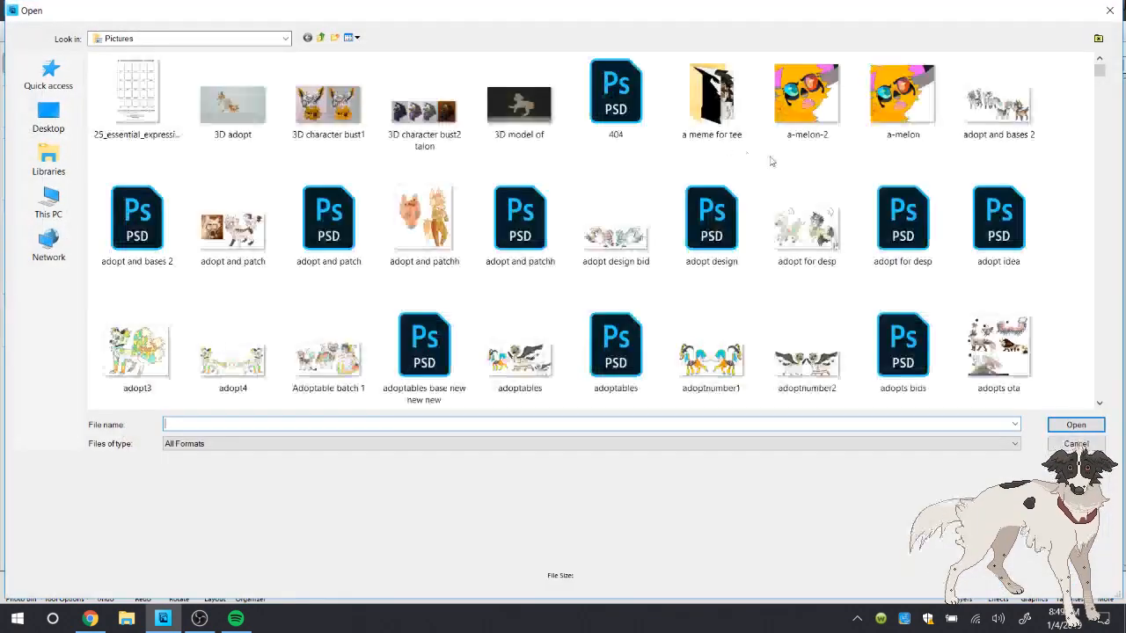
{"action": "left_click", "coordinate": [866, 198]}
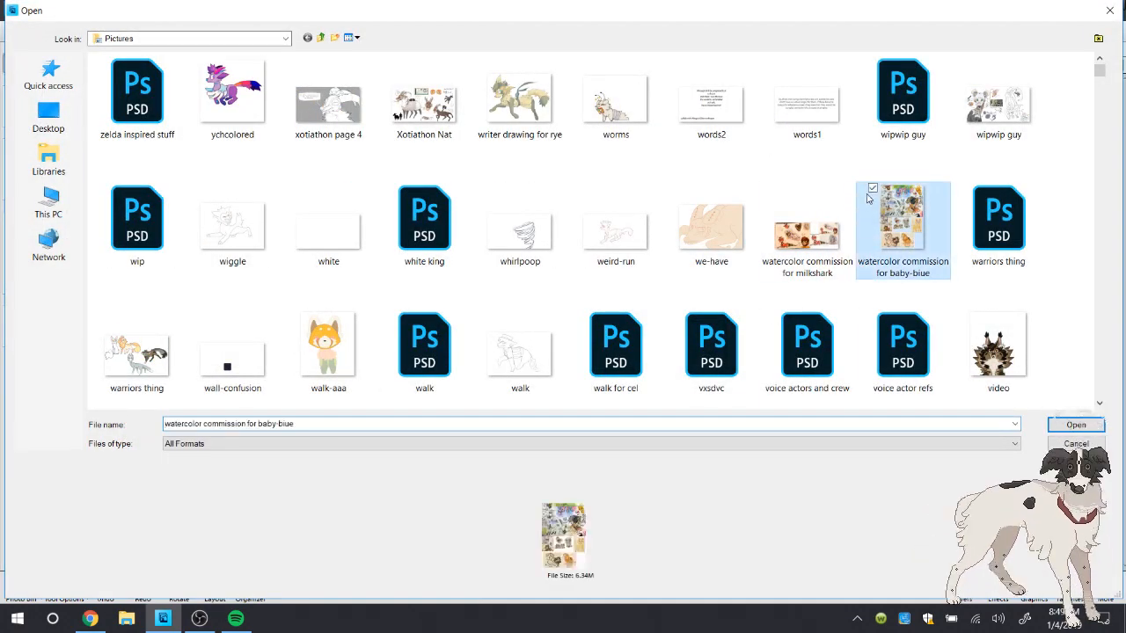
{"action": "type", "text": "s"}
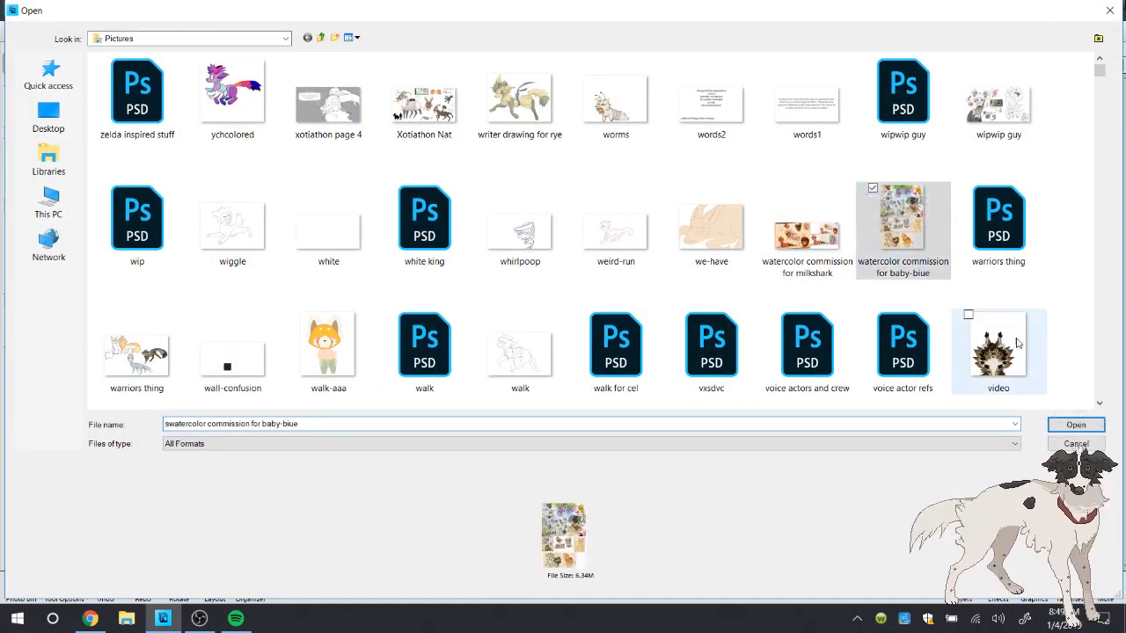
{"action": "left_click", "coordinate": [985, 346]}
{"action": "key", "text": "s"}
{"action": "key", "text": "s"}
{"action": "key", "text": "s"}
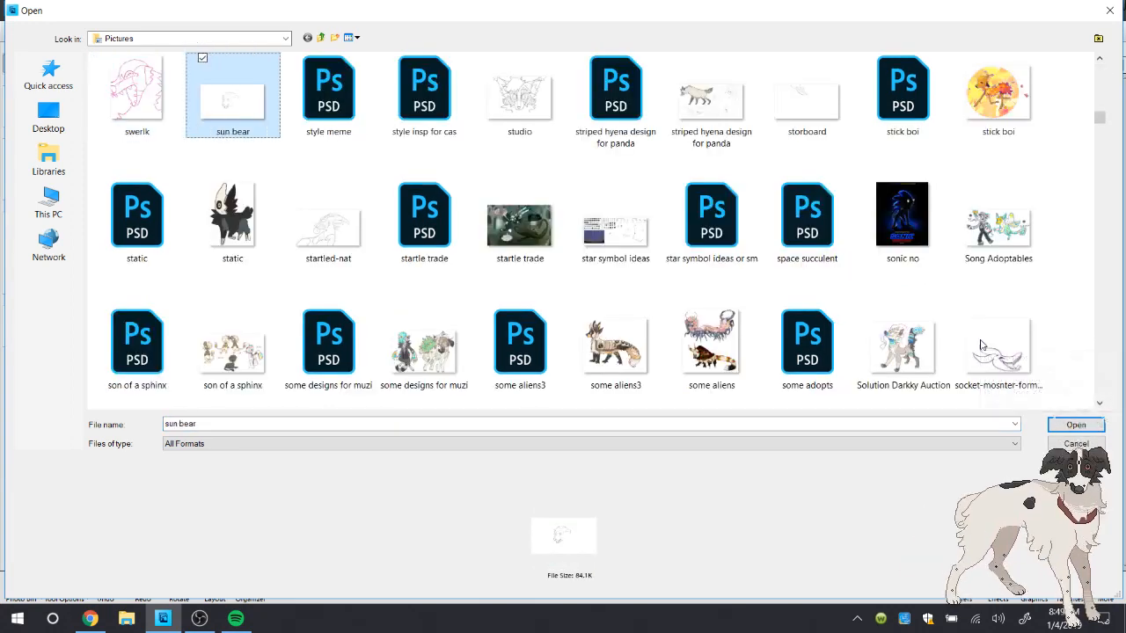
{"action": "left_click", "coordinate": [985, 345]}
{"action": "key", "text": "Right"}
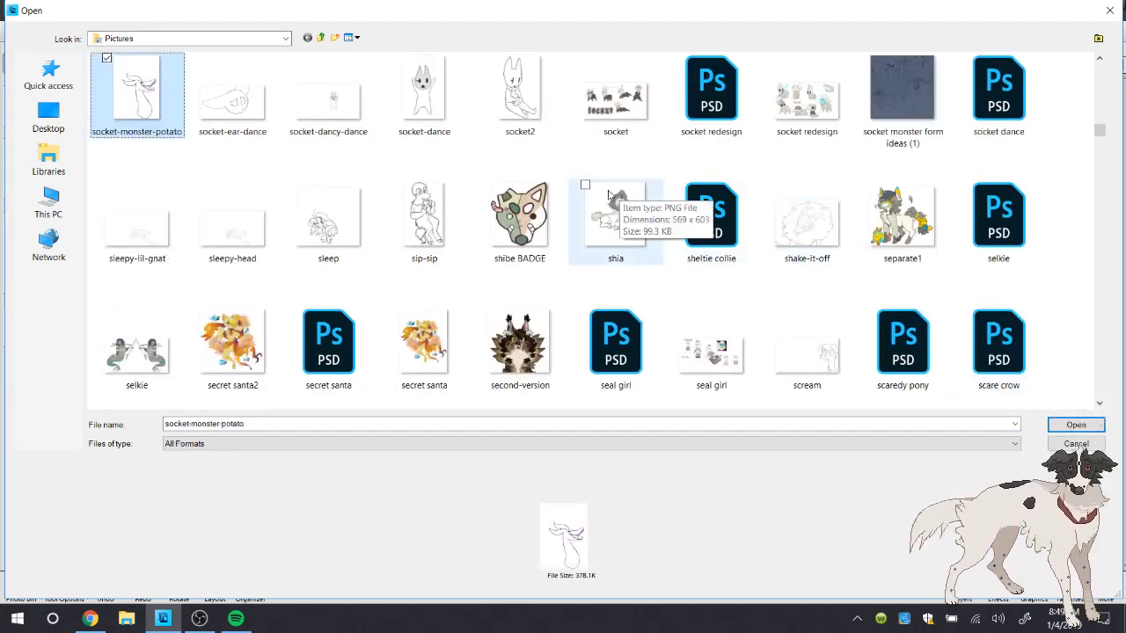
{"action": "left_click", "coordinate": [806, 97]}
{"action": "left_click", "coordinate": [1078, 426]}
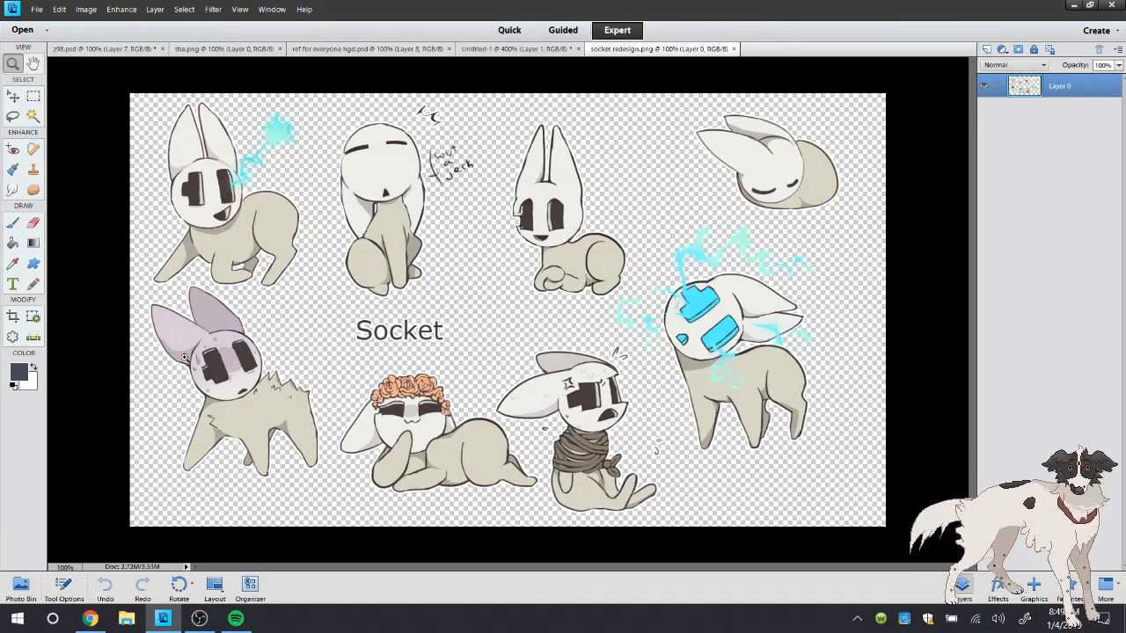
Select the standing Socket with the purple ears using the Lasso tool and copy it
{"action": "left_click", "coordinate": [80, 467]}
{"action": "key", "text": "l"}
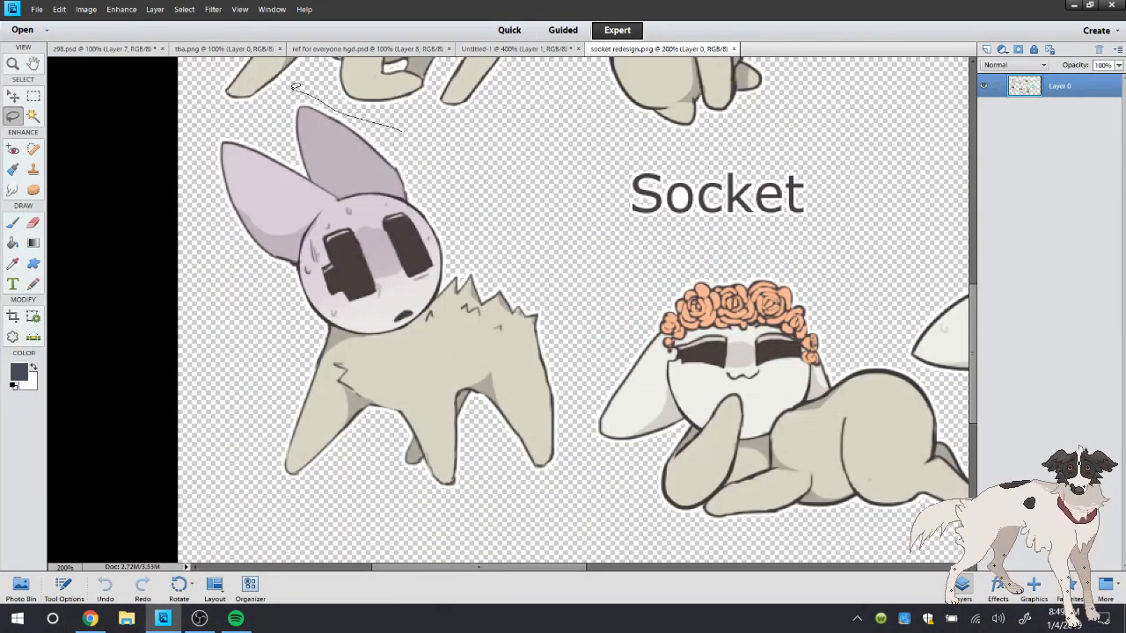
{"action": "mouse_move", "coordinate": [295, 86]}
{"action": "left_mouse_down"}
{"action": "mouse_move", "coordinate": [352, 546]}
{"action": "mouse_move", "coordinate": [536, 517]}
{"action": "left_mouse_up"}
{"action": "left_click_drag", "start_coordinate": [591, 440], "coordinate": [422, 139]}
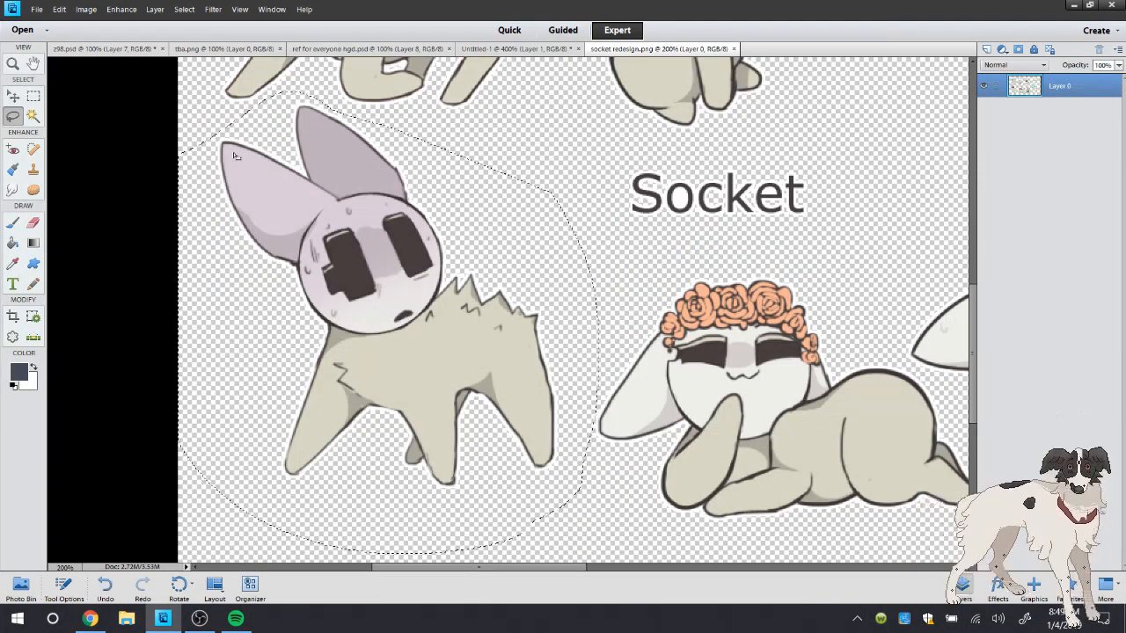
{"action": "left_click", "coordinate": [59, 9]}
{"action": "left_click", "coordinate": [70, 85]}
Paste Socket into ref for everyone hgd.psd and place it in front of the wolf, shifting the other characters over to make room
{"action": "left_click", "coordinate": [299, 49]}
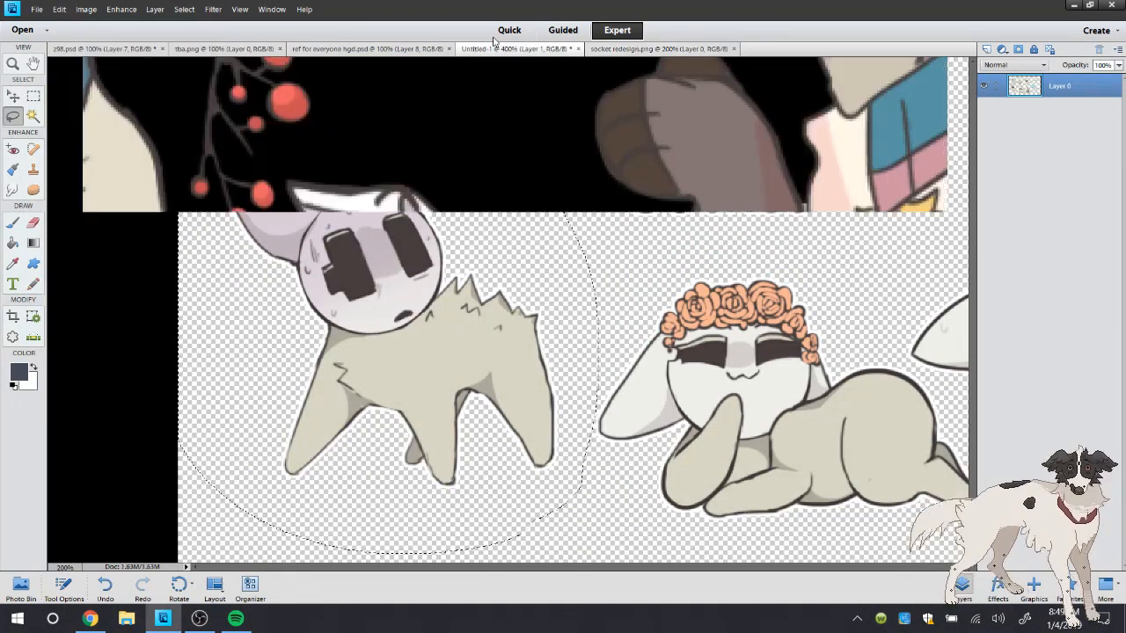
{"action": "left_click", "coordinate": [58, 9]}
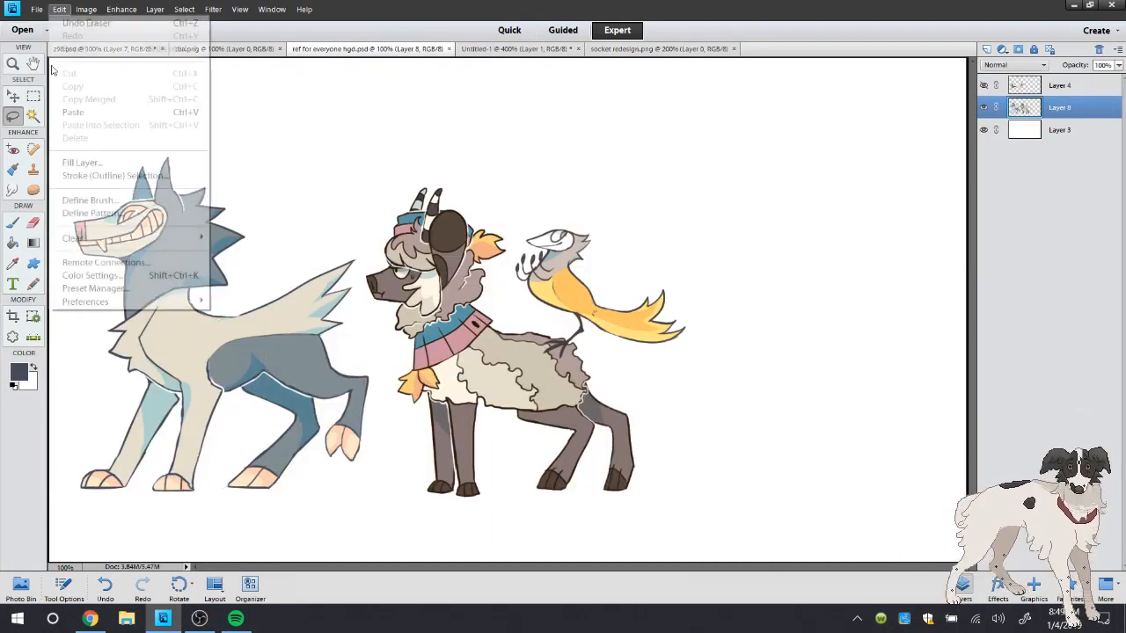
{"action": "left_click", "coordinate": [72, 112]}
{"action": "left_click", "coordinate": [13, 96]}
{"action": "left_click_drag", "start_coordinate": [450, 358], "coordinate": [106, 436]}
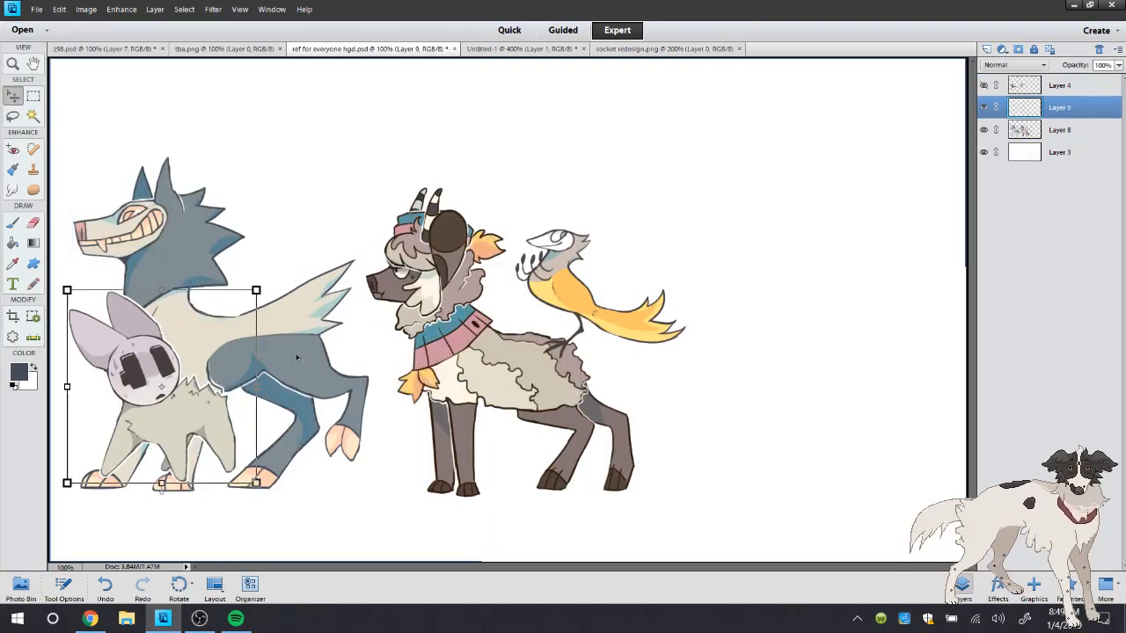
{"action": "left_click_drag", "start_coordinate": [296, 355], "coordinate": [457, 365]}
{"action": "left_click_drag", "start_coordinate": [193, 406], "coordinate": [188, 440]}
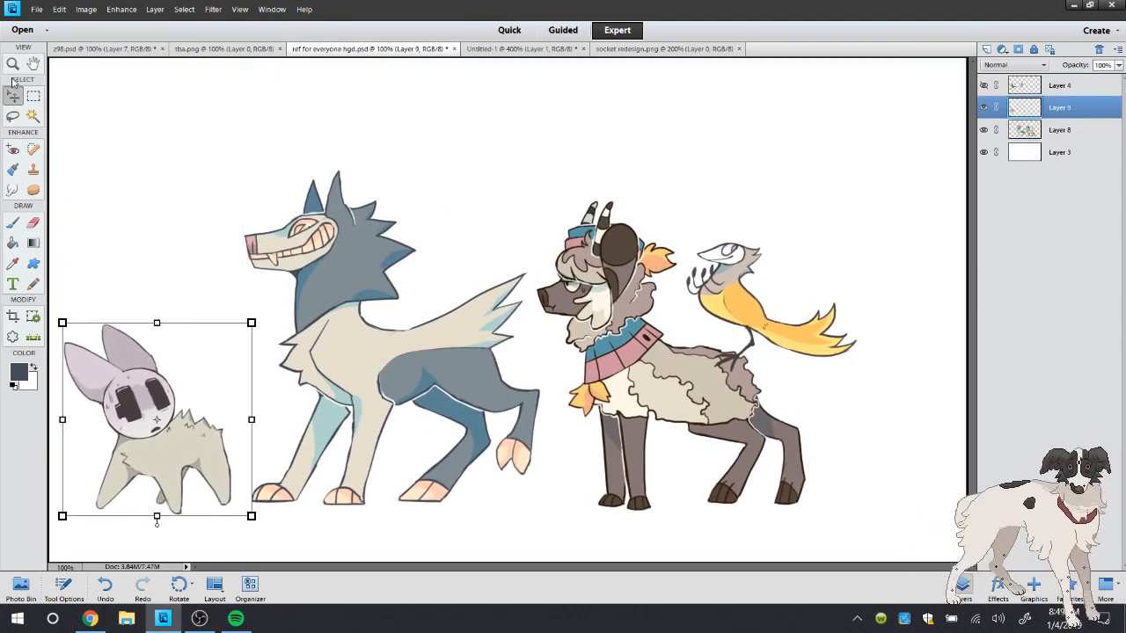
Scale the pasted Socket down slightly from its upper-left corner
{"action": "key", "text": "z"}
{"action": "left_click_drag", "start_coordinate": [115, 558], "coordinate": [364, 330]}
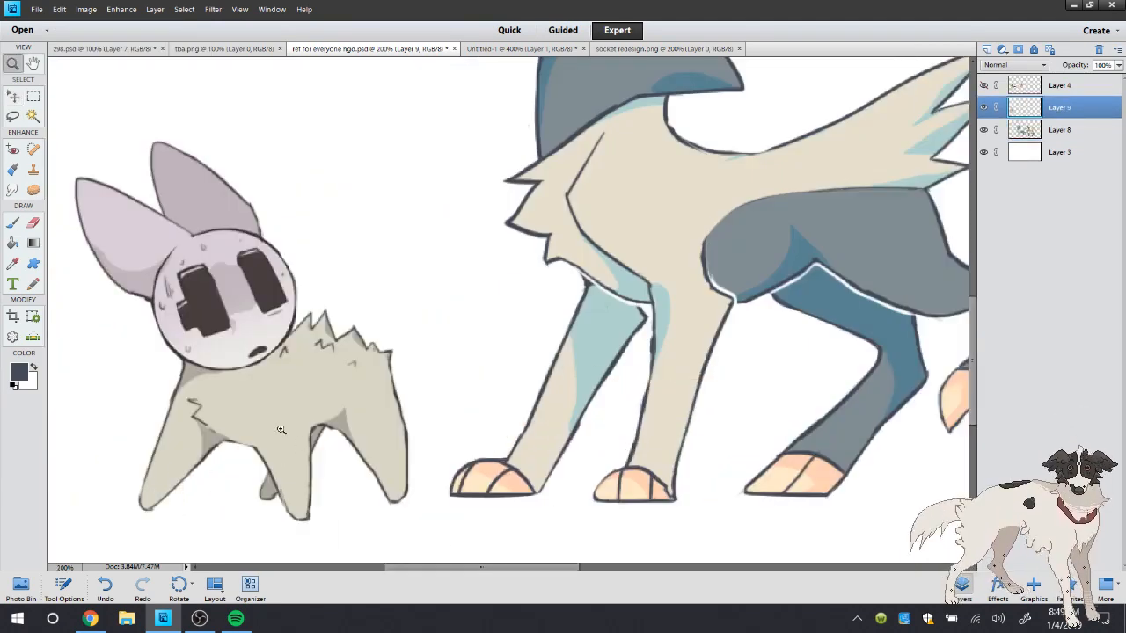
{"action": "left_click", "coordinate": [14, 97]}
{"action": "mouse_move", "coordinate": [71, 138]}
{"action": "left_mouse_down"}
{"action": "mouse_move", "coordinate": [78, 107]}
{"action": "mouse_move", "coordinate": [87, 153]}
{"action": "left_mouse_up"}
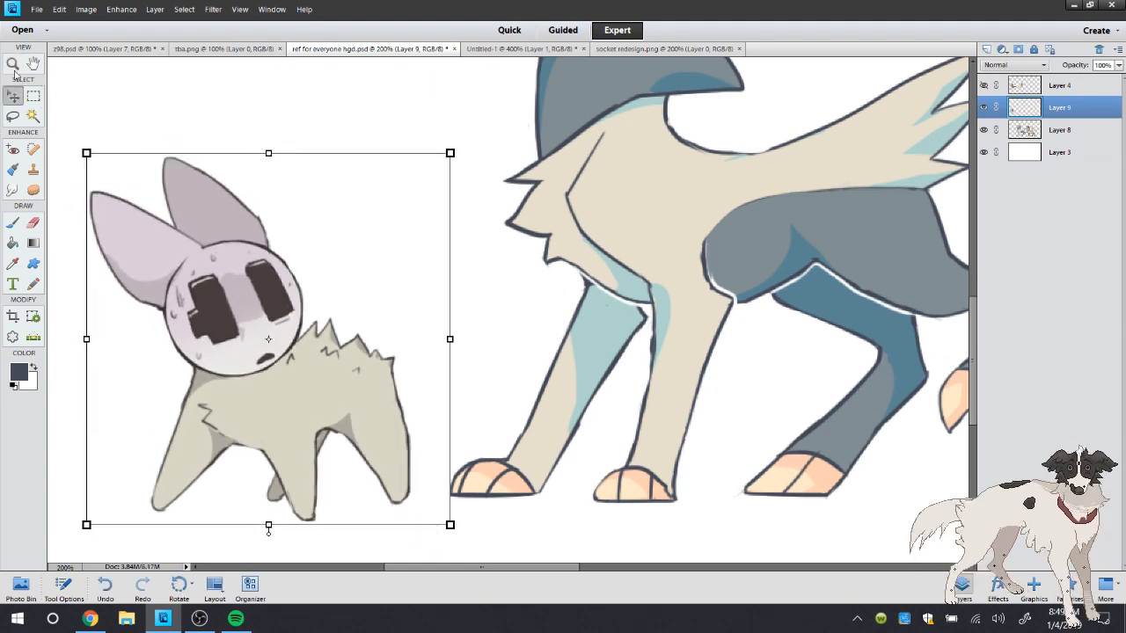
Paint over Socket's eyes, mouth and face shading with the face's sampled off-white, using the size 13 brush
{"action": "key", "text": "z"}
{"action": "left_click", "coordinate": [164, 327]}
{"action": "key", "text": "i"}
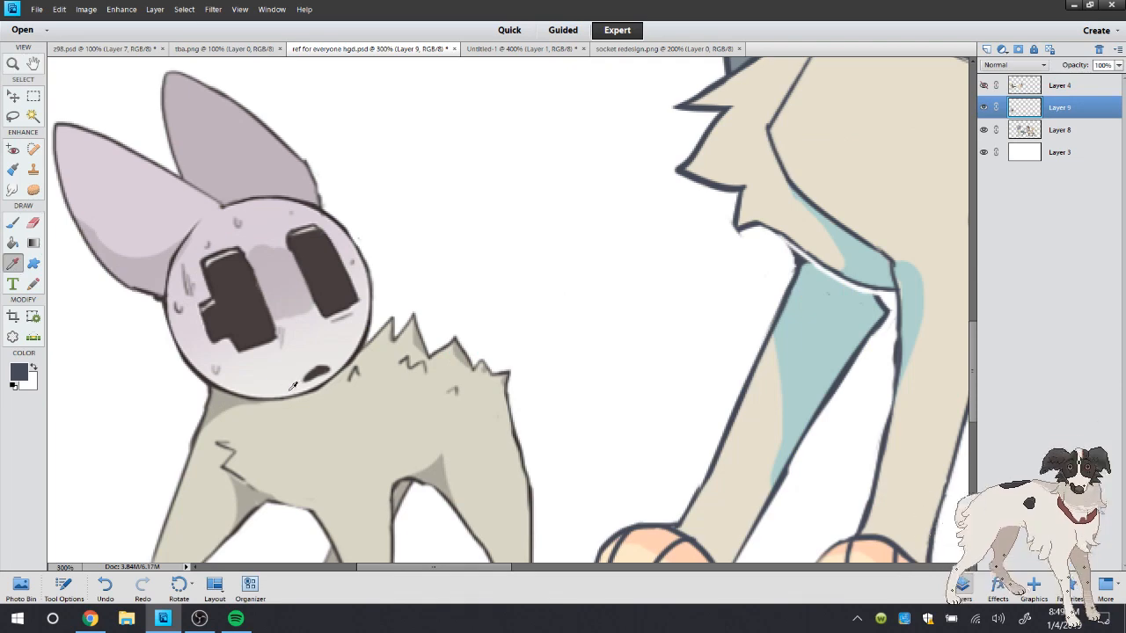
{"action": "left_click", "coordinate": [290, 390]}
{"action": "left_click", "coordinate": [37, 113]}
{"action": "left_click", "coordinate": [16, 227]}
{"action": "right_click", "coordinate": [280, 90]}
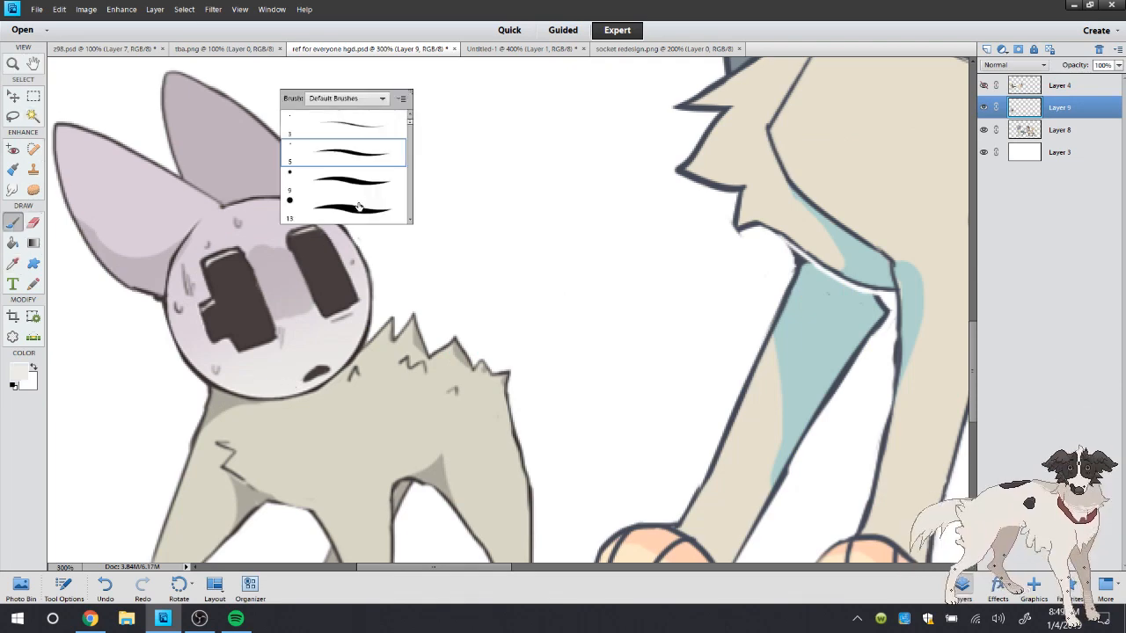
{"action": "left_click", "coordinate": [359, 207]}
{"action": "mouse_move", "coordinate": [238, 276]}
{"action": "left_mouse_down"}
{"action": "mouse_move", "coordinate": [249, 353]}
{"action": "mouse_move", "coordinate": [257, 335]}
{"action": "mouse_move", "coordinate": [200, 332]}
{"action": "mouse_move", "coordinate": [214, 236]}
{"action": "mouse_move", "coordinate": [187, 270]}
{"action": "mouse_move", "coordinate": [195, 259]}
{"action": "mouse_move", "coordinate": [199, 347]}
{"action": "mouse_move", "coordinate": [177, 292]}
{"action": "mouse_move", "coordinate": [232, 365]}
{"action": "mouse_move", "coordinate": [269, 301]}
{"action": "mouse_move", "coordinate": [247, 247]}
{"action": "mouse_move", "coordinate": [222, 229]}
{"action": "mouse_move", "coordinate": [301, 226]}
{"action": "mouse_move", "coordinate": [261, 211]}
{"action": "mouse_move", "coordinate": [335, 251]}
{"action": "mouse_move", "coordinate": [320, 224]}
{"action": "mouse_move", "coordinate": [324, 317]}
{"action": "mouse_move", "coordinate": [250, 340]}
{"action": "left_mouse_up"}
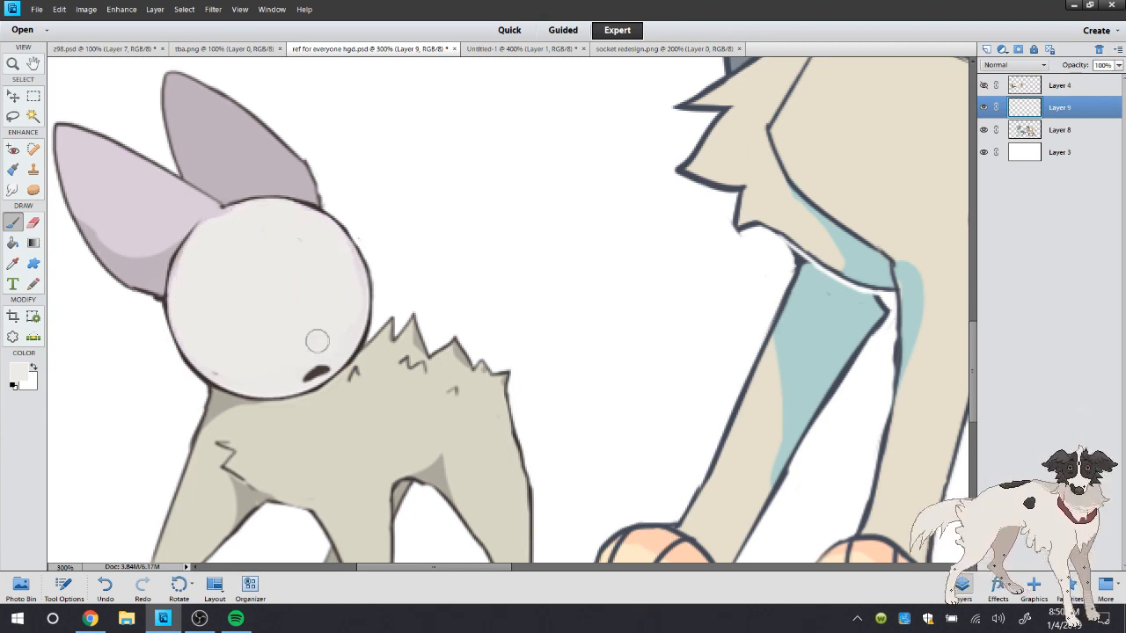
{"action": "left_click_drag", "start_coordinate": [317, 342], "coordinate": [291, 378]}
Select Socket's head and ears with the Magic Wand, fill both ears with the off-white and deselect
{"action": "left_click", "coordinate": [32, 115]}
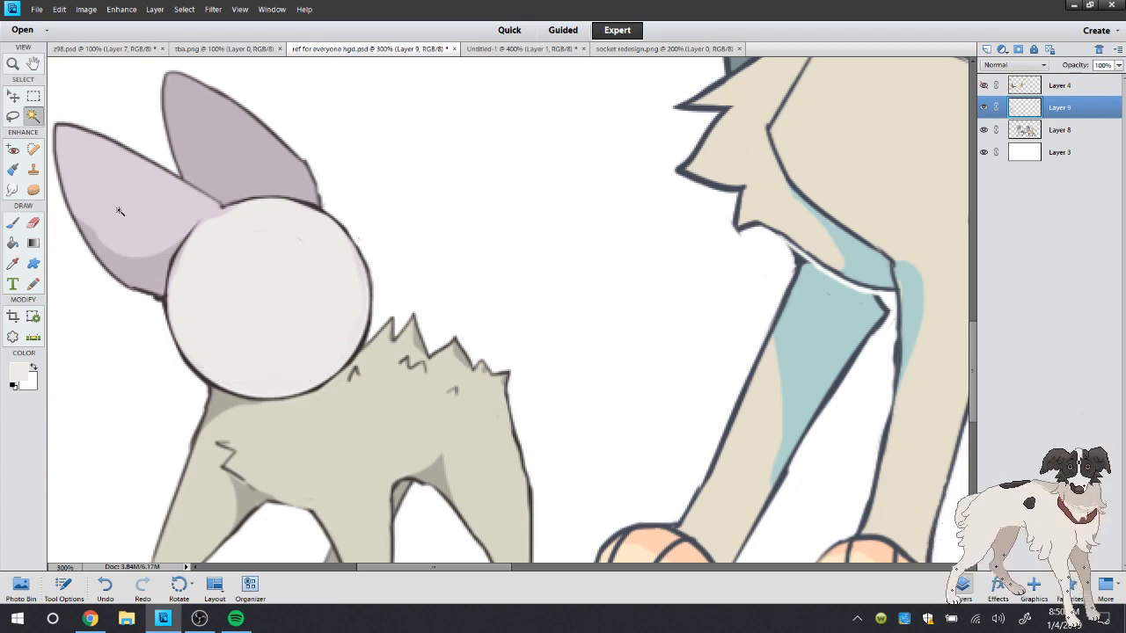
{"action": "left_click", "coordinate": [119, 211]}
{"action": "key", "text": "k"}
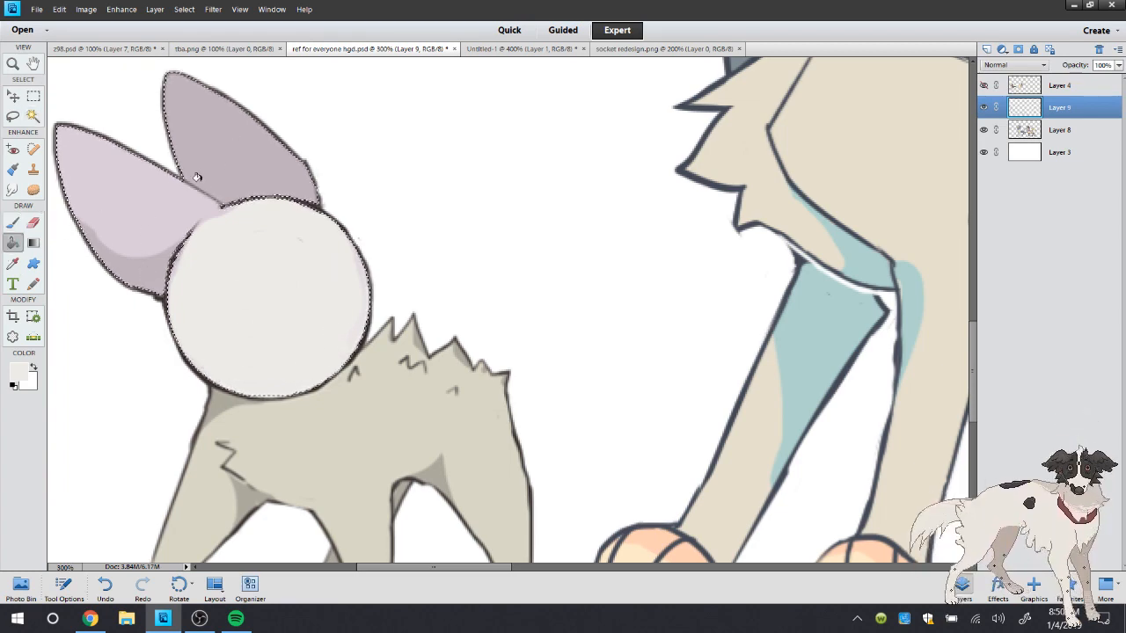
{"action": "left_click", "coordinate": [197, 177]}
{"action": "left_click", "coordinate": [226, 131]}
{"action": "key", "text": "l"}
{"action": "key", "text": "ctrl+d"}
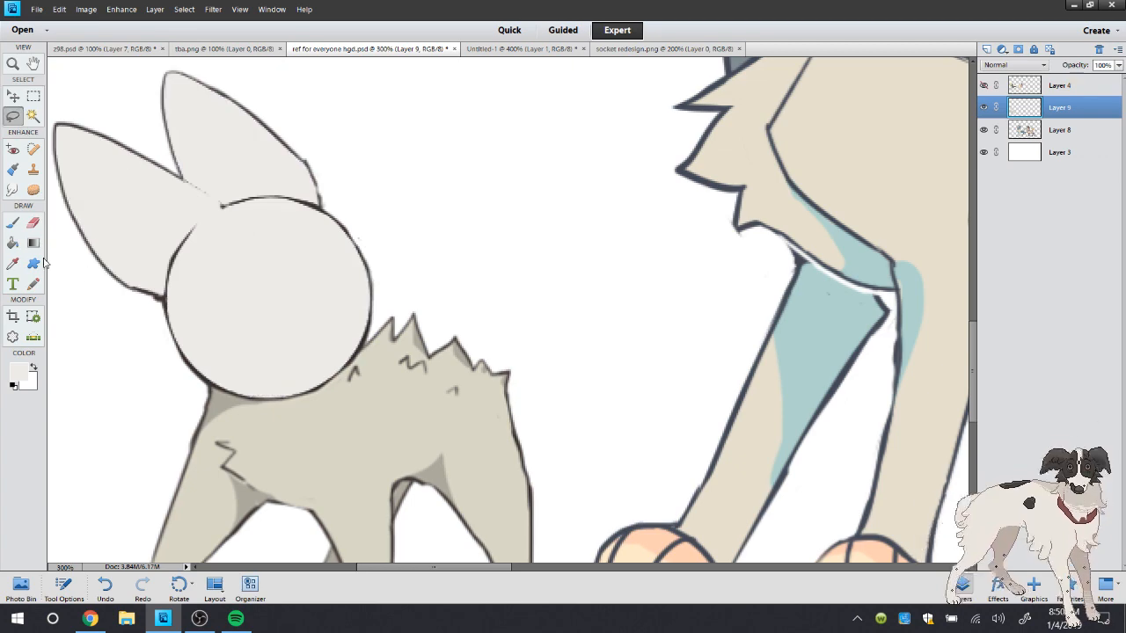
Redraw the broken outline between Socket's ears and head in the sampled dark brown with the size 5 brush
{"action": "left_click", "coordinate": [12, 263]}
{"action": "left_click", "coordinate": [213, 378]}
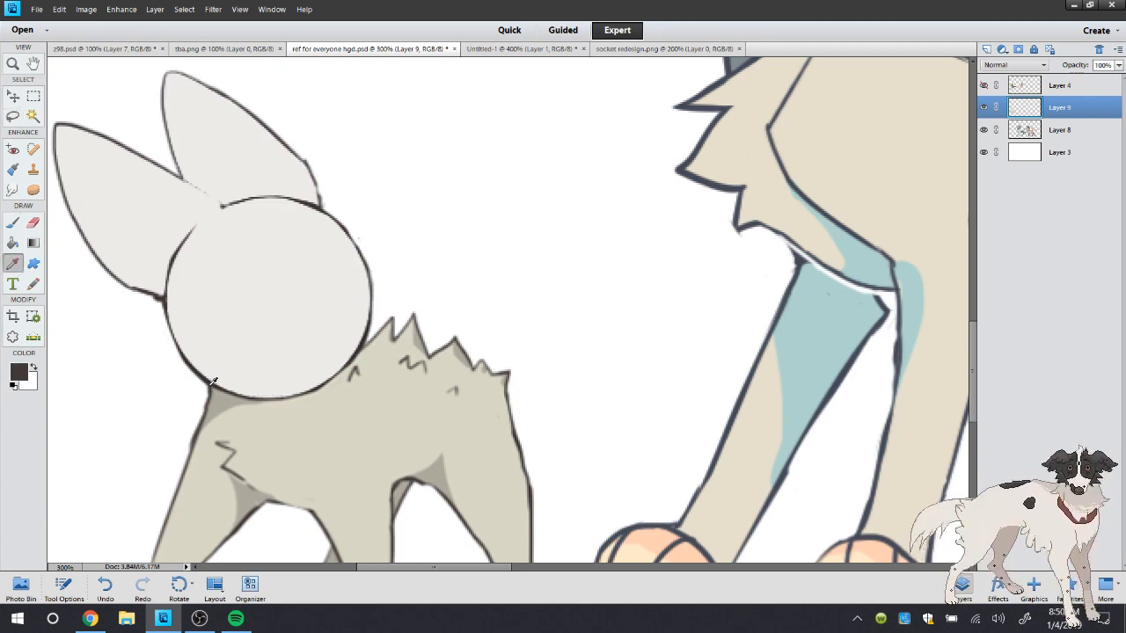
{"action": "left_click", "coordinate": [15, 222]}
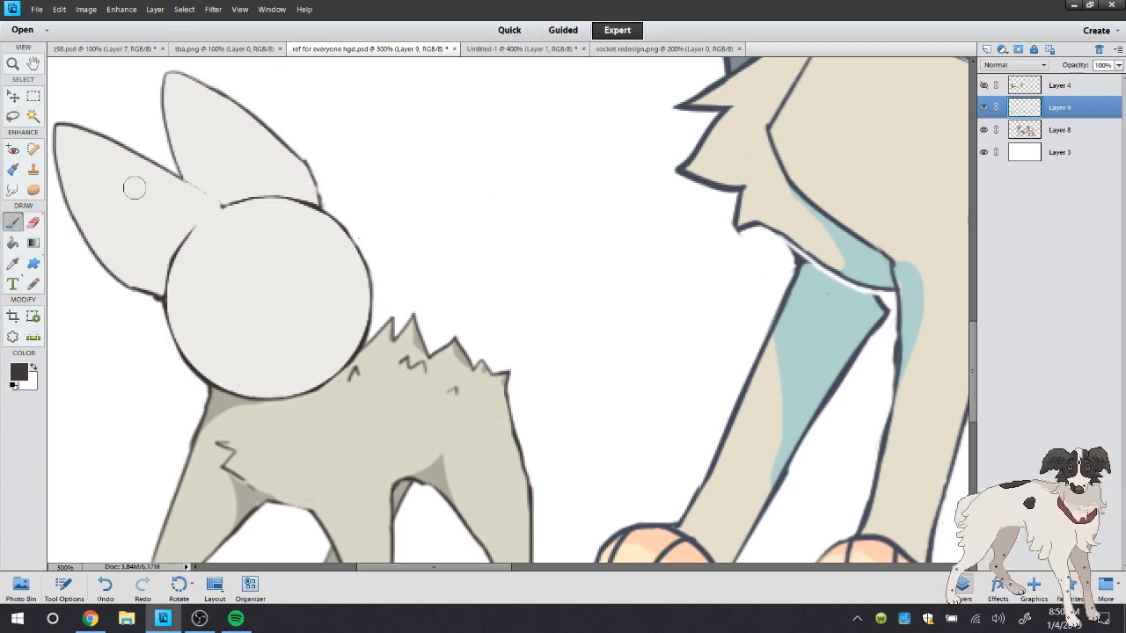
{"action": "right_click", "coordinate": [175, 176]}
{"action": "left_click", "coordinate": [190, 109]}
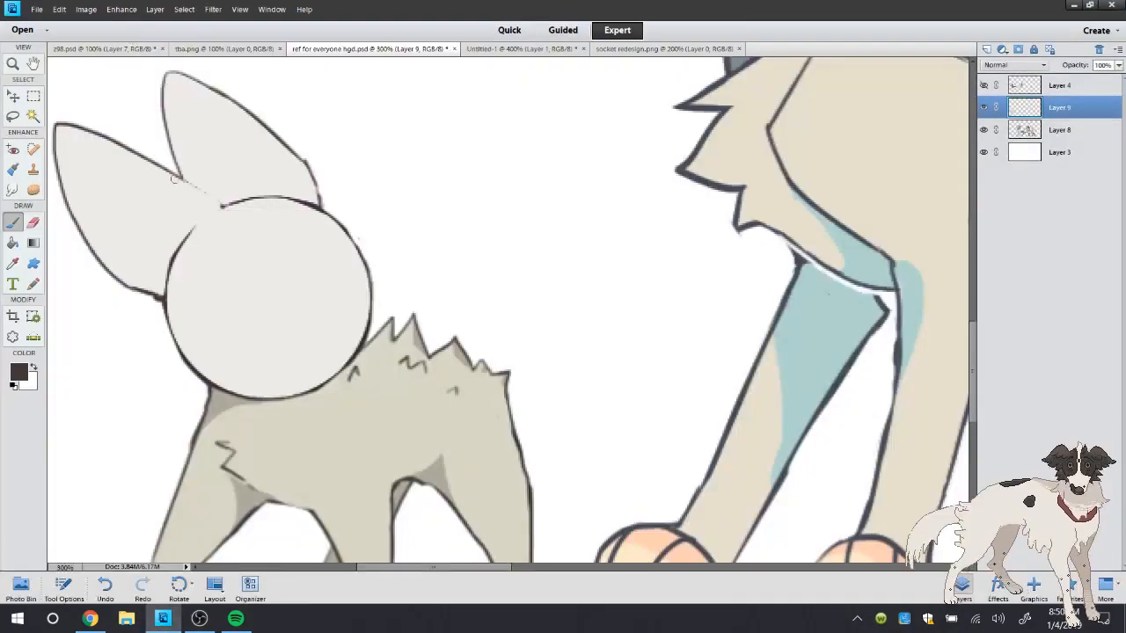
{"action": "left_click_drag", "start_coordinate": [174, 178], "coordinate": [214, 192]}
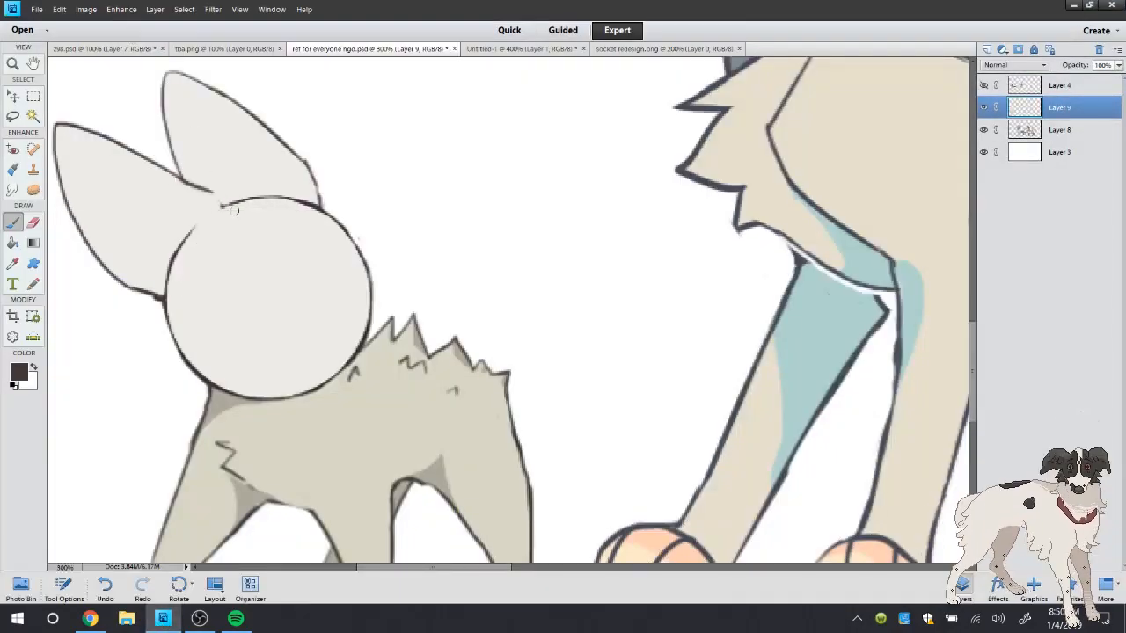
{"action": "left_click", "coordinate": [99, 594]}
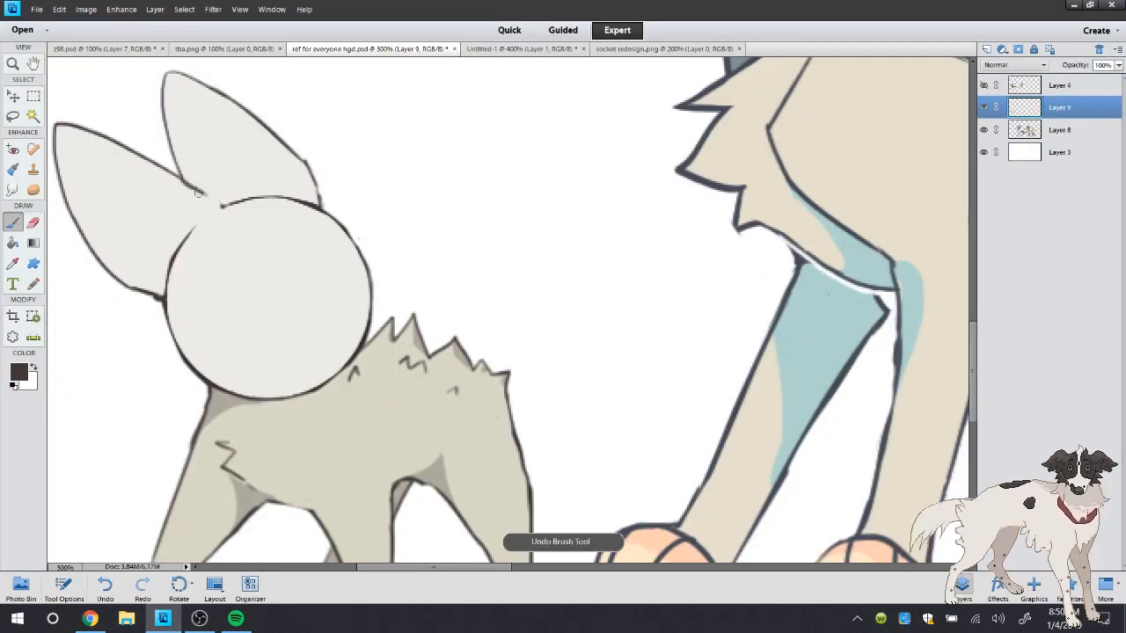
Thin the redrawn outline between the ears and head by painting along its edge in the sampled off-white
{"action": "left_click", "coordinate": [14, 265]}
{"action": "left_click", "coordinate": [218, 168]}
{"action": "left_click", "coordinate": [17, 225]}
{"action": "left_click_drag", "start_coordinate": [189, 179], "coordinate": [213, 201]}
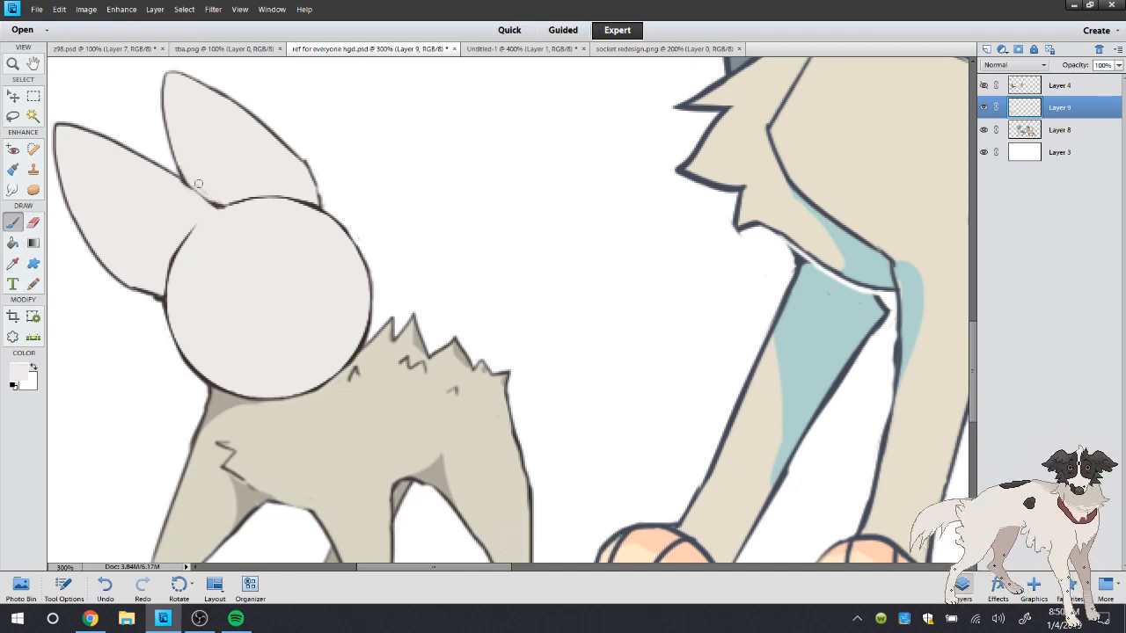
Sample the dark brown of Socket's outline for the brush and save the reference sheet
{"action": "left_click", "coordinate": [14, 261]}
{"action": "left_click", "coordinate": [166, 298]}
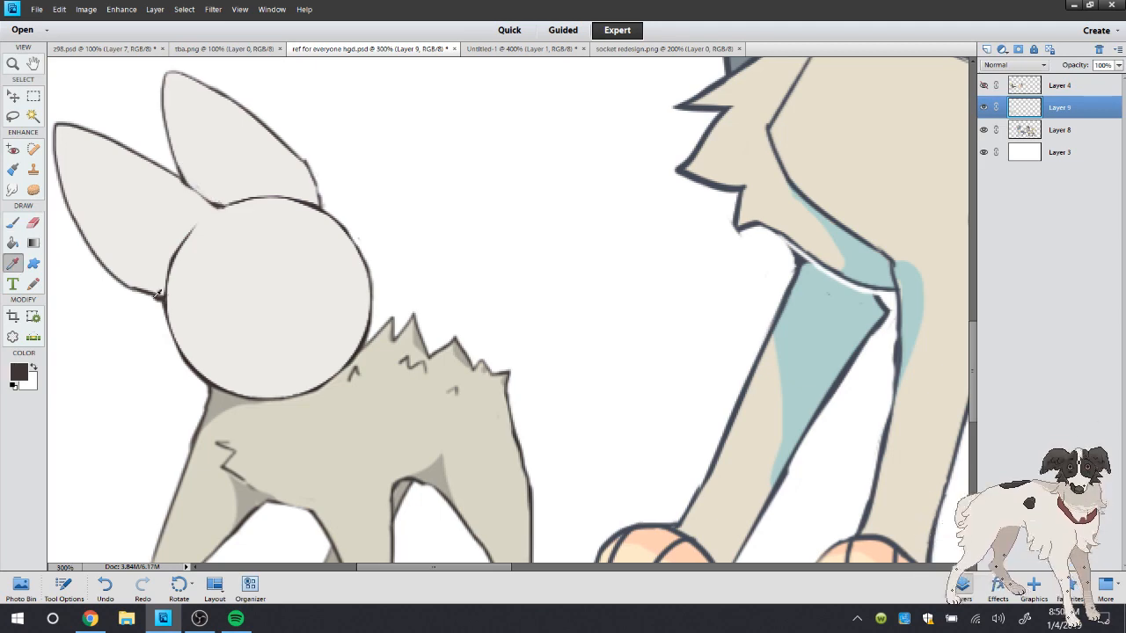
{"action": "left_click", "coordinate": [12, 223]}
{"action": "left_click", "coordinate": [36, 9]}
{"action": "left_click", "coordinate": [58, 128]}
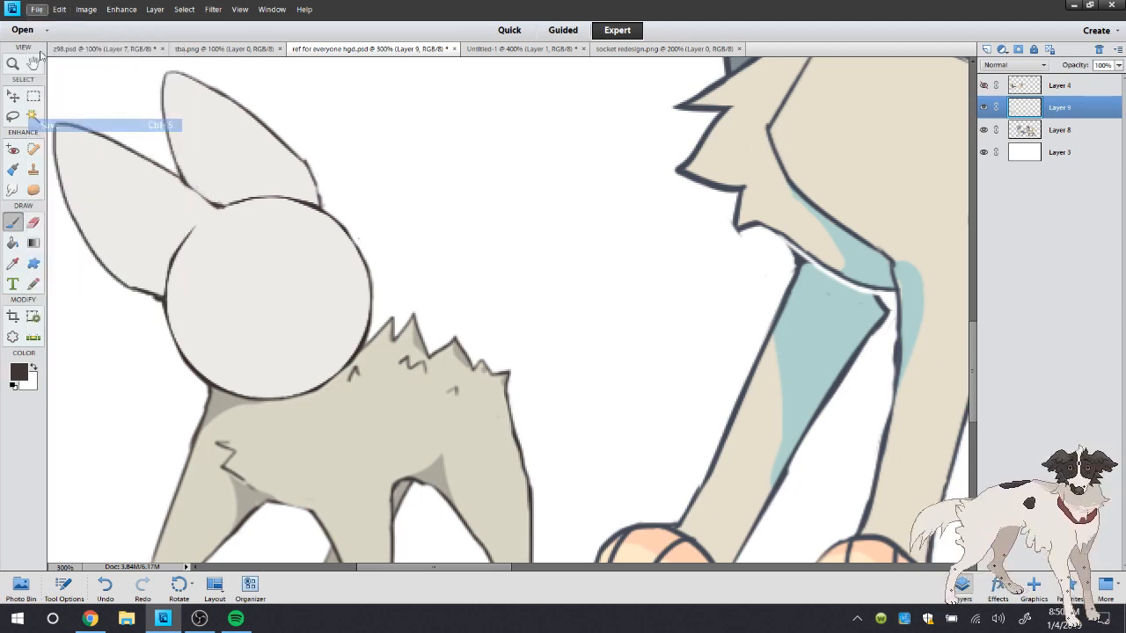
{"action": "left_click", "coordinate": [37, 9]}
{"action": "left_click", "coordinate": [167, 4]}
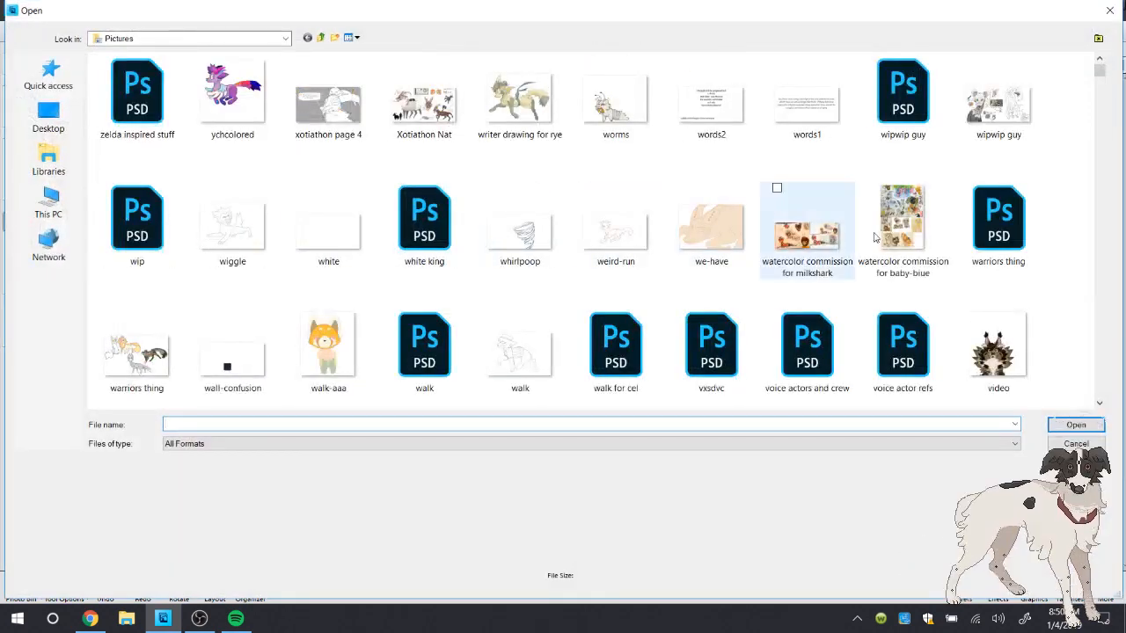
{"action": "left_click_drag", "start_coordinate": [1100, 76], "coordinate": [1067, 273]}
{"action": "left_click", "coordinate": [1060, 446]}
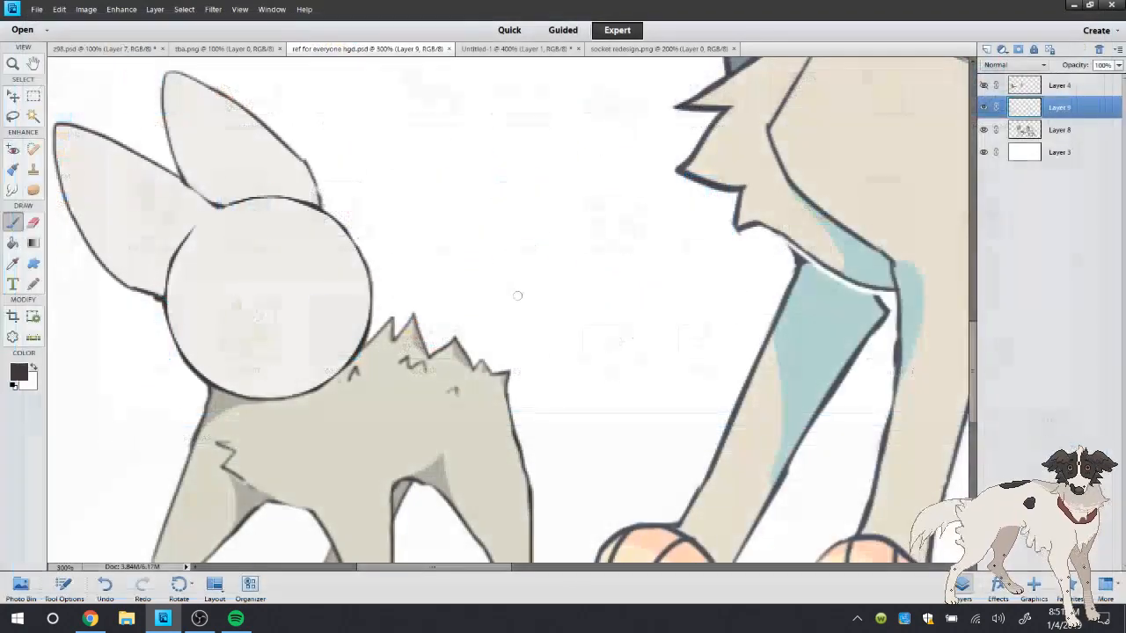
Add a new layer and paint Socket's two slanted dark brown eyes on it, one with a short side prong
{"action": "right_click", "coordinate": [223, 292]}
{"action": "left_click", "coordinate": [158, 113]}
{"action": "left_click", "coordinate": [986, 49]}
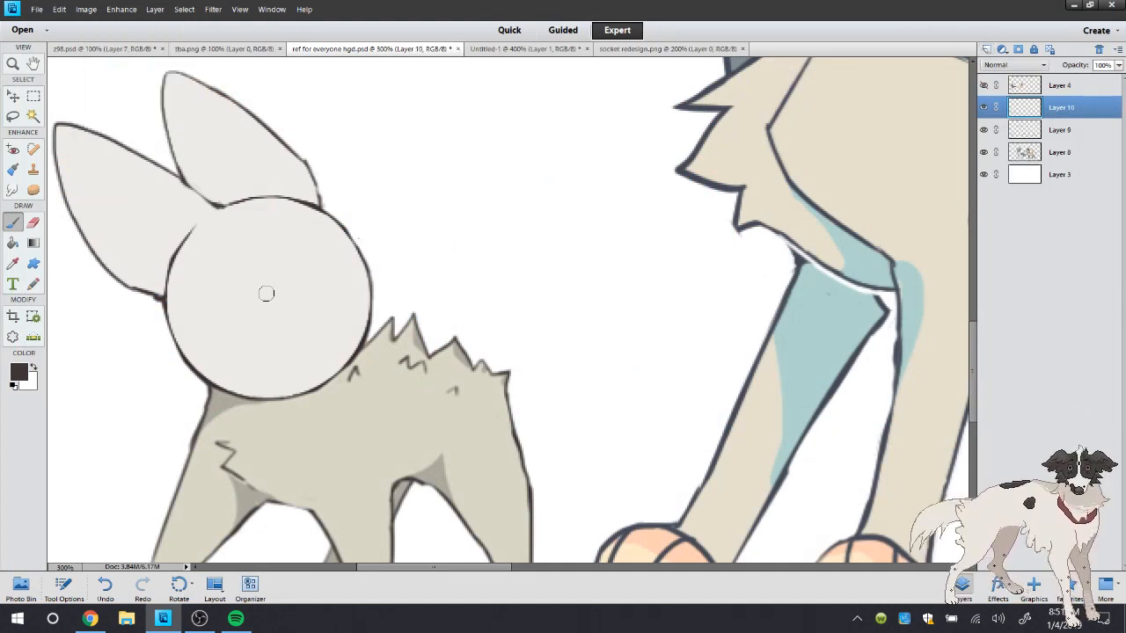
{"action": "left_click_drag", "start_coordinate": [230, 279], "coordinate": [253, 327]}
{"action": "mouse_move", "coordinate": [292, 254]}
{"action": "left_mouse_down"}
{"action": "mouse_move", "coordinate": [306, 278]}
{"action": "mouse_move", "coordinate": [222, 314]}
{"action": "mouse_move", "coordinate": [255, 294]}
{"action": "left_mouse_up"}
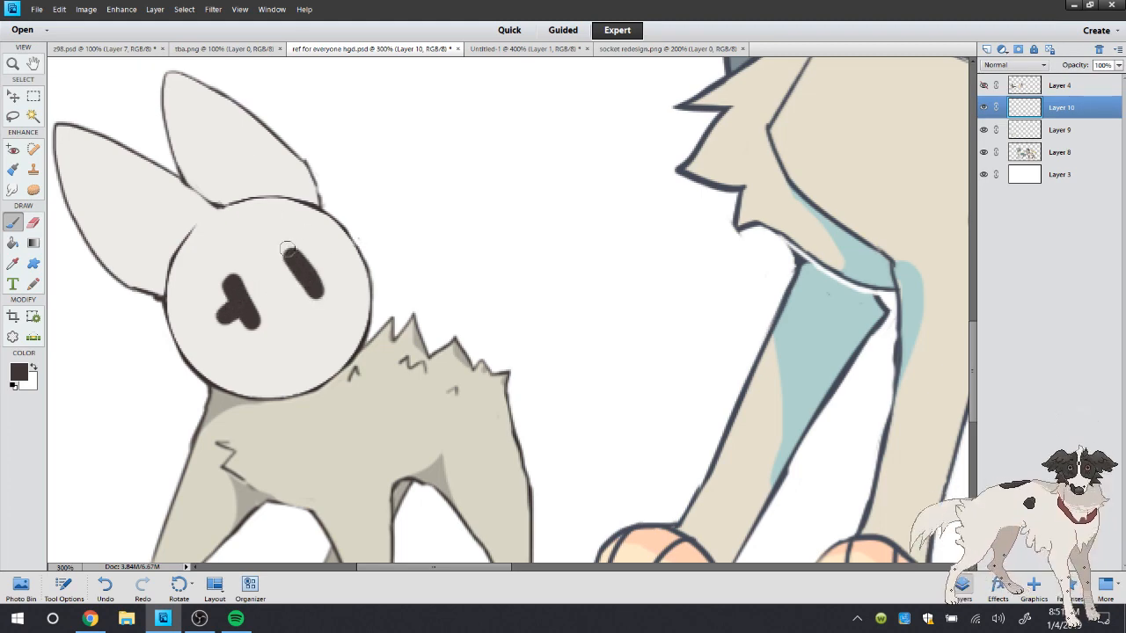
{"action": "left_click_drag", "start_coordinate": [287, 250], "coordinate": [309, 275]}
{"action": "mouse_move", "coordinate": [226, 281]}
{"action": "left_mouse_down"}
{"action": "mouse_move", "coordinate": [252, 291]}
{"action": "mouse_move", "coordinate": [303, 270]}
{"action": "left_mouse_up"}
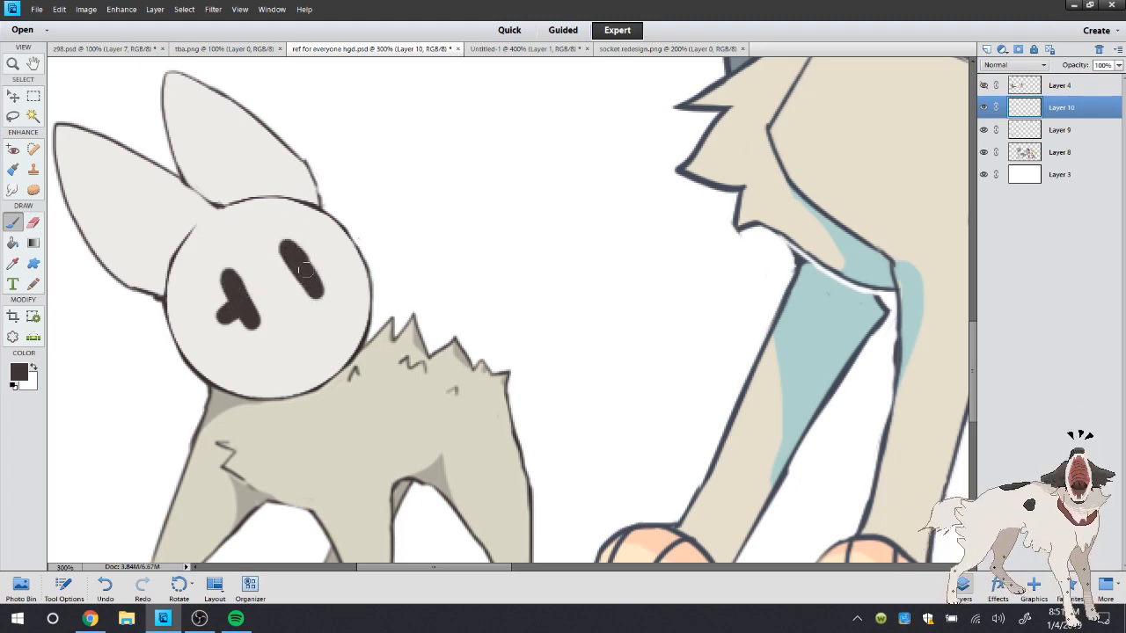
Paint a small dark brown smiling mouth below Socket's eyes and clean up its edges with the eraser
{"action": "right_click", "coordinate": [331, 129]}
{"action": "mouse_move", "coordinate": [286, 347]}
{"action": "left_mouse_down"}
{"action": "mouse_move", "coordinate": [324, 330]}
{"action": "mouse_move", "coordinate": [291, 353]}
{"action": "left_mouse_up"}
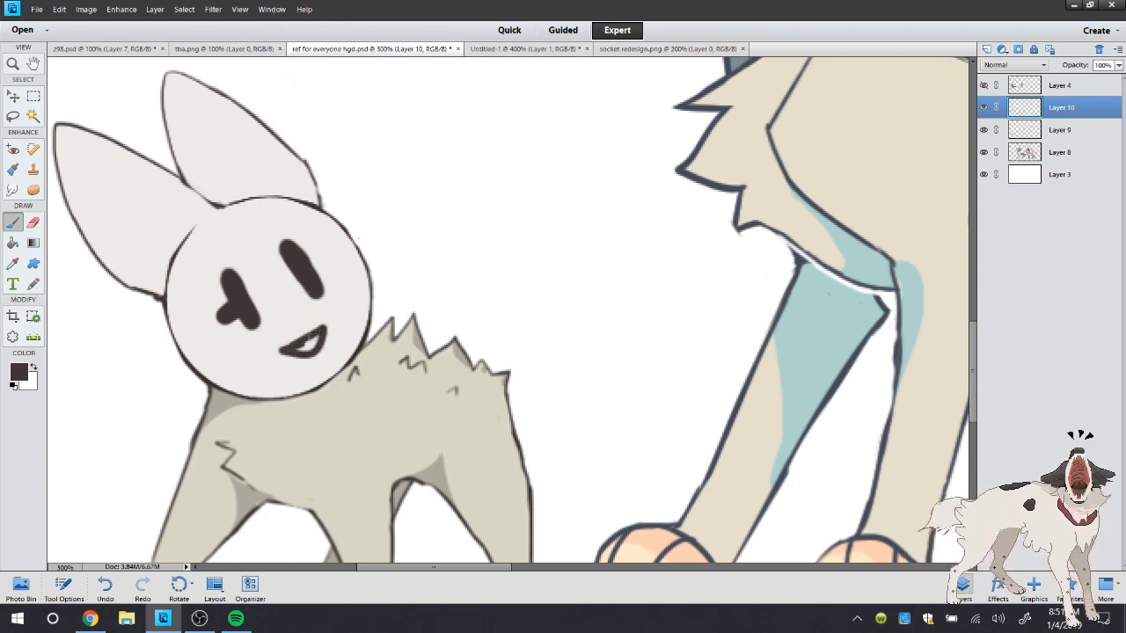
{"action": "left_click", "coordinate": [290, 323], "text": "alt"}
{"action": "left_click", "coordinate": [33, 221]}
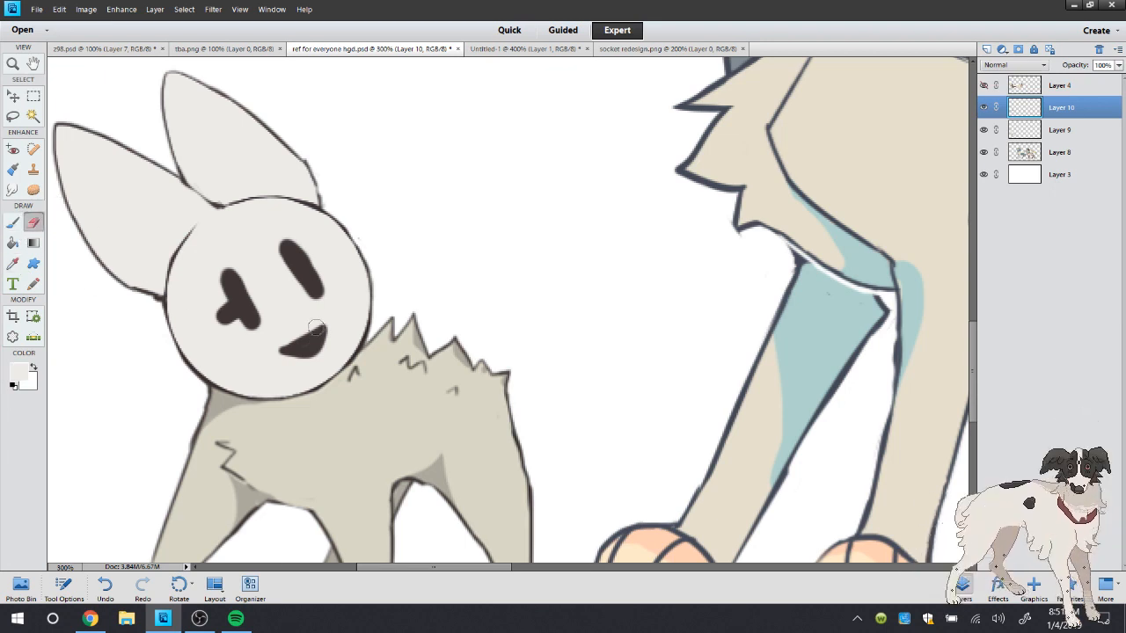
{"action": "left_click_drag", "start_coordinate": [283, 340], "coordinate": [295, 363]}
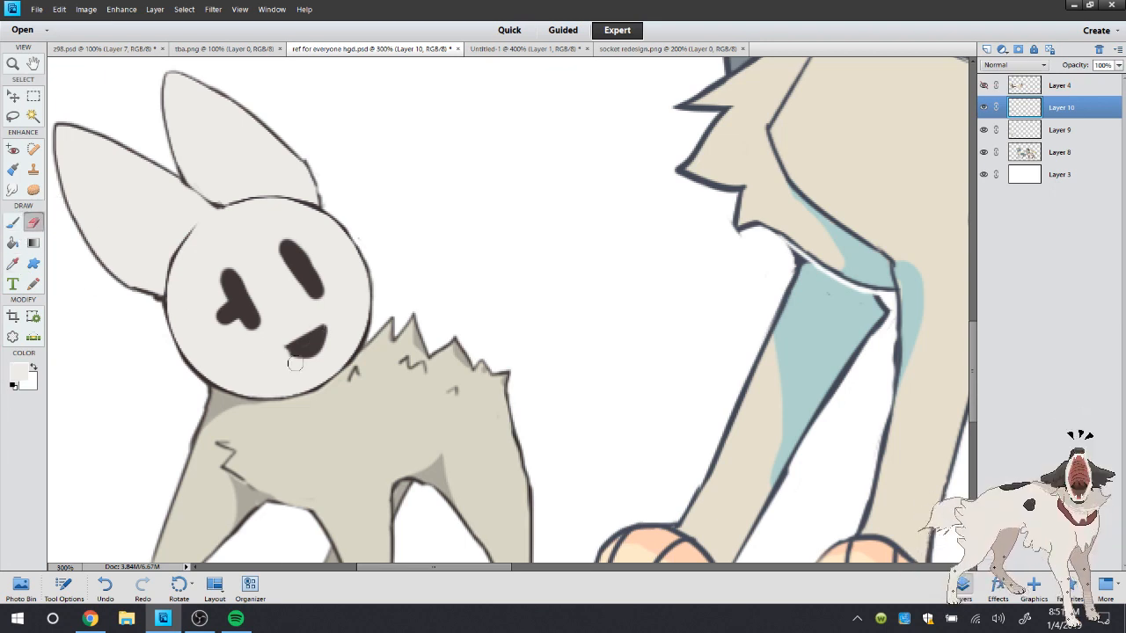
Extend the tops of Socket's eyes in the sampled dark brown and taper the eyes and side prong with the sampled off-white
{"action": "left_click", "coordinate": [12, 264]}
{"action": "left_click", "coordinate": [242, 292]}
{"action": "left_click", "coordinate": [269, 255]}
{"action": "left_click", "coordinate": [302, 254]}
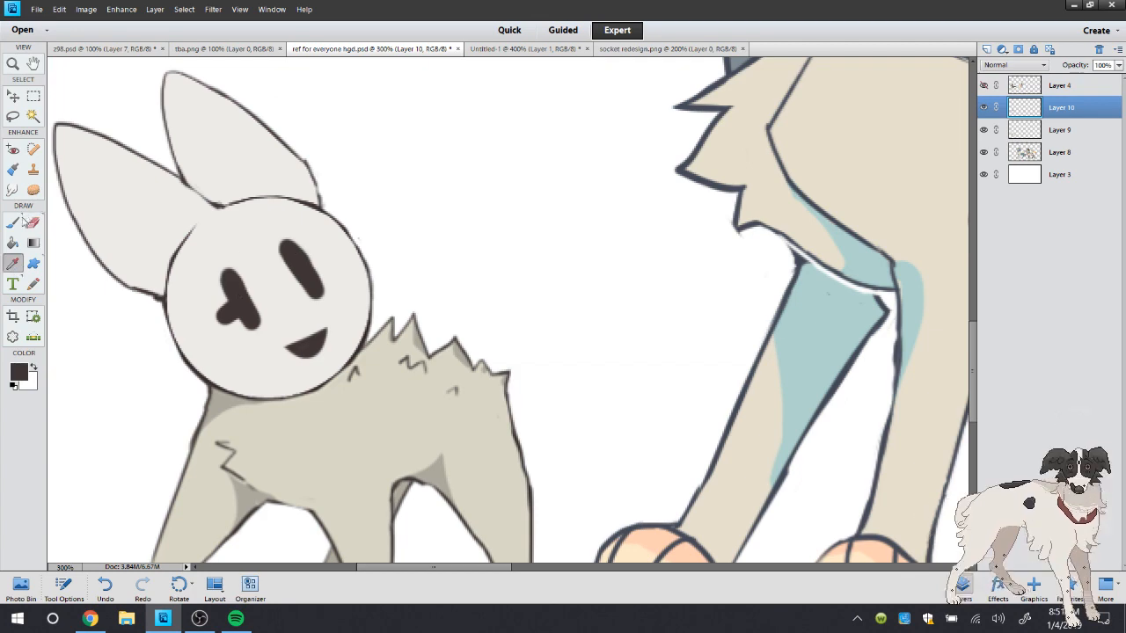
{"action": "left_click", "coordinate": [17, 222]}
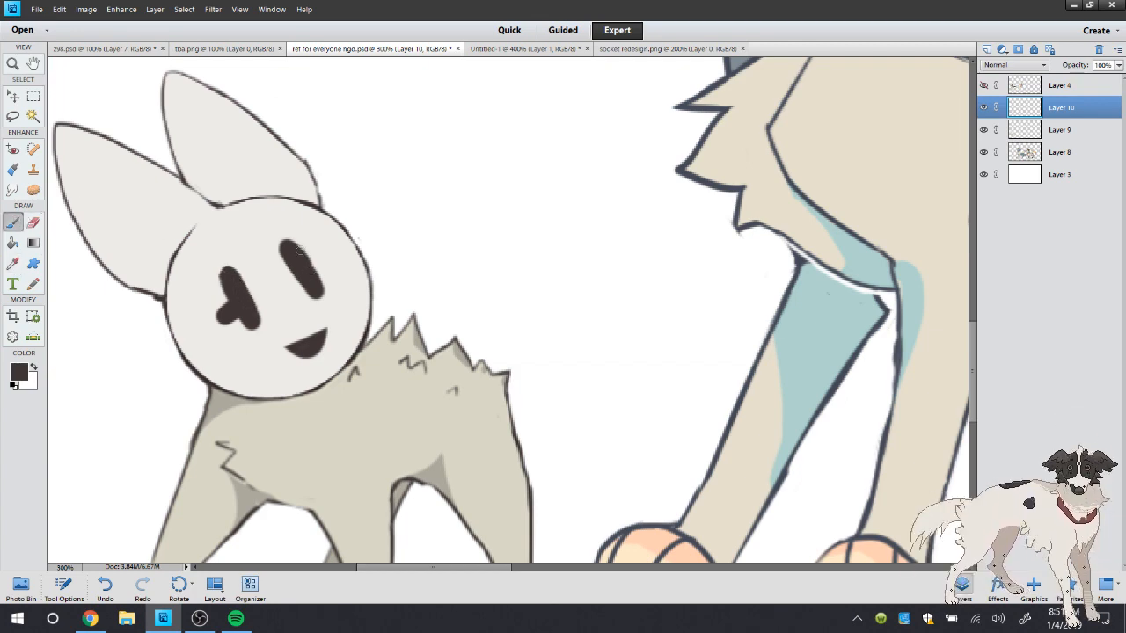
{"action": "left_click", "coordinate": [12, 264]}
{"action": "left_click", "coordinate": [304, 299]}
{"action": "left_click", "coordinate": [18, 224]}
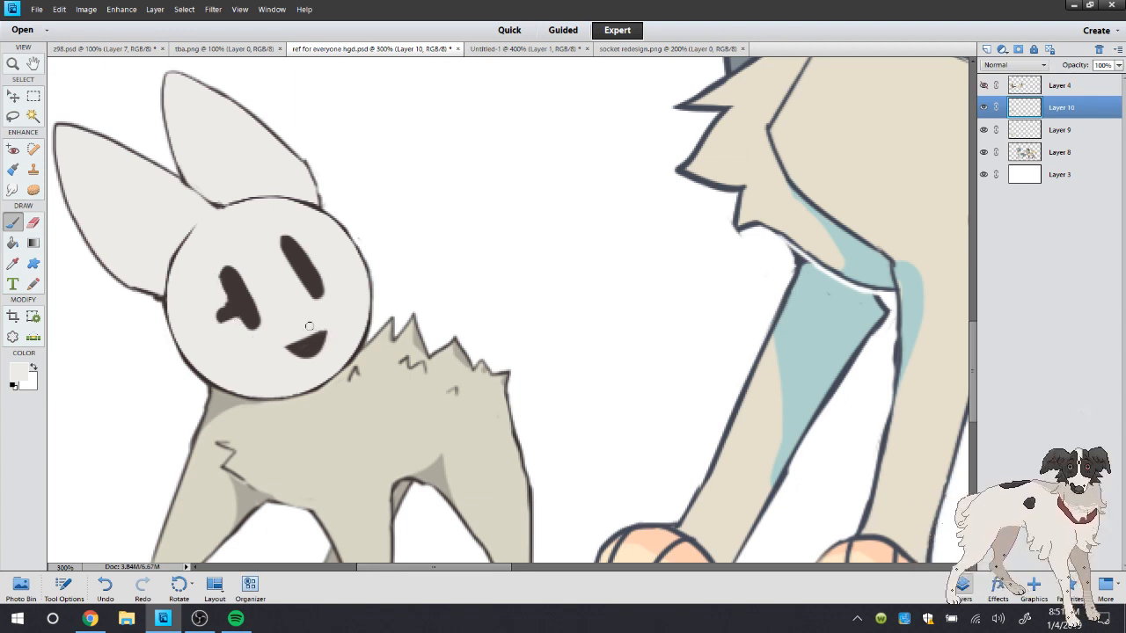
Paint over Socket's mouth in off-white and sample the dark brown of the eyes for the brush
{"action": "mouse_move", "coordinate": [288, 340]}
{"action": "left_mouse_down"}
{"action": "mouse_move", "coordinate": [313, 352]}
{"action": "mouse_move", "coordinate": [296, 350]}
{"action": "left_mouse_up"}
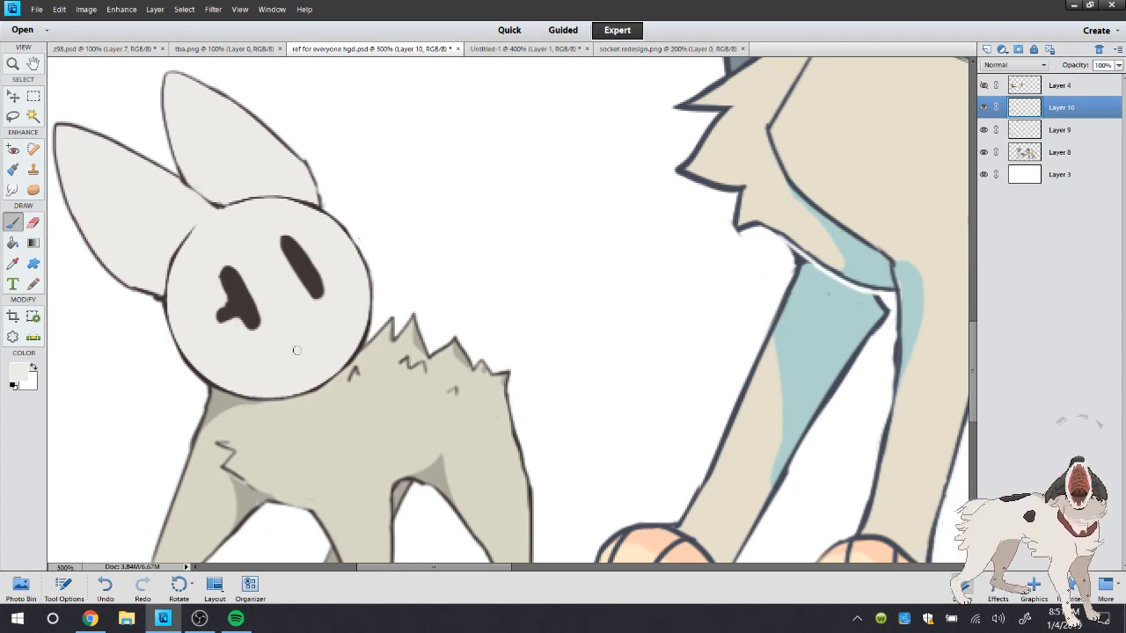
{"action": "left_click", "coordinate": [12, 264]}
{"action": "left_click", "coordinate": [226, 290]}
{"action": "left_click", "coordinate": [18, 224]}
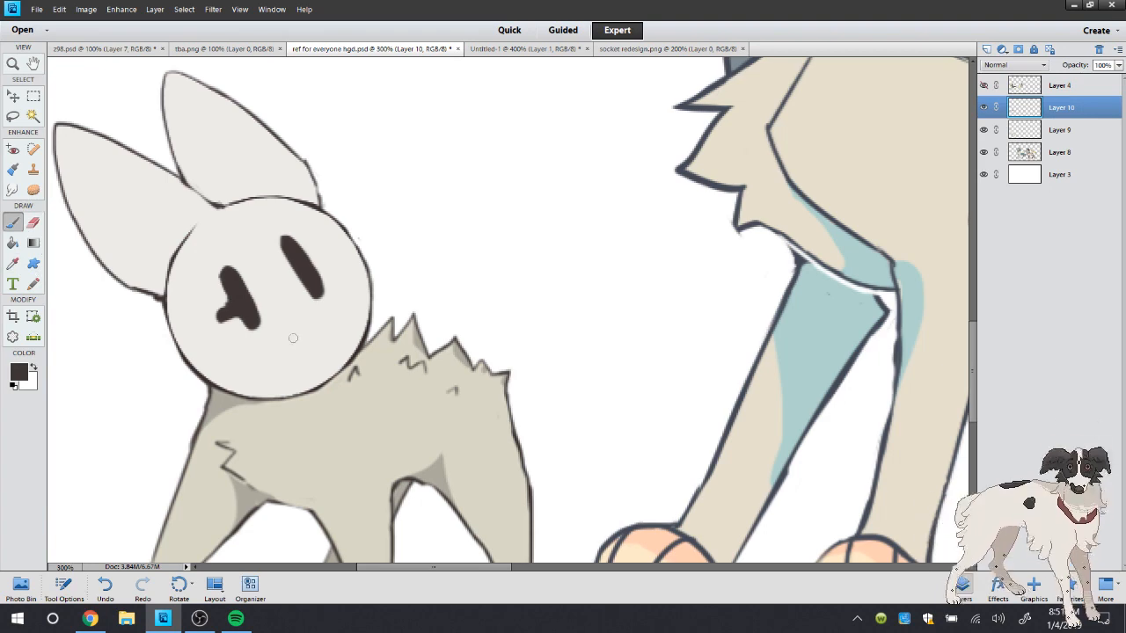
Try thin slanted dark brown mouth shapes low on Socket's face and undo the strokes
{"action": "mouse_move", "coordinate": [293, 337]}
{"action": "left_mouse_down"}
{"action": "mouse_move", "coordinate": [311, 327]}
{"action": "mouse_move", "coordinate": [339, 350]}
{"action": "left_mouse_up"}
{"action": "left_click", "coordinate": [105, 584]}
{"action": "left_click", "coordinate": [107, 586]}
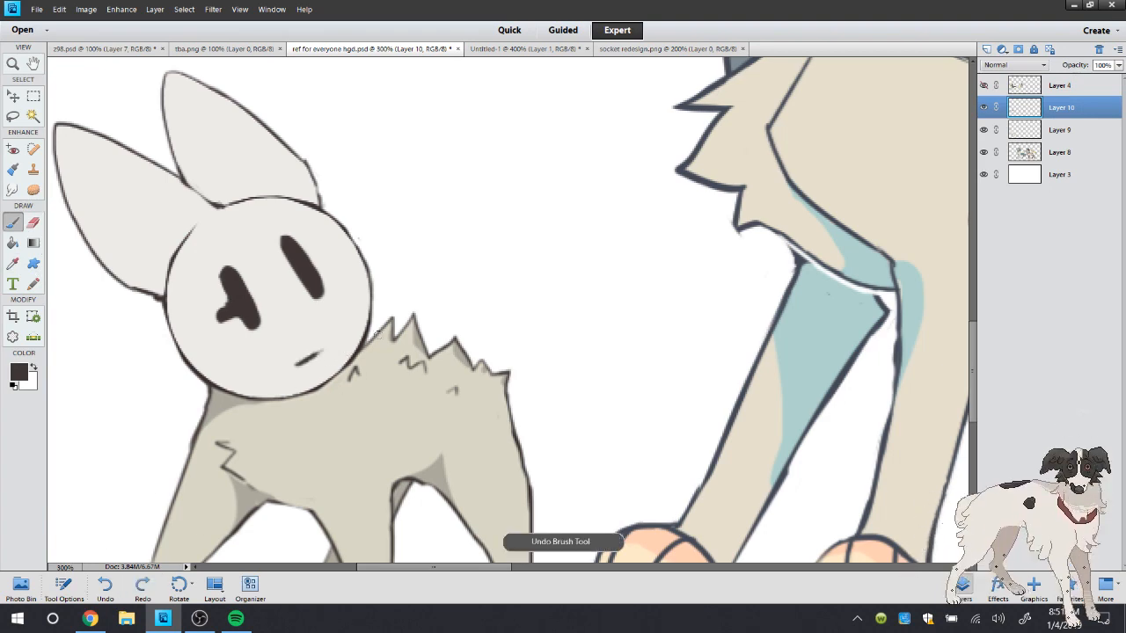
{"action": "left_click", "coordinate": [105, 584]}
{"action": "left_click", "coordinate": [93, 588]}
{"action": "mouse_move", "coordinate": [335, 343]}
{"action": "left_mouse_down"}
{"action": "mouse_move", "coordinate": [299, 356]}
{"action": "mouse_move", "coordinate": [334, 343]}
{"action": "left_mouse_up"}
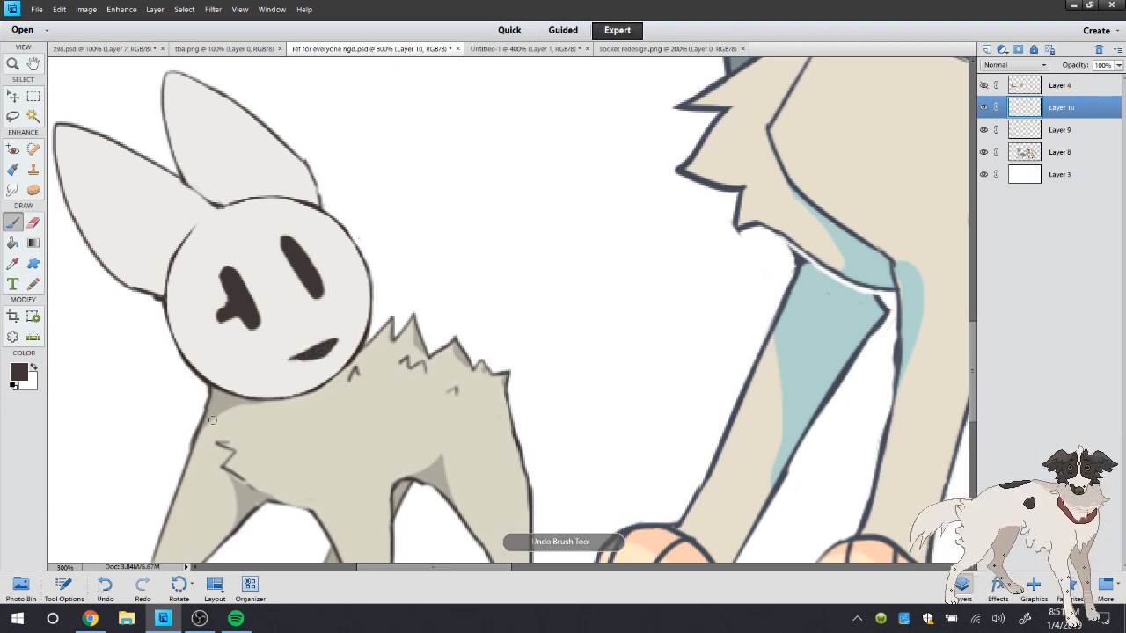
{"action": "left_click", "coordinate": [107, 587]}
{"action": "left_click", "coordinate": [105, 587]}
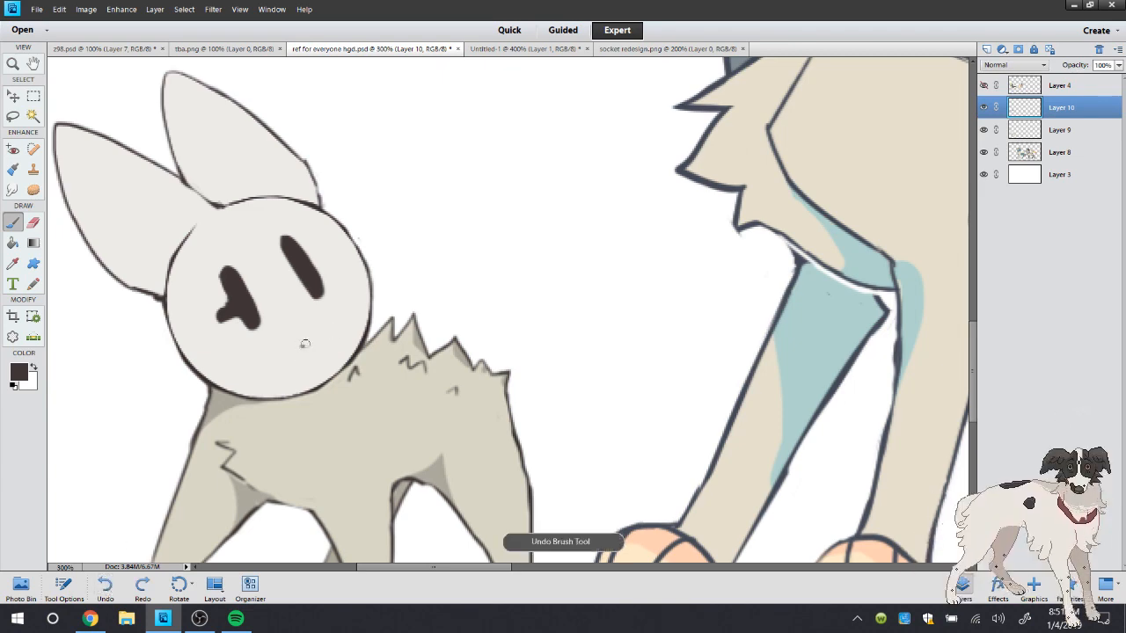
Paint a larger open dark brown mouth and brows above Socket's eyes, undoing the brow by the eye without a prong
{"action": "left_click_drag", "start_coordinate": [304, 344], "coordinate": [332, 337]}
{"action": "left_click_drag", "start_coordinate": [205, 266], "coordinate": [226, 246]}
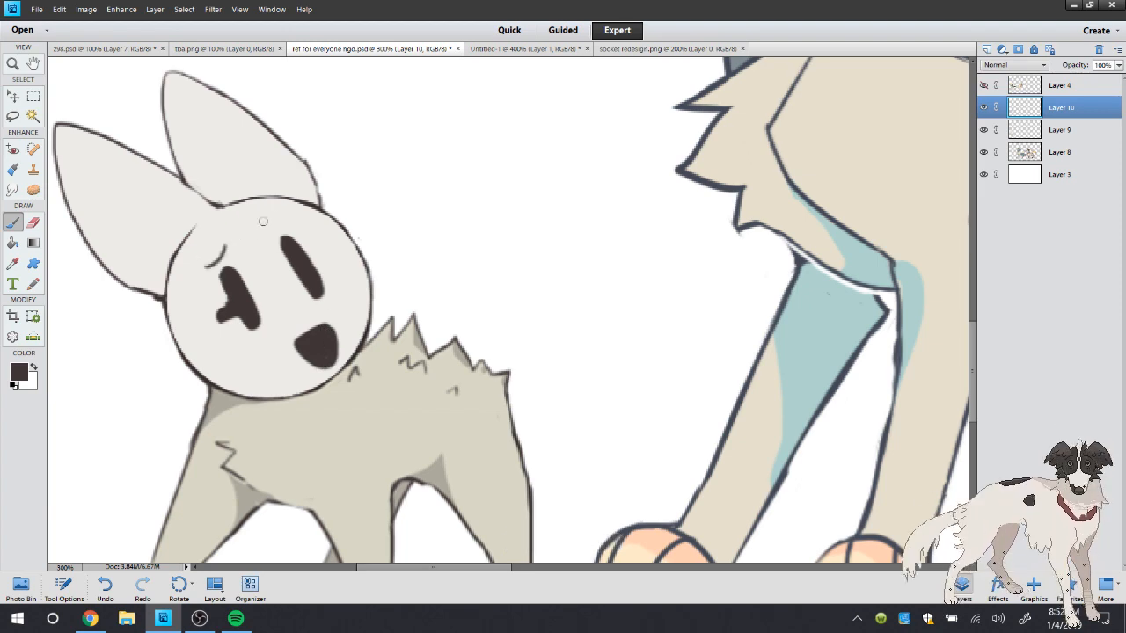
{"action": "left_click", "coordinate": [104, 584]}
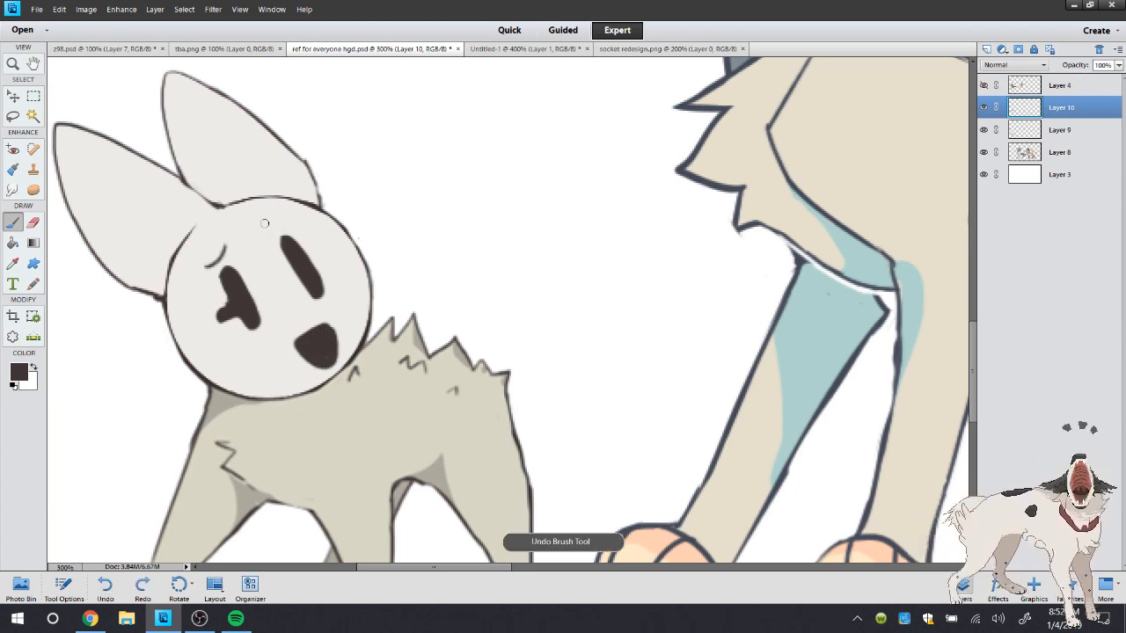
Trim the open mouth's upper edge to a straight slant with the sampled off-white and save the reference sheet
{"action": "left_click", "coordinate": [14, 266]}
{"action": "left_click", "coordinate": [278, 290]}
{"action": "left_click", "coordinate": [14, 224]}
{"action": "mouse_move", "coordinate": [322, 320]}
{"action": "left_mouse_down"}
{"action": "mouse_move", "coordinate": [296, 339]}
{"action": "mouse_move", "coordinate": [303, 351]}
{"action": "mouse_move", "coordinate": [336, 350]}
{"action": "left_mouse_up"}
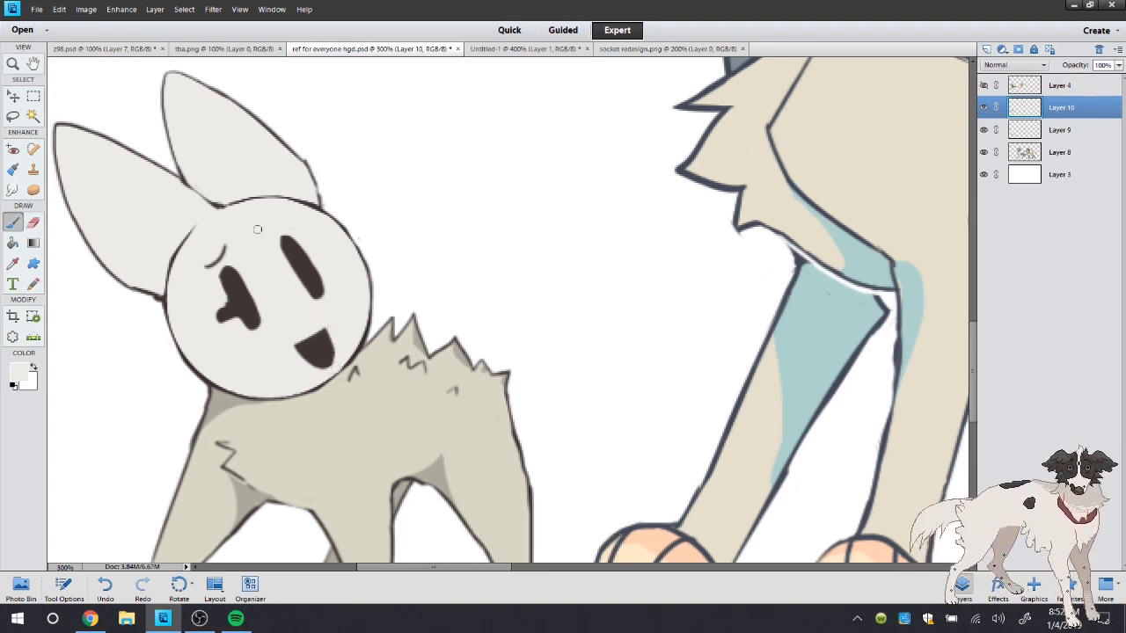
{"action": "left_click", "coordinate": [37, 9]}
{"action": "left_click", "coordinate": [88, 121]}
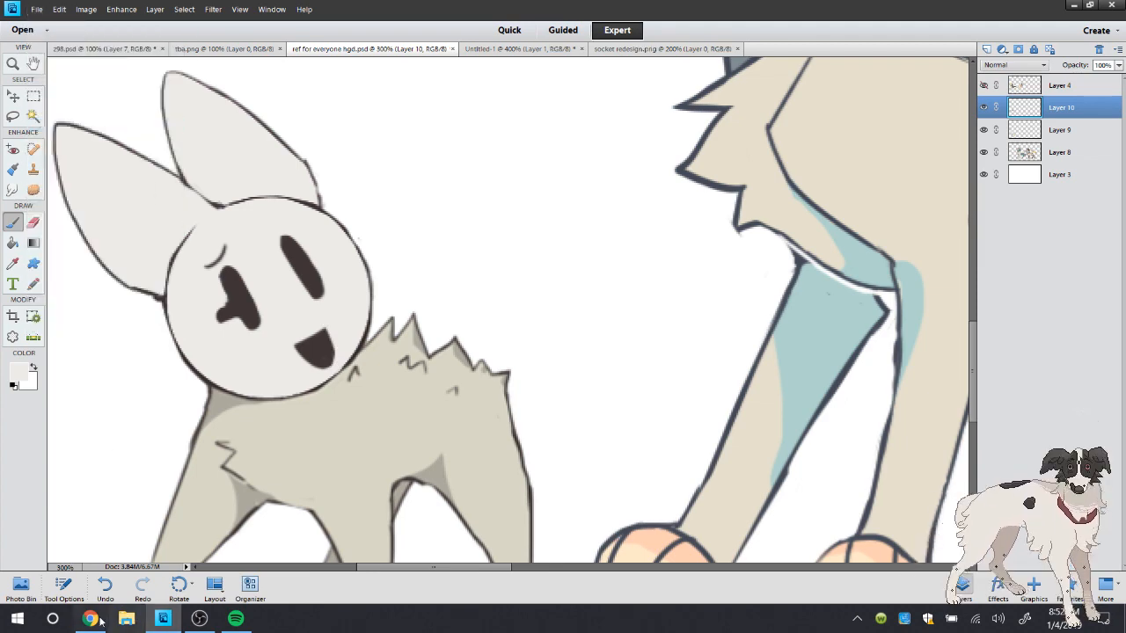
Switch to the YouTube live dashboard in Chrome to check the stream's chat
{"action": "left_click", "coordinate": [90, 619]}
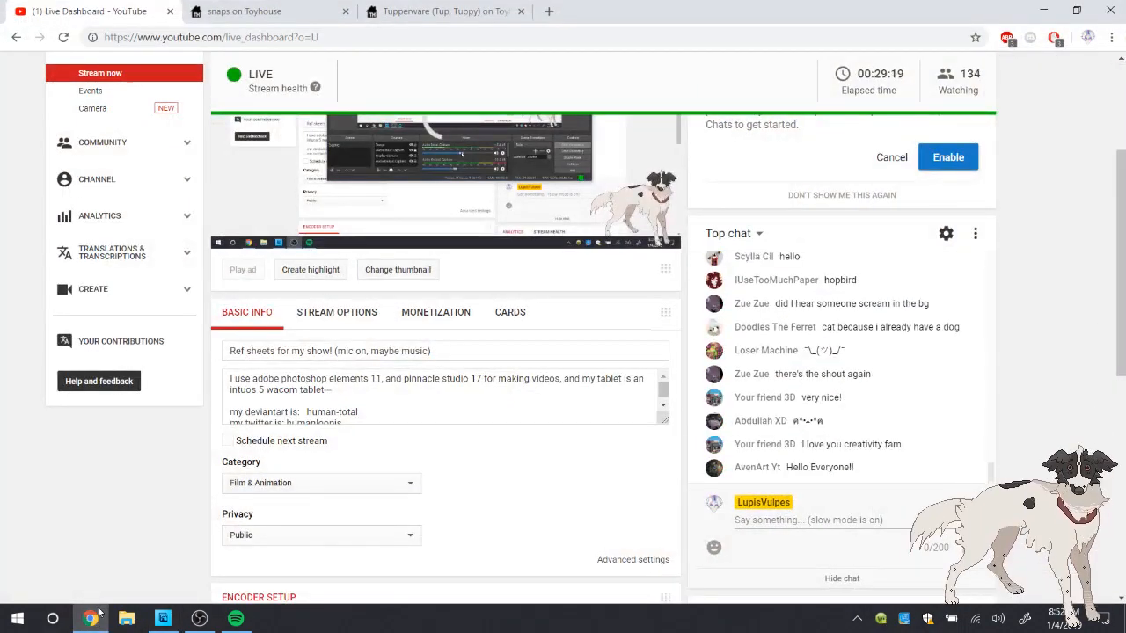
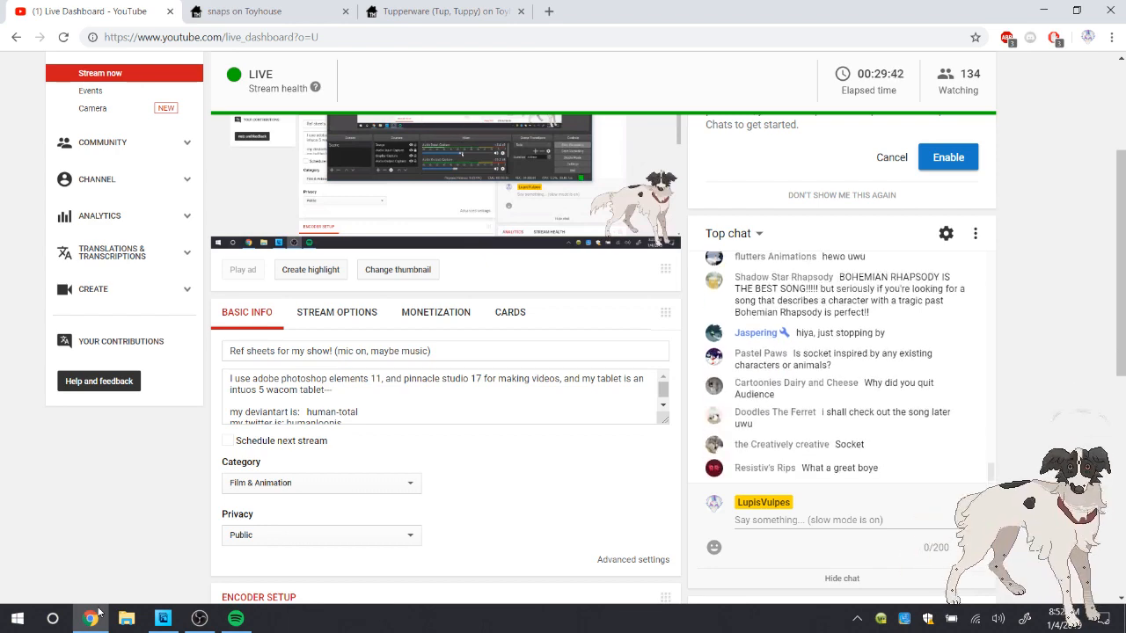
Switch back to Photoshop Elements, sample the dark brown of Socket's eye and check it in the foreground color picker without changing it
{"action": "key", "text": "alt+Tab"}
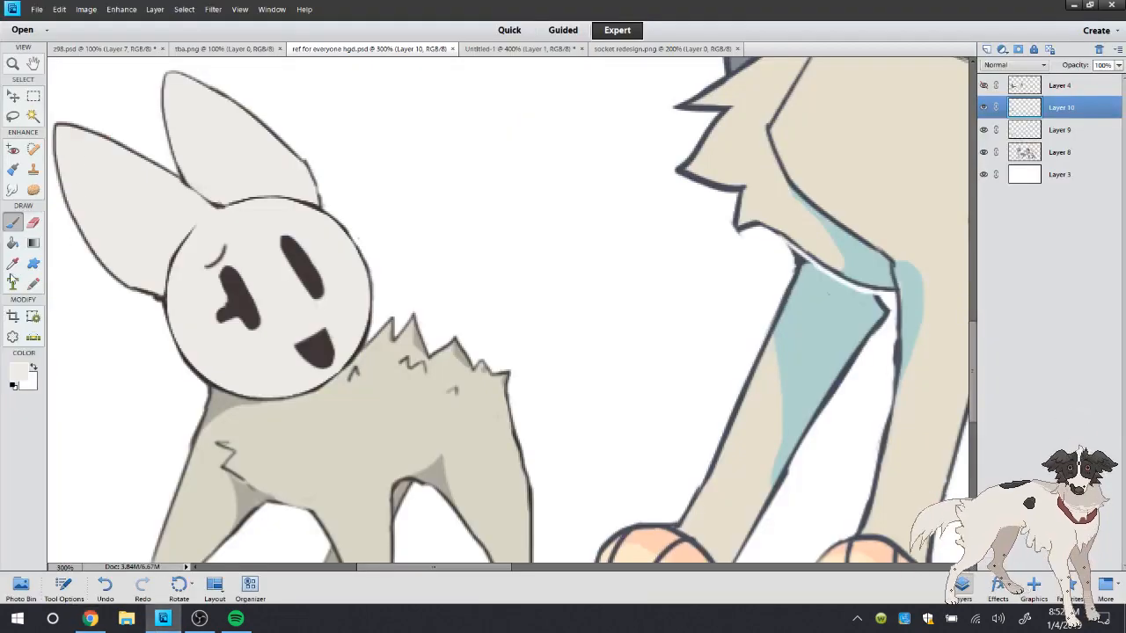
{"action": "left_click", "coordinate": [13, 264]}
{"action": "left_click", "coordinate": [311, 275]}
{"action": "left_click", "coordinate": [19, 373]}
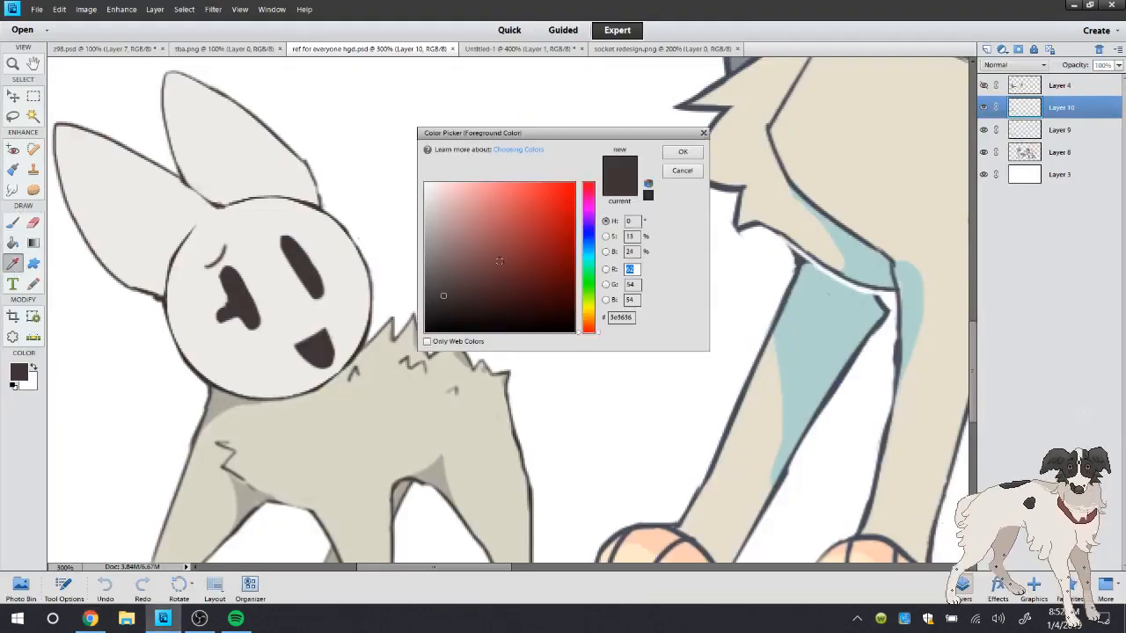
{"action": "left_click", "coordinate": [682, 170]}
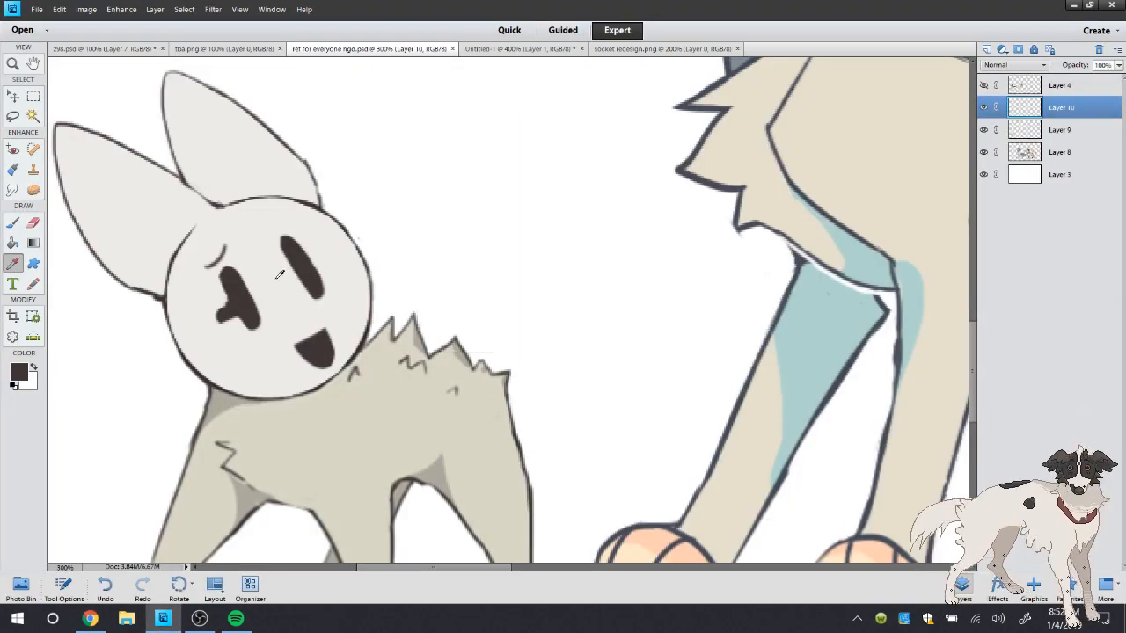
View the original crouching Socket drawing in socket redesign.png for comparison with the repainted face
{"action": "left_click", "coordinate": [510, 50]}
{"action": "left_click", "coordinate": [405, 51]}
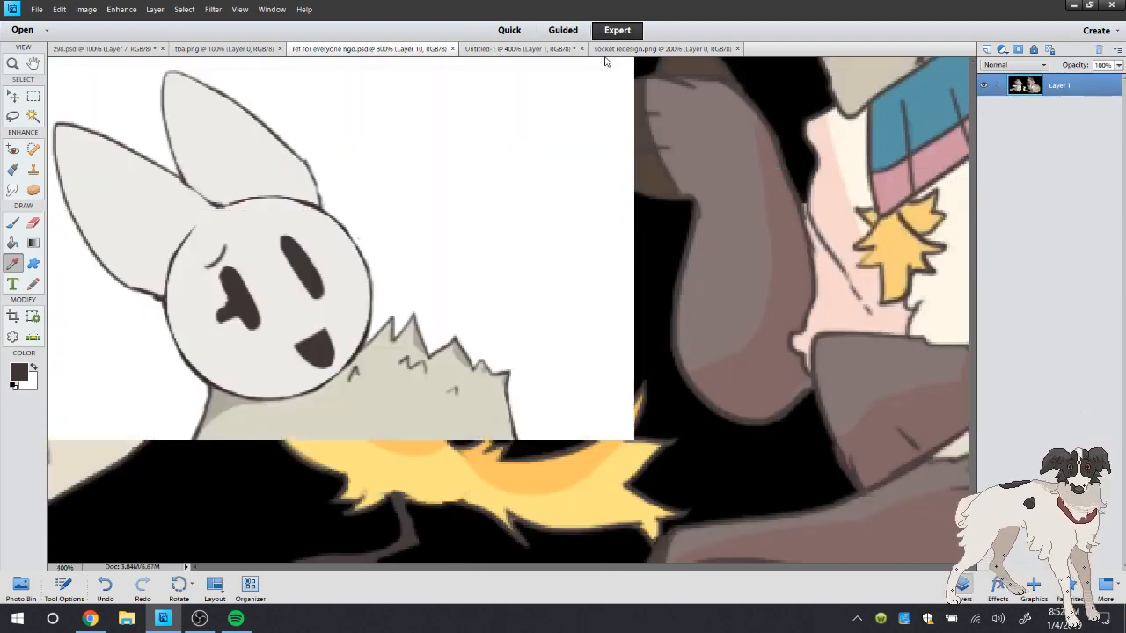
{"action": "left_click", "coordinate": [607, 53]}
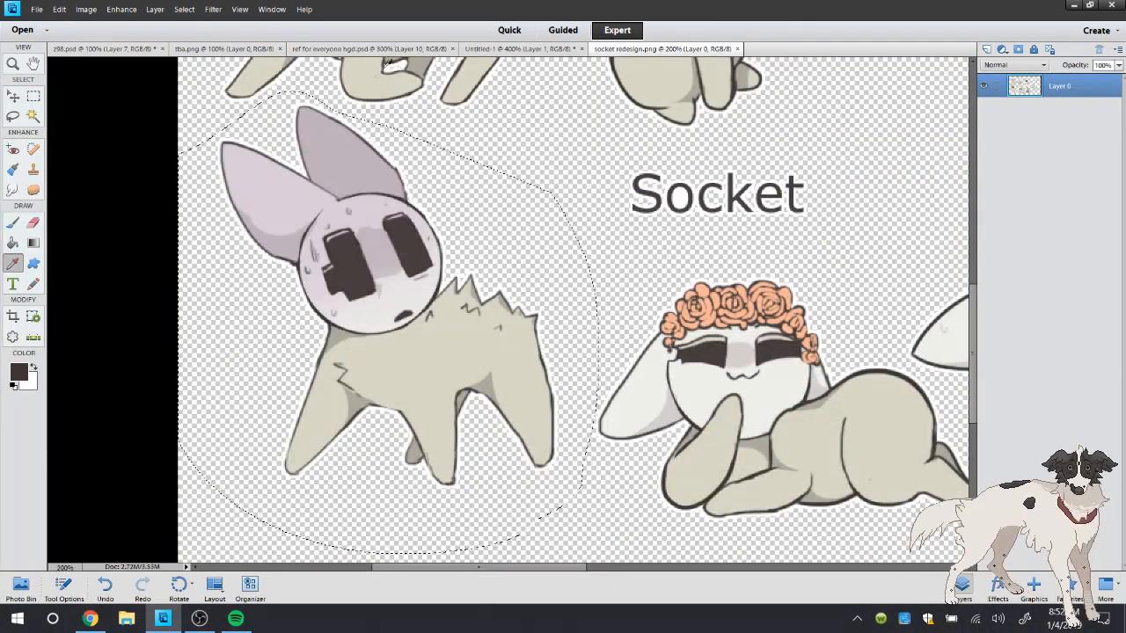
Return to ref for everyone hgd.psd and try a small off-white highlight on Socket's pronged eye, using the color sampled from the ear
{"action": "left_click", "coordinate": [393, 51]}
{"action": "left_click", "coordinate": [104, 231]}
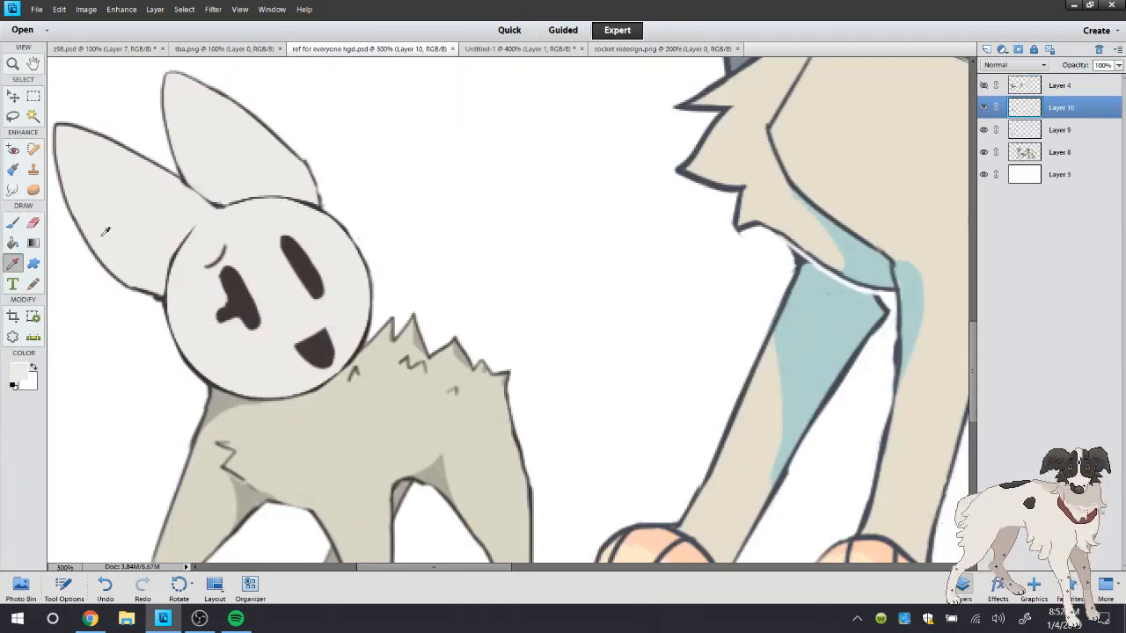
{"action": "key", "text": "b"}
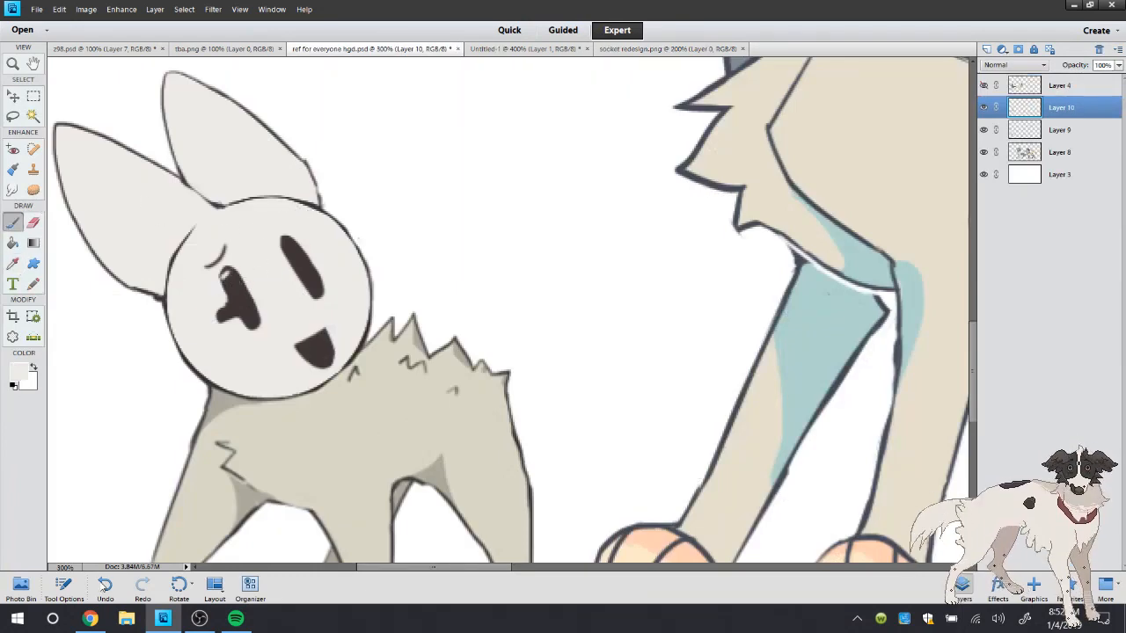
Switch to Chrome and search Google Images for "american outlet" in a new tab
{"action": "left_click", "coordinate": [97, 616]}
{"action": "key", "text": "ctrl+t"}
{"action": "type", "text": "ame"}
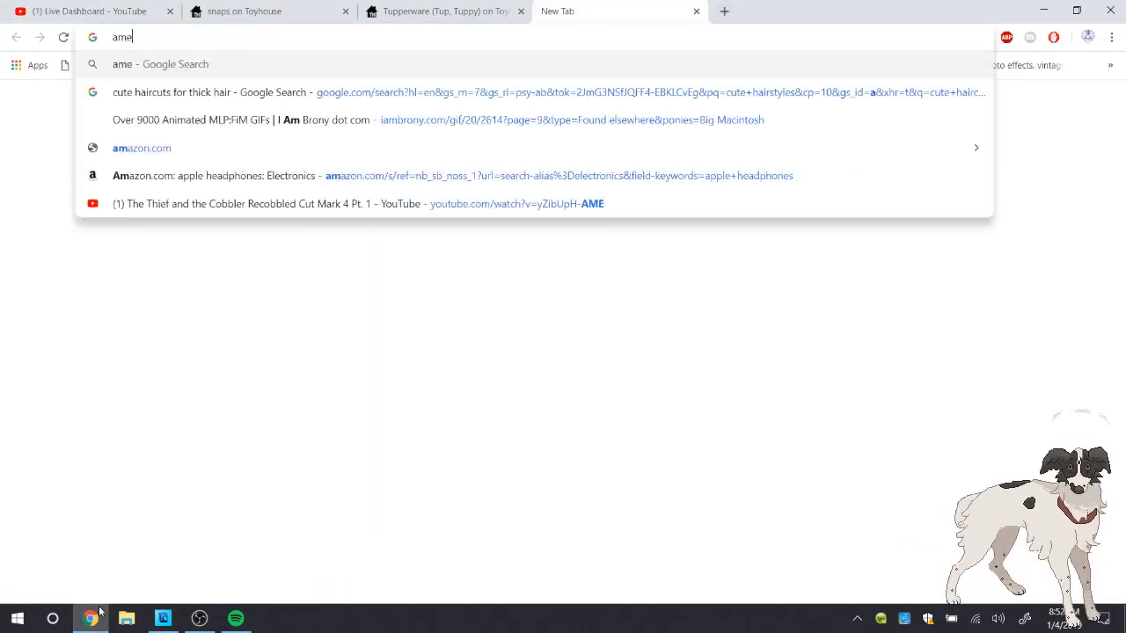
{"action": "type", "text": "rican outlet"}
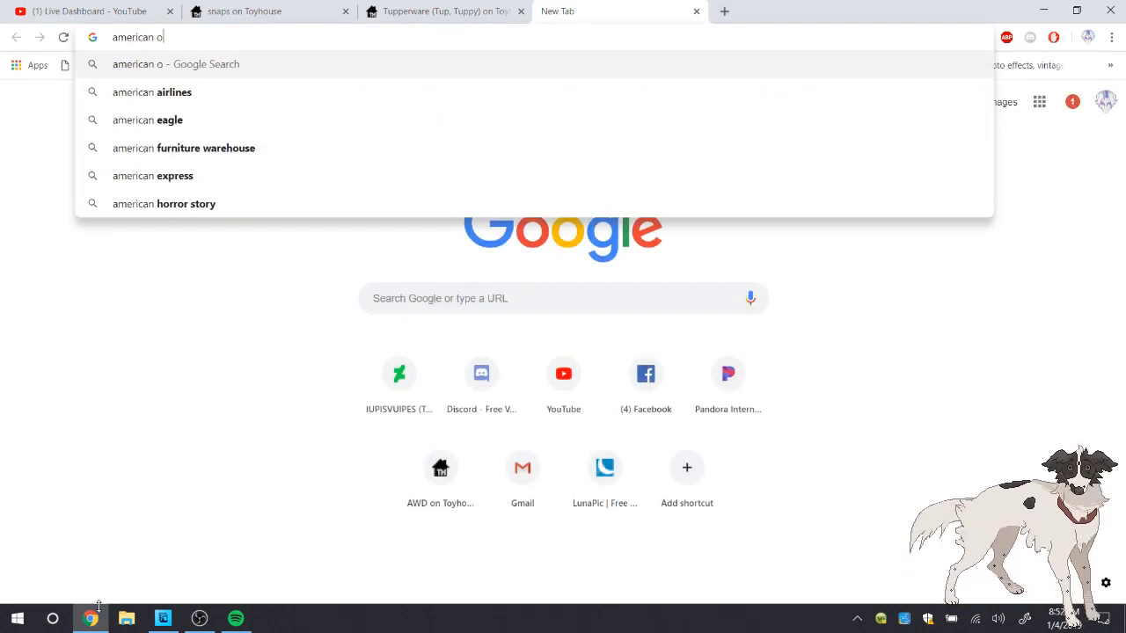
{"action": "key", "text": "Return"}
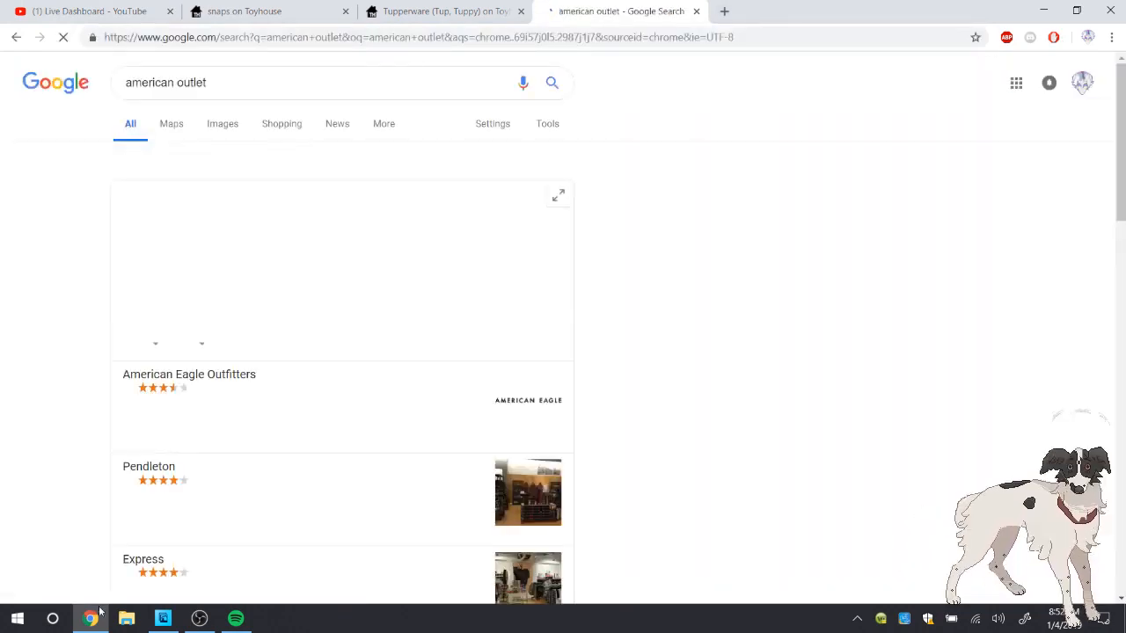
{"action": "left_click", "coordinate": [221, 123]}
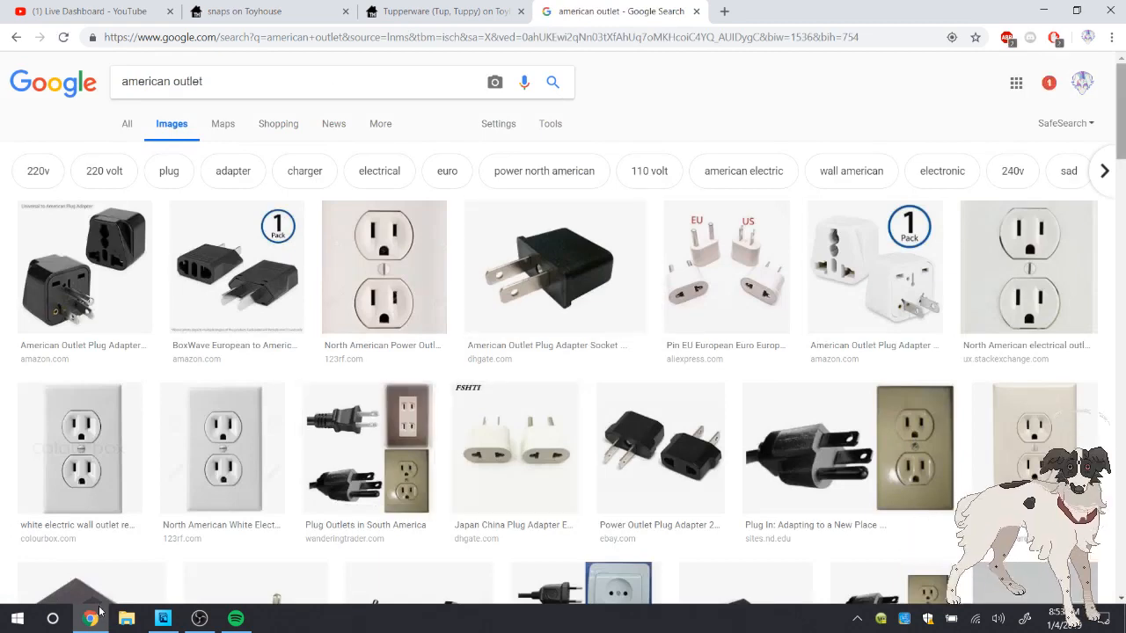
Examine the american outlet image results for socket shapes that resemble Socket's face
{"action": "scroll", "coordinate": [1097, 424], "scroll_direction": "down", "scroll_amount": 2}
{"action": "scroll", "coordinate": [1098, 425], "scroll_direction": "down", "scroll_amount": 6}
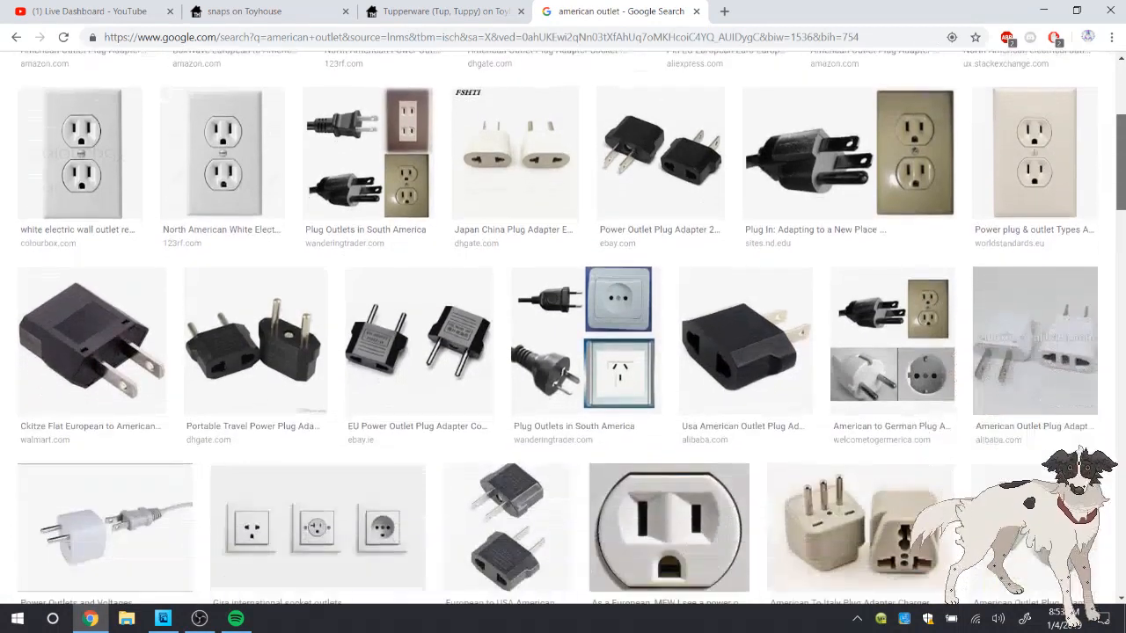
{"action": "scroll", "coordinate": [1097, 423], "scroll_direction": "up", "scroll_amount": 1}
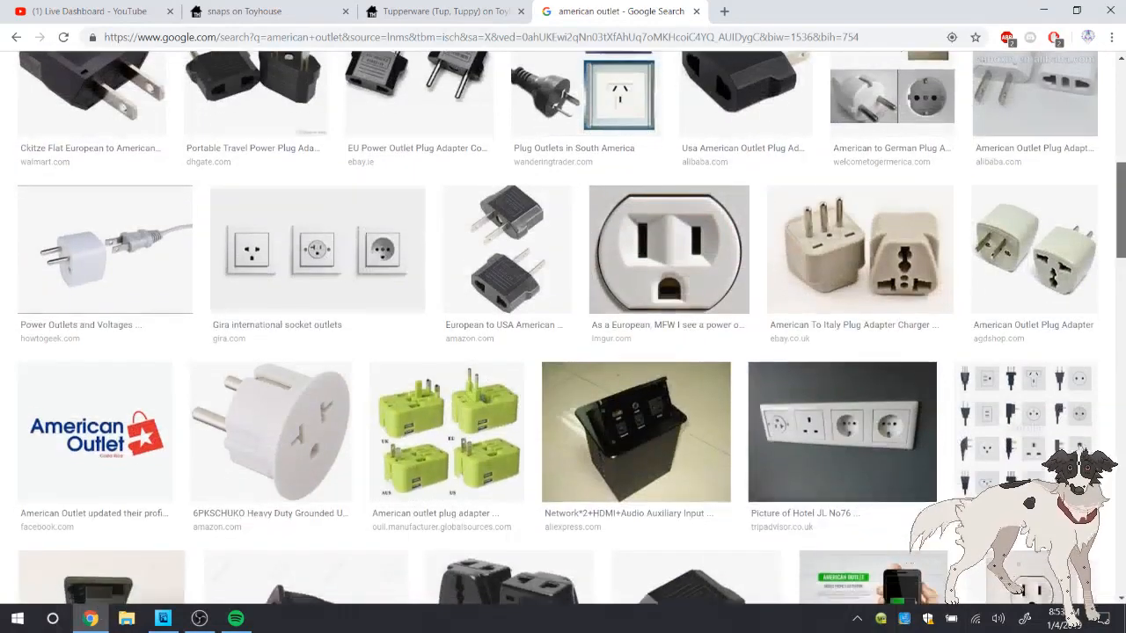
{"action": "scroll", "coordinate": [1097, 425], "scroll_direction": "down", "scroll_amount": 5}
{"action": "scroll", "coordinate": [1097, 425], "scroll_direction": "down", "scroll_amount": 5}
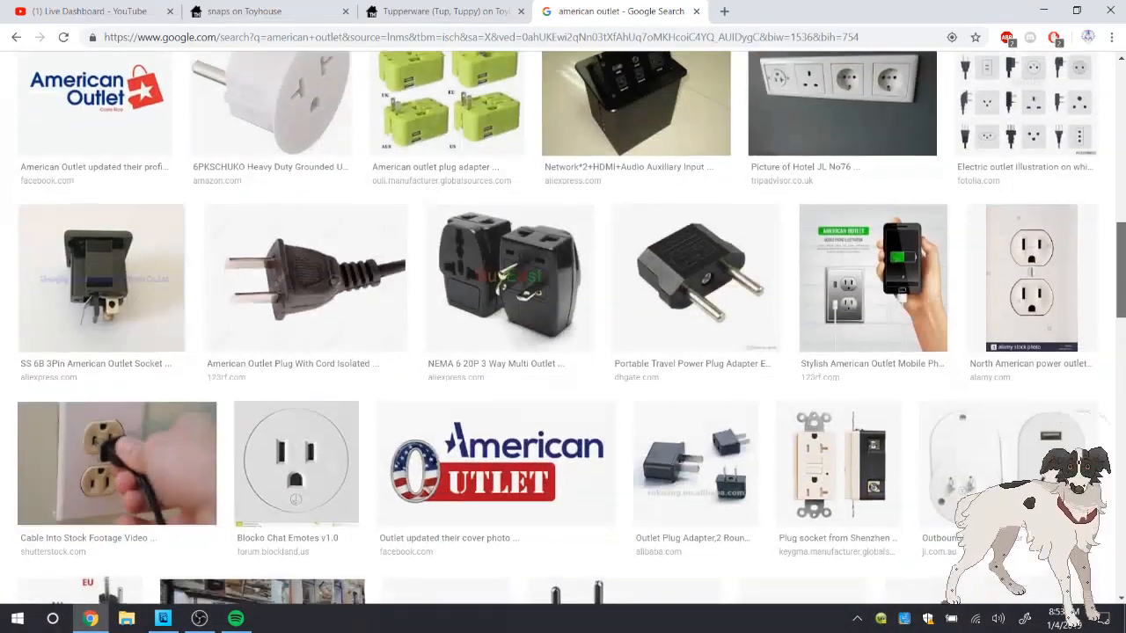
{"action": "scroll", "coordinate": [1097, 425], "scroll_direction": "down", "scroll_amount": 5}
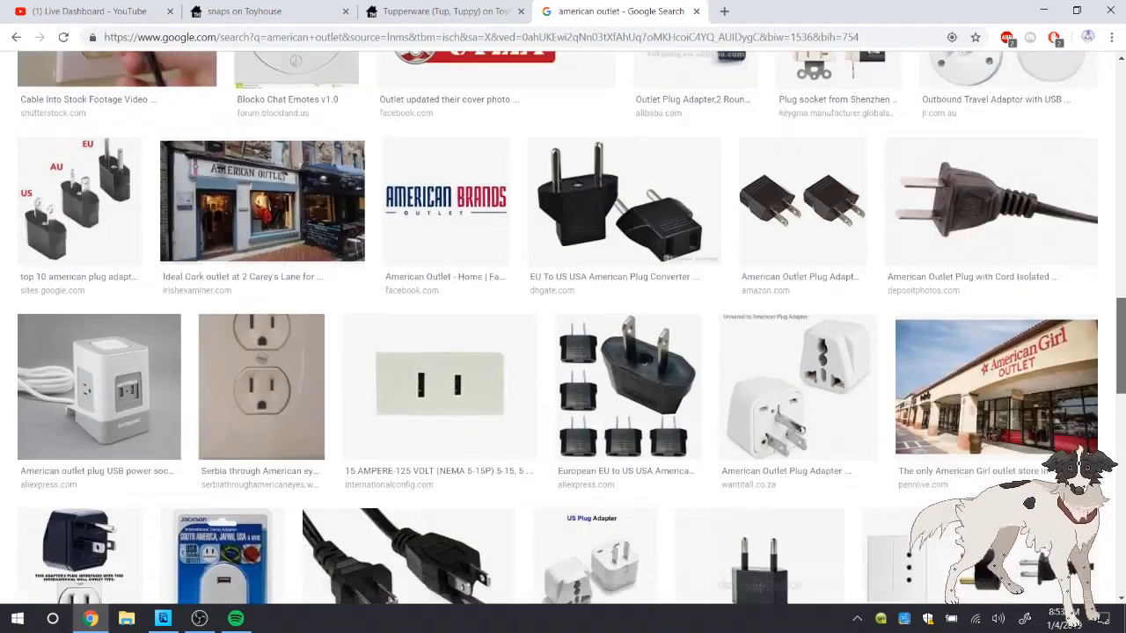
{"action": "scroll", "coordinate": [1098, 424], "scroll_direction": "down", "scroll_amount": 12}
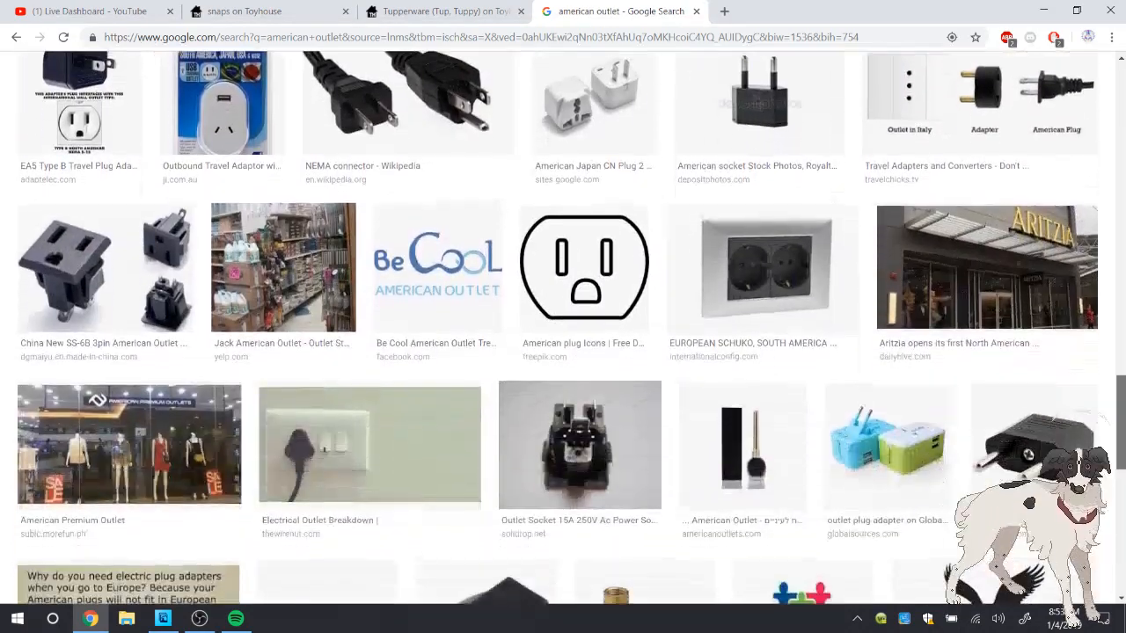
{"action": "scroll", "coordinate": [1099, 426], "scroll_direction": "down", "scroll_amount": 10}
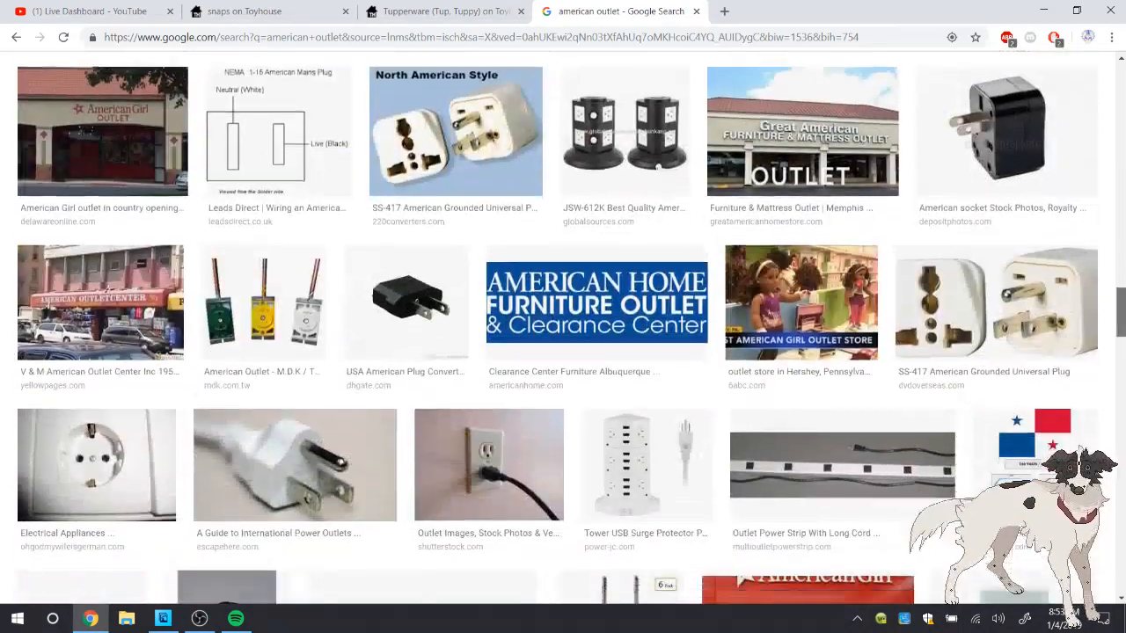
{"action": "scroll", "coordinate": [563, 328], "scroll_direction": "up", "scroll_amount": 6}
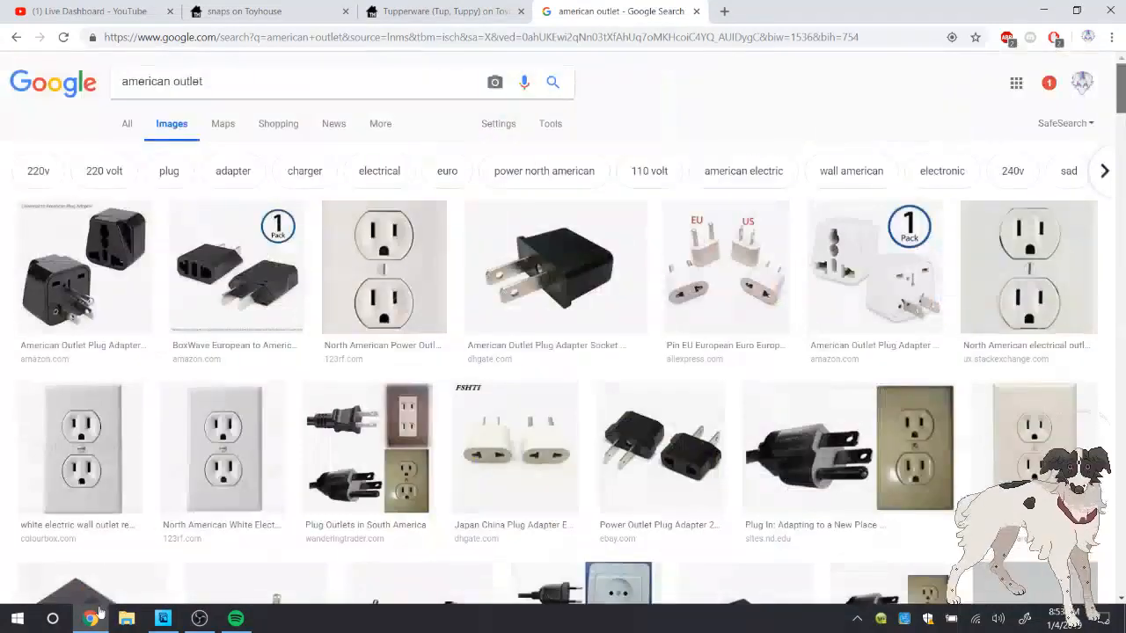
Shorten the image search to "outlet" and open the preview of the Leviton 20 Amp Self-Test outlet
{"action": "left_click", "coordinate": [171, 82]}
{"action": "key", "text": "BackSpace"}
{"action": "key", "text": "BackSpace"}
{"action": "key", "text": "BackSpace"}
{"action": "key", "text": "BackSpace"}
{"action": "key", "text": "BackSpace"}
{"action": "key", "text": "BackSpace"}
{"action": "key", "text": "BackSpace"}
{"action": "key", "text": "BackSpace"}
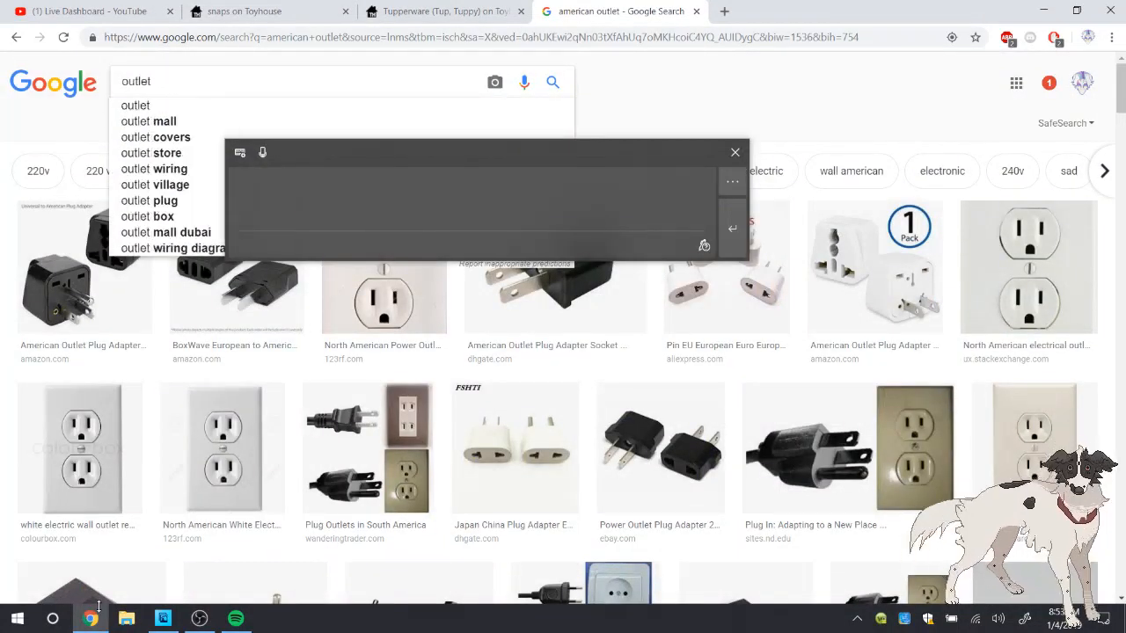
{"action": "key", "text": "Return"}
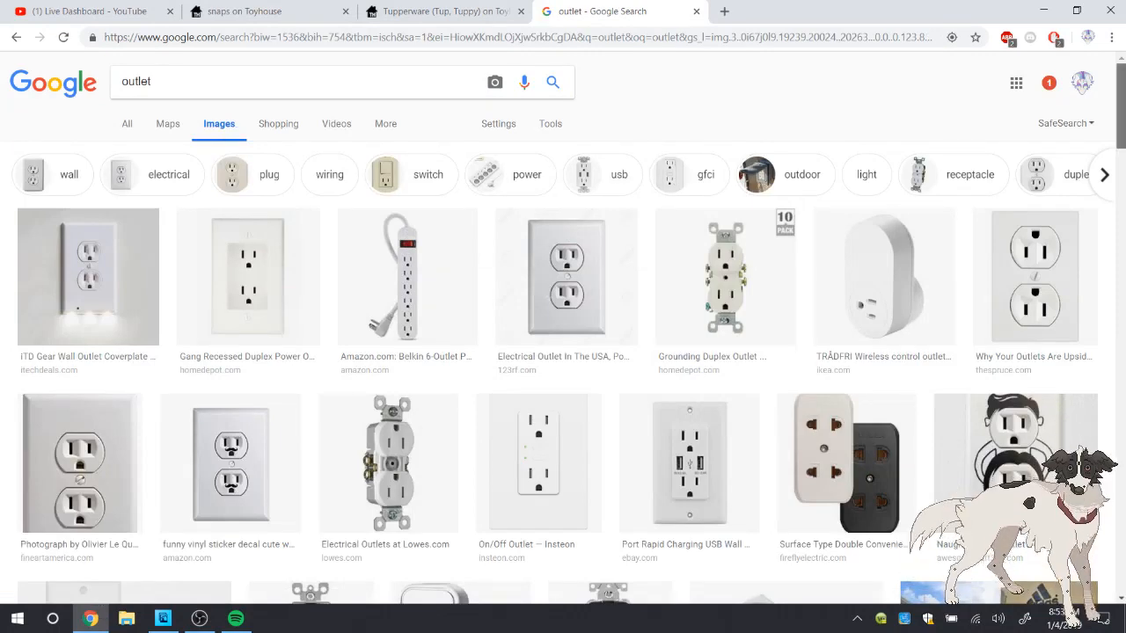
{"action": "scroll", "coordinate": [563, 327], "scroll_direction": "down", "scroll_amount": 7}
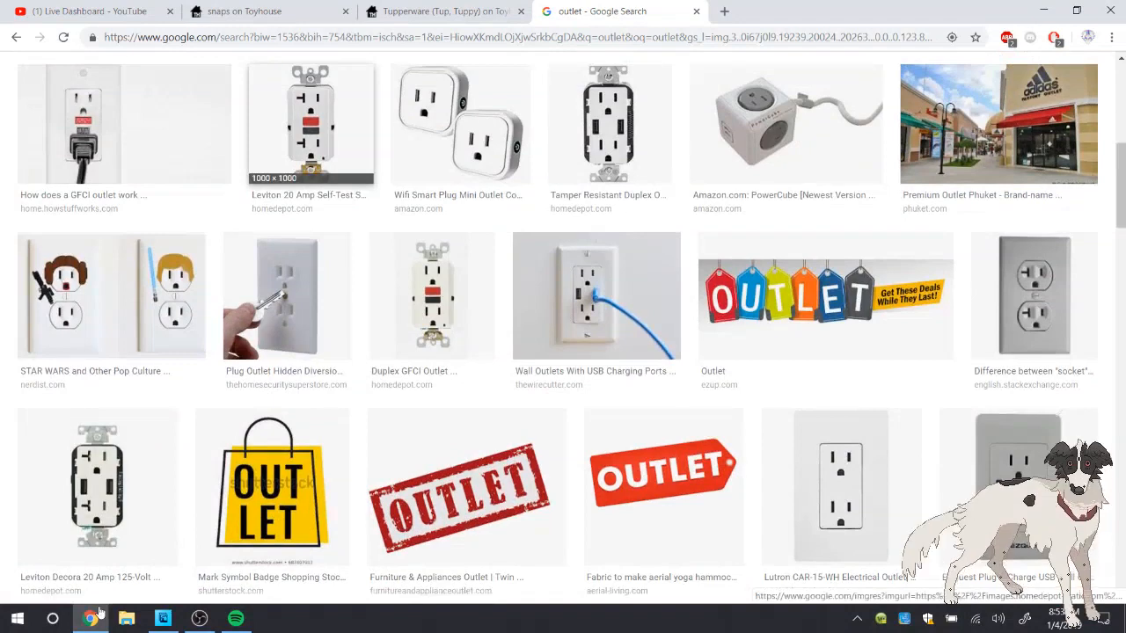
{"action": "left_click", "coordinate": [310, 96]}
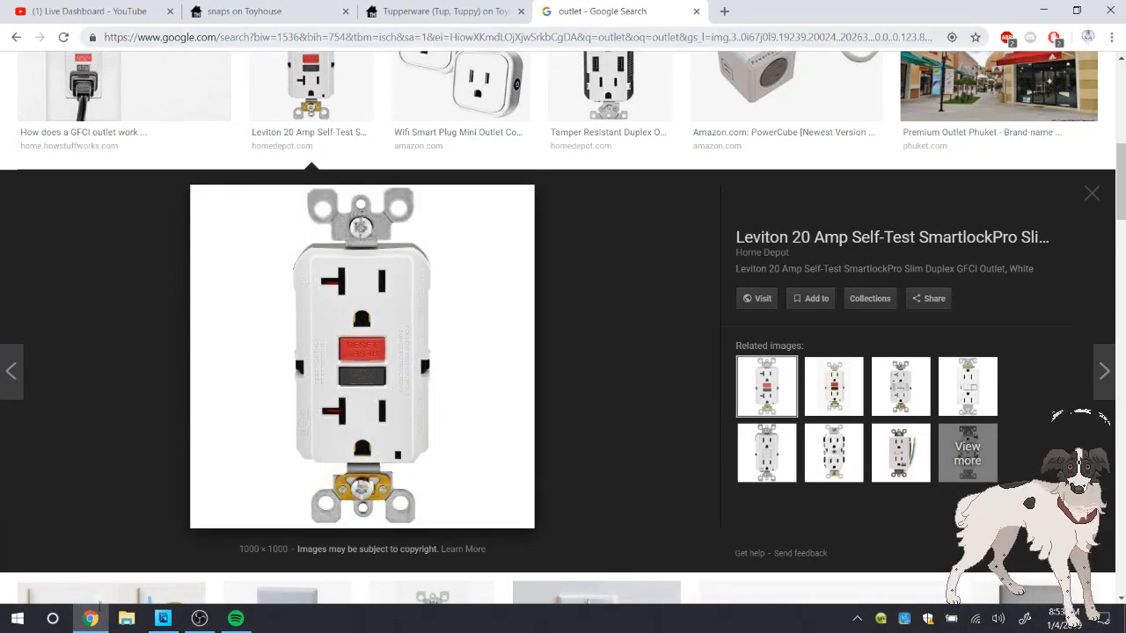
Close the outlet image search and return to the YouTube live dashboard to check the stream's chat
{"action": "key", "text": "ctrl+w"}
{"action": "key", "text": "ctrl+shift+Tab"}
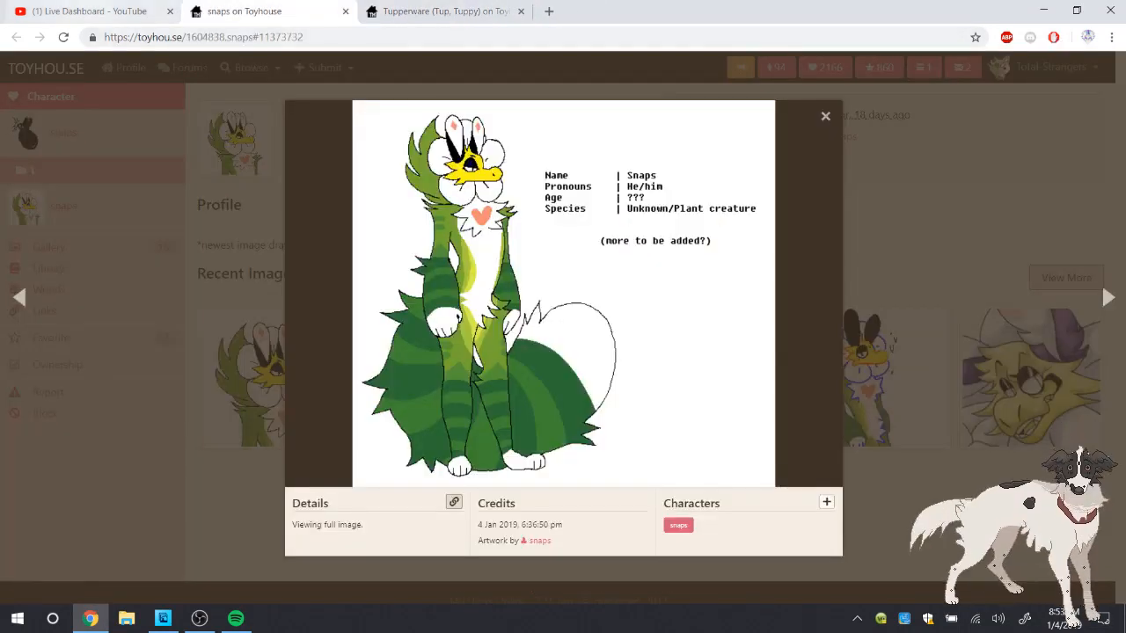
{"action": "key", "text": "ctrl+shift+Tab"}
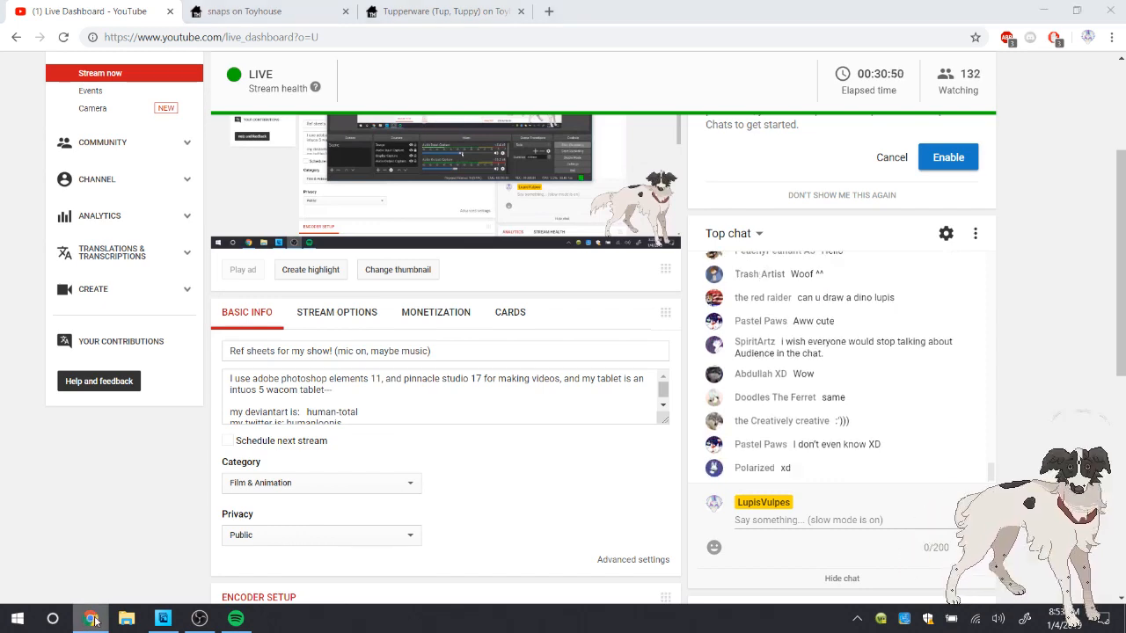
Switch back to the reference sheet in Photoshop Elements and set the foreground color to a light blue
{"action": "left_click", "coordinate": [91, 618]}
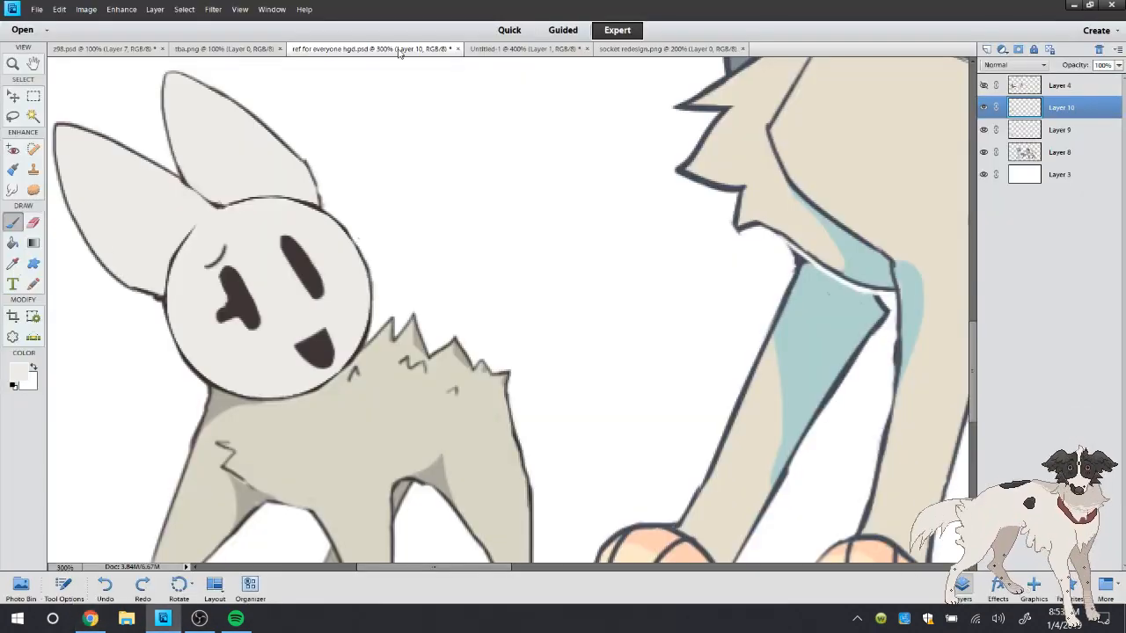
{"action": "left_click", "coordinate": [13, 264]}
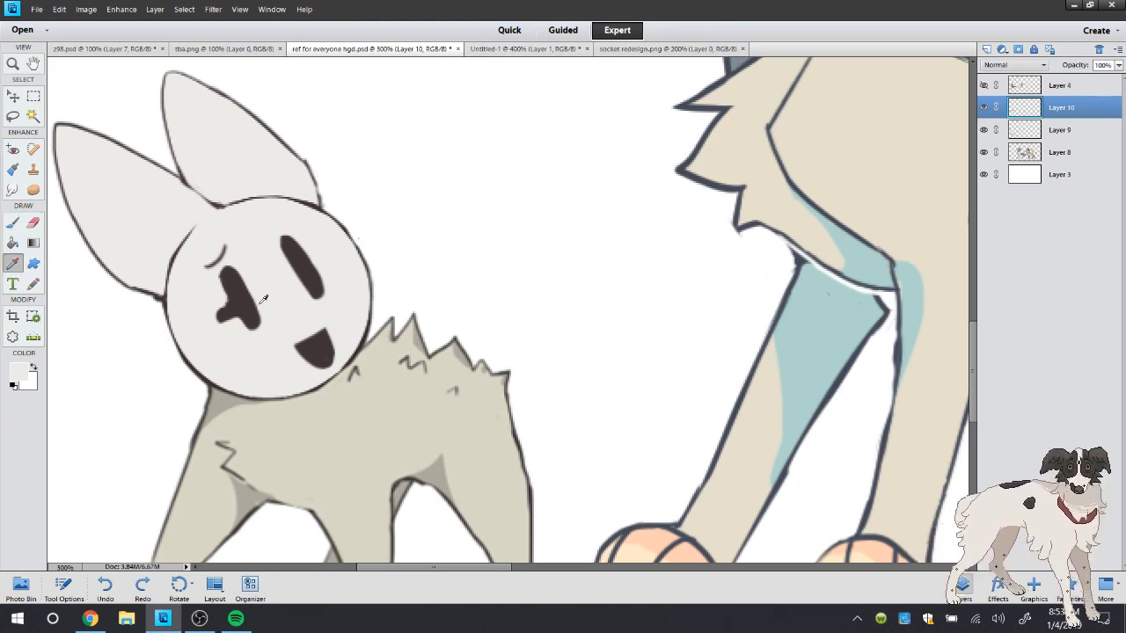
{"action": "left_click", "coordinate": [19, 371]}
{"action": "left_click", "coordinate": [590, 251]}
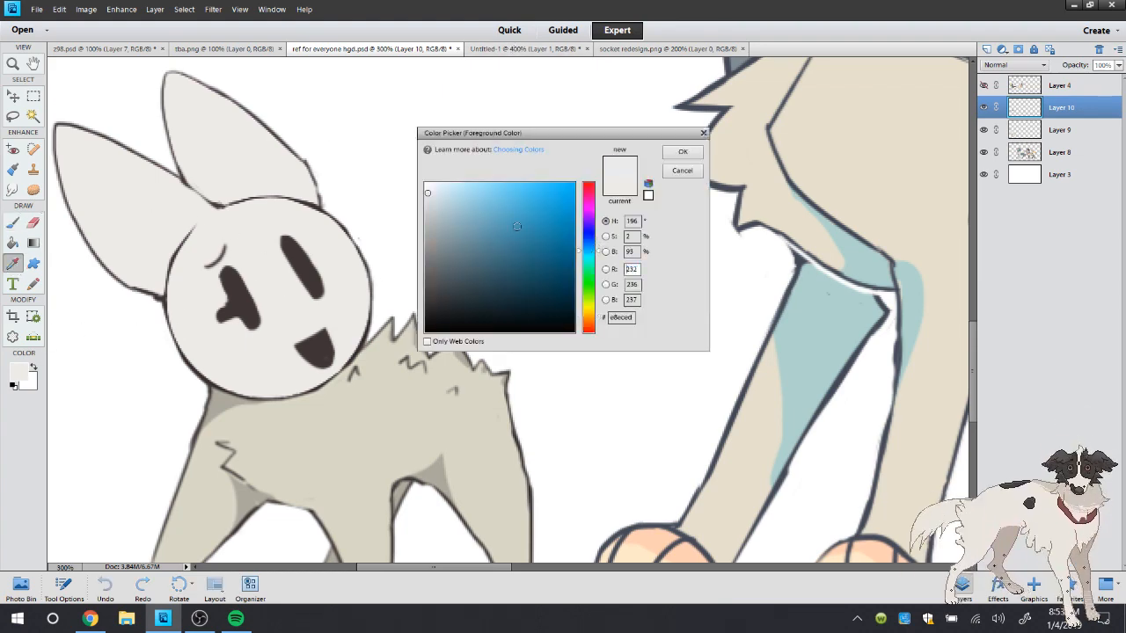
{"action": "left_click", "coordinate": [466, 193]}
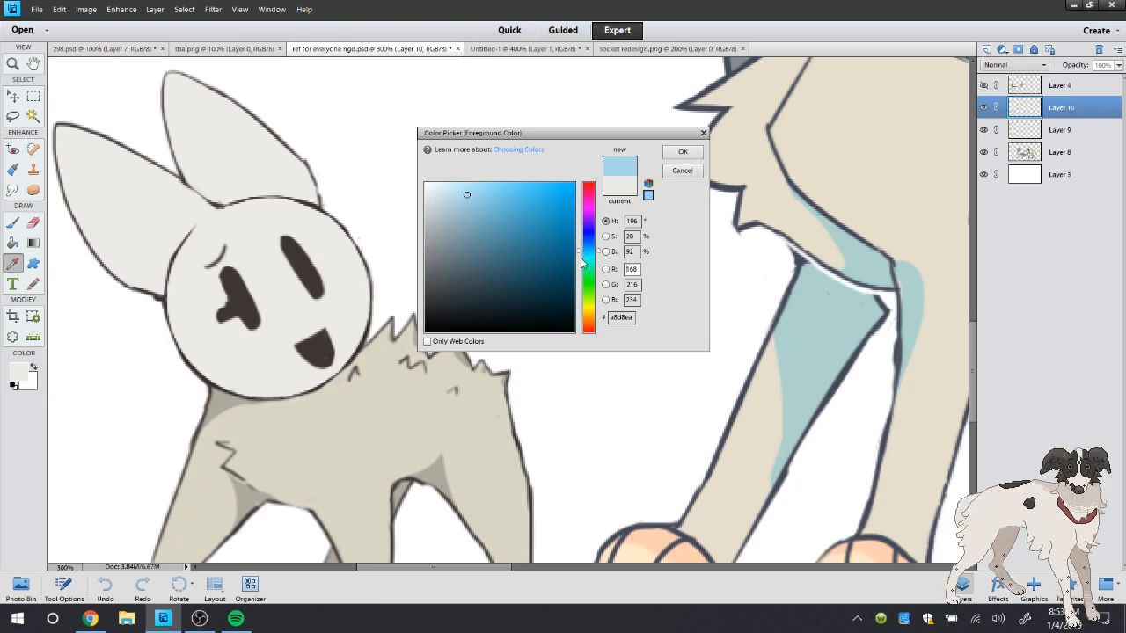
{"action": "left_click", "coordinate": [589, 262]}
{"action": "left_click", "coordinate": [682, 152]}
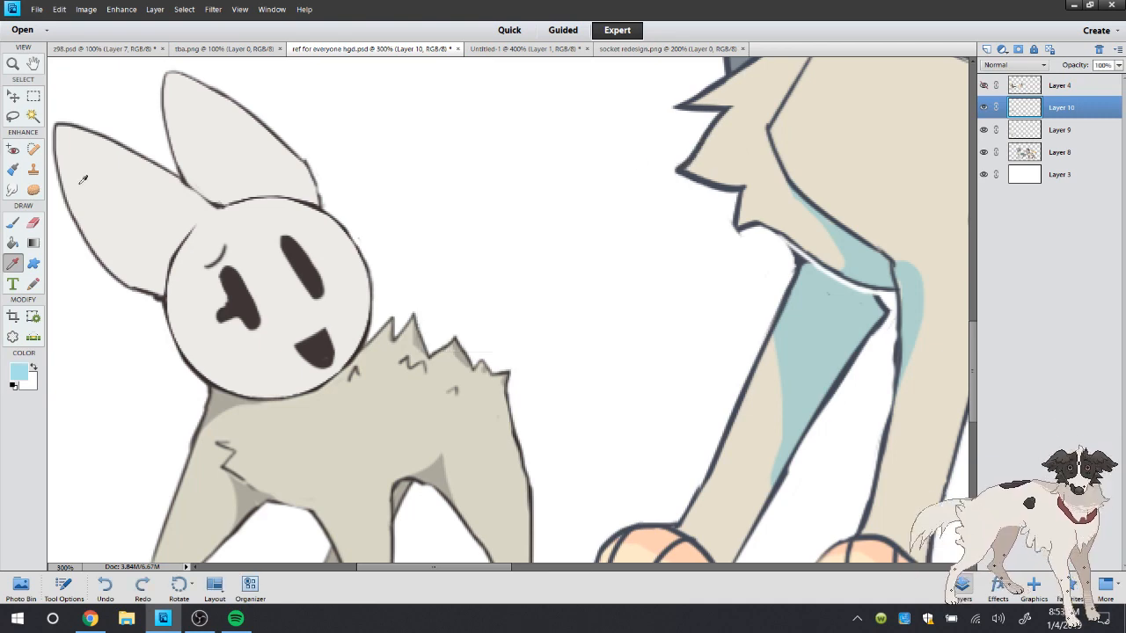
Paint a light blue band between Socket's eyes with a larger brush inside a selection of the off-white face, and deselect
{"action": "key", "text": "b"}
{"action": "right_click", "coordinate": [209, 150]}
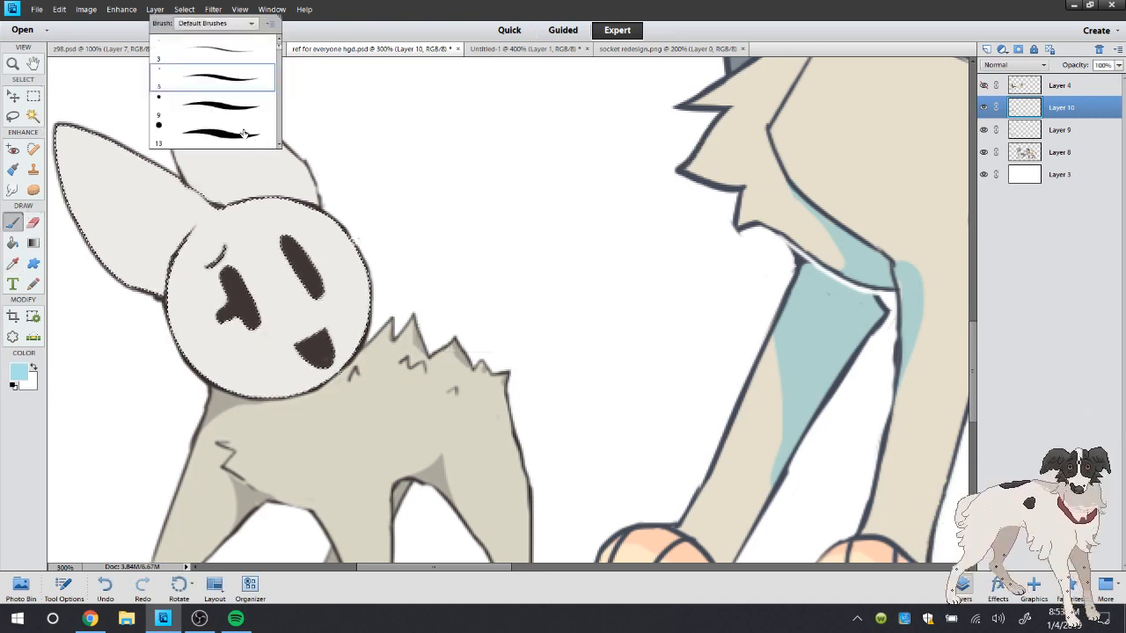
{"action": "mouse_move", "coordinate": [288, 266]}
{"action": "left_mouse_down"}
{"action": "mouse_move", "coordinate": [267, 280]}
{"action": "mouse_move", "coordinate": [284, 299]}
{"action": "mouse_move", "coordinate": [251, 297]}
{"action": "mouse_move", "coordinate": [284, 258]}
{"action": "left_mouse_up"}
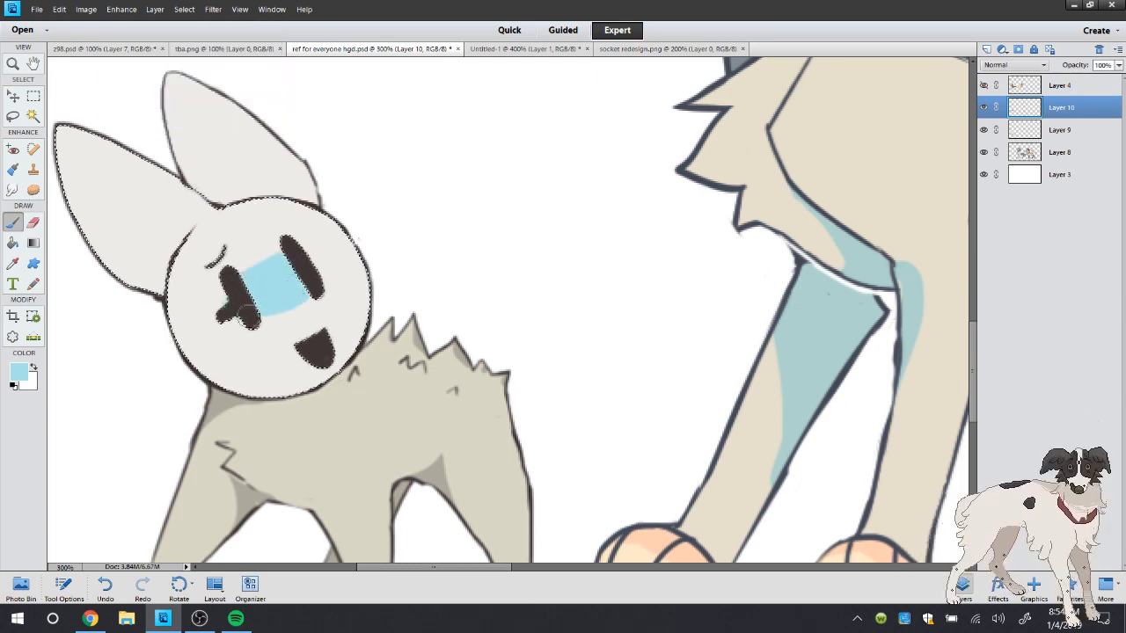
{"action": "left_click_drag", "start_coordinate": [246, 317], "coordinate": [264, 308]}
{"action": "key", "text": "l"}
{"action": "key", "text": "ctrl+d"}
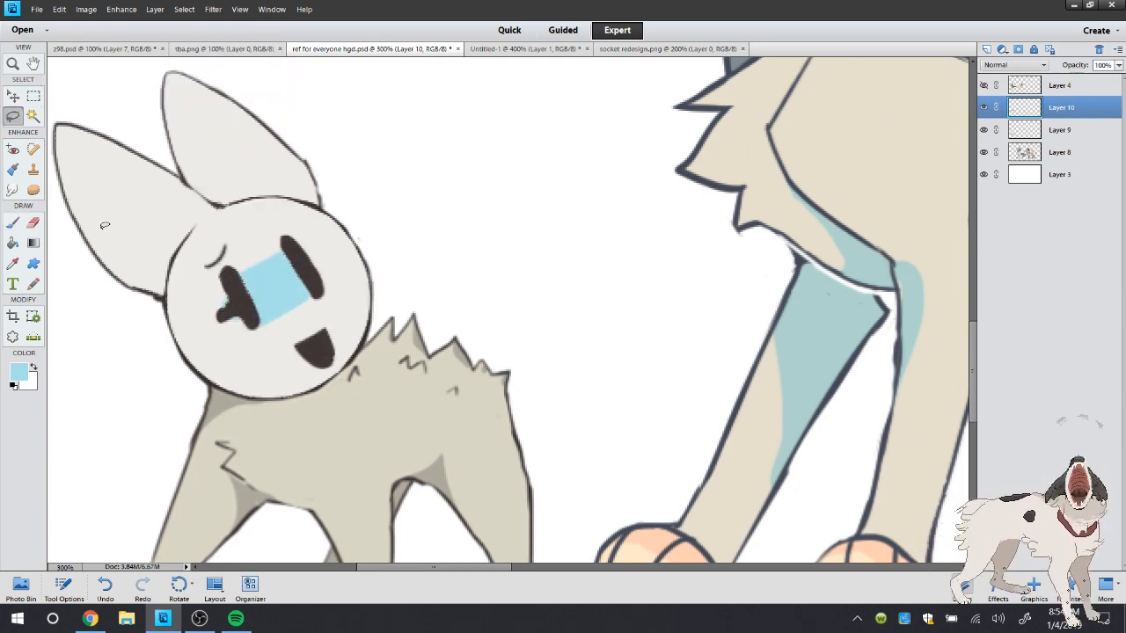
Sample the face's off-white and paint over the light blue spill around Socket's left eye
{"action": "left_click", "coordinate": [13, 264]}
{"action": "left_click", "coordinate": [150, 294]}
{"action": "left_click", "coordinate": [13, 223]}
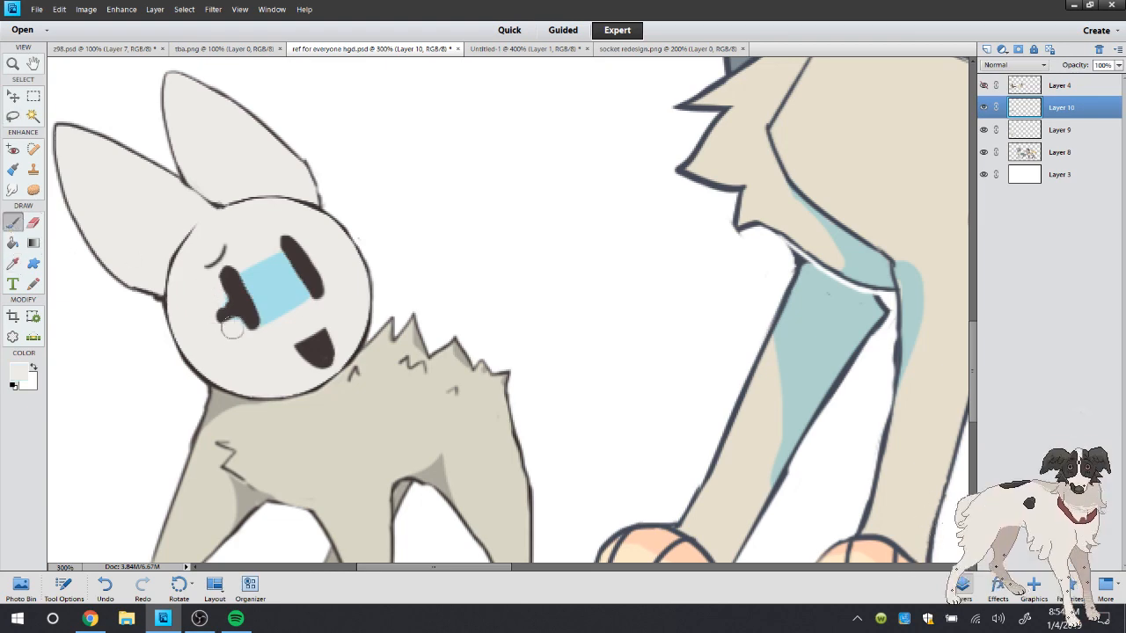
Sample the dark eye color and draw a tiny curved mark on the lower left of Socket's face with a small brush
{"action": "left_click", "coordinate": [240, 308], "text": "alt"}
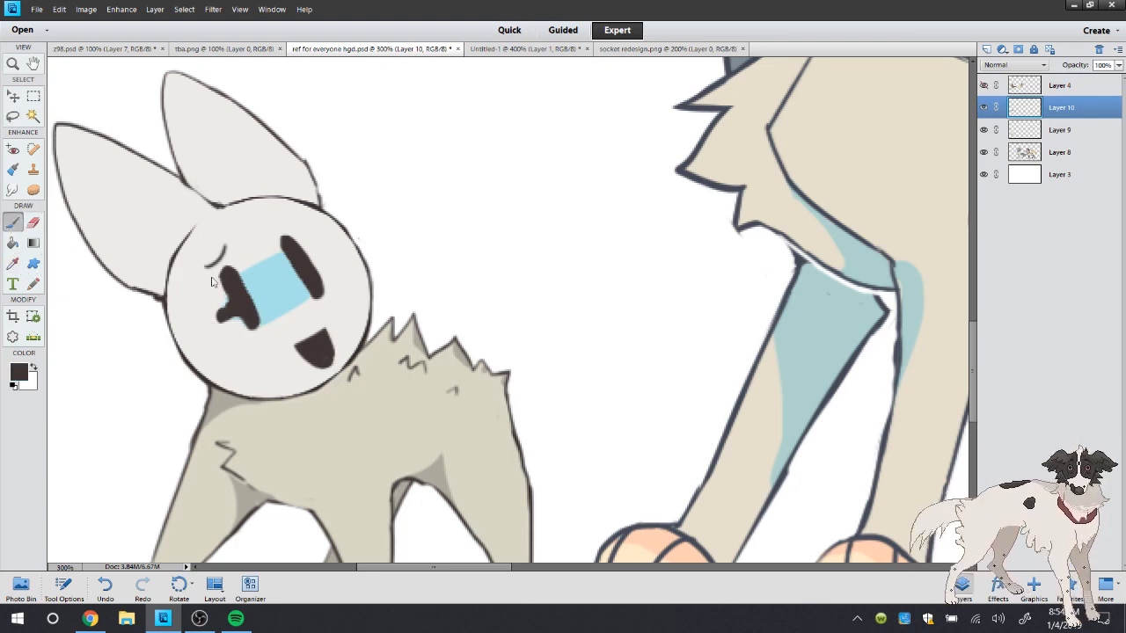
{"action": "right_click", "coordinate": [335, 105]}
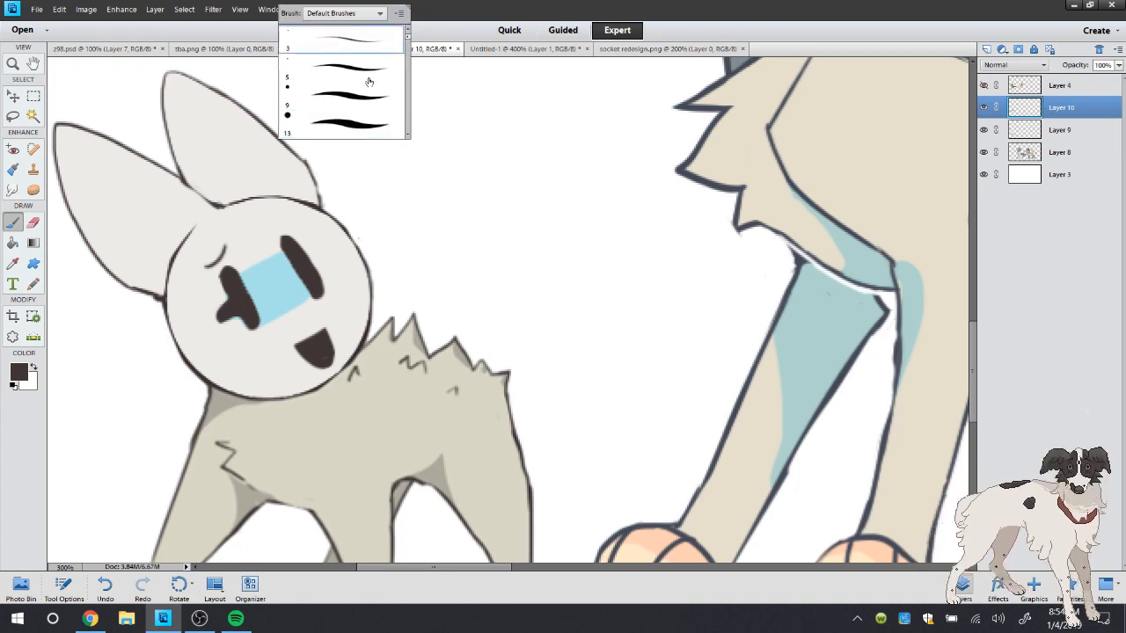
{"action": "left_click_drag", "start_coordinate": [188, 335], "coordinate": [194, 341]}
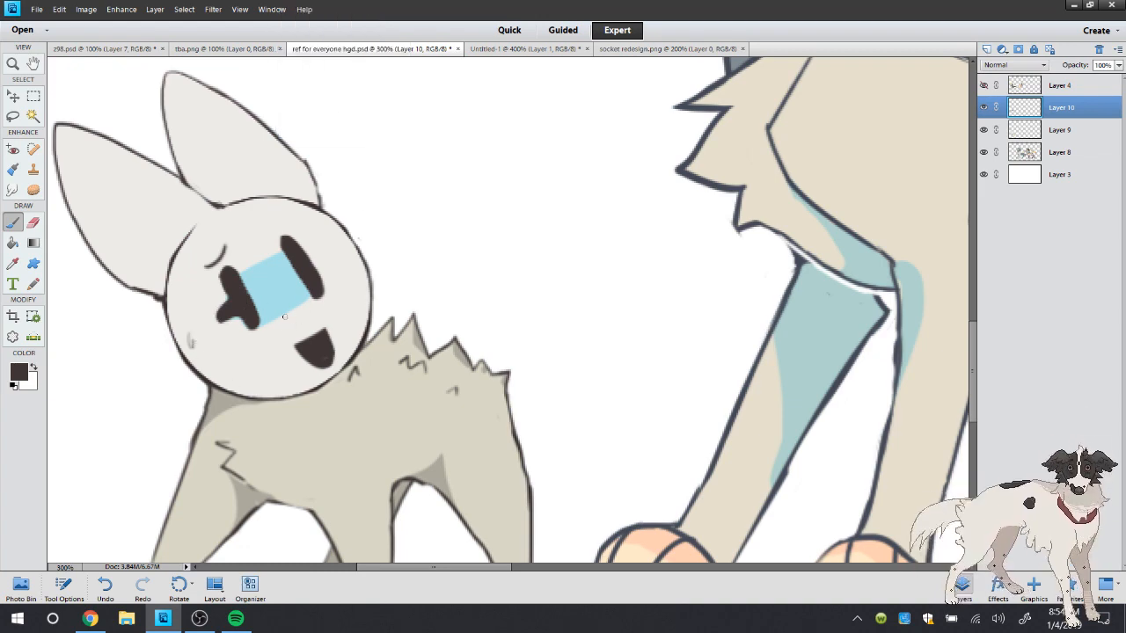
Merge the face painting on Layer 10 down into the layer below and add a new empty layer
{"action": "right_click", "coordinate": [531, 170]}
{"action": "right_click", "coordinate": [1051, 109]}
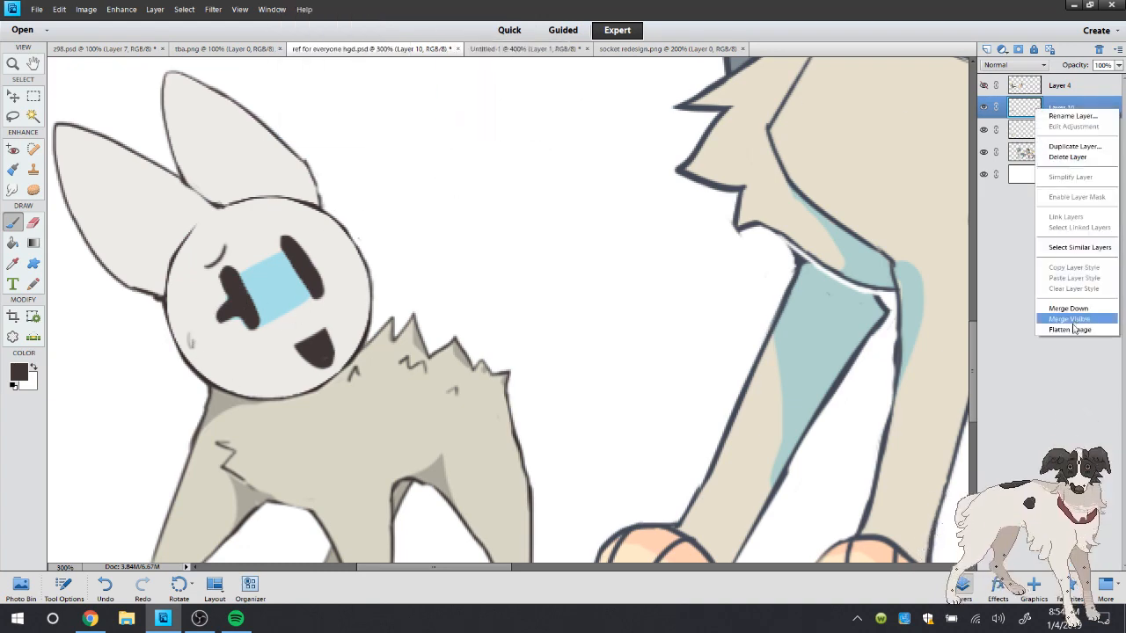
{"action": "left_click", "coordinate": [1077, 313]}
{"action": "left_click", "coordinate": [986, 49]}
Draw a dark pointed collar with a round tie knot beneath Socket's head, closing its upper edge along the chin
{"action": "scroll", "coordinate": [920, 304], "scroll_direction": "down", "scroll_amount": 3}
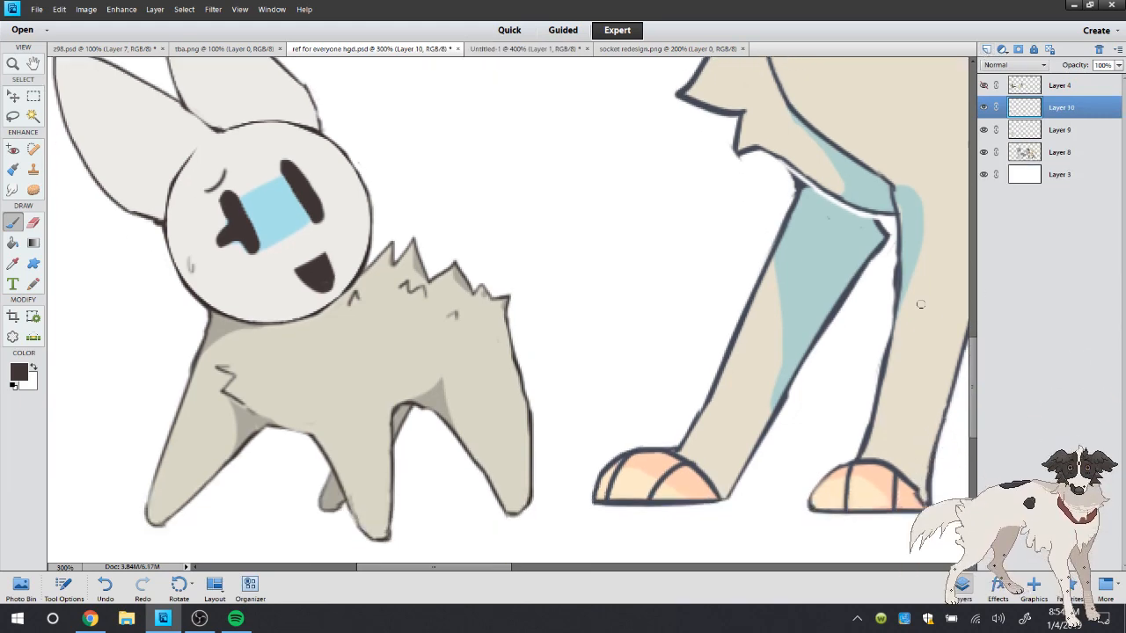
{"action": "double_click", "coordinate": [15, 65]}
{"action": "left_click", "coordinate": [91, 507]}
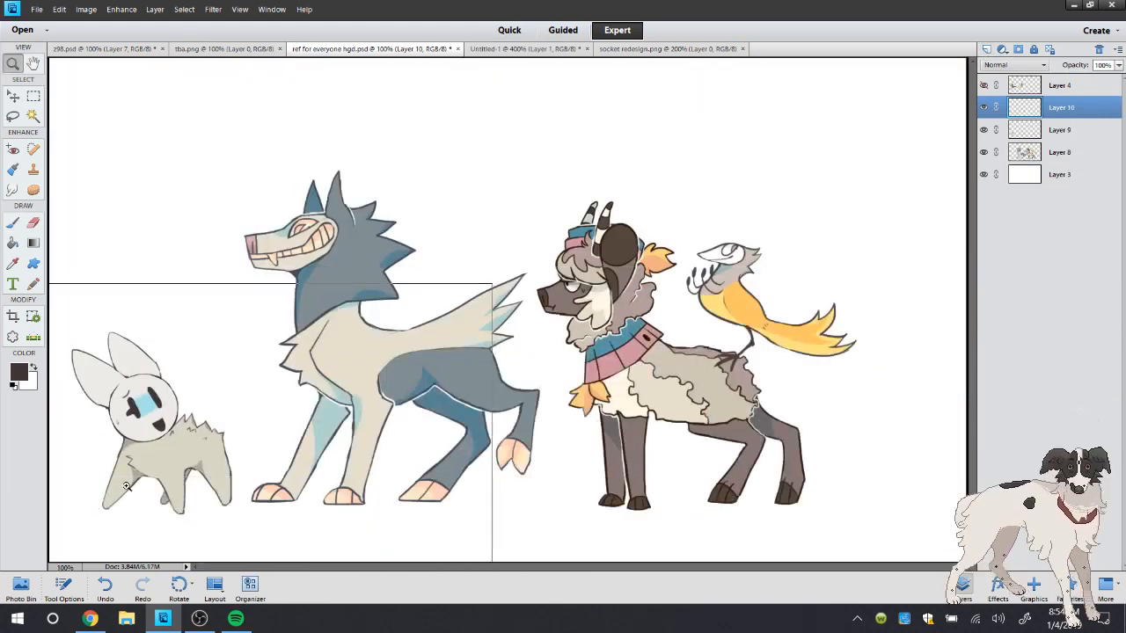
{"action": "left_click", "coordinate": [107, 483]}
{"action": "left_click", "coordinate": [162, 440]}
{"action": "left_click", "coordinate": [317, 277]}
{"action": "left_click", "coordinate": [14, 220]}
{"action": "mouse_move", "coordinate": [256, 298]}
{"action": "left_mouse_down"}
{"action": "mouse_move", "coordinate": [250, 310]}
{"action": "mouse_move", "coordinate": [281, 324]}
{"action": "mouse_move", "coordinate": [313, 279]}
{"action": "mouse_move", "coordinate": [330, 310]}
{"action": "mouse_move", "coordinate": [393, 221]}
{"action": "mouse_move", "coordinate": [386, 192]}
{"action": "left_mouse_up"}
{"action": "mouse_move", "coordinate": [261, 311]}
{"action": "left_mouse_down"}
{"action": "mouse_move", "coordinate": [203, 345]}
{"action": "mouse_move", "coordinate": [123, 271]}
{"action": "left_mouse_up"}
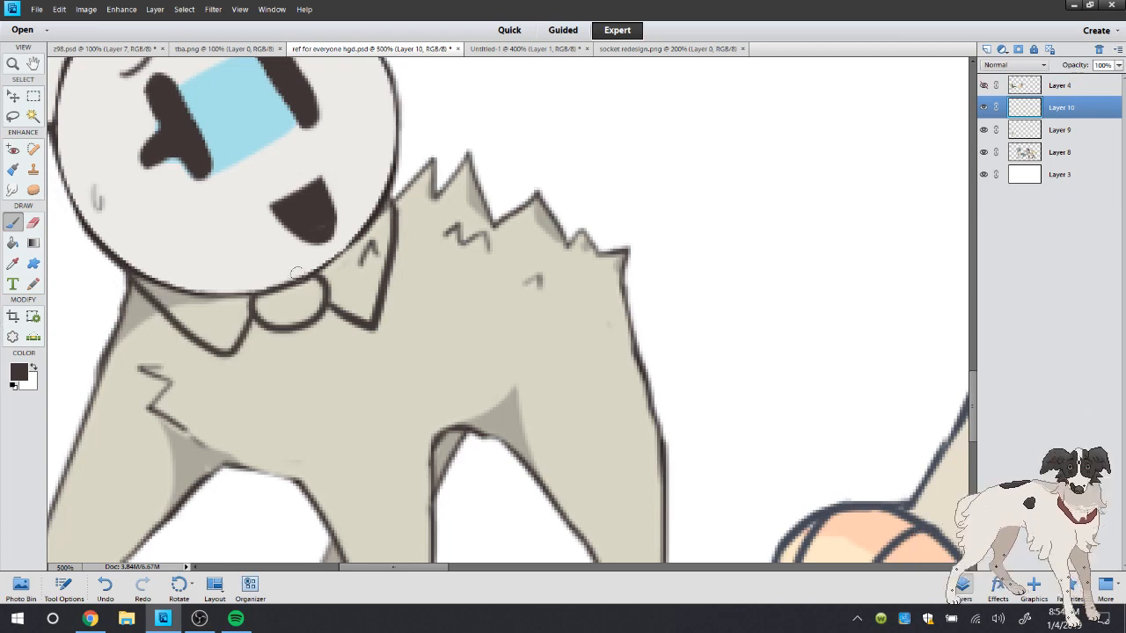
{"action": "left_click_drag", "start_coordinate": [296, 274], "coordinate": [348, 241]}
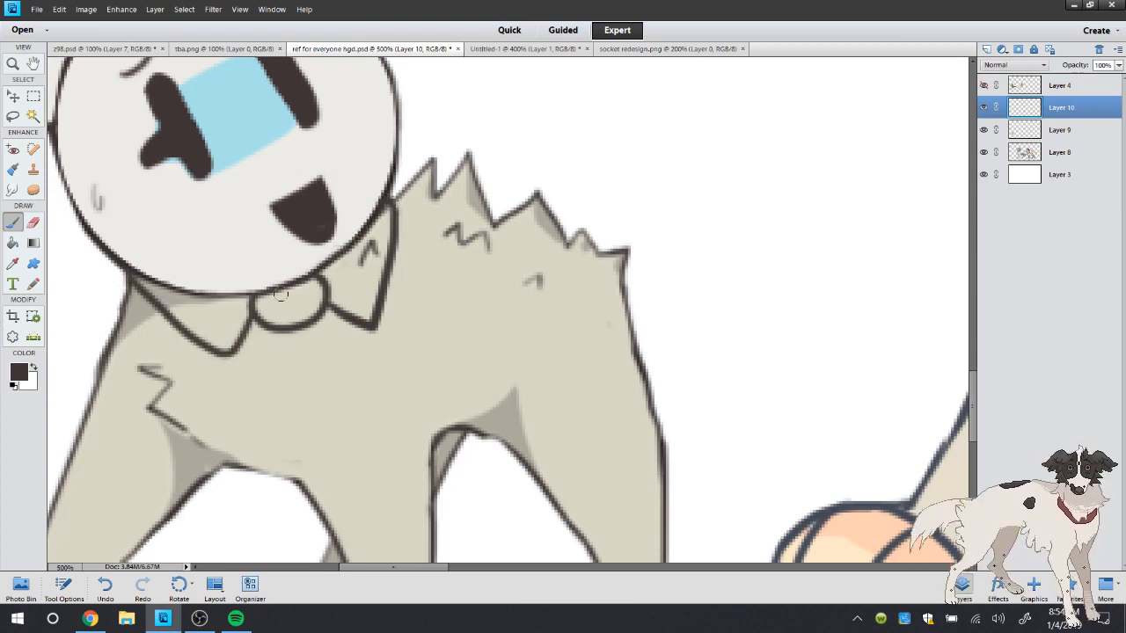
{"action": "left_click_drag", "start_coordinate": [249, 299], "coordinate": [141, 279]}
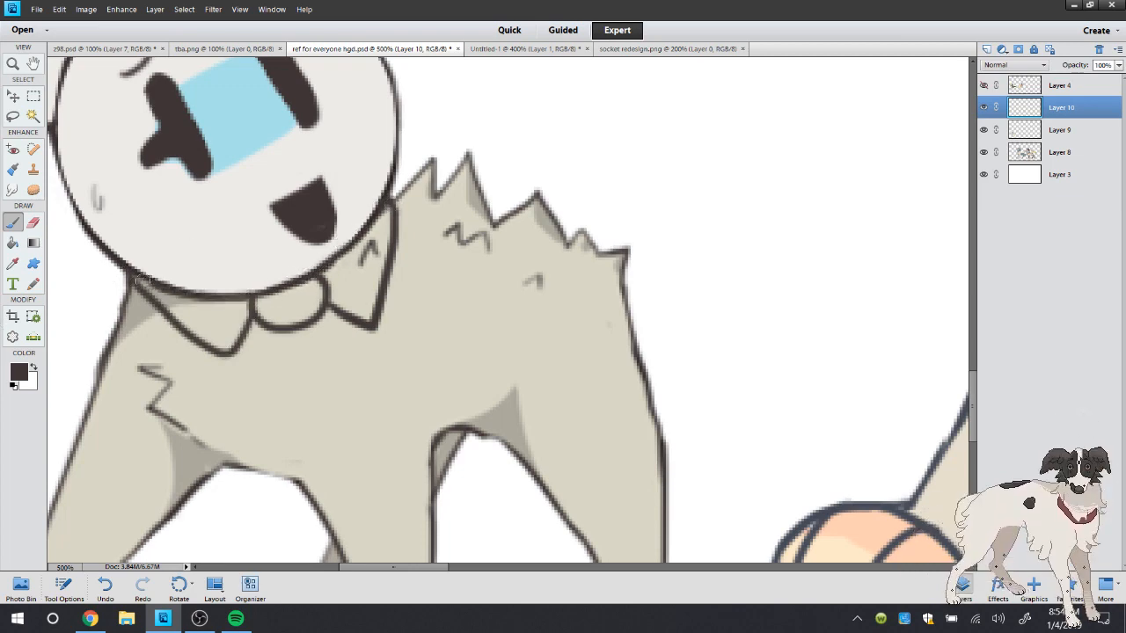
Hide Layer 8 and Layer 9, and add a new layer directly beneath the collar line art
{"action": "key", "text": "x"}
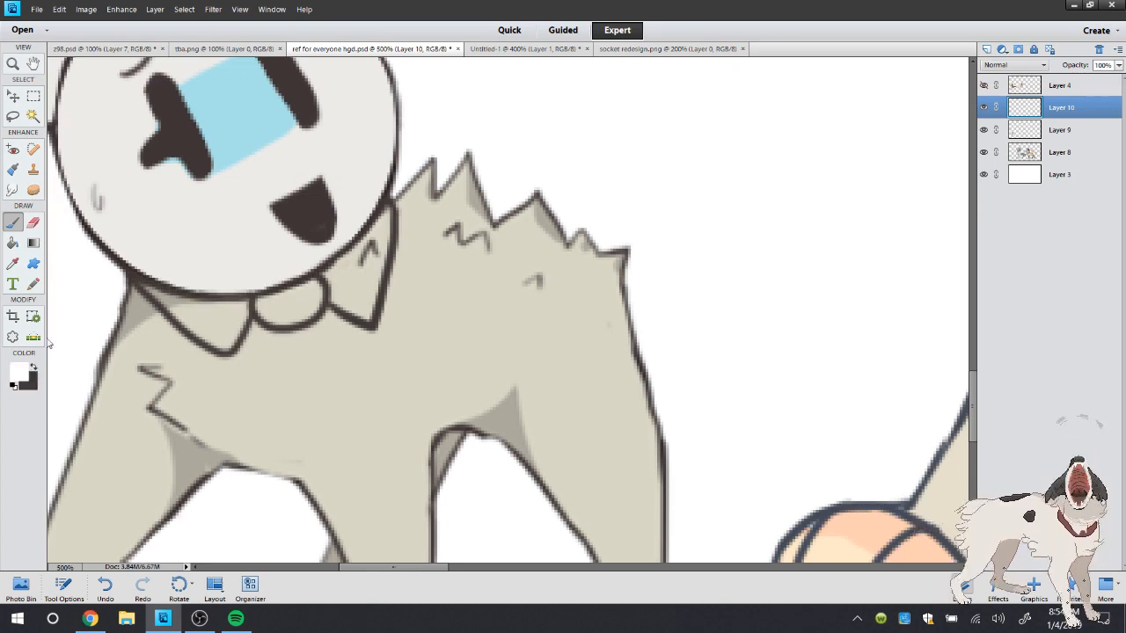
{"action": "left_click", "coordinate": [34, 116]}
{"action": "left_click", "coordinate": [985, 152]}
{"action": "left_click", "coordinate": [985, 131]}
{"action": "left_click", "coordinate": [1031, 131]}
{"action": "left_click", "coordinate": [986, 49]}
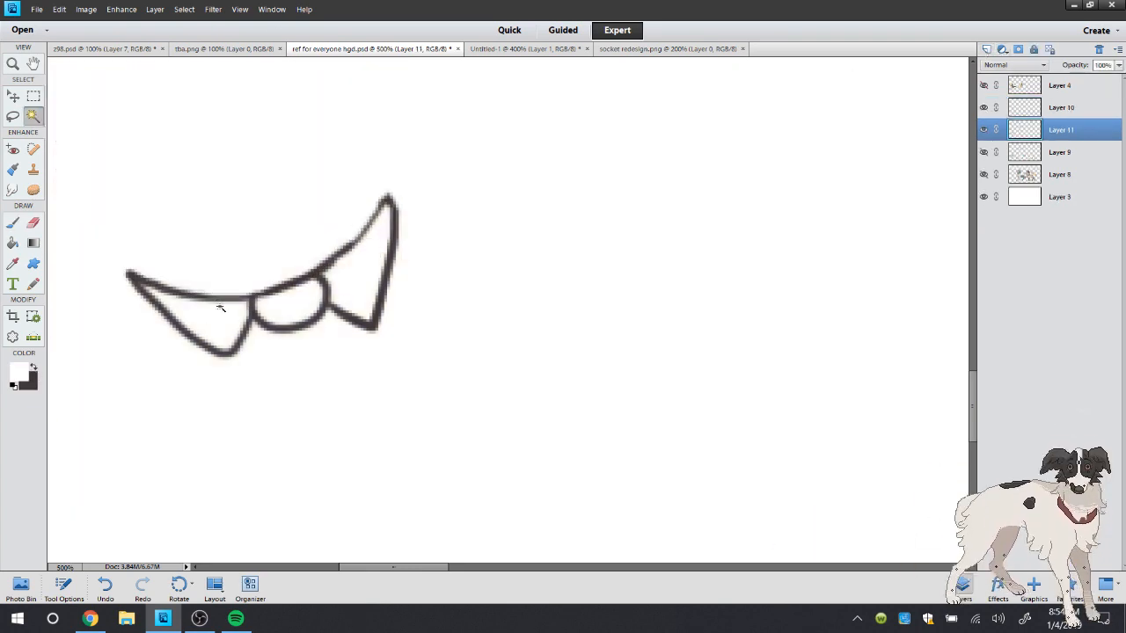
{"action": "left_click", "coordinate": [229, 192]}
{"action": "left_click", "coordinate": [184, 9]}
{"action": "mouse_move", "coordinate": [233, 161]}
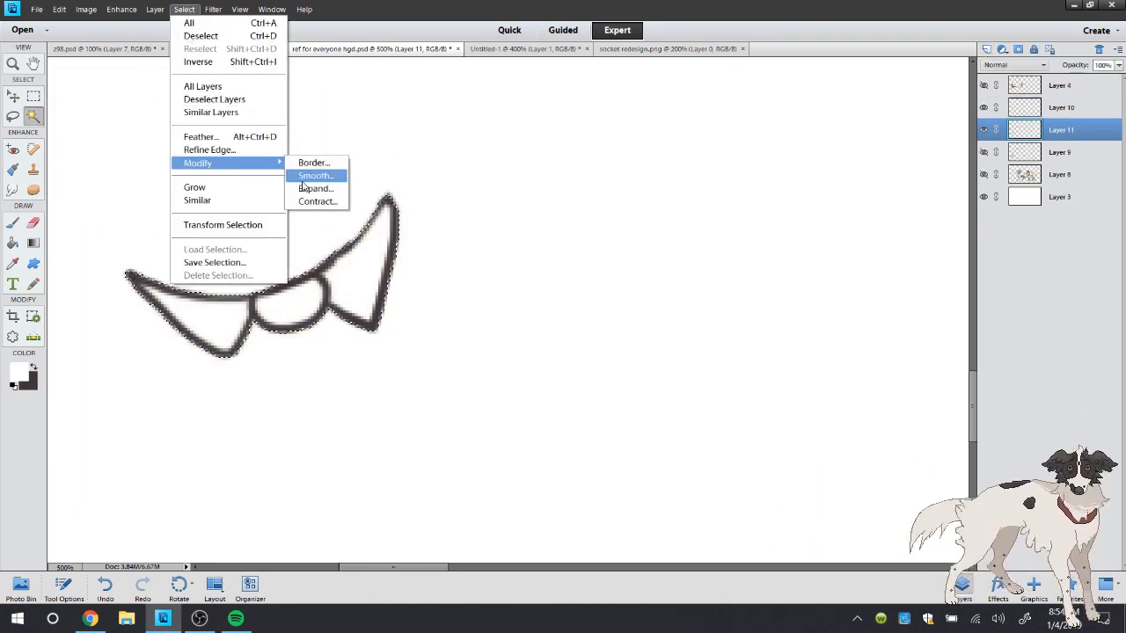
{"action": "left_click", "coordinate": [314, 173]}
{"action": "left_click", "coordinate": [638, 223]}
{"action": "left_click", "coordinate": [183, 8]}
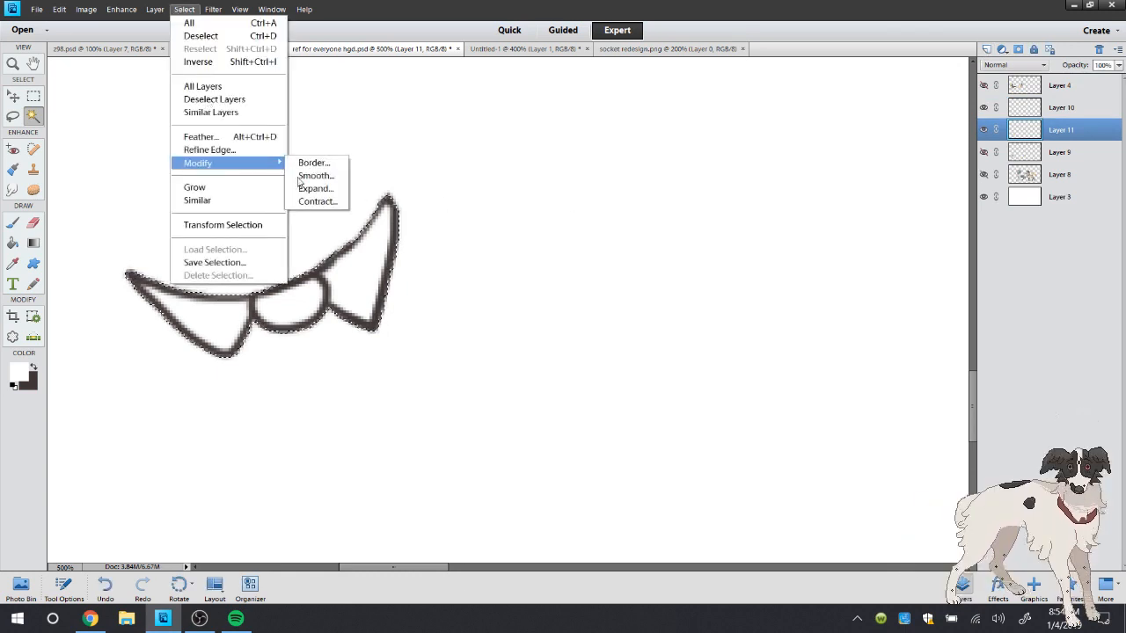
{"action": "left_click", "coordinate": [317, 187]}
{"action": "left_click", "coordinate": [637, 226]}
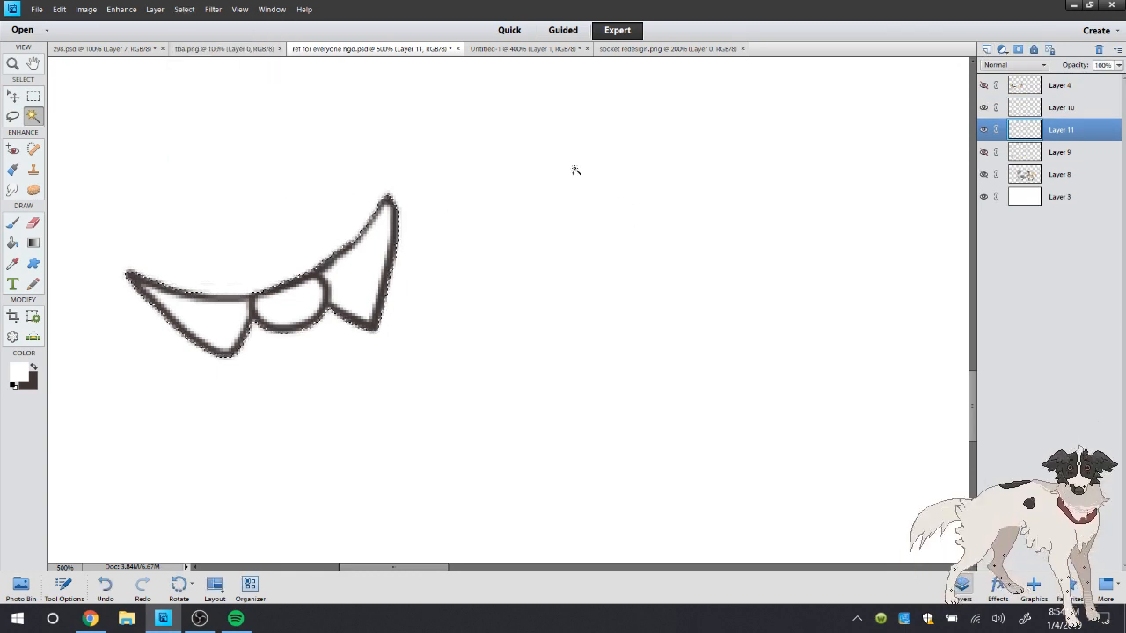
{"action": "right_click", "coordinate": [489, 128]}
{"action": "left_click", "coordinate": [512, 204]}
Show Socket's body again and draw a dark zigzag, lightning-shaped tie hanging from the knot on Layer 10
{"action": "left_click", "coordinate": [33, 368]}
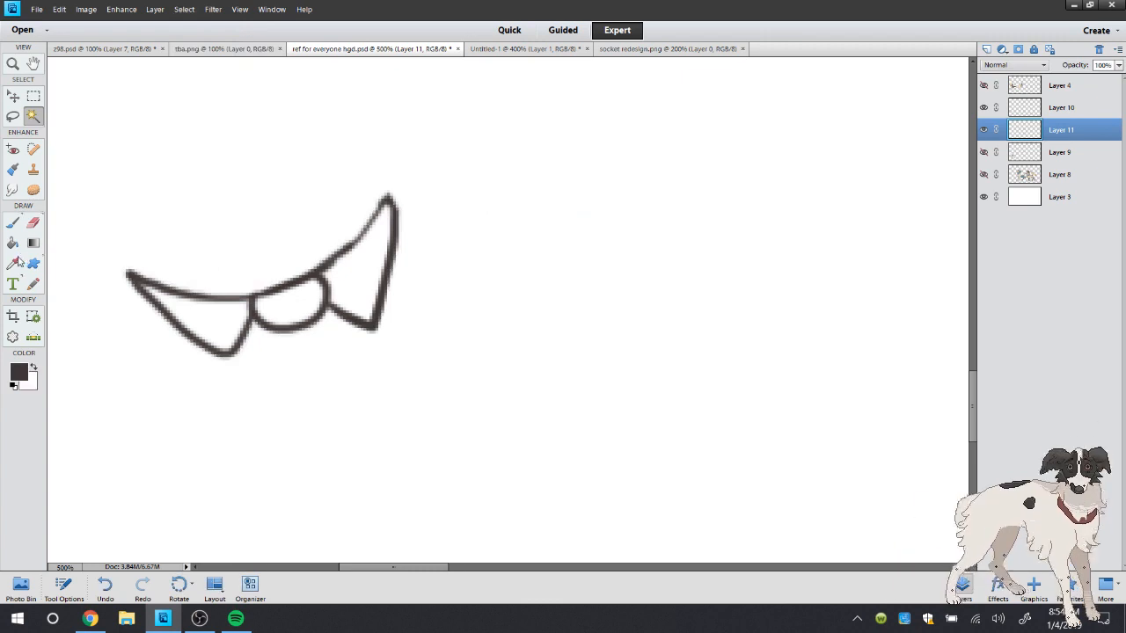
{"action": "left_click", "coordinate": [13, 263]}
{"action": "key", "text": "b"}
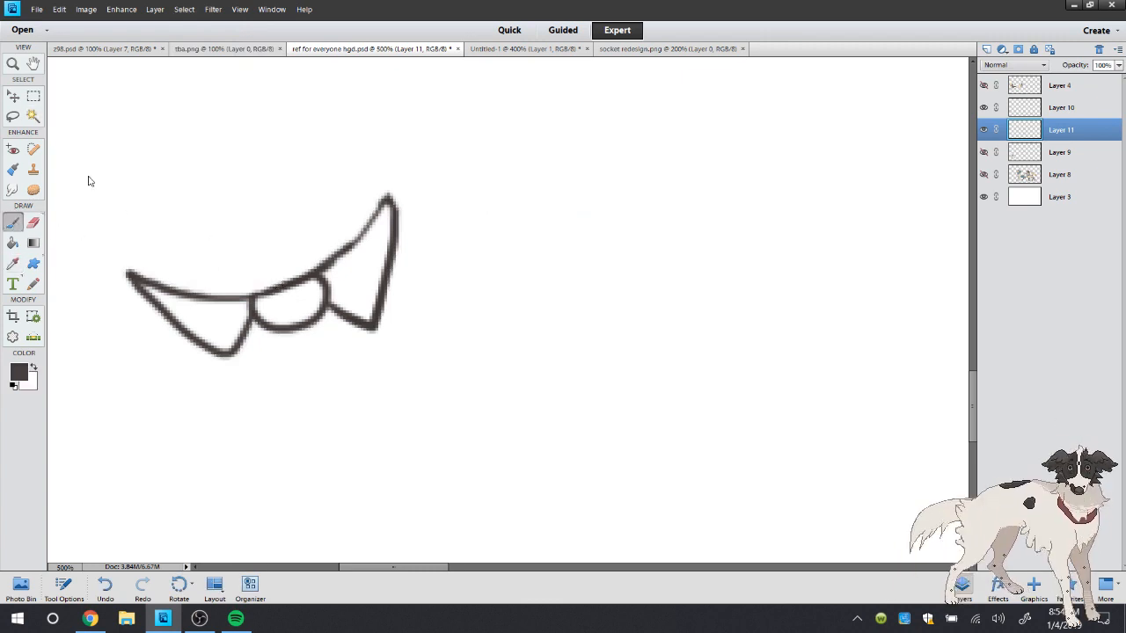
{"action": "left_click", "coordinate": [1025, 112]}
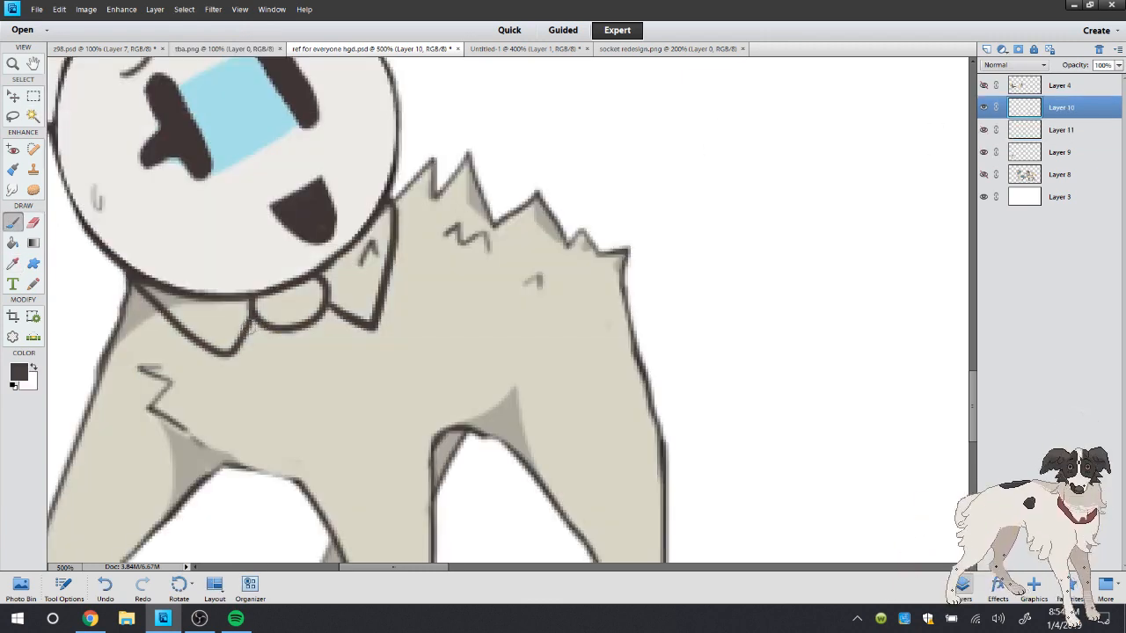
{"action": "mouse_move", "coordinate": [253, 315]}
{"action": "left_mouse_down"}
{"action": "mouse_move", "coordinate": [283, 372]}
{"action": "mouse_move", "coordinate": [293, 343]}
{"action": "mouse_move", "coordinate": [298, 372]}
{"action": "mouse_move", "coordinate": [235, 469]}
{"action": "mouse_move", "coordinate": [302, 509]}
{"action": "mouse_move", "coordinate": [282, 562]}
{"action": "mouse_move", "coordinate": [357, 472]}
{"action": "mouse_move", "coordinate": [314, 431]}
{"action": "mouse_move", "coordinate": [359, 341]}
{"action": "mouse_move", "coordinate": [314, 321]}
{"action": "mouse_move", "coordinate": [338, 393]}
{"action": "left_mouse_up"}
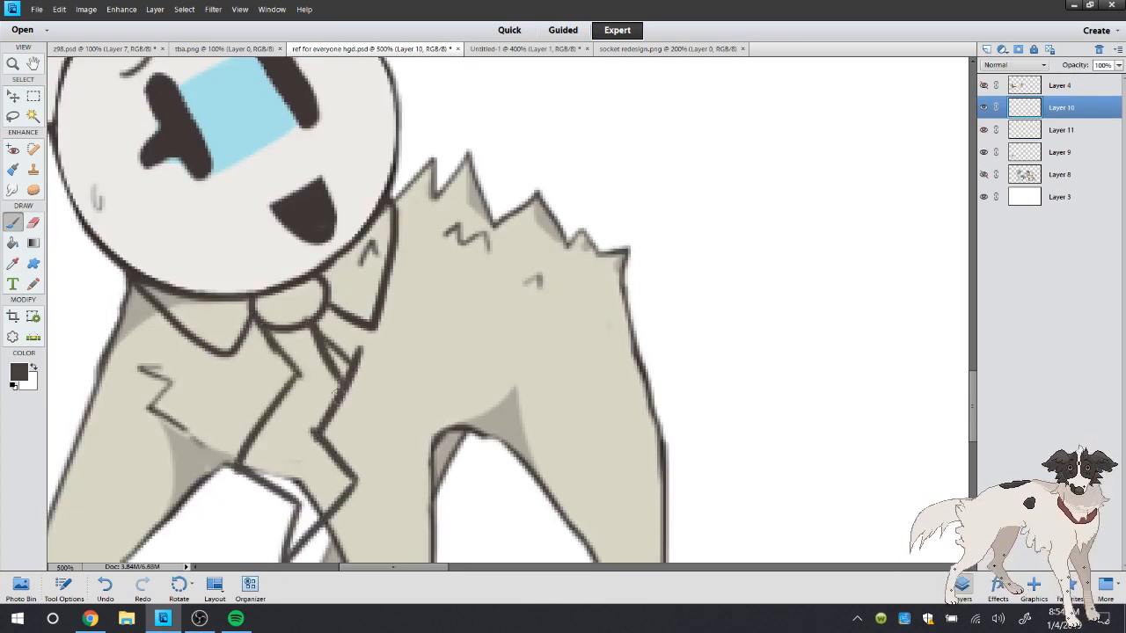
Erase the extra lines along the tie's edges to leave a clean zigzag outline
{"action": "left_click", "coordinate": [33, 223]}
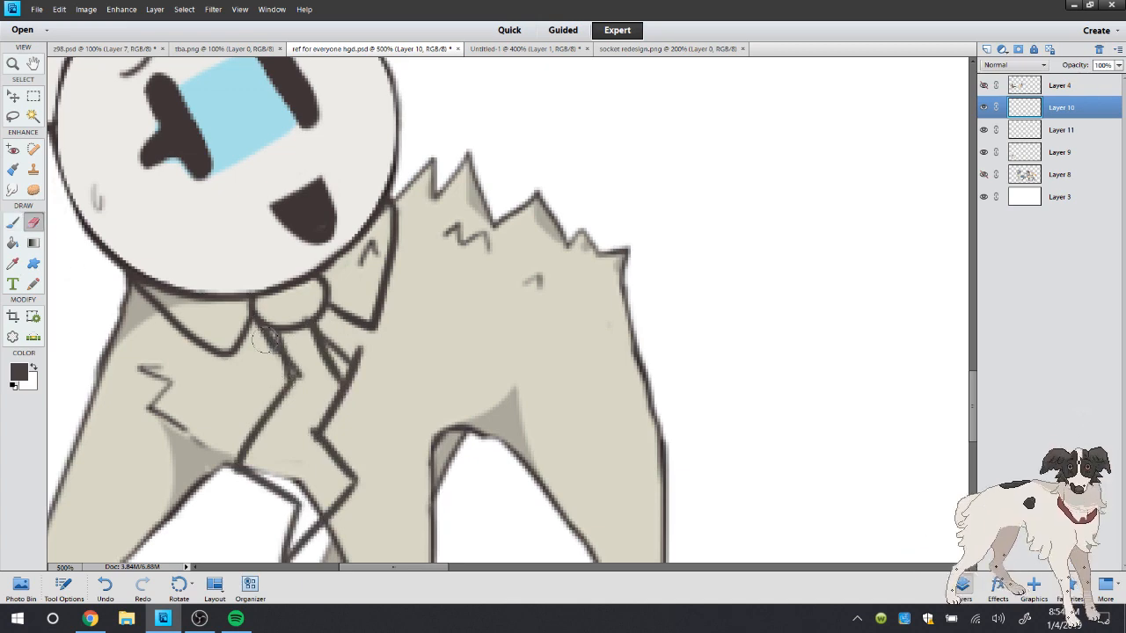
{"action": "left_click_drag", "start_coordinate": [267, 338], "coordinate": [304, 373]}
{"action": "left_click_drag", "start_coordinate": [336, 334], "coordinate": [341, 335]}
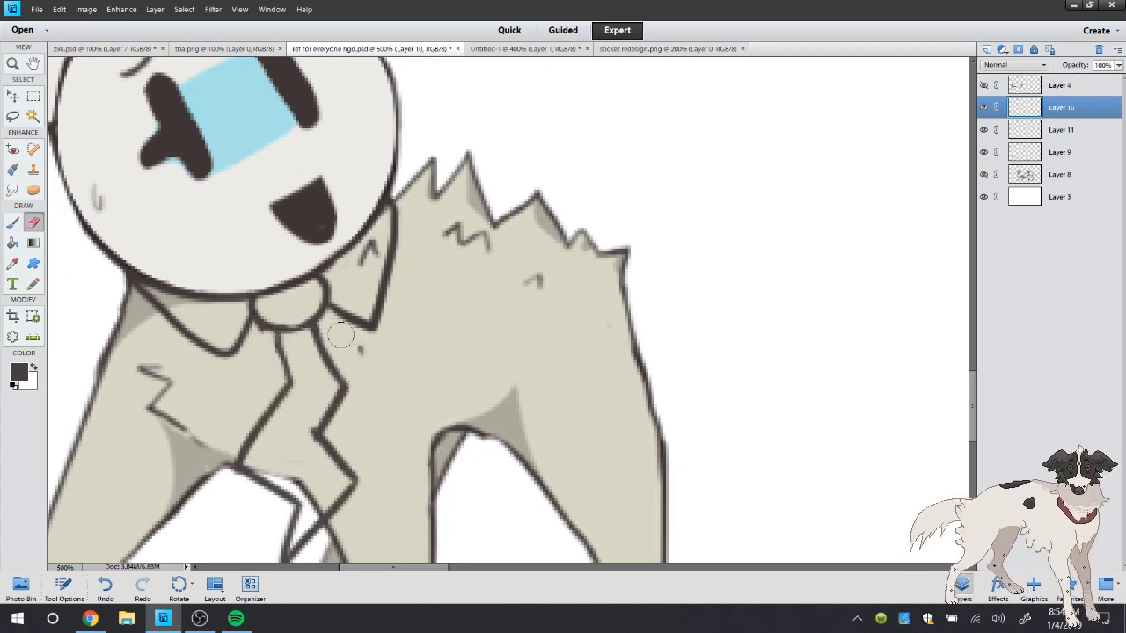
{"action": "left_click_drag", "start_coordinate": [301, 430], "coordinate": [306, 453]}
Hide Socket's body on Layer 9, make Layer 11 active and set the foreground color to white
{"action": "double_click", "coordinate": [15, 67]}
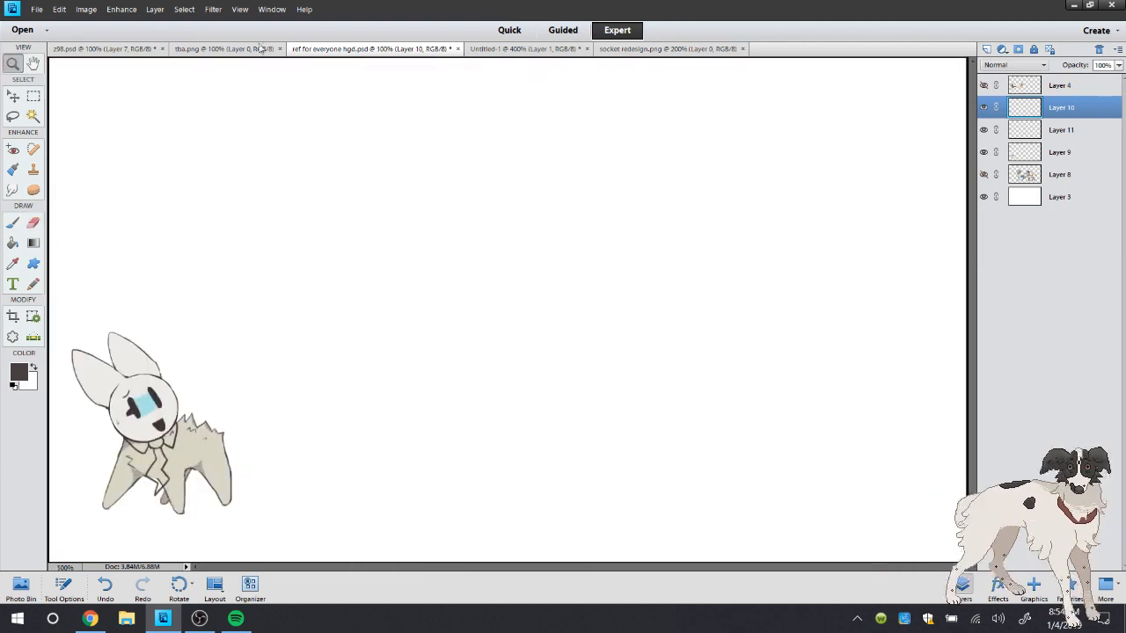
{"action": "left_click_drag", "start_coordinate": [104, 511], "coordinate": [95, 520]}
{"action": "right_click", "coordinate": [284, 226]}
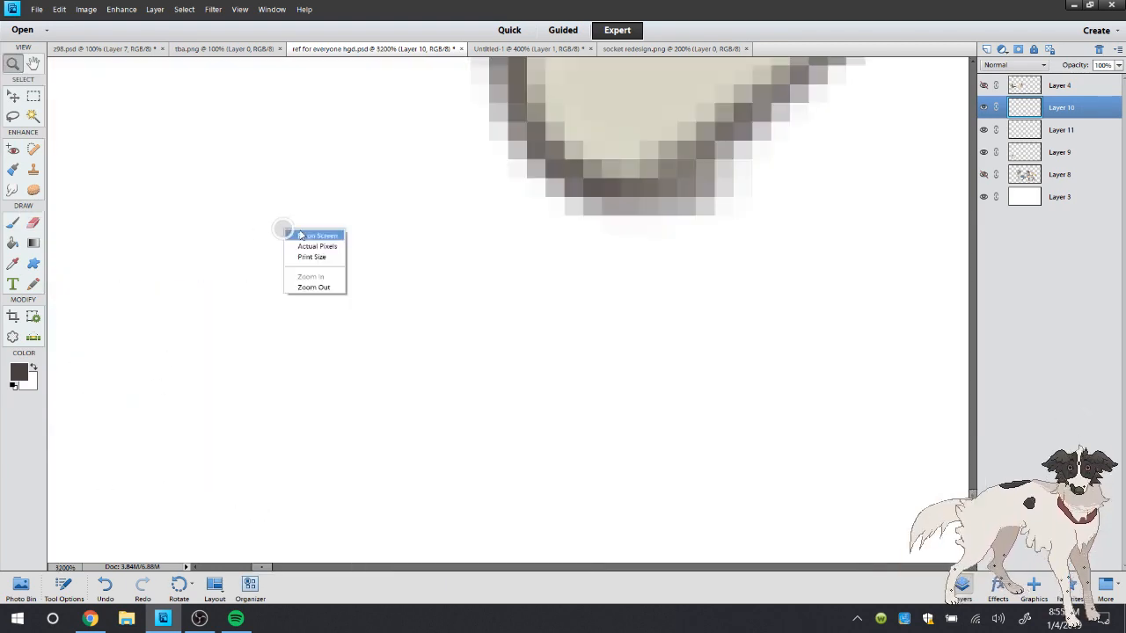
{"action": "left_click", "coordinate": [314, 243]}
{"action": "left_click", "coordinate": [125, 497]}
{"action": "left_click", "coordinate": [153, 506]}
{"action": "left_click", "coordinate": [121, 501]}
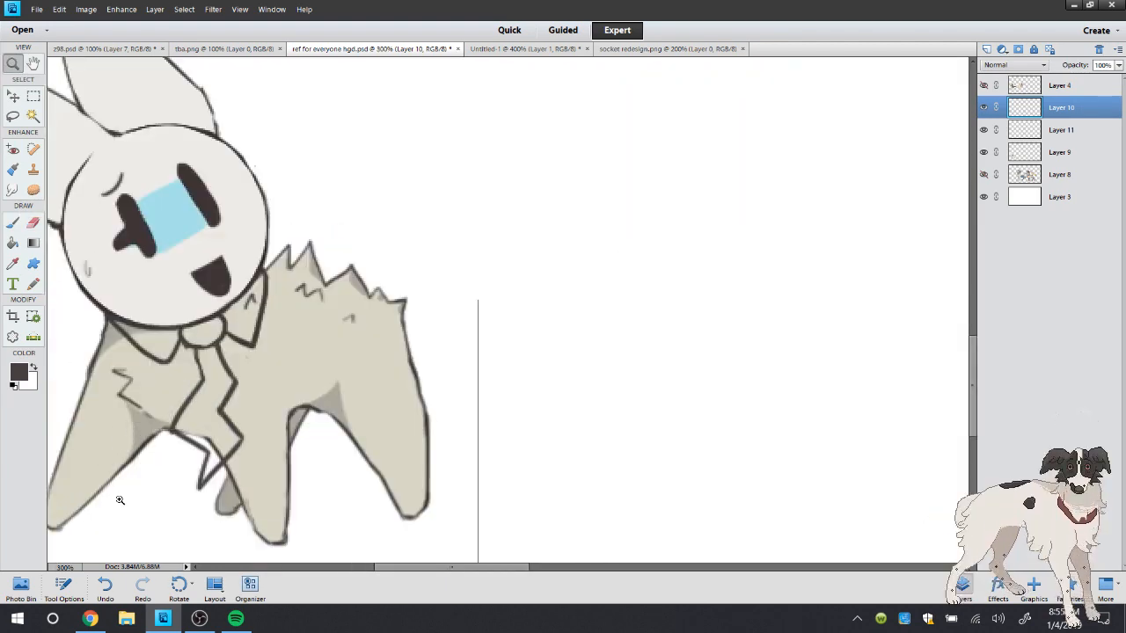
{"action": "key", "text": "i"}
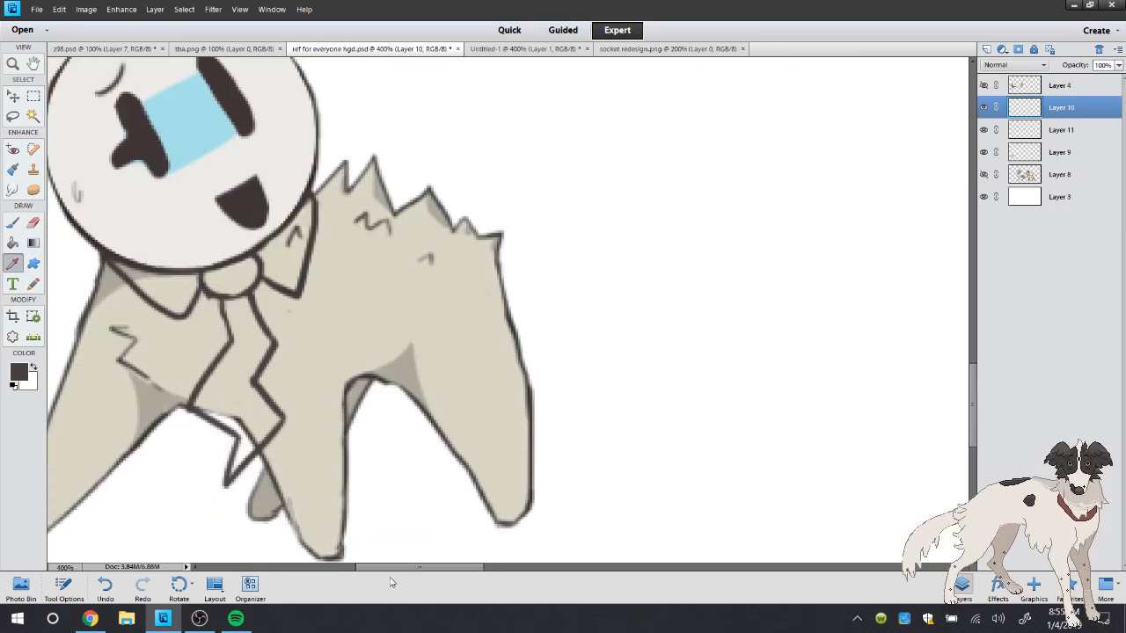
{"action": "left_click", "coordinate": [984, 153], "text": "alt"}
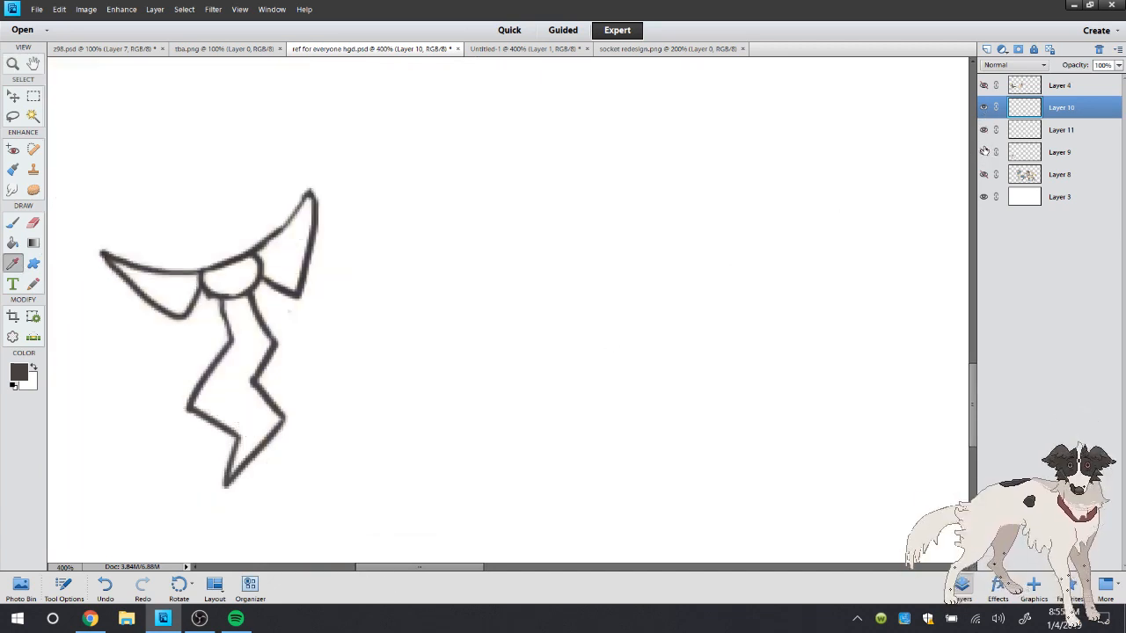
{"action": "left_click", "coordinate": [1033, 128]}
{"action": "left_click", "coordinate": [33, 366]}
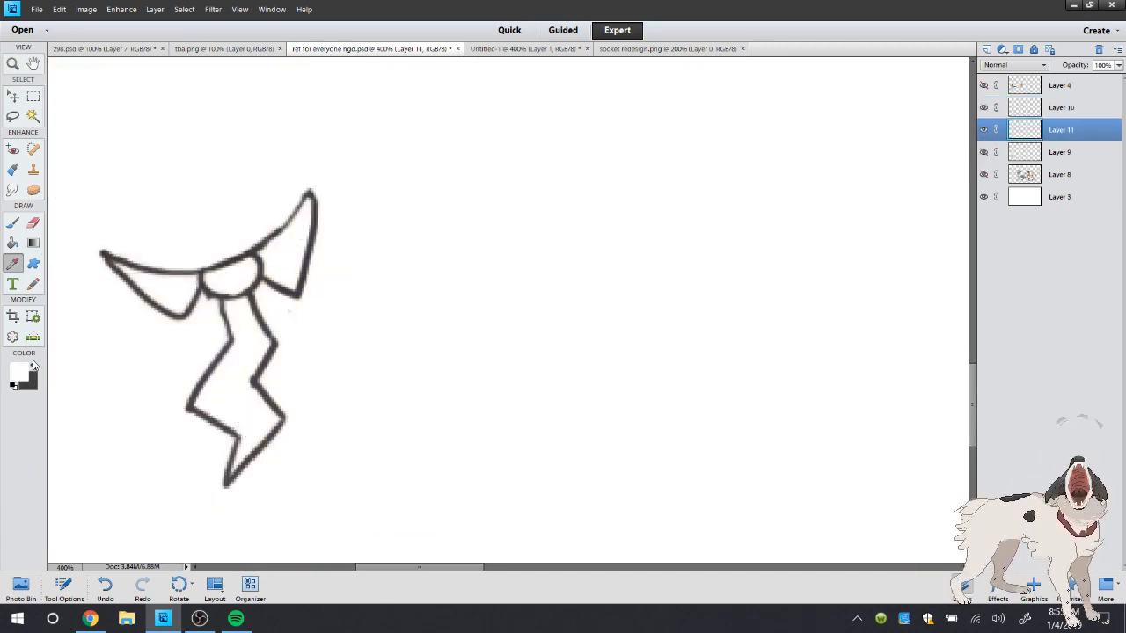
Select the area outside the collar and tie outline with the Magic Wand, expand the selection and invert it
{"action": "left_click", "coordinate": [36, 116]}
{"action": "left_click", "coordinate": [124, 112]}
{"action": "left_click", "coordinate": [178, 13]}
{"action": "mouse_move", "coordinate": [229, 166]}
{"action": "left_click", "coordinate": [317, 192]}
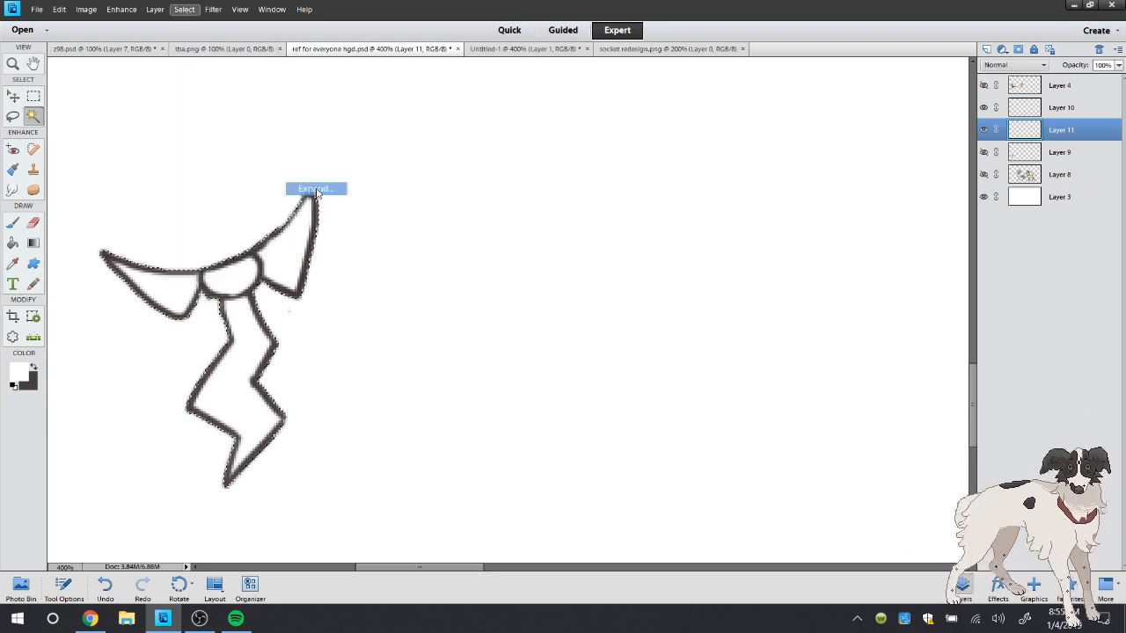
{"action": "left_click", "coordinate": [639, 205]}
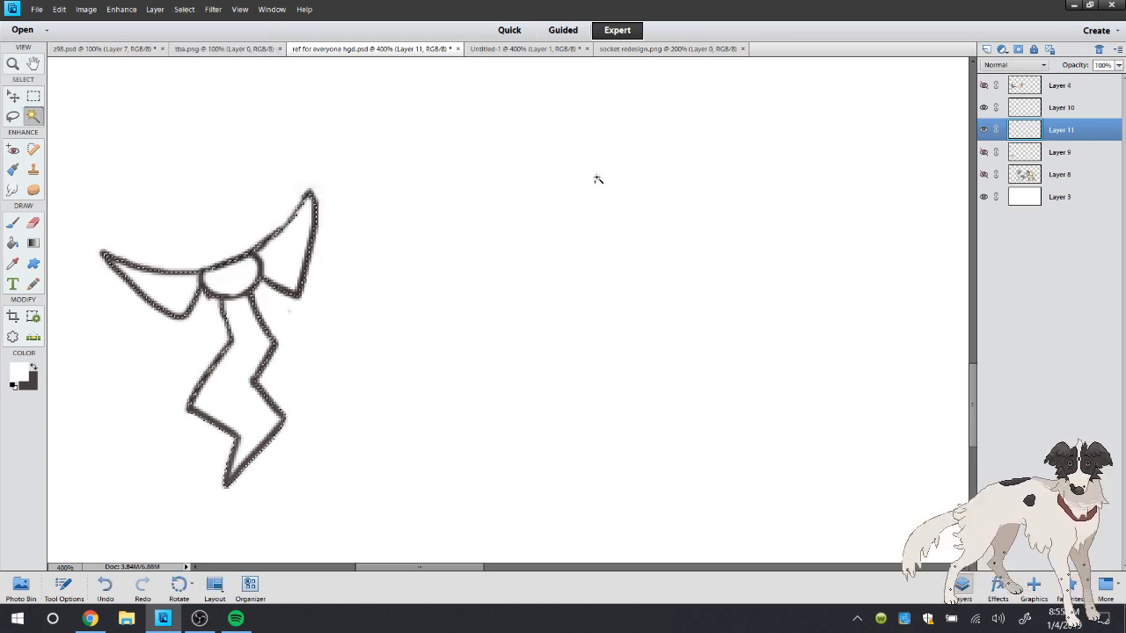
{"action": "left_click", "coordinate": [181, 12]}
{"action": "left_click", "coordinate": [195, 64]}
Fill the selected collar and tie shape with white on Layer 11 and deselect
{"action": "left_click", "coordinate": [12, 244]}
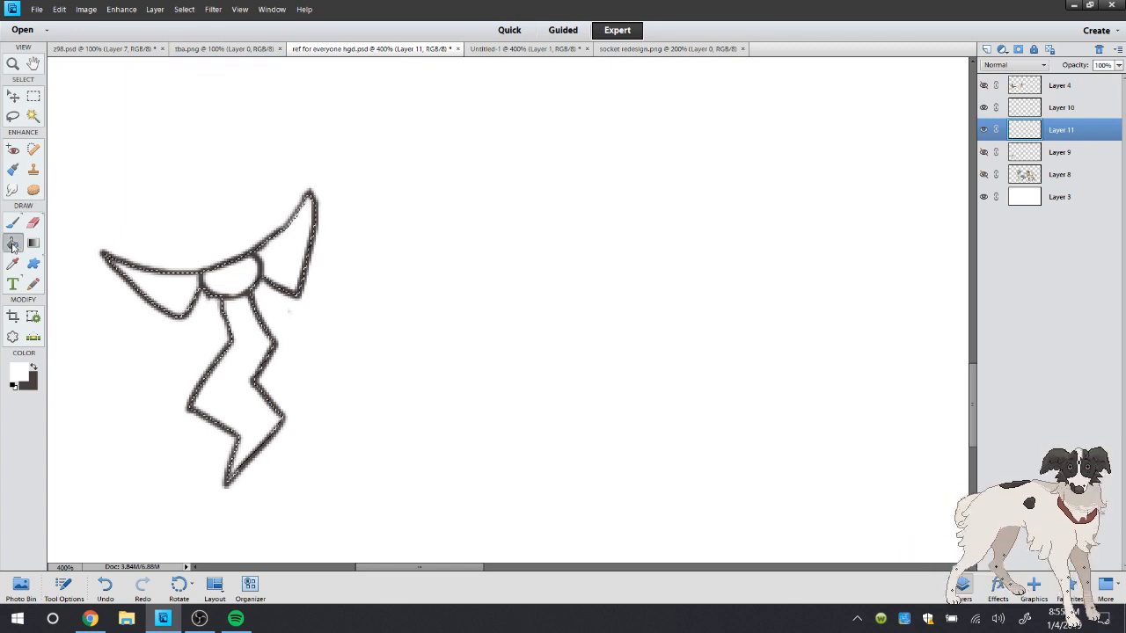
{"action": "left_click", "coordinate": [158, 289]}
{"action": "left_click", "coordinate": [14, 116]}
{"action": "right_click", "coordinate": [115, 104]}
{"action": "left_click", "coordinate": [128, 113]}
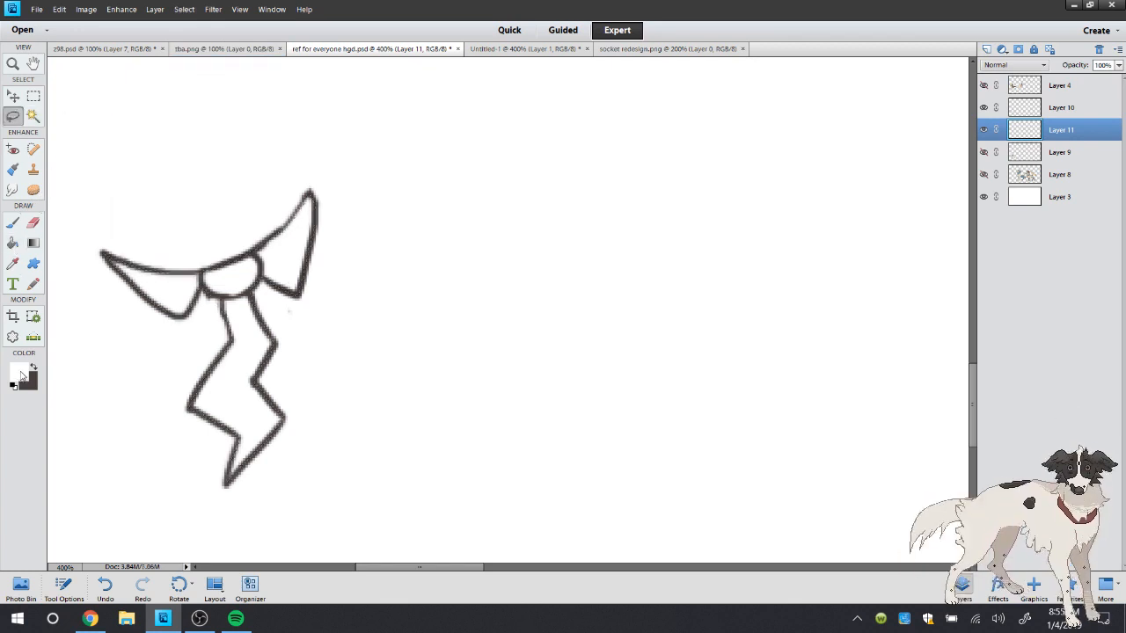
Set the foreground color to a bright light blue with hue 193 and fill the collar, knot and tie with it
{"action": "left_click", "coordinate": [21, 376]}
{"action": "left_click", "coordinate": [587, 252]}
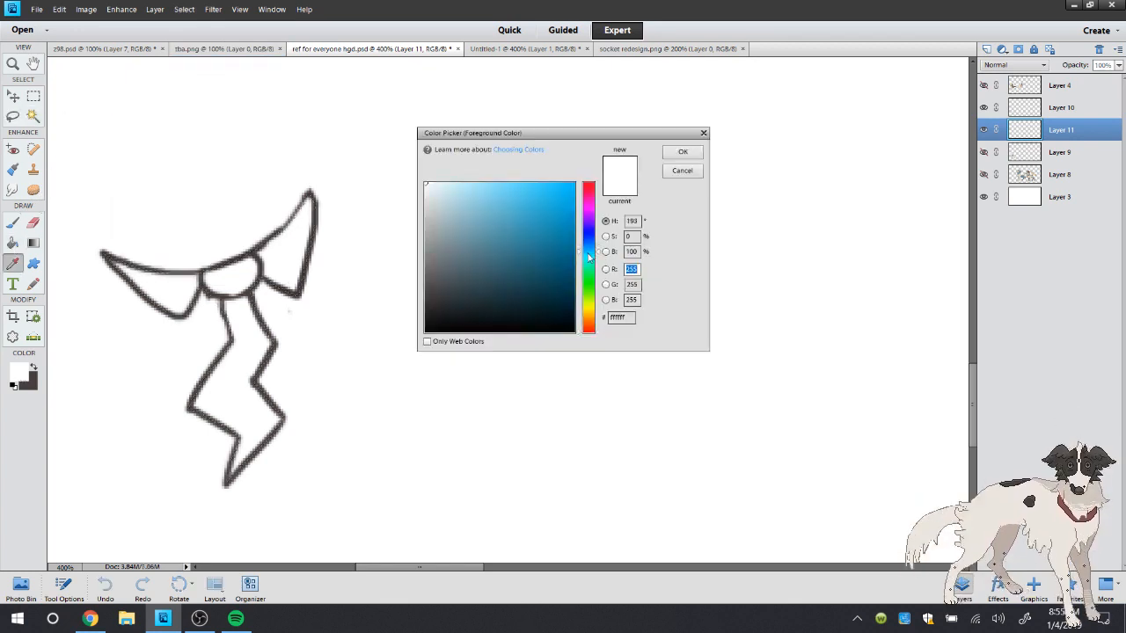
{"action": "left_click", "coordinate": [510, 189]}
{"action": "left_click", "coordinate": [682, 151]}
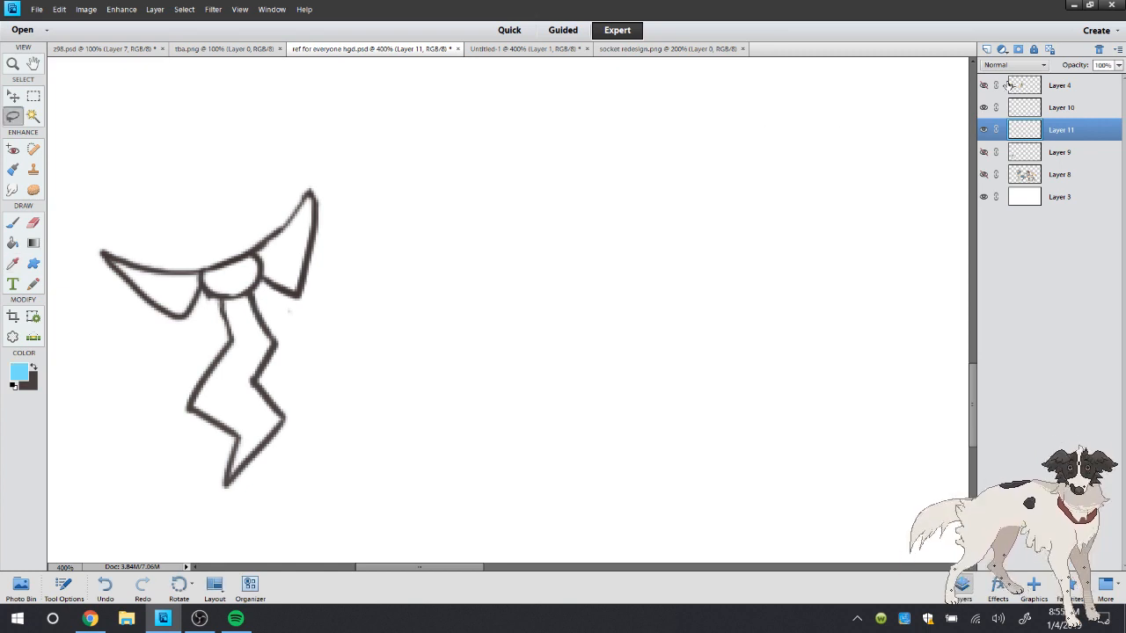
{"action": "left_click", "coordinate": [12, 243]}
{"action": "left_click", "coordinate": [234, 256]}
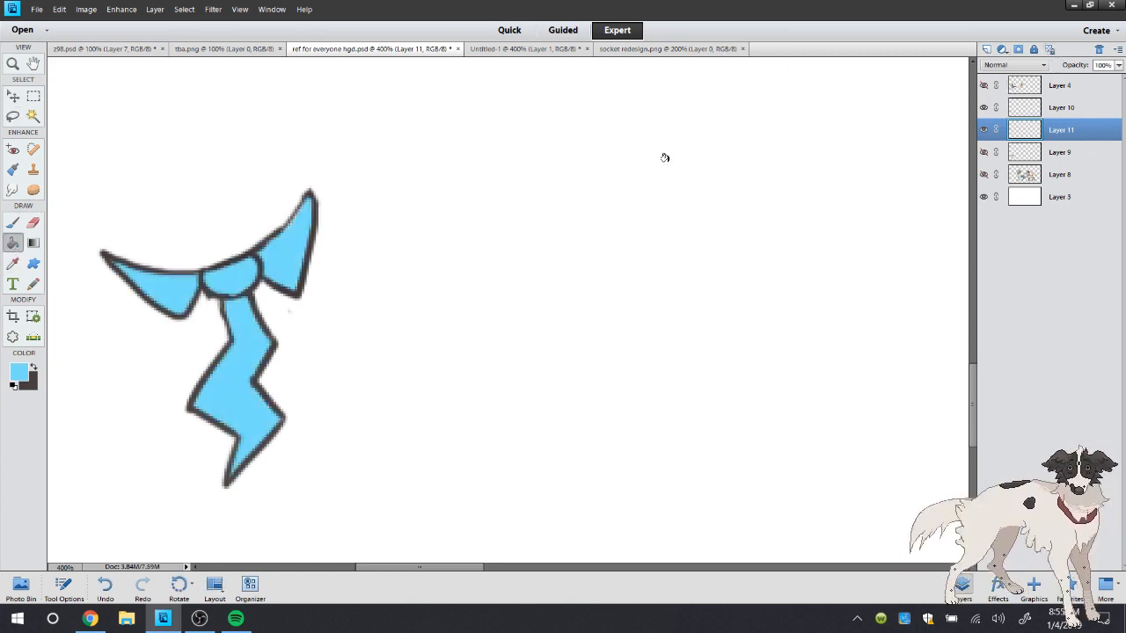
{"action": "left_click", "coordinate": [163, 618]}
{"action": "left_click", "coordinate": [163, 618]}
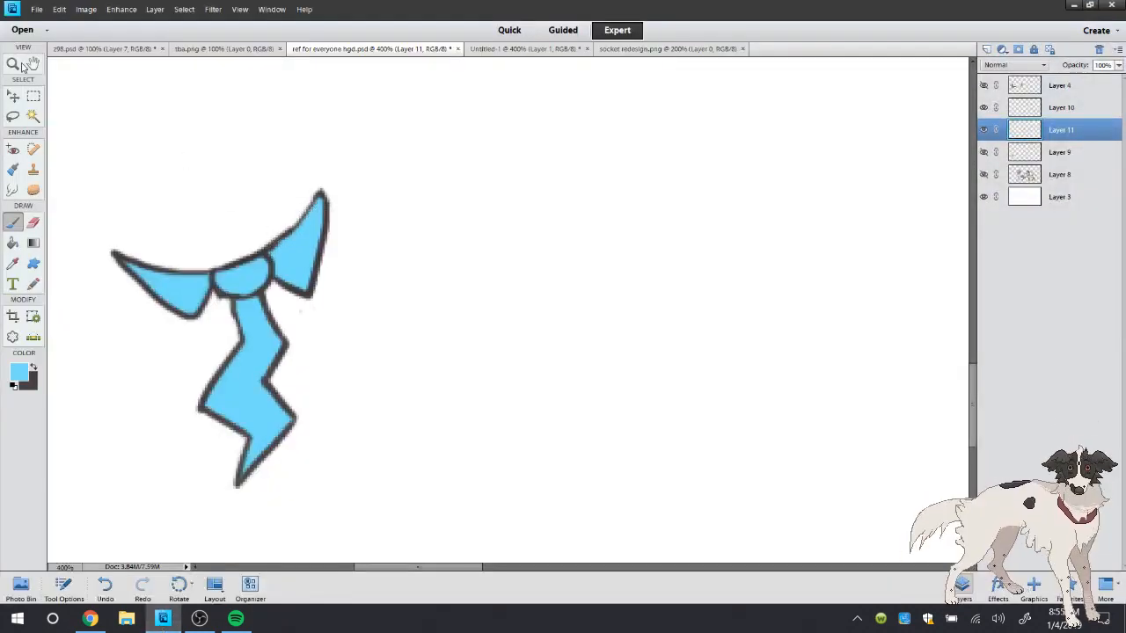
Open socket redesign.psd from the Pictures folder and sample the bright cyan from the glowing eye of the electrified Socket
{"action": "left_click", "coordinate": [37, 8]}
{"action": "left_click", "coordinate": [62, 41]}
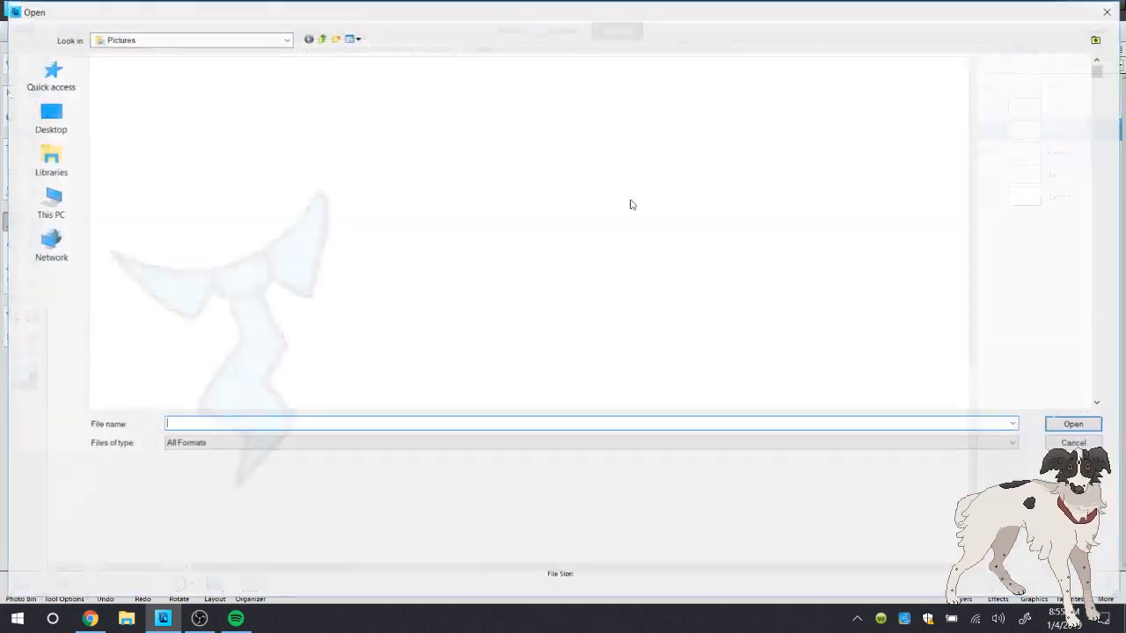
{"action": "left_click_drag", "start_coordinate": [1100, 70], "coordinate": [1105, 99]}
{"action": "type", "text": "socket"}
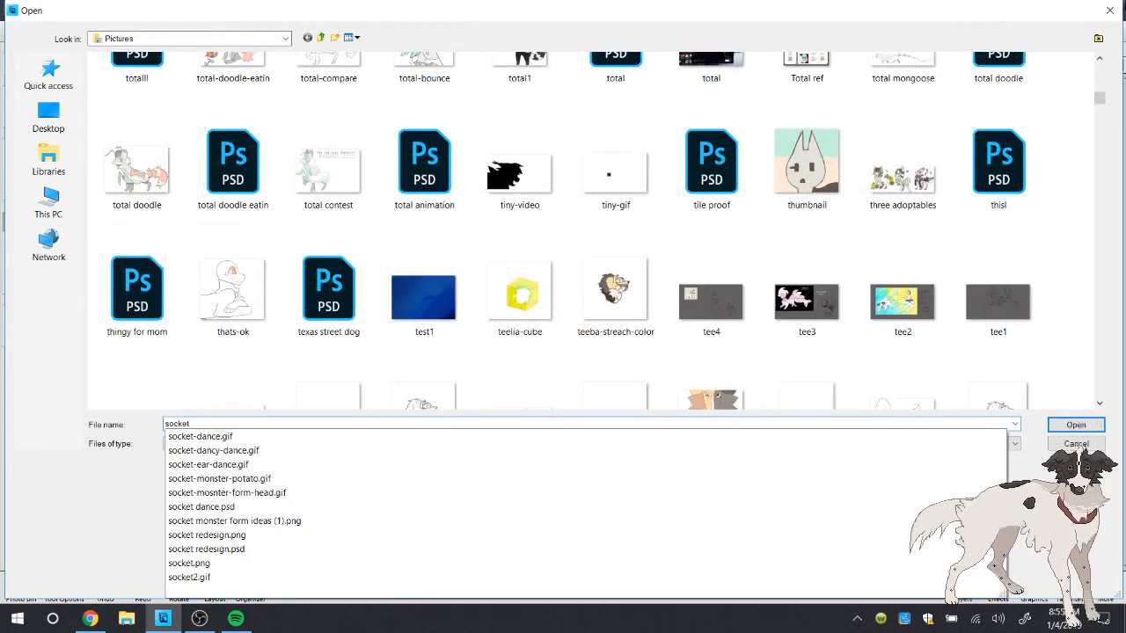
{"action": "key", "text": "Down"}
{"action": "key", "text": "Down"}
{"action": "key", "text": "Down"}
{"action": "key", "text": "Down"}
{"action": "key", "text": "Down"}
{"action": "key", "text": "Down"}
{"action": "key", "text": "Down"}
{"action": "key", "text": "Down"}
{"action": "key", "text": "Down"}
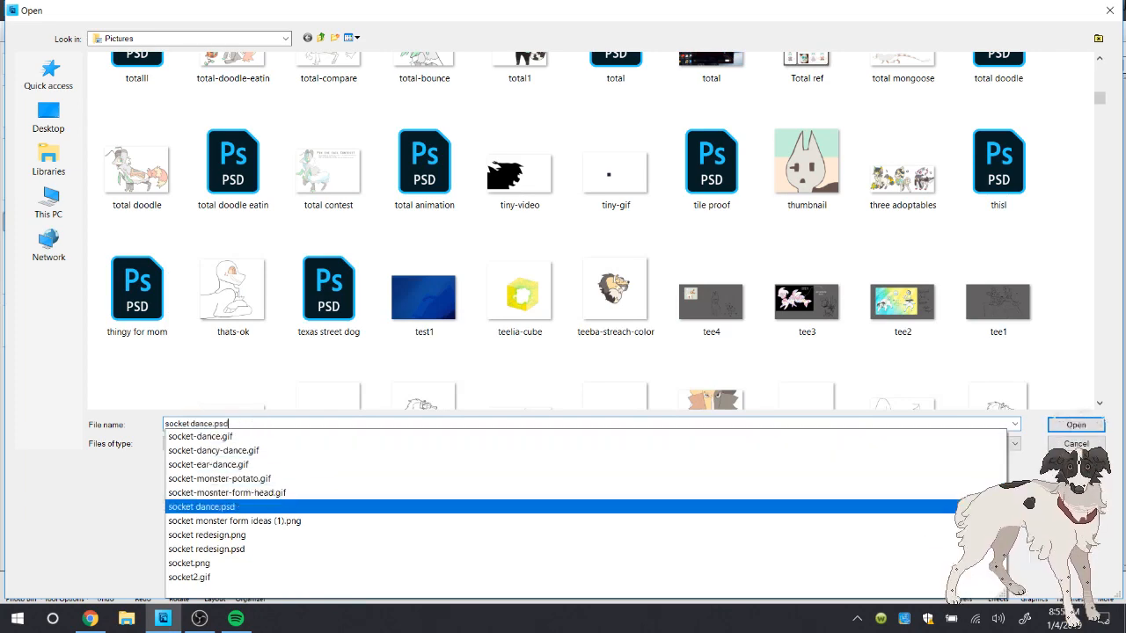
{"action": "key", "text": "Return"}
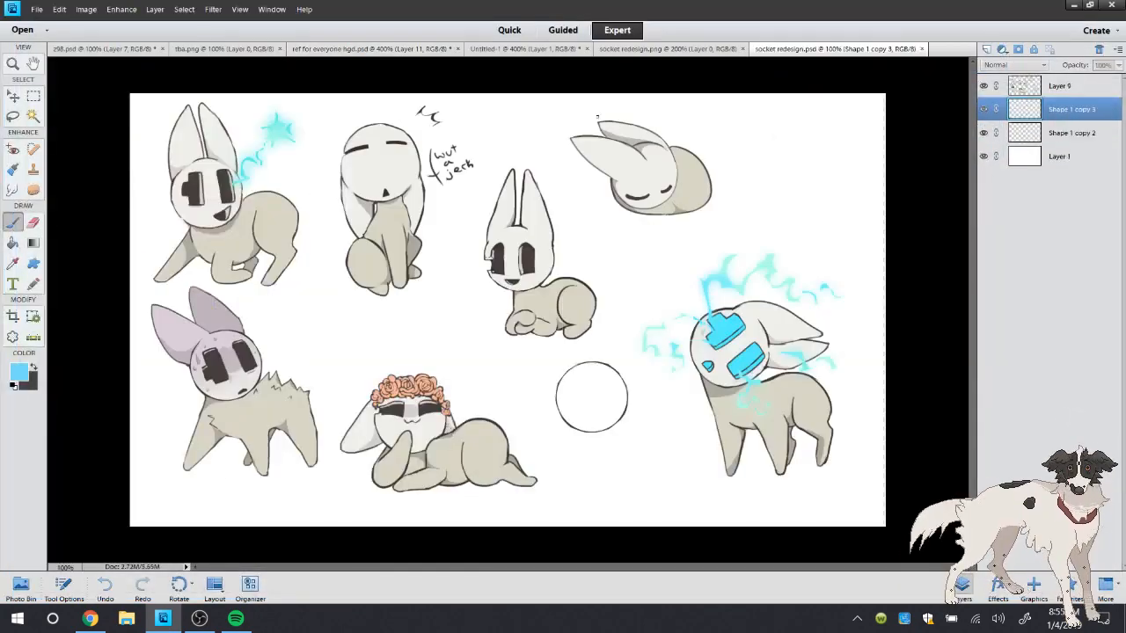
{"action": "left_click", "coordinate": [12, 262]}
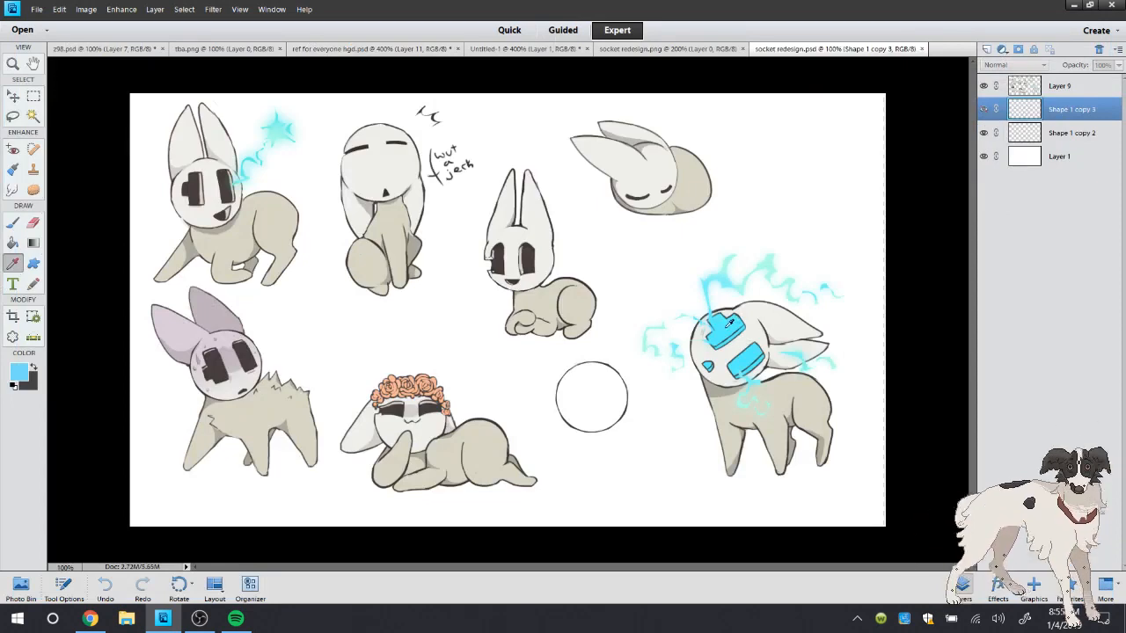
Find the Untitled-1 document among the open files and close it
{"action": "left_click", "coordinate": [667, 48]}
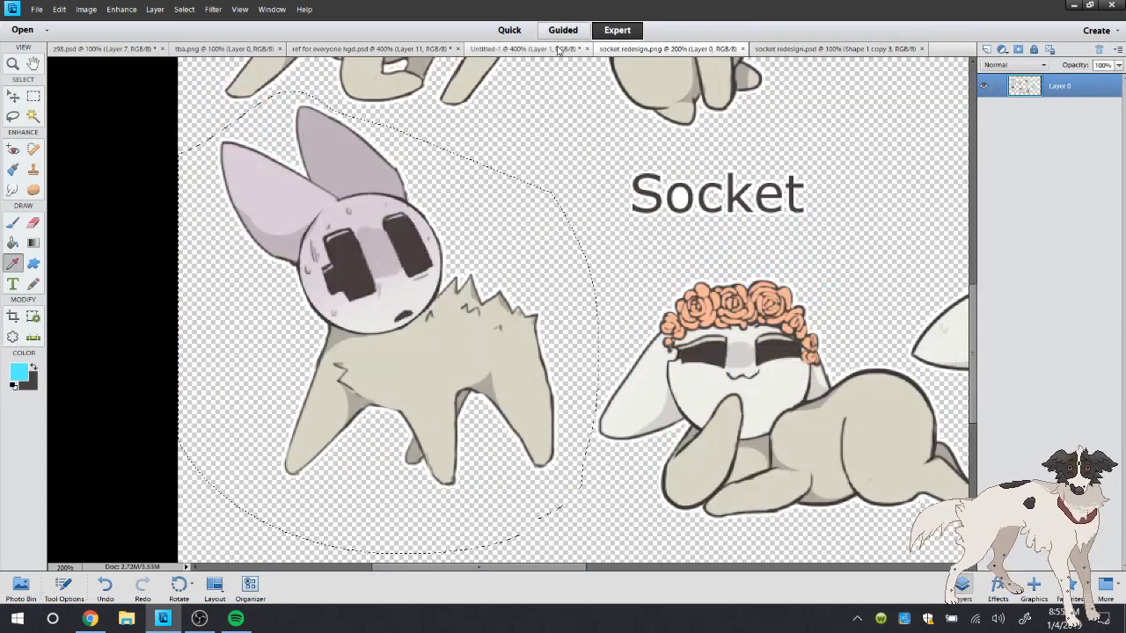
{"action": "left_click", "coordinate": [526, 49]}
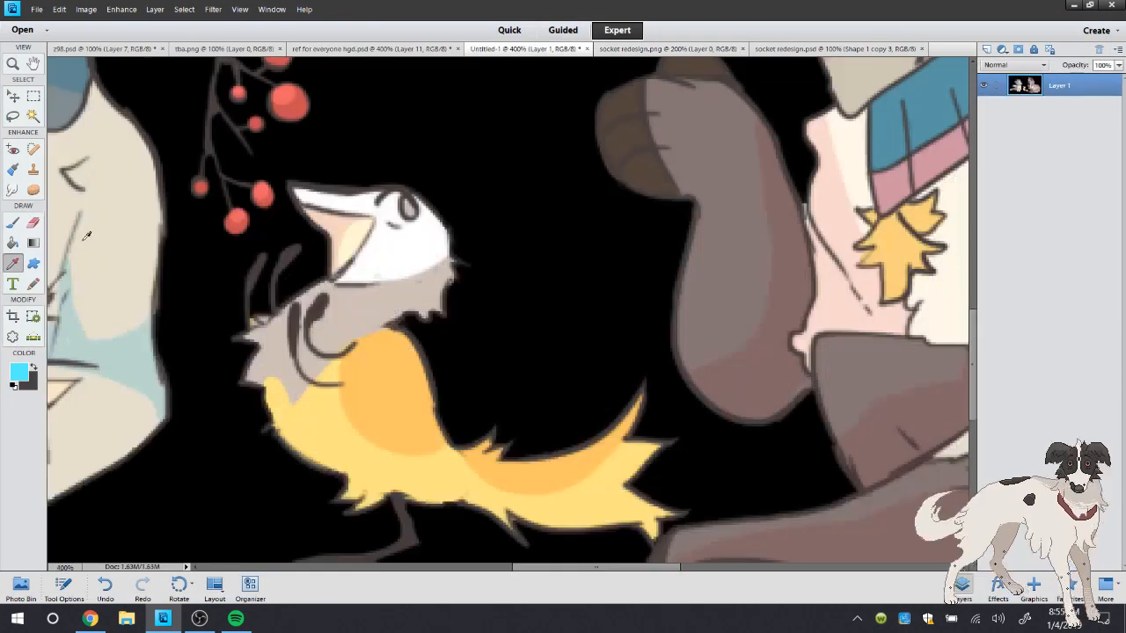
{"action": "left_click", "coordinate": [587, 48]}
{"action": "left_click", "coordinate": [562, 231]}
In ref for everyone hgd.psd, fill the collar, knot and tie with the sampled cyan and lock Layer 11's transparent pixels
{"action": "left_click", "coordinate": [371, 50]}
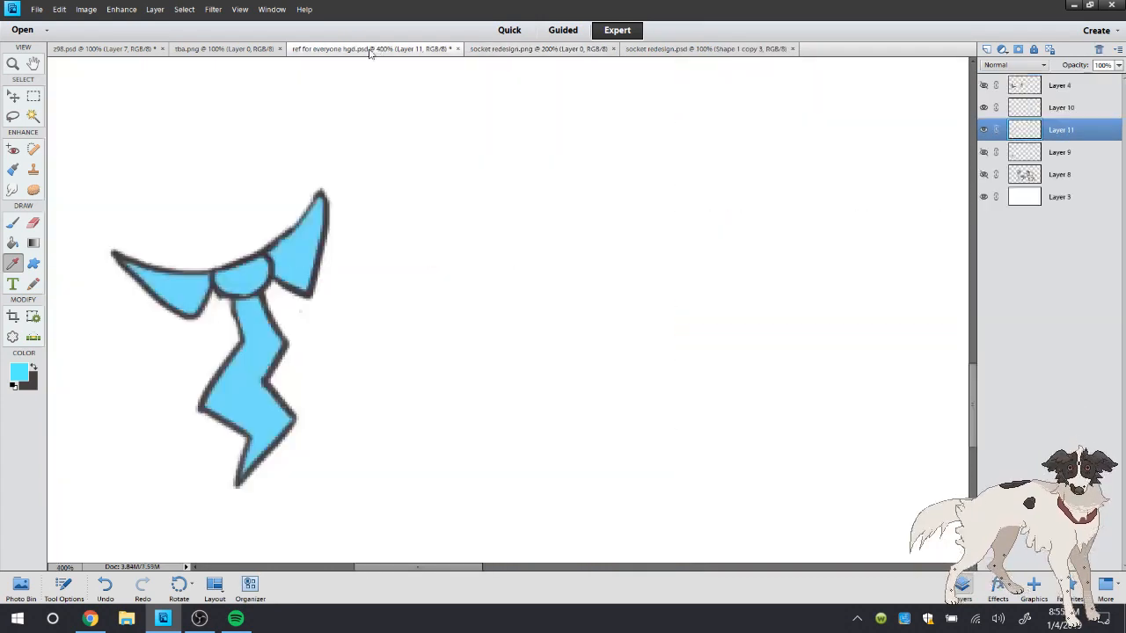
{"action": "left_click", "coordinate": [14, 244]}
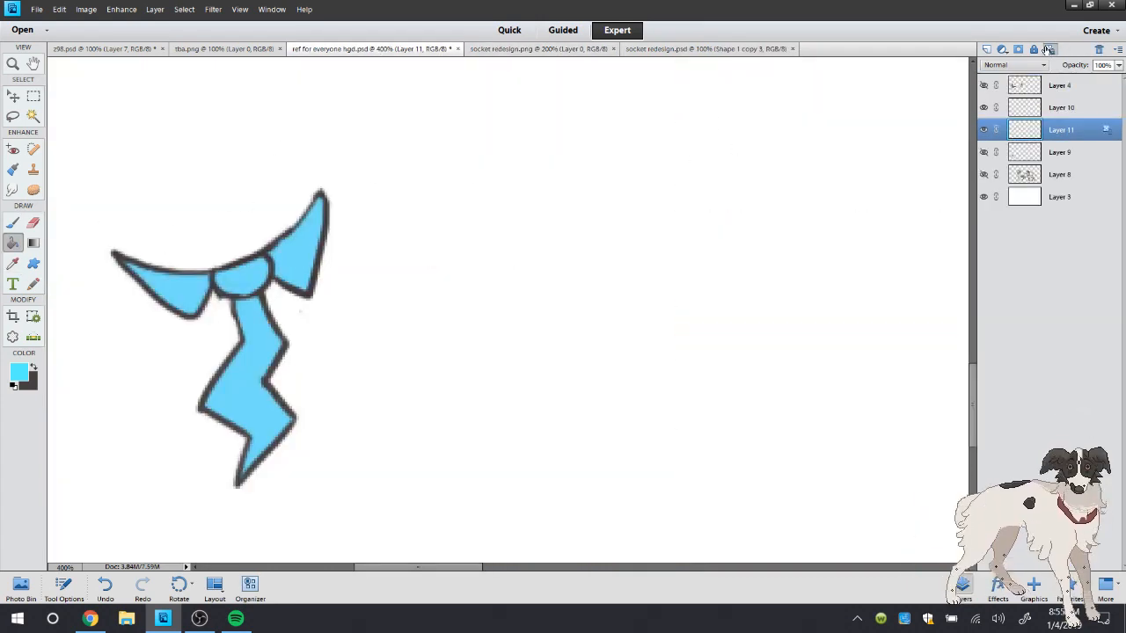
Set the foreground color to a soft yellow with hue 47, saturation 56% and brightness 100%
{"action": "left_click", "coordinate": [20, 373]}
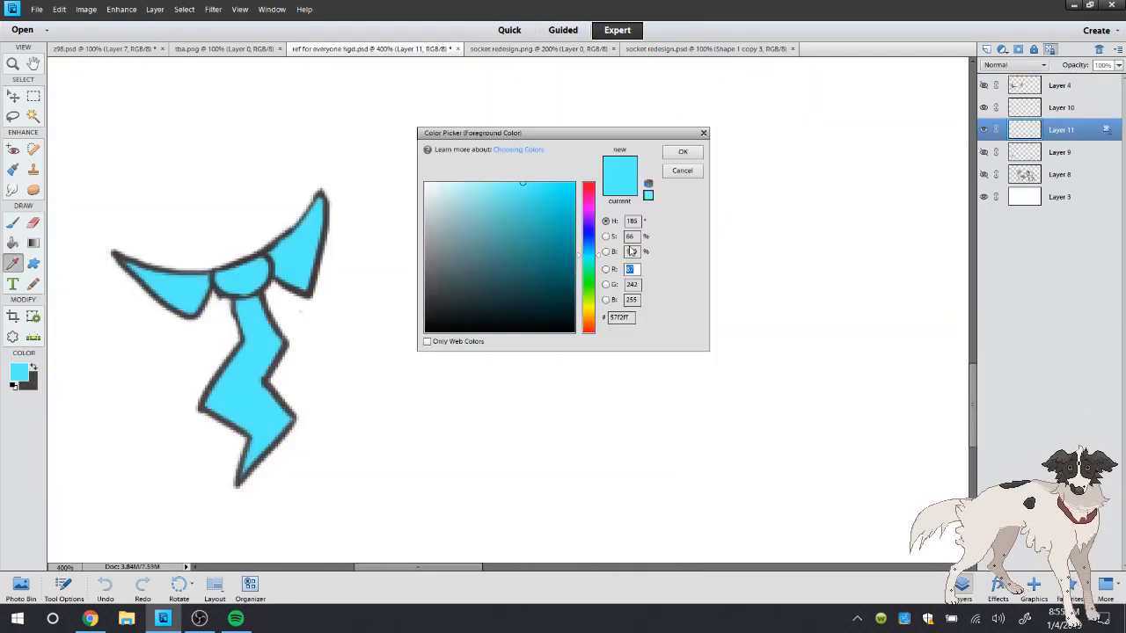
{"action": "left_click", "coordinate": [595, 306]}
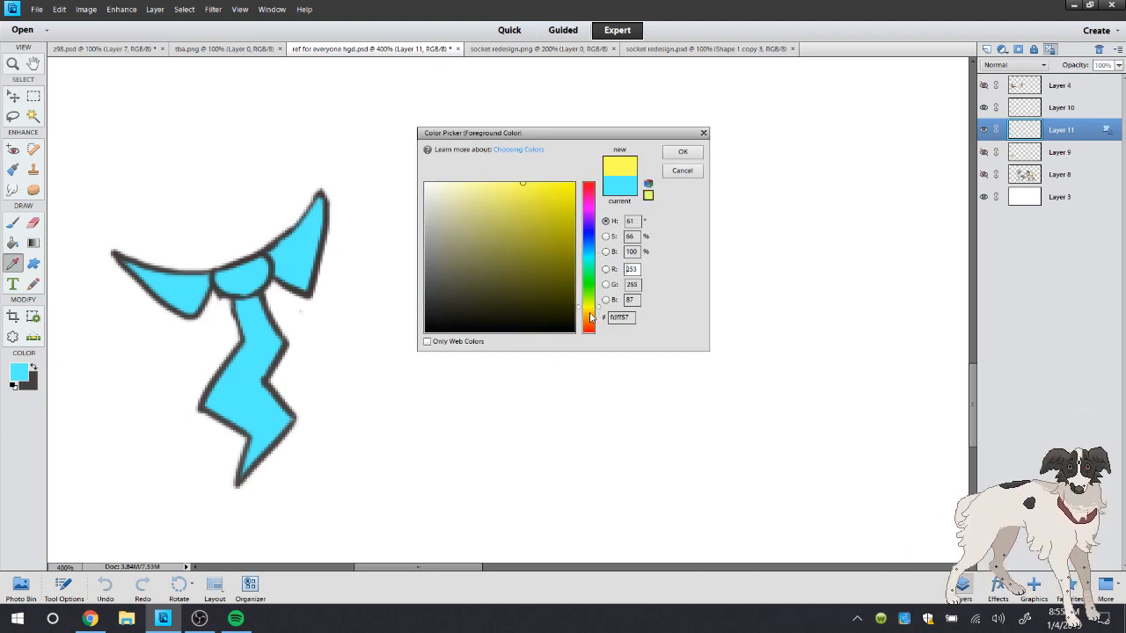
{"action": "left_click", "coordinate": [591, 314]}
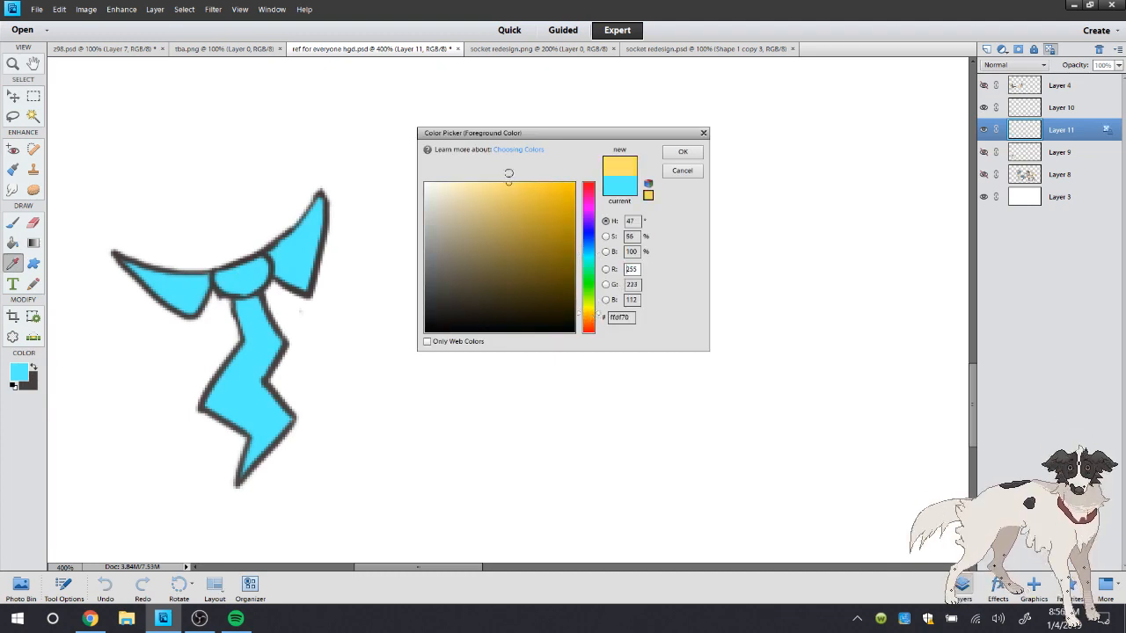
{"action": "left_click", "coordinate": [678, 155]}
Choose the 13-pixel preset from the default brushes for the Brush tool
{"action": "left_click", "coordinate": [15, 223]}
{"action": "right_click", "coordinate": [158, 164]}
{"action": "left_click", "coordinate": [158, 156]}
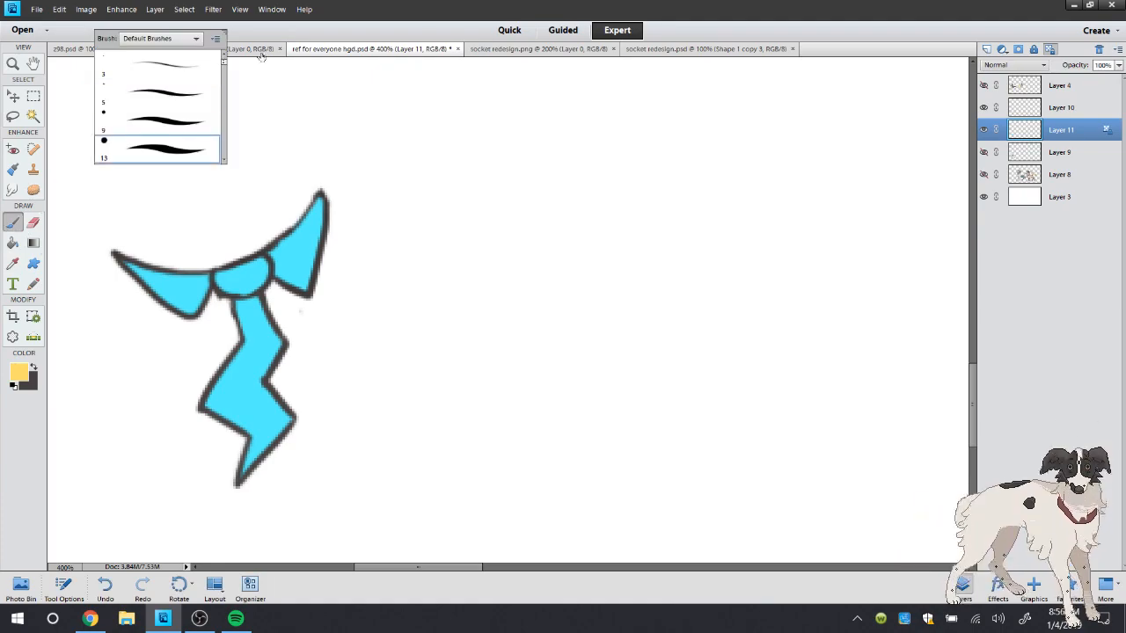
Start opening another file and browse the Pictures folder down to its subfolders
{"action": "left_click", "coordinate": [519, 49]}
{"action": "left_click", "coordinate": [36, 9]}
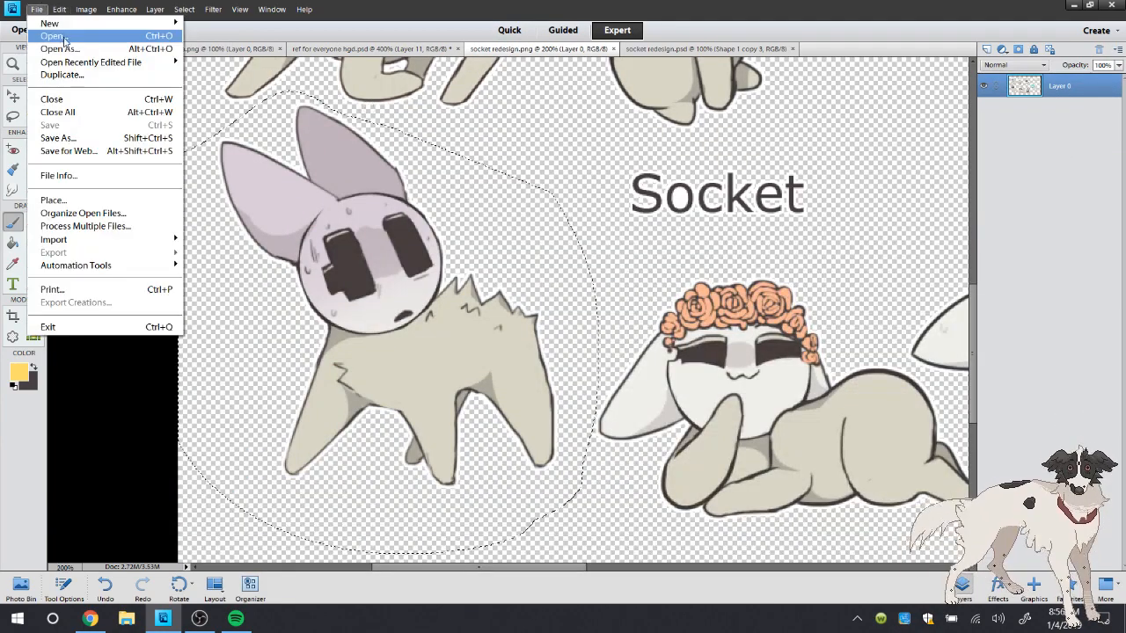
{"action": "left_click", "coordinate": [64, 40]}
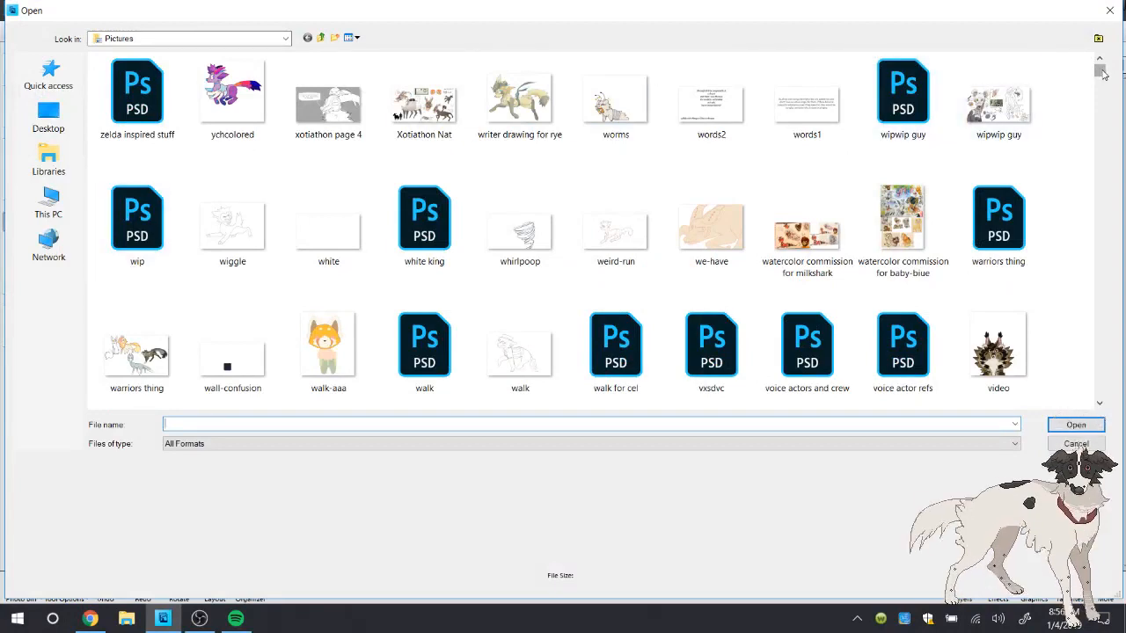
{"action": "left_click_drag", "start_coordinate": [1099, 71], "coordinate": [694, 409]}
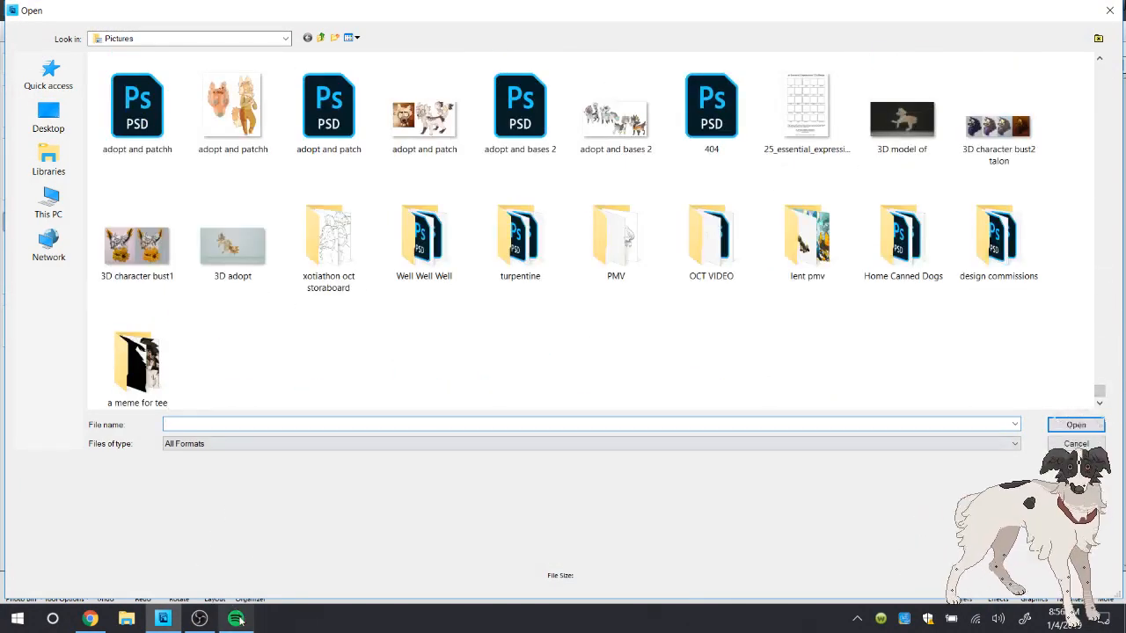
Switch to OBS and toggle the visibility of the Display Capture source
{"action": "left_click", "coordinate": [199, 619]}
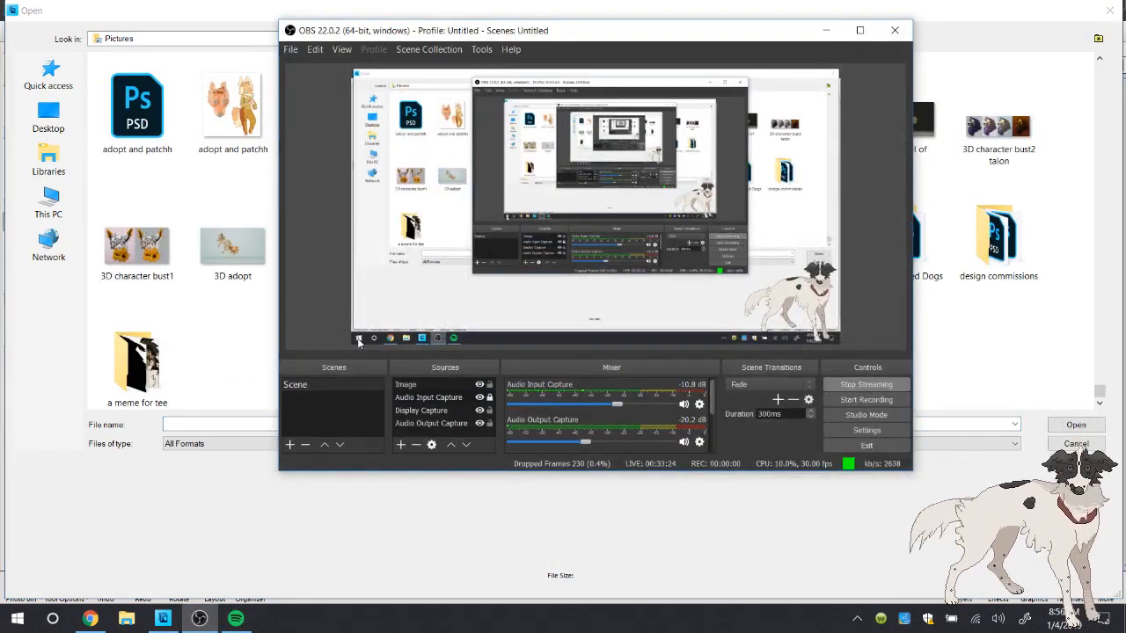
{"action": "left_click", "coordinate": [479, 411]}
{"action": "left_click", "coordinate": [481, 410]}
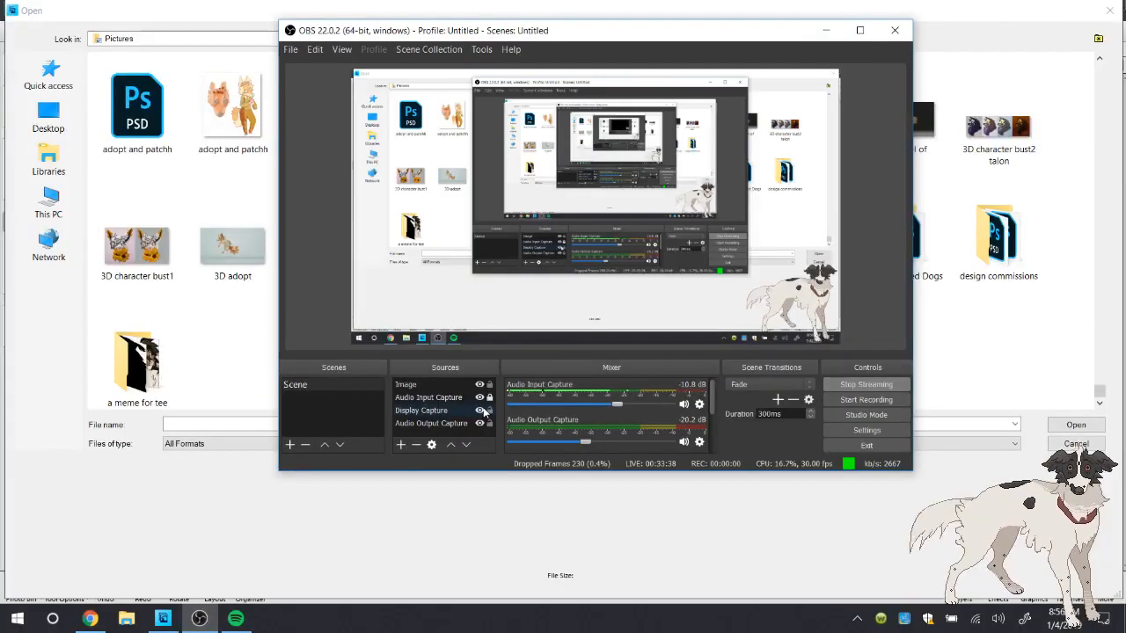
{"action": "left_click", "coordinate": [481, 411]}
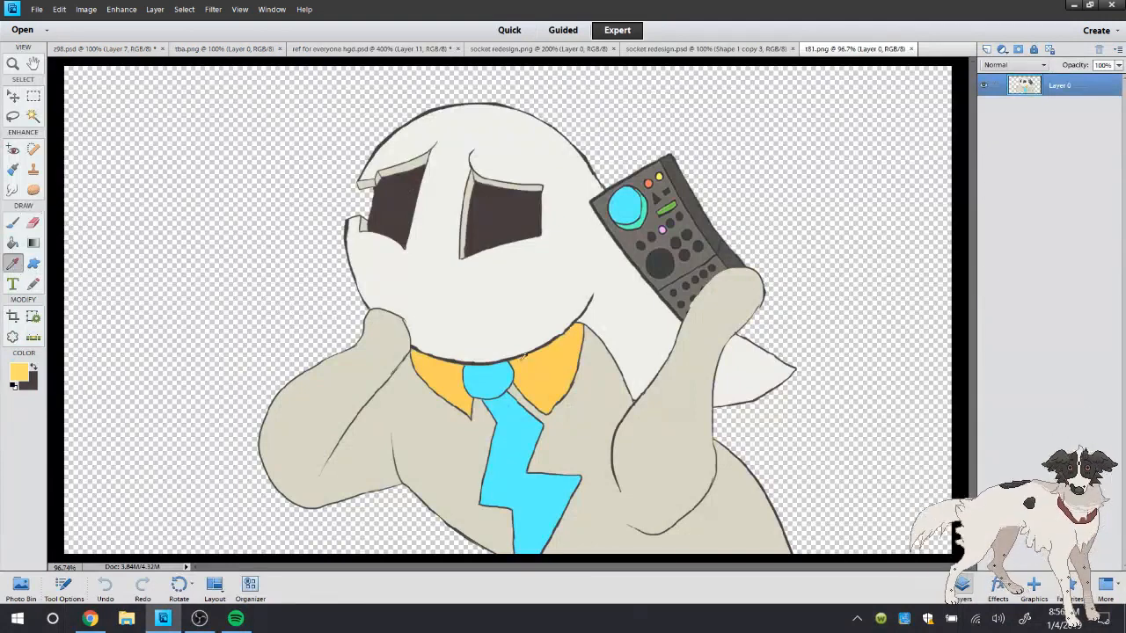
Sample the cyan of the tie knot in t81.png as the foreground color
{"action": "left_click", "coordinate": [498, 378]}
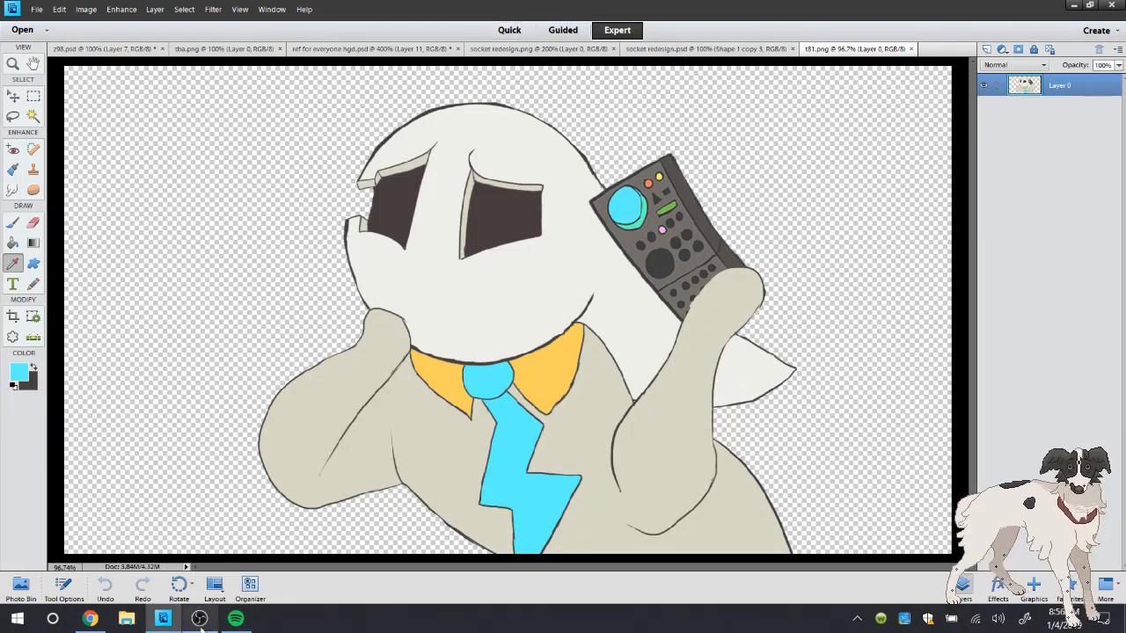
{"action": "left_click", "coordinate": [37, 9]}
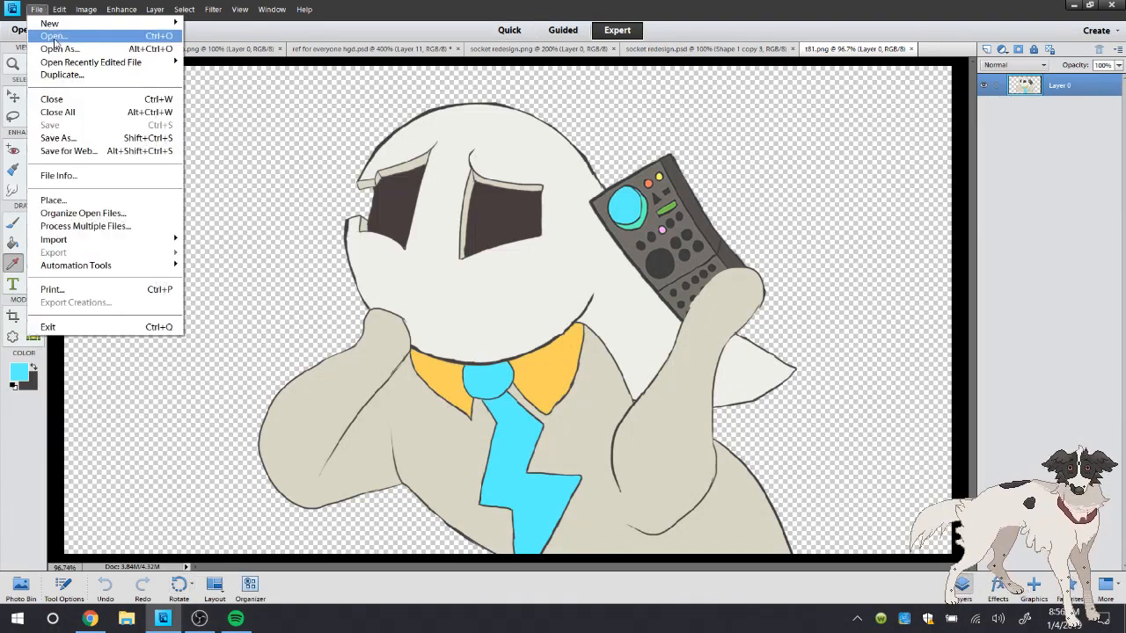
{"action": "left_click", "coordinate": [54, 37]}
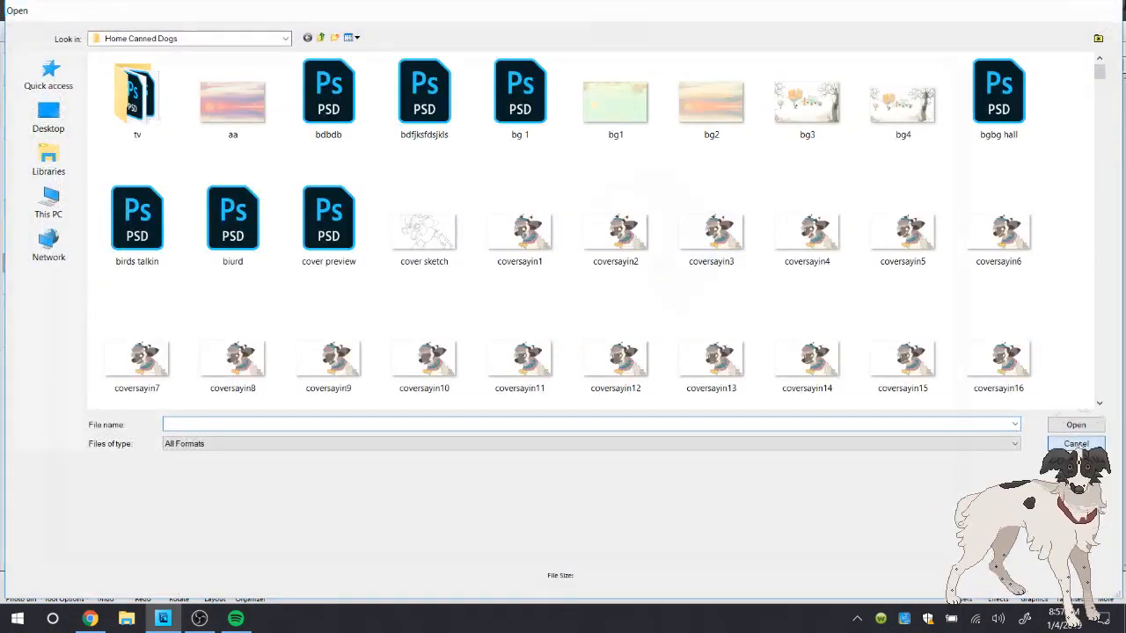
{"action": "left_click", "coordinate": [1076, 443]}
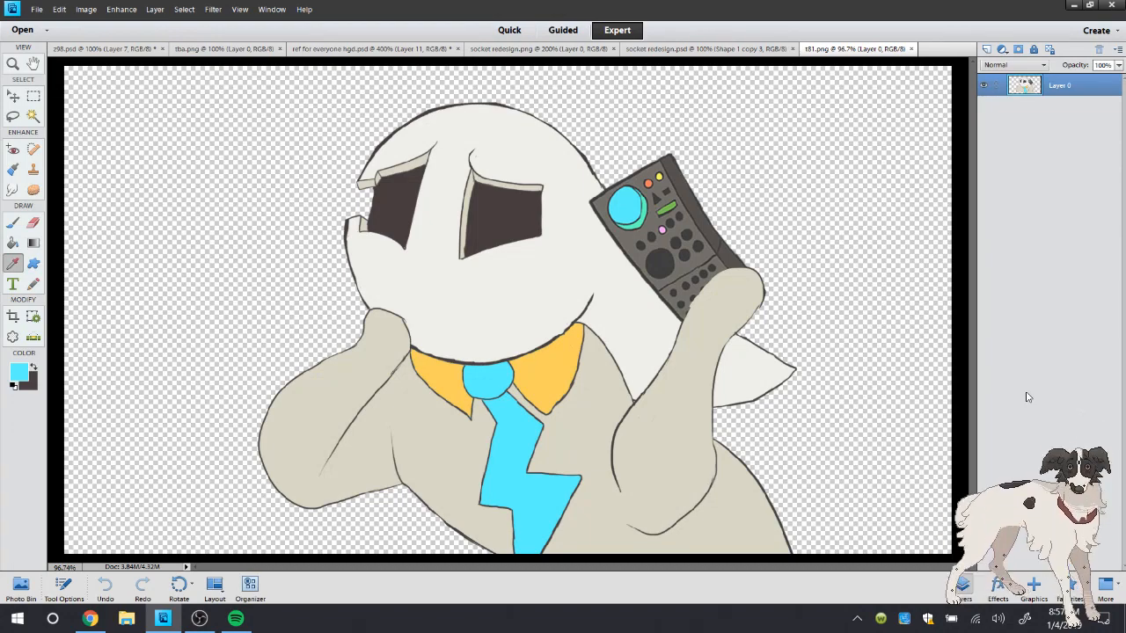
Check the stream's live dashboard and chat in Chrome and the OBS window, and return to Photoshop Elements
{"action": "left_click", "coordinate": [95, 620]}
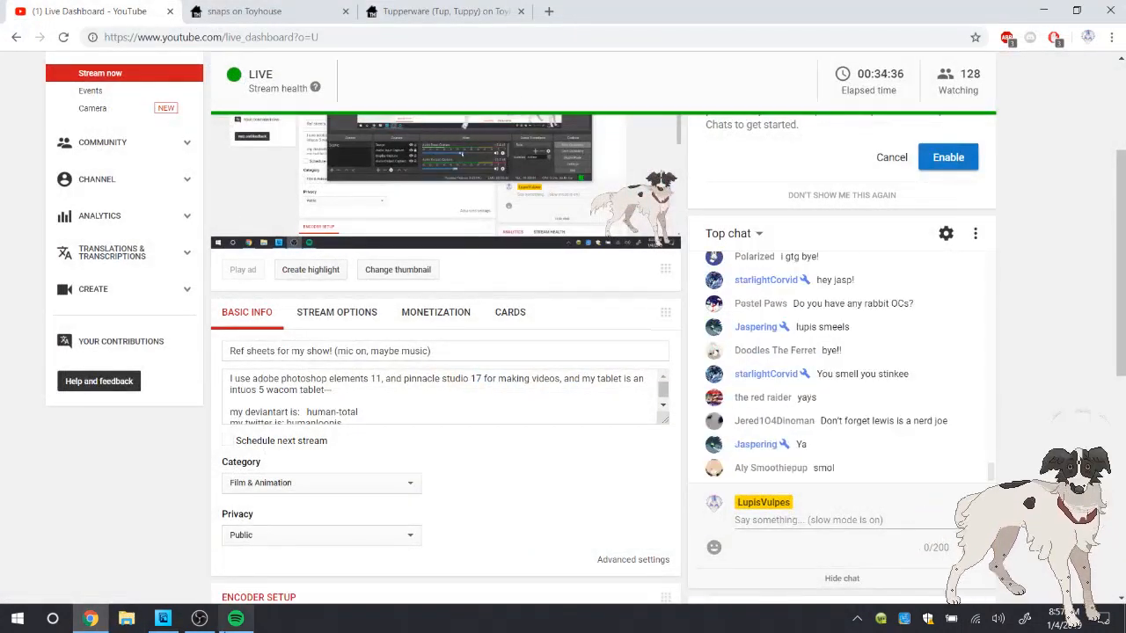
{"action": "left_click", "coordinate": [200, 619]}
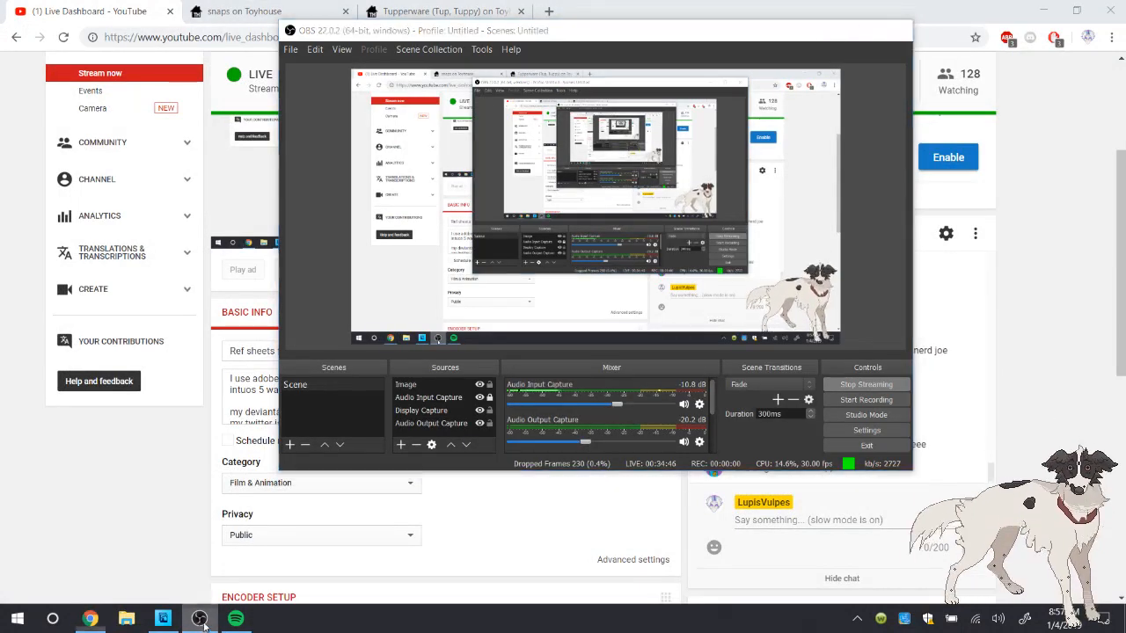
{"action": "left_click", "coordinate": [200, 619]}
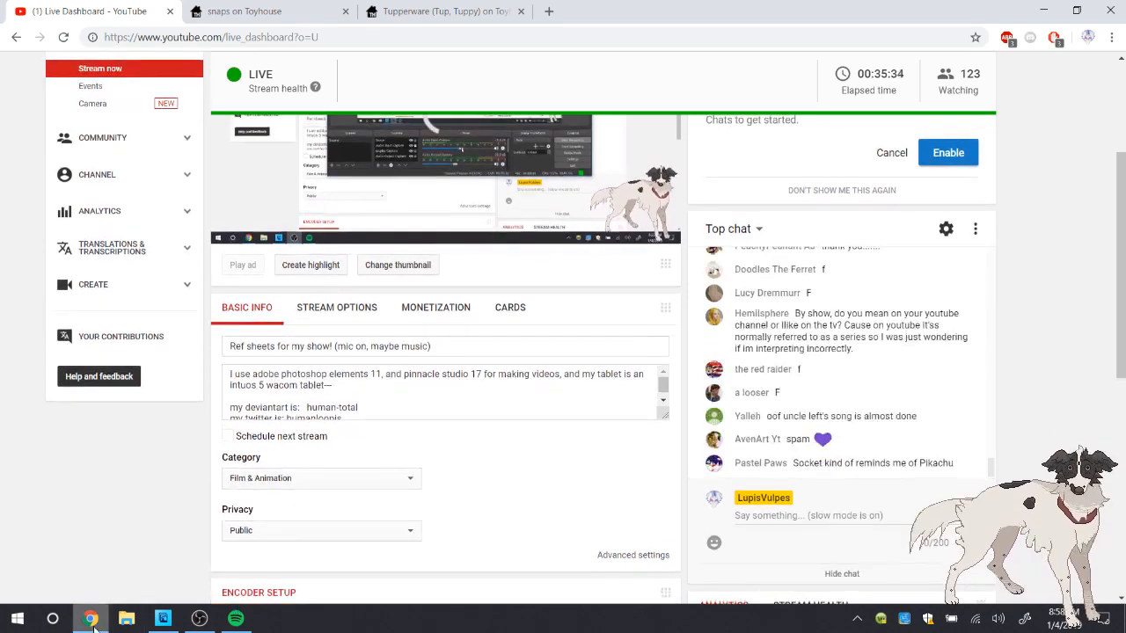
{"action": "left_click", "coordinate": [163, 619]}
{"action": "mouse_move", "coordinate": [93, 621]}
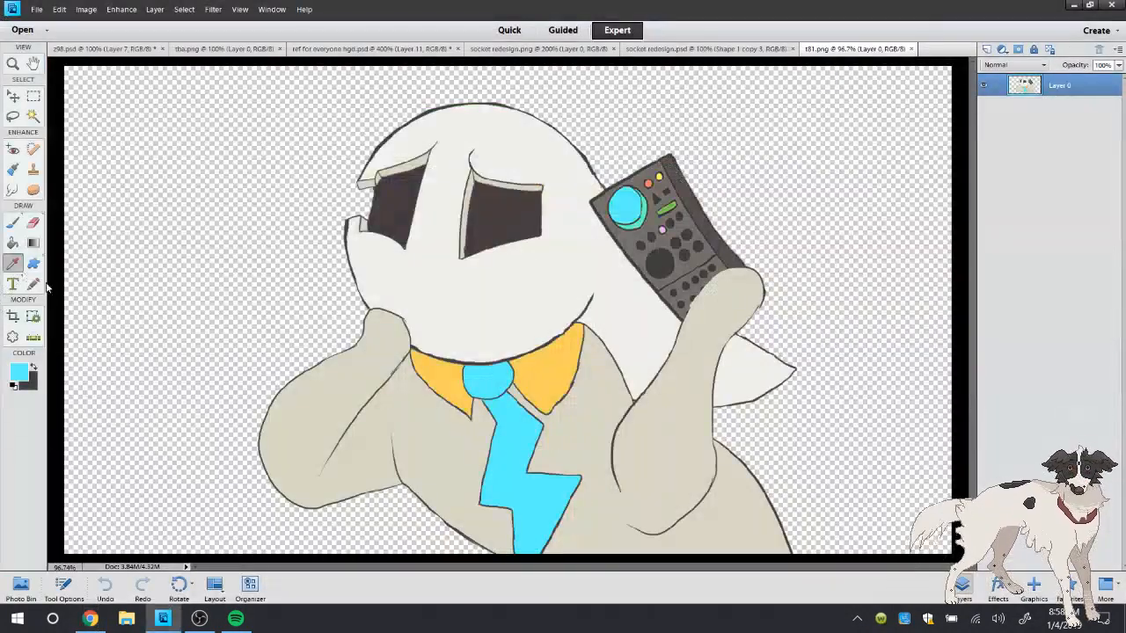
Keep cyan as background color, sample the orange-yellow collar in t81.png, paint both collar points with it on Layer 11, and undo the last stroke
{"action": "key", "text": "x"}
{"action": "left_click", "coordinate": [445, 368]}
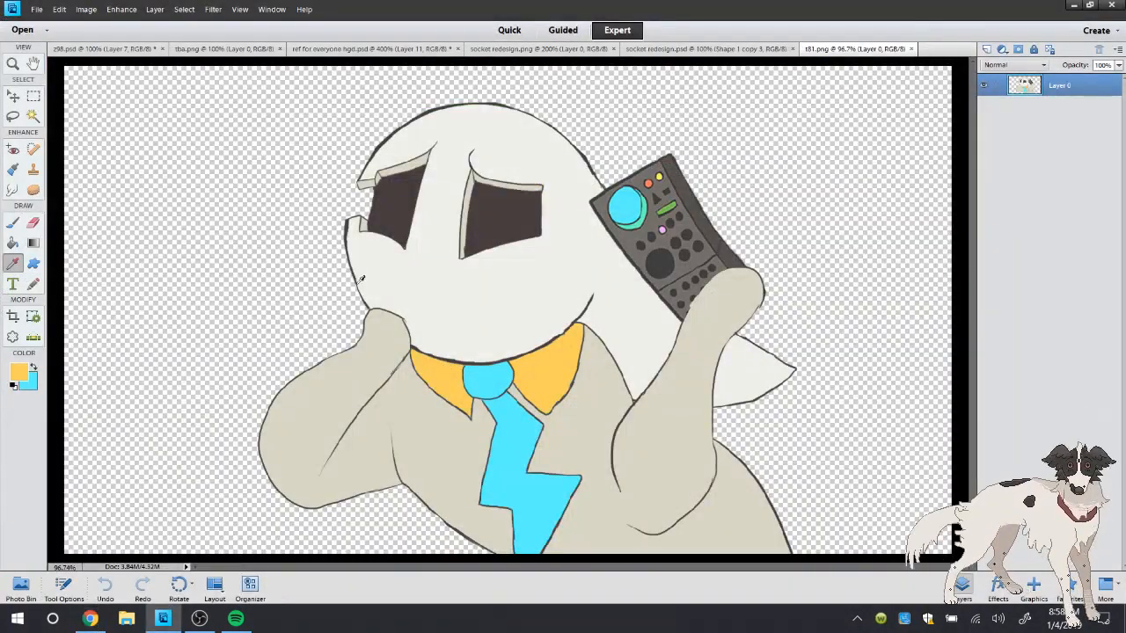
{"action": "left_click", "coordinate": [350, 49]}
{"action": "left_click", "coordinate": [14, 221]}
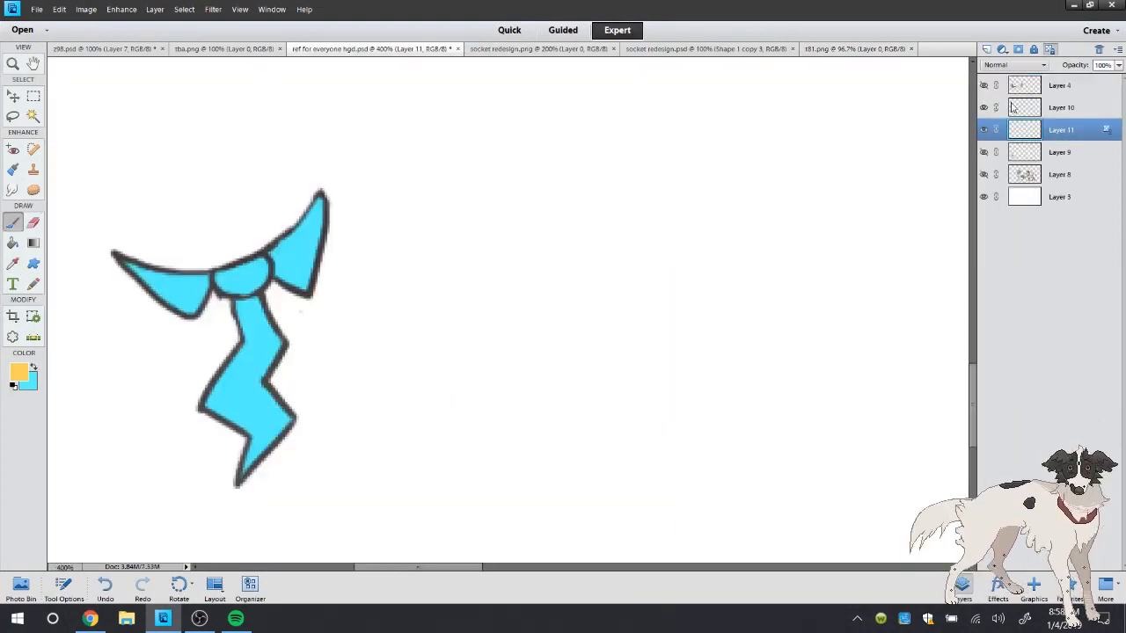
{"action": "mouse_move", "coordinate": [192, 280]}
{"action": "left_mouse_down"}
{"action": "mouse_move", "coordinate": [156, 285]}
{"action": "mouse_move", "coordinate": [162, 273]}
{"action": "left_mouse_up"}
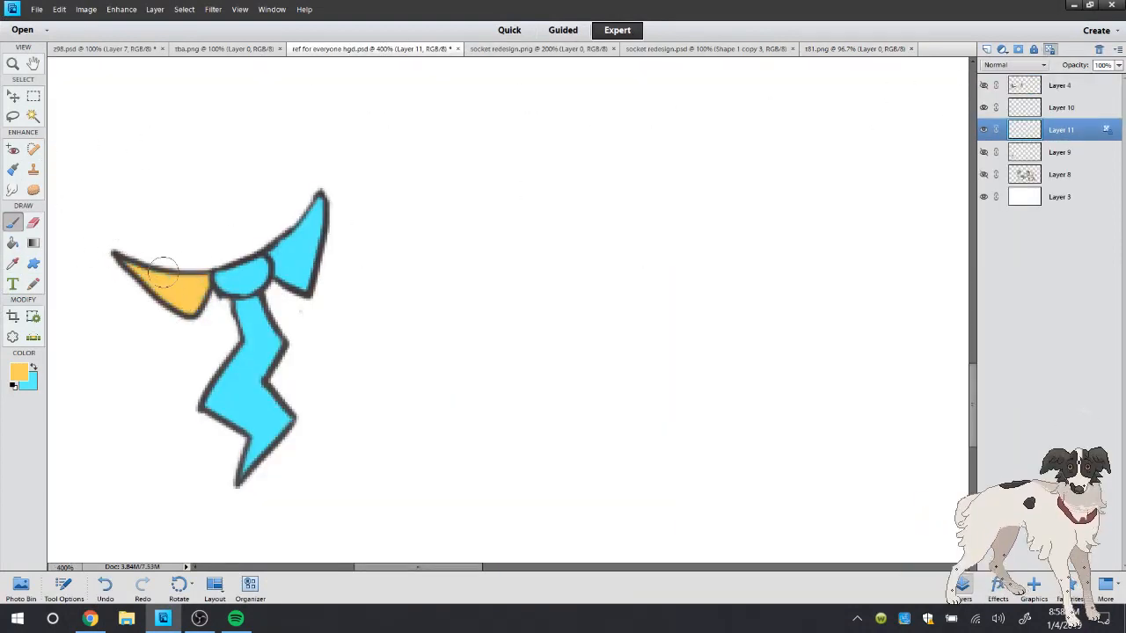
{"action": "mouse_move", "coordinate": [258, 248]}
{"action": "left_mouse_down"}
{"action": "mouse_move", "coordinate": [303, 233]}
{"action": "mouse_move", "coordinate": [286, 282]}
{"action": "left_mouse_up"}
{"action": "left_click", "coordinate": [105, 587]}
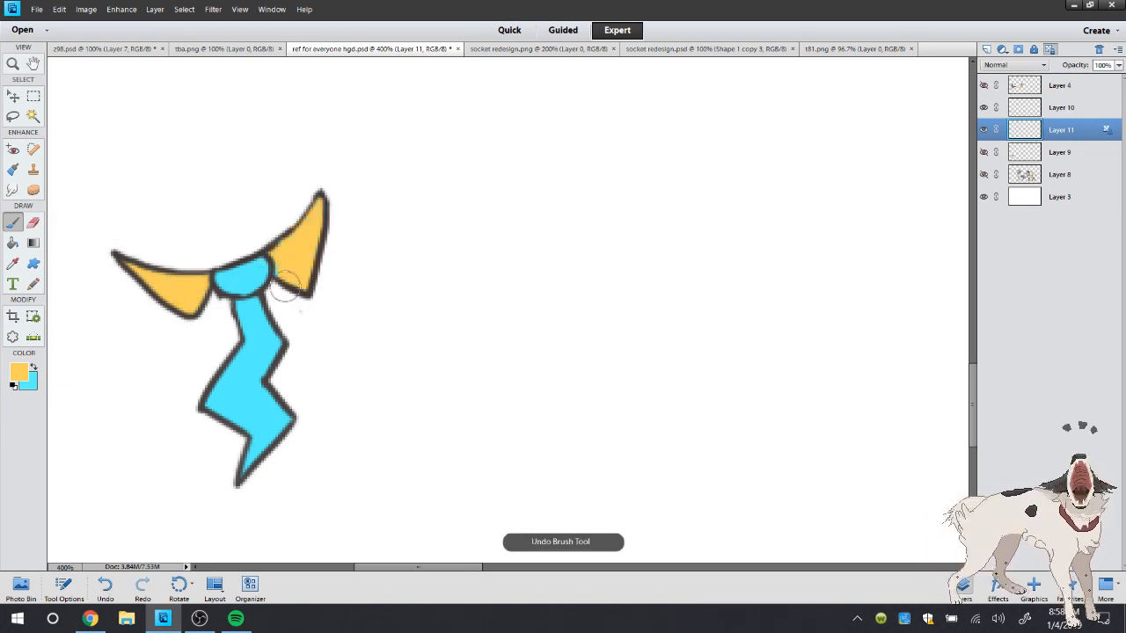
Set the foreground color to pale yellow ffee9c and paint highlights on the inner parts of both collar points
{"action": "left_click", "coordinate": [21, 372]}
{"action": "left_click", "coordinate": [482, 183]}
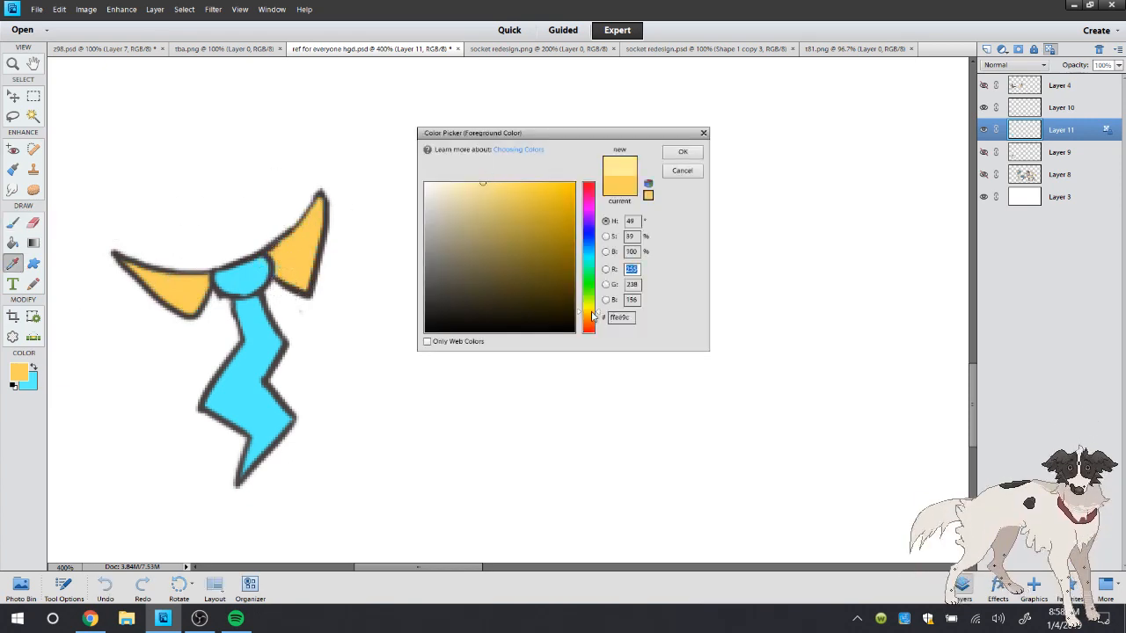
{"action": "left_click", "coordinate": [683, 152]}
{"action": "left_click_drag", "start_coordinate": [264, 241], "coordinate": [298, 277]}
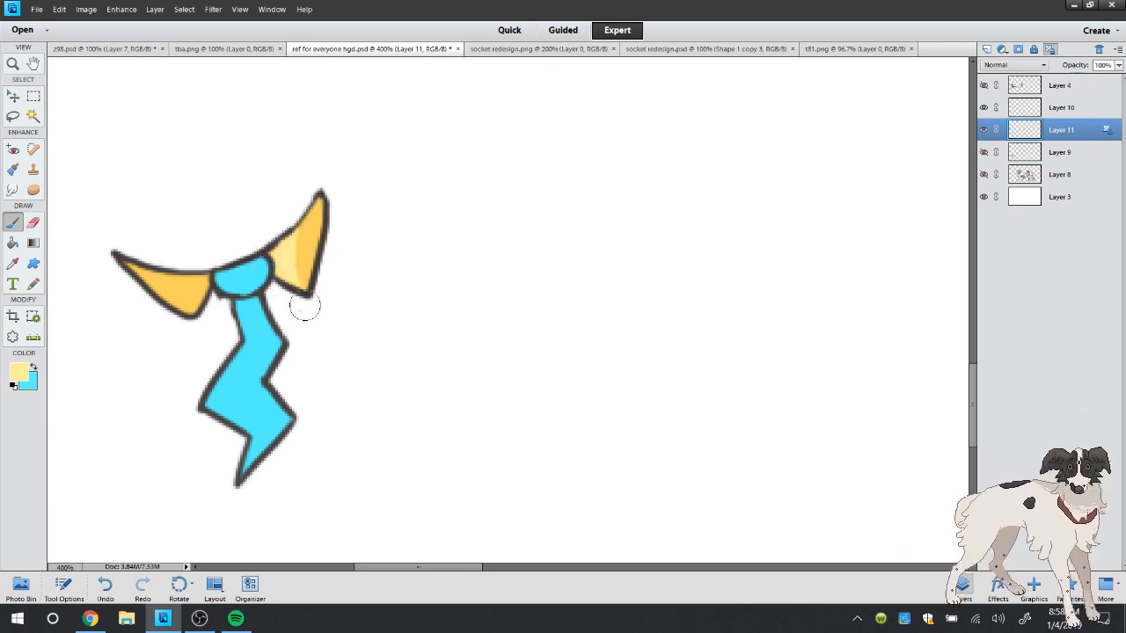
{"action": "left_click_drag", "start_coordinate": [131, 264], "coordinate": [194, 266]}
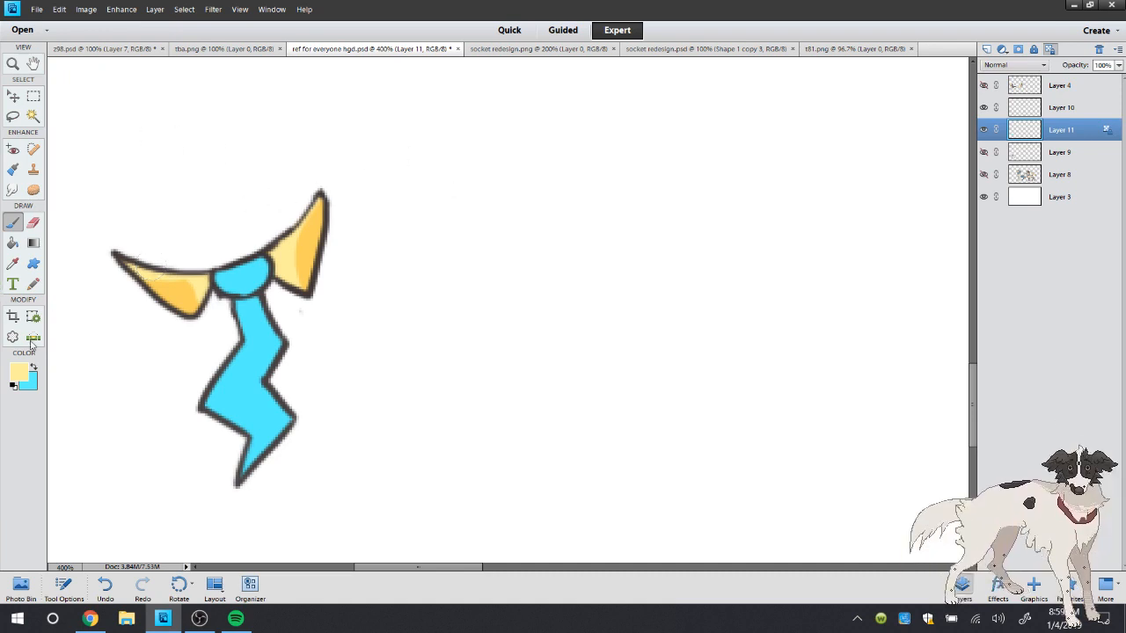
Set the foreground color to a slightly deeper sky blue and paint shading below the knot and on the lower tie on Layer 11
{"action": "left_click", "coordinate": [33, 370]}
{"action": "left_click", "coordinate": [18, 370]}
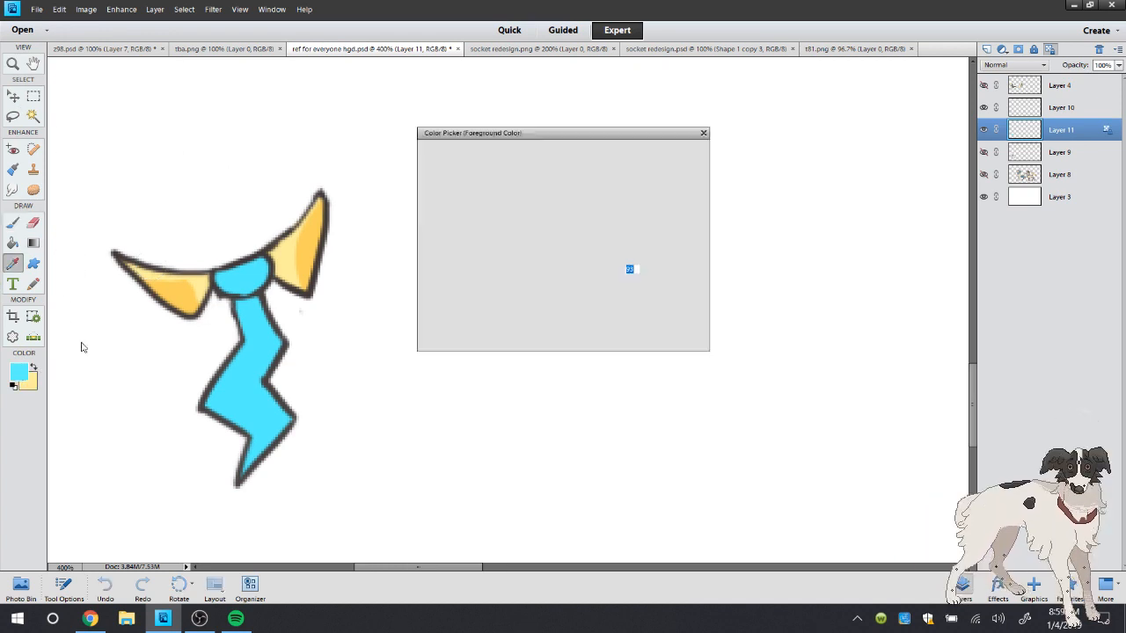
{"action": "left_click", "coordinate": [589, 252]}
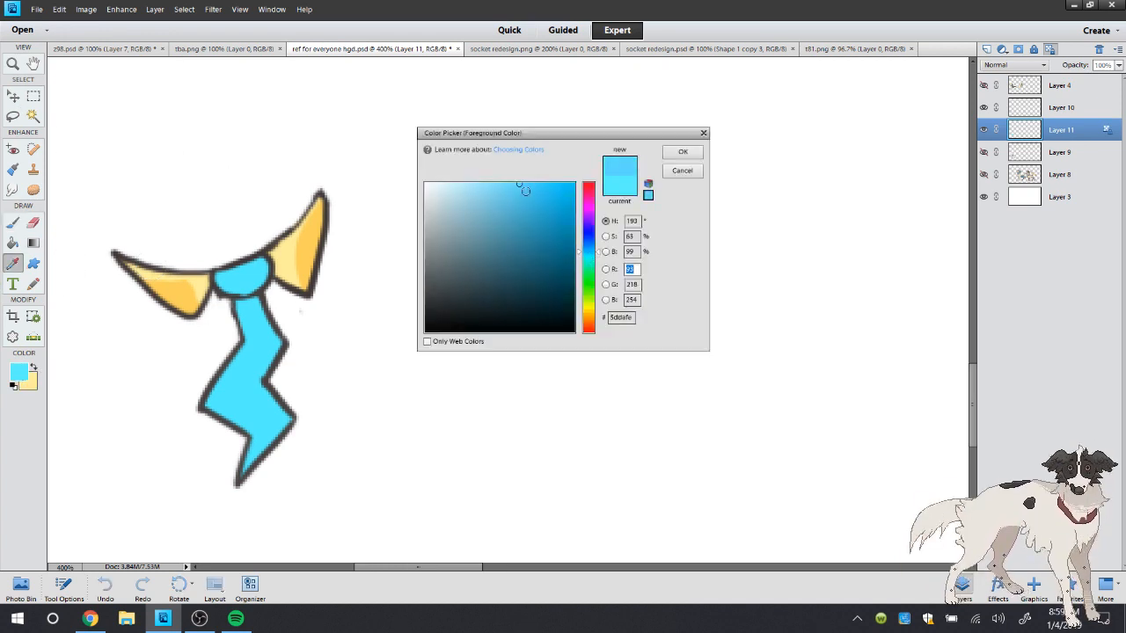
{"action": "left_click", "coordinate": [524, 192]}
{"action": "left_click", "coordinate": [677, 155]}
{"action": "mouse_move", "coordinate": [265, 301]}
{"action": "left_mouse_down"}
{"action": "mouse_move", "coordinate": [236, 306]}
{"action": "mouse_move", "coordinate": [280, 312]}
{"action": "left_mouse_up"}
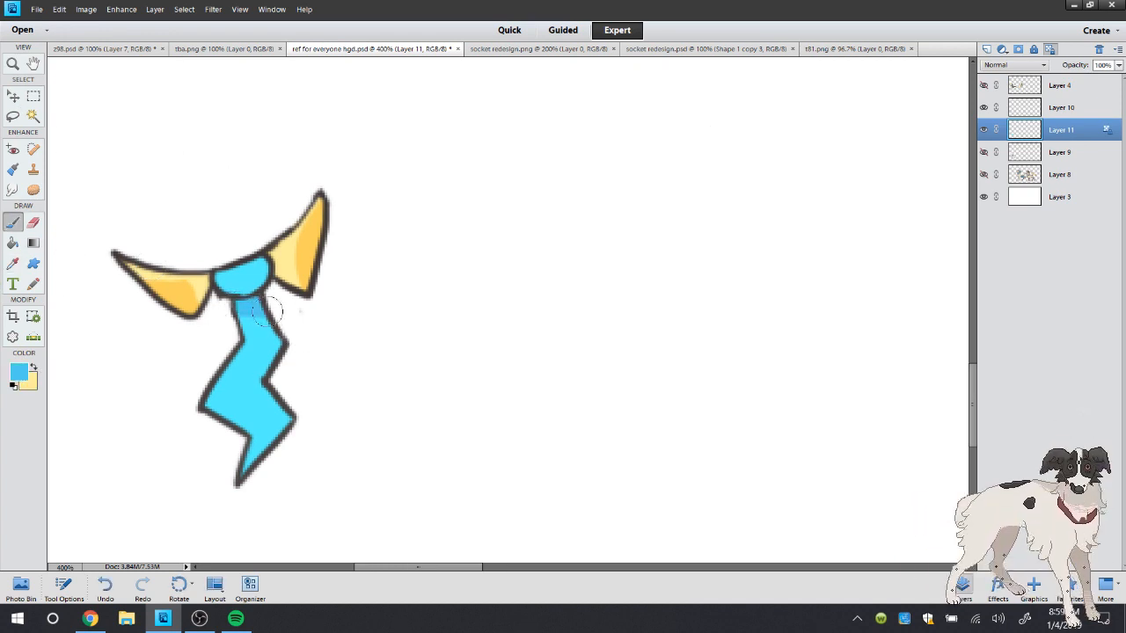
{"action": "mouse_move", "coordinate": [279, 386]}
{"action": "left_mouse_down"}
{"action": "mouse_move", "coordinate": [301, 472]}
{"action": "mouse_move", "coordinate": [279, 450]}
{"action": "left_mouse_up"}
Show Layer 9 with the small character's body and merge Layer 11 down into it
{"action": "double_click", "coordinate": [14, 64]}
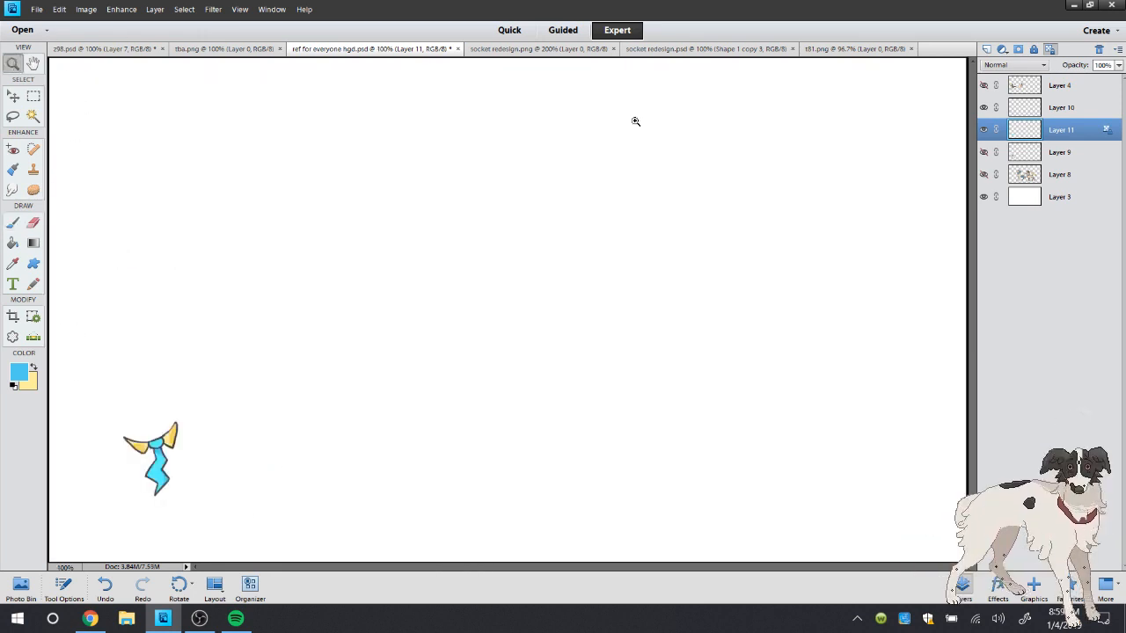
{"action": "left_click", "coordinate": [983, 153]}
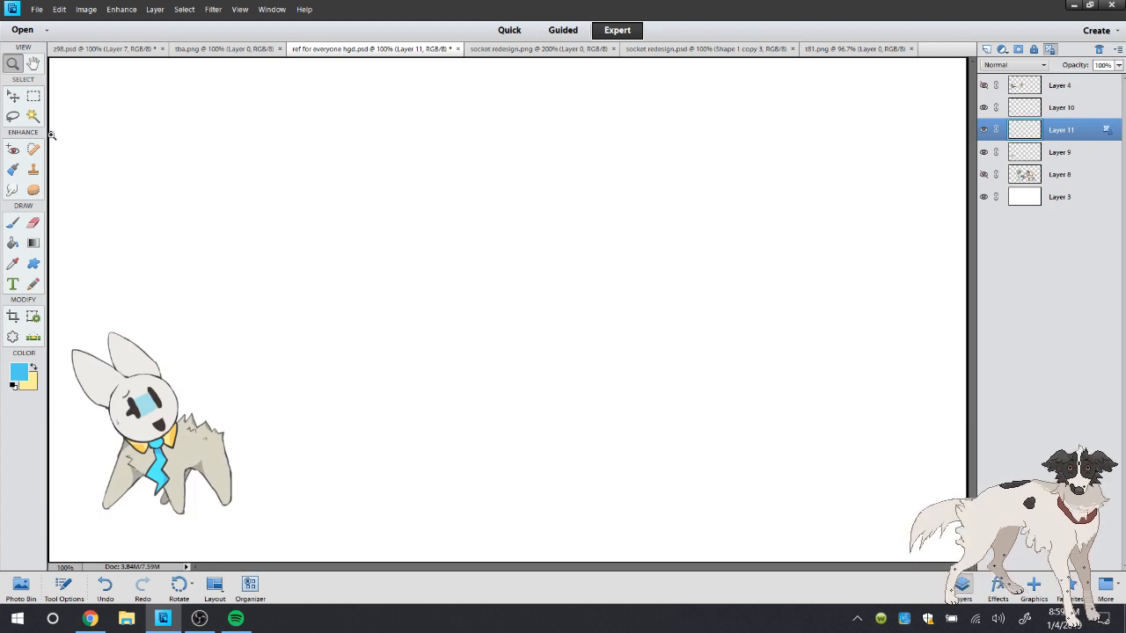
{"action": "left_click", "coordinate": [65, 522]}
{"action": "right_click", "coordinate": [1029, 132]}
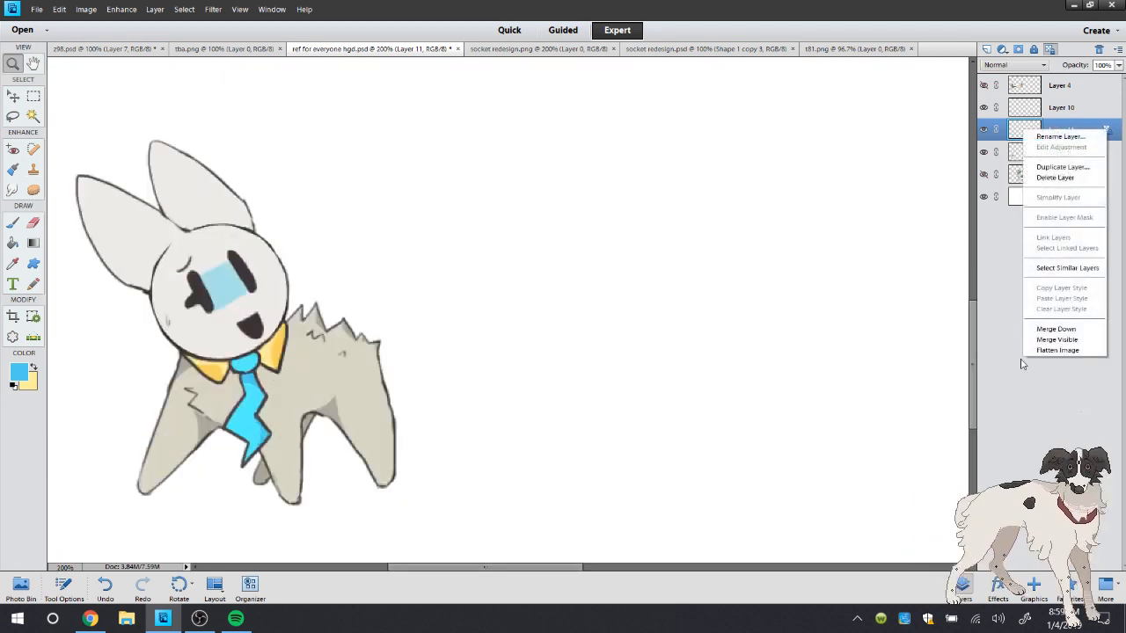
{"action": "left_click", "coordinate": [1052, 330]}
Show Layer 8 with the other characters and merge Layer 9 down into it
{"action": "left_click", "coordinate": [983, 152]}
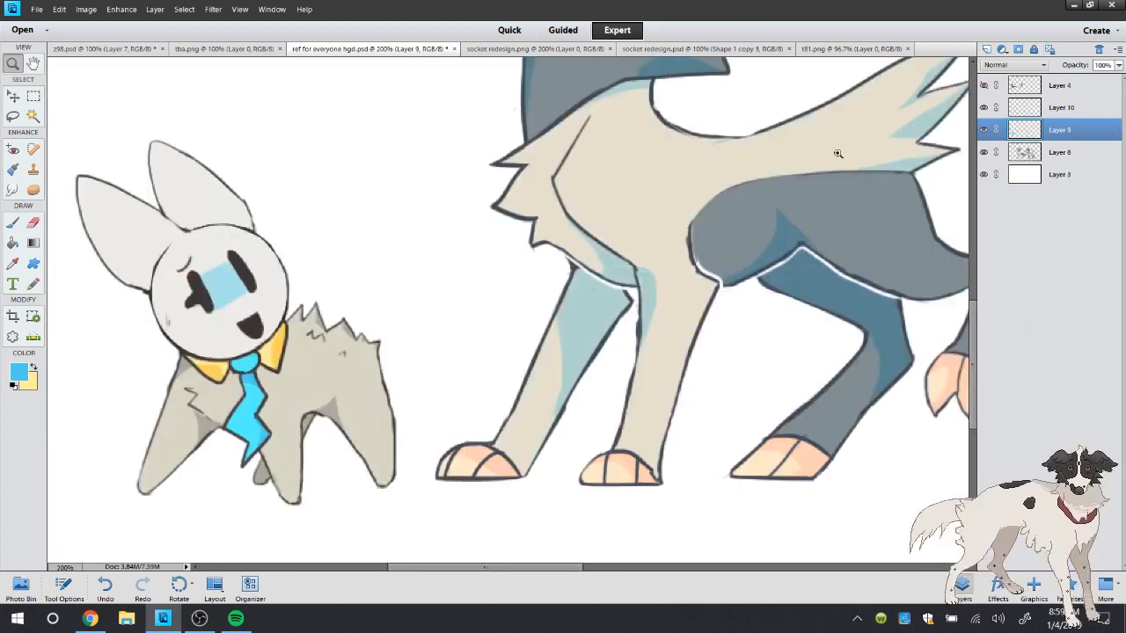
{"action": "double_click", "coordinate": [14, 64]}
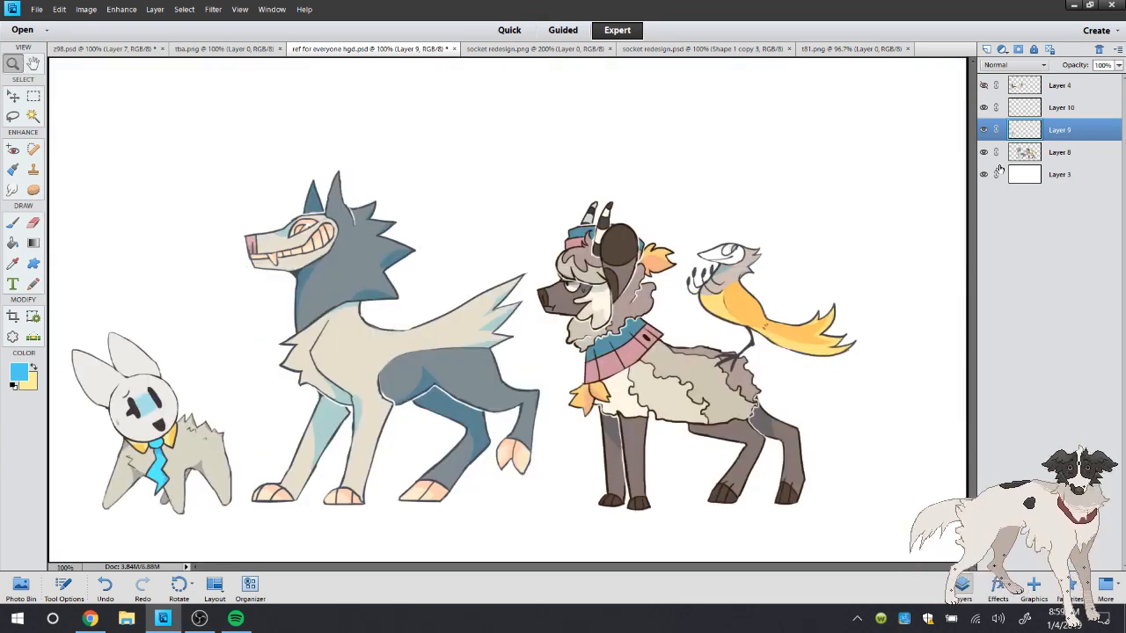
{"action": "right_click", "coordinate": [1027, 132]}
{"action": "left_click", "coordinate": [1052, 330]}
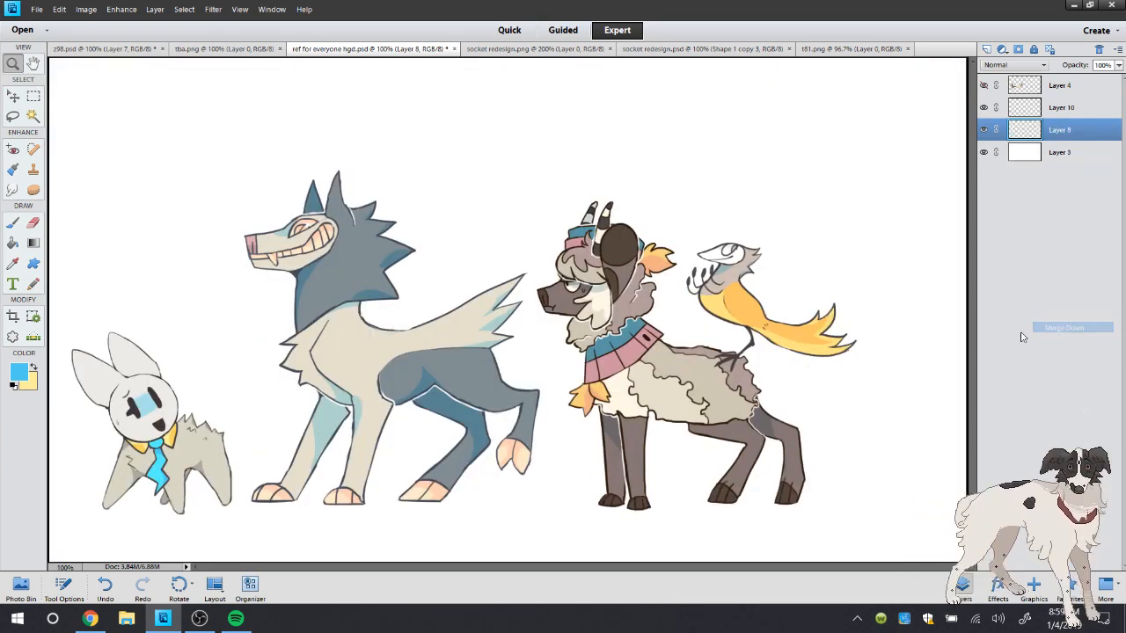
Reset the colors to default, sample the dark eye of the small character as the foreground color, and save the file
{"action": "left_click", "coordinate": [14, 264]}
{"action": "left_click", "coordinate": [13, 223]}
{"action": "key", "text": "d"}
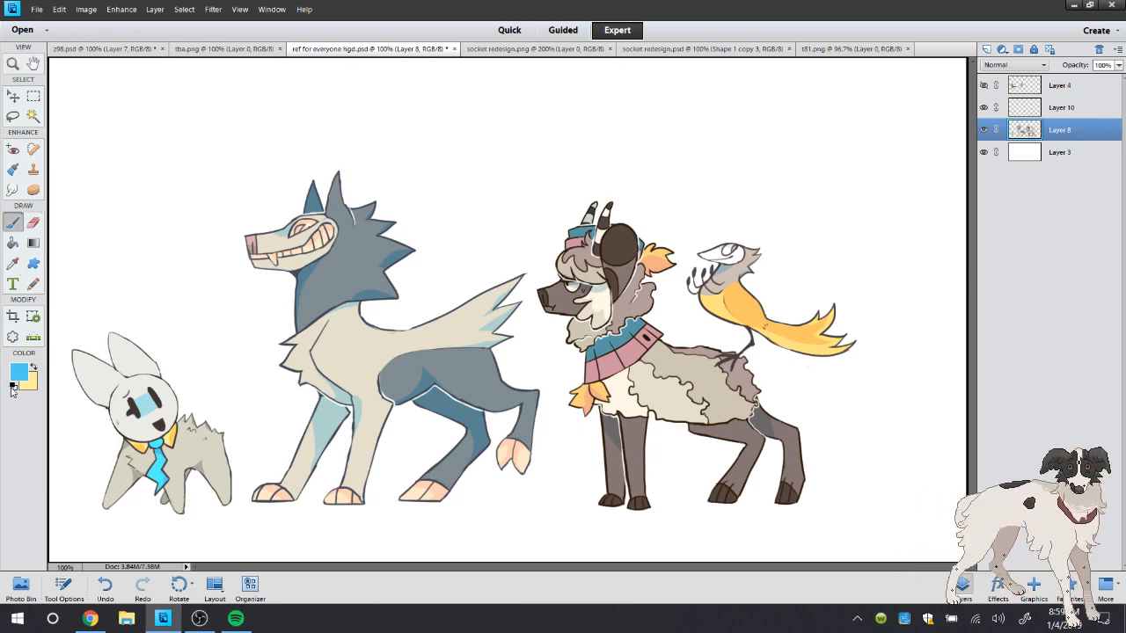
{"action": "right_click", "coordinate": [215, 200]}
{"action": "left_click", "coordinate": [31, 247]}
{"action": "left_click", "coordinate": [13, 264]}
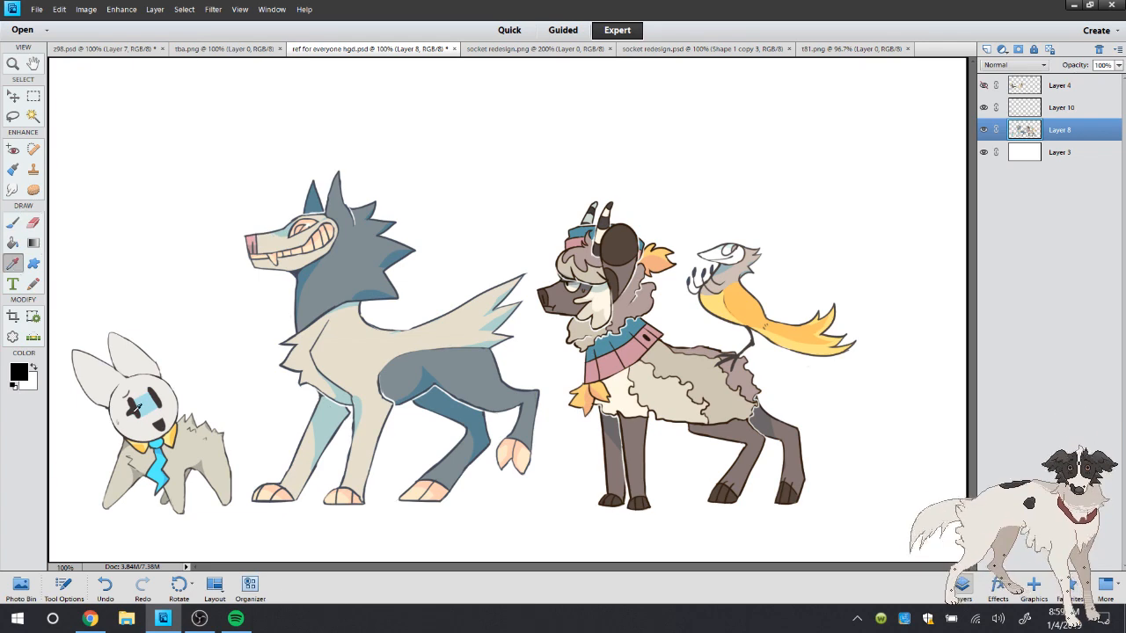
{"action": "left_click", "coordinate": [139, 406]}
{"action": "left_click", "coordinate": [13, 223]}
{"action": "left_click", "coordinate": [37, 9]}
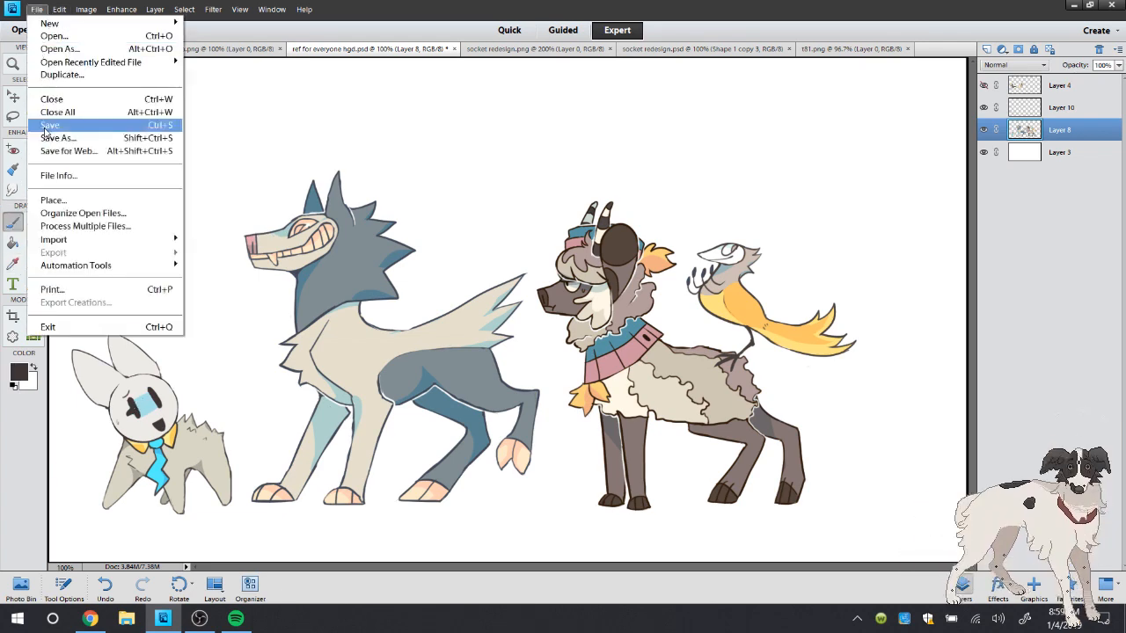
{"action": "left_click", "coordinate": [79, 124]}
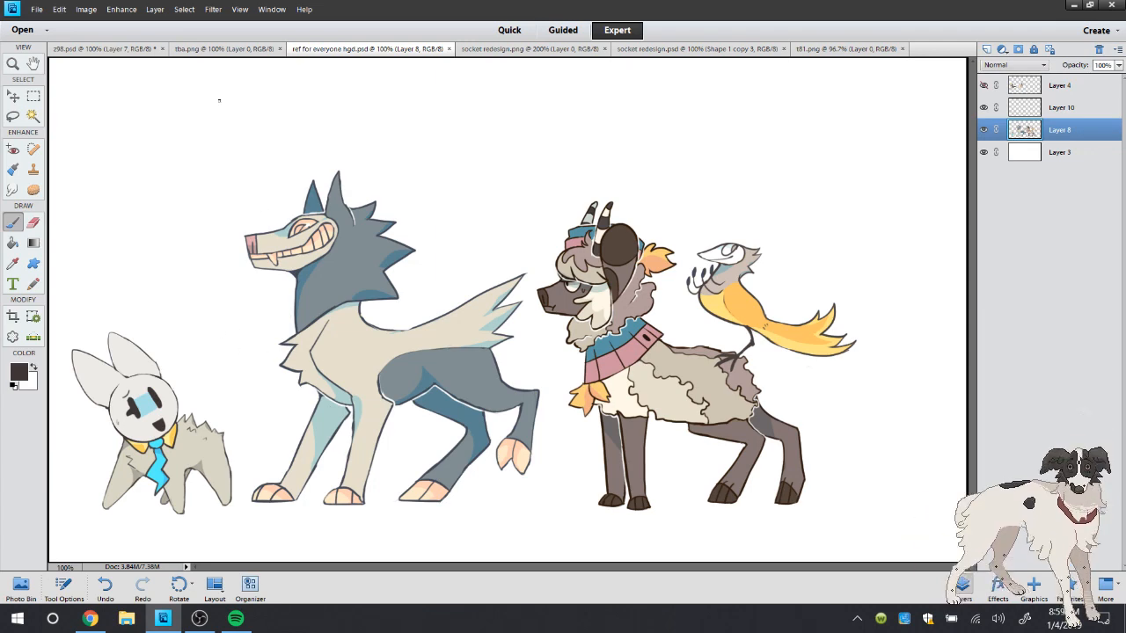
{"action": "left_click", "coordinate": [13, 115]}
{"action": "mouse_move", "coordinate": [397, 139]}
{"action": "left_mouse_down"}
{"action": "mouse_move", "coordinate": [228, 238]}
{"action": "mouse_move", "coordinate": [221, 351]}
{"action": "mouse_move", "coordinate": [244, 489]}
{"action": "mouse_move", "coordinate": [385, 552]}
{"action": "mouse_move", "coordinate": [524, 492]}
{"action": "mouse_move", "coordinate": [552, 410]}
{"action": "mouse_move", "coordinate": [536, 309]}
{"action": "mouse_move", "coordinate": [454, 150]}
{"action": "left_mouse_up"}
{"action": "right_click", "coordinate": [438, 185]}
{"action": "left_click", "coordinate": [466, 284]}
{"action": "left_click_drag", "start_coordinate": [617, 299], "coordinate": [514, 145]}
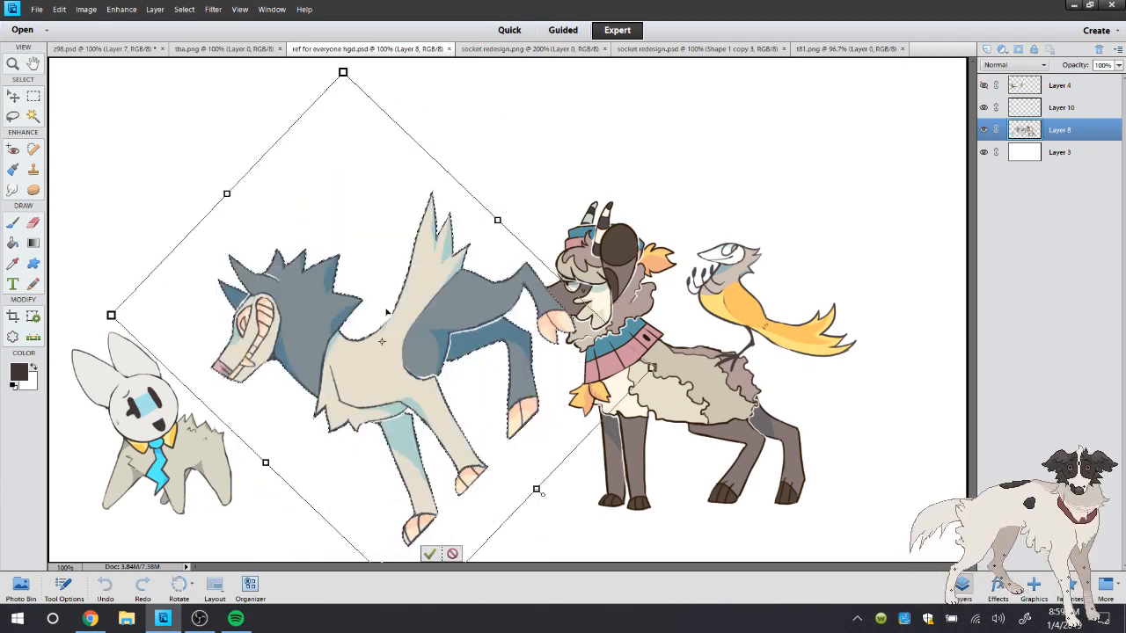
{"action": "left_click_drag", "start_coordinate": [388, 318], "coordinate": [318, 346]}
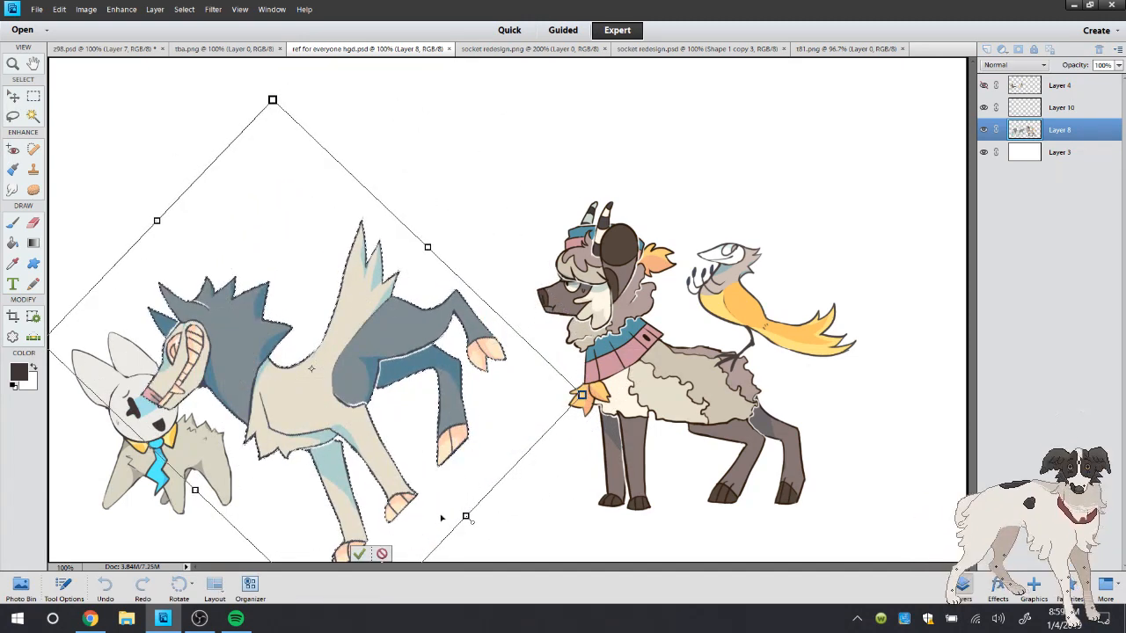
{"action": "left_click", "coordinate": [382, 553]}
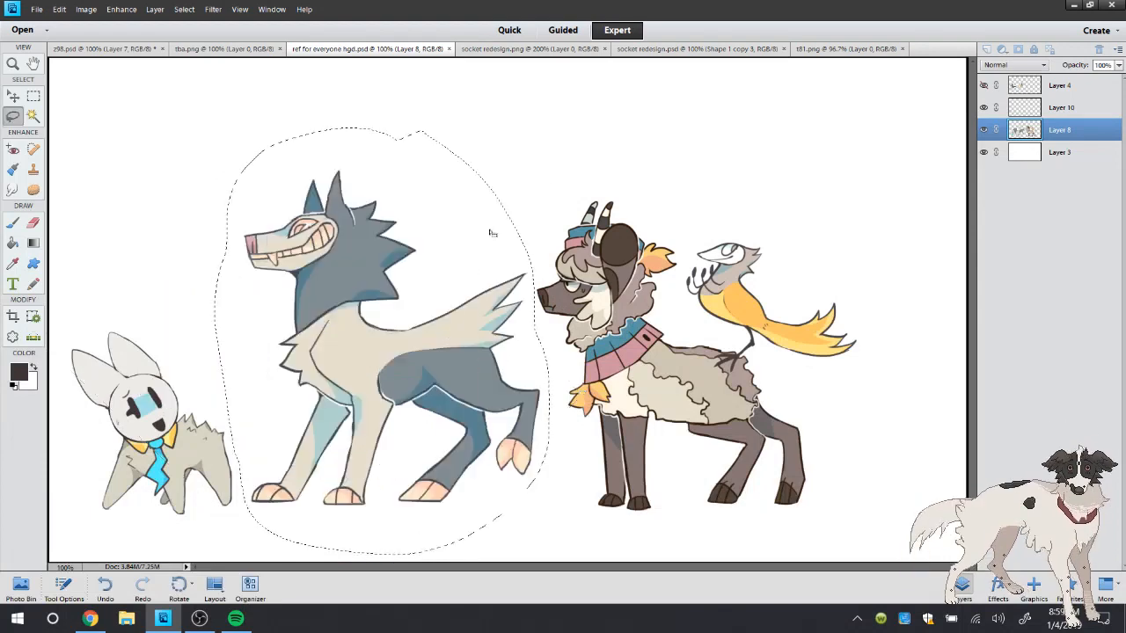
{"action": "left_click", "coordinate": [506, 153]}
{"action": "left_click", "coordinate": [13, 226]}
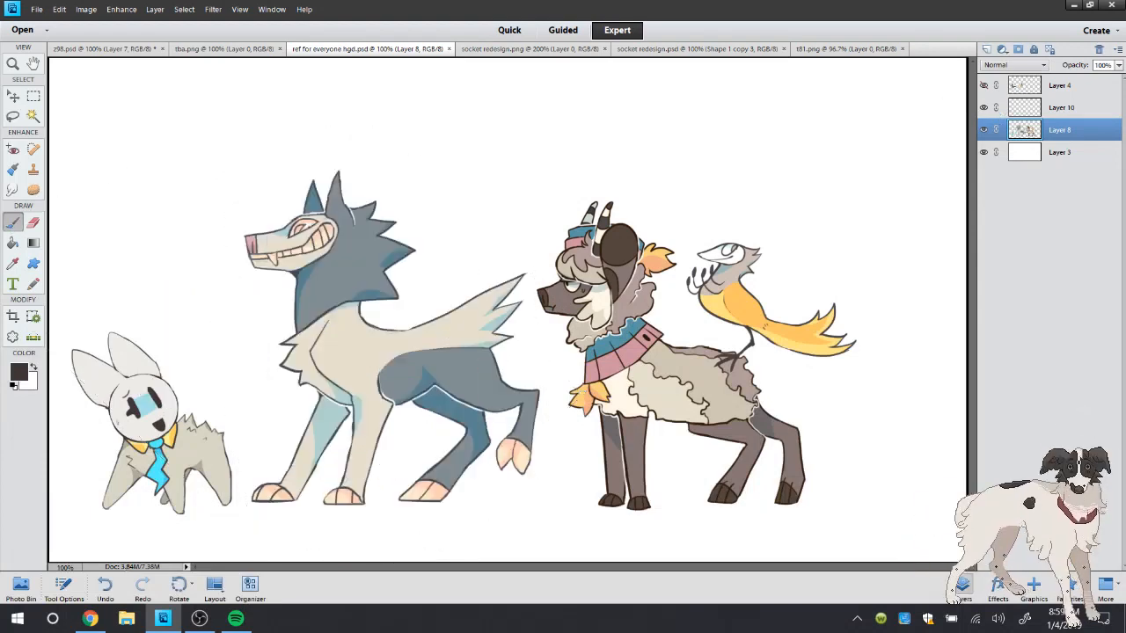
Check the live stream's chat in Chrome and return to Photoshop Elements
{"action": "left_click", "coordinate": [98, 611]}
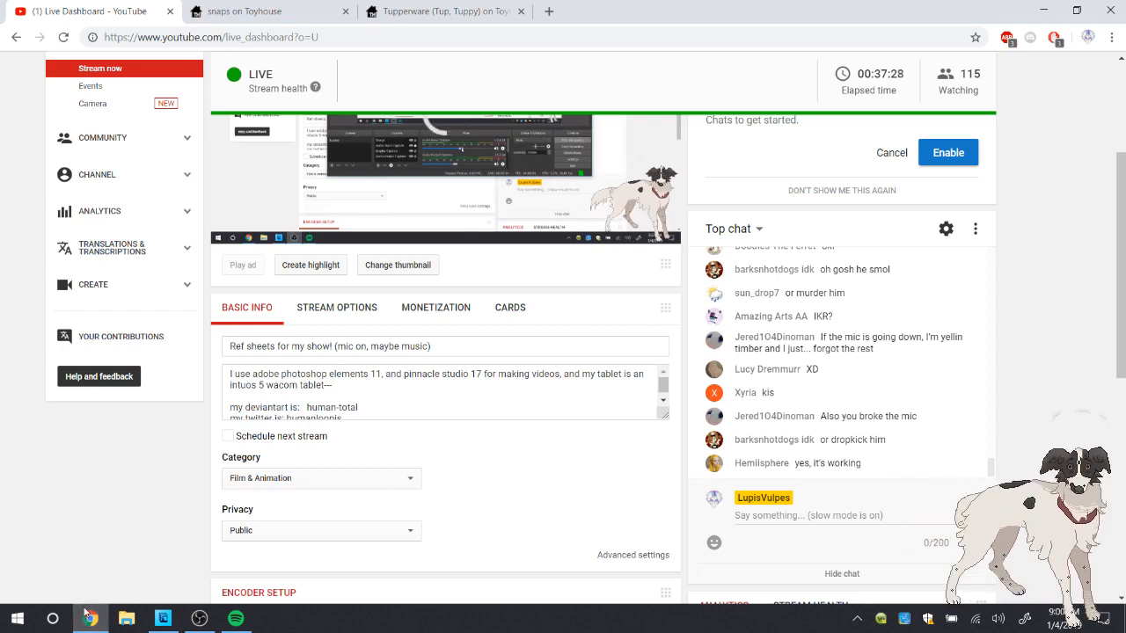
{"action": "left_click", "coordinate": [88, 617]}
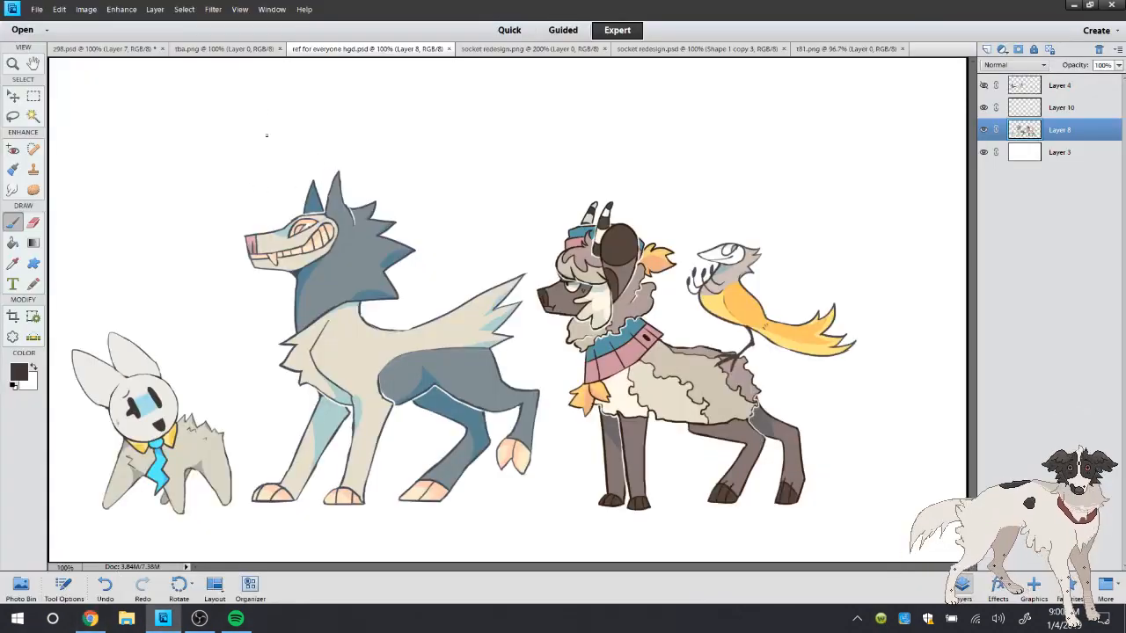
{"action": "left_click", "coordinate": [14, 96]}
{"action": "left_click_drag", "start_coordinate": [362, 369], "coordinate": [365, 385]}
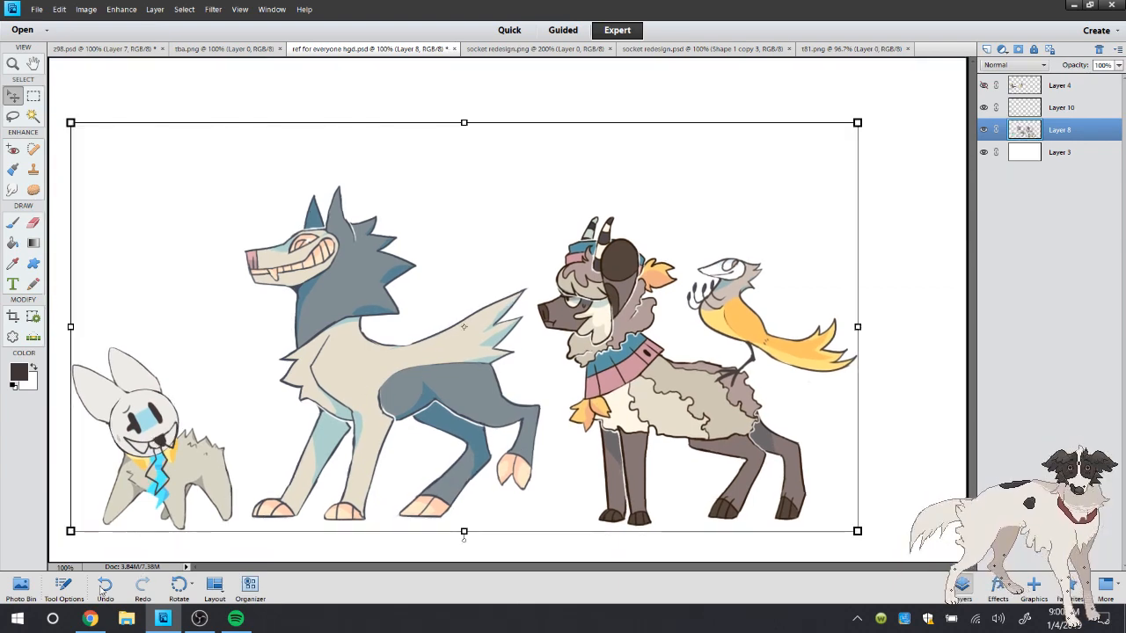
{"action": "key", "text": "ctrl+z"}
Merge Layer 10 down into Layer 8 and move all the characters slightly down and to the left on the canvas
{"action": "right_click", "coordinate": [1055, 107]}
{"action": "left_click", "coordinate": [1074, 308]}
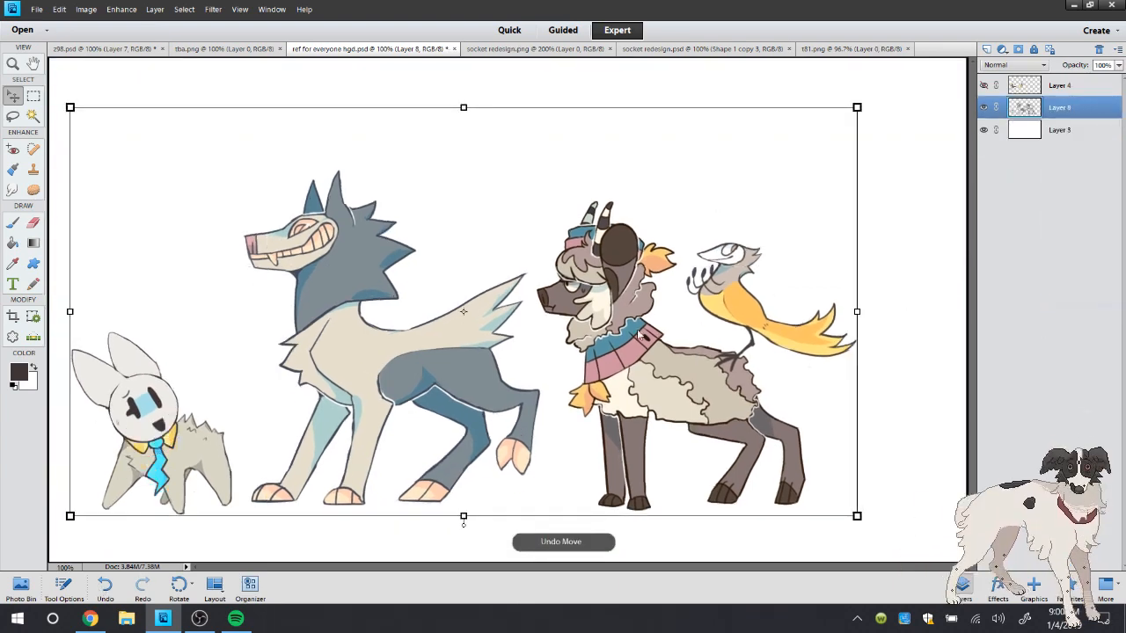
{"action": "left_click_drag", "start_coordinate": [632, 379], "coordinate": [622, 401]}
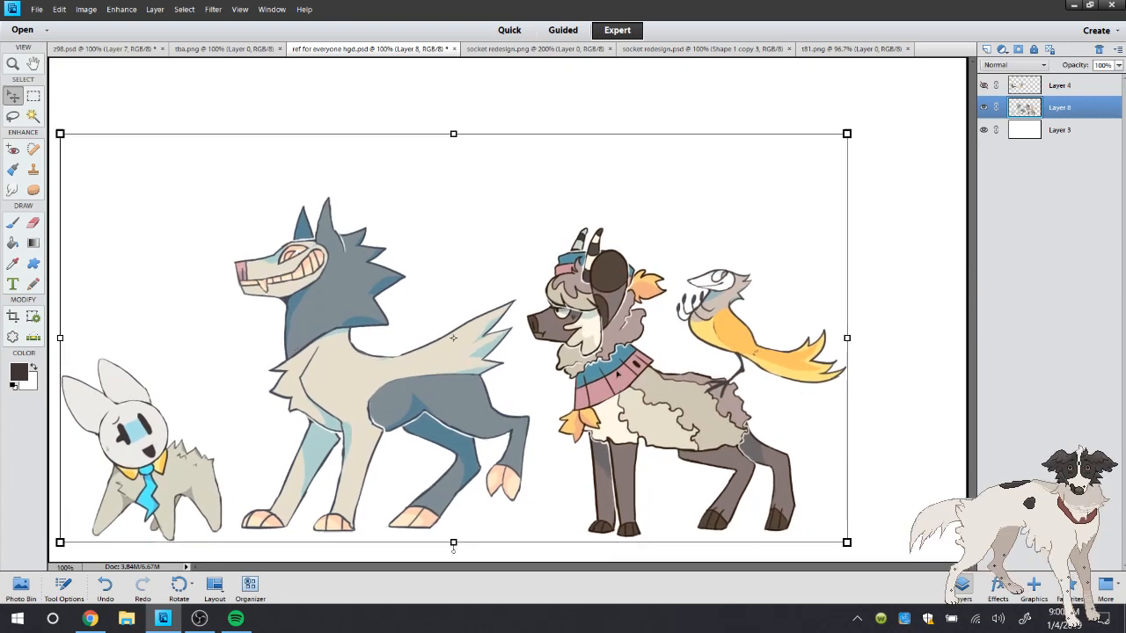
{"action": "left_click", "coordinate": [15, 225]}
Increase the canvas width with the anchor at the middle left so the new space is added on the right side
{"action": "left_click", "coordinate": [86, 9]}
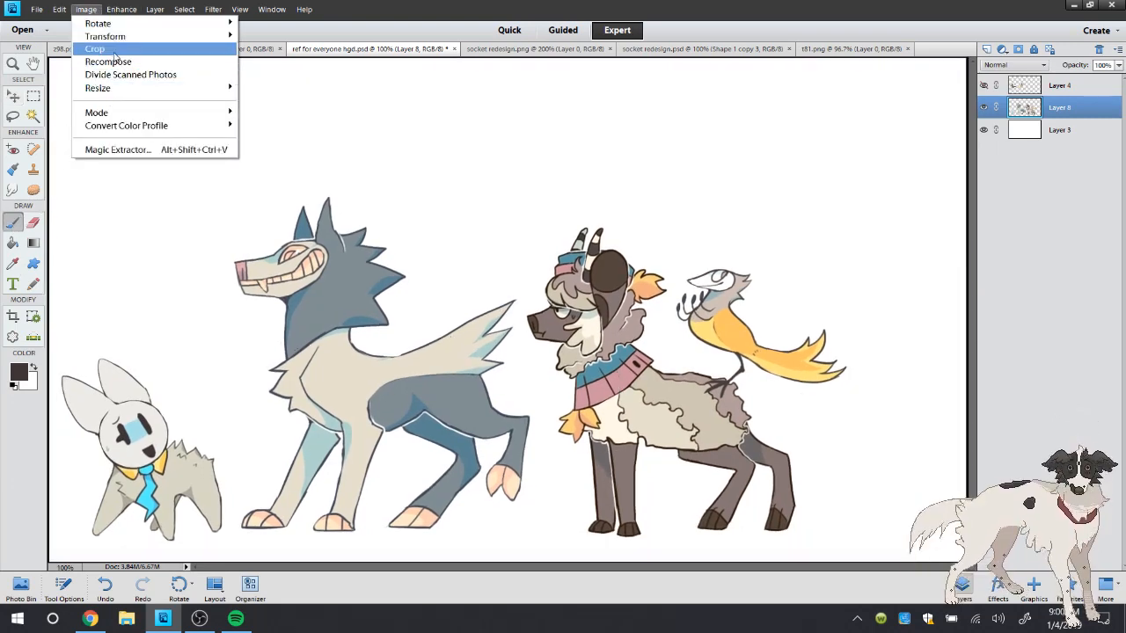
{"action": "mouse_move", "coordinate": [113, 90]}
{"action": "left_click", "coordinate": [264, 103]}
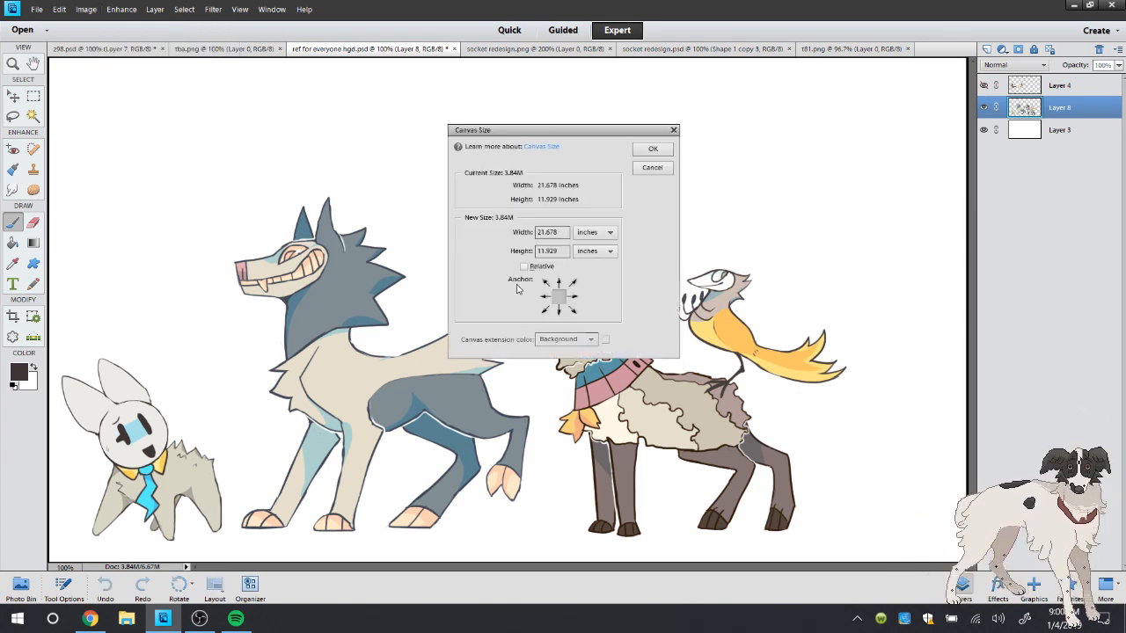
{"action": "left_click", "coordinate": [576, 296]}
{"action": "left_click", "coordinate": [560, 299]}
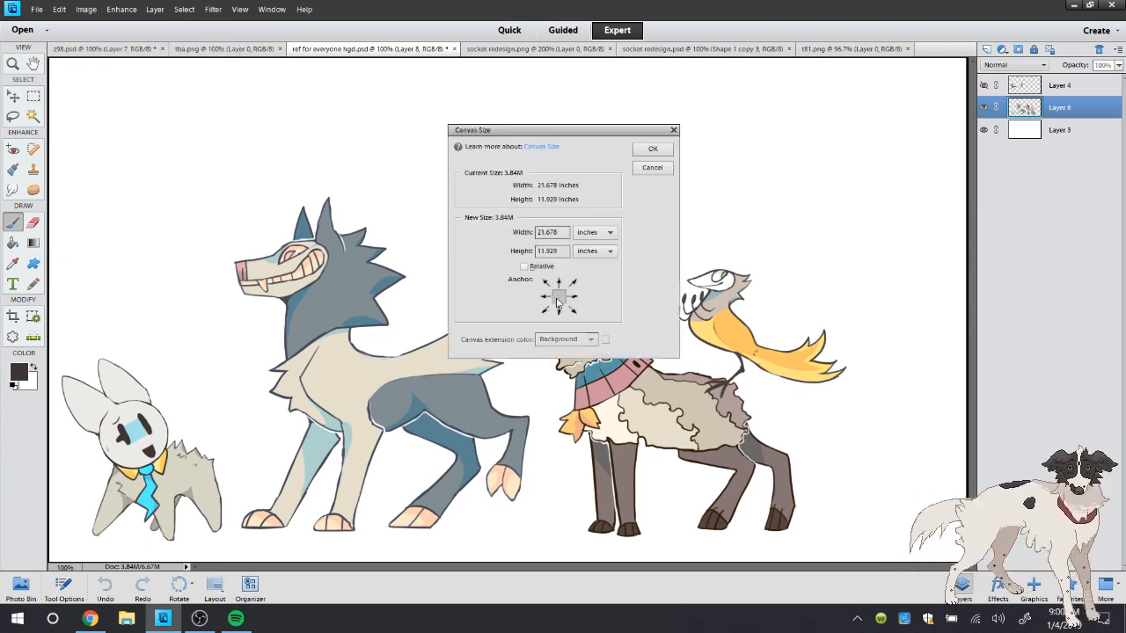
{"action": "left_click", "coordinate": [549, 298]}
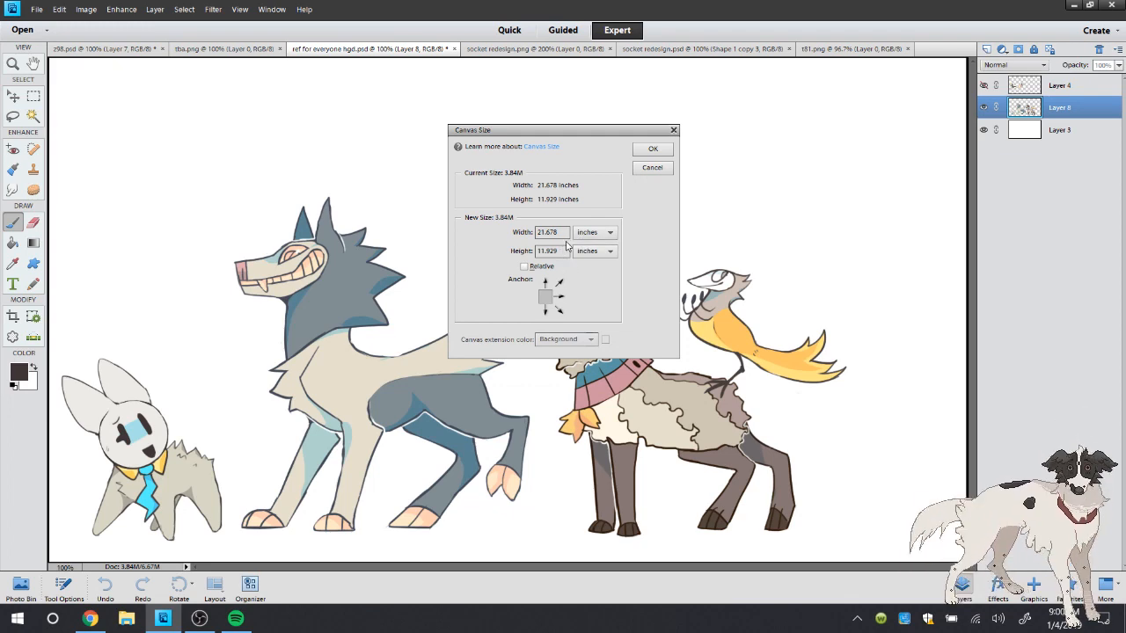
{"action": "left_click_drag", "start_coordinate": [563, 232], "coordinate": [495, 237]}
{"action": "left_click", "coordinate": [561, 232]}
{"action": "double_click", "coordinate": [567, 227]}
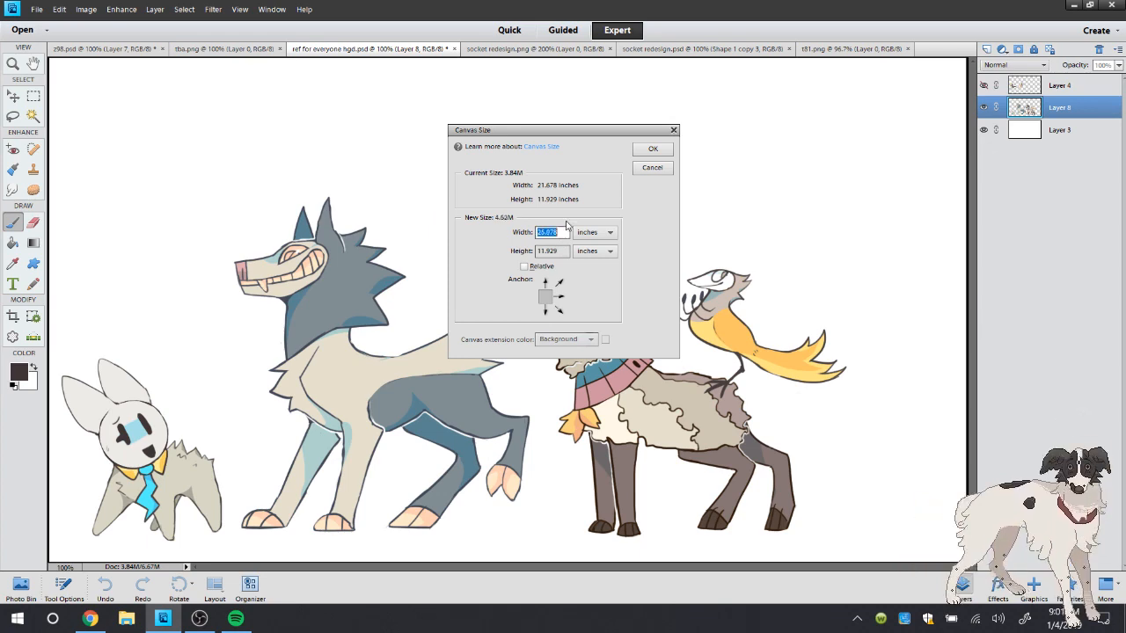
{"action": "key", "text": "Return"}
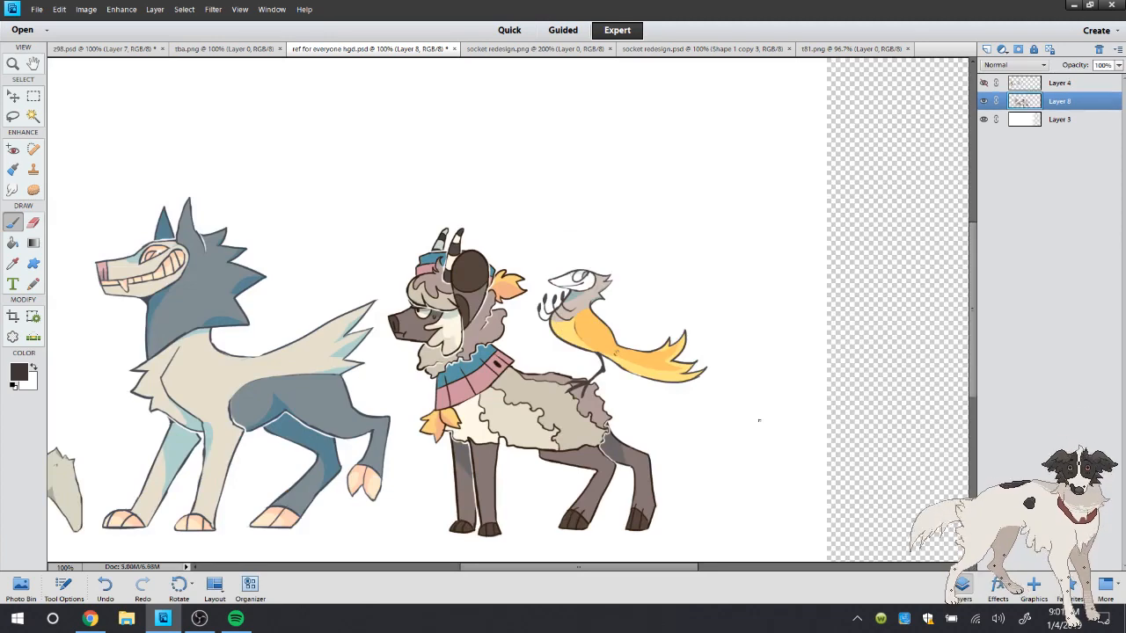
Fill the new transparent area of Layer 3 with white using the Paint Bucket
{"action": "left_click_drag", "start_coordinate": [686, 567], "coordinate": [762, 568]}
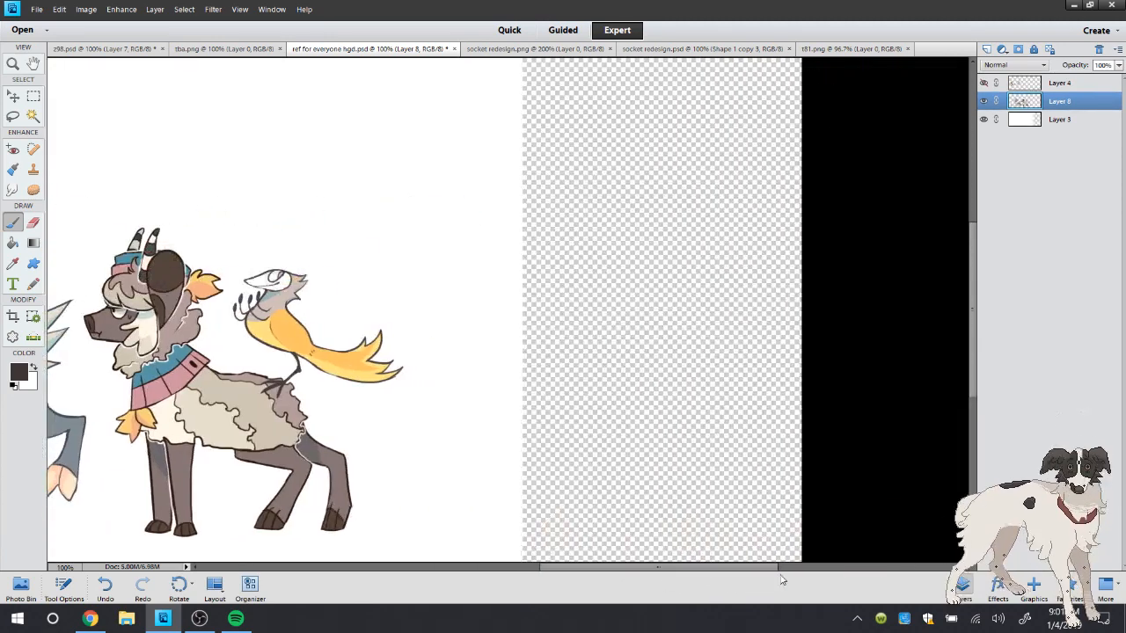
{"action": "left_click", "coordinate": [36, 367]}
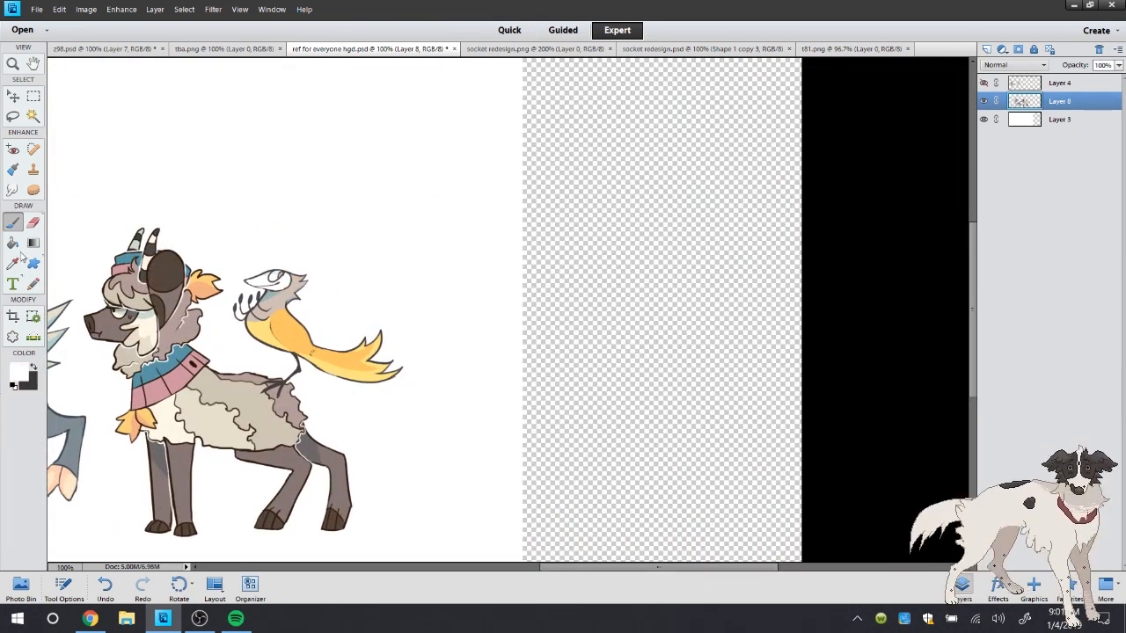
{"action": "left_click", "coordinate": [14, 244]}
{"action": "left_click", "coordinate": [1082, 123]}
{"action": "left_click", "coordinate": [695, 214]}
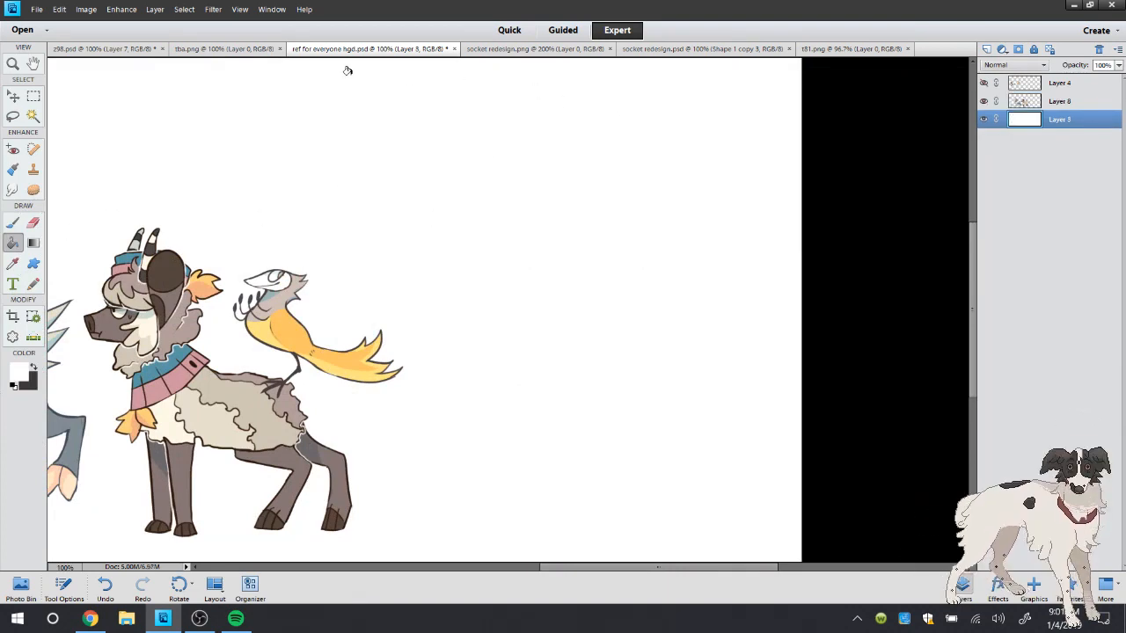
Make the dark brown the foreground color again for the brush and add a new layer directly above Layer 8
{"action": "left_click", "coordinate": [13, 222]}
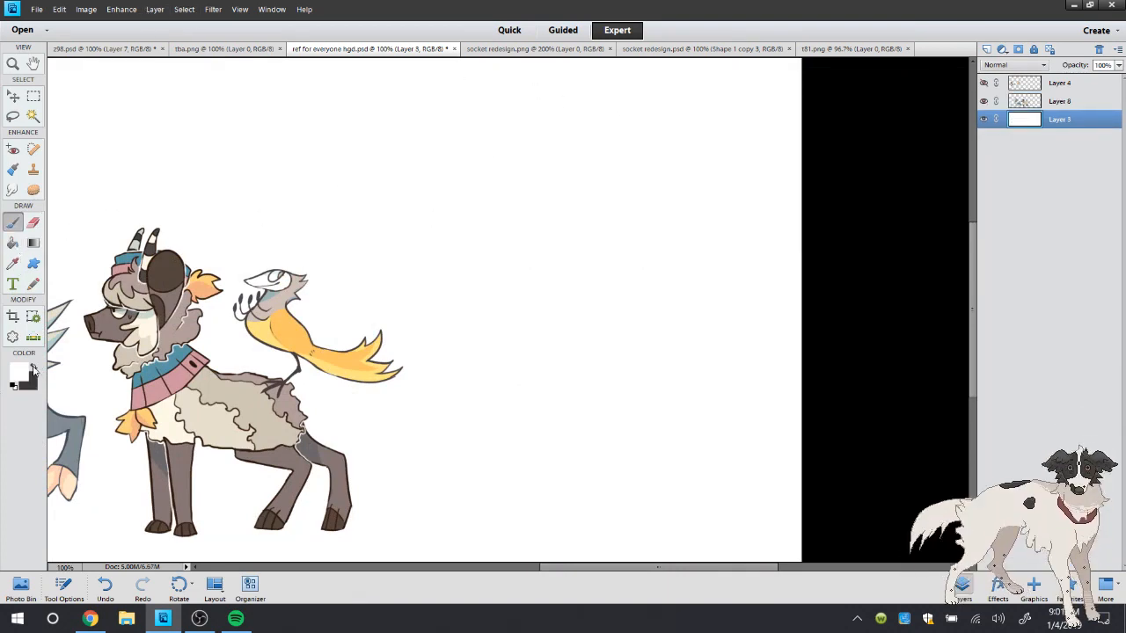
{"action": "left_click", "coordinate": [35, 368]}
{"action": "left_click", "coordinate": [1024, 107]}
{"action": "left_click", "coordinate": [986, 50]}
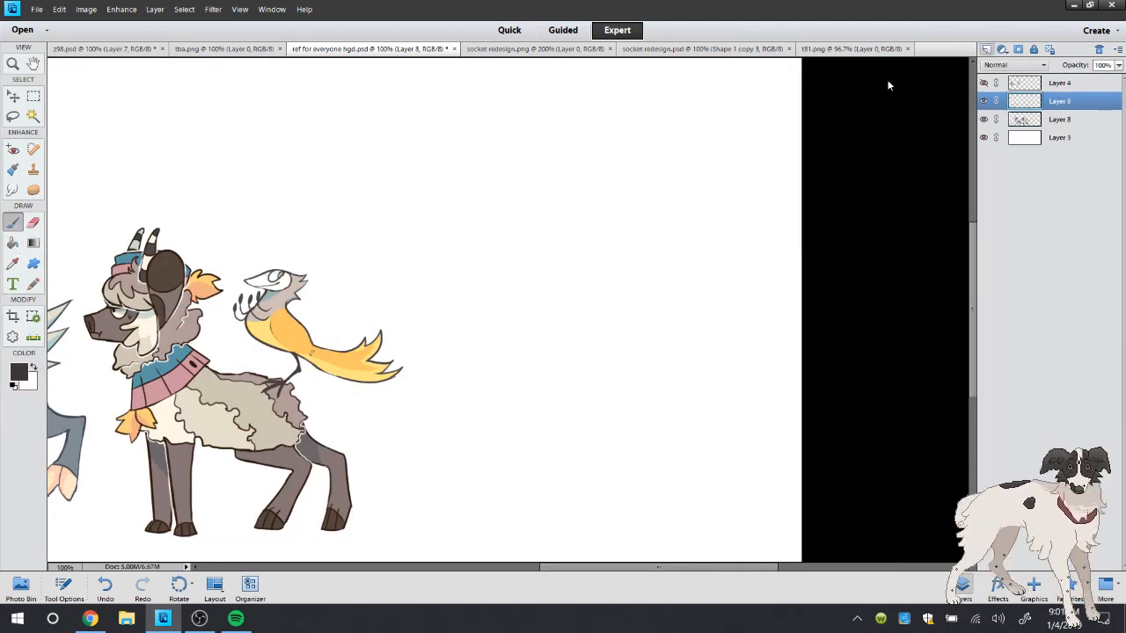
Close the socket redesign.png and socket redesign.psd documents
{"action": "left_click", "coordinate": [491, 51]}
{"action": "left_click", "coordinate": [609, 49]}
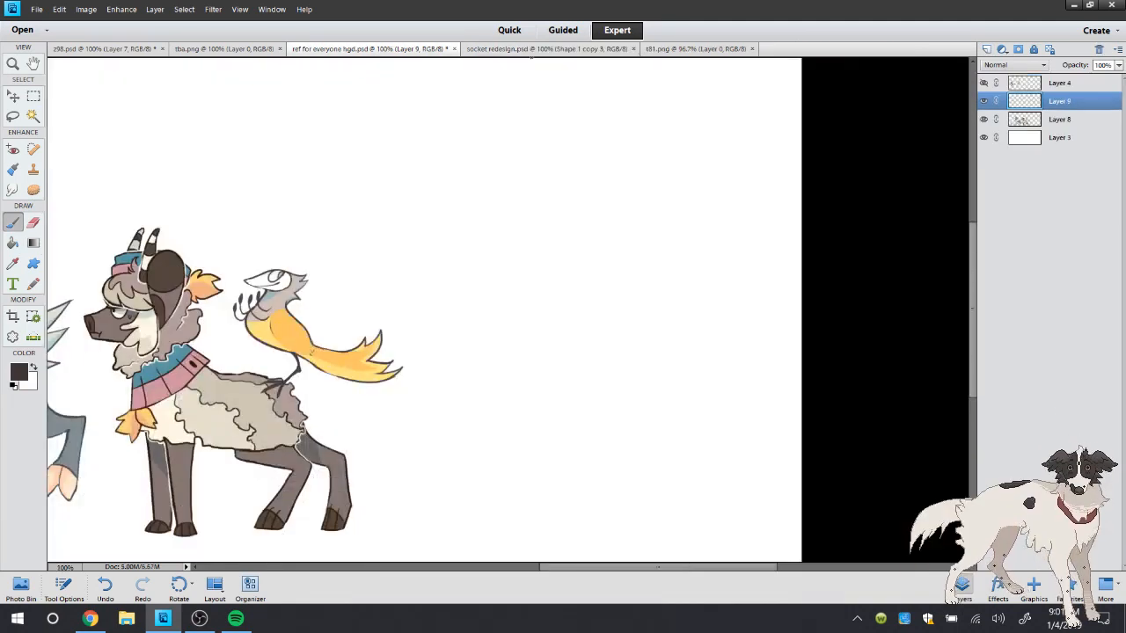
{"action": "left_click", "coordinate": [541, 49]}
{"action": "left_click", "coordinate": [633, 49]}
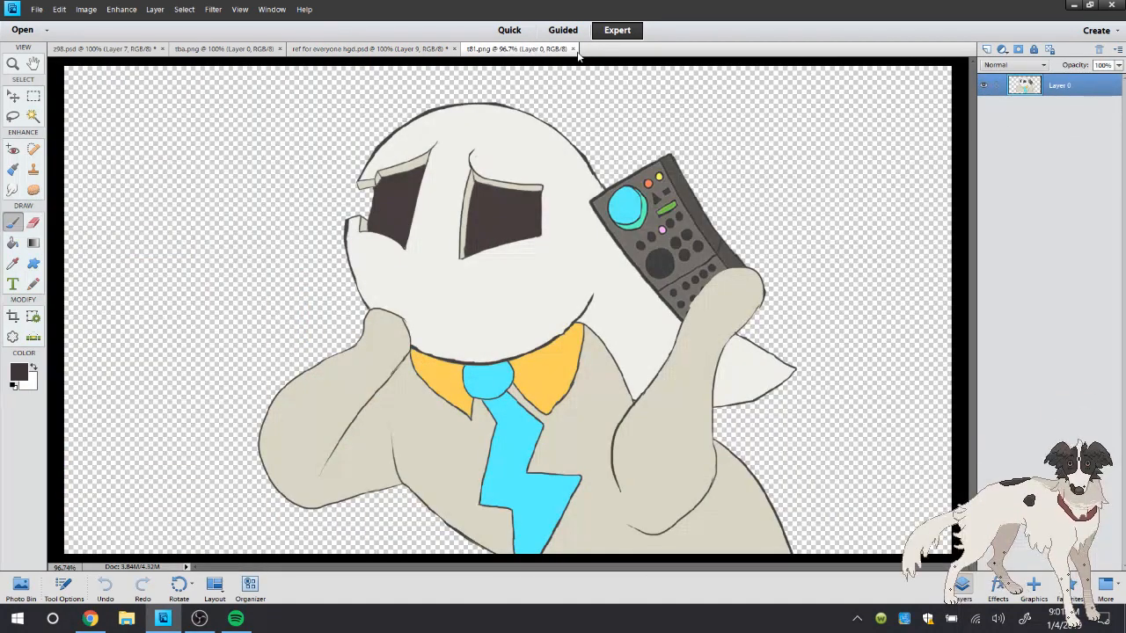
Close the t81.png document and save ref for everyone hgd.psd
{"action": "left_click", "coordinate": [574, 49]}
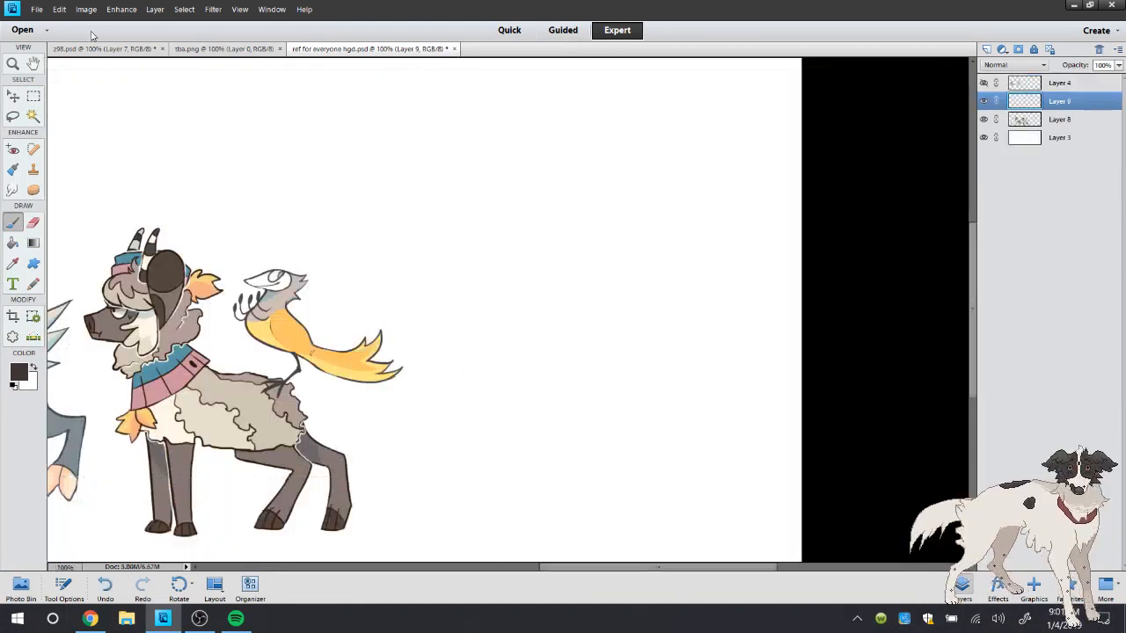
{"action": "left_click", "coordinate": [37, 8]}
{"action": "left_click", "coordinate": [58, 127]}
Start opening a file and browse from This PC to the Pictures folder nested inside Pictures
{"action": "left_click", "coordinate": [37, 9]}
{"action": "left_click", "coordinate": [66, 35]}
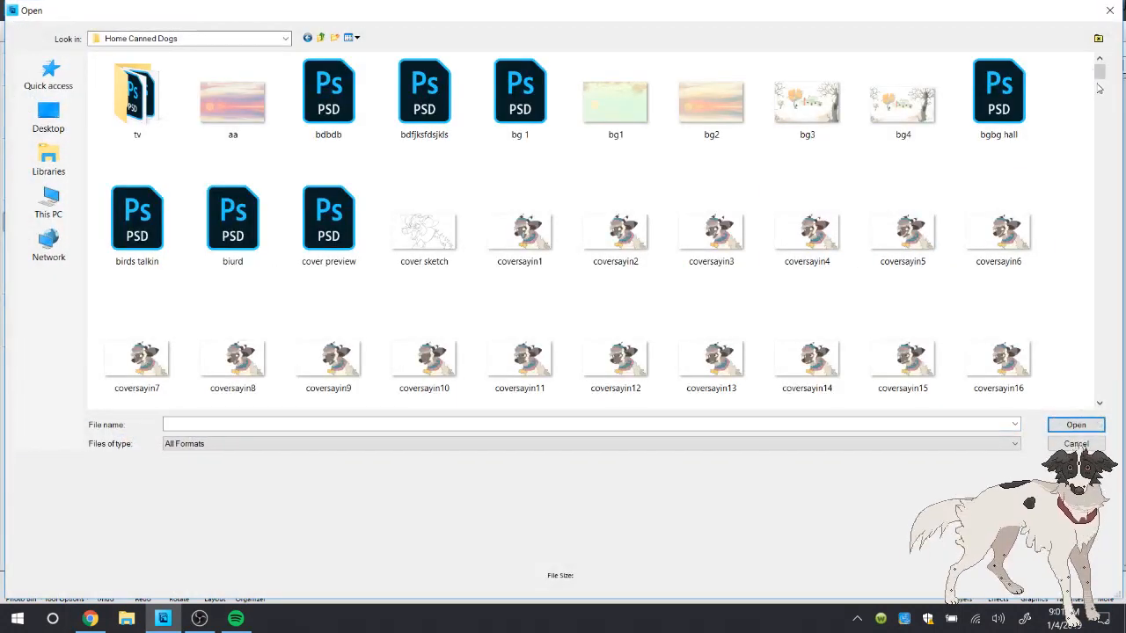
{"action": "left_click_drag", "start_coordinate": [1100, 74], "coordinate": [1101, 123]}
{"action": "left_click", "coordinate": [78, 202]}
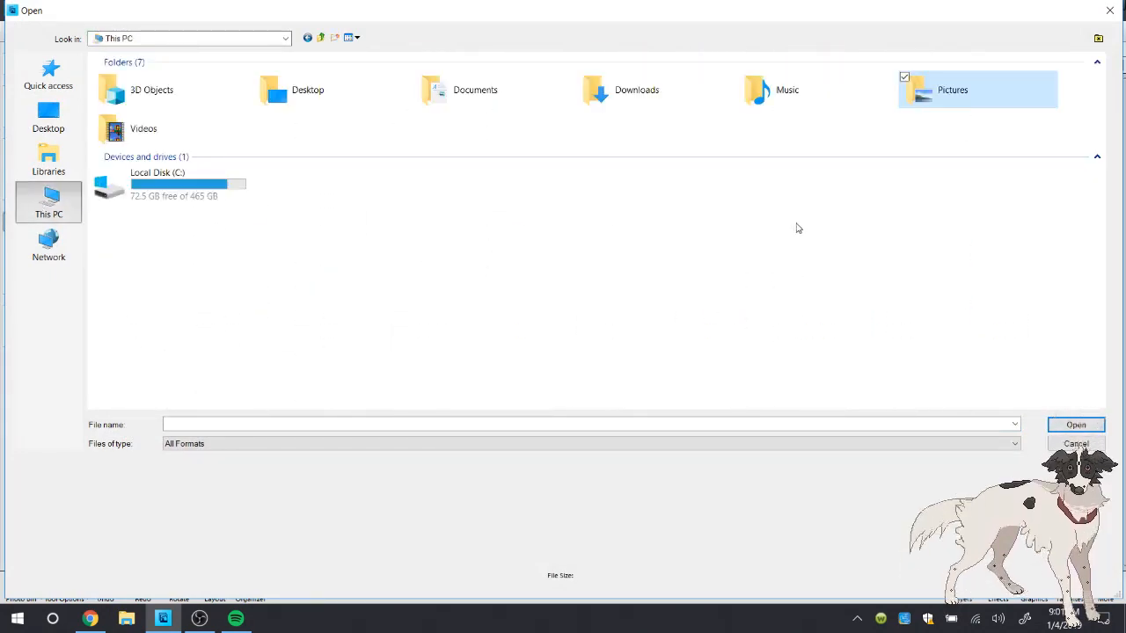
{"action": "double_click", "coordinate": [965, 95]}
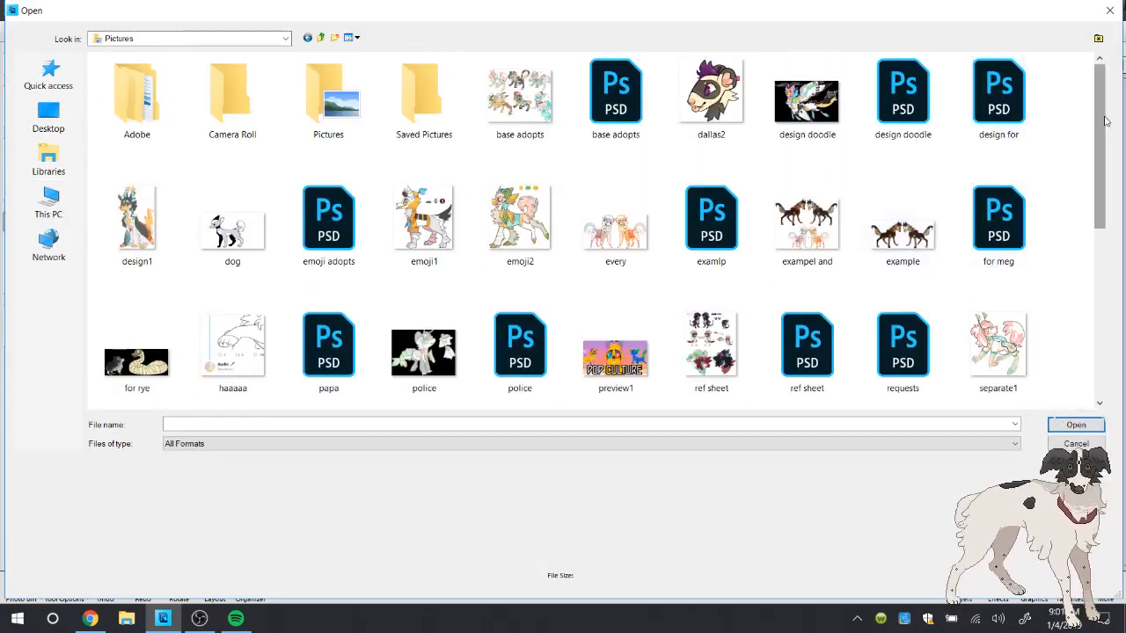
{"action": "double_click", "coordinate": [328, 96]}
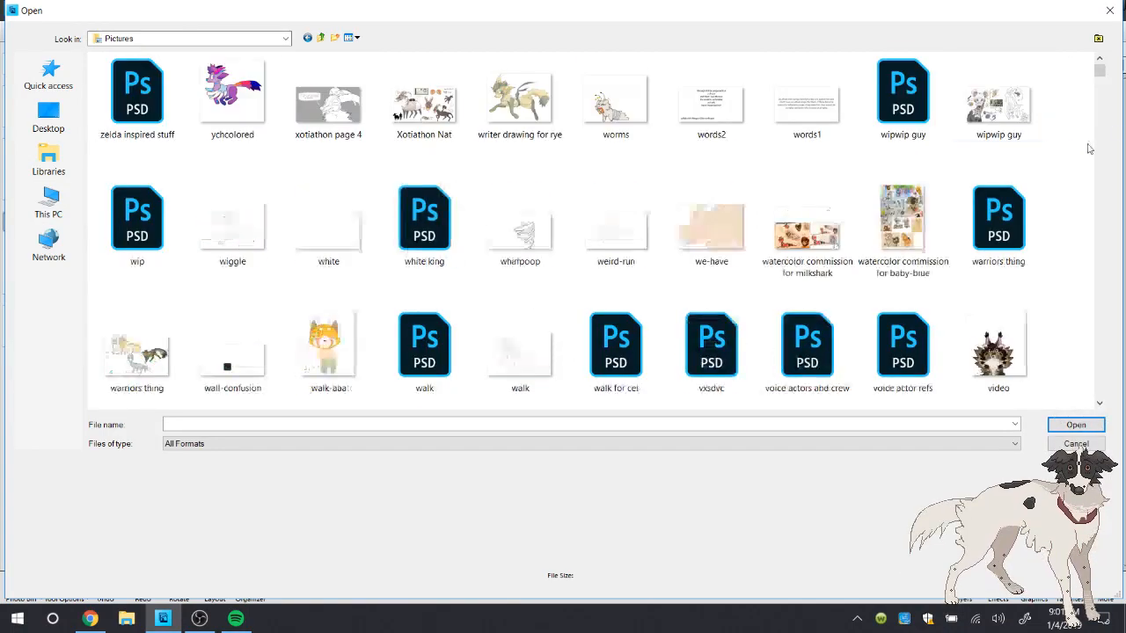
Look through the files in the Pictures folder for the next character's reference image
{"action": "left_click_drag", "start_coordinate": [1103, 71], "coordinate": [1100, 104]}
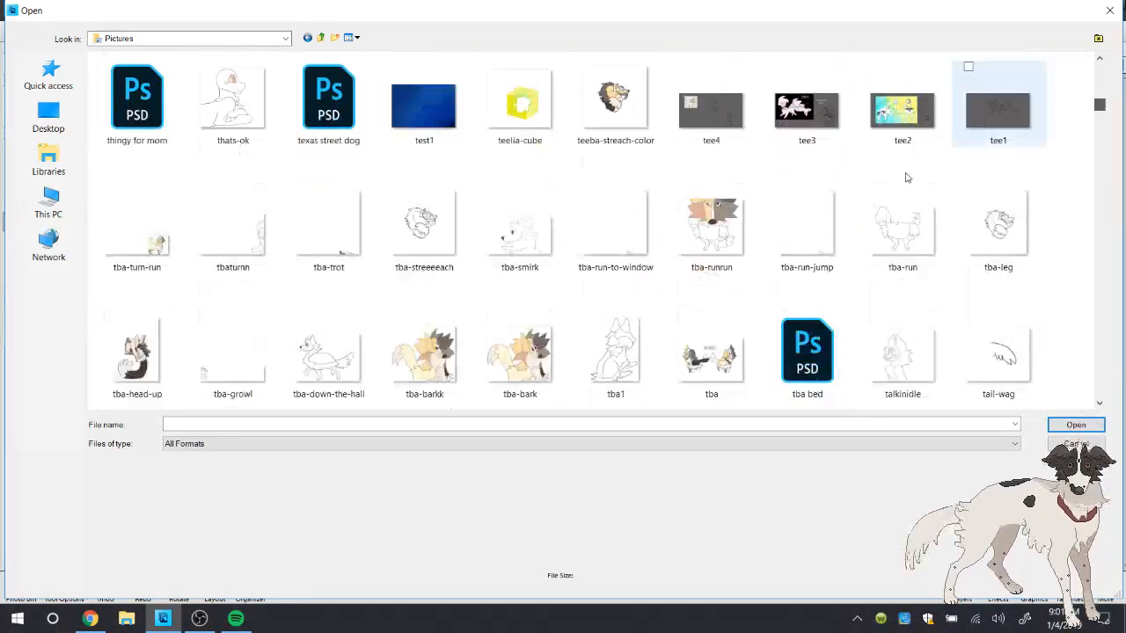
{"action": "left_click", "coordinate": [550, 253]}
{"action": "type", "text": "lips"}
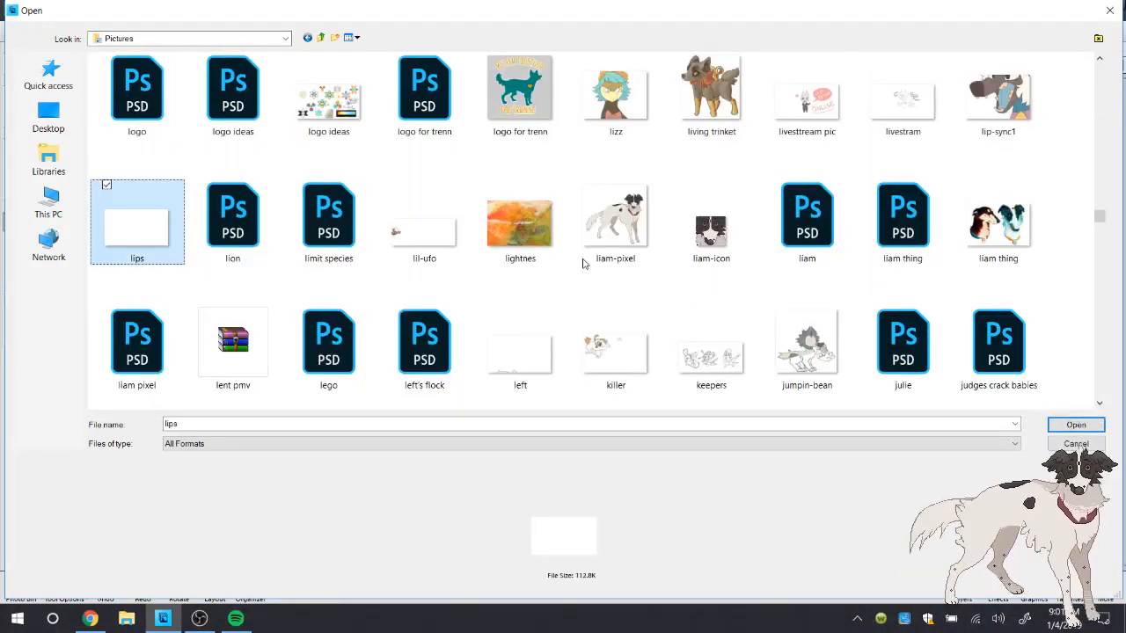
{"action": "key", "text": "Down"}
{"action": "key", "text": "Down"}
{"action": "key", "text": "Right"}
{"action": "key", "text": "Right"}
{"action": "key", "text": "Right"}
{"action": "key", "text": "Right"}
{"action": "key", "text": "Right"}
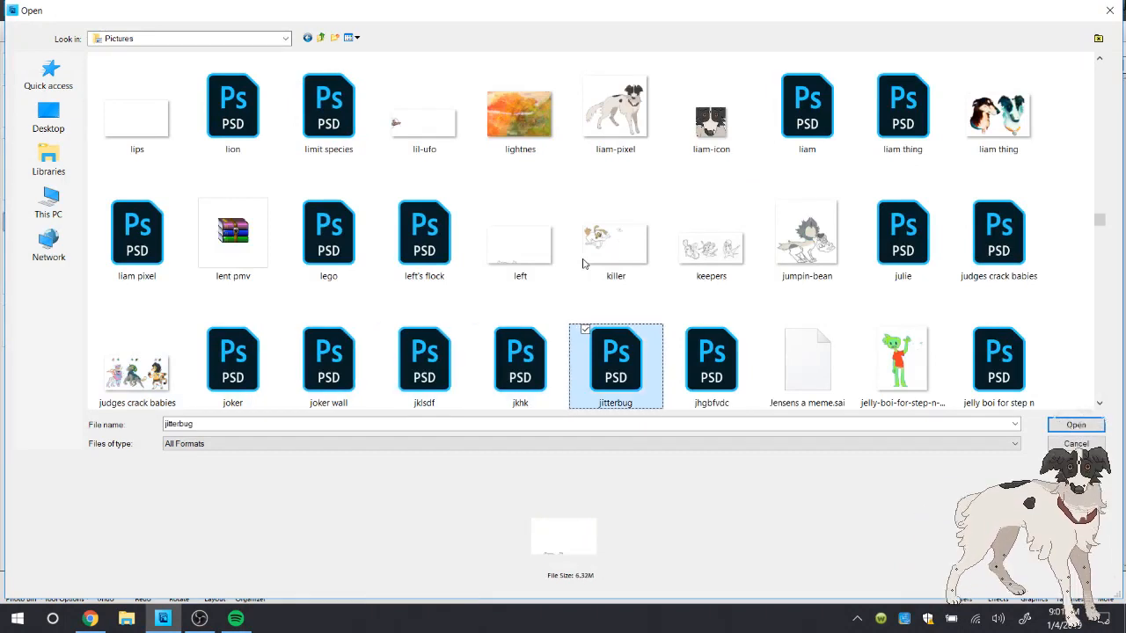
{"action": "key", "text": "Right"}
{"action": "key", "text": "Down"}
{"action": "key", "text": "Left"}
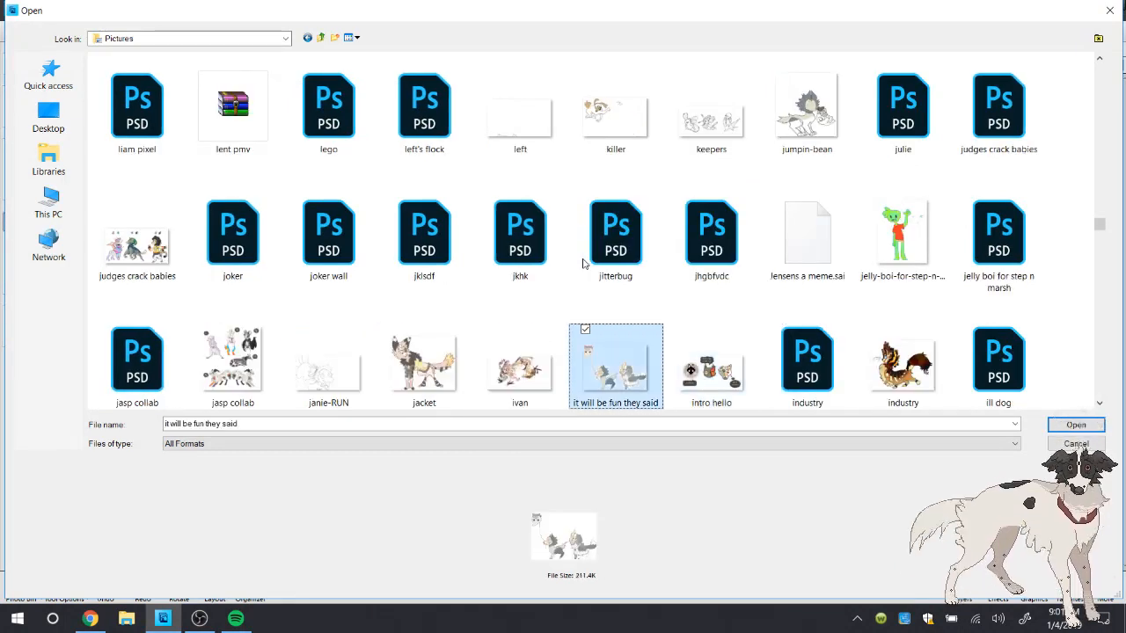
{"action": "key", "text": "Down"}
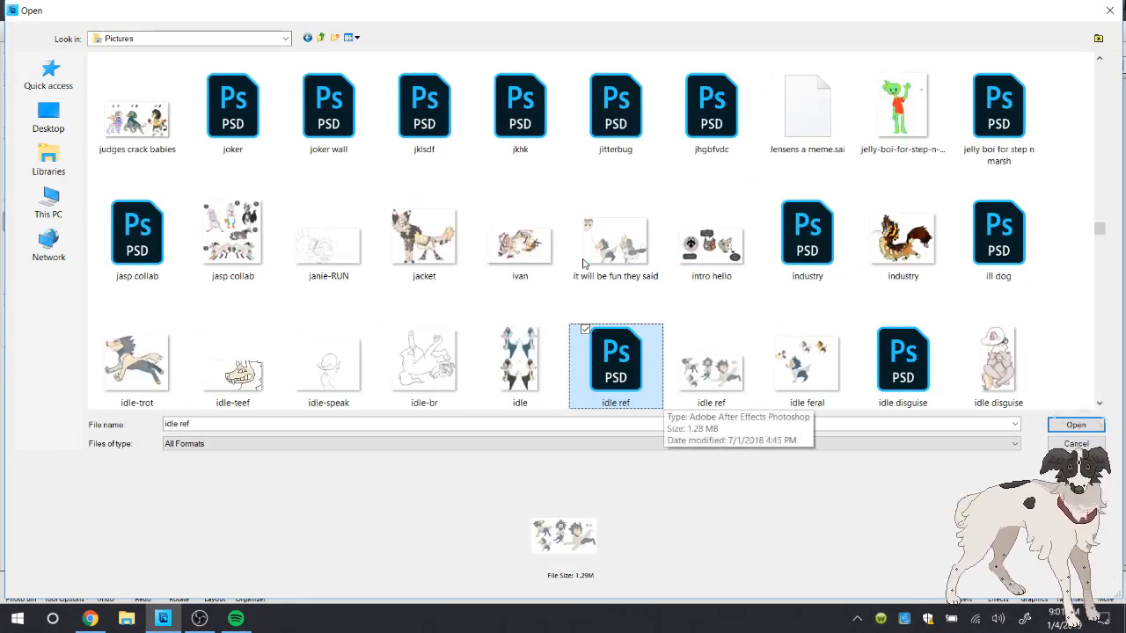
{"action": "key", "text": "Down"}
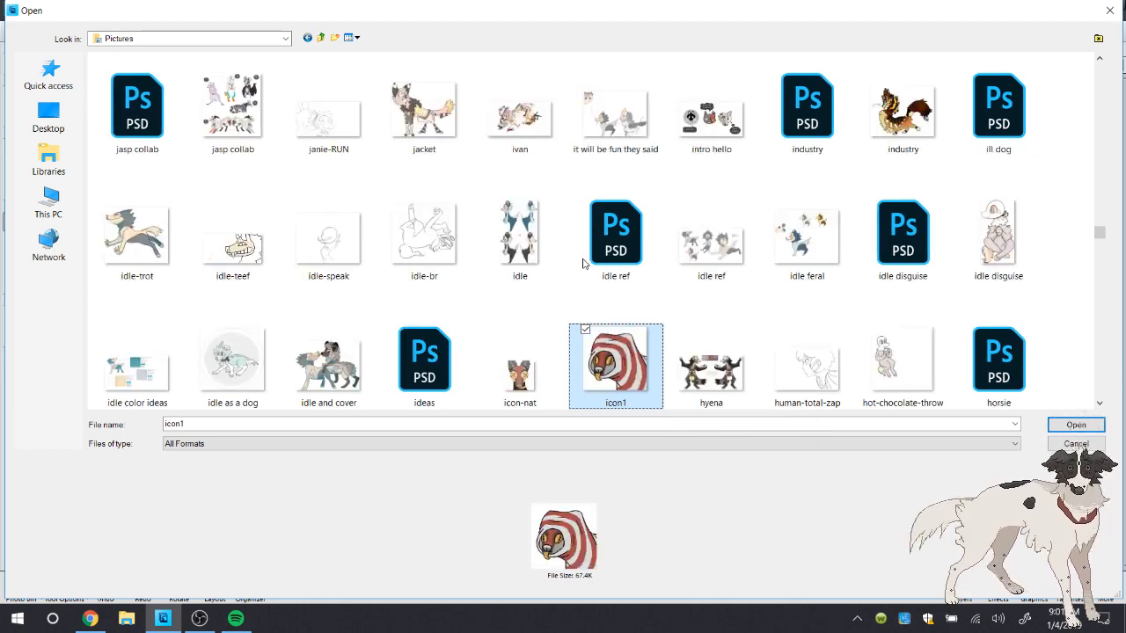
{"action": "key", "text": "Down"}
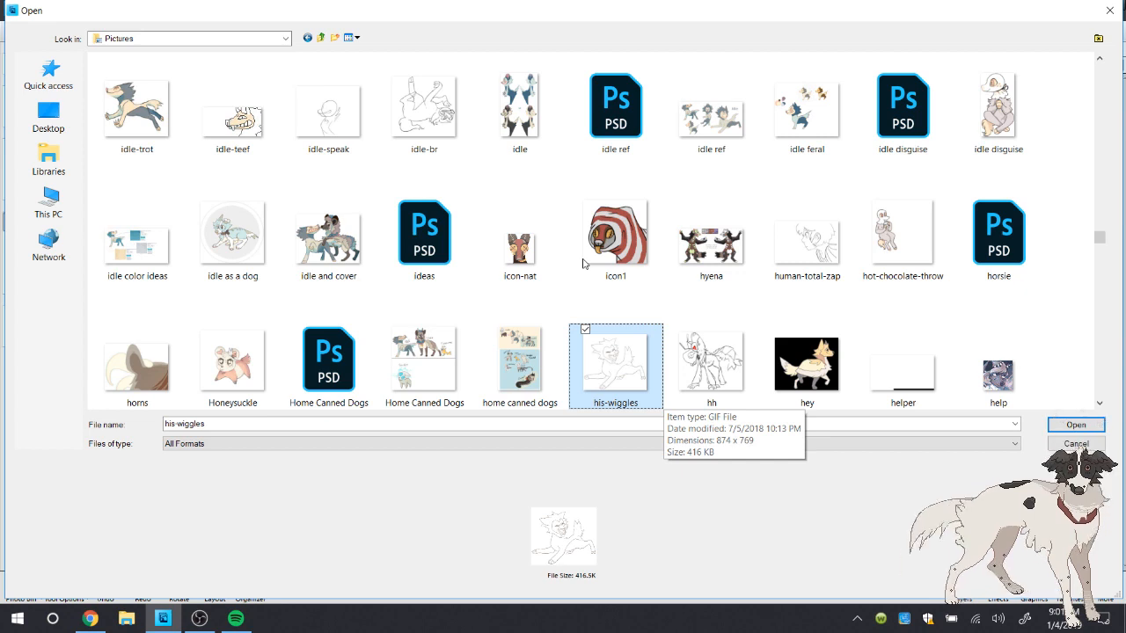
{"action": "key", "text": "Left"}
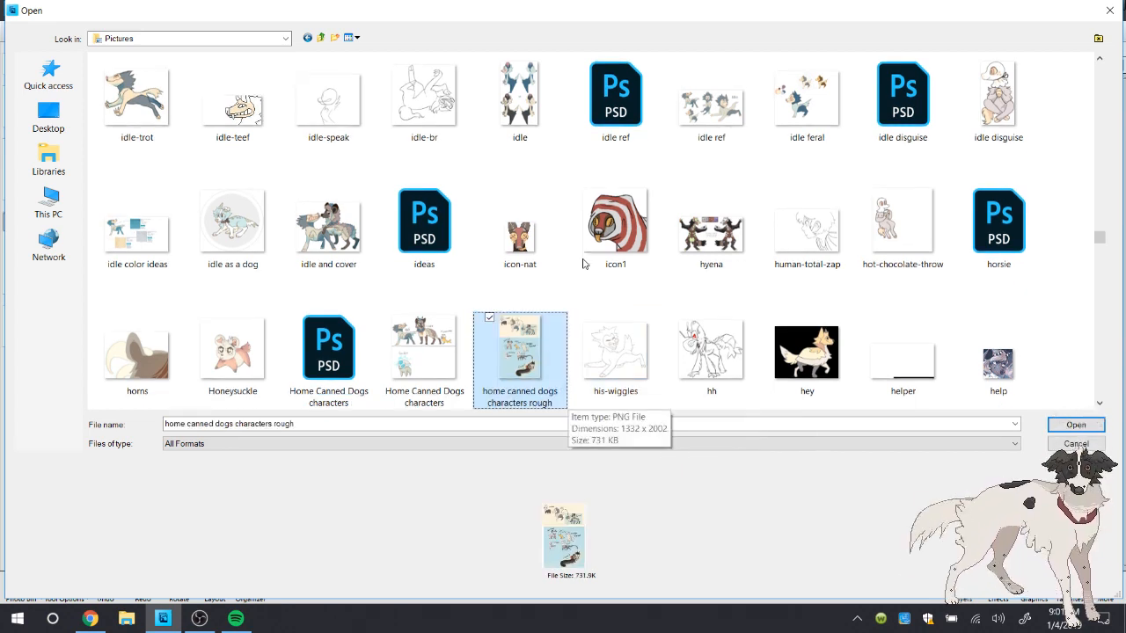
{"action": "key", "text": "Left"}
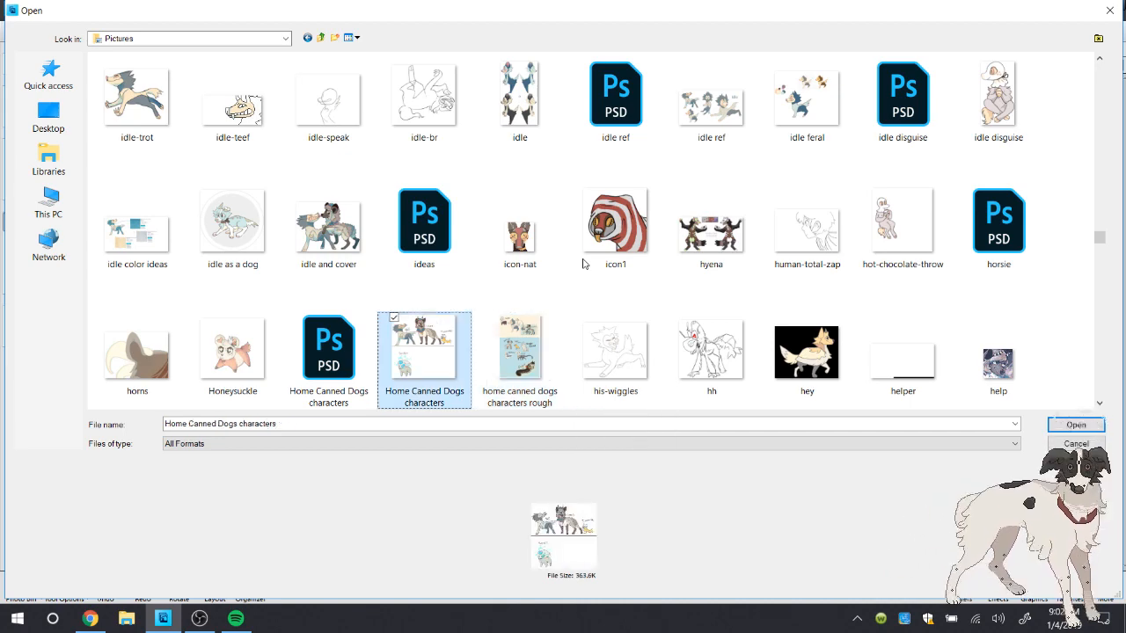
{"action": "key", "text": "Down"}
{"action": "key", "text": "Down"}
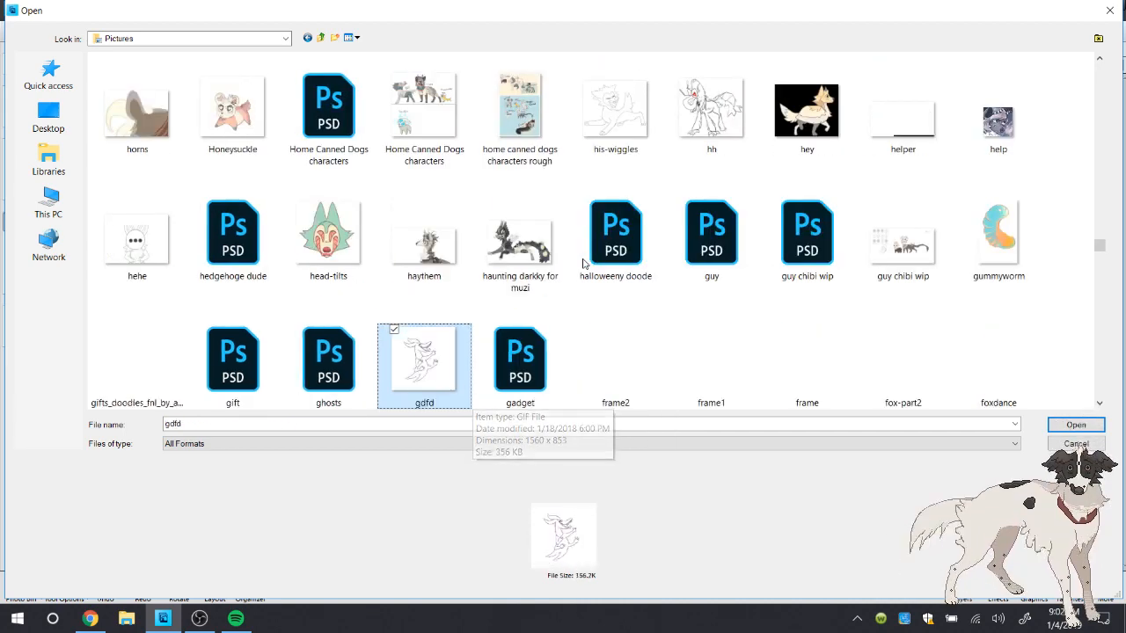
{"action": "key", "text": "Down"}
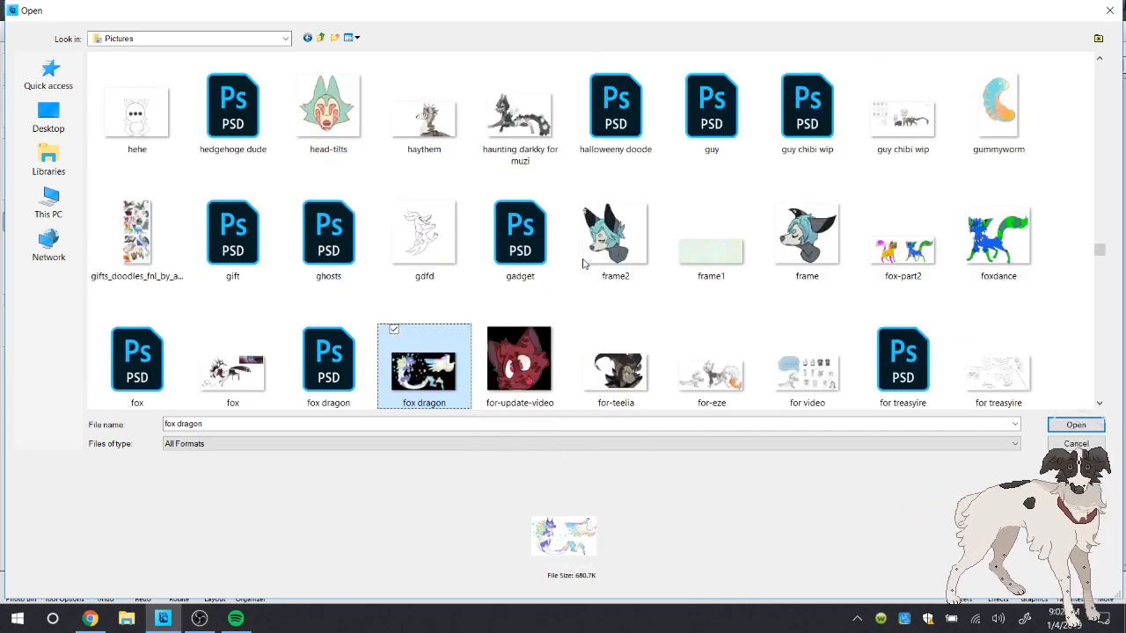
{"action": "key", "text": "Right"}
{"action": "key", "text": "Right"}
{"action": "key", "text": "Down"}
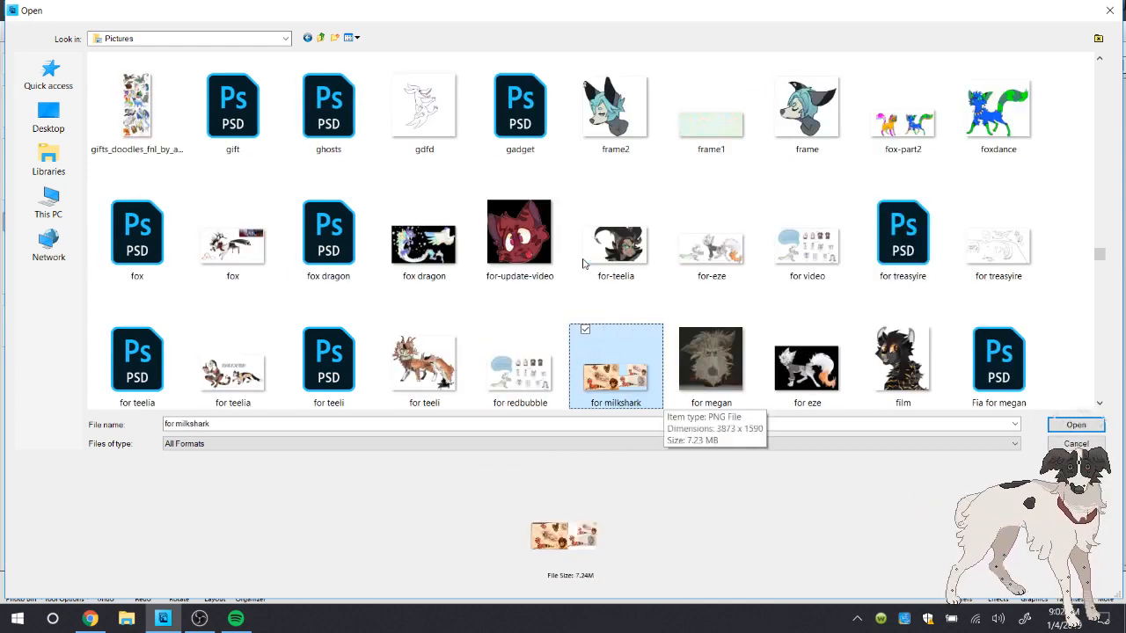
{"action": "key", "text": "Down"}
{"action": "key", "text": "Down"}
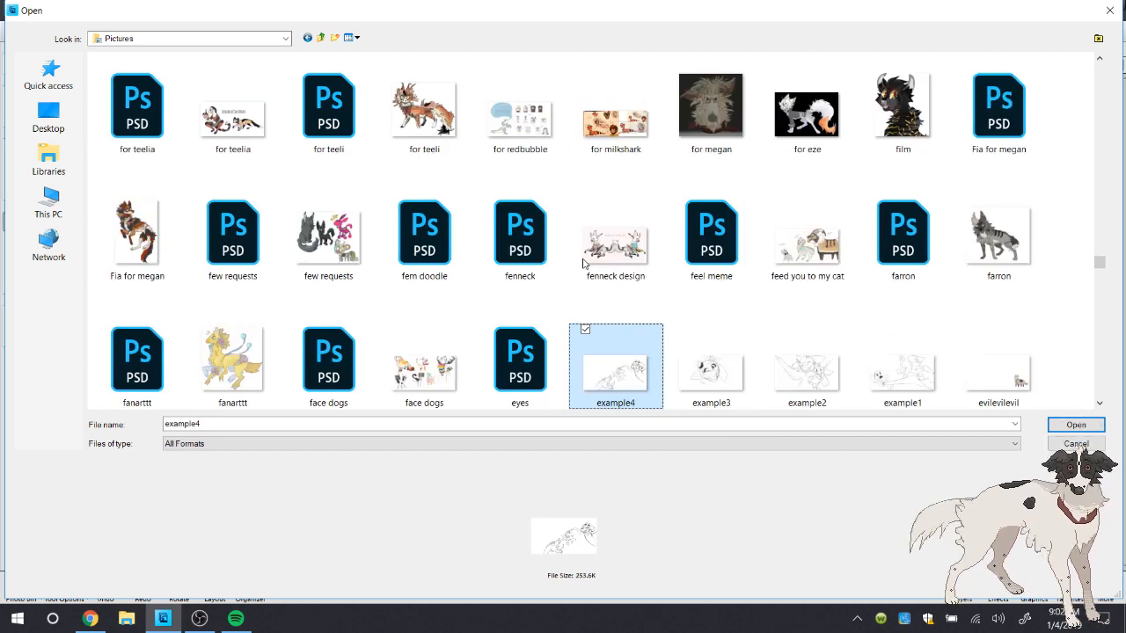
{"action": "key", "text": "Down"}
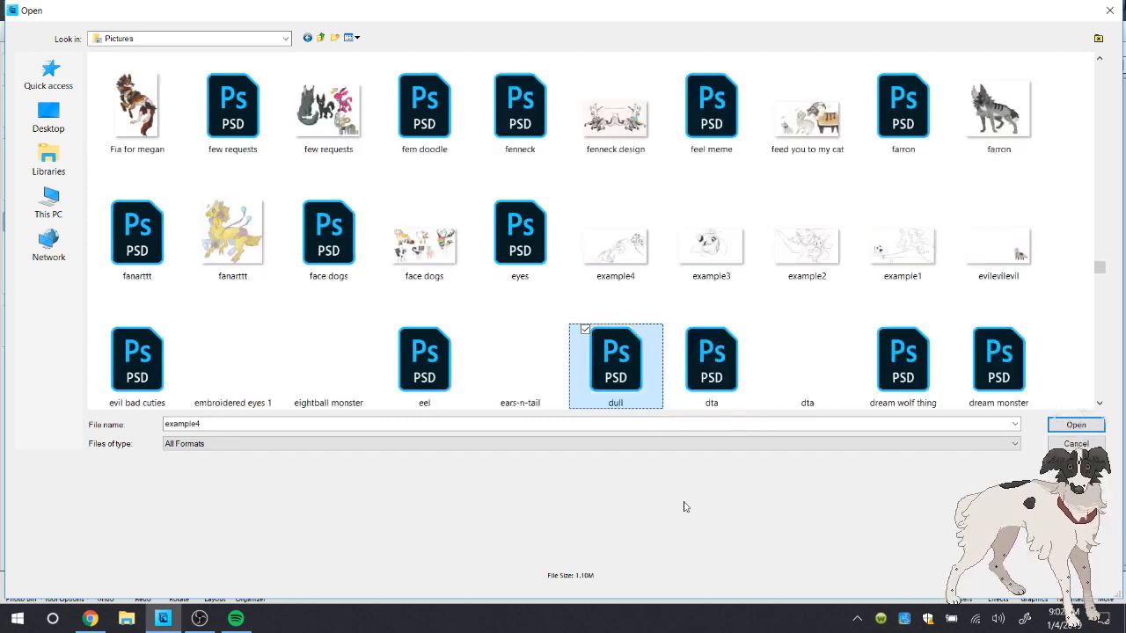
{"action": "key", "text": "Down"}
{"action": "key", "text": "Down"}
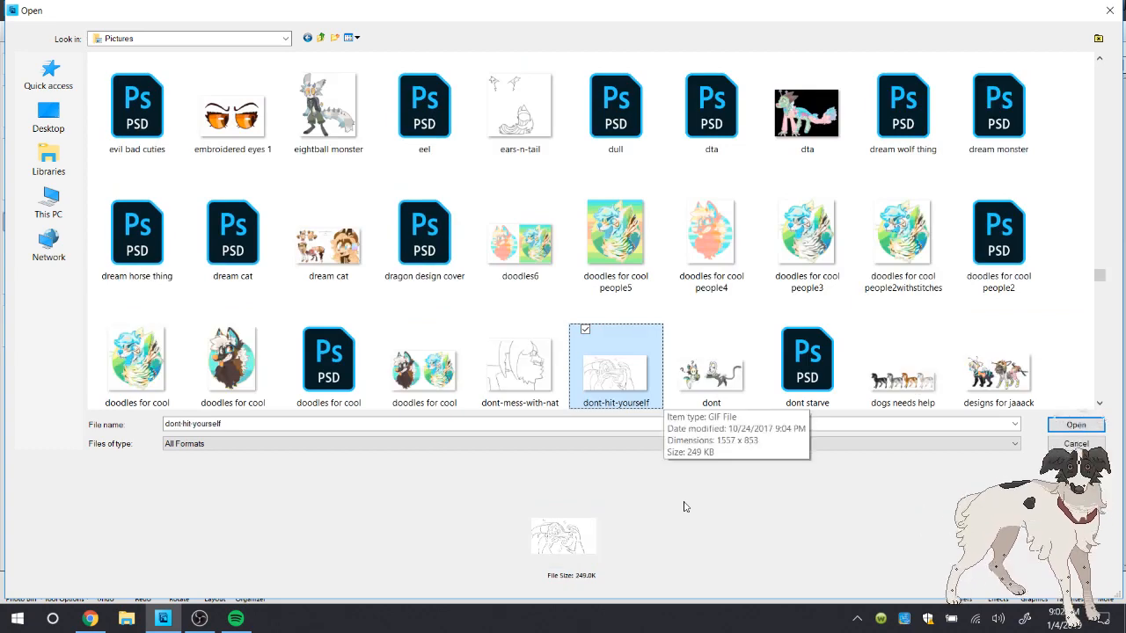
{"action": "key", "text": "Down"}
{"action": "key", "text": "Down"}
{"action": "key", "text": "Down"}
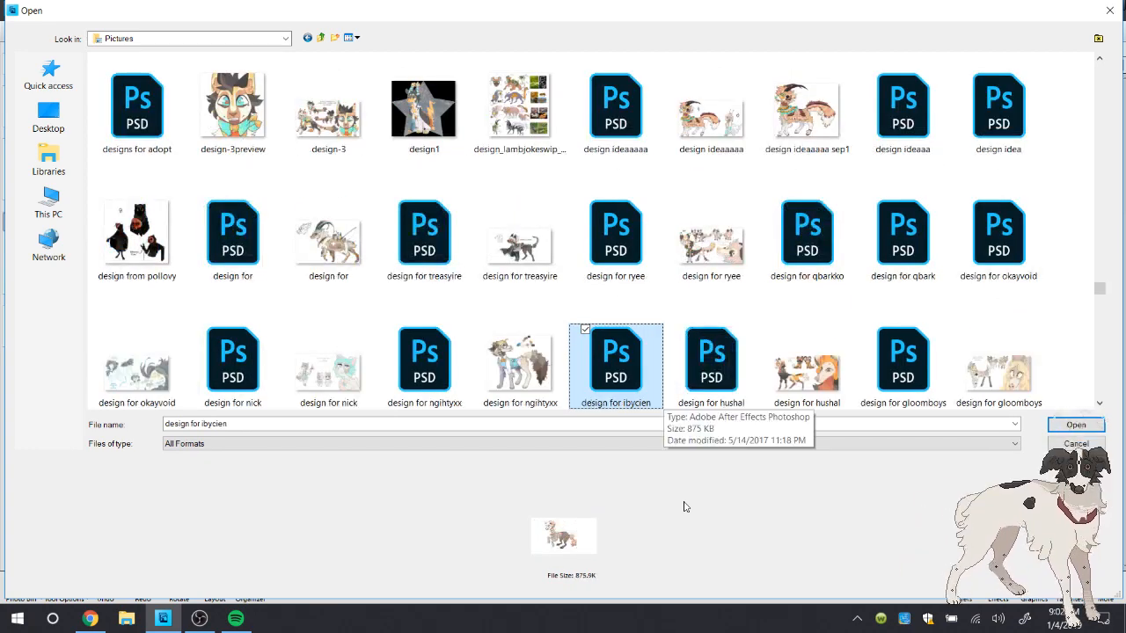
{"action": "key", "text": "Down"}
{"action": "key", "text": "Down"}
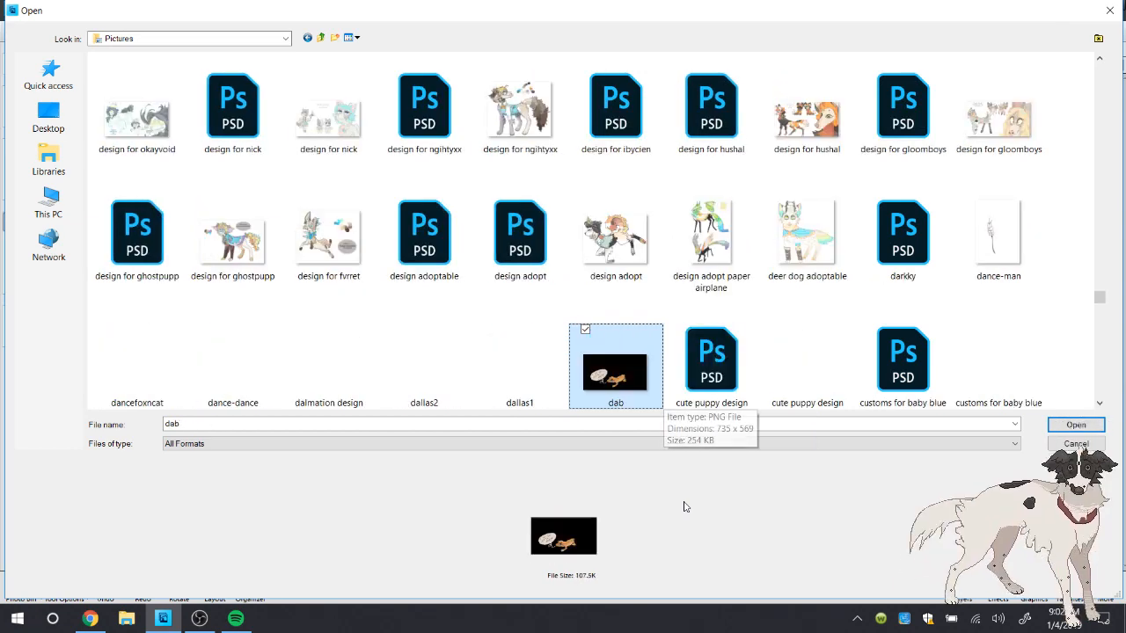
Go to the files starting with "u" in the Pictures folder and open the uncle left image
{"action": "key", "text": "u"}
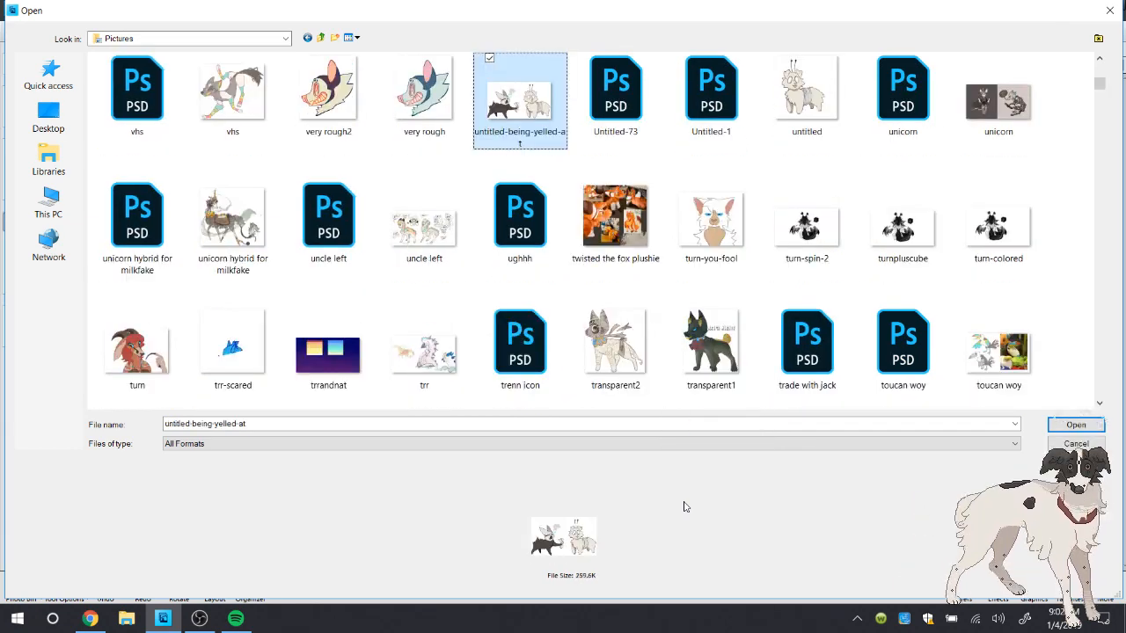
{"action": "left_click", "coordinate": [424, 227]}
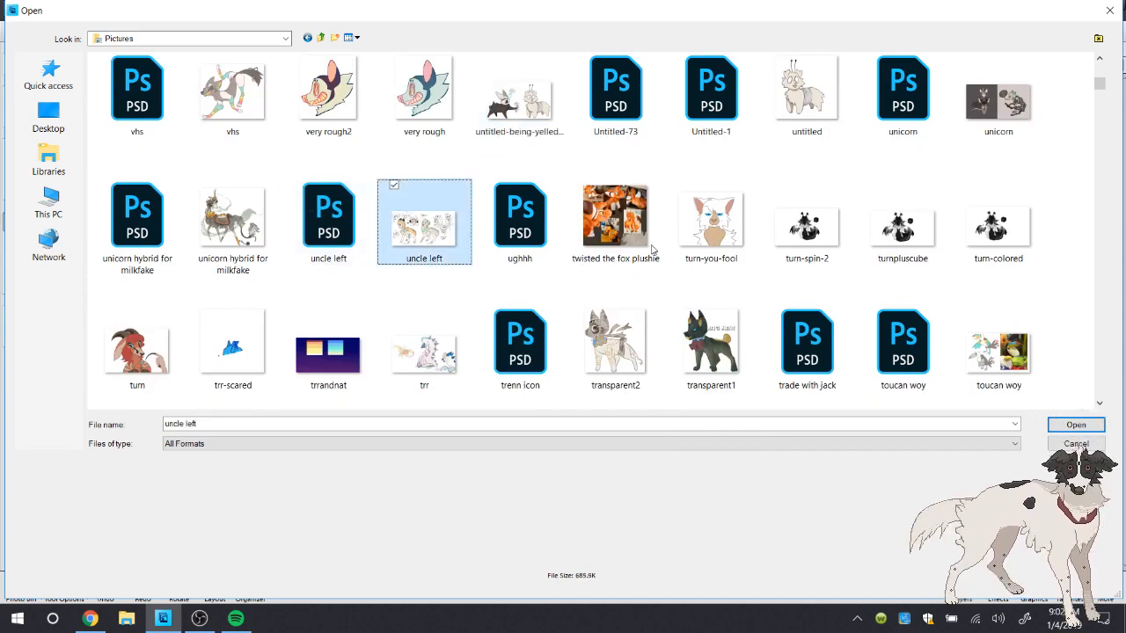
{"action": "key", "text": "Return"}
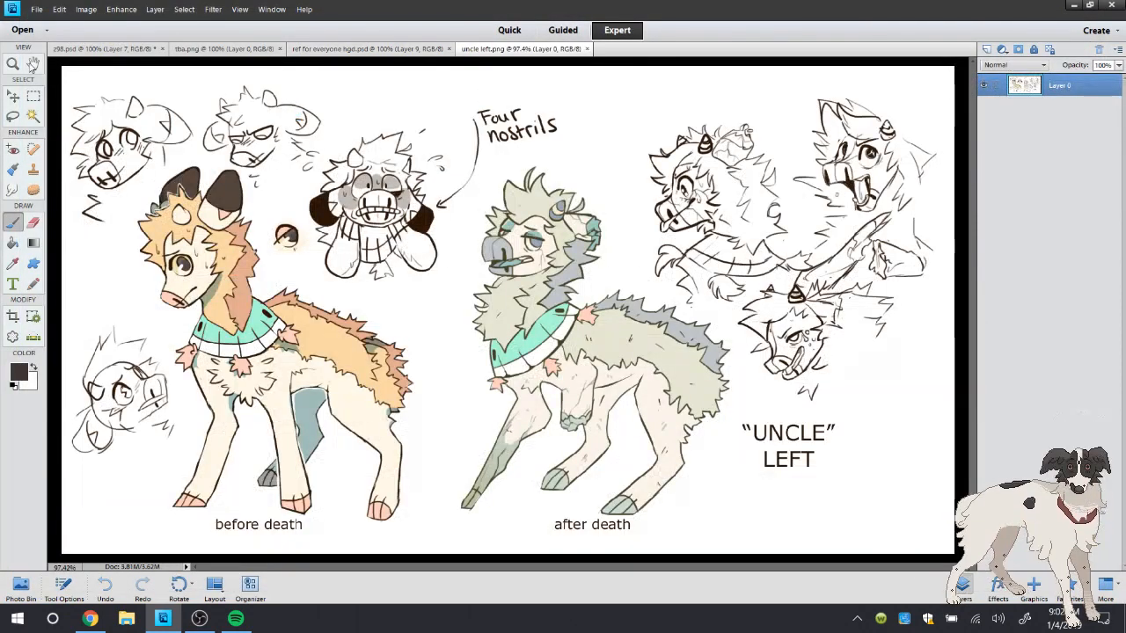
Sample the dark olive outline color from the after death character's face in uncle left.png and return to the Brush
{"action": "key", "text": "z"}
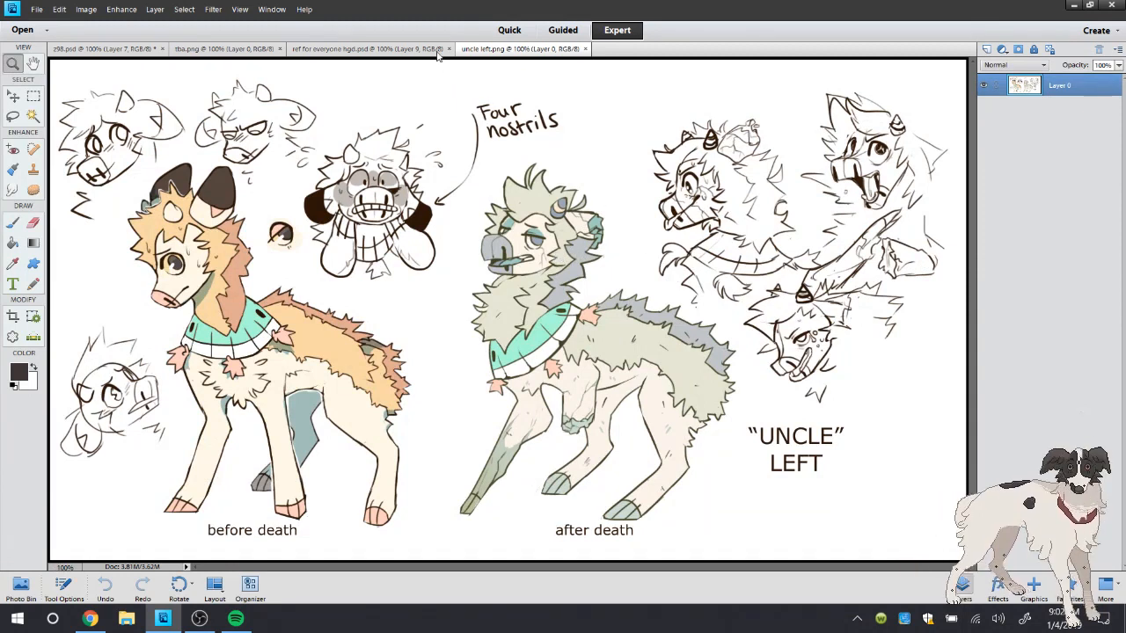
{"action": "left_click", "coordinate": [600, 288]}
{"action": "key", "text": "ctrl+equal"}
{"action": "key", "text": "i"}
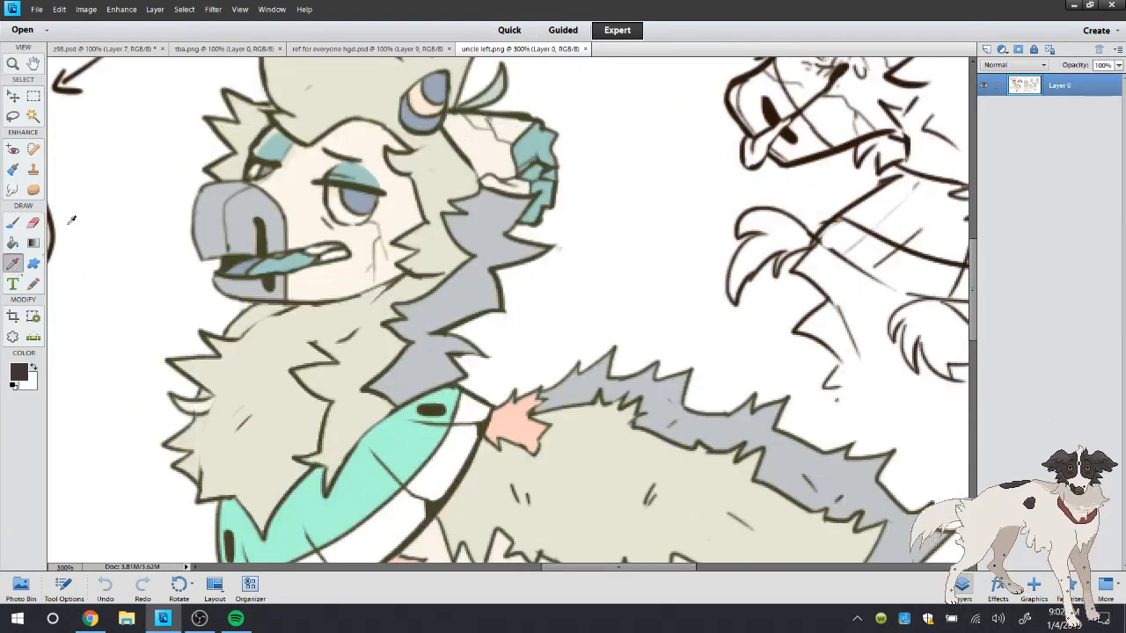
{"action": "left_click", "coordinate": [268, 236]}
{"action": "key", "text": "b"}
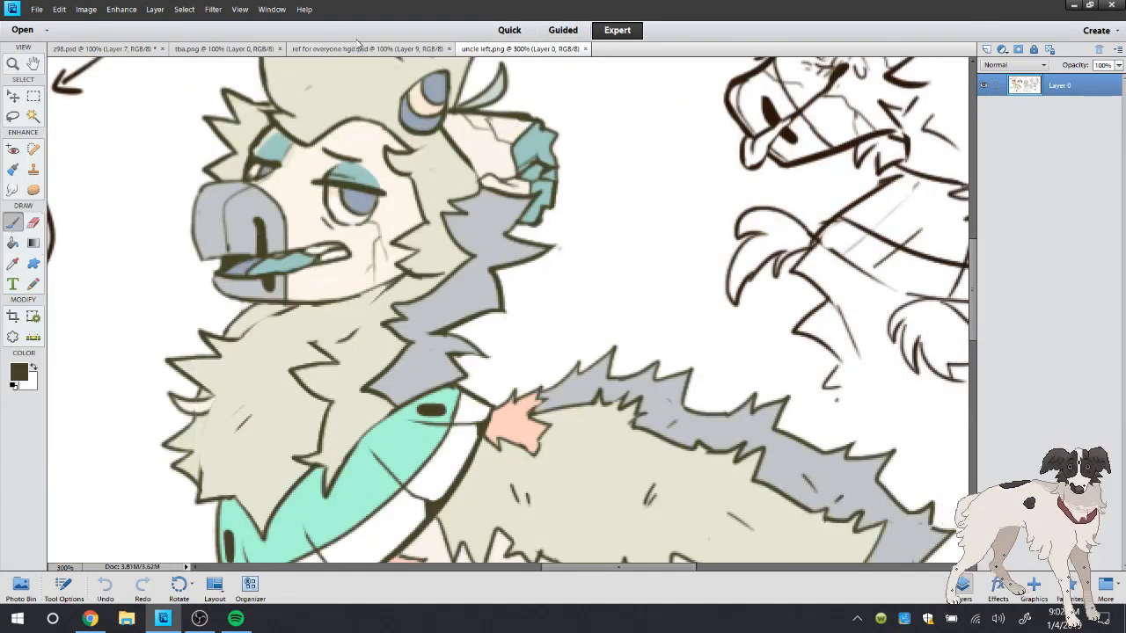
In ref for everyone hgd.psd, lower Layer 8's opacity to 62% and make Layer 9 active again
{"action": "left_click", "coordinate": [358, 46]}
{"action": "left_click_drag", "start_coordinate": [742, 570], "coordinate": [692, 570]}
{"action": "left_click_drag", "start_coordinate": [977, 269], "coordinate": [975, 283]}
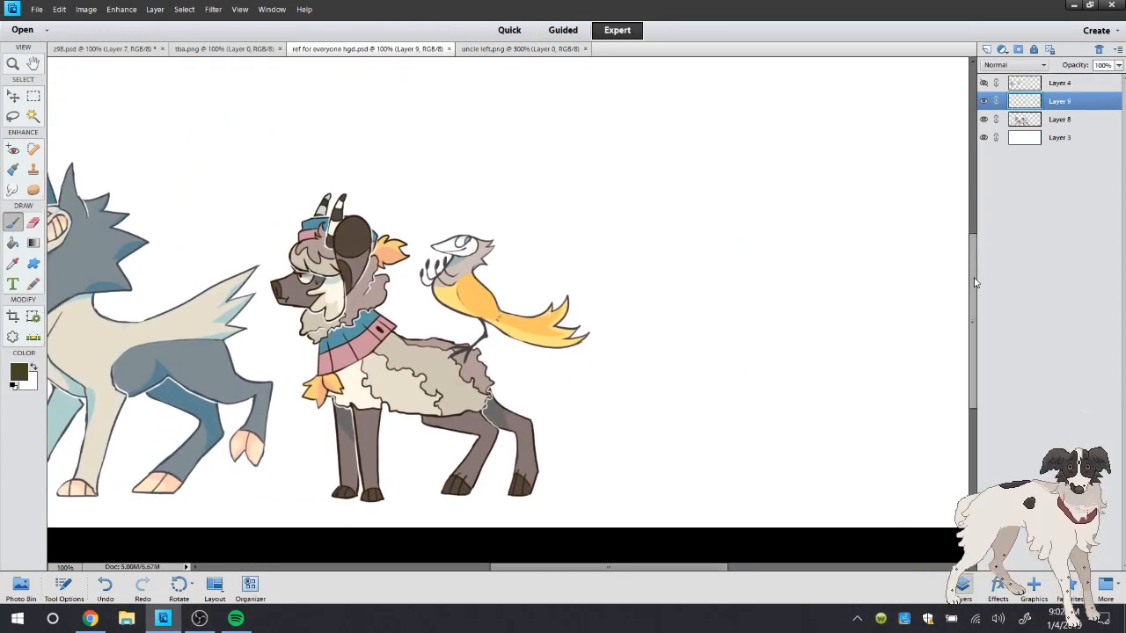
{"action": "left_click", "coordinate": [1039, 119]}
{"action": "left_click", "coordinate": [1119, 65]}
{"action": "left_click", "coordinate": [1093, 78]}
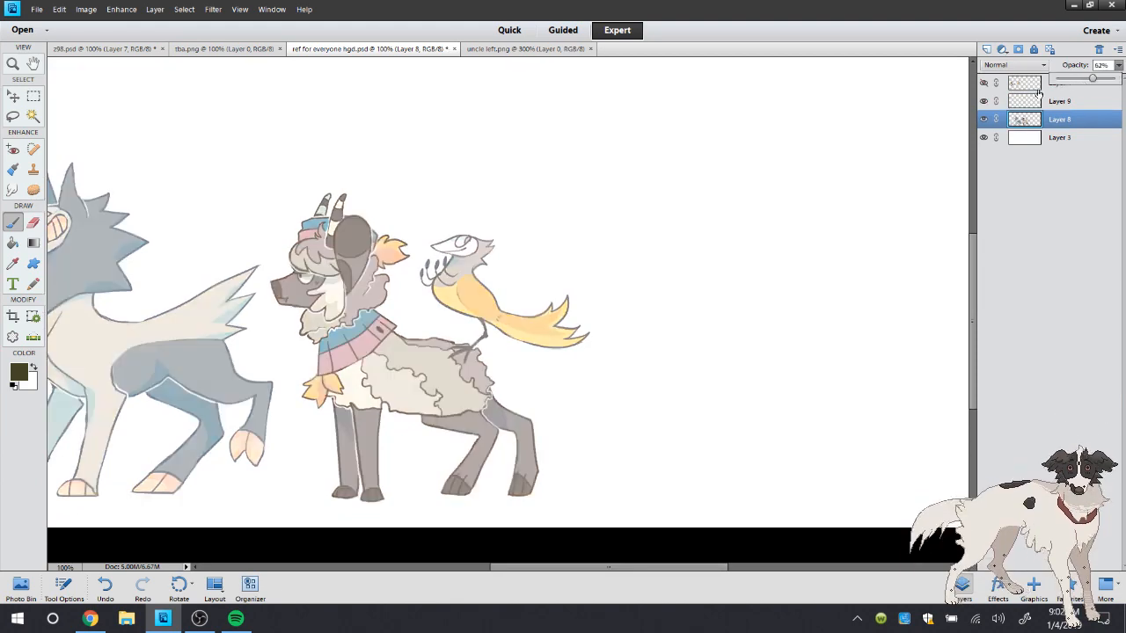
{"action": "left_click", "coordinate": [1038, 100]}
Fade Layer 8 further as a tracing guide around Socket's head and reselect Layer 9 for drawing
{"action": "left_click", "coordinate": [13, 63]}
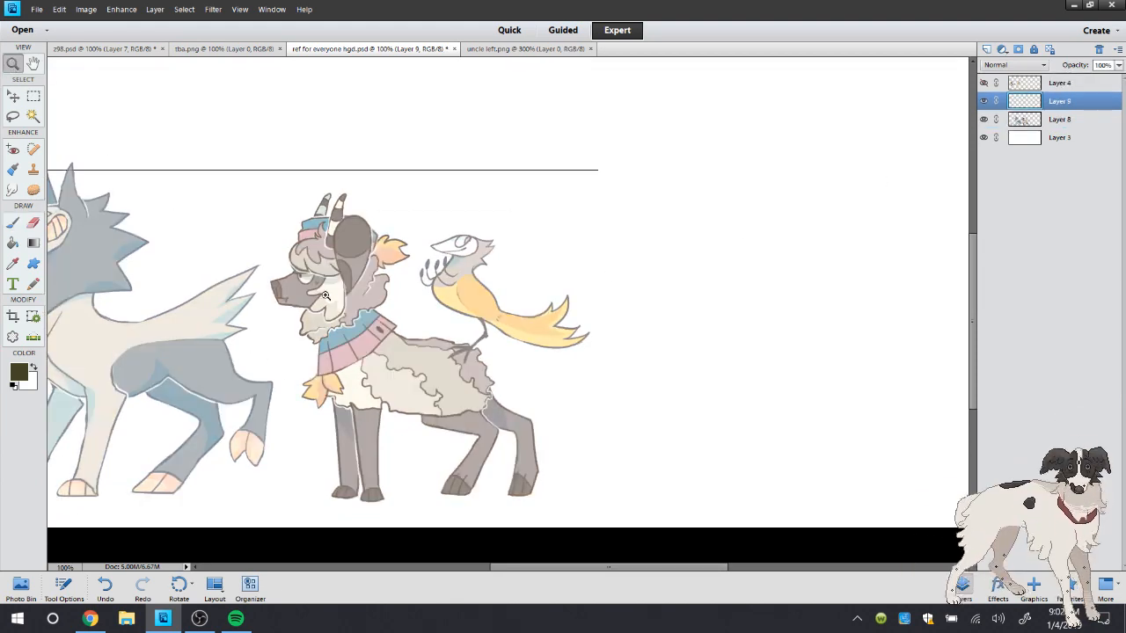
{"action": "left_click", "coordinate": [325, 296]}
{"action": "left_click", "coordinate": [459, 96]}
{"action": "left_click", "coordinate": [1047, 118]}
{"action": "left_click", "coordinate": [1119, 66]}
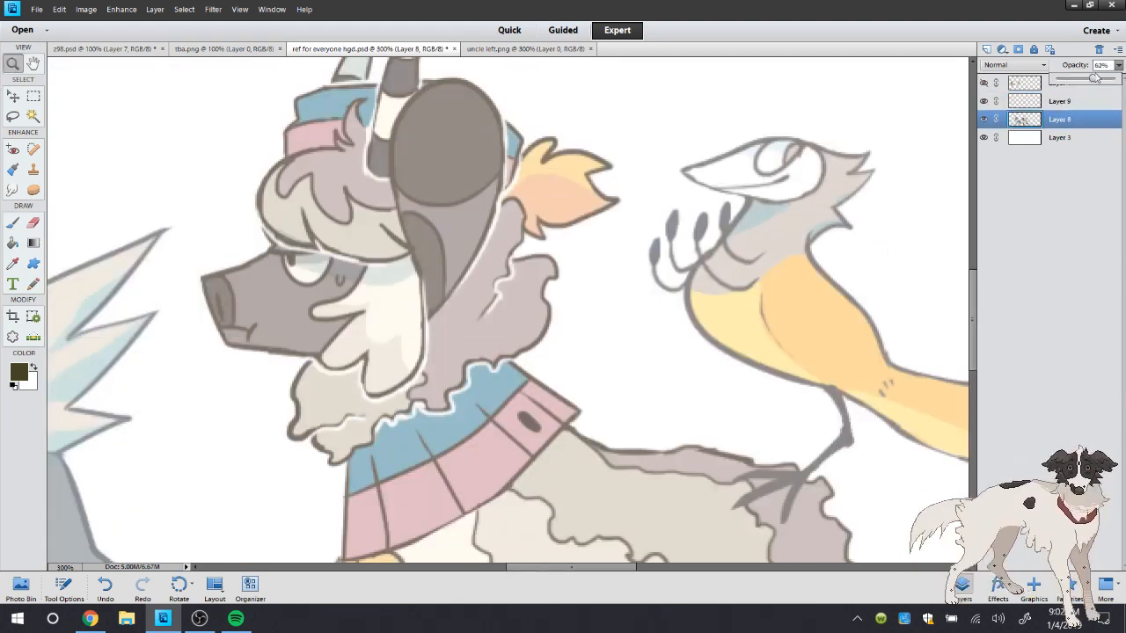
{"action": "left_click_drag", "start_coordinate": [1094, 78], "coordinate": [1077, 78]}
{"action": "left_click", "coordinate": [1038, 101]}
Check the face in uncle left.png, then rough in Uncle Left's snout, chin and forehead over Socket's faded head on Layer 9
{"action": "left_click", "coordinate": [525, 48]}
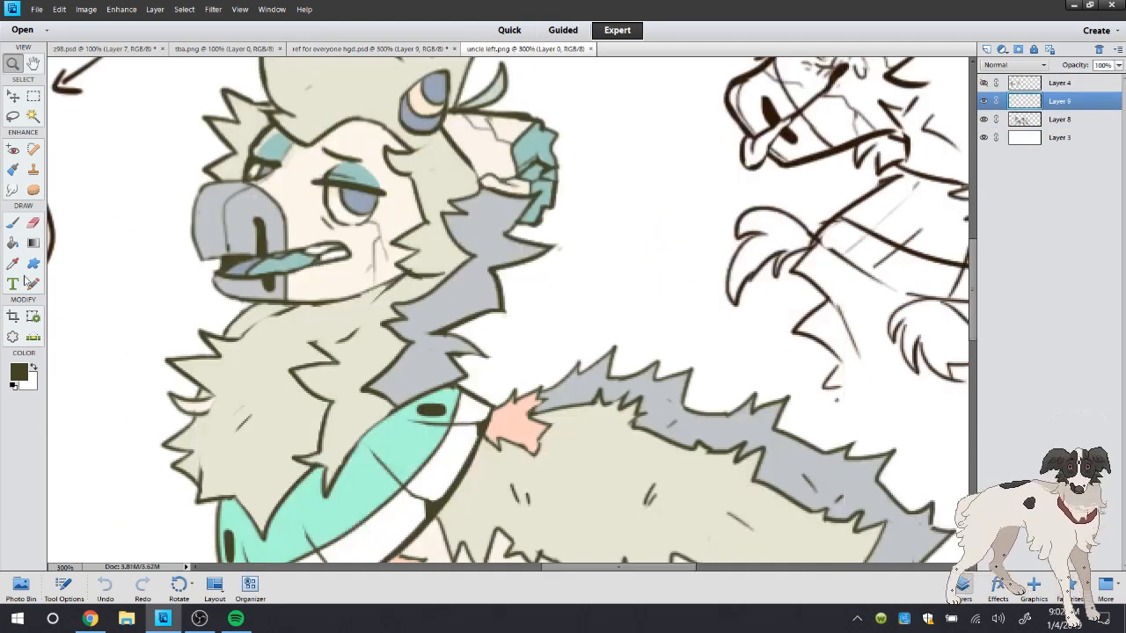
{"action": "left_click", "coordinate": [12, 263]}
{"action": "left_click", "coordinate": [370, 48]}
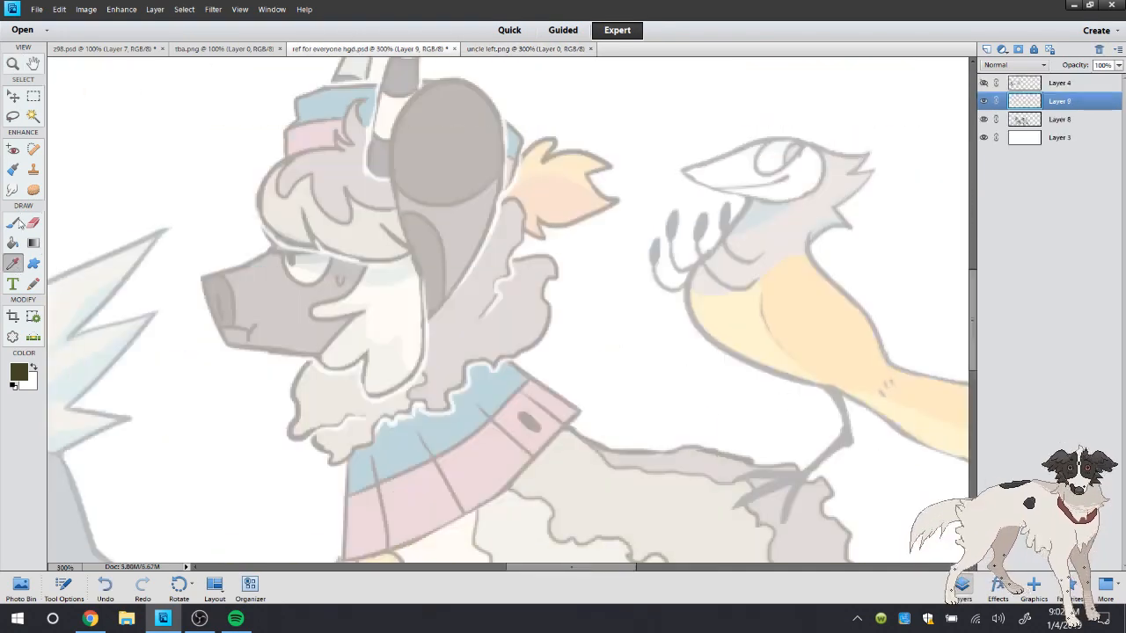
{"action": "key", "text": "b"}
{"action": "mouse_move", "coordinate": [327, 115]}
{"action": "left_mouse_down"}
{"action": "mouse_move", "coordinate": [293, 151]}
{"action": "mouse_move", "coordinate": [273, 206]}
{"action": "mouse_move", "coordinate": [213, 267]}
{"action": "mouse_move", "coordinate": [212, 298]}
{"action": "mouse_move", "coordinate": [243, 337]}
{"action": "left_mouse_up"}
{"action": "mouse_move", "coordinate": [206, 271]}
{"action": "left_mouse_down"}
{"action": "mouse_move", "coordinate": [258, 343]}
{"action": "mouse_move", "coordinate": [364, 342]}
{"action": "left_mouse_up"}
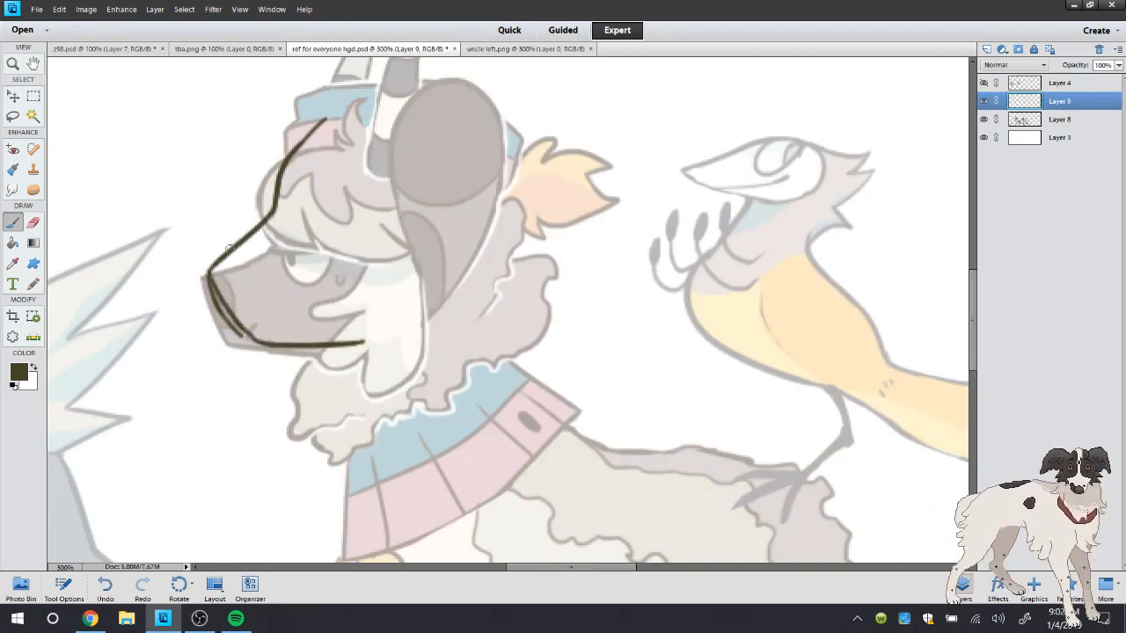
{"action": "left_click_drag", "start_coordinate": [215, 270], "coordinate": [275, 235]}
{"action": "left_click_drag", "start_coordinate": [223, 262], "coordinate": [366, 134]}
{"action": "mouse_move", "coordinate": [295, 183]}
{"action": "left_mouse_down"}
{"action": "mouse_move", "coordinate": [280, 226]}
{"action": "mouse_move", "coordinate": [235, 252]}
{"action": "mouse_move", "coordinate": [209, 322]}
{"action": "mouse_move", "coordinate": [231, 352]}
{"action": "mouse_move", "coordinate": [366, 339]}
{"action": "left_mouse_up"}
Erase the rough forehead and excess strokes, thinning the sketch to a clean outline of the muzzle's front and underside
{"action": "key", "text": "e"}
{"action": "mouse_move", "coordinate": [286, 233]}
{"action": "left_mouse_down"}
{"action": "mouse_move", "coordinate": [211, 280]}
{"action": "mouse_move", "coordinate": [226, 265]}
{"action": "mouse_move", "coordinate": [248, 330]}
{"action": "left_mouse_up"}
{"action": "mouse_move", "coordinate": [244, 258]}
{"action": "left_mouse_down"}
{"action": "mouse_move", "coordinate": [309, 183]}
{"action": "mouse_move", "coordinate": [318, 145]}
{"action": "mouse_move", "coordinate": [362, 134]}
{"action": "left_mouse_up"}
{"action": "left_click_drag", "start_coordinate": [240, 219], "coordinate": [264, 231]}
{"action": "left_click_drag", "start_coordinate": [325, 151], "coordinate": [355, 117]}
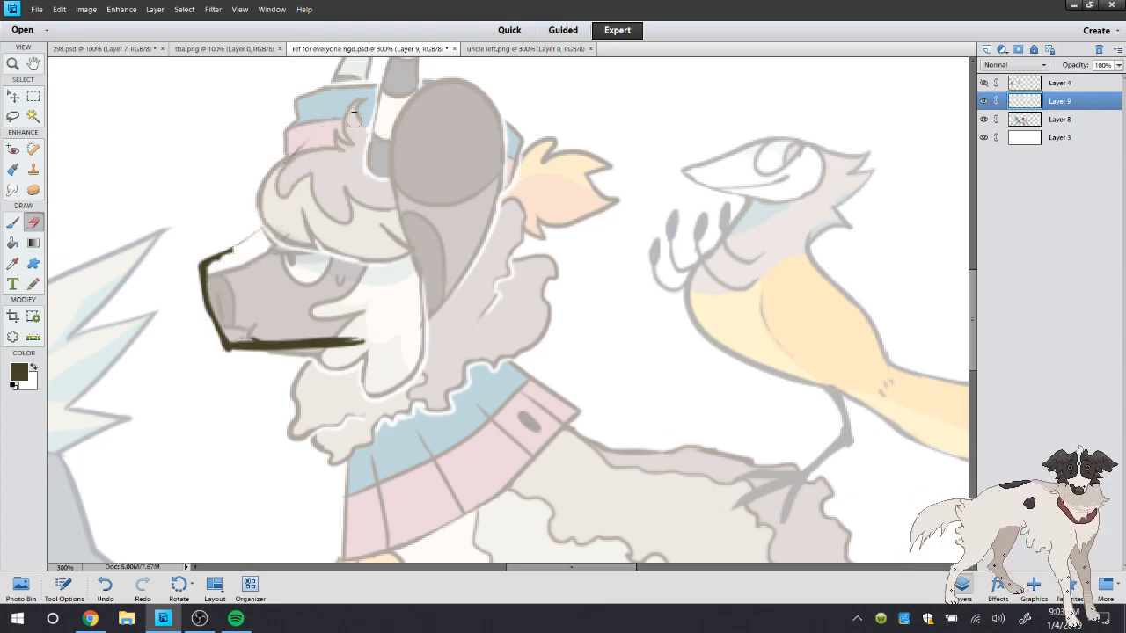
{"action": "mouse_move", "coordinate": [224, 316]}
{"action": "left_mouse_down"}
{"action": "mouse_move", "coordinate": [268, 339]}
{"action": "mouse_move", "coordinate": [375, 333]}
{"action": "mouse_move", "coordinate": [248, 359]}
{"action": "mouse_move", "coordinate": [341, 345]}
{"action": "left_mouse_up"}
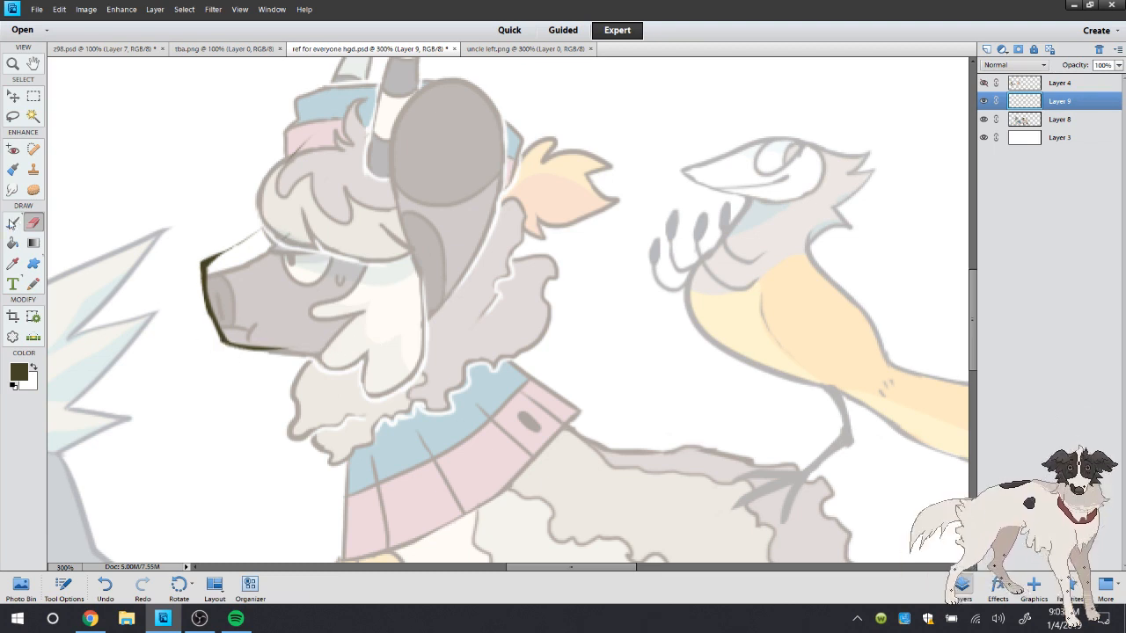
Draw the bridge of the muzzle up to the brow and erase the surplus forehead strokes above it
{"action": "left_click", "coordinate": [12, 223]}
{"action": "mouse_move", "coordinate": [211, 268]}
{"action": "left_mouse_down"}
{"action": "mouse_move", "coordinate": [267, 242]}
{"action": "mouse_move", "coordinate": [230, 257]}
{"action": "mouse_move", "coordinate": [273, 225]}
{"action": "mouse_move", "coordinate": [291, 187]}
{"action": "mouse_move", "coordinate": [328, 163]}
{"action": "left_mouse_up"}
{"action": "mouse_move", "coordinate": [248, 250]}
{"action": "left_mouse_down"}
{"action": "mouse_move", "coordinate": [295, 234]}
{"action": "mouse_move", "coordinate": [305, 195]}
{"action": "mouse_move", "coordinate": [367, 167]}
{"action": "mouse_move", "coordinate": [424, 164]}
{"action": "left_mouse_up"}
{"action": "mouse_move", "coordinate": [336, 174]}
{"action": "left_mouse_down"}
{"action": "mouse_move", "coordinate": [294, 211]}
{"action": "mouse_move", "coordinate": [223, 245]}
{"action": "left_mouse_up"}
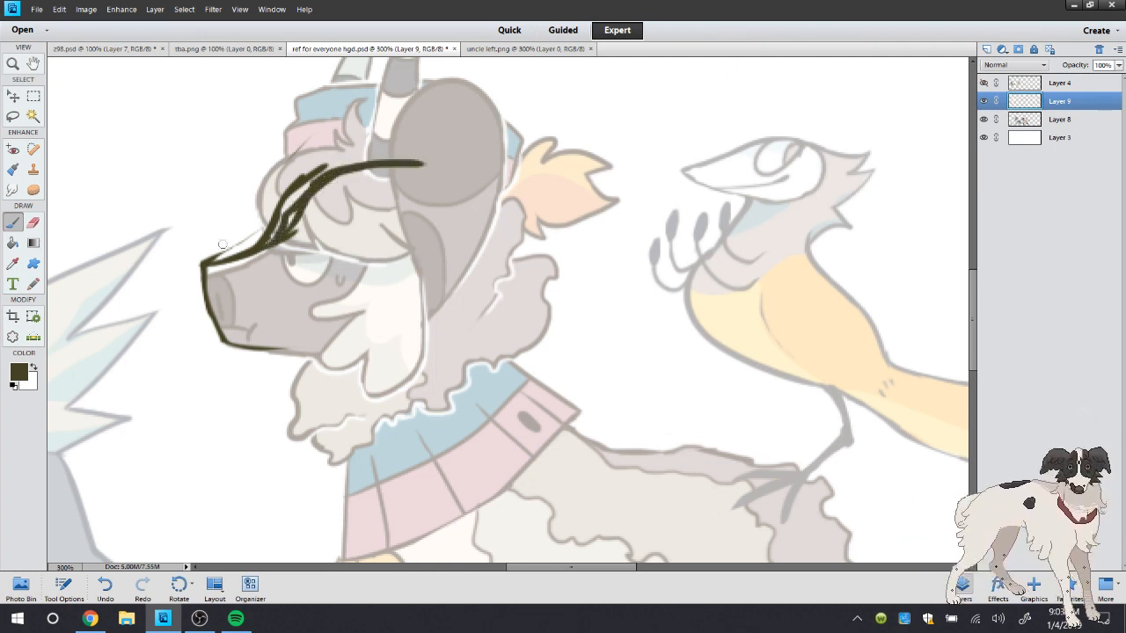
{"action": "left_click", "coordinate": [34, 226]}
{"action": "mouse_move", "coordinate": [295, 215]}
{"action": "left_mouse_down"}
{"action": "mouse_move", "coordinate": [286, 247]}
{"action": "mouse_move", "coordinate": [270, 232]}
{"action": "mouse_move", "coordinate": [250, 240]}
{"action": "mouse_move", "coordinate": [304, 167]}
{"action": "mouse_move", "coordinate": [341, 143]}
{"action": "mouse_move", "coordinate": [257, 227]}
{"action": "mouse_move", "coordinate": [345, 142]}
{"action": "mouse_move", "coordinate": [318, 173]}
{"action": "mouse_move", "coordinate": [363, 145]}
{"action": "mouse_move", "coordinate": [299, 149]}
{"action": "left_mouse_up"}
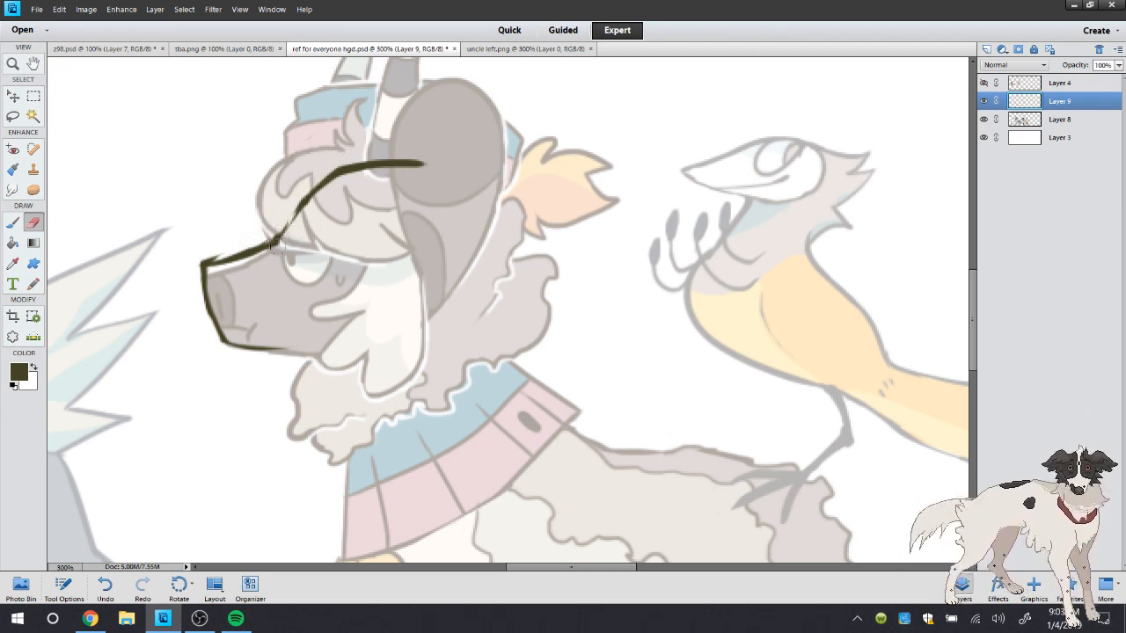
{"action": "mouse_move", "coordinate": [275, 248]}
{"action": "left_mouse_down"}
{"action": "mouse_move", "coordinate": [422, 163]}
{"action": "mouse_move", "coordinate": [188, 241]}
{"action": "left_mouse_up"}
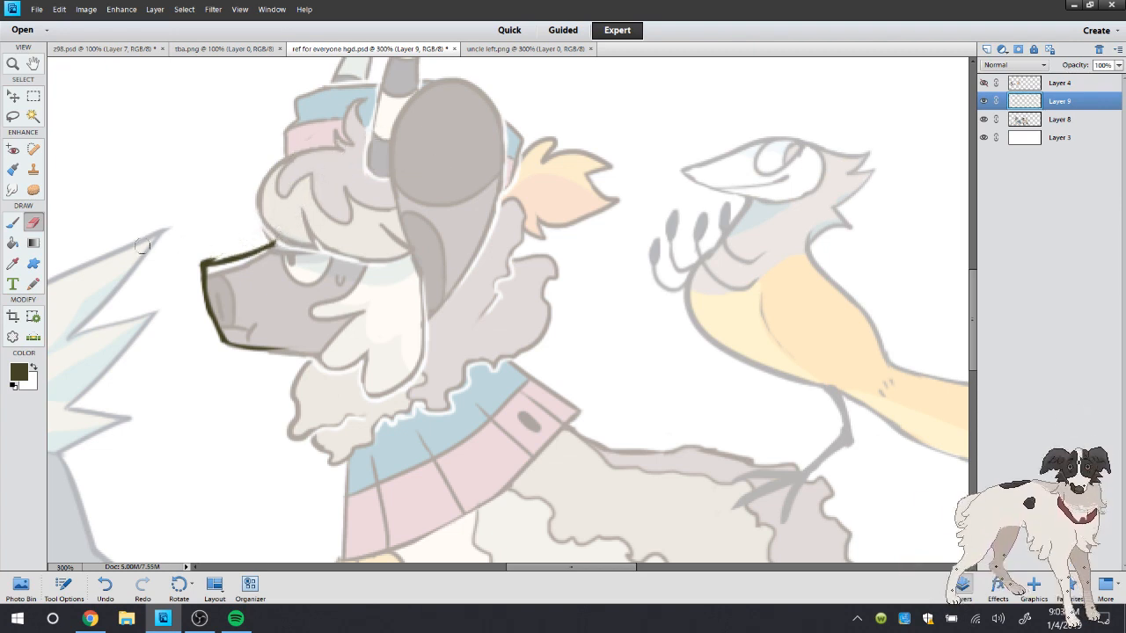
Outline the forehead, rounded skull and jaw to close the head shape, and erase the overshooting ends at the crown and jaw
{"action": "key", "text": "b"}
{"action": "mouse_move", "coordinate": [280, 222]}
{"action": "left_mouse_down"}
{"action": "mouse_move", "coordinate": [263, 243]}
{"action": "mouse_move", "coordinate": [308, 173]}
{"action": "mouse_move", "coordinate": [389, 156]}
{"action": "mouse_move", "coordinate": [475, 187]}
{"action": "left_mouse_up"}
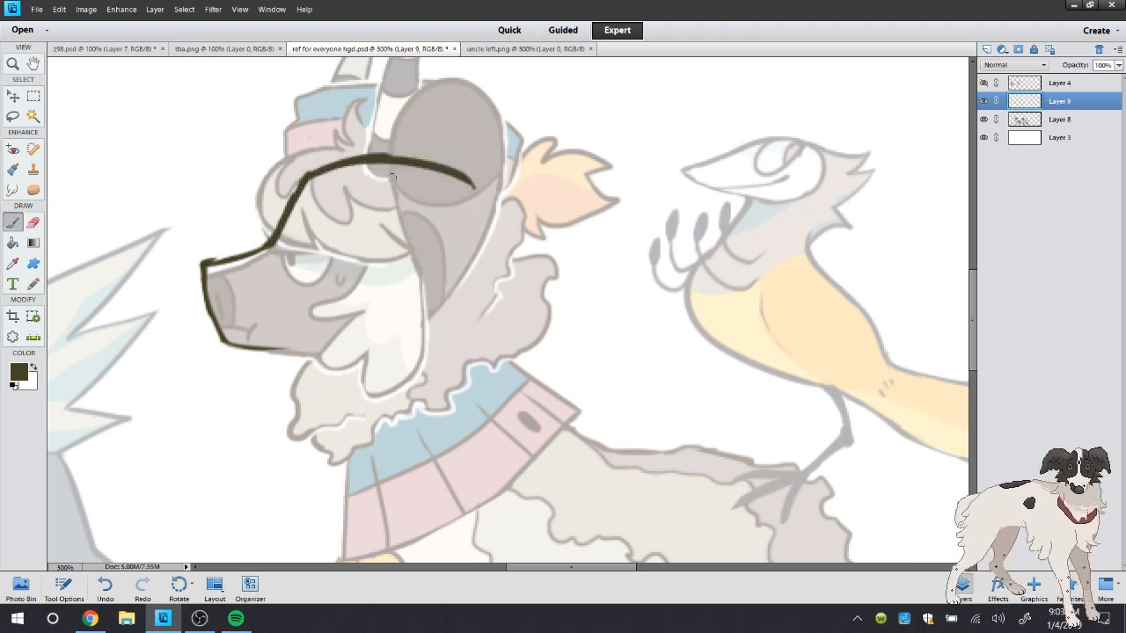
{"action": "mouse_move", "coordinate": [392, 174]}
{"action": "left_mouse_down"}
{"action": "mouse_move", "coordinate": [484, 234]}
{"action": "mouse_move", "coordinate": [470, 211]}
{"action": "mouse_move", "coordinate": [448, 287]}
{"action": "mouse_move", "coordinate": [466, 247]}
{"action": "mouse_move", "coordinate": [343, 350]}
{"action": "left_mouse_up"}
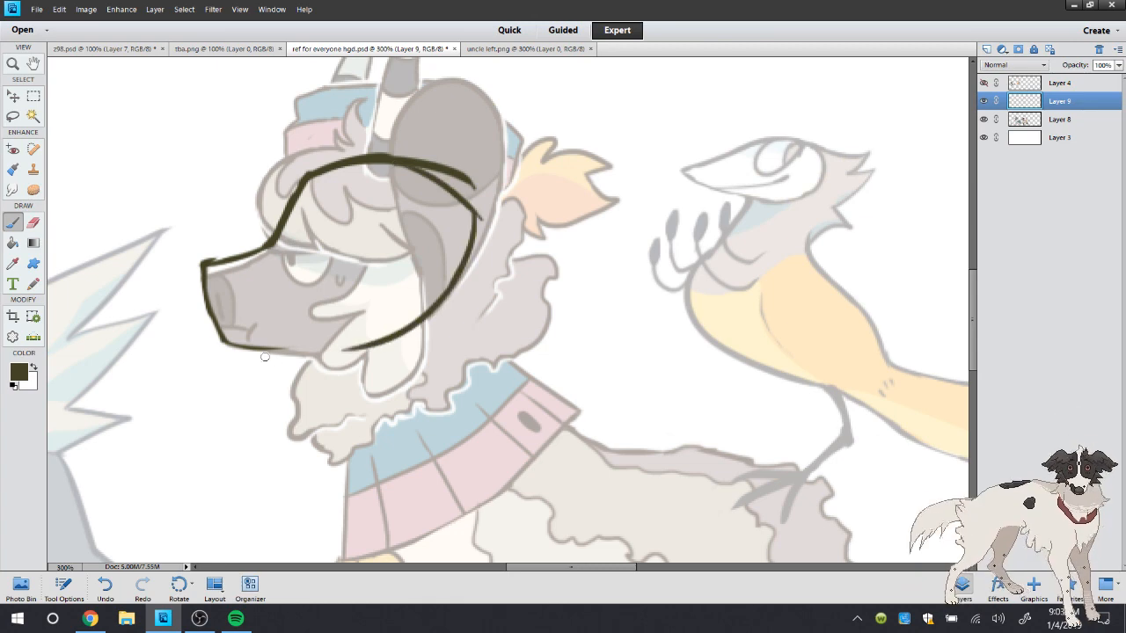
{"action": "left_click_drag", "start_coordinate": [265, 357], "coordinate": [416, 331]}
{"action": "left_click", "coordinate": [34, 223]}
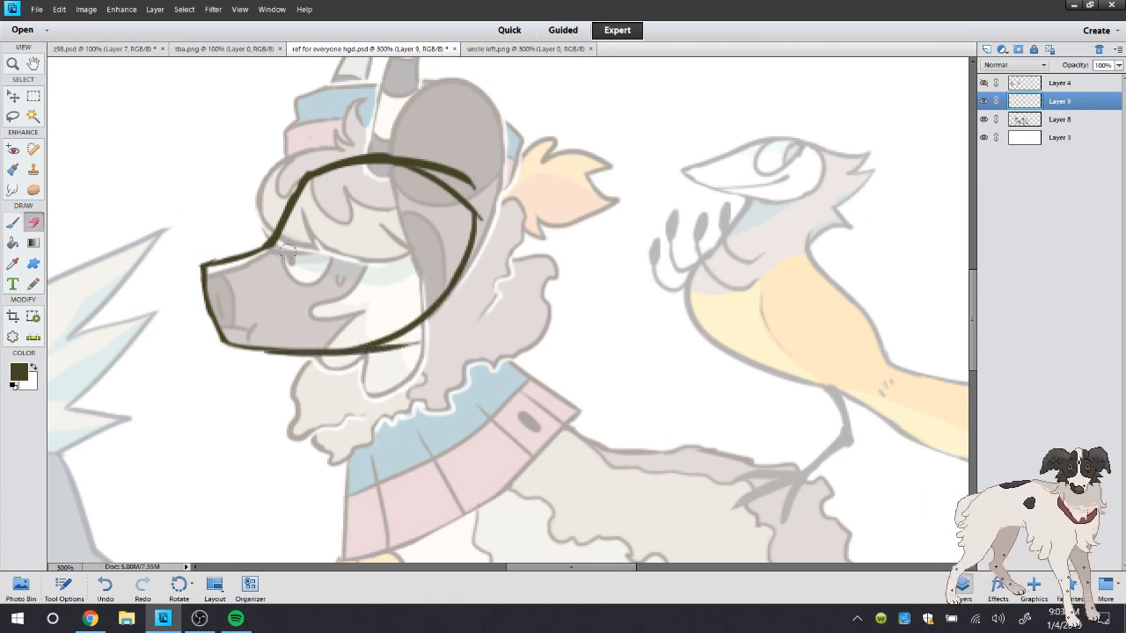
{"action": "mouse_move", "coordinate": [429, 158]}
{"action": "left_mouse_down"}
{"action": "mouse_move", "coordinate": [484, 186]}
{"action": "mouse_move", "coordinate": [410, 153]}
{"action": "left_mouse_up"}
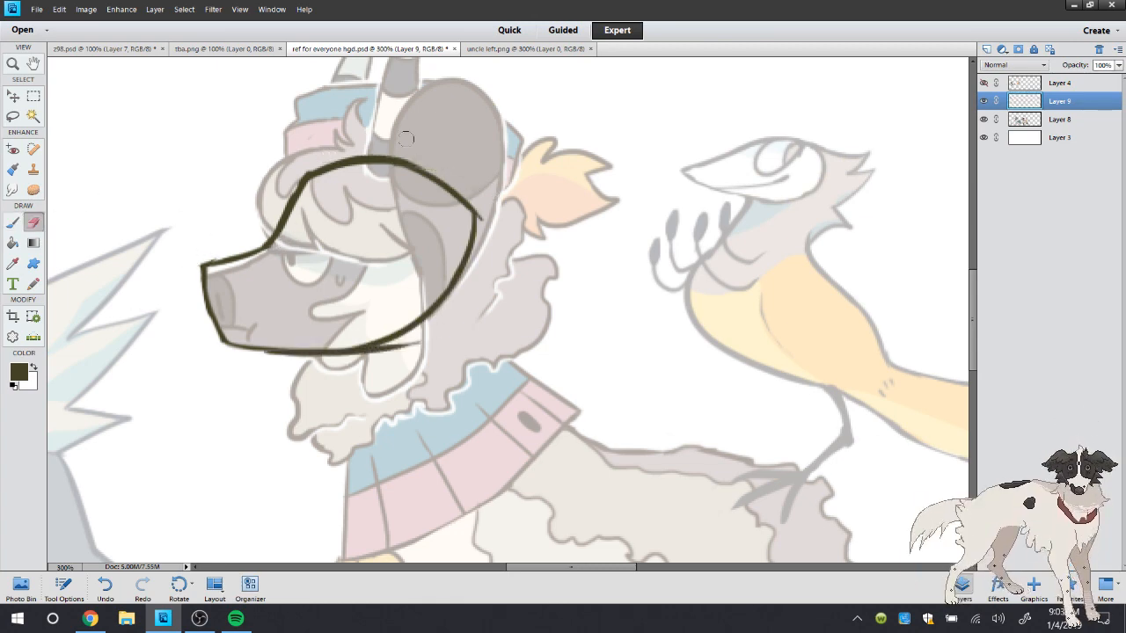
{"action": "left_click_drag", "start_coordinate": [417, 346], "coordinate": [361, 359]}
{"action": "left_click_drag", "start_coordinate": [400, 352], "coordinate": [306, 367]}
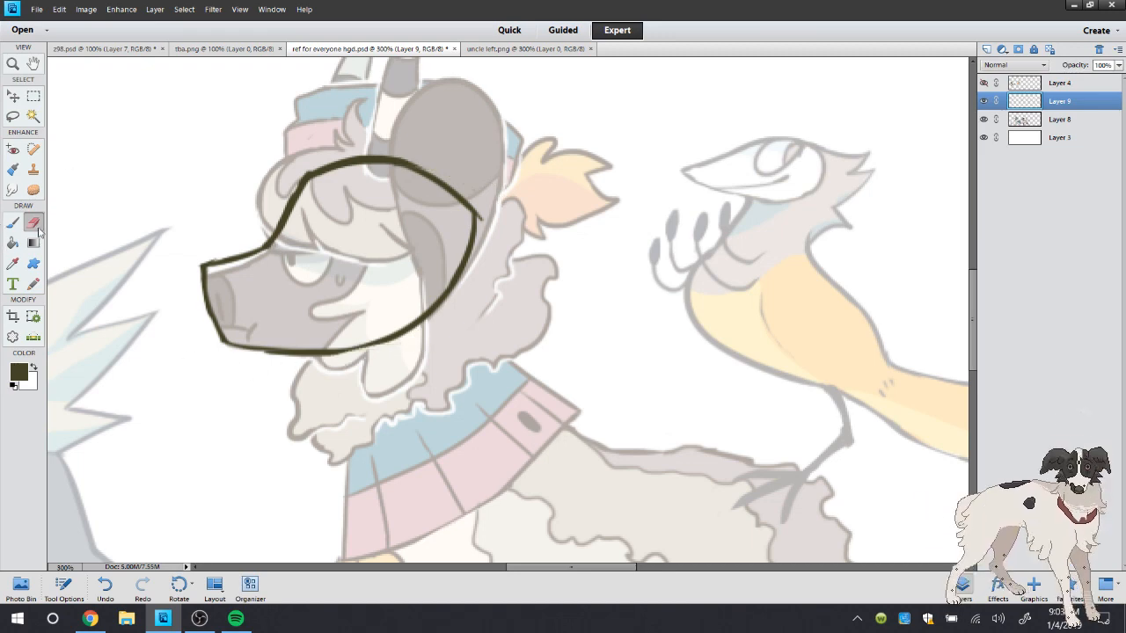
Try to draw an oval eye with a straight eyelid line at the muzzle bridge, undoing the oval between attempts
{"action": "left_click", "coordinate": [12, 223]}
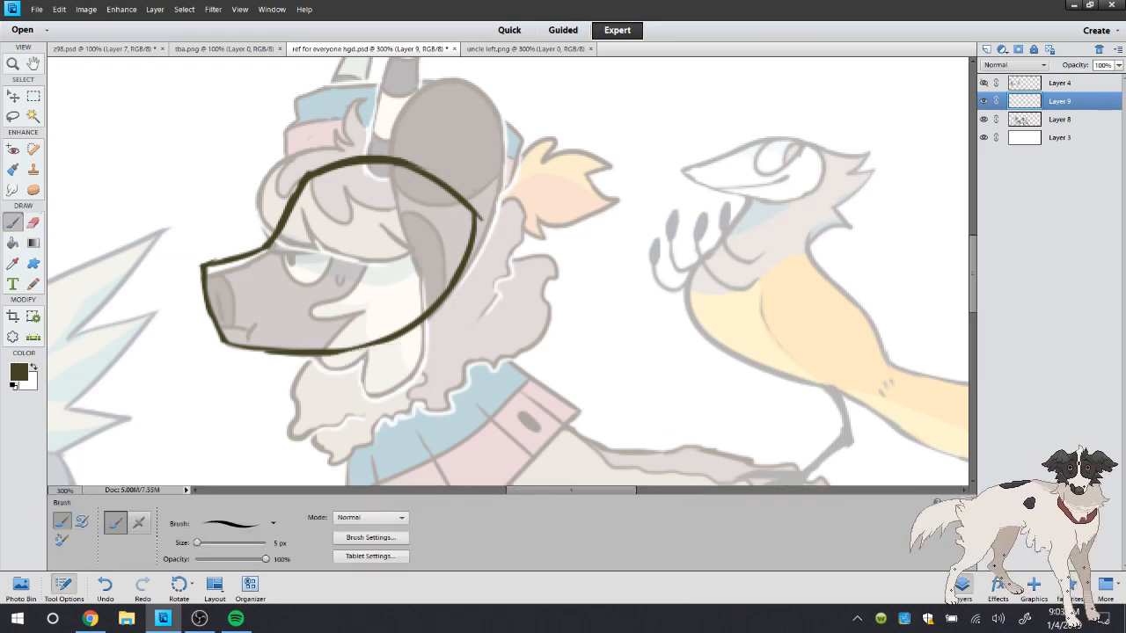
{"action": "left_click", "coordinate": [63, 584]}
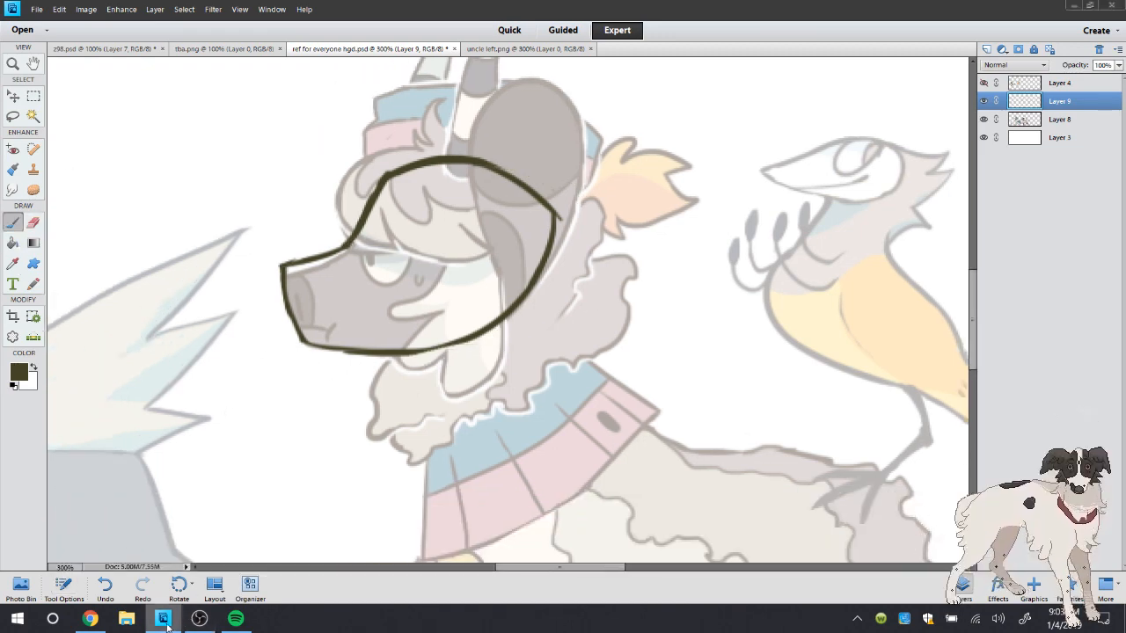
{"action": "left_click", "coordinate": [163, 618]}
{"action": "left_click", "coordinate": [163, 618]}
{"action": "left_click_drag", "start_coordinate": [350, 247], "coordinate": [431, 243]}
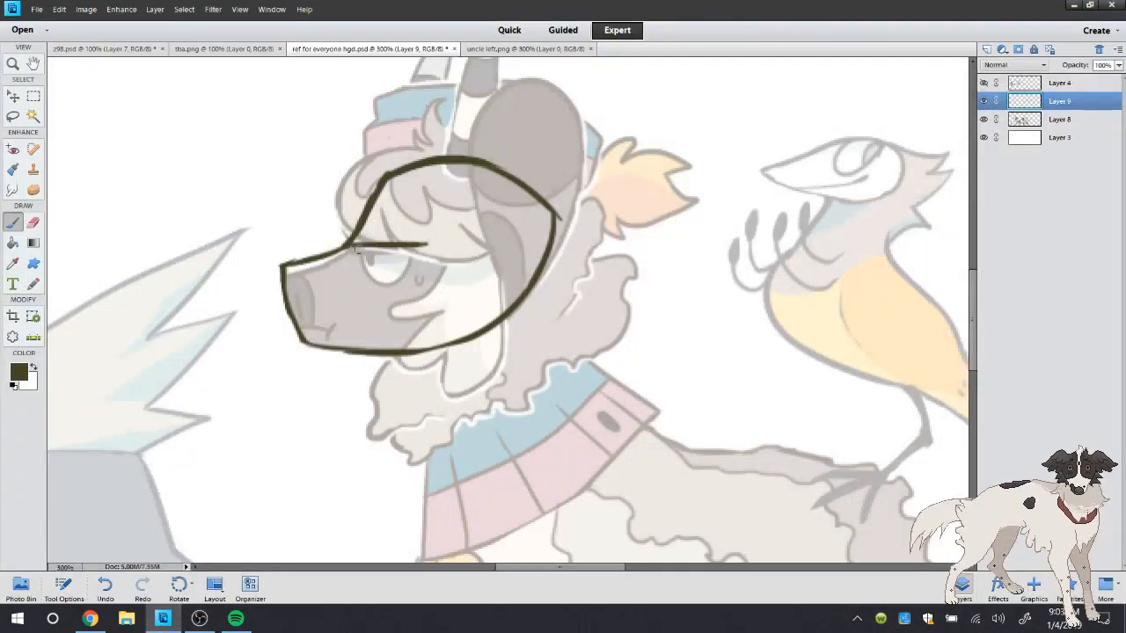
{"action": "mouse_move", "coordinate": [360, 254]}
{"action": "left_mouse_down"}
{"action": "mouse_move", "coordinate": [390, 274]}
{"action": "mouse_move", "coordinate": [362, 232]}
{"action": "left_mouse_up"}
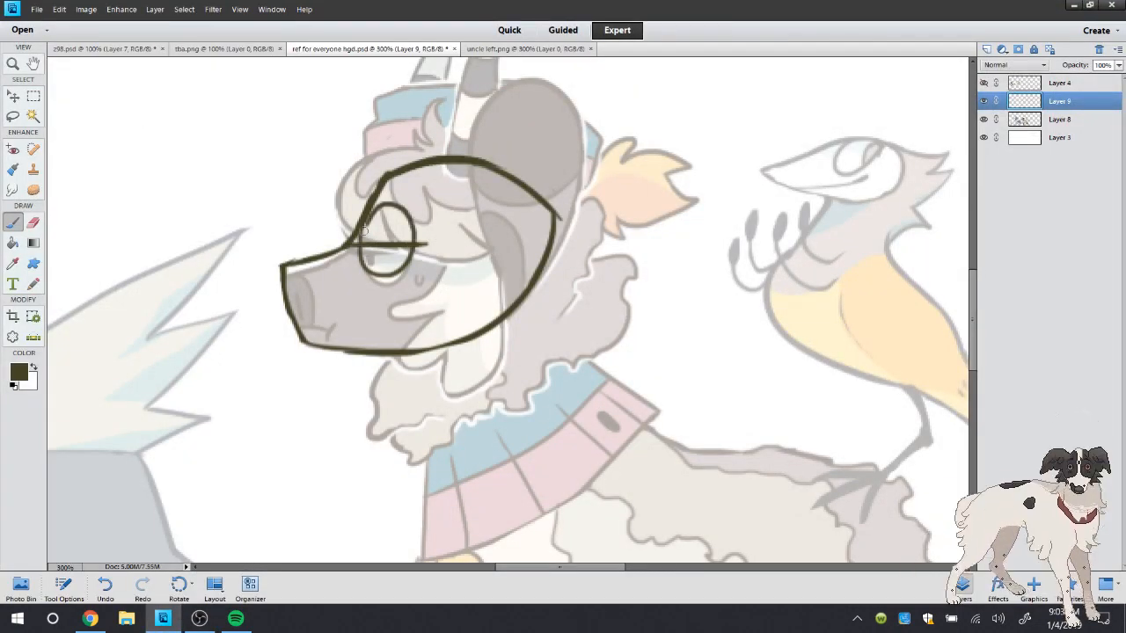
{"action": "left_click", "coordinate": [104, 595]}
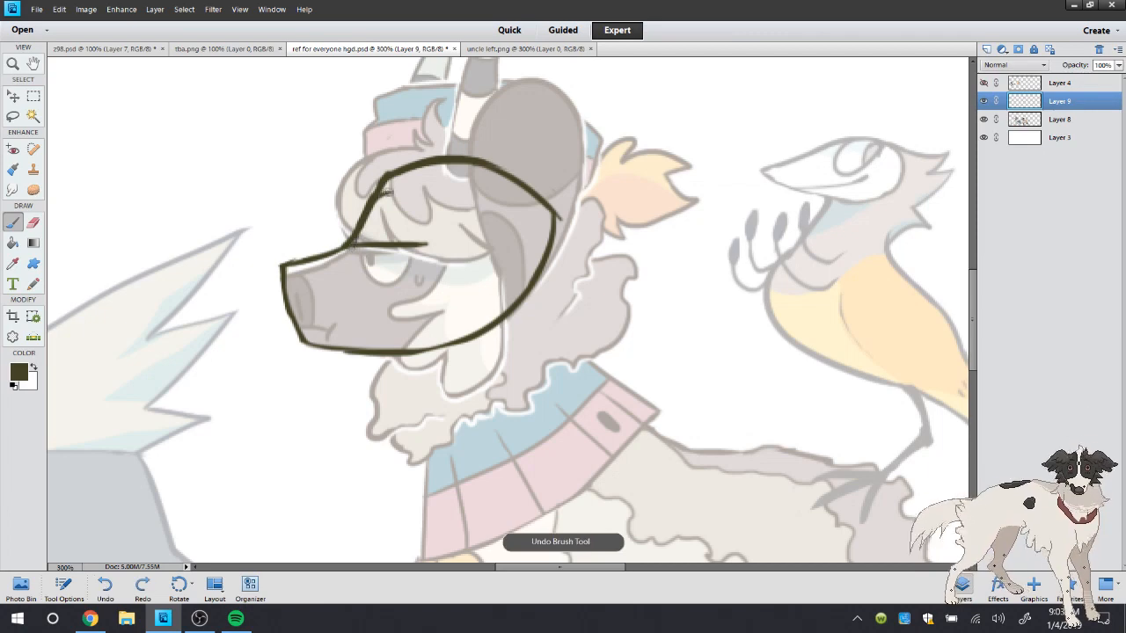
{"action": "mouse_move", "coordinate": [384, 187]}
{"action": "left_mouse_down"}
{"action": "mouse_move", "coordinate": [420, 239]}
{"action": "mouse_move", "coordinate": [414, 218]}
{"action": "mouse_move", "coordinate": [413, 249]}
{"action": "mouse_move", "coordinate": [392, 273]}
{"action": "mouse_move", "coordinate": [356, 230]}
{"action": "left_mouse_up"}
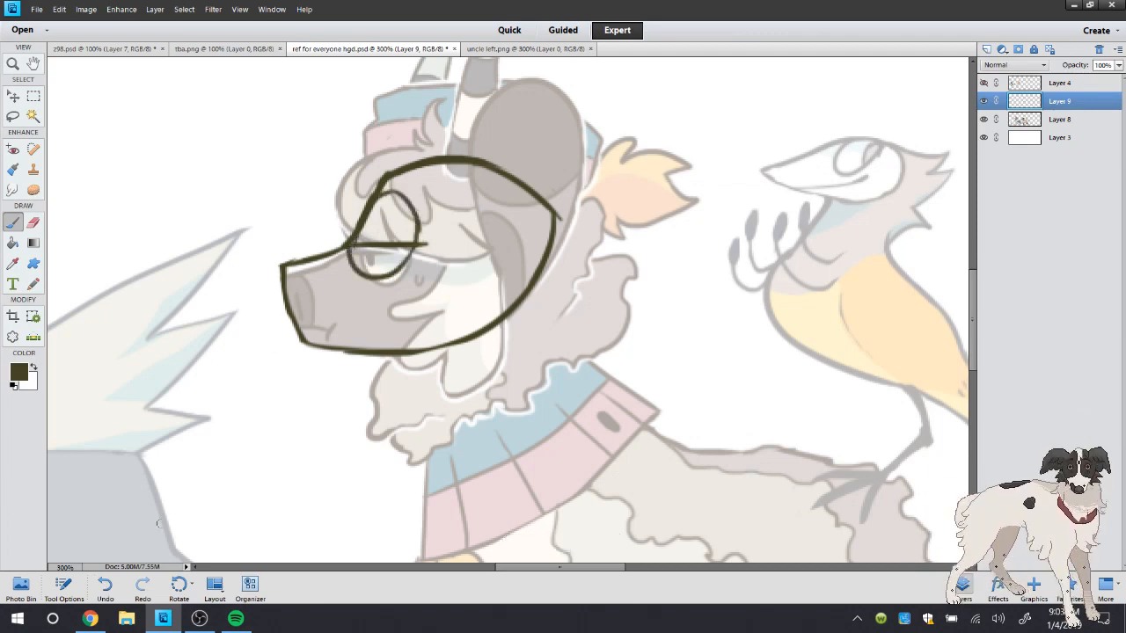
{"action": "left_click", "coordinate": [105, 587]}
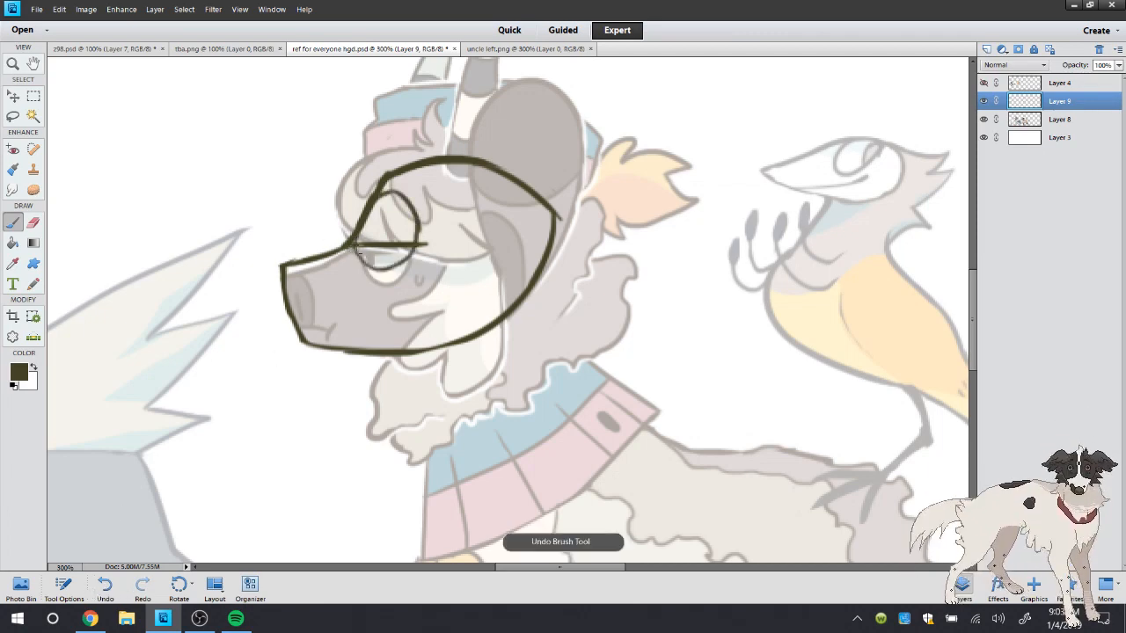
{"action": "left_click", "coordinate": [63, 588]}
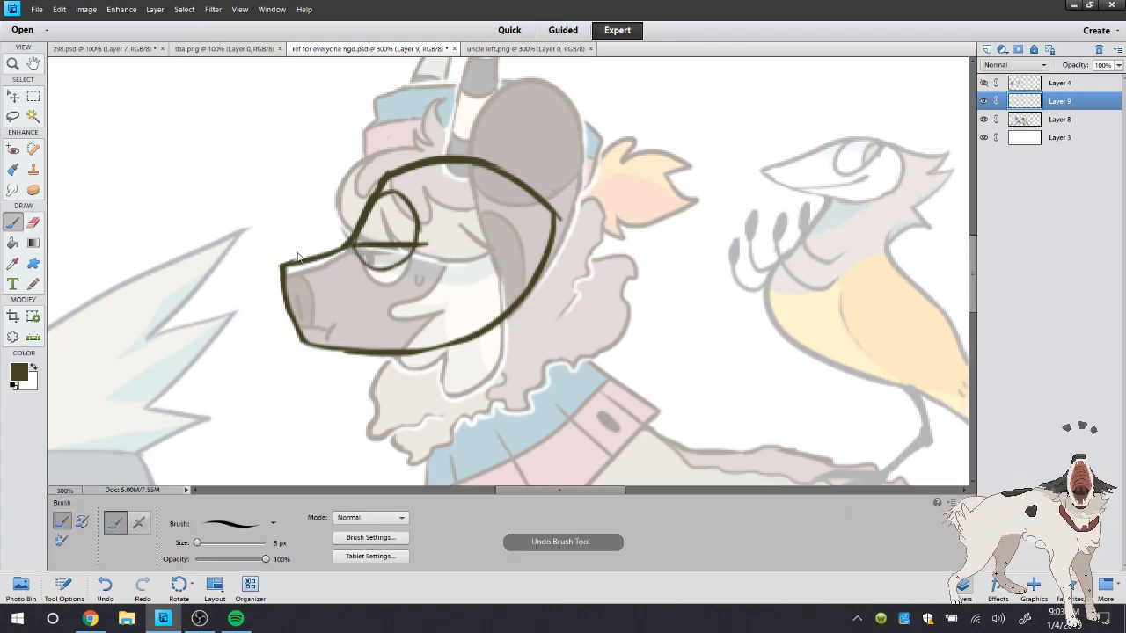
{"action": "left_click", "coordinate": [105, 587]}
{"action": "left_click", "coordinate": [63, 587]}
Draw the vertical line separating the nose tip from the muzzle, the mouth line and a dark upright mark across it
{"action": "mouse_move", "coordinate": [356, 241]}
{"action": "left_mouse_down"}
{"action": "mouse_move", "coordinate": [378, 265]}
{"action": "mouse_move", "coordinate": [420, 234]}
{"action": "mouse_move", "coordinate": [349, 261]}
{"action": "mouse_move", "coordinate": [382, 205]}
{"action": "mouse_move", "coordinate": [370, 264]}
{"action": "mouse_move", "coordinate": [332, 347]}
{"action": "left_mouse_up"}
{"action": "key", "text": "e"}
{"action": "left_click", "coordinate": [12, 223]}
{"action": "left_click_drag", "start_coordinate": [289, 315], "coordinate": [376, 327]}
{"action": "mouse_move", "coordinate": [310, 299]}
{"action": "left_mouse_down"}
{"action": "mouse_move", "coordinate": [313, 337]}
{"action": "mouse_move", "coordinate": [310, 294]}
{"action": "mouse_move", "coordinate": [385, 328]}
{"action": "mouse_move", "coordinate": [361, 308]}
{"action": "left_mouse_up"}
{"action": "left_click", "coordinate": [33, 223]}
{"action": "left_click", "coordinate": [14, 220]}
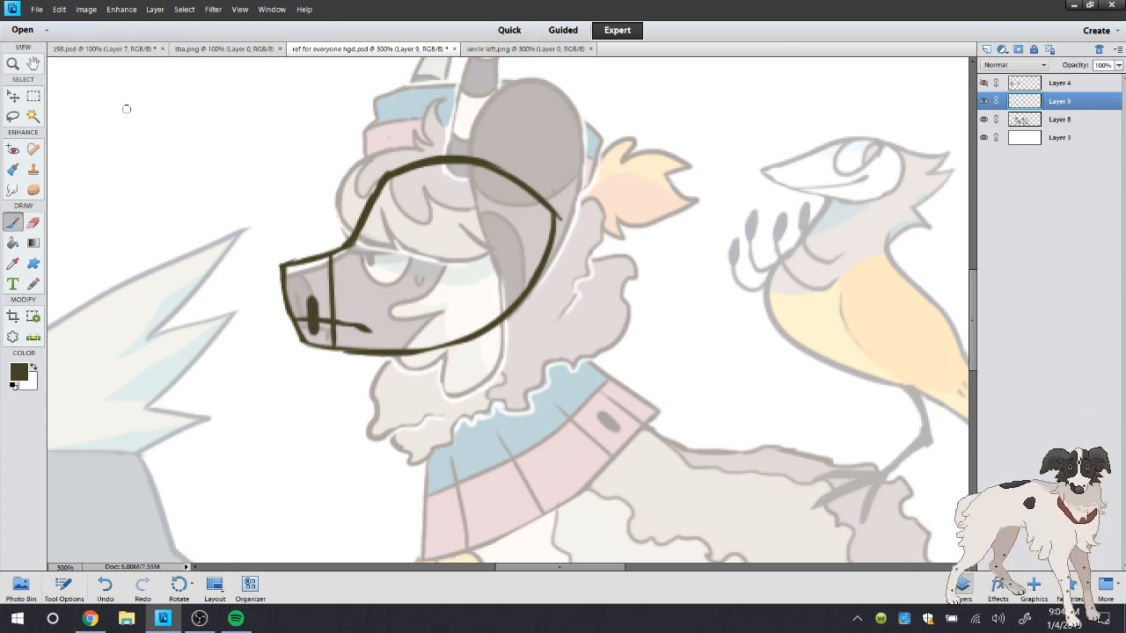
Doodle a small head with an open mouth and dot eye in the blank area beside the head sketch
{"action": "left_click_drag", "start_coordinate": [130, 117], "coordinate": [215, 138]}
{"action": "left_click_drag", "start_coordinate": [167, 111], "coordinate": [171, 135]}
{"action": "mouse_move", "coordinate": [214, 138]}
{"action": "left_mouse_down"}
{"action": "mouse_move", "coordinate": [195, 199]}
{"action": "mouse_move", "coordinate": [218, 191]}
{"action": "mouse_move", "coordinate": [168, 201]}
{"action": "mouse_move", "coordinate": [202, 182]}
{"action": "mouse_move", "coordinate": [171, 194]}
{"action": "mouse_move", "coordinate": [190, 148]}
{"action": "mouse_move", "coordinate": [181, 135]}
{"action": "mouse_move", "coordinate": [138, 140]}
{"action": "left_mouse_up"}
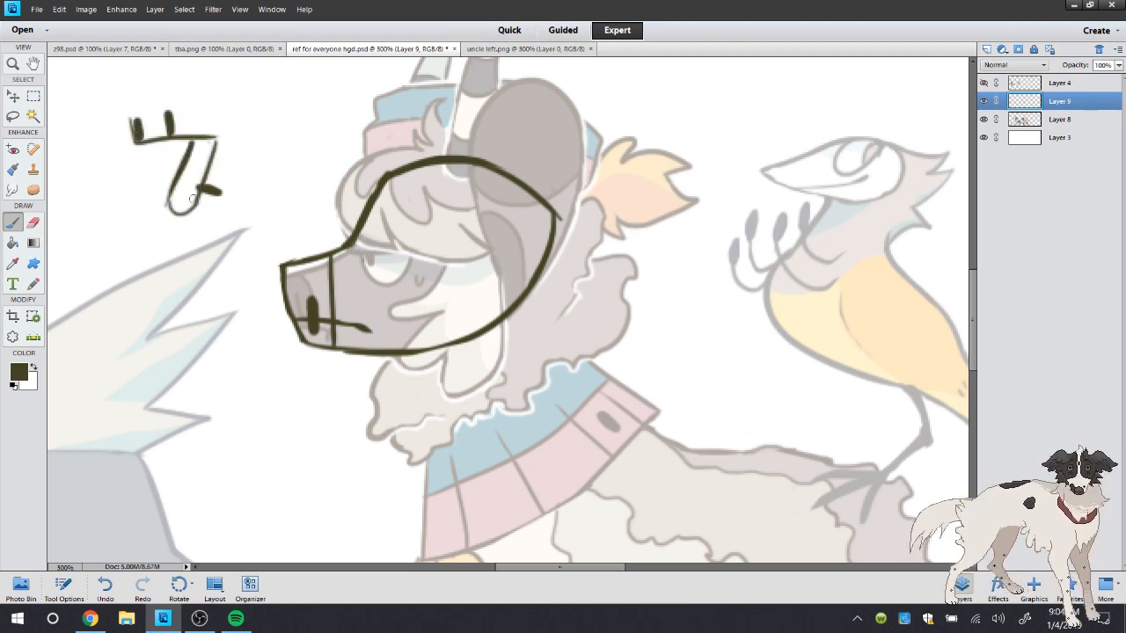
{"action": "mouse_move", "coordinate": [188, 210]}
{"action": "left_mouse_down"}
{"action": "mouse_move", "coordinate": [229, 186]}
{"action": "mouse_move", "coordinate": [242, 151]}
{"action": "left_mouse_up"}
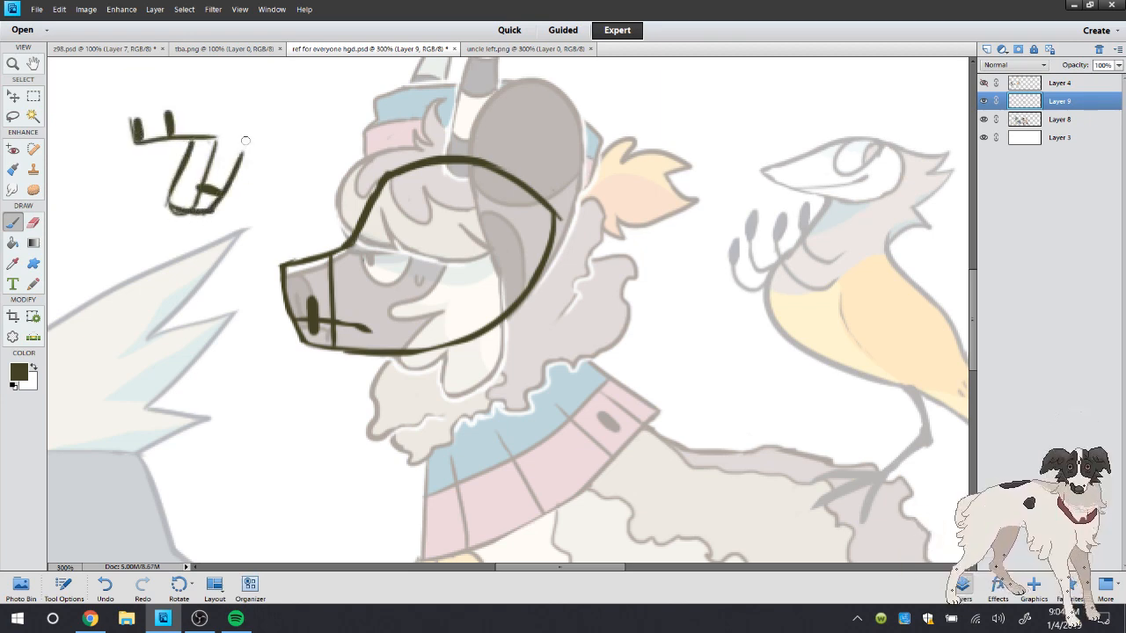
{"action": "mouse_move", "coordinate": [133, 117]}
{"action": "left_mouse_down"}
{"action": "mouse_move", "coordinate": [190, 97]}
{"action": "mouse_move", "coordinate": [192, 136]}
{"action": "left_mouse_up"}
{"action": "left_click_drag", "start_coordinate": [204, 118], "coordinate": [217, 118]}
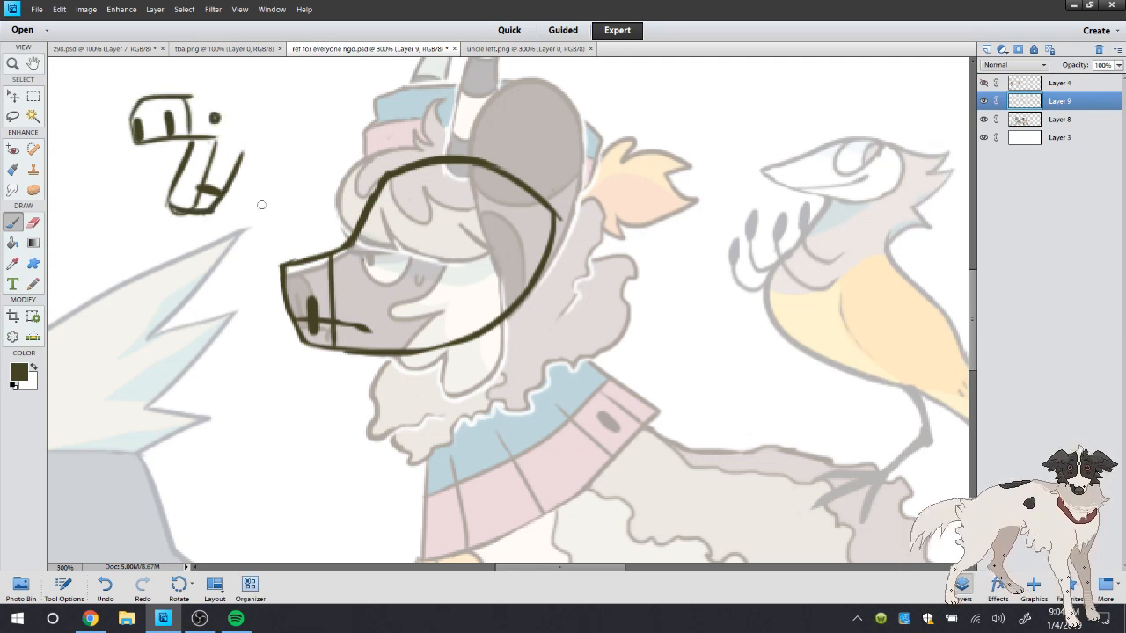
Lasso the small open-mouthed head doodle, delete it and clear the selection
{"action": "key", "text": "l"}
{"action": "left_click_drag", "start_coordinate": [251, 58], "coordinate": [287, 75]}
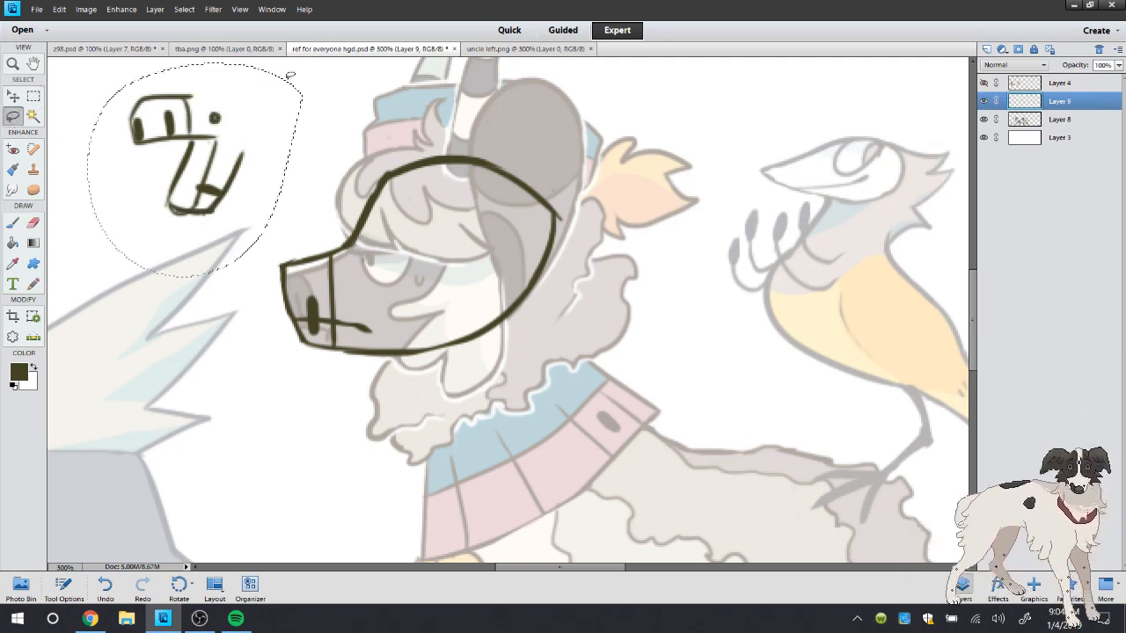
{"action": "key", "text": "Delete"}
{"action": "key", "text": "ctrl+d"}
Draw the half-closed eye with a straight upper lid, a rounded iris below it and a tall oval outline around it
{"action": "left_click", "coordinate": [16, 224]}
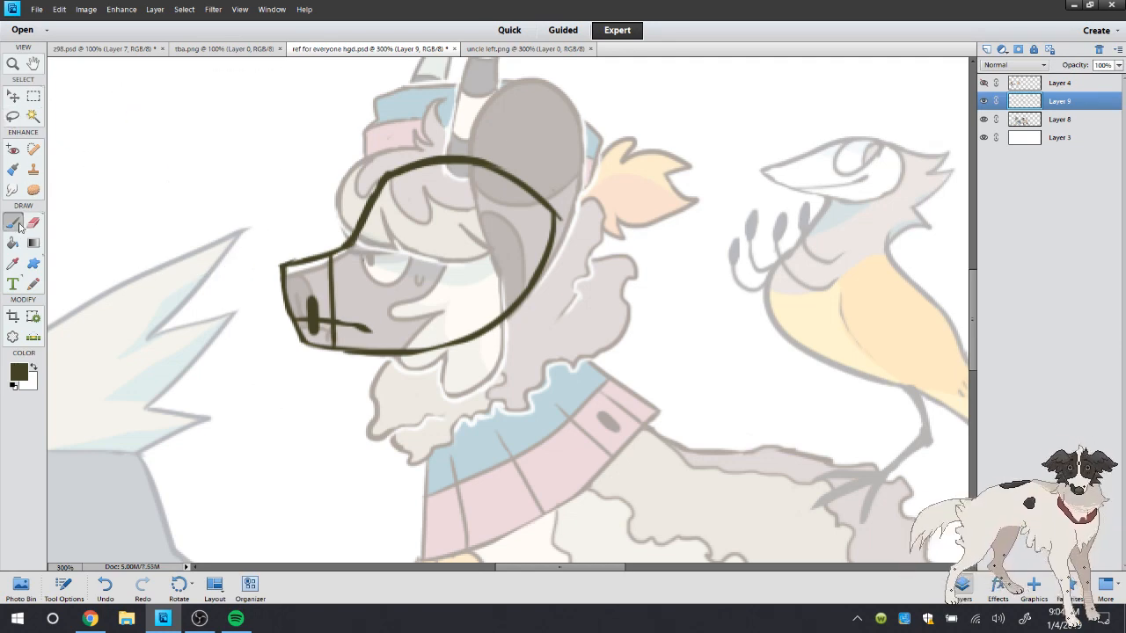
{"action": "left_click_drag", "start_coordinate": [361, 249], "coordinate": [440, 244]}
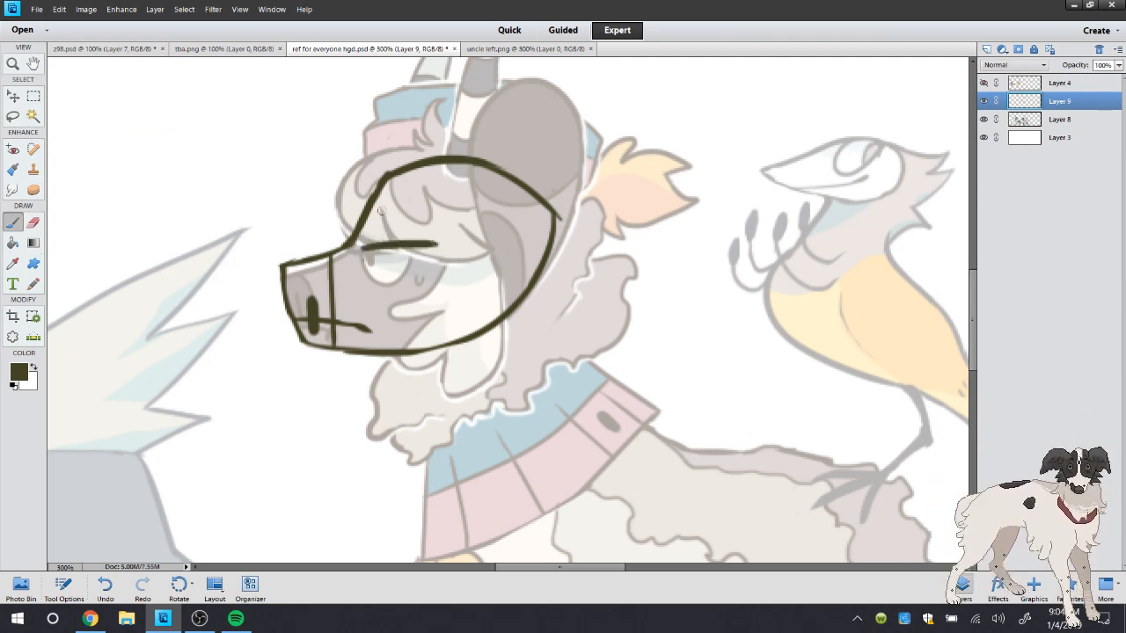
{"action": "mouse_move", "coordinate": [381, 209]}
{"action": "left_mouse_down"}
{"action": "mouse_move", "coordinate": [379, 281]}
{"action": "mouse_move", "coordinate": [404, 251]}
{"action": "mouse_move", "coordinate": [435, 243]}
{"action": "left_mouse_up"}
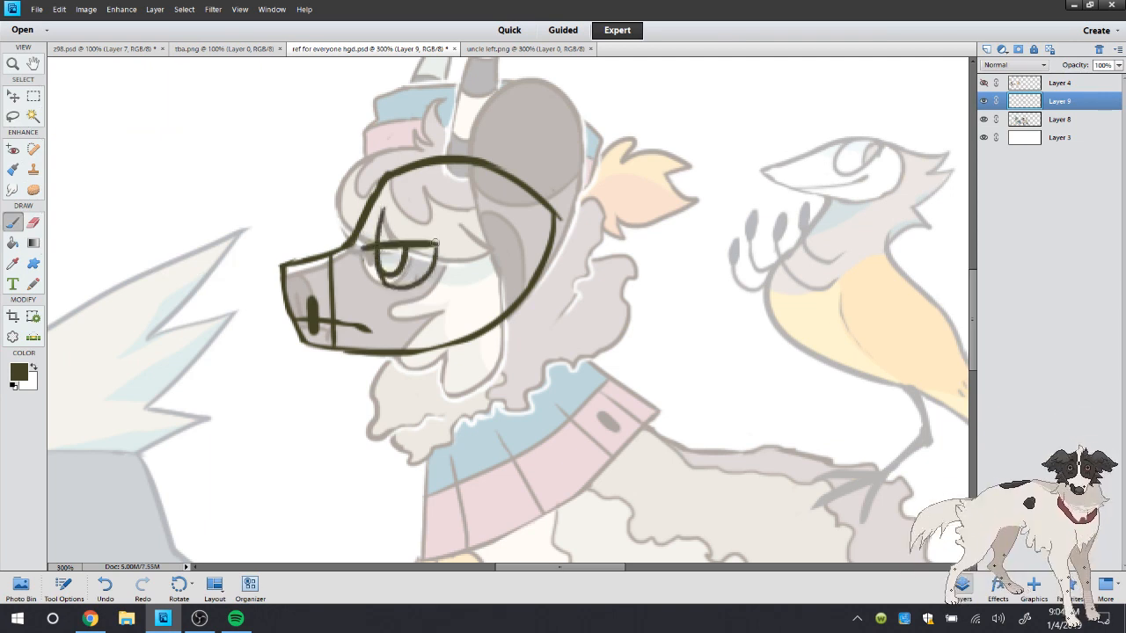
{"action": "mouse_move", "coordinate": [383, 208]}
{"action": "left_mouse_down"}
{"action": "mouse_move", "coordinate": [435, 219]}
{"action": "mouse_move", "coordinate": [436, 245]}
{"action": "left_mouse_up"}
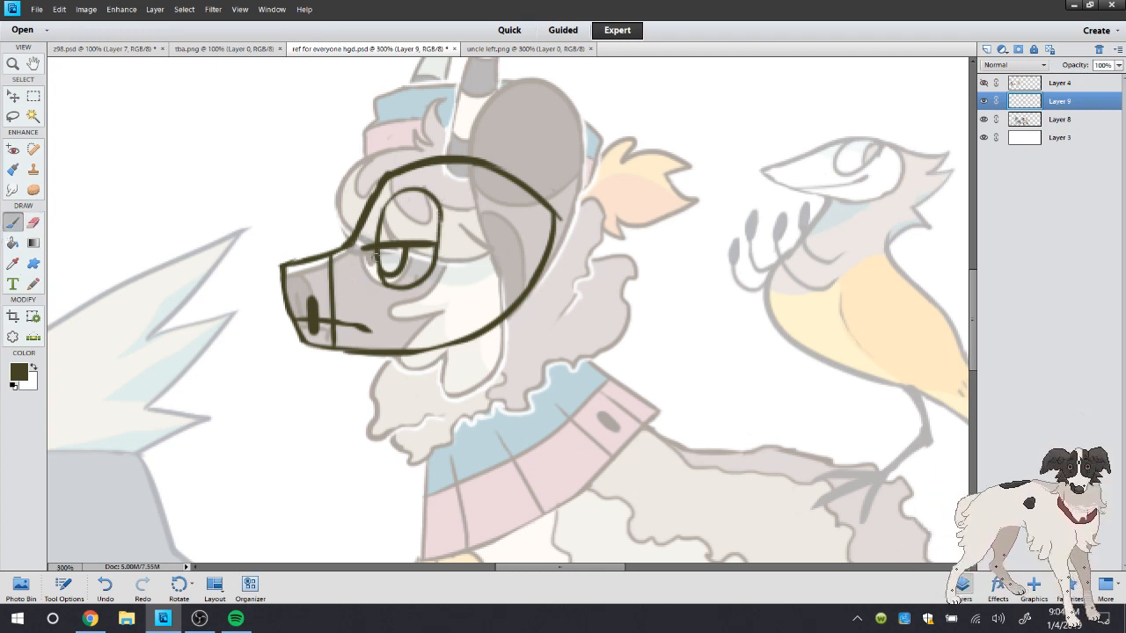
Compare the head and eye sketch in ref for everyone hgd.psd with Uncle Left's face in uncle left.png
{"action": "left_click", "coordinate": [482, 50]}
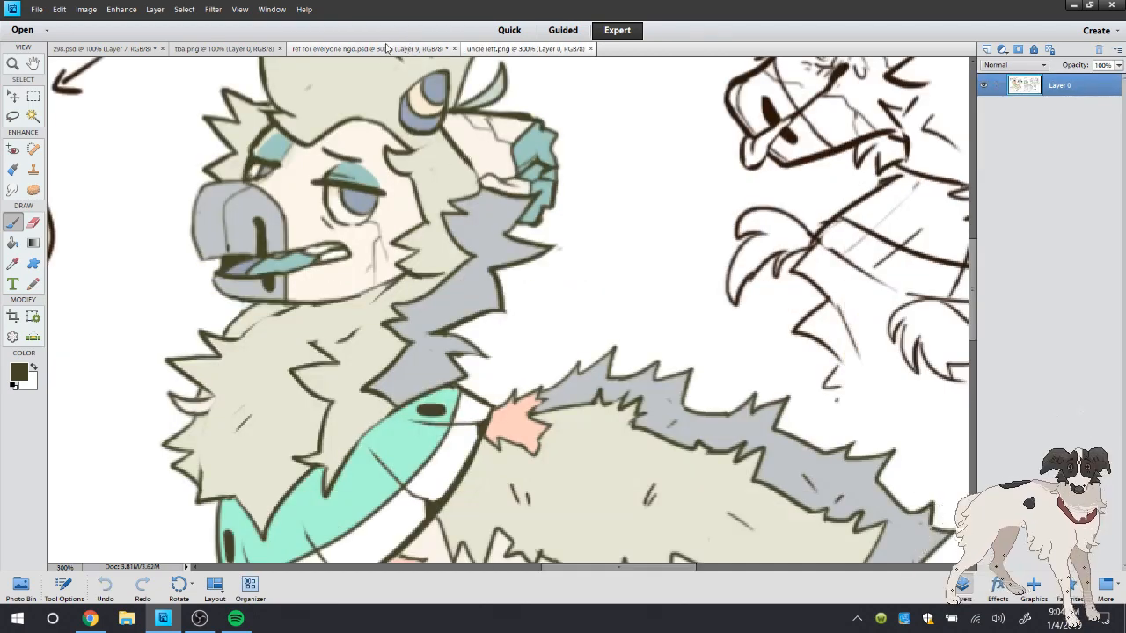
{"action": "left_click", "coordinate": [405, 48]}
{"action": "left_click", "coordinate": [483, 50]}
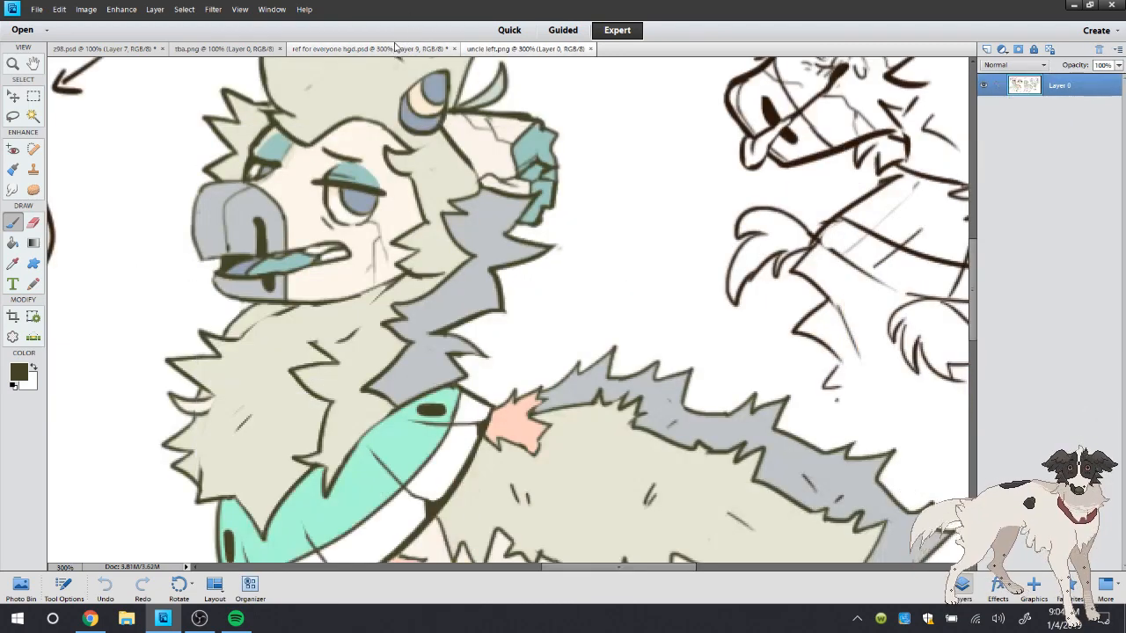
{"action": "left_click", "coordinate": [371, 49]}
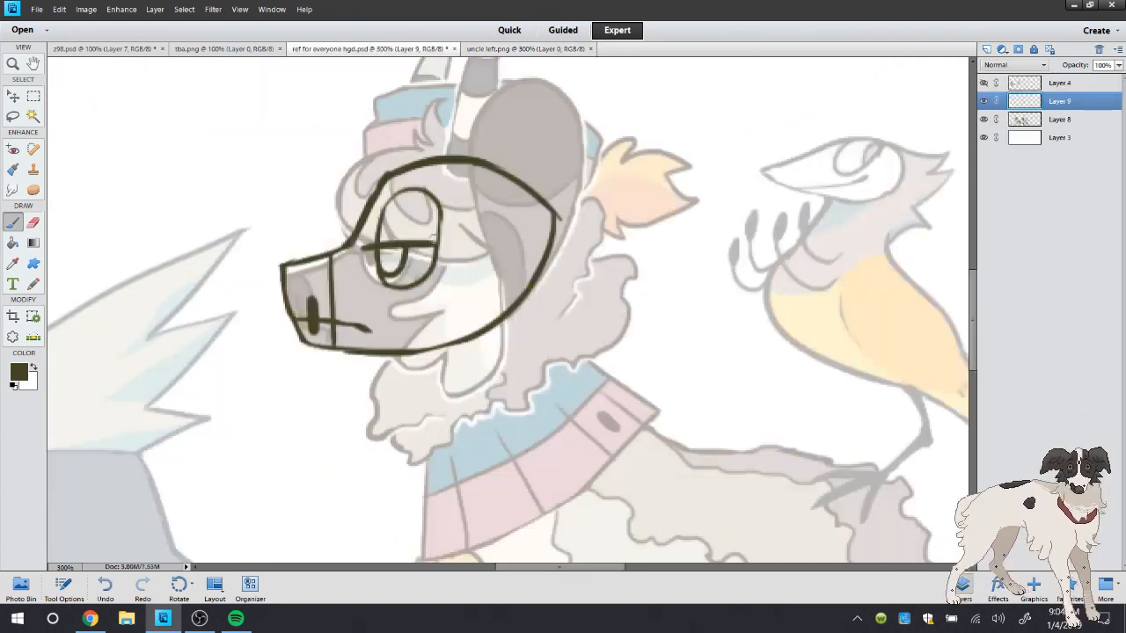
{"action": "left_click", "coordinate": [525, 49]}
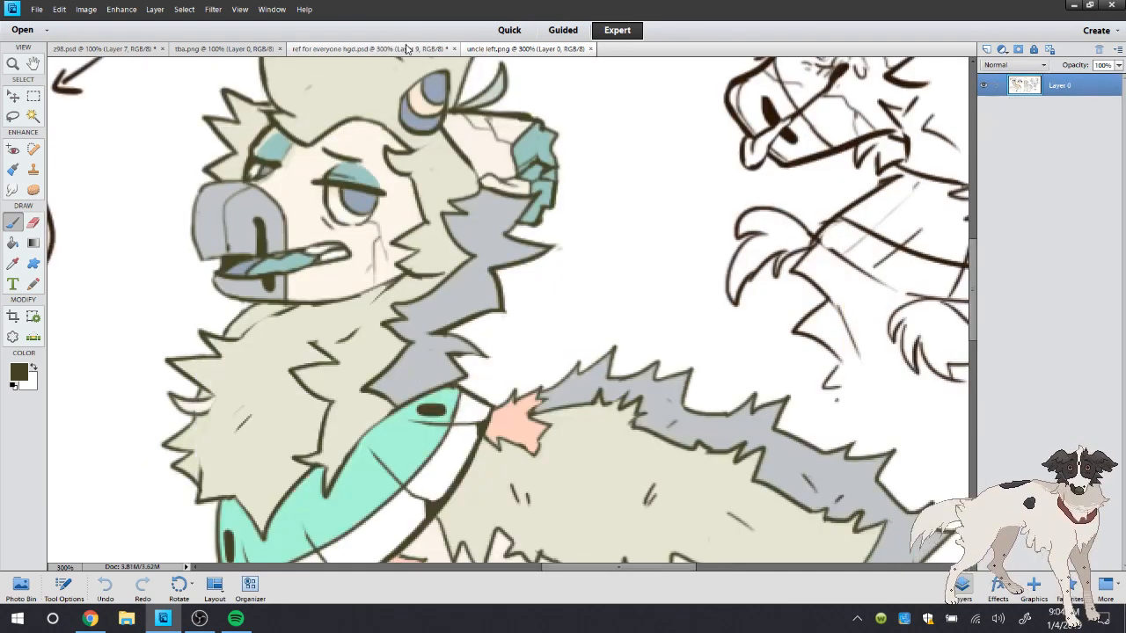
{"action": "left_click", "coordinate": [371, 49]}
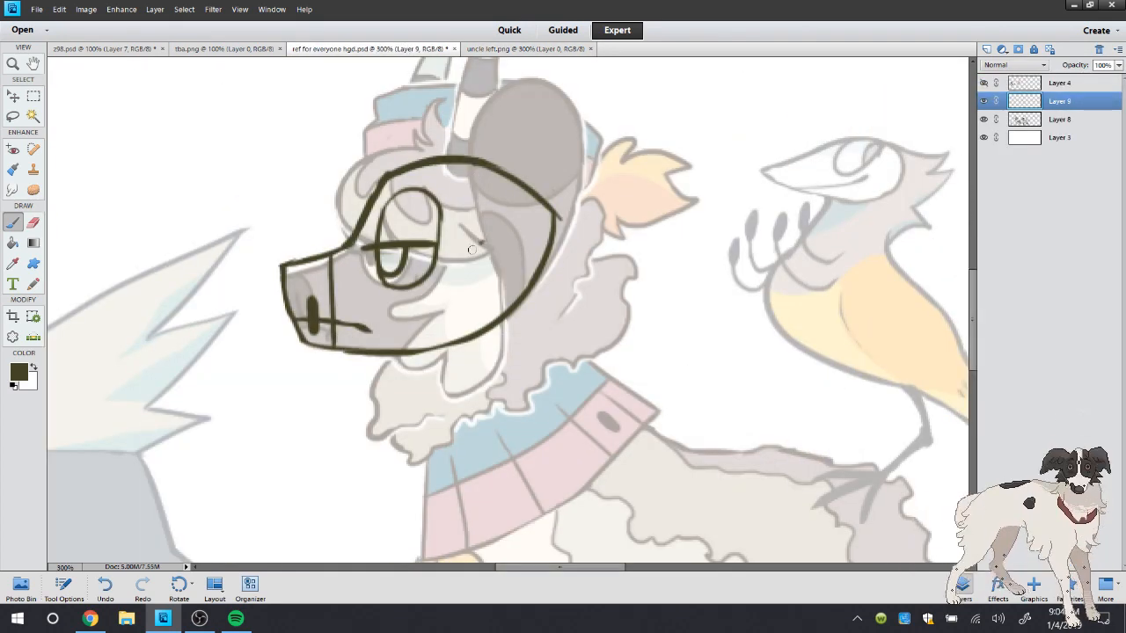
Draw jagged fur tufts on the cheek and below the jaw, checking them against uncle left.png
{"action": "mouse_move", "coordinate": [472, 250]}
{"action": "left_mouse_down"}
{"action": "mouse_move", "coordinate": [437, 301]}
{"action": "mouse_move", "coordinate": [448, 323]}
{"action": "mouse_move", "coordinate": [507, 281]}
{"action": "left_mouse_up"}
{"action": "mouse_move", "coordinate": [455, 321]}
{"action": "left_mouse_down"}
{"action": "mouse_move", "coordinate": [413, 333]}
{"action": "mouse_move", "coordinate": [391, 371]}
{"action": "mouse_move", "coordinate": [516, 373]}
{"action": "left_mouse_up"}
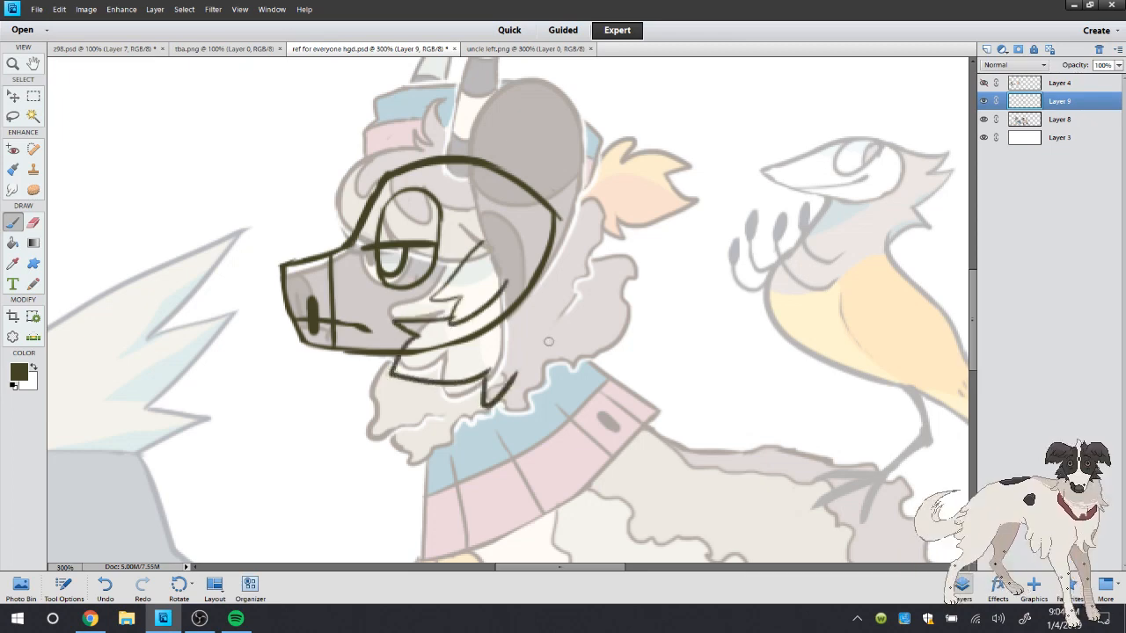
{"action": "left_click", "coordinate": [493, 49]}
{"action": "left_click", "coordinate": [402, 48]}
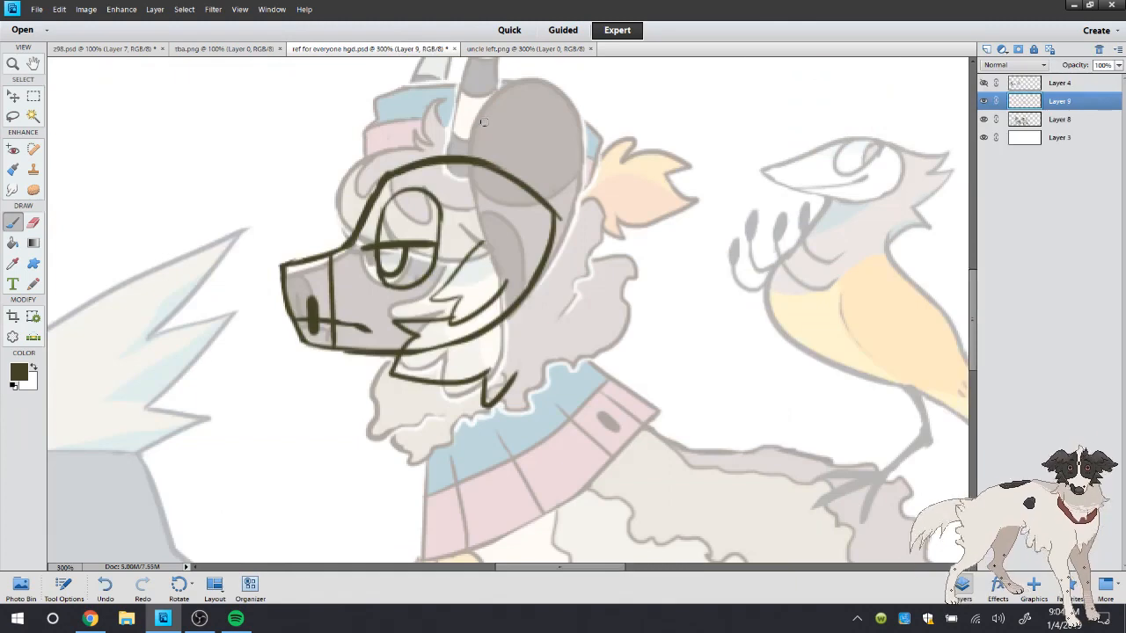
Draw the spiky hair crest above the forehead and the large backward-pointing ear, checking them against uncle left.png
{"action": "mouse_move", "coordinate": [484, 121]}
{"action": "left_mouse_down"}
{"action": "mouse_move", "coordinate": [413, 78]}
{"action": "mouse_move", "coordinate": [407, 103]}
{"action": "mouse_move", "coordinate": [337, 77]}
{"action": "mouse_move", "coordinate": [370, 205]}
{"action": "left_mouse_up"}
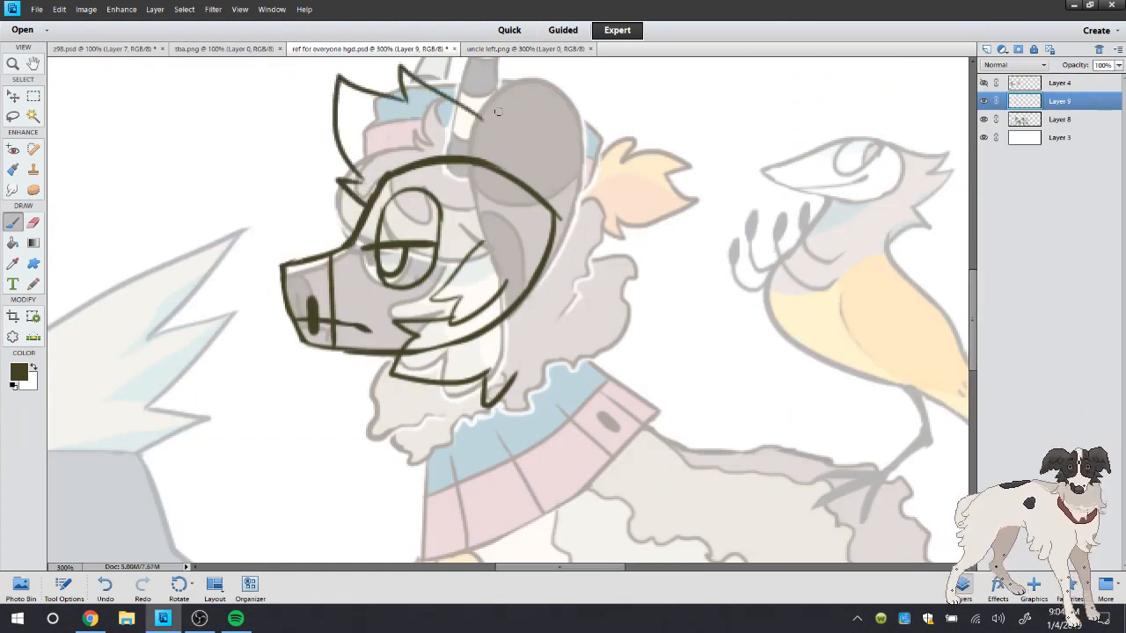
{"action": "mouse_move", "coordinate": [497, 112]}
{"action": "left_mouse_down"}
{"action": "mouse_move", "coordinate": [518, 174]}
{"action": "mouse_move", "coordinate": [554, 113]}
{"action": "mouse_move", "coordinate": [568, 125]}
{"action": "mouse_move", "coordinate": [521, 159]}
{"action": "mouse_move", "coordinate": [676, 236]}
{"action": "mouse_move", "coordinate": [585, 295]}
{"action": "mouse_move", "coordinate": [538, 301]}
{"action": "mouse_move", "coordinate": [499, 170]}
{"action": "mouse_move", "coordinate": [556, 226]}
{"action": "mouse_move", "coordinate": [542, 270]}
{"action": "left_mouse_up"}
{"action": "left_click", "coordinate": [480, 51]}
{"action": "left_click", "coordinate": [413, 50]}
Erase the head outline behind the cheek fur and the stretch between the crown and the ear, consulting uncle left.png
{"action": "left_click", "coordinate": [32, 223]}
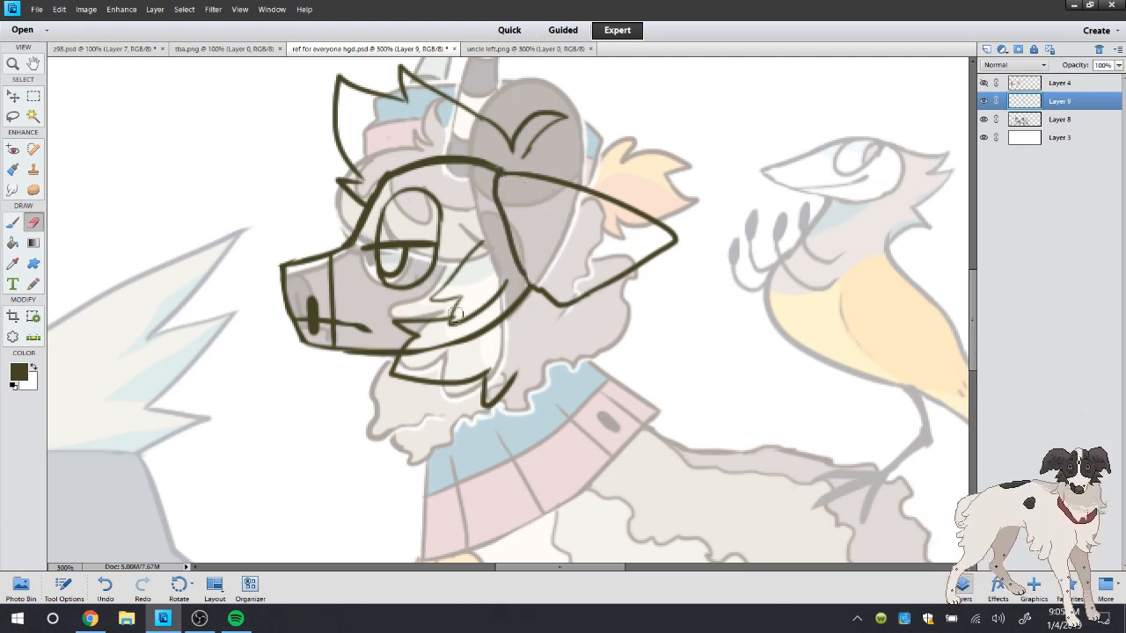
{"action": "mouse_move", "coordinate": [508, 278]}
{"action": "left_mouse_down"}
{"action": "mouse_move", "coordinate": [466, 328]}
{"action": "mouse_move", "coordinate": [529, 299]}
{"action": "mouse_move", "coordinate": [408, 362]}
{"action": "mouse_move", "coordinate": [475, 349]}
{"action": "left_mouse_up"}
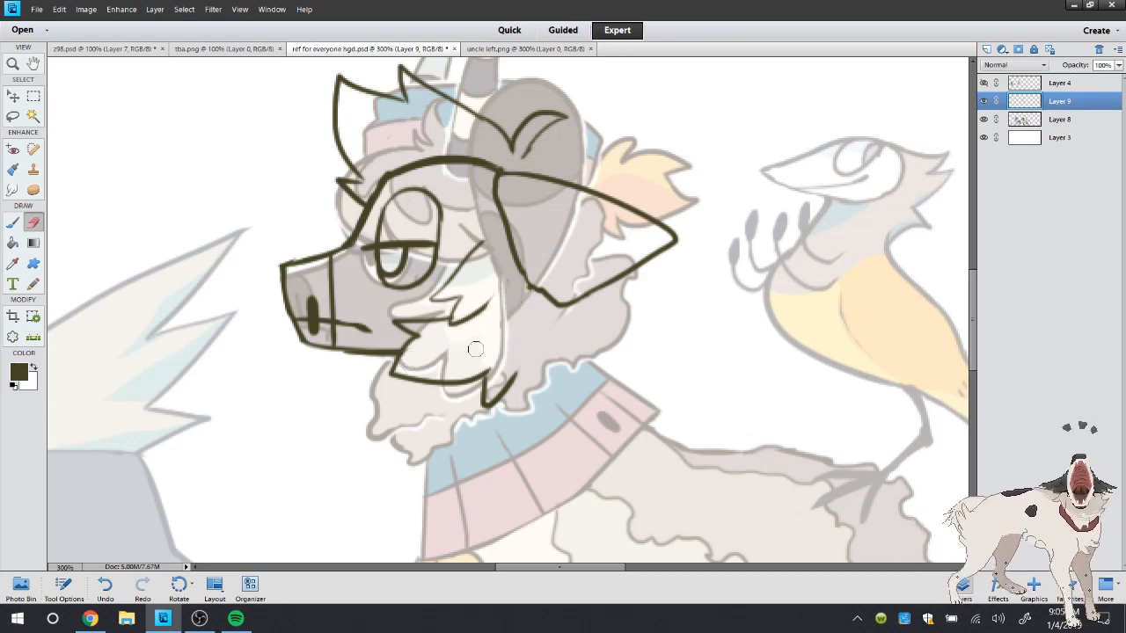
{"action": "left_click", "coordinate": [495, 50]}
{"action": "left_click", "coordinate": [398, 49]}
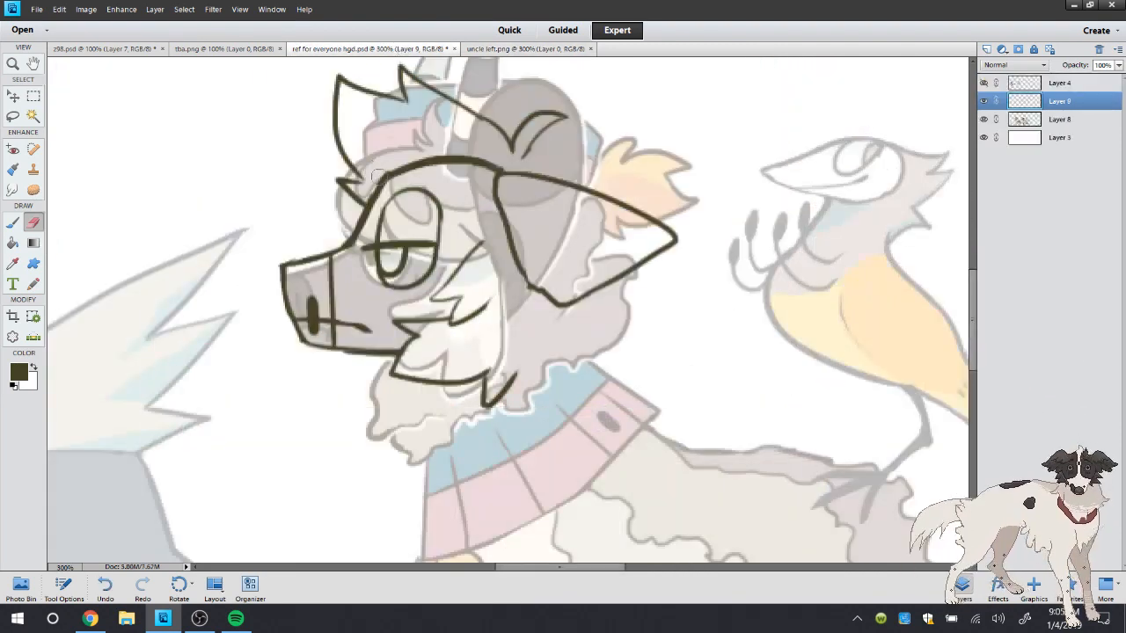
{"action": "mouse_move", "coordinate": [377, 176]}
{"action": "left_mouse_down"}
{"action": "mouse_move", "coordinate": [407, 157]}
{"action": "mouse_move", "coordinate": [510, 156]}
{"action": "mouse_move", "coordinate": [431, 150]}
{"action": "left_mouse_up"}
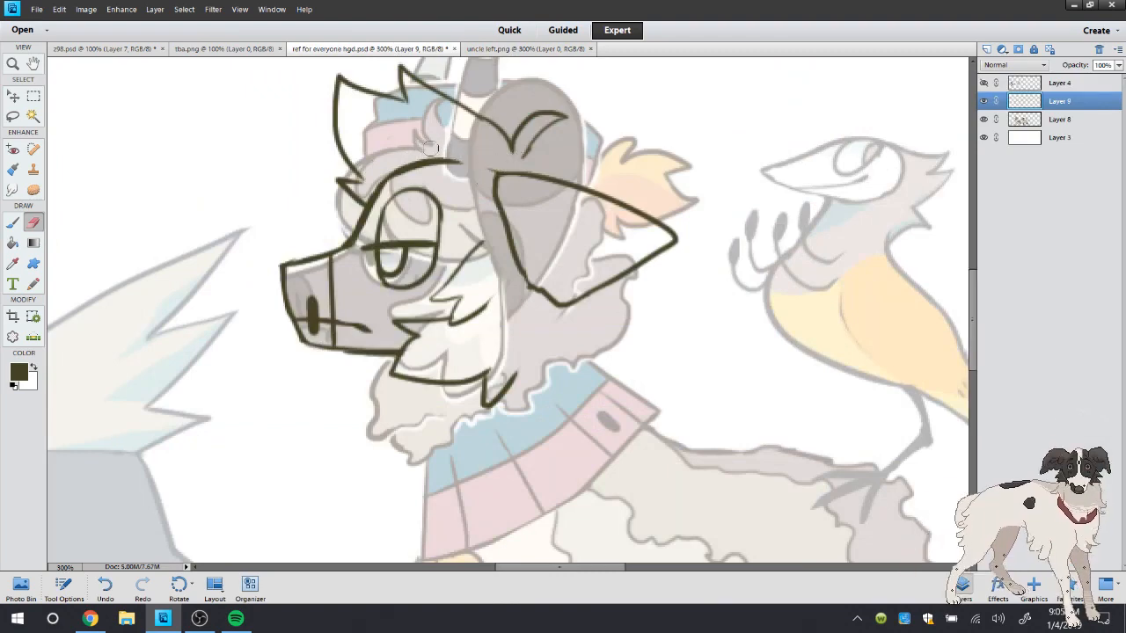
Draw spiky fur tufts around the base of the ear and down the side of the face
{"action": "left_click", "coordinate": [18, 225]}
{"action": "mouse_move", "coordinate": [496, 181]}
{"action": "left_mouse_down"}
{"action": "mouse_move", "coordinate": [452, 179]}
{"action": "mouse_move", "coordinate": [475, 207]}
{"action": "mouse_move", "coordinate": [470, 250]}
{"action": "mouse_move", "coordinate": [493, 235]}
{"action": "left_mouse_up"}
{"action": "mouse_move", "coordinate": [493, 178]}
{"action": "left_mouse_down"}
{"action": "mouse_move", "coordinate": [442, 130]}
{"action": "mouse_move", "coordinate": [560, 179]}
{"action": "mouse_move", "coordinate": [532, 159]}
{"action": "mouse_move", "coordinate": [591, 175]}
{"action": "left_mouse_up"}
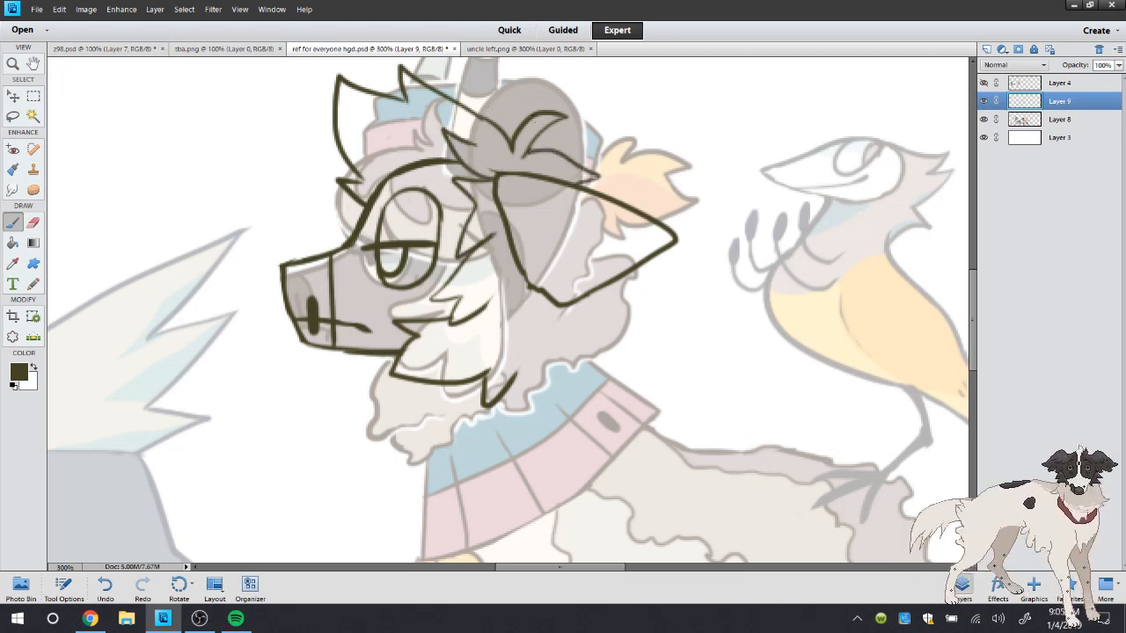
Draw the jagged edge and fold lines inside the ear and partly erase the inner lines to thin them
{"action": "mouse_move", "coordinate": [640, 214]}
{"action": "left_mouse_down"}
{"action": "mouse_move", "coordinate": [609, 231]}
{"action": "mouse_move", "coordinate": [573, 297]}
{"action": "left_mouse_up"}
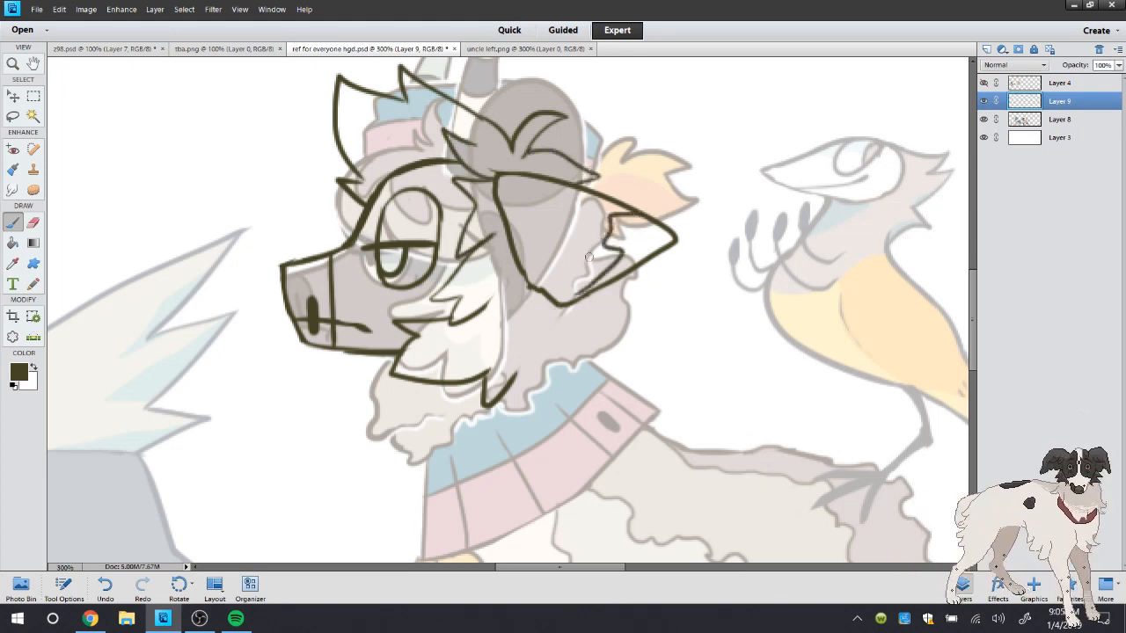
{"action": "left_click_drag", "start_coordinate": [601, 243], "coordinate": [539, 260]}
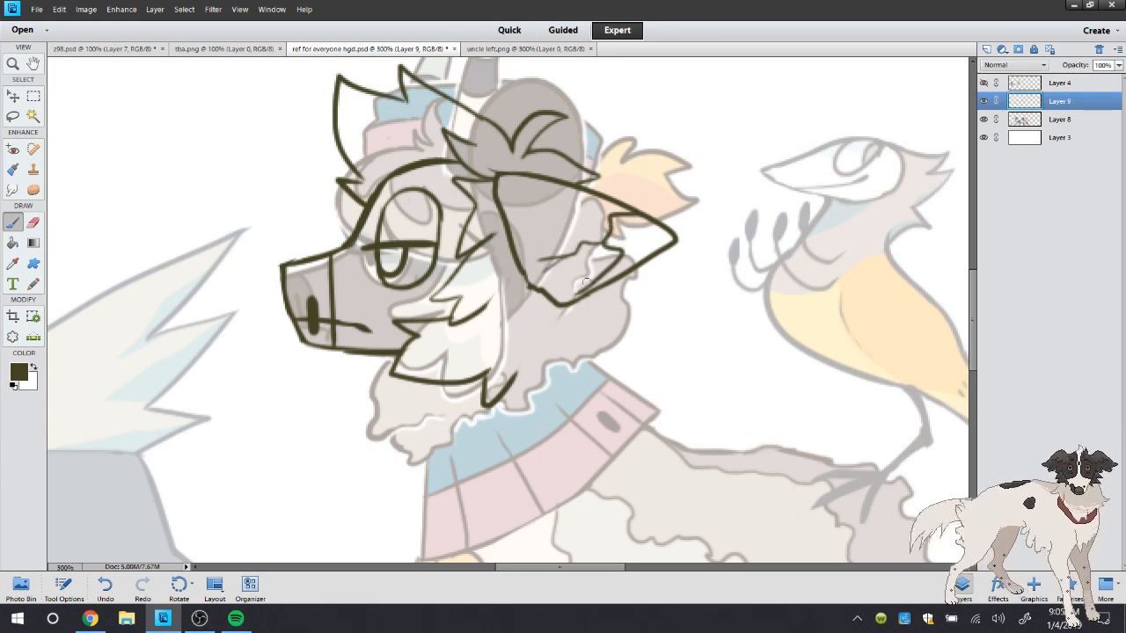
{"action": "mouse_move", "coordinate": [606, 214]}
{"action": "left_mouse_down"}
{"action": "mouse_move", "coordinate": [535, 184]}
{"action": "mouse_move", "coordinate": [495, 193]}
{"action": "left_mouse_up"}
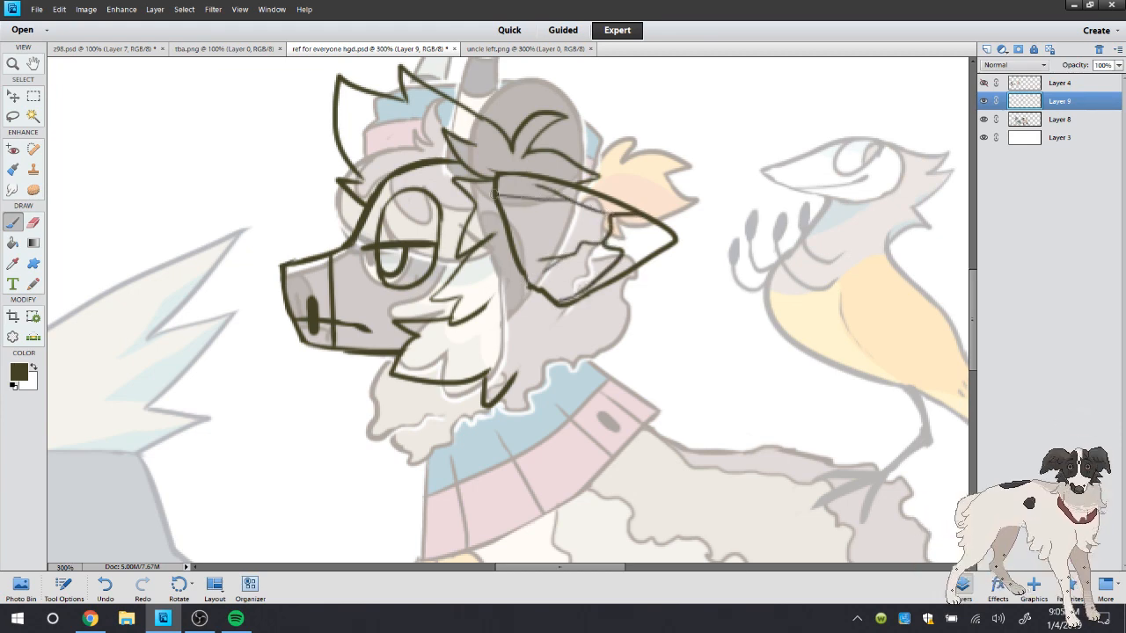
{"action": "left_click", "coordinate": [35, 223]}
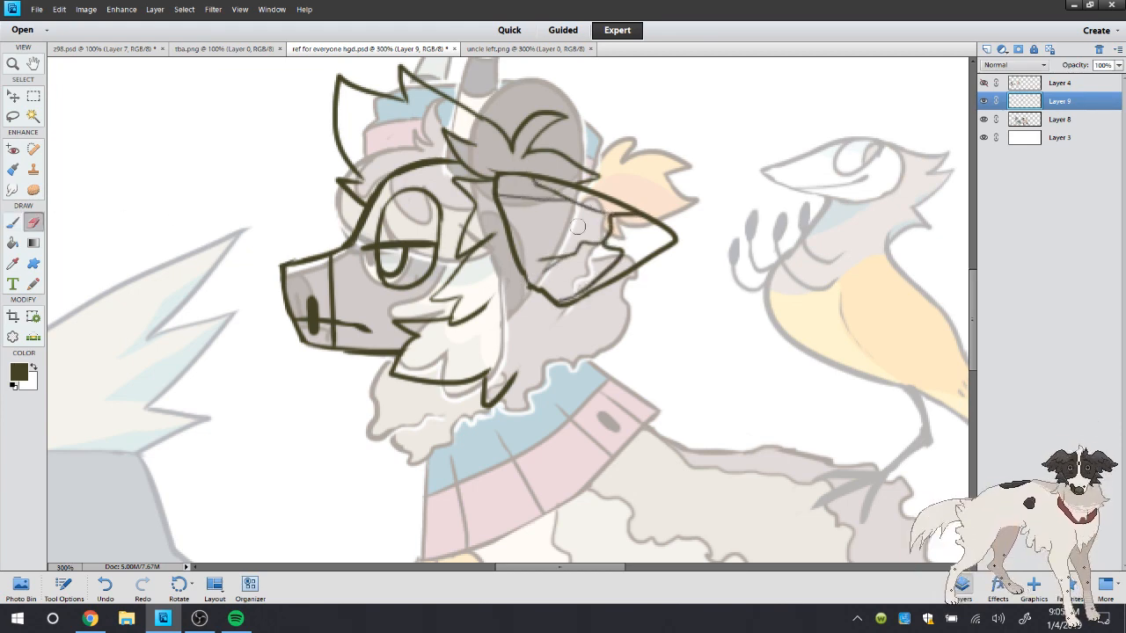
{"action": "mouse_move", "coordinate": [535, 264]}
{"action": "left_mouse_down"}
{"action": "mouse_move", "coordinate": [596, 233]}
{"action": "mouse_move", "coordinate": [576, 249]}
{"action": "left_mouse_up"}
{"action": "mouse_move", "coordinate": [600, 204]}
{"action": "left_mouse_down"}
{"action": "mouse_move", "coordinate": [547, 183]}
{"action": "mouse_move", "coordinate": [562, 211]}
{"action": "left_mouse_up"}
Draw a notched edge near the ear's end and erase the pointed tip beyond it
{"action": "left_click", "coordinate": [13, 222]}
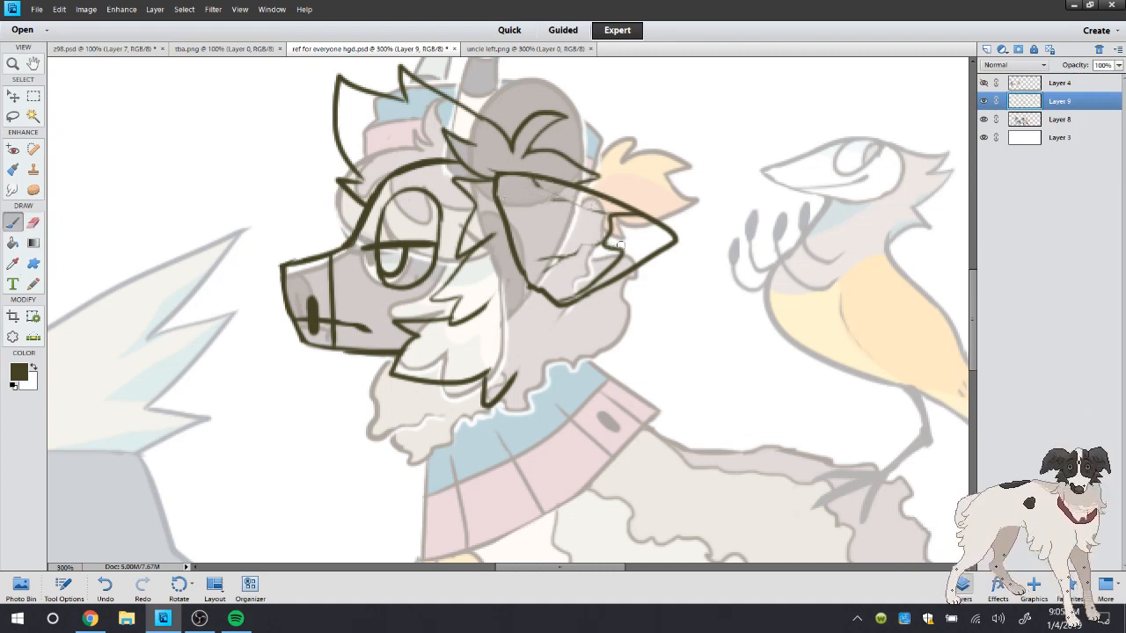
{"action": "left_click_drag", "start_coordinate": [619, 246], "coordinate": [633, 267]}
{"action": "left_click", "coordinate": [107, 594]}
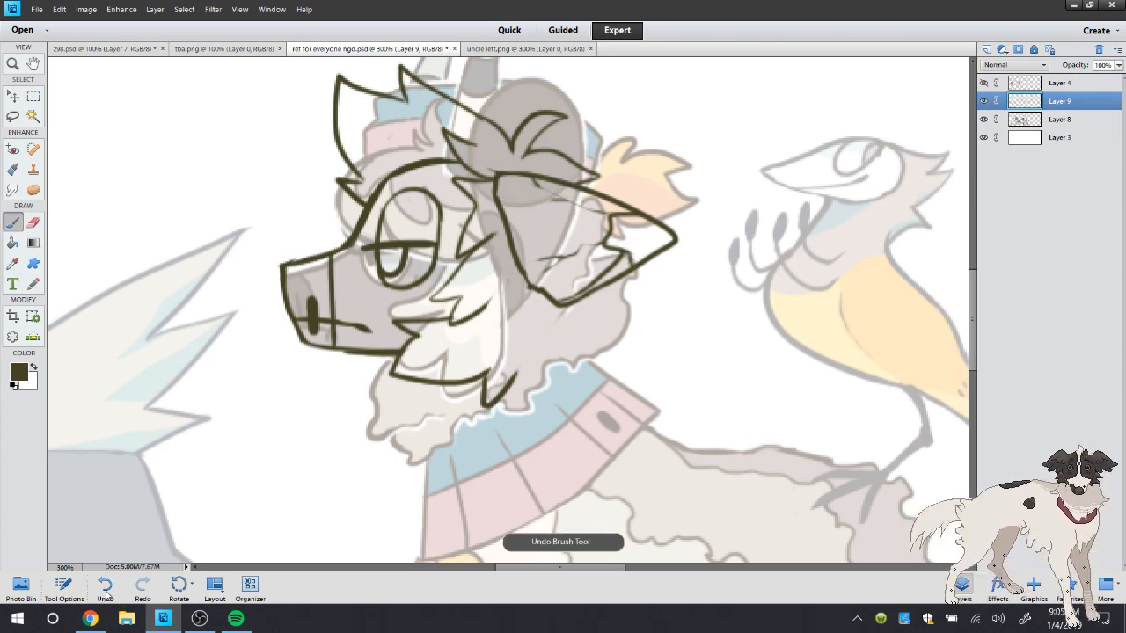
{"action": "left_click_drag", "start_coordinate": [658, 217], "coordinate": [651, 264]}
{"action": "left_click", "coordinate": [33, 223]}
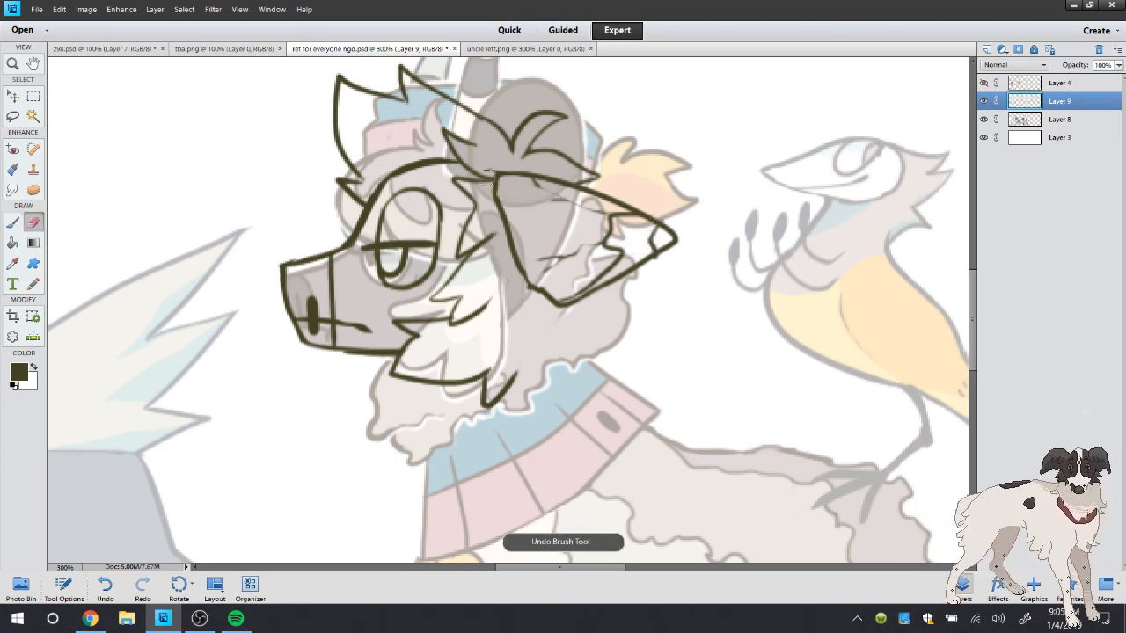
{"action": "left_click_drag", "start_coordinate": [656, 213], "coordinate": [672, 260]}
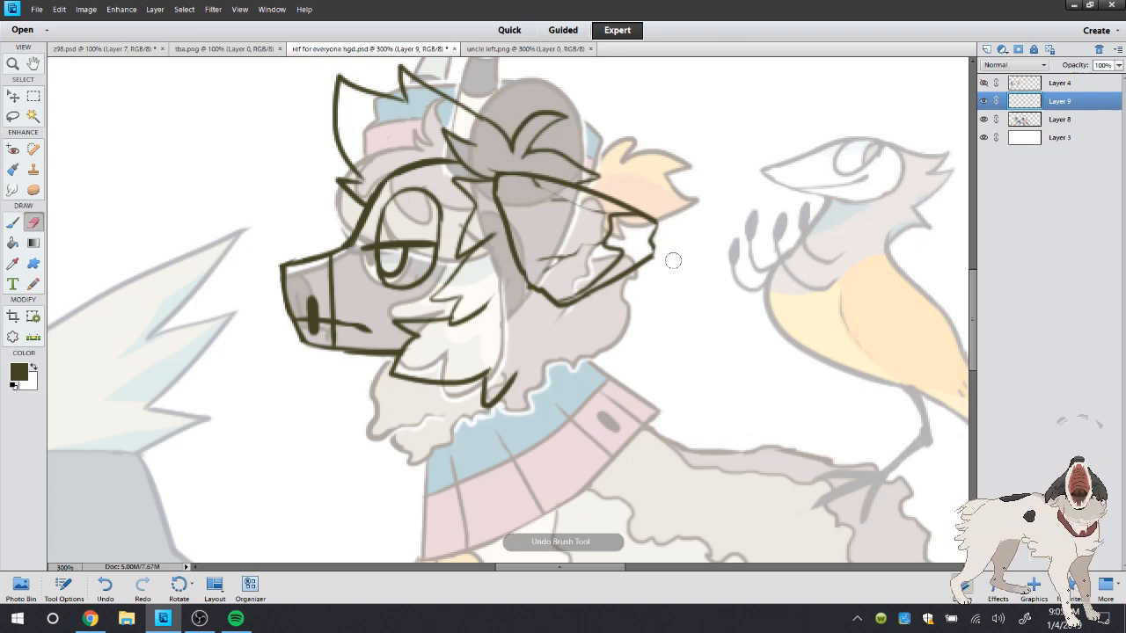
Draw a small pointed horn with bands at the ear's base and erase the hair lines crossing it
{"action": "left_click", "coordinate": [13, 222]}
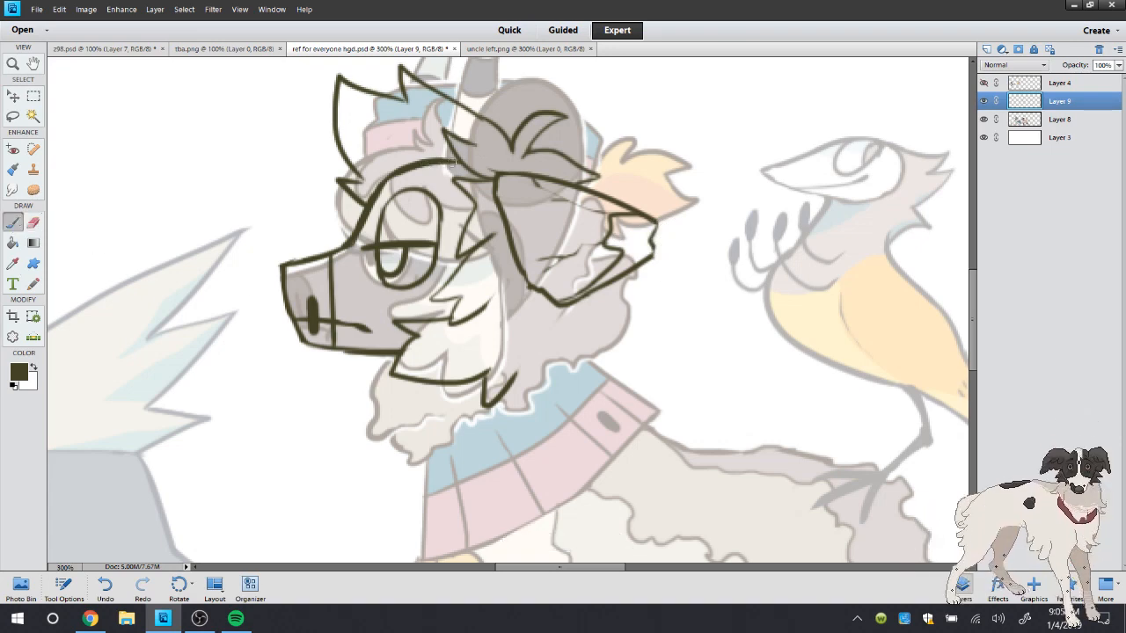
{"action": "mouse_move", "coordinate": [482, 165]}
{"action": "left_mouse_down"}
{"action": "mouse_move", "coordinate": [526, 155]}
{"action": "mouse_move", "coordinate": [484, 156]}
{"action": "mouse_move", "coordinate": [519, 179]}
{"action": "left_mouse_up"}
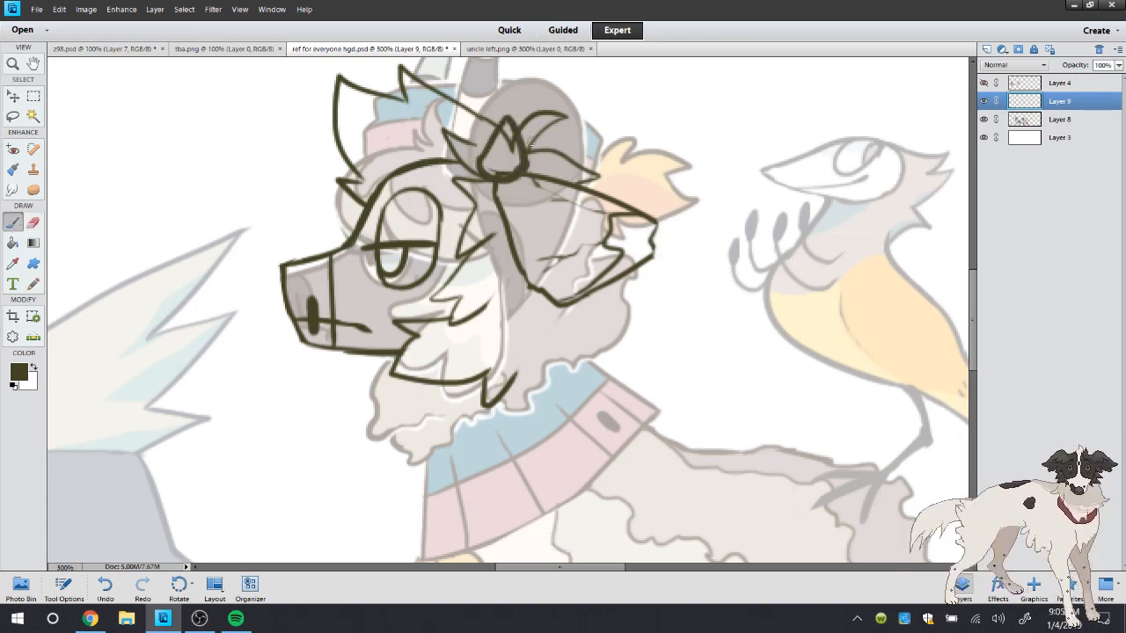
{"action": "left_click", "coordinate": [33, 223]}
{"action": "mouse_move", "coordinate": [509, 131]}
{"action": "left_mouse_down"}
{"action": "mouse_move", "coordinate": [510, 173]}
{"action": "mouse_move", "coordinate": [527, 149]}
{"action": "left_mouse_up"}
{"action": "left_click", "coordinate": [13, 221]}
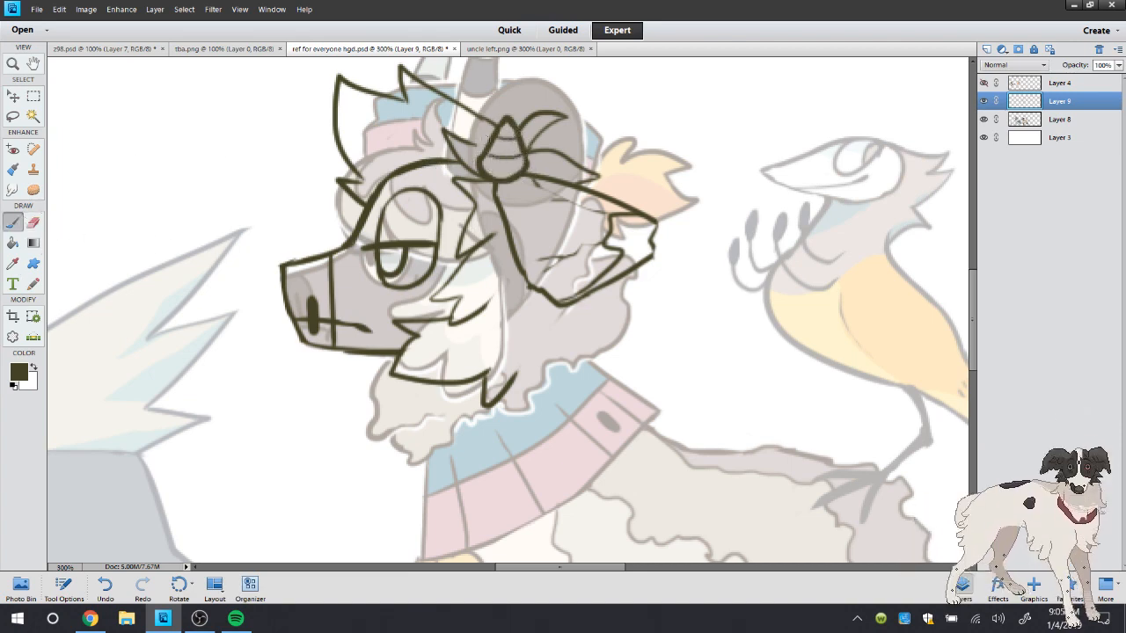
Add a curved hair spike between the crest and the horn and erase the crest line overlapping it
{"action": "mouse_move", "coordinate": [495, 120]}
{"action": "left_mouse_down"}
{"action": "mouse_move", "coordinate": [475, 73]}
{"action": "mouse_move", "coordinate": [467, 112]}
{"action": "left_mouse_up"}
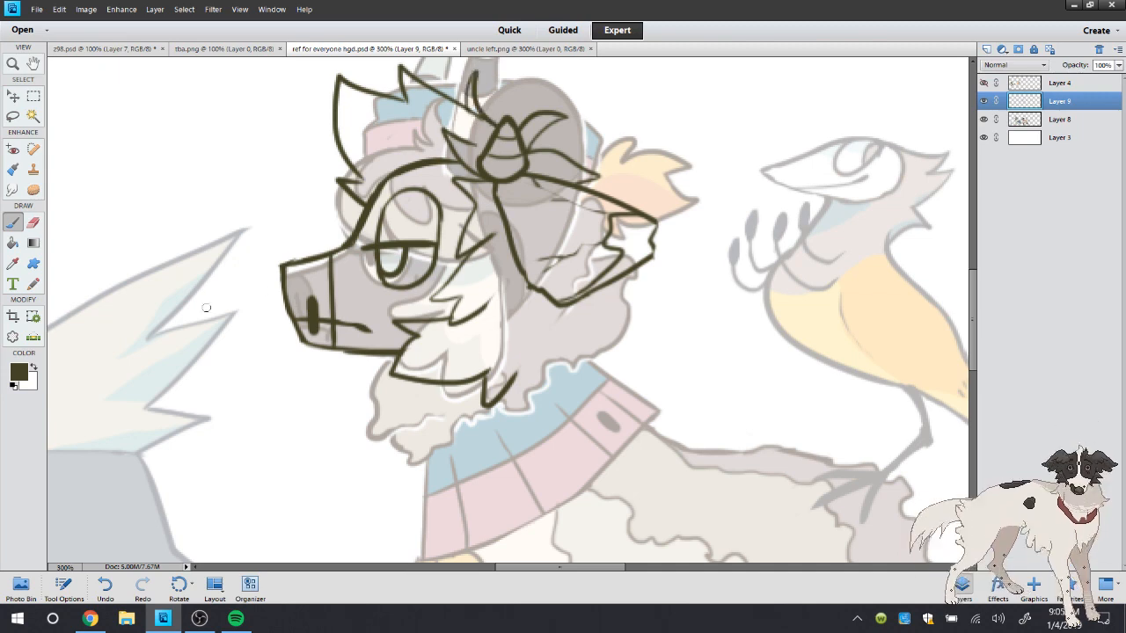
{"action": "left_click", "coordinate": [34, 223]}
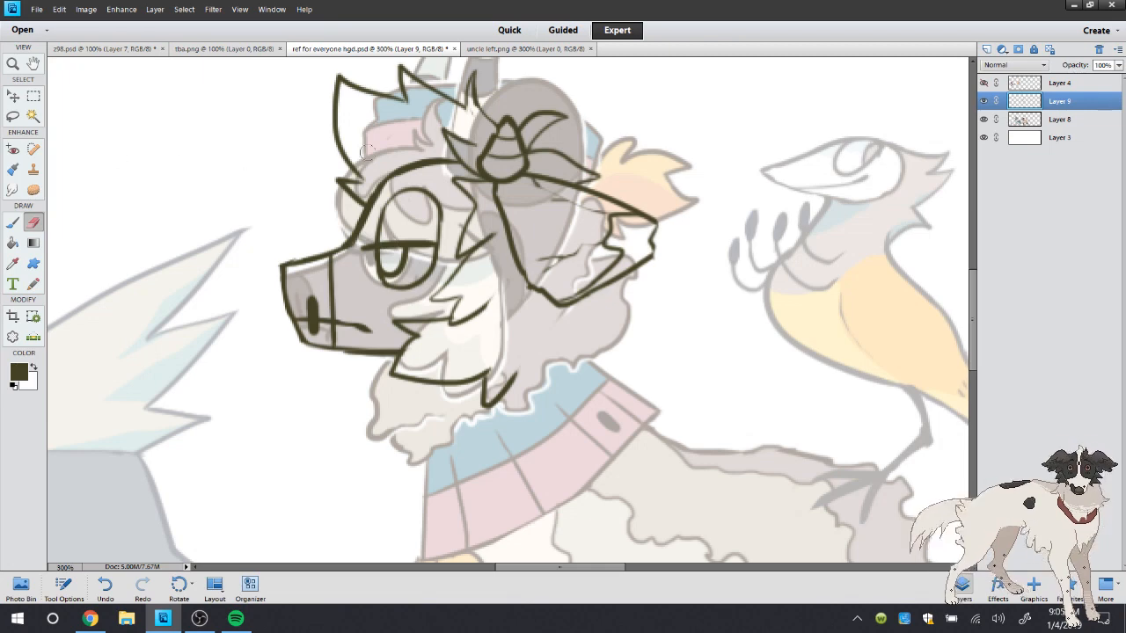
{"action": "left_click", "coordinate": [14, 222]}
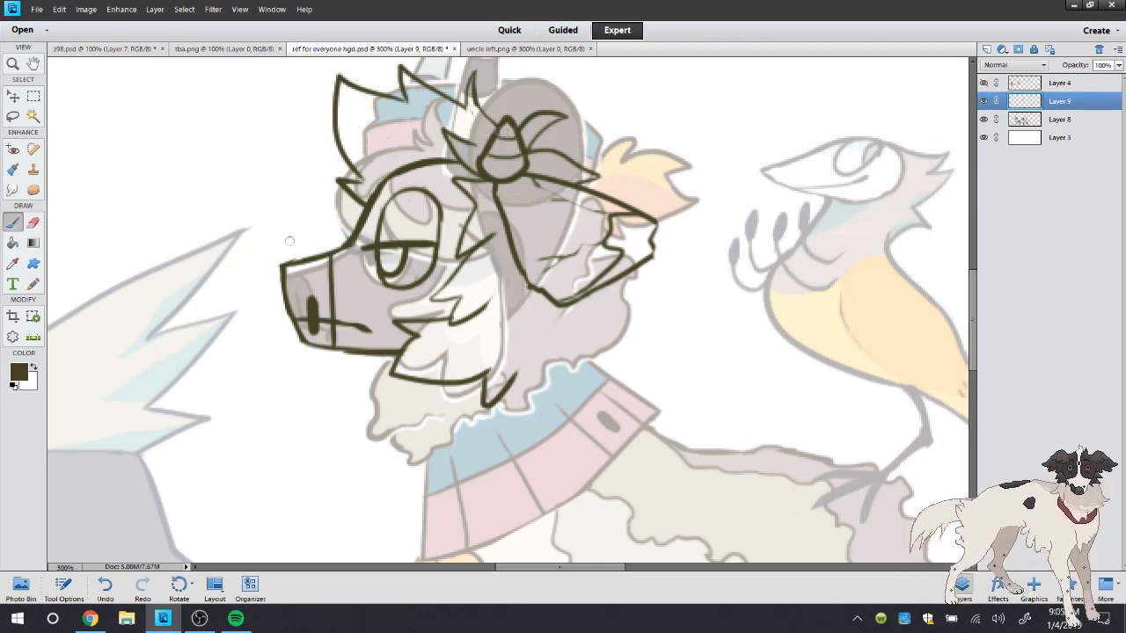
Draw the neck outline with a pointed fur tuft behind the ear, using uncle left.png as reference
{"action": "left_click", "coordinate": [13, 64]}
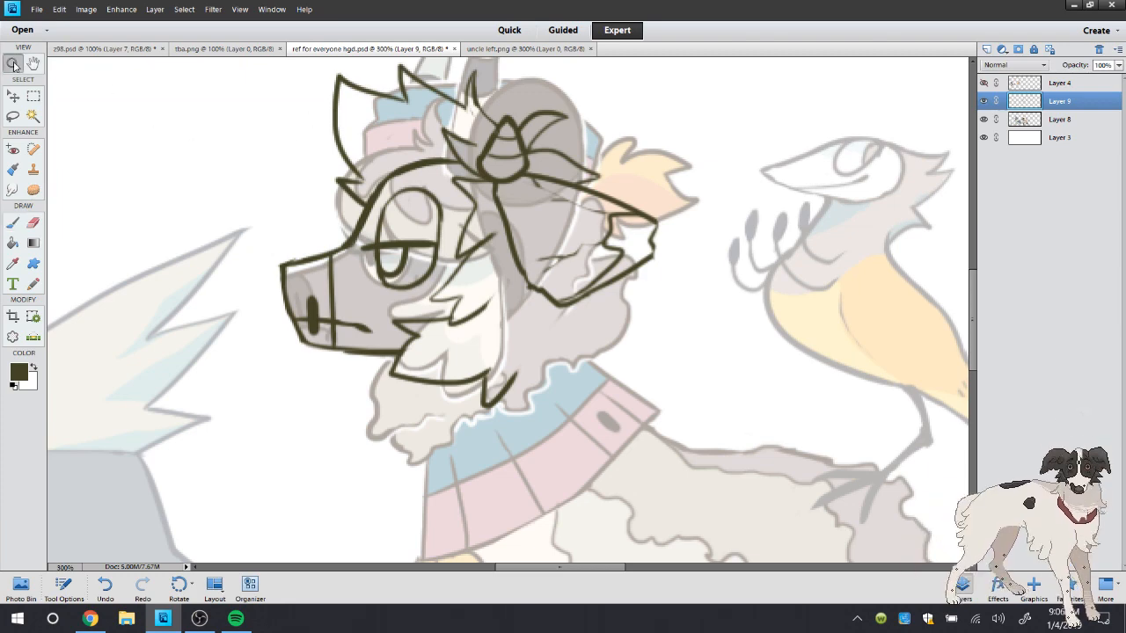
{"action": "double_click", "coordinate": [12, 64]}
{"action": "left_click", "coordinate": [676, 345]}
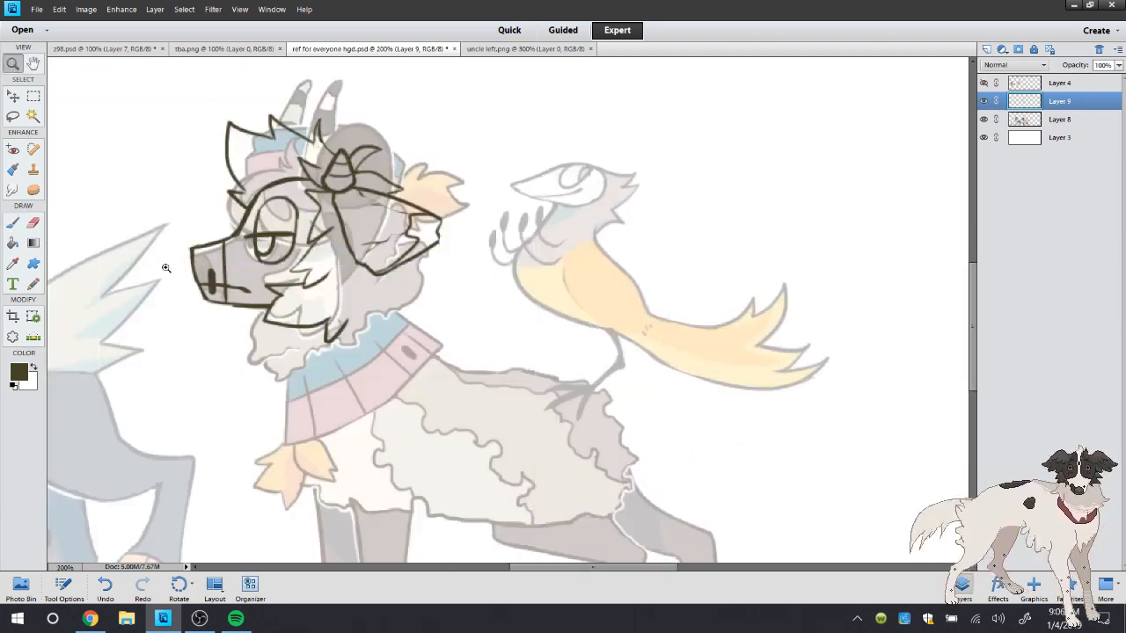
{"action": "left_click", "coordinate": [15, 223]}
{"action": "left_click", "coordinate": [528, 49]}
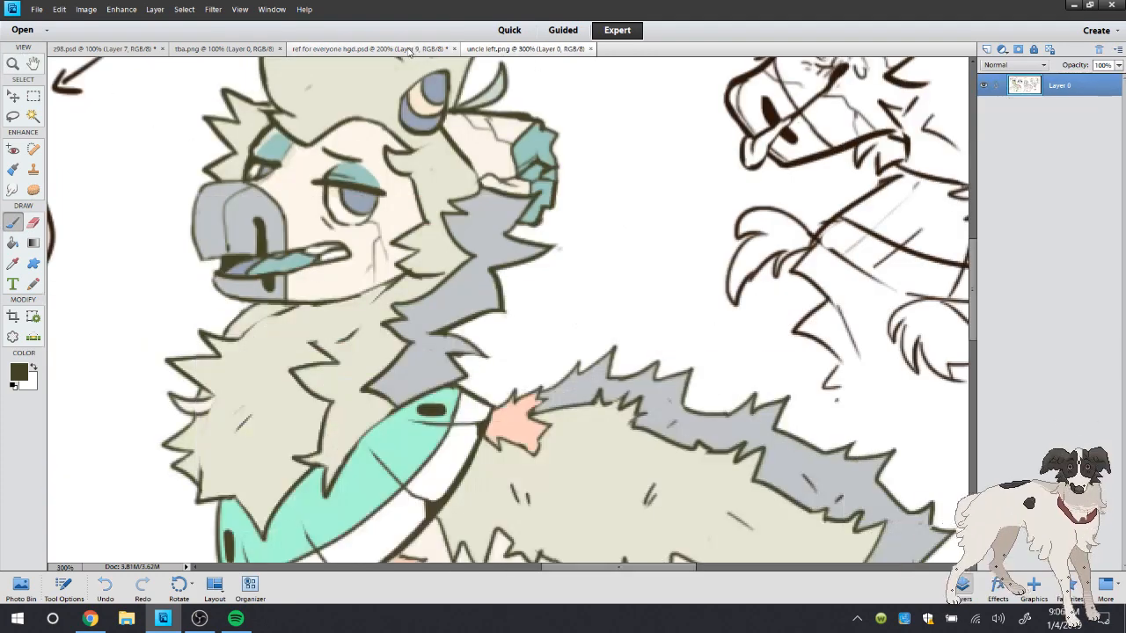
{"action": "left_click", "coordinate": [370, 48]}
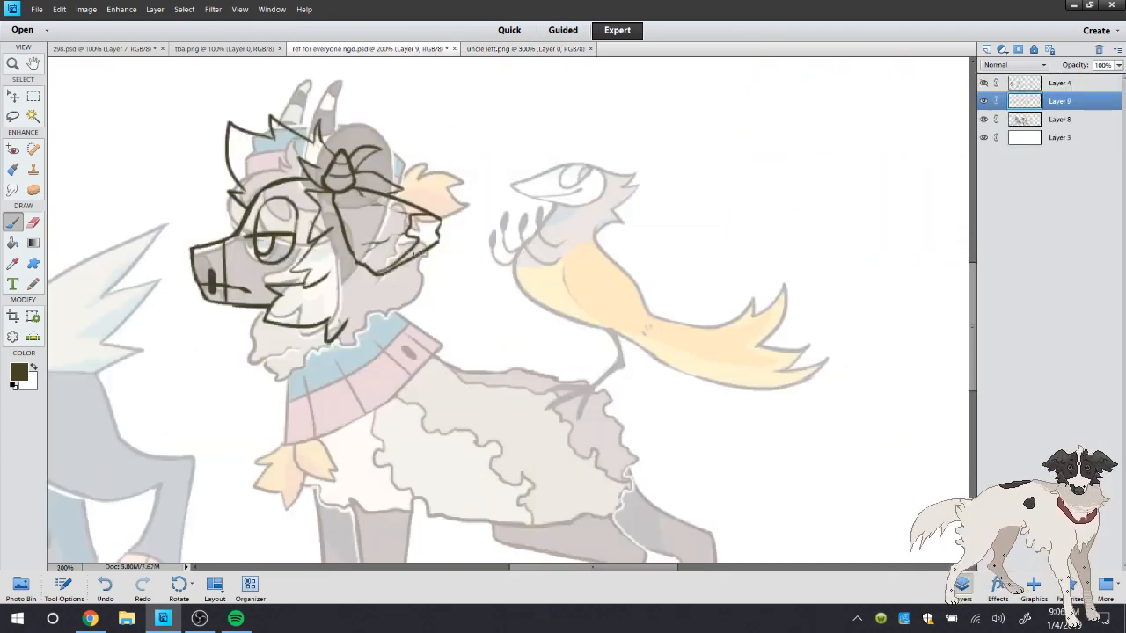
{"action": "mouse_move", "coordinate": [411, 251]}
{"action": "left_mouse_down"}
{"action": "mouse_move", "coordinate": [440, 270]}
{"action": "mouse_move", "coordinate": [404, 314]}
{"action": "mouse_move", "coordinate": [305, 383]}
{"action": "mouse_move", "coordinate": [271, 344]}
{"action": "left_mouse_up"}
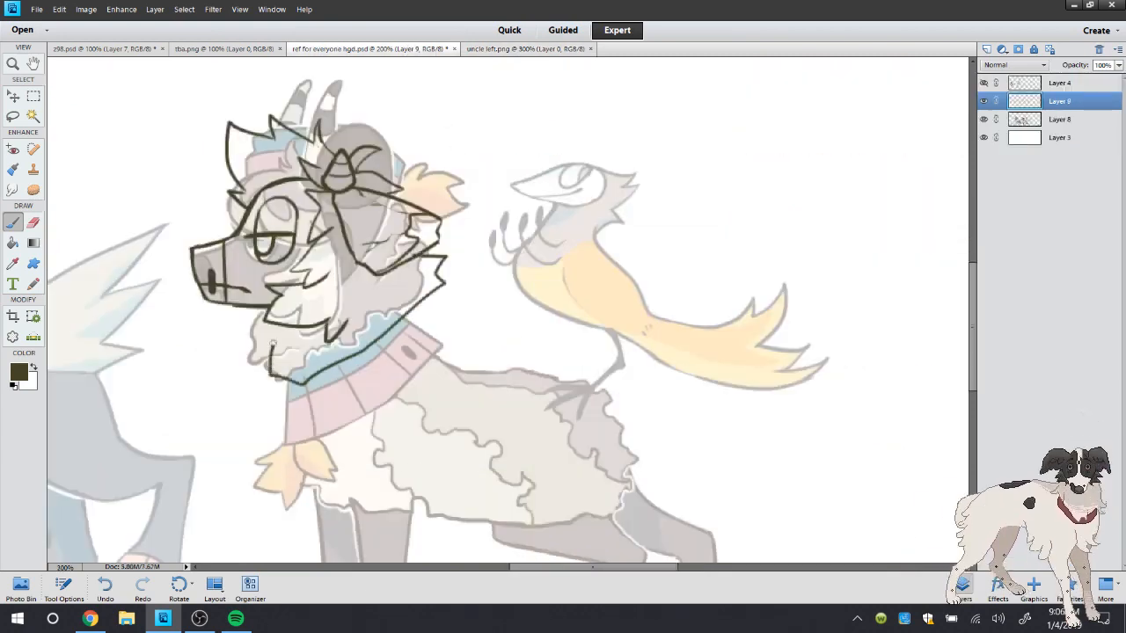
Hide Layer 8, add a short stroke to the cheek fur's tip and try a jagged tuft under the chin
{"action": "left_click", "coordinate": [984, 119]}
{"action": "mouse_move", "coordinate": [345, 321]}
{"action": "left_mouse_down"}
{"action": "mouse_move", "coordinate": [353, 311]}
{"action": "mouse_move", "coordinate": [353, 333]}
{"action": "left_mouse_up"}
{"action": "mouse_move", "coordinate": [246, 305]}
{"action": "left_mouse_down"}
{"action": "mouse_move", "coordinate": [228, 327]}
{"action": "mouse_move", "coordinate": [259, 344]}
{"action": "left_mouse_up"}
{"action": "left_click", "coordinate": [104, 585]}
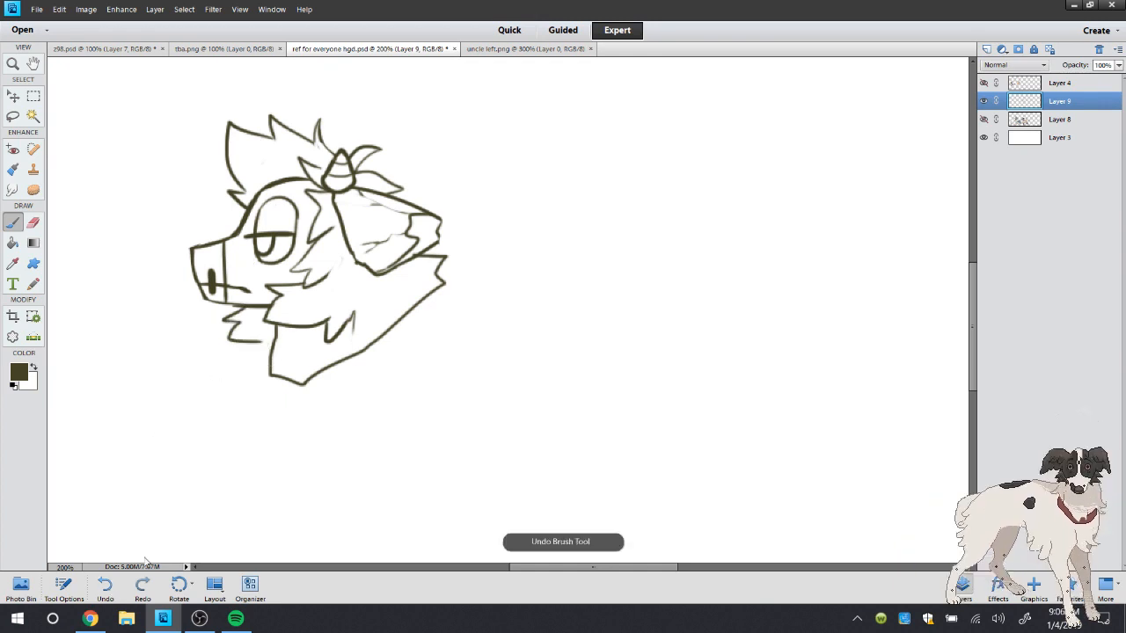
Reshape the back of the neck into jagged fur tufts below the ear and erase the old outline outside them
{"action": "key", "text": "e"}
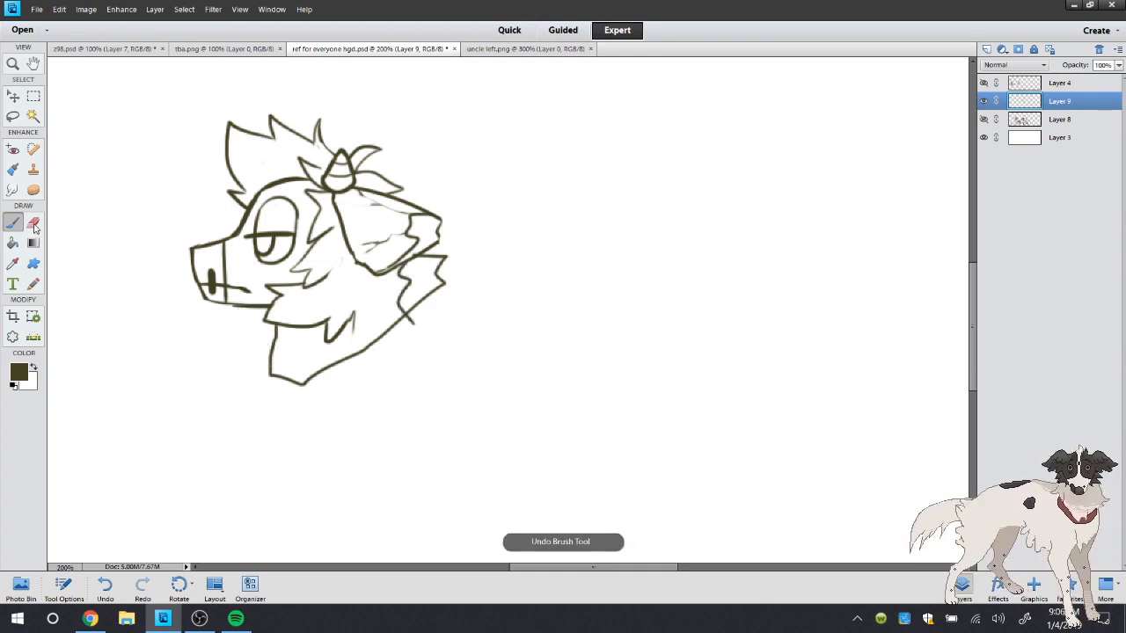
{"action": "mouse_move", "coordinate": [419, 261]}
{"action": "left_mouse_down"}
{"action": "mouse_move", "coordinate": [440, 272]}
{"action": "mouse_move", "coordinate": [410, 304]}
{"action": "mouse_move", "coordinate": [419, 289]}
{"action": "mouse_move", "coordinate": [386, 290]}
{"action": "mouse_move", "coordinate": [359, 314]}
{"action": "mouse_move", "coordinate": [406, 321]}
{"action": "mouse_move", "coordinate": [393, 306]}
{"action": "left_mouse_up"}
{"action": "key", "text": "b"}
{"action": "left_click", "coordinate": [33, 223]}
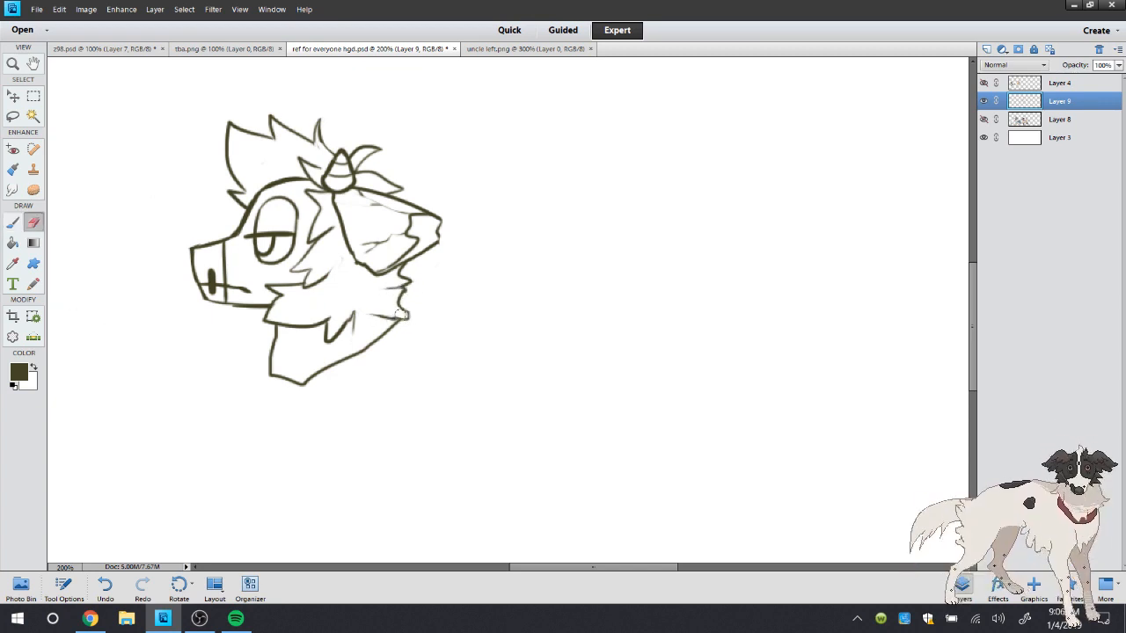
{"action": "left_click", "coordinate": [10, 225]}
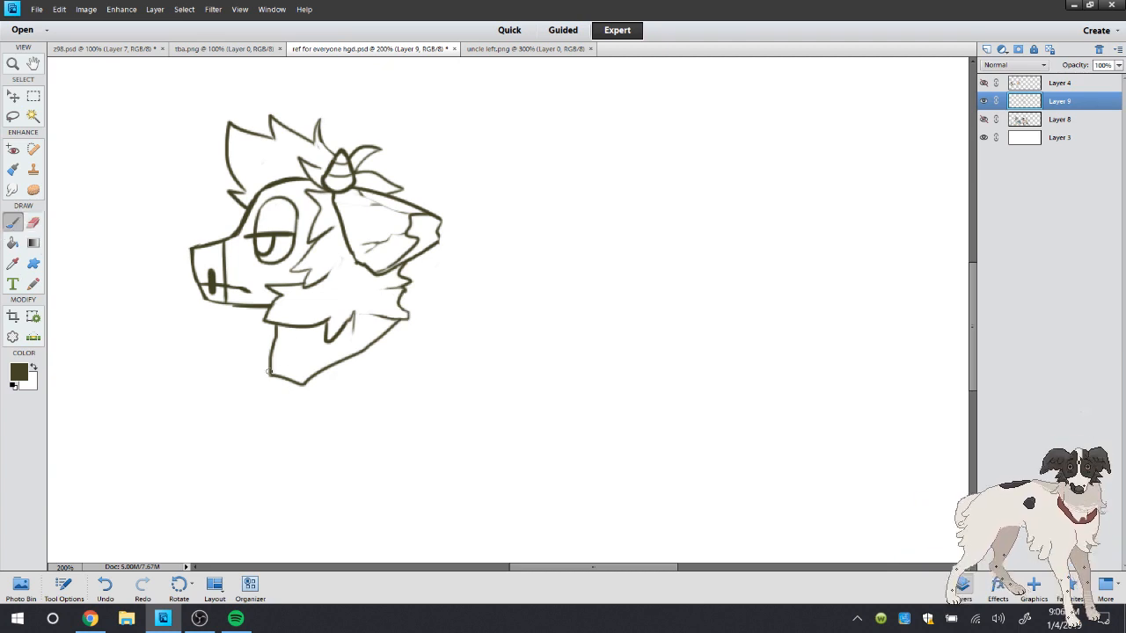
{"action": "left_click_drag", "start_coordinate": [269, 372], "coordinate": [284, 364]}
{"action": "key", "text": "e"}
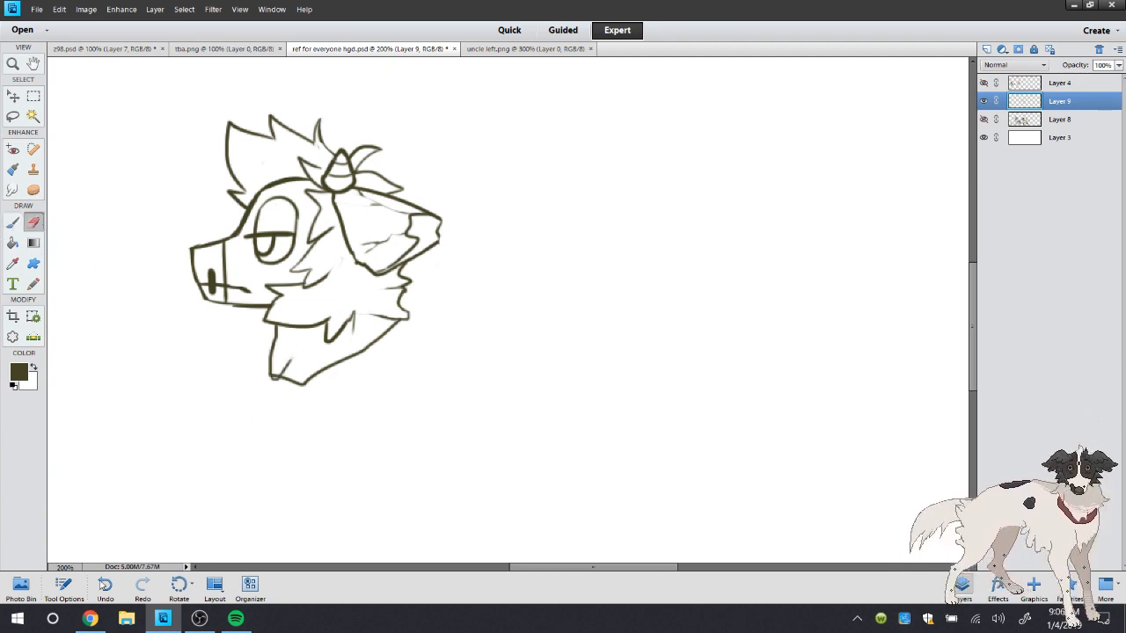
{"action": "left_click", "coordinate": [105, 585]}
{"action": "left_click", "coordinate": [14, 225]}
Save the document and sketch the far ear with a notched tip behind the near ear
{"action": "left_click", "coordinate": [37, 9]}
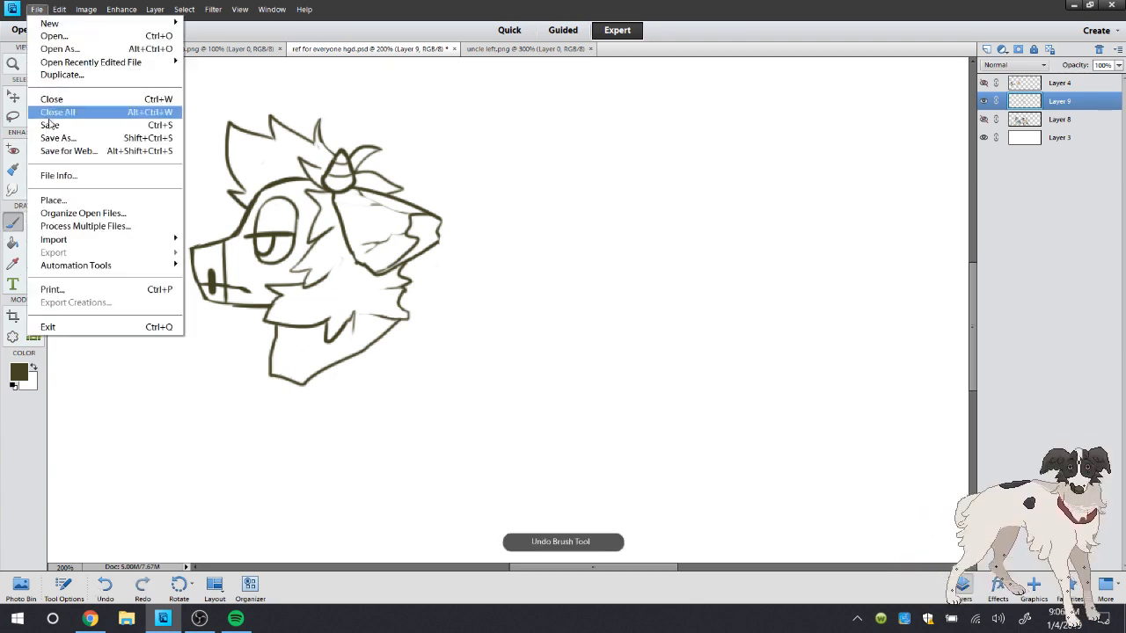
{"action": "left_click", "coordinate": [51, 124]}
{"action": "mouse_move", "coordinate": [357, 165]}
{"action": "left_mouse_down"}
{"action": "mouse_move", "coordinate": [424, 181]}
{"action": "mouse_move", "coordinate": [412, 199]}
{"action": "mouse_move", "coordinate": [424, 178]}
{"action": "left_mouse_up"}
{"action": "left_click", "coordinate": [36, 220]}
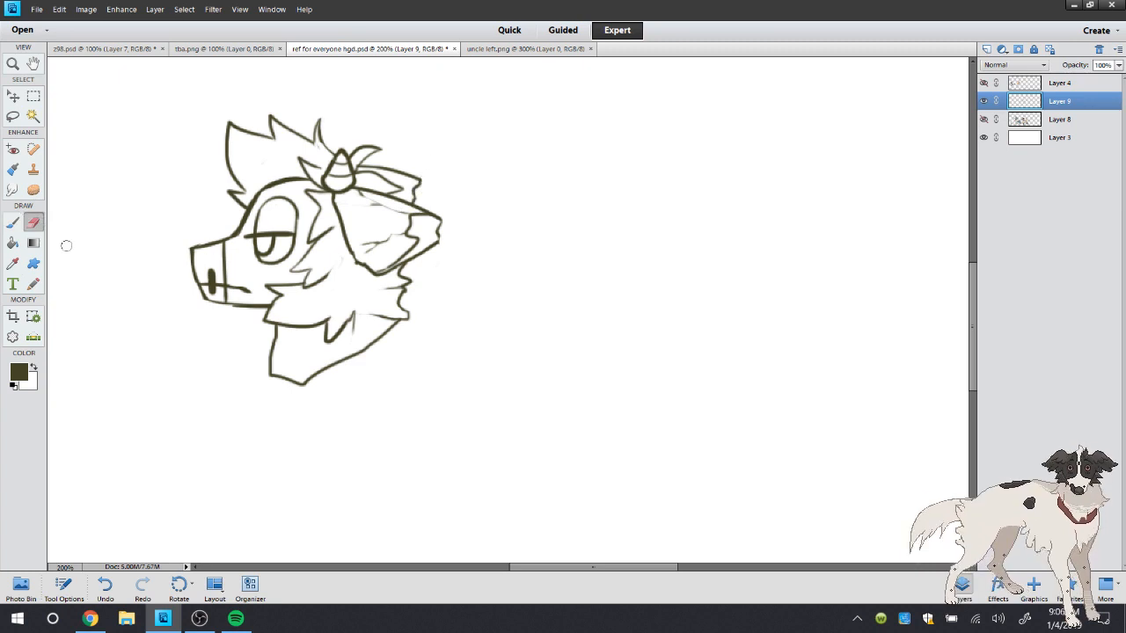
{"action": "left_click", "coordinate": [13, 221]}
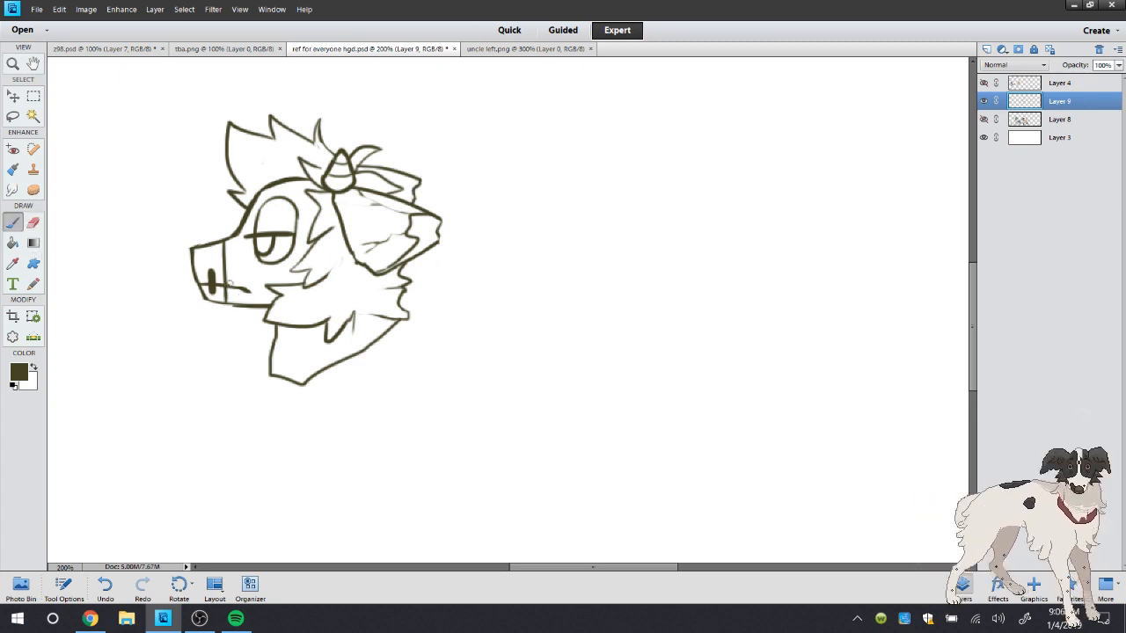
Erase the downward mouth line on the snout and redraw it slanting upward from the nose toward the cheek
{"action": "left_click", "coordinate": [33, 222]}
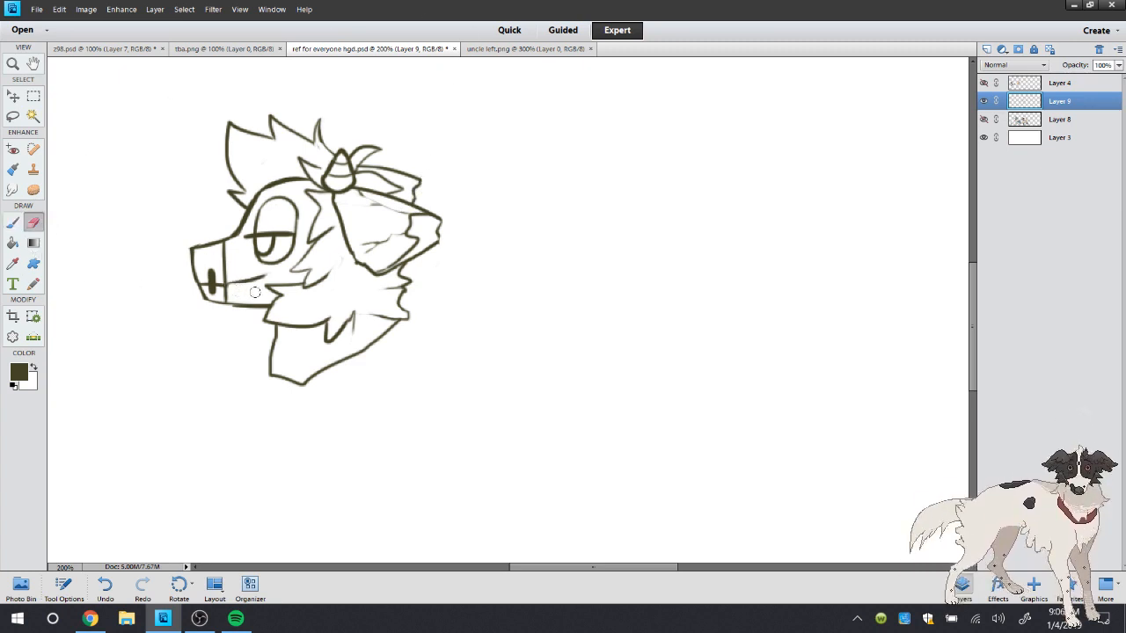
{"action": "left_click", "coordinate": [18, 223]}
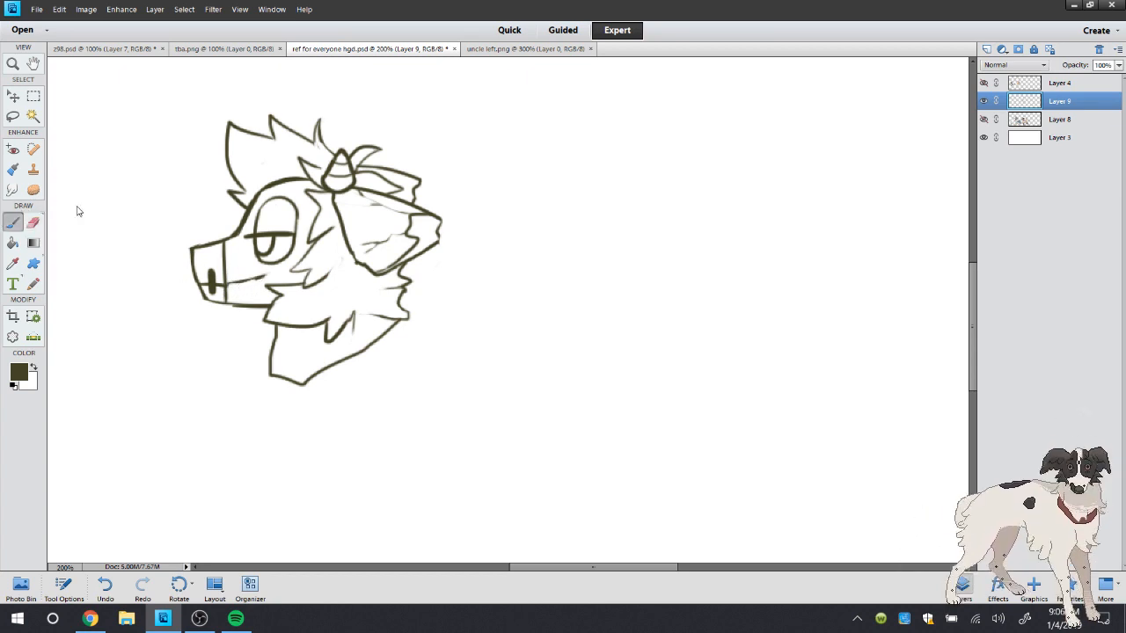
{"action": "mouse_move", "coordinate": [226, 285]}
{"action": "left_mouse_down"}
{"action": "mouse_move", "coordinate": [271, 270]}
{"action": "mouse_move", "coordinate": [248, 276]}
{"action": "left_mouse_up"}
{"action": "key", "text": "e"}
{"action": "left_click", "coordinate": [16, 225]}
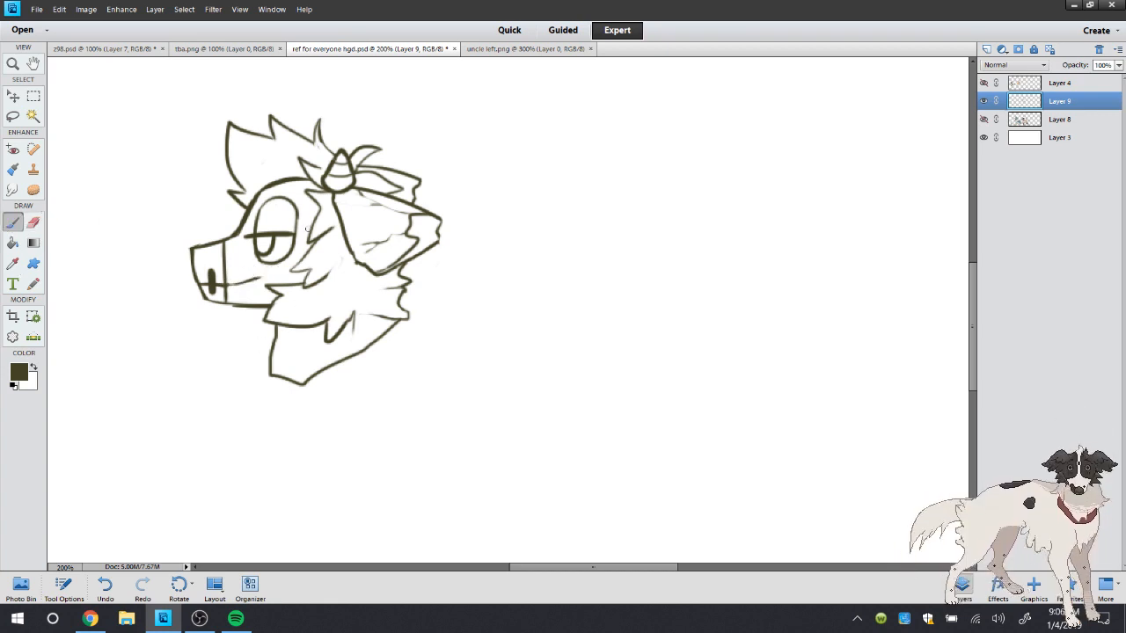
Try a stroke along the eyelid, undo it and check the face in uncle left.png
{"action": "left_click_drag", "start_coordinate": [248, 229], "coordinate": [269, 232]}
{"action": "left_click", "coordinate": [104, 587]}
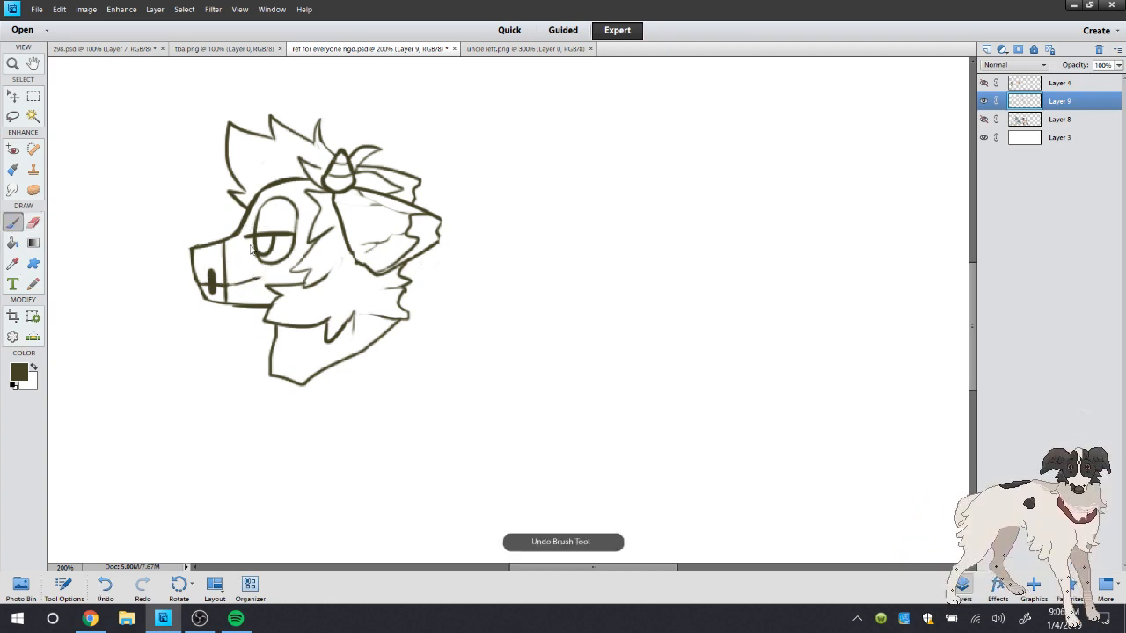
{"action": "left_click", "coordinate": [521, 50]}
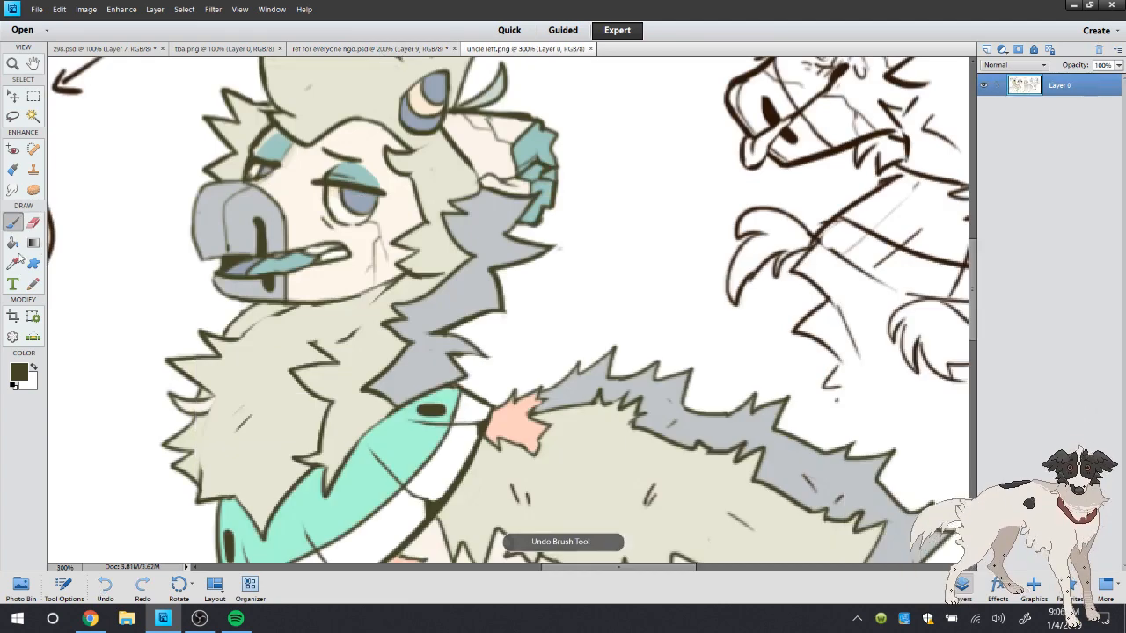
{"action": "left_click", "coordinate": [380, 50]}
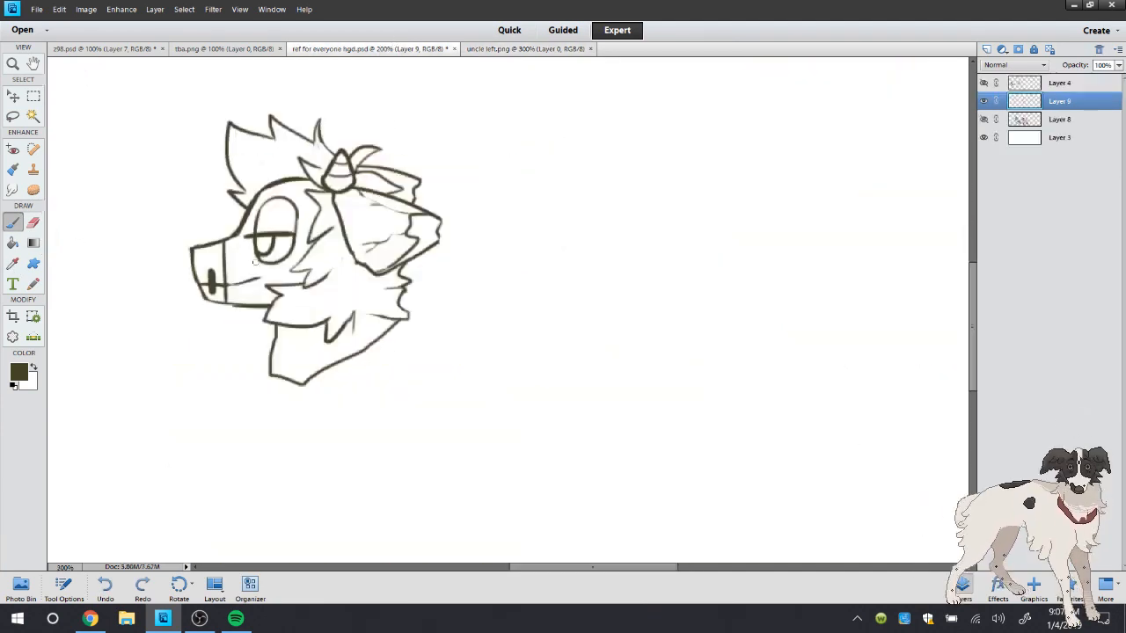
Save the reference sheet document and switch to the YouTube live dashboard in Chrome to view the stream chat
{"action": "left_click", "coordinate": [37, 10]}
{"action": "left_click", "coordinate": [70, 125]}
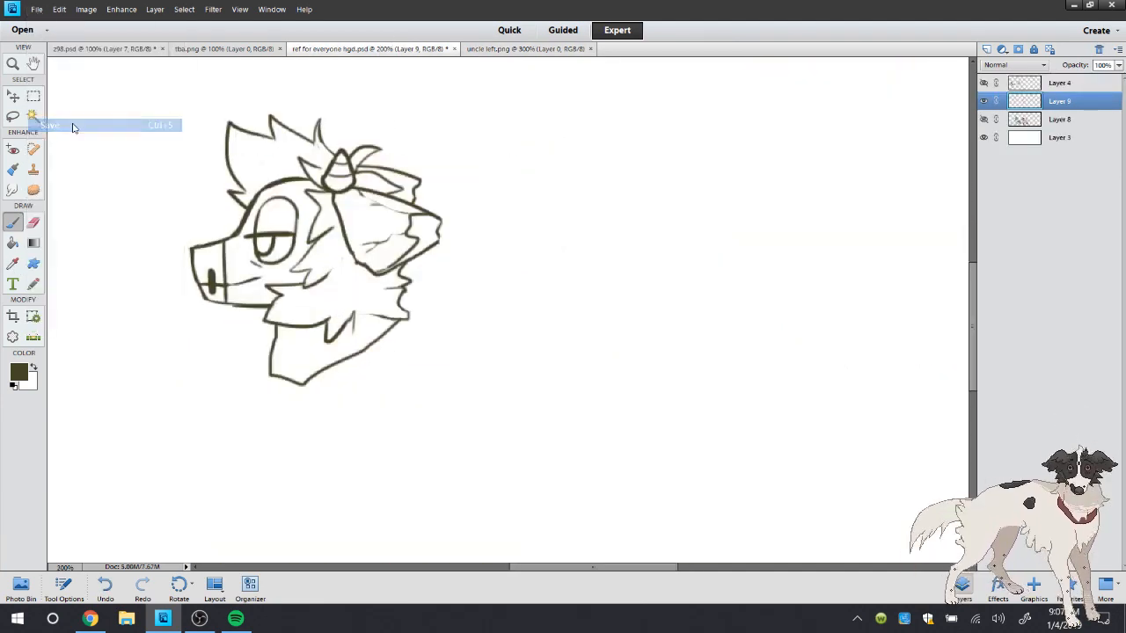
{"action": "left_click", "coordinate": [106, 619]}
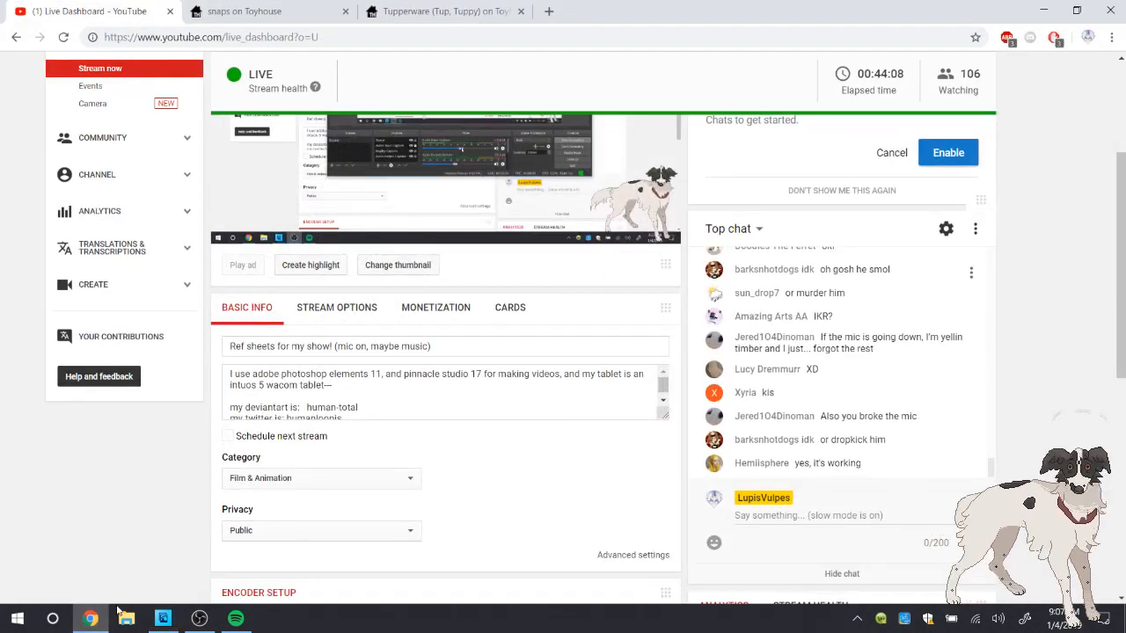
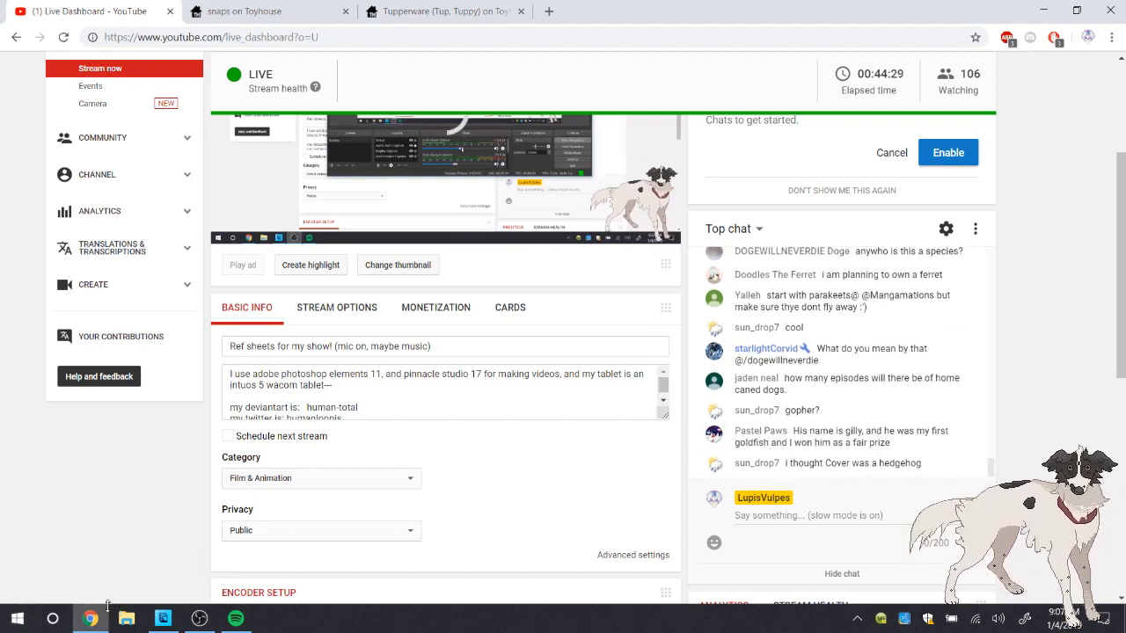
Switch to Photoshop Elements and redraw the front edge of the neck with an inward notch, erasing the old straight line
{"action": "left_click", "coordinate": [163, 618]}
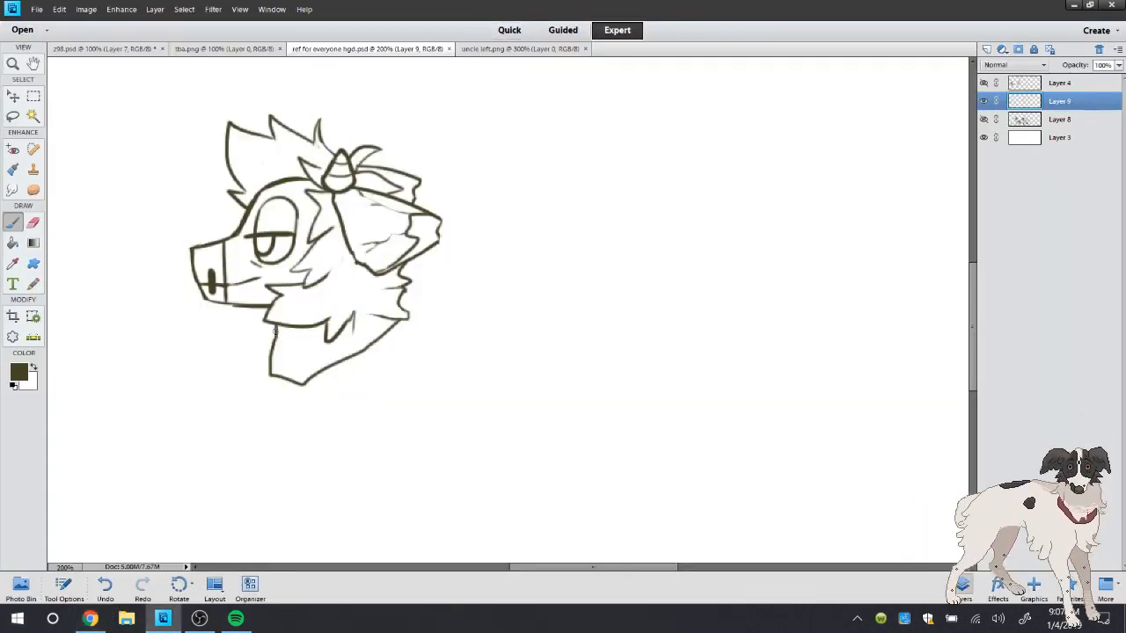
{"action": "mouse_move", "coordinate": [288, 349]}
{"action": "left_mouse_down"}
{"action": "mouse_move", "coordinate": [278, 372]}
{"action": "mouse_move", "coordinate": [292, 347]}
{"action": "mouse_move", "coordinate": [284, 330]}
{"action": "mouse_move", "coordinate": [300, 352]}
{"action": "mouse_move", "coordinate": [270, 334]}
{"action": "mouse_move", "coordinate": [267, 391]}
{"action": "mouse_move", "coordinate": [273, 382]}
{"action": "left_mouse_up"}
{"action": "key", "text": "e"}
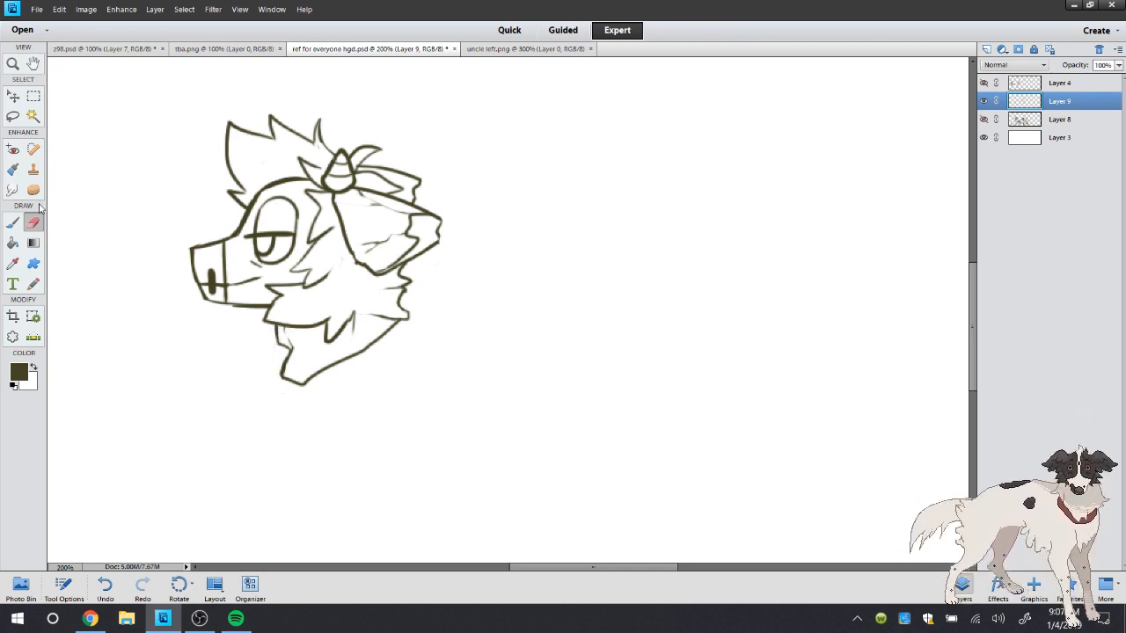
{"action": "left_click", "coordinate": [13, 223]}
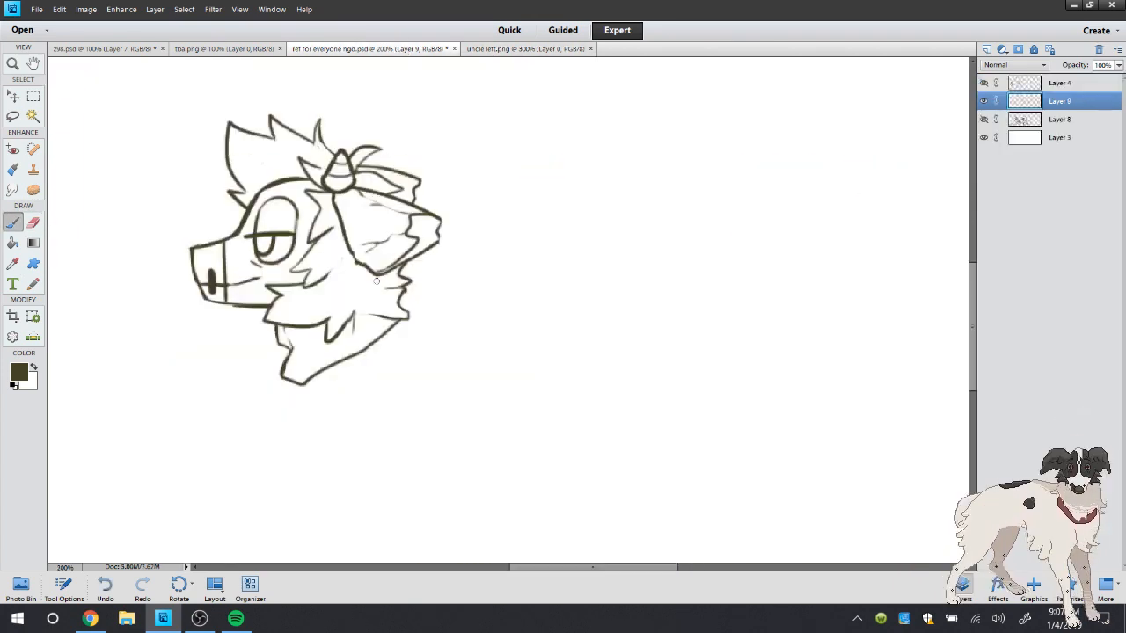
{"action": "left_click_drag", "start_coordinate": [290, 385], "coordinate": [319, 475]}
{"action": "left_click_drag", "start_coordinate": [321, 472], "coordinate": [423, 377]}
{"action": "left_click", "coordinate": [108, 587]}
{"action": "left_click", "coordinate": [107, 587]}
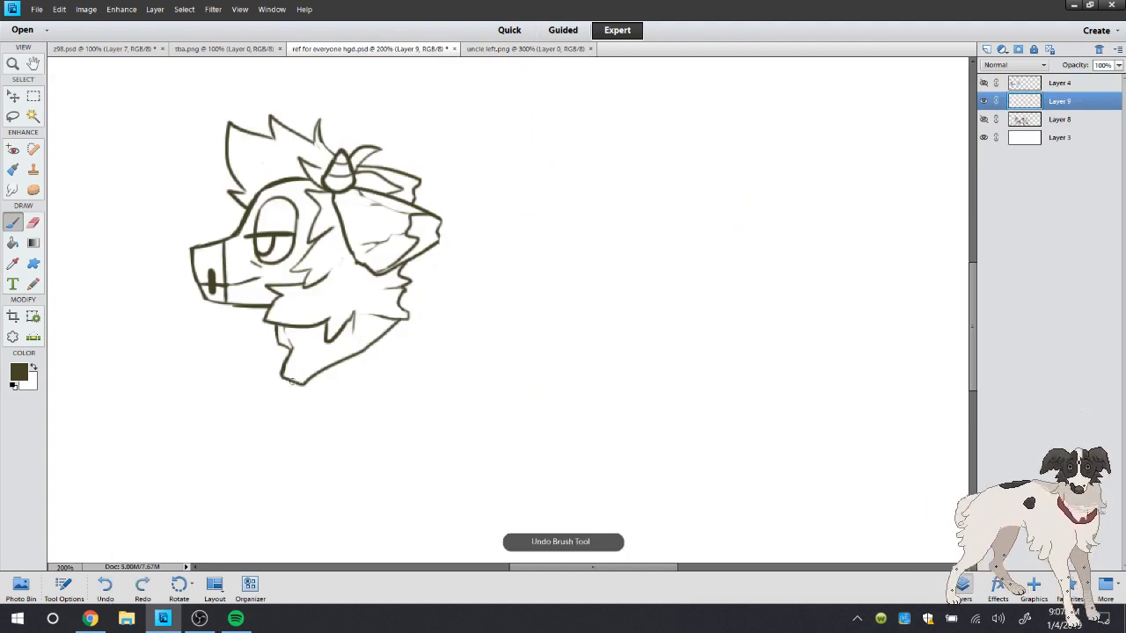
{"action": "left_click_drag", "start_coordinate": [289, 380], "coordinate": [281, 448]}
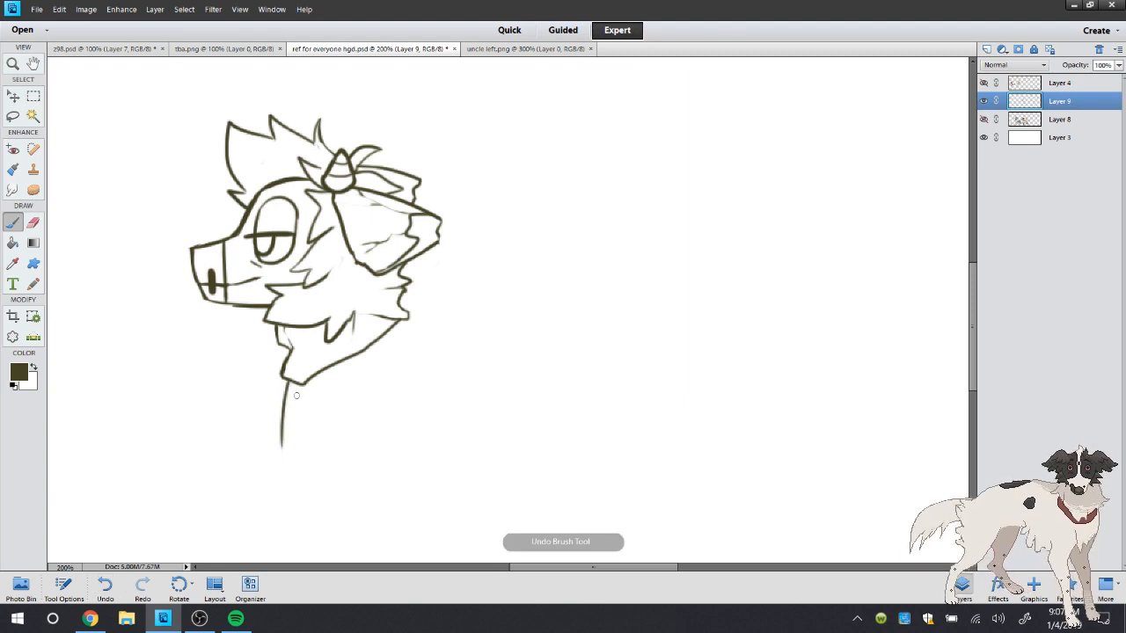
{"action": "left_click", "coordinate": [107, 586]}
Draw the shawl's outline below the neck with a front edge, a curved hem and a sloping back edge meeting at the corner
{"action": "mouse_move", "coordinate": [287, 379]}
{"action": "left_mouse_down"}
{"action": "mouse_move", "coordinate": [290, 481]}
{"action": "mouse_move", "coordinate": [458, 358]}
{"action": "left_mouse_up"}
{"action": "left_click_drag", "start_coordinate": [400, 319], "coordinate": [440, 402]}
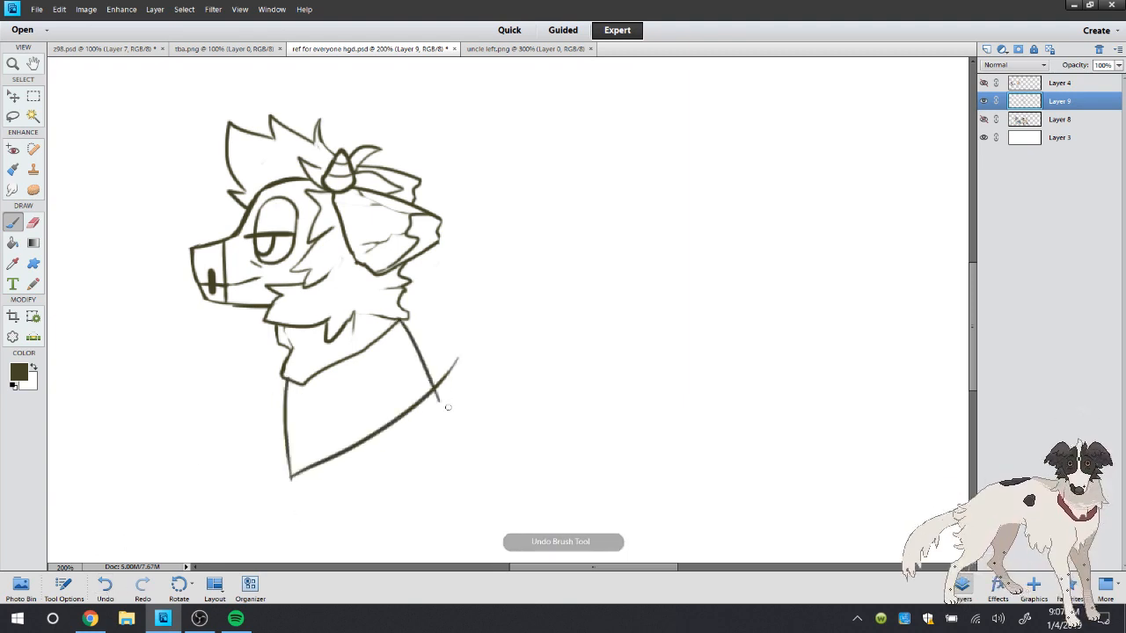
{"action": "left_click", "coordinate": [105, 586]}
{"action": "left_click_drag", "start_coordinate": [397, 321], "coordinate": [460, 382]}
{"action": "left_click", "coordinate": [33, 223]}
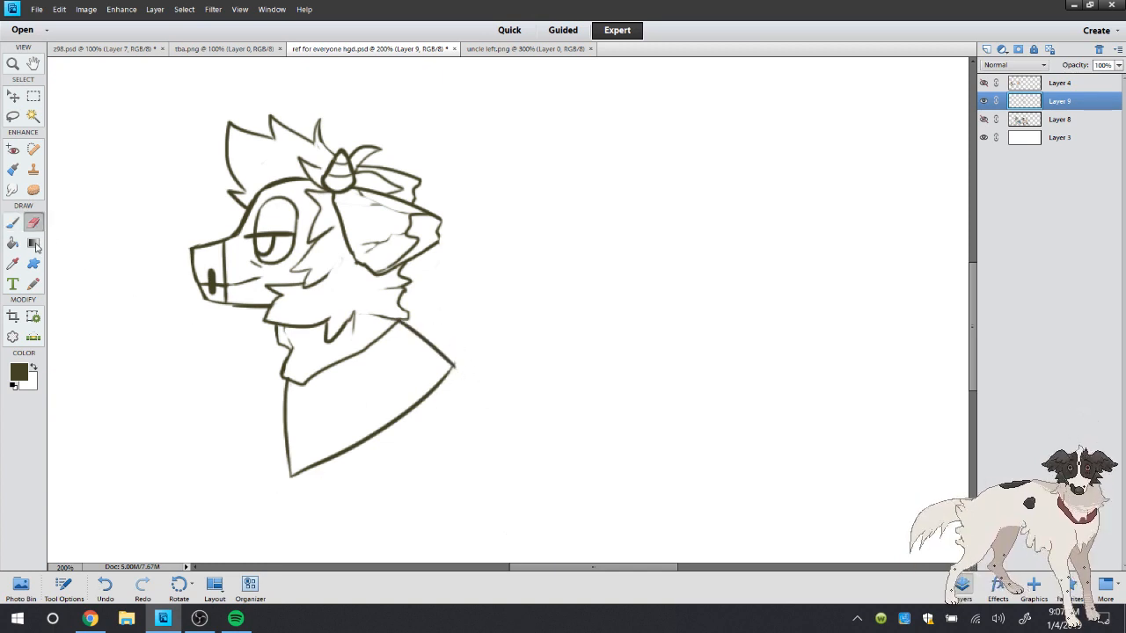
{"action": "left_click", "coordinate": [14, 222]}
Draw a curved band line parallel to the shawl's hem and four short lines crossing it
{"action": "left_click_drag", "start_coordinate": [288, 437], "coordinate": [421, 347]}
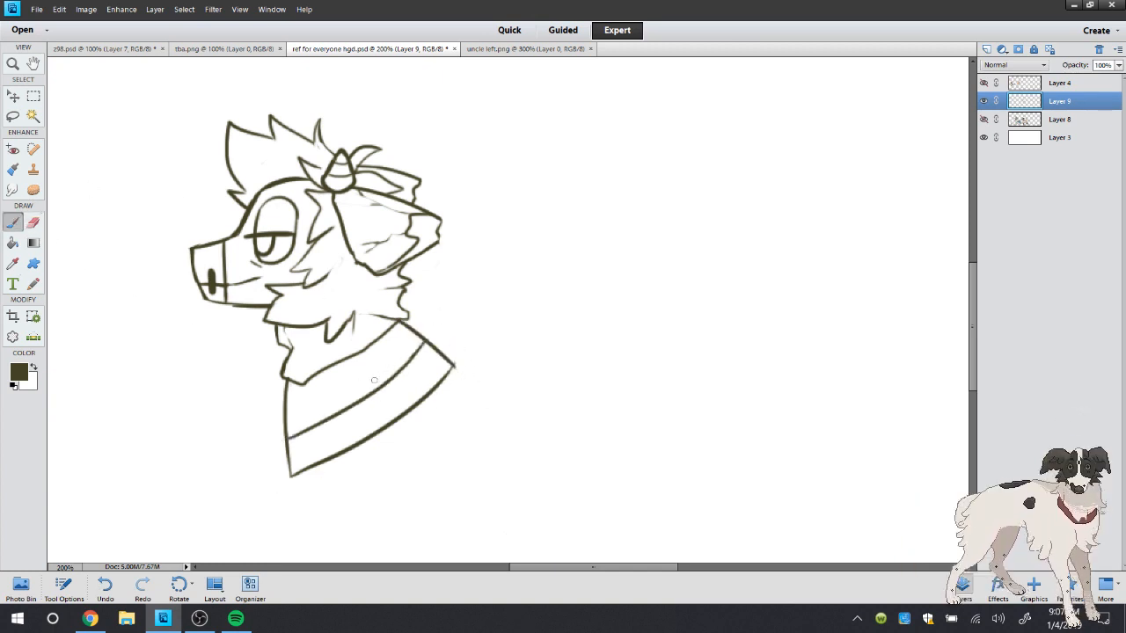
{"action": "left_click_drag", "start_coordinate": [320, 459], "coordinate": [304, 406]}
{"action": "left_click_drag", "start_coordinate": [375, 434], "coordinate": [345, 387]}
{"action": "left_click_drag", "start_coordinate": [419, 409], "coordinate": [371, 350]}
{"action": "left_click_drag", "start_coordinate": [446, 379], "coordinate": [407, 344]}
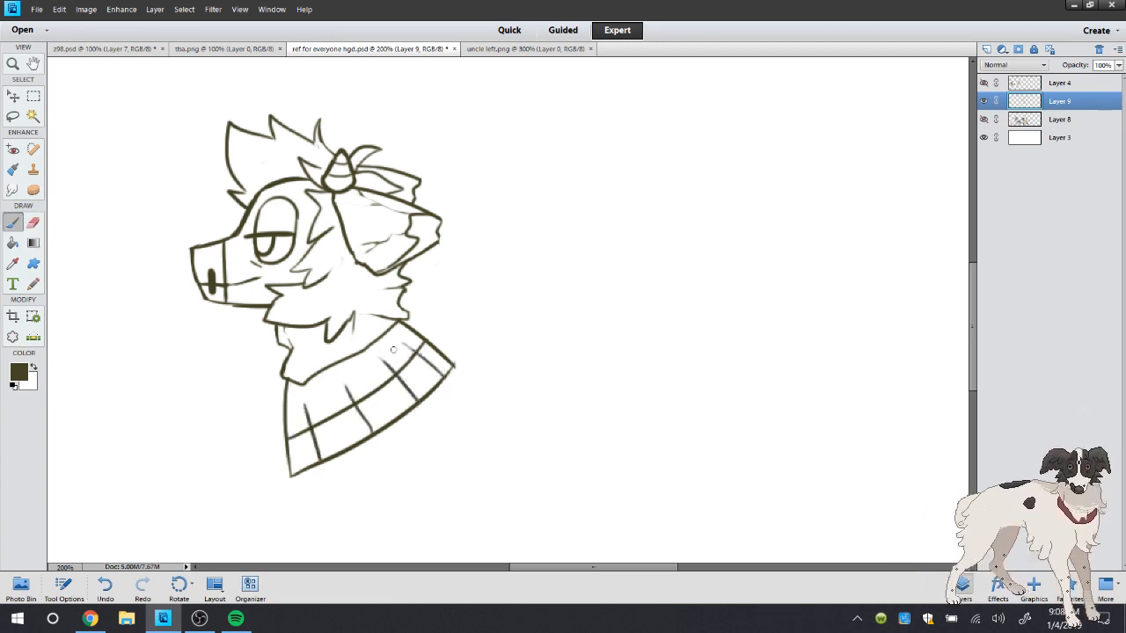
Check the garment in the uncle left.png reference and draw a small dark slot near the shawl's upper back corner
{"action": "left_click", "coordinate": [23, 64]}
{"action": "key", "text": "ctrl+minus"}
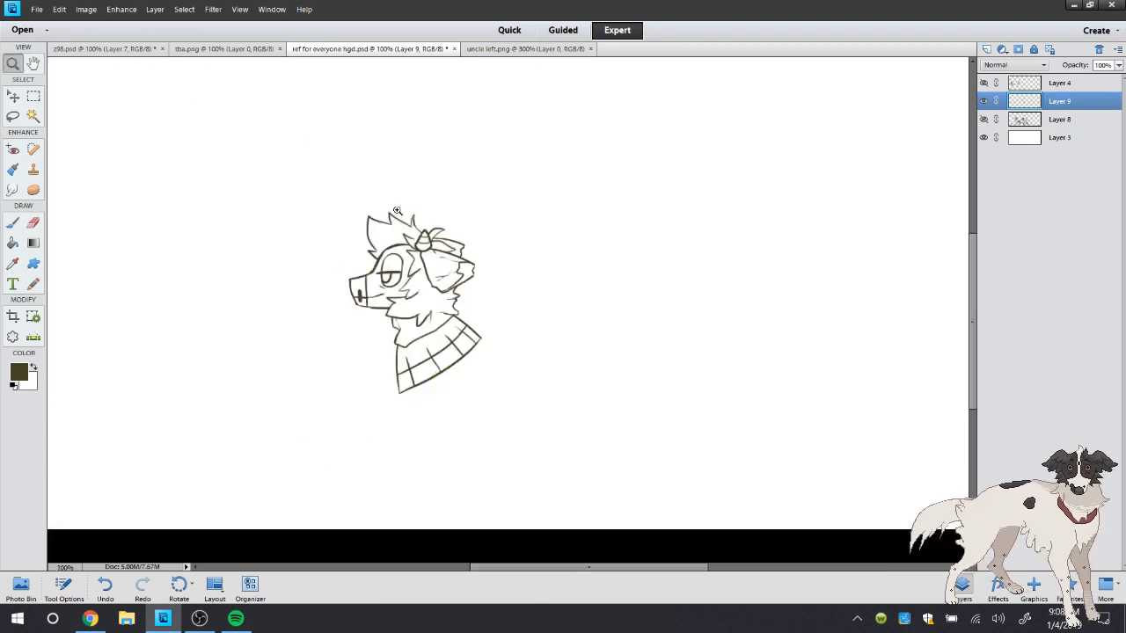
{"action": "left_click", "coordinate": [556, 440]}
{"action": "left_click", "coordinate": [17, 223]}
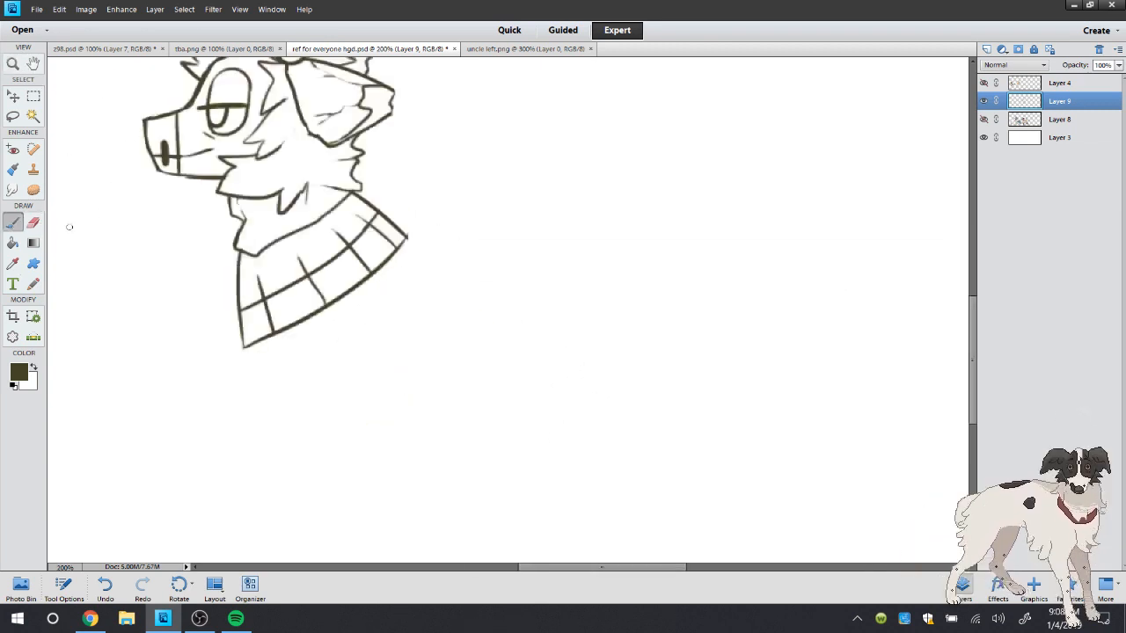
{"action": "left_click", "coordinate": [34, 224]}
{"action": "left_click", "coordinate": [13, 219]}
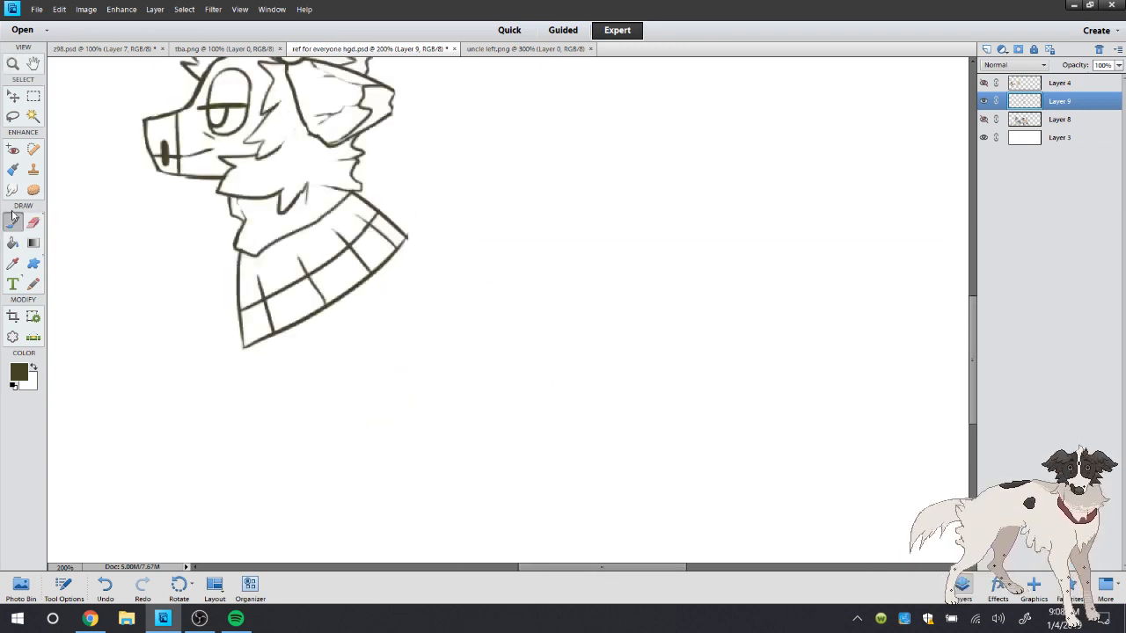
{"action": "left_click", "coordinate": [526, 48]}
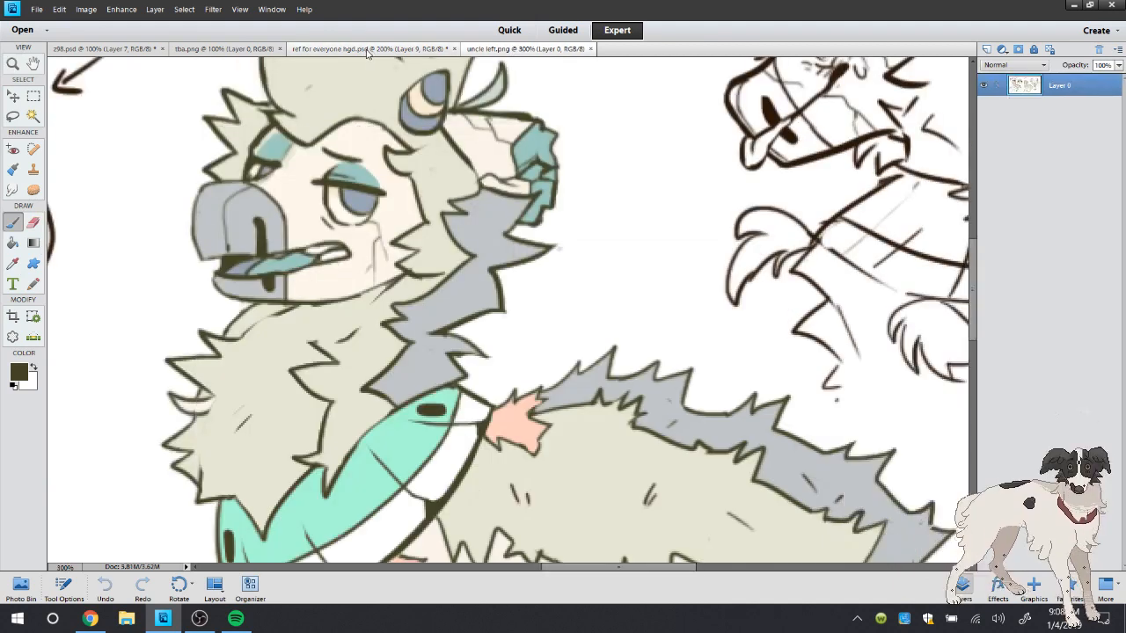
{"action": "left_click", "coordinate": [368, 49]}
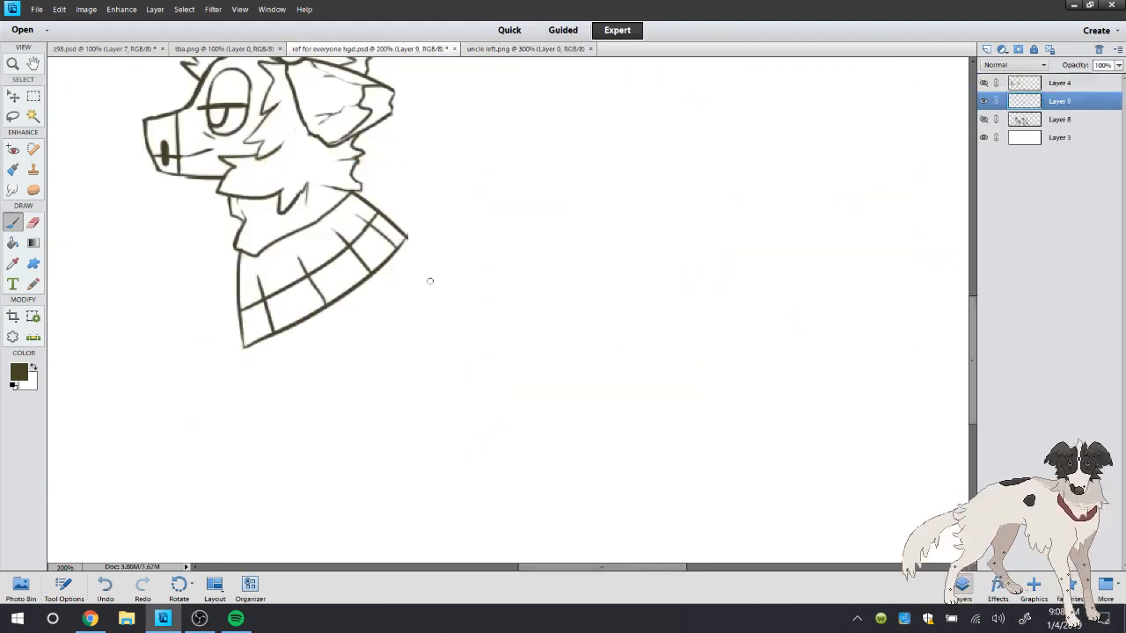
{"action": "left_click", "coordinate": [360, 206]}
{"action": "left_click", "coordinate": [101, 583]}
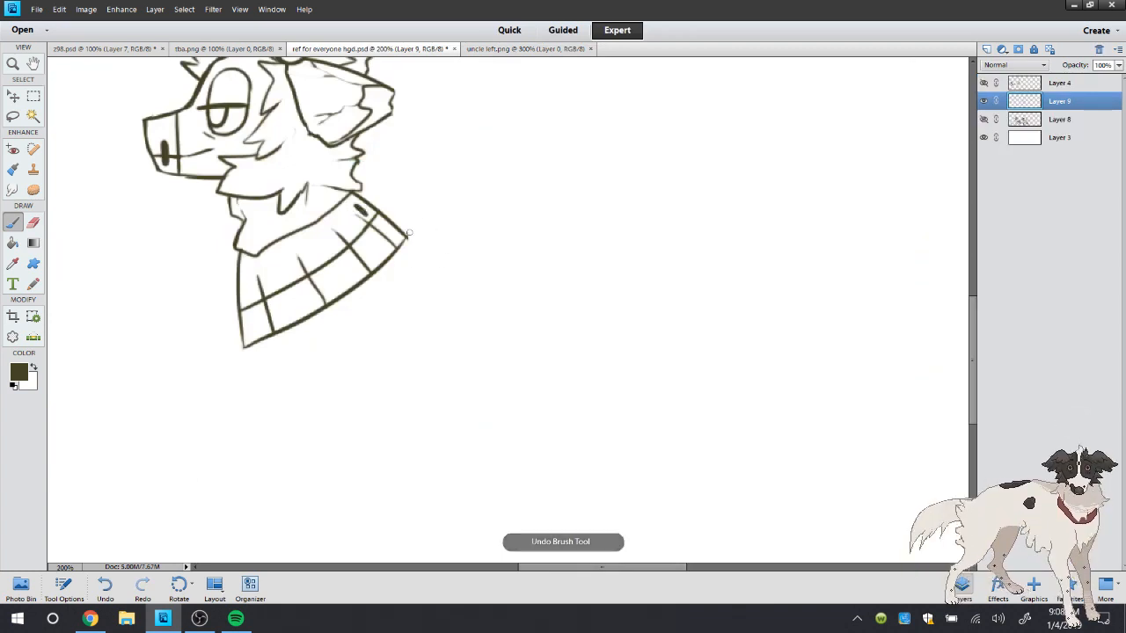
Draw spiky fur tassels at the back corner and the middle of the shawl's hem
{"action": "mouse_move", "coordinate": [406, 236]}
{"action": "left_mouse_down"}
{"action": "mouse_move", "coordinate": [439, 245]}
{"action": "mouse_move", "coordinate": [401, 250]}
{"action": "mouse_move", "coordinate": [407, 278]}
{"action": "mouse_move", "coordinate": [430, 283]}
{"action": "mouse_move", "coordinate": [428, 263]}
{"action": "mouse_move", "coordinate": [457, 255]}
{"action": "left_mouse_up"}
{"action": "mouse_move", "coordinate": [326, 305]}
{"action": "left_mouse_down"}
{"action": "mouse_move", "coordinate": [315, 335]}
{"action": "mouse_move", "coordinate": [343, 350]}
{"action": "left_mouse_up"}
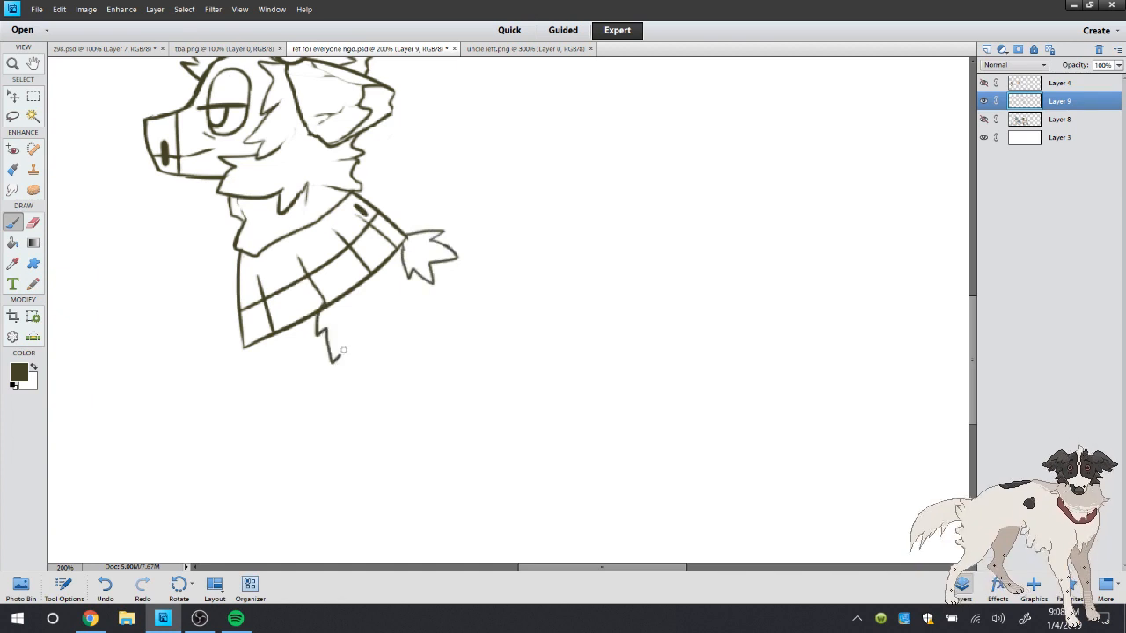
{"action": "mouse_move", "coordinate": [345, 295]}
{"action": "left_mouse_down"}
{"action": "mouse_move", "coordinate": [381, 330]}
{"action": "mouse_move", "coordinate": [348, 350]}
{"action": "left_mouse_up"}
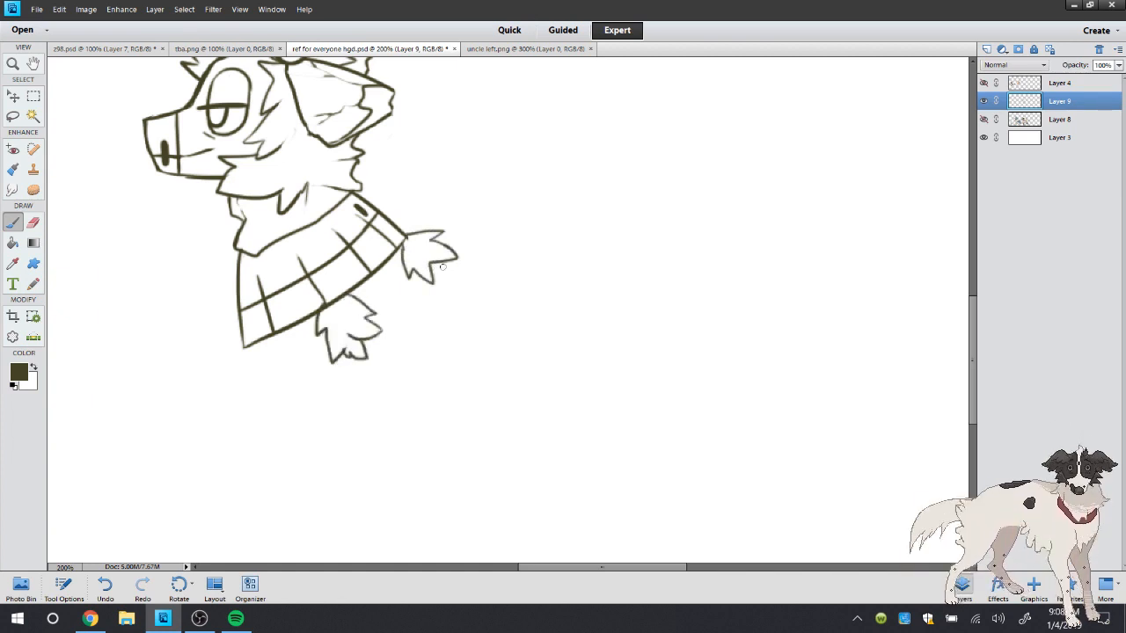
{"action": "left_click_drag", "start_coordinate": [442, 267], "coordinate": [449, 272]}
Erase the hem line crossing the middle tassel and clean up the strokes inside the back tassel
{"action": "key", "text": "e"}
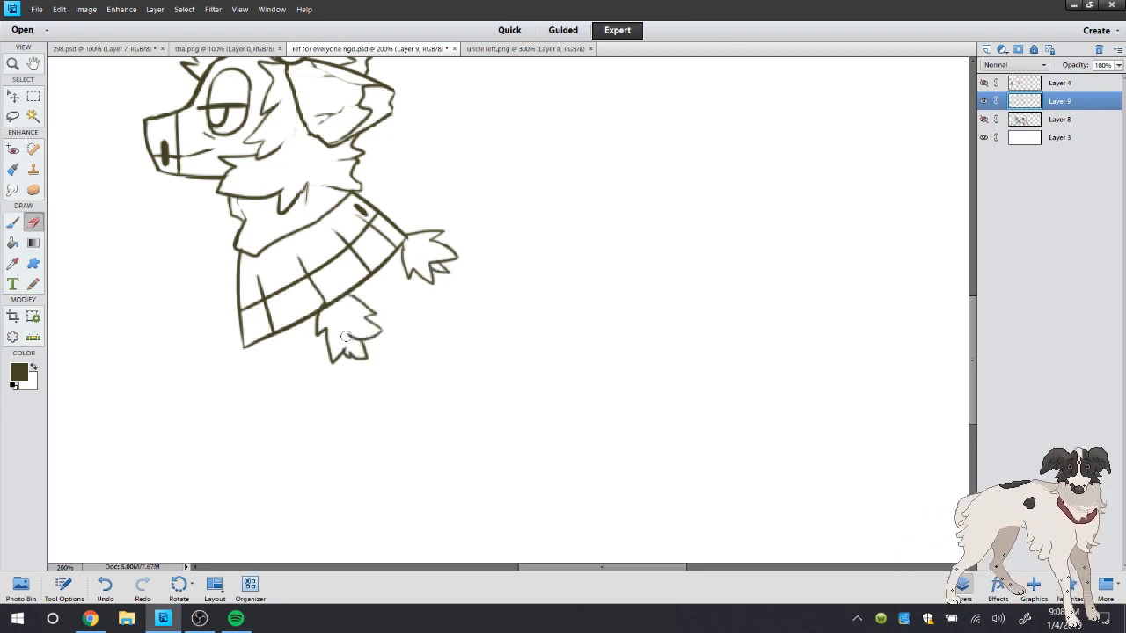
{"action": "left_click_drag", "start_coordinate": [325, 310], "coordinate": [348, 298]}
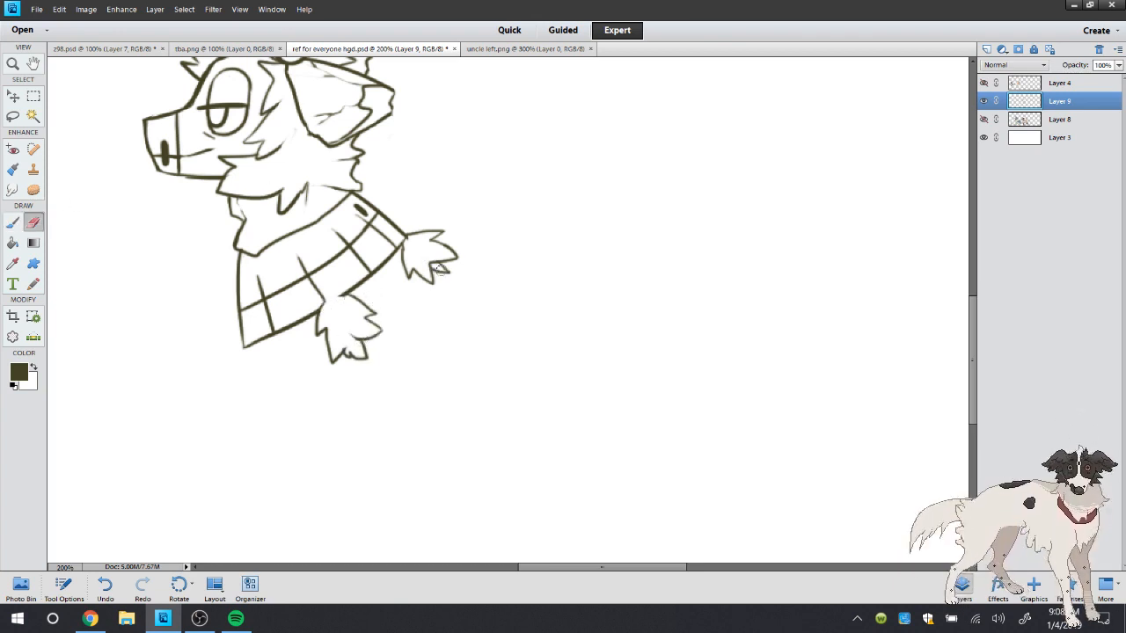
{"action": "left_click_drag", "start_coordinate": [426, 264], "coordinate": [436, 267]}
{"action": "key", "text": "b"}
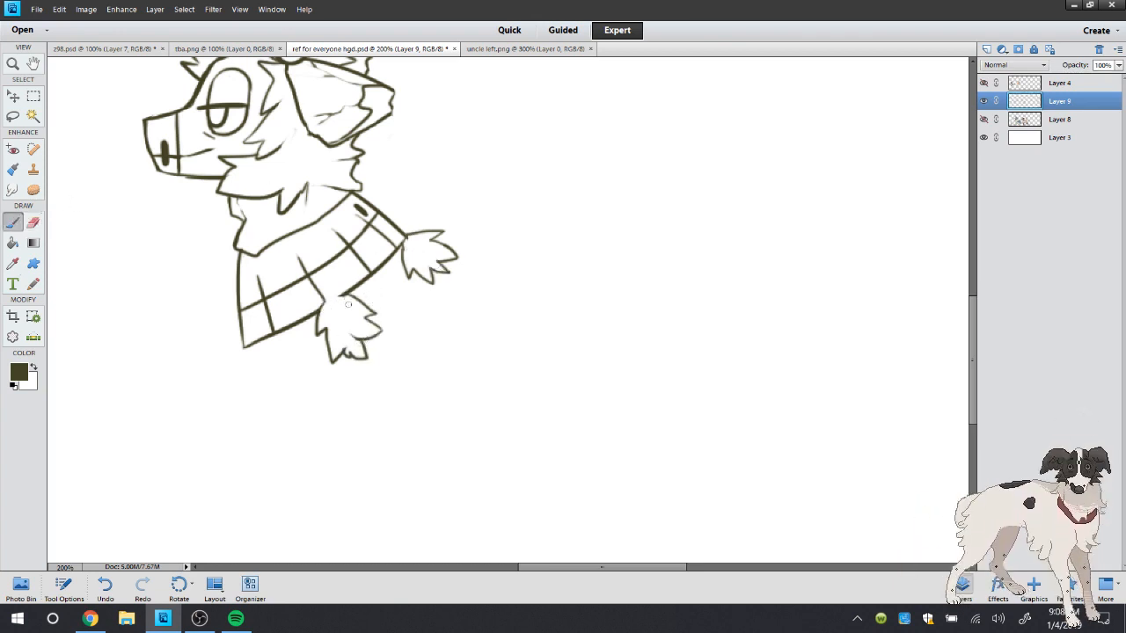
Close the middle tassel with a rounded top and rework its lower tips into cleaner points
{"action": "left_click", "coordinate": [98, 580]}
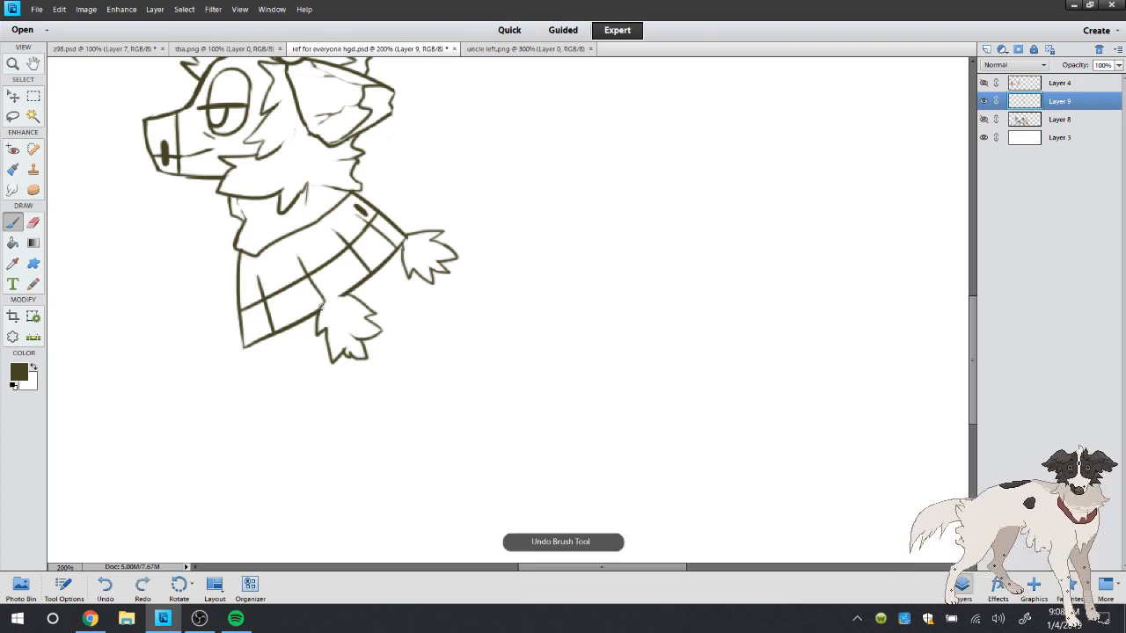
{"action": "mouse_move", "coordinate": [322, 307]}
{"action": "left_mouse_down"}
{"action": "mouse_move", "coordinate": [349, 296]}
{"action": "mouse_move", "coordinate": [375, 311]}
{"action": "left_mouse_up"}
{"action": "left_click", "coordinate": [33, 225]}
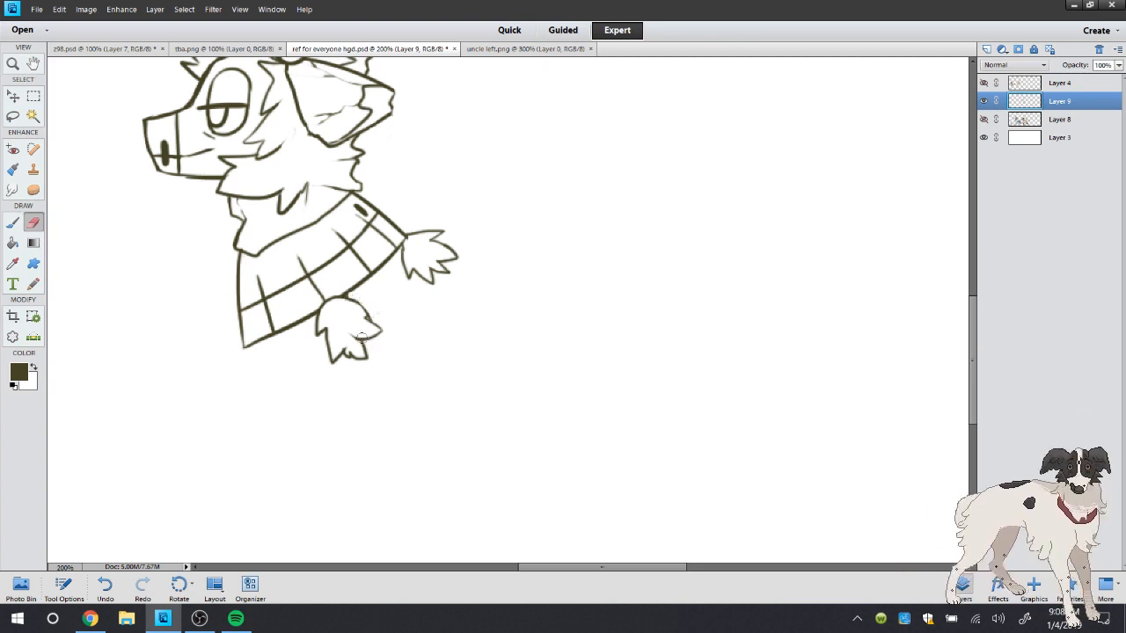
{"action": "mouse_move", "coordinate": [346, 352]}
{"action": "left_mouse_down"}
{"action": "mouse_move", "coordinate": [363, 345]}
{"action": "mouse_move", "coordinate": [366, 322]}
{"action": "mouse_move", "coordinate": [355, 359]}
{"action": "mouse_move", "coordinate": [375, 335]}
{"action": "mouse_move", "coordinate": [371, 357]}
{"action": "mouse_move", "coordinate": [363, 326]}
{"action": "left_mouse_up"}
{"action": "left_click", "coordinate": [13, 223]}
{"action": "left_click", "coordinate": [106, 586]}
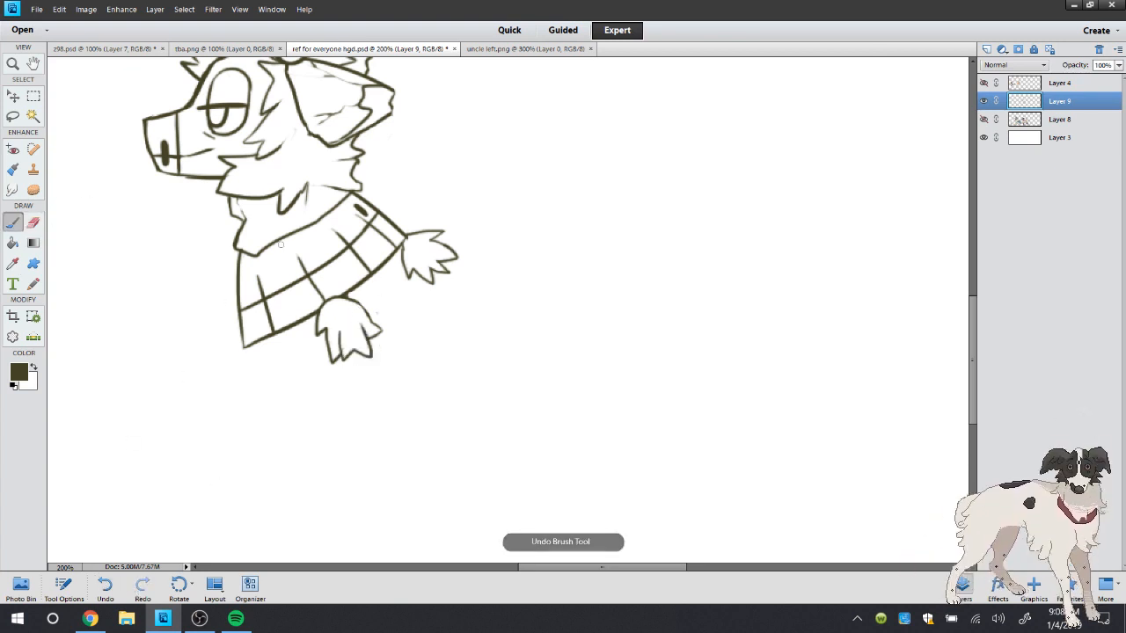
Draw a tassel at the hem's front corner and replace the middle tassel with a shorter, wider one
{"action": "mouse_move", "coordinate": [245, 347]}
{"action": "left_mouse_down"}
{"action": "mouse_move", "coordinate": [231, 372]}
{"action": "mouse_move", "coordinate": [241, 390]}
{"action": "mouse_move", "coordinate": [277, 380]}
{"action": "mouse_move", "coordinate": [248, 341]}
{"action": "left_mouse_up"}
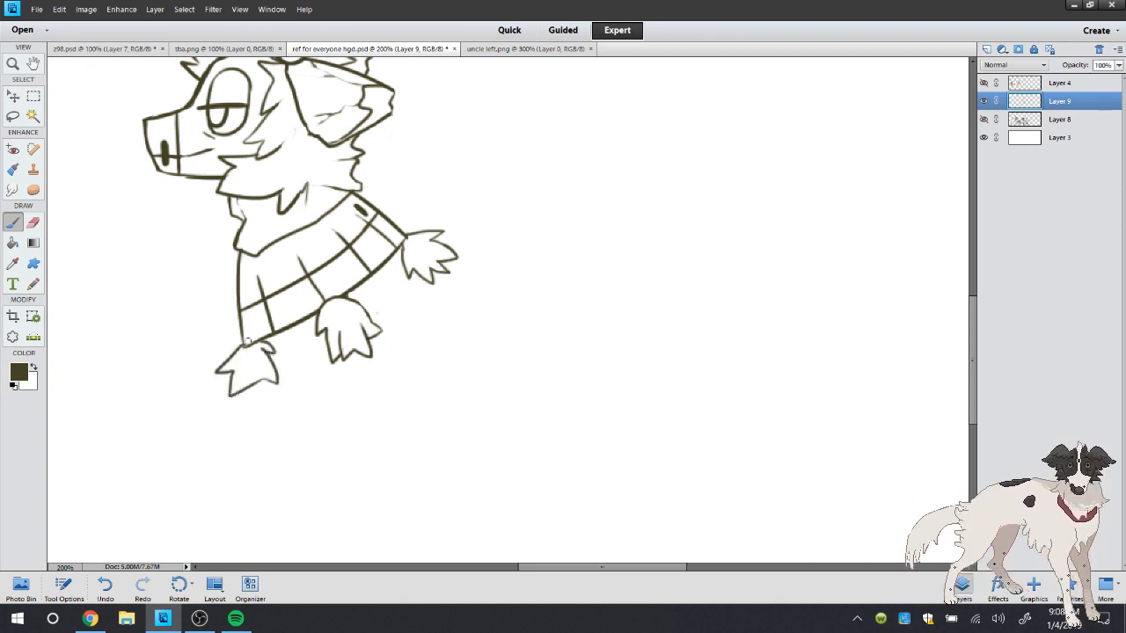
{"action": "left_click", "coordinate": [33, 225]}
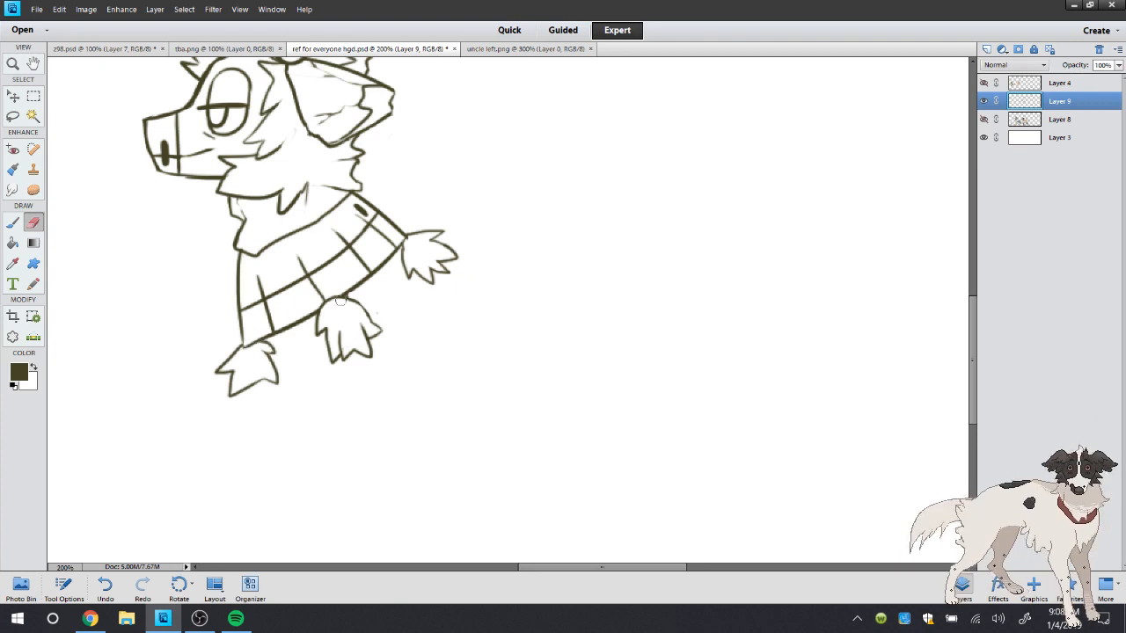
{"action": "mouse_move", "coordinate": [340, 301]}
{"action": "left_mouse_down"}
{"action": "mouse_move", "coordinate": [333, 312]}
{"action": "mouse_move", "coordinate": [349, 327]}
{"action": "mouse_move", "coordinate": [393, 339]}
{"action": "mouse_move", "coordinate": [367, 334]}
{"action": "left_mouse_up"}
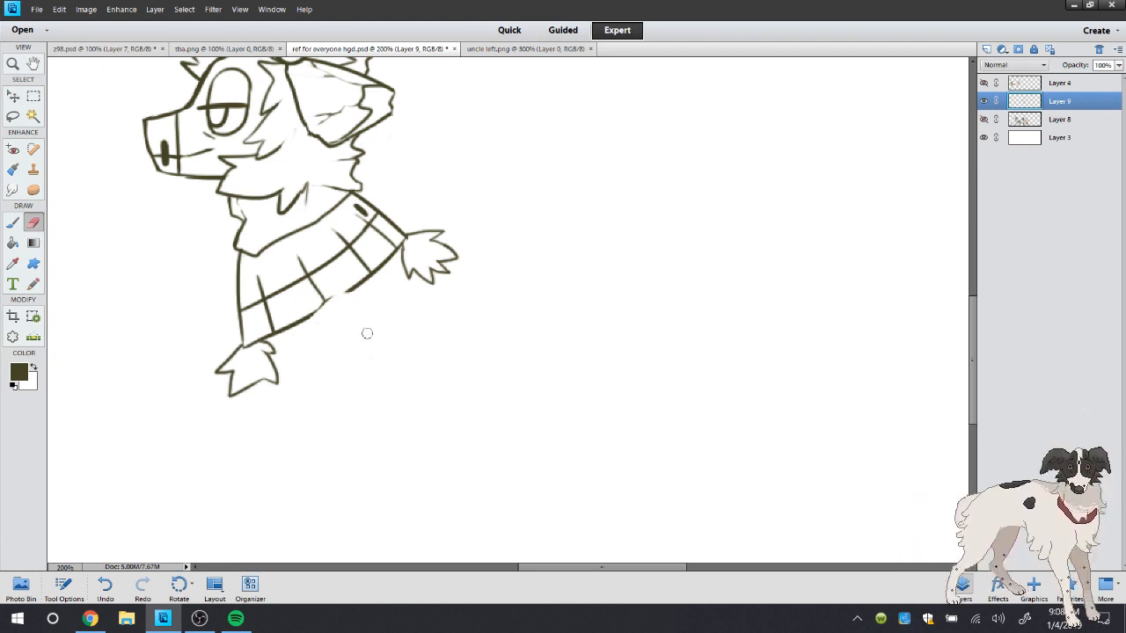
{"action": "mouse_move", "coordinate": [332, 282]}
{"action": "left_mouse_down"}
{"action": "mouse_move", "coordinate": [315, 307]}
{"action": "mouse_move", "coordinate": [342, 288]}
{"action": "mouse_move", "coordinate": [315, 316]}
{"action": "mouse_move", "coordinate": [318, 298]}
{"action": "mouse_move", "coordinate": [310, 330]}
{"action": "mouse_move", "coordinate": [357, 342]}
{"action": "mouse_move", "coordinate": [359, 295]}
{"action": "mouse_move", "coordinate": [381, 318]}
{"action": "mouse_move", "coordinate": [342, 290]}
{"action": "left_mouse_up"}
{"action": "left_click", "coordinate": [14, 222]}
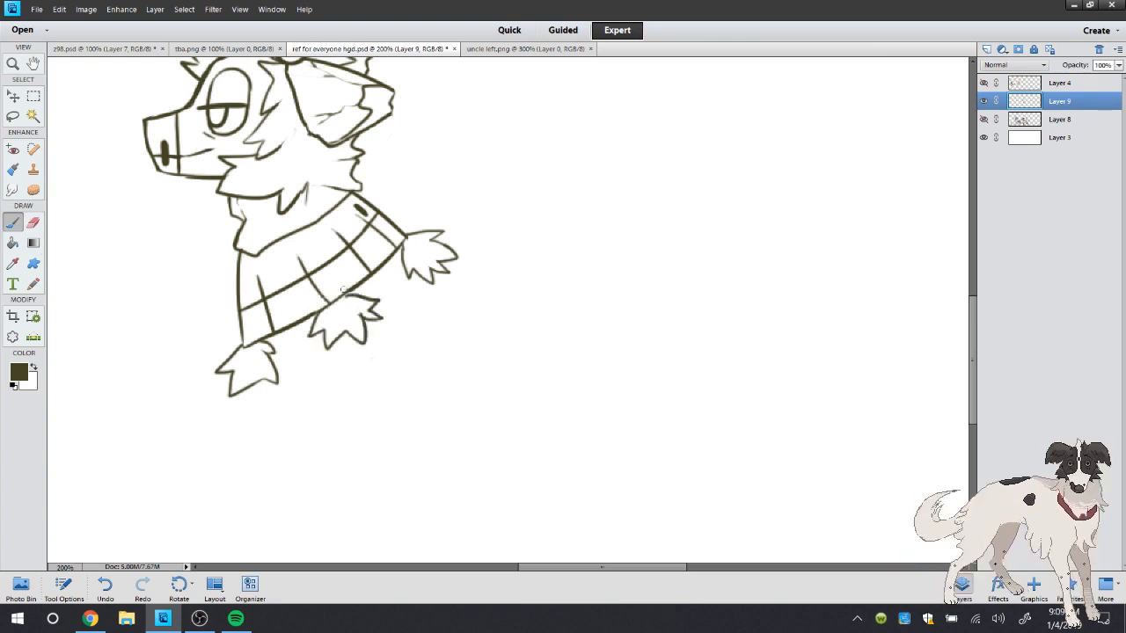
{"action": "left_click", "coordinate": [32, 223]}
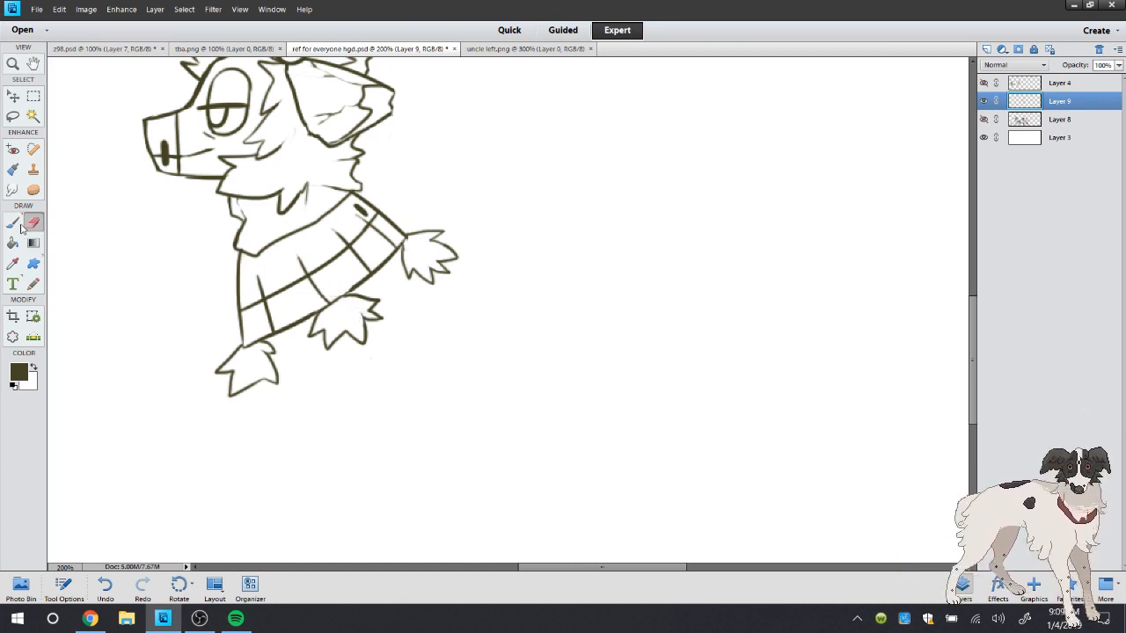
Move the character sketch on Layer 9 up and to the left on the canvas and save the document
{"action": "double_click", "coordinate": [18, 63]}
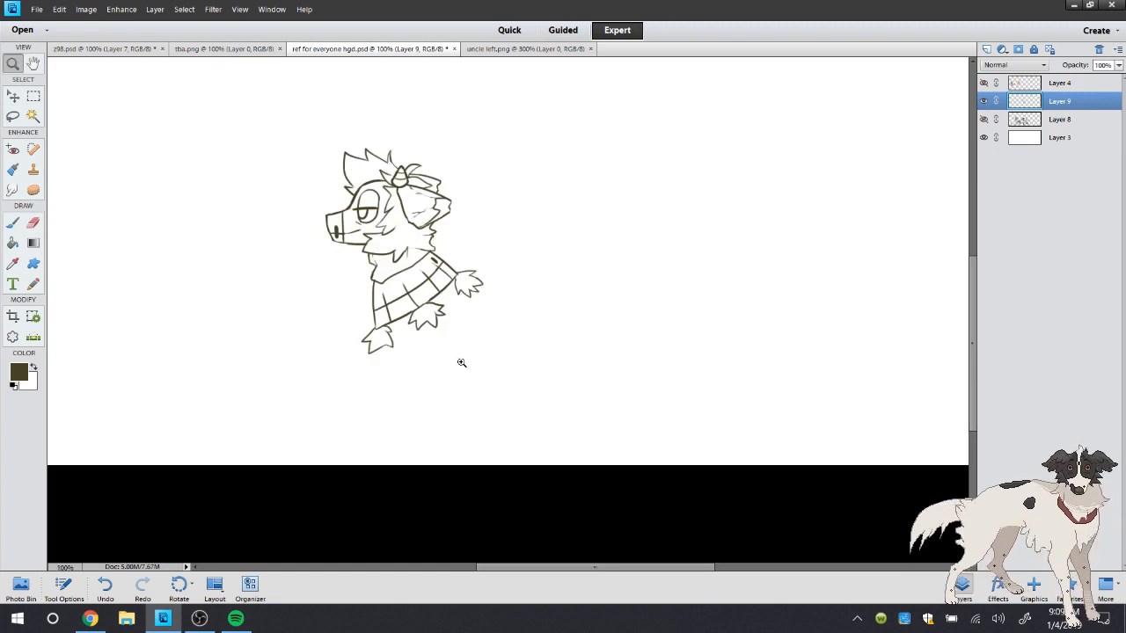
{"action": "left_click_drag", "start_coordinate": [468, 297], "coordinate": [54, 111]}
{"action": "left_click", "coordinate": [13, 96]}
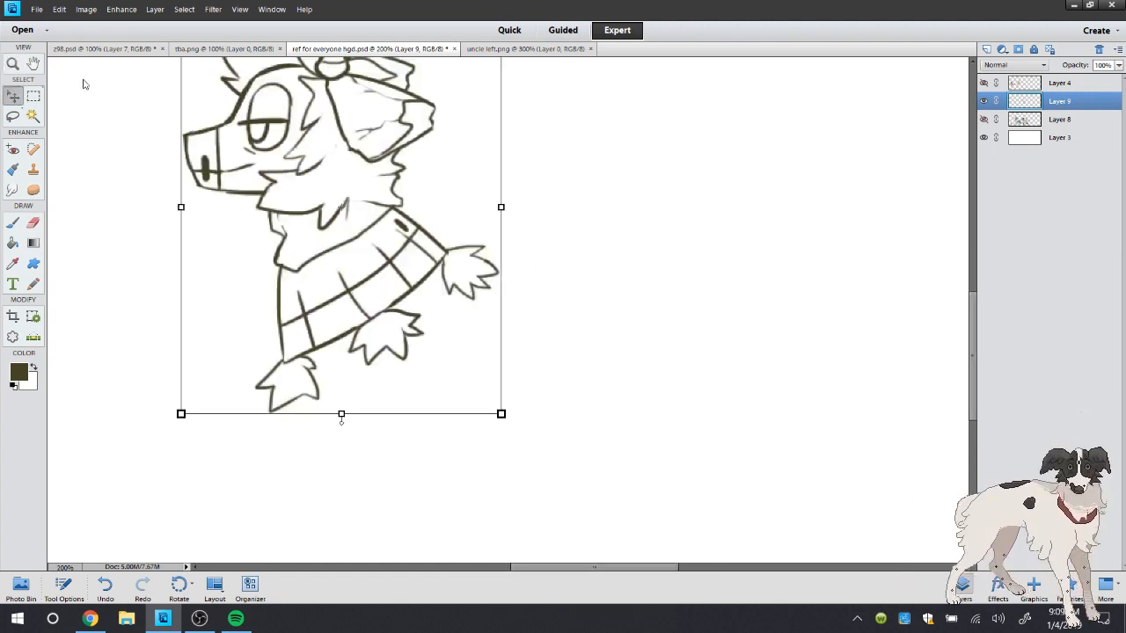
{"action": "left_click_drag", "start_coordinate": [253, 126], "coordinate": [204, 40]}
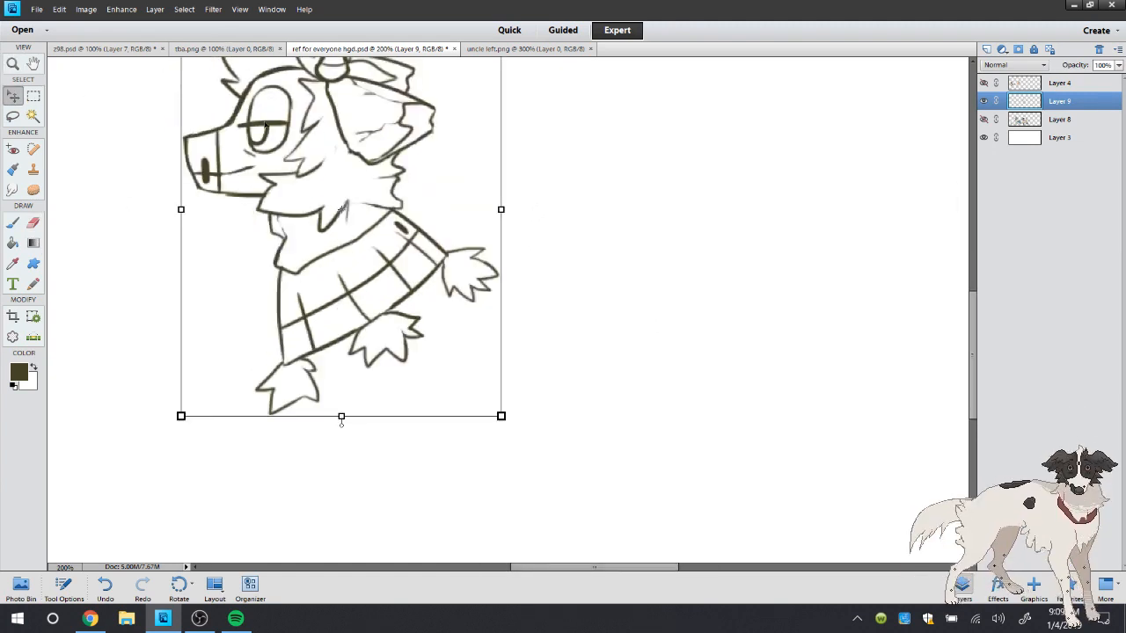
{"action": "left_click_drag", "start_coordinate": [265, 126], "coordinate": [231, 64]}
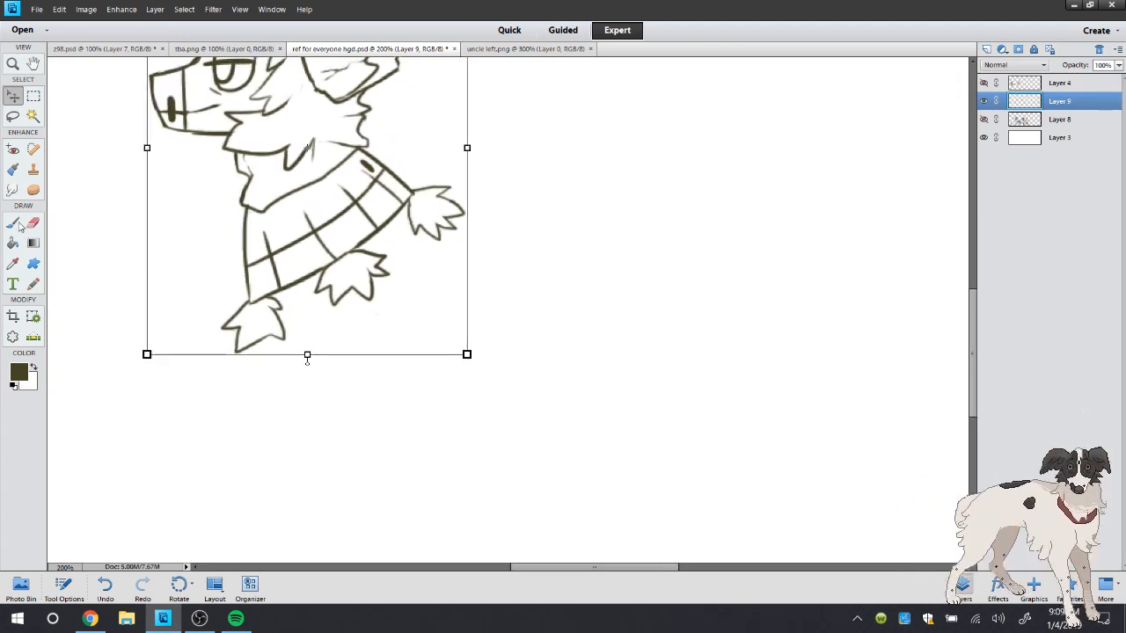
{"action": "left_click", "coordinate": [18, 225]}
{"action": "left_click", "coordinate": [37, 9]}
{"action": "left_click", "coordinate": [44, 125]}
Compare the sketch with the coloured character in uncle left.png and return to the ref for everyone hgd.psd drawing
{"action": "left_click", "coordinate": [523, 49]}
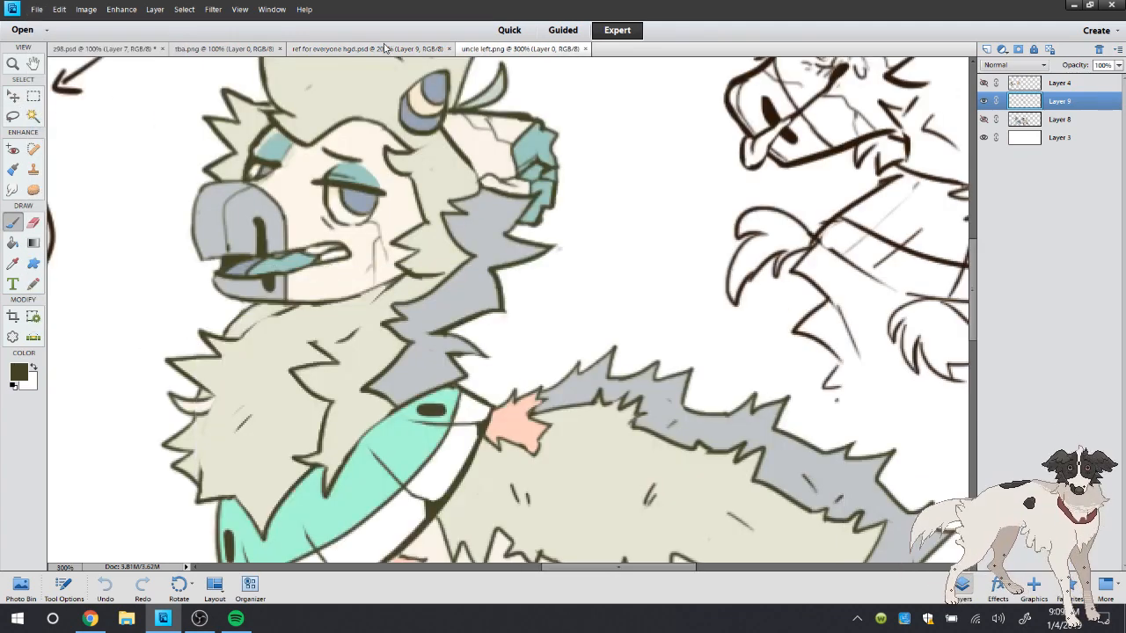
{"action": "left_click", "coordinate": [385, 48]}
{"action": "left_click", "coordinate": [521, 48]}
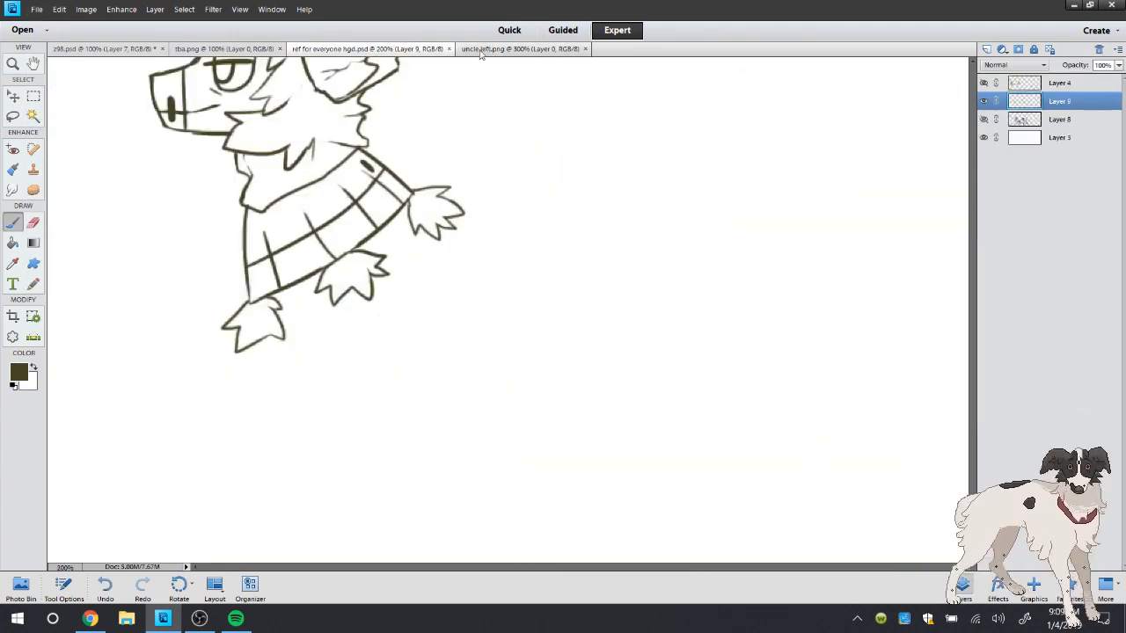
{"action": "left_click", "coordinate": [374, 48]}
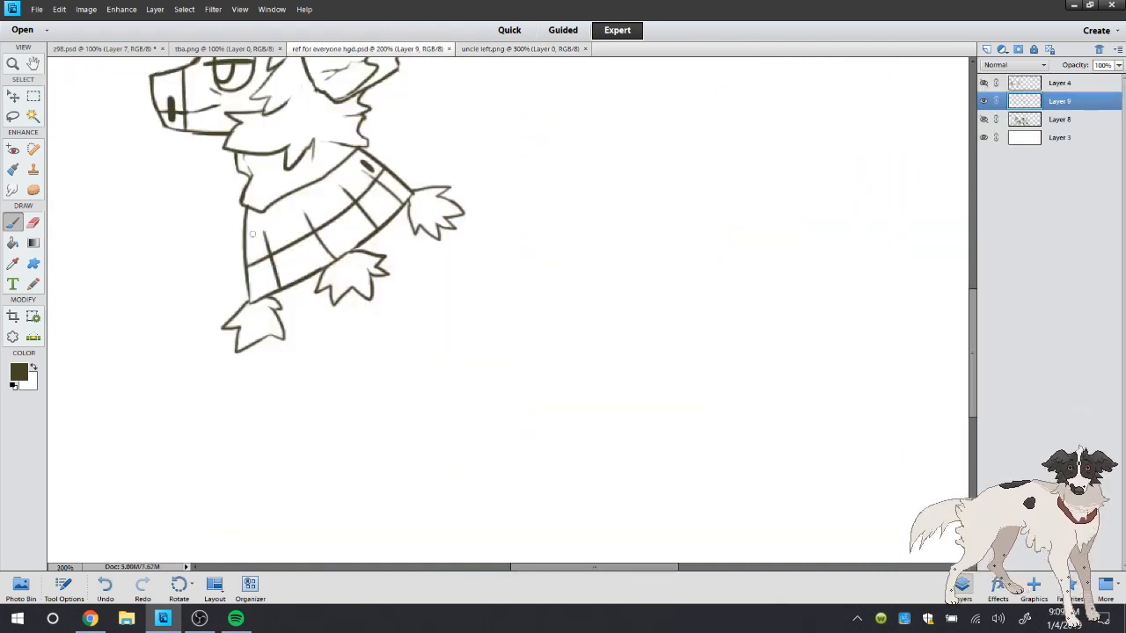
Add a short dark slit near the shawl's front edge and show the Layer 8 reference art beneath the sketch
{"action": "left_click_drag", "start_coordinate": [252, 234], "coordinate": [254, 249]}
{"action": "double_click", "coordinate": [17, 66]}
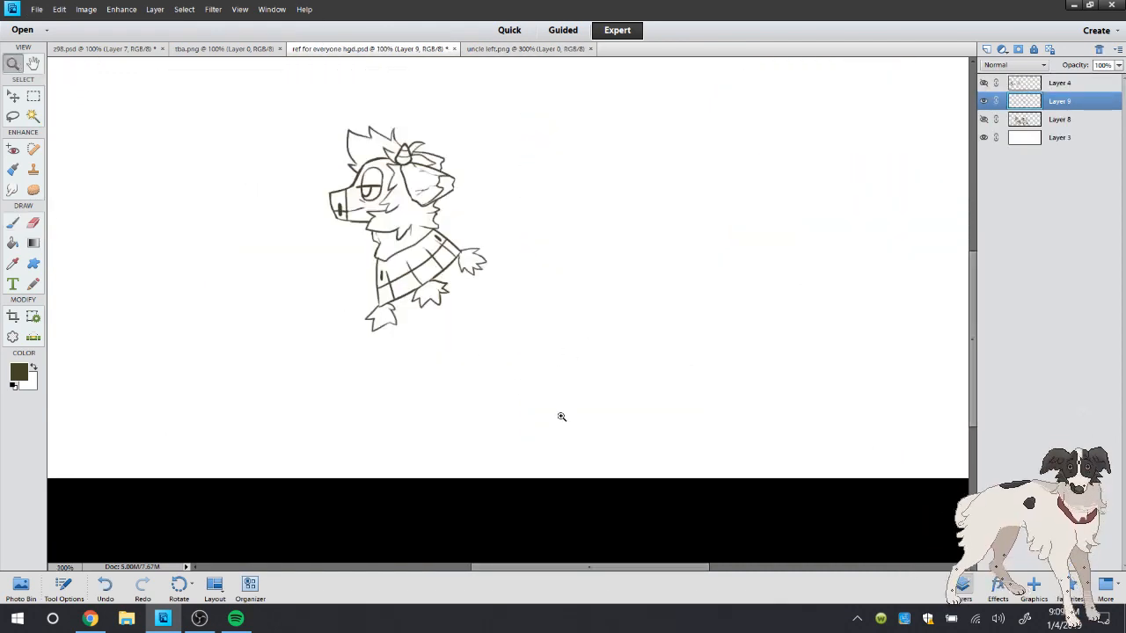
{"action": "left_click", "coordinate": [984, 120]}
{"action": "left_click", "coordinate": [496, 449]}
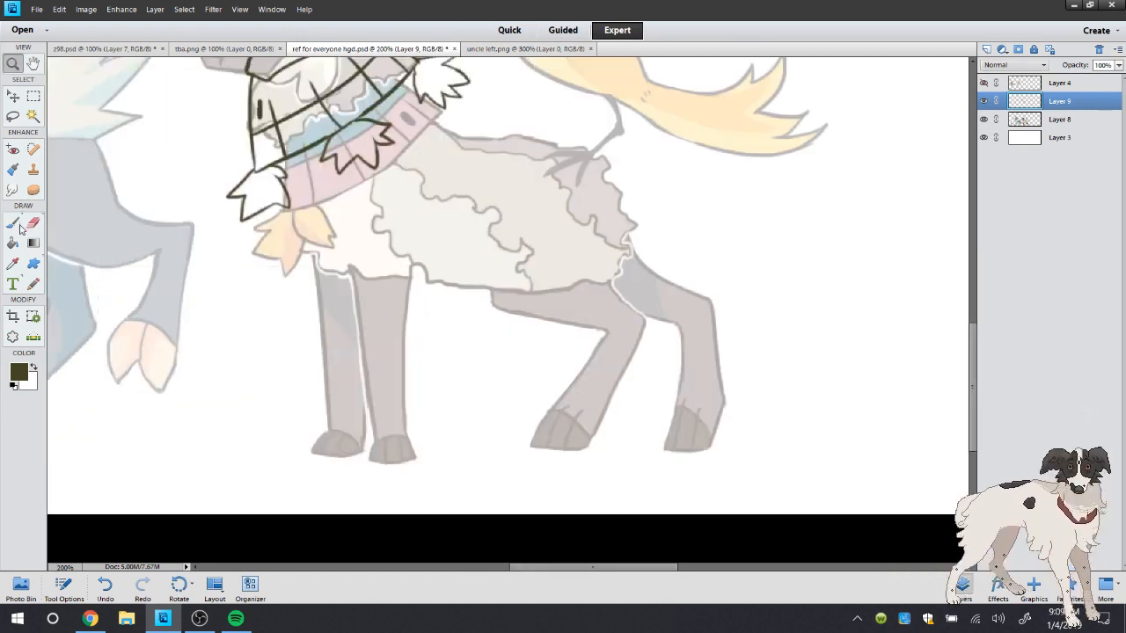
{"action": "left_click", "coordinate": [13, 223]}
{"action": "mouse_move", "coordinate": [452, 87]}
{"action": "left_mouse_down"}
{"action": "mouse_move", "coordinate": [568, 102]}
{"action": "mouse_move", "coordinate": [587, 125]}
{"action": "left_mouse_up"}
{"action": "left_click", "coordinate": [105, 584]}
Examine the body, back fur and legs of the coloured character in uncle left.png and return to ref for everyone hgd.psd
{"action": "left_click", "coordinate": [493, 49]}
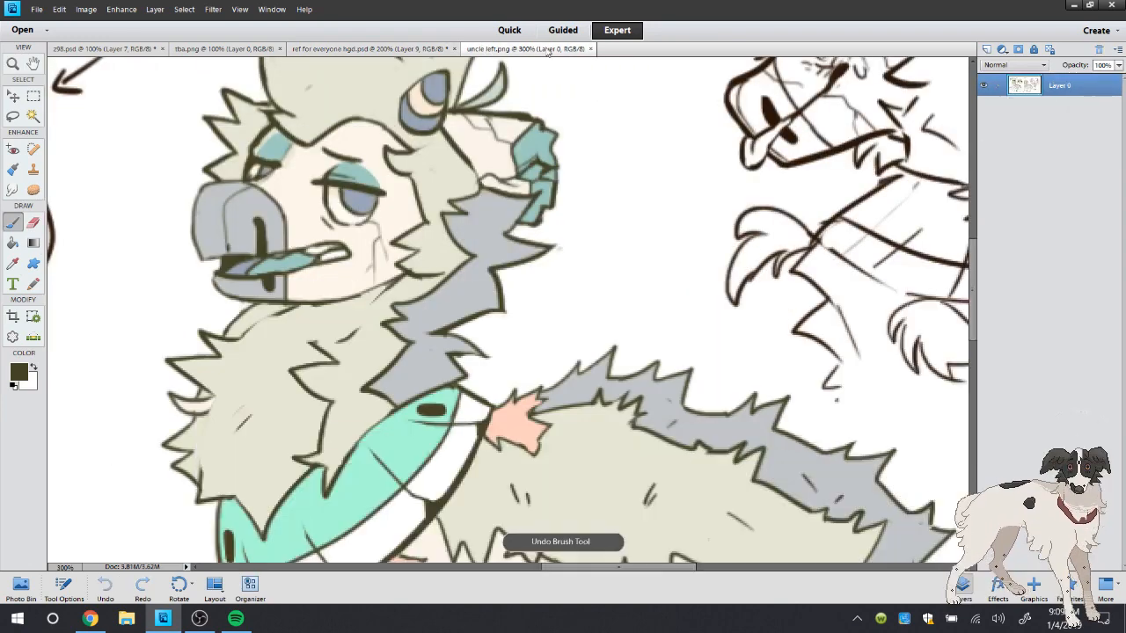
{"action": "double_click", "coordinate": [13, 64]}
{"action": "left_click", "coordinate": [772, 388]}
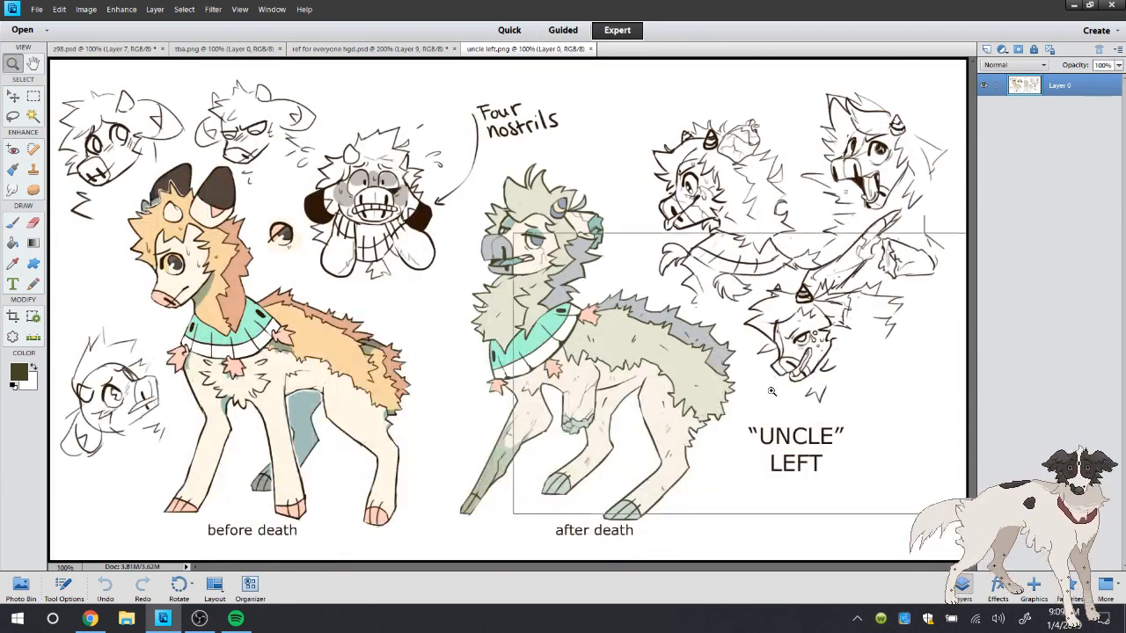
{"action": "left_click", "coordinate": [14, 223]}
{"action": "left_click", "coordinate": [369, 48]}
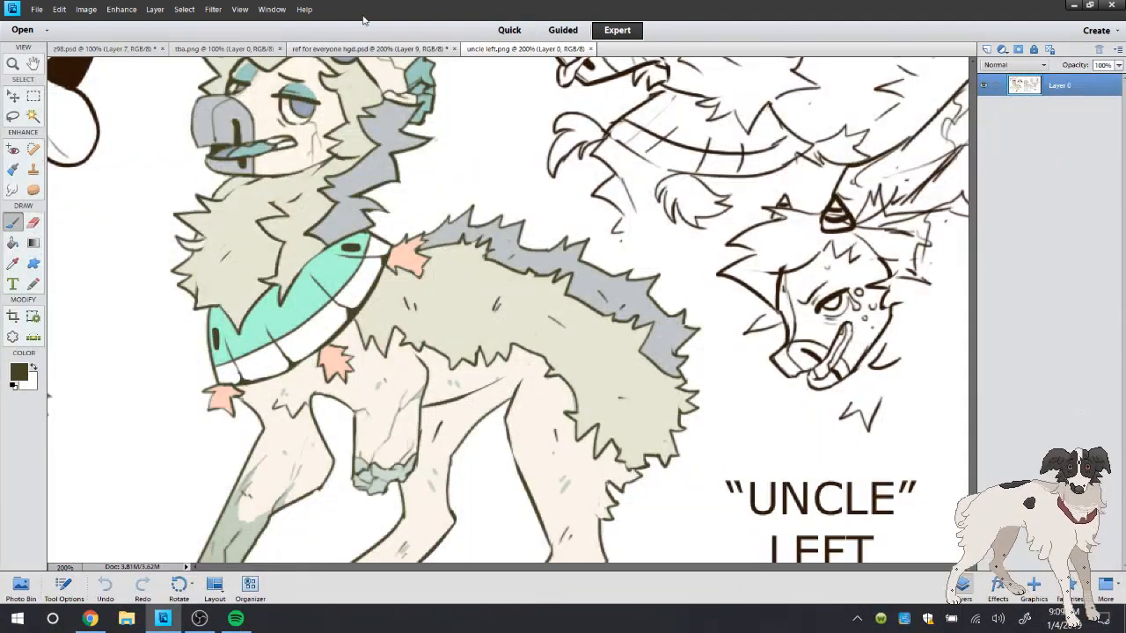
{"action": "scroll", "coordinate": [974, 343], "scroll_direction": "up", "scroll_amount": 3}
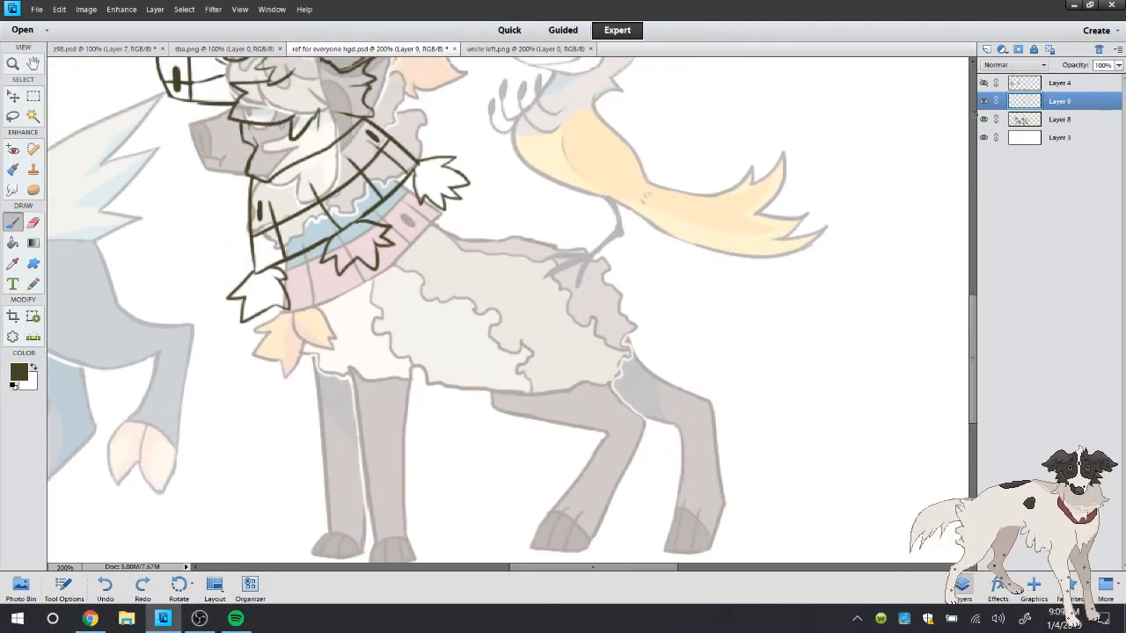
Hide Layers 9 and 8 and add a new empty layer directly above Layer 3
{"action": "left_click", "coordinate": [984, 101]}
{"action": "left_click", "coordinate": [984, 119]}
{"action": "left_click", "coordinate": [1028, 137]}
{"action": "left_click", "coordinate": [986, 49]}
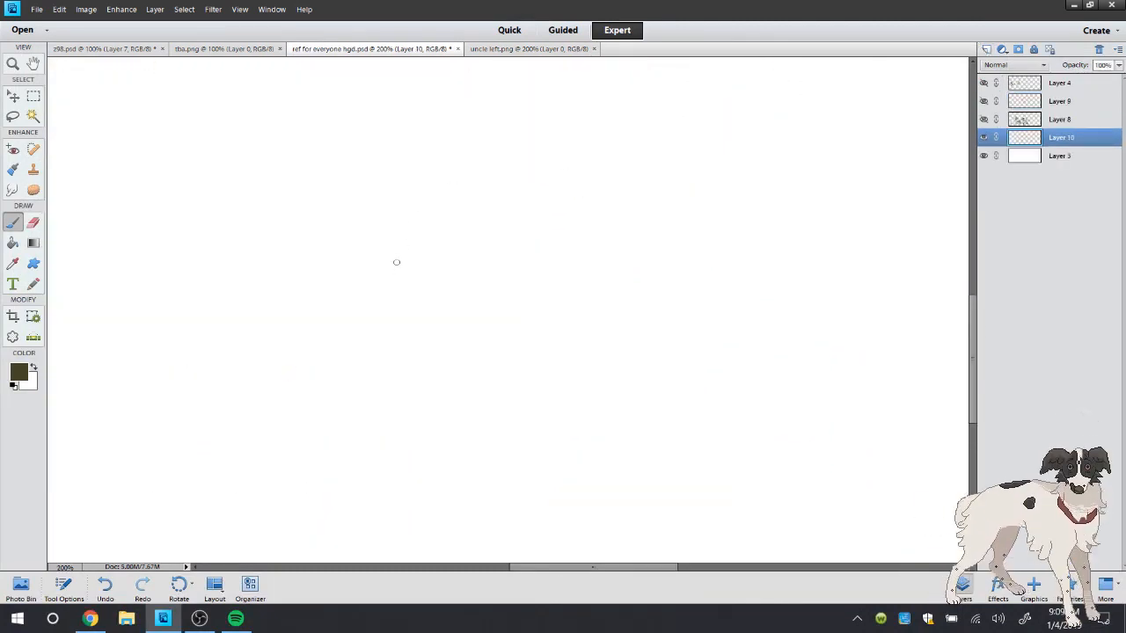
Rough out a round head on Layer 10 with a blunt snout, small eye and drooping ear
{"action": "mouse_move", "coordinate": [395, 231]}
{"action": "left_mouse_down"}
{"action": "mouse_move", "coordinate": [354, 294]}
{"action": "mouse_move", "coordinate": [393, 322]}
{"action": "mouse_move", "coordinate": [472, 279]}
{"action": "left_mouse_up"}
{"action": "mouse_move", "coordinate": [384, 253]}
{"action": "left_mouse_down"}
{"action": "mouse_move", "coordinate": [414, 310]}
{"action": "mouse_move", "coordinate": [453, 284]}
{"action": "mouse_move", "coordinate": [400, 308]}
{"action": "mouse_move", "coordinate": [473, 188]}
{"action": "mouse_move", "coordinate": [424, 303]}
{"action": "left_mouse_up"}
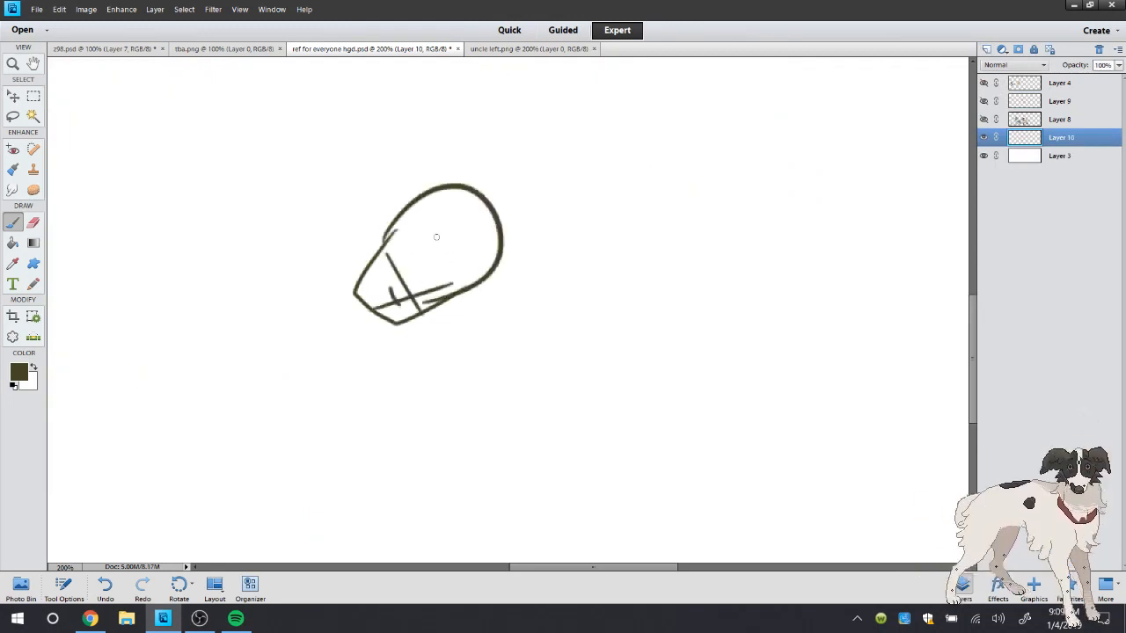
{"action": "mouse_move", "coordinate": [435, 234]}
{"action": "left_mouse_down"}
{"action": "mouse_move", "coordinate": [437, 248]}
{"action": "mouse_move", "coordinate": [423, 234]}
{"action": "mouse_move", "coordinate": [481, 236]}
{"action": "left_mouse_up"}
{"action": "left_click_drag", "start_coordinate": [484, 188], "coordinate": [506, 256]}
{"action": "left_click_drag", "start_coordinate": [545, 218], "coordinate": [519, 255]}
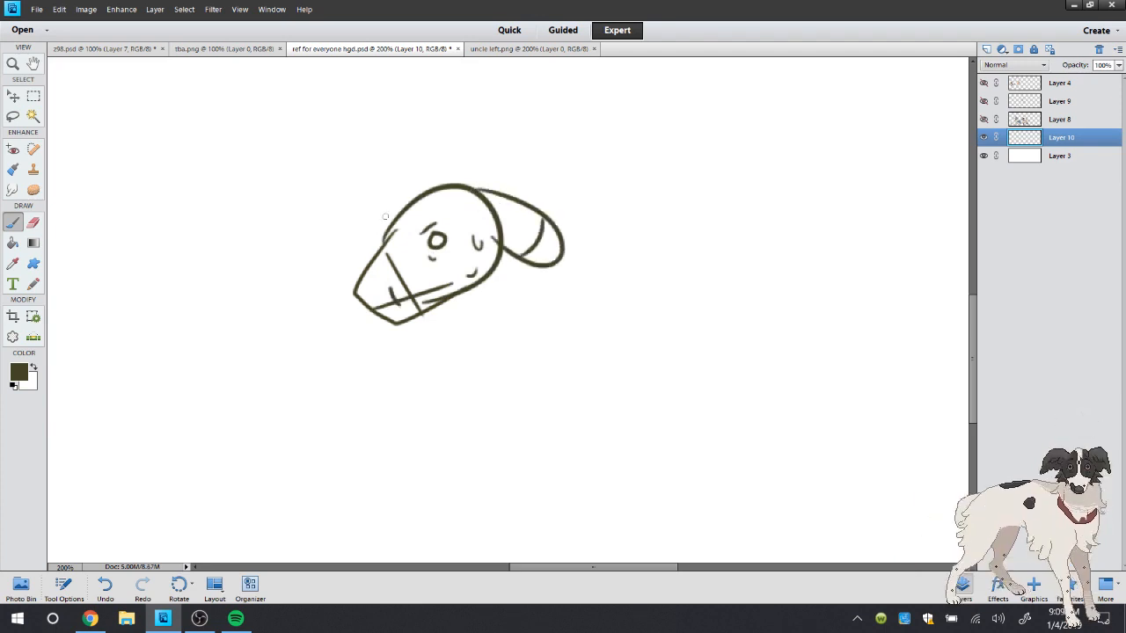
Sketch the far ear, horns, spiky back and legs on Layer 10, and delete that layer
{"action": "left_click_drag", "start_coordinate": [392, 212], "coordinate": [357, 257]}
{"action": "mouse_move", "coordinate": [404, 227]}
{"action": "left_mouse_down"}
{"action": "mouse_move", "coordinate": [402, 183]}
{"action": "mouse_move", "coordinate": [417, 211]}
{"action": "left_mouse_up"}
{"action": "mouse_move", "coordinate": [447, 193]}
{"action": "left_mouse_down"}
{"action": "mouse_move", "coordinate": [570, 168]}
{"action": "mouse_move", "coordinate": [639, 191]}
{"action": "mouse_move", "coordinate": [716, 249]}
{"action": "mouse_move", "coordinate": [660, 304]}
{"action": "left_mouse_up"}
{"action": "mouse_move", "coordinate": [458, 302]}
{"action": "left_mouse_down"}
{"action": "mouse_move", "coordinate": [423, 464]}
{"action": "mouse_move", "coordinate": [484, 352]}
{"action": "mouse_move", "coordinate": [537, 321]}
{"action": "left_mouse_up"}
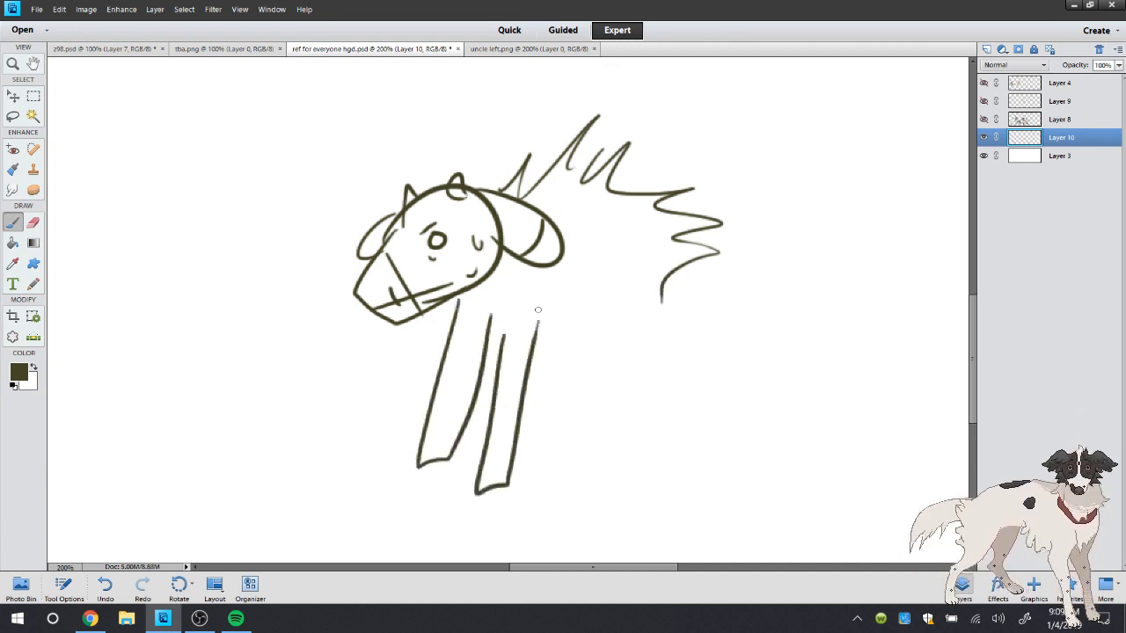
{"action": "mouse_move", "coordinate": [600, 303]}
{"action": "left_mouse_down"}
{"action": "mouse_move", "coordinate": [588, 398]}
{"action": "mouse_move", "coordinate": [627, 425]}
{"action": "mouse_move", "coordinate": [655, 322]}
{"action": "left_mouse_up"}
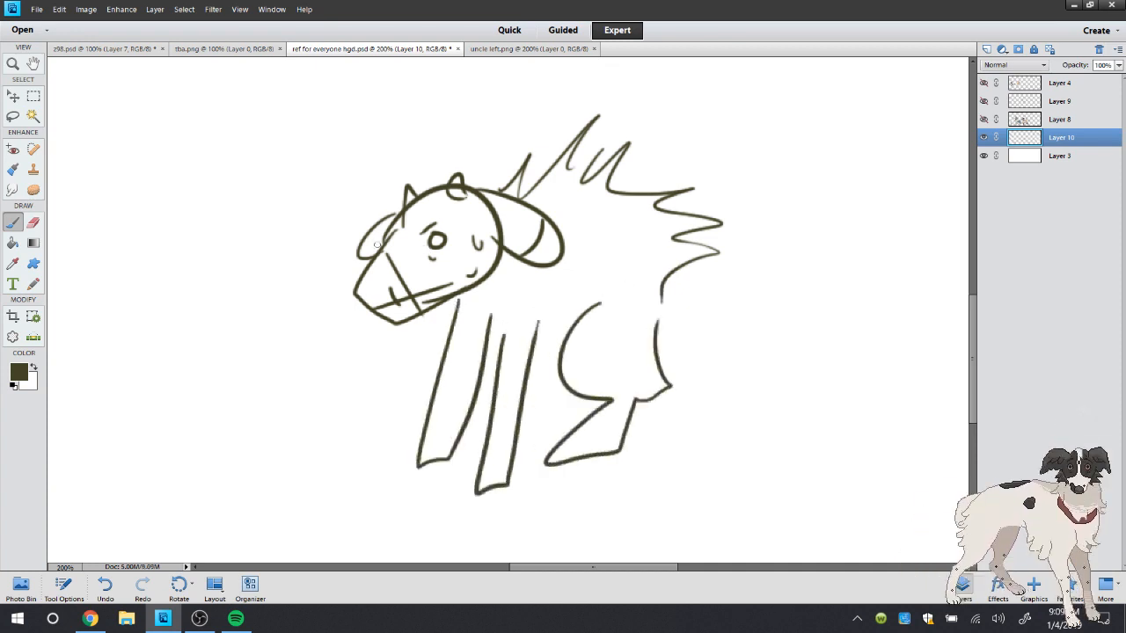
{"action": "mouse_move", "coordinate": [334, 251]}
{"action": "left_mouse_down"}
{"action": "mouse_move", "coordinate": [315, 278]}
{"action": "mouse_move", "coordinate": [336, 274]}
{"action": "left_mouse_up"}
{"action": "left_click", "coordinate": [1099, 50]}
Show and select Layer 9 for drawing, with the Layer 8 reference hidden
{"action": "left_click", "coordinate": [983, 119]}
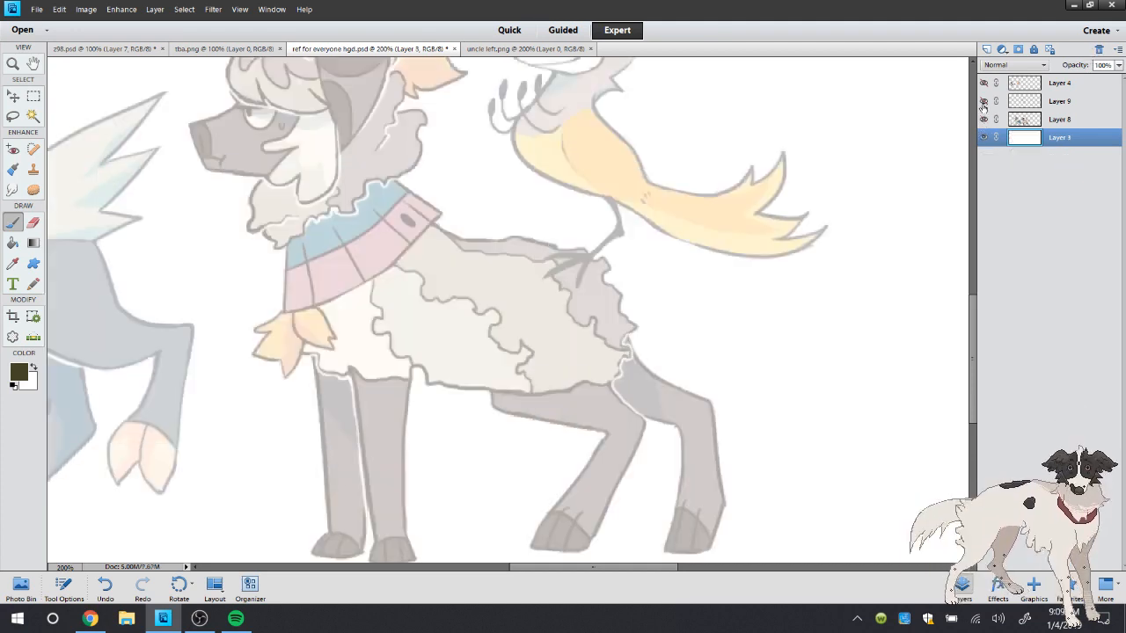
{"action": "left_click", "coordinate": [983, 101]}
{"action": "left_click", "coordinate": [1039, 102]}
{"action": "left_click", "coordinate": [984, 119]}
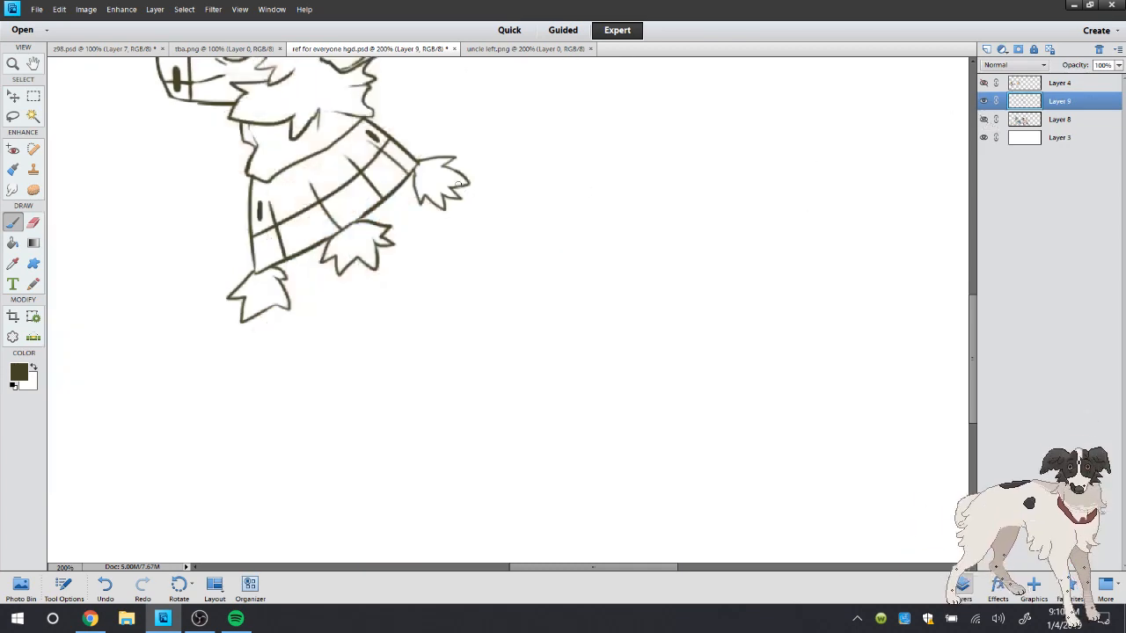
Draw a jagged back line from the rear tassel, and pointed chest fur running into a belly line from the front tassel
{"action": "mouse_move", "coordinate": [418, 163]}
{"action": "left_mouse_down"}
{"action": "mouse_move", "coordinate": [413, 172]}
{"action": "mouse_move", "coordinate": [506, 145]}
{"action": "mouse_move", "coordinate": [507, 171]}
{"action": "mouse_move", "coordinate": [572, 181]}
{"action": "mouse_move", "coordinate": [594, 172]}
{"action": "left_mouse_up"}
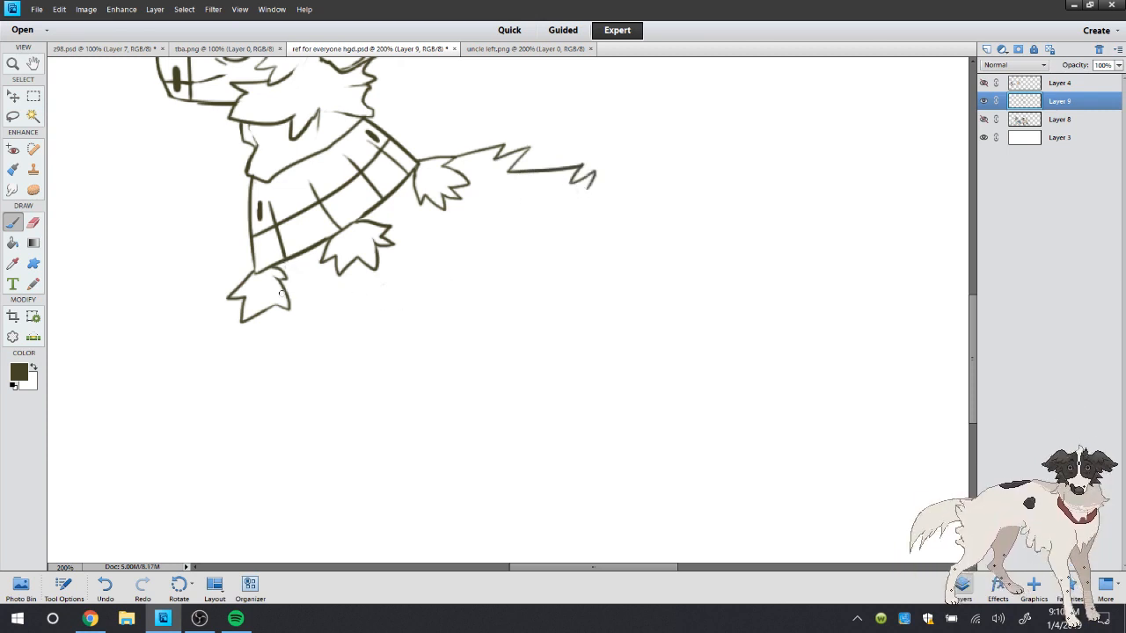
{"action": "left_click_drag", "start_coordinate": [296, 342], "coordinate": [264, 490]}
{"action": "key", "text": "ctrl+z"}
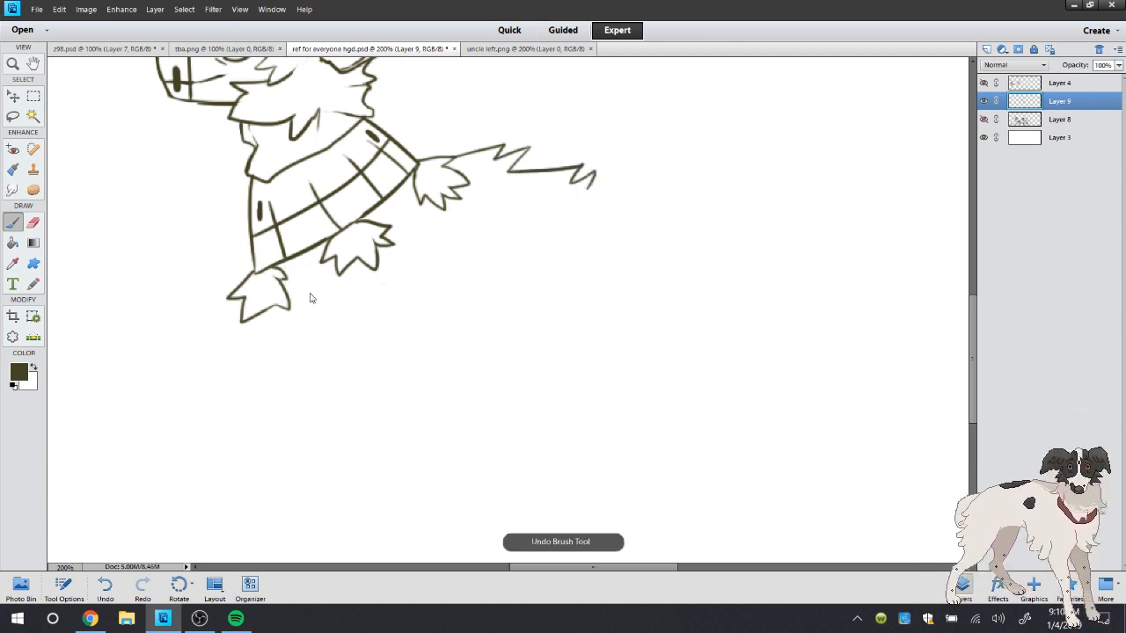
{"action": "mouse_move", "coordinate": [288, 301]}
{"action": "left_mouse_down"}
{"action": "mouse_move", "coordinate": [295, 332]}
{"action": "mouse_move", "coordinate": [334, 345]}
{"action": "mouse_move", "coordinate": [549, 300]}
{"action": "mouse_move", "coordinate": [563, 334]}
{"action": "mouse_move", "coordinate": [550, 305]}
{"action": "left_mouse_up"}
Erase the back line and redraw it higher with sharper fur tufts behind the rear tassel
{"action": "left_click", "coordinate": [33, 224]}
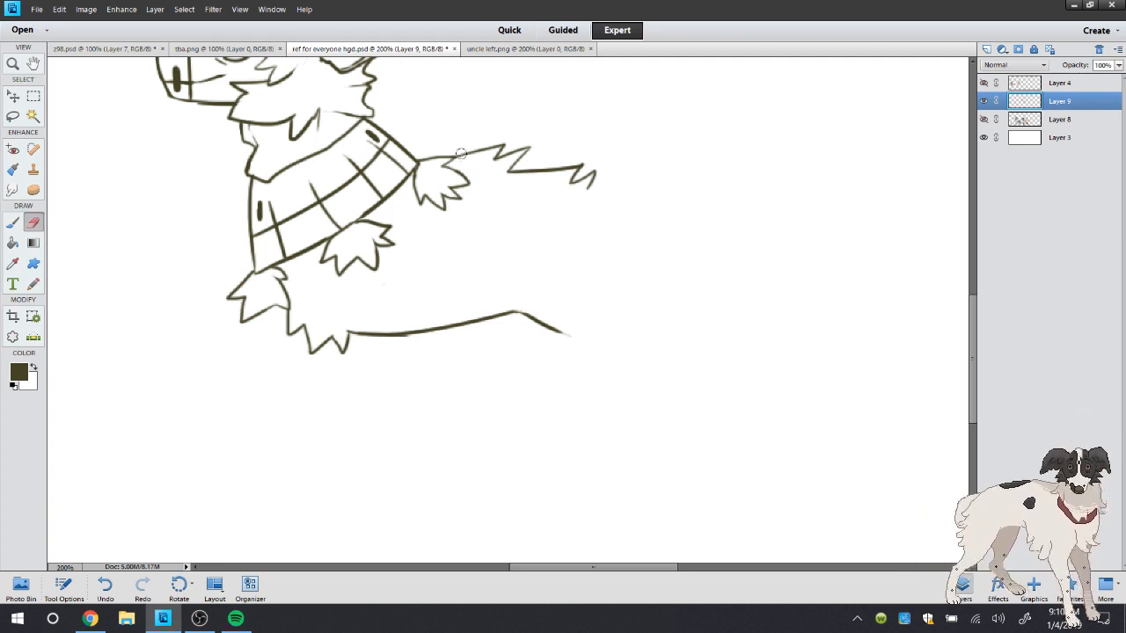
{"action": "mouse_move", "coordinate": [461, 154]}
{"action": "left_mouse_down"}
{"action": "mouse_move", "coordinate": [517, 142]}
{"action": "mouse_move", "coordinate": [591, 176]}
{"action": "mouse_move", "coordinate": [559, 164]}
{"action": "mouse_move", "coordinate": [583, 189]}
{"action": "left_mouse_up"}
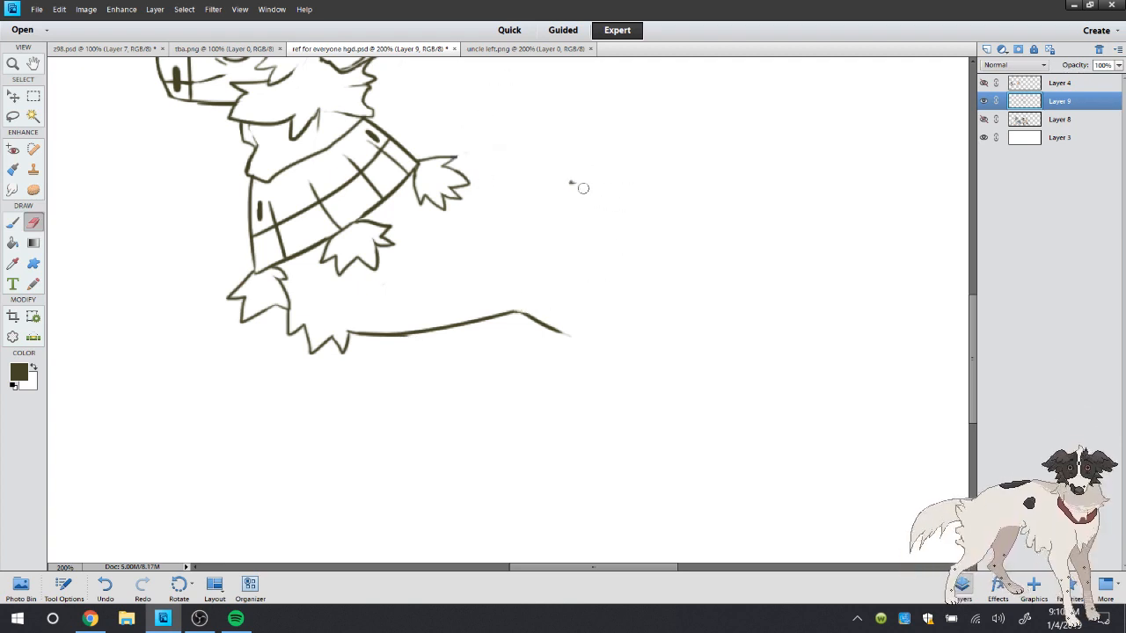
{"action": "left_click", "coordinate": [13, 222]}
{"action": "mouse_move", "coordinate": [414, 155]}
{"action": "left_mouse_down"}
{"action": "mouse_move", "coordinate": [470, 131]}
{"action": "mouse_move", "coordinate": [477, 151]}
{"action": "mouse_move", "coordinate": [588, 171]}
{"action": "left_mouse_up"}
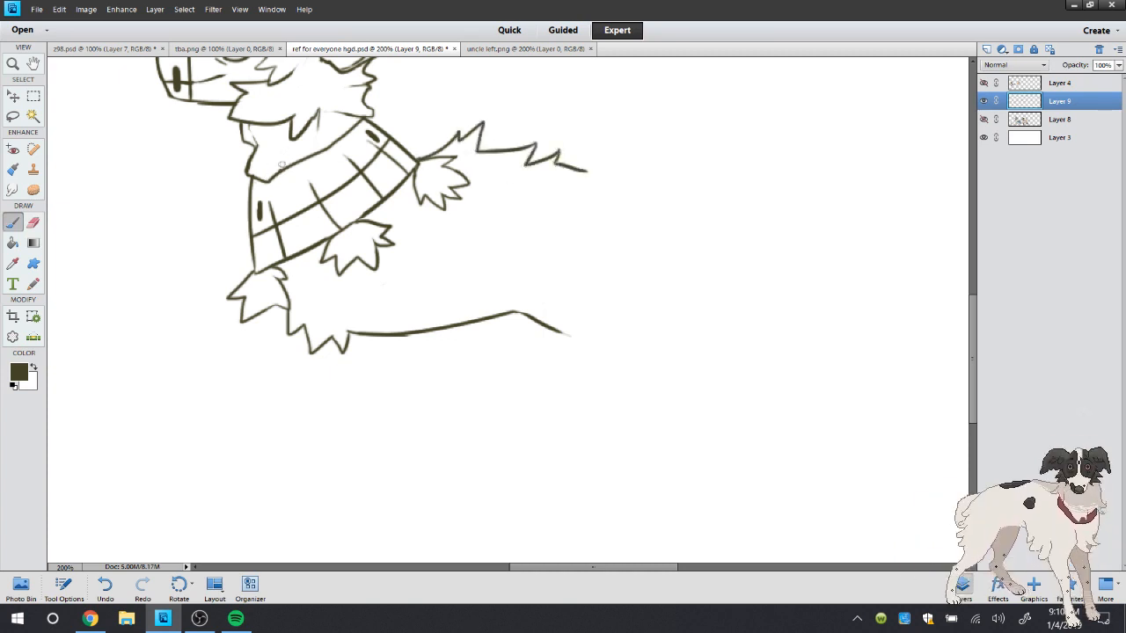
{"action": "left_click_drag", "start_coordinate": [277, 174], "coordinate": [302, 147]}
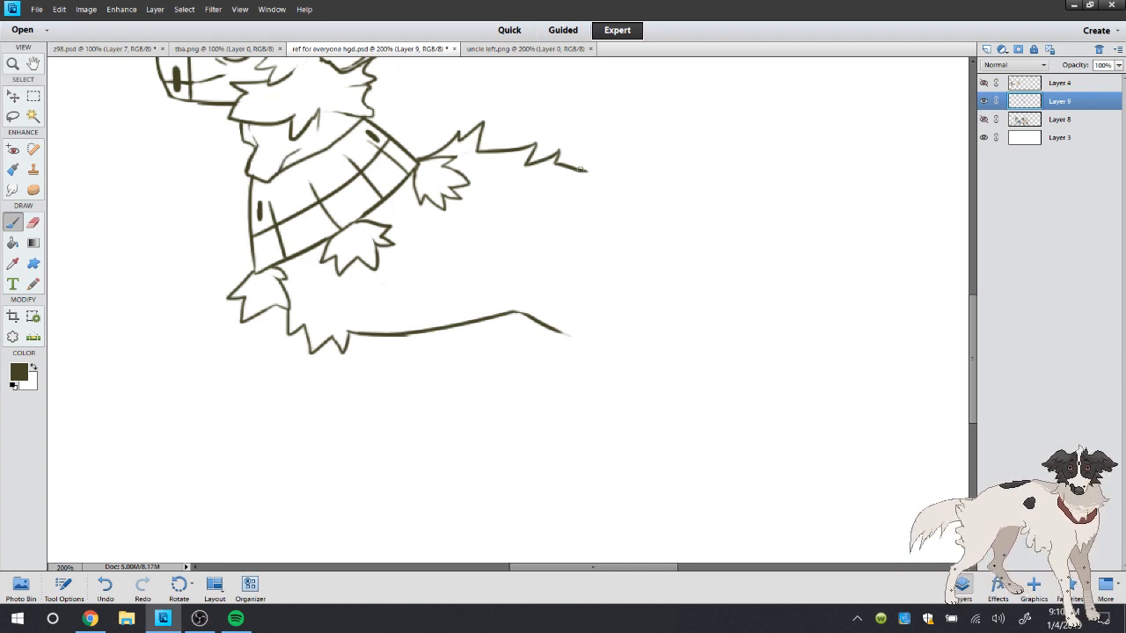
Extend the back line to the rump with fur tufts and turn it downward in a short jagged edge
{"action": "mouse_move", "coordinate": [583, 170]}
{"action": "left_mouse_down"}
{"action": "mouse_move", "coordinate": [704, 198]}
{"action": "mouse_move", "coordinate": [699, 246]}
{"action": "mouse_move", "coordinate": [655, 280]}
{"action": "left_mouse_up"}
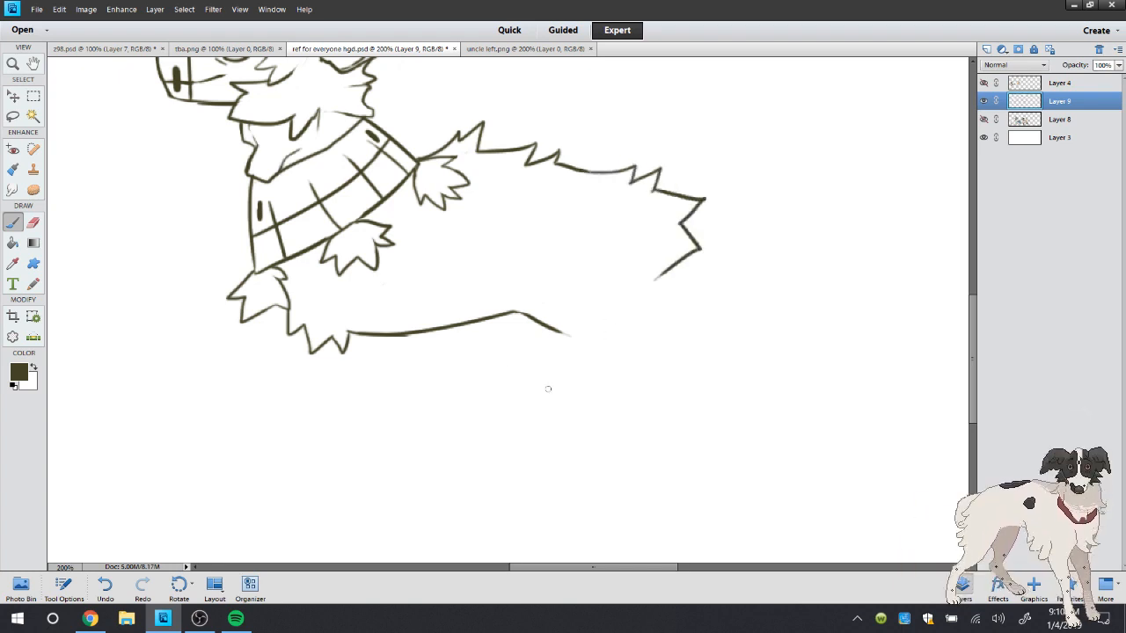
{"action": "key", "text": "ctrl+z"}
{"action": "mouse_move", "coordinate": [680, 225]}
{"action": "left_mouse_down"}
{"action": "mouse_move", "coordinate": [715, 253]}
{"action": "mouse_move", "coordinate": [687, 263]}
{"action": "mouse_move", "coordinate": [692, 285]}
{"action": "left_mouse_up"}
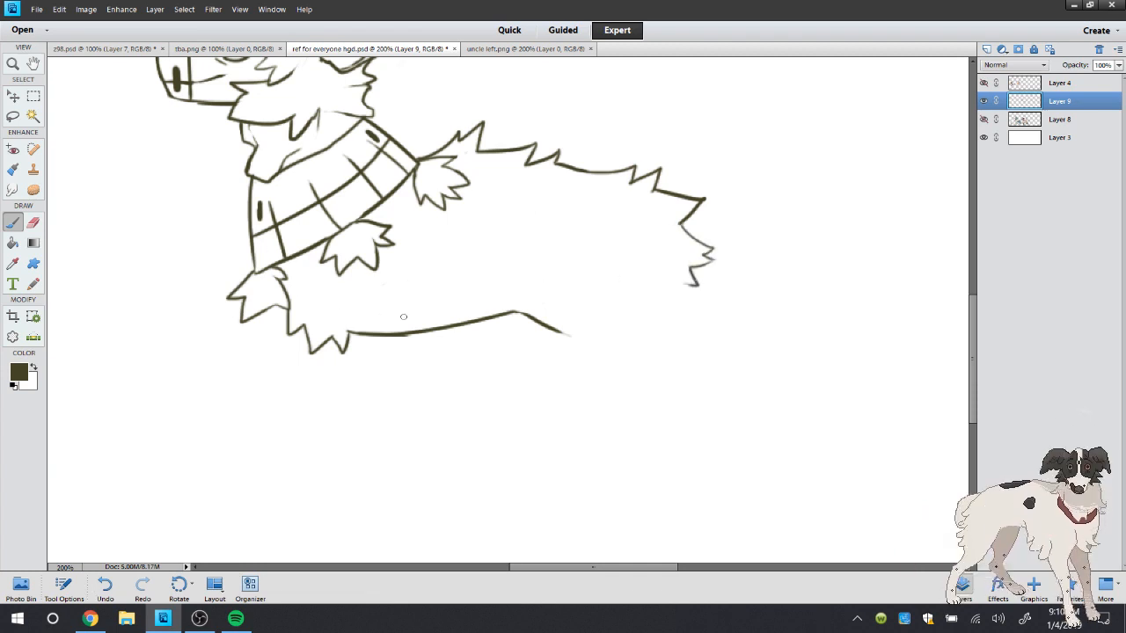
Try a long straight front leg with a flat ground line below the chest fur
{"action": "double_click", "coordinate": [16, 66]}
{"action": "left_click", "coordinate": [567, 417]}
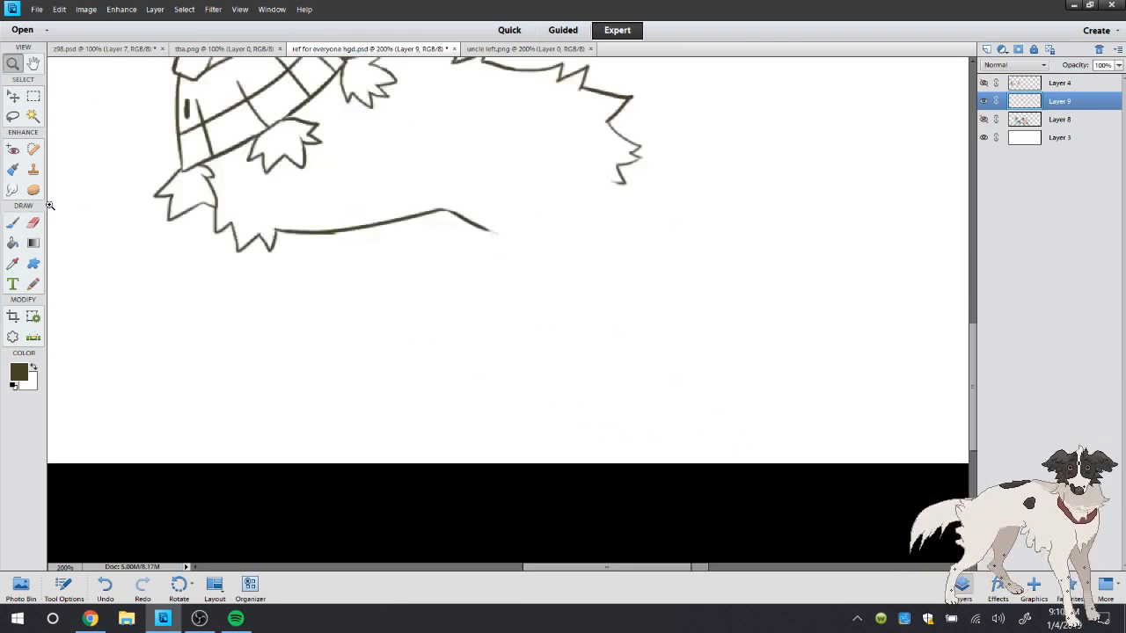
{"action": "left_click", "coordinate": [14, 223]}
{"action": "mouse_move", "coordinate": [251, 184]}
{"action": "left_mouse_down"}
{"action": "mouse_move", "coordinate": [284, 234]}
{"action": "mouse_move", "coordinate": [221, 474]}
{"action": "mouse_move", "coordinate": [354, 471]}
{"action": "left_mouse_up"}
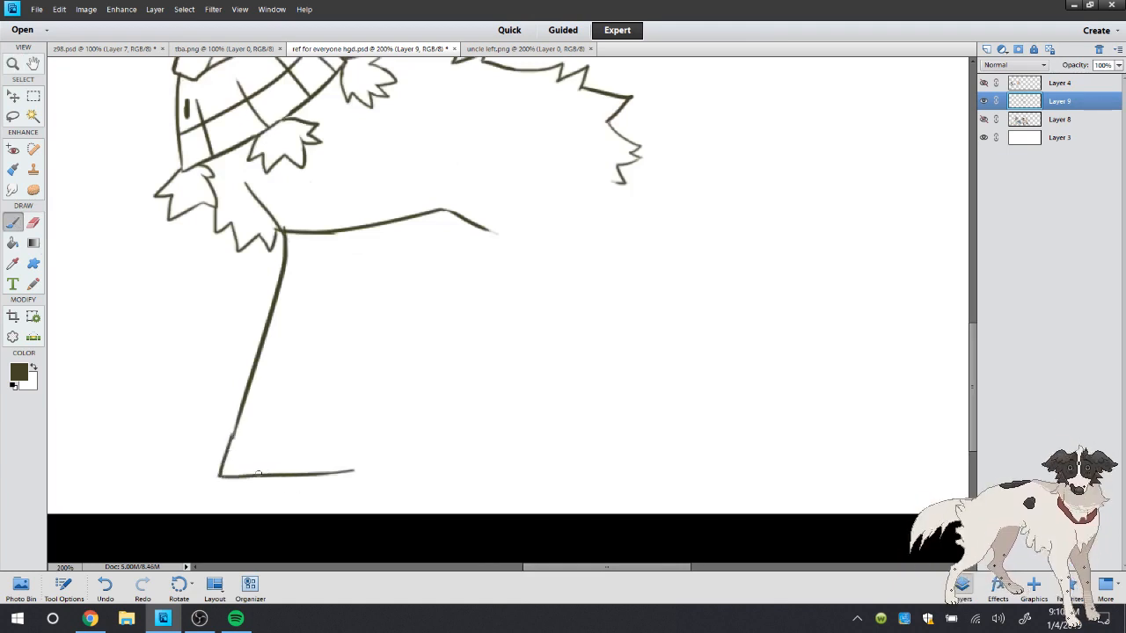
Check the legs in uncle left.png and undo the front leg strokes in ref for everyone hgd.psd
{"action": "left_click", "coordinate": [523, 49]}
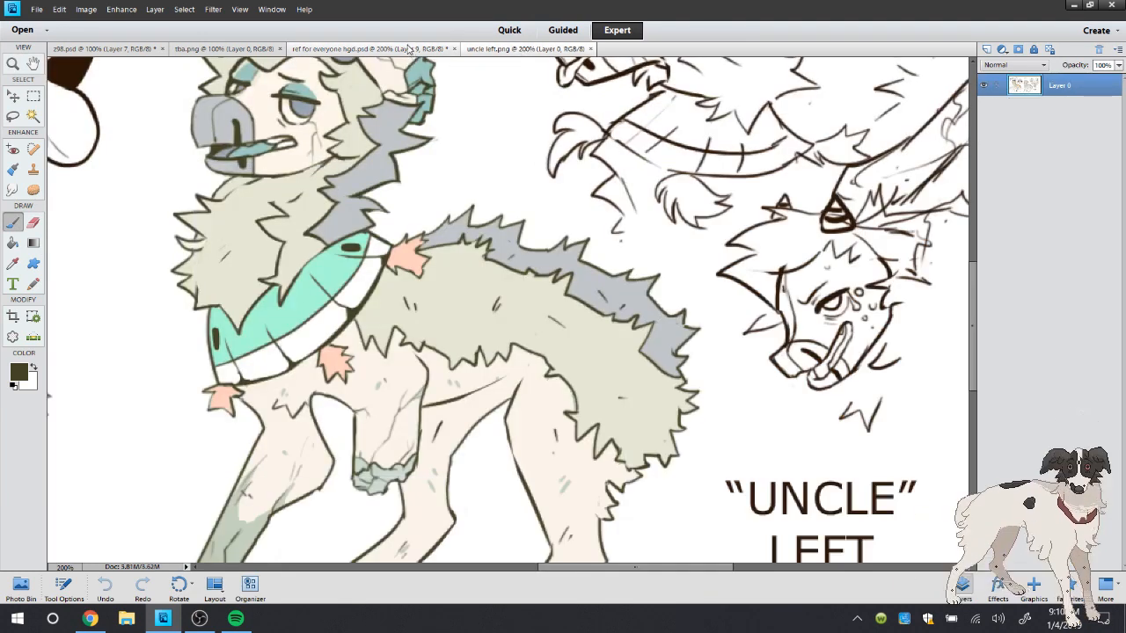
{"action": "left_click", "coordinate": [410, 50]}
{"action": "left_click", "coordinate": [109, 584]}
{"action": "left_click", "coordinate": [109, 584]}
{"action": "left_click", "coordinate": [111, 584]}
{"action": "left_click", "coordinate": [113, 583]}
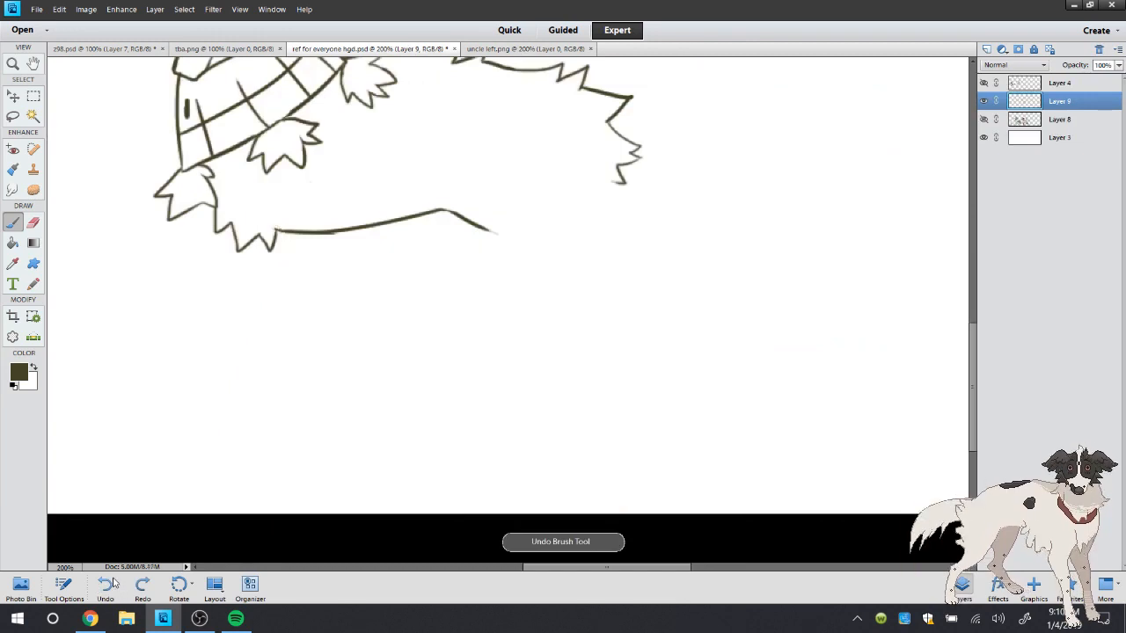
Draw a curved line down from the shawl and rough in a folded front leg across the belly line
{"action": "mouse_move", "coordinate": [242, 164]}
{"action": "left_mouse_down"}
{"action": "mouse_move", "coordinate": [265, 214]}
{"action": "mouse_move", "coordinate": [312, 241]}
{"action": "left_mouse_up"}
{"action": "mouse_move", "coordinate": [266, 209]}
{"action": "left_mouse_down"}
{"action": "mouse_move", "coordinate": [305, 234]}
{"action": "mouse_move", "coordinate": [292, 226]}
{"action": "mouse_move", "coordinate": [274, 260]}
{"action": "mouse_move", "coordinate": [390, 255]}
{"action": "left_mouse_up"}
{"action": "left_click_drag", "start_coordinate": [324, 228], "coordinate": [422, 204]}
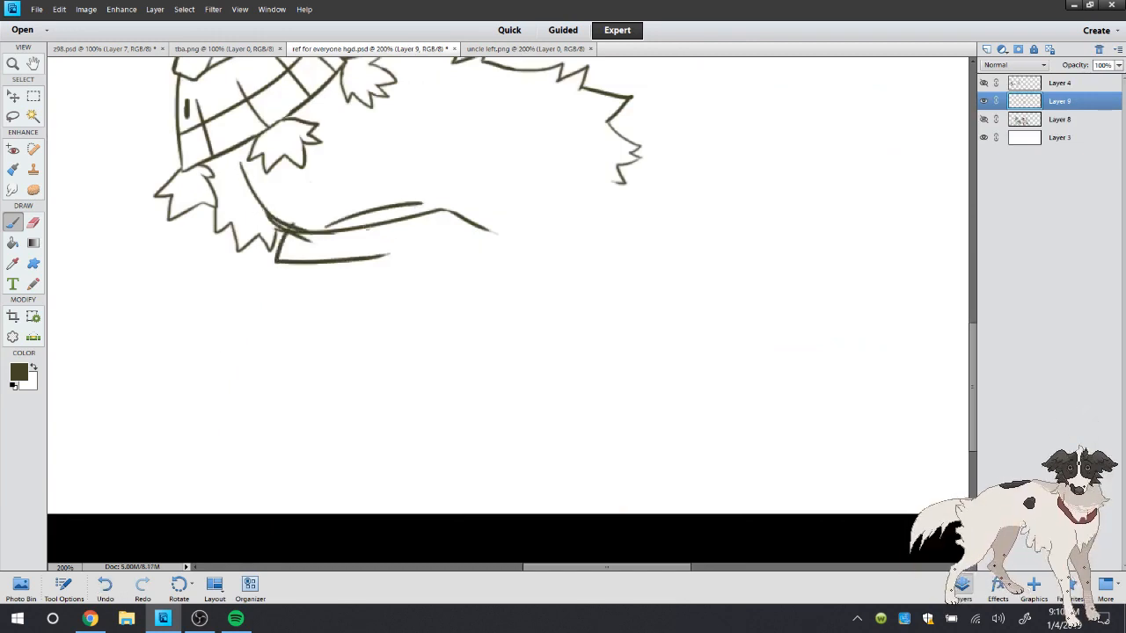
{"action": "mouse_move", "coordinate": [361, 234]}
{"action": "left_mouse_down"}
{"action": "mouse_move", "coordinate": [394, 183]}
{"action": "mouse_move", "coordinate": [353, 163]}
{"action": "left_mouse_up"}
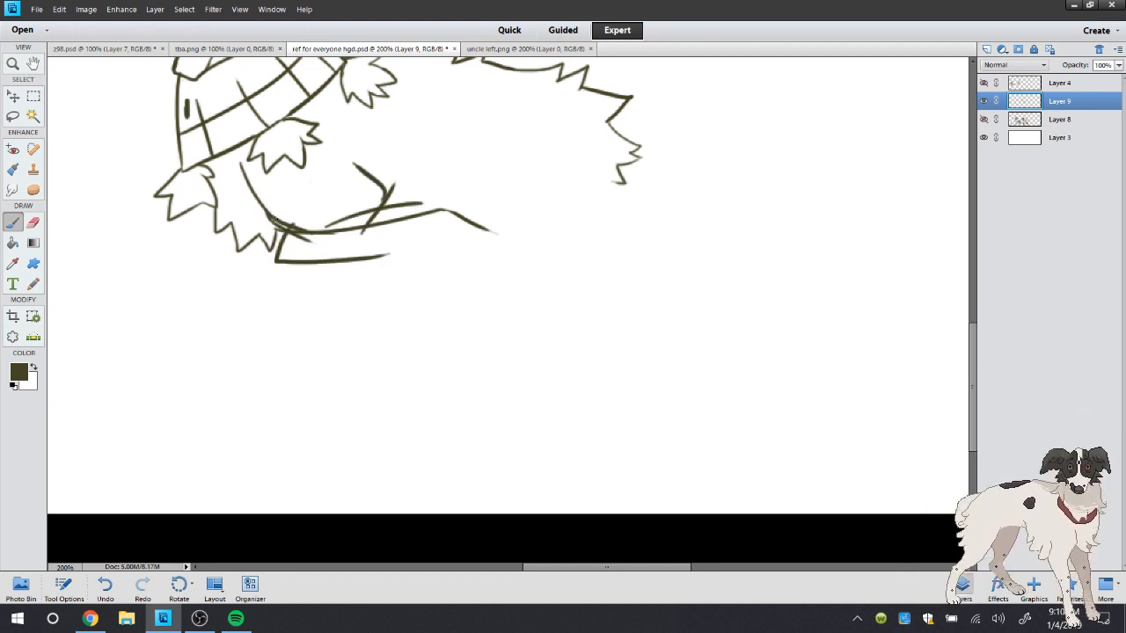
Erase the overlapping leg strokes and the front part of the belly line beside the chest fur
{"action": "left_click", "coordinate": [32, 222]}
{"action": "mouse_move", "coordinate": [278, 232]}
{"action": "left_mouse_down"}
{"action": "mouse_move", "coordinate": [284, 215]}
{"action": "mouse_move", "coordinate": [294, 238]}
{"action": "mouse_move", "coordinate": [327, 238]}
{"action": "mouse_move", "coordinate": [351, 216]}
{"action": "mouse_move", "coordinate": [369, 172]}
{"action": "mouse_move", "coordinate": [372, 211]}
{"action": "mouse_move", "coordinate": [421, 224]}
{"action": "left_mouse_up"}
{"action": "mouse_move", "coordinate": [314, 236]}
{"action": "left_mouse_down"}
{"action": "mouse_move", "coordinate": [282, 259]}
{"action": "mouse_move", "coordinate": [363, 258]}
{"action": "left_mouse_up"}
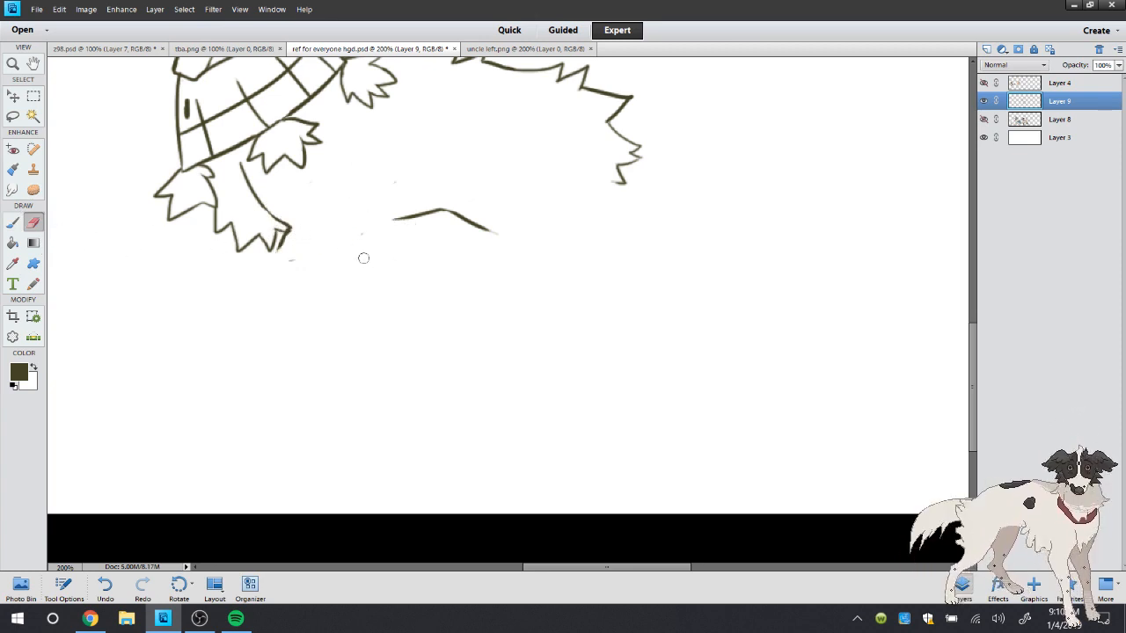
Redraw the folded front leg with a bent joint, a crease and a flat underside meeting the belly line
{"action": "left_click", "coordinate": [13, 222]}
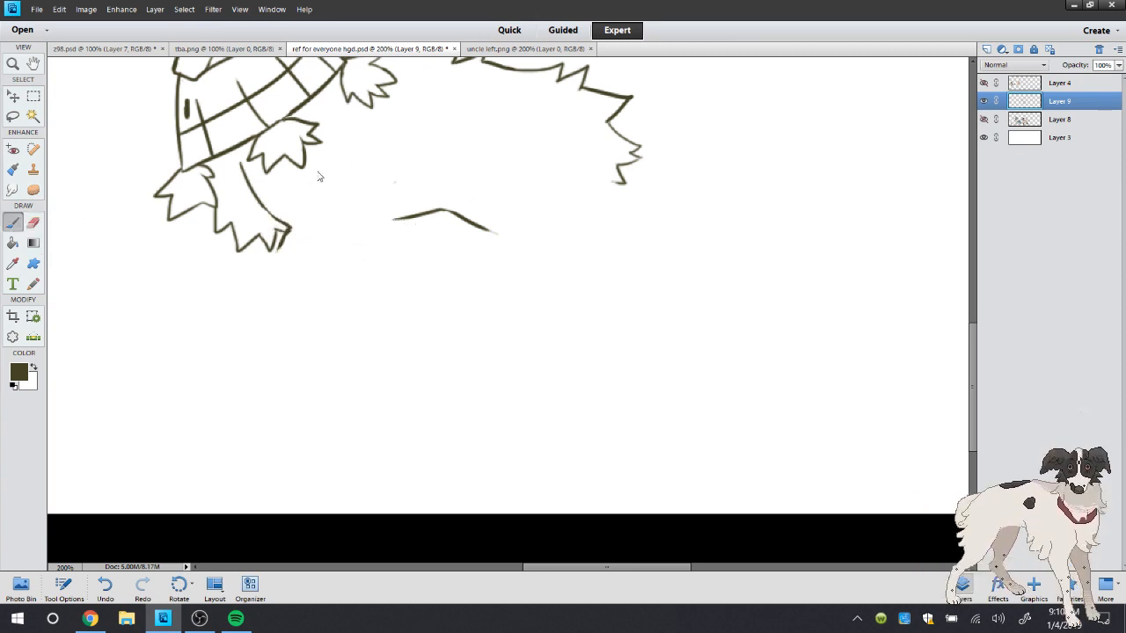
{"action": "left_click_drag", "start_coordinate": [278, 250], "coordinate": [306, 221]}
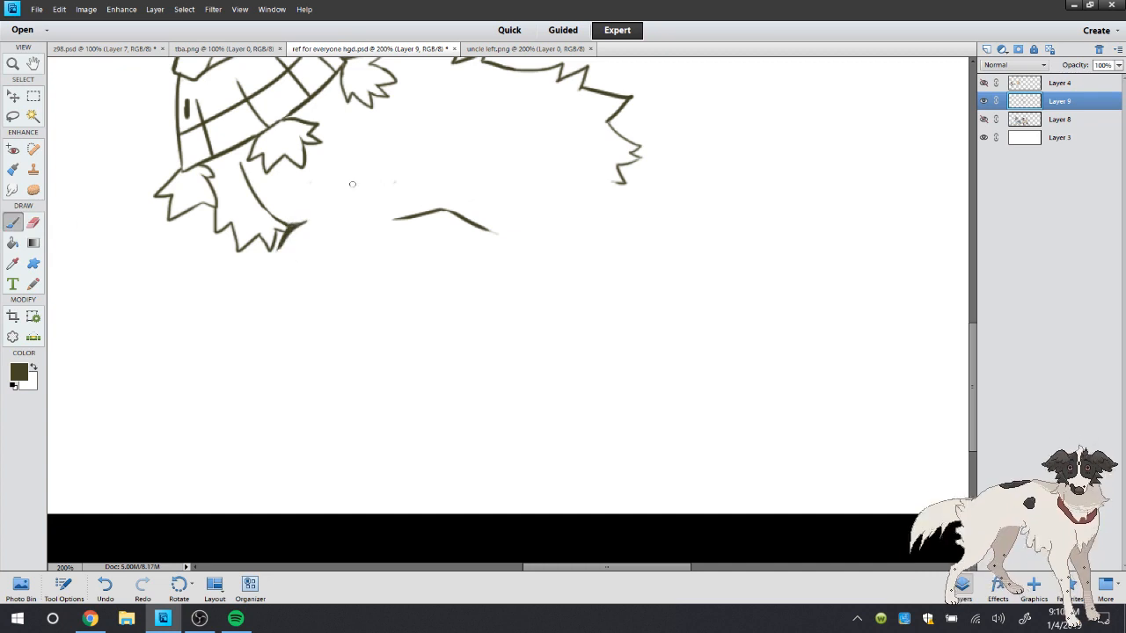
{"action": "left_click_drag", "start_coordinate": [361, 188], "coordinate": [335, 235]}
{"action": "mouse_move", "coordinate": [278, 255]}
{"action": "left_mouse_down"}
{"action": "mouse_move", "coordinate": [369, 251]}
{"action": "mouse_move", "coordinate": [390, 226]}
{"action": "left_mouse_up"}
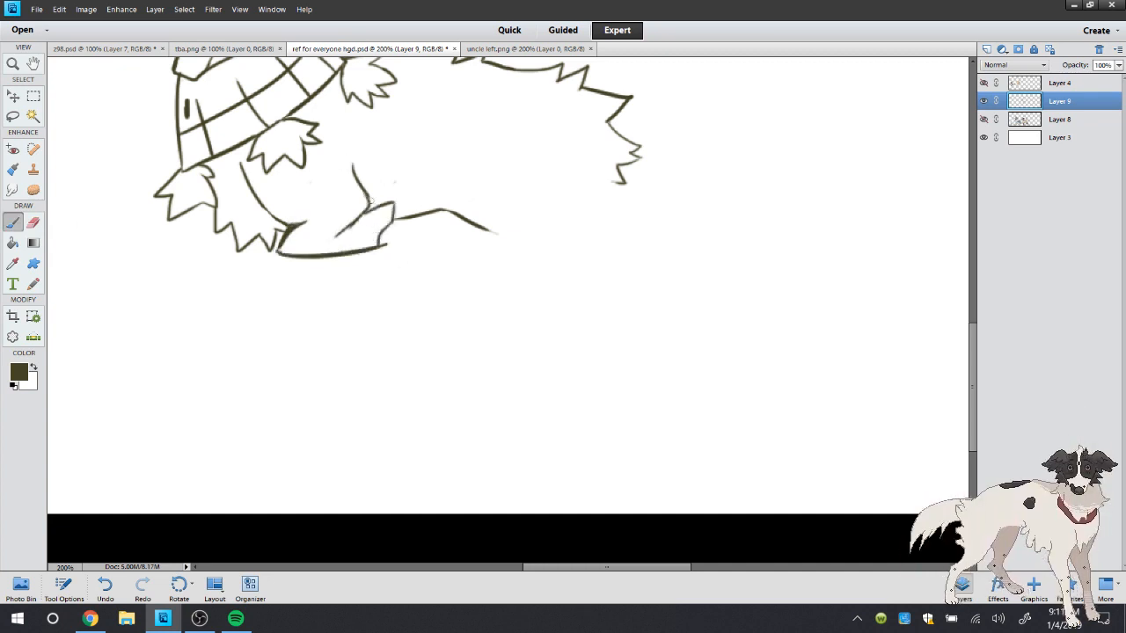
Erase the overlap at the folded leg's rear joint and redraw it with small rough folds
{"action": "left_click", "coordinate": [32, 222]}
{"action": "left_click_drag", "start_coordinate": [380, 209], "coordinate": [338, 235]}
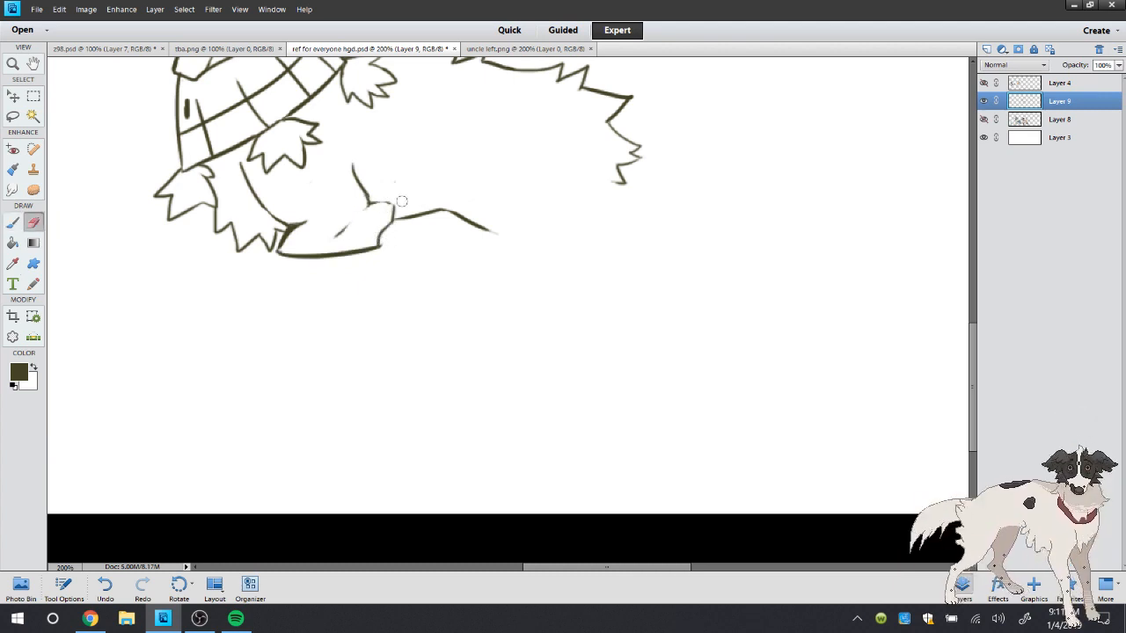
{"action": "left_click", "coordinate": [14, 221]}
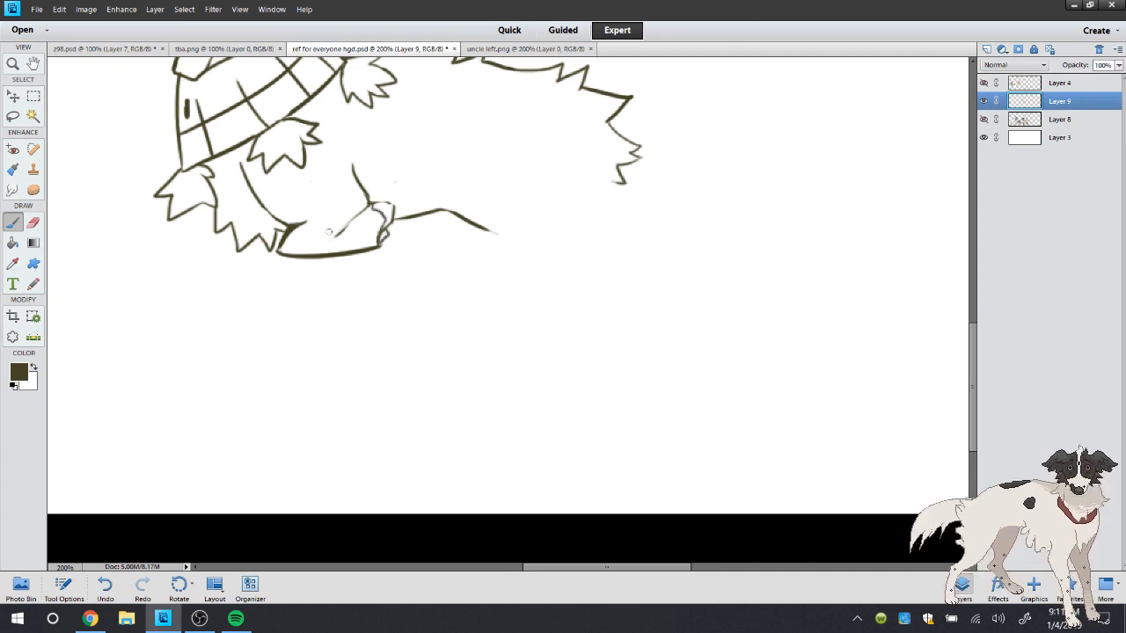
Lighten the folded leg's crease and trim the stray lines above its joint and beside the chest fur
{"action": "left_click", "coordinate": [35, 226]}
{"action": "left_click_drag", "start_coordinate": [337, 242], "coordinate": [367, 214]}
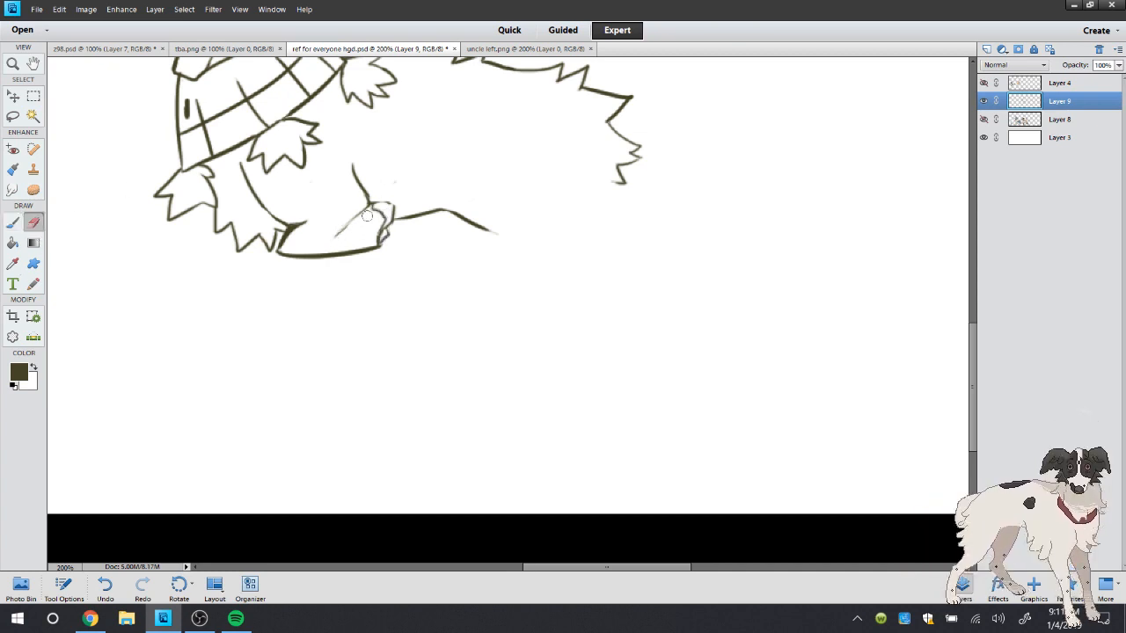
{"action": "mouse_move", "coordinate": [291, 243]}
{"action": "left_mouse_down"}
{"action": "mouse_move", "coordinate": [310, 222]}
{"action": "mouse_move", "coordinate": [282, 244]}
{"action": "left_mouse_up"}
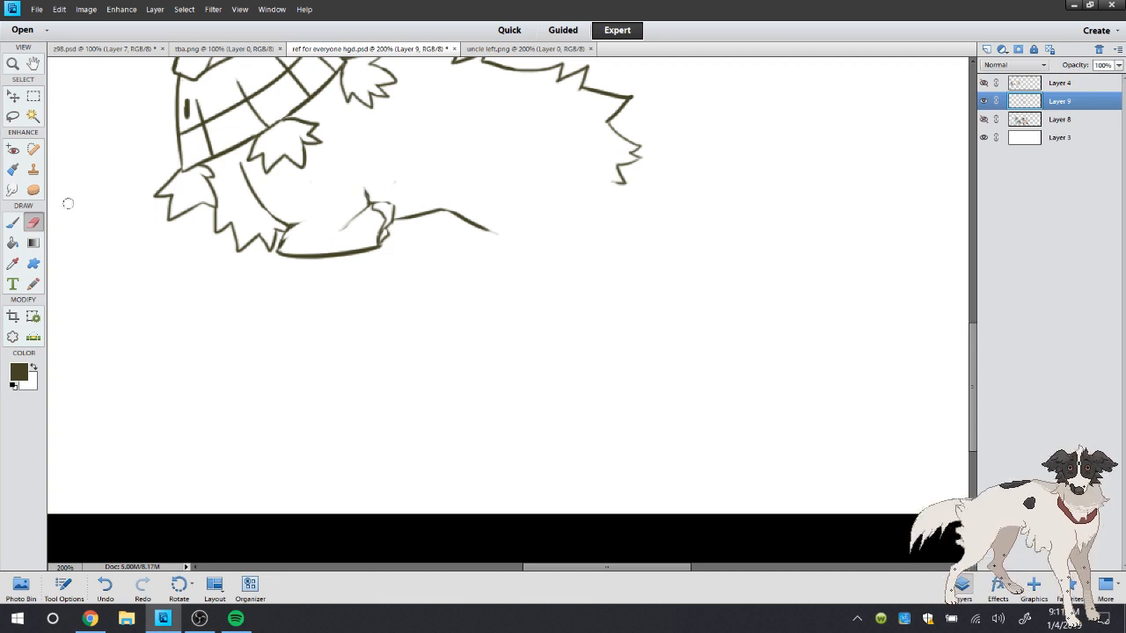
Erase the folded front leg's joint, crease and underside with a size 13 eraser, keeping the chest fur and rear belly line
{"action": "left_click", "coordinate": [14, 221]}
{"action": "mouse_move", "coordinate": [340, 152]}
{"action": "left_mouse_down"}
{"action": "mouse_move", "coordinate": [362, 197]}
{"action": "mouse_move", "coordinate": [380, 186]}
{"action": "mouse_move", "coordinate": [341, 152]}
{"action": "left_mouse_up"}
{"action": "left_click", "coordinate": [35, 225]}
{"action": "right_click", "coordinate": [448, 147]}
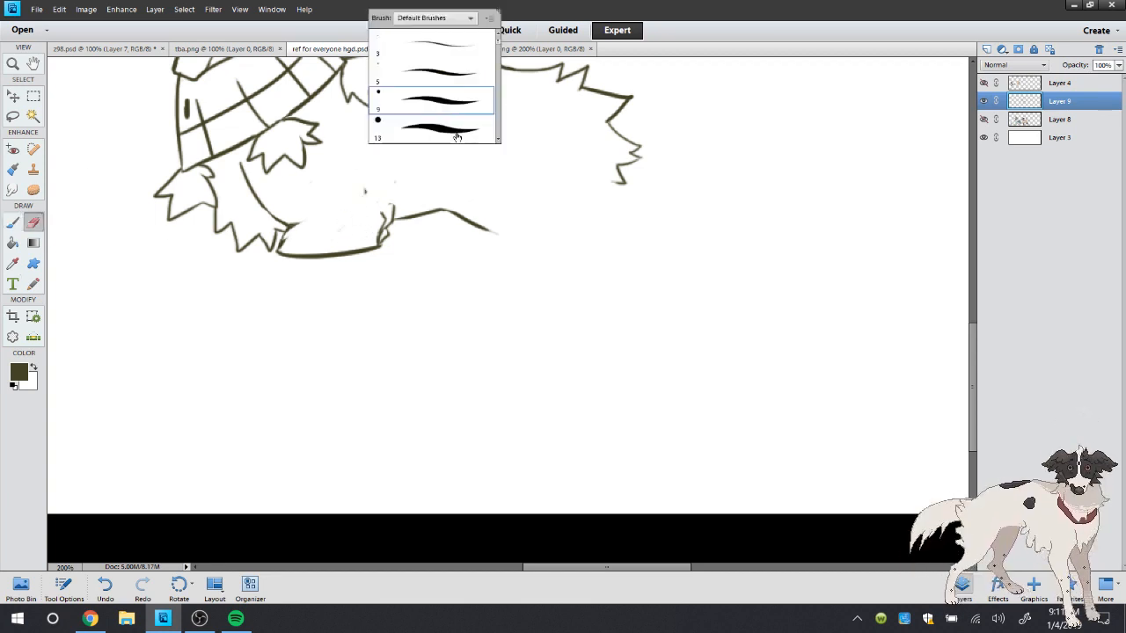
{"action": "left_click", "coordinate": [457, 135]}
{"action": "left_click", "coordinate": [417, 234]}
{"action": "mouse_move", "coordinate": [394, 212]}
{"action": "left_mouse_down"}
{"action": "mouse_move", "coordinate": [322, 261]}
{"action": "mouse_move", "coordinate": [299, 218]}
{"action": "mouse_move", "coordinate": [280, 236]}
{"action": "left_mouse_up"}
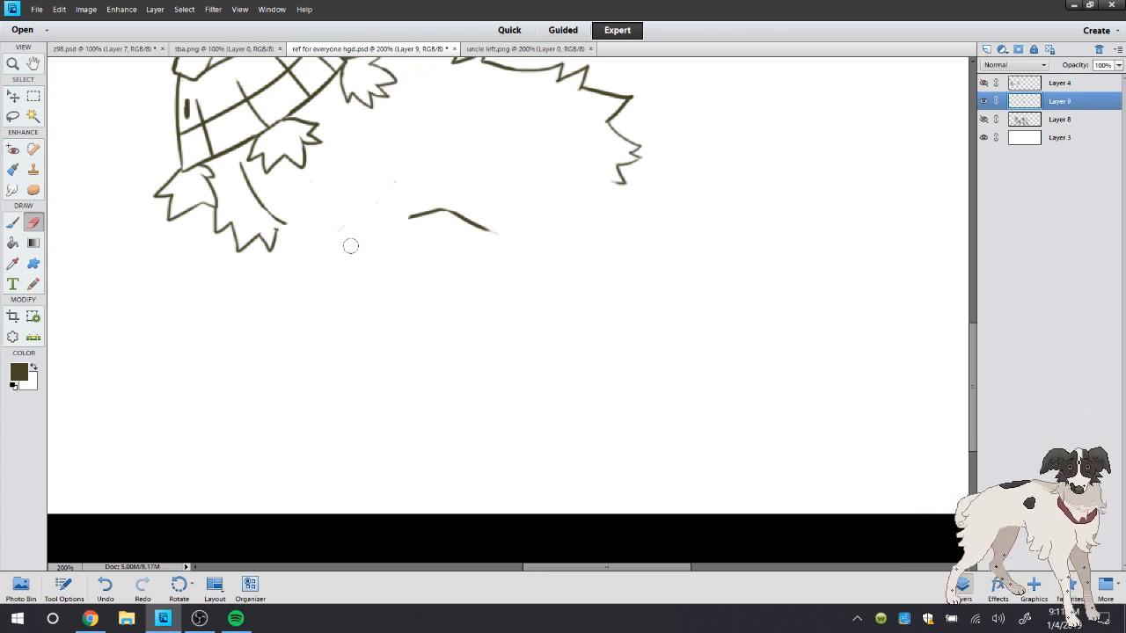
Redraw the folded front leg with a slanted upper line, a bent front joint, a rounded rear end and a curve above it
{"action": "left_click", "coordinate": [13, 222]}
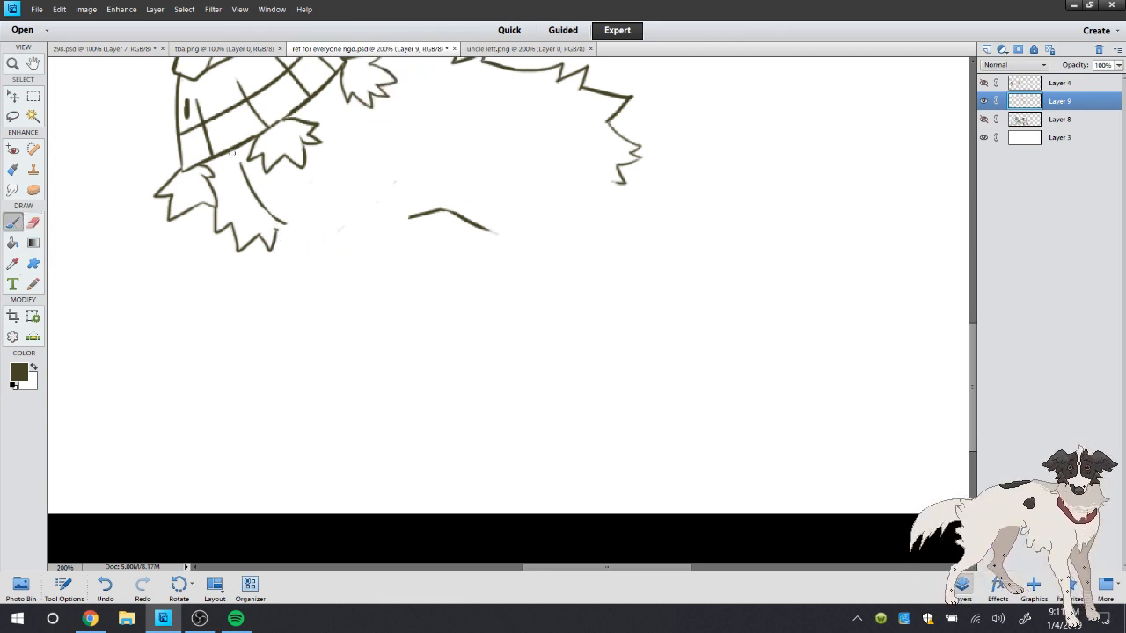
{"action": "mouse_move", "coordinate": [233, 153]}
{"action": "left_mouse_down"}
{"action": "mouse_move", "coordinate": [334, 217]}
{"action": "mouse_move", "coordinate": [279, 239]}
{"action": "mouse_move", "coordinate": [298, 247]}
{"action": "mouse_move", "coordinate": [384, 223]}
{"action": "left_mouse_up"}
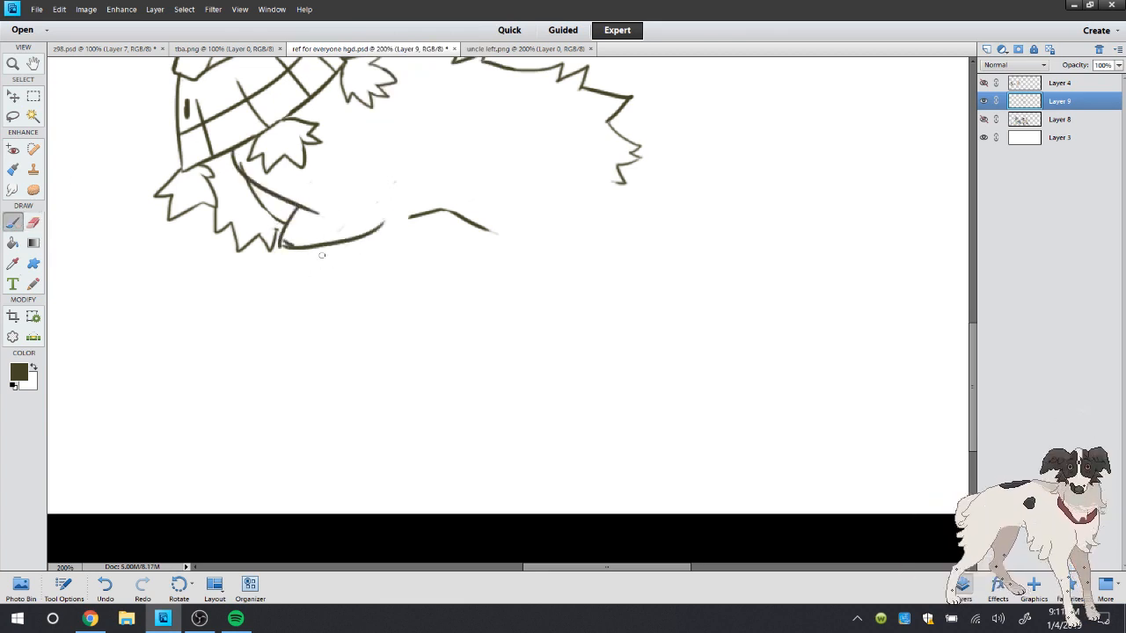
{"action": "mouse_move", "coordinate": [285, 243]}
{"action": "left_mouse_down"}
{"action": "mouse_move", "coordinate": [402, 234]}
{"action": "mouse_move", "coordinate": [356, 158]}
{"action": "left_mouse_up"}
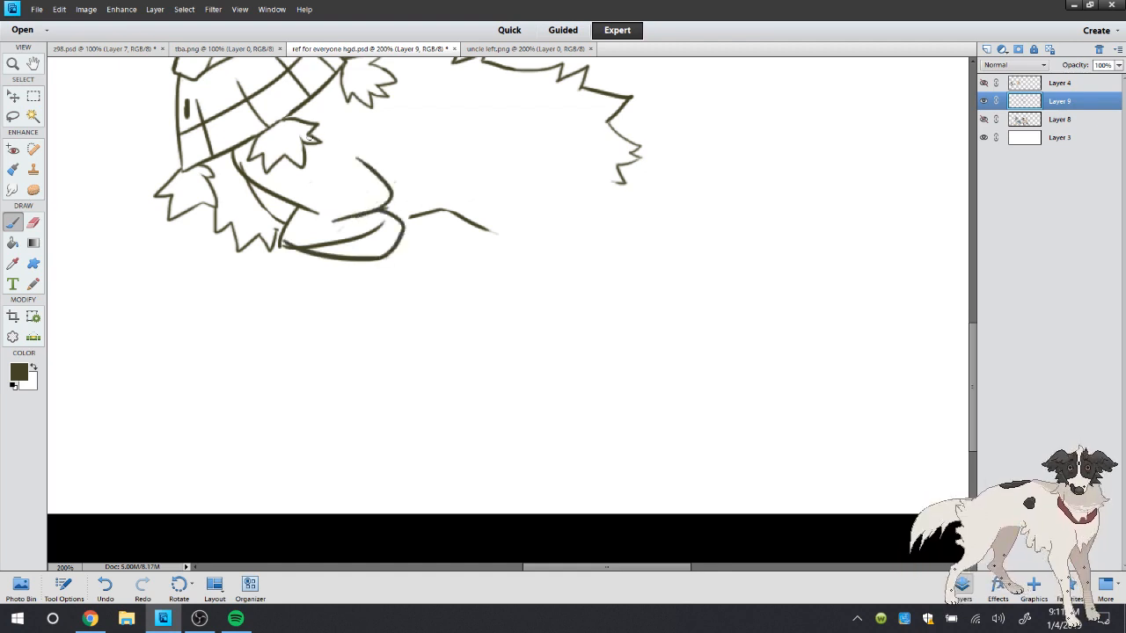
Erase the overlapping lines inside and in front of the folded leg and add small chest fur tips where they meet it
{"action": "left_click", "coordinate": [33, 221]}
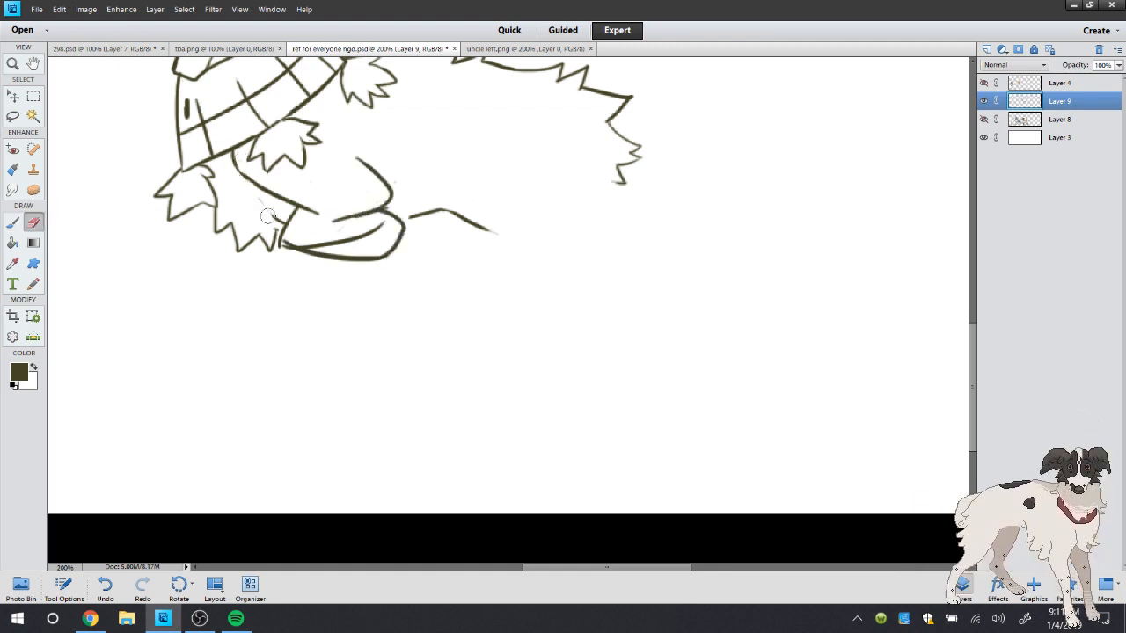
{"action": "mouse_move", "coordinate": [283, 240]}
{"action": "left_mouse_down"}
{"action": "mouse_move", "coordinate": [339, 250]}
{"action": "mouse_move", "coordinate": [330, 233]}
{"action": "mouse_move", "coordinate": [374, 220]}
{"action": "mouse_move", "coordinate": [325, 232]}
{"action": "mouse_move", "coordinate": [386, 222]}
{"action": "mouse_move", "coordinate": [312, 231]}
{"action": "mouse_move", "coordinate": [326, 217]}
{"action": "mouse_move", "coordinate": [312, 229]}
{"action": "mouse_move", "coordinate": [388, 222]}
{"action": "mouse_move", "coordinate": [383, 208]}
{"action": "mouse_move", "coordinate": [274, 243]}
{"action": "mouse_move", "coordinate": [282, 233]}
{"action": "mouse_move", "coordinate": [304, 254]}
{"action": "left_mouse_up"}
{"action": "key", "text": "b"}
{"action": "key", "text": "e"}
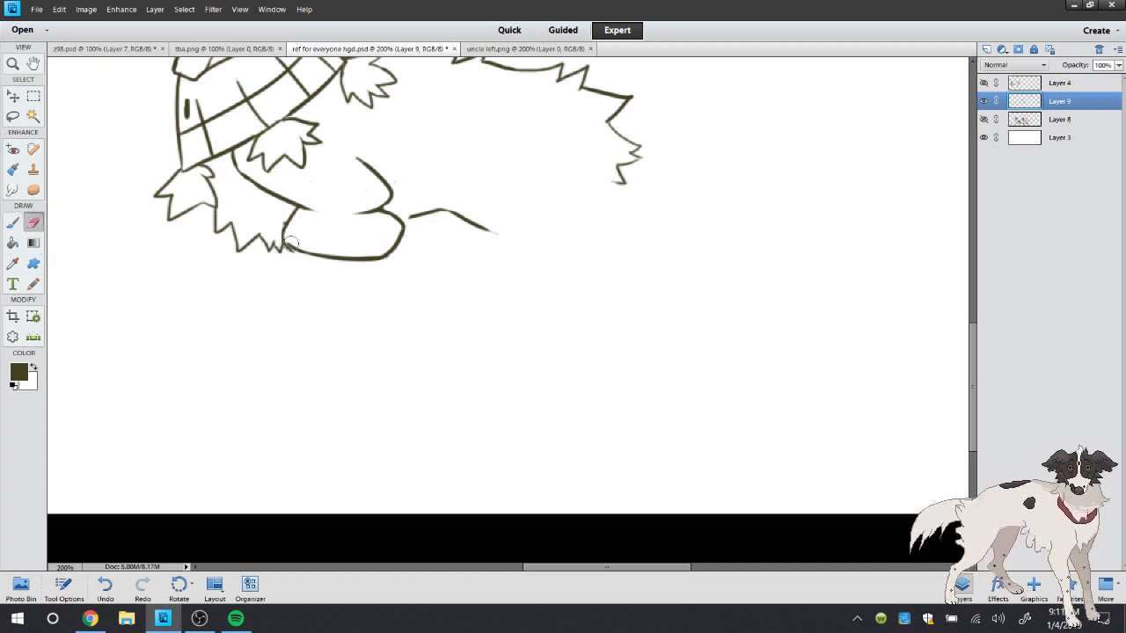
{"action": "mouse_move", "coordinate": [287, 248]}
{"action": "left_mouse_down"}
{"action": "mouse_move", "coordinate": [226, 241]}
{"action": "mouse_move", "coordinate": [293, 230]}
{"action": "mouse_move", "coordinate": [304, 214]}
{"action": "mouse_move", "coordinate": [287, 220]}
{"action": "mouse_move", "coordinate": [306, 254]}
{"action": "left_mouse_up"}
{"action": "left_click", "coordinate": [13, 222]}
{"action": "mouse_move", "coordinate": [378, 211]}
{"action": "left_mouse_down"}
{"action": "mouse_move", "coordinate": [375, 237]}
{"action": "mouse_move", "coordinate": [380, 264]}
{"action": "left_mouse_up"}
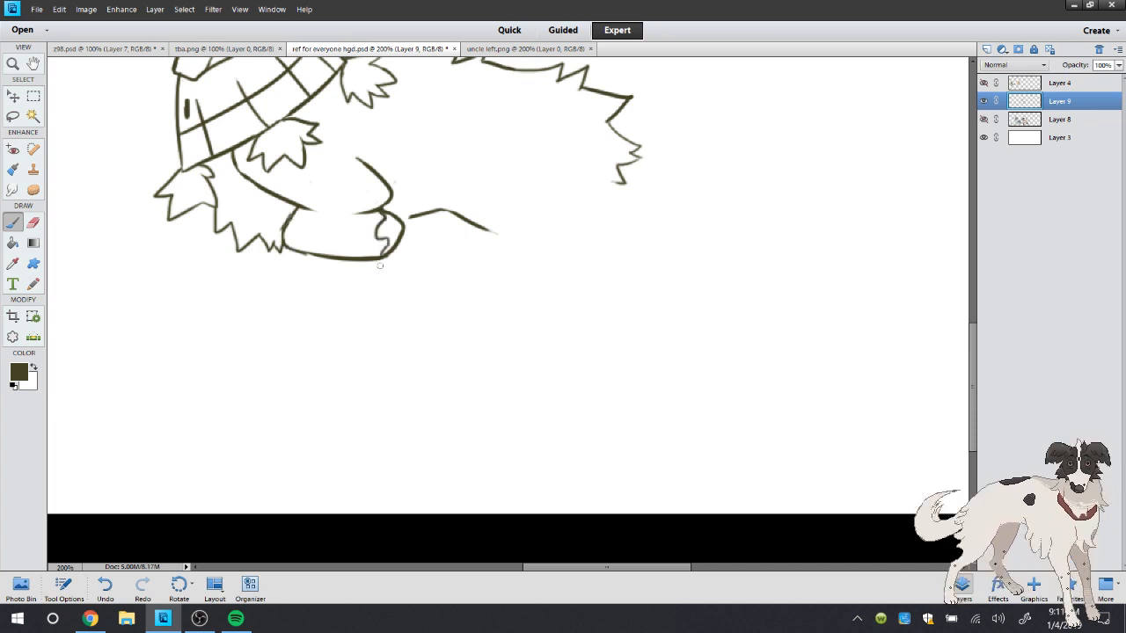
{"action": "left_click", "coordinate": [104, 585]}
{"action": "left_click_drag", "start_coordinate": [370, 211], "coordinate": [317, 219]}
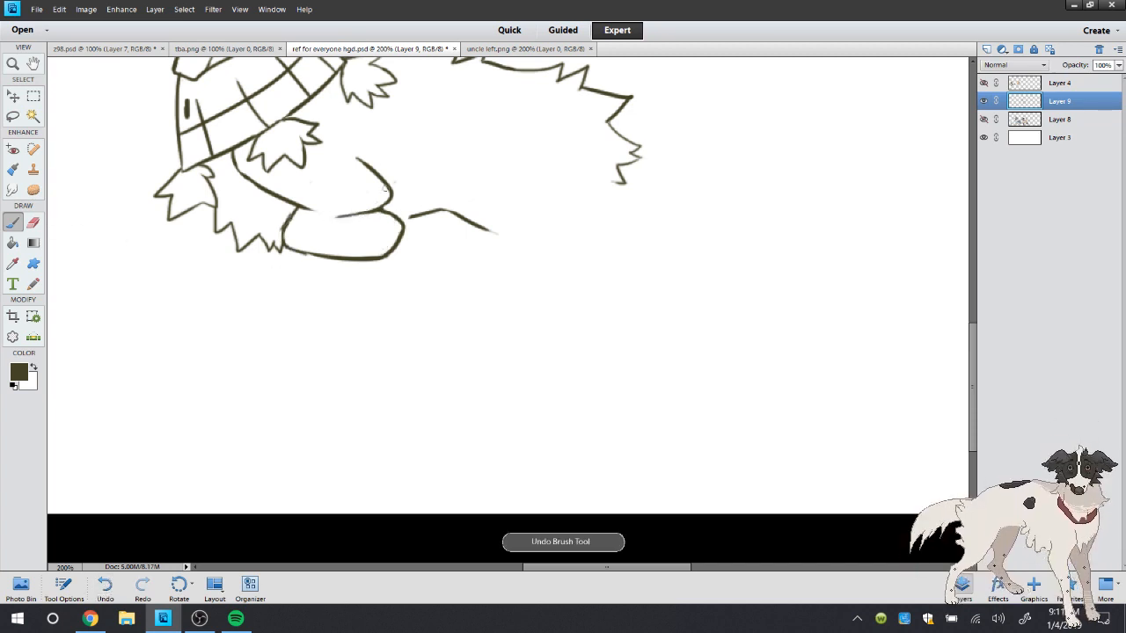
{"action": "left_click", "coordinate": [104, 585]}
Draw a jagged edge across the folded leg's rear end, lighten the line beside it and rework the outer contour into bumps
{"action": "mouse_move", "coordinate": [385, 211]}
{"action": "left_mouse_down"}
{"action": "mouse_move", "coordinate": [374, 239]}
{"action": "mouse_move", "coordinate": [341, 239]}
{"action": "left_mouse_up"}
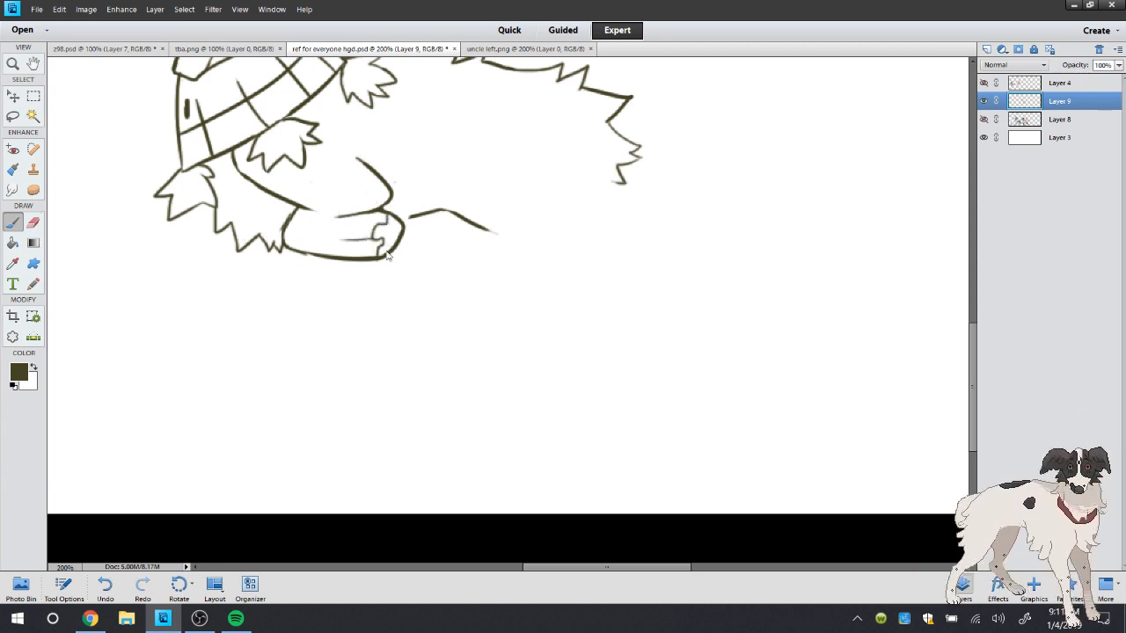
{"action": "key", "text": "e"}
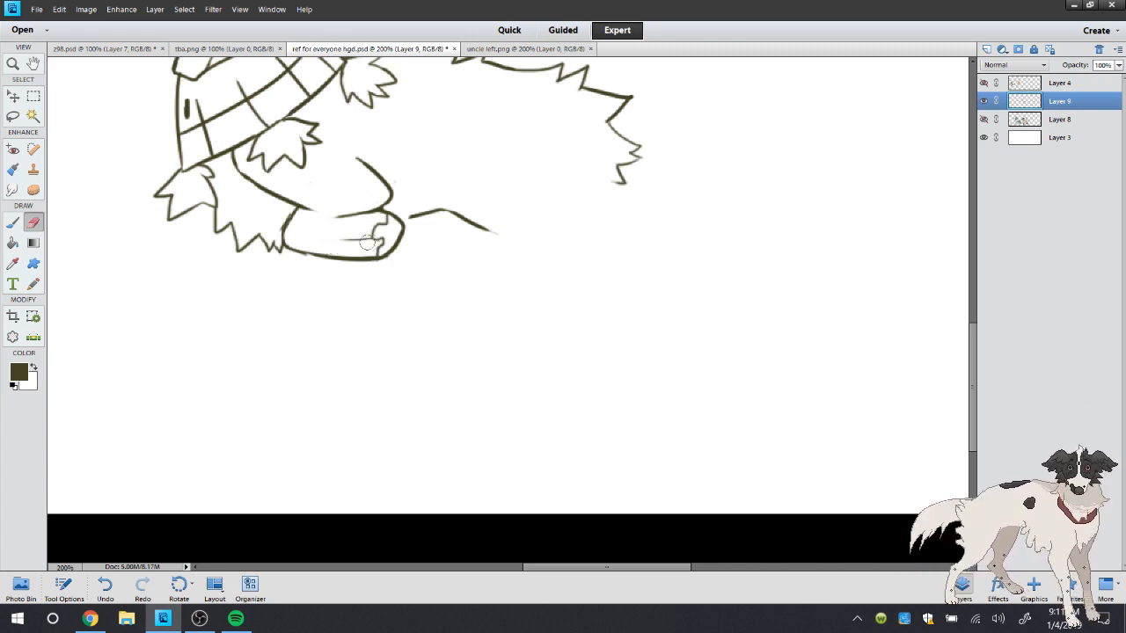
{"action": "left_click_drag", "start_coordinate": [367, 242], "coordinate": [345, 241]}
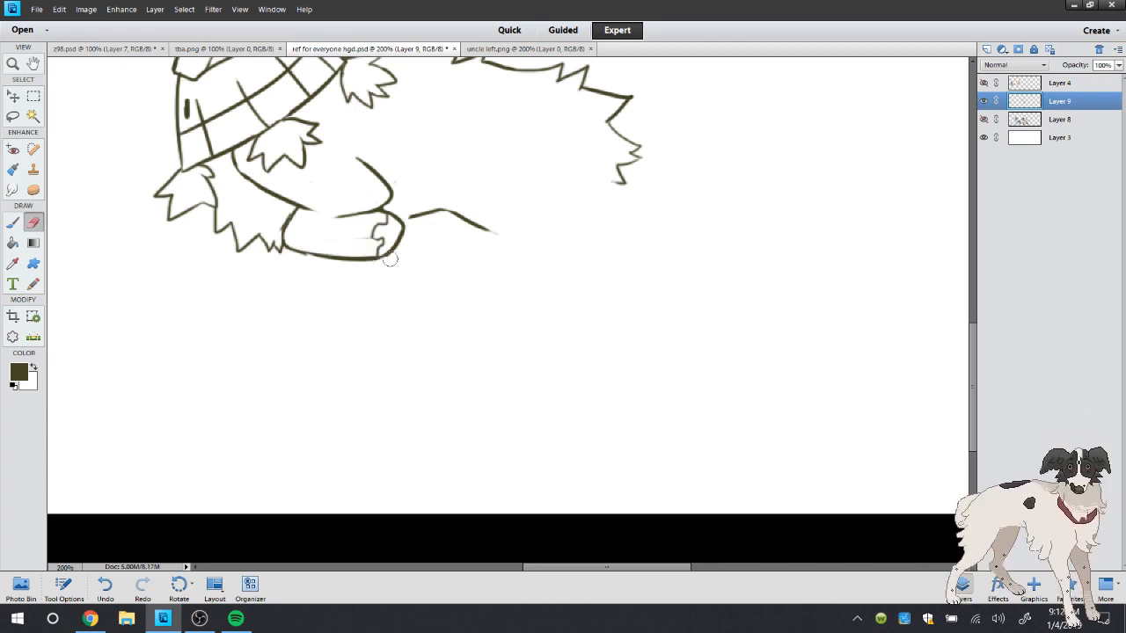
{"action": "left_click_drag", "start_coordinate": [407, 222], "coordinate": [402, 249]}
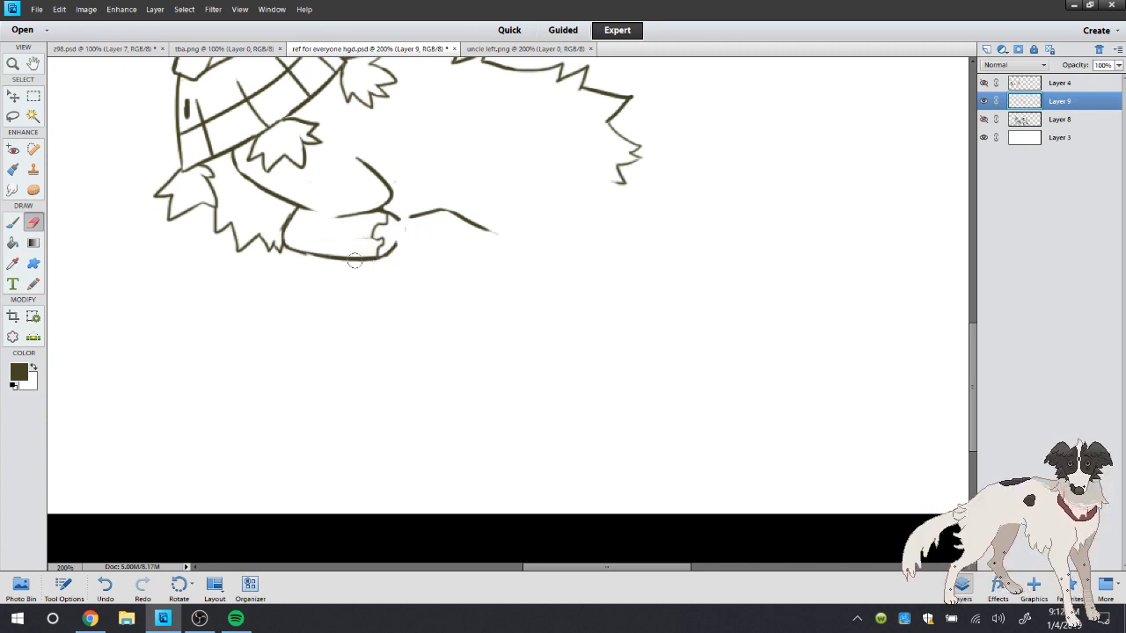
{"action": "left_click", "coordinate": [14, 225]}
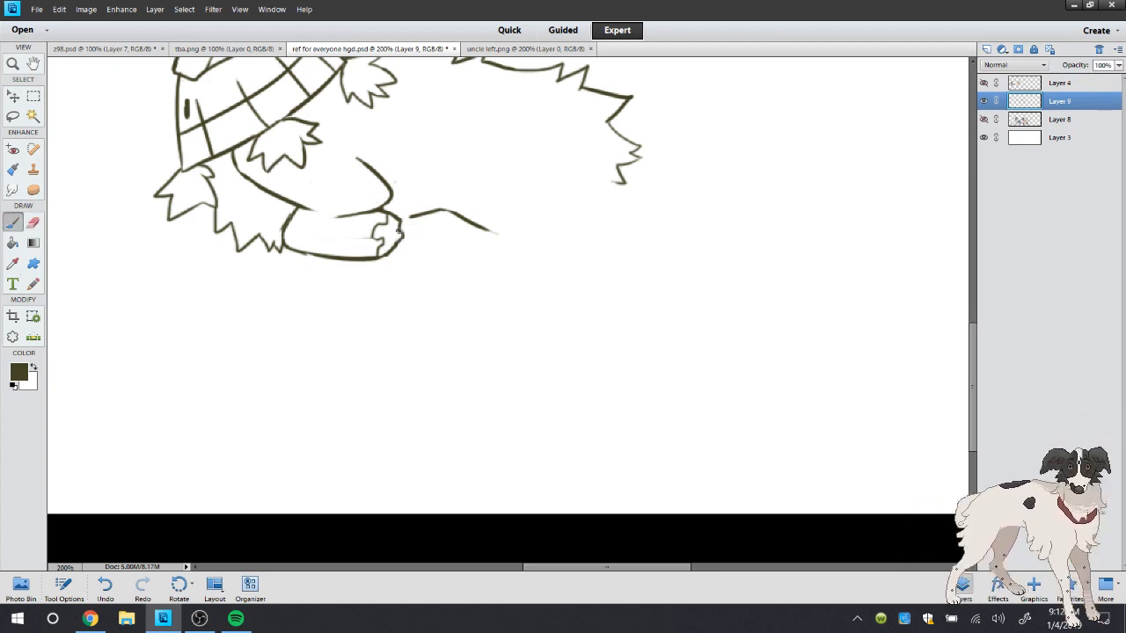
Check the live stream's chat in the browser and return to the drawing
{"action": "left_click", "coordinate": [89, 618]}
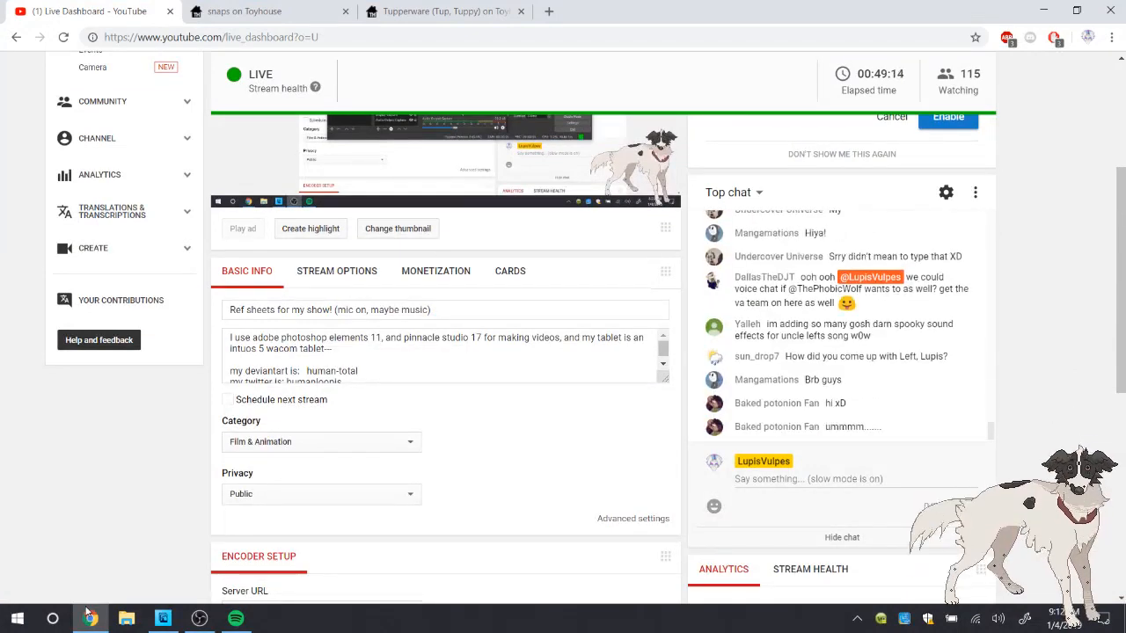
{"action": "left_click", "coordinate": [89, 616]}
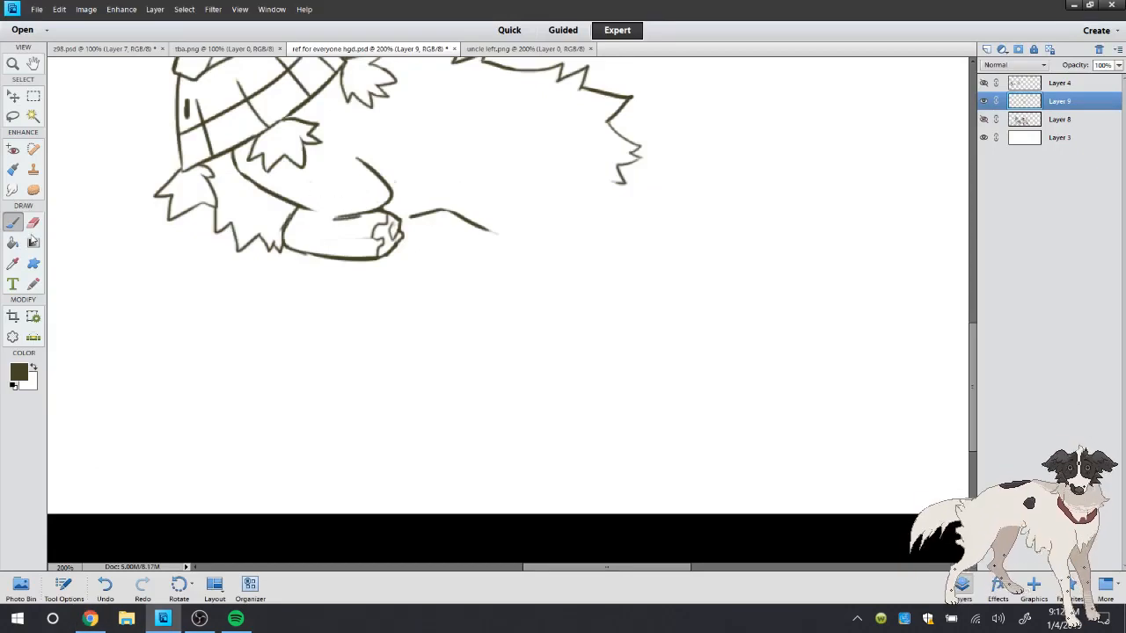
Trim the folded leg's crease and front joint lines, and move the character's line art slightly up the canvas
{"action": "key", "text": "e"}
{"action": "left_click_drag", "start_coordinate": [363, 222], "coordinate": [314, 210]}
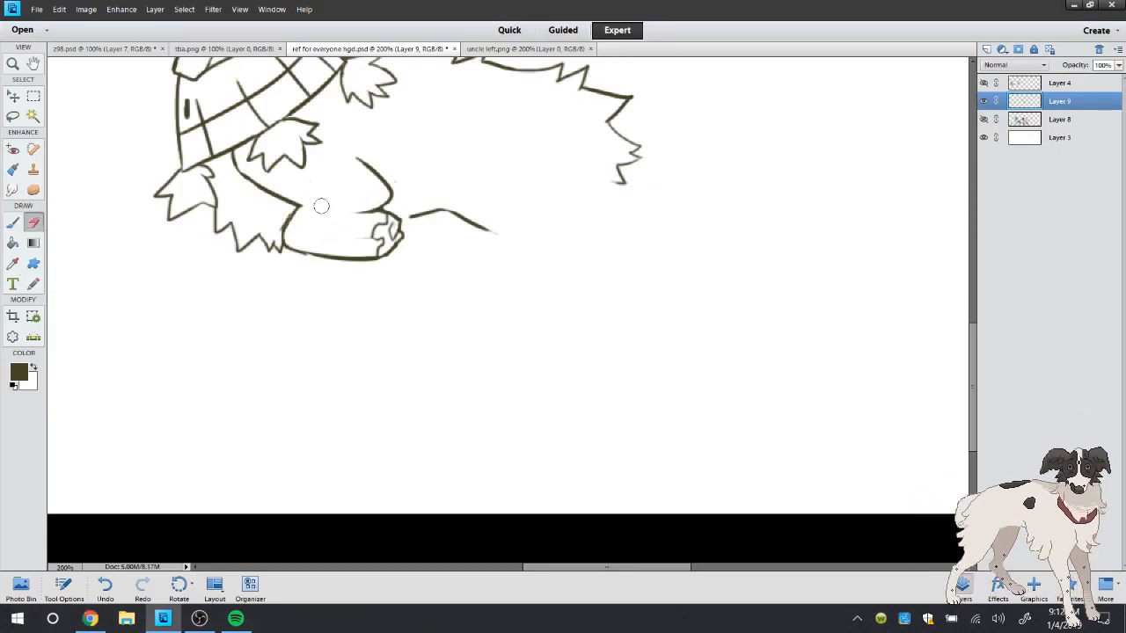
{"action": "double_click", "coordinate": [15, 63]}
{"action": "left_click", "coordinate": [444, 419]}
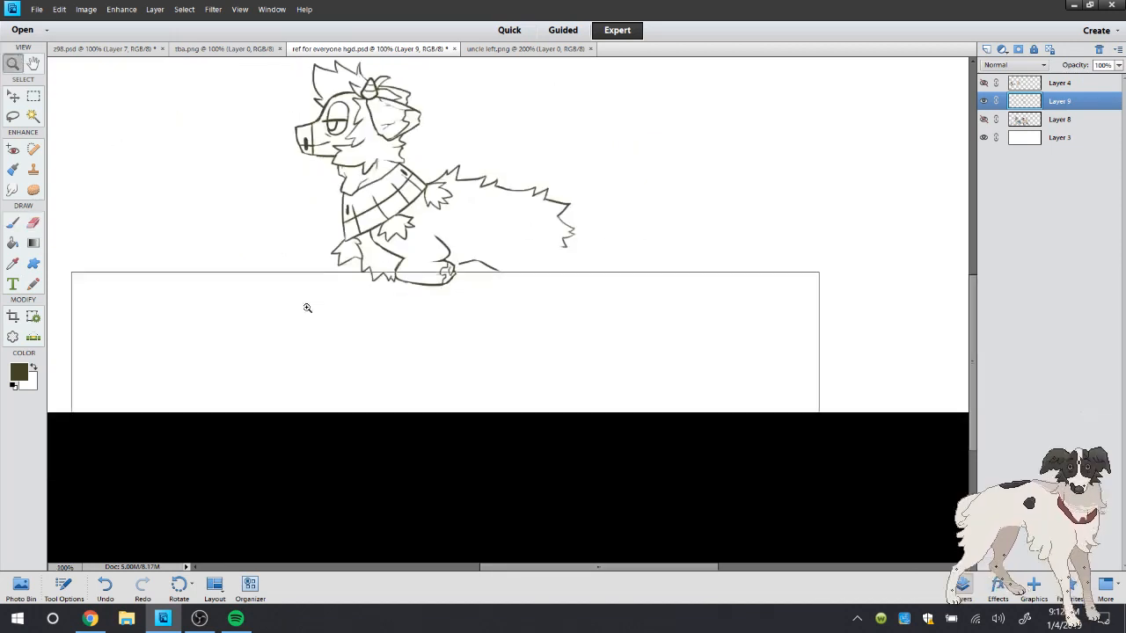
{"action": "scroll", "coordinate": [974, 358], "scroll_direction": "up", "scroll_amount": 5}
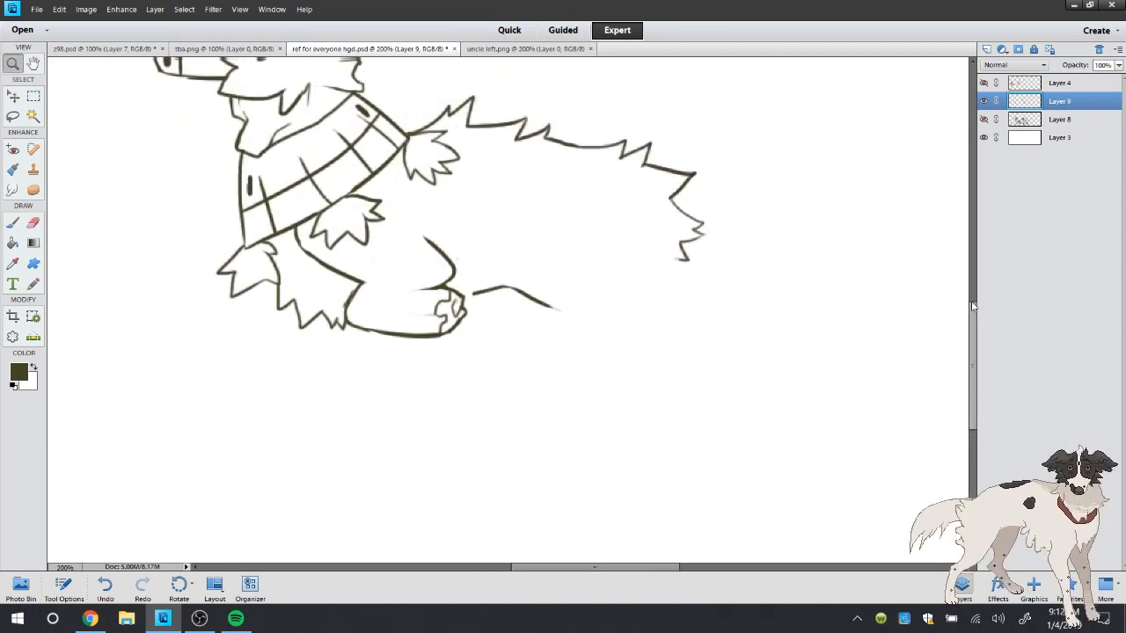
{"action": "left_click", "coordinate": [15, 100]}
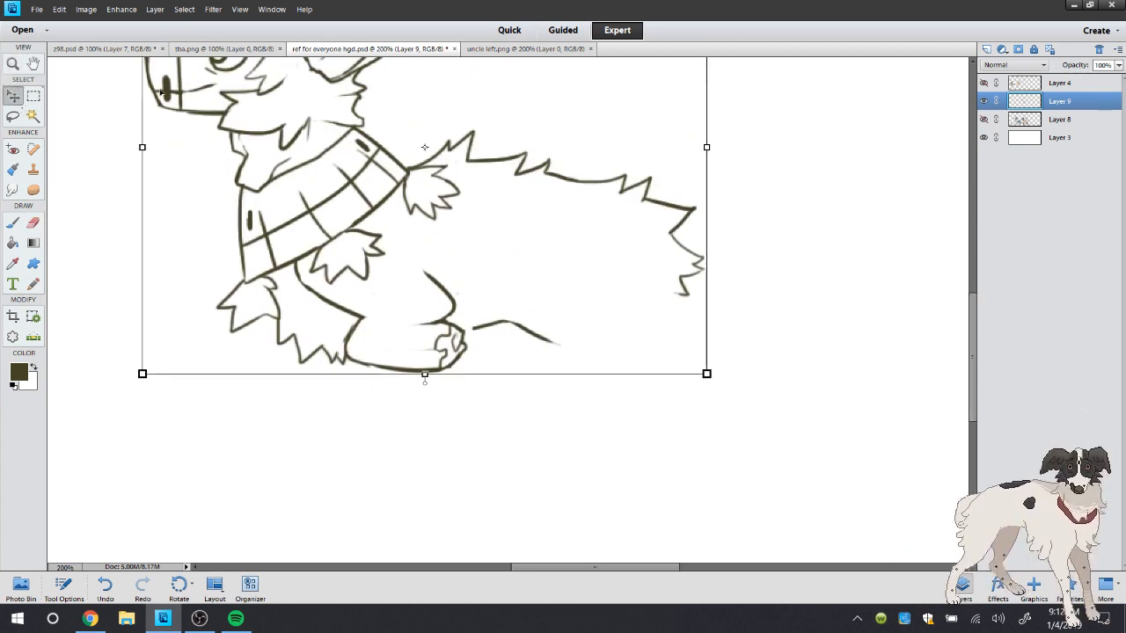
{"action": "mouse_move", "coordinate": [165, 90]}
{"action": "left_mouse_down"}
{"action": "mouse_move", "coordinate": [167, 76]}
{"action": "mouse_move", "coordinate": [162, 106]}
{"action": "mouse_move", "coordinate": [162, 72]}
{"action": "left_mouse_up"}
Connect the belly line to the folded leg's rear end and add a short slanted stroke above it, undoing the misplaced stroke
{"action": "left_click", "coordinate": [14, 225]}
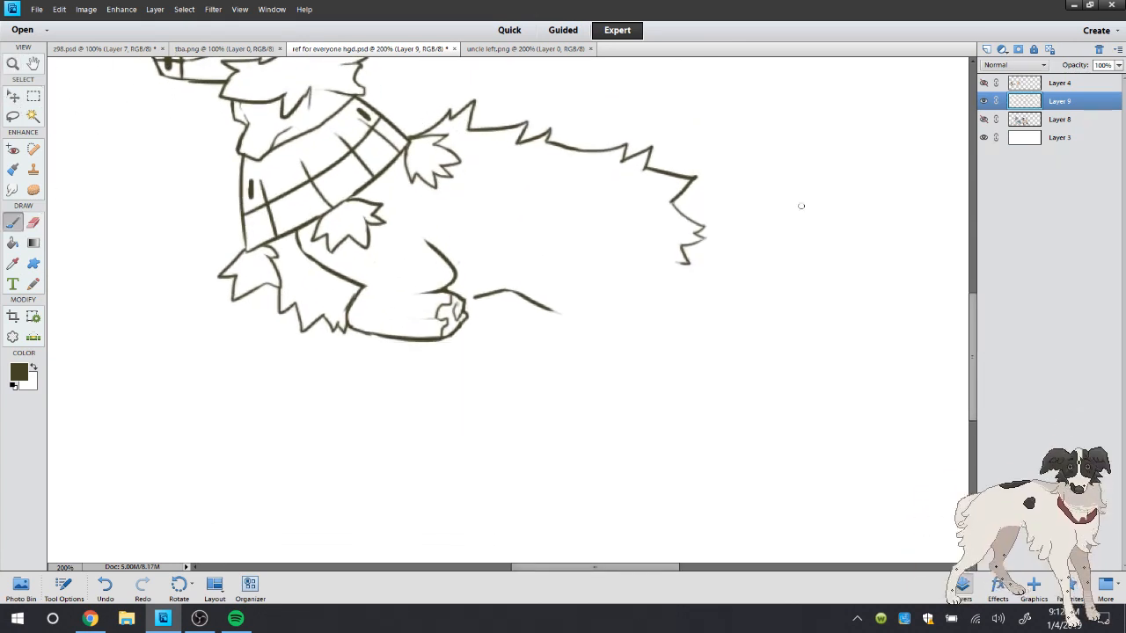
{"action": "mouse_move", "coordinate": [459, 299]}
{"action": "left_mouse_down"}
{"action": "mouse_move", "coordinate": [478, 293]}
{"action": "mouse_move", "coordinate": [486, 272]}
{"action": "left_mouse_up"}
{"action": "scroll", "coordinate": [973, 297], "scroll_direction": "down", "scroll_amount": 3}
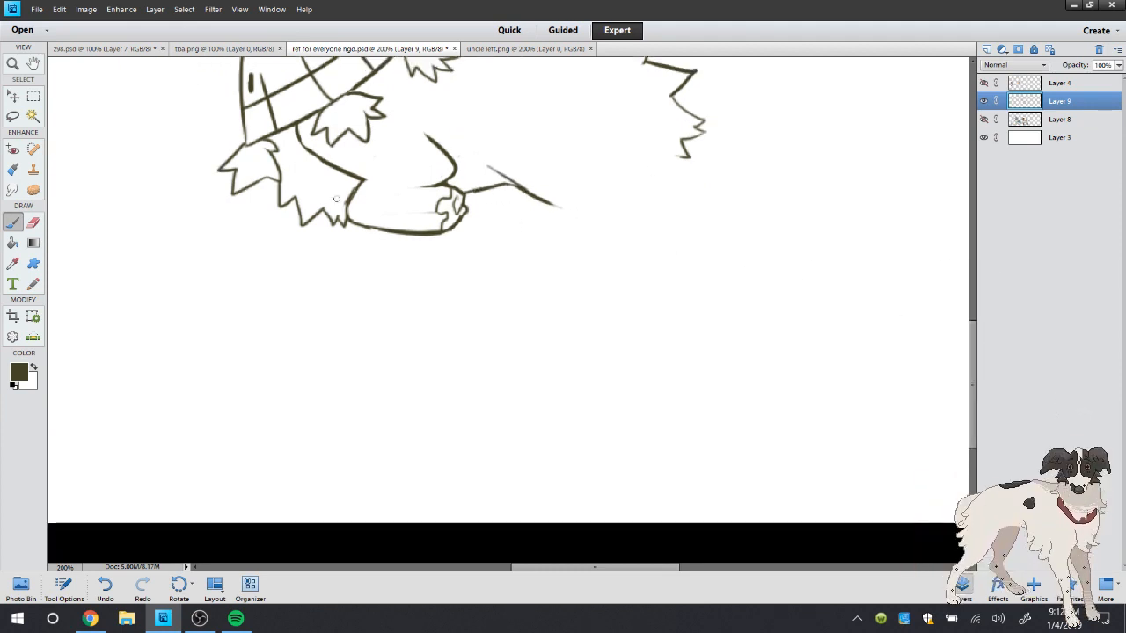
{"action": "key", "text": "ctrl+z"}
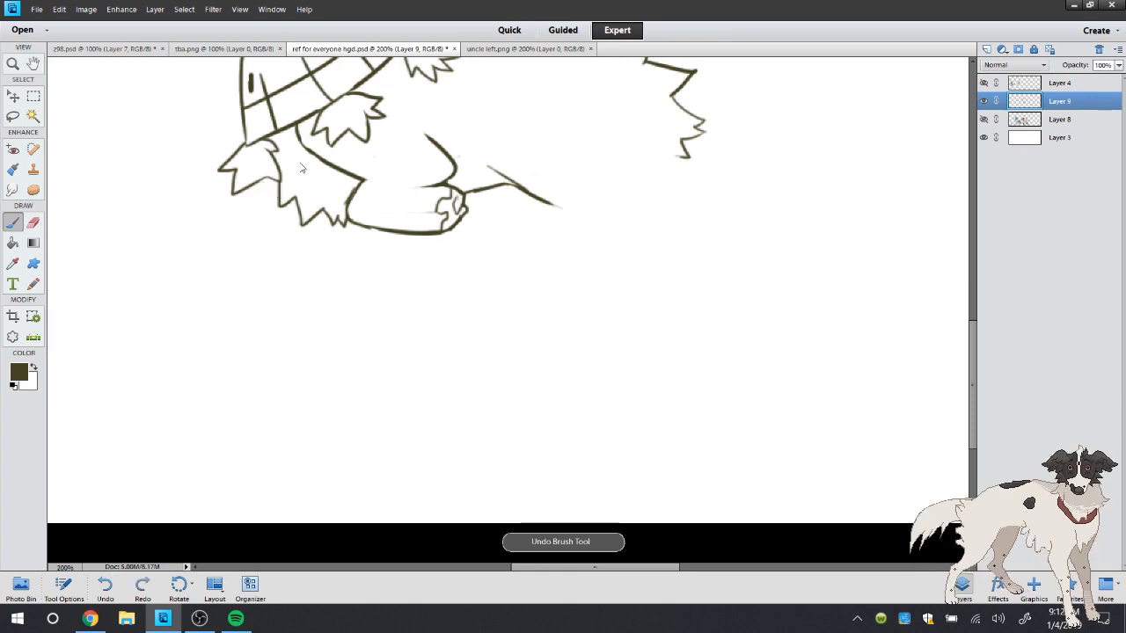
Open the reference picture left's flock.psd
{"action": "left_click", "coordinate": [37, 9]}
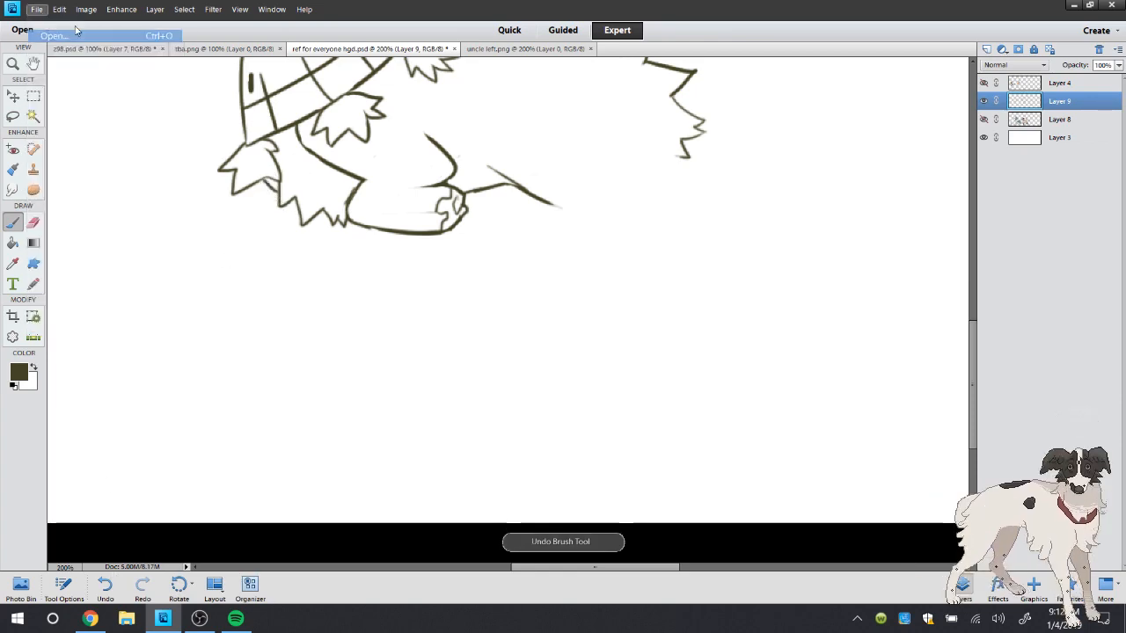
{"action": "left_click", "coordinate": [62, 42]}
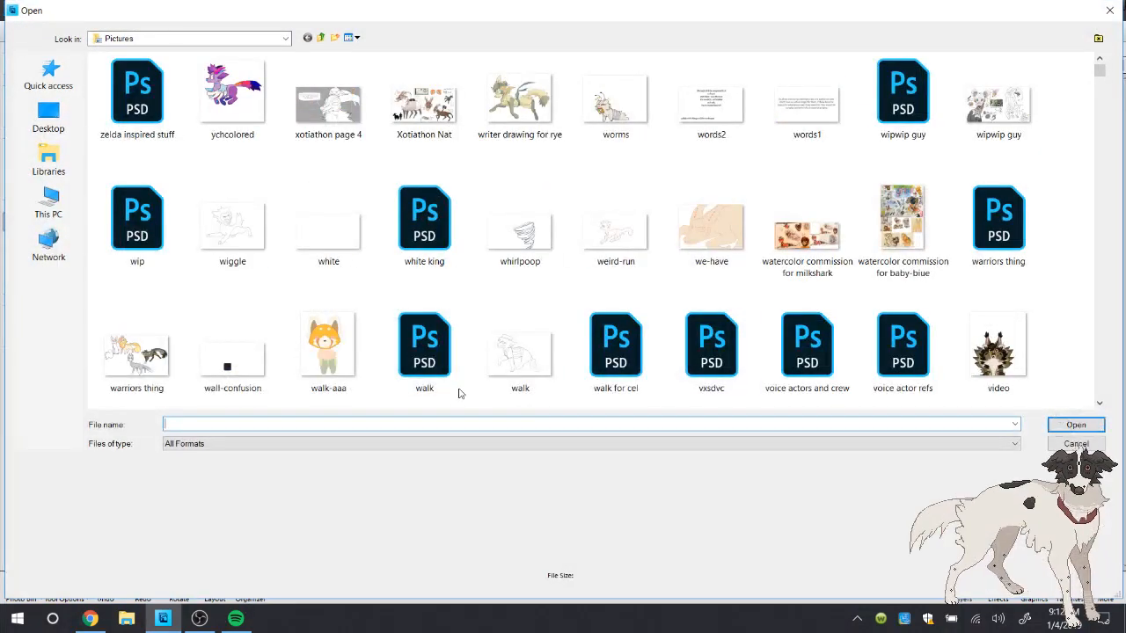
{"action": "type", "text": "uncle"}
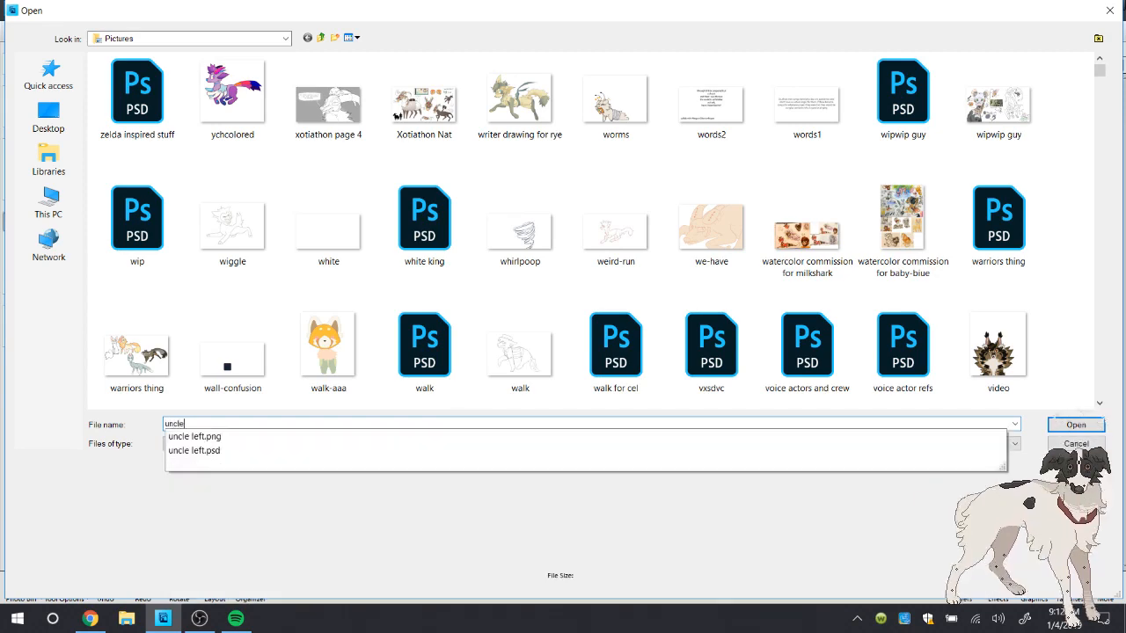
{"action": "key", "text": "BackSpace"}
{"action": "key", "text": "BackSpace"}
{"action": "key", "text": "BackSpace"}
{"action": "key", "text": "BackSpace"}
{"action": "key", "text": "BackSpace"}
{"action": "type", "text": "left"}
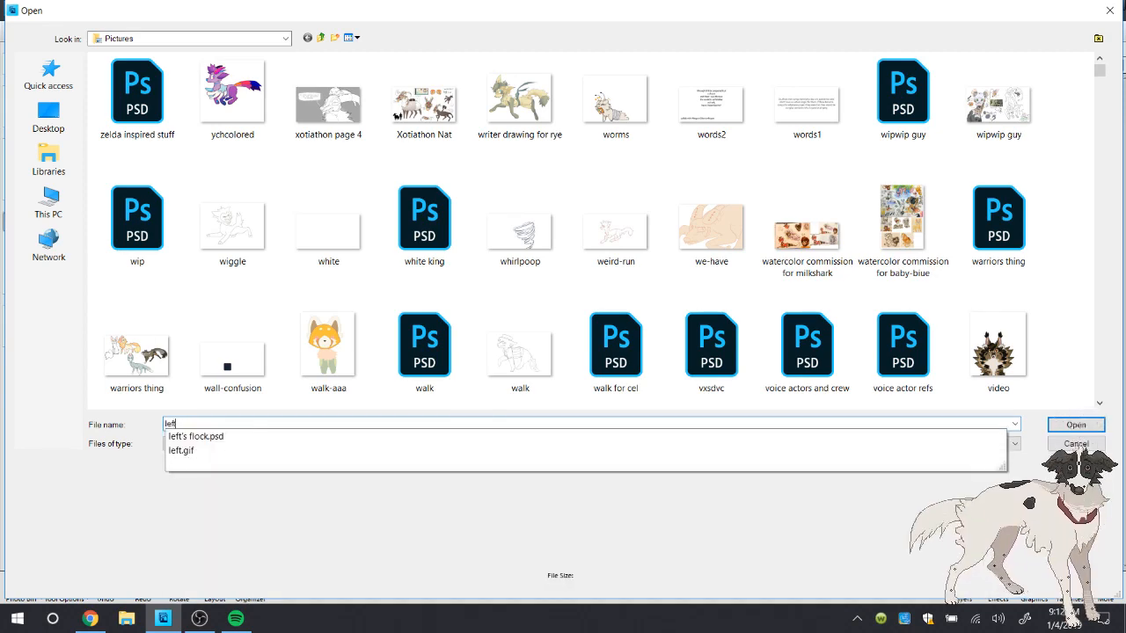
{"action": "key", "text": "Down"}
{"action": "key", "text": "Return"}
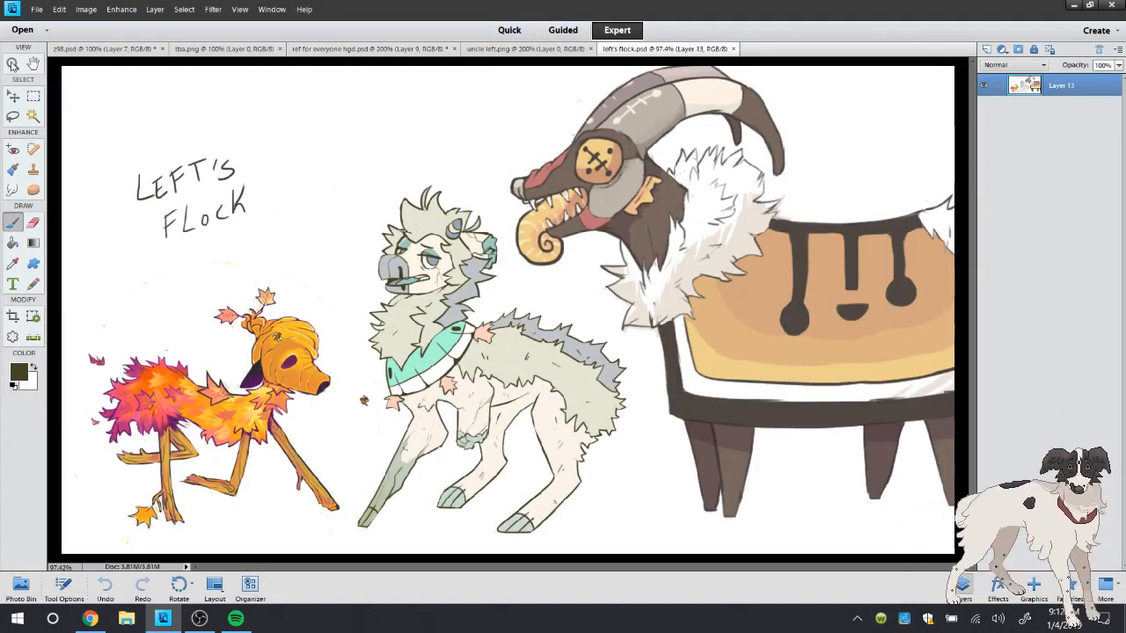
Examine the characters' leg shapes in left's flock.psd and close the file
{"action": "double_click", "coordinate": [12, 64]}
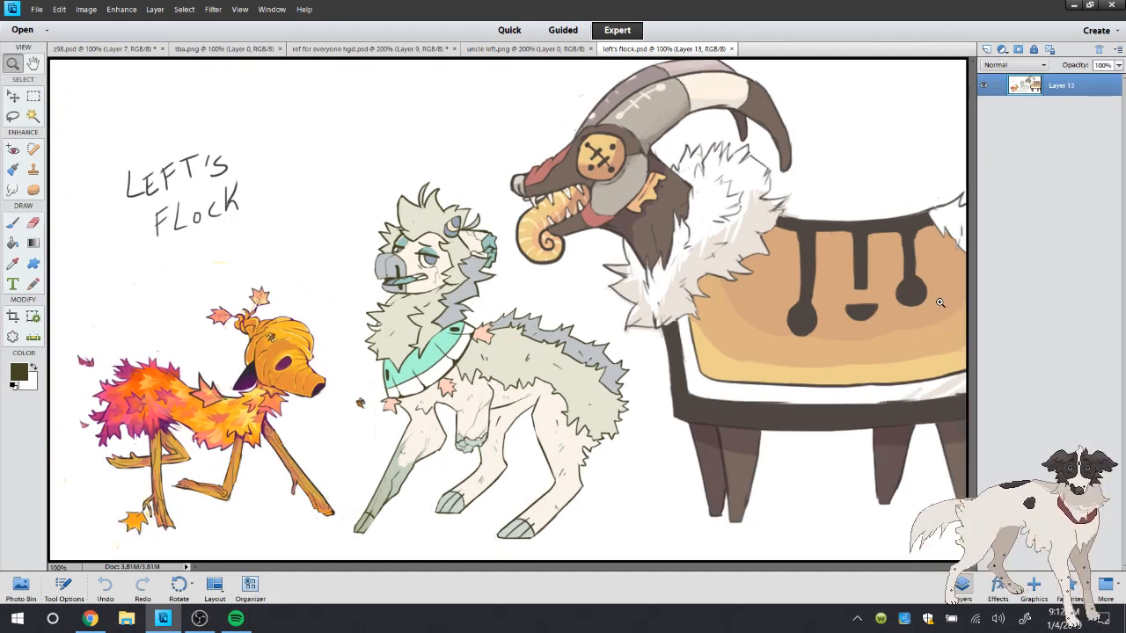
{"action": "left_click", "coordinate": [236, 475]}
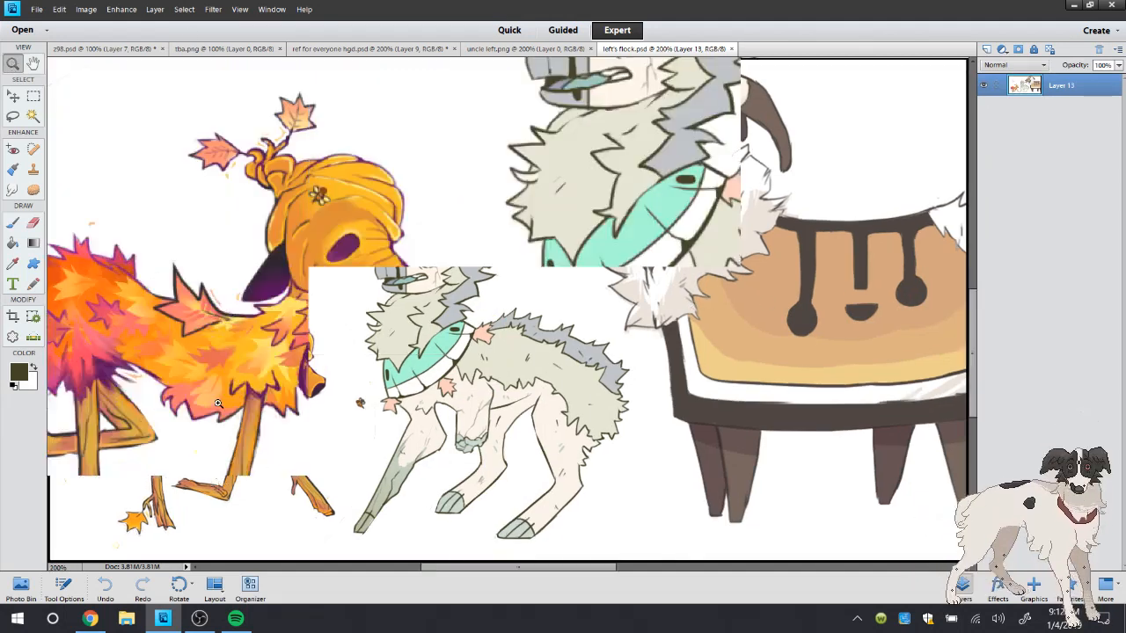
{"action": "left_click", "coordinate": [240, 329]}
{"action": "right_click", "coordinate": [540, 217]}
{"action": "left_click", "coordinate": [572, 245]}
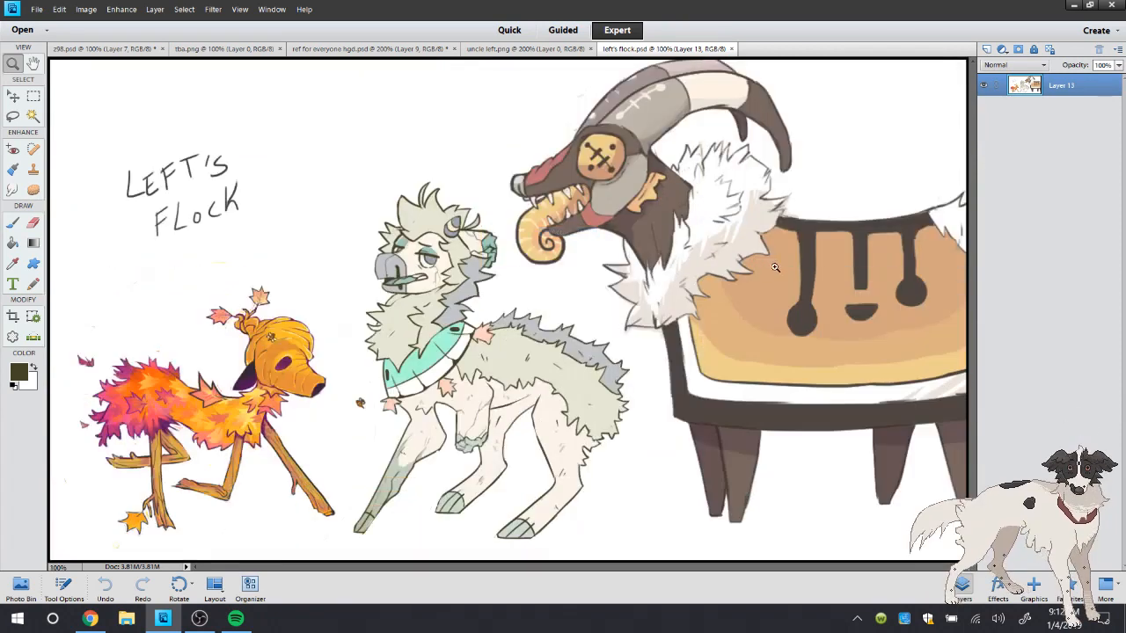
{"action": "key", "text": "b"}
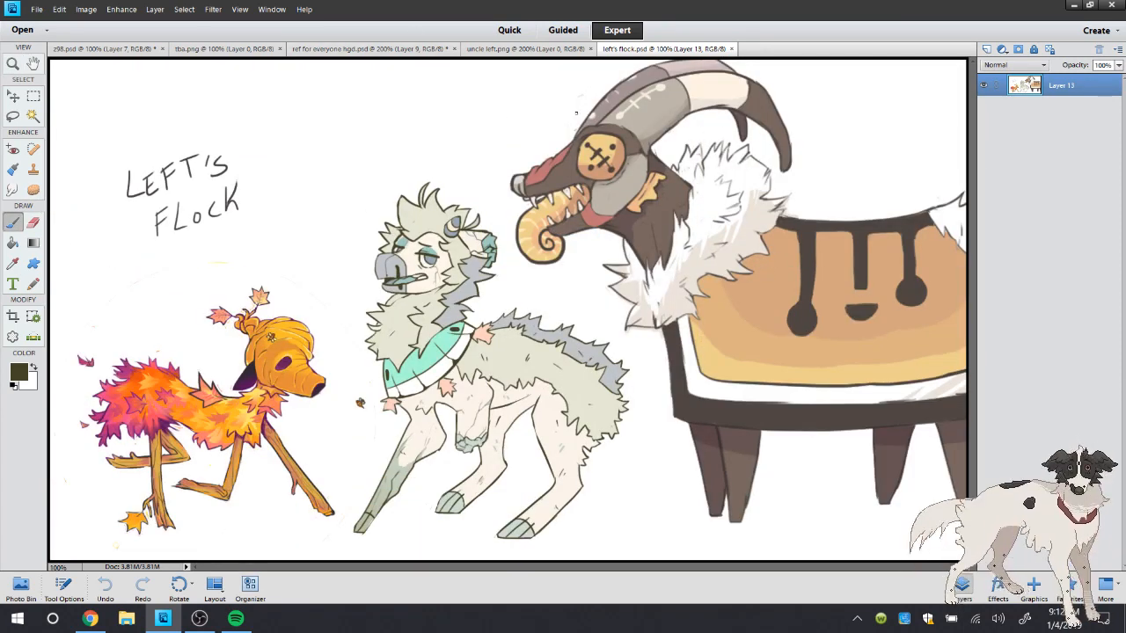
{"action": "left_click", "coordinate": [731, 49]}
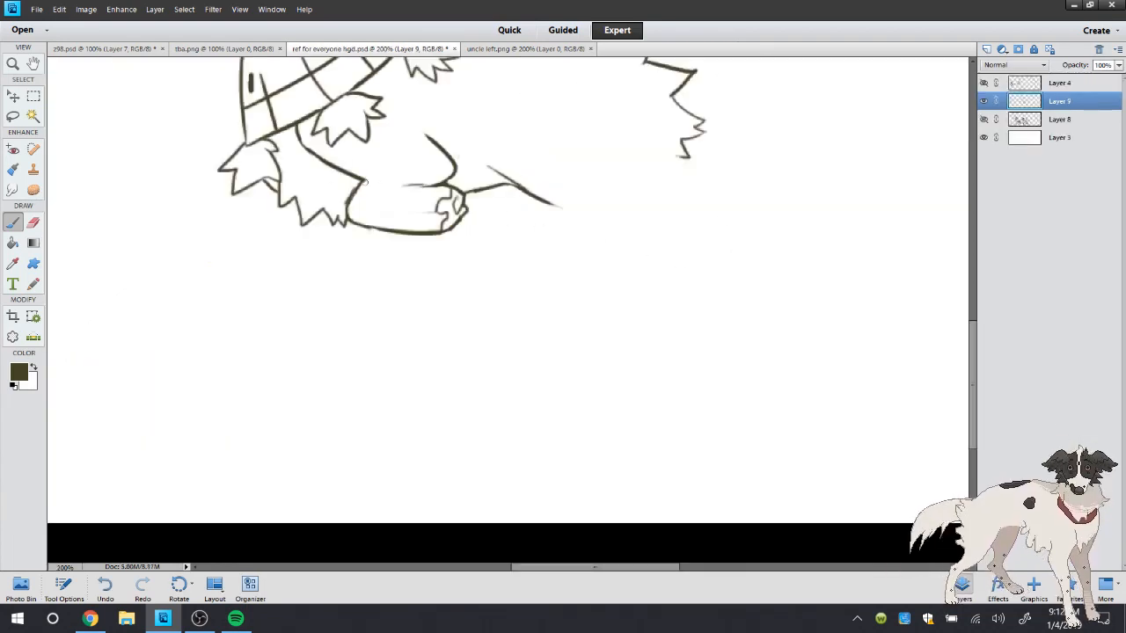
Undo the unwanted strokes at the folded leg's upper crease, add a jagged fur stroke above it, and check uncle left.png for reference
{"action": "key", "text": "ctrl+z"}
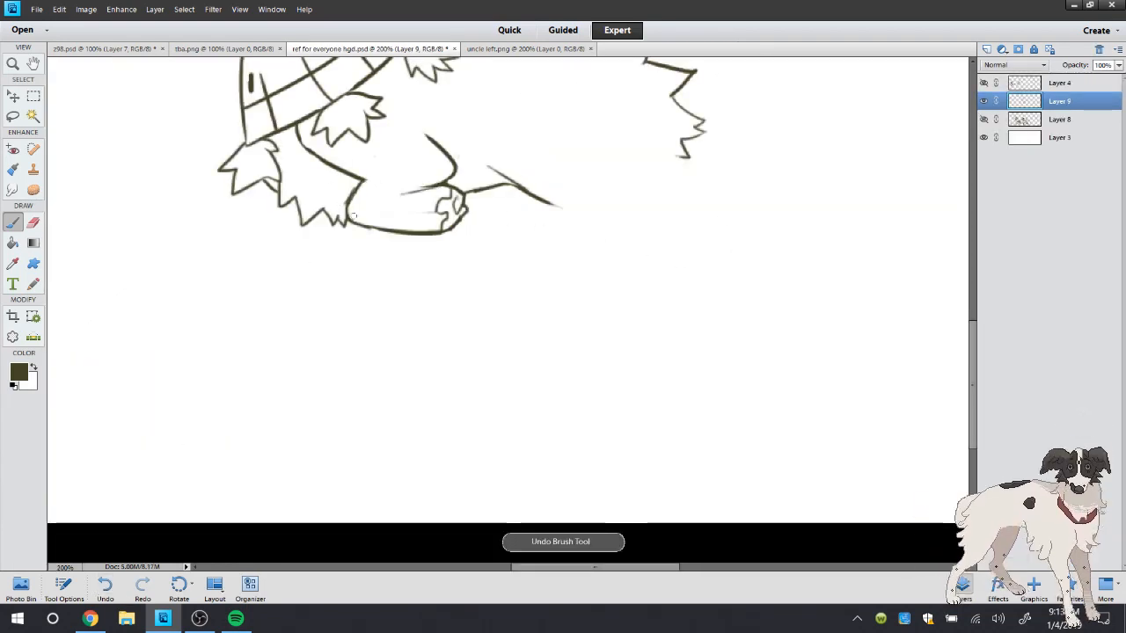
{"action": "key", "text": "ctrl+z"}
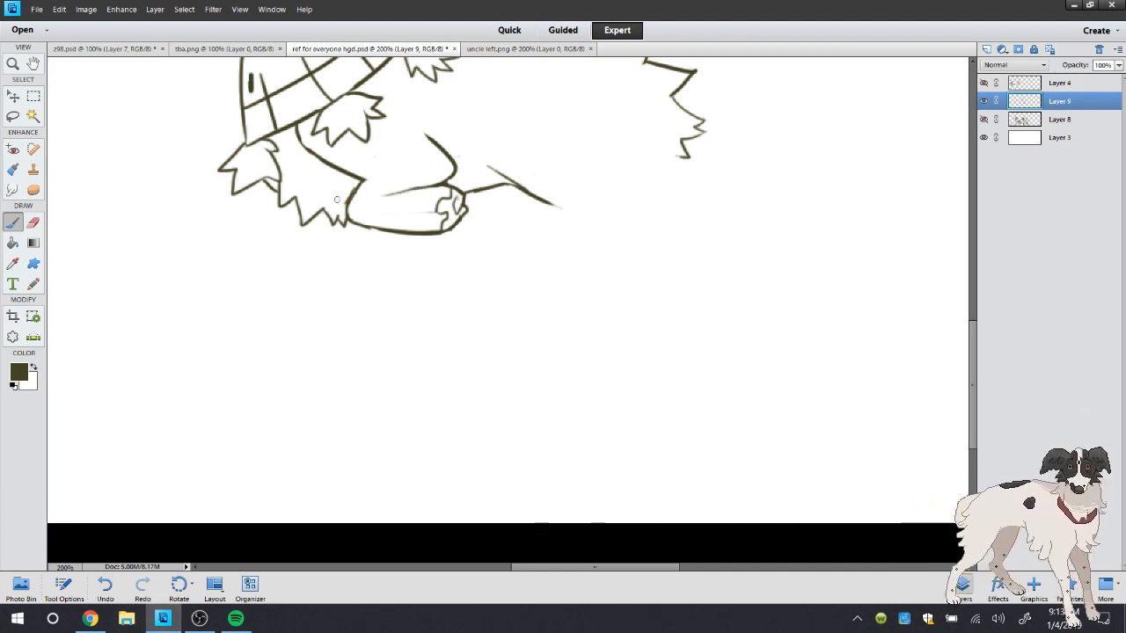
{"action": "key", "text": "ctrl+z"}
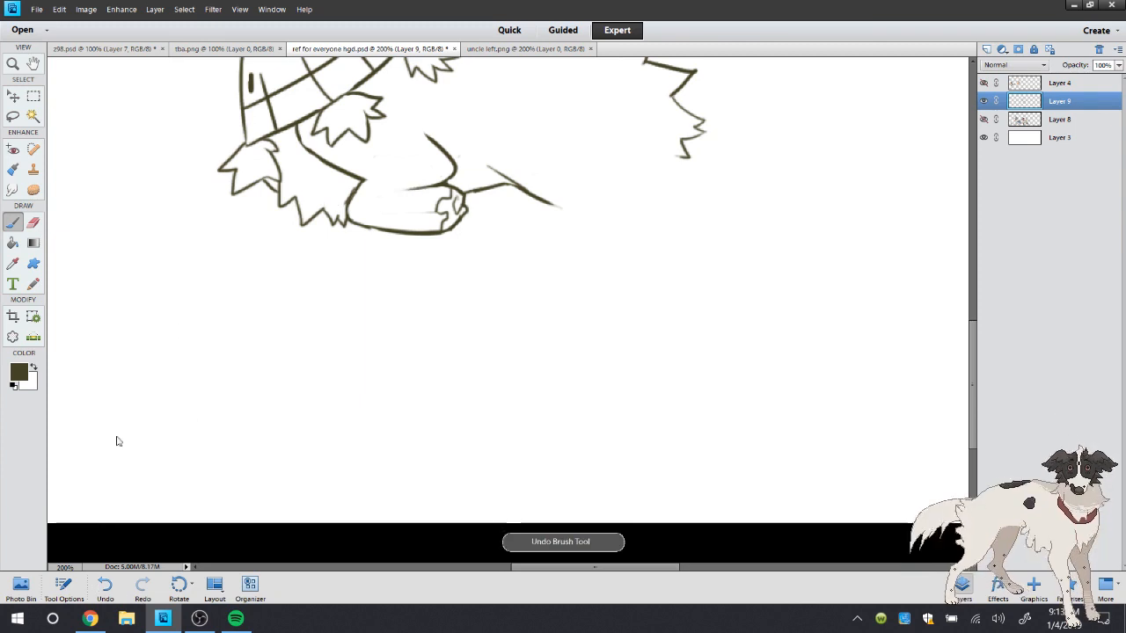
{"action": "mouse_move", "coordinate": [440, 137]}
{"action": "left_mouse_down"}
{"action": "mouse_move", "coordinate": [480, 124]}
{"action": "mouse_move", "coordinate": [470, 113]}
{"action": "left_mouse_up"}
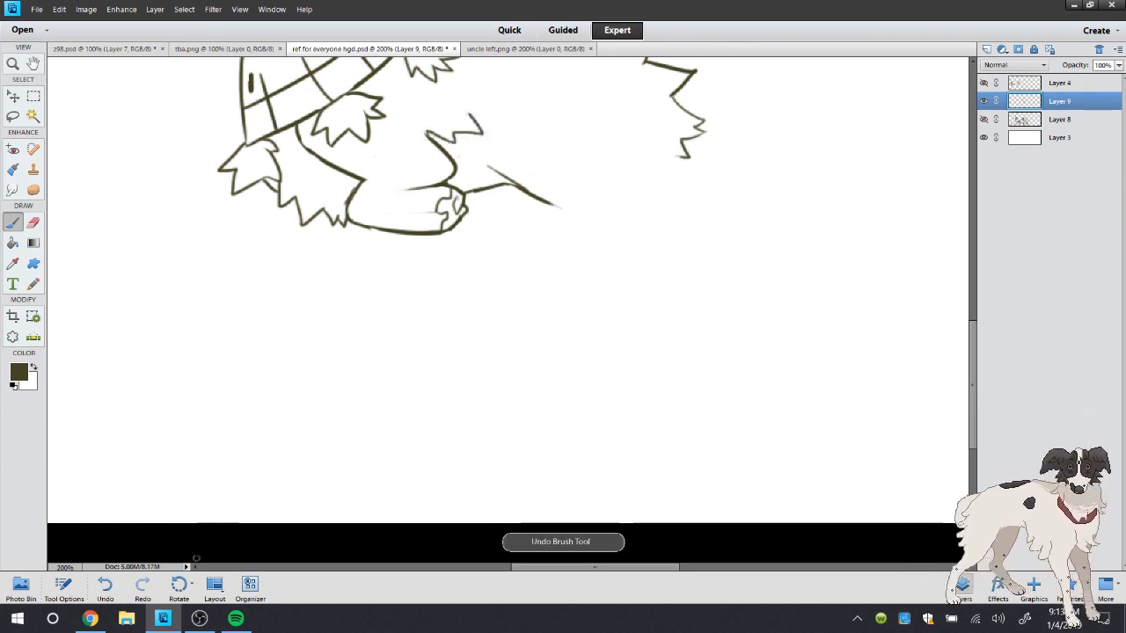
{"action": "left_click", "coordinate": [526, 49]}
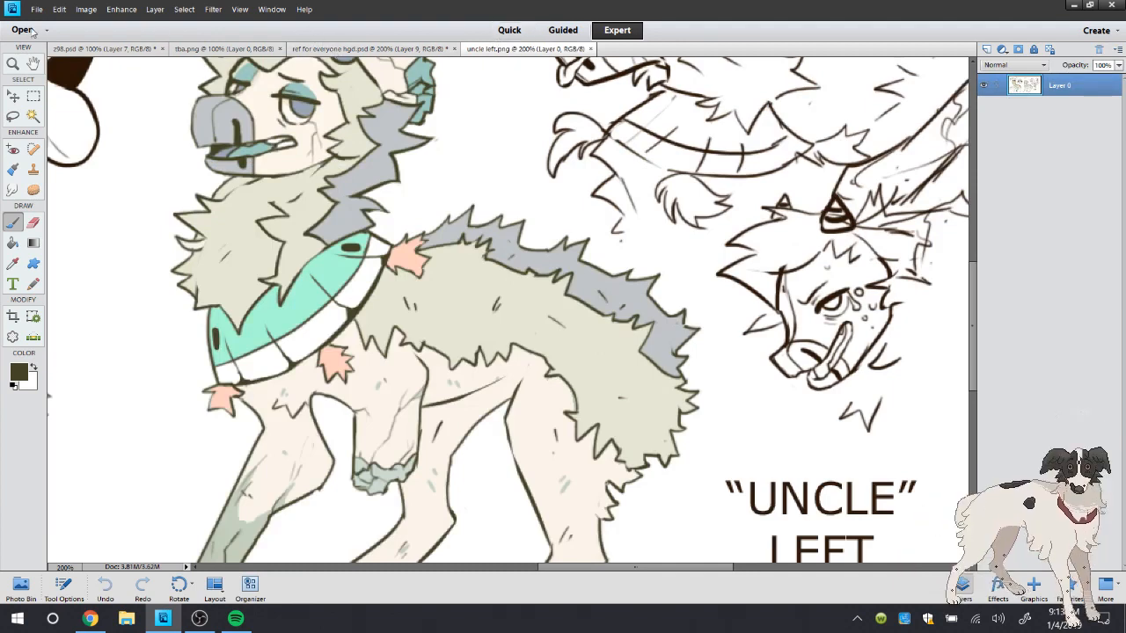
{"action": "left_click", "coordinate": [370, 49]}
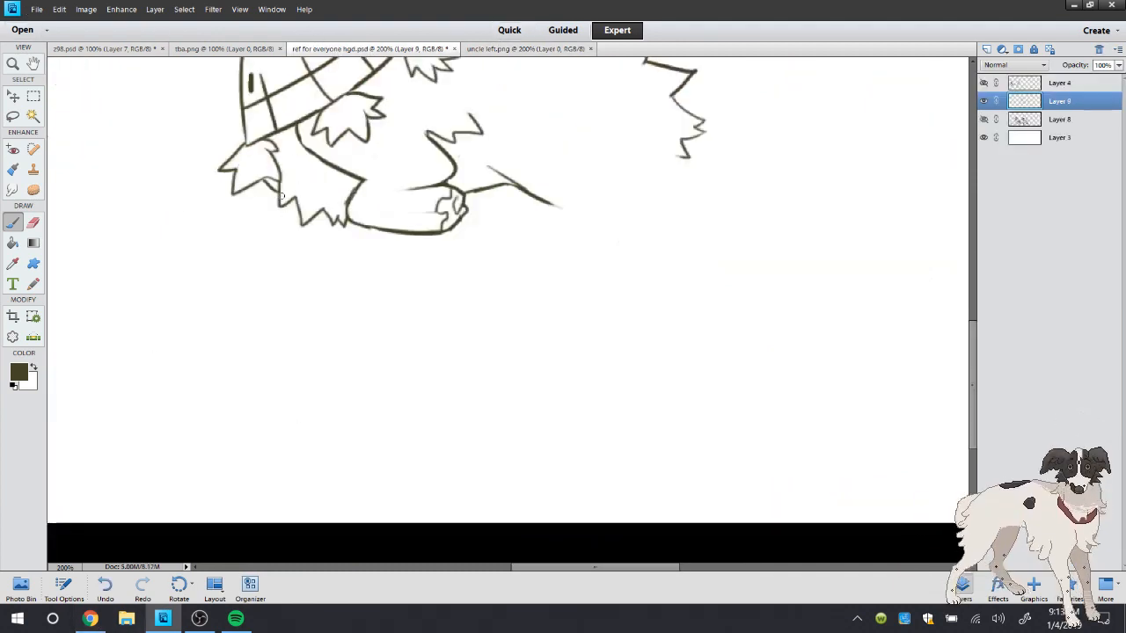
Draw a standing front leg slanting forward below the chest fur and rework the fur's front edge where the leg meets it
{"action": "mouse_move", "coordinate": [283, 220]}
{"action": "left_mouse_down"}
{"action": "mouse_move", "coordinate": [291, 246]}
{"action": "mouse_move", "coordinate": [170, 510]}
{"action": "mouse_move", "coordinate": [198, 450]}
{"action": "mouse_move", "coordinate": [181, 499]}
{"action": "mouse_move", "coordinate": [245, 496]}
{"action": "mouse_move", "coordinate": [229, 496]}
{"action": "mouse_move", "coordinate": [243, 462]}
{"action": "mouse_move", "coordinate": [227, 490]}
{"action": "mouse_move", "coordinate": [316, 340]}
{"action": "mouse_move", "coordinate": [302, 367]}
{"action": "mouse_move", "coordinate": [359, 298]}
{"action": "mouse_move", "coordinate": [355, 218]}
{"action": "left_mouse_up"}
{"action": "mouse_move", "coordinate": [287, 253]}
{"action": "left_mouse_down"}
{"action": "mouse_move", "coordinate": [270, 183]}
{"action": "mouse_move", "coordinate": [294, 248]}
{"action": "left_mouse_up"}
{"action": "left_click", "coordinate": [34, 222]}
{"action": "left_click_drag", "start_coordinate": [282, 205], "coordinate": [284, 200]}
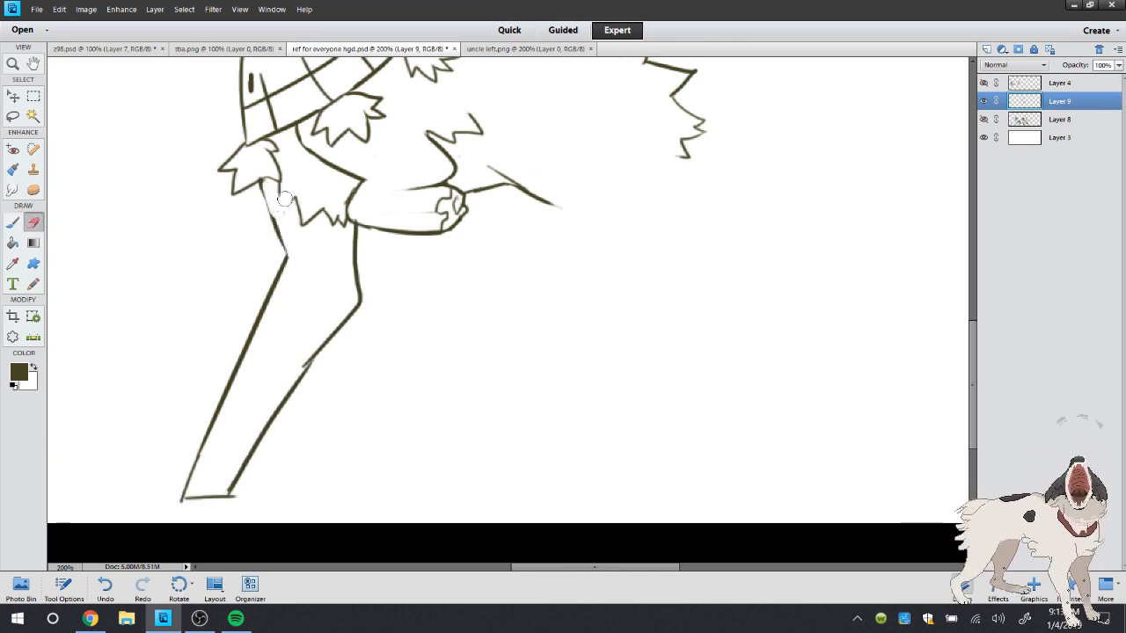
{"action": "left_click", "coordinate": [14, 224]}
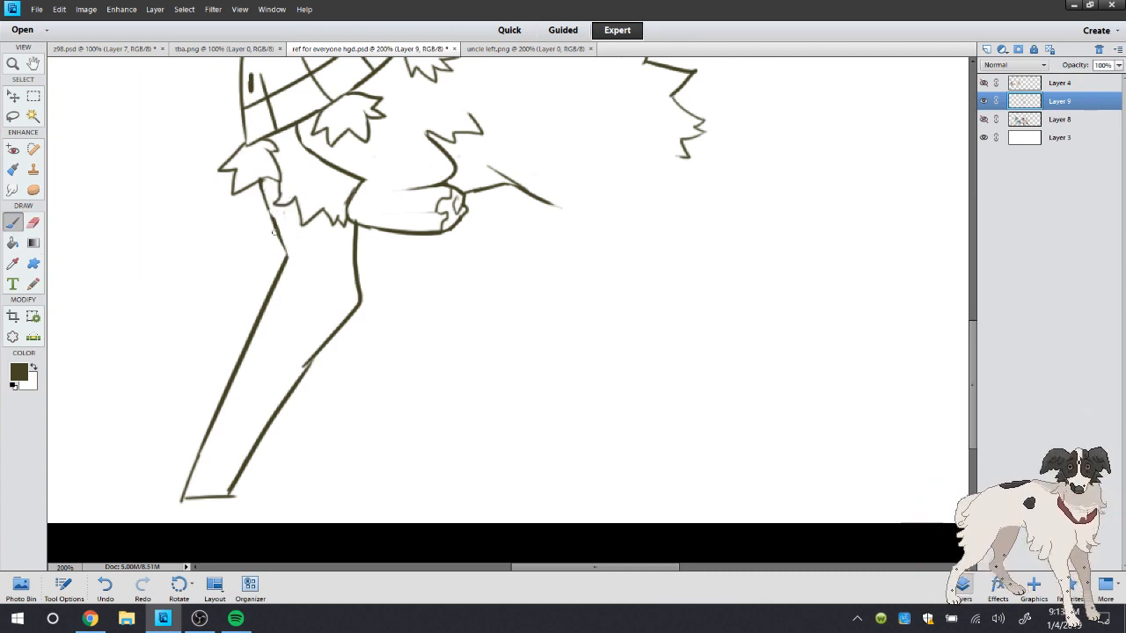
Lasso the slanted front leg below its short upper stubs and delete it
{"action": "key", "text": "z"}
{"action": "key", "text": "ctrl+minus"}
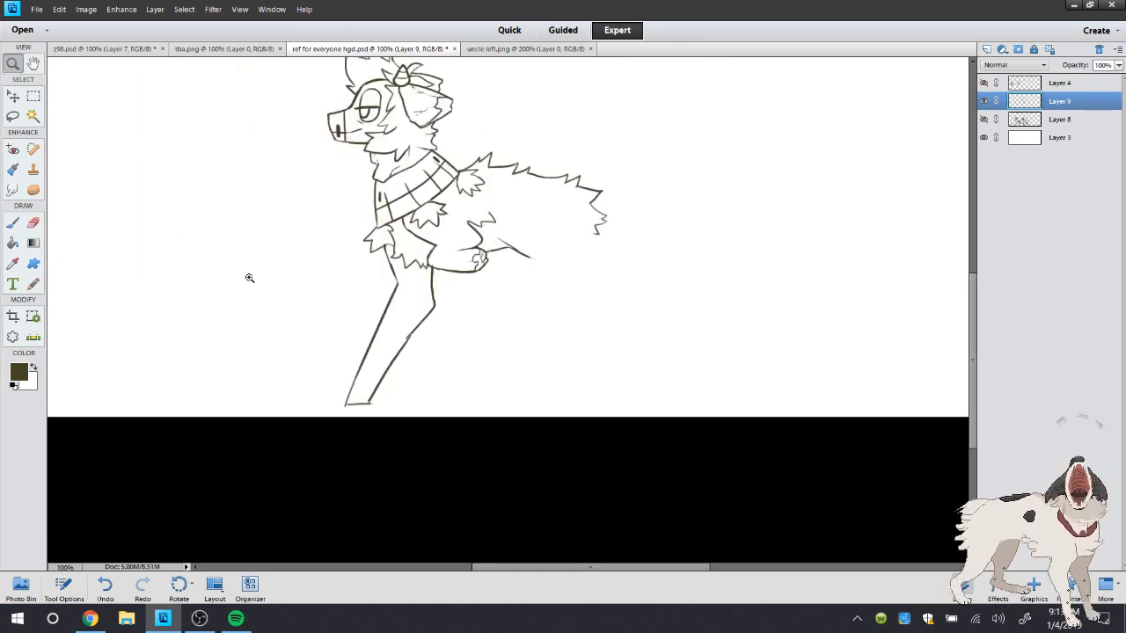
{"action": "left_click", "coordinate": [514, 392]}
{"action": "left_click", "coordinate": [18, 117]}
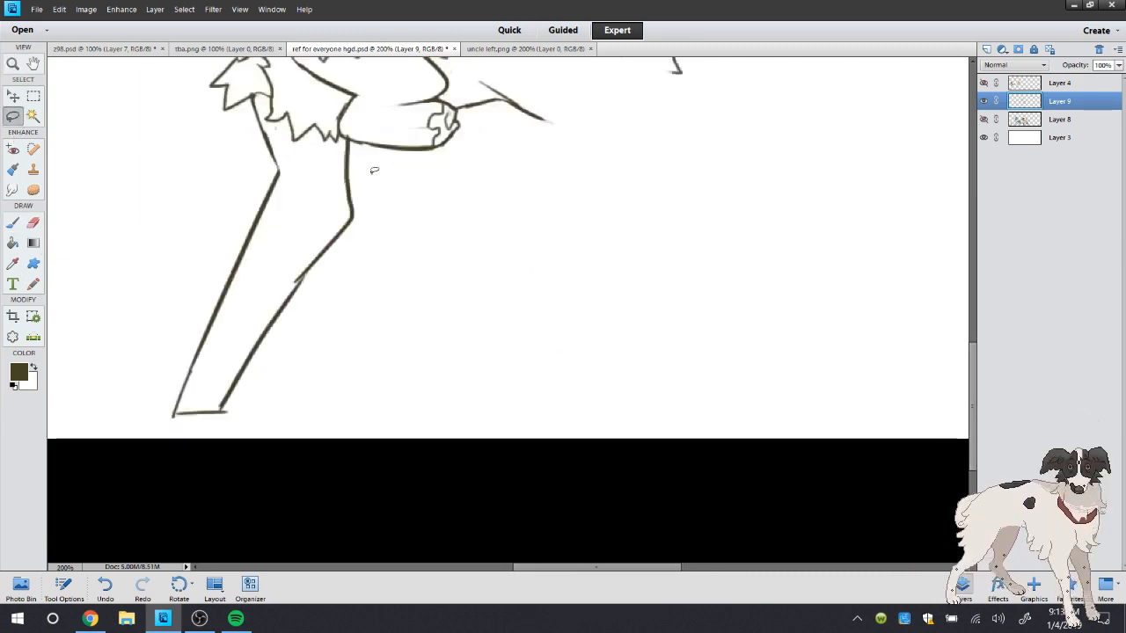
{"action": "left_click_drag", "start_coordinate": [379, 178], "coordinate": [540, 337]}
{"action": "key", "text": "Delete"}
{"action": "key", "text": "ctrl+d"}
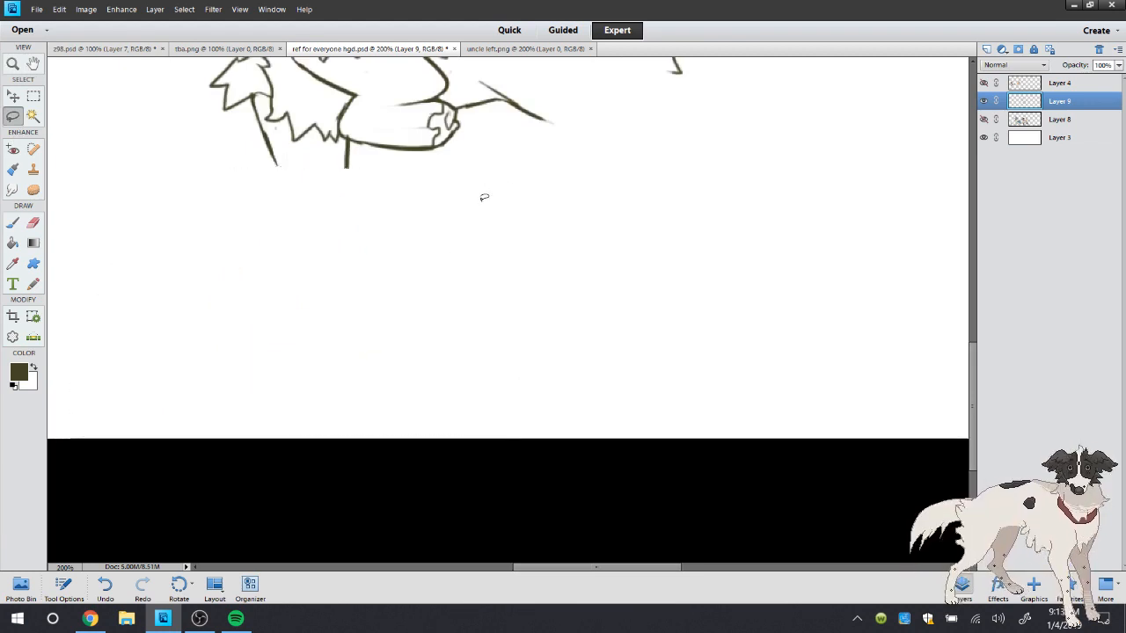
Redraw the standing front leg straighter and more upright, and erase the leftover stubs and overlapping lines at its top
{"action": "left_click", "coordinate": [15, 224]}
{"action": "mouse_move", "coordinate": [253, 97]}
{"action": "left_mouse_down"}
{"action": "mouse_move", "coordinate": [274, 149]}
{"action": "mouse_move", "coordinate": [270, 130]}
{"action": "mouse_move", "coordinate": [232, 412]}
{"action": "mouse_move", "coordinate": [276, 409]}
{"action": "mouse_move", "coordinate": [346, 139]}
{"action": "left_mouse_up"}
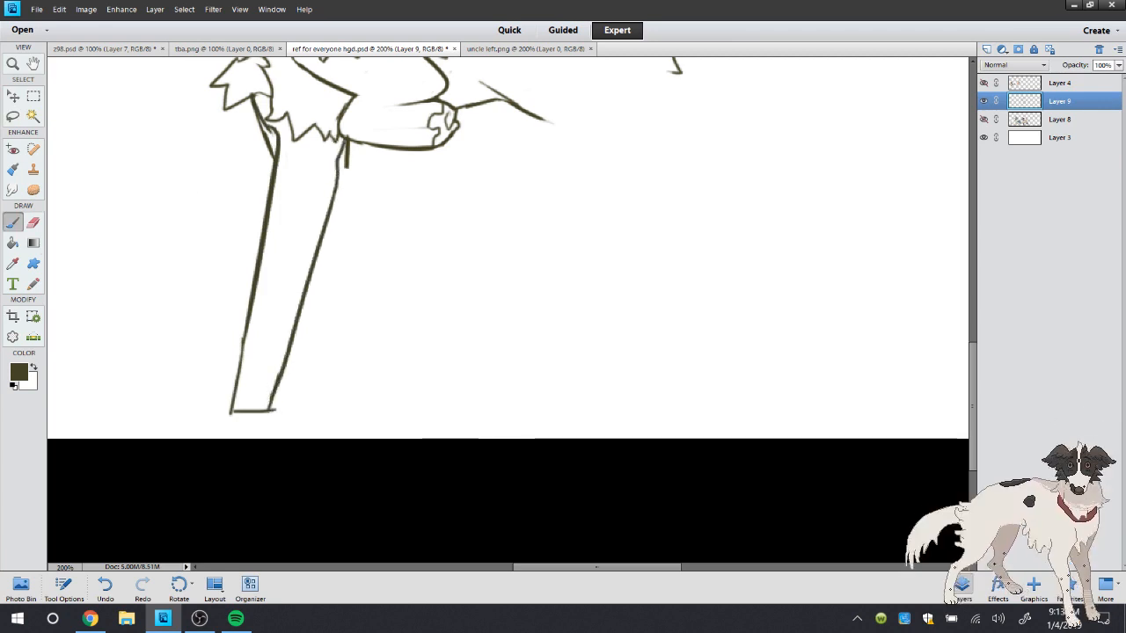
{"action": "left_click", "coordinate": [33, 224]}
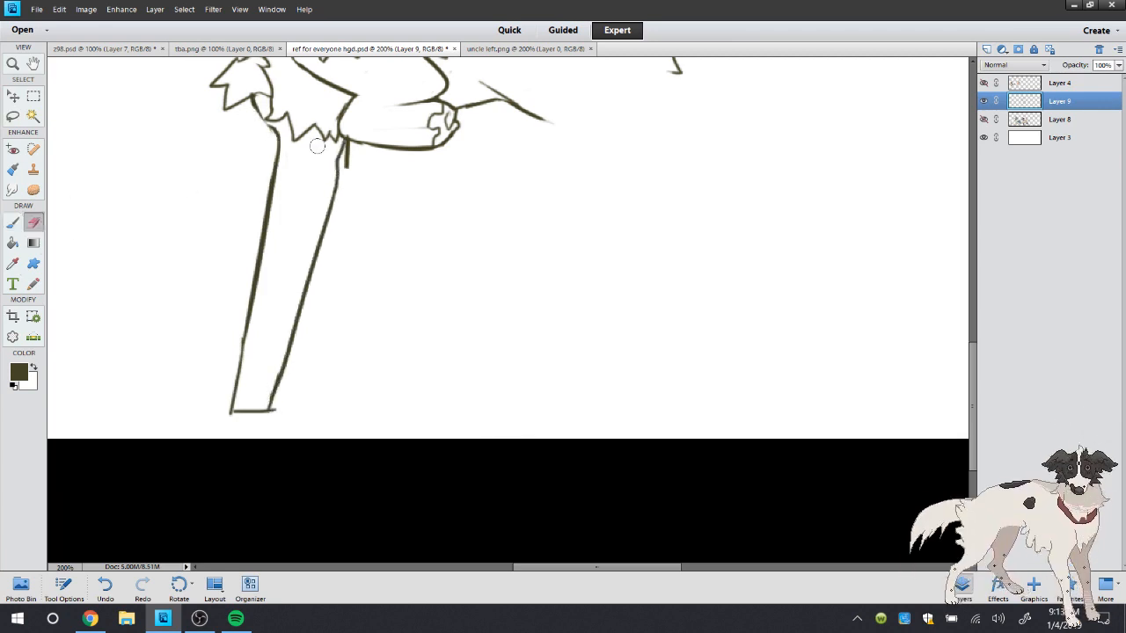
{"action": "left_click_drag", "start_coordinate": [345, 141], "coordinate": [344, 180]}
{"action": "left_click", "coordinate": [14, 223]}
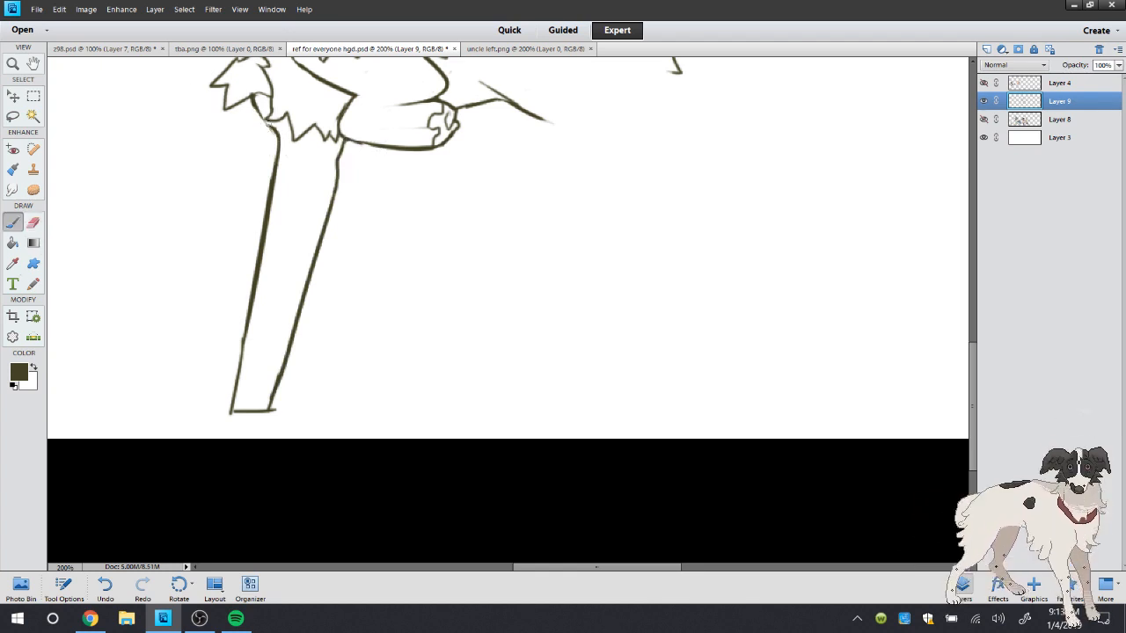
{"action": "left_click", "coordinate": [34, 224]}
{"action": "left_click_drag", "start_coordinate": [345, 139], "coordinate": [340, 151]}
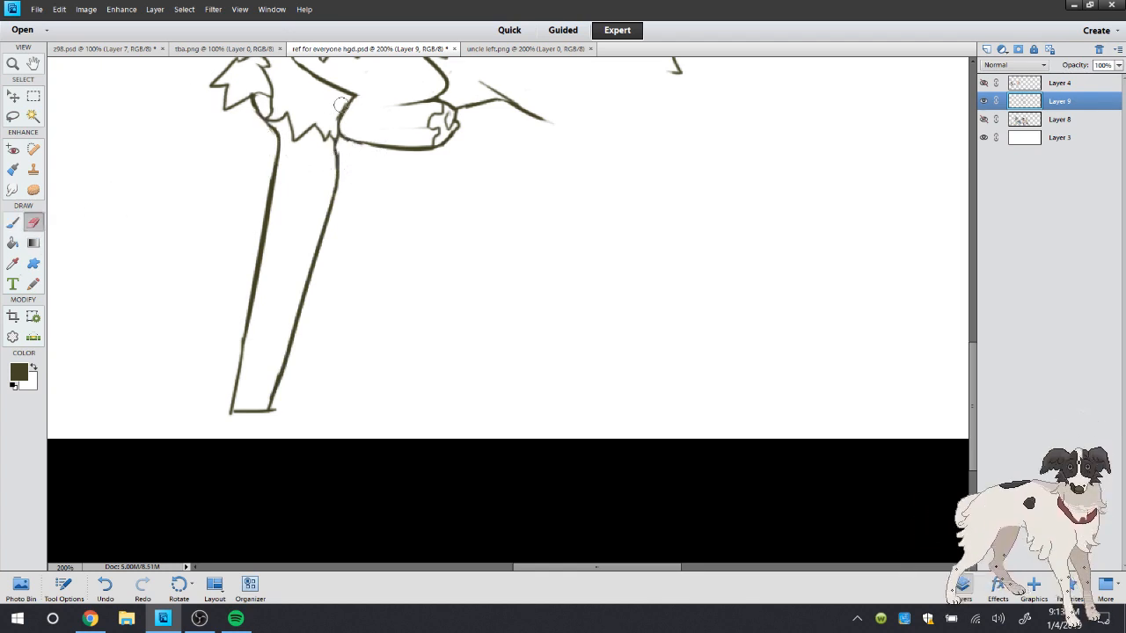
Review the whole character and compare its standing leg with the leg shapes in uncle left.png
{"action": "double_click", "coordinate": [12, 67]}
{"action": "left_click_drag", "start_coordinate": [973, 349], "coordinate": [981, 300]}
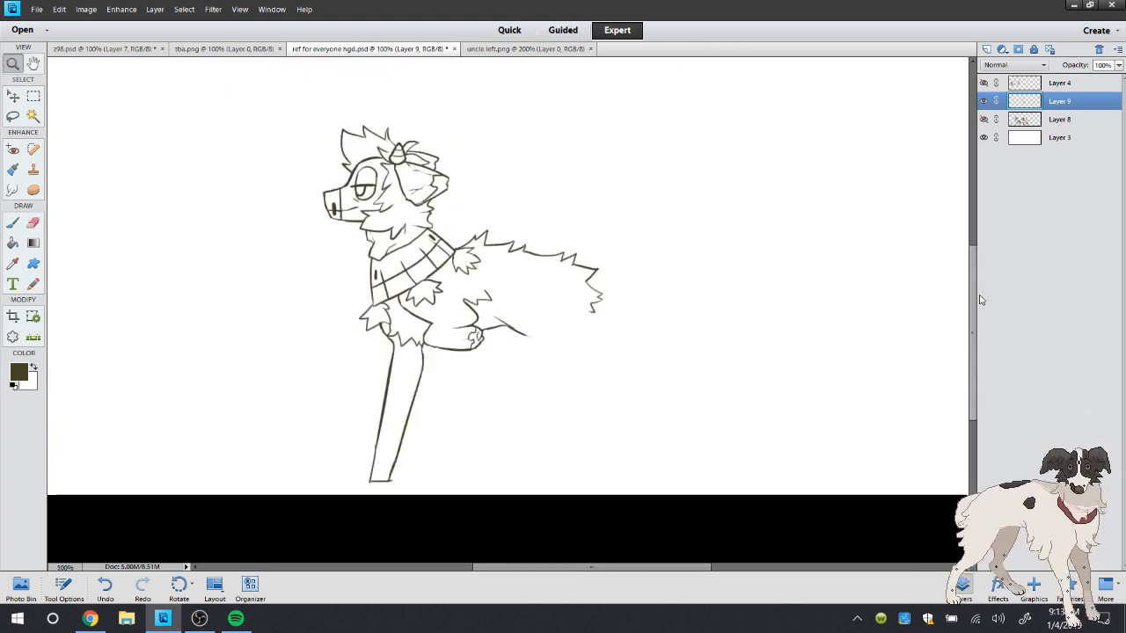
{"action": "scroll", "coordinate": [967, 293], "scroll_direction": "down", "scroll_amount": 1}
{"action": "left_click", "coordinate": [464, 51]}
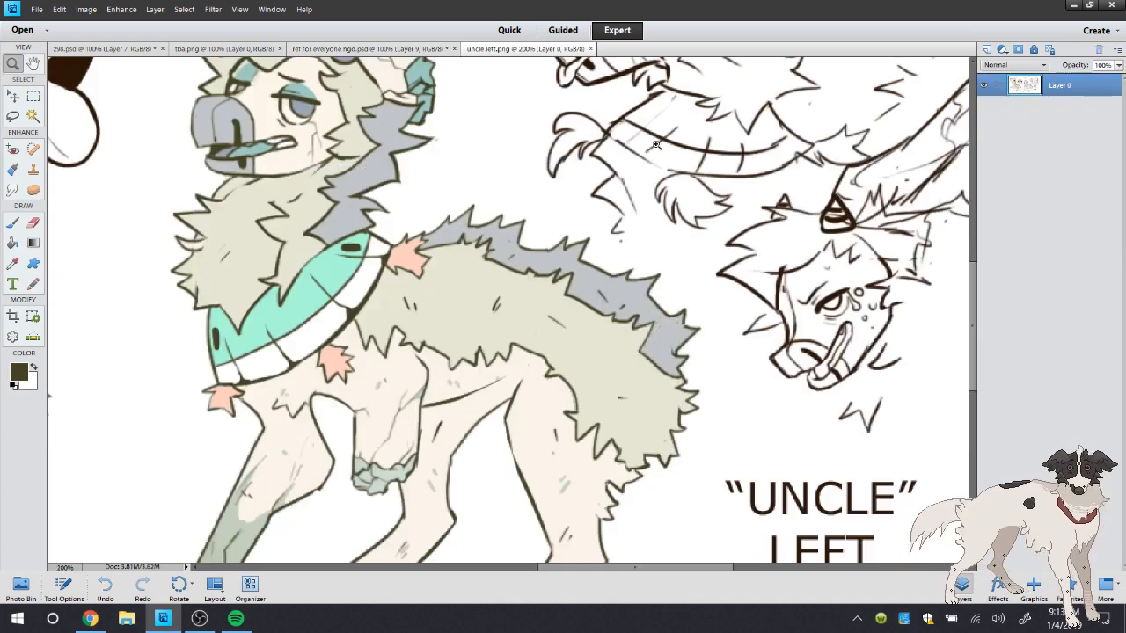
{"action": "scroll", "coordinate": [966, 288], "scroll_direction": "down", "scroll_amount": 5}
{"action": "left_click", "coordinate": [369, 48]}
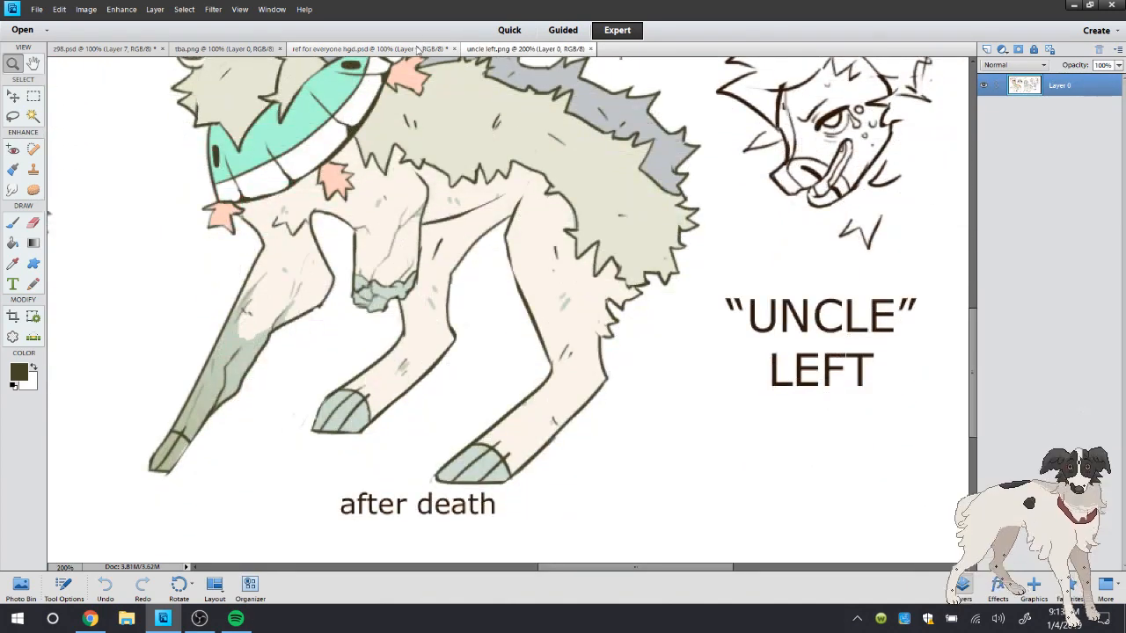
Reshape the standing leg's rear contour with a curved knee and narrower shin, erase the old line, and round the foot's front corner
{"action": "left_click_drag", "start_coordinate": [469, 441], "coordinate": [461, 448]}
{"action": "right_click", "coordinate": [513, 208]}
{"action": "left_click", "coordinate": [542, 226]}
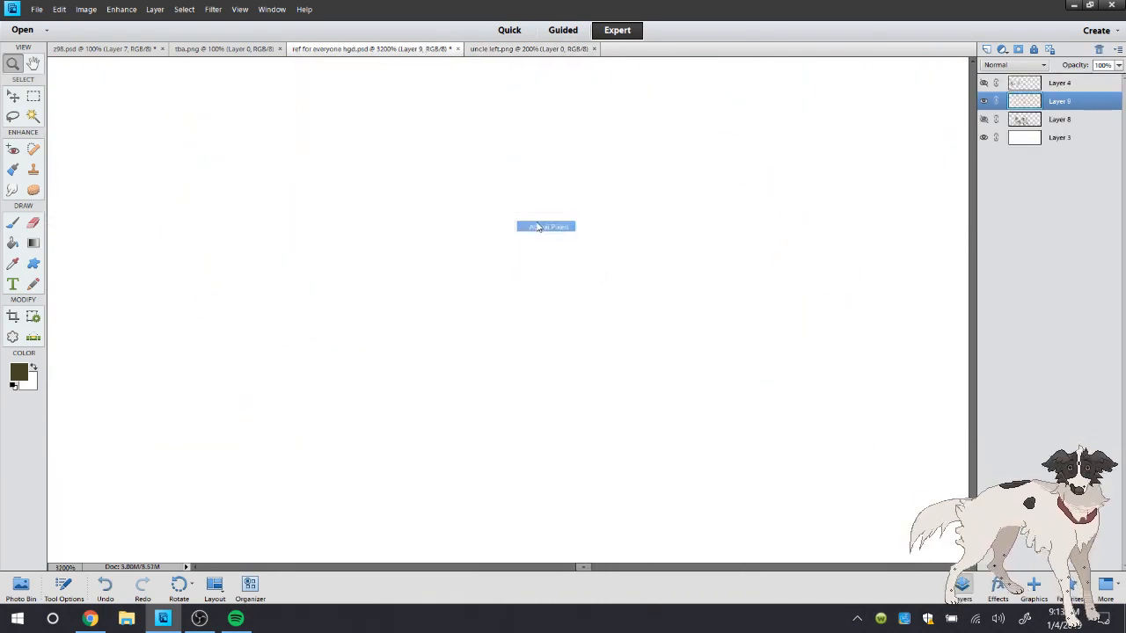
{"action": "left_click", "coordinate": [560, 268]}
{"action": "left_click", "coordinate": [447, 306]}
{"action": "left_click", "coordinate": [13, 222]}
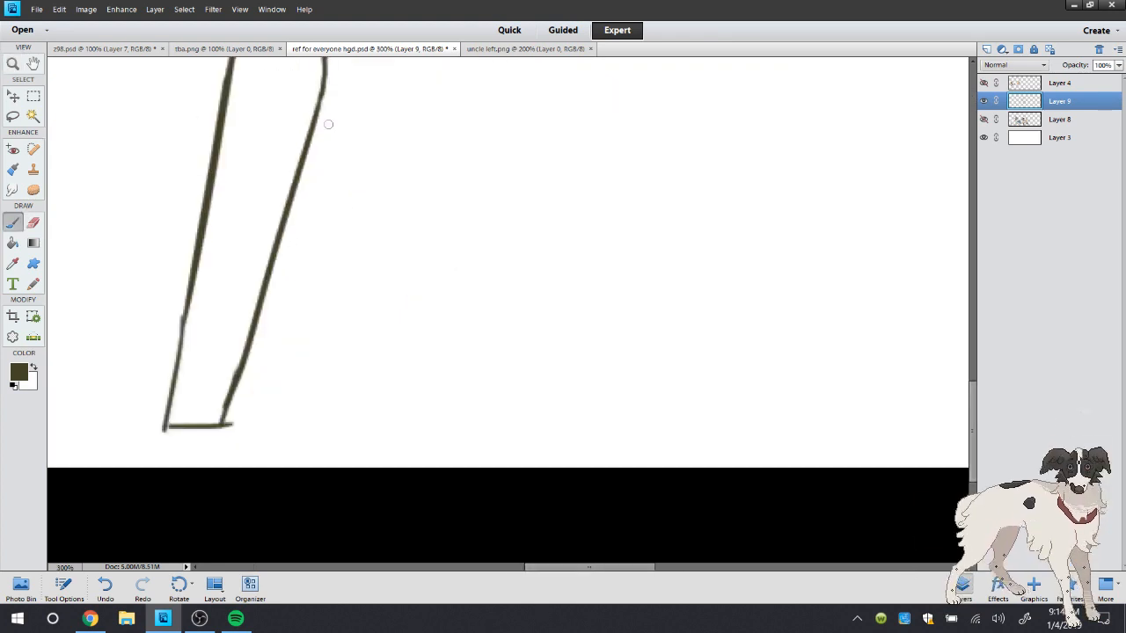
{"action": "mouse_move", "coordinate": [308, 121]}
{"action": "left_mouse_down"}
{"action": "mouse_move", "coordinate": [259, 252]}
{"action": "mouse_move", "coordinate": [261, 214]}
{"action": "mouse_move", "coordinate": [211, 425]}
{"action": "left_mouse_up"}
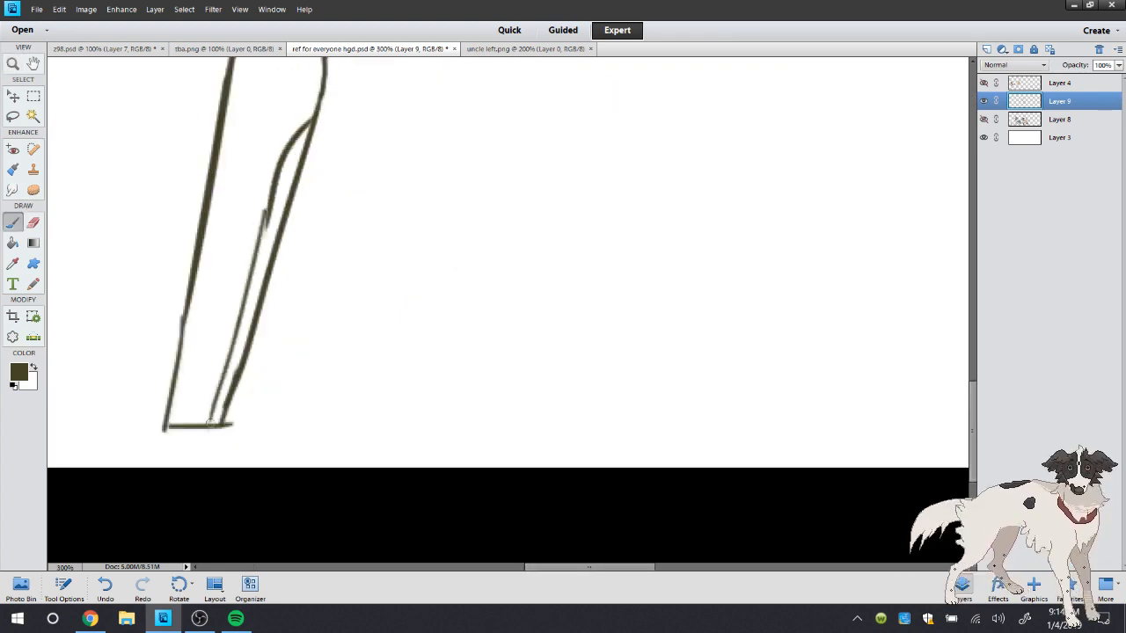
{"action": "mouse_move", "coordinate": [261, 229]}
{"action": "left_mouse_down"}
{"action": "mouse_move", "coordinate": [276, 181]}
{"action": "mouse_move", "coordinate": [267, 247]}
{"action": "mouse_move", "coordinate": [321, 125]}
{"action": "mouse_move", "coordinate": [228, 389]}
{"action": "mouse_move", "coordinate": [168, 452]}
{"action": "left_mouse_up"}
{"action": "key", "text": "e"}
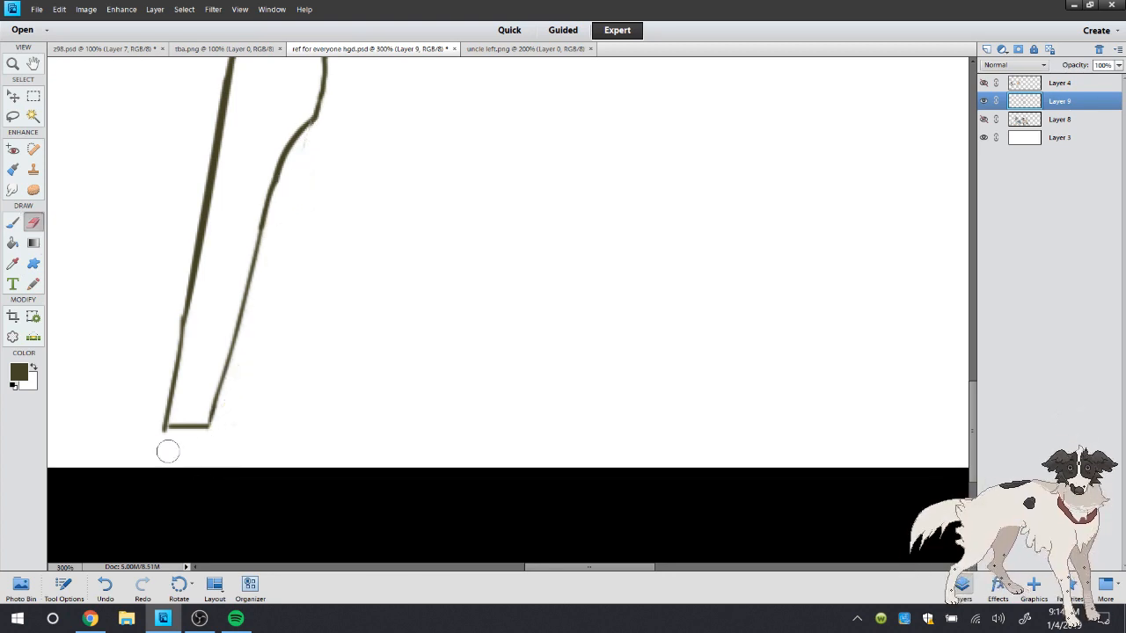
{"action": "key", "text": "b"}
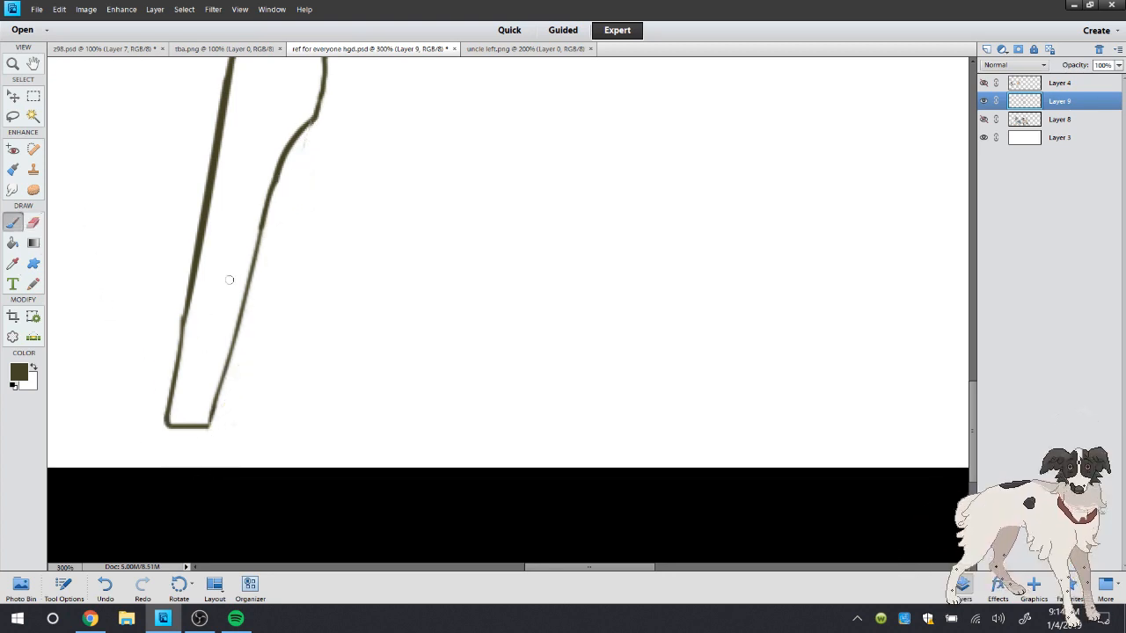
Save ref for everyone hgd.psd and reopen the reference picture left's flock.psd
{"action": "left_click", "coordinate": [37, 9]}
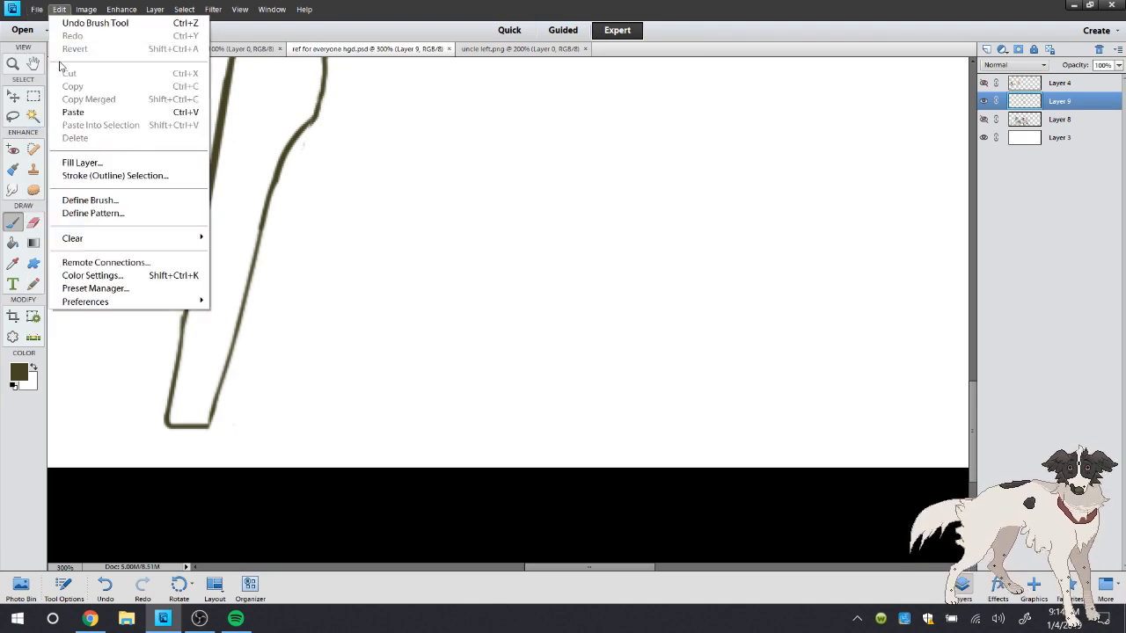
{"action": "mouse_move", "coordinate": [60, 63]}
{"action": "left_click", "coordinate": [229, 62]}
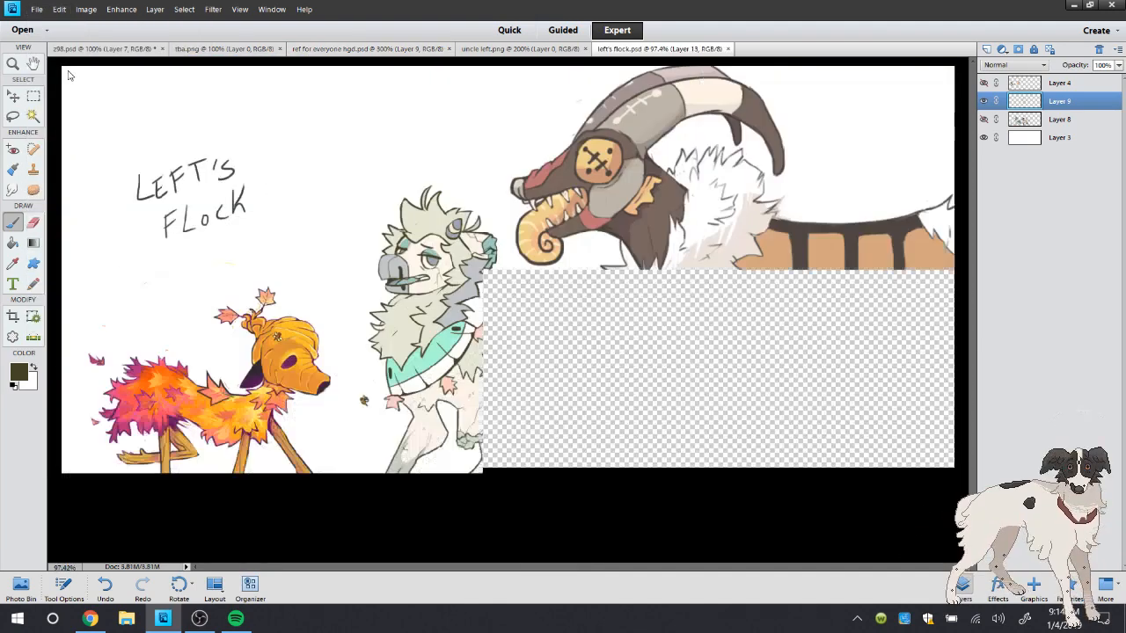
Examine the orange leaf-covered character's head and eye up close in left's flock.psd, and return the view to actual pixels
{"action": "left_click", "coordinate": [250, 359]}
{"action": "left_click", "coordinate": [297, 361]}
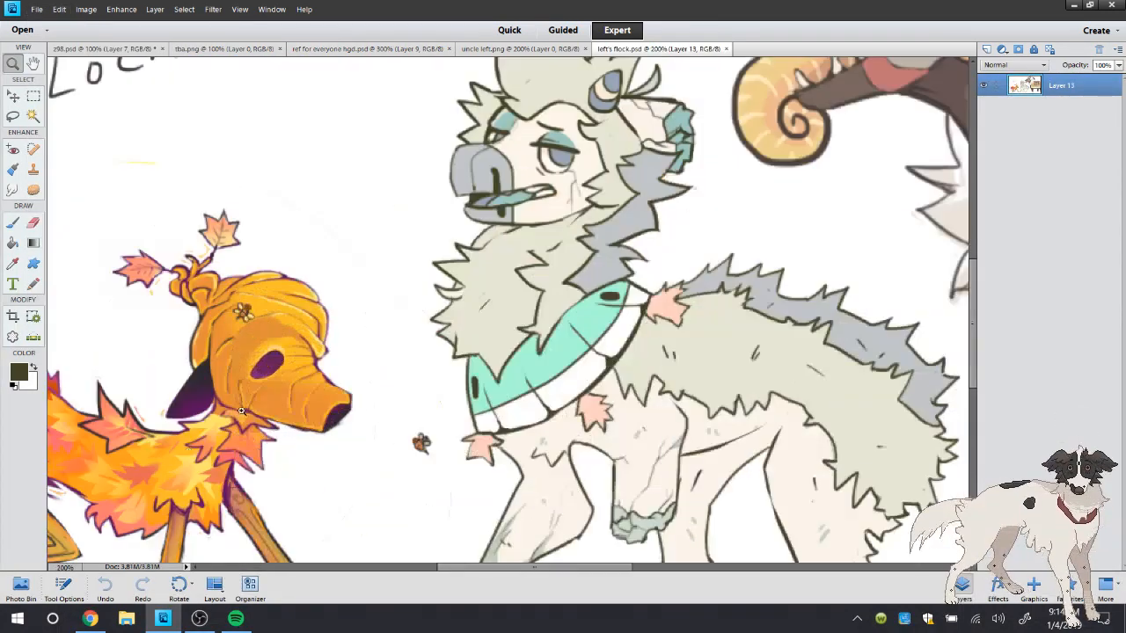
{"action": "left_click", "coordinate": [243, 442]}
{"action": "left_click", "coordinate": [248, 438]}
{"action": "left_click", "coordinate": [274, 430]}
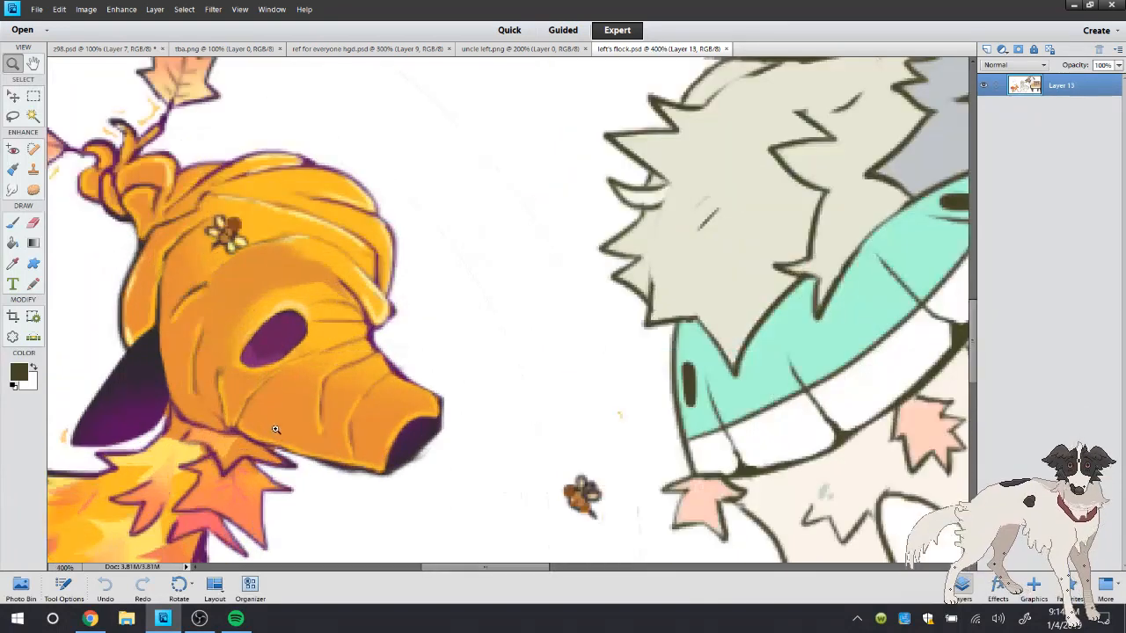
{"action": "left_click", "coordinate": [235, 363]}
{"action": "left_click", "coordinate": [287, 360]}
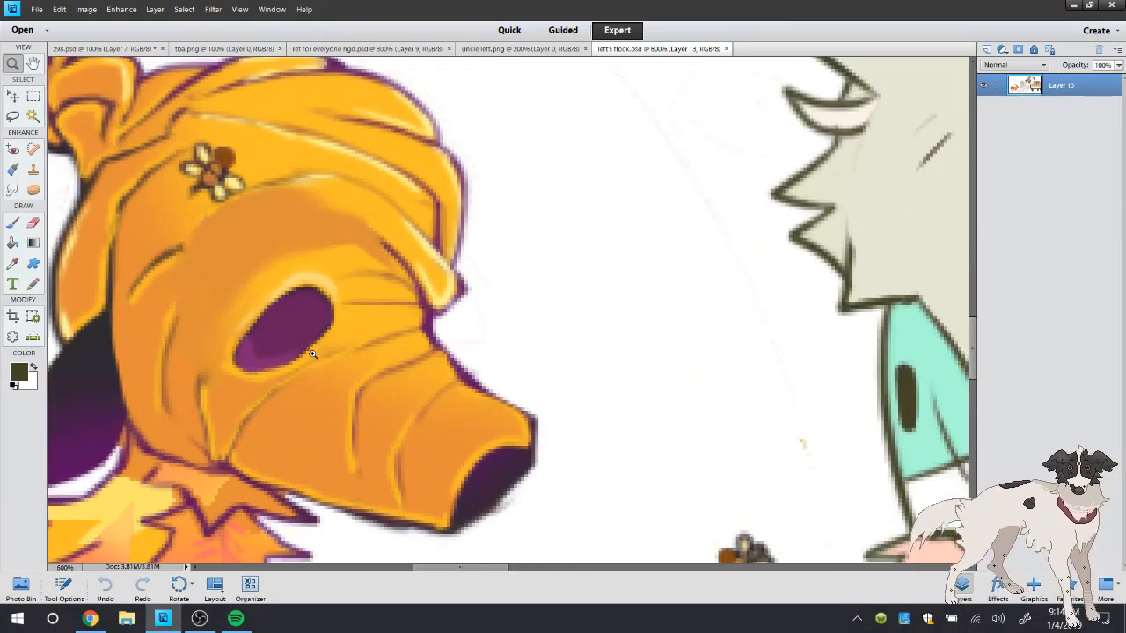
{"action": "left_click", "coordinate": [316, 355]}
{"action": "left_click", "coordinate": [304, 305]}
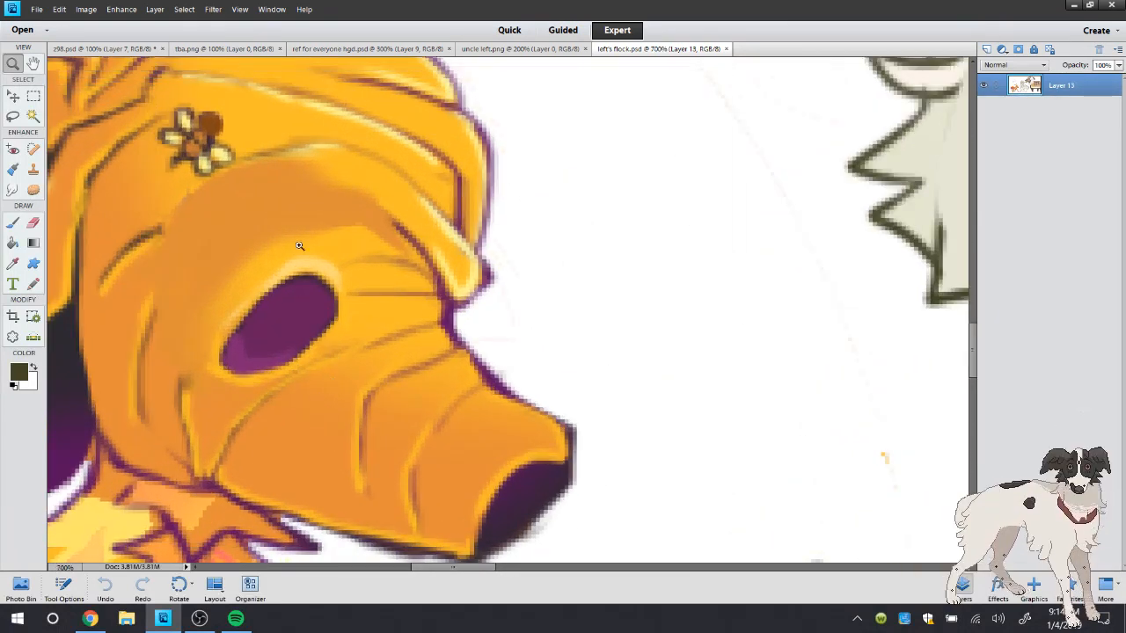
{"action": "left_click", "coordinate": [326, 335]}
{"action": "left_click", "coordinate": [309, 268]}
{"action": "right_click", "coordinate": [347, 134]}
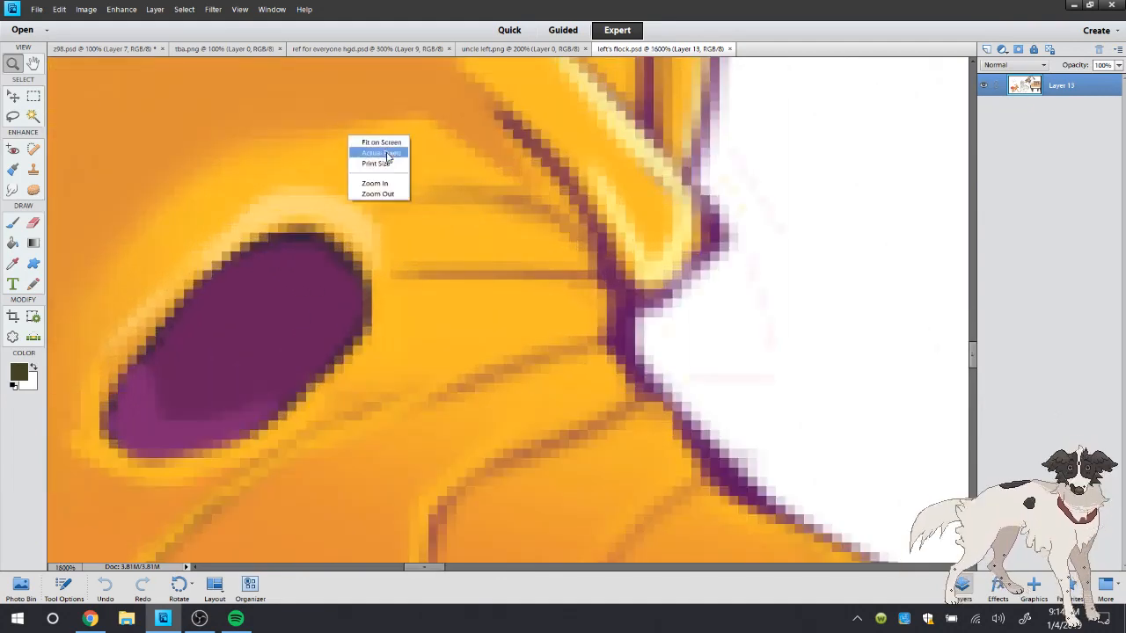
{"action": "left_click", "coordinate": [388, 154]}
Glance at the legs in uncle left.png and return to ref for everyone hgd.psd with the Brush tool ready
{"action": "left_click", "coordinate": [519, 48]}
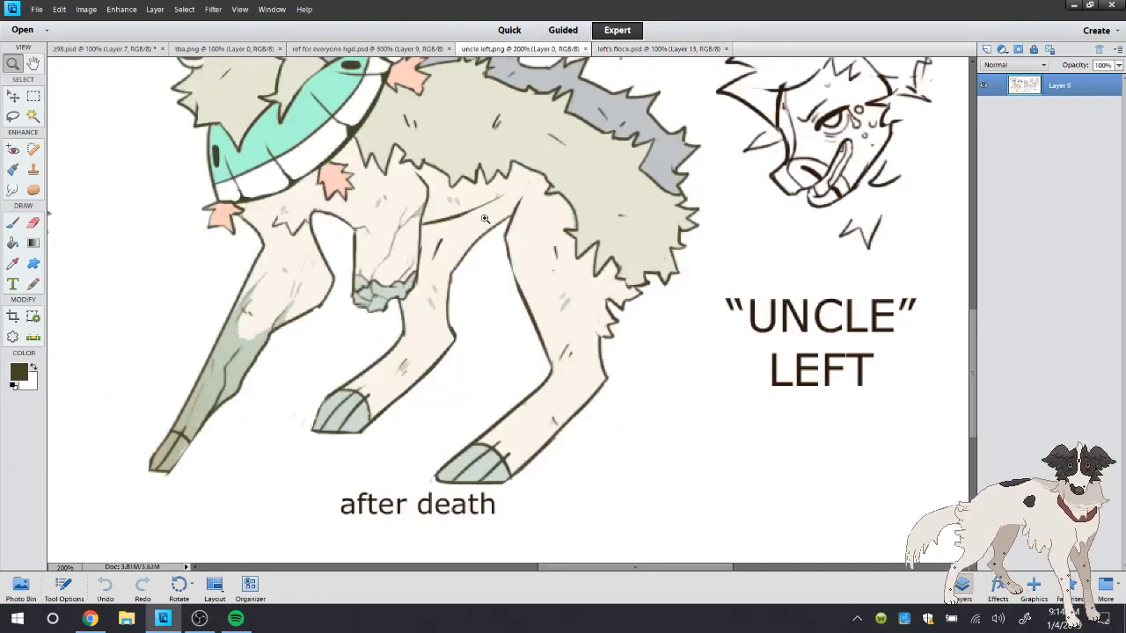
{"action": "left_click", "coordinate": [14, 225]}
{"action": "left_click", "coordinate": [367, 48]}
{"action": "left_click", "coordinate": [37, 9]}
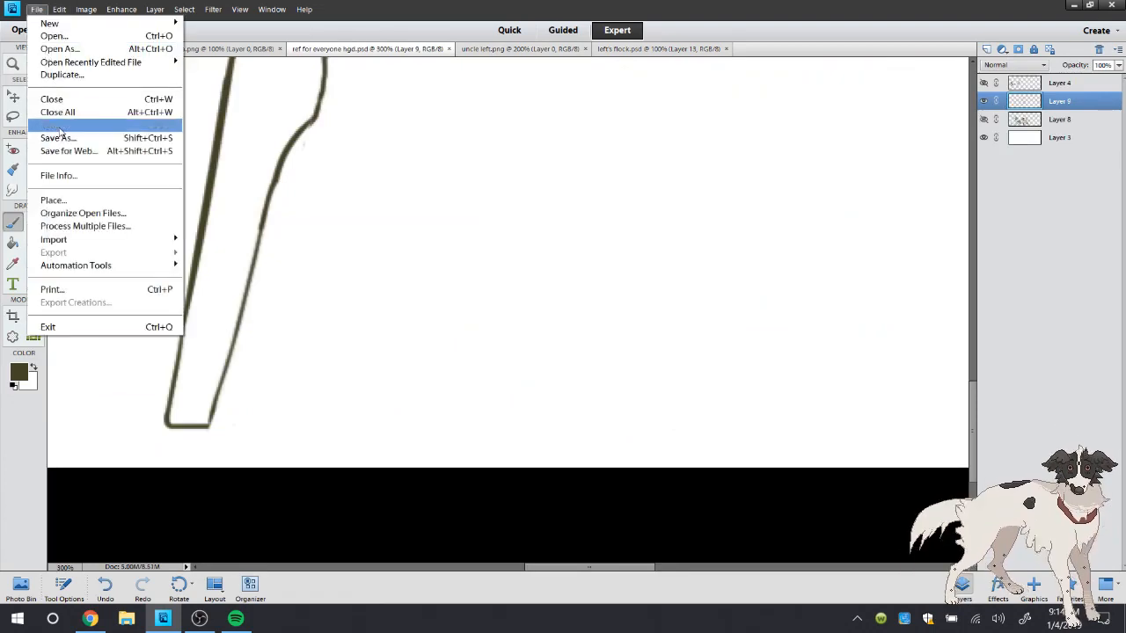
Check the stream's live chat in Chrome and return to Photoshop Elements
{"action": "left_click", "coordinate": [90, 617]}
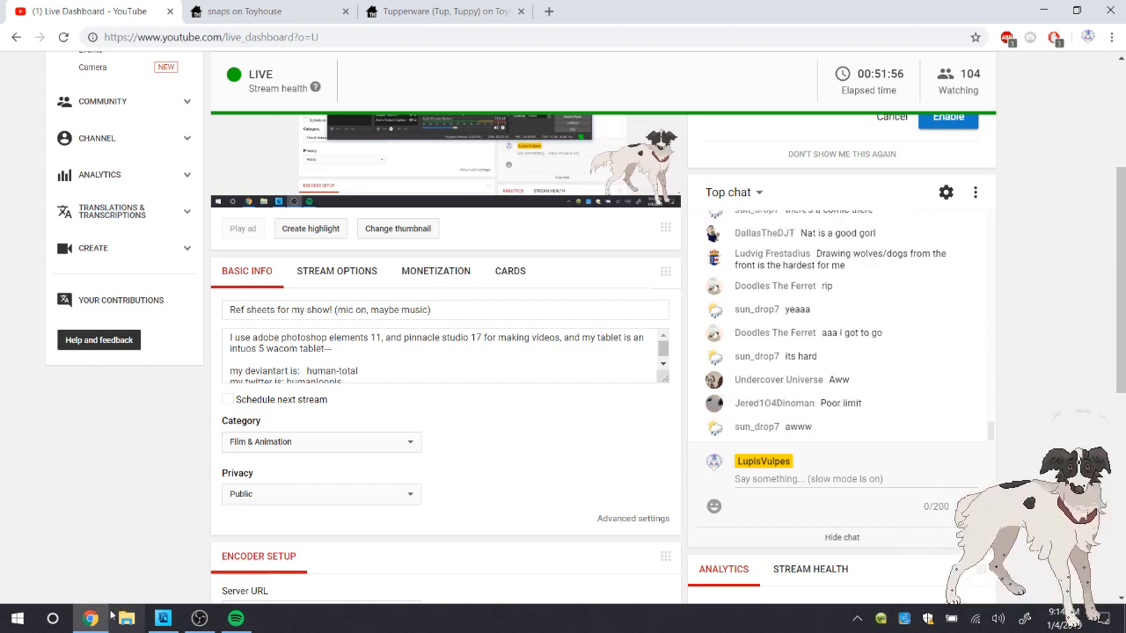
{"action": "key", "text": "alt+Tab"}
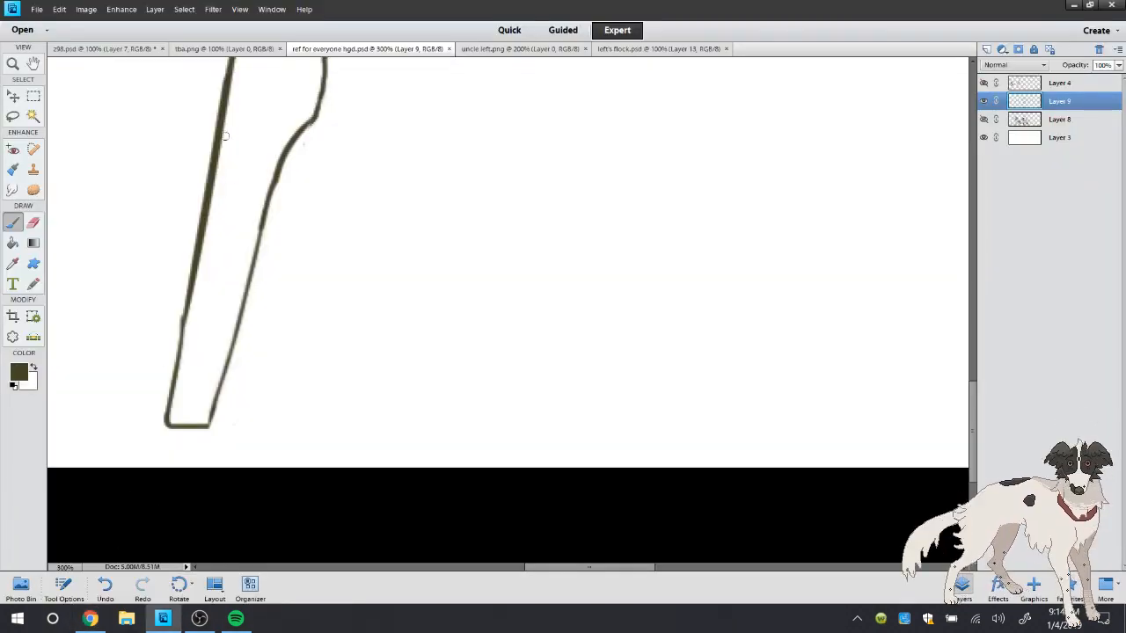
Examine the orange leaf-covered character's head up close in left's flock.psd, and return to ref for everyone hgd.psd with the Brush tool ready
{"action": "left_click", "coordinate": [639, 48]}
{"action": "left_click", "coordinate": [13, 63]}
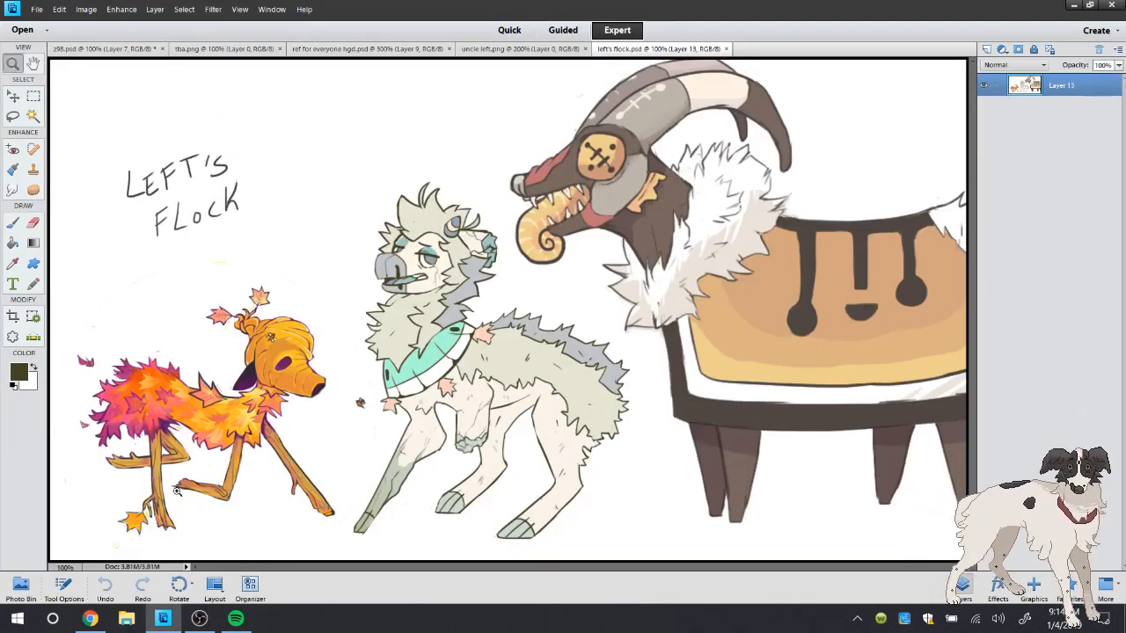
{"action": "left_click", "coordinate": [141, 491]}
{"action": "left_click", "coordinate": [551, 218]}
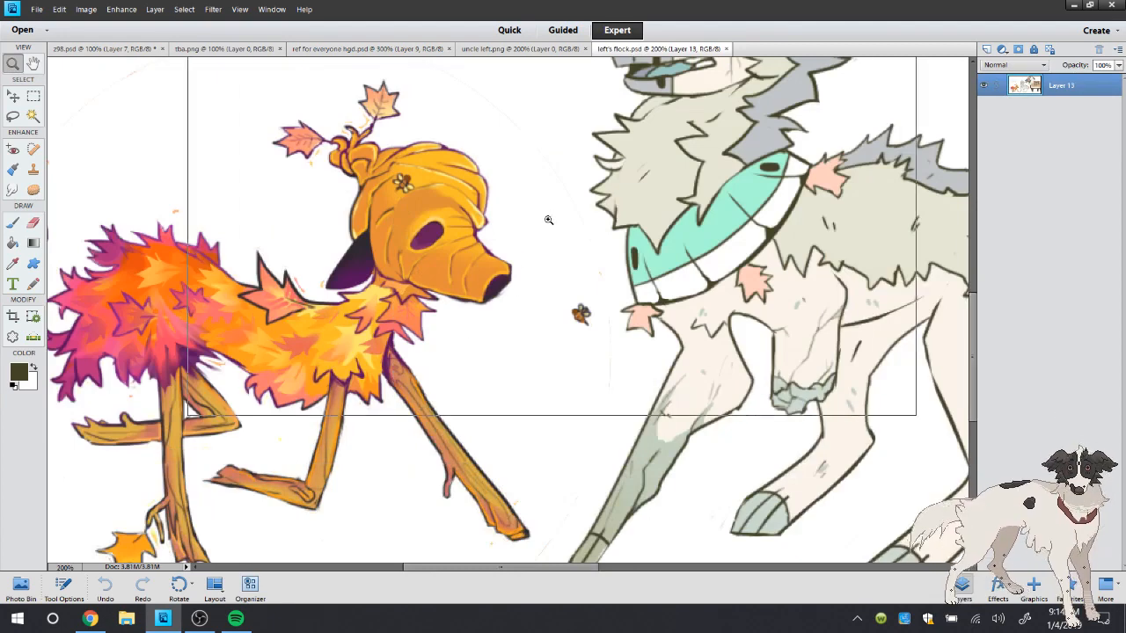
{"action": "left_click", "coordinate": [434, 251]}
{"action": "left_click", "coordinate": [376, 156]}
{"action": "right_click", "coordinate": [384, 160]}
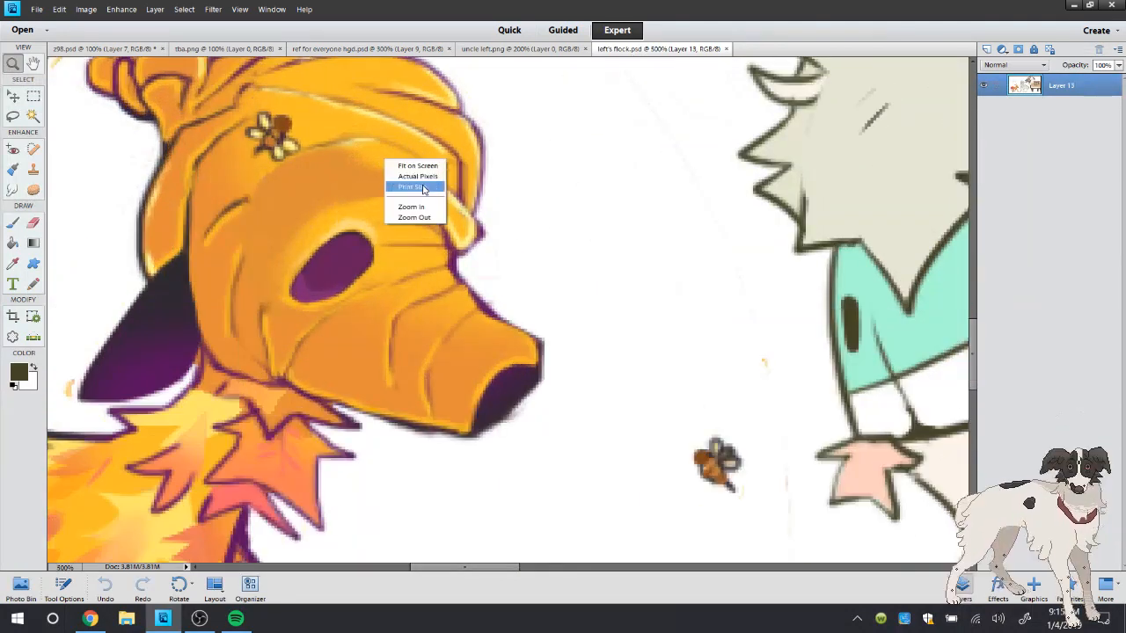
{"action": "left_click", "coordinate": [423, 176]}
{"action": "left_click", "coordinate": [387, 49]}
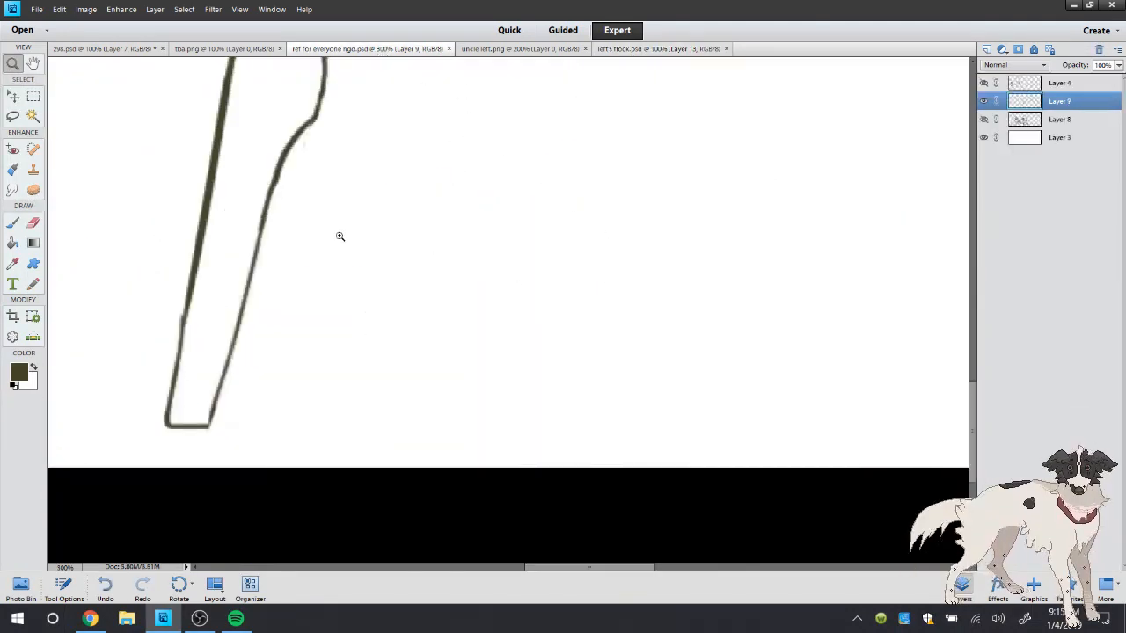
{"action": "left_click", "coordinate": [13, 221]}
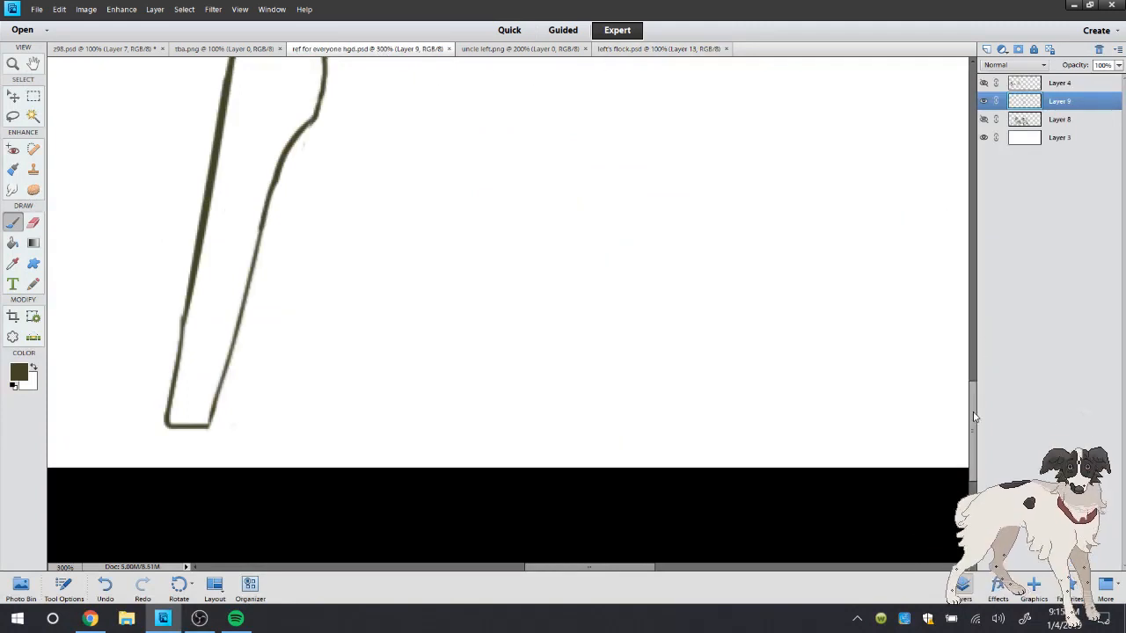
{"action": "left_click_drag", "start_coordinate": [975, 420], "coordinate": [965, 361]}
Doodle a small figure in the blank area above the orange character in left's flock.psd, lasso it and delete it
{"action": "left_click", "coordinate": [658, 49]}
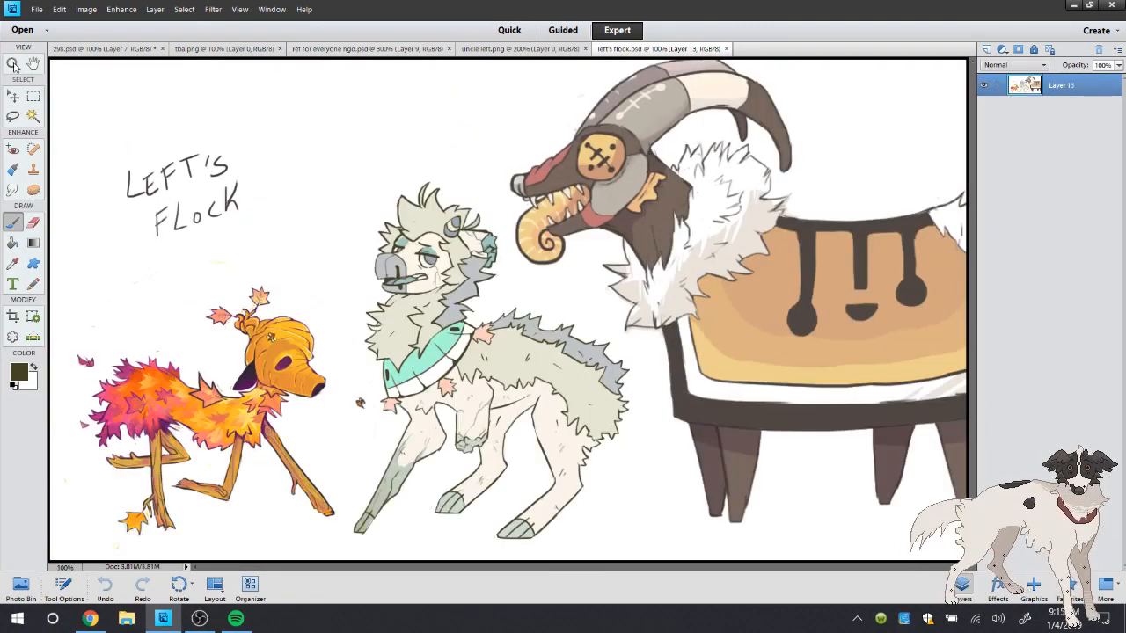
{"action": "key", "text": "z"}
{"action": "left_click", "coordinate": [98, 521]}
{"action": "left_click", "coordinate": [13, 225]}
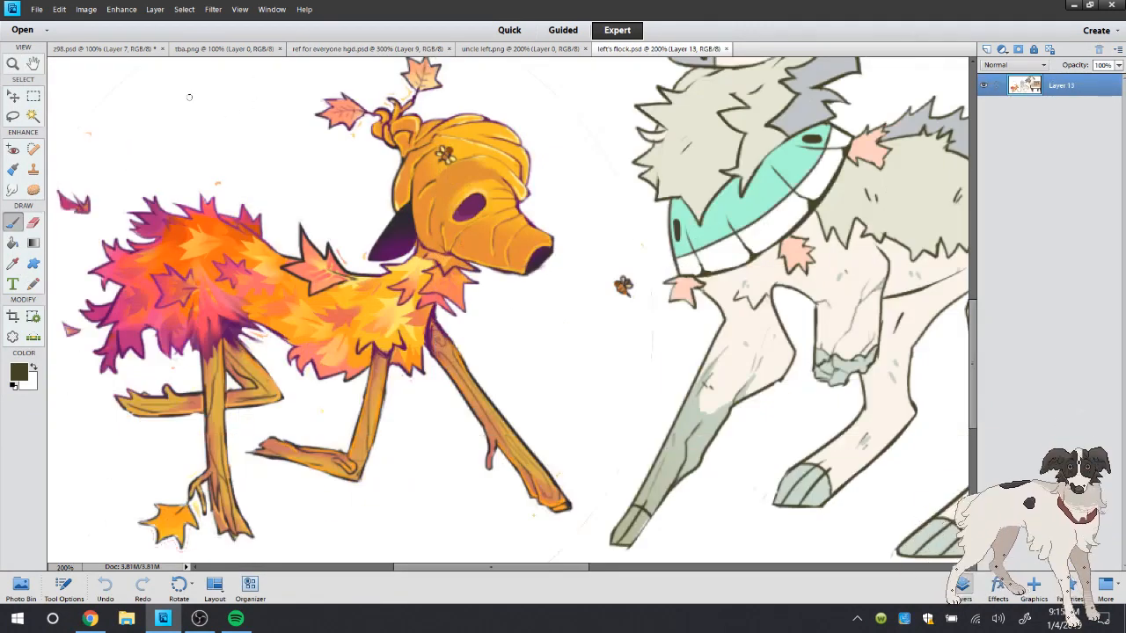
{"action": "mouse_move", "coordinate": [188, 90]}
{"action": "left_mouse_down"}
{"action": "mouse_move", "coordinate": [181, 138]}
{"action": "mouse_move", "coordinate": [246, 110]}
{"action": "mouse_move", "coordinate": [204, 134]}
{"action": "left_mouse_up"}
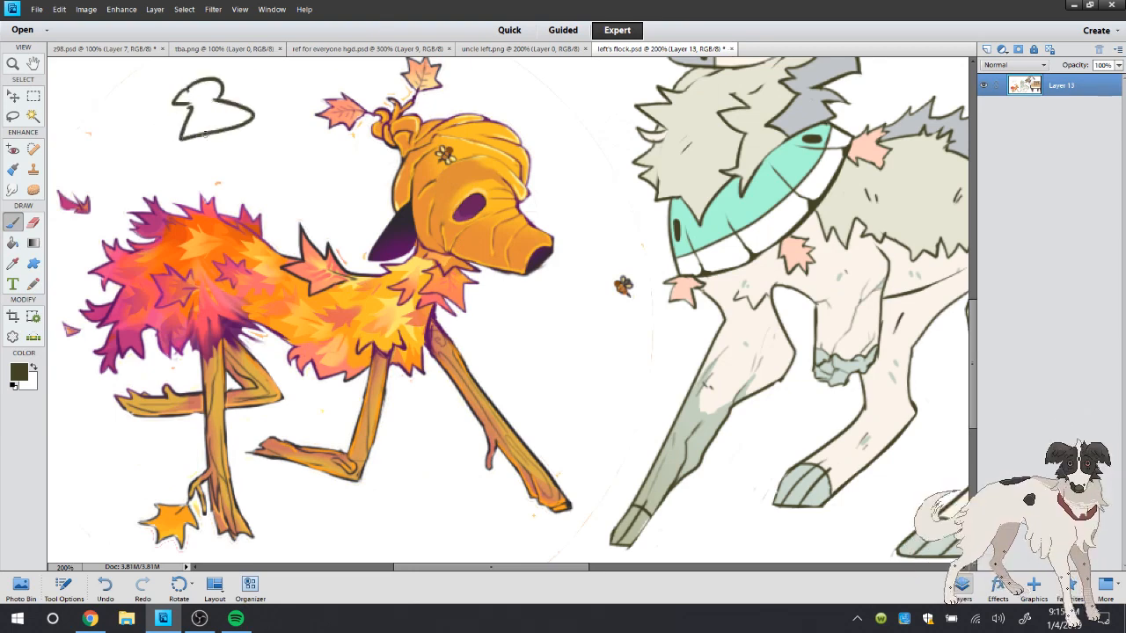
{"action": "left_click", "coordinate": [13, 115]}
{"action": "mouse_move", "coordinate": [280, 87]}
{"action": "left_mouse_down"}
{"action": "mouse_move", "coordinate": [243, 160]}
{"action": "mouse_move", "coordinate": [264, 145]}
{"action": "mouse_move", "coordinate": [284, 98]}
{"action": "left_mouse_up"}
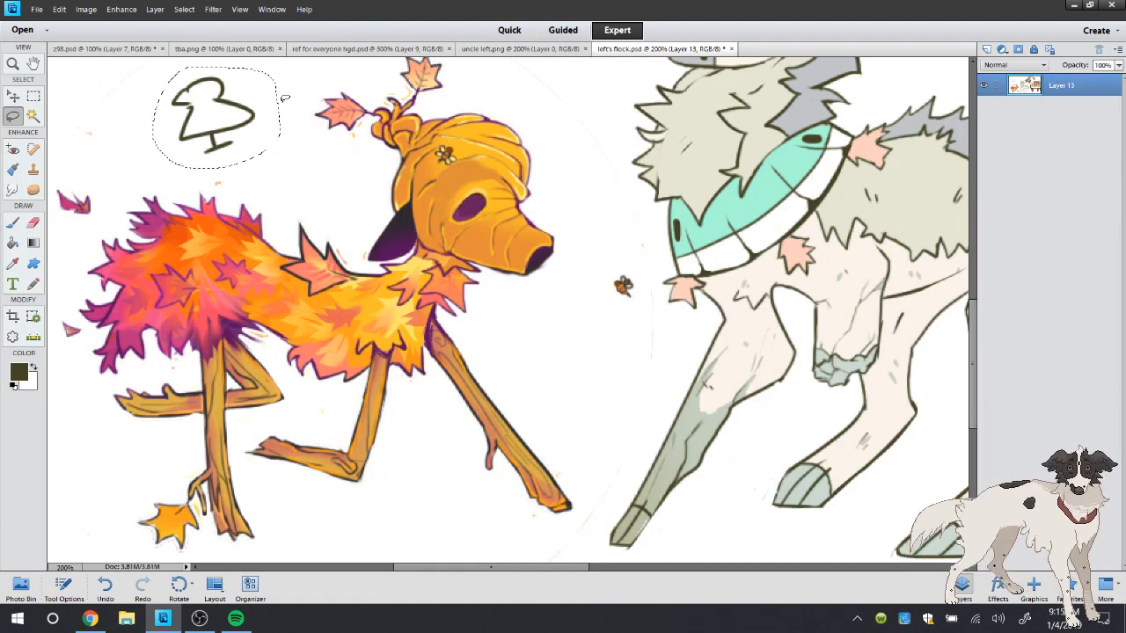
{"action": "key", "text": "Delete"}
Undo the deletion, the lasso selection and all the doodle strokes in left's flock.psd
{"action": "left_click", "coordinate": [105, 588]}
{"action": "left_click", "coordinate": [104, 587]}
{"action": "left_click", "coordinate": [105, 588]}
{"action": "left_click", "coordinate": [105, 590]}
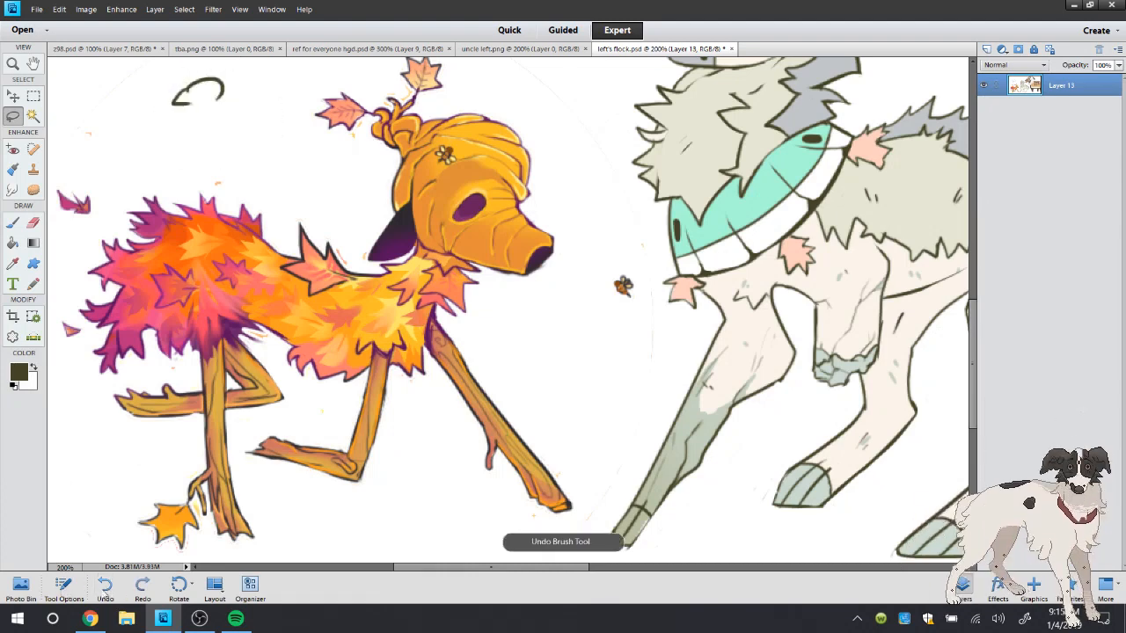
{"action": "left_click", "coordinate": [104, 591]}
{"action": "left_click", "coordinate": [117, 586]}
{"action": "left_click", "coordinate": [14, 222]}
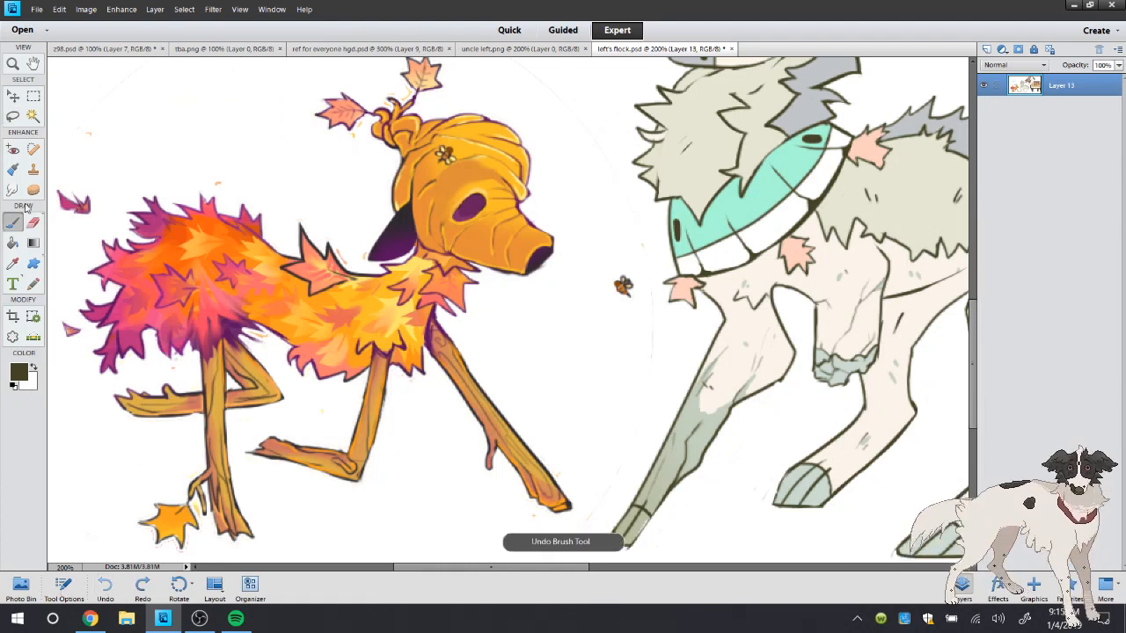
In ref for everyone hgd.psd, draw a cleft line up the middle of the standing leg's foot, redoing the first stroke at a steeper slant
{"action": "left_click", "coordinate": [369, 49]}
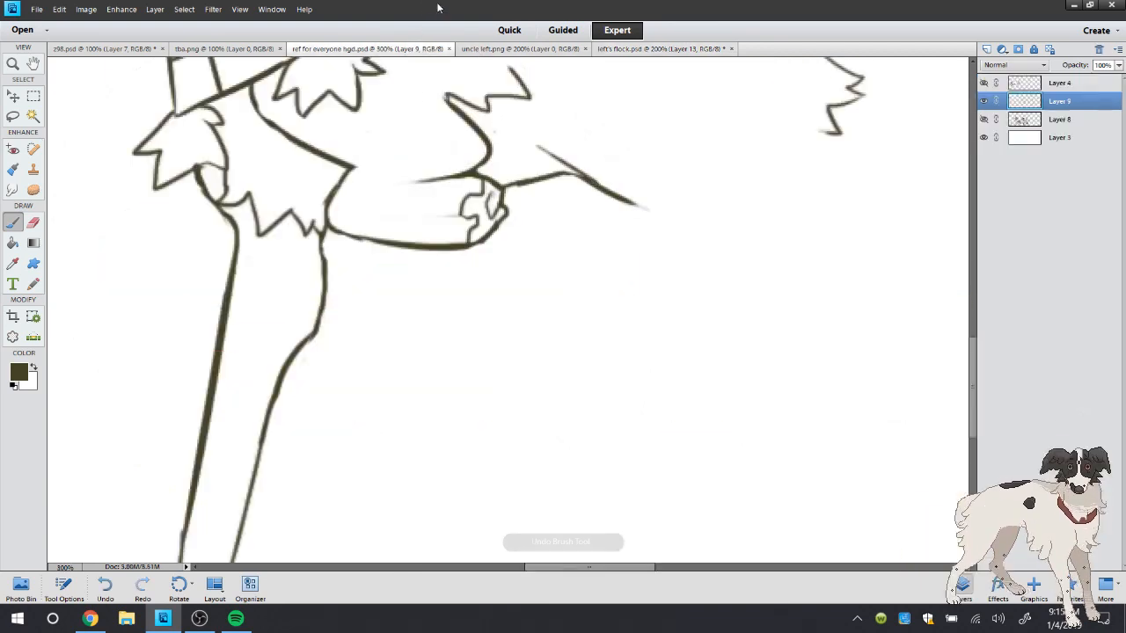
{"action": "double_click", "coordinate": [13, 66]}
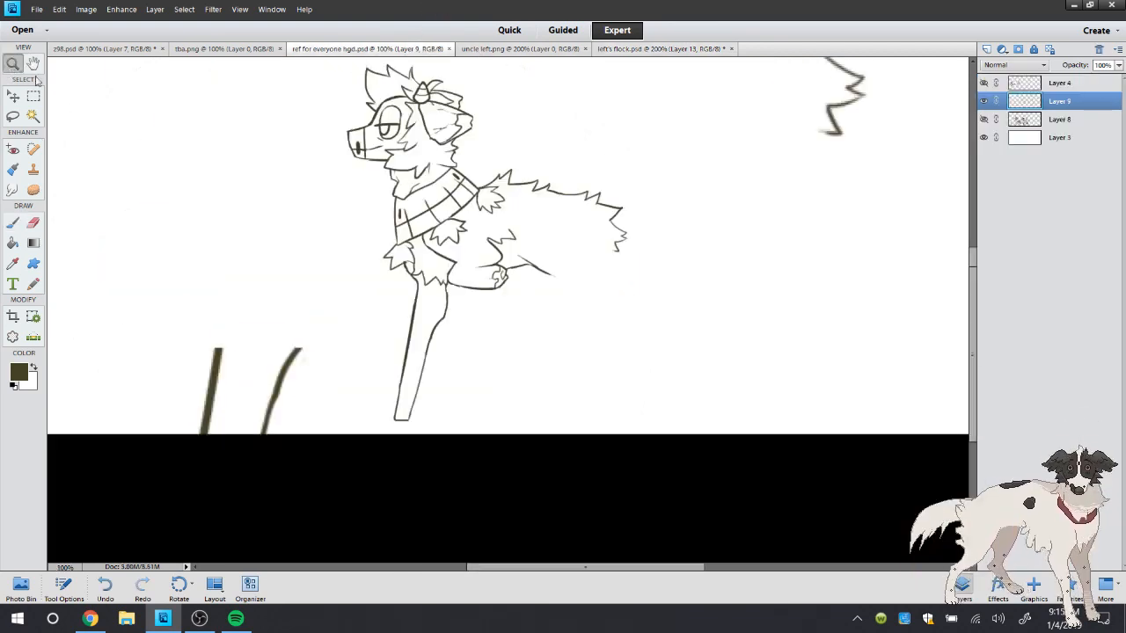
{"action": "left_click", "coordinate": [467, 382]}
{"action": "left_click", "coordinate": [514, 286]}
{"action": "left_click", "coordinate": [514, 286]}
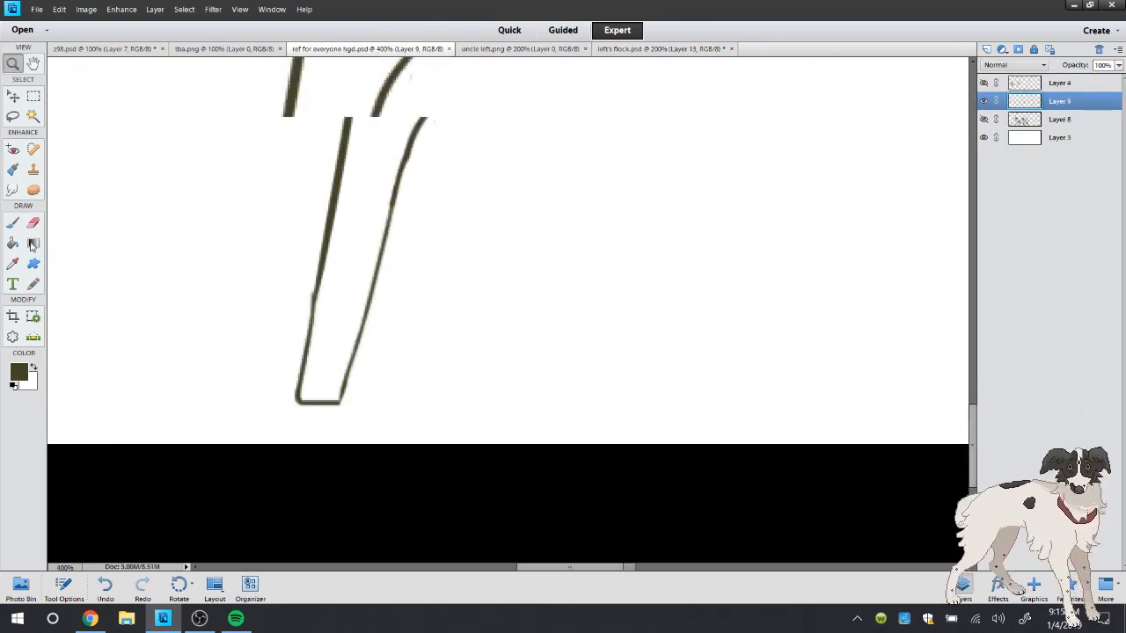
{"action": "left_click", "coordinate": [13, 224]}
{"action": "left_click_drag", "start_coordinate": [254, 448], "coordinate": [313, 252]}
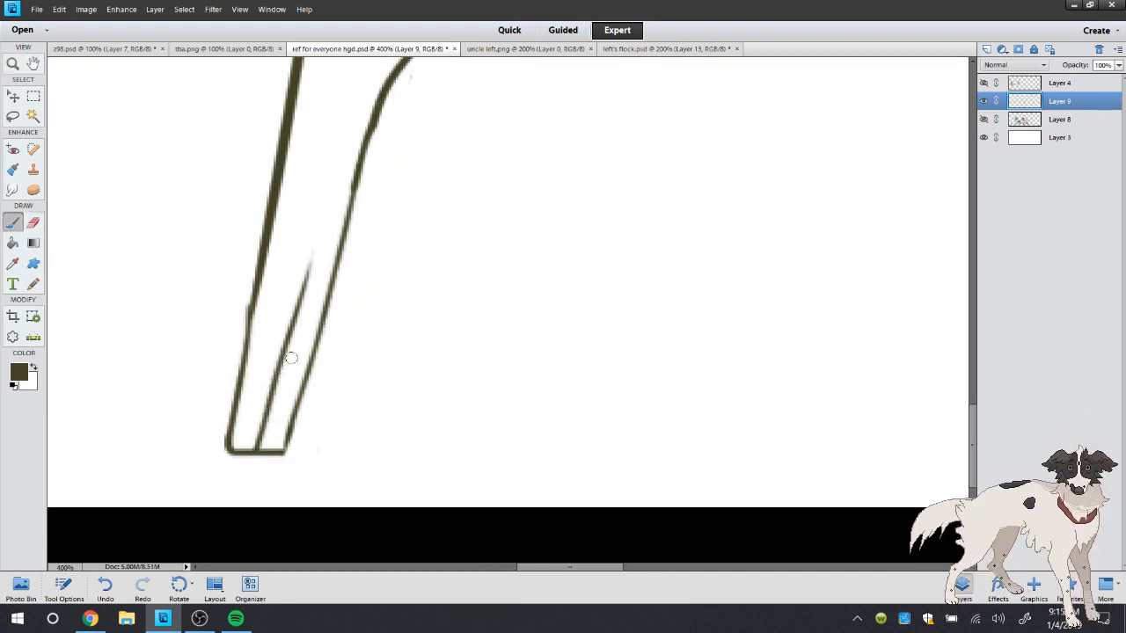
{"action": "key", "text": "ctrl+z"}
{"action": "left_click_drag", "start_coordinate": [256, 437], "coordinate": [296, 257]}
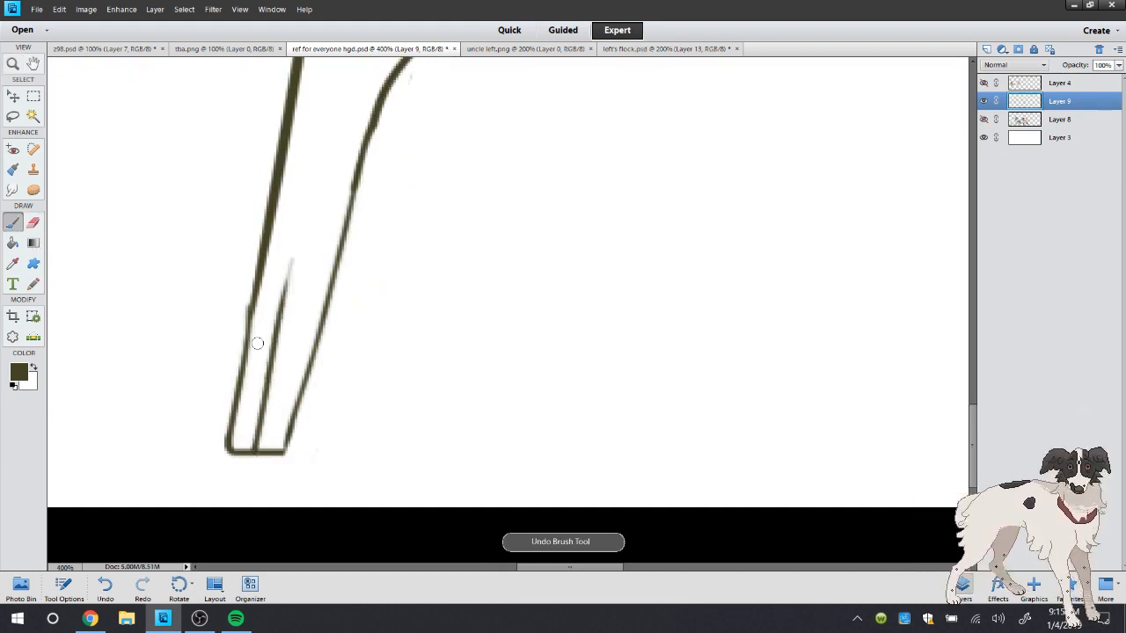
Draw a curved hoof edge across the standing leg, following uncle left.png, and trim its rear junction and the hoof's front outline with the Eraser
{"action": "left_click", "coordinate": [496, 50]}
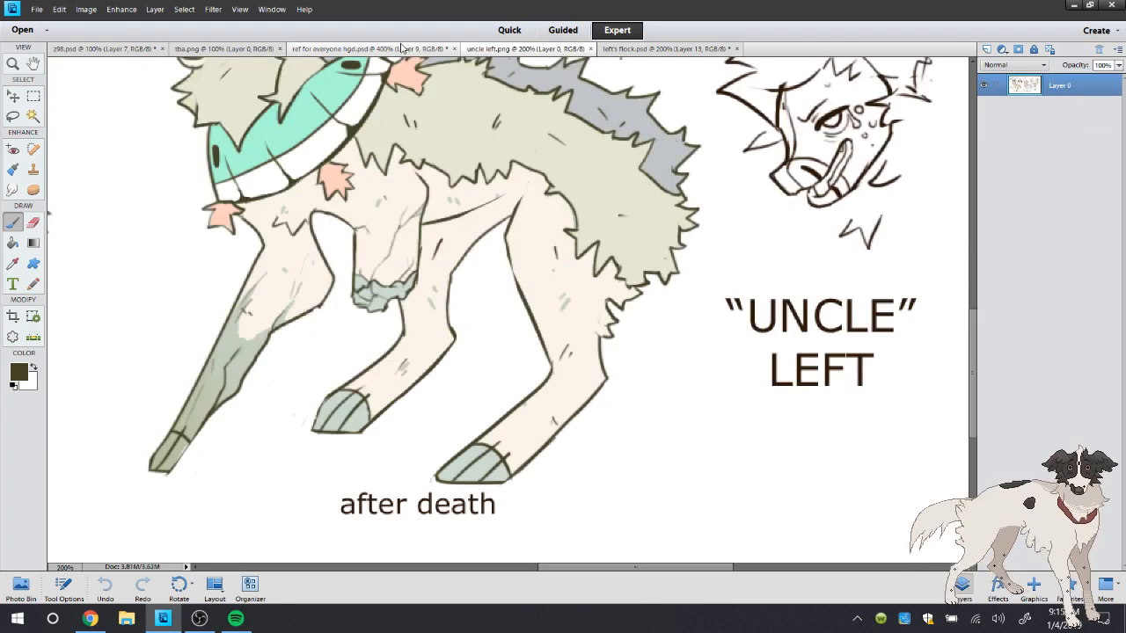
{"action": "left_click", "coordinate": [401, 48]}
{"action": "mouse_move", "coordinate": [250, 308]}
{"action": "left_mouse_down"}
{"action": "mouse_move", "coordinate": [316, 341]}
{"action": "mouse_move", "coordinate": [312, 322]}
{"action": "mouse_move", "coordinate": [320, 339]}
{"action": "mouse_move", "coordinate": [334, 257]}
{"action": "left_mouse_up"}
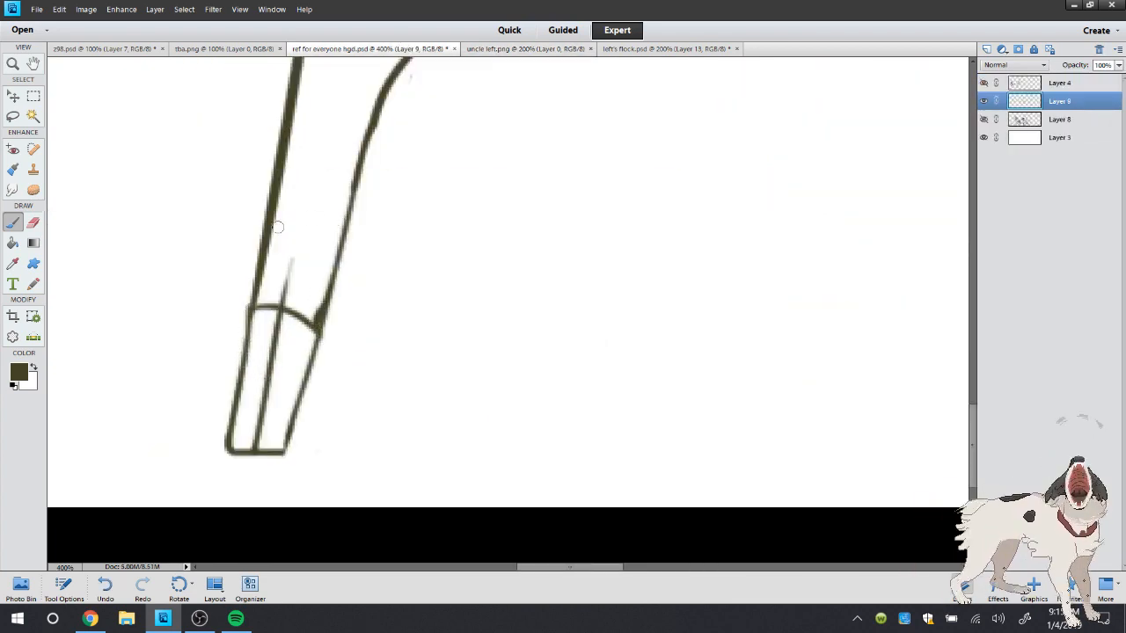
{"action": "left_click", "coordinate": [34, 223]}
{"action": "left_click_drag", "start_coordinate": [306, 301], "coordinate": [314, 292]}
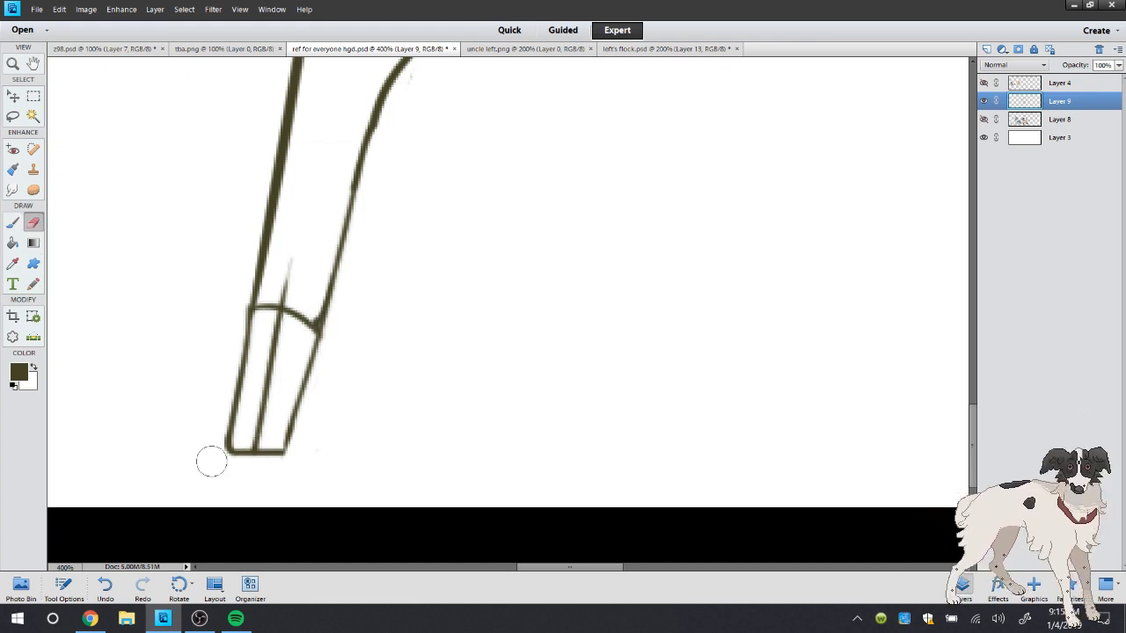
{"action": "left_click_drag", "start_coordinate": [218, 426], "coordinate": [213, 462]}
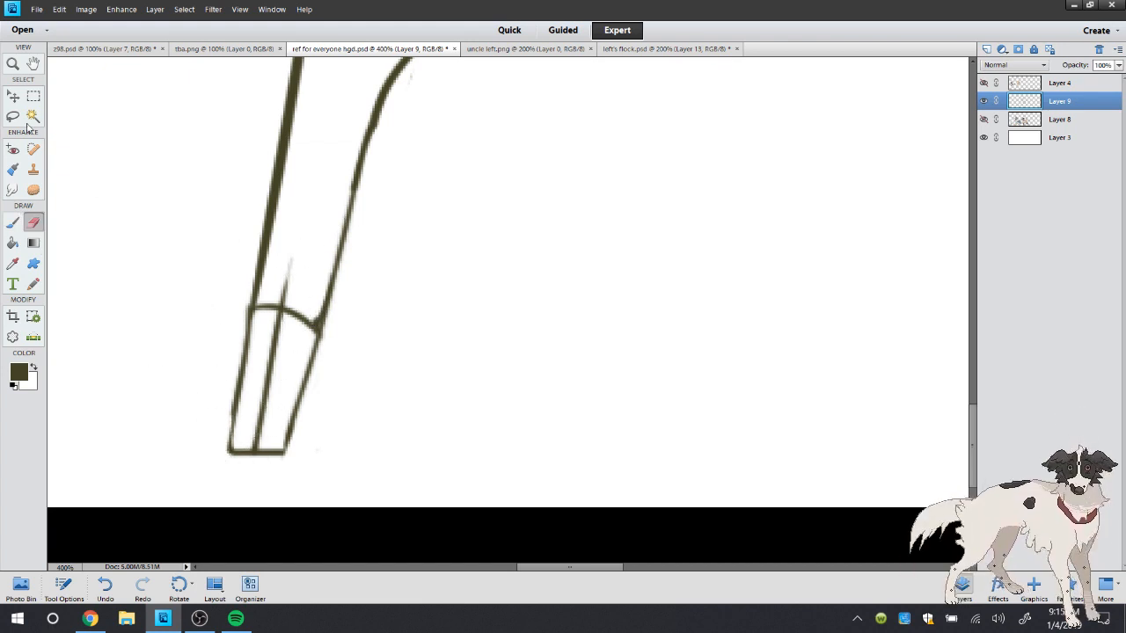
Draw a thin crease line inside the standing leg's upper rear, from the fur edge down to the knee, and partly erase it to lighten it
{"action": "double_click", "coordinate": [14, 62]}
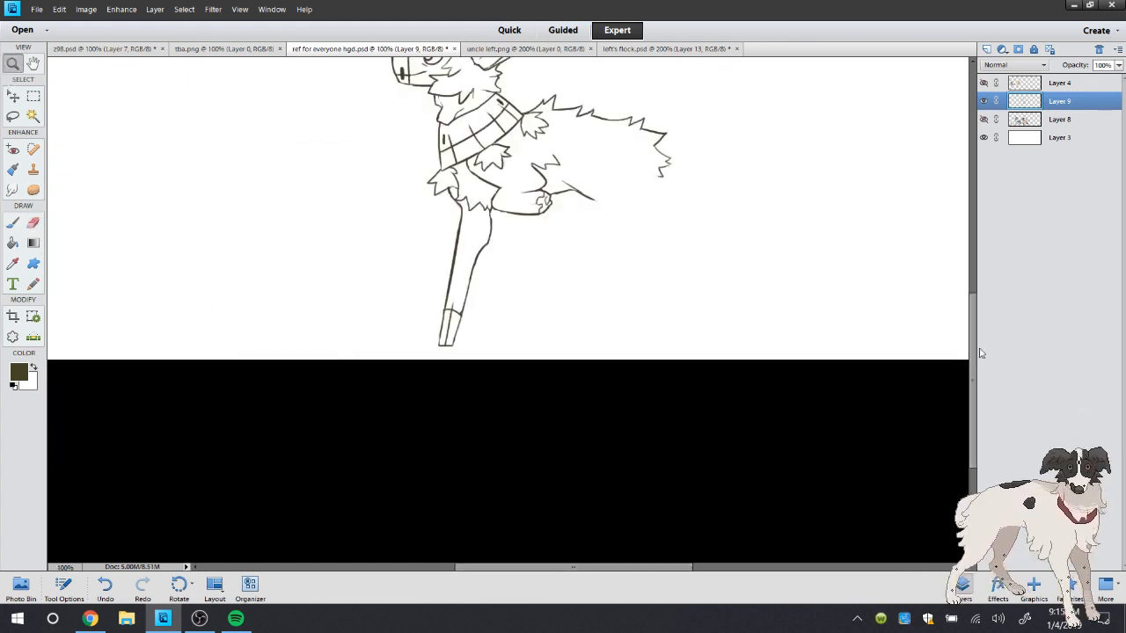
{"action": "scroll", "coordinate": [980, 353], "scroll_direction": "up", "scroll_amount": 3}
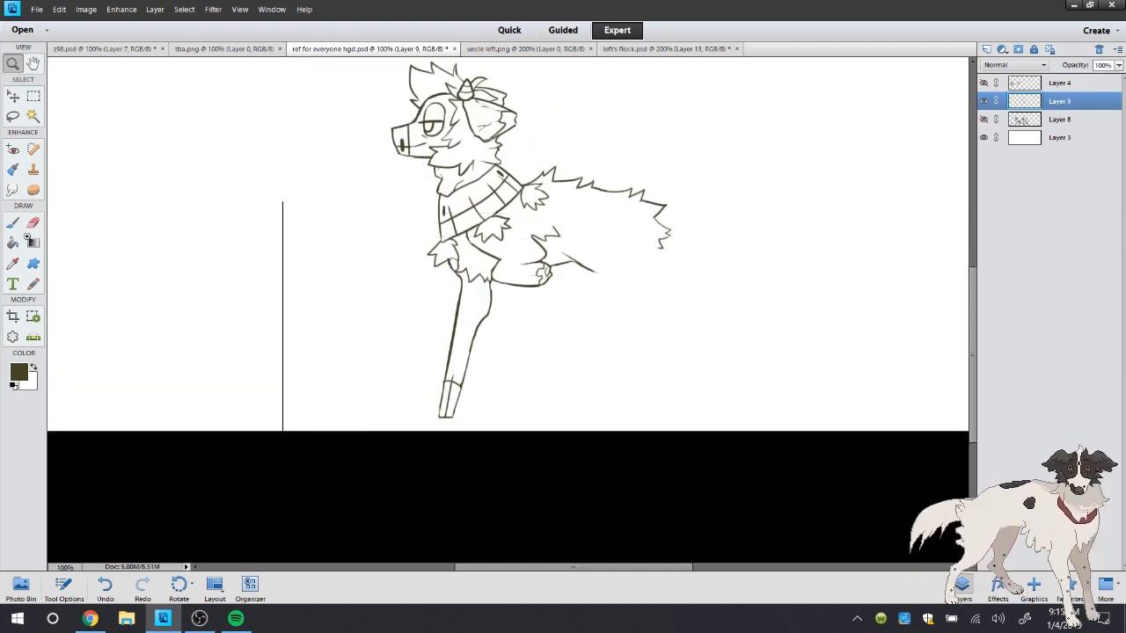
{"action": "left_click", "coordinate": [13, 223]}
{"action": "left_click_drag", "start_coordinate": [267, 290], "coordinate": [272, 224]}
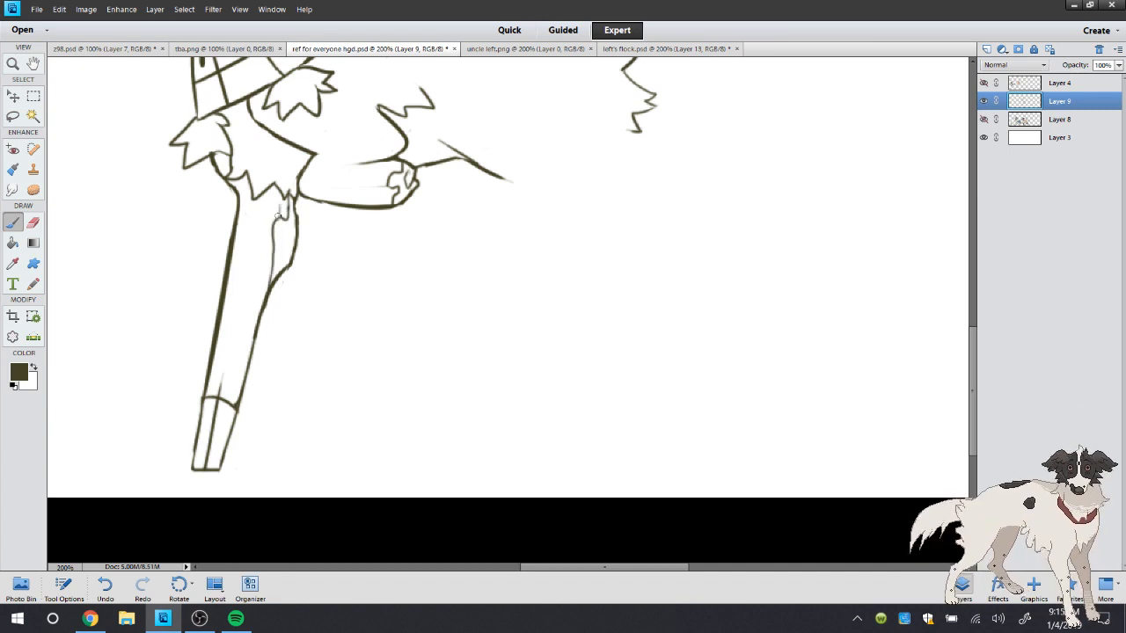
{"action": "key", "text": "e"}
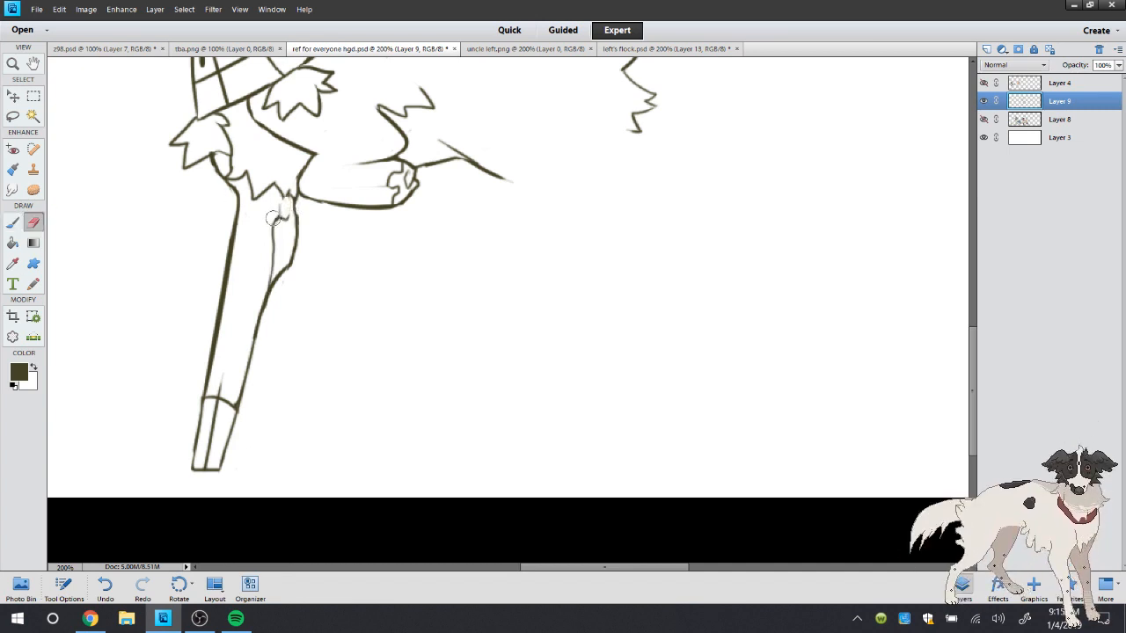
{"action": "left_click_drag", "start_coordinate": [273, 219], "coordinate": [268, 255]}
{"action": "key", "text": "b"}
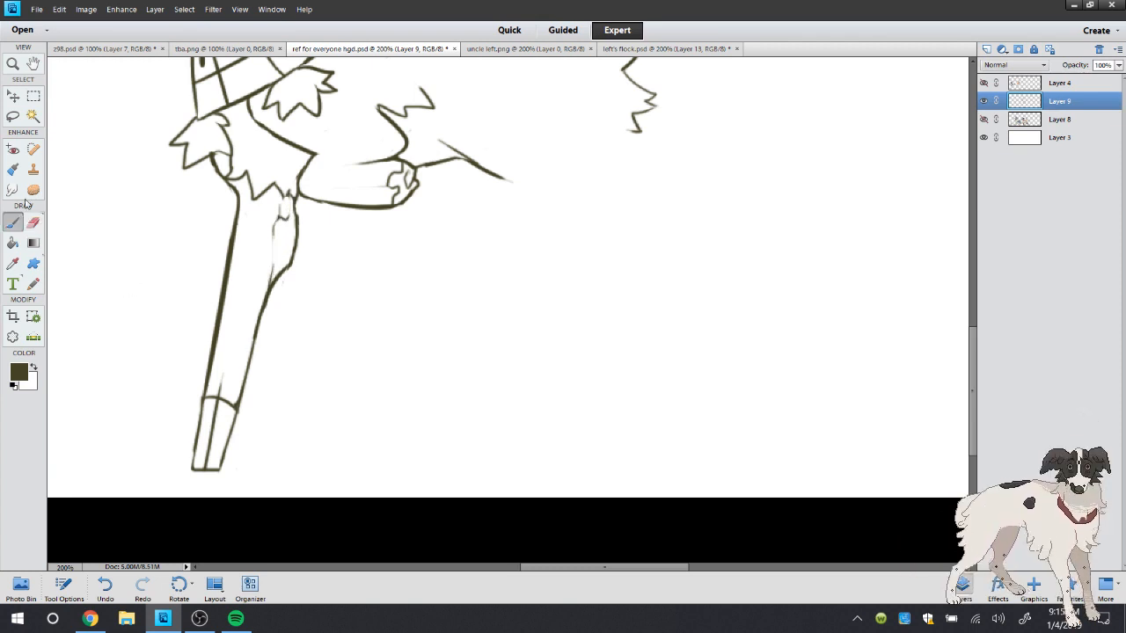
Compare the legs in uncle left.png, examine the orange character up close in left's flock.psd, and return that view to actual pixels
{"action": "left_click", "coordinate": [524, 48]}
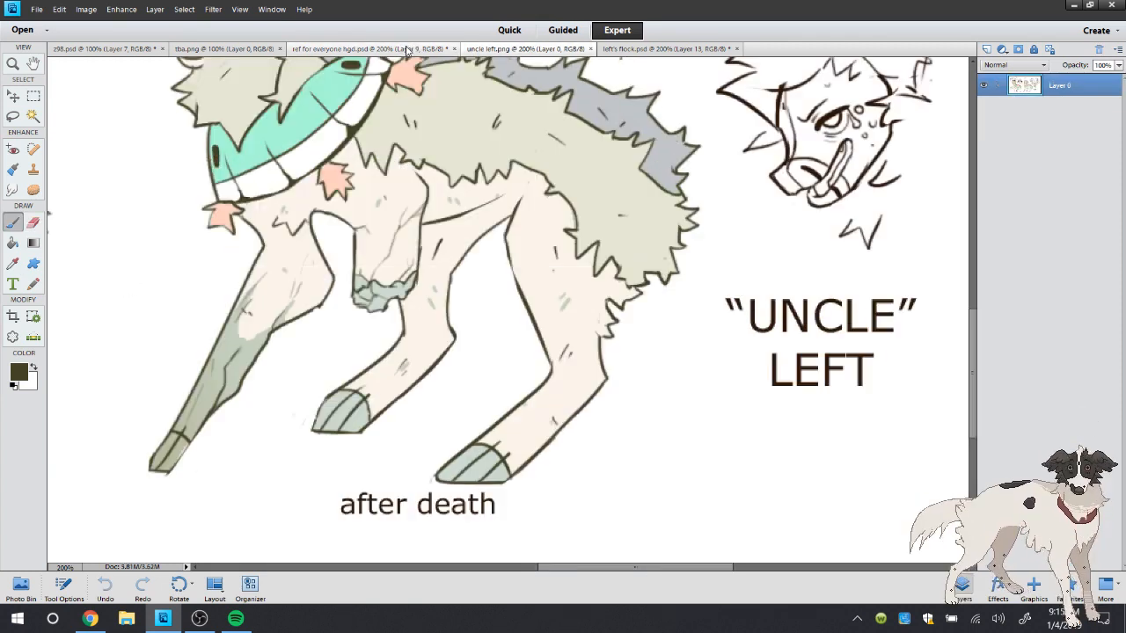
{"action": "left_click", "coordinate": [369, 48]}
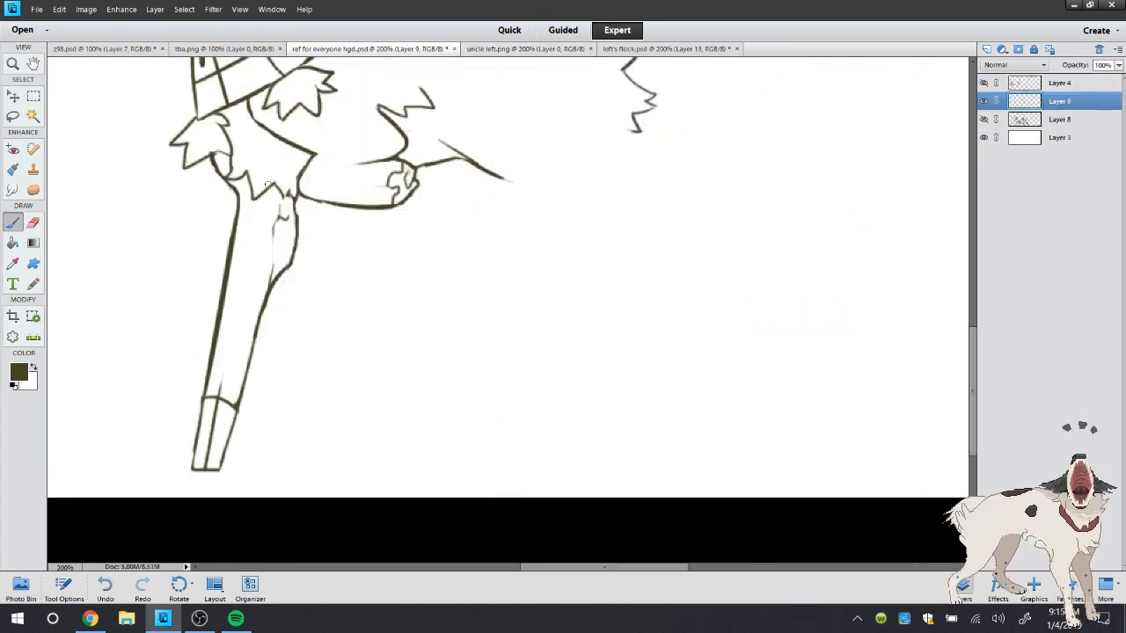
{"action": "left_click", "coordinate": [674, 49]}
{"action": "left_click", "coordinate": [12, 63]}
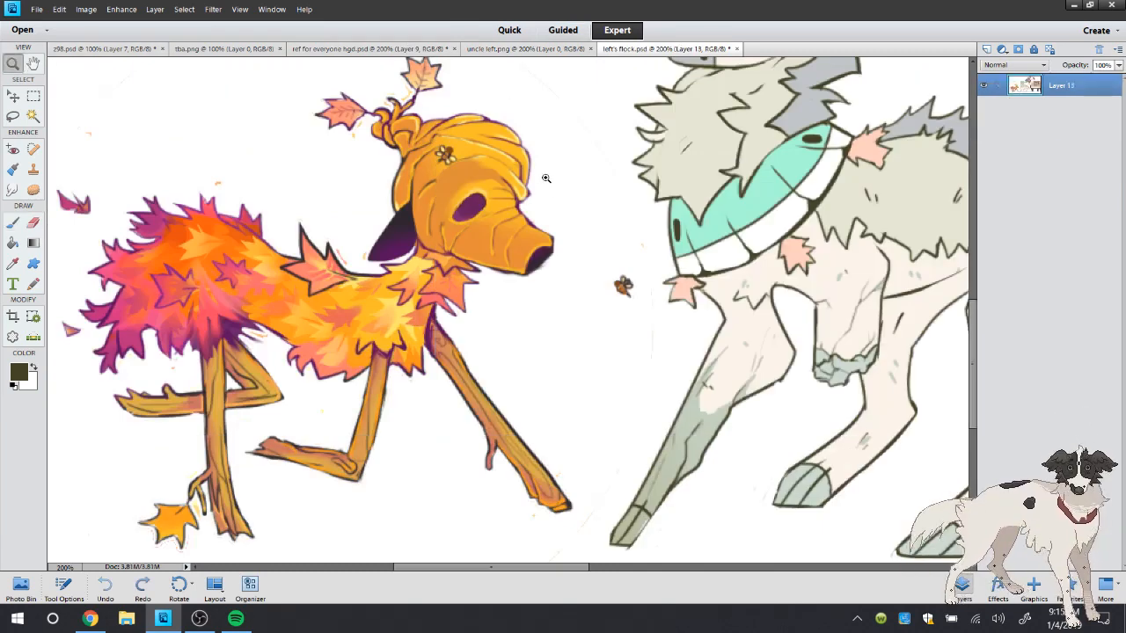
{"action": "left_click", "coordinate": [540, 179]}
{"action": "left_click", "coordinate": [553, 280]}
{"action": "right_click", "coordinate": [422, 116]}
{"action": "left_click", "coordinate": [450, 133]}
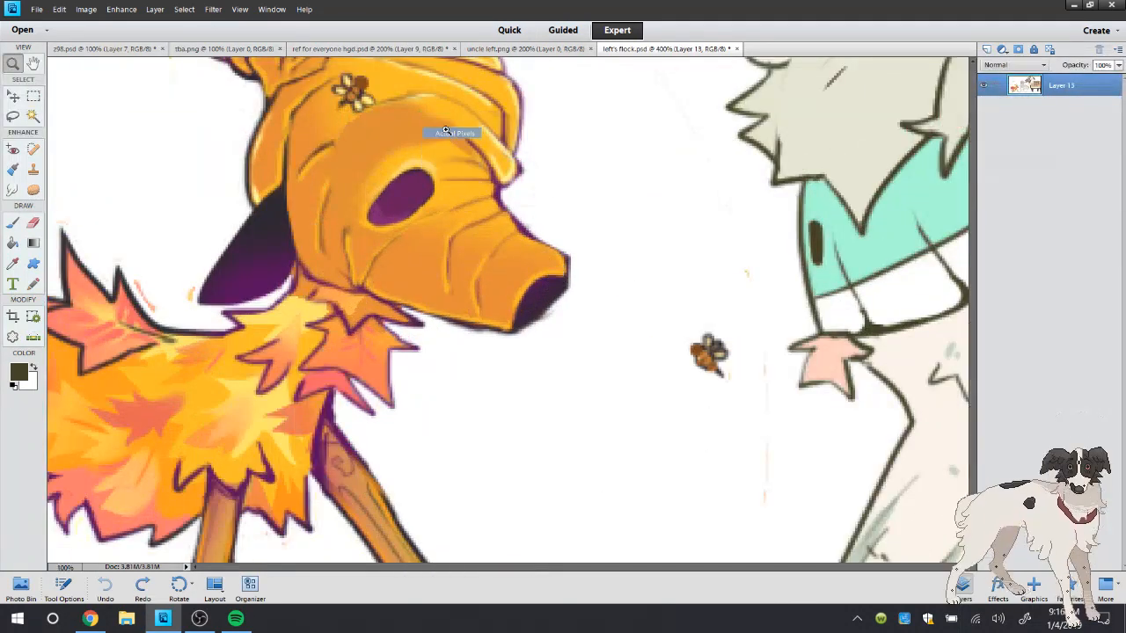
In ref for everyone hgd.psd, draw a wavy marking line down the inside of the standing leg to above the hoof, and thin it with the Eraser
{"action": "left_click", "coordinate": [369, 49]}
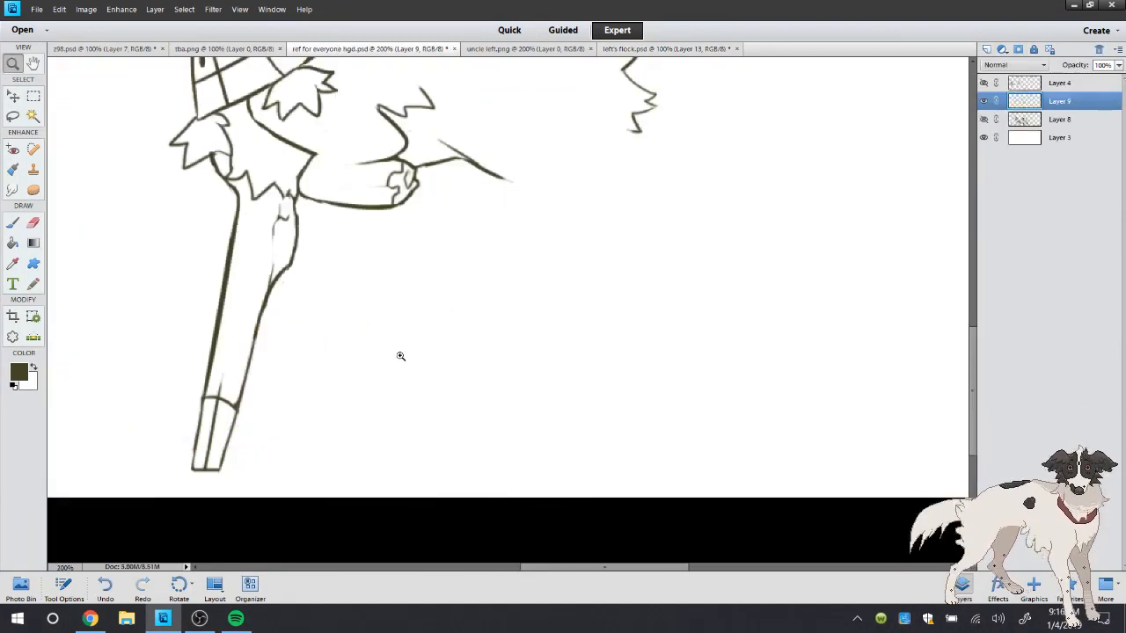
{"action": "left_click", "coordinate": [295, 346]}
{"action": "key", "text": "b"}
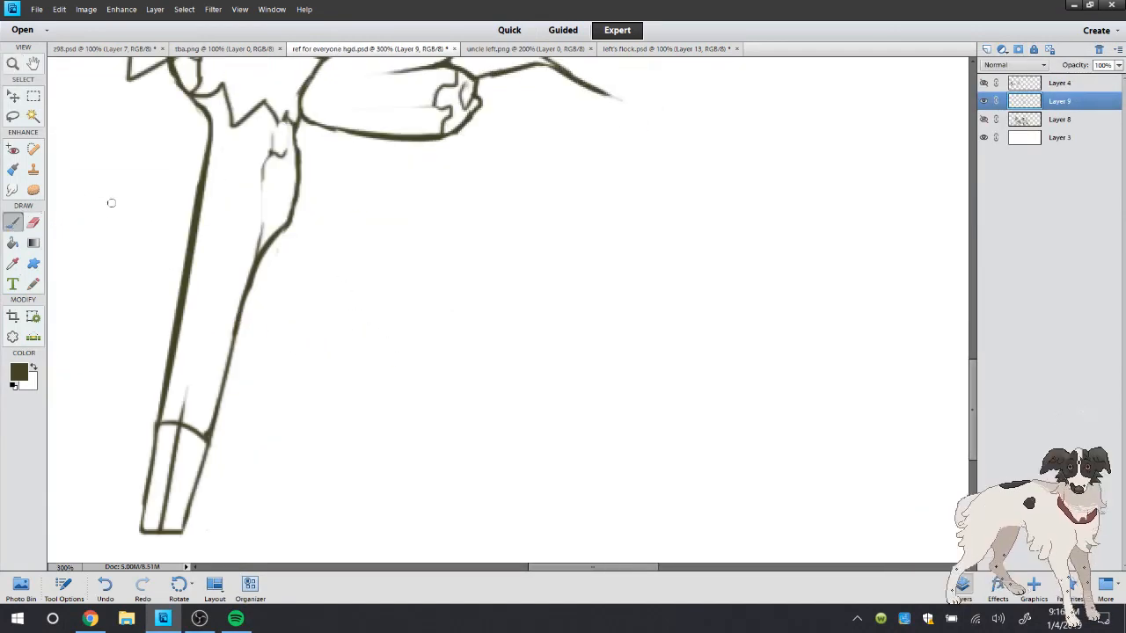
{"action": "mouse_move", "coordinate": [203, 179]}
{"action": "left_mouse_down"}
{"action": "mouse_move", "coordinate": [211, 277]}
{"action": "mouse_move", "coordinate": [196, 346]}
{"action": "mouse_move", "coordinate": [218, 374]}
{"action": "left_mouse_up"}
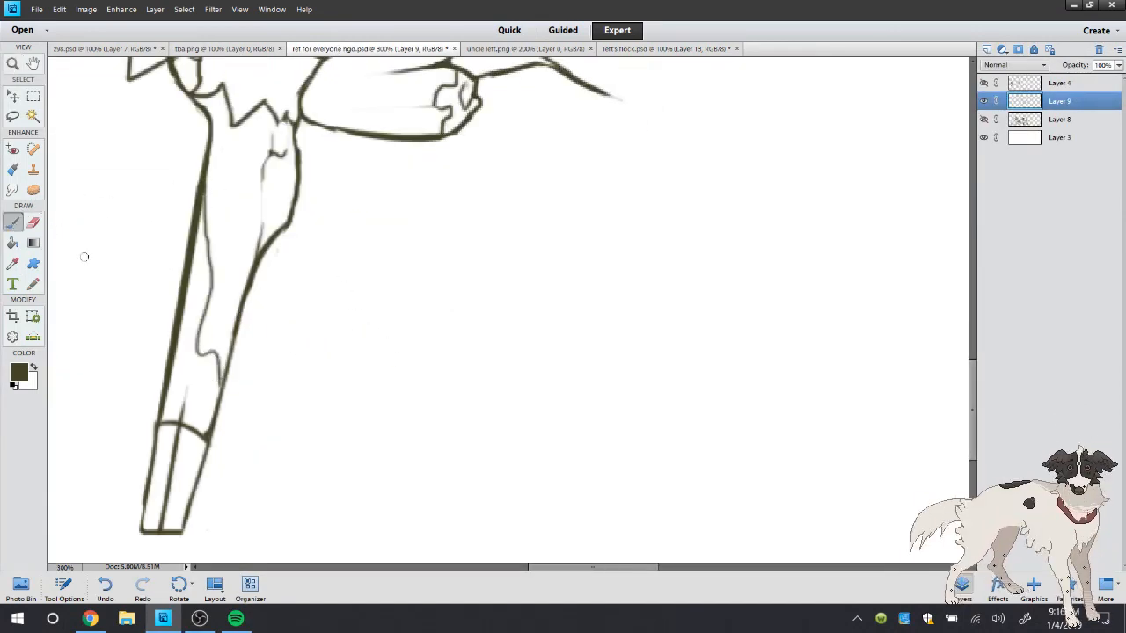
{"action": "key", "text": "e"}
{"action": "mouse_move", "coordinate": [204, 187]}
{"action": "left_mouse_down"}
{"action": "mouse_move", "coordinate": [216, 303]}
{"action": "mouse_move", "coordinate": [216, 287]}
{"action": "mouse_move", "coordinate": [217, 340]}
{"action": "left_mouse_up"}
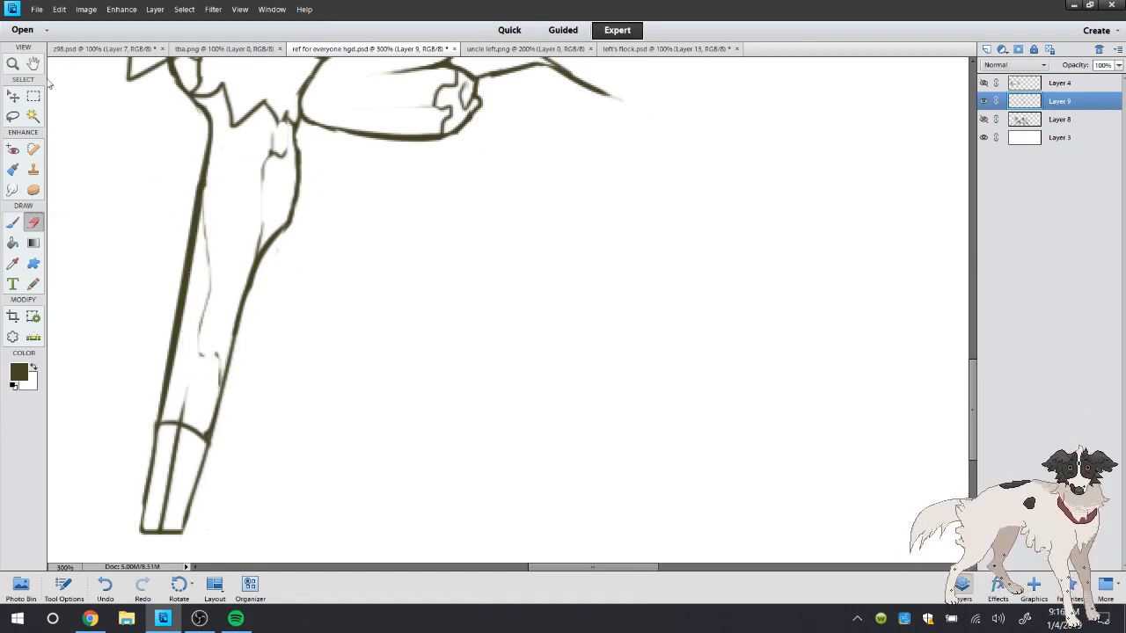
Review the whole figure at actual pixels, examine the face up close, and return to the full-figure view
{"action": "left_click", "coordinate": [14, 62]}
{"action": "double_click", "coordinate": [15, 60]}
{"action": "left_click_drag", "start_coordinate": [980, 312], "coordinate": [974, 288]}
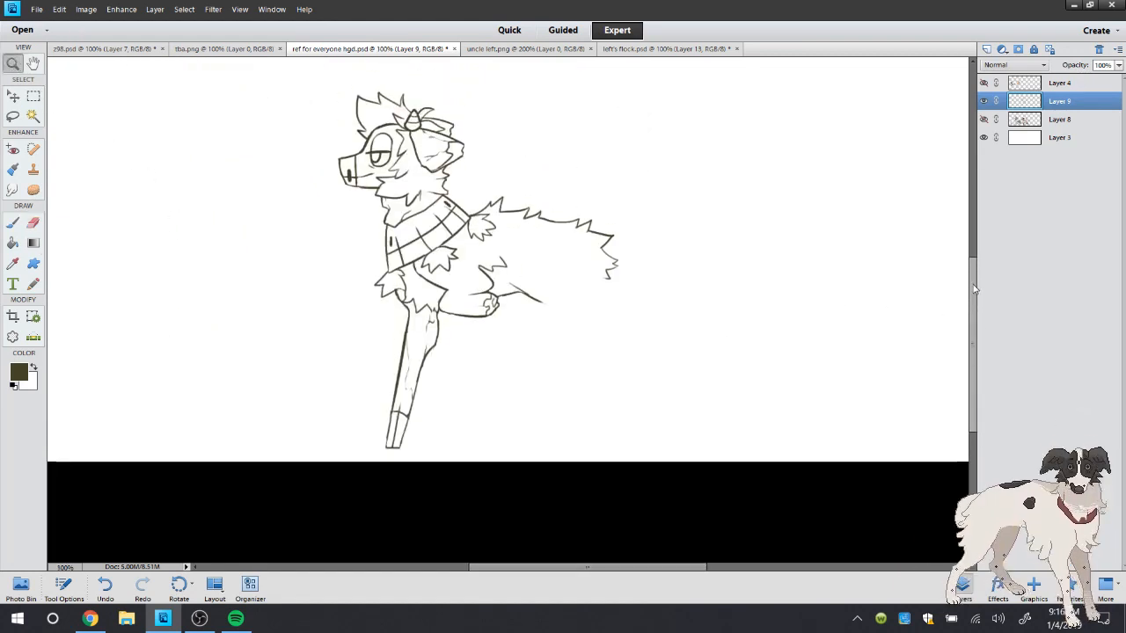
{"action": "left_click", "coordinate": [316, 113]}
{"action": "left_click", "coordinate": [326, 132]}
{"action": "left_click", "coordinate": [333, 151]}
{"action": "left_click", "coordinate": [334, 151]}
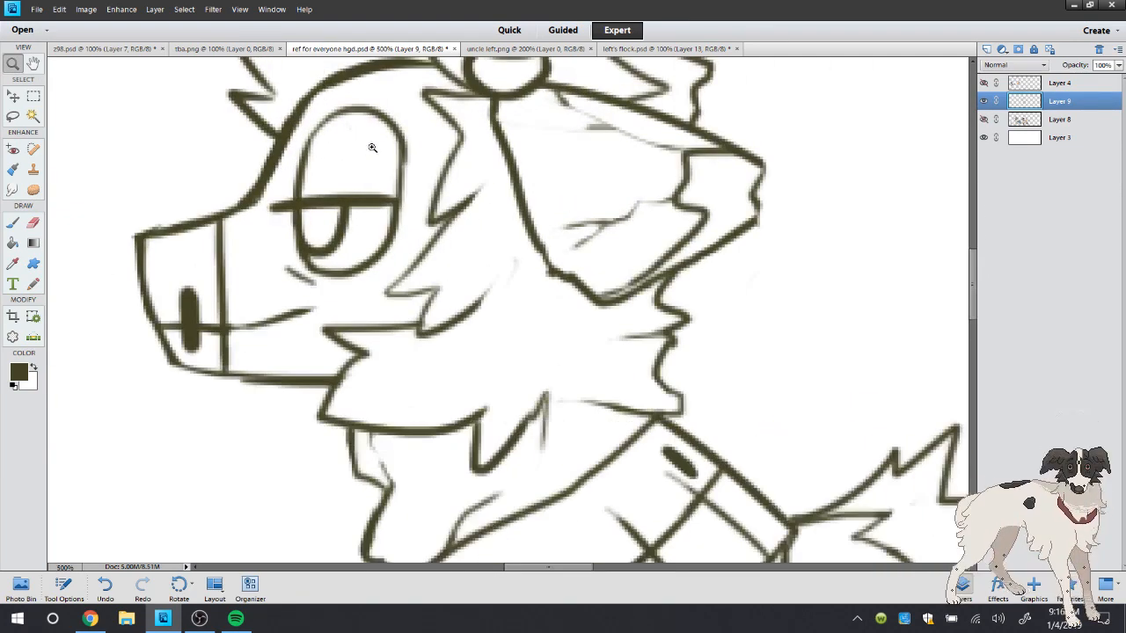
{"action": "right_click", "coordinate": [387, 160]}
{"action": "left_click", "coordinate": [409, 178]}
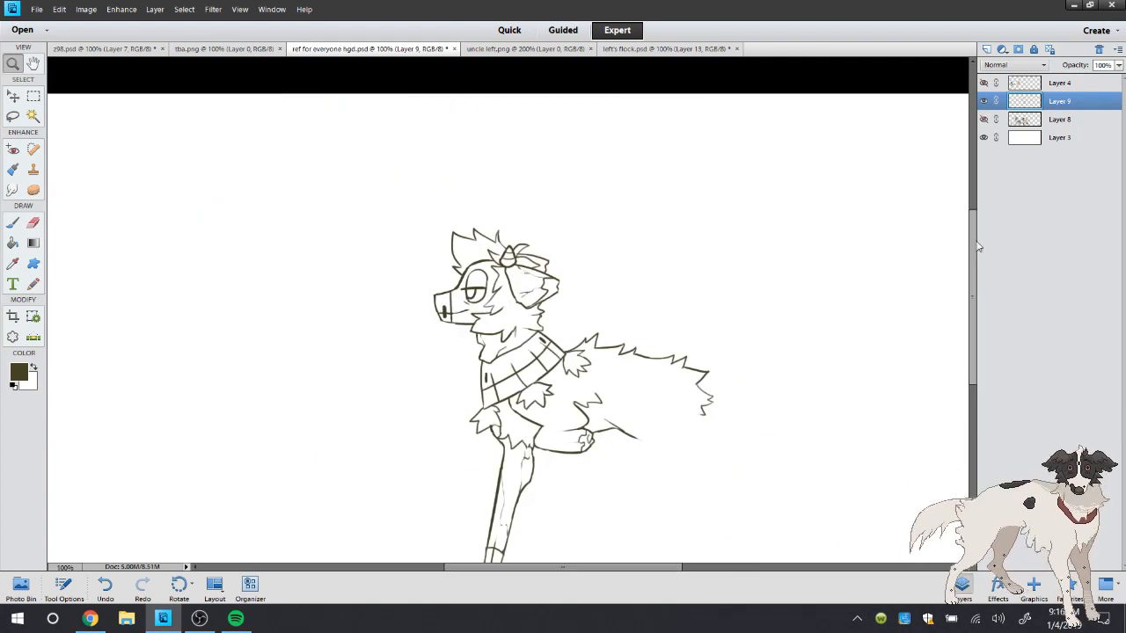
{"action": "left_click_drag", "start_coordinate": [974, 246], "coordinate": [977, 283]}
{"action": "left_click_drag", "start_coordinate": [516, 569], "coordinate": [561, 570]}
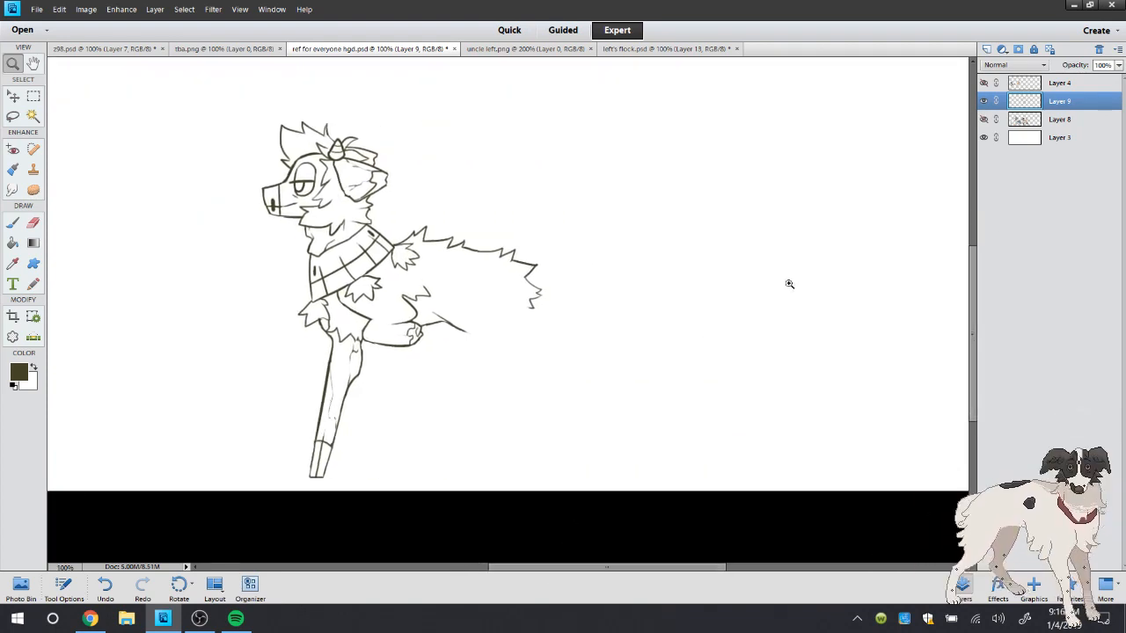
Show Layer 8 and use Free Transform on the standing leg's lower part to shorten it to the grey character's foot level
{"action": "left_click", "coordinate": [983, 119]}
{"action": "left_click", "coordinate": [974, 124]}
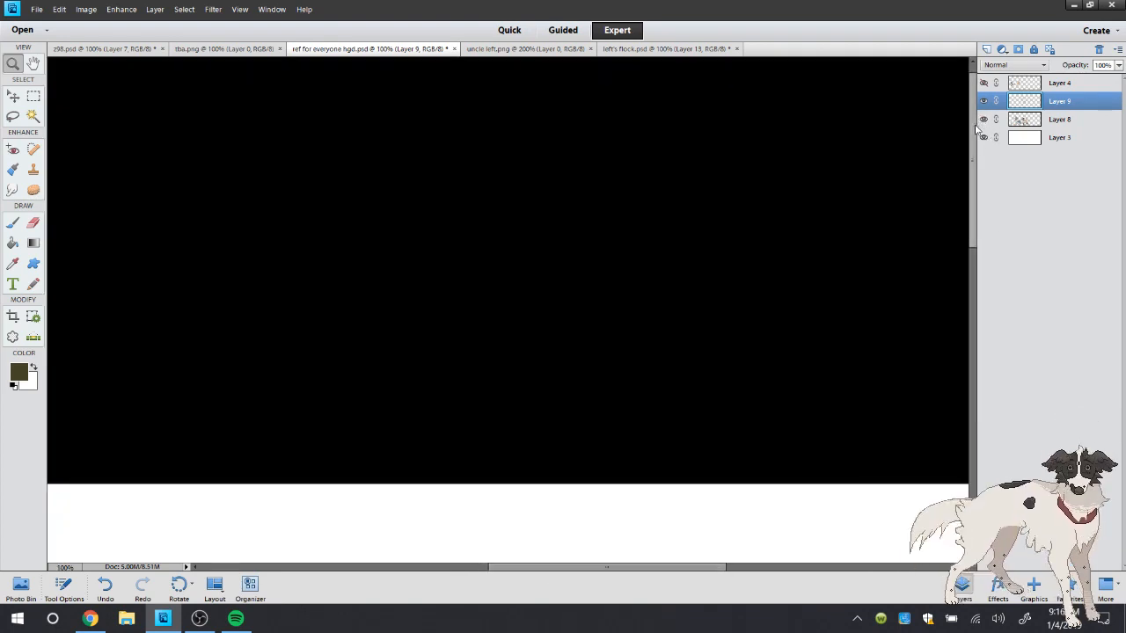
{"action": "left_click_drag", "start_coordinate": [976, 154], "coordinate": [977, 326]}
{"action": "left_click", "coordinate": [34, 97]}
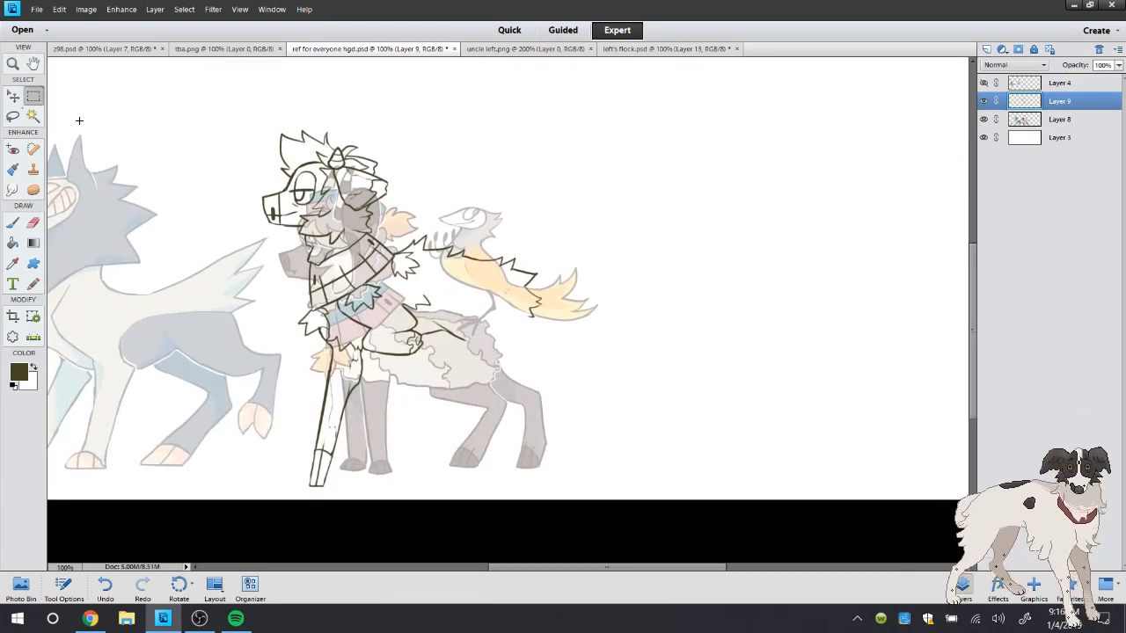
{"action": "right_click", "coordinate": [368, 419]}
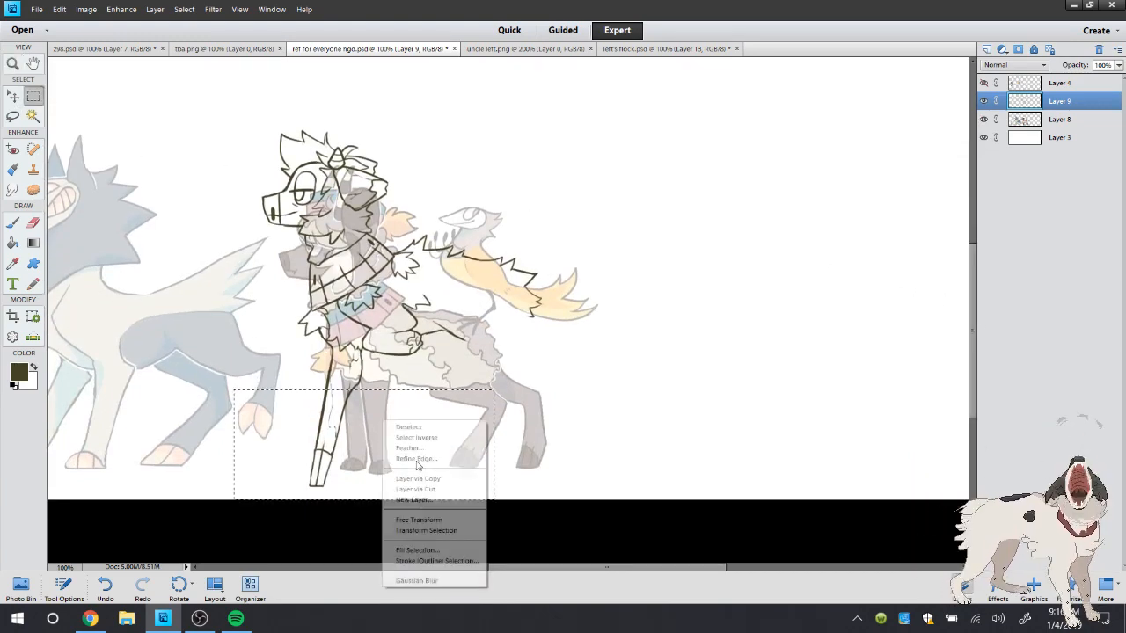
{"action": "left_click", "coordinate": [392, 516]}
{"action": "left_click_drag", "start_coordinate": [367, 503], "coordinate": [364, 480]}
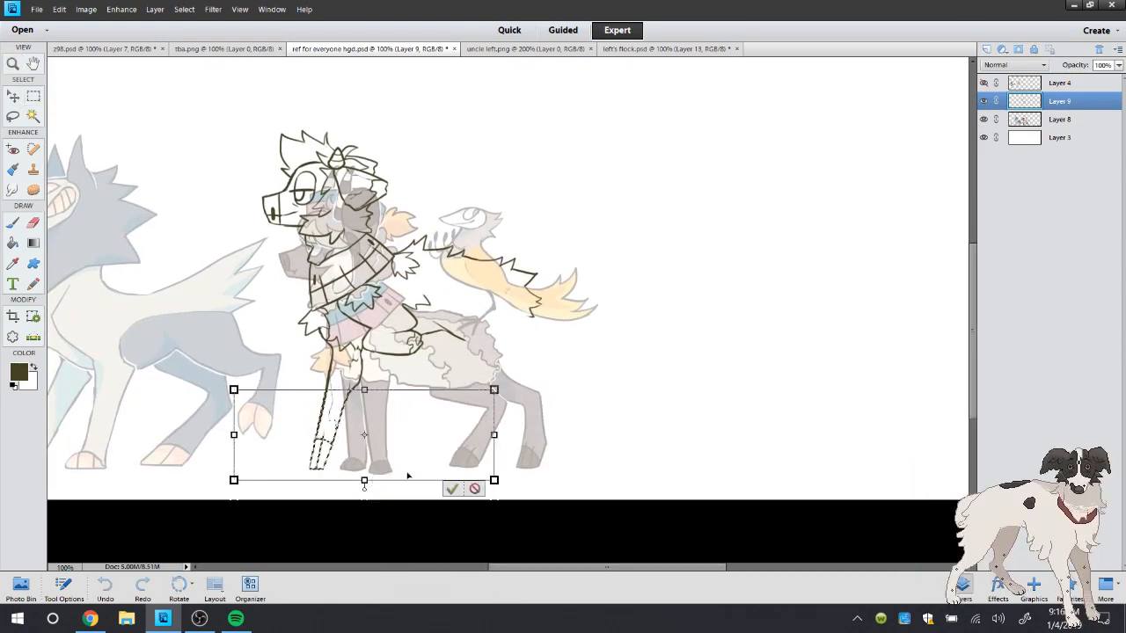
{"action": "left_click", "coordinate": [451, 489]}
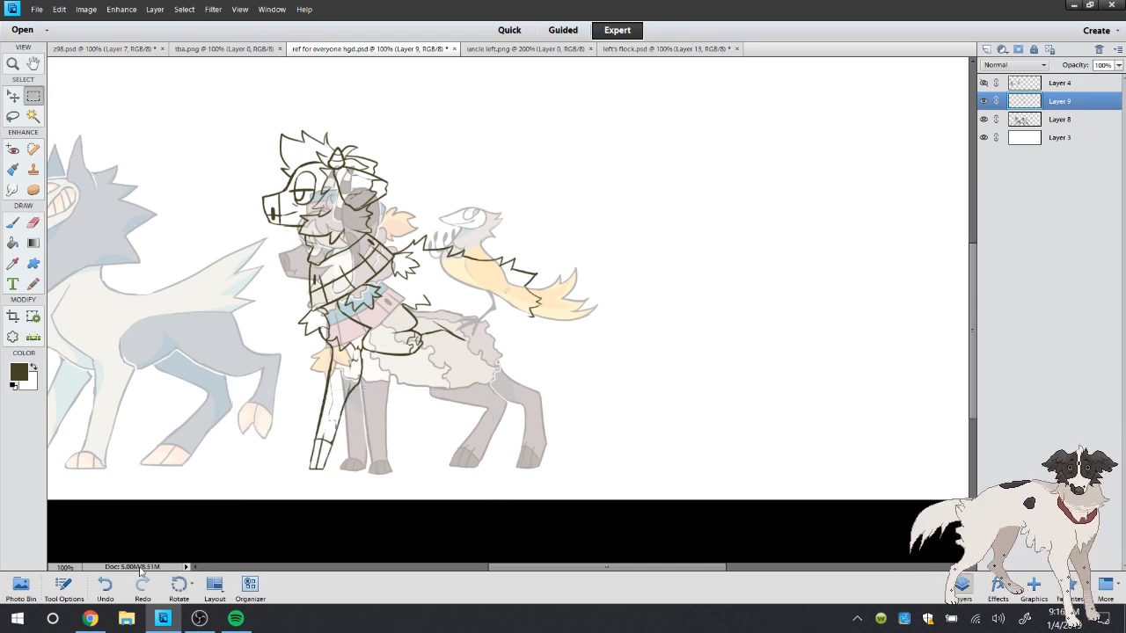
Squash the head and body line art slightly downward with Free Transform, and touch up the standing leg's seam with the Eraser
{"action": "left_click_drag", "start_coordinate": [475, 227], "coordinate": [660, 400]}
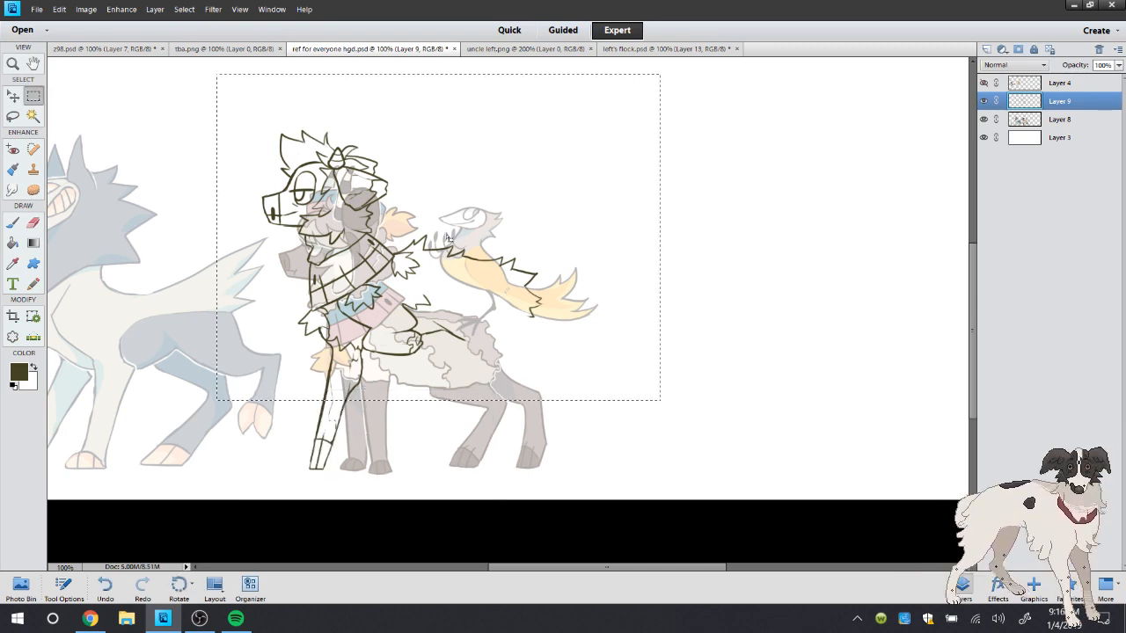
{"action": "right_click", "coordinate": [444, 217]}
{"action": "left_click", "coordinate": [493, 318]}
{"action": "left_click_drag", "start_coordinate": [439, 75], "coordinate": [439, 82]}
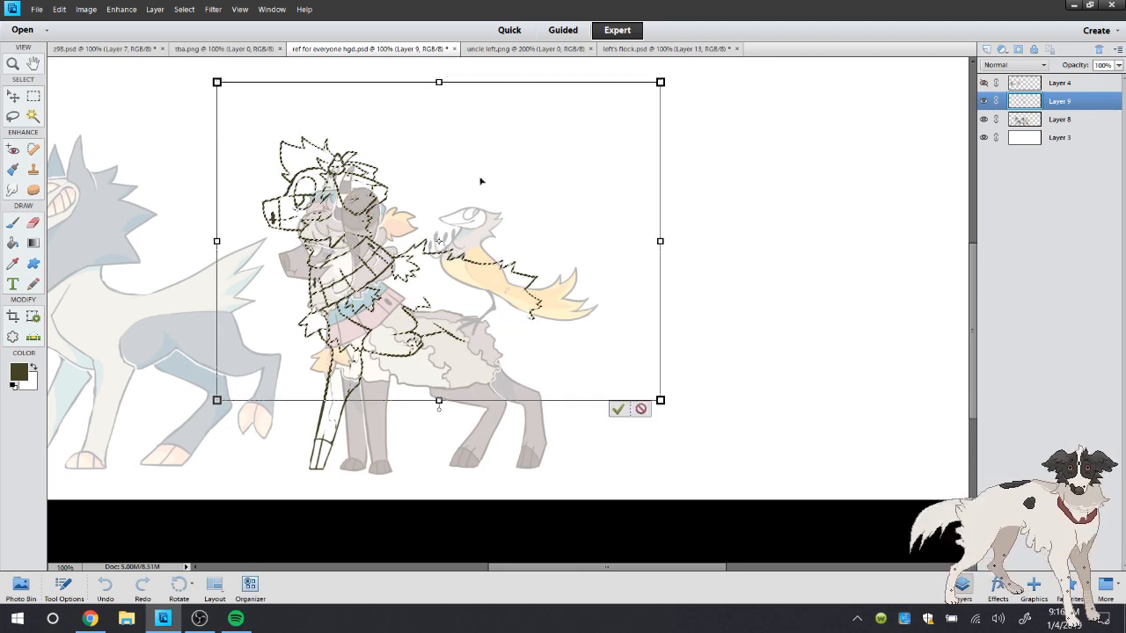
{"action": "left_click_drag", "start_coordinate": [464, 281], "coordinate": [463, 287]}
{"action": "left_click", "coordinate": [617, 415]}
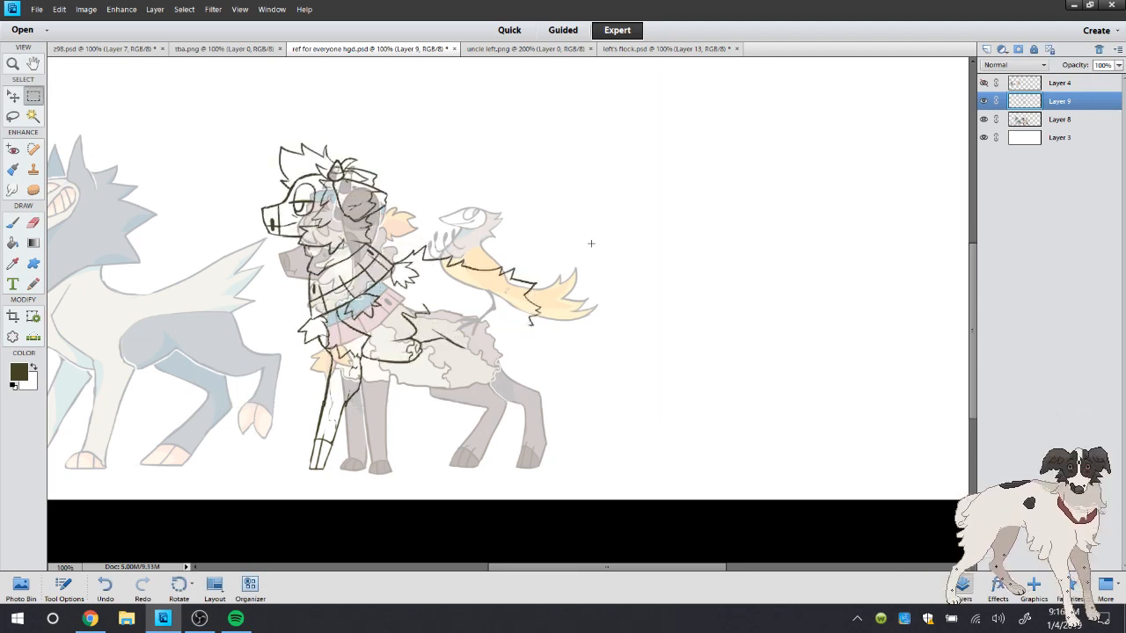
{"action": "left_click", "coordinate": [33, 222]}
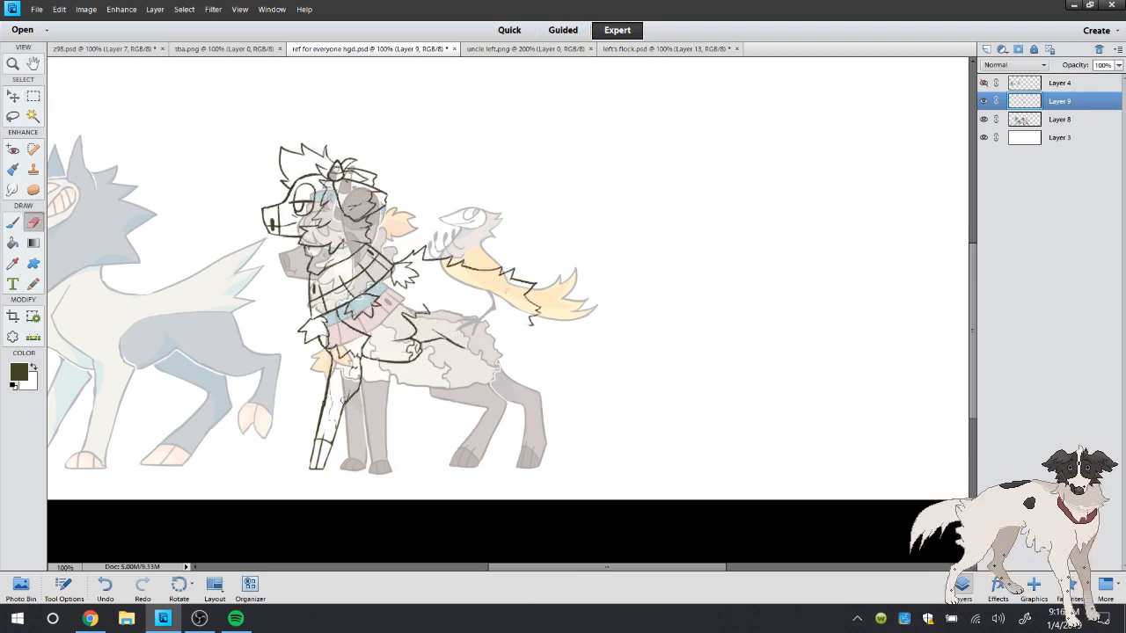
{"action": "left_click_drag", "start_coordinate": [332, 407], "coordinate": [323, 399]}
Try to draw a second front leg behind the standing leg, and undo the brush strokes
{"action": "left_click", "coordinate": [14, 223]}
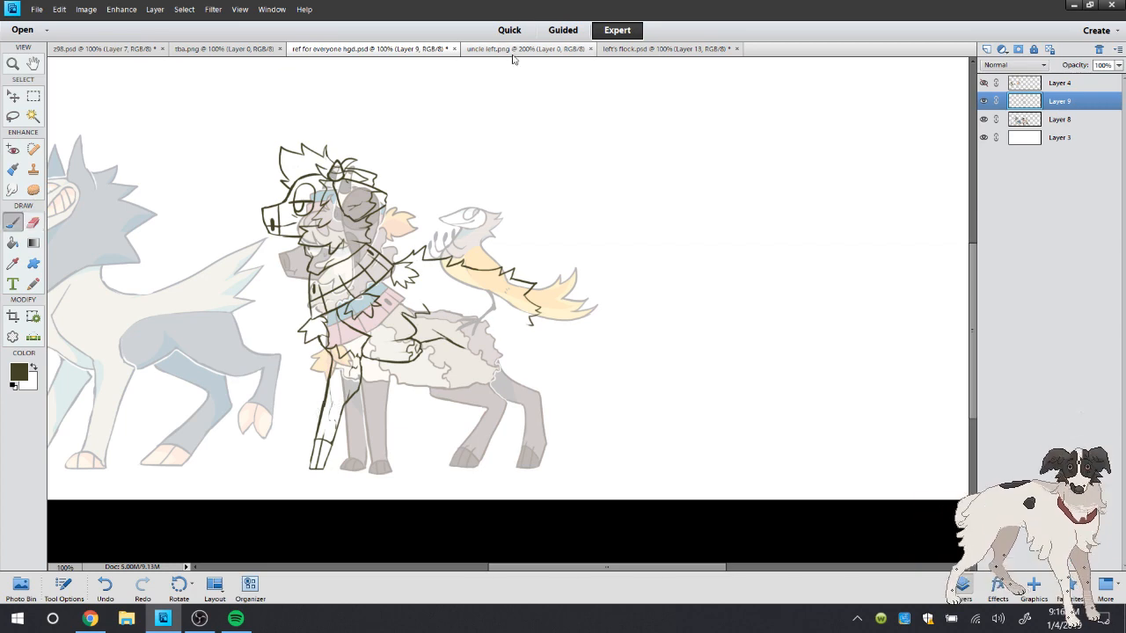
{"action": "left_click", "coordinate": [13, 63]}
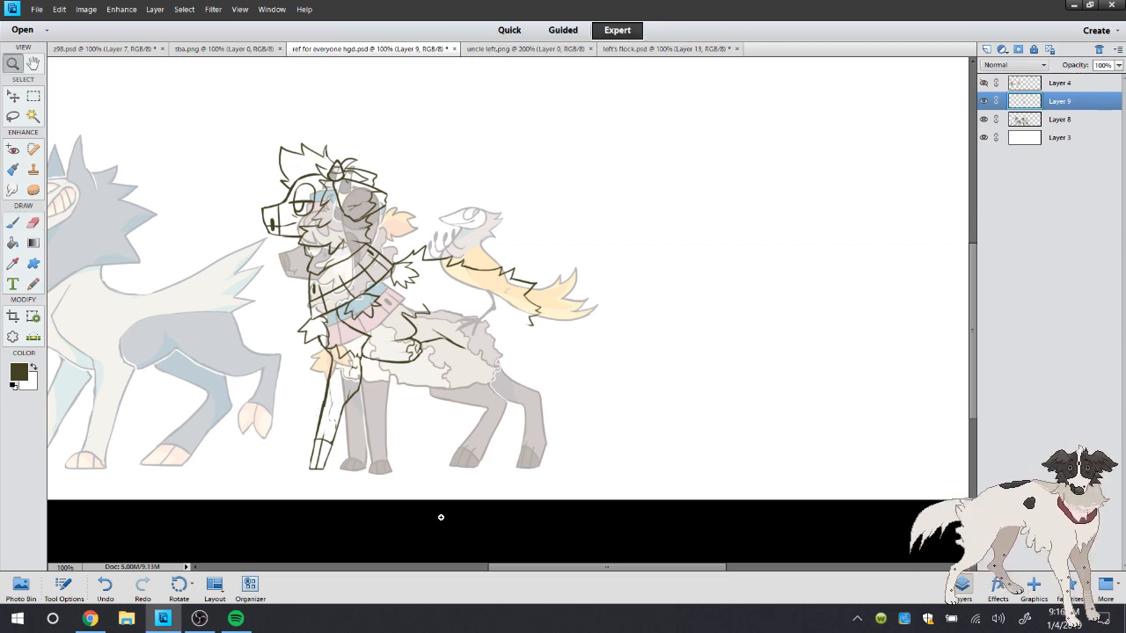
{"action": "left_click", "coordinate": [441, 515]}
{"action": "left_click", "coordinate": [12, 227]}
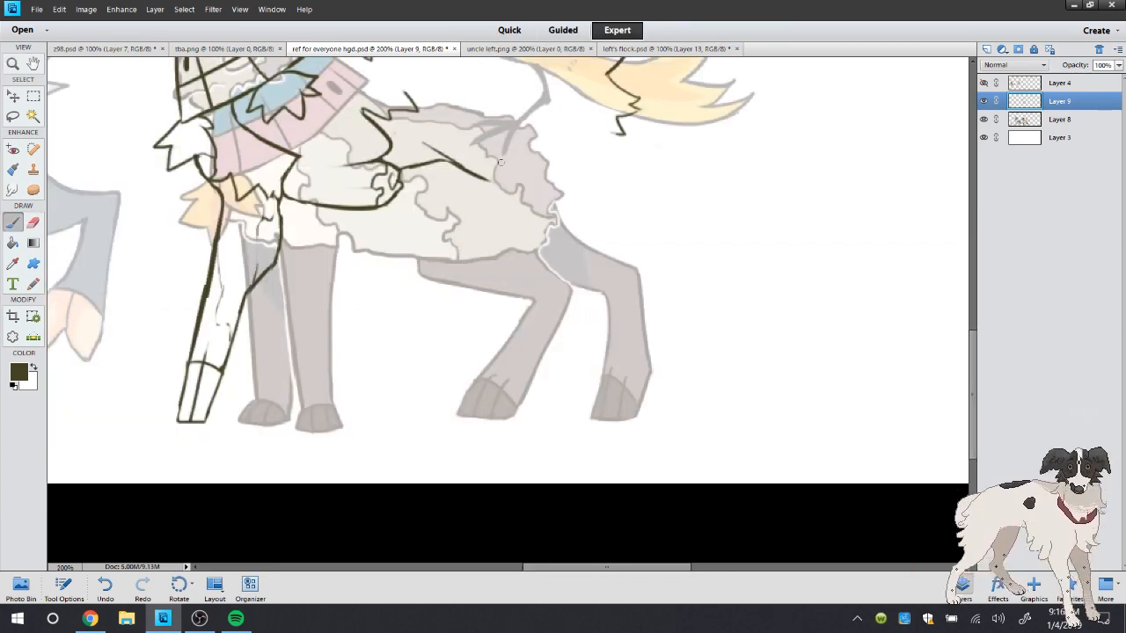
{"action": "left_click_drag", "start_coordinate": [391, 267], "coordinate": [376, 214]}
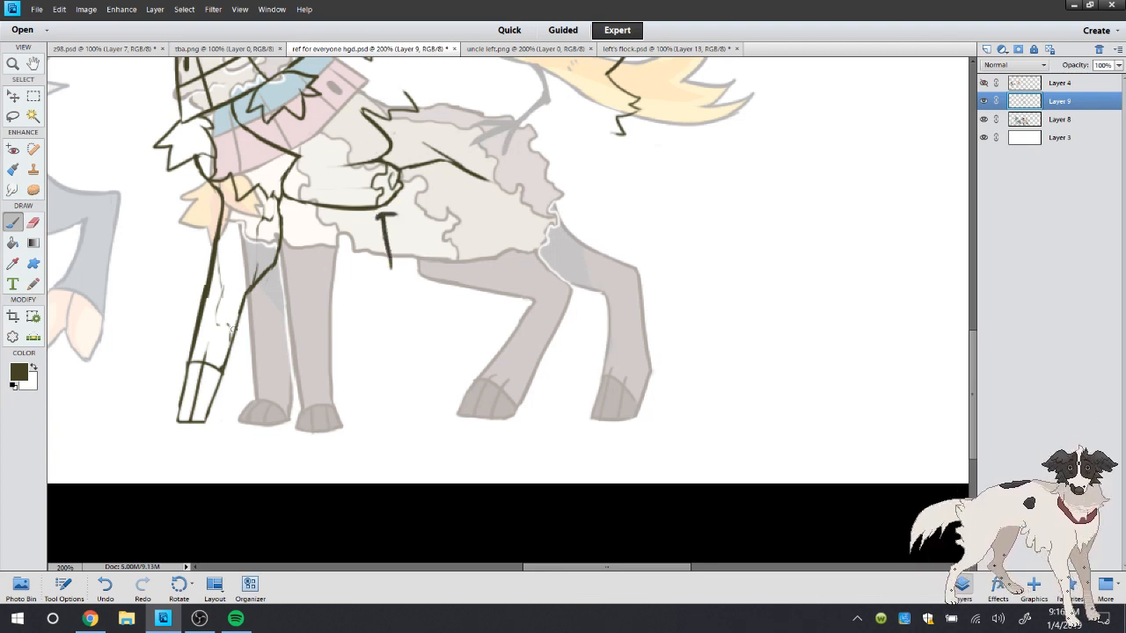
{"action": "mouse_move", "coordinate": [251, 304]}
{"action": "left_mouse_down"}
{"action": "mouse_move", "coordinate": [260, 410]}
{"action": "mouse_move", "coordinate": [203, 421]}
{"action": "left_mouse_up"}
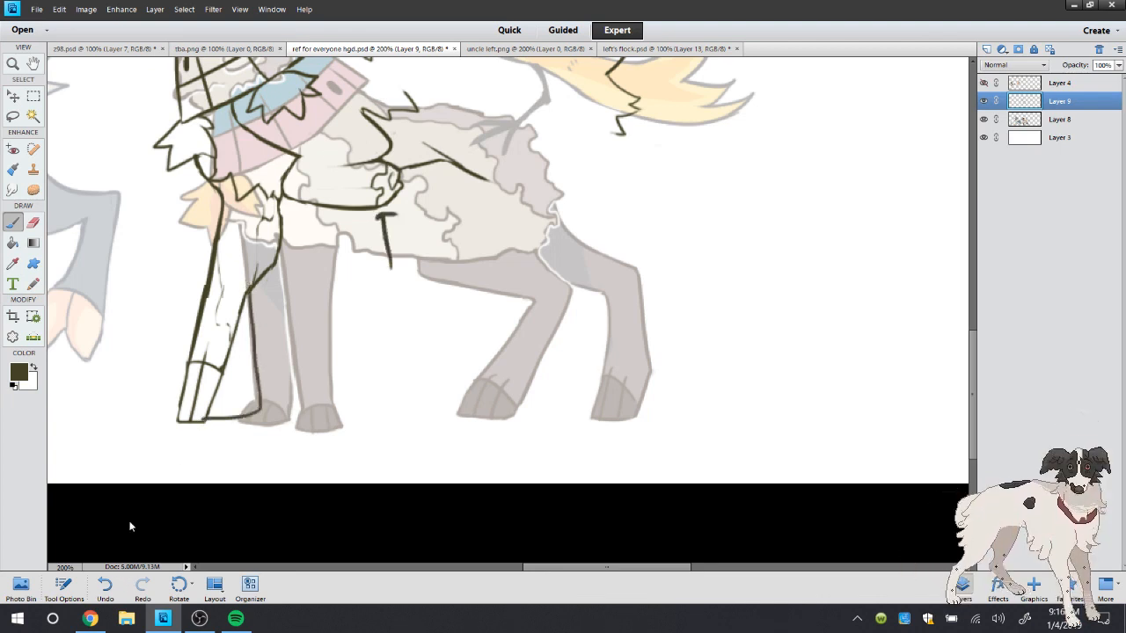
{"action": "left_click", "coordinate": [106, 586]}
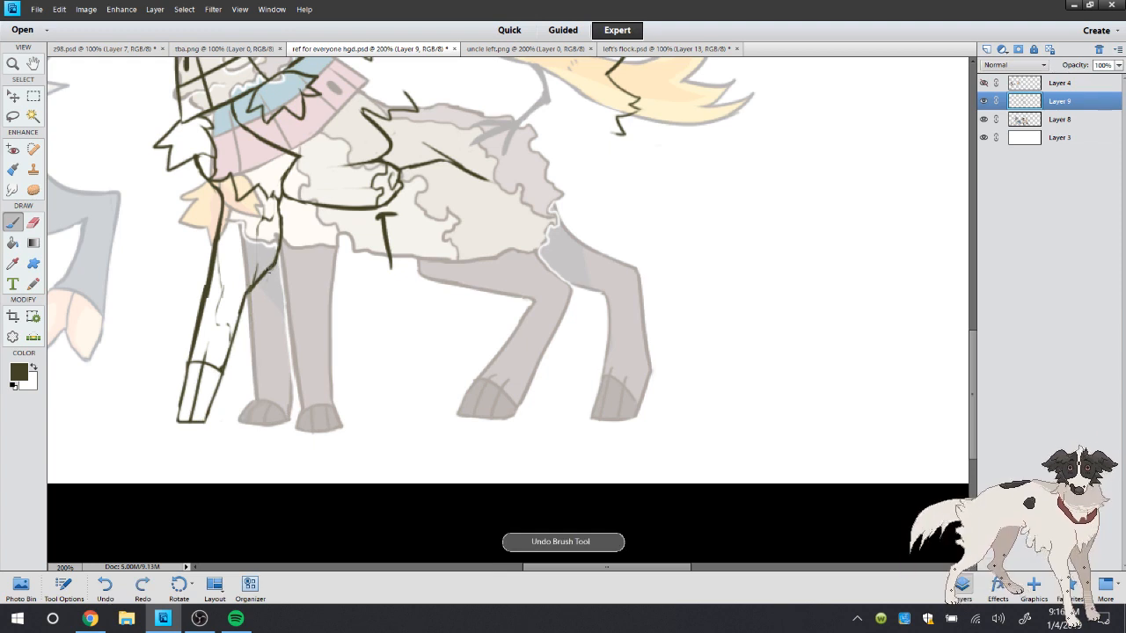
{"action": "mouse_move", "coordinate": [269, 269]}
{"action": "left_mouse_down"}
{"action": "mouse_move", "coordinate": [236, 346]}
{"action": "mouse_move", "coordinate": [232, 423]}
{"action": "mouse_move", "coordinate": [204, 429]}
{"action": "left_mouse_up"}
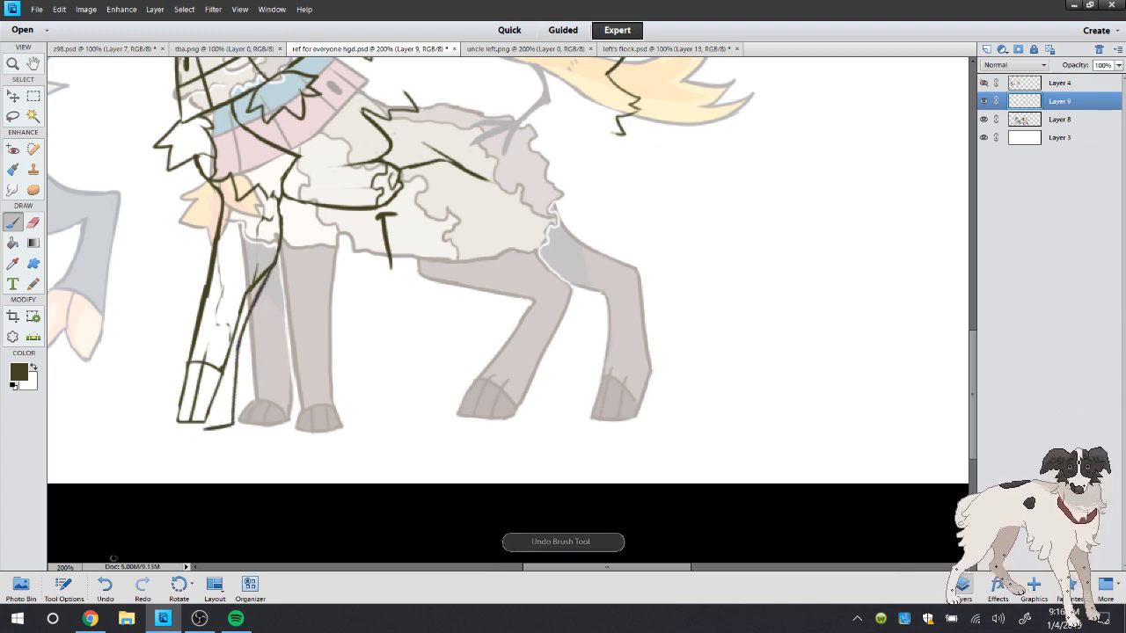
{"action": "left_click", "coordinate": [106, 586]}
{"action": "left_click", "coordinate": [106, 586]}
{"action": "left_click", "coordinate": [106, 586]}
{"action": "left_click", "coordinate": [105, 586]}
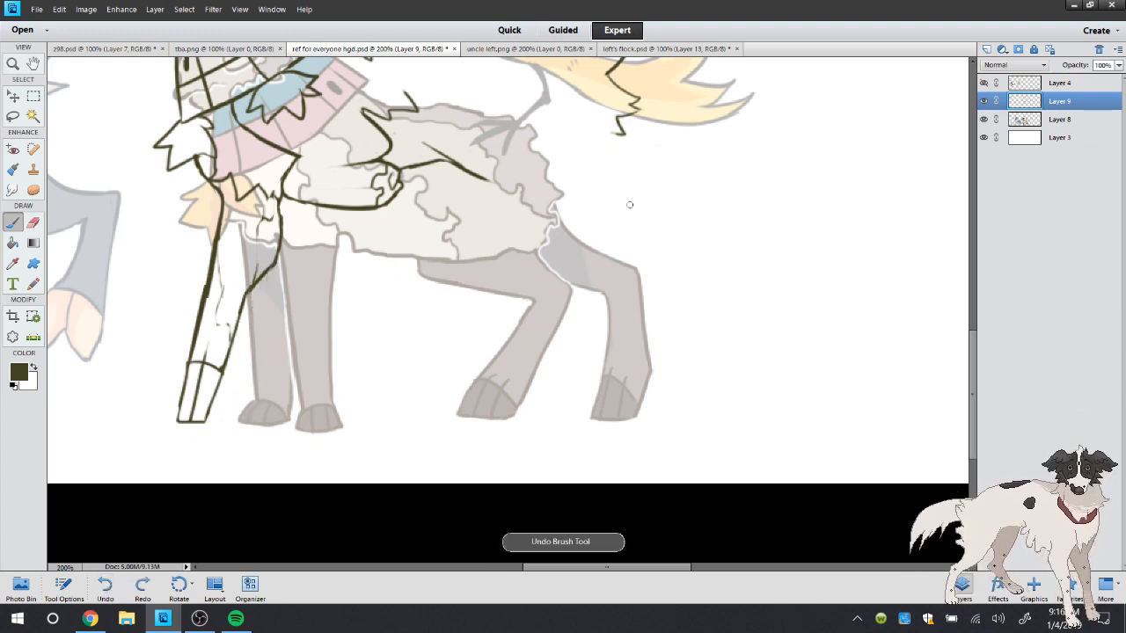
Check the legs in uncle left.png, draw a hind leg from the belly line to a flat hoof base, and erase its rear outline's upper end
{"action": "left_click", "coordinate": [505, 49]}
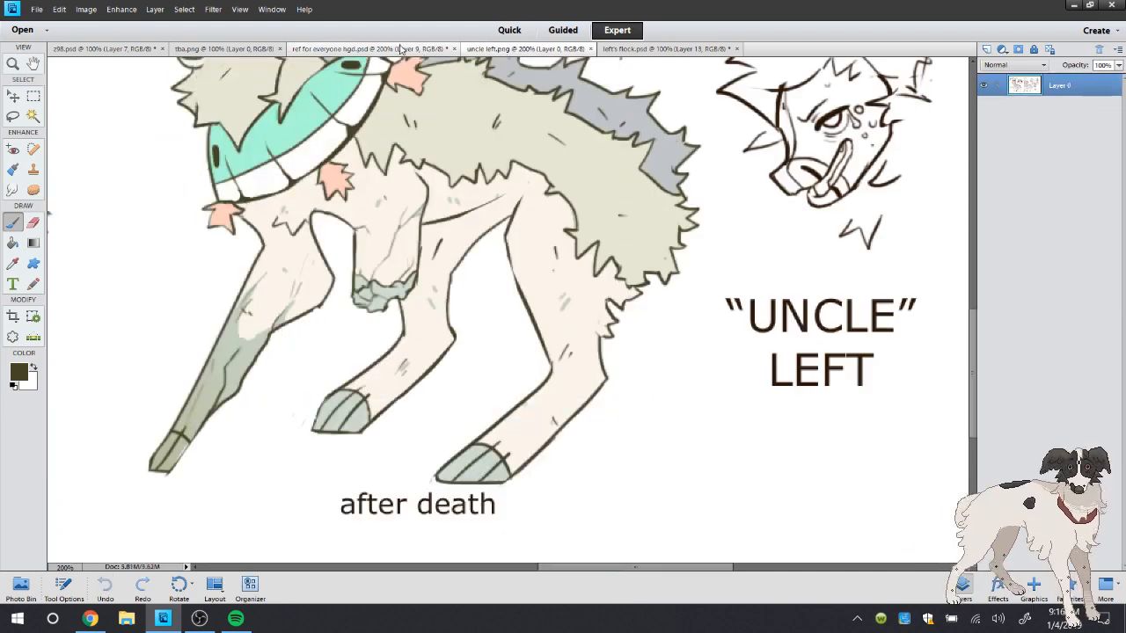
{"action": "left_click", "coordinate": [428, 49]}
{"action": "mouse_move", "coordinate": [973, 362]}
{"action": "left_mouse_down"}
{"action": "mouse_move", "coordinate": [976, 323]}
{"action": "mouse_move", "coordinate": [974, 344]}
{"action": "left_mouse_up"}
{"action": "left_click_drag", "start_coordinate": [452, 231], "coordinate": [574, 281]}
{"action": "left_click_drag", "start_coordinate": [598, 187], "coordinate": [669, 277]}
{"action": "mouse_move", "coordinate": [542, 265]}
{"action": "left_mouse_down"}
{"action": "mouse_move", "coordinate": [578, 279]}
{"action": "mouse_move", "coordinate": [595, 319]}
{"action": "mouse_move", "coordinate": [536, 489]}
{"action": "mouse_move", "coordinate": [549, 465]}
{"action": "mouse_move", "coordinate": [542, 485]}
{"action": "mouse_move", "coordinate": [599, 483]}
{"action": "mouse_move", "coordinate": [654, 260]}
{"action": "mouse_move", "coordinate": [572, 283]}
{"action": "left_mouse_up"}
{"action": "left_click", "coordinate": [32, 222]}
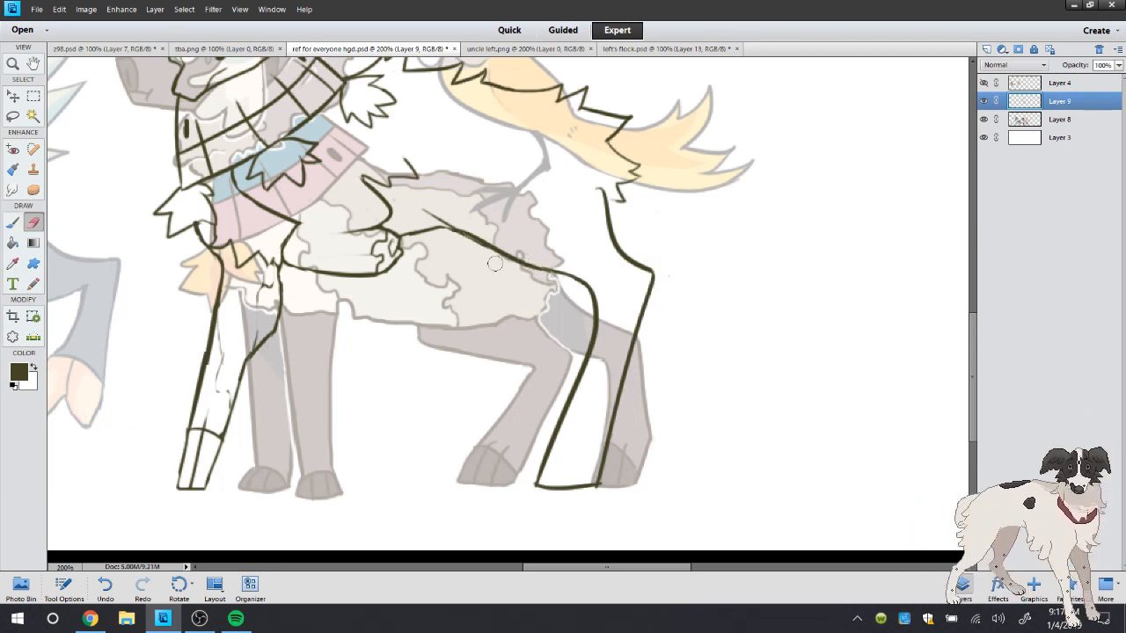
{"action": "left_click_drag", "start_coordinate": [602, 189], "coordinate": [610, 227]}
Try to extend the shoulder fur line up toward the shawl, and undo the stroke
{"action": "left_click", "coordinate": [13, 220]}
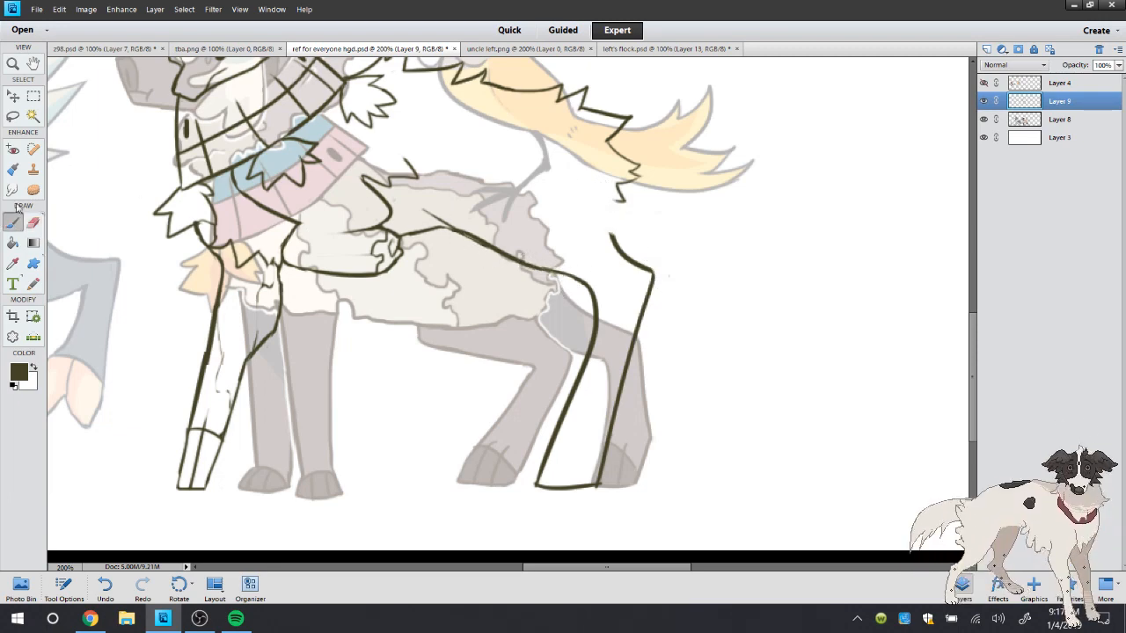
{"action": "mouse_move", "coordinate": [360, 179]}
{"action": "left_mouse_down"}
{"action": "mouse_move", "coordinate": [334, 154]}
{"action": "mouse_move", "coordinate": [340, 179]}
{"action": "mouse_move", "coordinate": [308, 167]}
{"action": "left_mouse_up"}
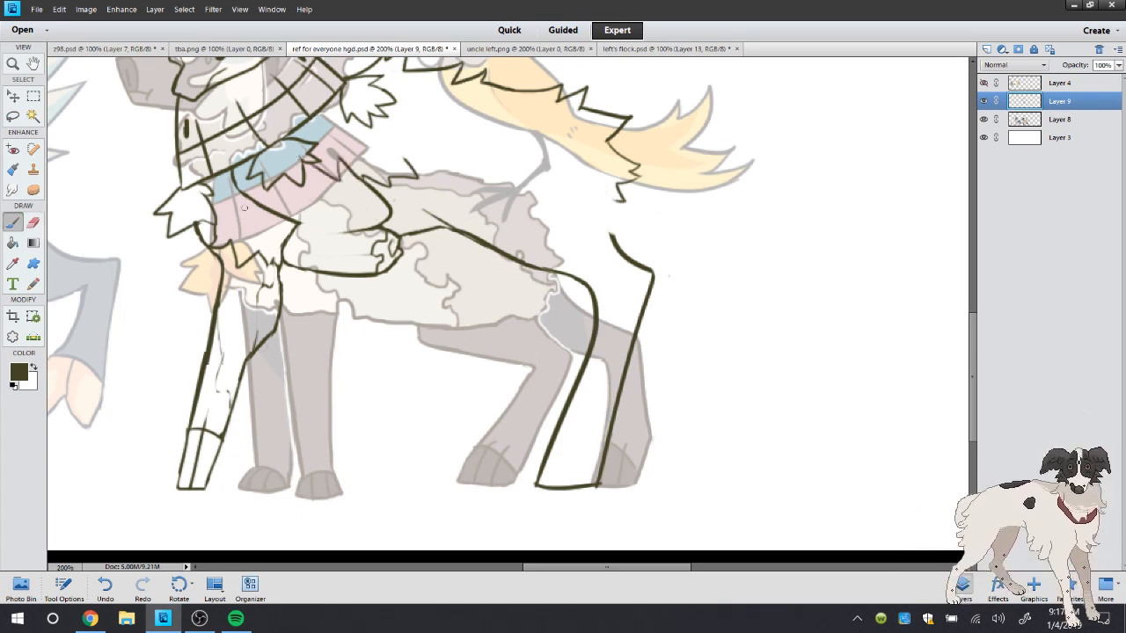
{"action": "left_click", "coordinate": [105, 586]}
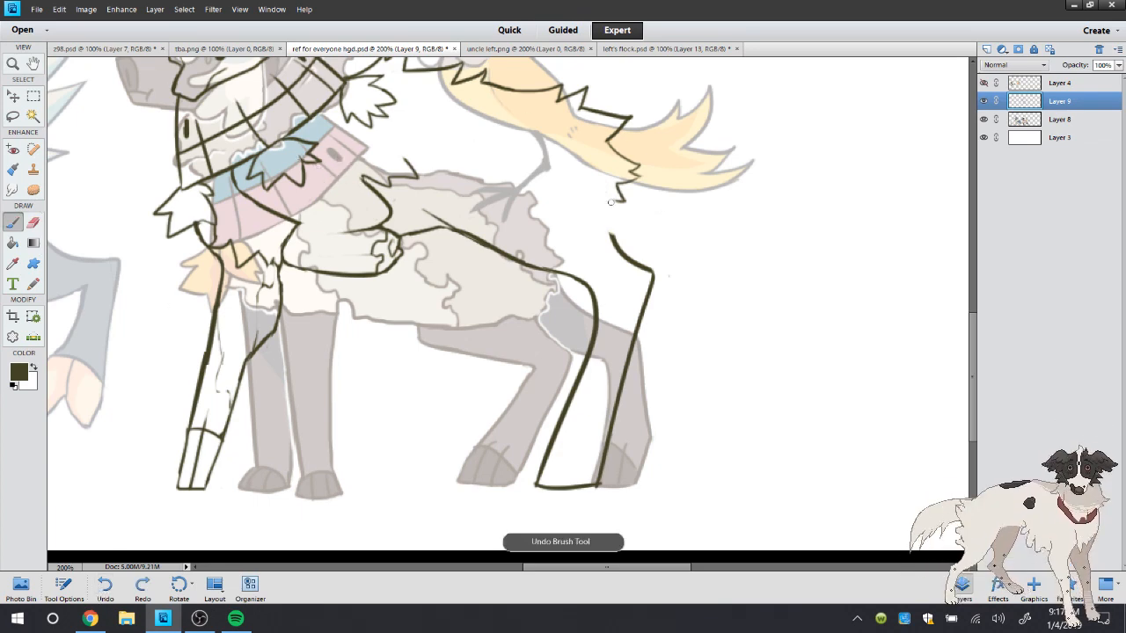
Check the live stream chat in Chrome and return to the drawing in Photoshop Elements
{"action": "left_click", "coordinate": [95, 615]}
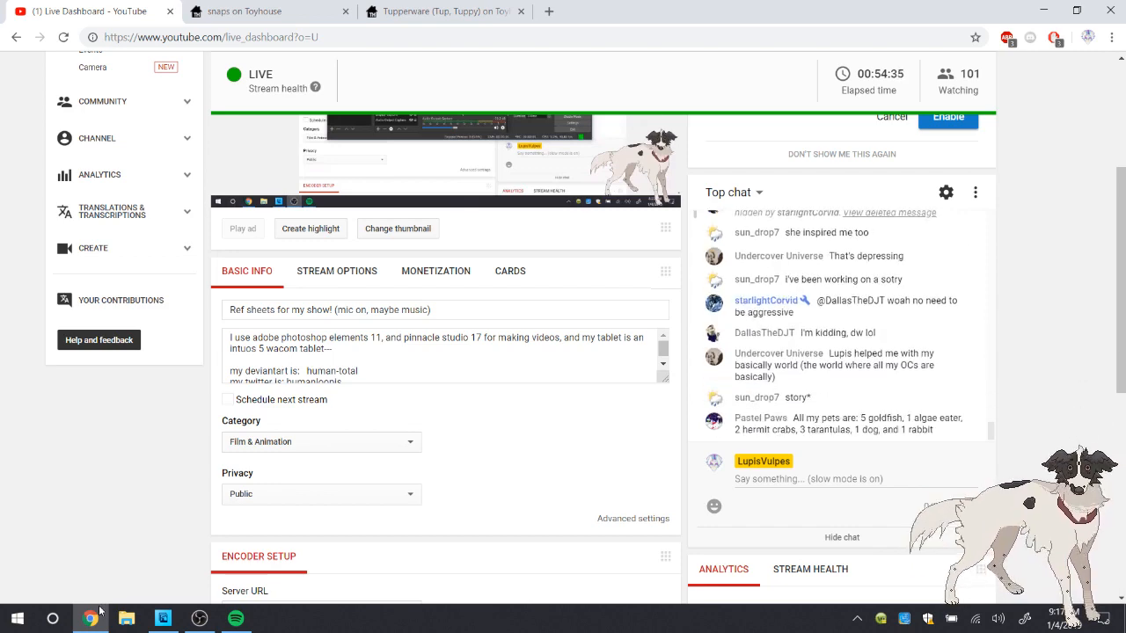
{"action": "left_click", "coordinate": [163, 618]}
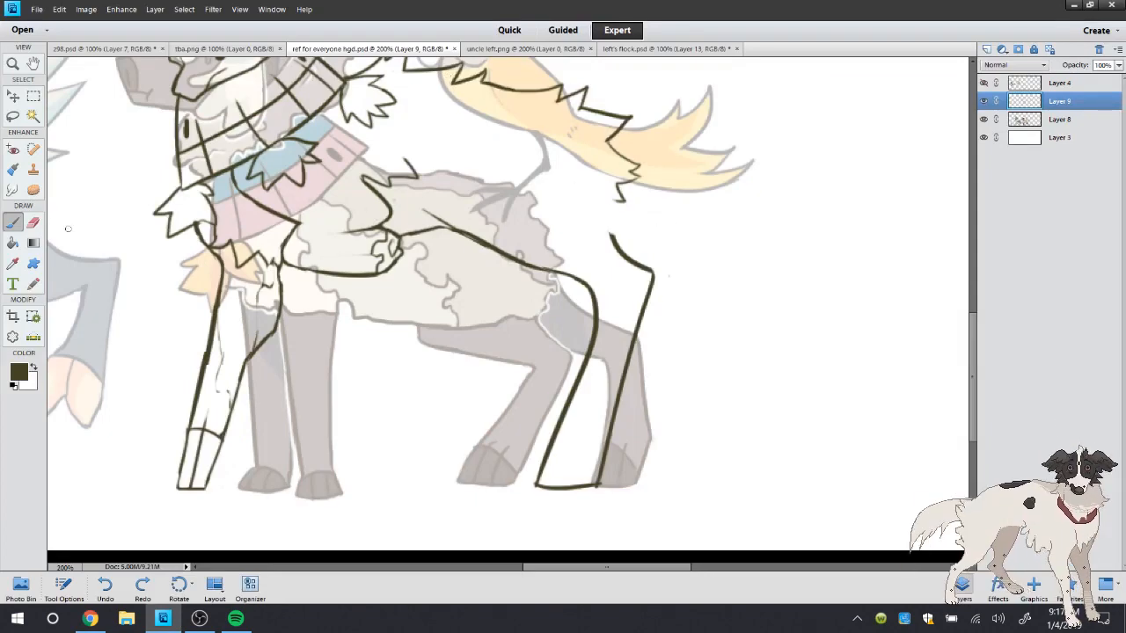
Draw jagged fur tufts on the rump, linking the back's fur outline to the top of the hind leg, and trim the inner line's end
{"action": "left_click", "coordinate": [36, 224]}
{"action": "scroll", "coordinate": [484, 150], "scroll_direction": "up", "scroll_amount": 3}
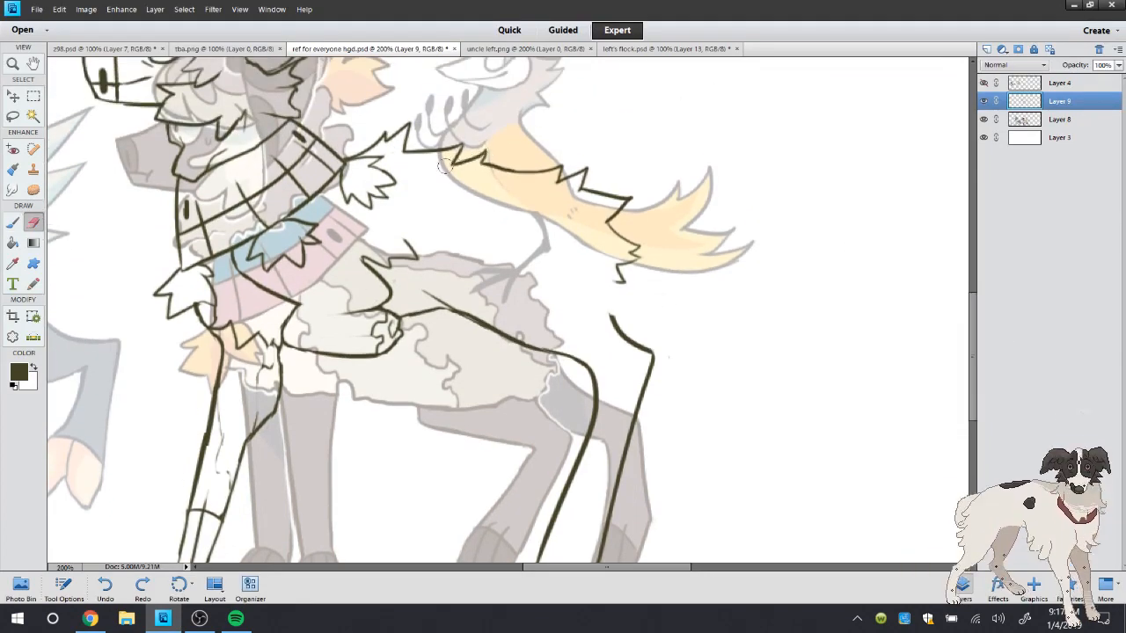
{"action": "left_click", "coordinate": [12, 223]}
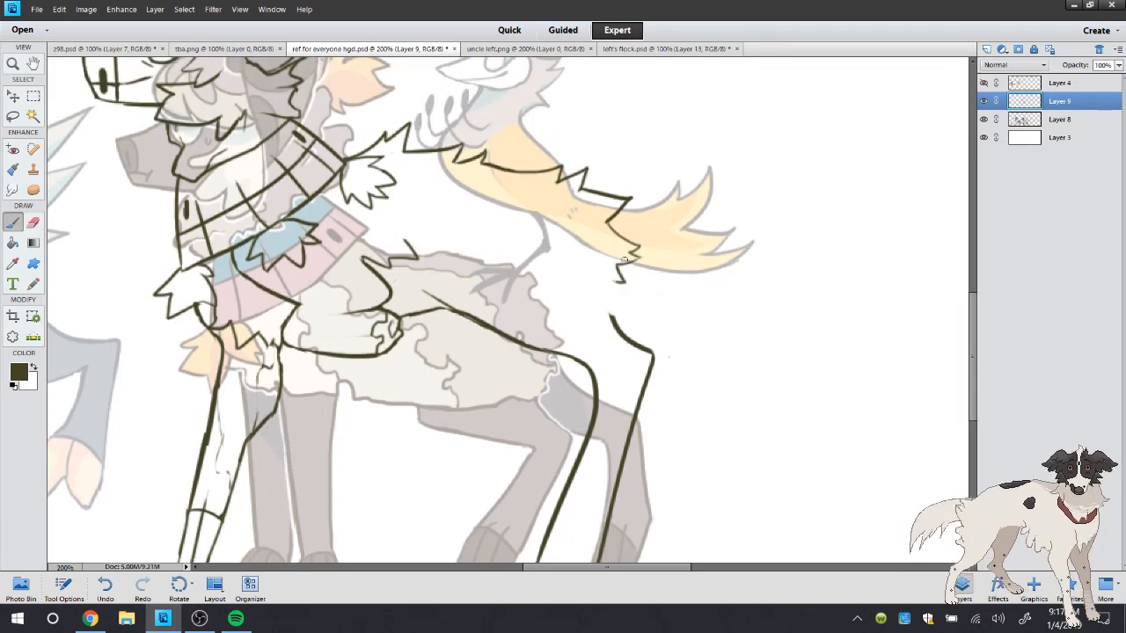
{"action": "mouse_move", "coordinate": [625, 259]}
{"action": "left_mouse_down"}
{"action": "mouse_move", "coordinate": [668, 305]}
{"action": "mouse_move", "coordinate": [598, 319]}
{"action": "left_mouse_up"}
{"action": "mouse_move", "coordinate": [557, 271]}
{"action": "left_mouse_down"}
{"action": "mouse_move", "coordinate": [591, 295]}
{"action": "mouse_move", "coordinate": [570, 329]}
{"action": "left_mouse_up"}
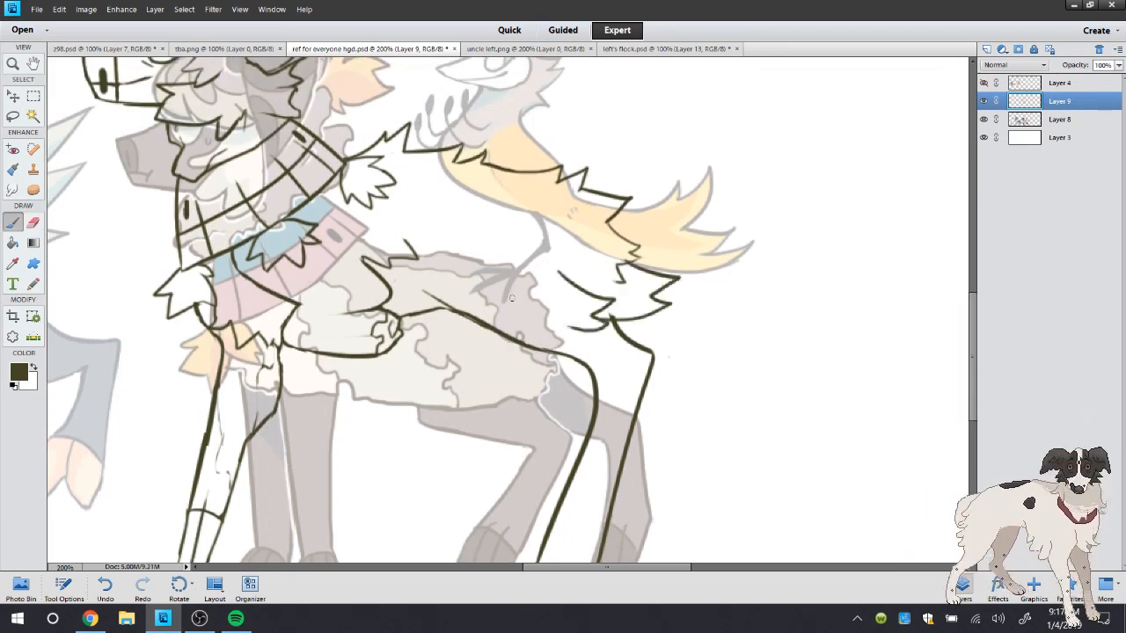
{"action": "mouse_move", "coordinate": [605, 216]}
{"action": "left_mouse_down"}
{"action": "mouse_move", "coordinate": [587, 221]}
{"action": "mouse_move", "coordinate": [611, 211]}
{"action": "left_mouse_up"}
{"action": "left_click", "coordinate": [33, 222]}
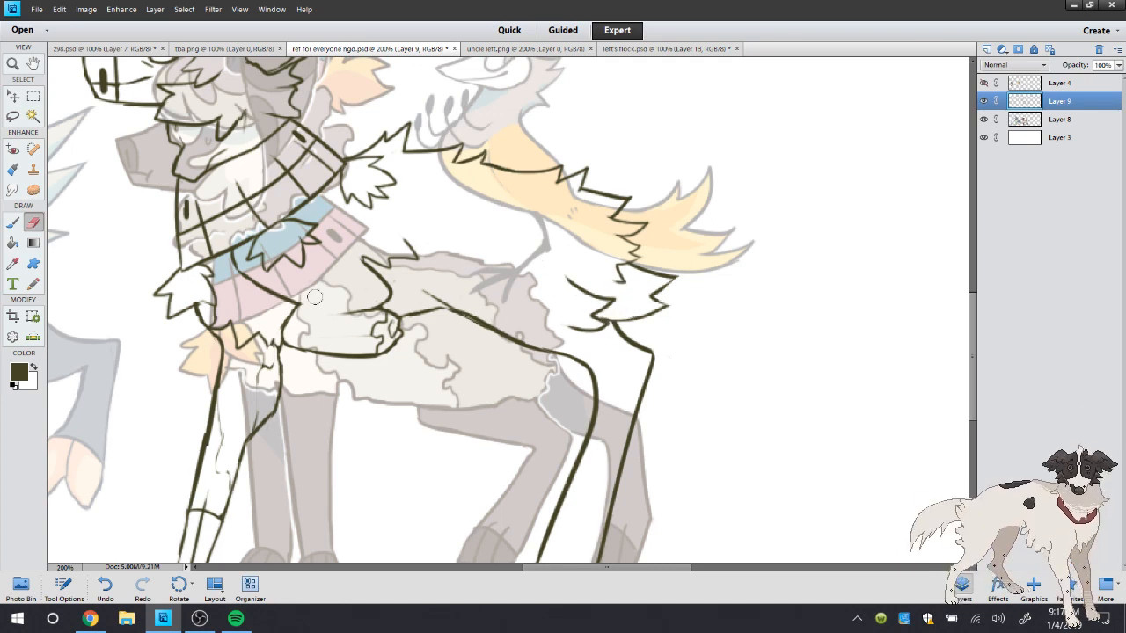
Draw pointed fur tufts along the top of the hind thigh from the belly line to the rump, and trim their ends with the Eraser
{"action": "left_click", "coordinate": [16, 222]}
{"action": "left_click_drag", "start_coordinate": [498, 334], "coordinate": [526, 357]}
{"action": "mouse_move", "coordinate": [532, 317]}
{"action": "left_mouse_down"}
{"action": "mouse_move", "coordinate": [539, 345]}
{"action": "mouse_move", "coordinate": [588, 348]}
{"action": "left_mouse_up"}
{"action": "left_click_drag", "start_coordinate": [568, 319], "coordinate": [584, 350]}
{"action": "key", "text": "e"}
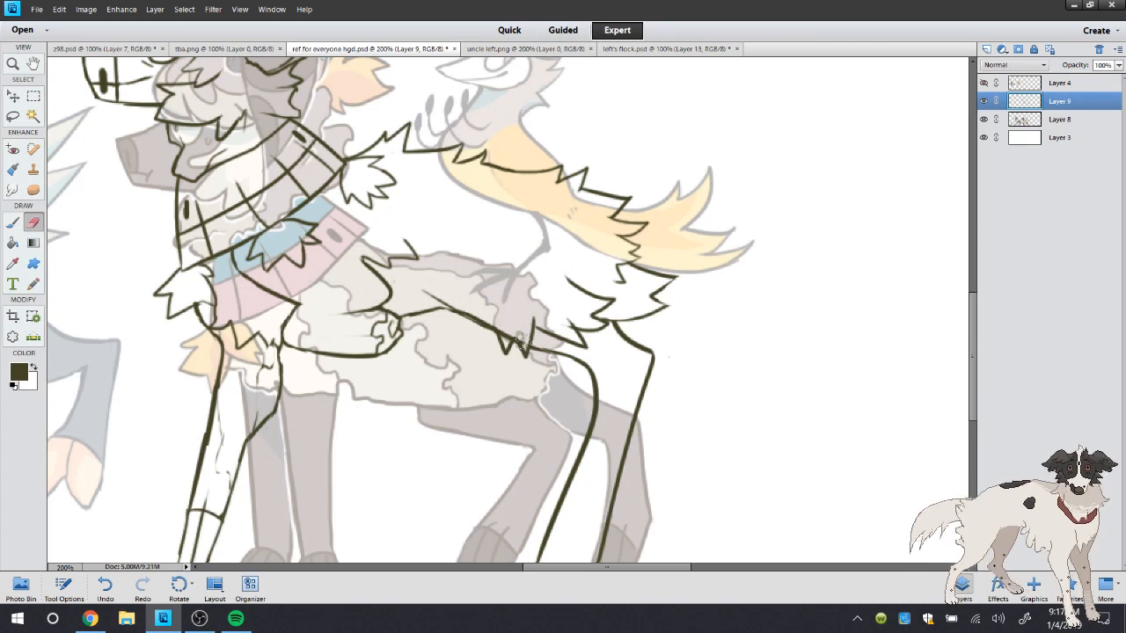
{"action": "left_click_drag", "start_coordinate": [537, 315], "coordinate": [530, 320]}
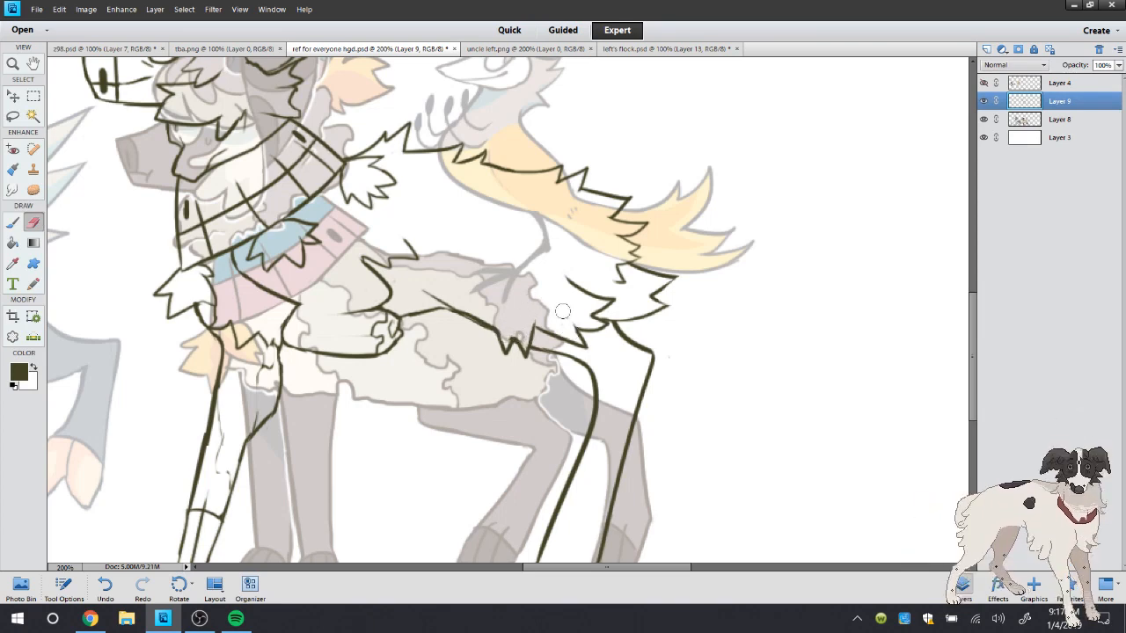
{"action": "left_click_drag", "start_coordinate": [563, 277], "coordinate": [568, 283]}
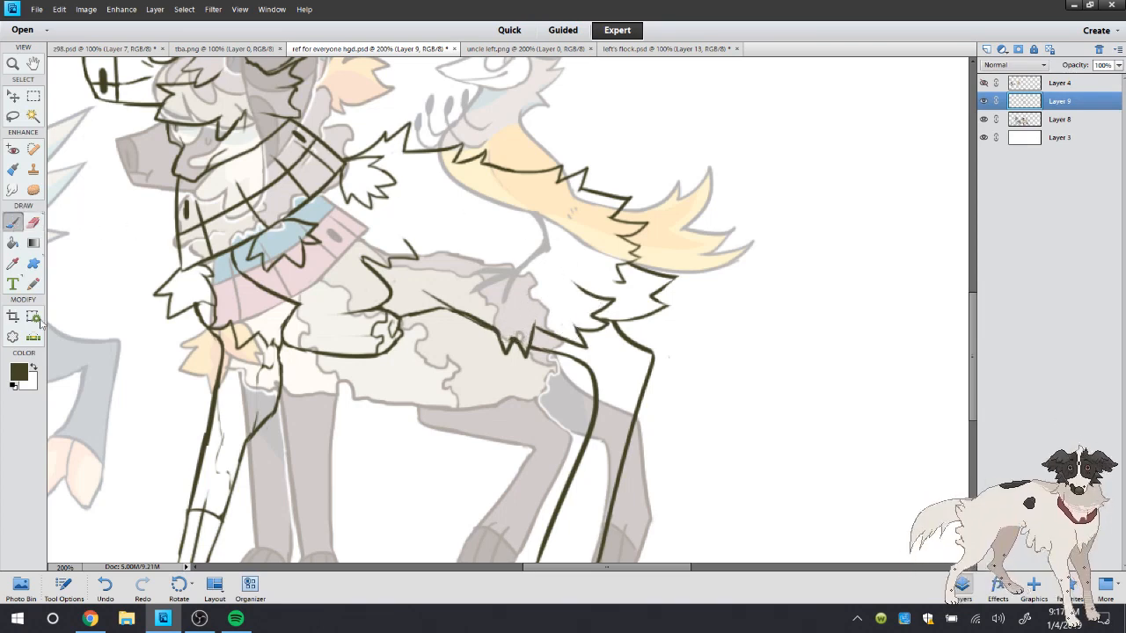
Check the live stream chat in Chrome and return to the drawing in Photoshop Elements
{"action": "left_click", "coordinate": [90, 619]}
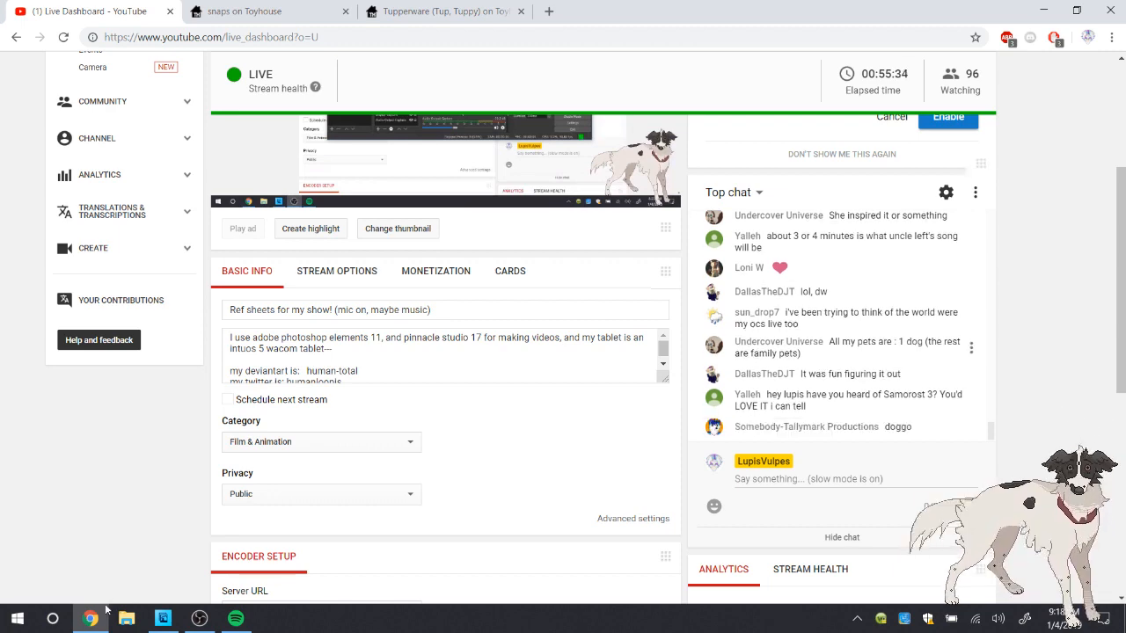
{"action": "left_click", "coordinate": [91, 619]}
{"action": "left_click", "coordinate": [91, 619]}
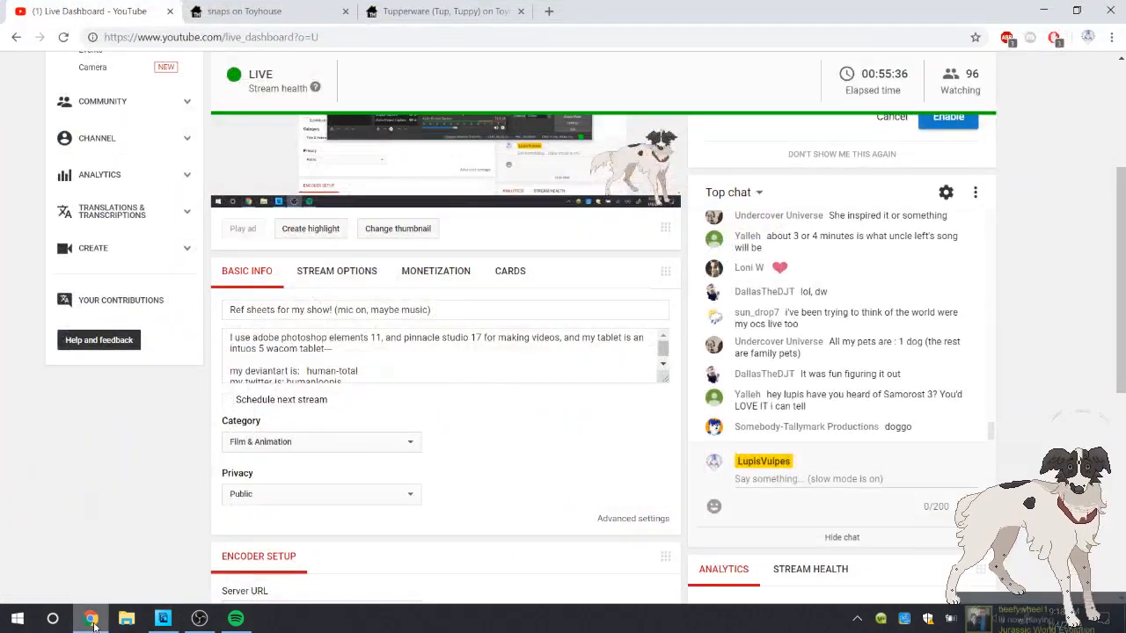
{"action": "left_click", "coordinate": [90, 618]}
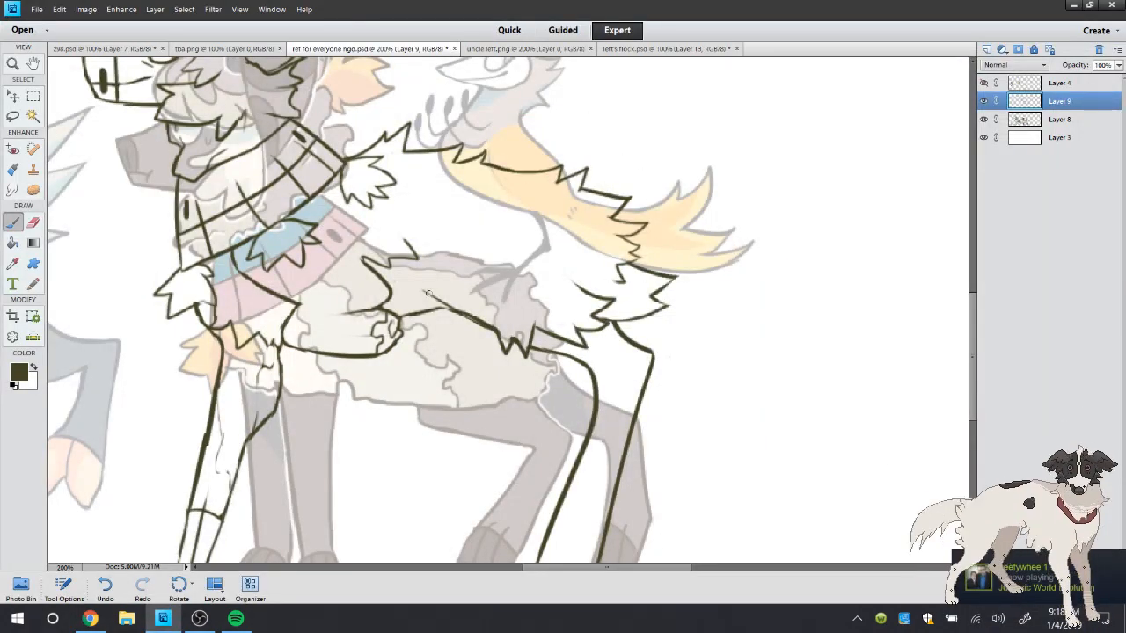
Check the fur on uncle left.png, hide Layer 8, and draw a jagged fur line along the lower flank from the elbow to the rump
{"action": "left_click", "coordinate": [525, 48]}
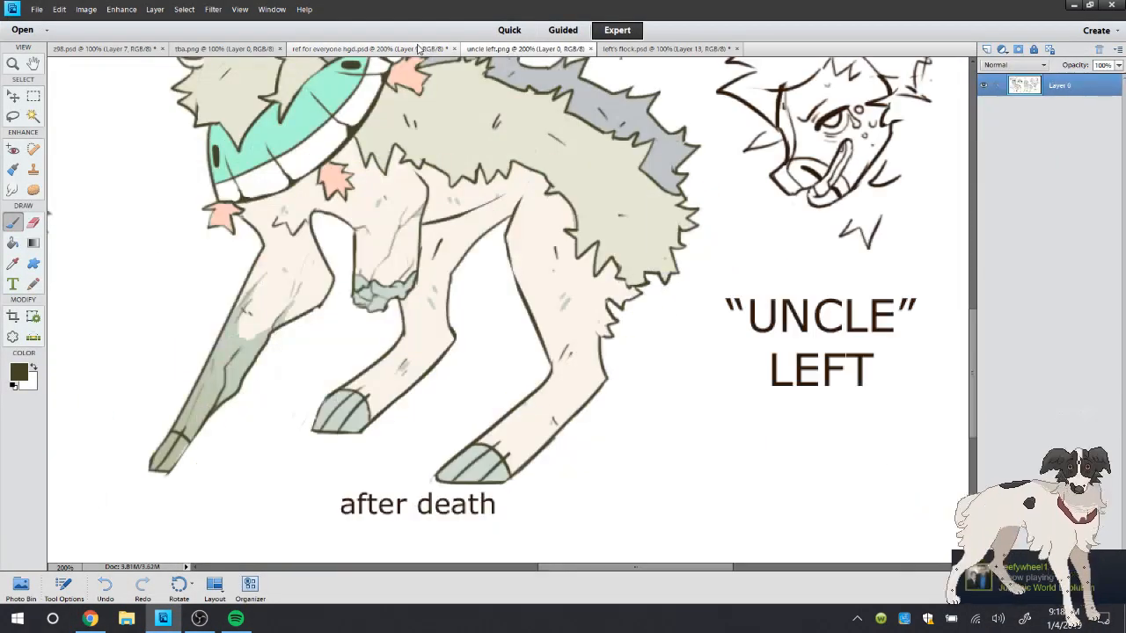
{"action": "left_click", "coordinate": [370, 48]}
{"action": "left_click", "coordinate": [984, 120]}
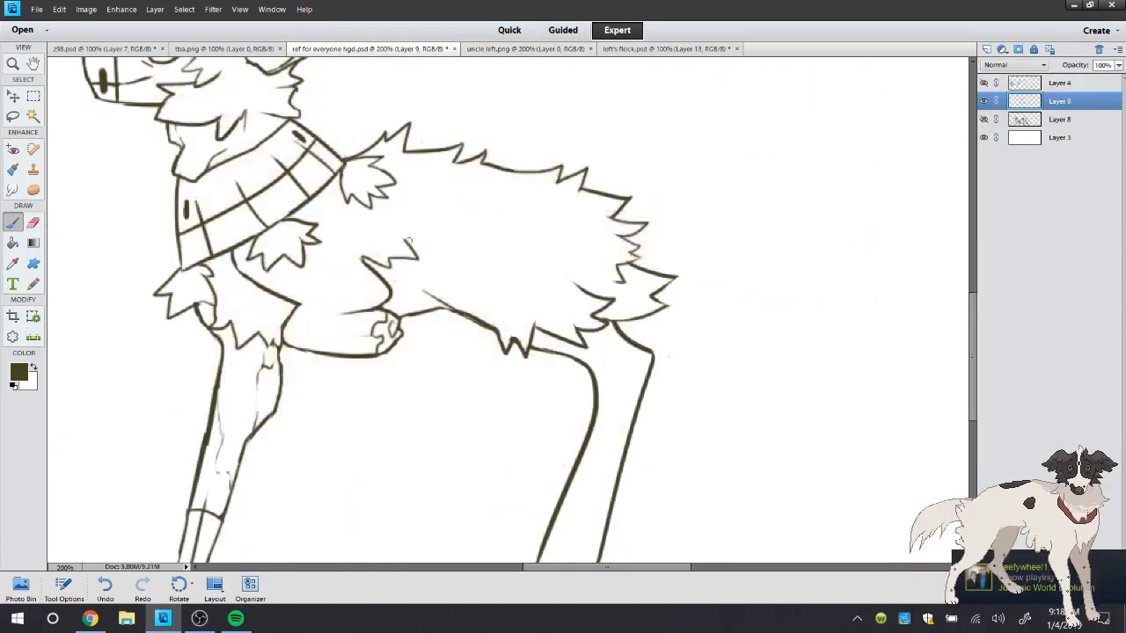
{"action": "mouse_move", "coordinate": [408, 241]}
{"action": "left_mouse_down"}
{"action": "mouse_move", "coordinate": [455, 281]}
{"action": "mouse_move", "coordinate": [532, 297]}
{"action": "mouse_move", "coordinate": [569, 307]}
{"action": "left_mouse_up"}
{"action": "left_click", "coordinate": [35, 222]}
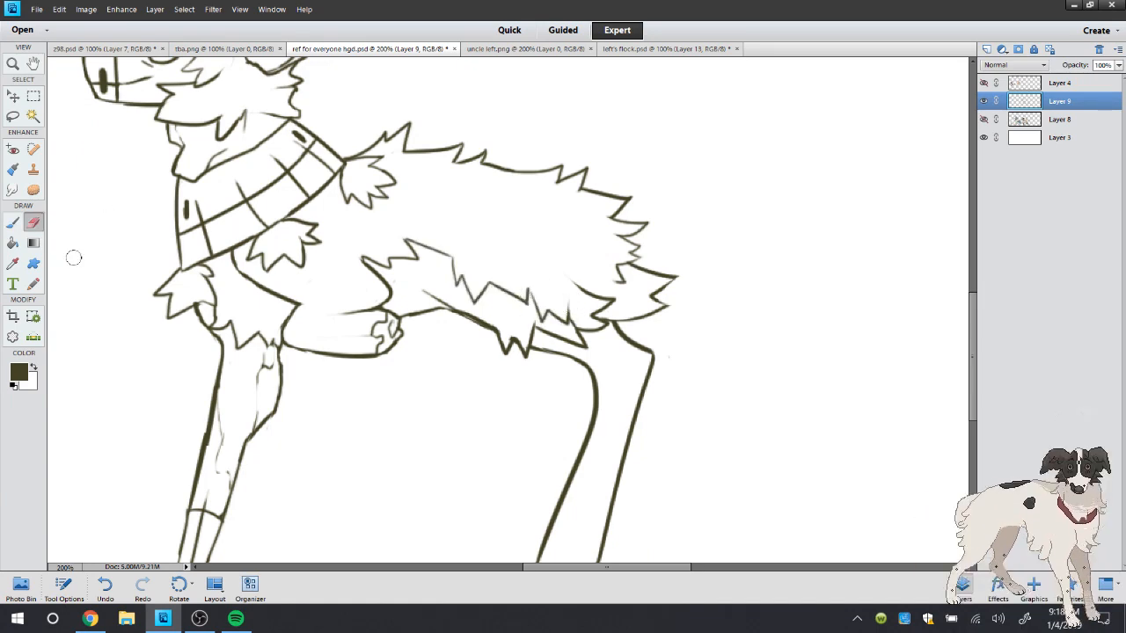
{"action": "left_click", "coordinate": [14, 222]}
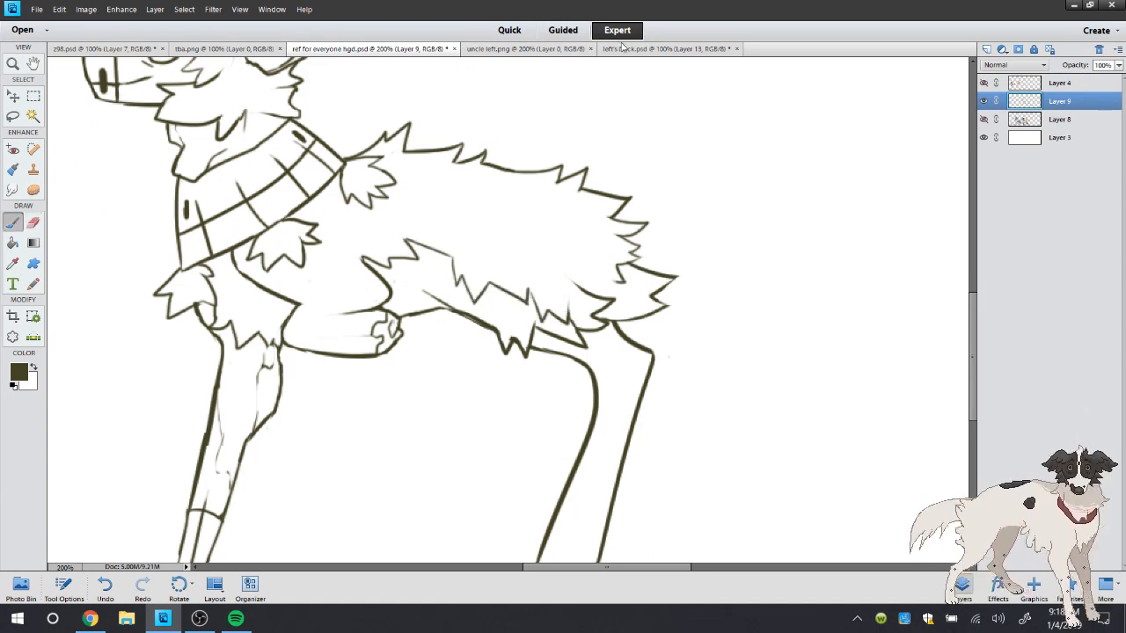
Using uncle left.png as reference, draw jagged fur tufts from the lower shawl tassel to the flank fur line and tidy their ends
{"action": "left_click", "coordinate": [526, 48]}
{"action": "left_click", "coordinate": [380, 49]}
{"action": "mouse_move", "coordinate": [361, 261]}
{"action": "left_mouse_down"}
{"action": "mouse_move", "coordinate": [353, 231]}
{"action": "mouse_move", "coordinate": [361, 279]}
{"action": "left_mouse_up"}
{"action": "key", "text": "ctrl+z"}
{"action": "key", "text": "e"}
{"action": "left_click", "coordinate": [18, 222]}
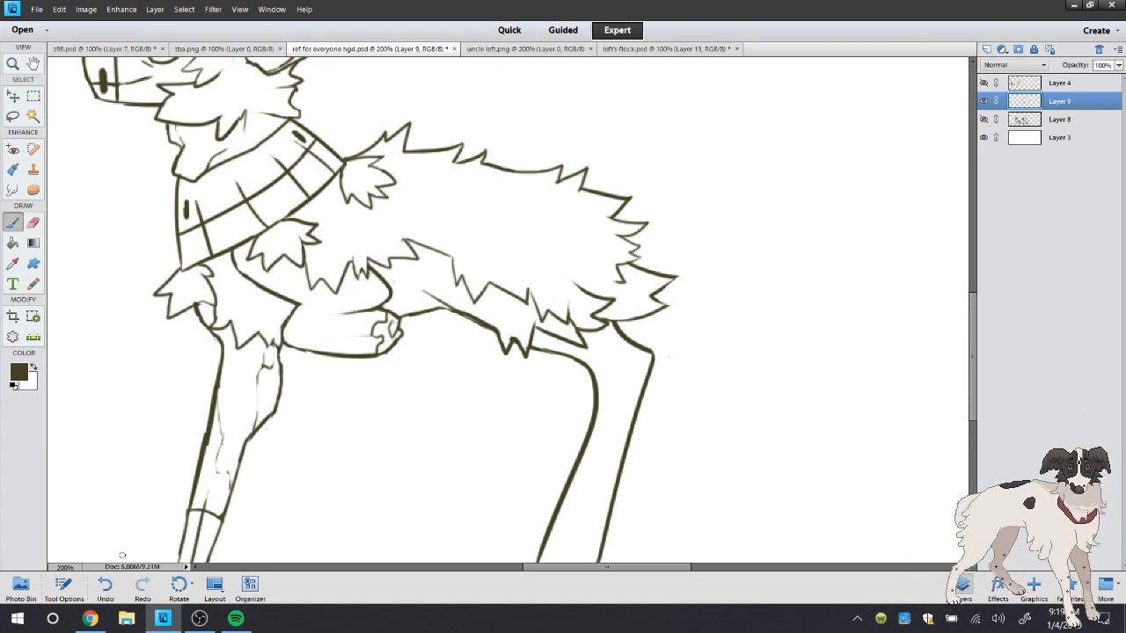
{"action": "left_click", "coordinate": [105, 586]}
Check uncle left.png again and draw a jagged inner fur line below the back, from the upper shawl tassel to the rump
{"action": "left_click", "coordinate": [532, 50]}
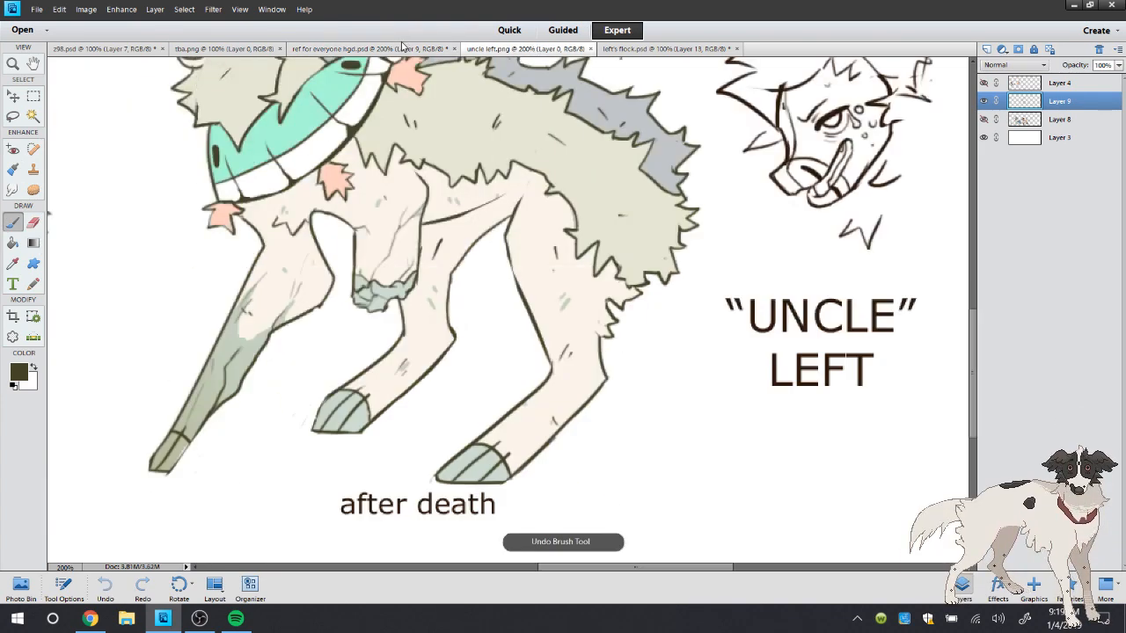
{"action": "left_click", "coordinate": [403, 48]}
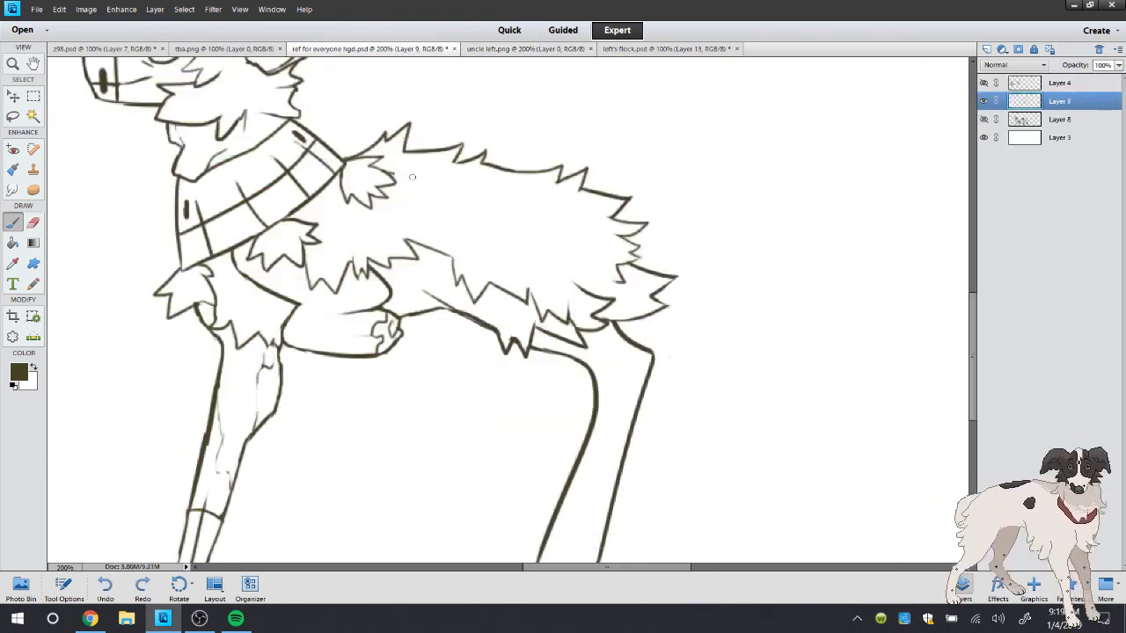
{"action": "mouse_move", "coordinate": [394, 175]}
{"action": "left_mouse_down"}
{"action": "mouse_move", "coordinate": [432, 179]}
{"action": "mouse_move", "coordinate": [403, 170]}
{"action": "mouse_move", "coordinate": [433, 169]}
{"action": "mouse_move", "coordinate": [451, 183]}
{"action": "mouse_move", "coordinate": [458, 174]}
{"action": "mouse_move", "coordinate": [453, 183]}
{"action": "mouse_move", "coordinate": [531, 198]}
{"action": "mouse_move", "coordinate": [530, 224]}
{"action": "mouse_move", "coordinate": [546, 221]}
{"action": "mouse_move", "coordinate": [562, 247]}
{"action": "mouse_move", "coordinate": [571, 231]}
{"action": "mouse_move", "coordinate": [580, 247]}
{"action": "mouse_move", "coordinate": [589, 225]}
{"action": "mouse_move", "coordinate": [606, 262]}
{"action": "mouse_move", "coordinate": [590, 296]}
{"action": "mouse_move", "coordinate": [616, 281]}
{"action": "left_mouse_up"}
{"action": "key", "text": "ctrl+z"}
{"action": "key", "text": "ctrl+z"}
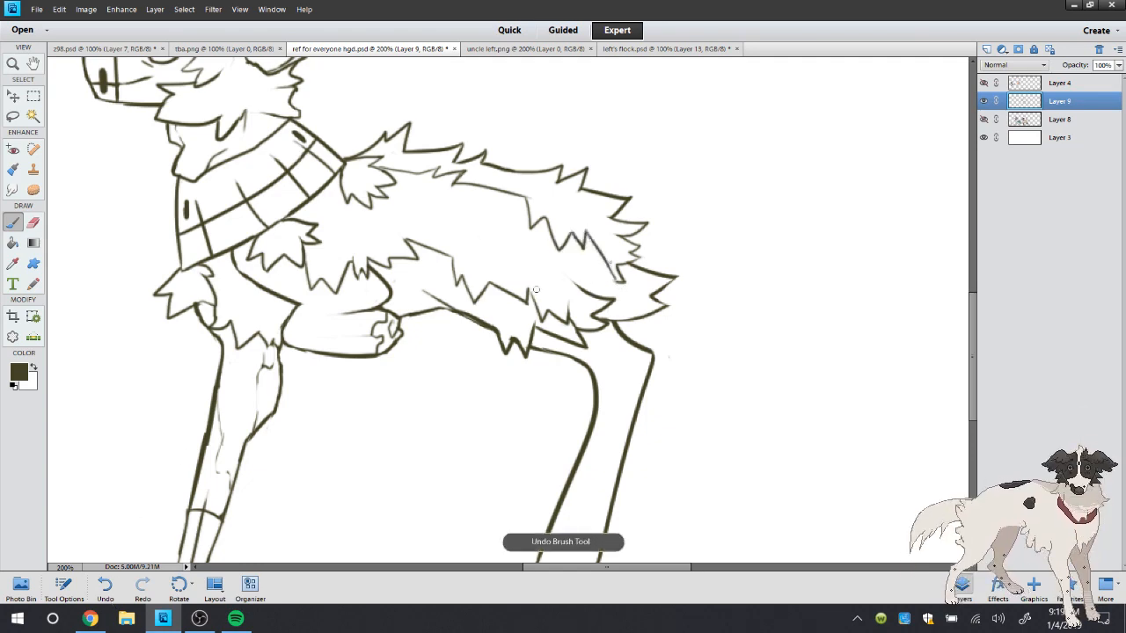
Erase a gap midway along the inner back fur line, fill it with pointed tufts, and view the drawing at 100%
{"action": "left_click", "coordinate": [32, 222]}
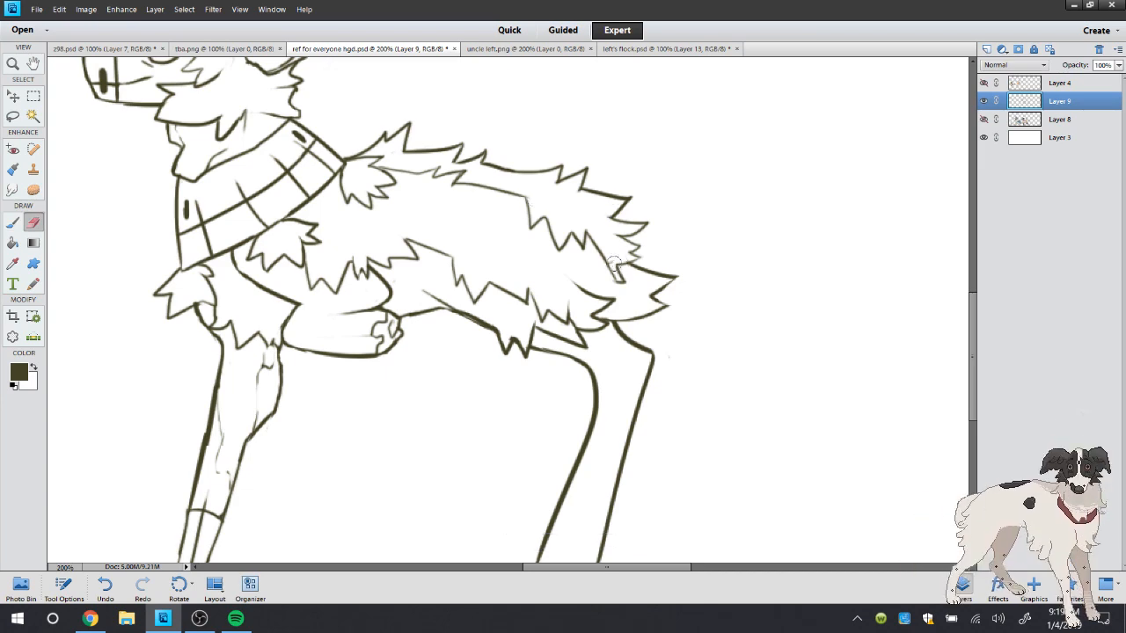
{"action": "left_click", "coordinate": [14, 223]}
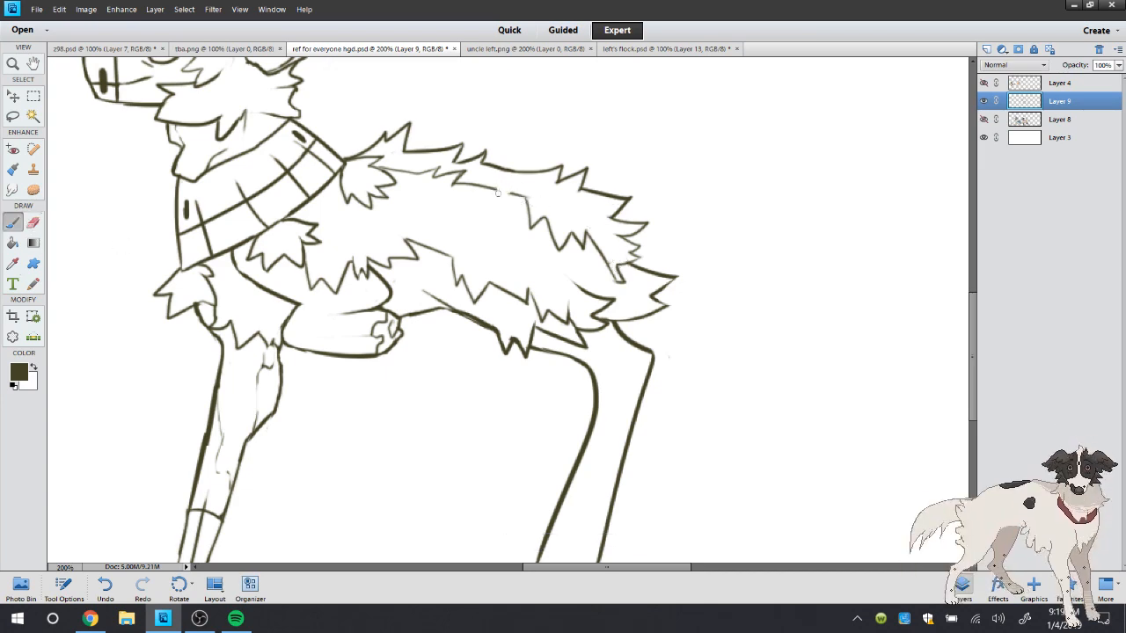
{"action": "mouse_move", "coordinate": [497, 188]}
{"action": "left_mouse_down"}
{"action": "mouse_move", "coordinate": [498, 212]}
{"action": "mouse_move", "coordinate": [504, 189]}
{"action": "mouse_move", "coordinate": [508, 202]}
{"action": "left_mouse_up"}
{"action": "left_click", "coordinate": [33, 224]}
{"action": "double_click", "coordinate": [13, 63]}
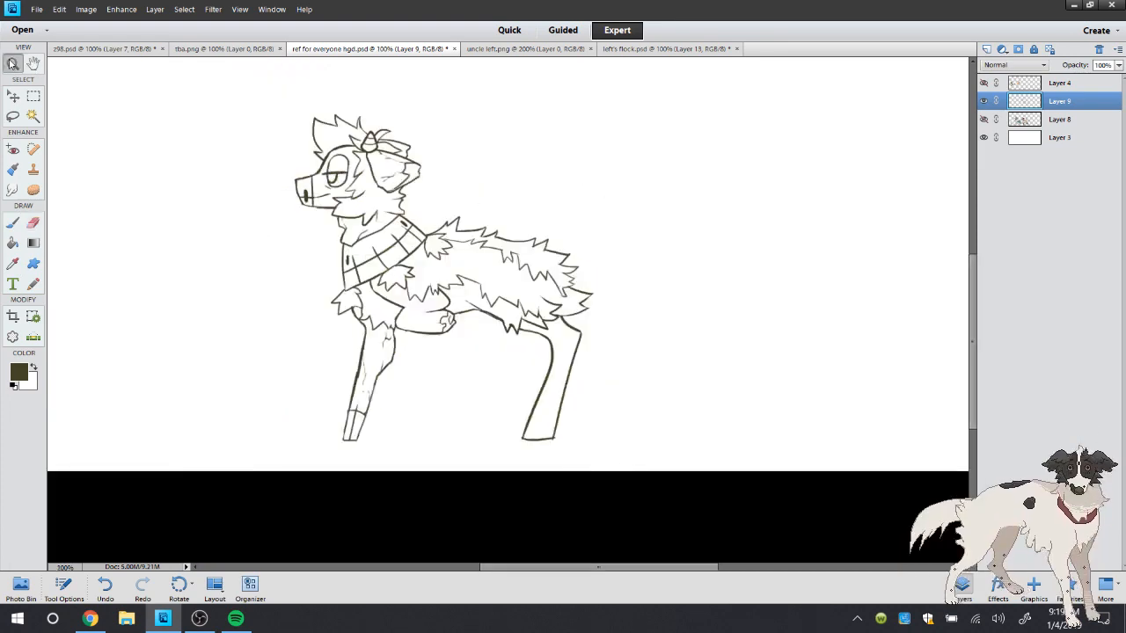
Switch to Chrome to check the live stream chat, and close the Spotify window
{"action": "left_click", "coordinate": [61, 624]}
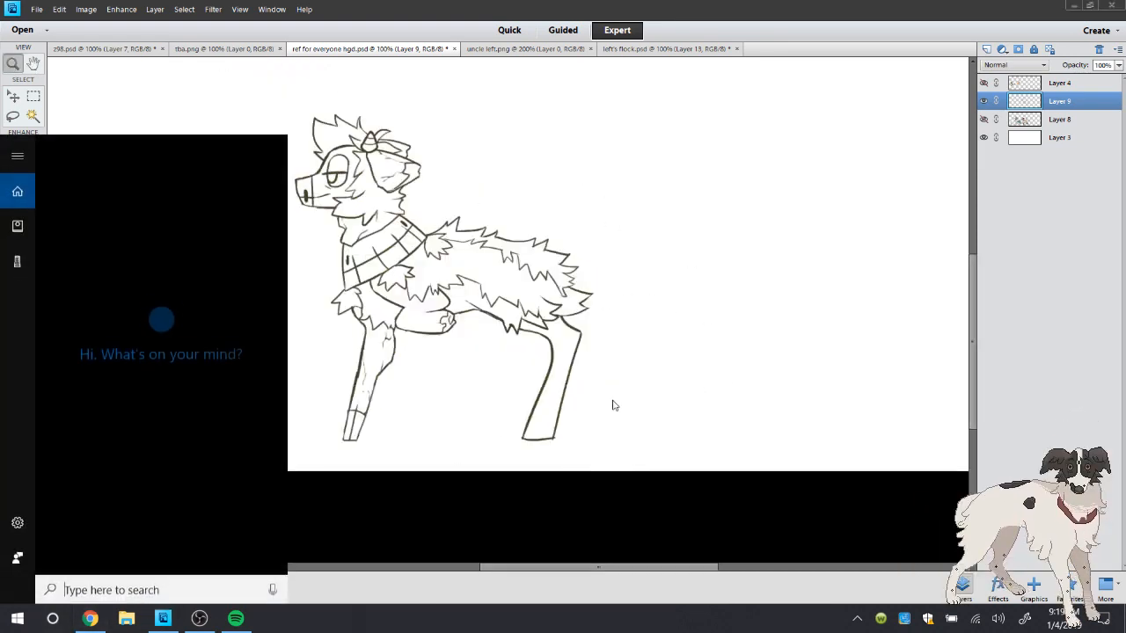
{"action": "left_click", "coordinate": [93, 618]}
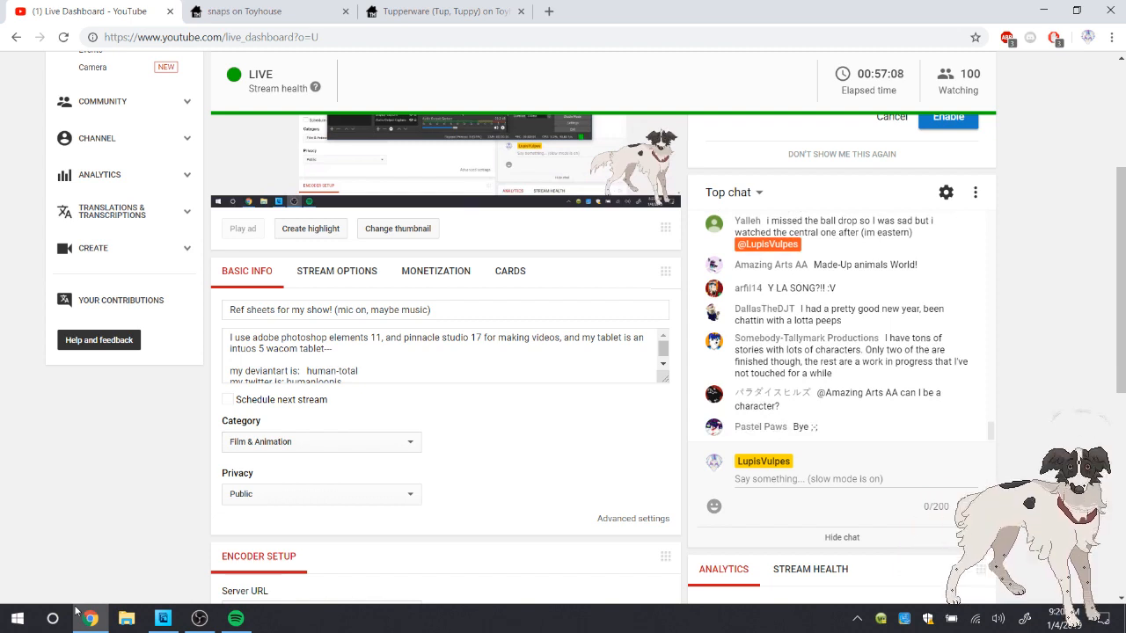
{"action": "mouse_move", "coordinate": [90, 616]}
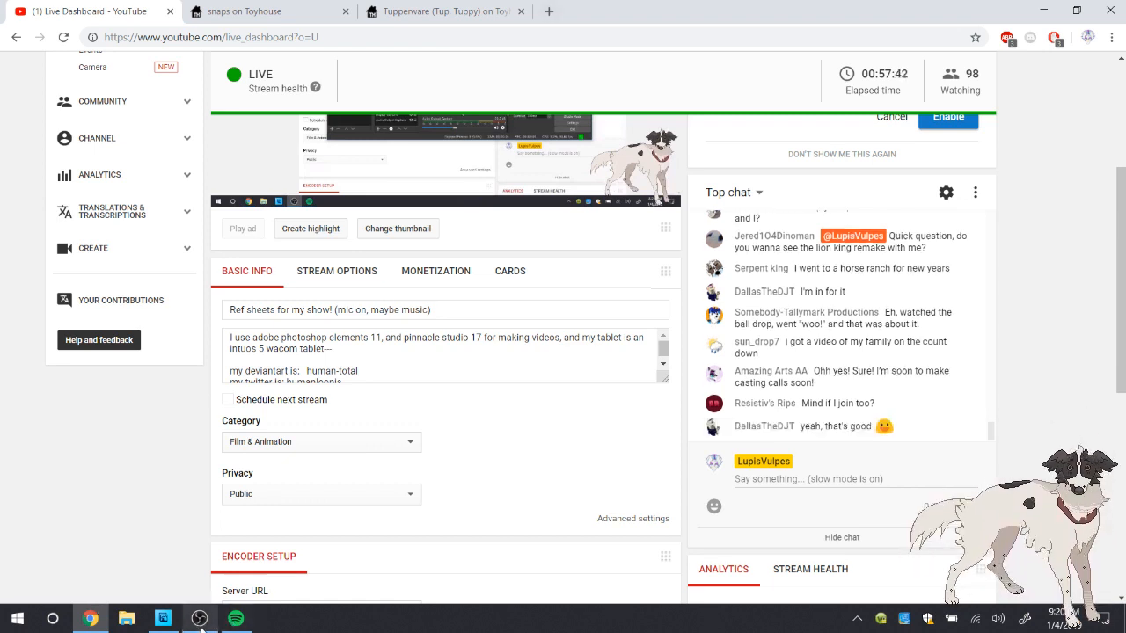
{"action": "left_click", "coordinate": [236, 625]}
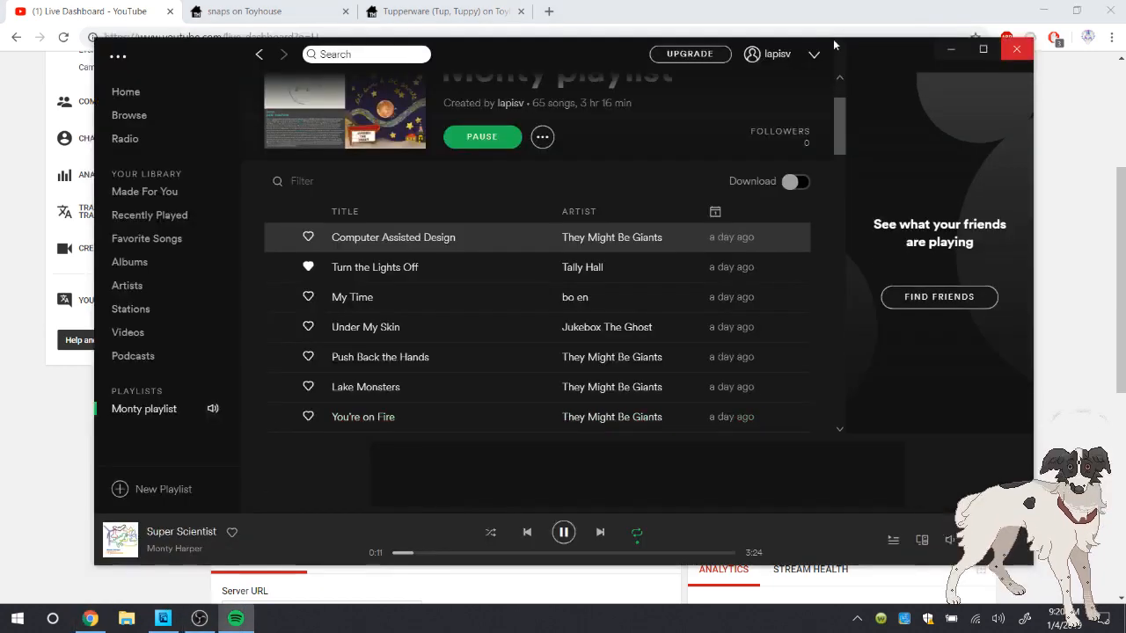
{"action": "left_click", "coordinate": [1019, 45]}
Read back through earlier messages in the live stream chat and return to the newest ones
{"action": "scroll", "coordinate": [563, 327], "scroll_direction": "down", "scroll_amount": 1}
{"action": "scroll", "coordinate": [563, 327], "scroll_direction": "up", "scroll_amount": 1}
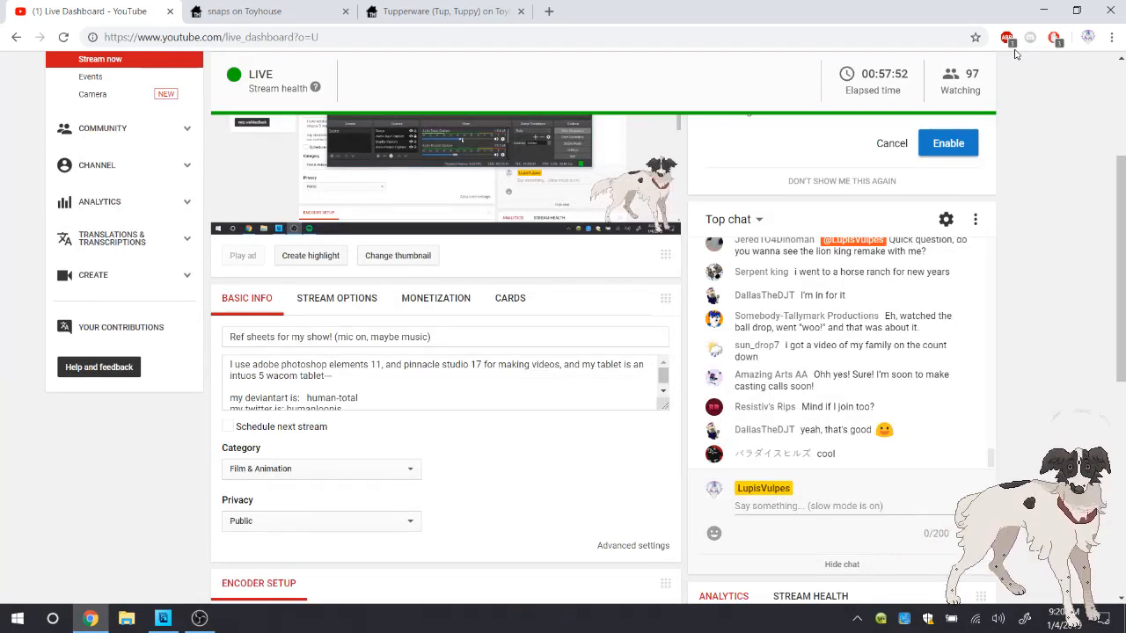
{"action": "scroll", "coordinate": [841, 352], "scroll_direction": "up", "scroll_amount": 1}
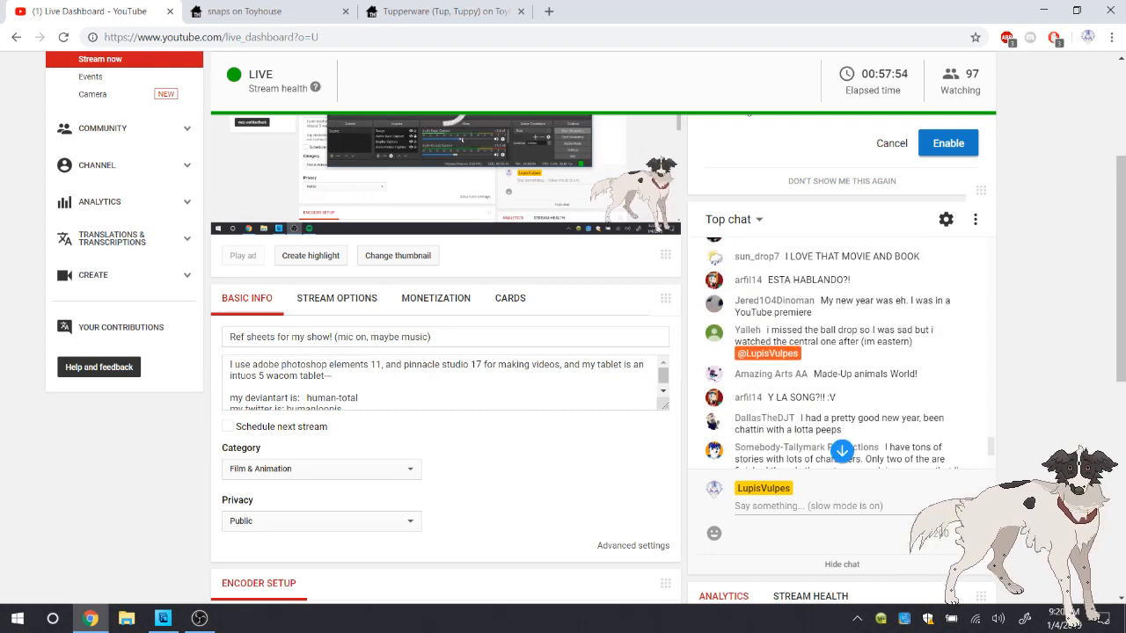
{"action": "scroll", "coordinate": [842, 351], "scroll_direction": "down", "scroll_amount": 1}
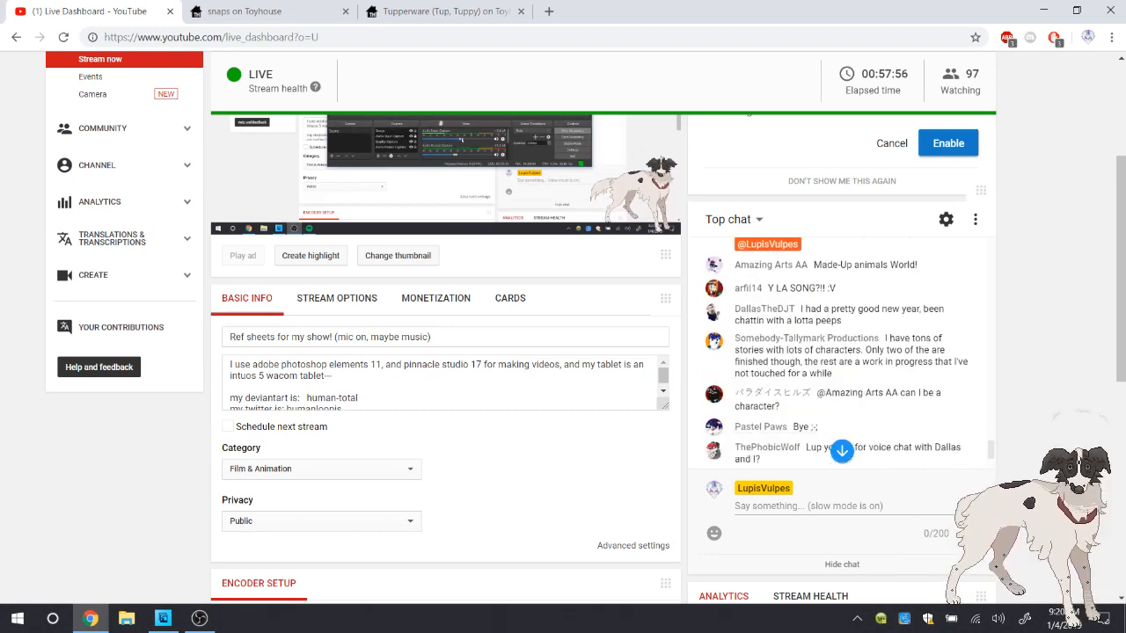
{"action": "left_click", "coordinate": [842, 451]}
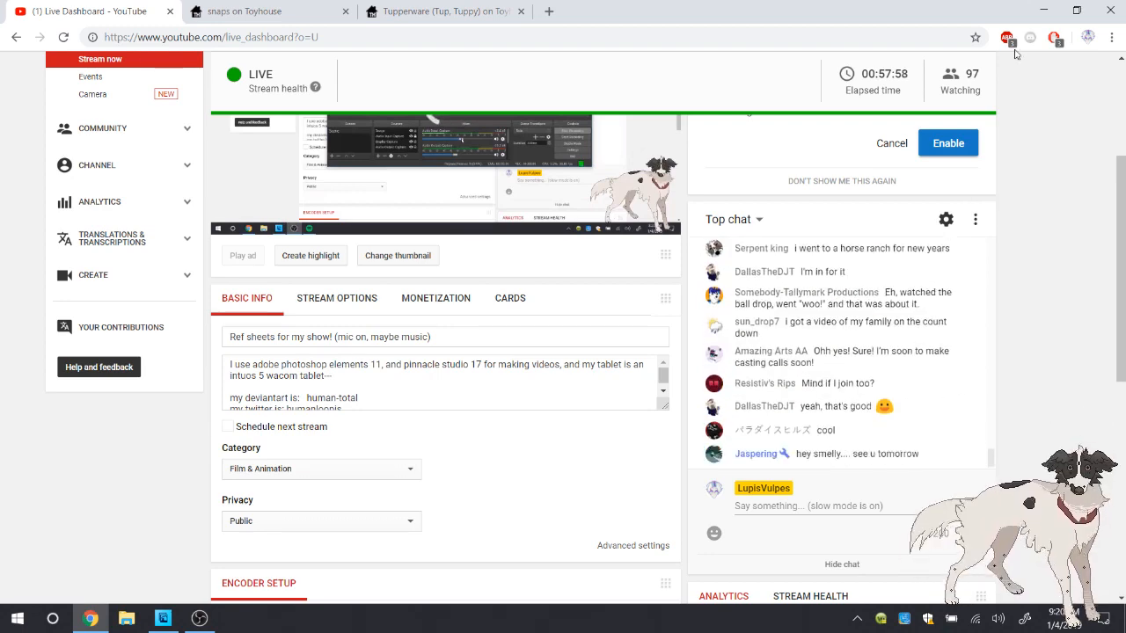
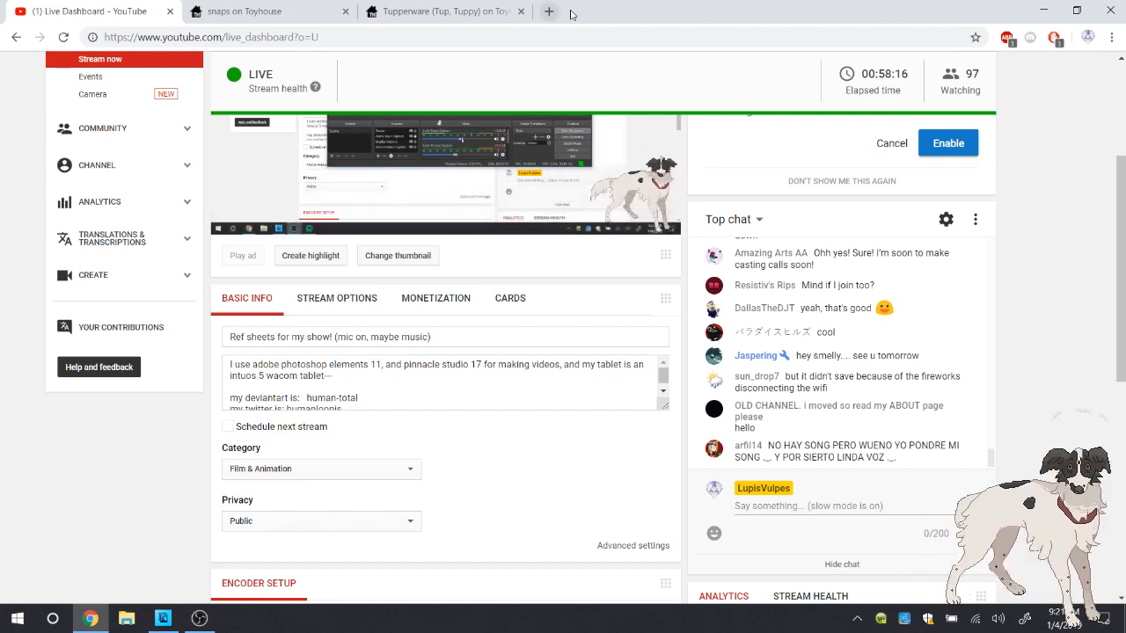
Open discord.com in a new browser tab, check the live stream chat while it loads, and open the Discord web app
{"action": "left_click", "coordinate": [550, 11]}
{"action": "type", "text": "d"}
{"action": "key", "text": "Return"}
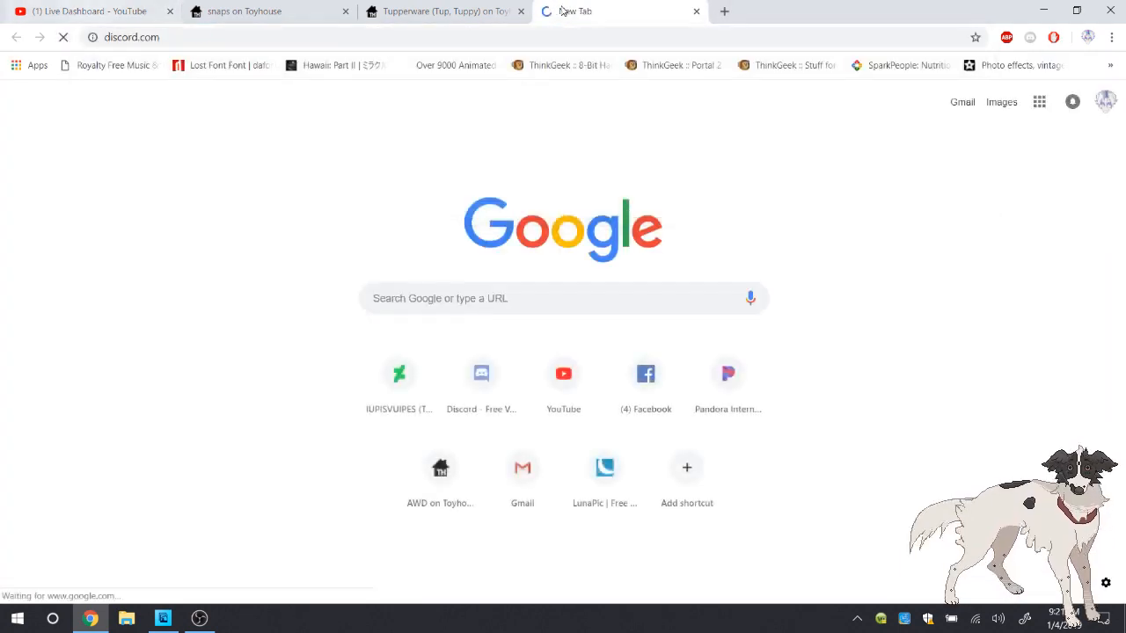
{"action": "key", "text": "ctrl+1"}
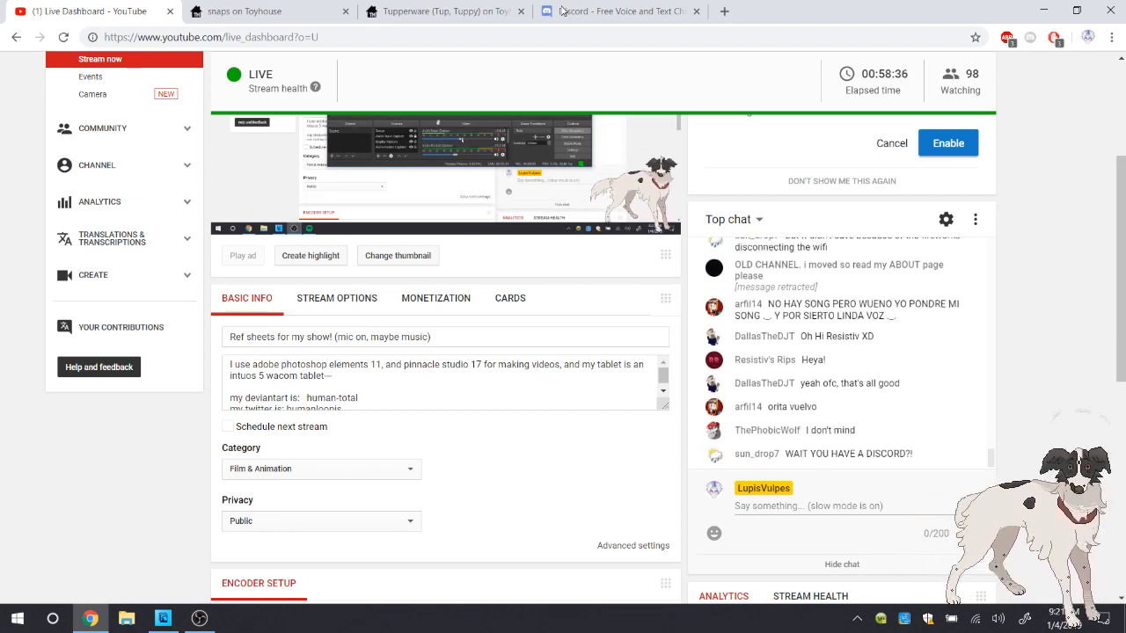
{"action": "left_click", "coordinate": [563, 10]}
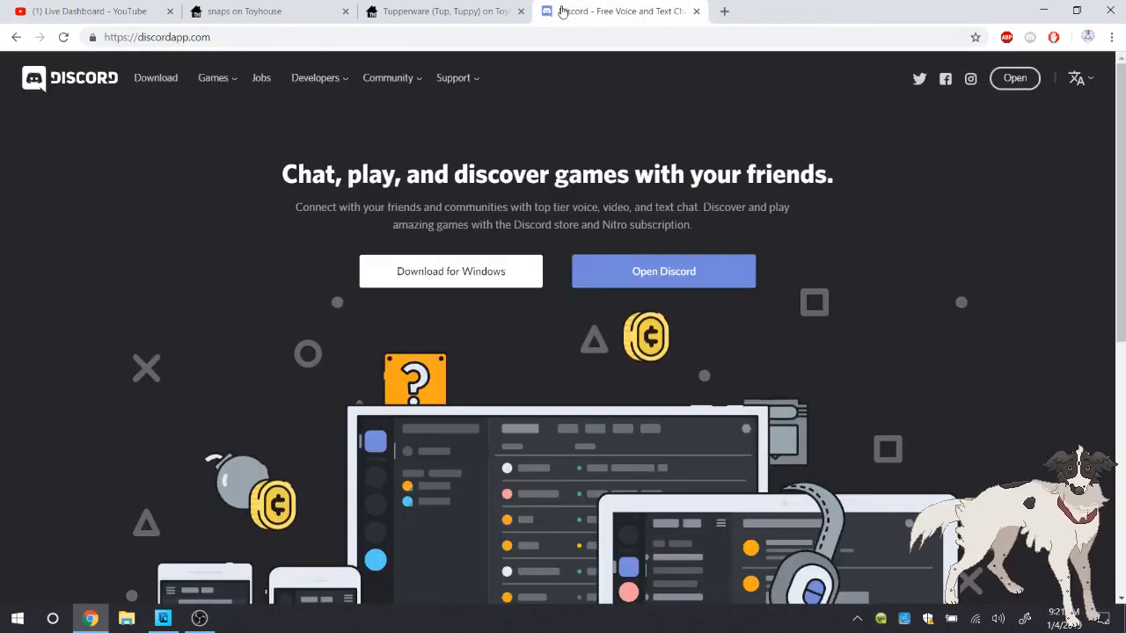
{"action": "key", "text": "ctrl+1"}
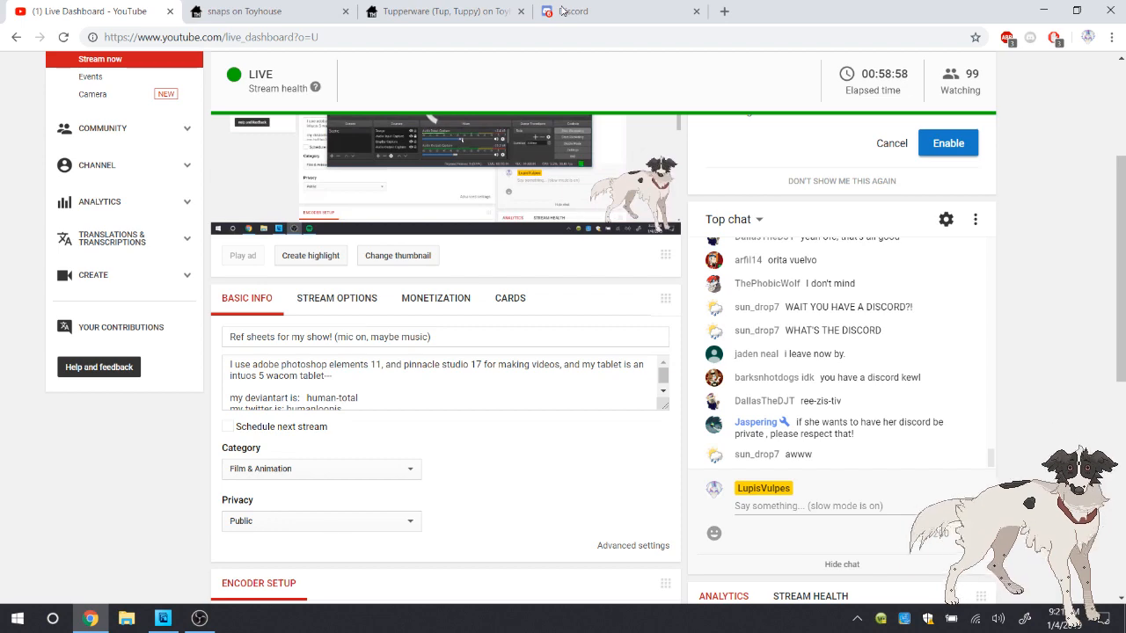
{"action": "left_click", "coordinate": [563, 11]}
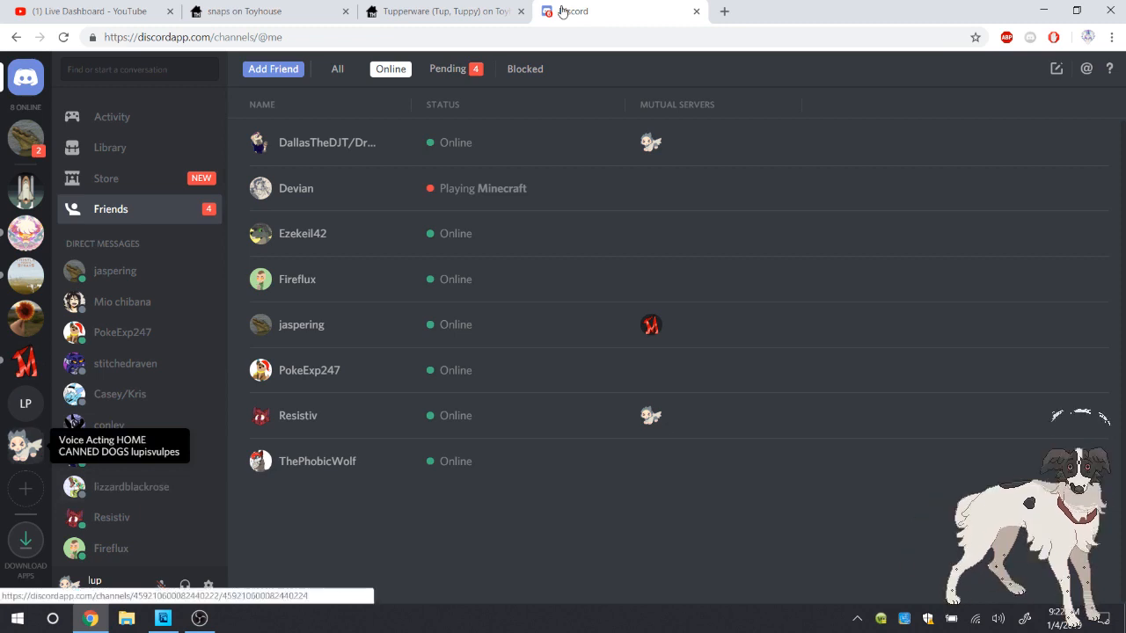
Open the Voice Acting HOME CANNED DOGS server in Discord and join its General voice channel
{"action": "left_click", "coordinate": [25, 446]}
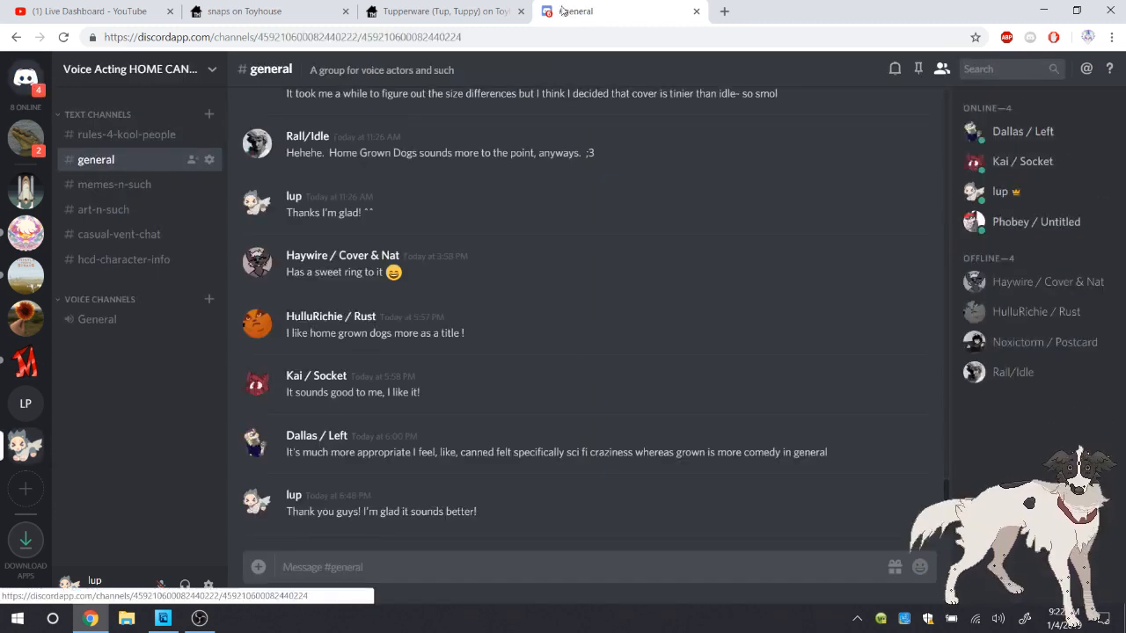
{"action": "left_click", "coordinate": [138, 70]}
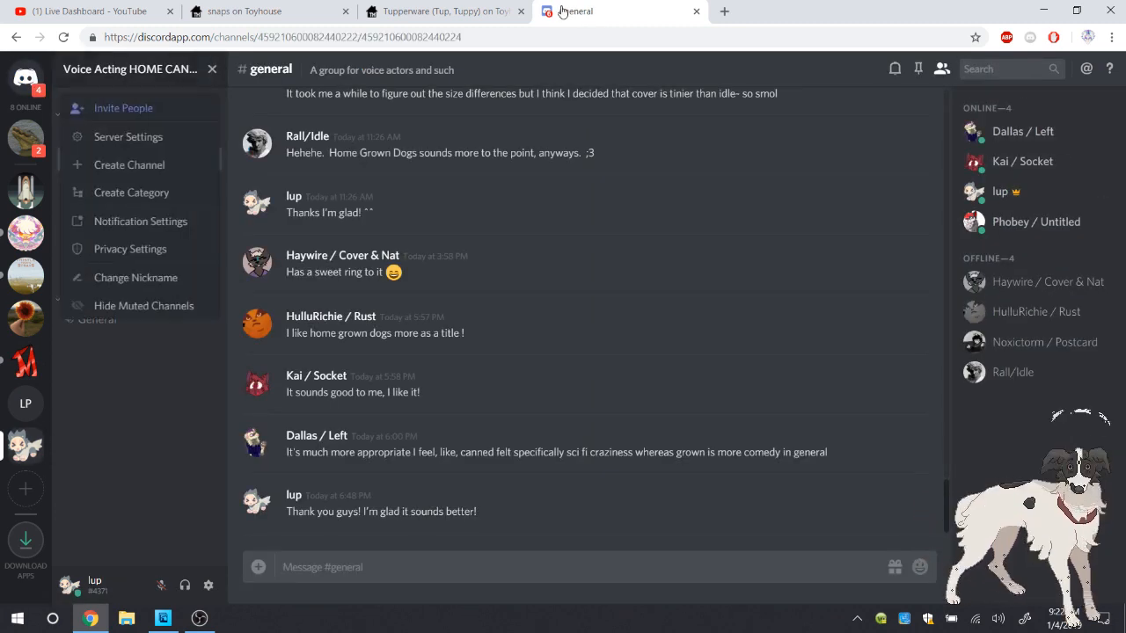
{"action": "left_click", "coordinate": [128, 136]}
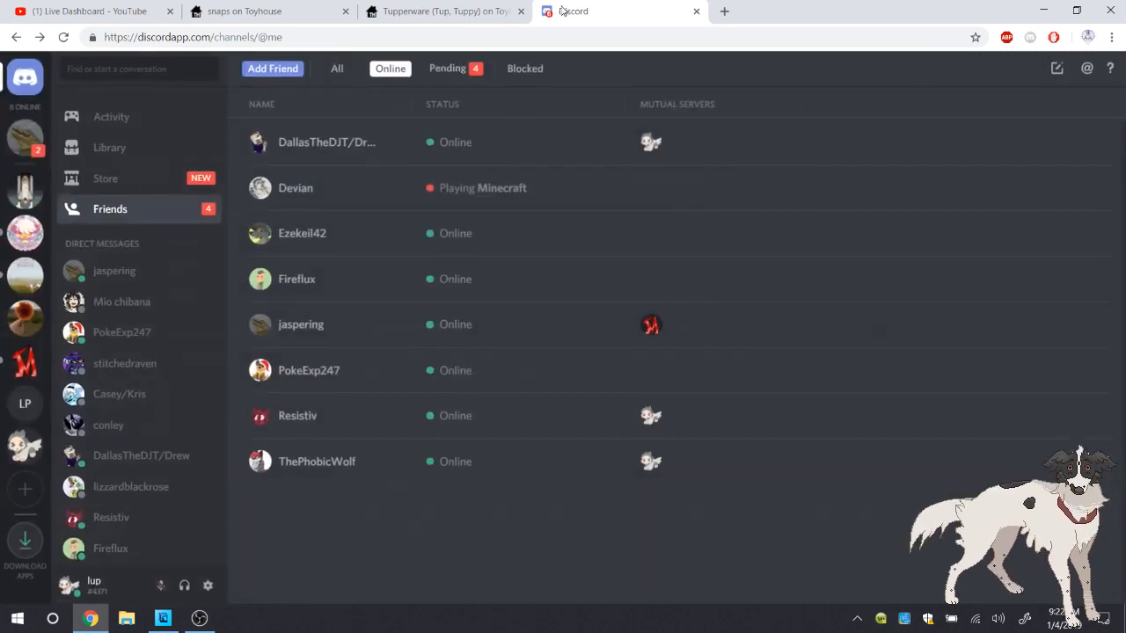
{"action": "left_click", "coordinate": [25, 446]}
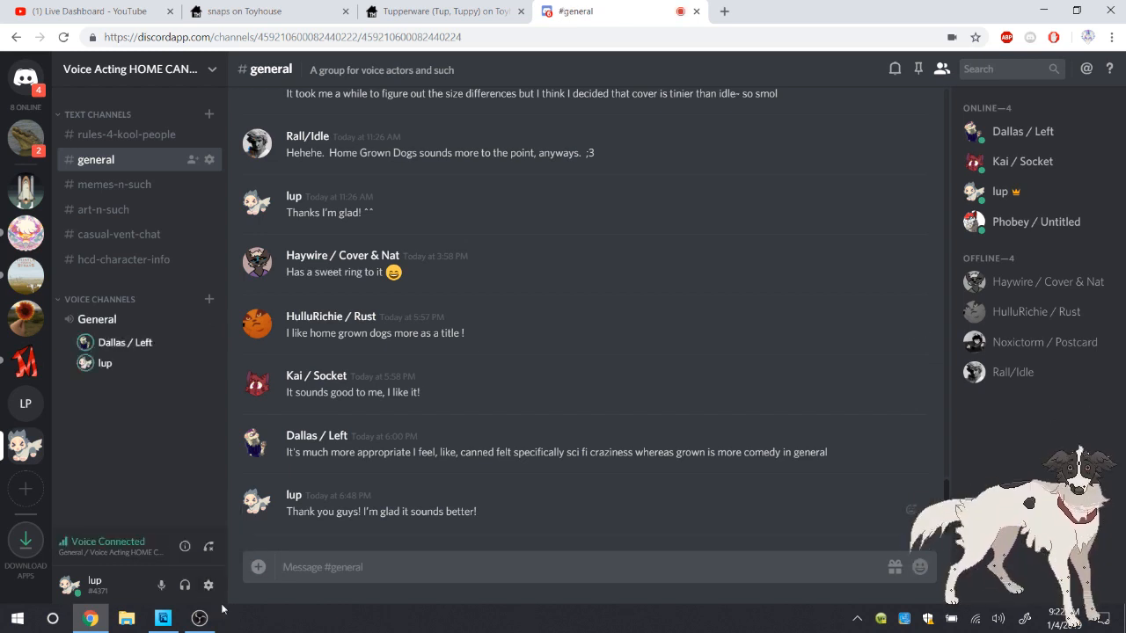
Raise the system headphone volume and set the Audio Output Capture level in OBS to -10.8 dB
{"action": "left_click", "coordinate": [999, 619]}
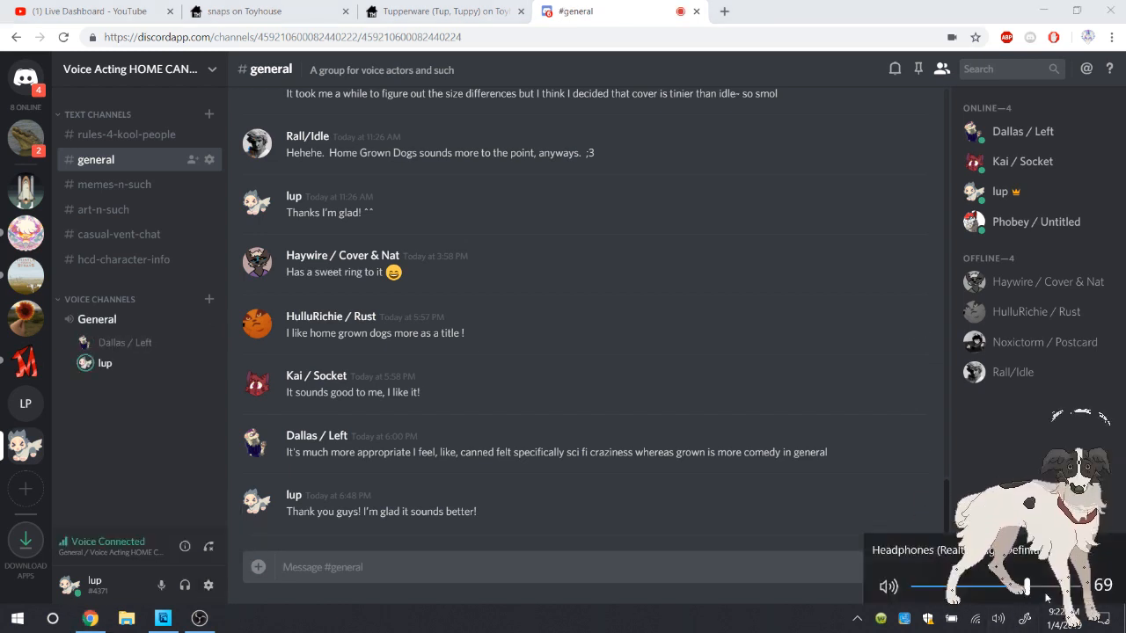
{"action": "left_click", "coordinate": [1047, 587]}
{"action": "left_click", "coordinate": [200, 618]}
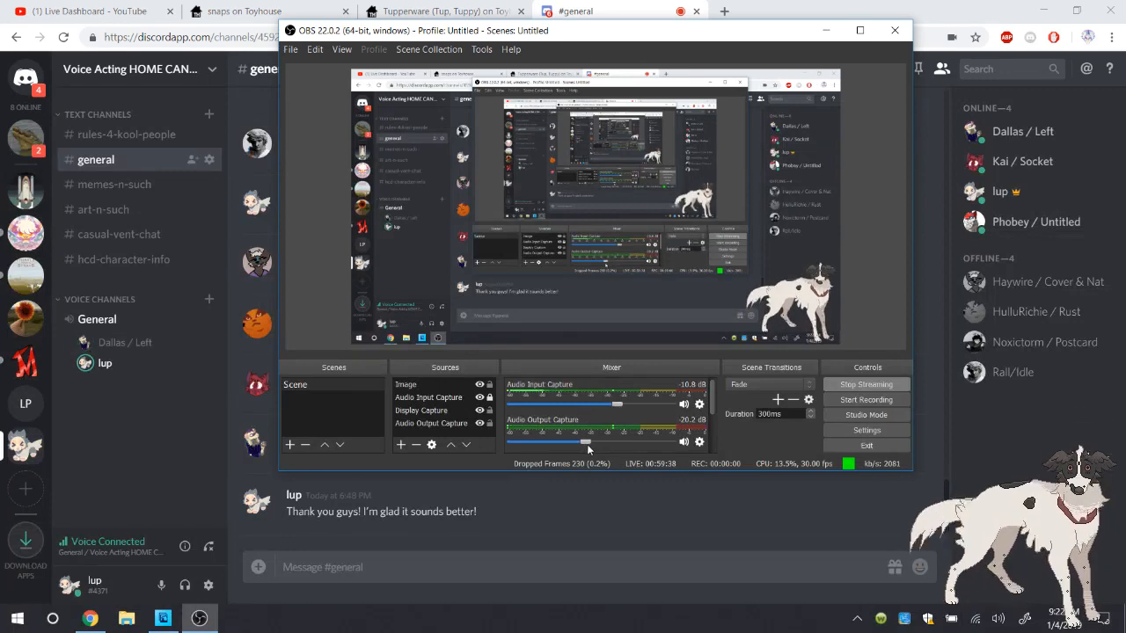
{"action": "left_click_drag", "start_coordinate": [586, 442], "coordinate": [626, 440]}
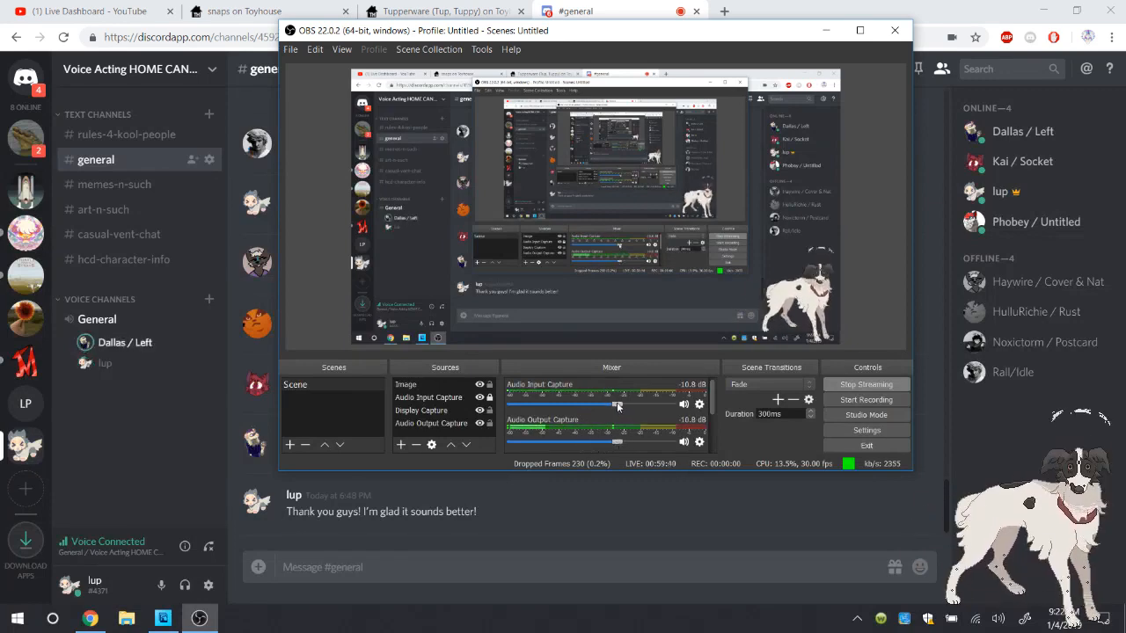
{"action": "left_click", "coordinate": [918, 447]}
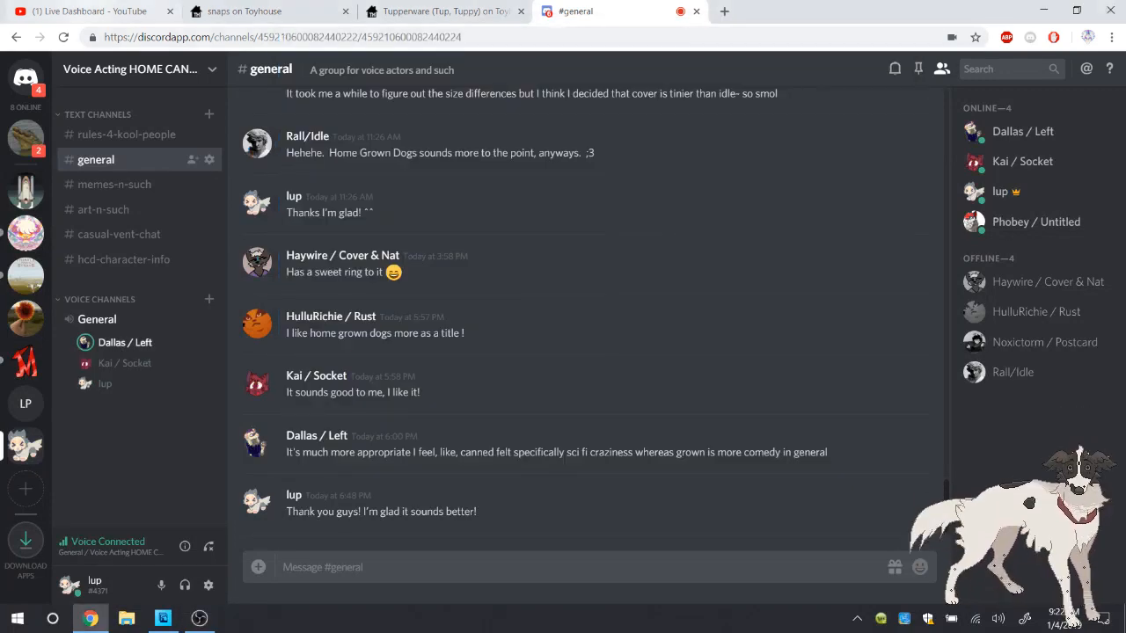
Check the newest messages in the live stream chat and return to the drawing in Photoshop Elements
{"action": "left_click", "coordinate": [87, 11]}
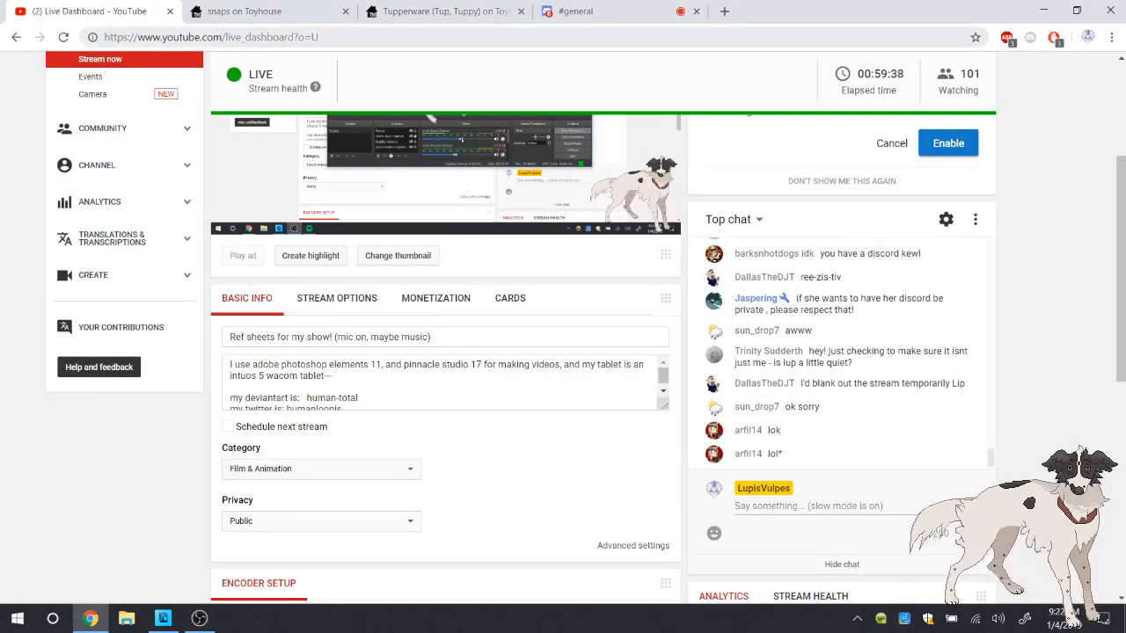
{"action": "left_click", "coordinate": [580, 11]}
{"action": "left_click", "coordinate": [90, 12]}
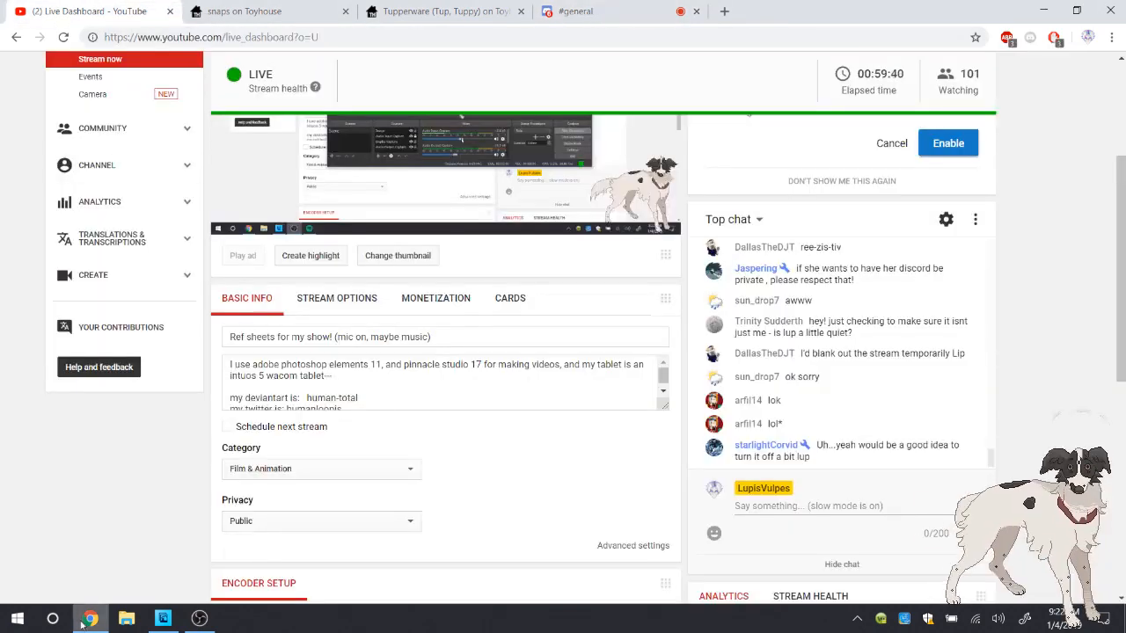
{"action": "left_click", "coordinate": [91, 618]}
{"action": "left_click", "coordinate": [199, 618]}
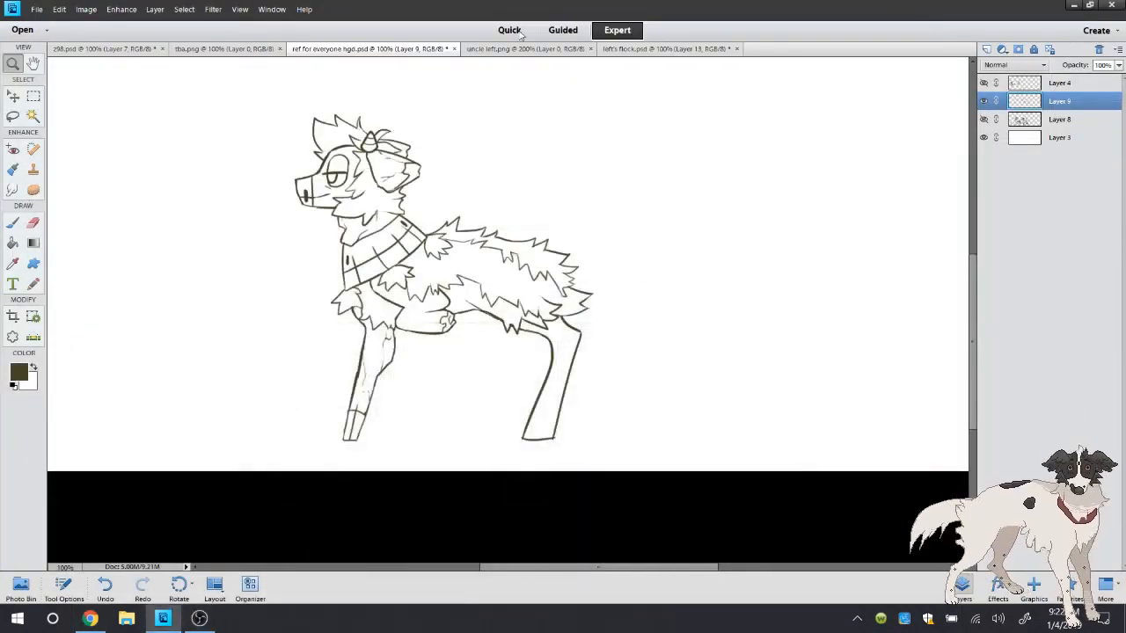
Clean up the stray line ends at the bottom corners of the hind leg with the Eraser
{"action": "left_click_drag", "start_coordinate": [258, 344], "coordinate": [967, 471]}
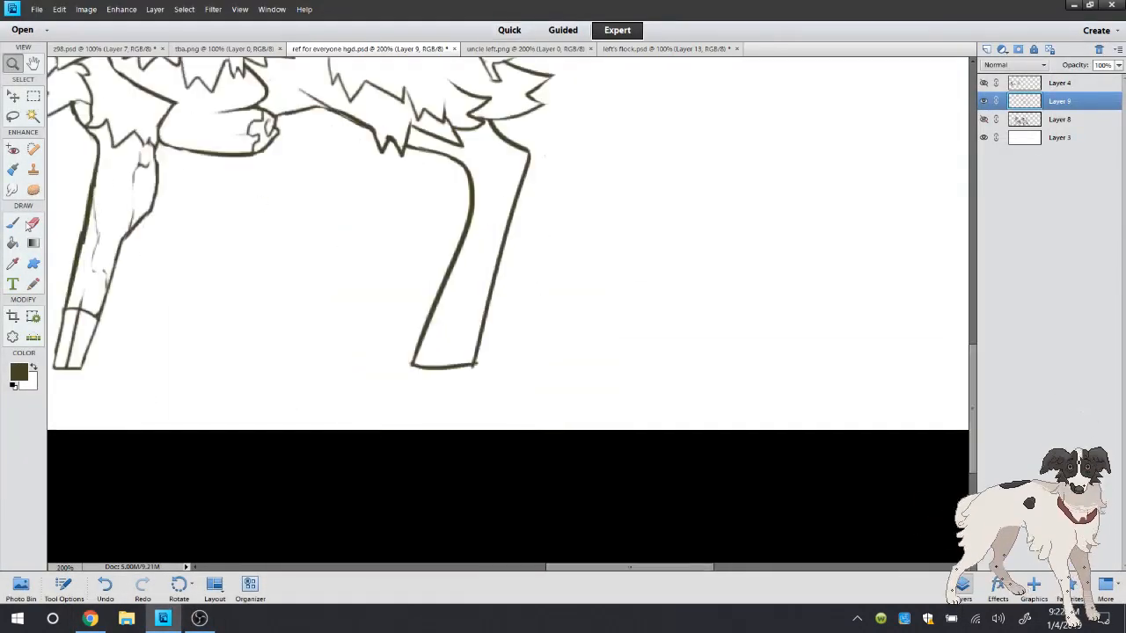
{"action": "key", "text": "b"}
{"action": "left_click", "coordinate": [21, 61]}
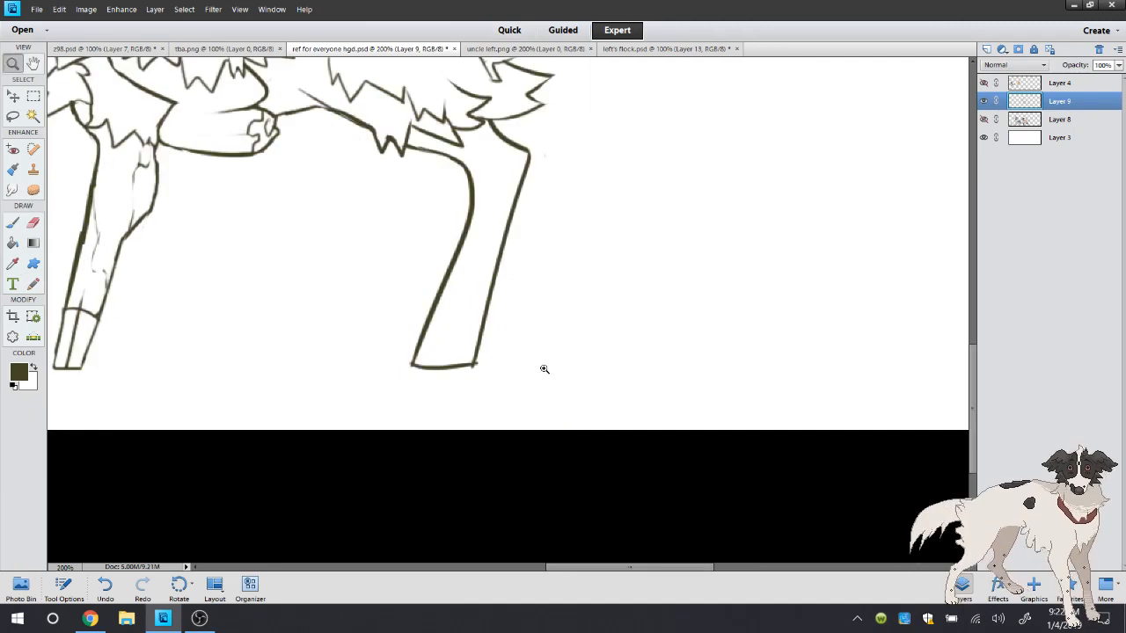
{"action": "left_click_drag", "start_coordinate": [858, 440], "coordinate": [190, 213]}
{"action": "left_click", "coordinate": [39, 228]}
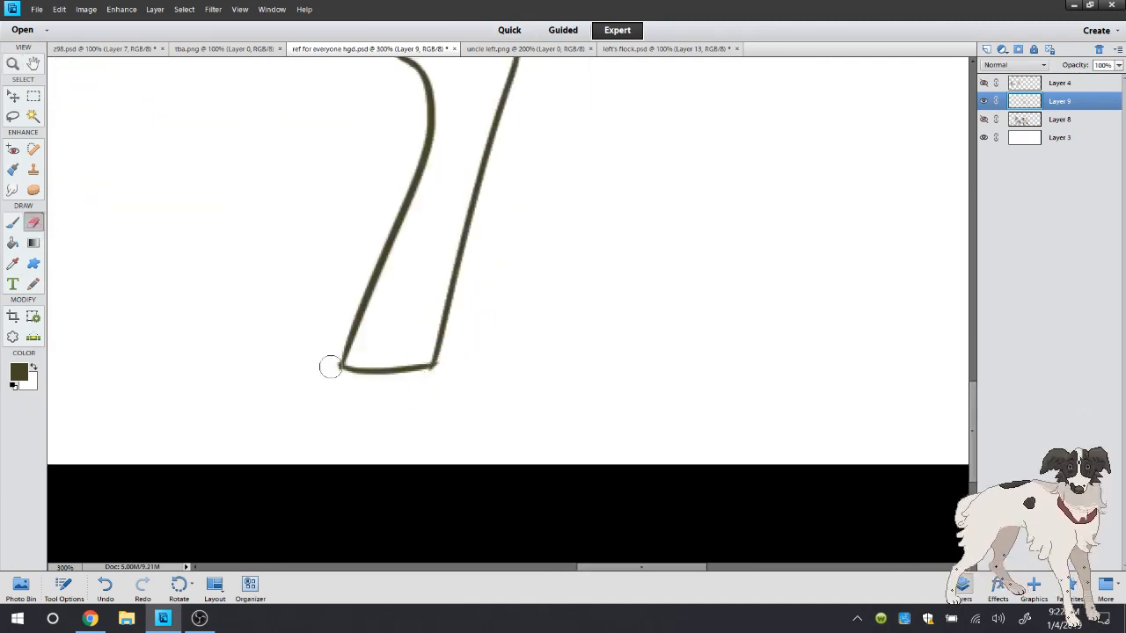
{"action": "key", "text": "b"}
Check the live stream chat and the Discord voice channel in Chrome, and return to the Photoshop Elements drawing
{"action": "left_click", "coordinate": [90, 619]}
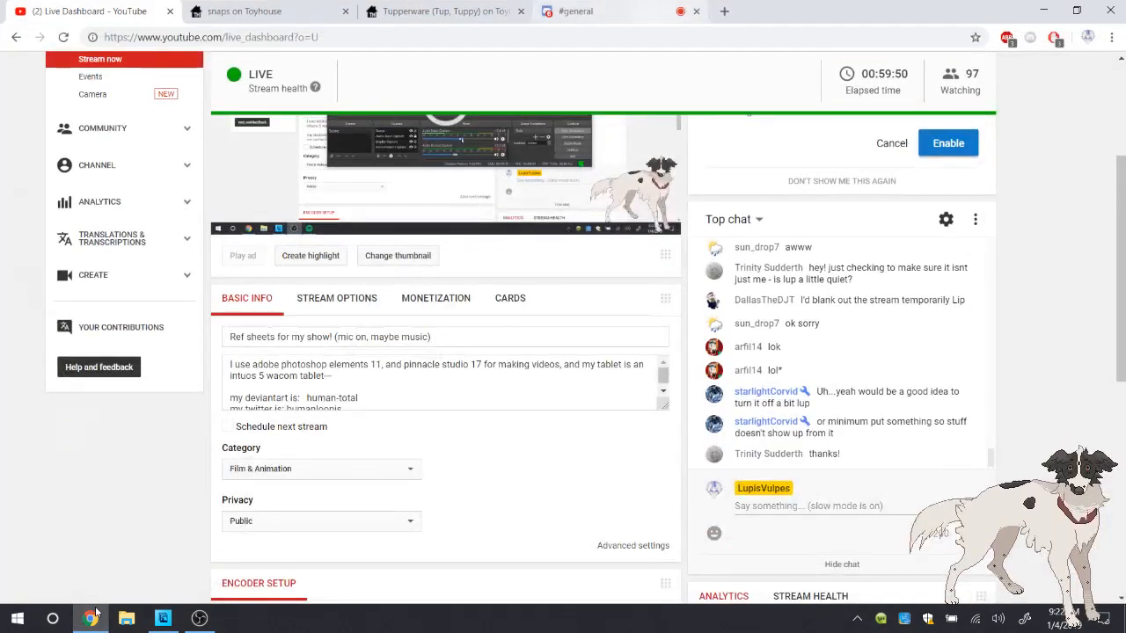
{"action": "key", "text": "ctrl+4"}
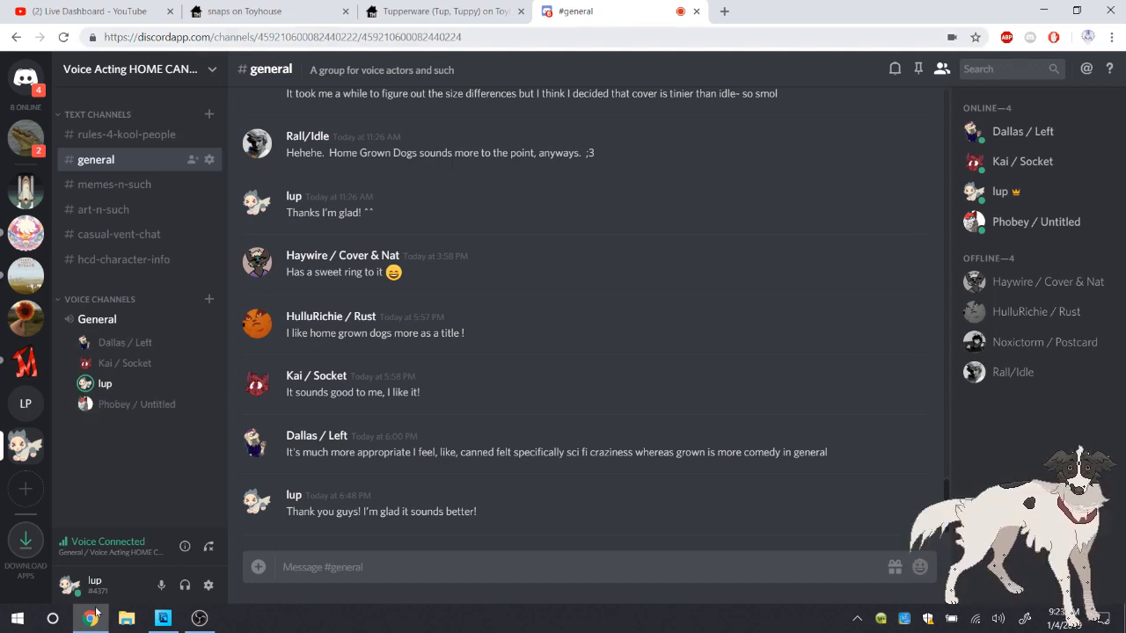
{"action": "left_click", "coordinate": [89, 12]}
{"action": "left_click", "coordinate": [91, 617]}
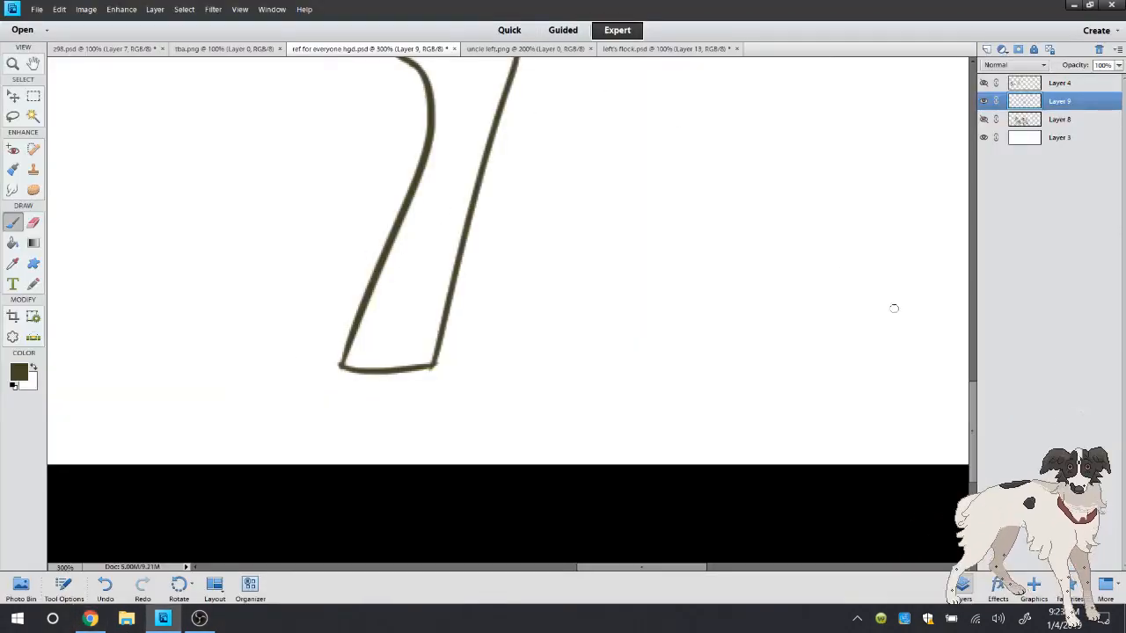
Check uncle left.png, draw a curved hoof edge and two toe lines at the hind leg's foot, and erase the overshoot below
{"action": "mouse_move", "coordinate": [974, 409]}
{"action": "left_mouse_down"}
{"action": "mouse_move", "coordinate": [983, 378]}
{"action": "mouse_move", "coordinate": [981, 394]}
{"action": "left_mouse_up"}
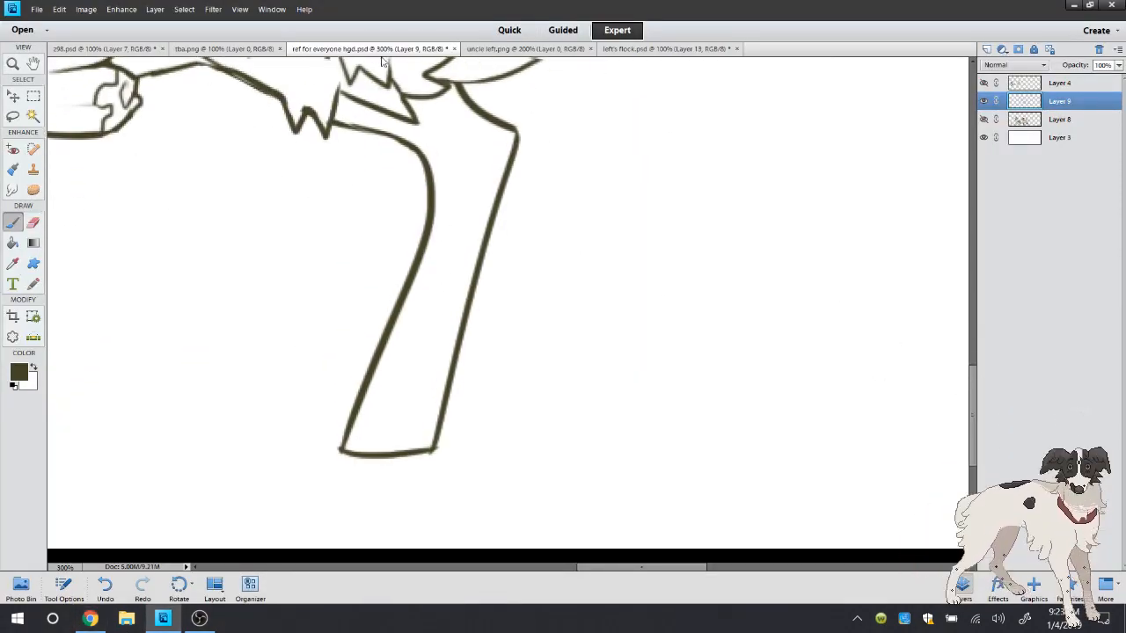
{"action": "left_click", "coordinate": [525, 48]}
{"action": "left_click", "coordinate": [391, 51]}
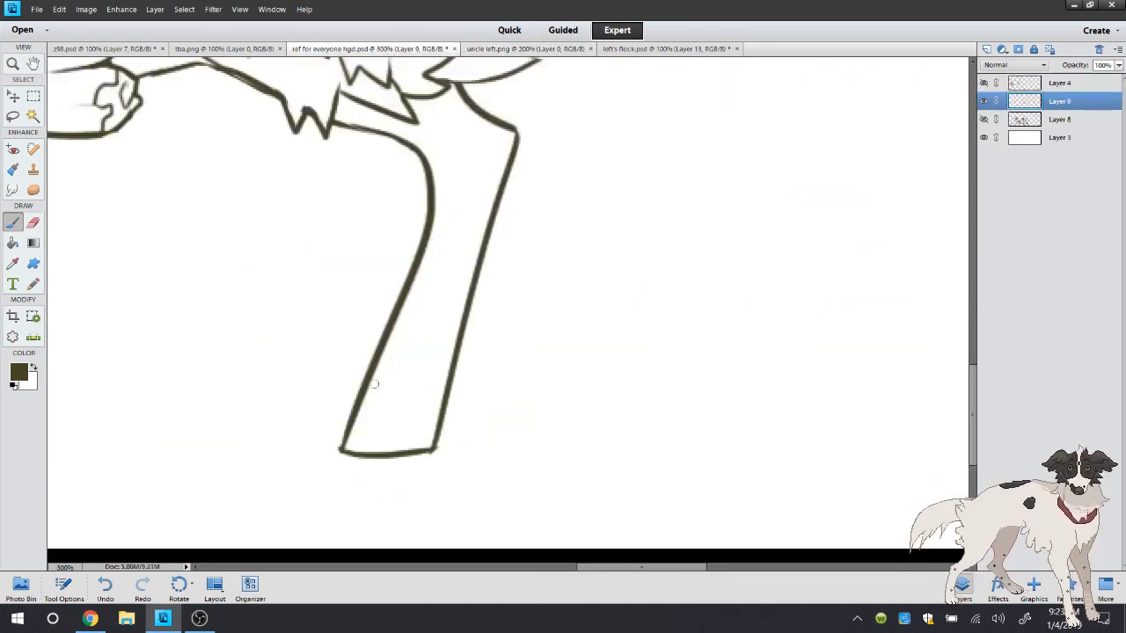
{"action": "left_click_drag", "start_coordinate": [373, 384], "coordinate": [435, 413]}
{"action": "mouse_move", "coordinate": [428, 356]}
{"action": "left_mouse_down"}
{"action": "mouse_move", "coordinate": [401, 461]}
{"action": "mouse_move", "coordinate": [397, 354]}
{"action": "mouse_move", "coordinate": [432, 380]}
{"action": "mouse_move", "coordinate": [397, 373]}
{"action": "left_mouse_up"}
{"action": "left_click", "coordinate": [33, 223]}
{"action": "left_click_drag", "start_coordinate": [417, 465], "coordinate": [406, 462]}
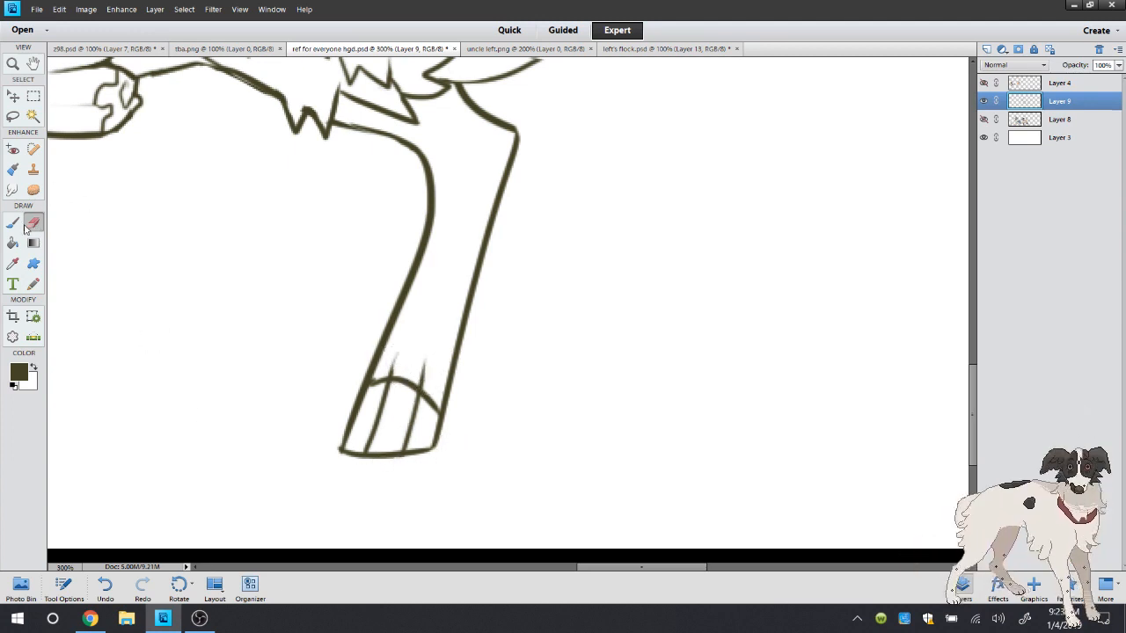
Draw short fur ticks on the chest, body and front leg, add contour lines to the upper hind leg, and clean the belly tuft
{"action": "double_click", "coordinate": [12, 63]}
{"action": "left_click", "coordinate": [355, 283]}
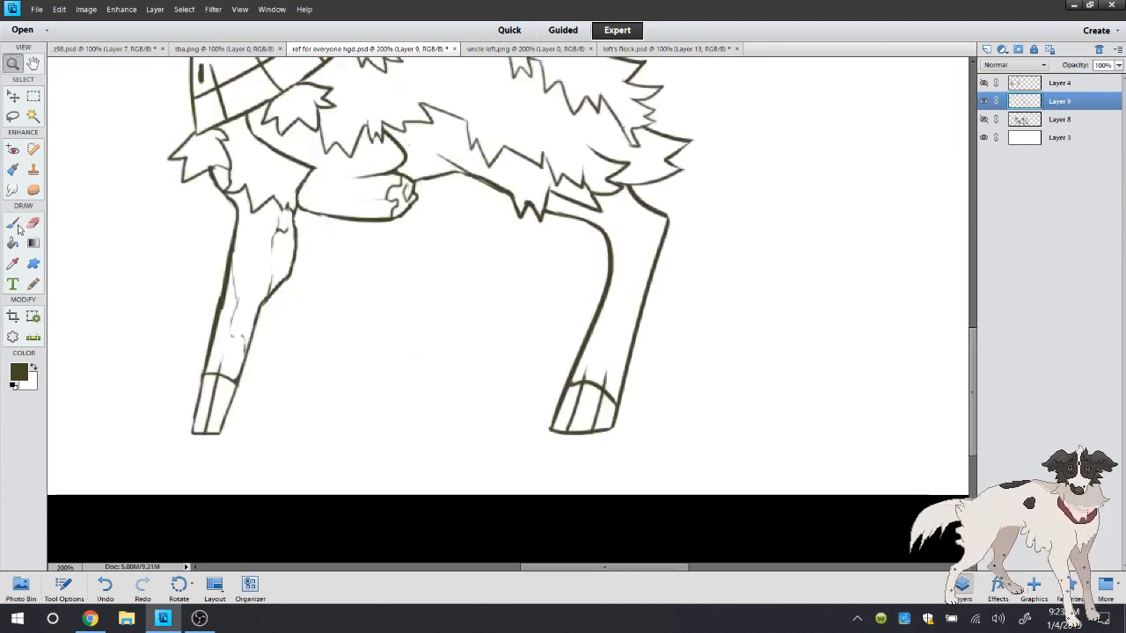
{"action": "key", "text": "b"}
{"action": "left_click_drag", "start_coordinate": [431, 151], "coordinate": [431, 158]}
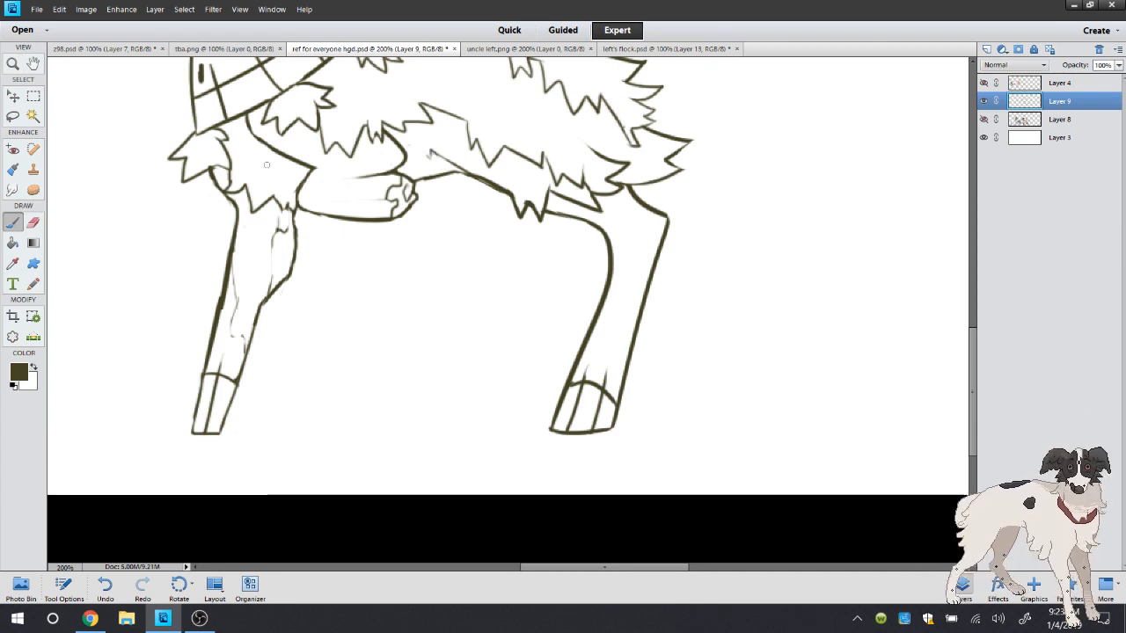
{"action": "left_click_drag", "start_coordinate": [265, 165], "coordinate": [278, 181]}
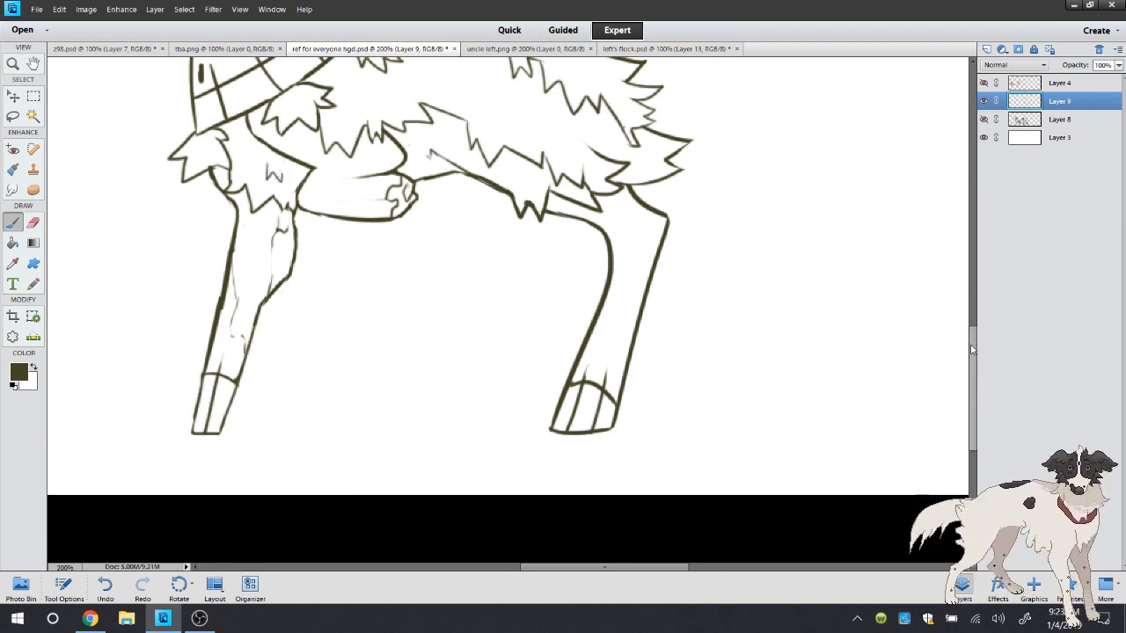
{"action": "scroll", "coordinate": [439, 173], "scroll_direction": "up", "scroll_amount": 3}
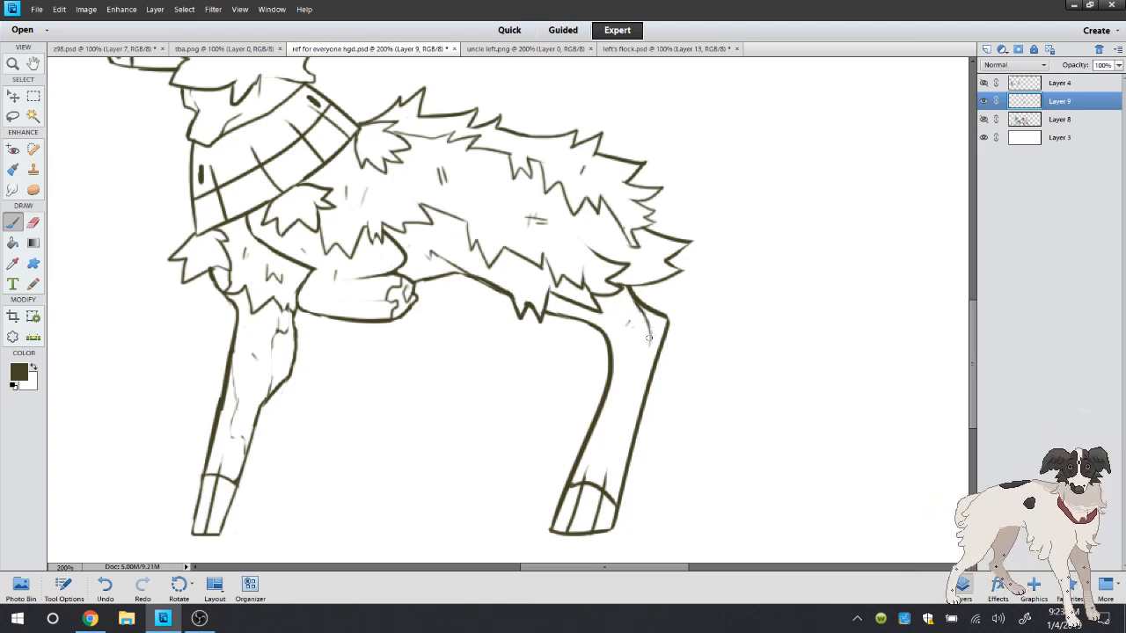
{"action": "left_click_drag", "start_coordinate": [648, 338], "coordinate": [651, 357]}
{"action": "left_click", "coordinate": [37, 224]}
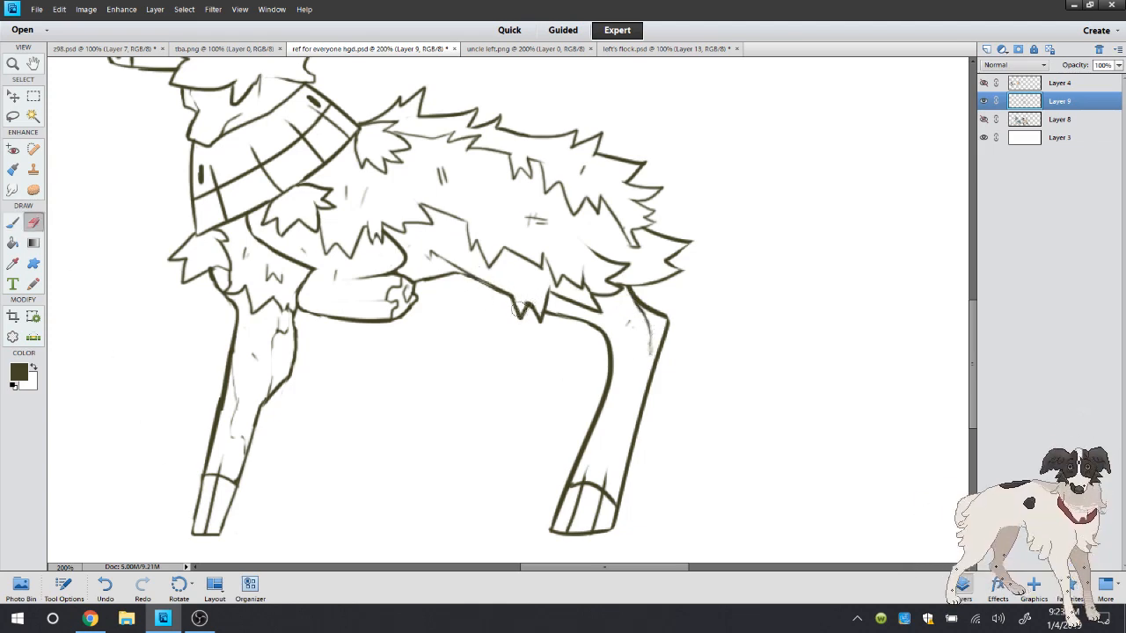
Draw the far hind leg's outline from the belly down to a slanted foot, and undo the extra stroke at its upper bend
{"action": "left_click", "coordinate": [16, 223]}
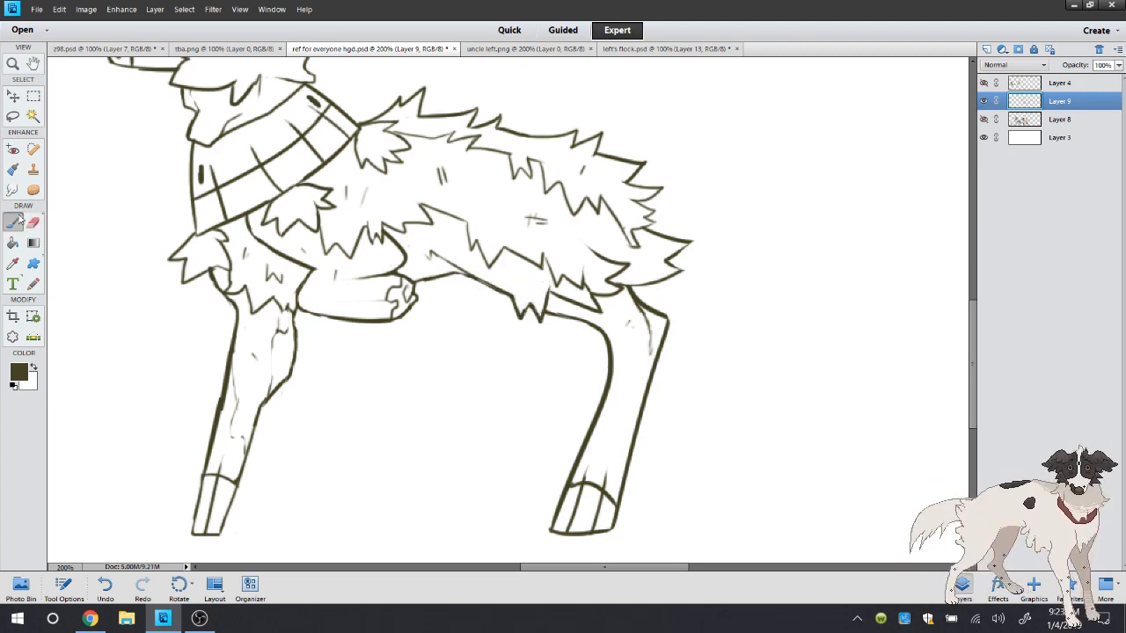
{"action": "mouse_move", "coordinate": [423, 282]}
{"action": "left_mouse_down"}
{"action": "mouse_move", "coordinate": [486, 309]}
{"action": "mouse_move", "coordinate": [490, 331]}
{"action": "mouse_move", "coordinate": [380, 504]}
{"action": "left_mouse_up"}
{"action": "mouse_move", "coordinate": [454, 501]}
{"action": "left_mouse_down"}
{"action": "mouse_move", "coordinate": [482, 501]}
{"action": "mouse_move", "coordinate": [451, 498]}
{"action": "mouse_move", "coordinate": [536, 325]}
{"action": "left_mouse_up"}
{"action": "left_click_drag", "start_coordinate": [459, 302], "coordinate": [495, 327]}
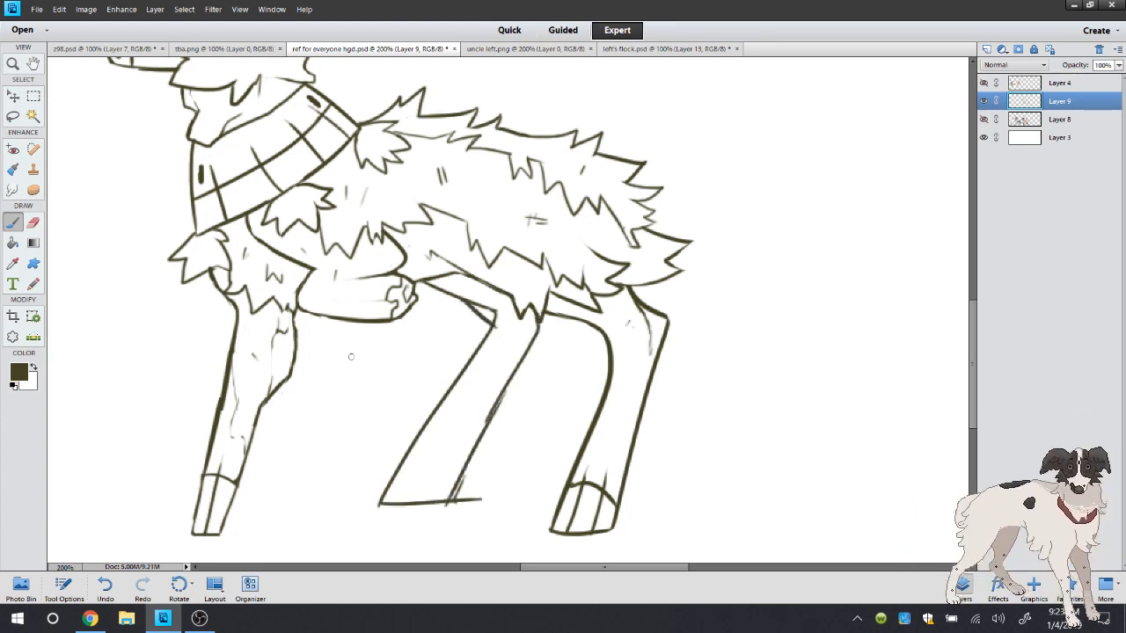
{"action": "left_click", "coordinate": [105, 584]}
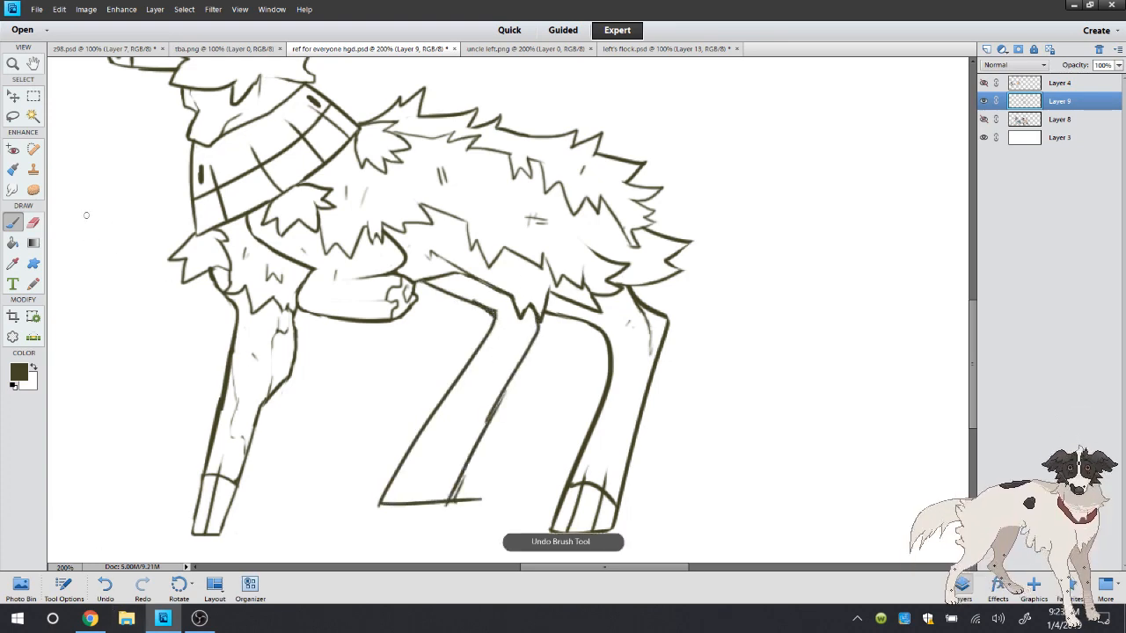
Erase the far hind leg's overshoot at the foot, draw a curved hoof edge with toe lines, and clean the stray ends
{"action": "left_click", "coordinate": [33, 222]}
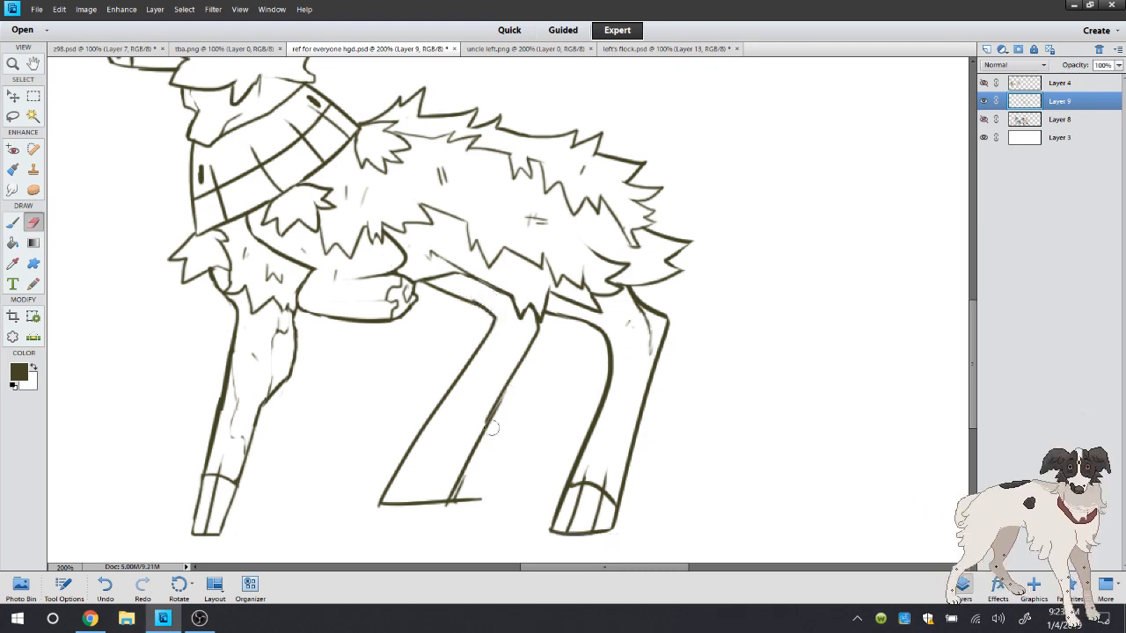
{"action": "mouse_move", "coordinate": [470, 482]}
{"action": "left_mouse_down"}
{"action": "mouse_move", "coordinate": [446, 518]}
{"action": "mouse_move", "coordinate": [475, 474]}
{"action": "mouse_move", "coordinate": [451, 506]}
{"action": "mouse_move", "coordinate": [479, 499]}
{"action": "left_mouse_up"}
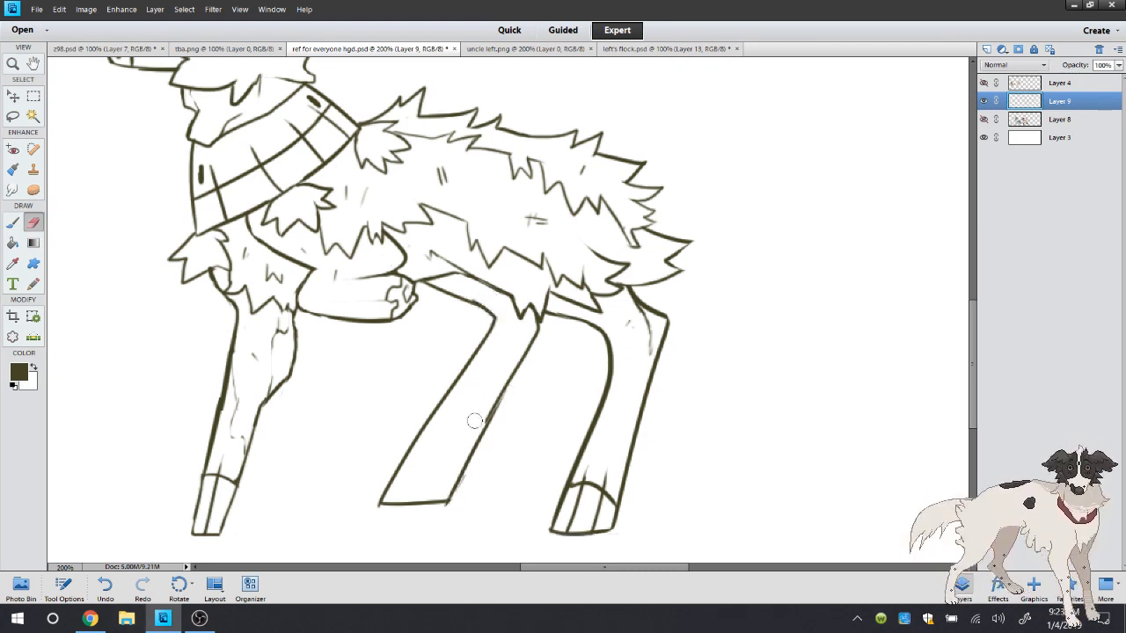
{"action": "left_click", "coordinate": [15, 225]}
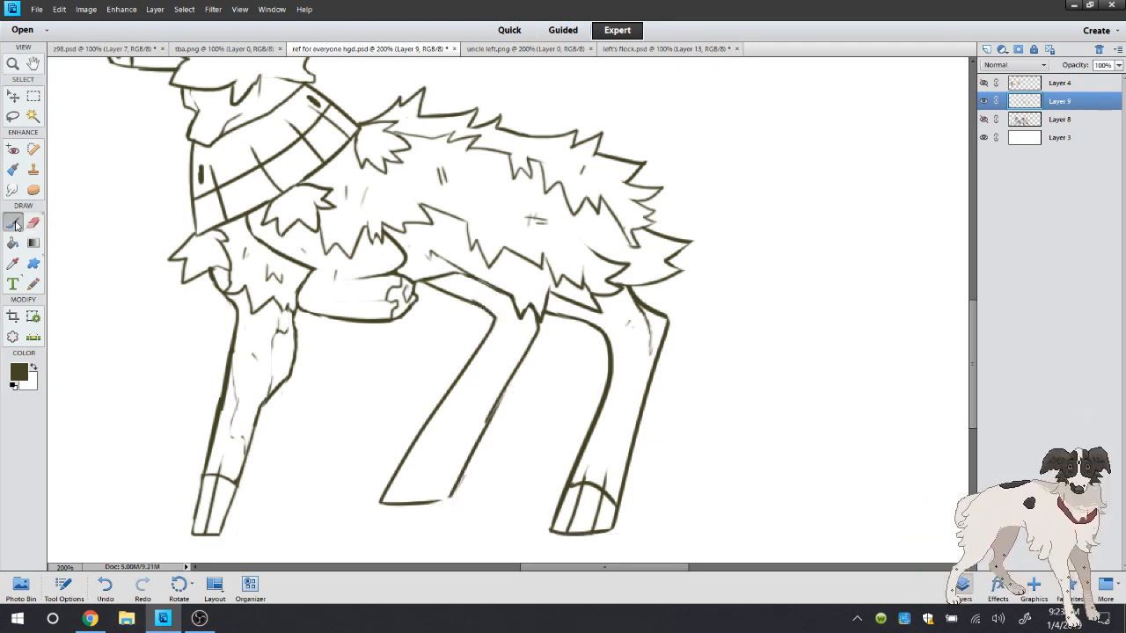
{"action": "mouse_move", "coordinate": [408, 455]}
{"action": "left_mouse_down"}
{"action": "mouse_move", "coordinate": [459, 481]}
{"action": "mouse_move", "coordinate": [450, 451]}
{"action": "mouse_move", "coordinate": [416, 507]}
{"action": "left_mouse_up"}
{"action": "left_click_drag", "start_coordinate": [427, 450], "coordinate": [407, 493]}
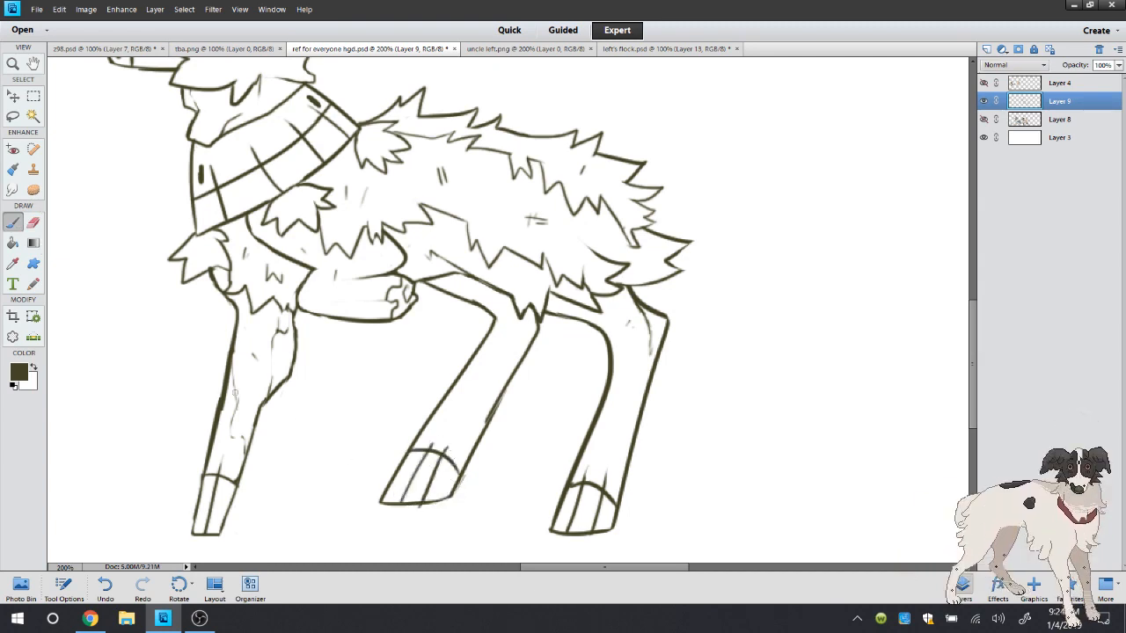
{"action": "key", "text": "e"}
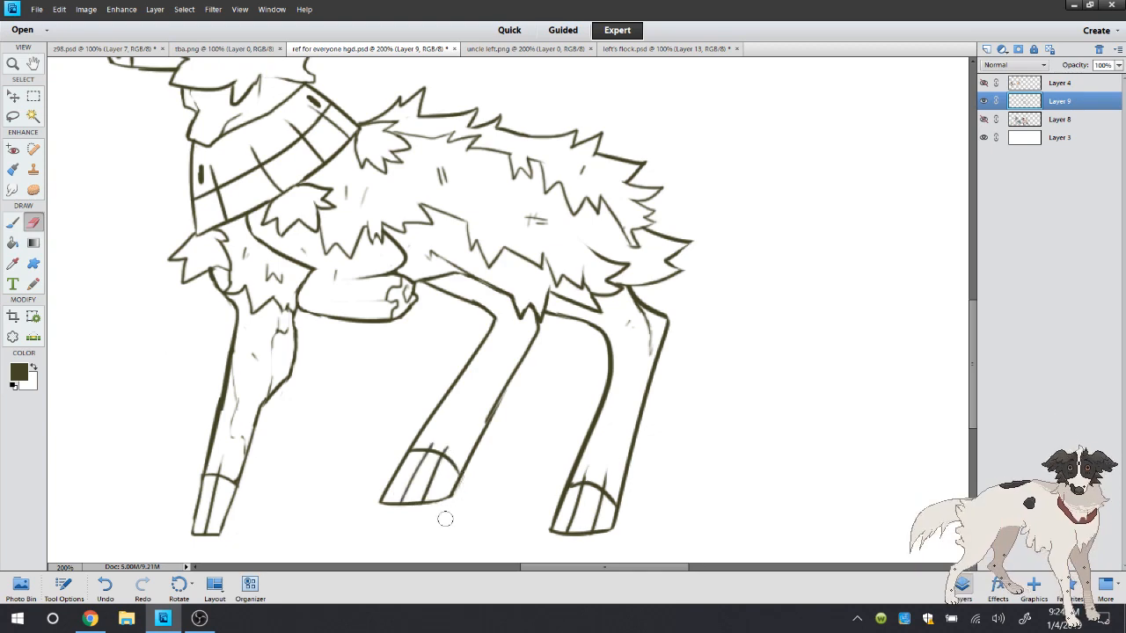
{"action": "left_click_drag", "start_coordinate": [490, 402], "coordinate": [477, 428]}
Compare with uncle left.png and draw short fur ticks along both hind legs with the Brush
{"action": "double_click", "coordinate": [12, 64]}
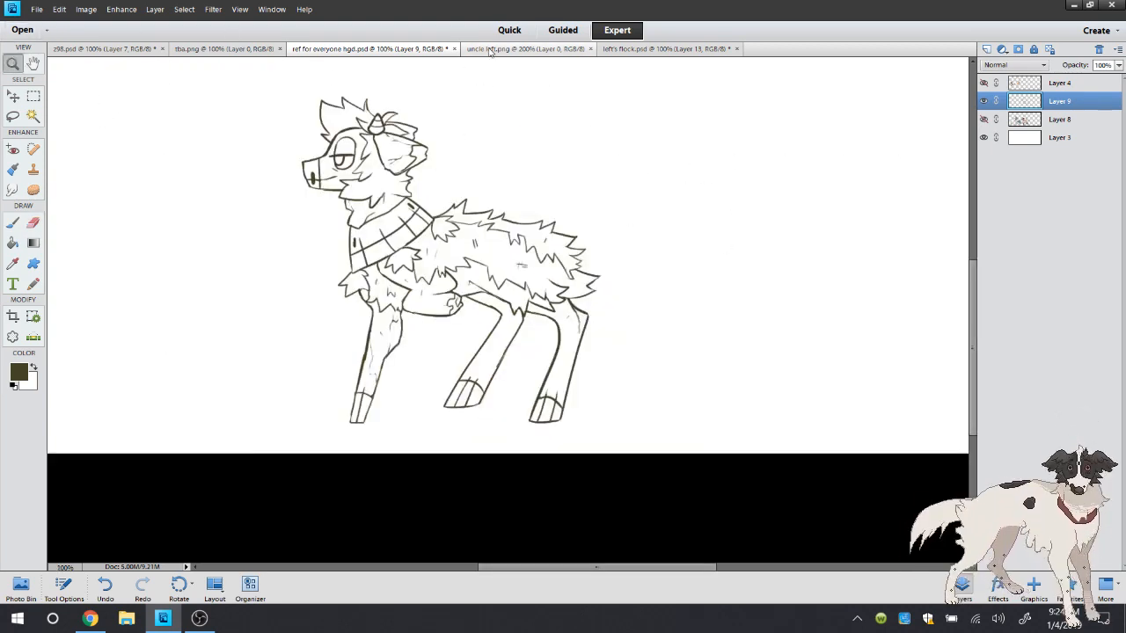
{"action": "left_click", "coordinate": [525, 49]}
{"action": "left_click", "coordinate": [410, 46]}
{"action": "left_click", "coordinate": [640, 423]}
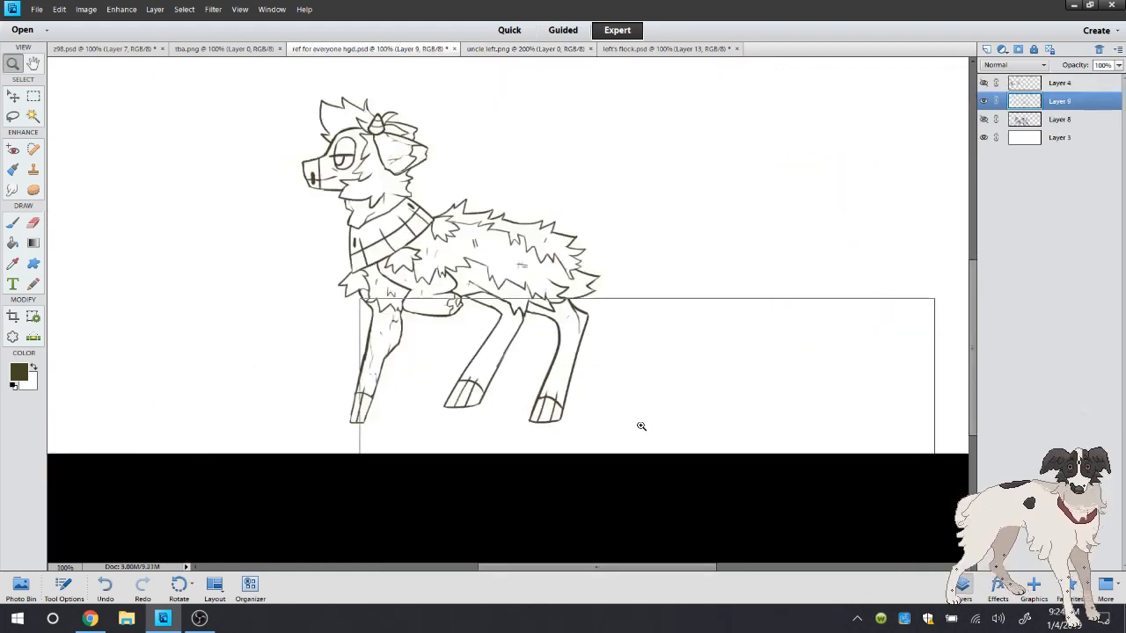
{"action": "left_click", "coordinate": [483, 259]}
{"action": "left_click", "coordinate": [13, 223]}
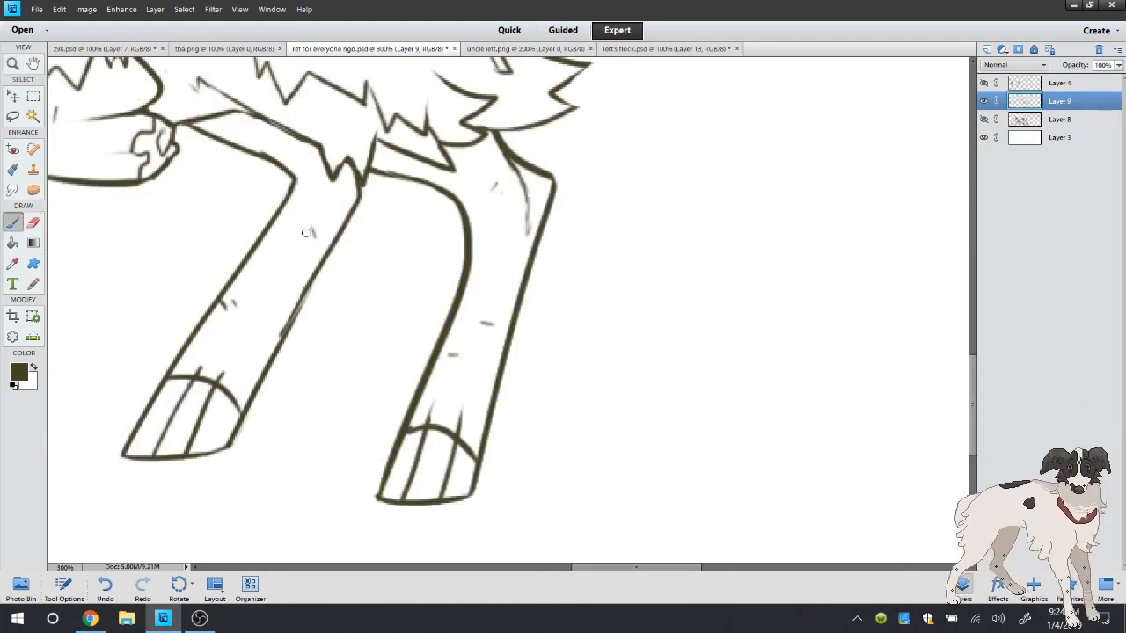
Check the live stream dashboard and its chat in Chrome, and return to the Photoshop Elements drawing
{"action": "double_click", "coordinate": [13, 63]}
{"action": "left_click", "coordinate": [89, 619]}
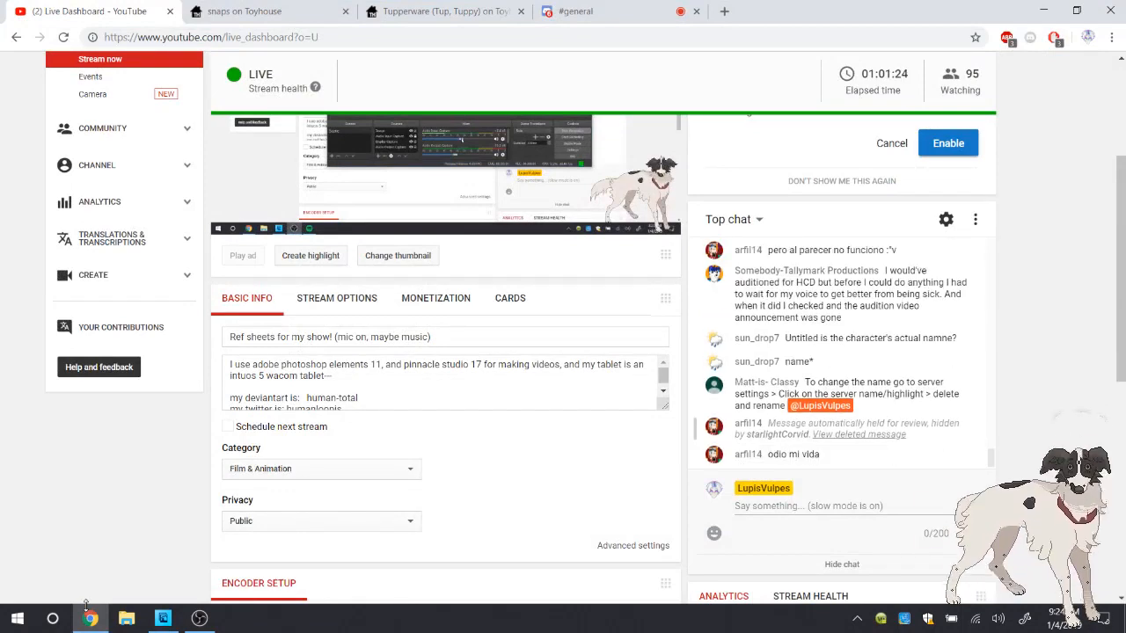
{"action": "left_click", "coordinate": [90, 616]}
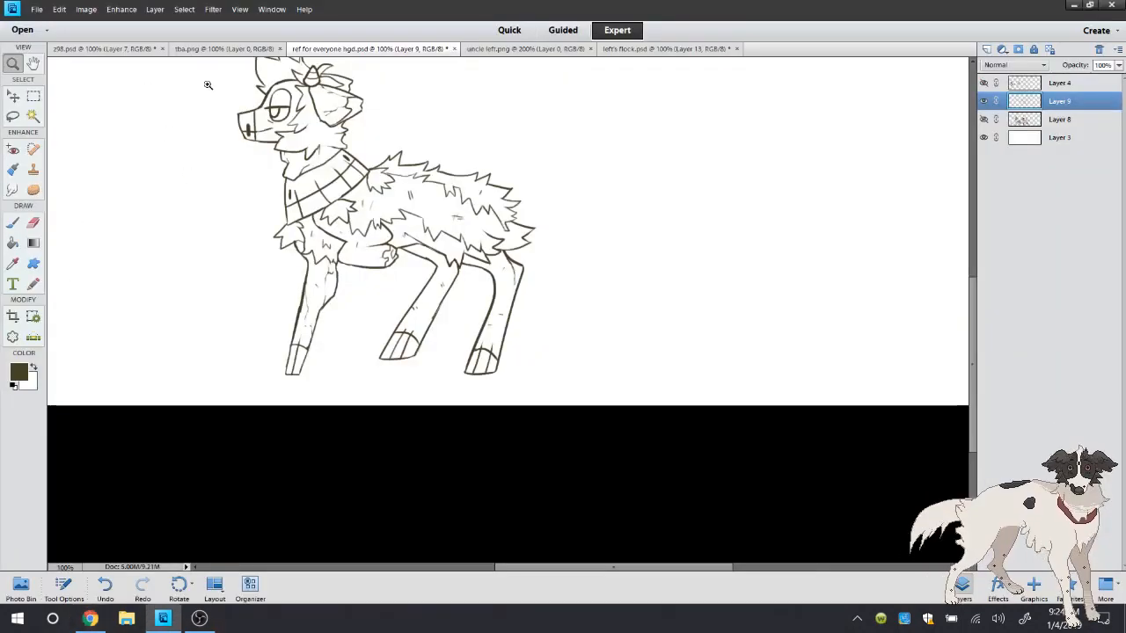
Check the head and neck on uncle left.png, draw jagged neck fur overlapping the shawl's upper edge, and undo the last stroke
{"action": "scroll", "coordinate": [973, 352], "scroll_direction": "up", "scroll_amount": 3}
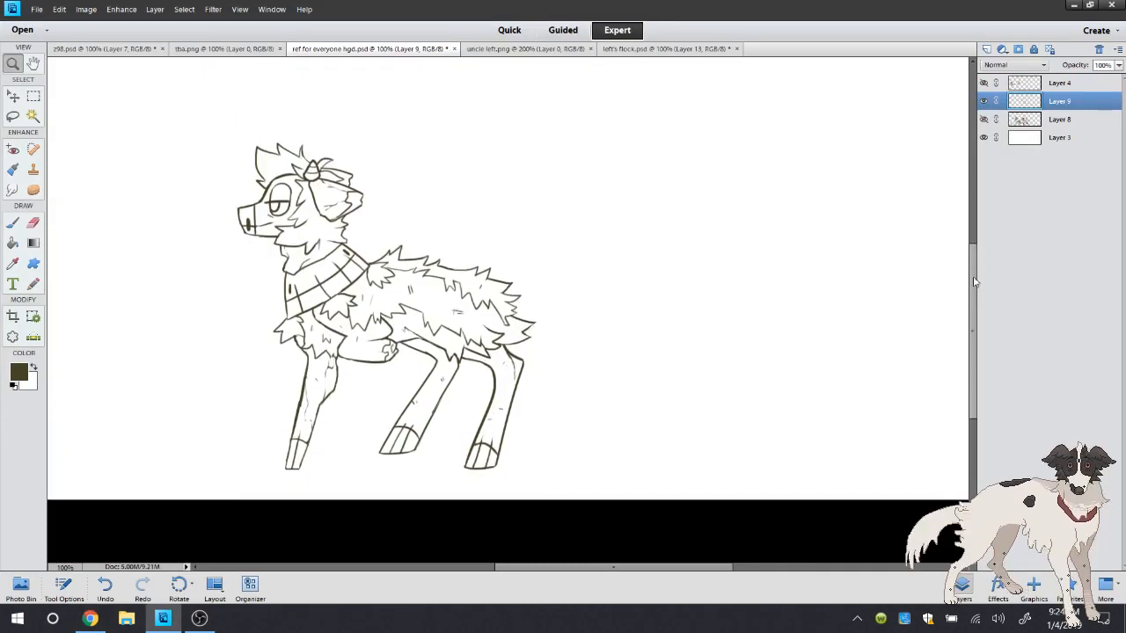
{"action": "left_click", "coordinate": [346, 103]}
{"action": "key", "text": "b"}
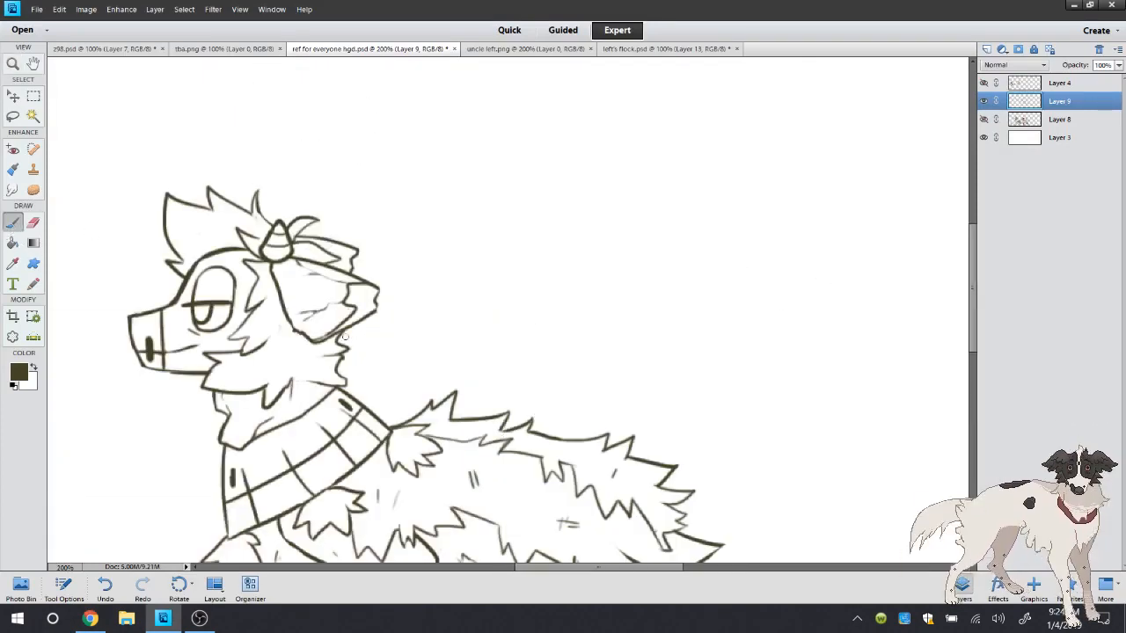
{"action": "left_click", "coordinate": [492, 49]}
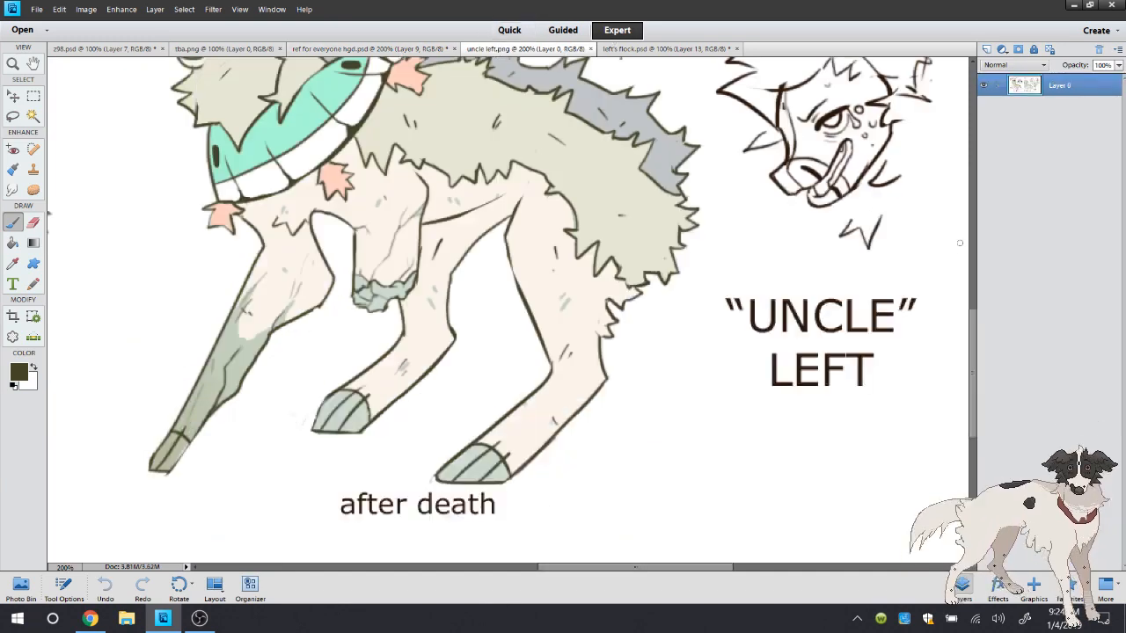
{"action": "scroll", "coordinate": [978, 326], "scroll_direction": "up", "scroll_amount": 10}
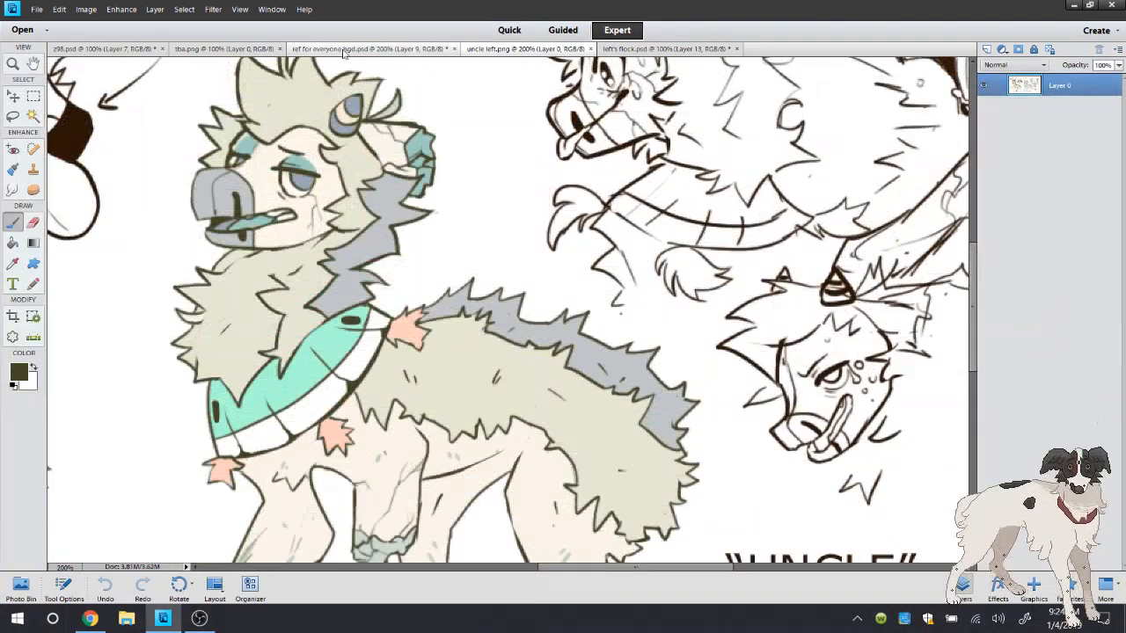
{"action": "left_click", "coordinate": [369, 48]}
{"action": "mouse_move", "coordinate": [292, 329]}
{"action": "left_mouse_down"}
{"action": "mouse_move", "coordinate": [276, 357]}
{"action": "mouse_move", "coordinate": [306, 372]}
{"action": "left_mouse_up"}
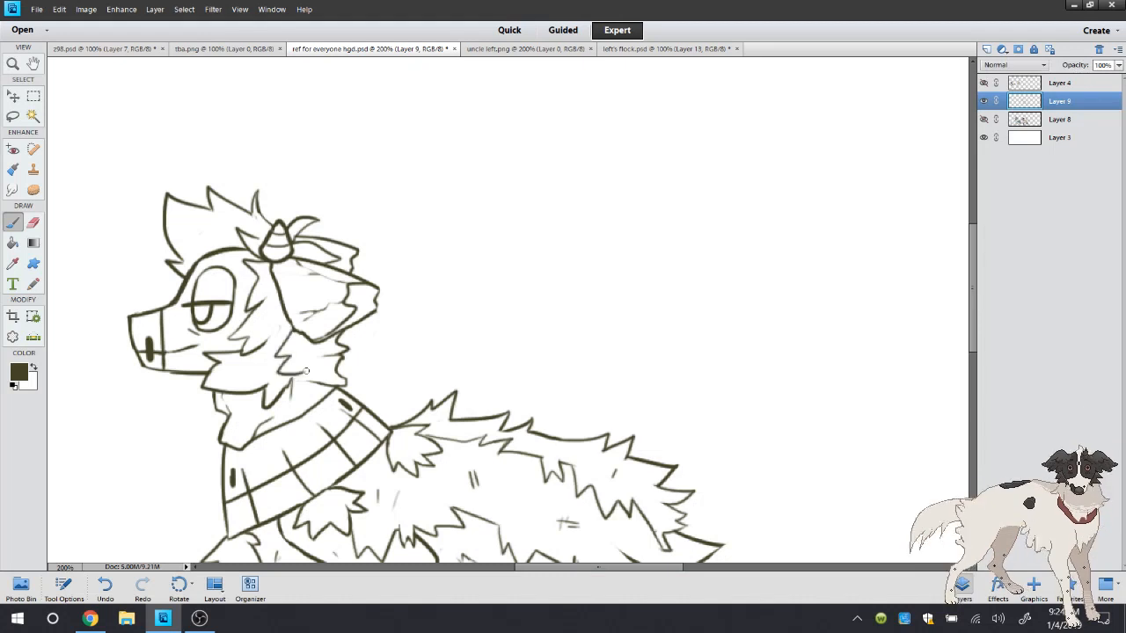
{"action": "mouse_move", "coordinate": [298, 410]}
{"action": "left_mouse_down"}
{"action": "mouse_move", "coordinate": [296, 431]}
{"action": "mouse_move", "coordinate": [322, 421]}
{"action": "mouse_move", "coordinate": [310, 406]}
{"action": "left_mouse_up"}
{"action": "left_click", "coordinate": [32, 223]}
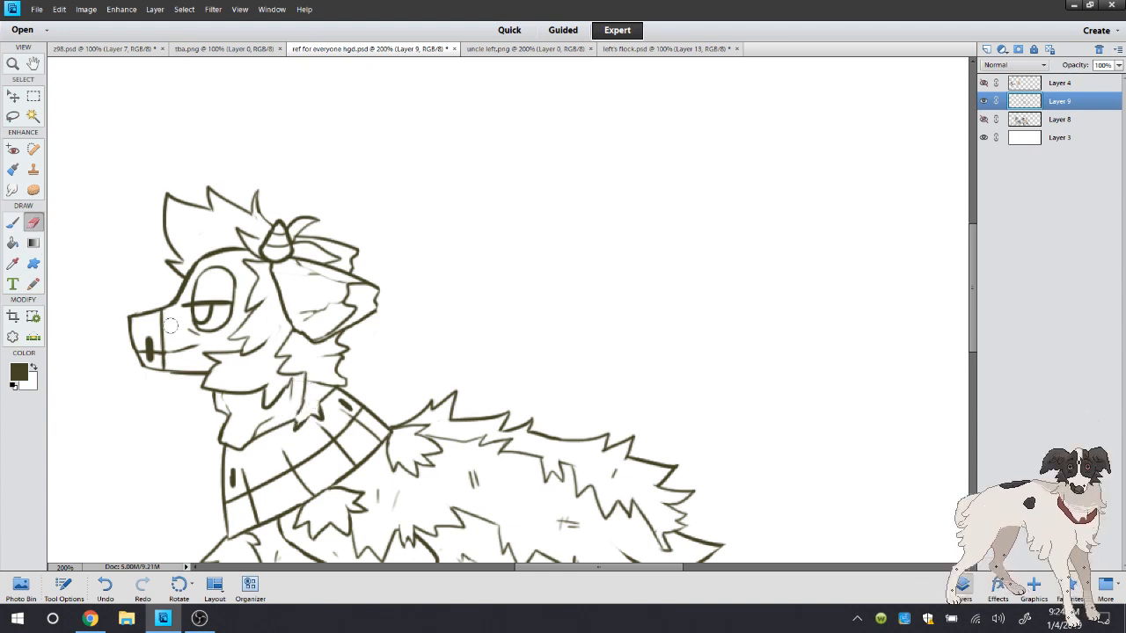
{"action": "left_click", "coordinate": [15, 226]}
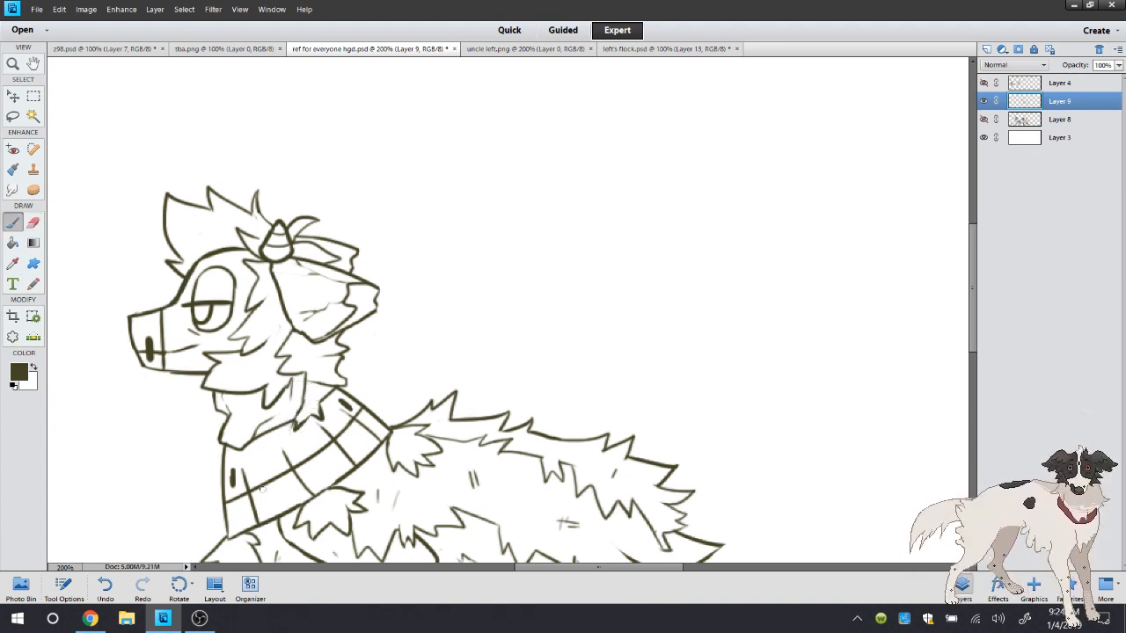
{"action": "key", "text": "ctrl+z"}
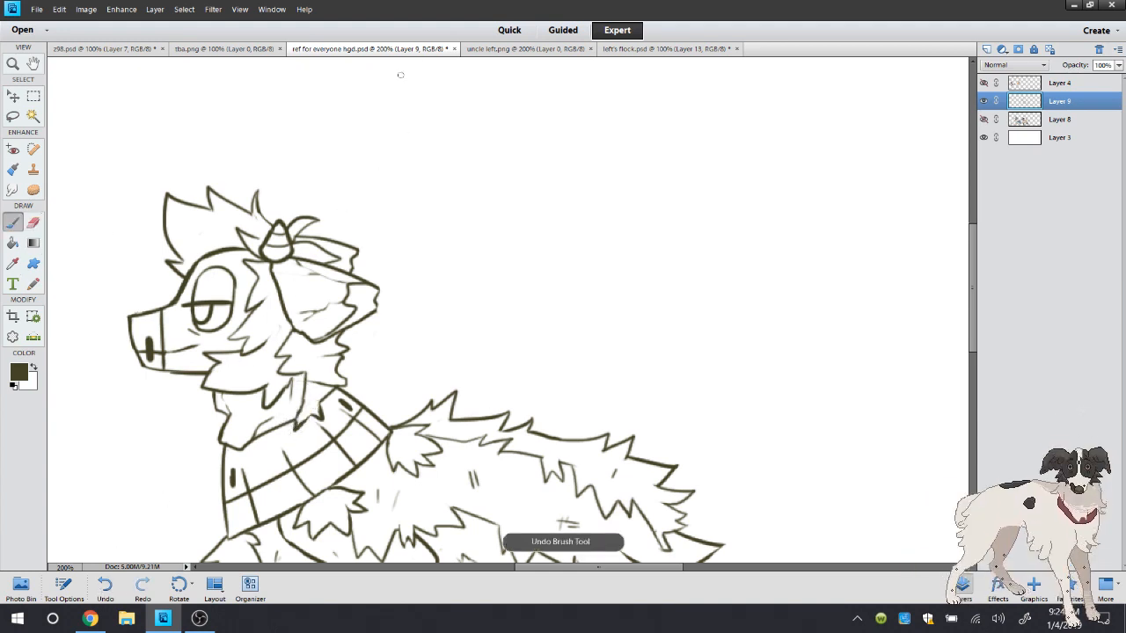
Draw a jagged fur tuft under the chin, darken the mouth line on the cheek, and thin the tuft's lower line with the Eraser
{"action": "left_click", "coordinate": [526, 48]}
{"action": "left_click", "coordinate": [396, 49]}
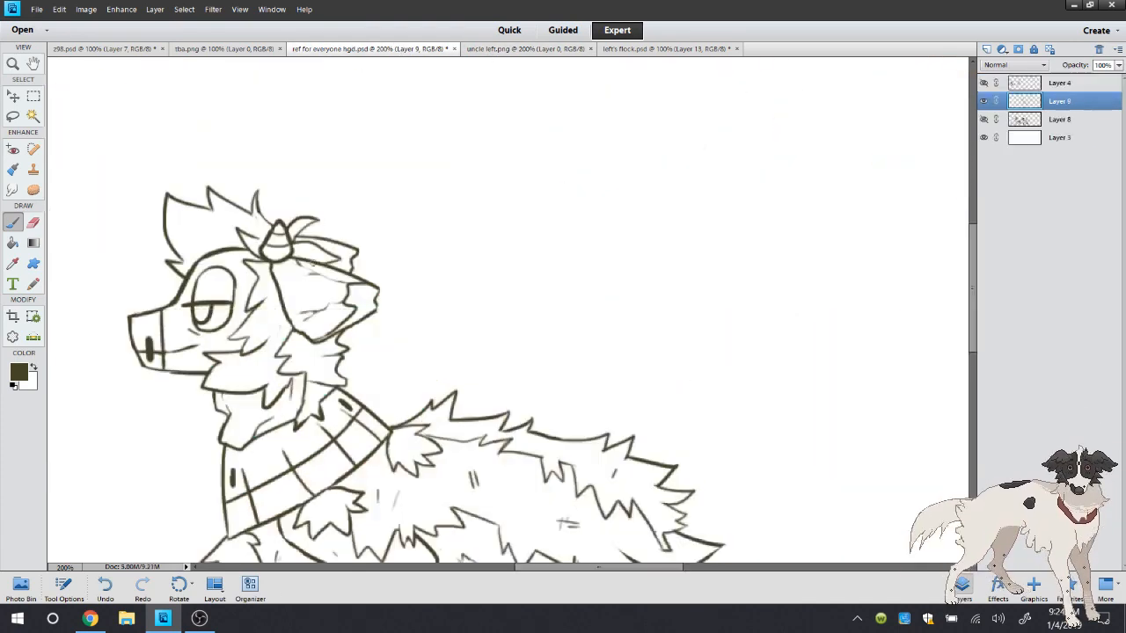
{"action": "double_click", "coordinate": [13, 63]}
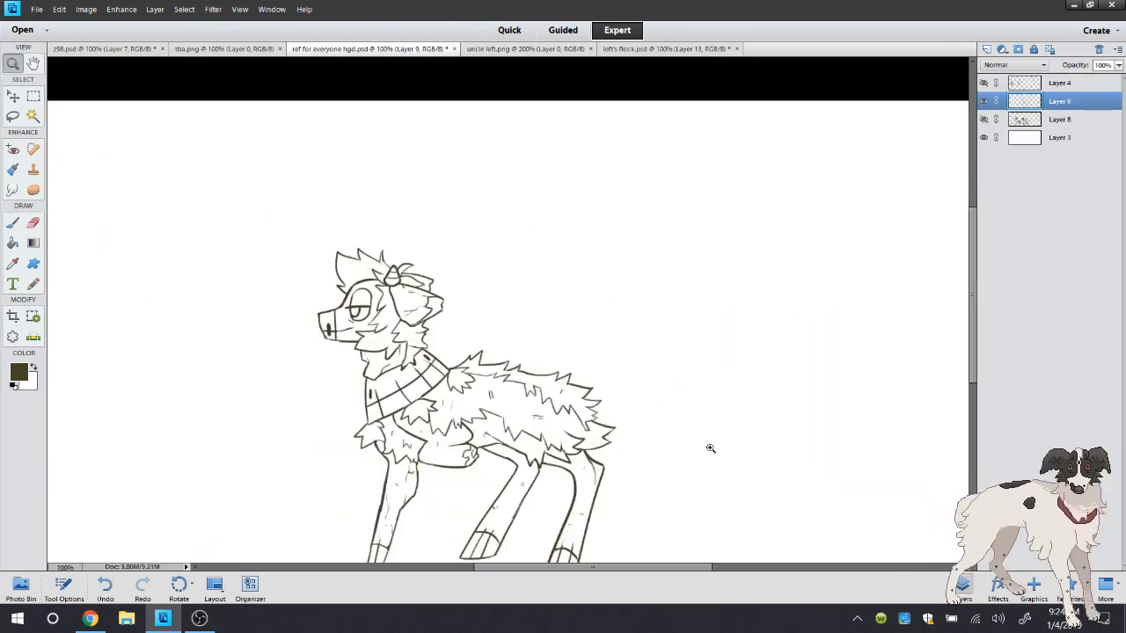
{"action": "left_click_drag", "start_coordinate": [974, 316], "coordinate": [974, 343]}
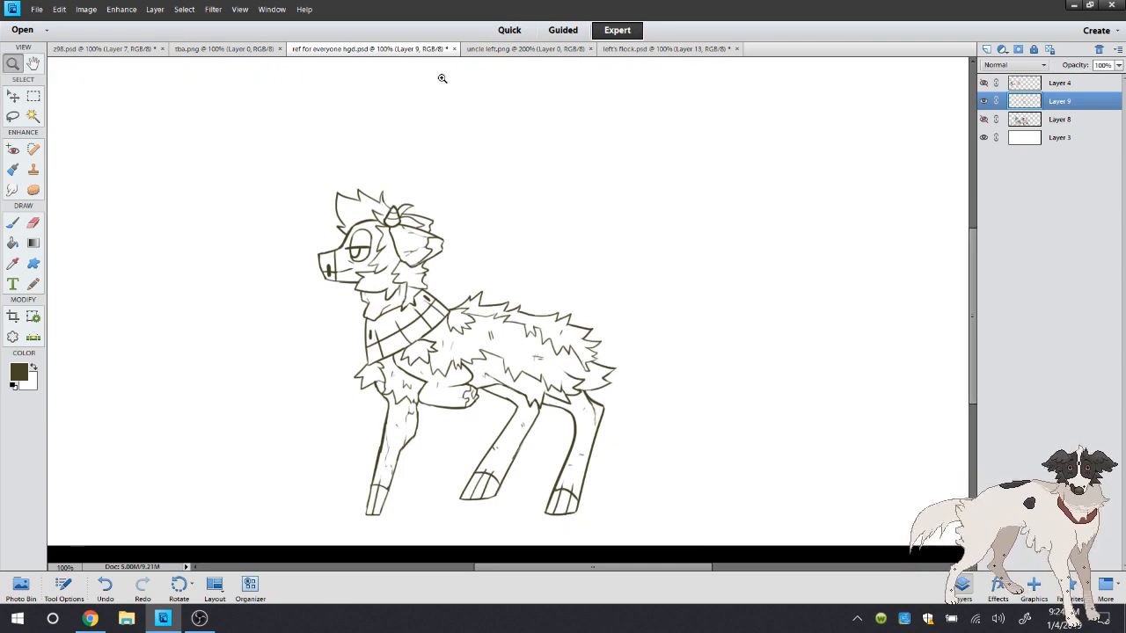
{"action": "left_click", "coordinate": [443, 273]}
{"action": "left_click", "coordinate": [444, 272]}
{"action": "key", "text": "b"}
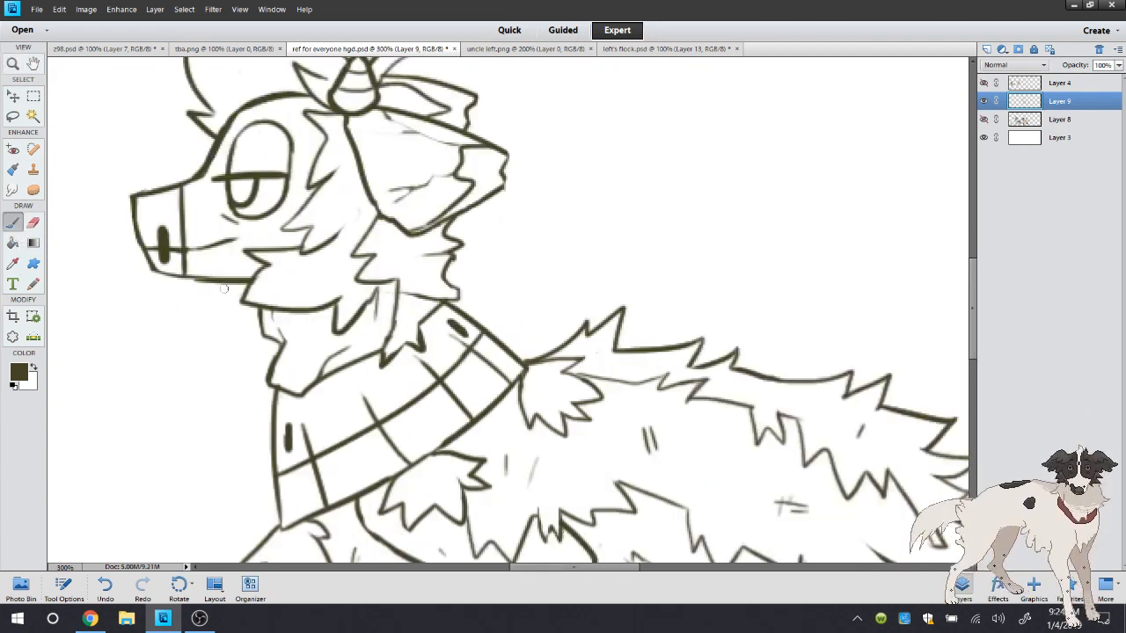
{"action": "mouse_move", "coordinate": [223, 289]}
{"action": "left_mouse_down"}
{"action": "mouse_move", "coordinate": [228, 327]}
{"action": "mouse_move", "coordinate": [267, 324]}
{"action": "left_mouse_up"}
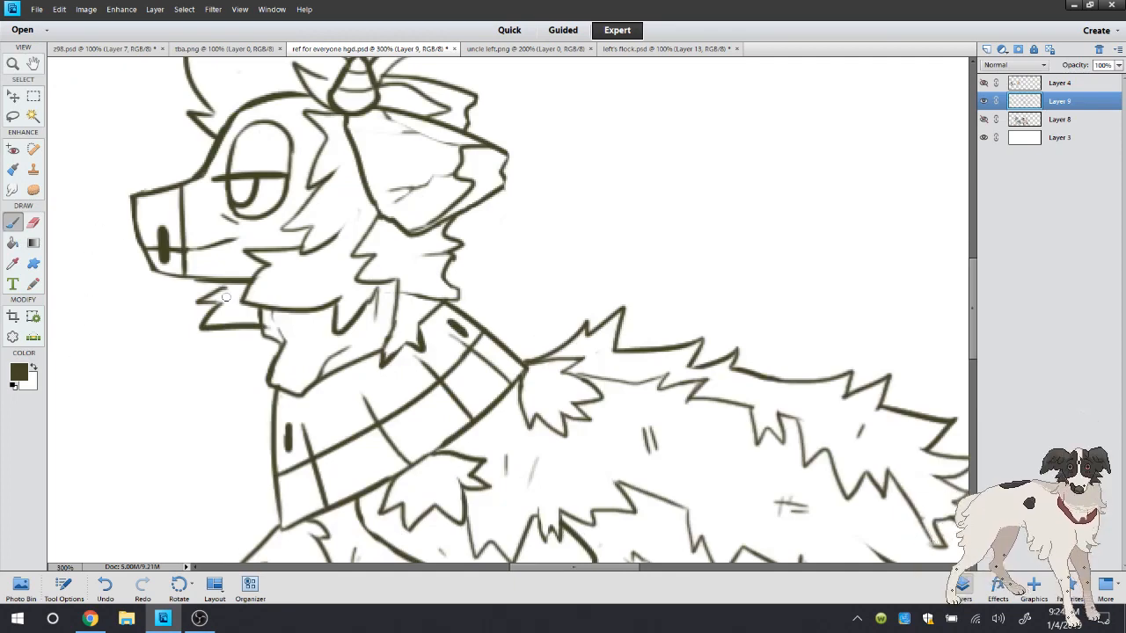
{"action": "mouse_move", "coordinate": [227, 244]}
{"action": "left_mouse_down"}
{"action": "mouse_move", "coordinate": [249, 231]}
{"action": "mouse_move", "coordinate": [216, 243]}
{"action": "left_mouse_up"}
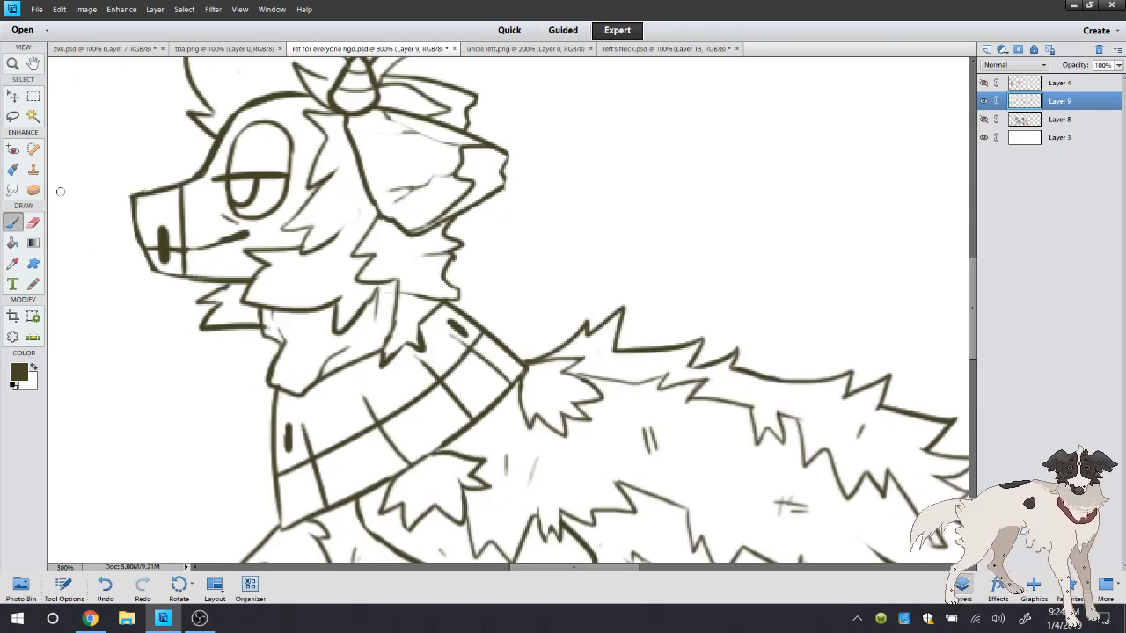
{"action": "left_click", "coordinate": [32, 226]}
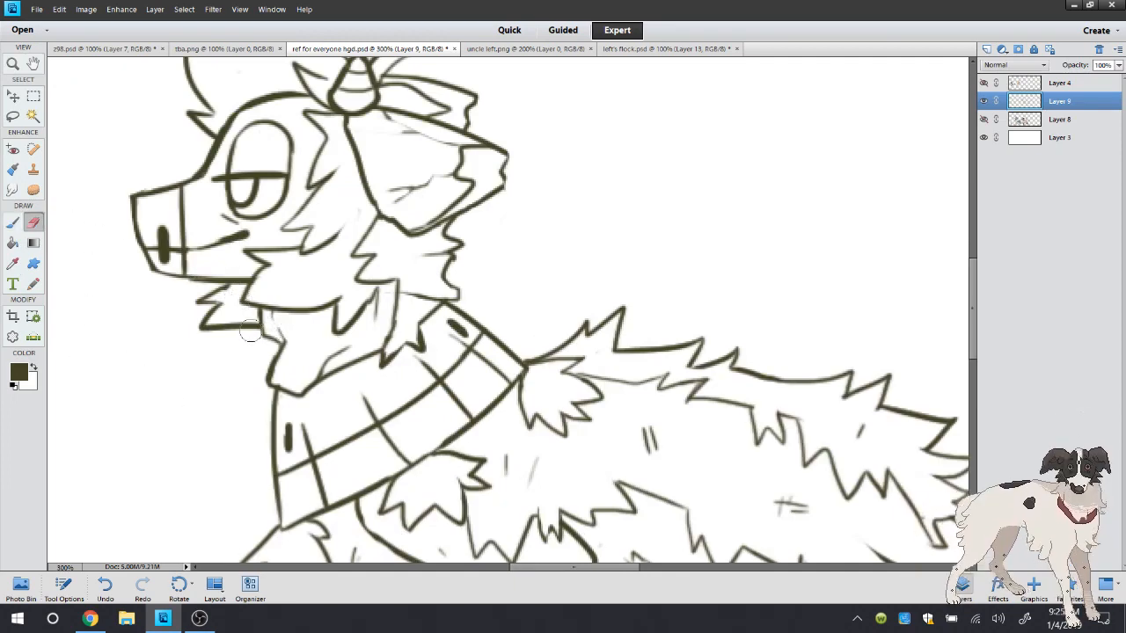
{"action": "left_click", "coordinate": [12, 223]}
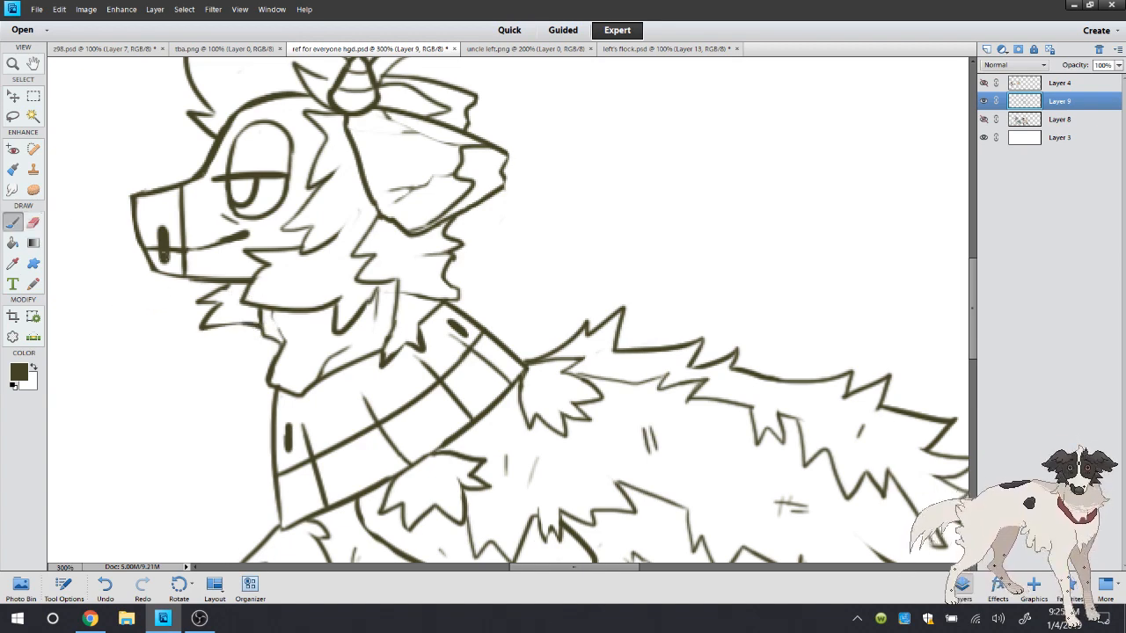
{"action": "double_click", "coordinate": [12, 63]}
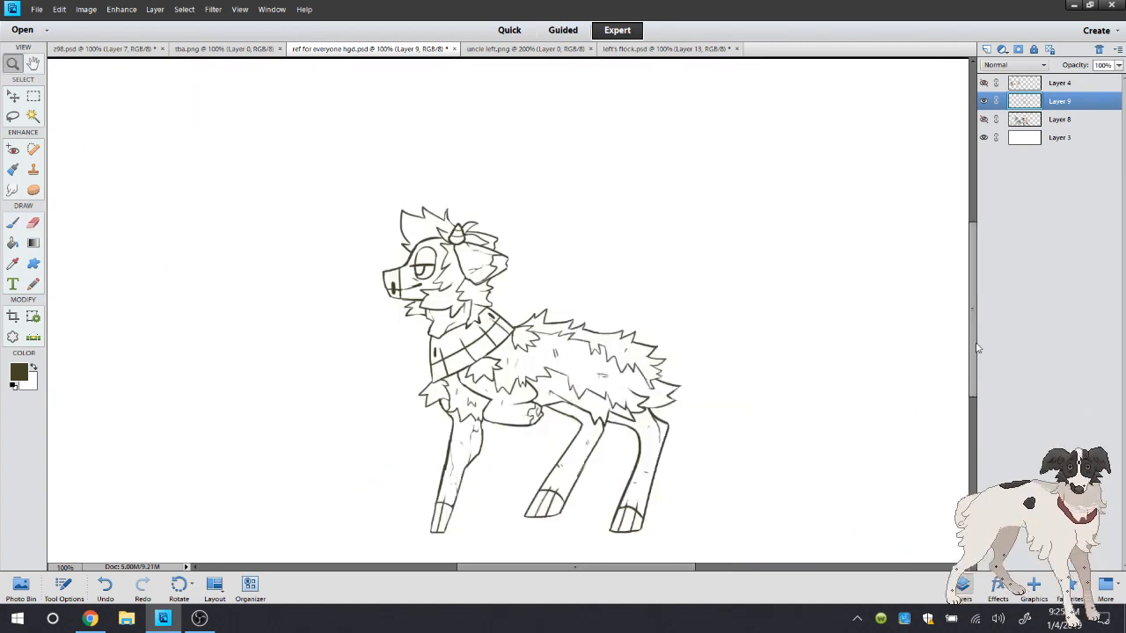
{"action": "left_click_drag", "start_coordinate": [974, 345], "coordinate": [974, 372]}
{"action": "left_click", "coordinate": [708, 230]}
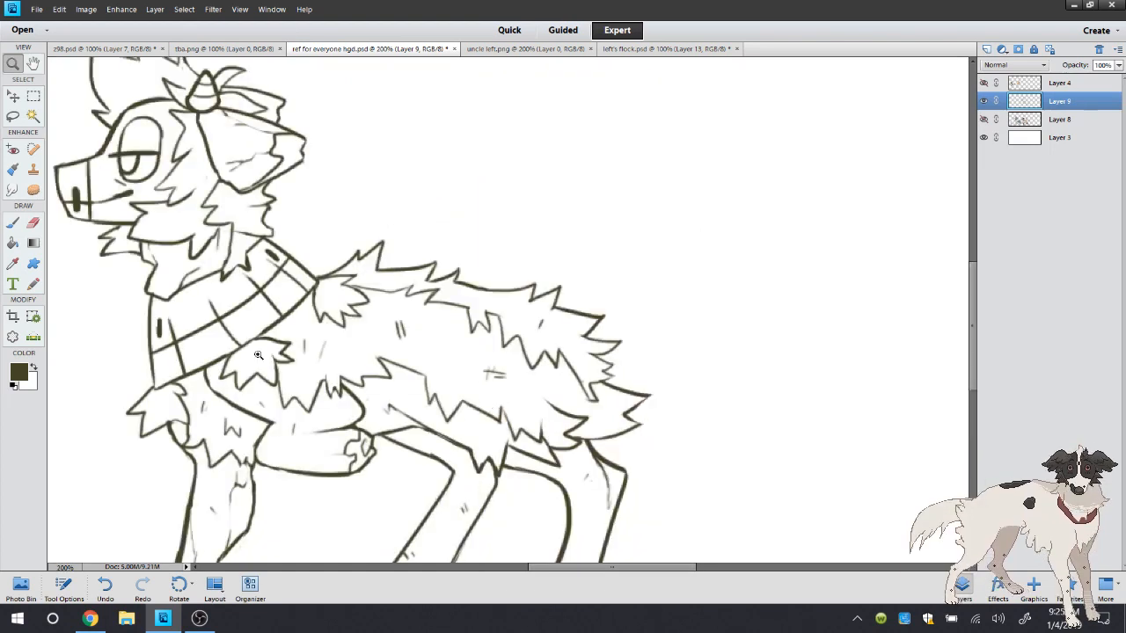
{"action": "left_click", "coordinate": [14, 224]}
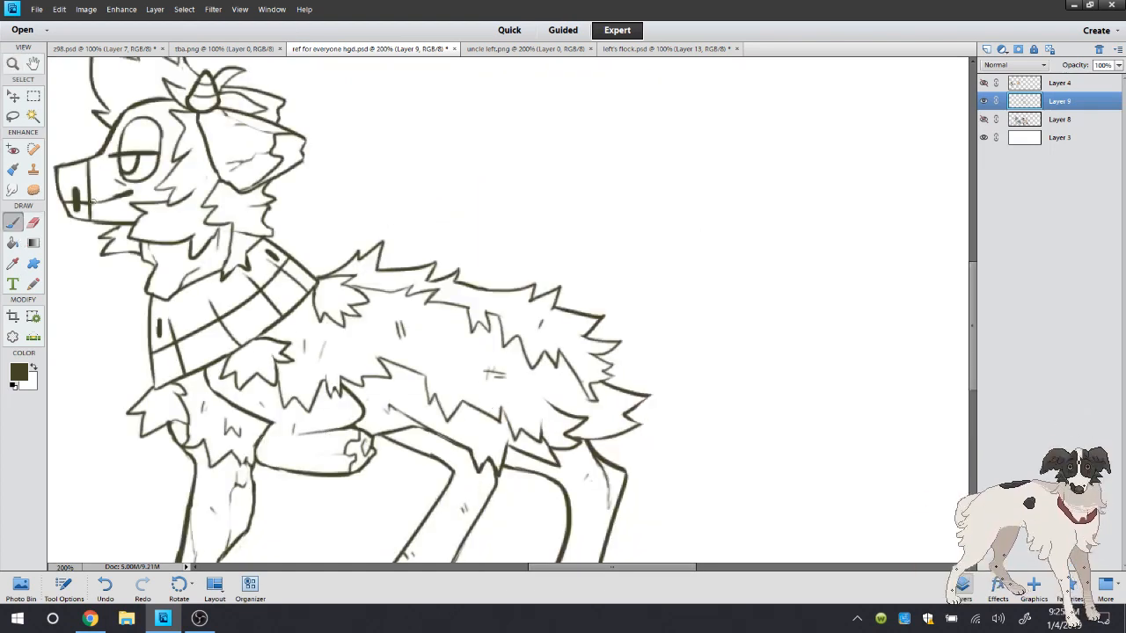
{"action": "double_click", "coordinate": [13, 63]}
Add a new layer above Layer 8 for the colours and sample the cream skin colour from uncle left.png
{"action": "left_click", "coordinate": [1031, 120]}
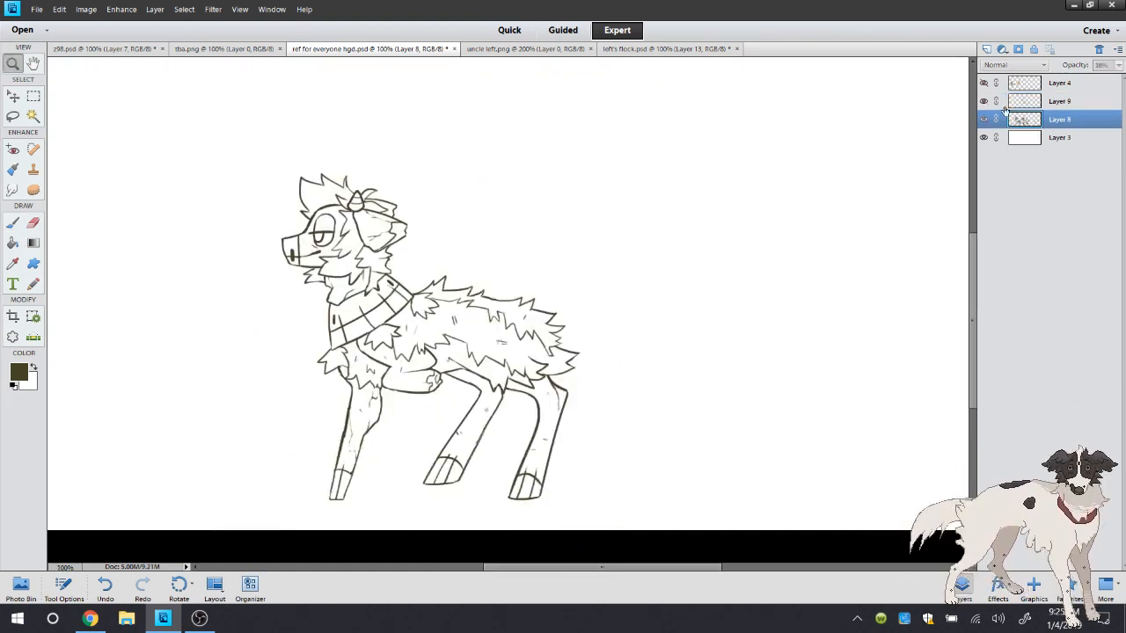
{"action": "left_click", "coordinate": [480, 49]}
{"action": "key", "text": "i"}
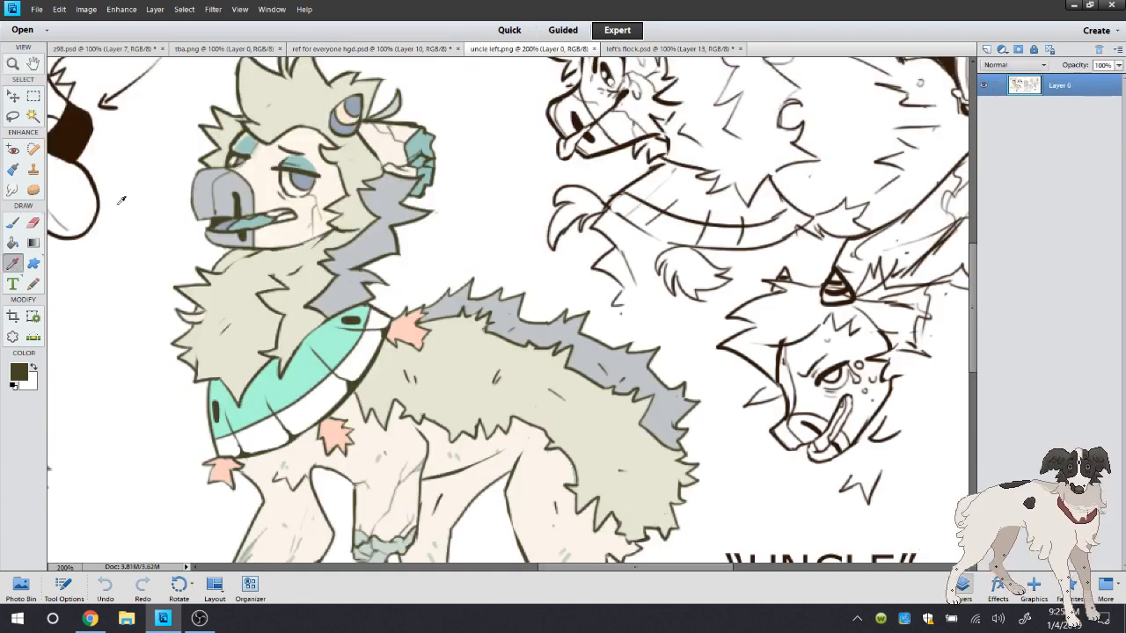
{"action": "left_click", "coordinate": [250, 271]}
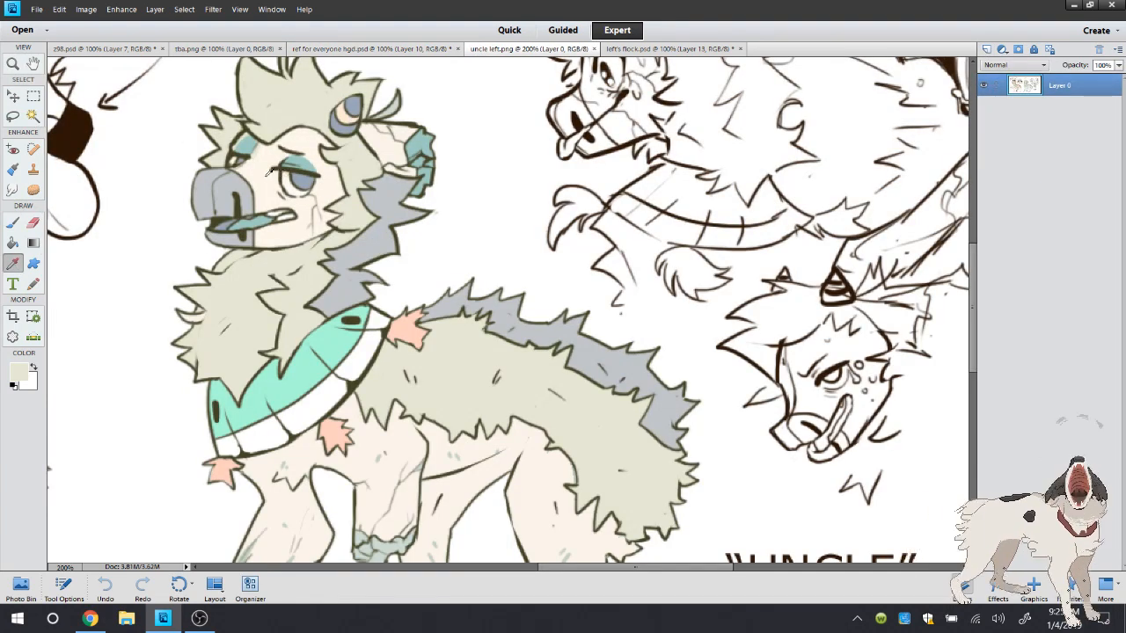
{"action": "left_click", "coordinate": [371, 48]}
Select the empty area around the character, expand that selection, and invert it to cover the whole figure
{"action": "key", "text": "a"}
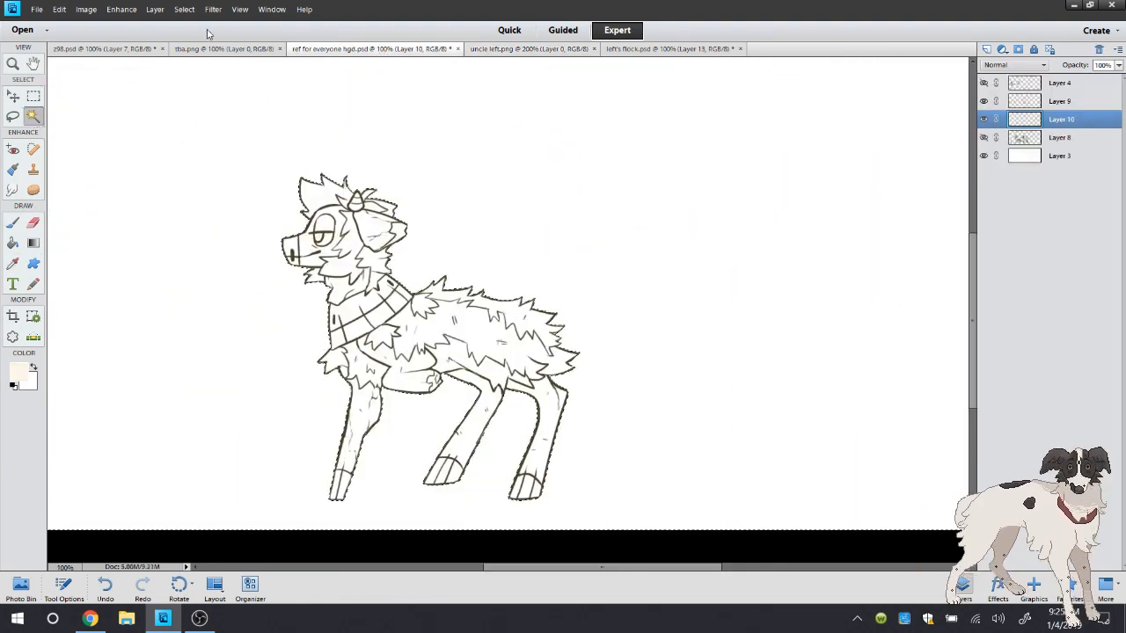
{"action": "left_click", "coordinate": [184, 9]}
{"action": "mouse_move", "coordinate": [208, 159]}
{"action": "left_click", "coordinate": [318, 187]}
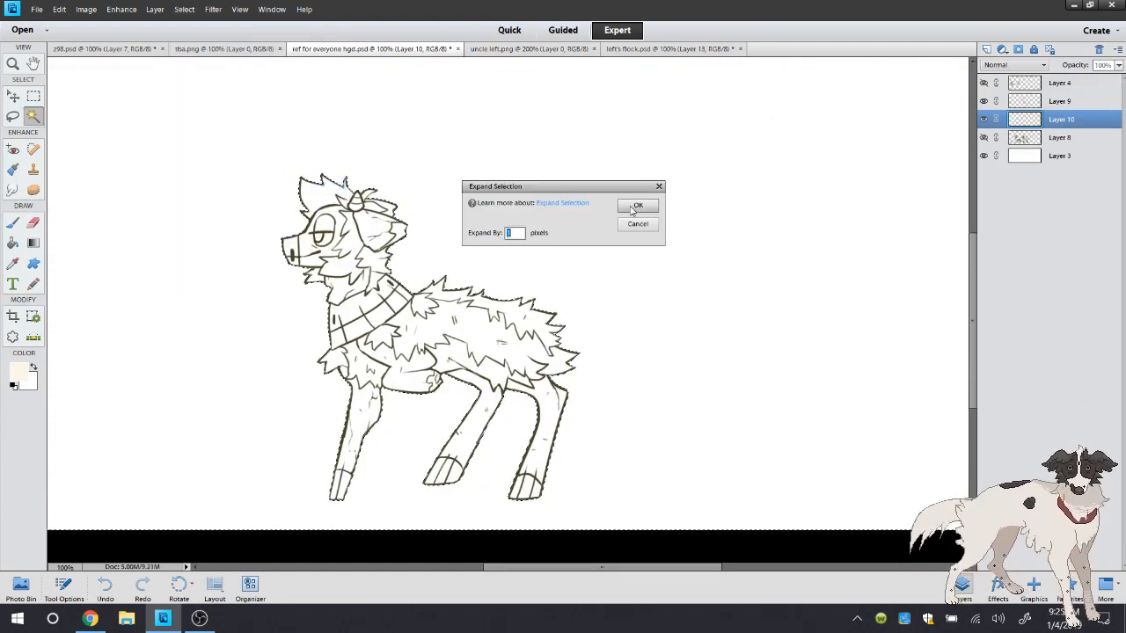
{"action": "left_click", "coordinate": [640, 209]}
{"action": "left_click", "coordinate": [184, 9]}
{"action": "left_click", "coordinate": [207, 62]}
Fill the selected figure with the cream skin colour on Layer 10 and clear the selection
{"action": "left_click", "coordinate": [12, 243]}
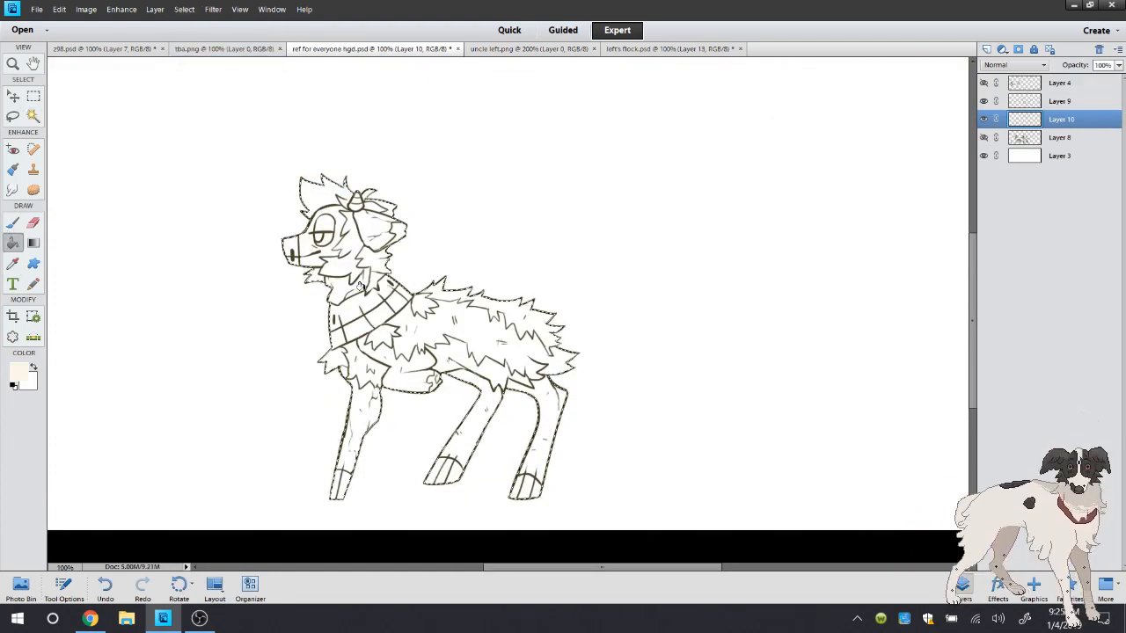
{"action": "left_click", "coordinate": [424, 334]}
{"action": "left_click", "coordinate": [13, 116]}
{"action": "right_click", "coordinate": [124, 115]}
{"action": "left_click", "coordinate": [150, 124]}
Sample the teal eyelid colour from uncle left.png and return to ref for everyone hgd.psd
{"action": "left_click", "coordinate": [13, 65]}
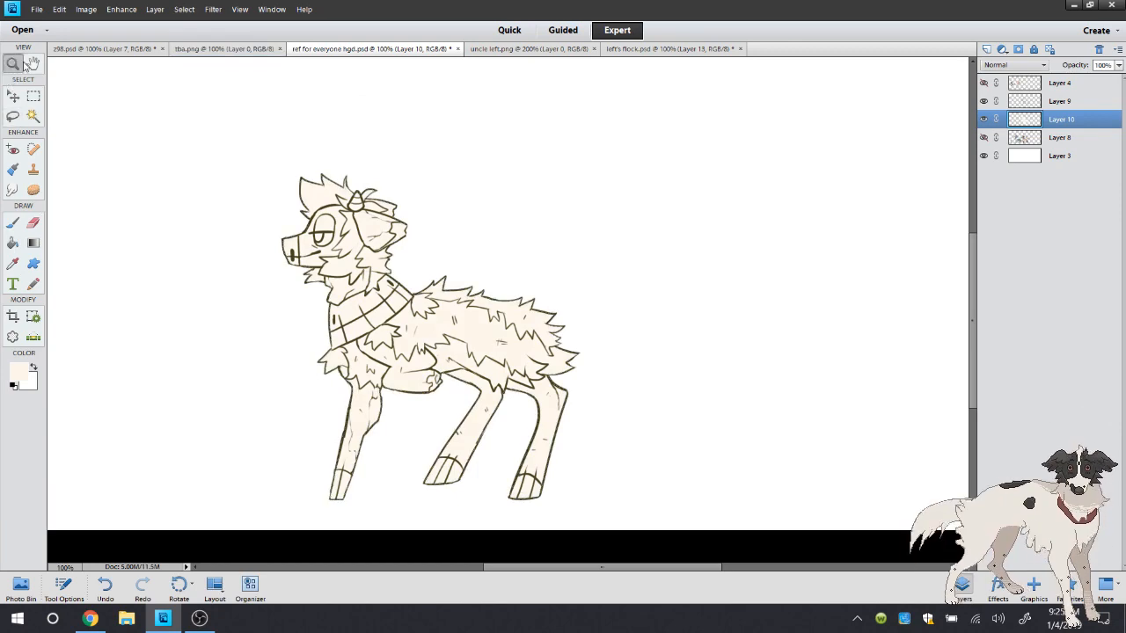
{"action": "left_click", "coordinate": [385, 191]}
{"action": "left_click", "coordinate": [497, 50]}
{"action": "left_click", "coordinate": [12, 263]}
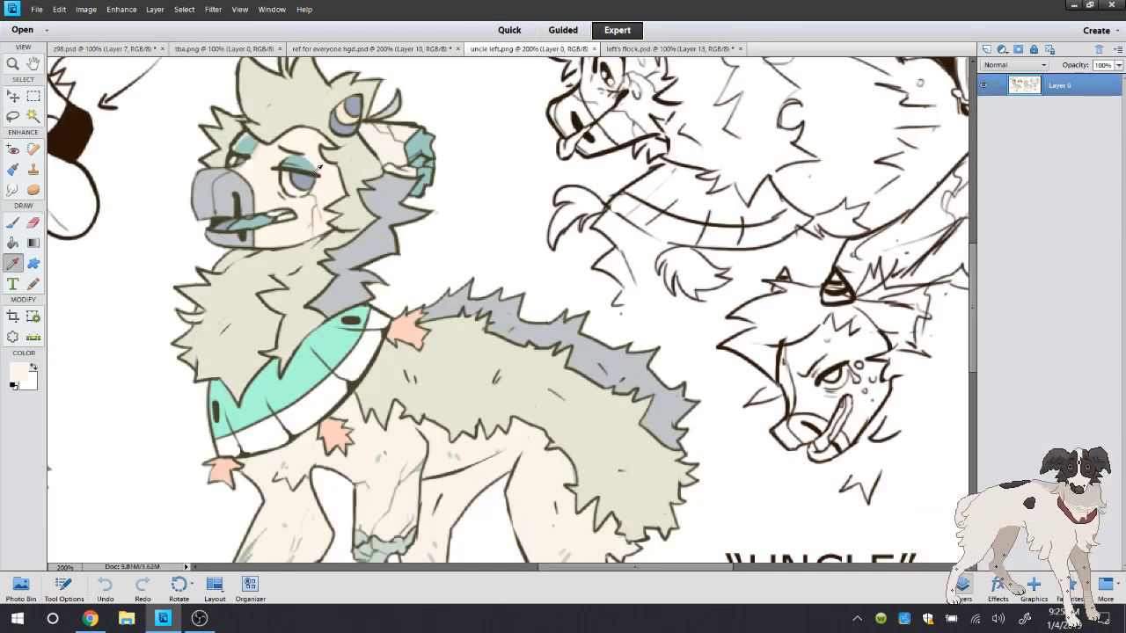
{"action": "left_click", "coordinate": [308, 167]}
{"action": "left_click", "coordinate": [378, 49]}
Select the upper eyelid and the ear tip, expand the selection, and fill both areas with teal
{"action": "left_click", "coordinate": [32, 116]}
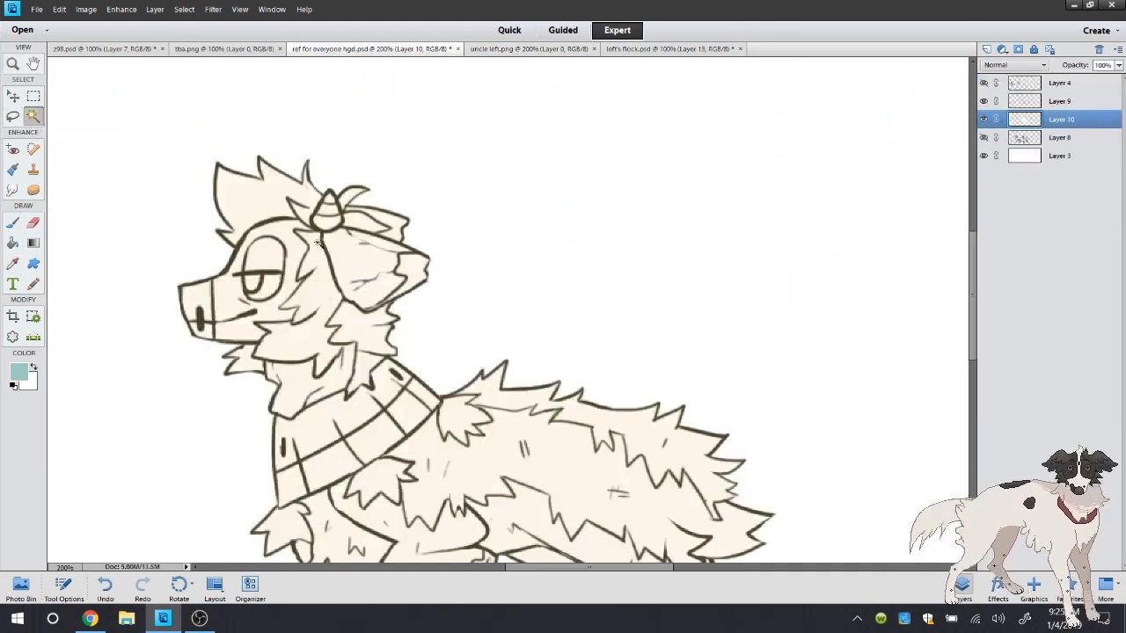
{"action": "left_click", "coordinate": [343, 230]}
{"action": "left_click", "coordinate": [14, 243]}
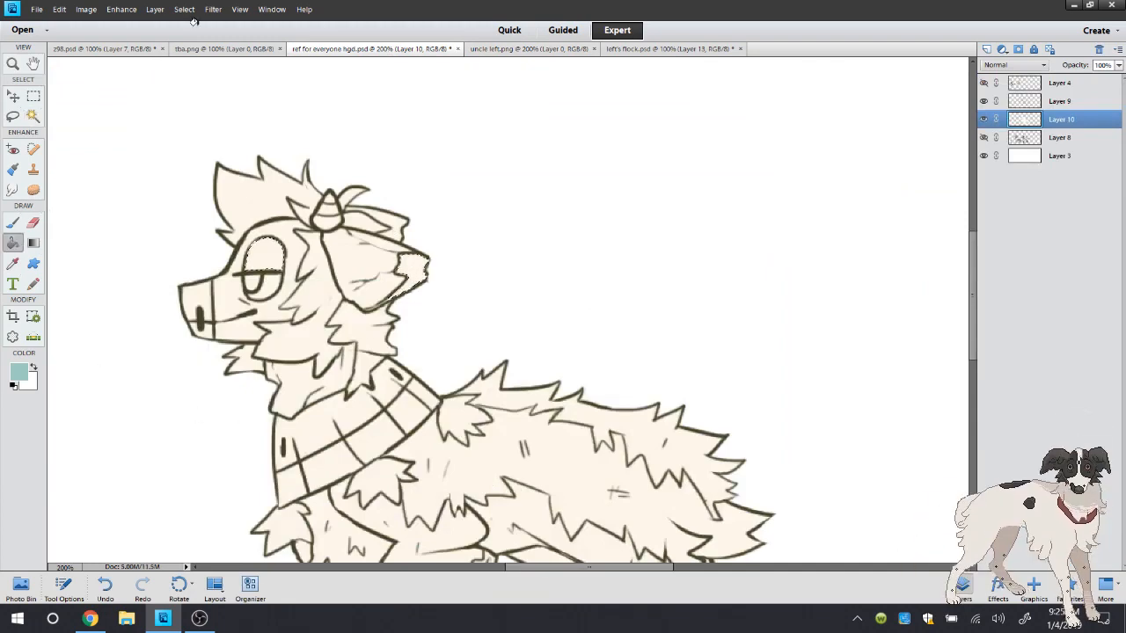
{"action": "left_click", "coordinate": [184, 9]}
{"action": "mouse_move", "coordinate": [232, 162]}
{"action": "left_click", "coordinate": [324, 189]}
{"action": "left_click", "coordinate": [635, 207]}
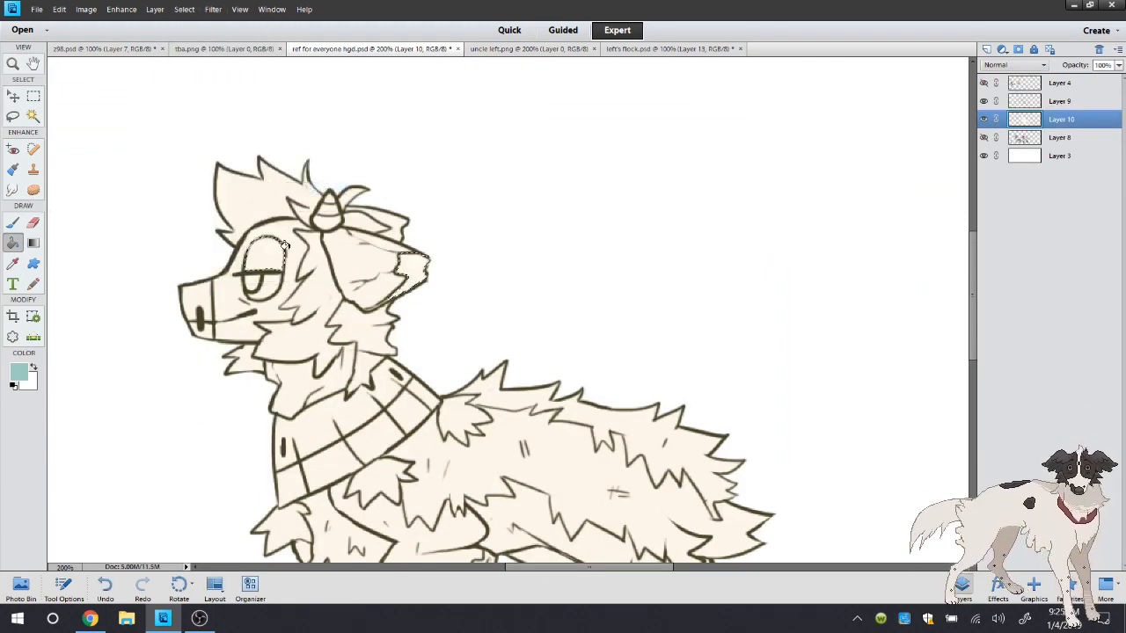
{"action": "left_click", "coordinate": [412, 267]}
{"action": "left_click", "coordinate": [268, 255]}
Set the foreground colour to a lighter shade of the eyelid's teal for brushing
{"action": "left_click", "coordinate": [14, 65]}
{"action": "left_click", "coordinate": [284, 268]}
{"action": "left_click", "coordinate": [13, 222]}
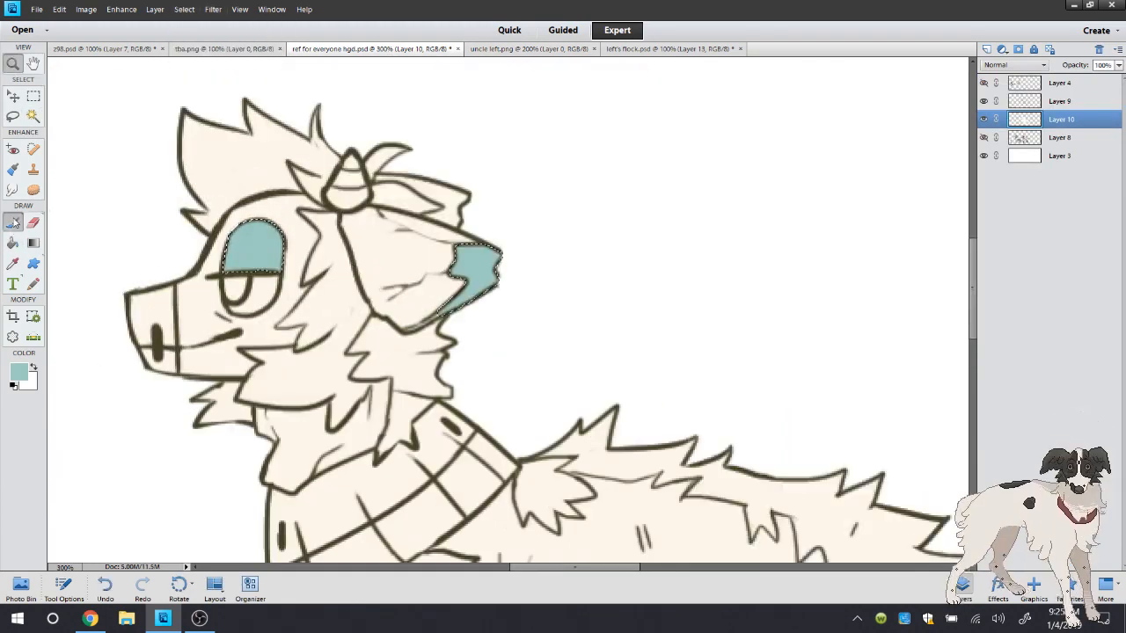
{"action": "left_click", "coordinate": [18, 373]}
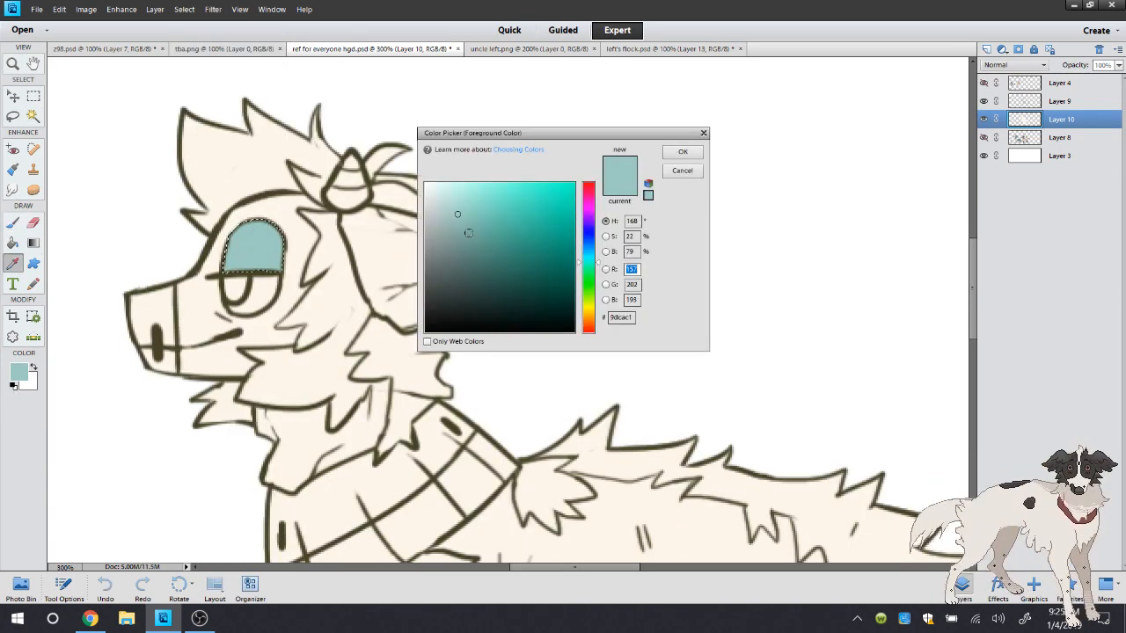
{"action": "left_click", "coordinate": [681, 152]}
Paint a lighter highlight band down the eyelid with the 13-pixel brush, undo the last stroke, and clear the selection
{"action": "right_click", "coordinate": [254, 190]}
{"action": "left_click", "coordinate": [252, 163]}
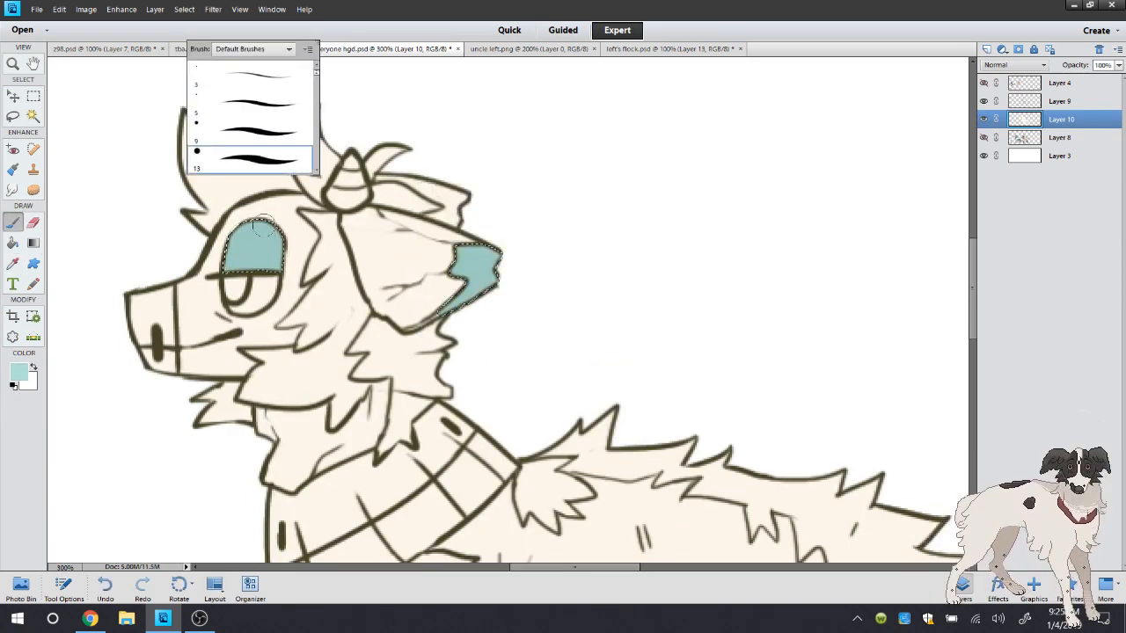
{"action": "left_click_drag", "start_coordinate": [258, 222], "coordinate": [239, 277]}
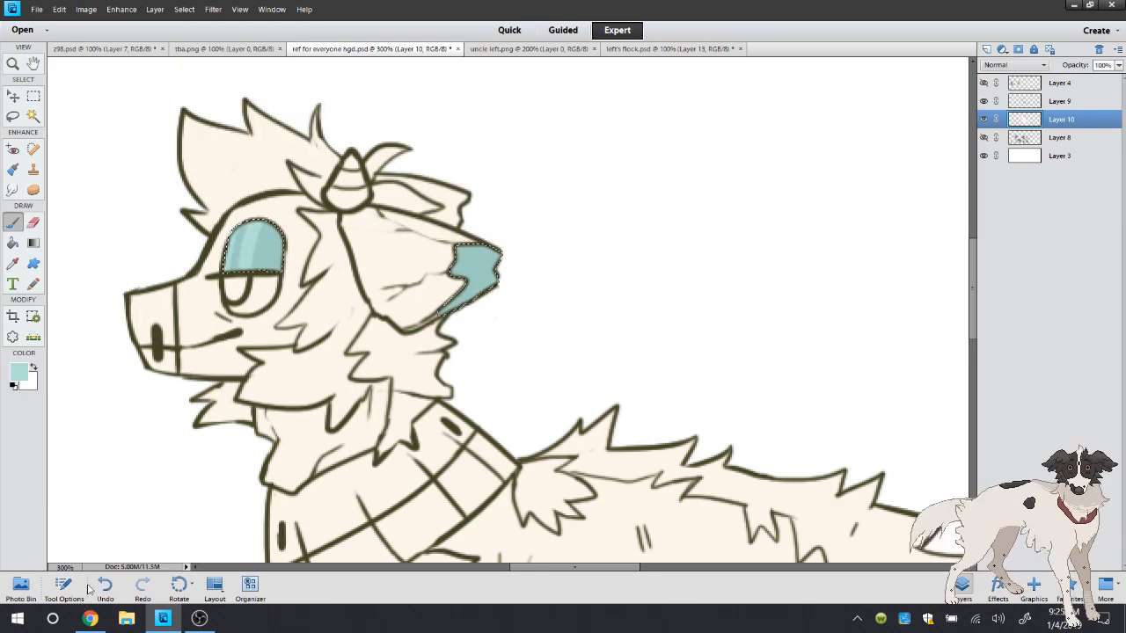
{"action": "key", "text": "ctrl+z"}
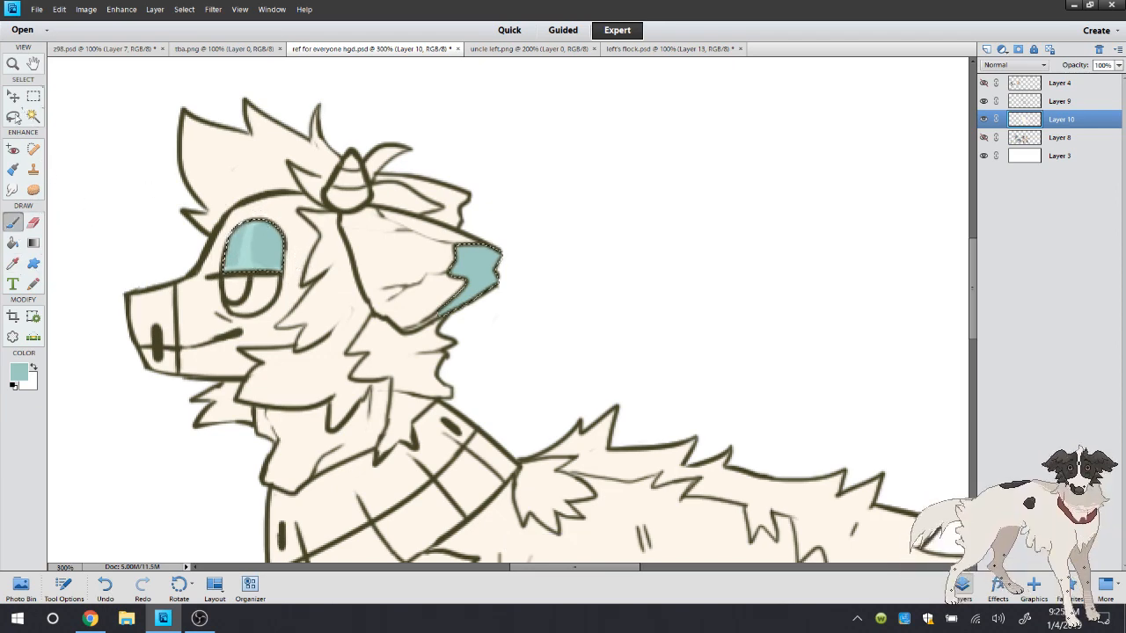
{"action": "left_click", "coordinate": [15, 117]}
{"action": "left_click", "coordinate": [80, 100]}
{"action": "left_click", "coordinate": [18, 226]}
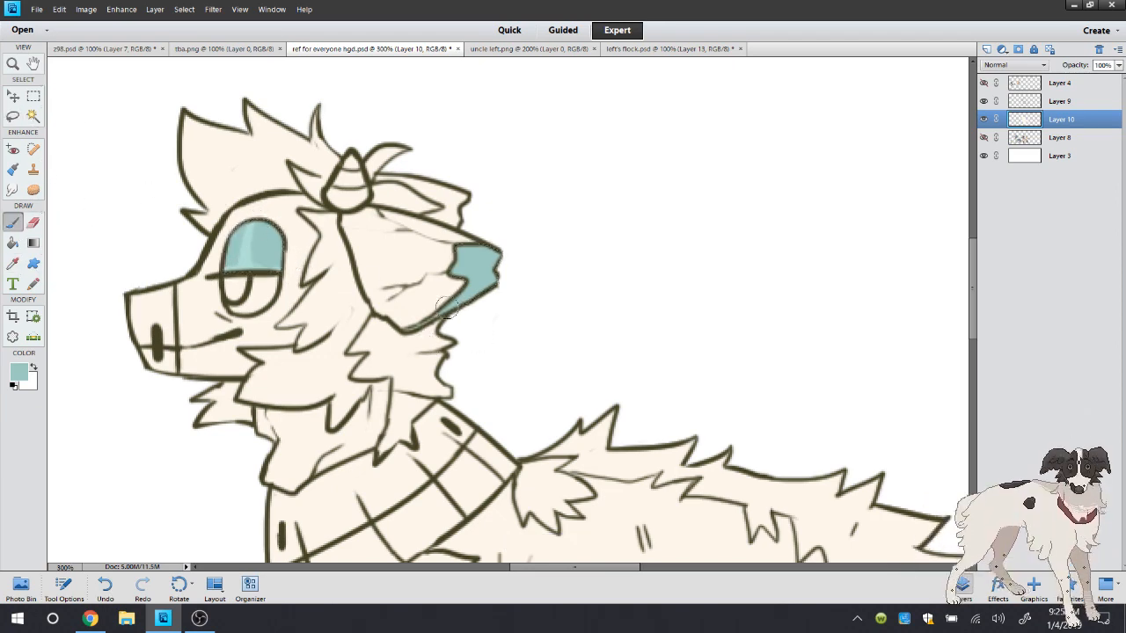
Sample the pale grey-green of the severed front leg's stump from uncle left.png, undoing a stray brush mark there, and return to the drawing
{"action": "double_click", "coordinate": [12, 64]}
{"action": "left_click", "coordinate": [33, 116]}
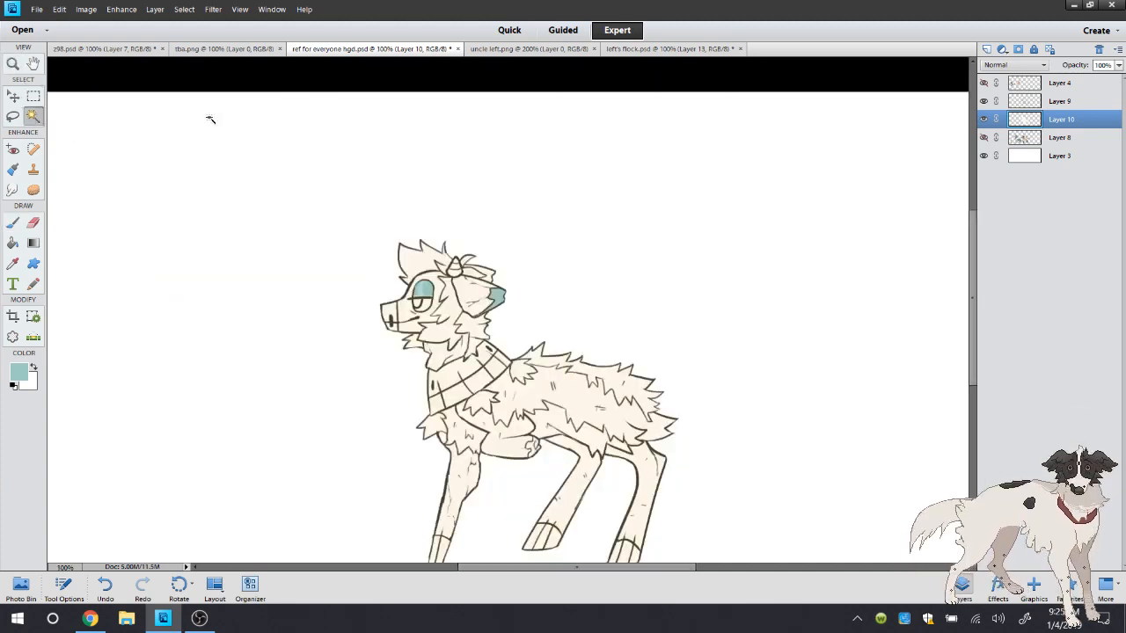
{"action": "scroll", "coordinate": [977, 331], "scroll_direction": "down", "scroll_amount": 2}
{"action": "left_click", "coordinate": [524, 50]}
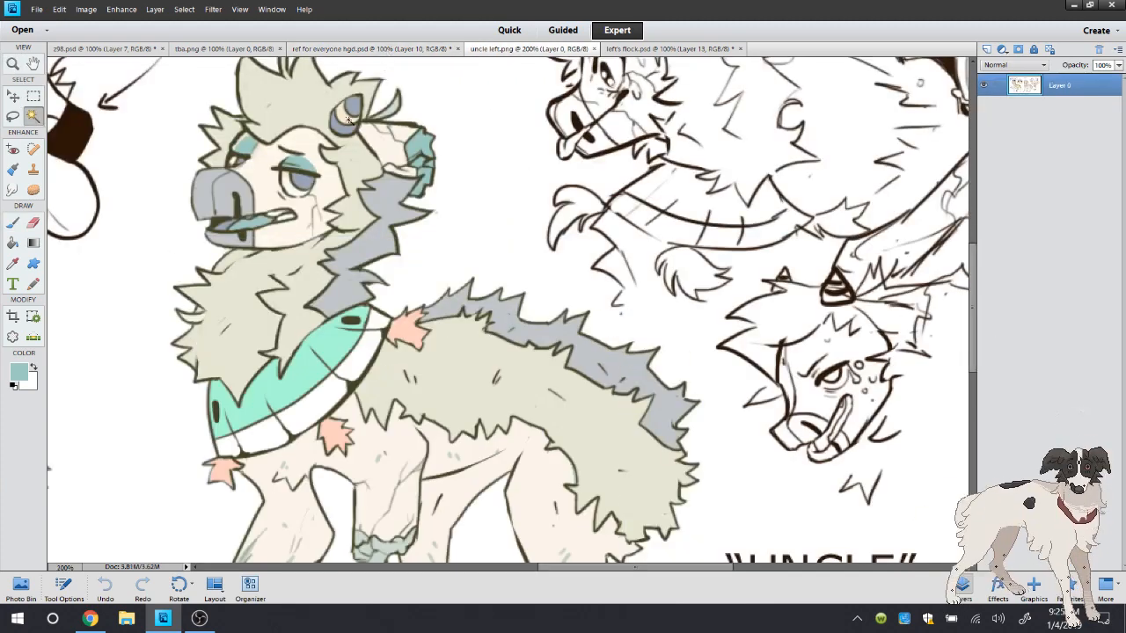
{"action": "left_click", "coordinate": [14, 65]}
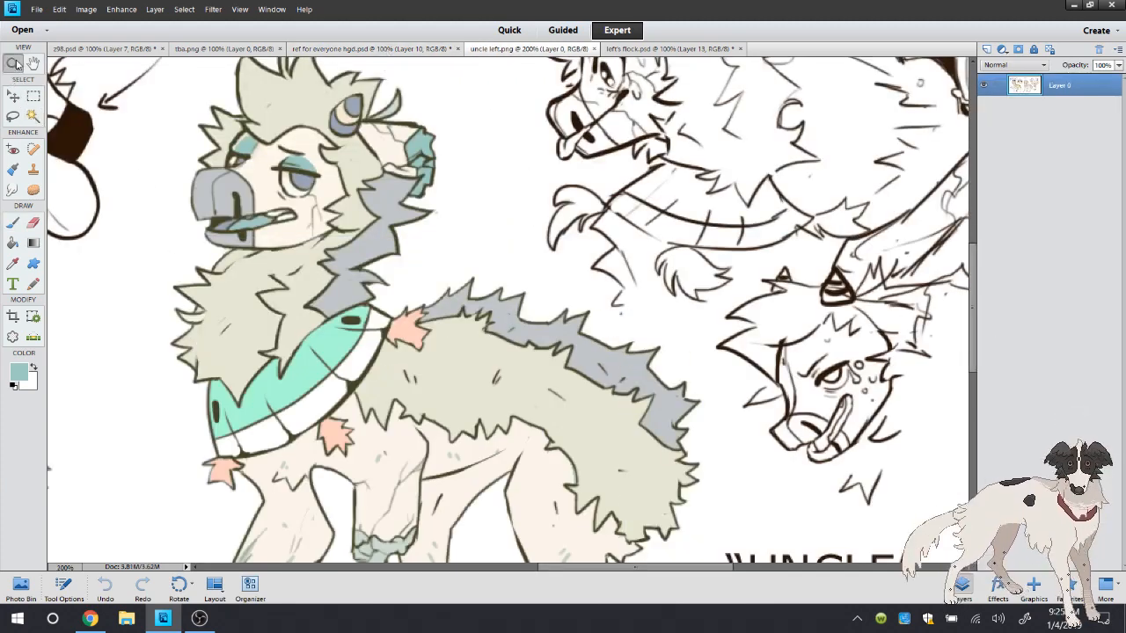
{"action": "left_click", "coordinate": [7, 220]}
{"action": "key", "text": "ctrl+z"}
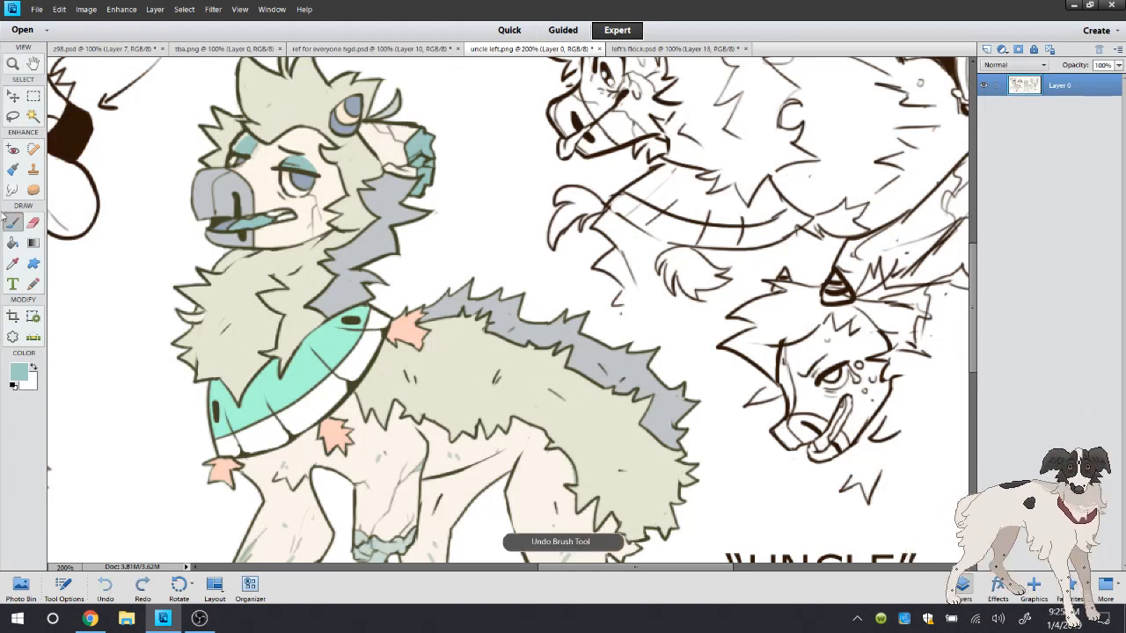
{"action": "left_click", "coordinate": [12, 262]}
{"action": "left_click", "coordinate": [392, 548]}
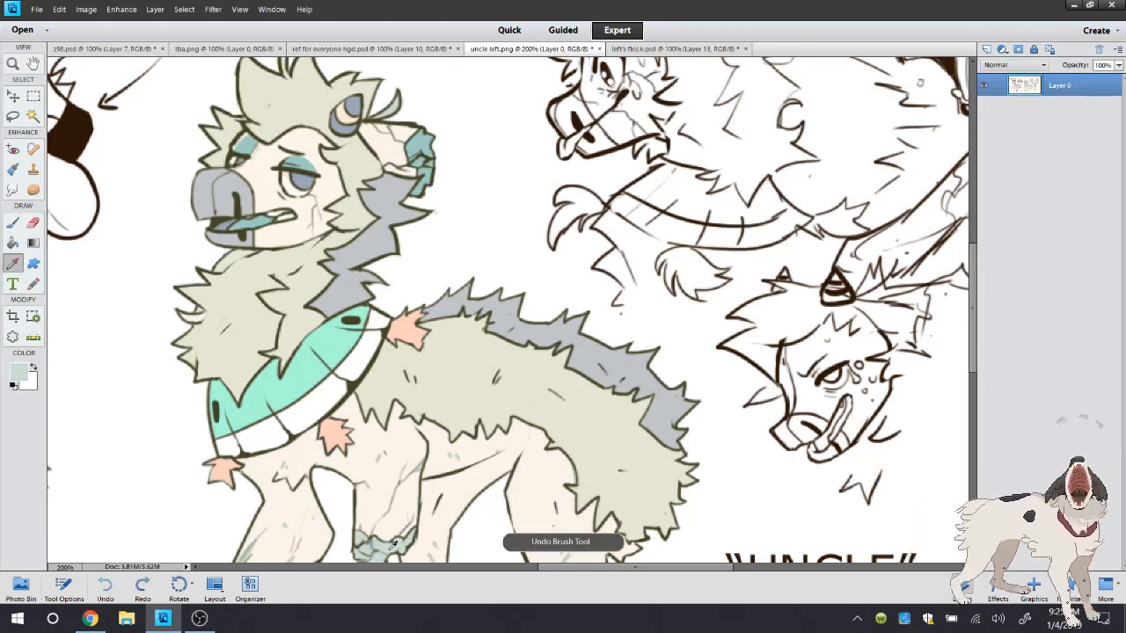
{"action": "left_click", "coordinate": [370, 49]}
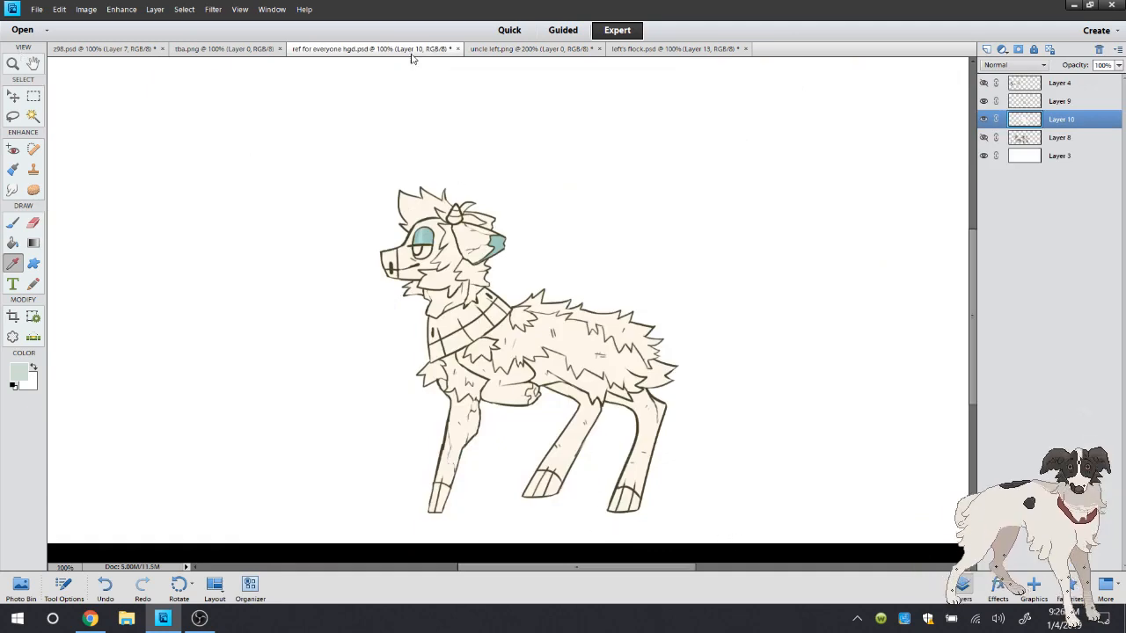
Check the hooves of the after-death figure on uncle left.png, and select the drawing's hooves and the folded front leg's stump end
{"action": "left_click", "coordinate": [503, 49]}
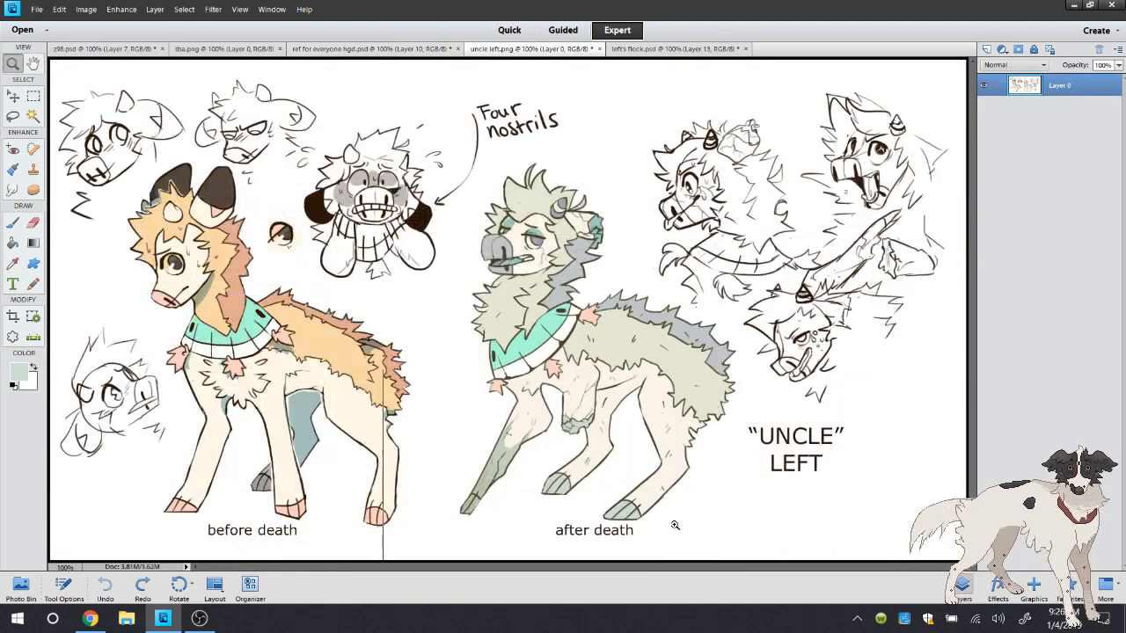
{"action": "left_click", "coordinate": [674, 525]}
{"action": "left_click", "coordinate": [13, 263]}
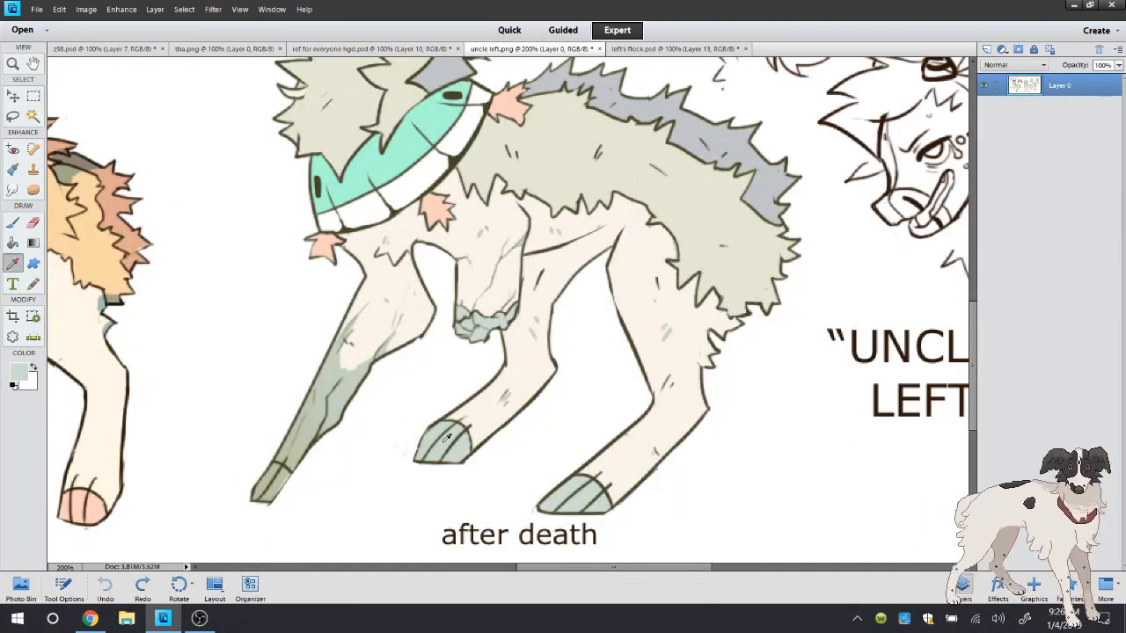
{"action": "left_click", "coordinate": [32, 116]}
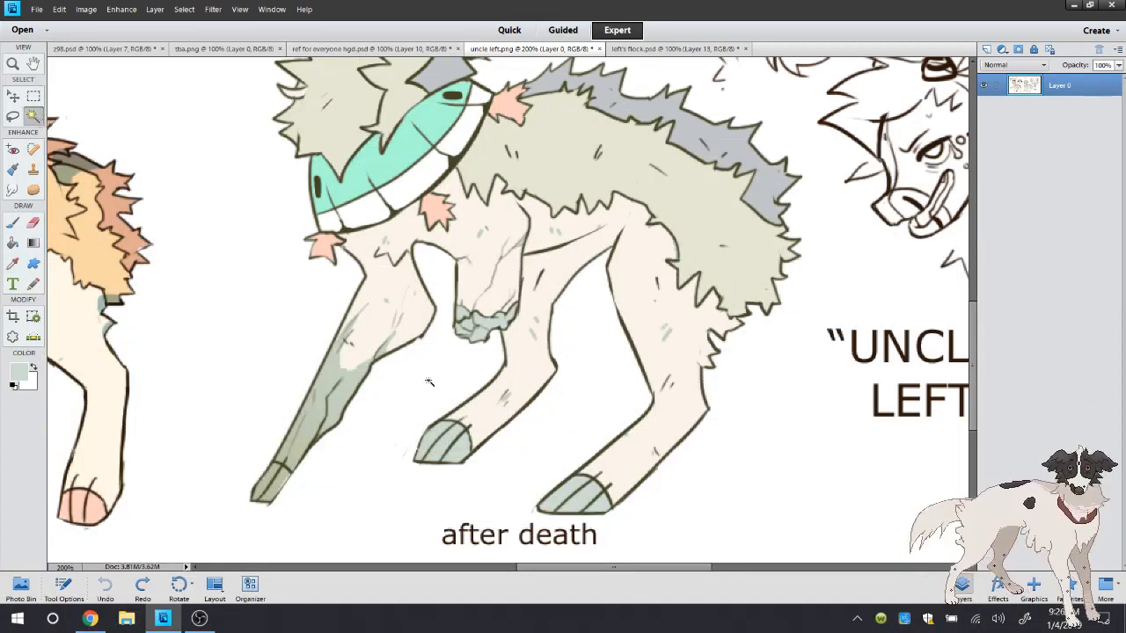
{"action": "left_click", "coordinate": [369, 48]}
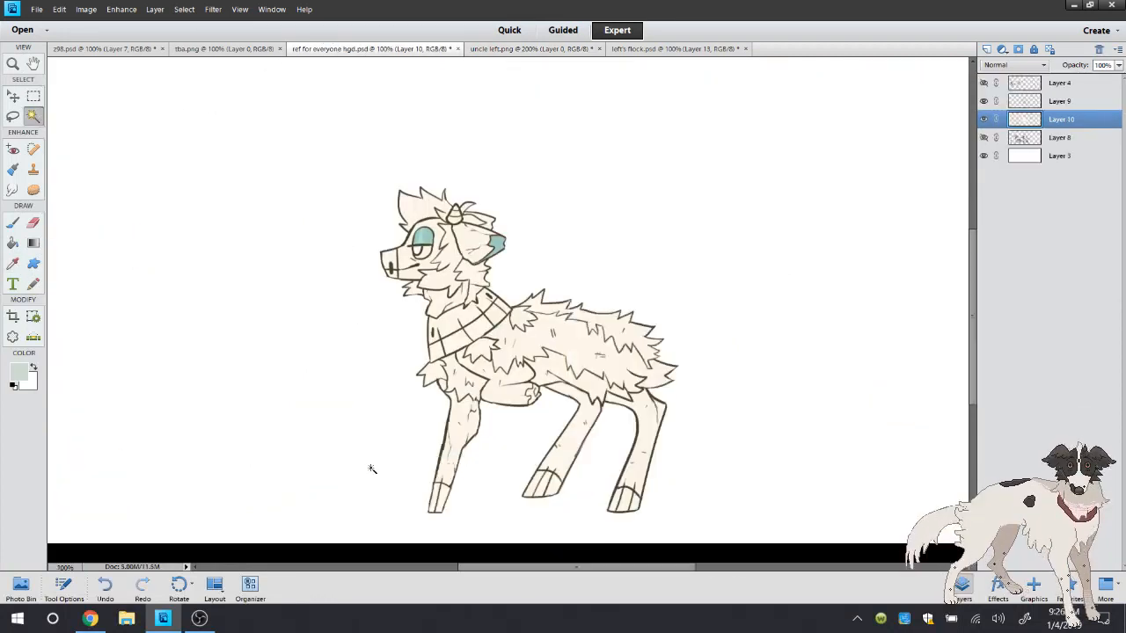
{"action": "left_click", "coordinate": [440, 493]}
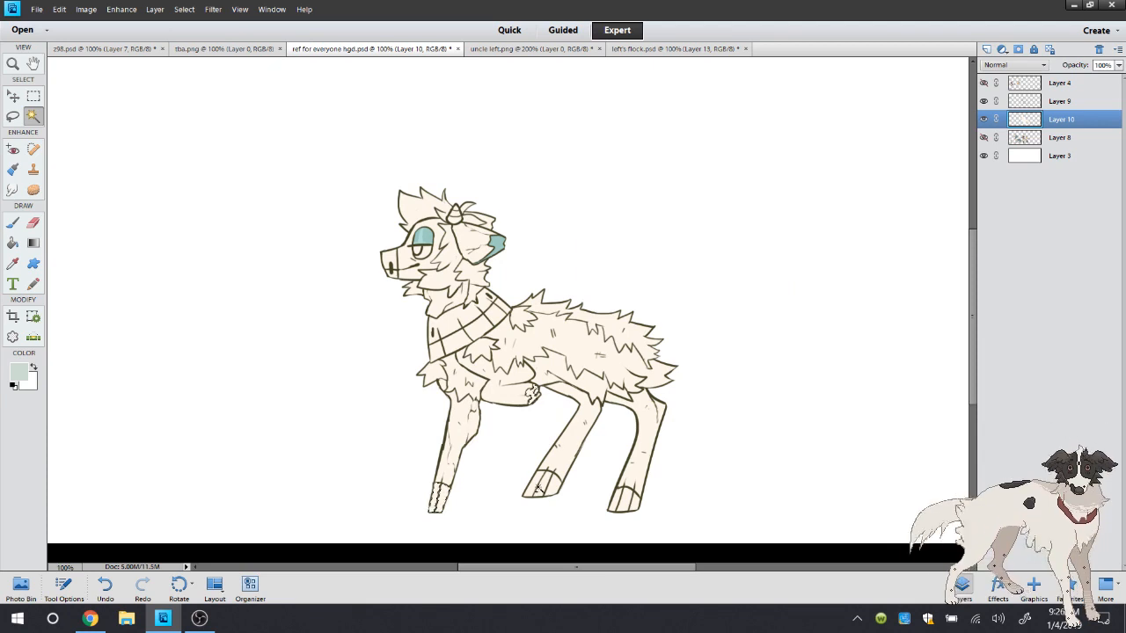
{"action": "left_click", "coordinate": [632, 502], "text": "shift"}
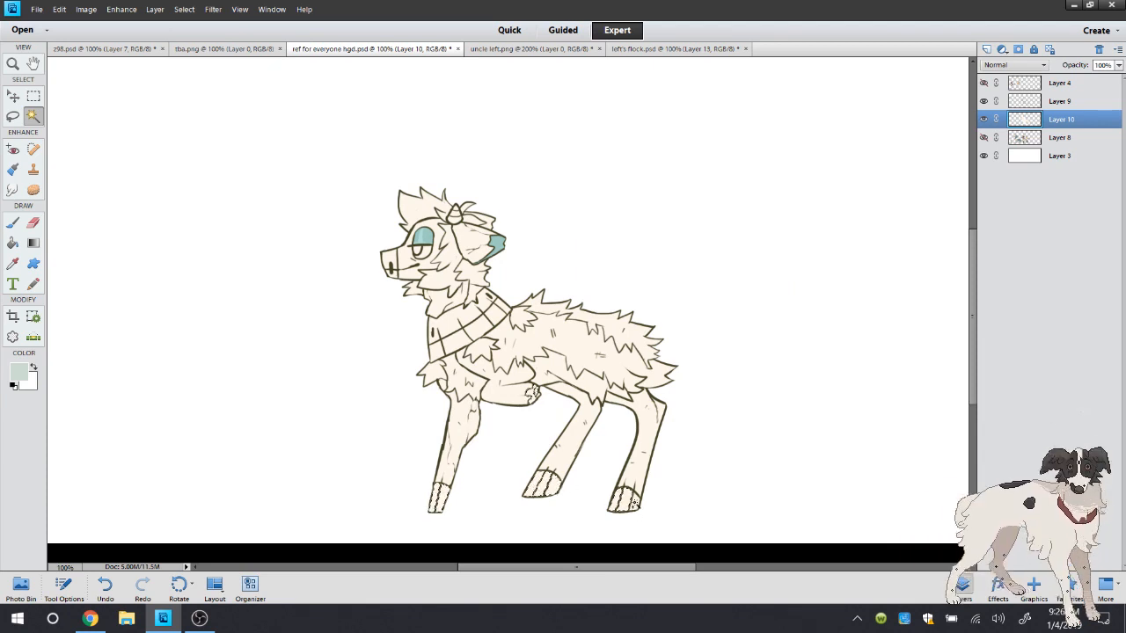
Expand the hoof and stump selection, fill it with pale grey-green, and clear the selection
{"action": "key", "text": "k"}
{"action": "left_click", "coordinate": [184, 8]}
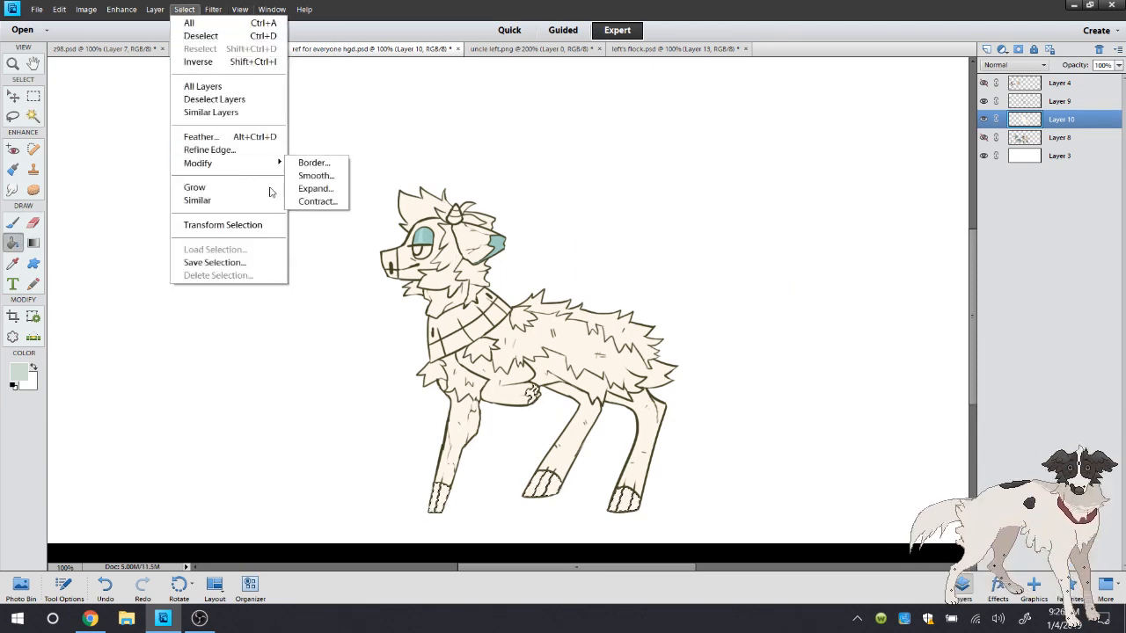
{"action": "left_click", "coordinate": [316, 188]}
{"action": "left_click", "coordinate": [622, 208]}
{"action": "left_click", "coordinate": [439, 495]}
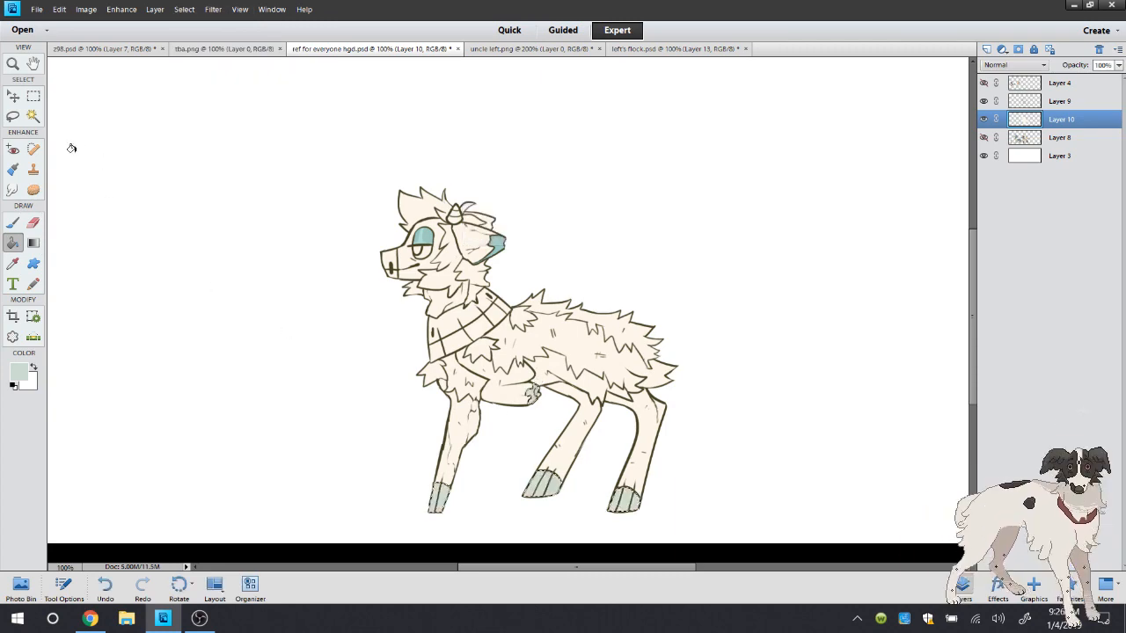
{"action": "key", "text": "l"}
{"action": "right_click", "coordinate": [123, 104]}
Examine the folded leg's stump up close, and check the live stream dashboard and its chat in Chrome before returning to Photoshop Elements
{"action": "left_click", "coordinate": [596, 467]}
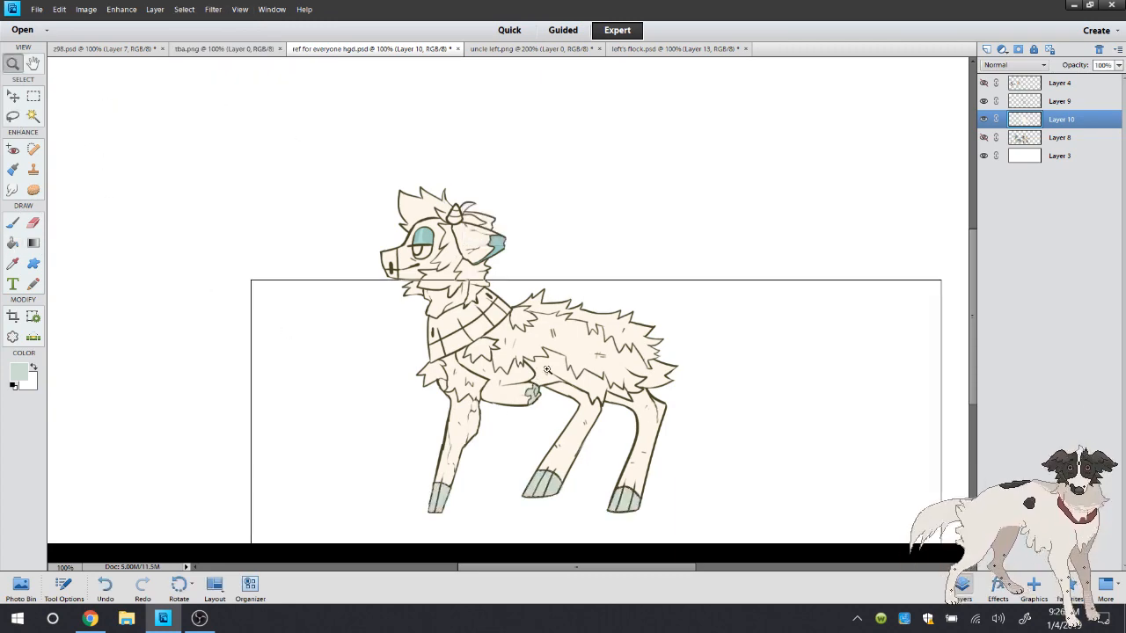
{"action": "left_click", "coordinate": [553, 326]}
{"action": "left_click", "coordinate": [514, 306]}
{"action": "left_click", "coordinate": [13, 222]}
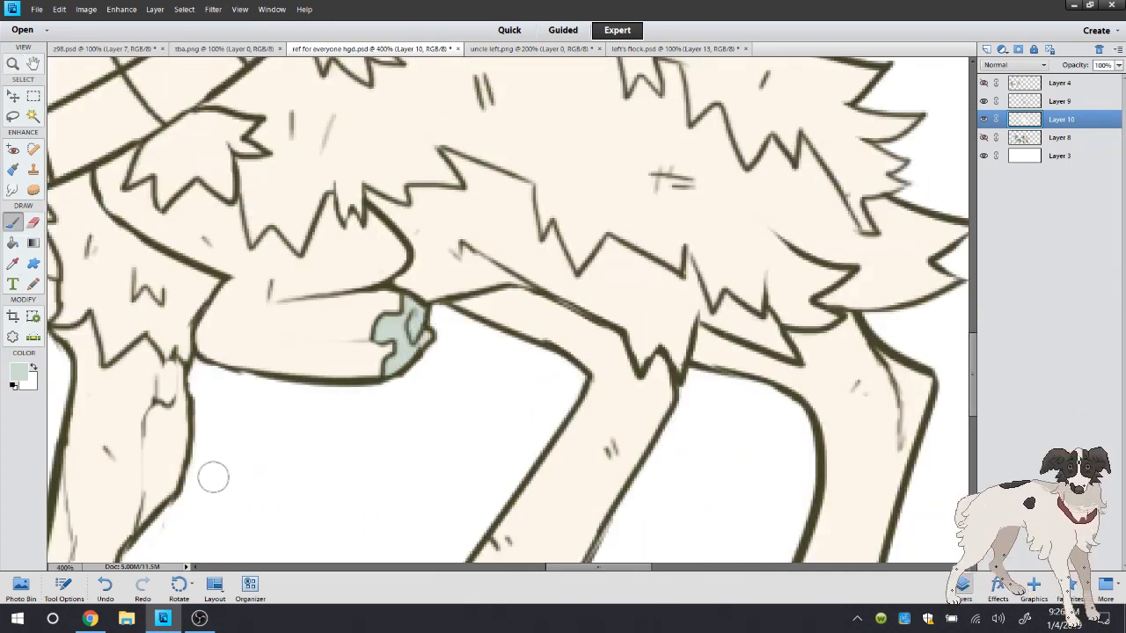
{"action": "left_click", "coordinate": [90, 618]}
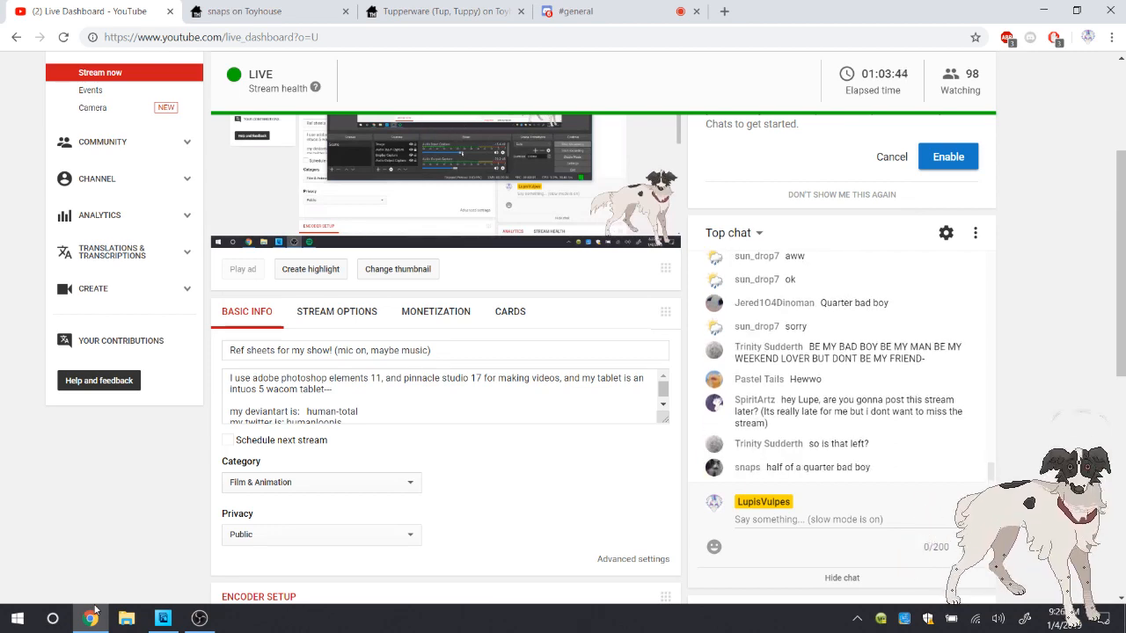
{"action": "left_click", "coordinate": [163, 618]}
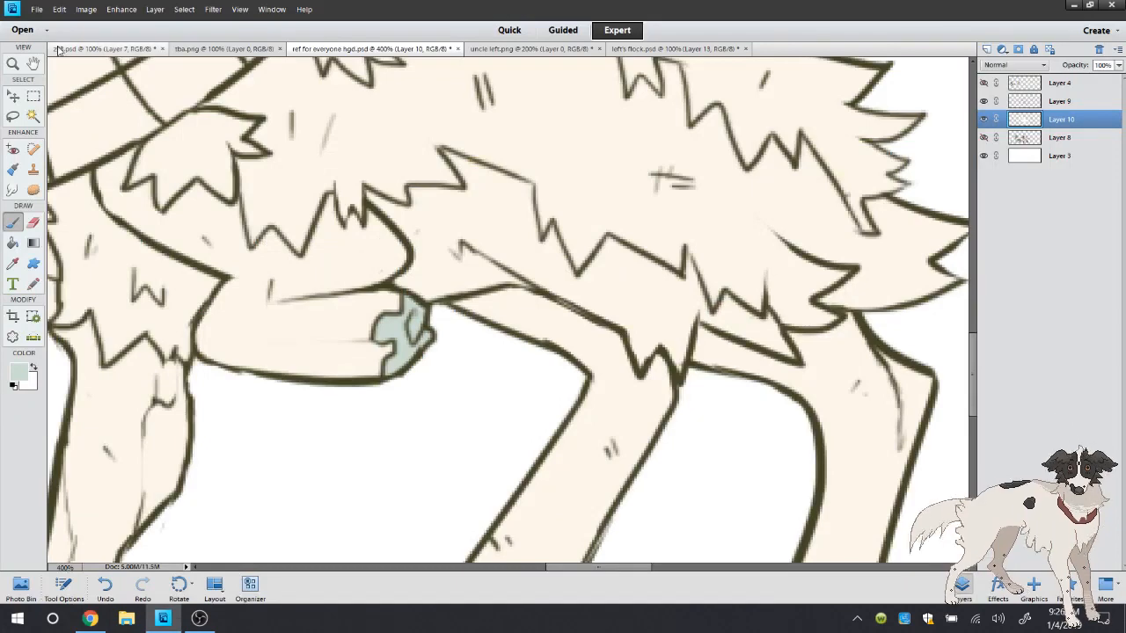
Check the after-death figure's stump on uncle left.png, and brush pale grey-green streaks along the drawing's folded front leg with transparency locked
{"action": "double_click", "coordinate": [13, 64]}
{"action": "left_click", "coordinate": [498, 229]}
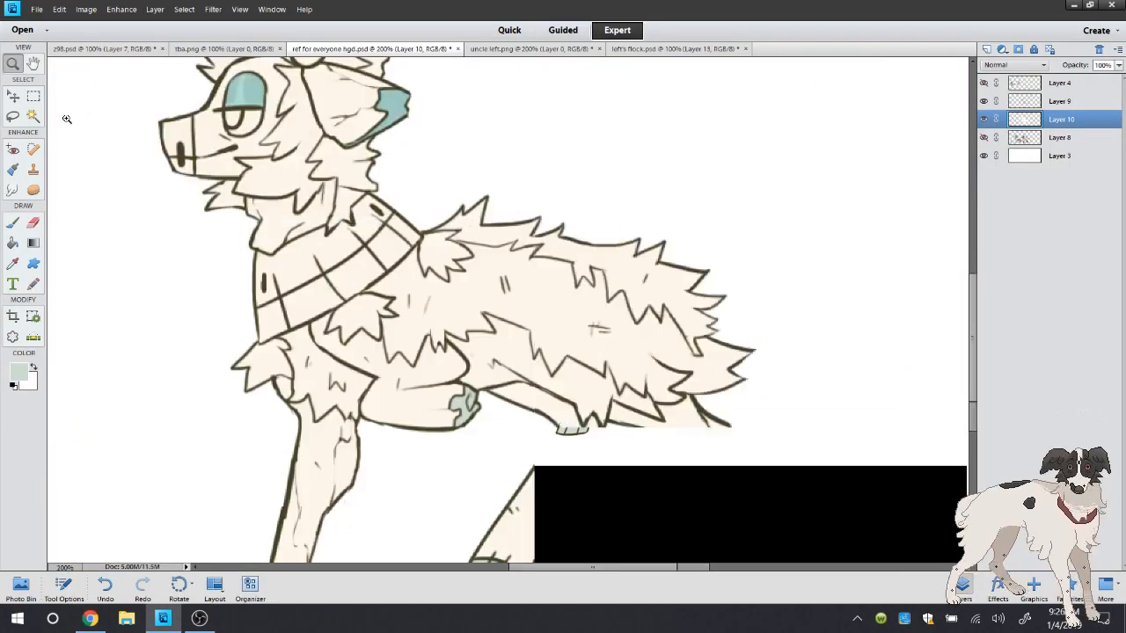
{"action": "left_click", "coordinate": [32, 115]}
{"action": "left_click", "coordinate": [502, 49]}
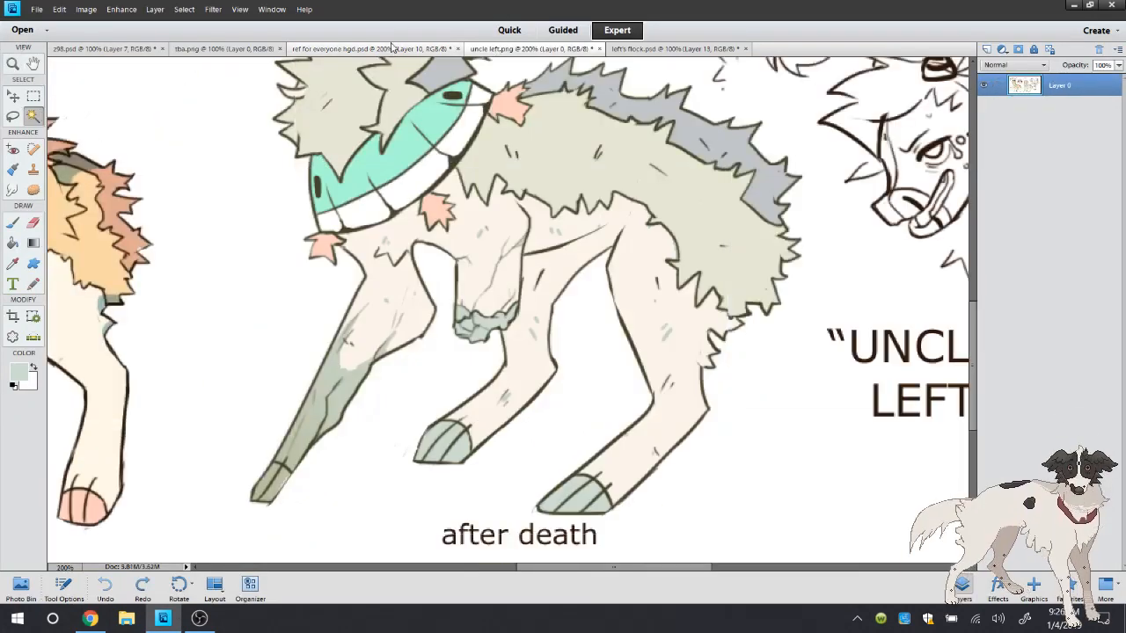
{"action": "left_click", "coordinate": [384, 49]}
{"action": "key", "text": "b"}
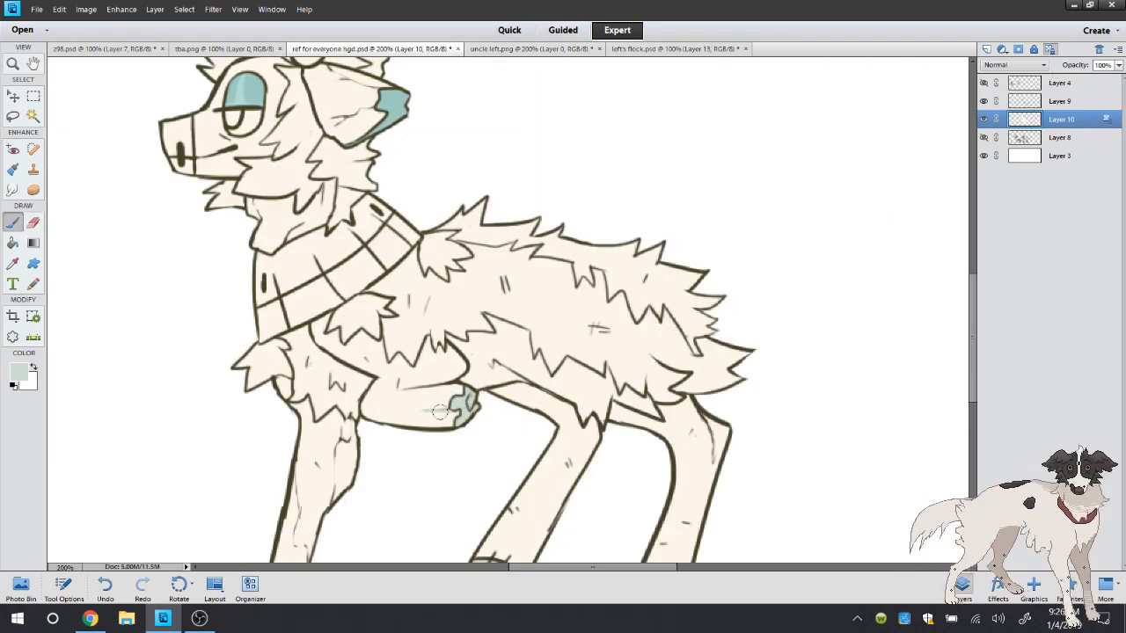
{"action": "left_click_drag", "start_coordinate": [453, 412], "coordinate": [352, 410]}
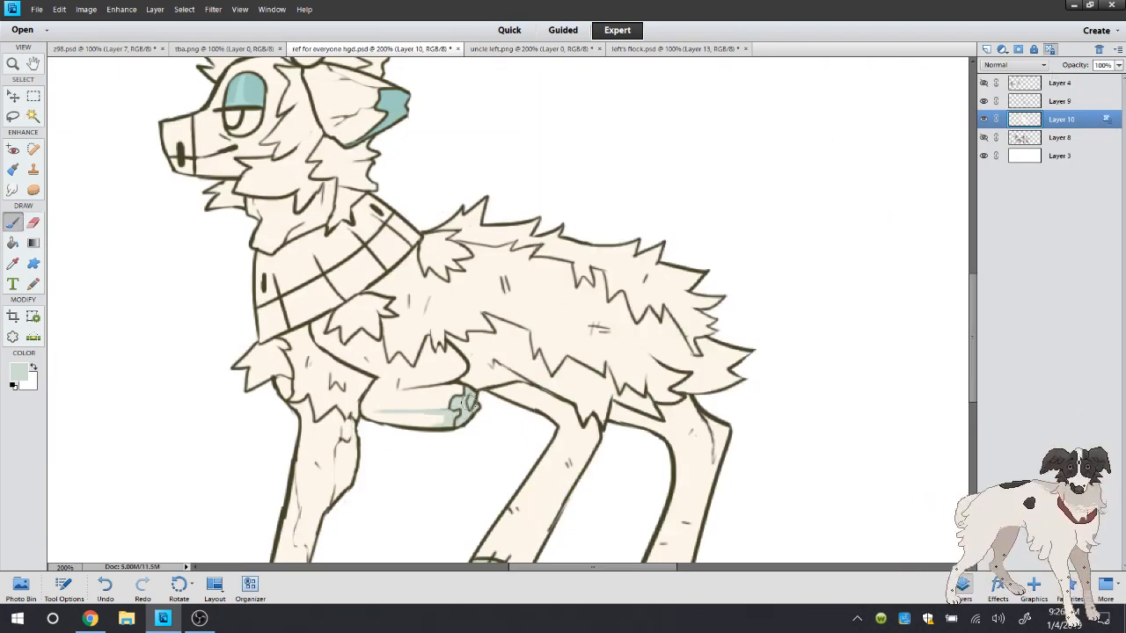
{"action": "mouse_move", "coordinate": [450, 398]}
{"action": "left_mouse_down"}
{"action": "mouse_move", "coordinate": [375, 400]}
{"action": "mouse_move", "coordinate": [449, 399]}
{"action": "mouse_move", "coordinate": [418, 396]}
{"action": "mouse_move", "coordinate": [449, 389]}
{"action": "mouse_move", "coordinate": [366, 392]}
{"action": "left_mouse_up"}
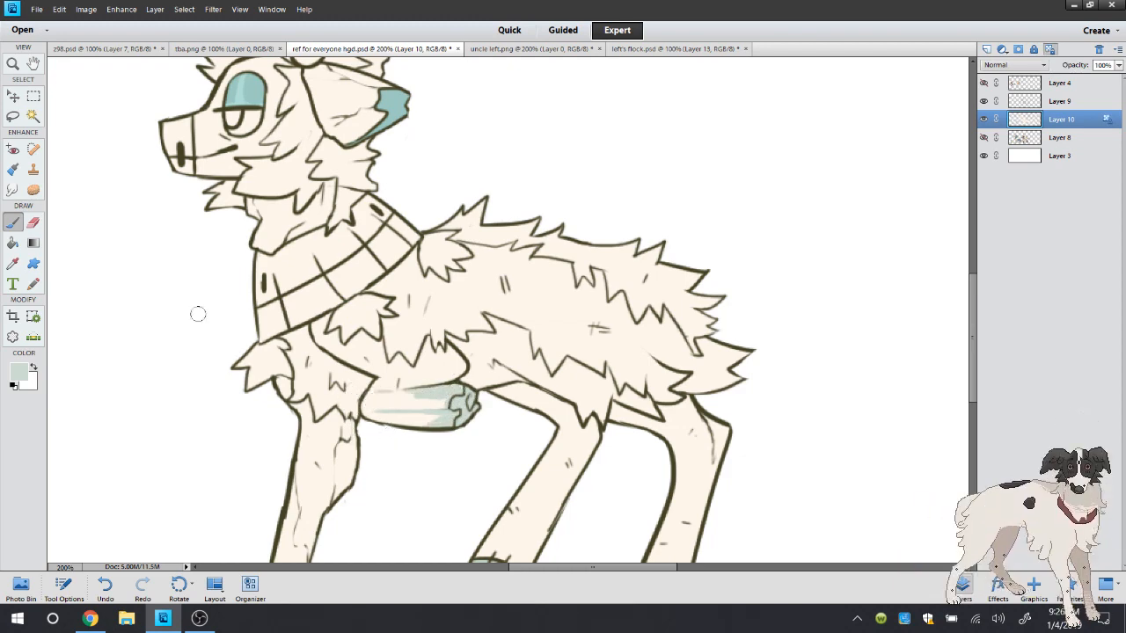
Sample the cream body colour and paint over the folded leg's grey-green streaks to thin and soften them
{"action": "key", "text": "i"}
{"action": "left_click", "coordinate": [428, 371]}
{"action": "key", "text": "b"}
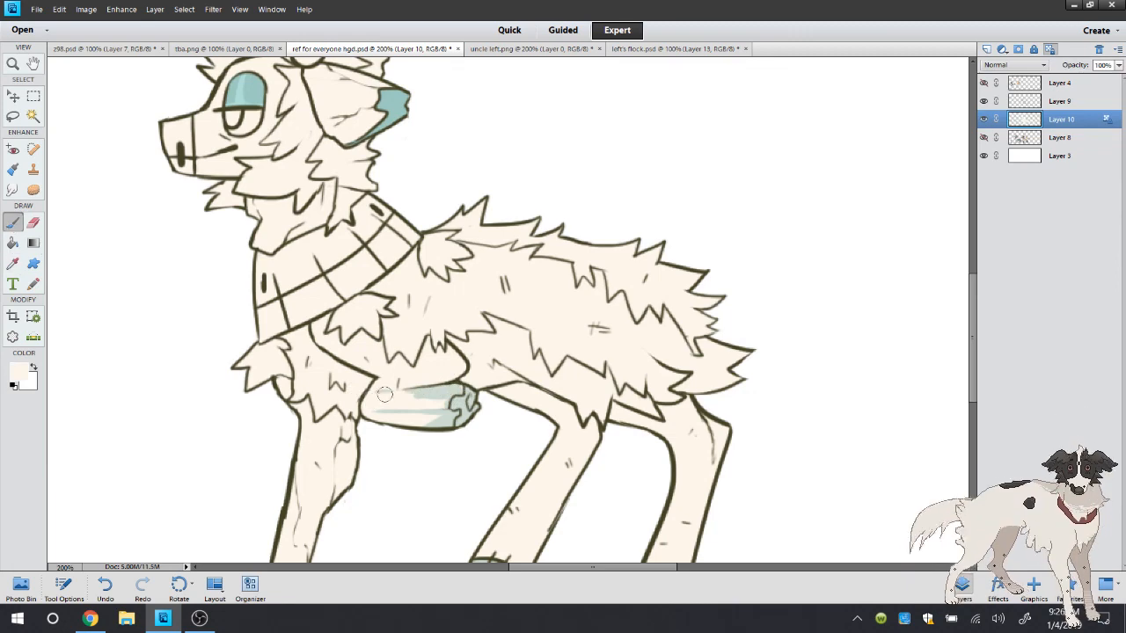
{"action": "left_click_drag", "start_coordinate": [436, 393], "coordinate": [433, 394]}
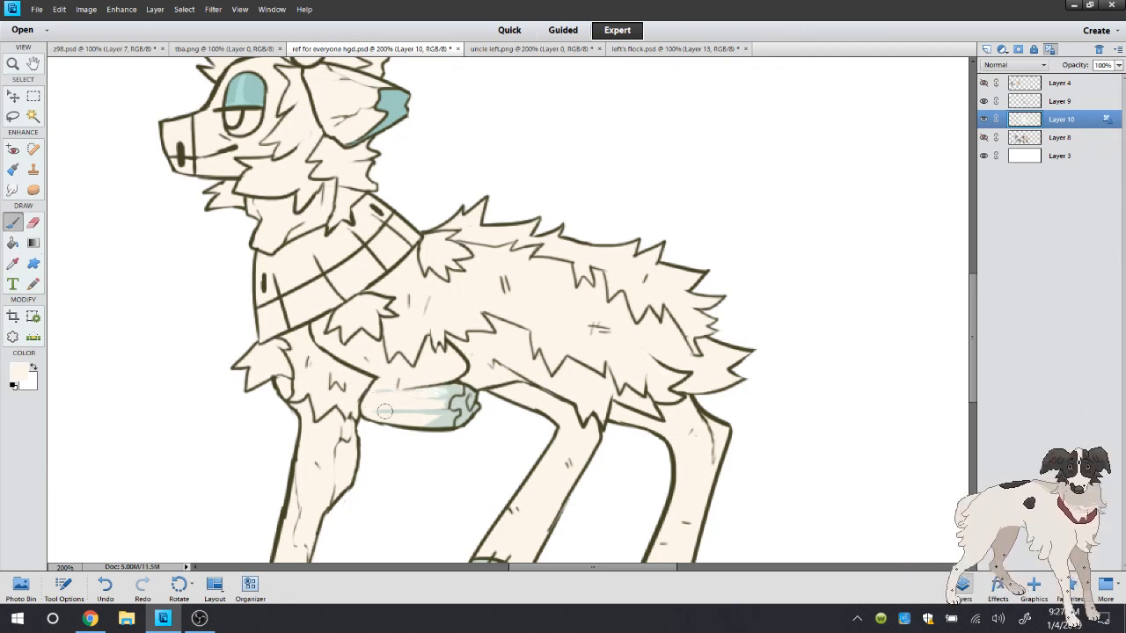
{"action": "mouse_move", "coordinate": [364, 414]}
{"action": "left_mouse_down"}
{"action": "mouse_move", "coordinate": [454, 403]}
{"action": "mouse_move", "coordinate": [442, 420]}
{"action": "mouse_move", "coordinate": [419, 421]}
{"action": "mouse_move", "coordinate": [445, 390]}
{"action": "left_mouse_up"}
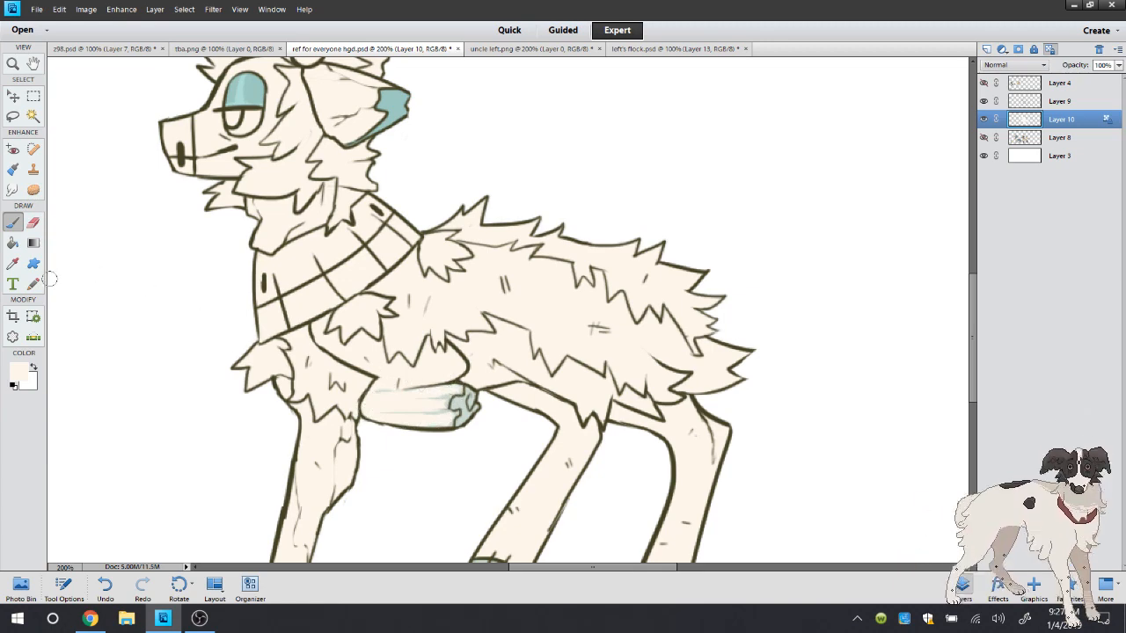
Sample the stump's pale grey-green and brush a soft shadow around the underside of the eye
{"action": "left_click", "coordinate": [13, 263]}
{"action": "left_click", "coordinate": [464, 397]}
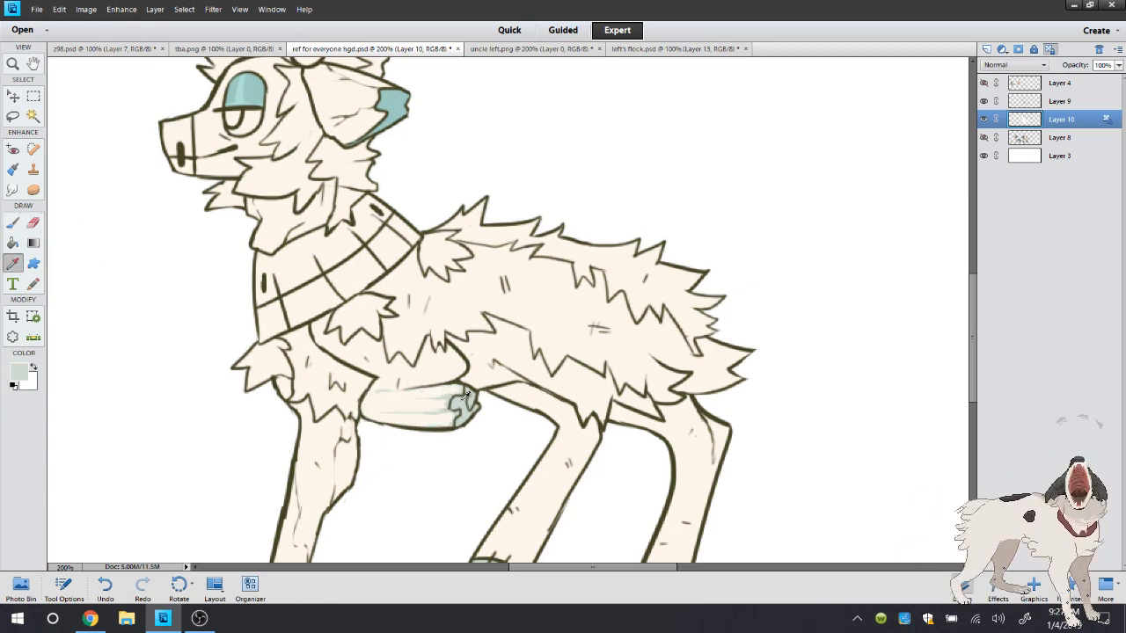
{"action": "left_click", "coordinate": [15, 224]}
{"action": "mouse_move", "coordinate": [221, 132]}
{"action": "left_mouse_down"}
{"action": "mouse_move", "coordinate": [255, 132]}
{"action": "mouse_move", "coordinate": [221, 130]}
{"action": "mouse_move", "coordinate": [223, 118]}
{"action": "left_mouse_up"}
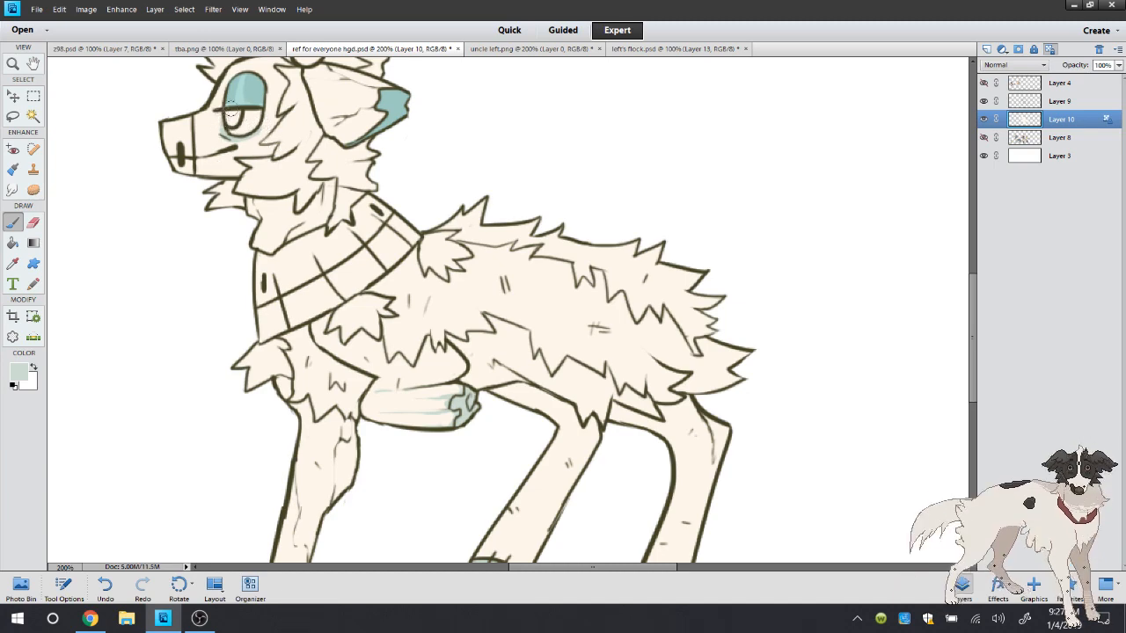
Shade the standing front leg from the knee down to the hoof in pale grey-green, refining the details with the 5 px brush
{"action": "double_click", "coordinate": [13, 64]}
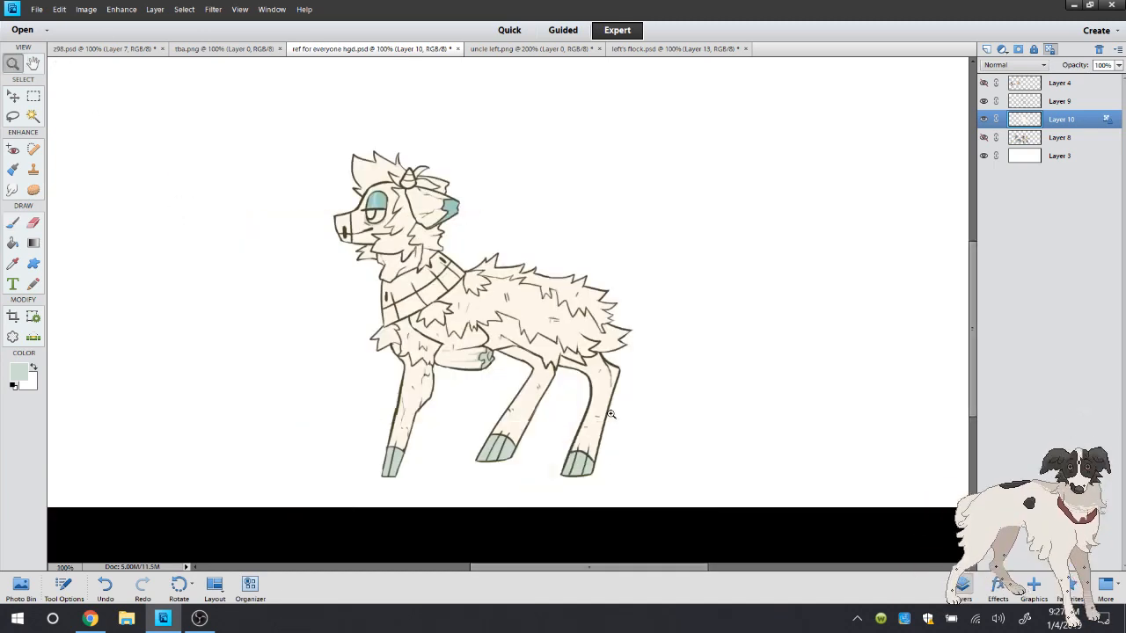
{"action": "left_click", "coordinate": [533, 490]}
{"action": "left_click", "coordinate": [14, 223]}
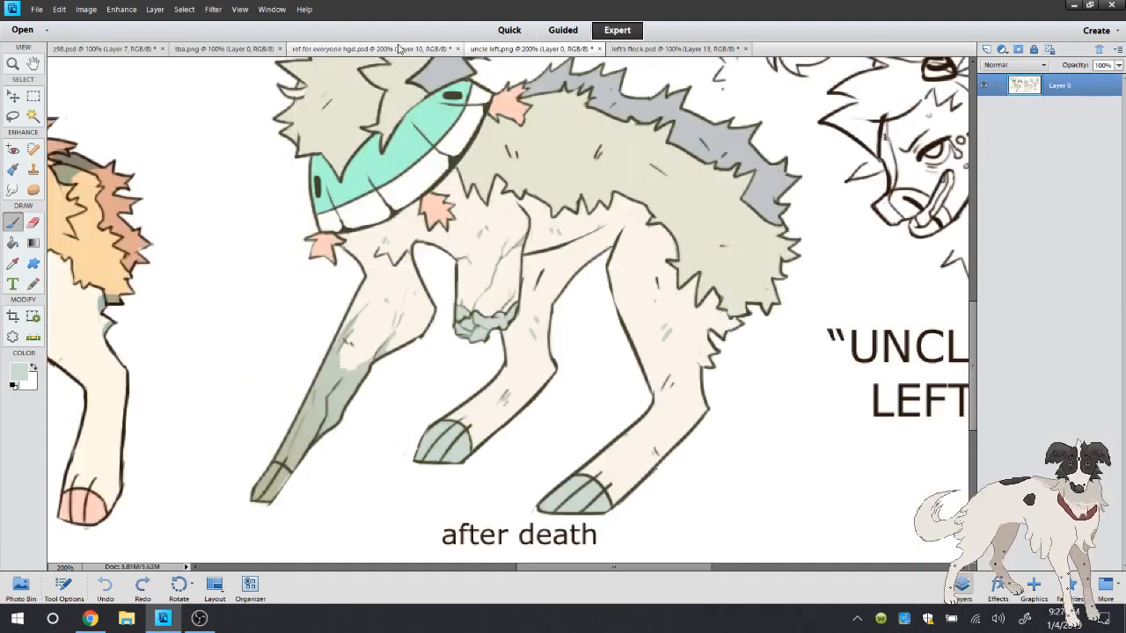
{"action": "left_click", "coordinate": [401, 50]}
{"action": "mouse_move", "coordinate": [267, 286]}
{"action": "left_mouse_down"}
{"action": "mouse_move", "coordinate": [252, 405]}
{"action": "mouse_move", "coordinate": [261, 368]}
{"action": "mouse_move", "coordinate": [277, 413]}
{"action": "mouse_move", "coordinate": [316, 256]}
{"action": "mouse_move", "coordinate": [302, 329]}
{"action": "mouse_move", "coordinate": [333, 297]}
{"action": "mouse_move", "coordinate": [332, 275]}
{"action": "mouse_move", "coordinate": [300, 352]}
{"action": "mouse_move", "coordinate": [269, 336]}
{"action": "mouse_move", "coordinate": [267, 396]}
{"action": "mouse_move", "coordinate": [288, 336]}
{"action": "left_mouse_up"}
{"action": "right_click", "coordinate": [276, 174]}
{"action": "left_click", "coordinate": [366, 103]}
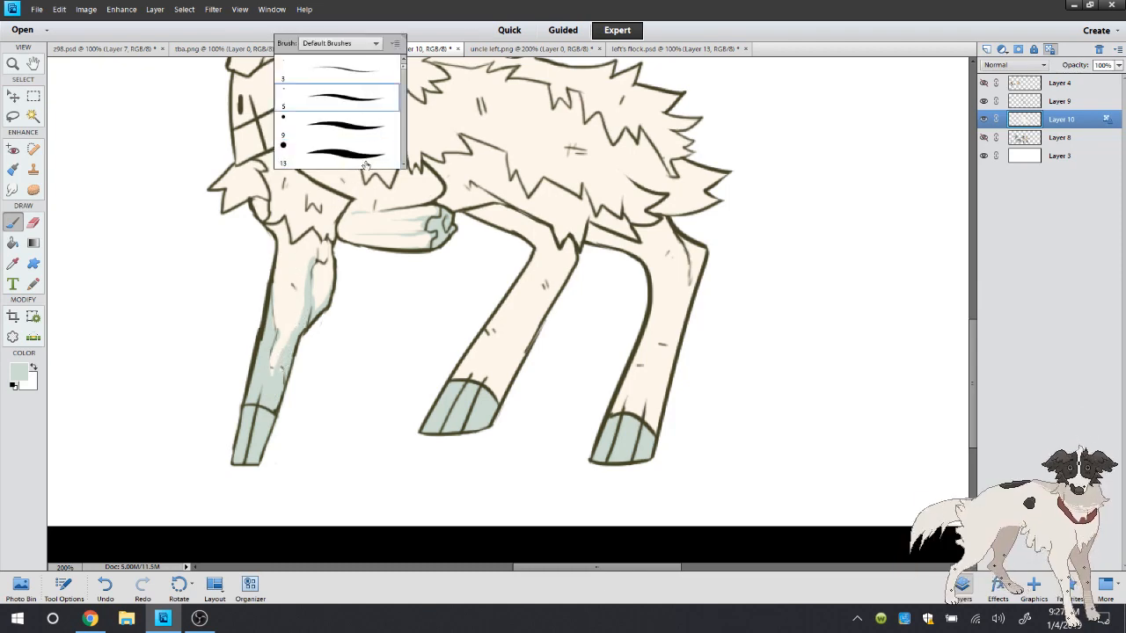
{"action": "left_click", "coordinate": [294, 295]}
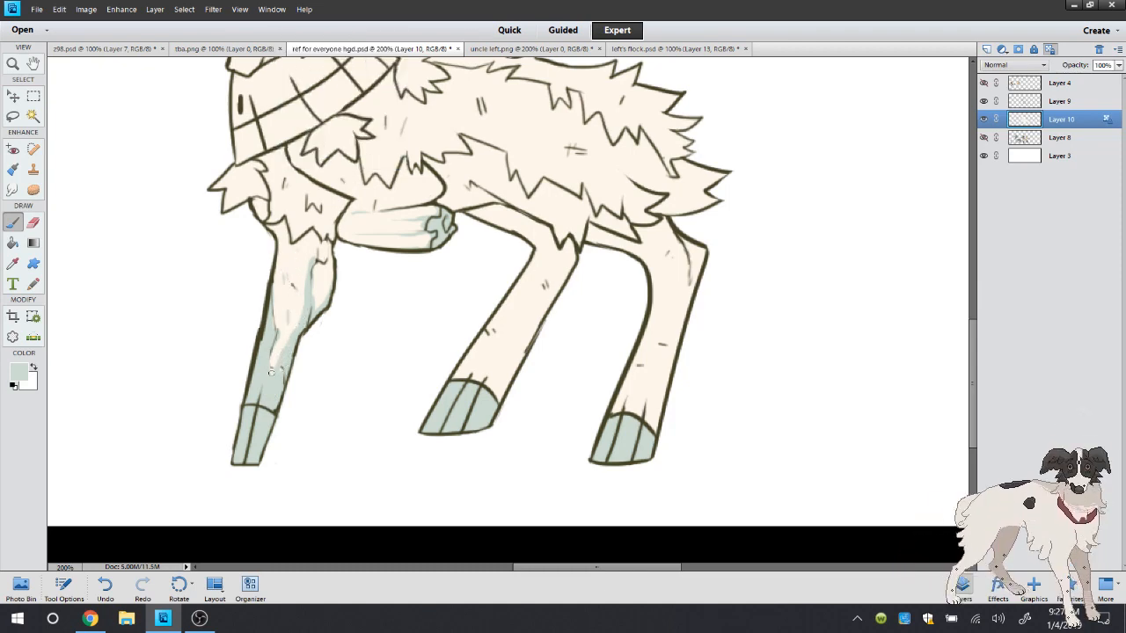
Add small pale grey-green flecks to the hind legs with the 9 px brush, checking the live stream chat in Chrome in between
{"action": "right_click", "coordinate": [508, 329]}
{"action": "left_click", "coordinate": [611, 175]}
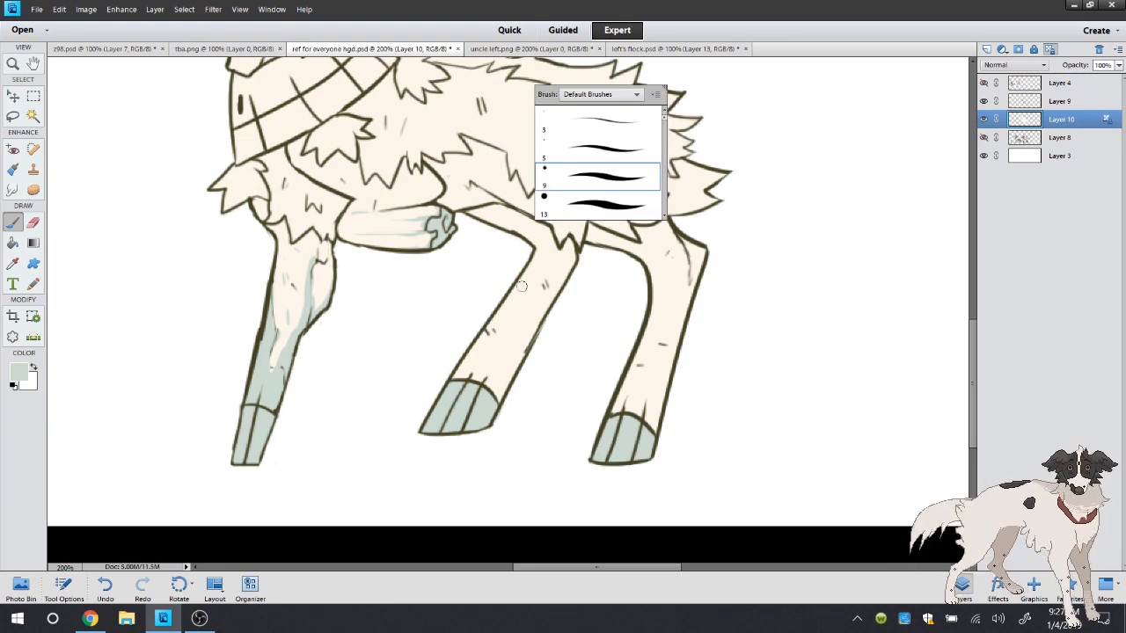
{"action": "left_click", "coordinate": [498, 337]}
{"action": "left_click_drag", "start_coordinate": [498, 337], "coordinate": [506, 349]}
{"action": "left_click", "coordinate": [90, 618]}
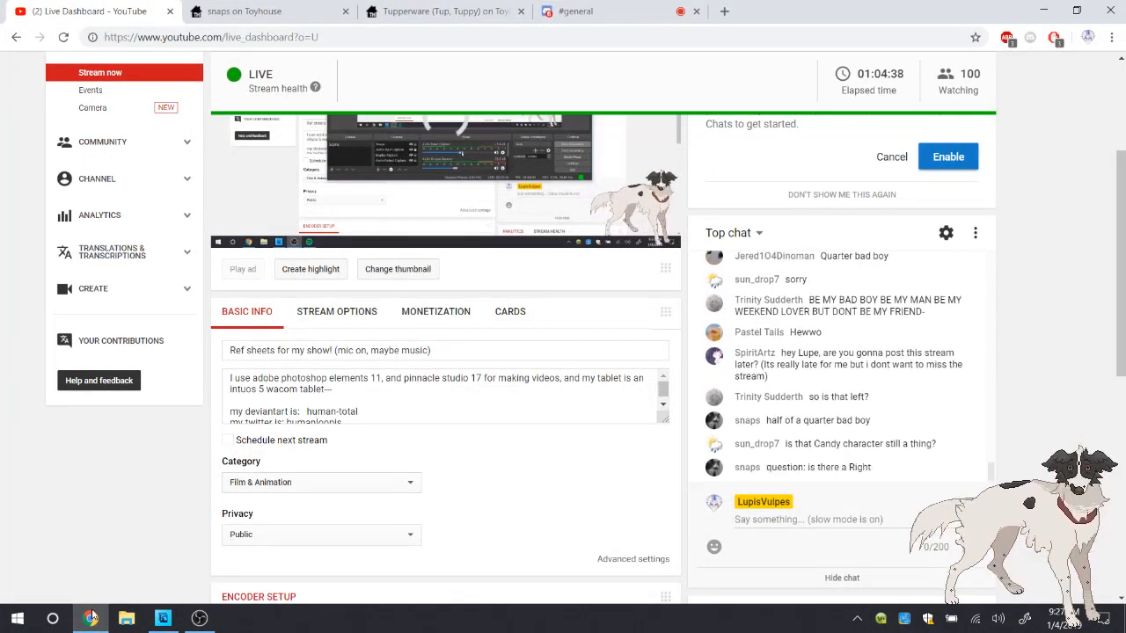
{"action": "scroll", "coordinate": [445, 395], "scroll_direction": "down", "scroll_amount": 1}
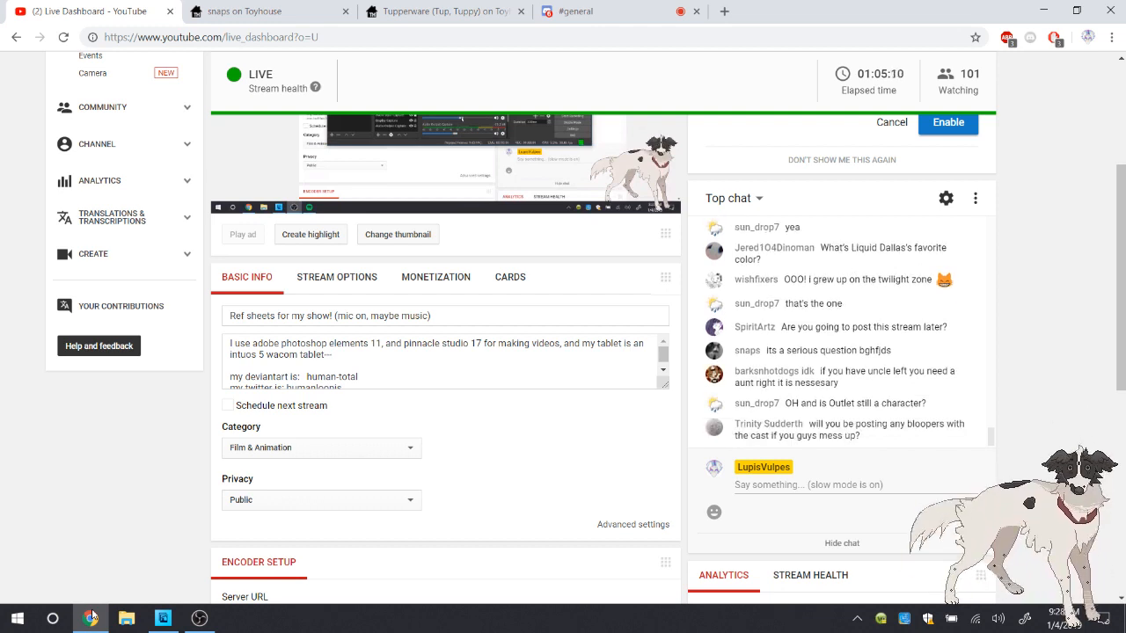
{"action": "left_click", "coordinate": [163, 619]}
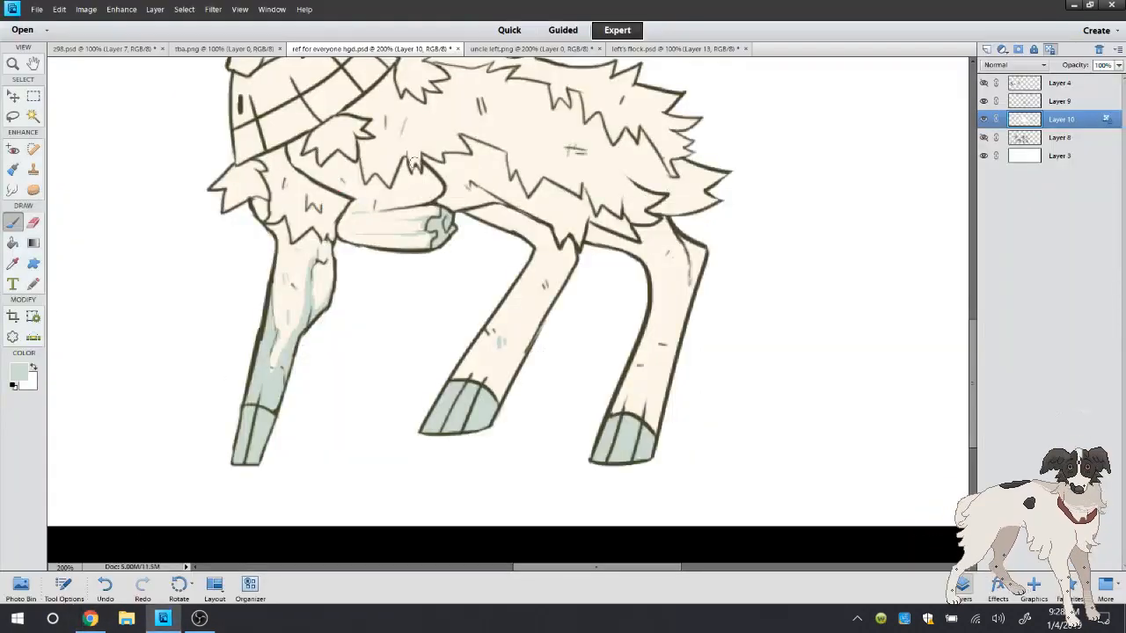
{"action": "left_click_drag", "start_coordinate": [538, 255], "coordinate": [552, 260]}
Sample the pale sage wool colour from the after-death figure's back on uncle left.png and return to the drawing
{"action": "scroll", "coordinate": [650, 193], "scroll_direction": "up", "scroll_amount": 5}
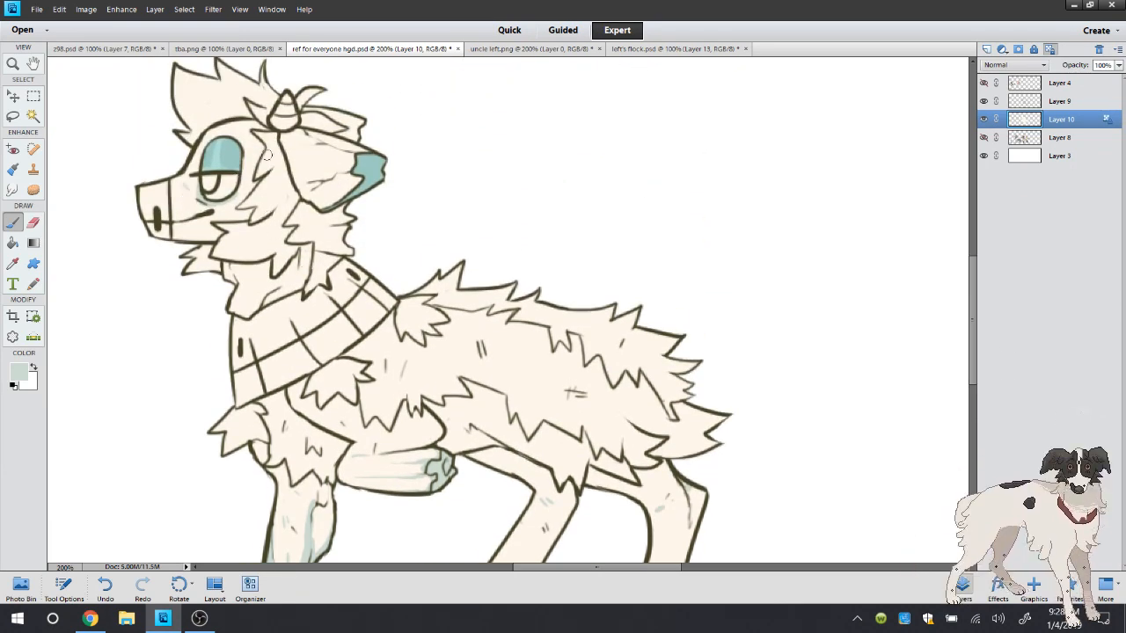
{"action": "left_click", "coordinate": [528, 49]}
{"action": "key", "text": "i"}
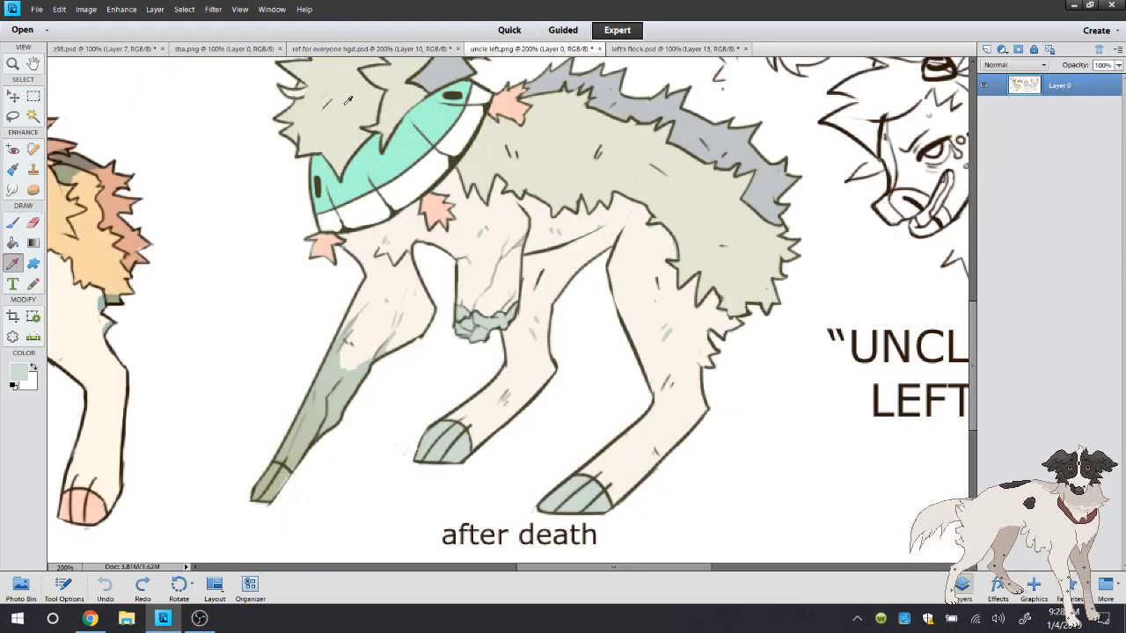
{"action": "left_click", "coordinate": [559, 141]}
{"action": "left_click", "coordinate": [373, 49]}
Select the drawing's cheek, neck, hair and body wool areas with the Magic Wand, checking the head wool on uncle left.png
{"action": "left_click", "coordinate": [33, 115]}
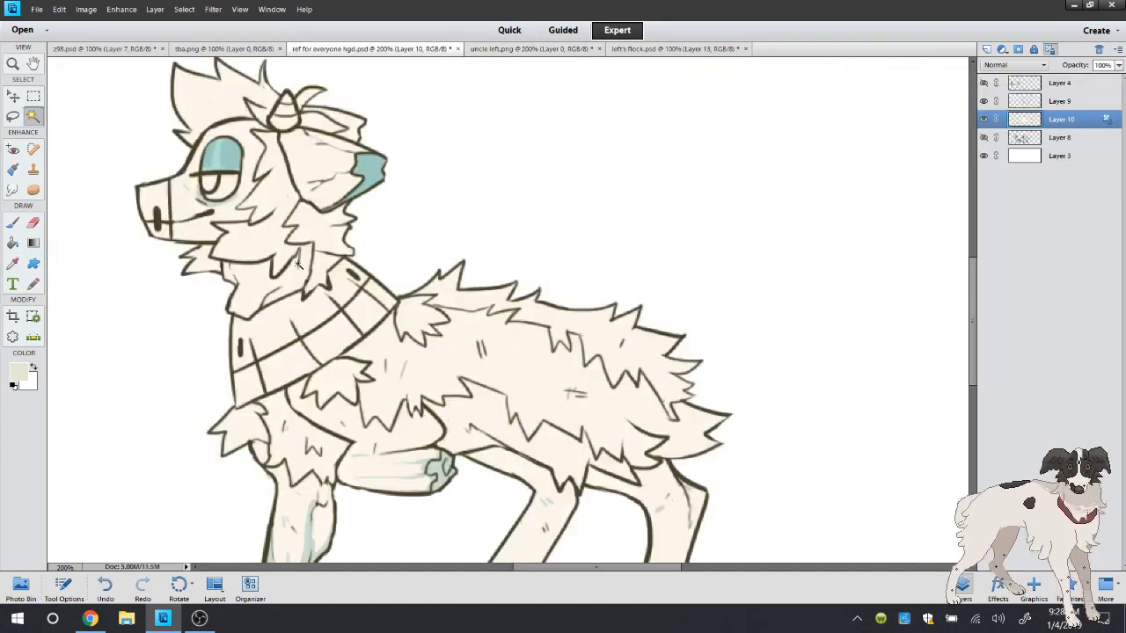
{"action": "left_click", "coordinate": [258, 271]}
{"action": "left_click", "coordinate": [254, 283], "text": "shift"}
{"action": "left_click", "coordinate": [208, 261], "text": "shift"}
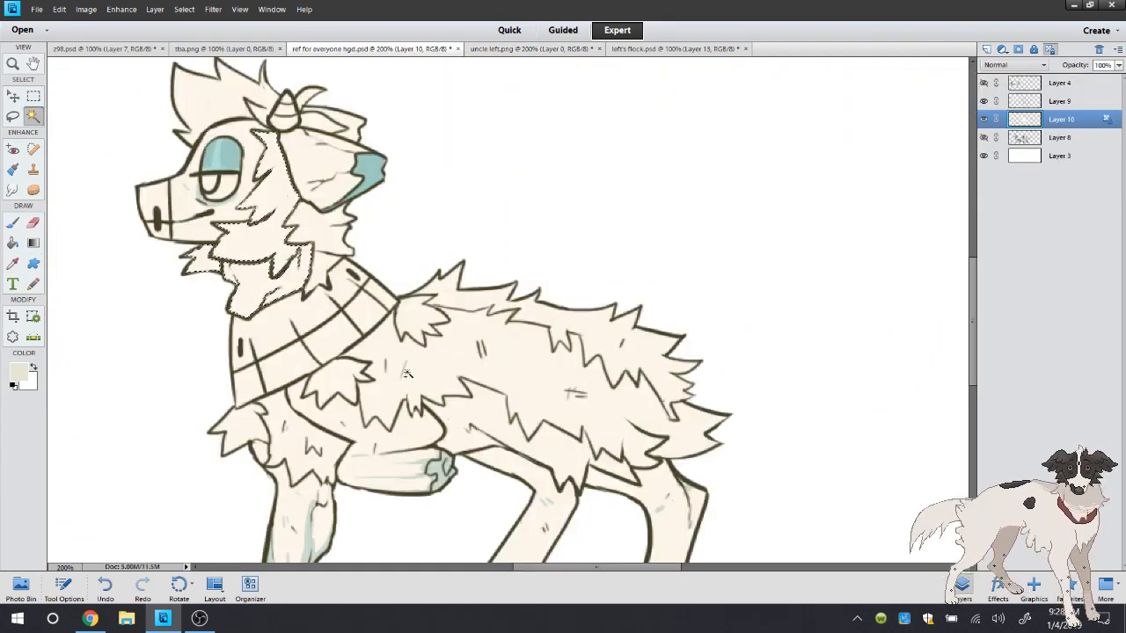
{"action": "left_click", "coordinate": [528, 420], "text": "shift"}
{"action": "left_click", "coordinate": [488, 50]}
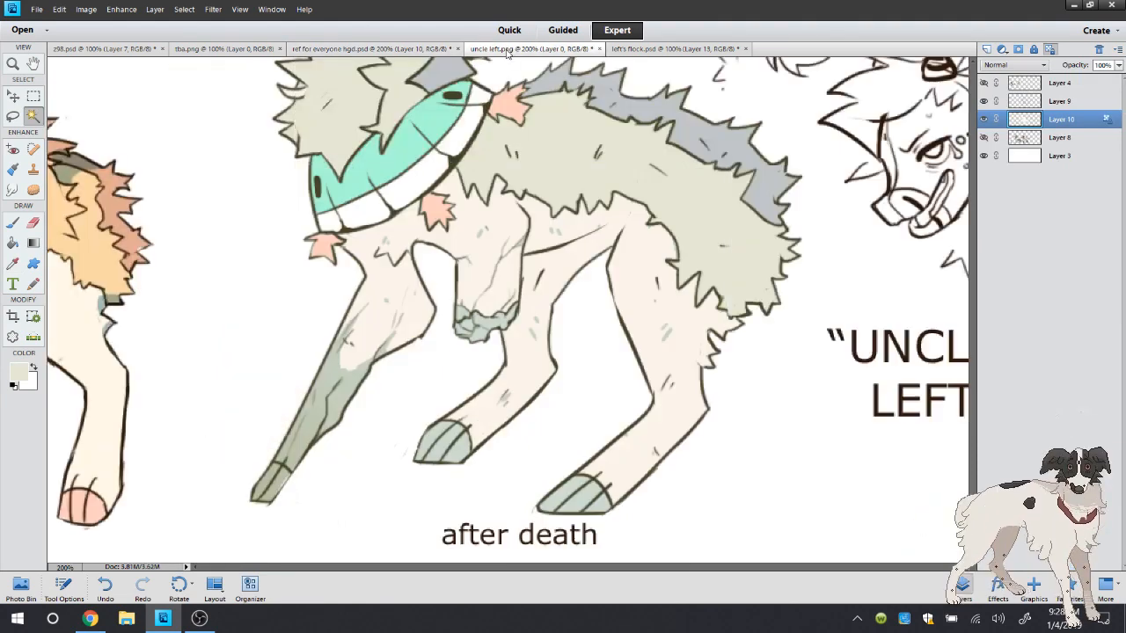
{"action": "scroll", "coordinate": [616, 263], "scroll_direction": "up", "scroll_amount": 5}
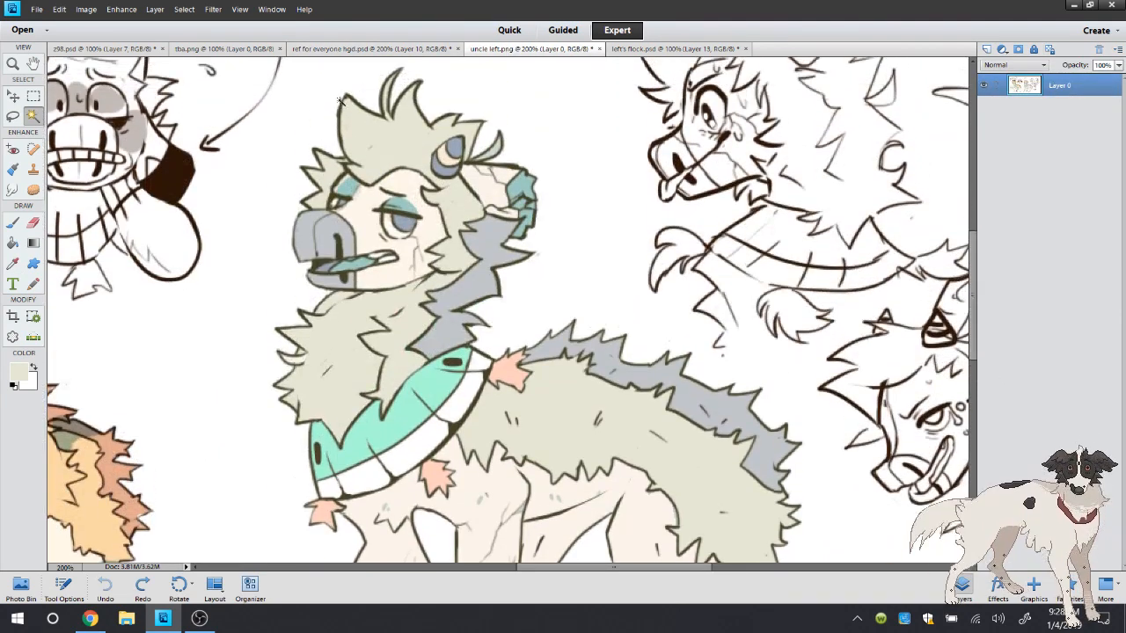
{"action": "left_click", "coordinate": [351, 49]}
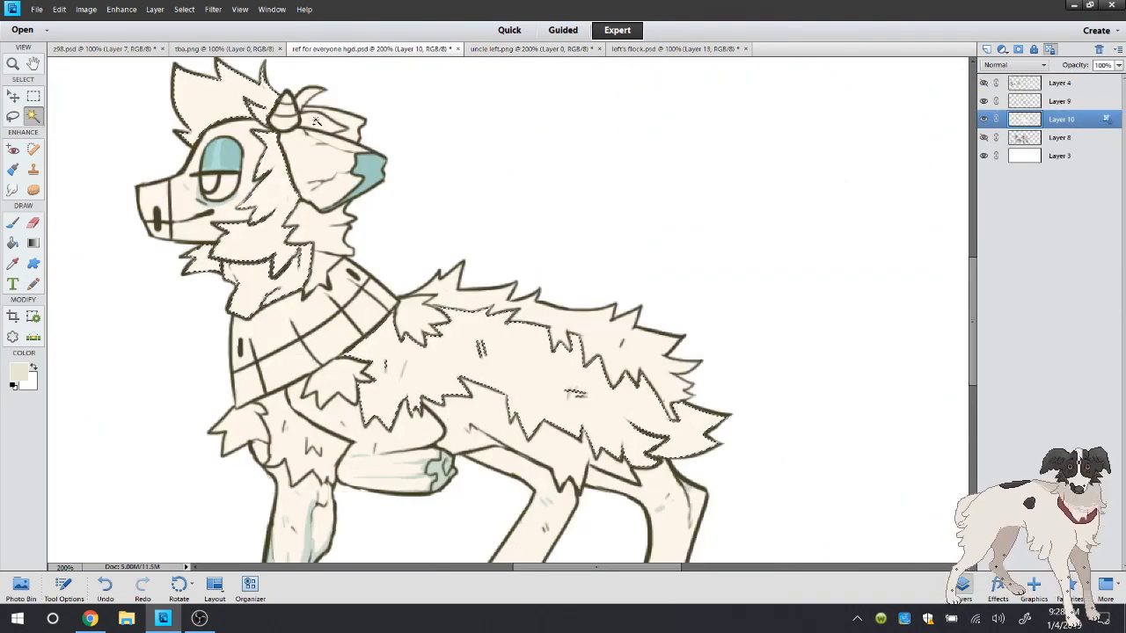
Expand the wool selection and fill it with the pale sage colour
{"action": "left_click", "coordinate": [184, 9]}
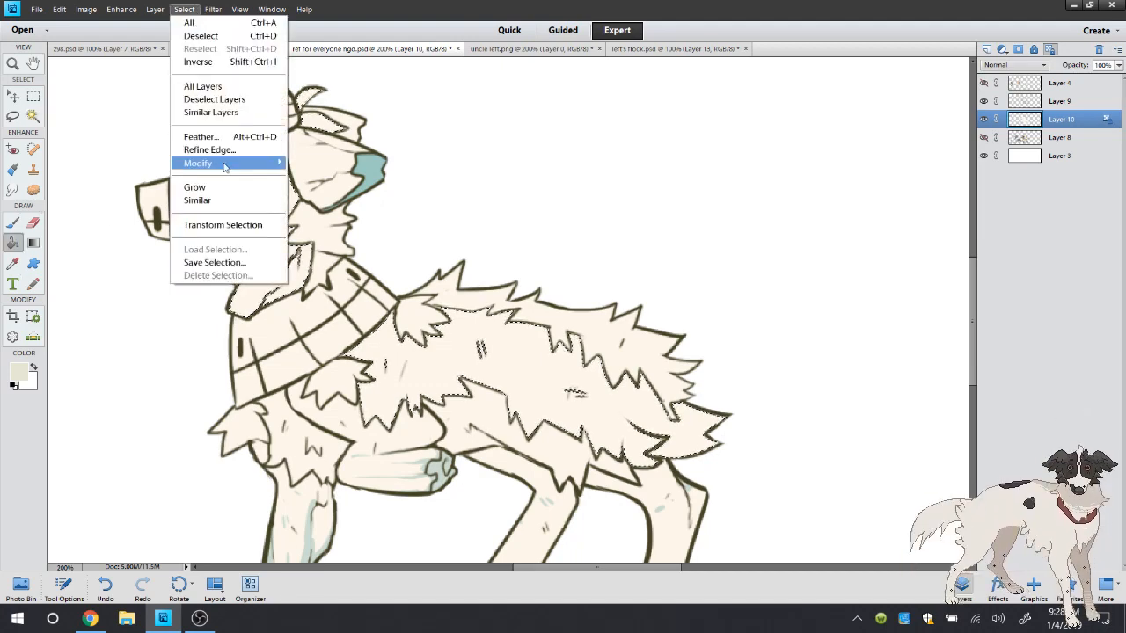
{"action": "mouse_move", "coordinate": [226, 161]}
{"action": "left_click", "coordinate": [339, 186]}
{"action": "left_click", "coordinate": [643, 207]}
{"action": "left_click", "coordinate": [492, 347]}
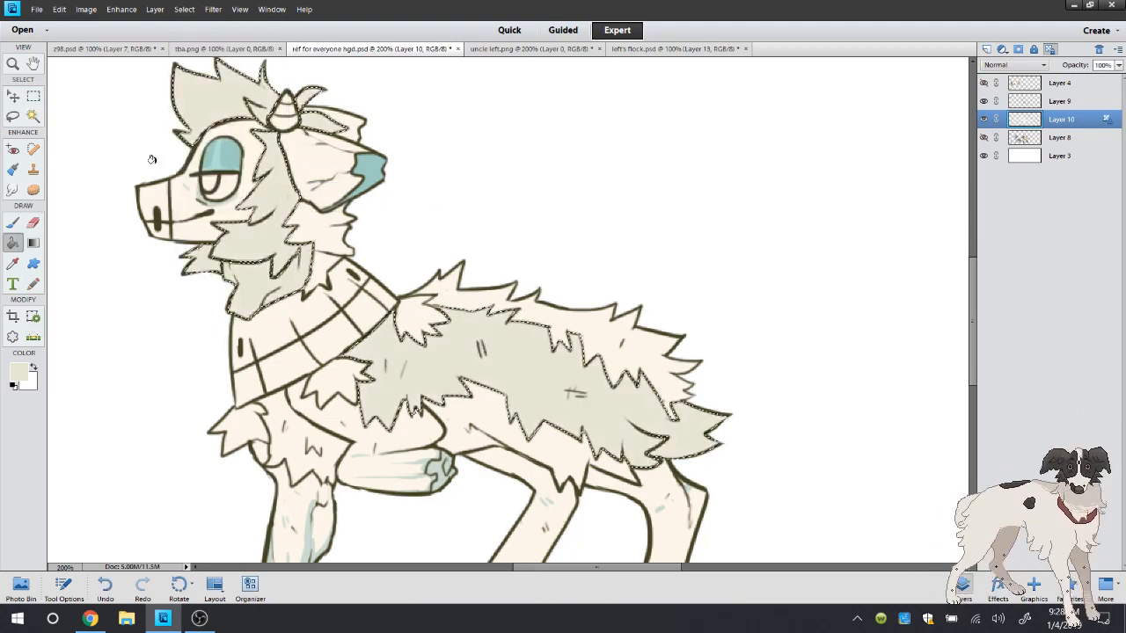
Sample the pale grey-green under the eye and brush shading onto the selected hair, cheek and neck wool
{"action": "left_click", "coordinate": [22, 116]}
{"action": "right_click", "coordinate": [85, 107]}
{"action": "left_click", "coordinate": [16, 218]}
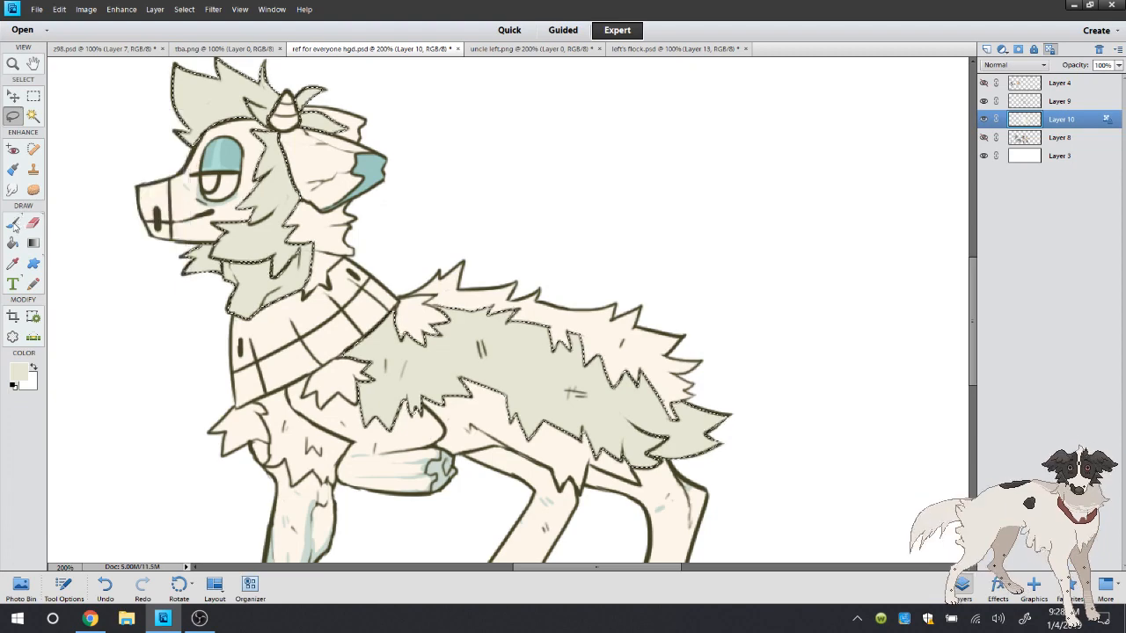
{"action": "left_click", "coordinate": [17, 219]}
{"action": "left_click", "coordinate": [10, 263]}
{"action": "left_click", "coordinate": [203, 190]}
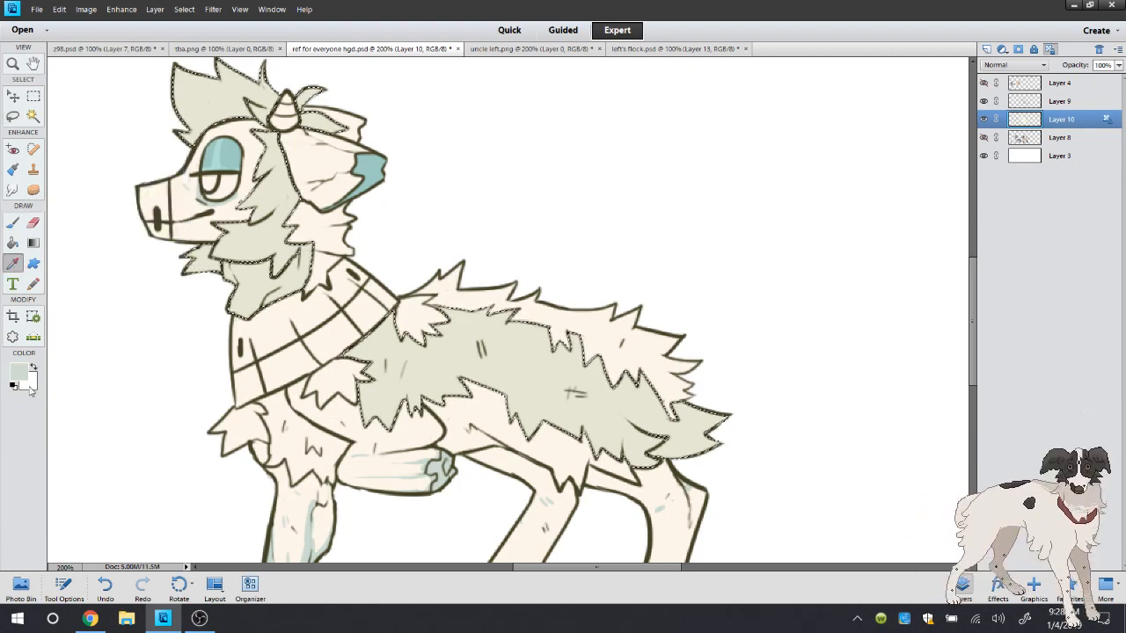
{"action": "left_click", "coordinate": [11, 225]}
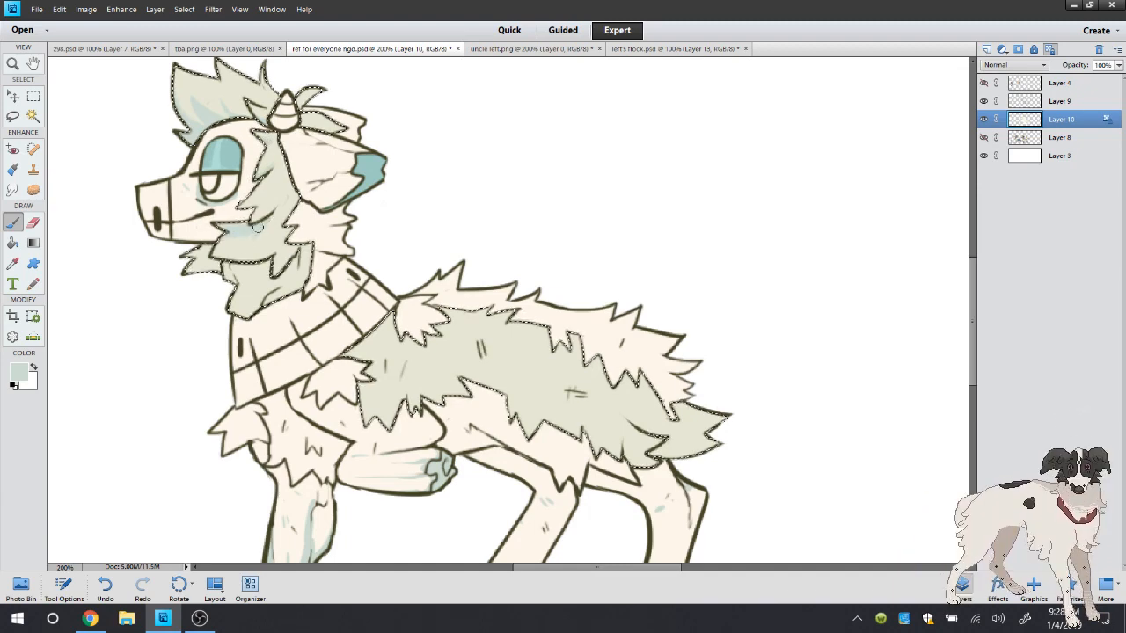
{"action": "left_click_drag", "start_coordinate": [299, 250], "coordinate": [298, 271]}
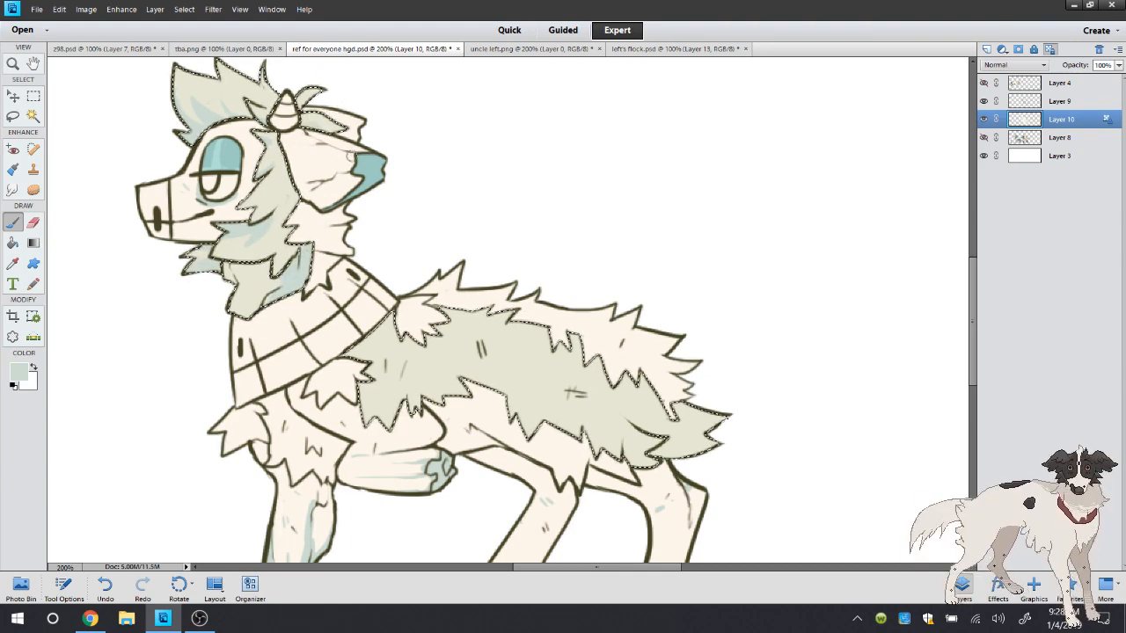
Brush pale grey-green shading along the body and tail wool edges, check the live chat, and clear the selection
{"action": "left_click_drag", "start_coordinate": [394, 308], "coordinate": [368, 336]}
{"action": "left_click_drag", "start_coordinate": [375, 397], "coordinate": [382, 439]}
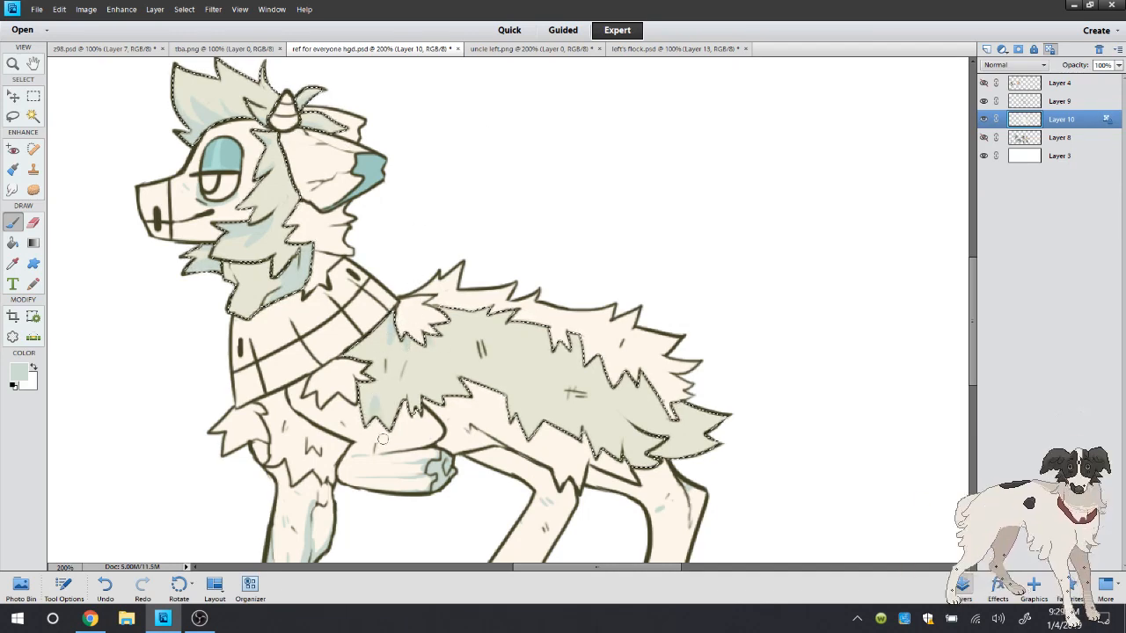
{"action": "mouse_move", "coordinate": [402, 385]}
{"action": "left_mouse_down"}
{"action": "mouse_move", "coordinate": [405, 411]}
{"action": "mouse_move", "coordinate": [418, 409]}
{"action": "left_mouse_up"}
{"action": "left_click", "coordinate": [91, 617]}
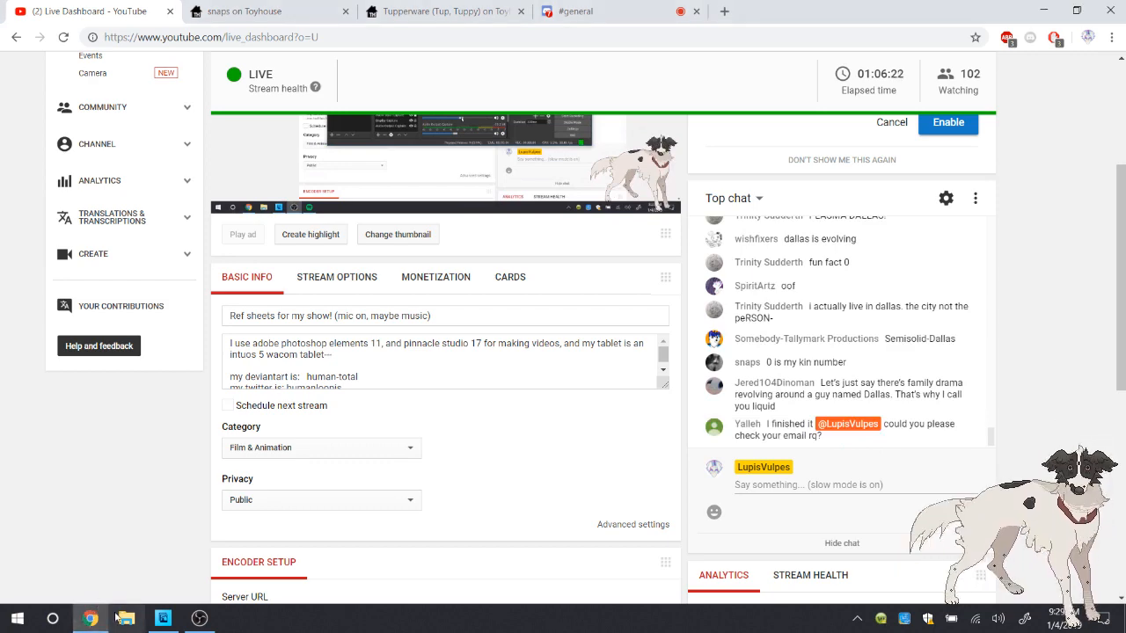
{"action": "left_click", "coordinate": [163, 618]}
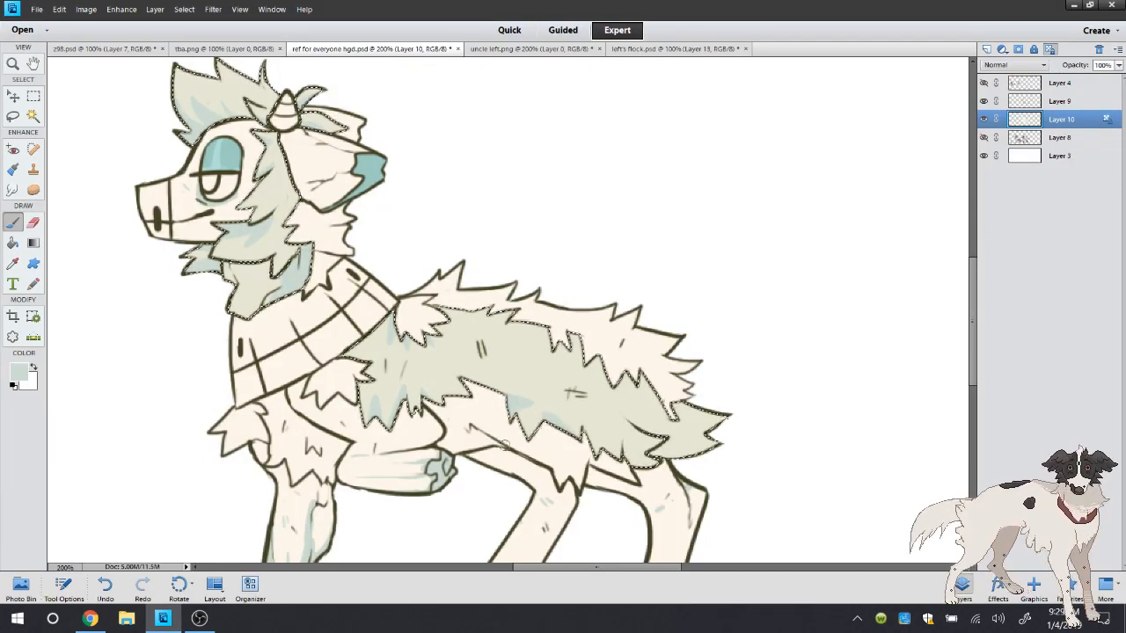
{"action": "key", "text": "ctrl+z"}
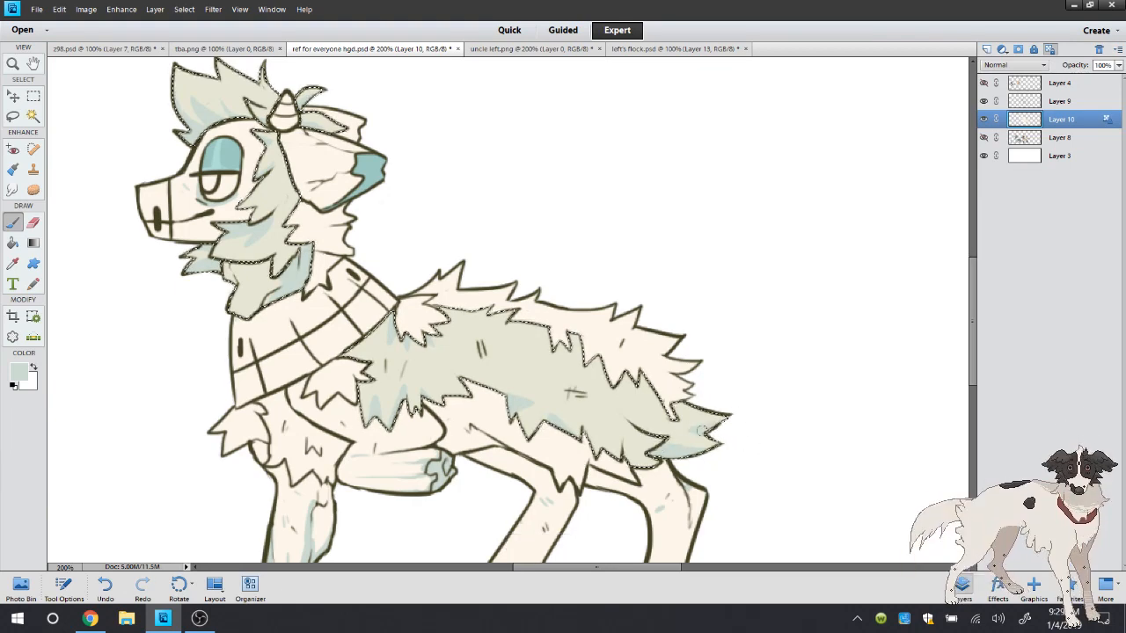
{"action": "left_click", "coordinate": [12, 116]}
{"action": "left_click", "coordinate": [122, 123]}
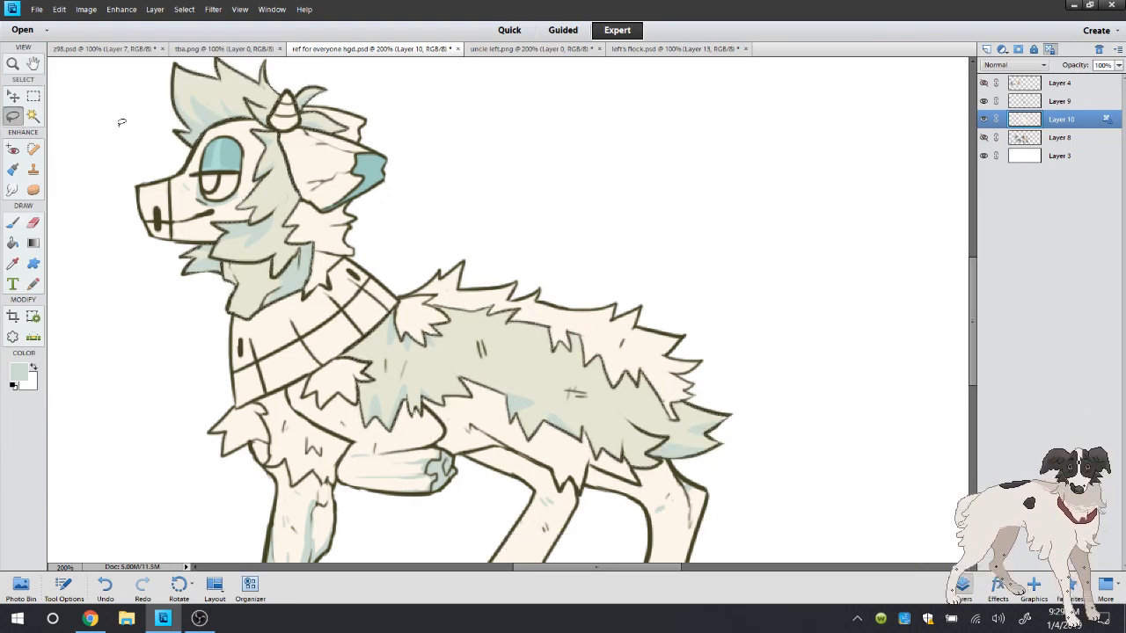
Sample the wool colour, lighten it to a pale yellow and brush highlights onto the hair and cheek wool
{"action": "left_click", "coordinate": [13, 263]}
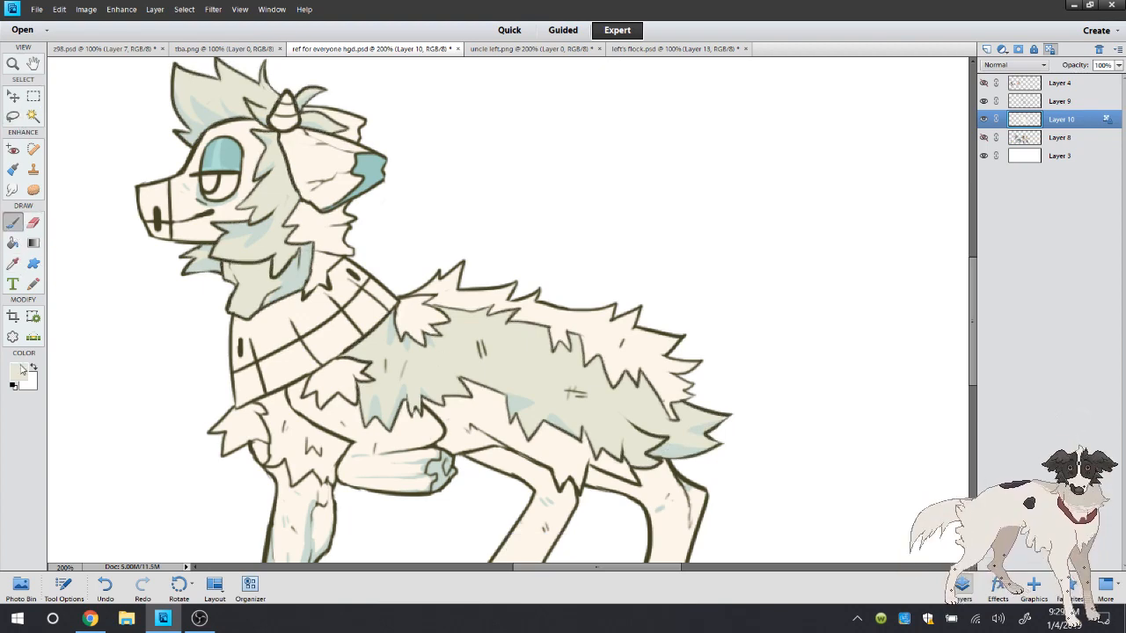
{"action": "left_click", "coordinate": [18, 373]}
{"action": "left_click", "coordinate": [452, 190]}
{"action": "left_click", "coordinate": [683, 151]}
{"action": "key", "text": "b"}
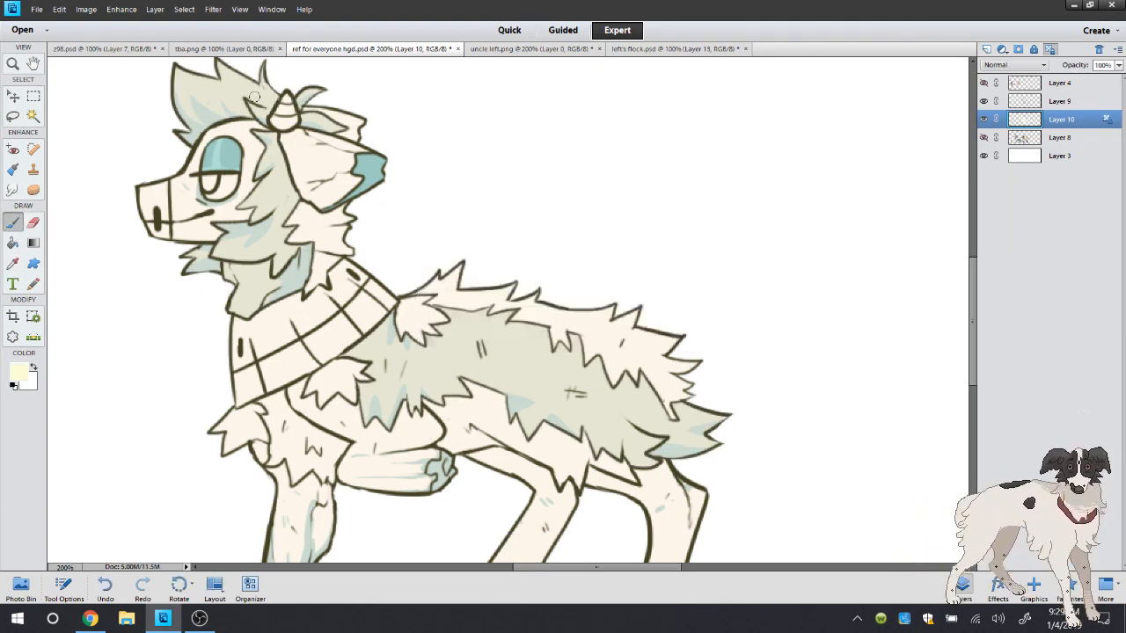
{"action": "left_click_drag", "start_coordinate": [273, 190], "coordinate": [273, 186]}
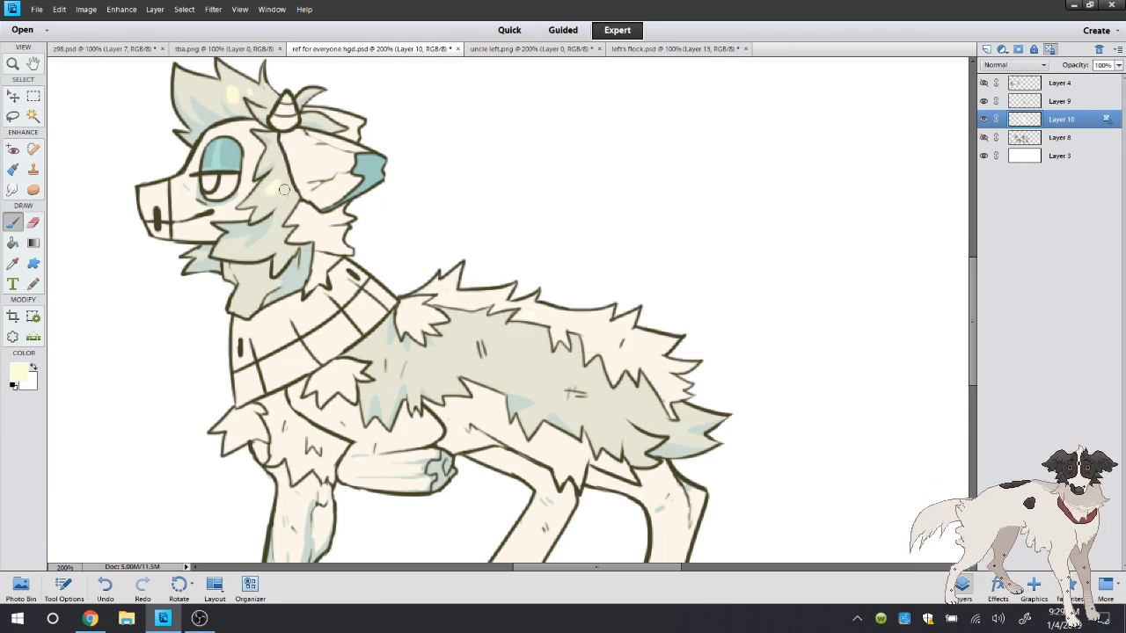
Sample the grey-green from the stump end on uncle left.png and brush shading onto the drawing's ear
{"action": "left_click", "coordinate": [13, 264]}
{"action": "left_click", "coordinate": [532, 48]}
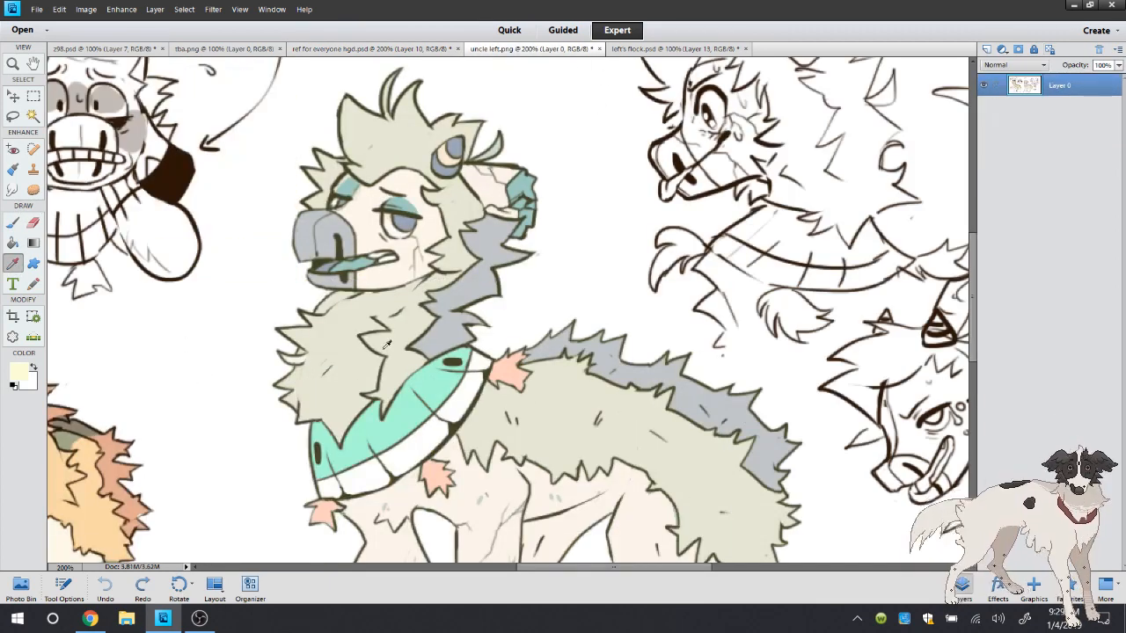
{"action": "scroll", "coordinate": [572, 446], "scroll_direction": "down", "scroll_amount": 3}
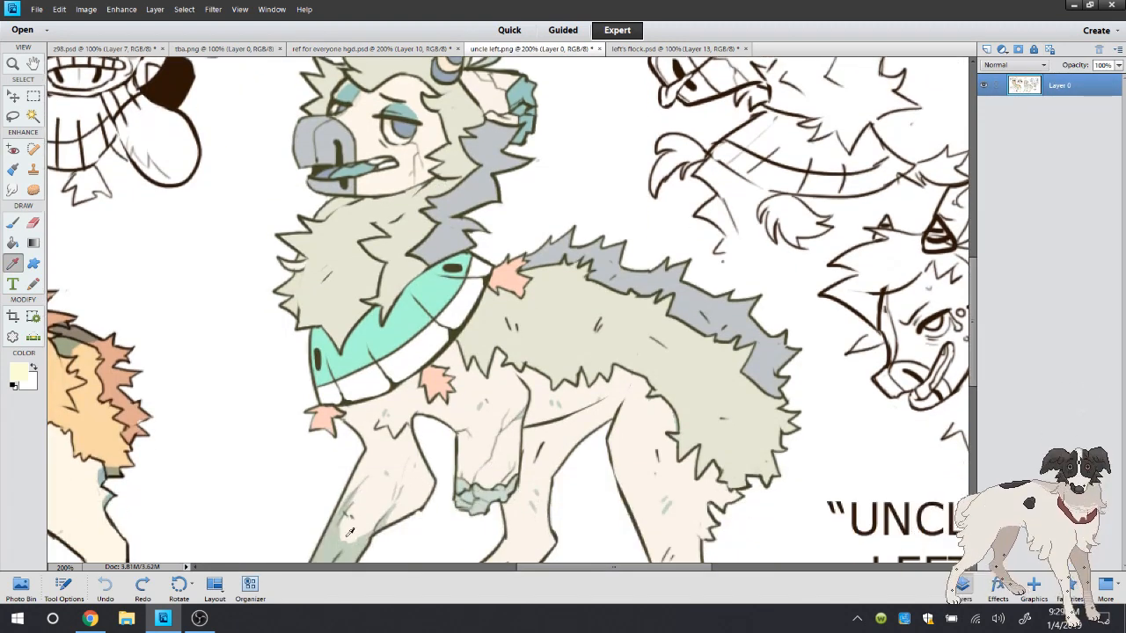
{"action": "left_click", "coordinate": [490, 487]}
{"action": "left_click", "coordinate": [361, 48]}
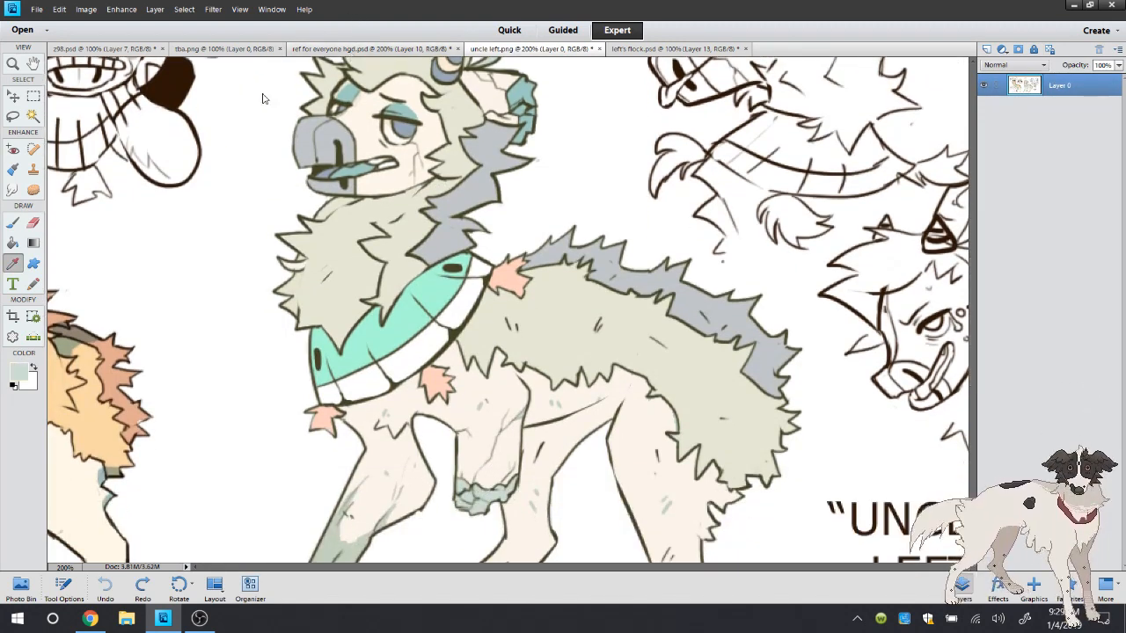
{"action": "key", "text": "b"}
{"action": "mouse_move", "coordinate": [347, 157]}
{"action": "left_mouse_down"}
{"action": "mouse_move", "coordinate": [302, 182]}
{"action": "mouse_move", "coordinate": [345, 177]}
{"action": "mouse_move", "coordinate": [342, 191]}
{"action": "mouse_move", "coordinate": [371, 174]}
{"action": "mouse_move", "coordinate": [358, 176]}
{"action": "mouse_move", "coordinate": [359, 120]}
{"action": "left_mouse_up"}
Sample the horn's blue-grey and cream from uncle left.png as the two working colours and return to the drawing
{"action": "left_click", "coordinate": [13, 263]}
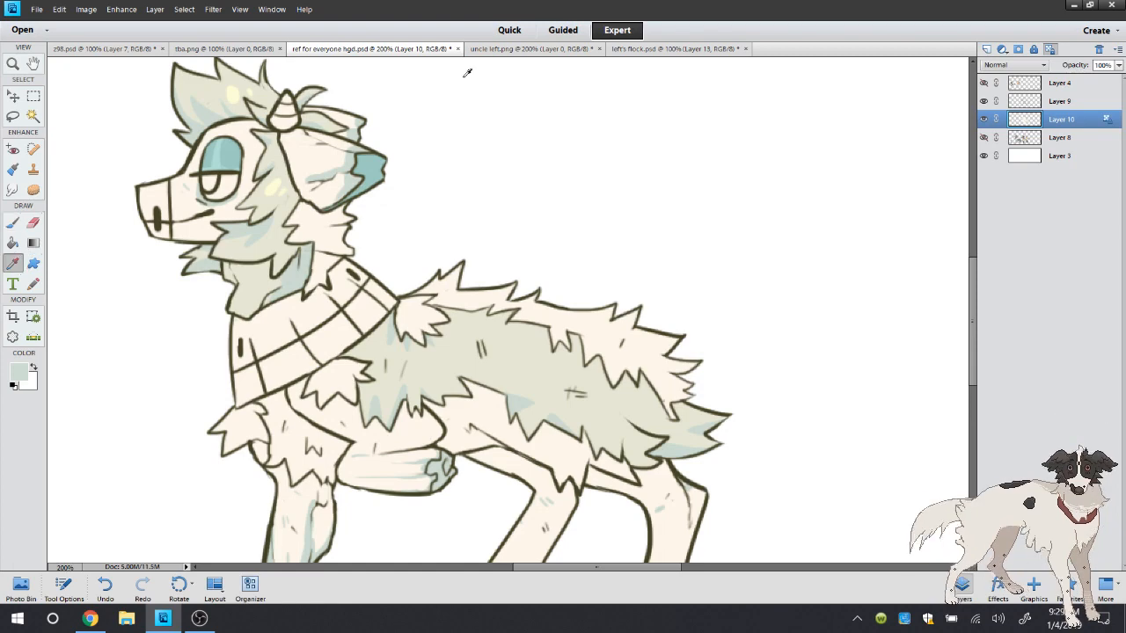
{"action": "left_click", "coordinate": [498, 49]}
{"action": "left_click", "coordinate": [447, 77]}
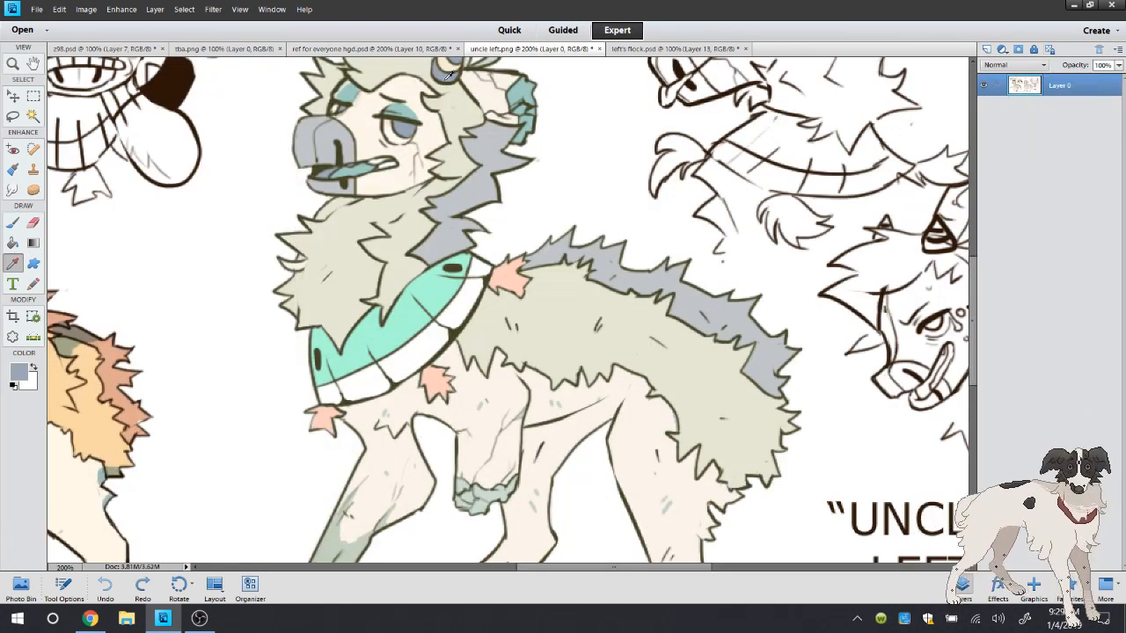
{"action": "left_click", "coordinate": [33, 369]}
{"action": "left_click", "coordinate": [446, 68]}
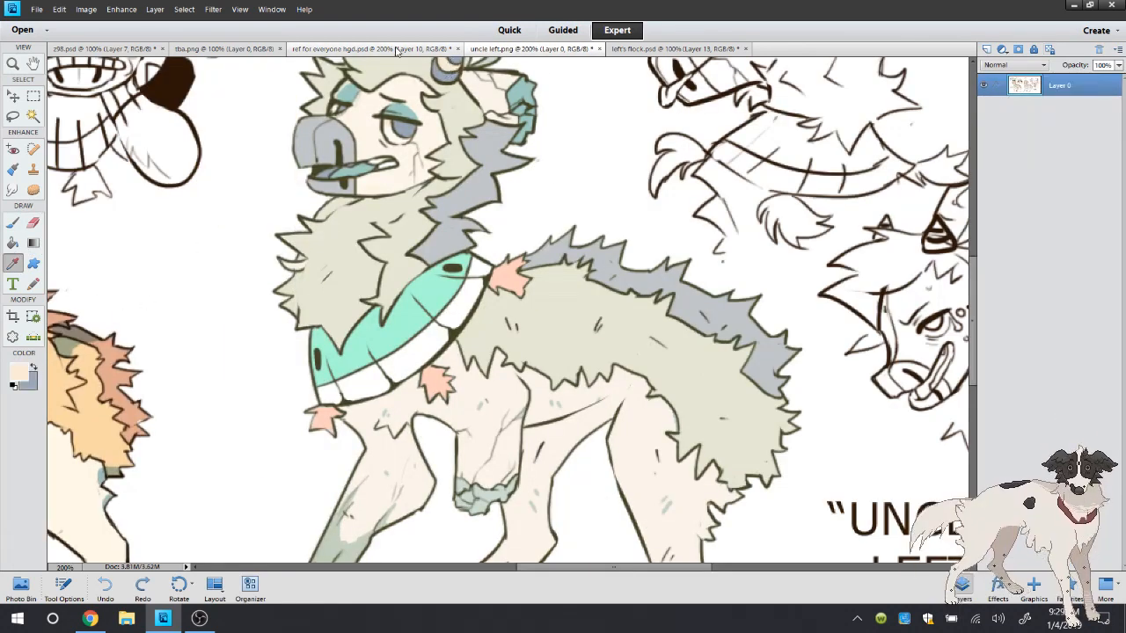
{"action": "left_click", "coordinate": [396, 50]}
Select the horn and eye white with the Magic Wand, expand the selection and fill it with the cream colour
{"action": "left_click", "coordinate": [33, 116]}
{"action": "left_click", "coordinate": [284, 110]}
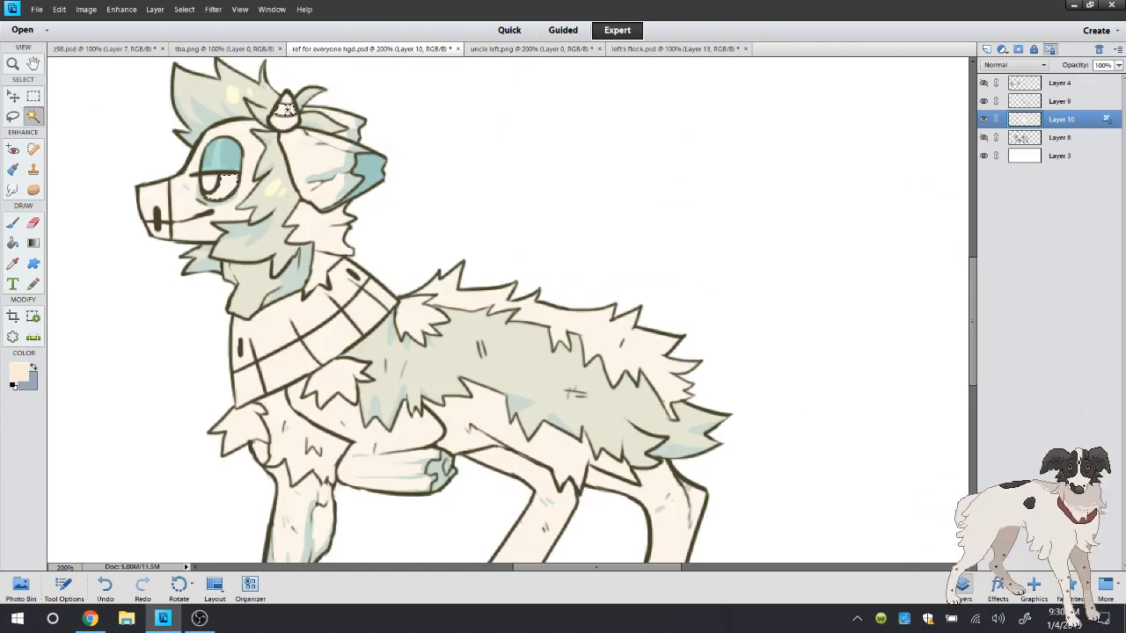
{"action": "left_click", "coordinate": [12, 243]}
{"action": "left_click", "coordinate": [185, 9]}
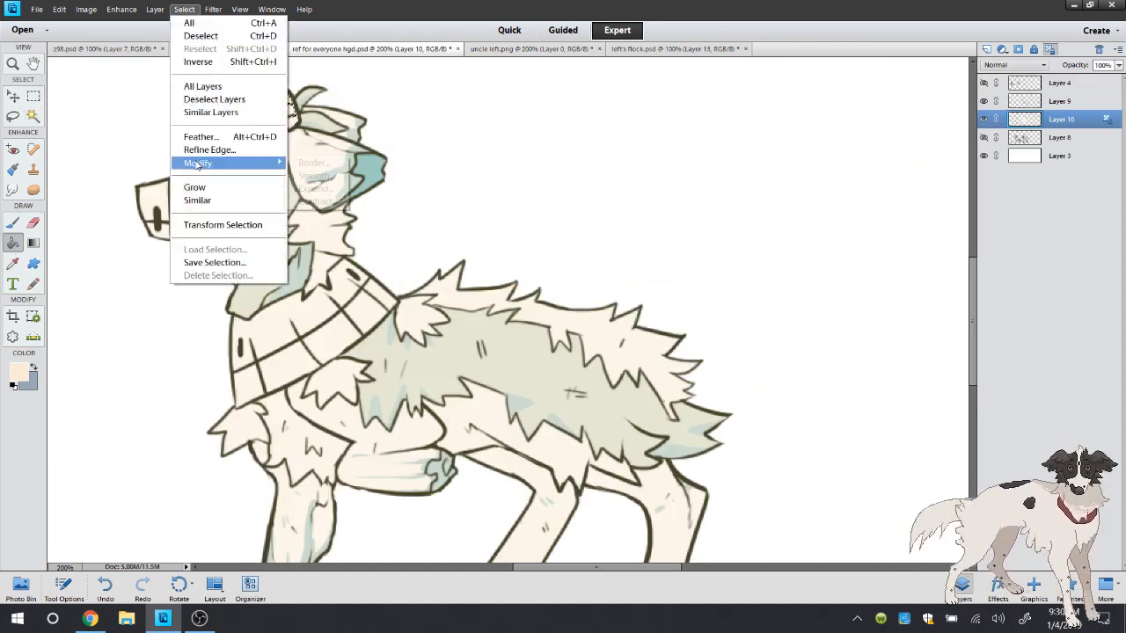
{"action": "mouse_move", "coordinate": [246, 161]}
{"action": "left_click", "coordinate": [317, 185]}
{"action": "key", "text": "Return"}
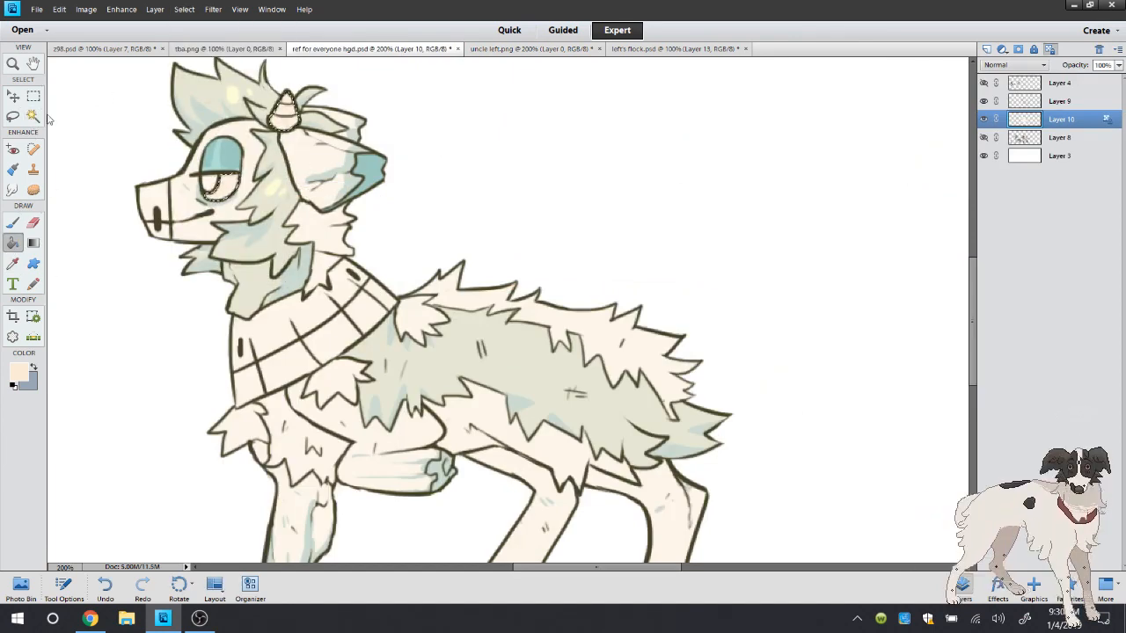
Brush blue-grey onto the horn's tip and base, leaving a cream band, and clear the selection
{"action": "key", "text": "b"}
{"action": "key", "text": "x"}
{"action": "mouse_move", "coordinate": [285, 113]}
{"action": "left_mouse_down"}
{"action": "mouse_move", "coordinate": [268, 123]}
{"action": "mouse_move", "coordinate": [290, 123]}
{"action": "mouse_move", "coordinate": [292, 103]}
{"action": "left_mouse_up"}
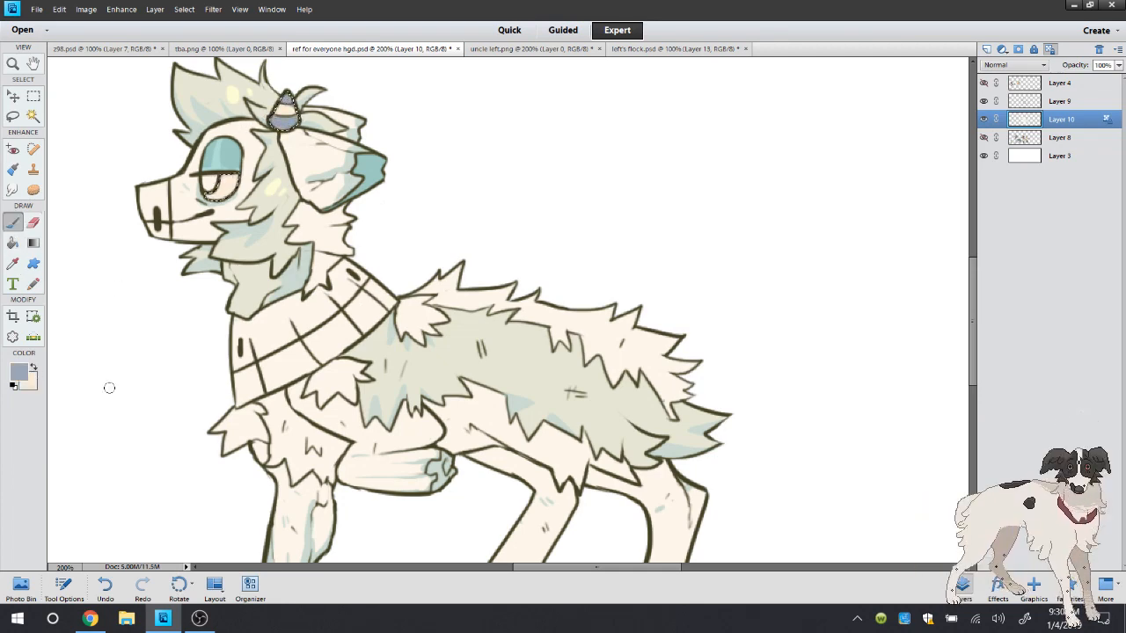
{"action": "left_click", "coordinate": [33, 369]}
{"action": "key", "text": "ctrl+d"}
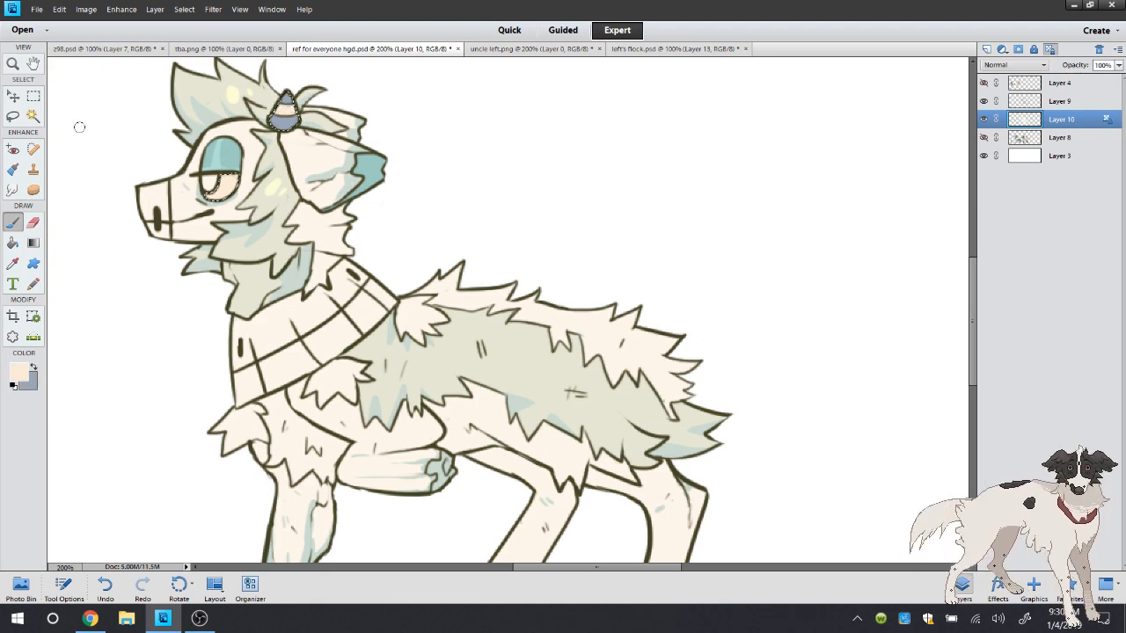
Darken the cream colour slightly, select the eye white and brush shading inside it
{"action": "key", "text": "l"}
{"action": "left_click", "coordinate": [21, 373]}
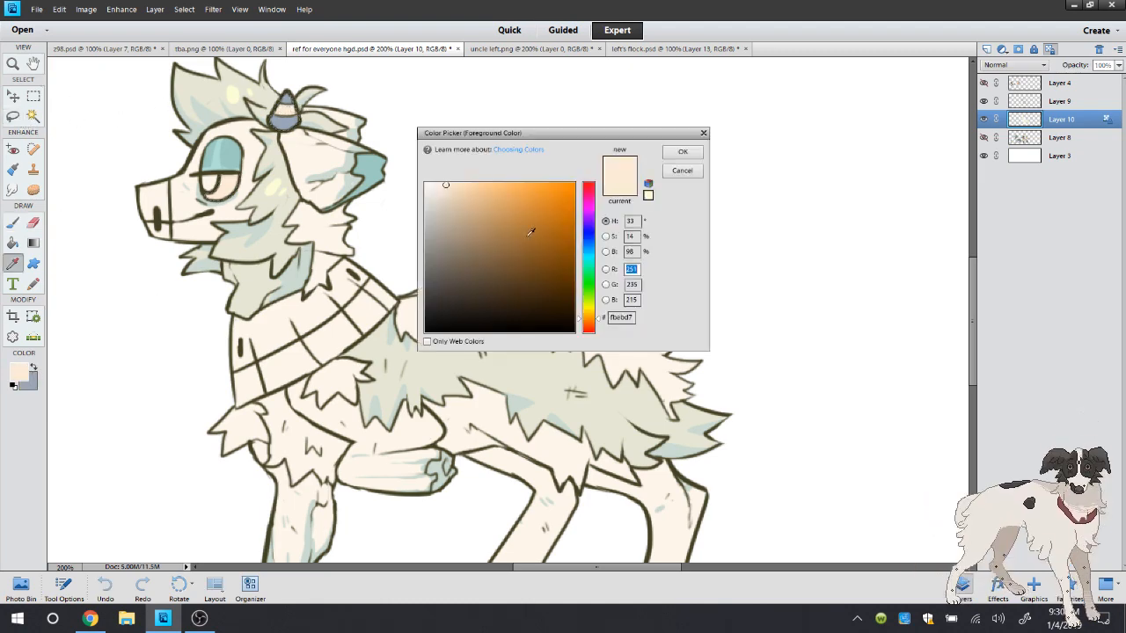
{"action": "left_click", "coordinate": [683, 152]}
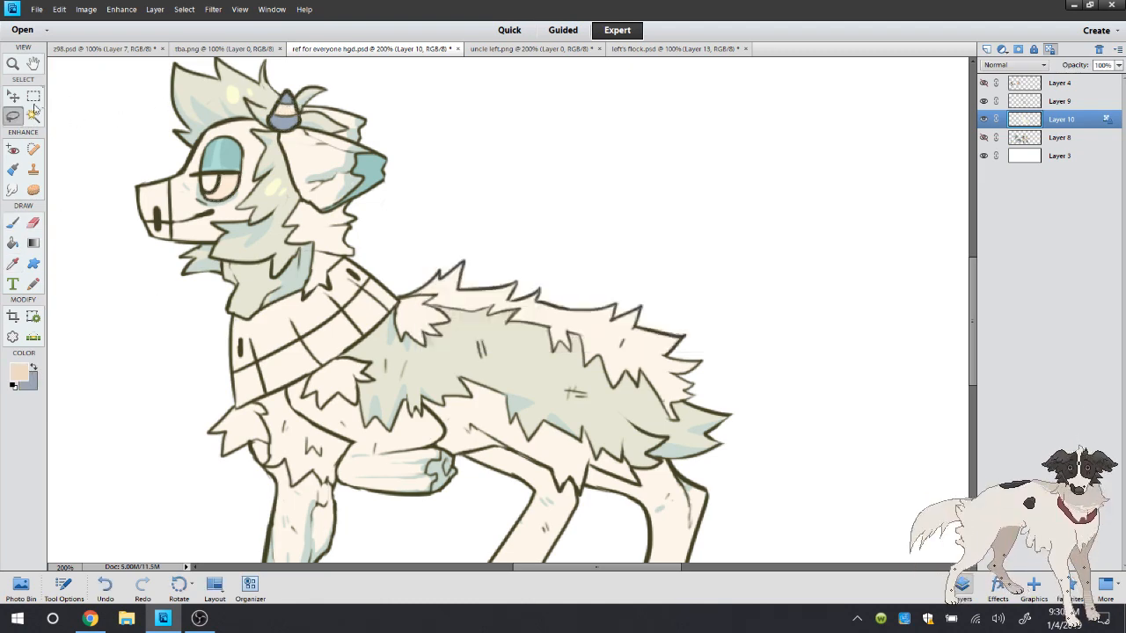
{"action": "left_click", "coordinate": [33, 115]}
{"action": "left_click", "coordinate": [13, 222]}
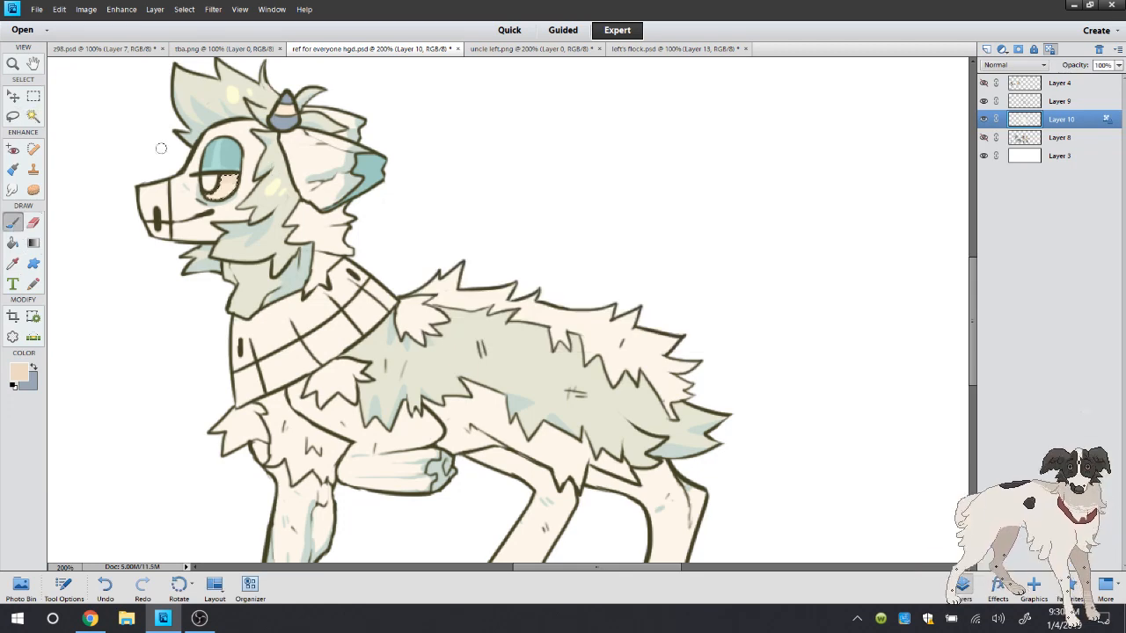
Sample the horn's blue-grey and brush it over the iris
{"action": "left_click", "coordinate": [13, 263]}
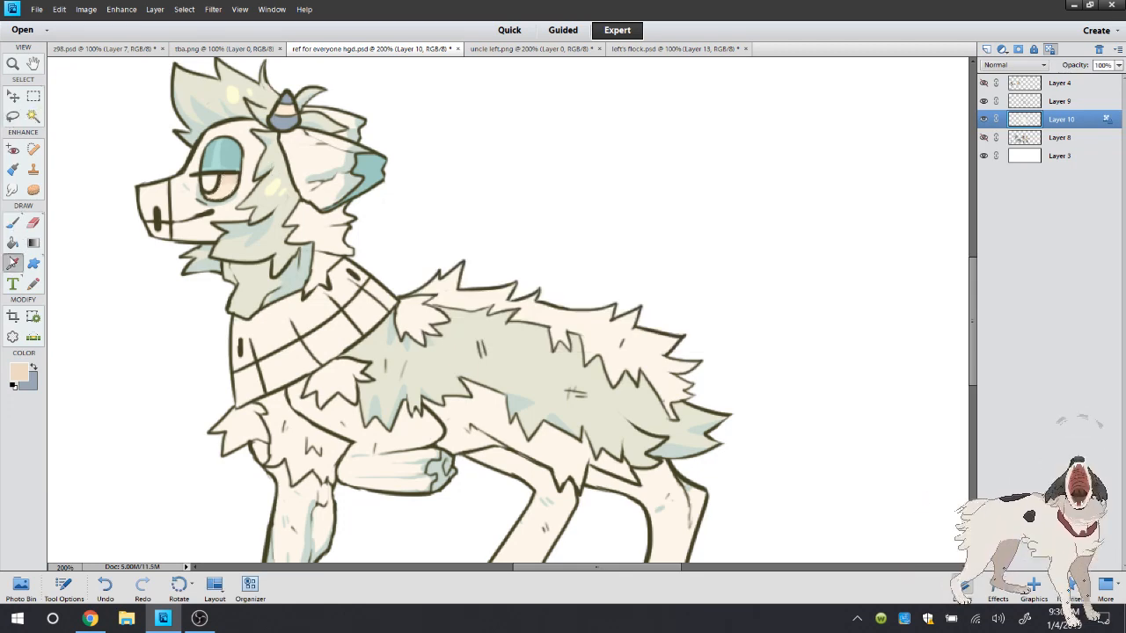
{"action": "left_click", "coordinate": [286, 121]}
{"action": "key", "text": "b"}
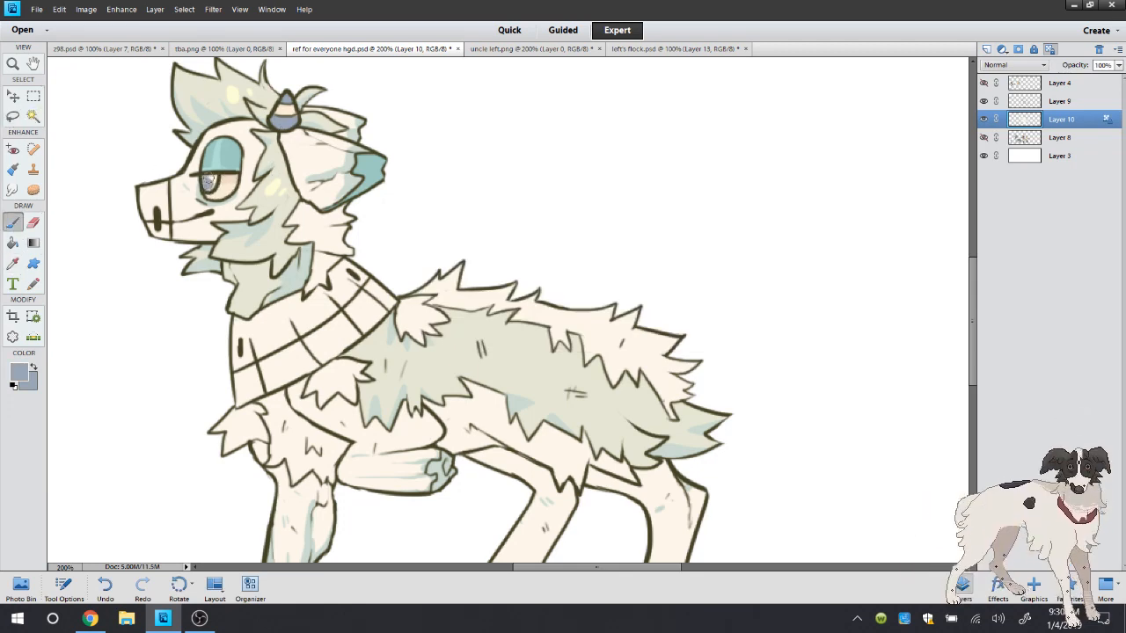
{"action": "left_click_drag", "start_coordinate": [208, 180], "coordinate": [212, 182]}
Choose a darker blue-grey, shade the iris under the eyelid and undo the last brush stroke
{"action": "left_click", "coordinate": [19, 371]}
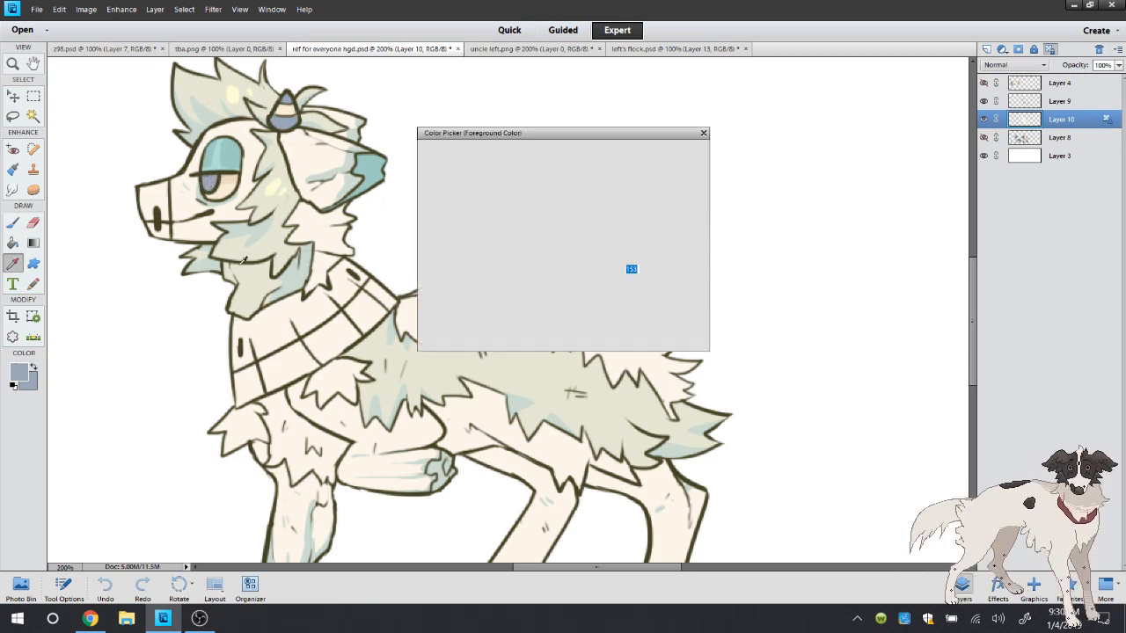
{"action": "left_click", "coordinate": [682, 155]}
{"action": "left_click_drag", "start_coordinate": [203, 174], "coordinate": [218, 180]}
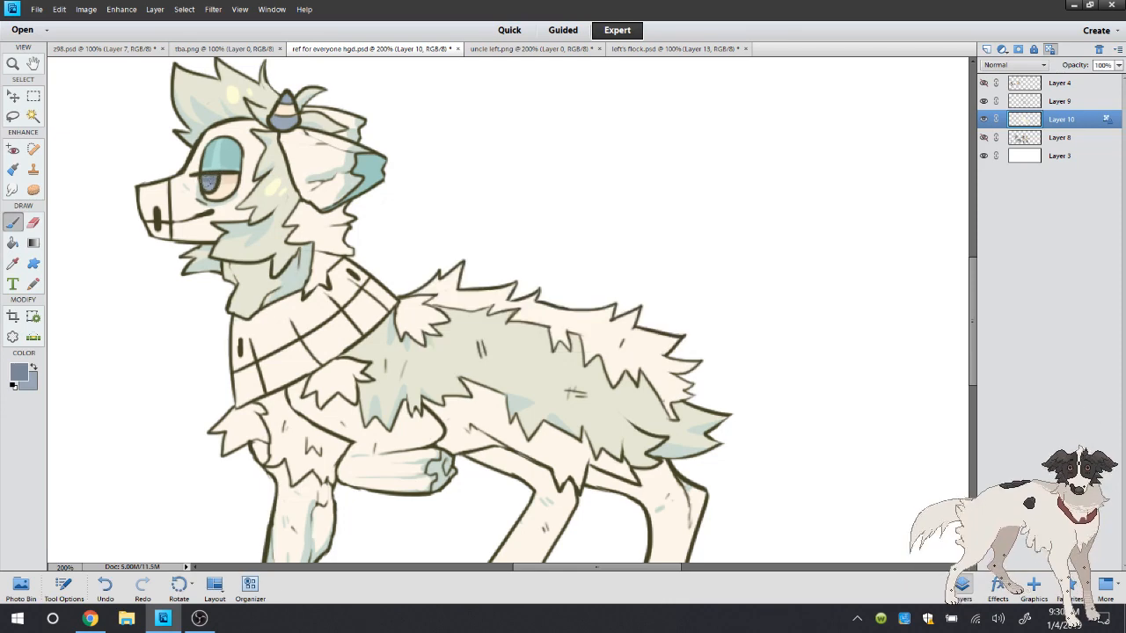
{"action": "left_click", "coordinate": [103, 589]}
Sample the pale blue-grey of the mane on uncle left.png and return to the drawing
{"action": "left_click", "coordinate": [523, 49]}
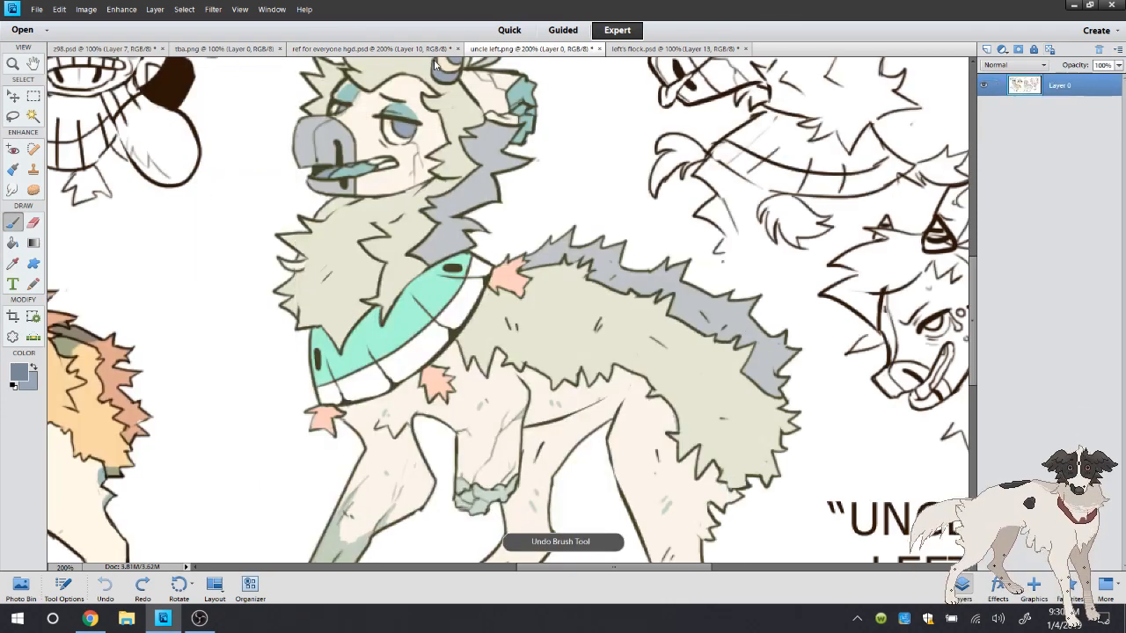
{"action": "key", "text": "i"}
{"action": "left_click", "coordinate": [480, 180]}
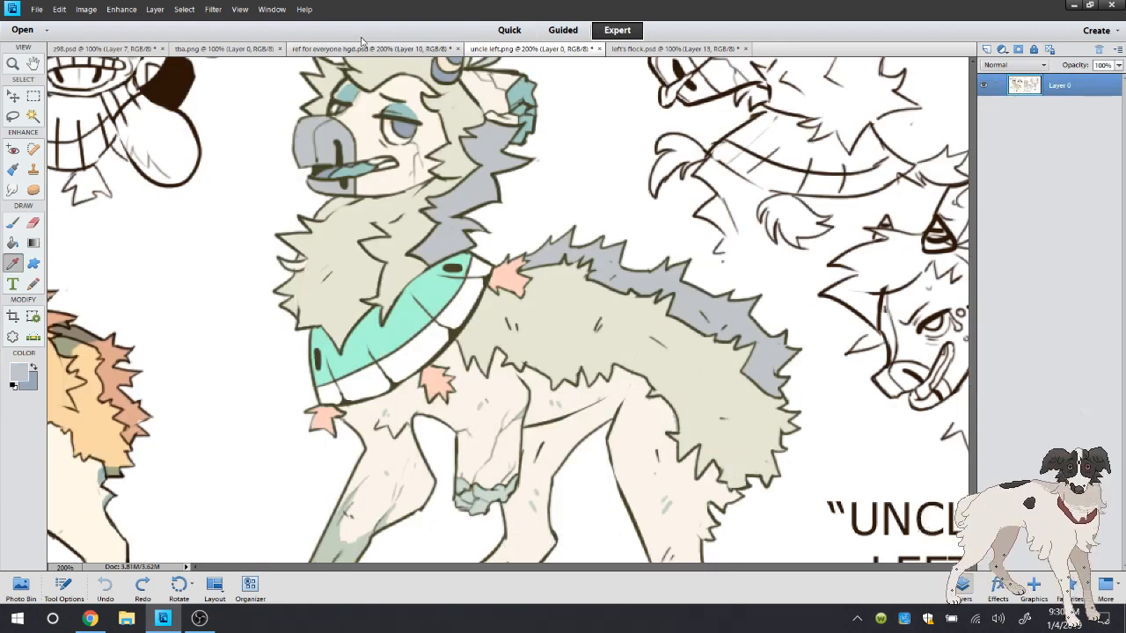
{"action": "left_click", "coordinate": [396, 48]}
Select the neck mane and back ridge with the Magic Wand, expand the selection, fill it with pale blue-grey and deselect
{"action": "key", "text": "a"}
{"action": "left_click", "coordinate": [323, 220]}
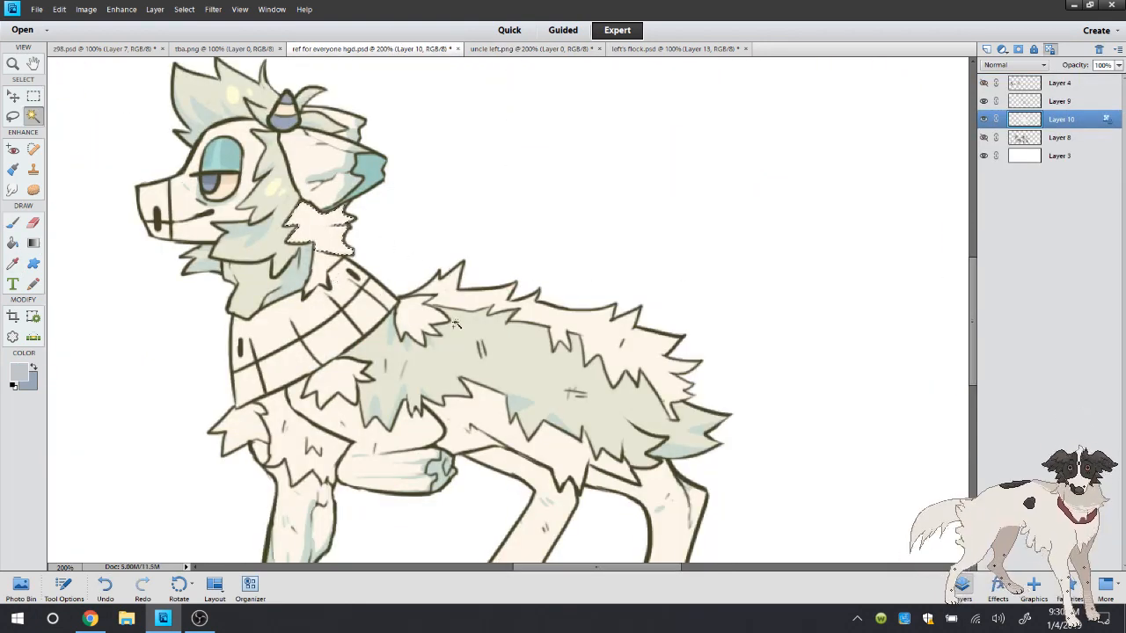
{"action": "left_click", "coordinate": [497, 306], "text": "shift"}
{"action": "left_click", "coordinate": [13, 242]}
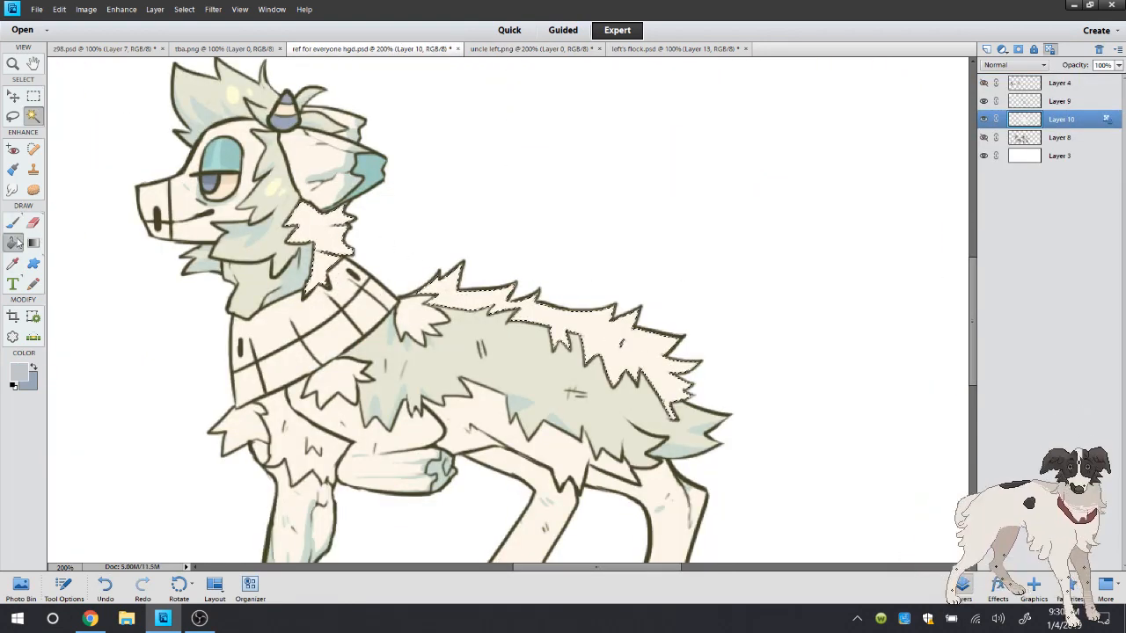
{"action": "left_click", "coordinate": [184, 8]}
{"action": "mouse_move", "coordinate": [198, 163]}
{"action": "left_click", "coordinate": [312, 188]}
{"action": "key", "text": "Return"}
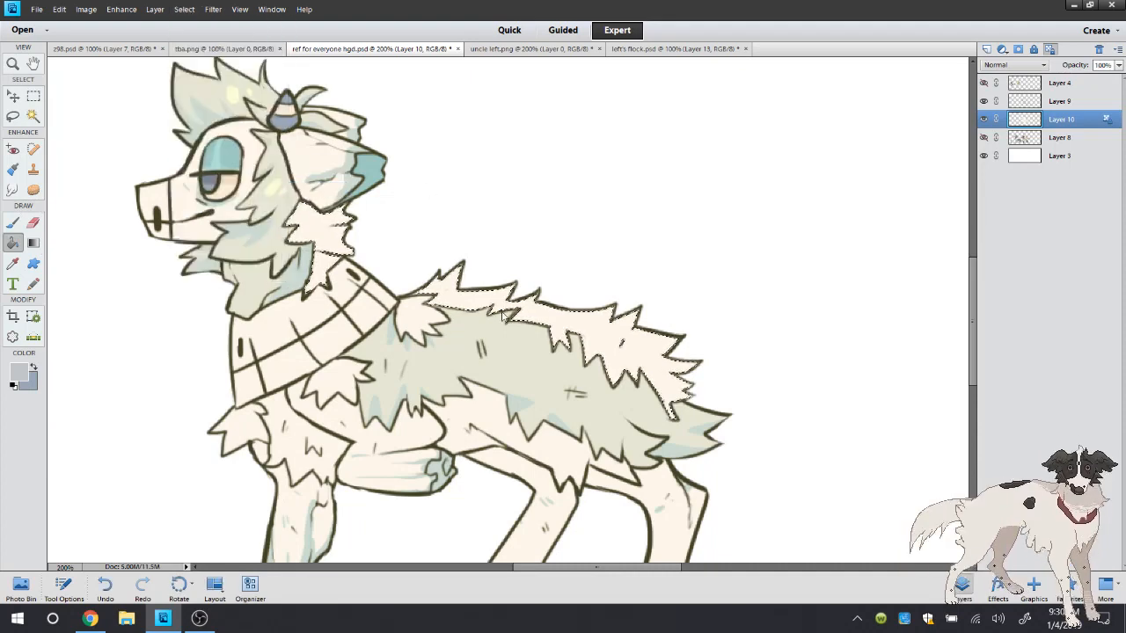
{"action": "left_click", "coordinate": [13, 116]}
{"action": "left_click", "coordinate": [70, 100]}
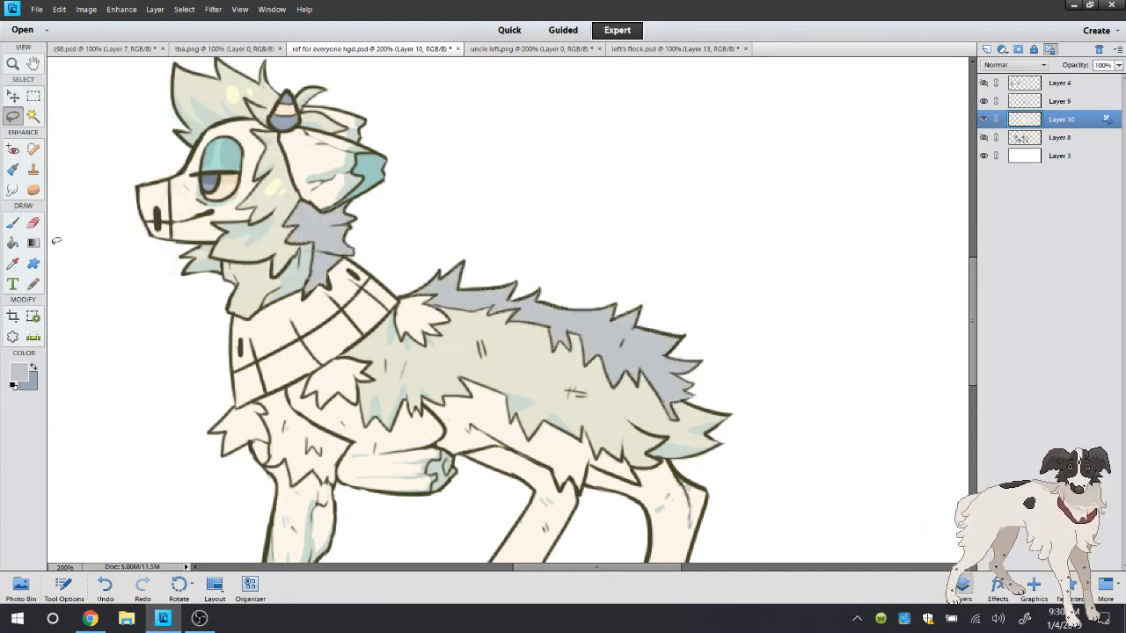
Restore the mane selection, sample the iris's blue-grey and brush shading onto the neck mane and back ridge
{"action": "left_click", "coordinate": [104, 587]}
{"action": "left_click", "coordinate": [13, 263]}
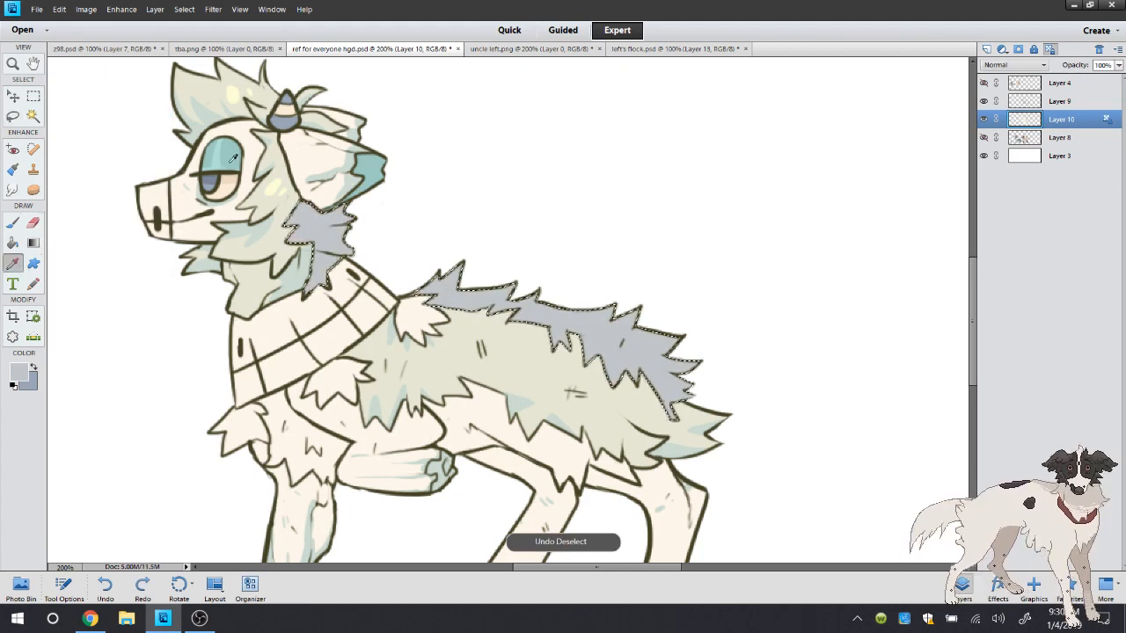
{"action": "left_click", "coordinate": [212, 180]}
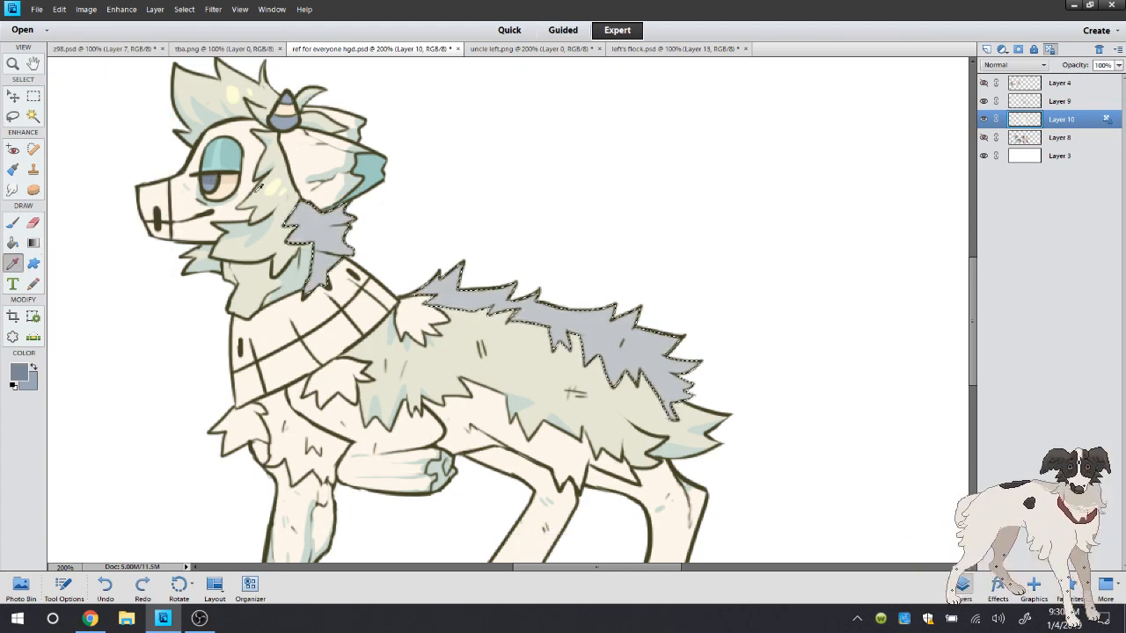
{"action": "left_click", "coordinate": [318, 225]}
{"action": "left_click", "coordinate": [211, 182]}
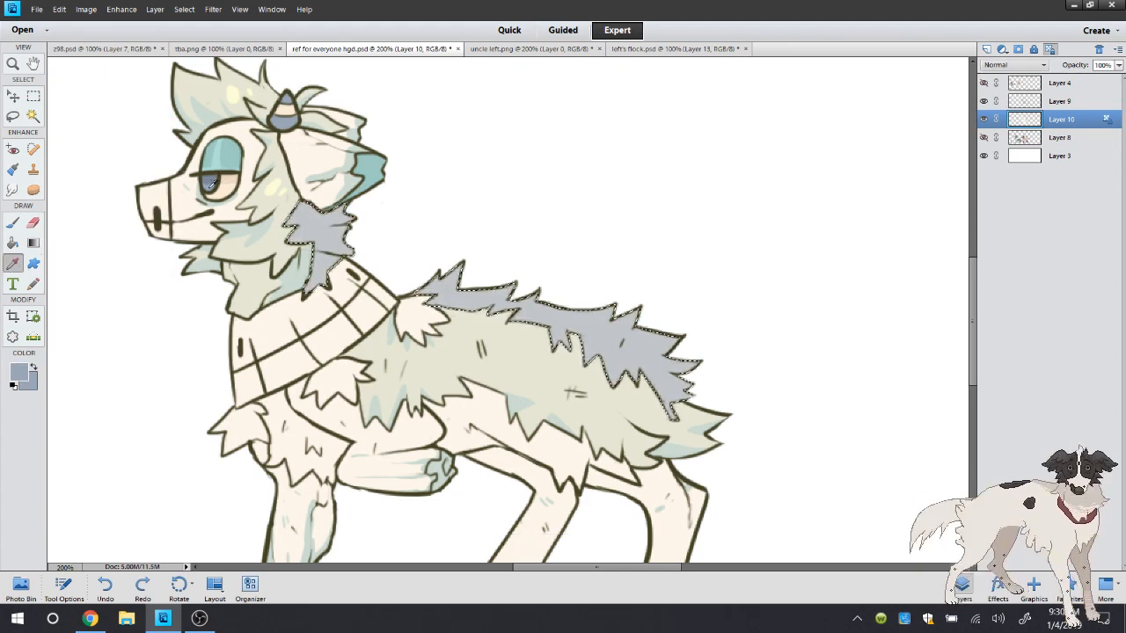
{"action": "left_click", "coordinate": [14, 224]}
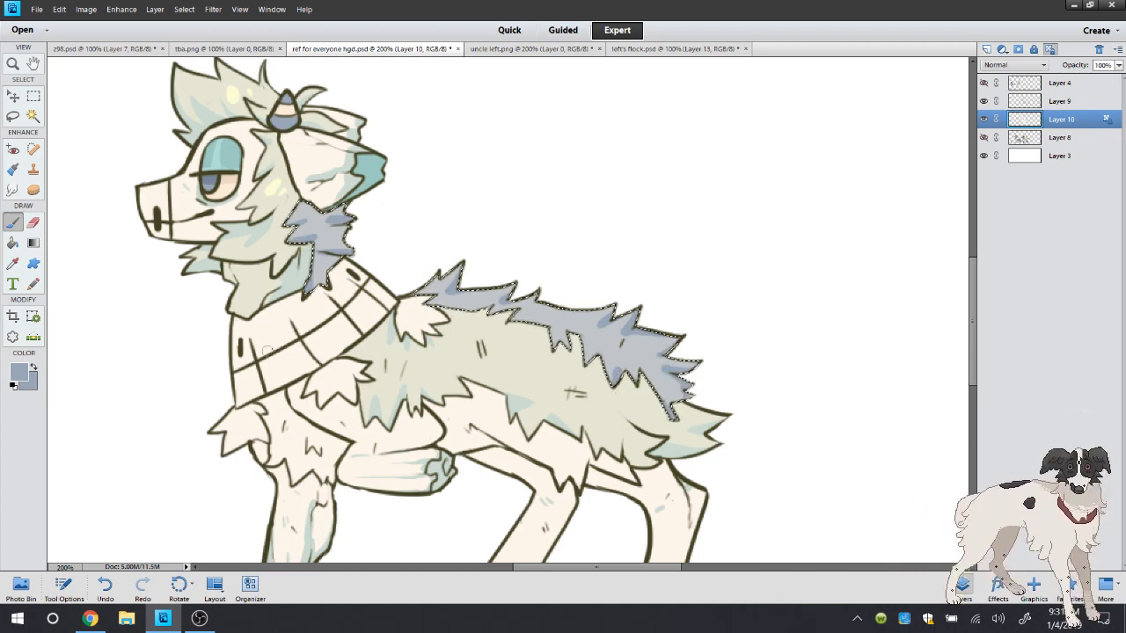
Sample the mane's pale blue-grey, touch up the neck mane and back ridge shading with the brush, and deselect
{"action": "left_click", "coordinate": [18, 270]}
{"action": "left_click", "coordinate": [319, 232]}
{"action": "left_click", "coordinate": [18, 217]}
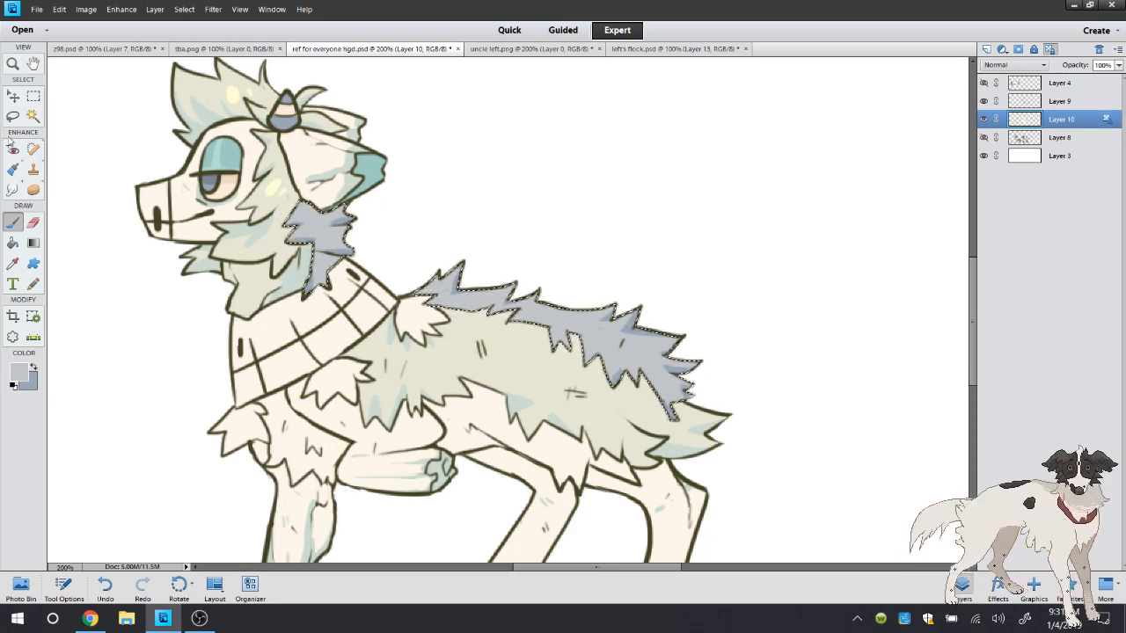
{"action": "left_click", "coordinate": [12, 115]}
{"action": "left_click", "coordinate": [72, 103]}
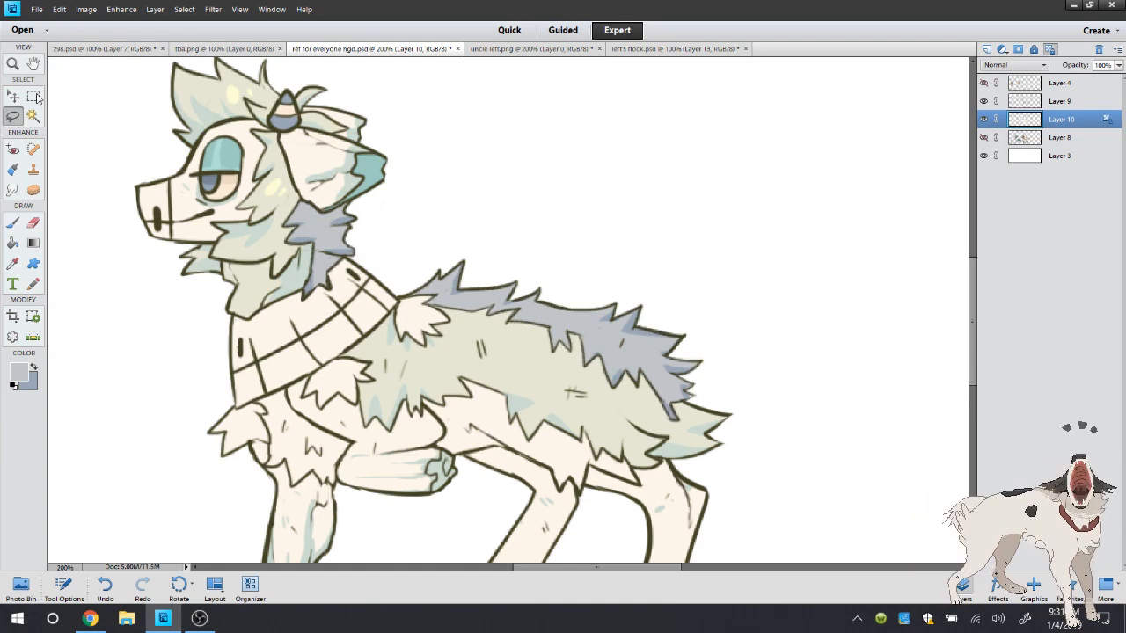
Check the snout colour on uncle left.png and sample the matching pale blue-grey from the drawing's neck mane
{"action": "left_click", "coordinate": [13, 263]}
{"action": "left_click", "coordinate": [528, 49]}
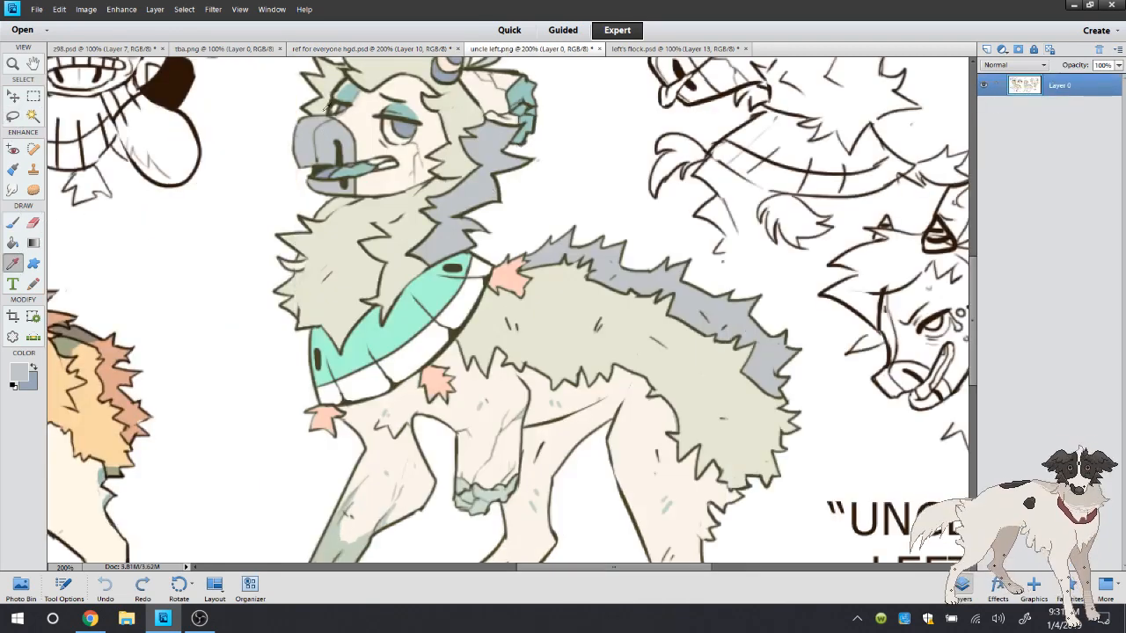
{"action": "left_click", "coordinate": [369, 49]}
{"action": "left_click", "coordinate": [152, 189]}
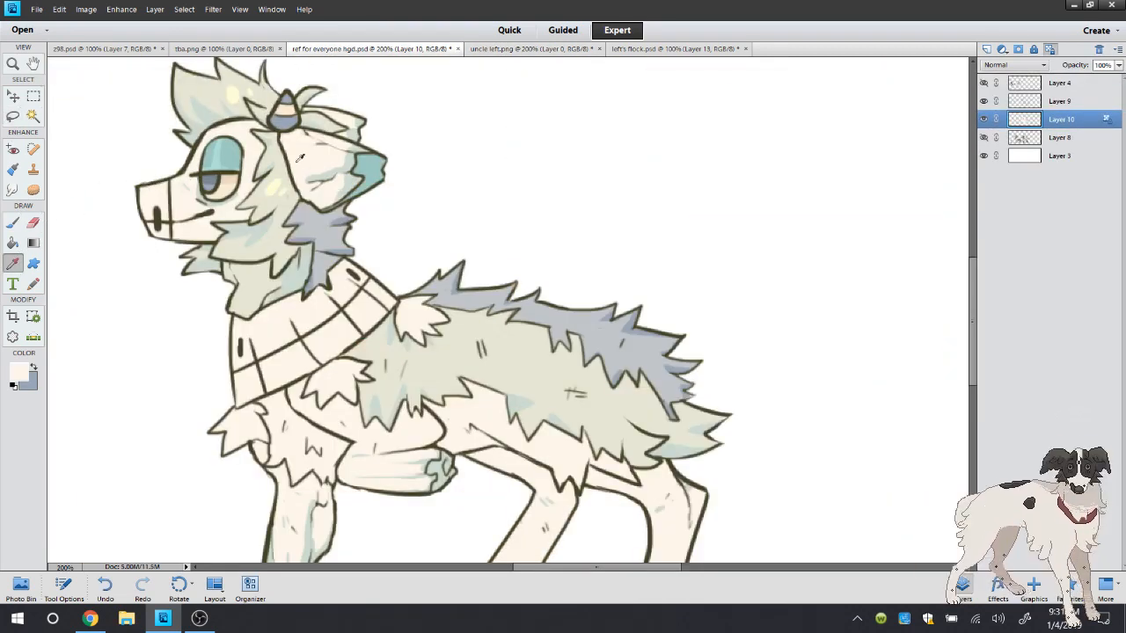
{"action": "left_click", "coordinate": [324, 232]}
{"action": "left_click", "coordinate": [528, 49]}
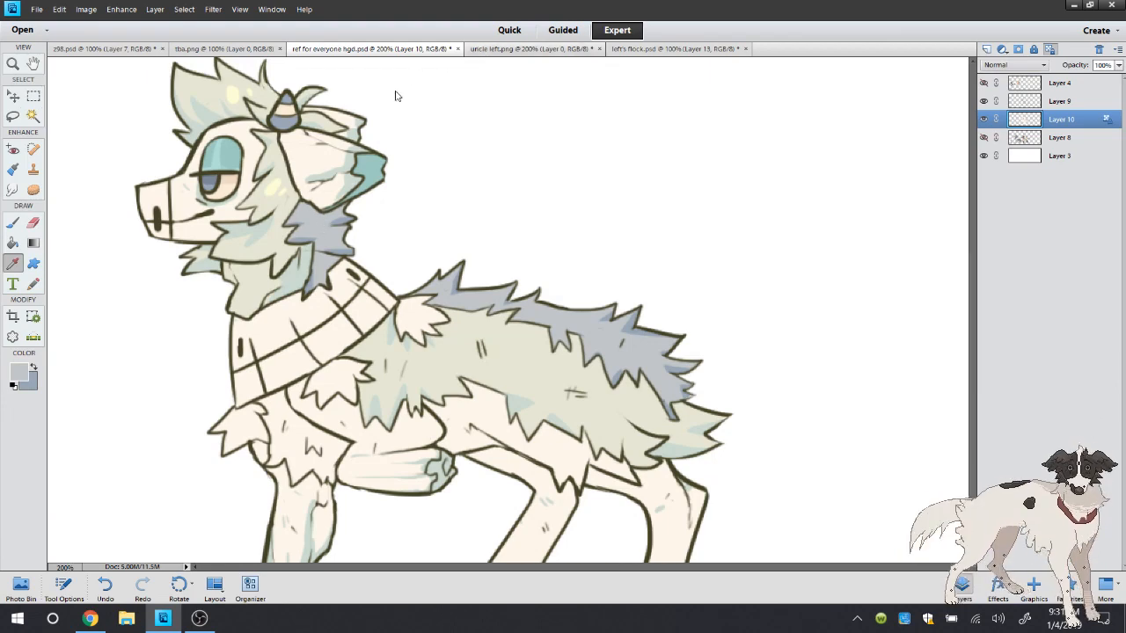
{"action": "left_click", "coordinate": [369, 48]}
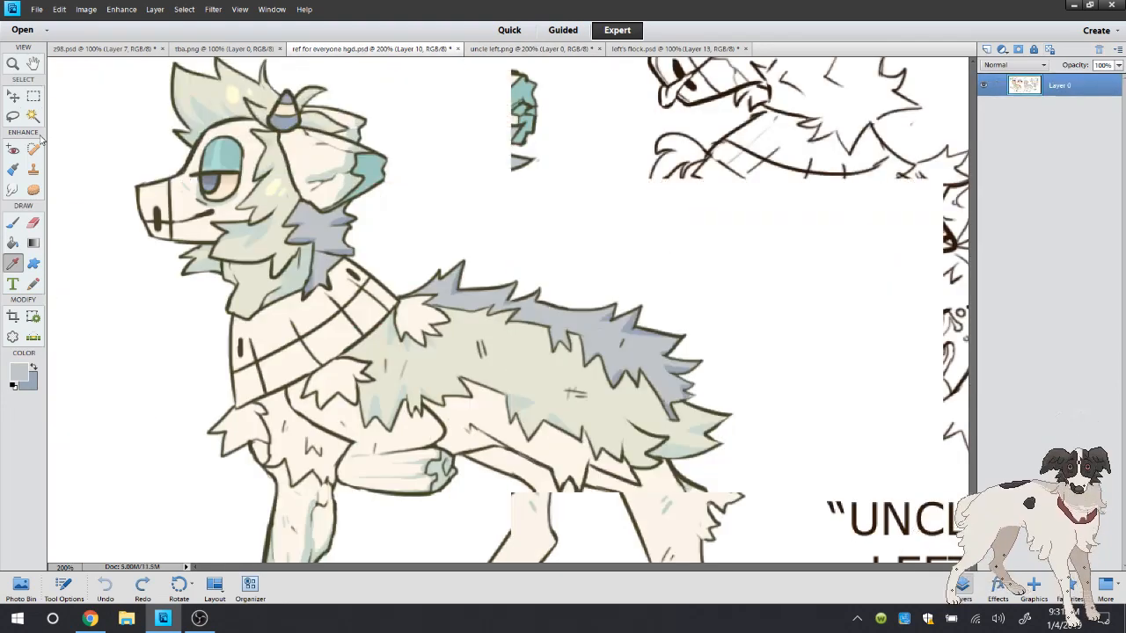
Select the front of the snout with the Magic Wand, expand the selection by 1 pixel, fill it with pale blue-grey and deselect
{"action": "key", "text": "a"}
{"action": "key", "text": "k"}
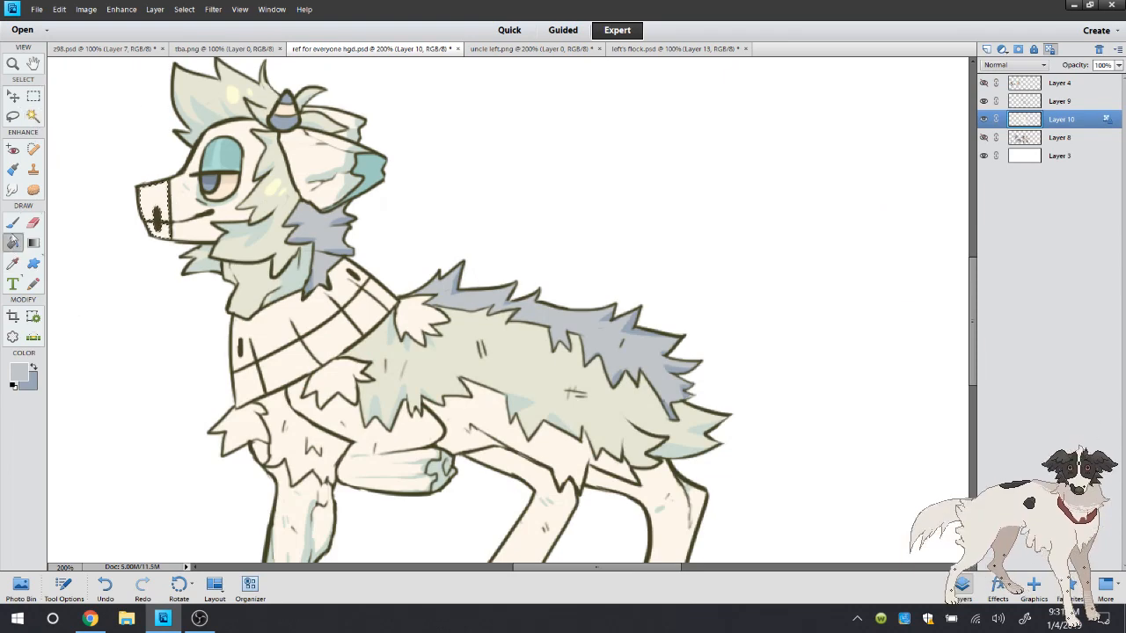
{"action": "left_click", "coordinate": [184, 9]}
{"action": "mouse_move", "coordinate": [205, 165]}
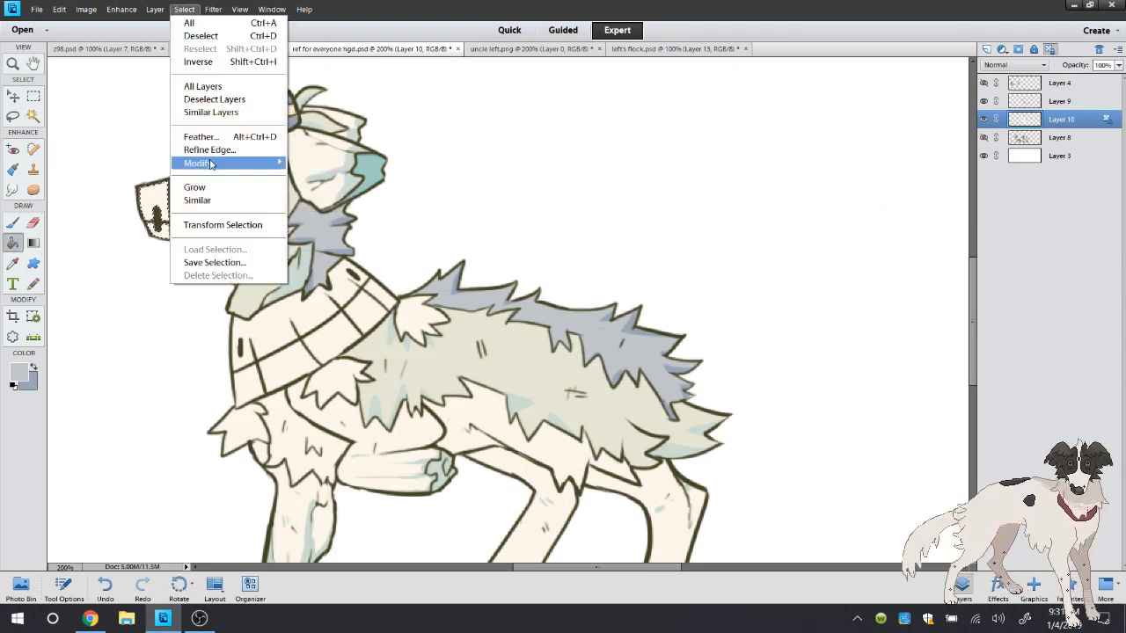
{"action": "left_click", "coordinate": [314, 185]}
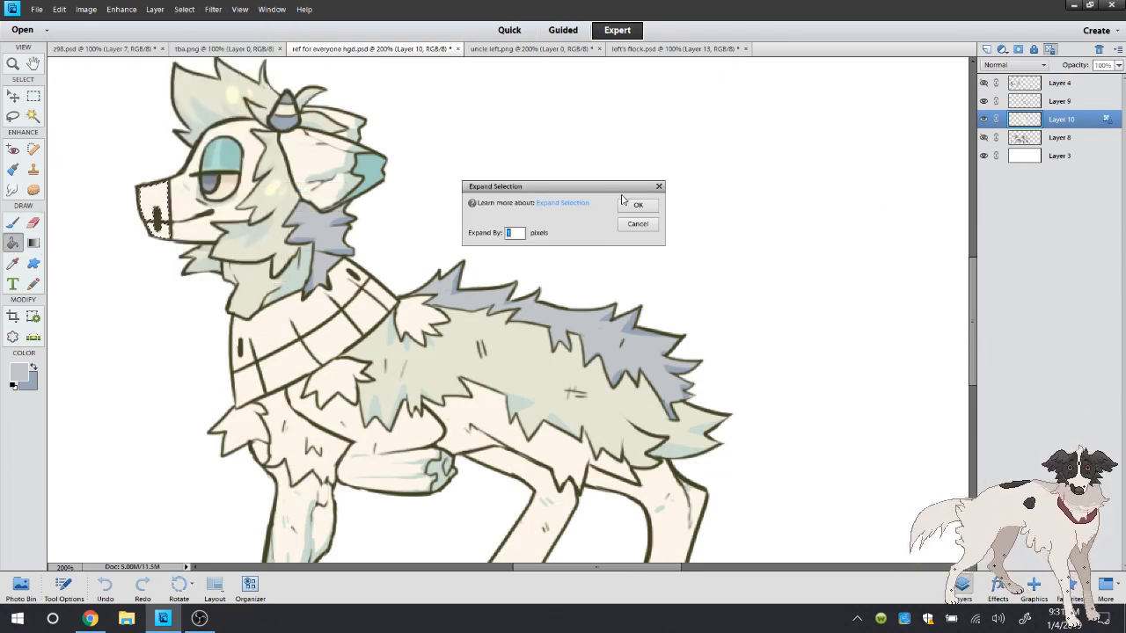
{"action": "left_click", "coordinate": [636, 202]}
{"action": "left_click", "coordinate": [149, 193]}
{"action": "left_click", "coordinate": [15, 118]}
{"action": "left_click", "coordinate": [83, 97]}
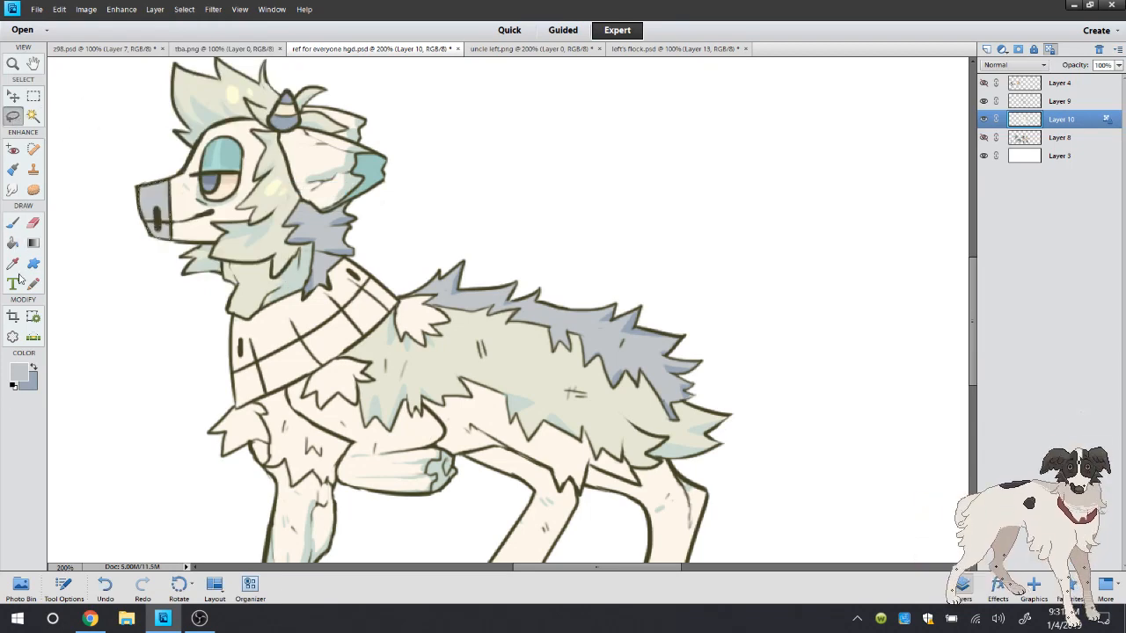
Sample the mint green of the neck band on uncle left.png and return to the drawing
{"action": "left_click", "coordinate": [16, 262]}
{"action": "left_click", "coordinate": [528, 48]}
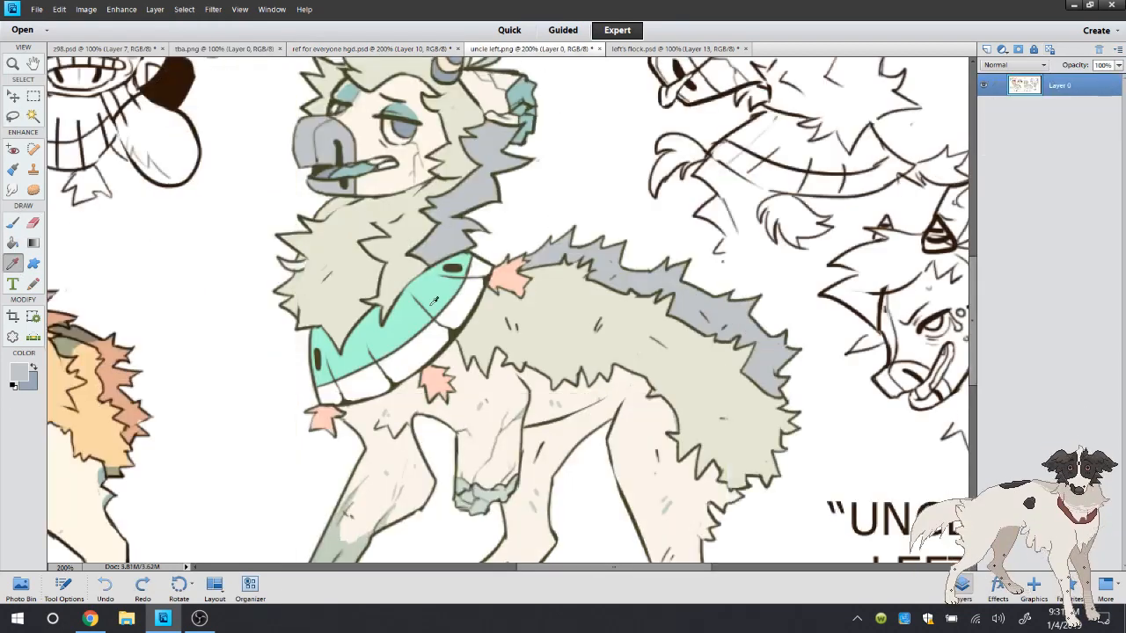
{"action": "left_click", "coordinate": [434, 301]}
{"action": "left_click", "coordinate": [304, 48]}
Select the upper section of the neck band with the Magic Wand, expand the selection and fill it with mint green
{"action": "left_click", "coordinate": [34, 116]}
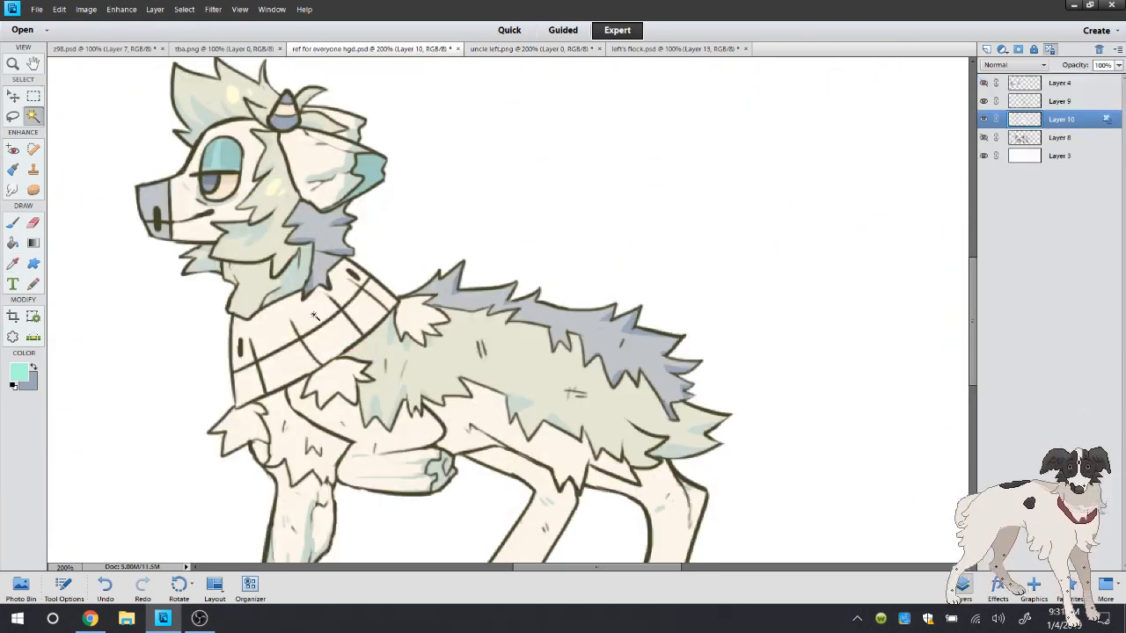
{"action": "left_click", "coordinate": [317, 319]}
{"action": "left_click", "coordinate": [14, 244]}
{"action": "left_click", "coordinate": [183, 9]}
{"action": "mouse_move", "coordinate": [197, 161]}
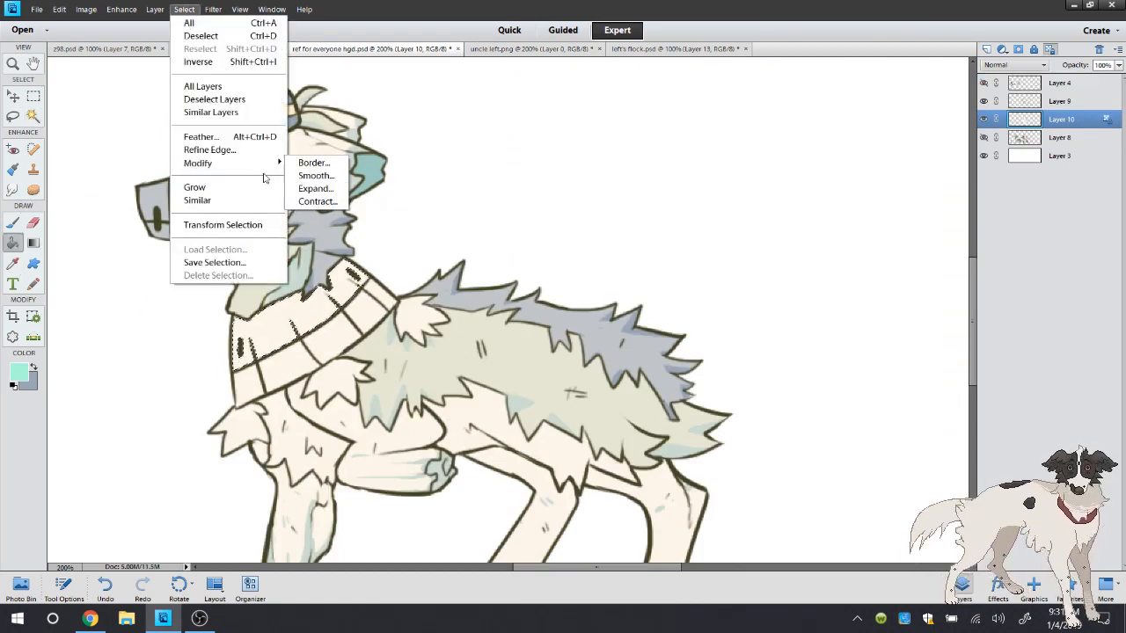
{"action": "left_click", "coordinate": [314, 186]}
{"action": "left_click", "coordinate": [638, 207]}
{"action": "left_click", "coordinate": [308, 322]}
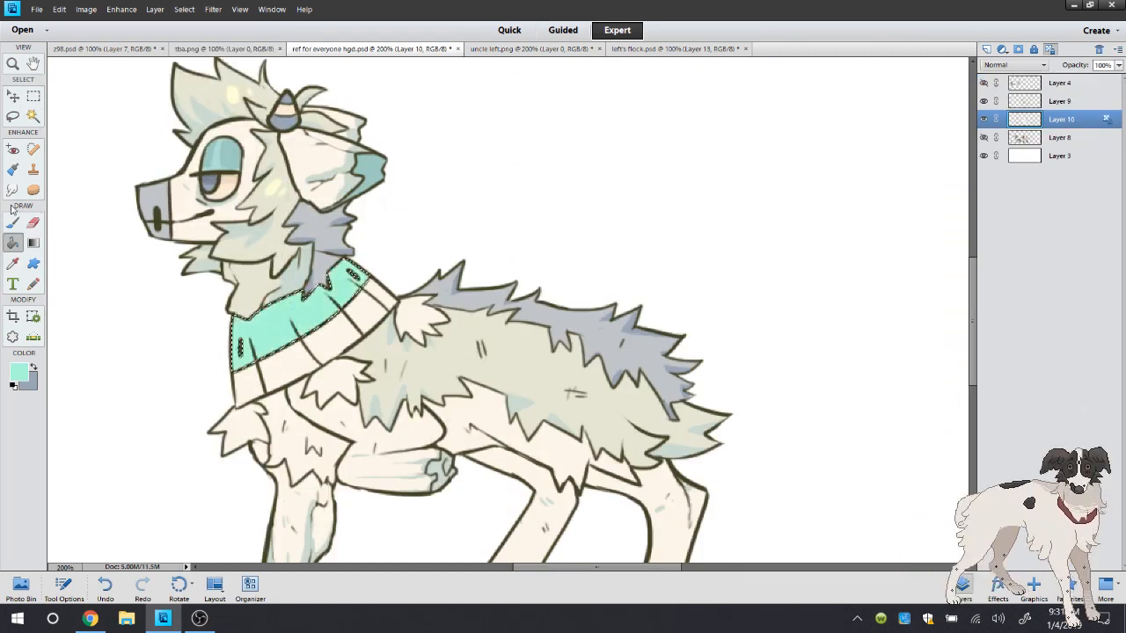
Choose a light sky blue, brush shading along the upper edge of the mint neck band and deselect
{"action": "left_click", "coordinate": [13, 223]}
{"action": "right_click", "coordinate": [111, 151]}
{"action": "left_click", "coordinate": [17, 373]}
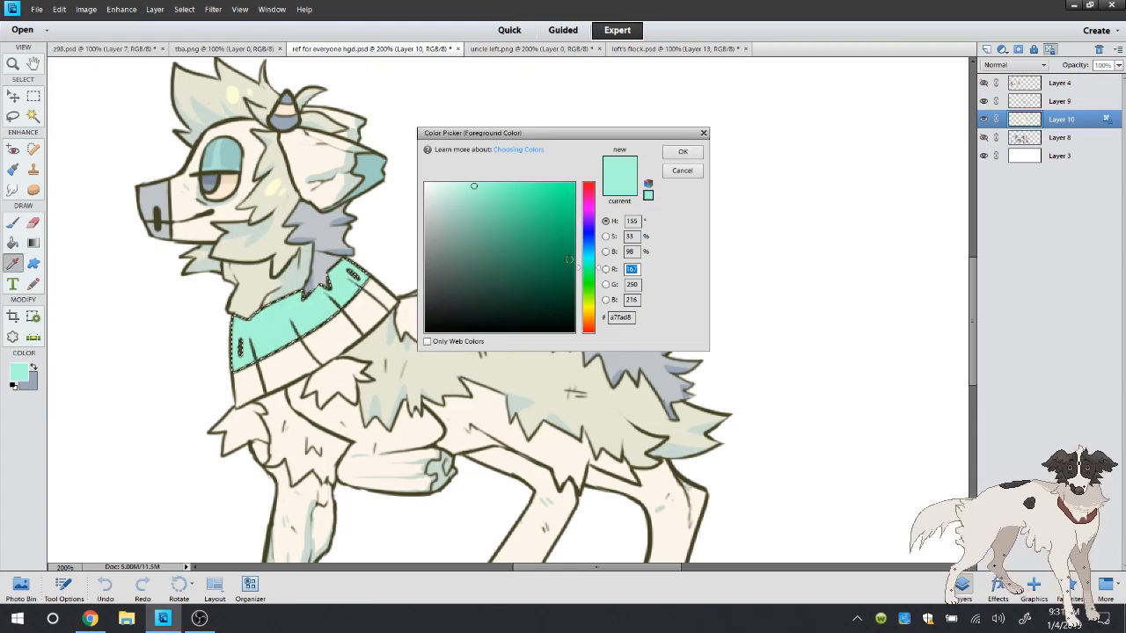
{"action": "left_click", "coordinate": [588, 255]}
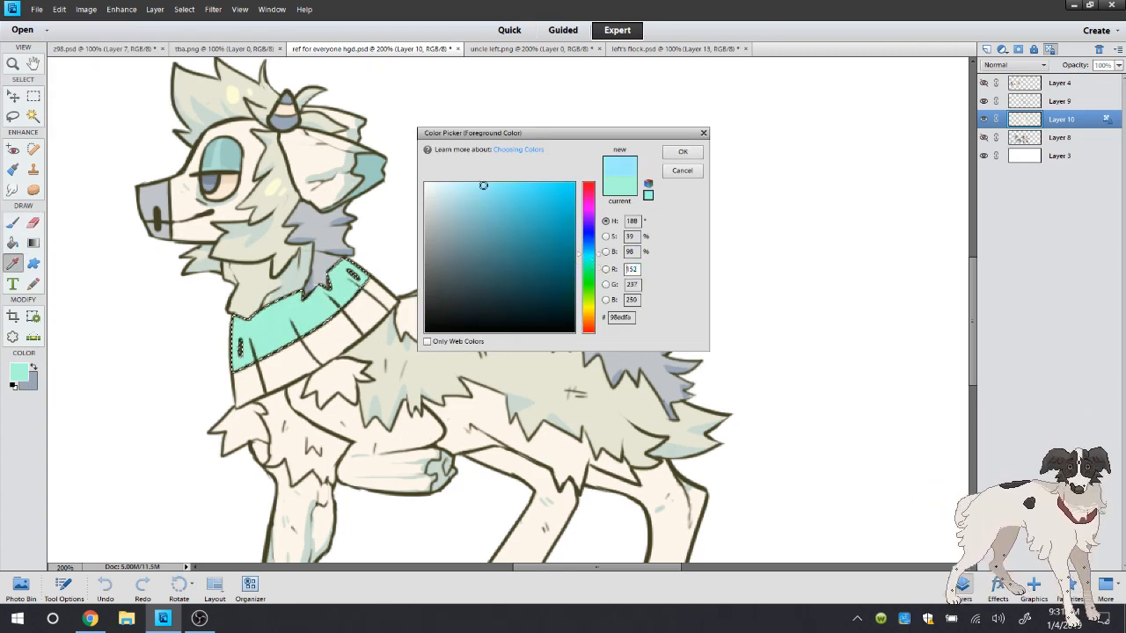
{"action": "left_click", "coordinate": [682, 152]}
{"action": "mouse_move", "coordinate": [380, 257]}
{"action": "left_mouse_down"}
{"action": "mouse_move", "coordinate": [261, 288]}
{"action": "mouse_move", "coordinate": [321, 279]}
{"action": "mouse_move", "coordinate": [243, 314]}
{"action": "mouse_move", "coordinate": [279, 290]}
{"action": "mouse_move", "coordinate": [387, 299]}
{"action": "mouse_move", "coordinate": [374, 286]}
{"action": "mouse_move", "coordinate": [217, 338]}
{"action": "mouse_move", "coordinate": [273, 295]}
{"action": "mouse_move", "coordinate": [235, 332]}
{"action": "left_mouse_up"}
{"action": "left_click", "coordinate": [13, 118]}
{"action": "left_click", "coordinate": [87, 96]}
Sample the white of the neck band's lower stripe on uncle left.png and return to the drawing
{"action": "left_click", "coordinate": [14, 265]}
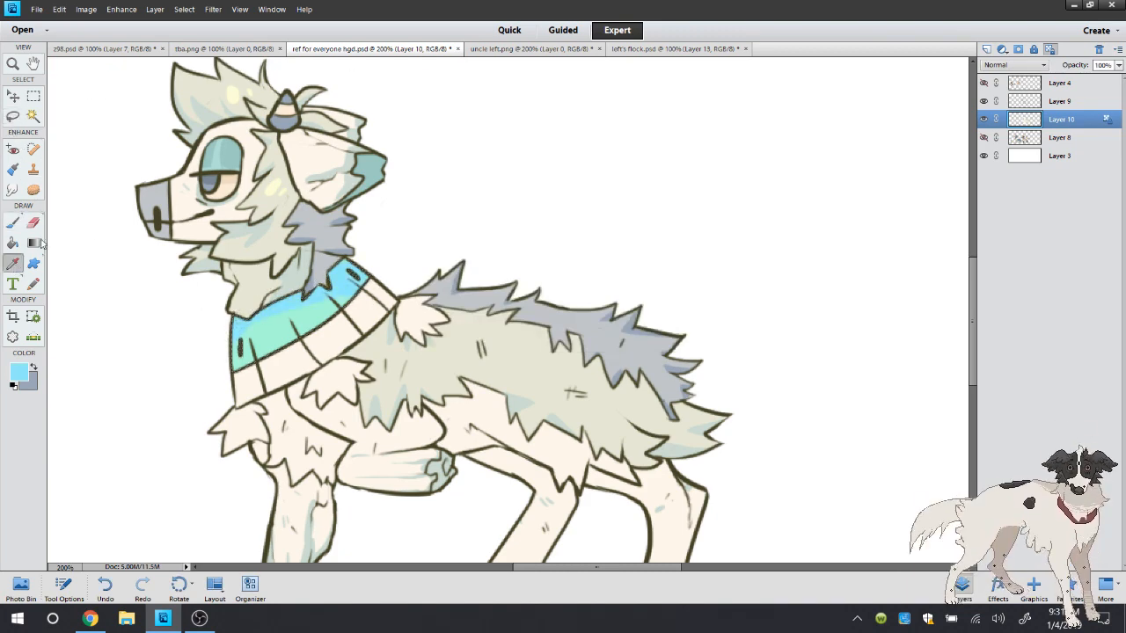
{"action": "left_click", "coordinate": [492, 50]}
{"action": "left_click", "coordinate": [463, 303]}
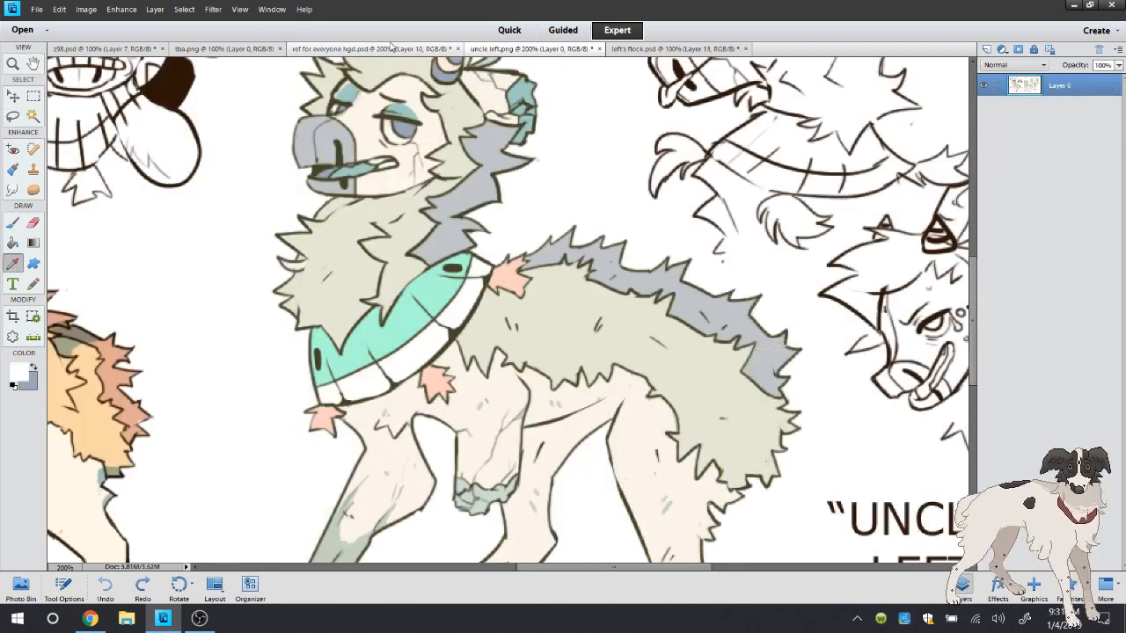
{"action": "left_click", "coordinate": [369, 49]}
Select the lower sections of the neck band with the Magic Wand, fill them with white and deselect
{"action": "left_click", "coordinate": [32, 116]}
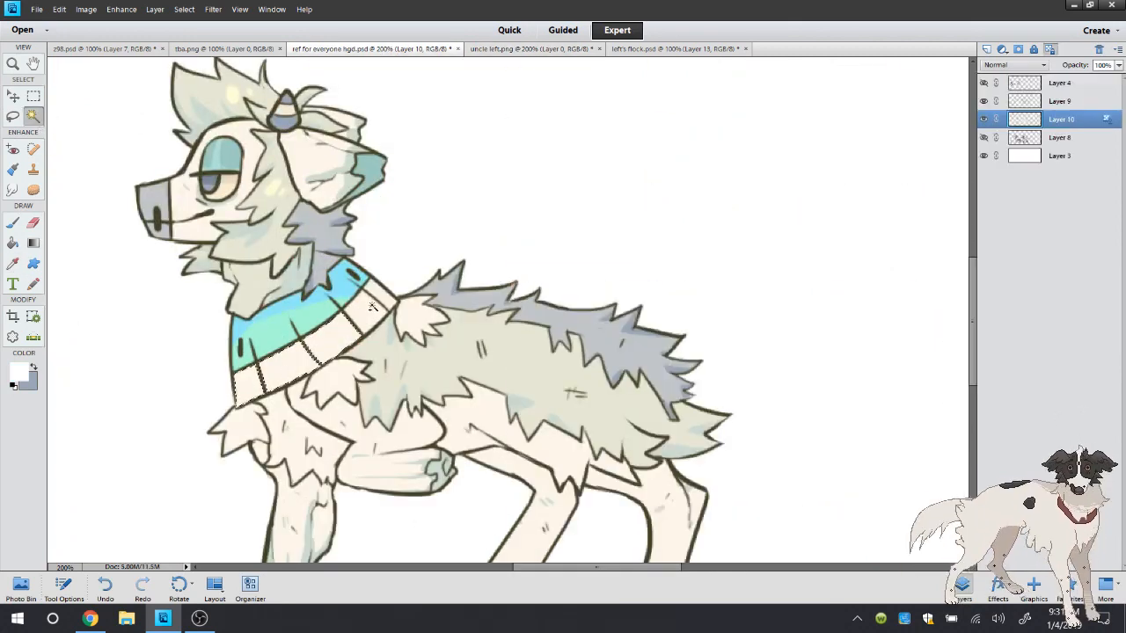
{"action": "left_click", "coordinate": [21, 247]}
{"action": "left_click", "coordinate": [329, 344]}
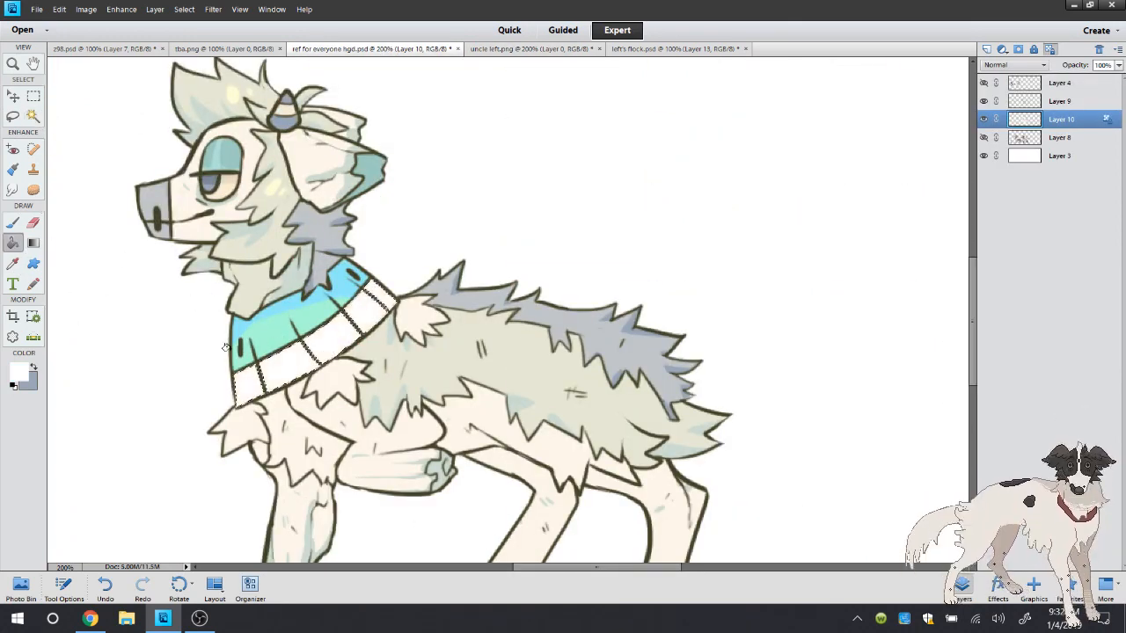
{"action": "left_click", "coordinate": [18, 223]}
{"action": "left_click", "coordinate": [13, 115]}
{"action": "left_click", "coordinate": [73, 108]}
Go back to the uncle left.png reference for the next colour
{"action": "left_click", "coordinate": [505, 48]}
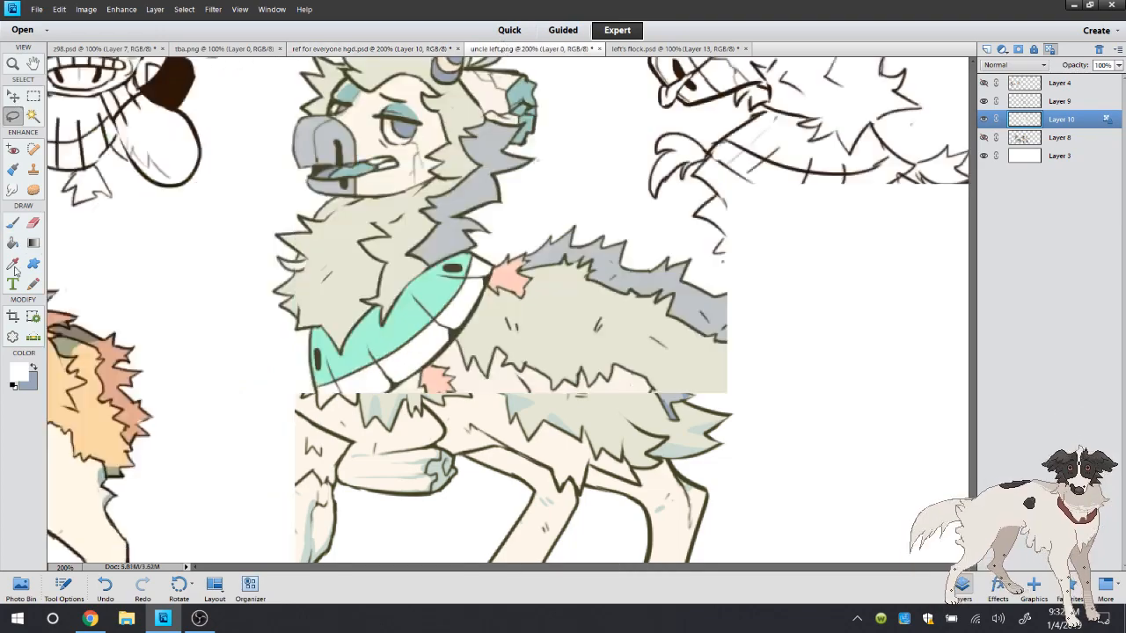